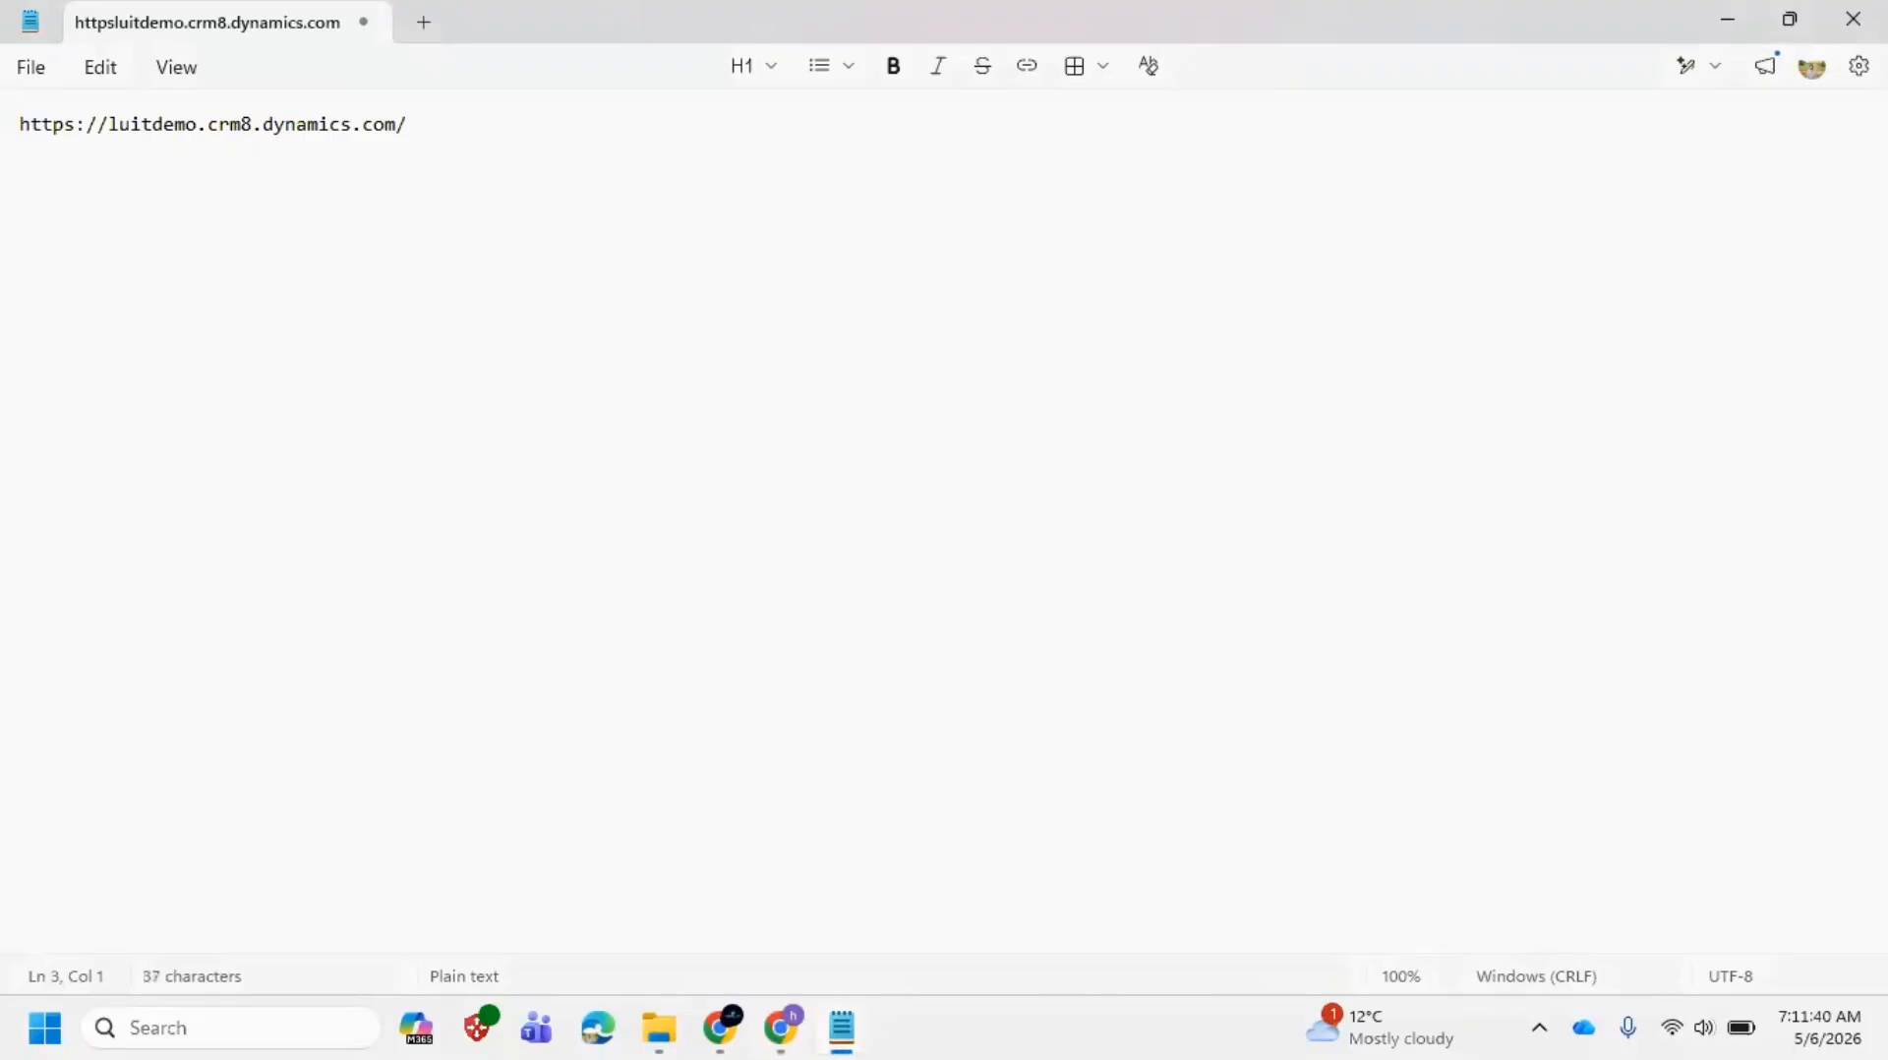
Step: Add the lines 'Dynamics 365 Apps' and 'Customer Service ---> Copilot Service WorkSpace' to the notes, then return to the browser
{"action": "type", "text": "ami"}
{"action": "type", "text": "bn"}
{"action": "key", "text": "BackSpace"}
{"action": "key", "text": "BackSpace"}
{"action": "type", "text": "namics 365 App"}
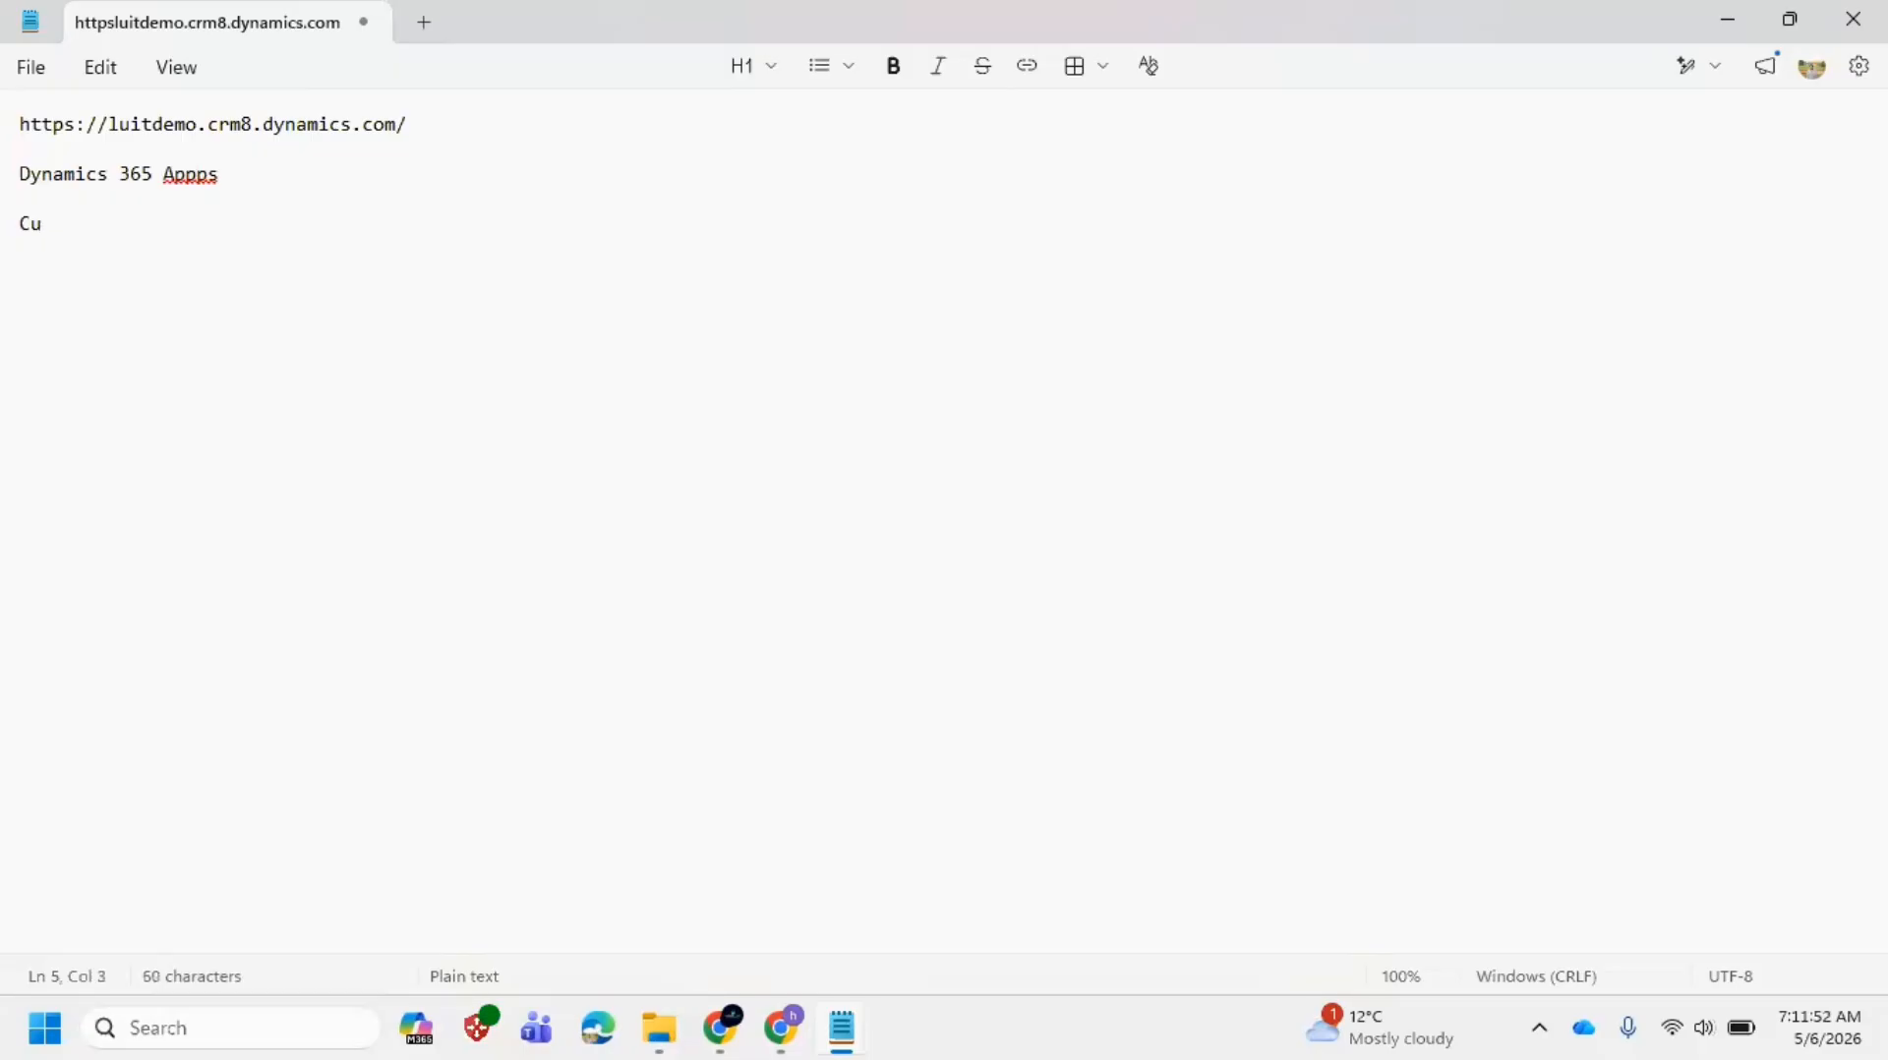
{"action": "type", "text": "o"}
{"action": "key", "text": "BackSpace"}
{"action": "type", "text": "tomer Serv"}
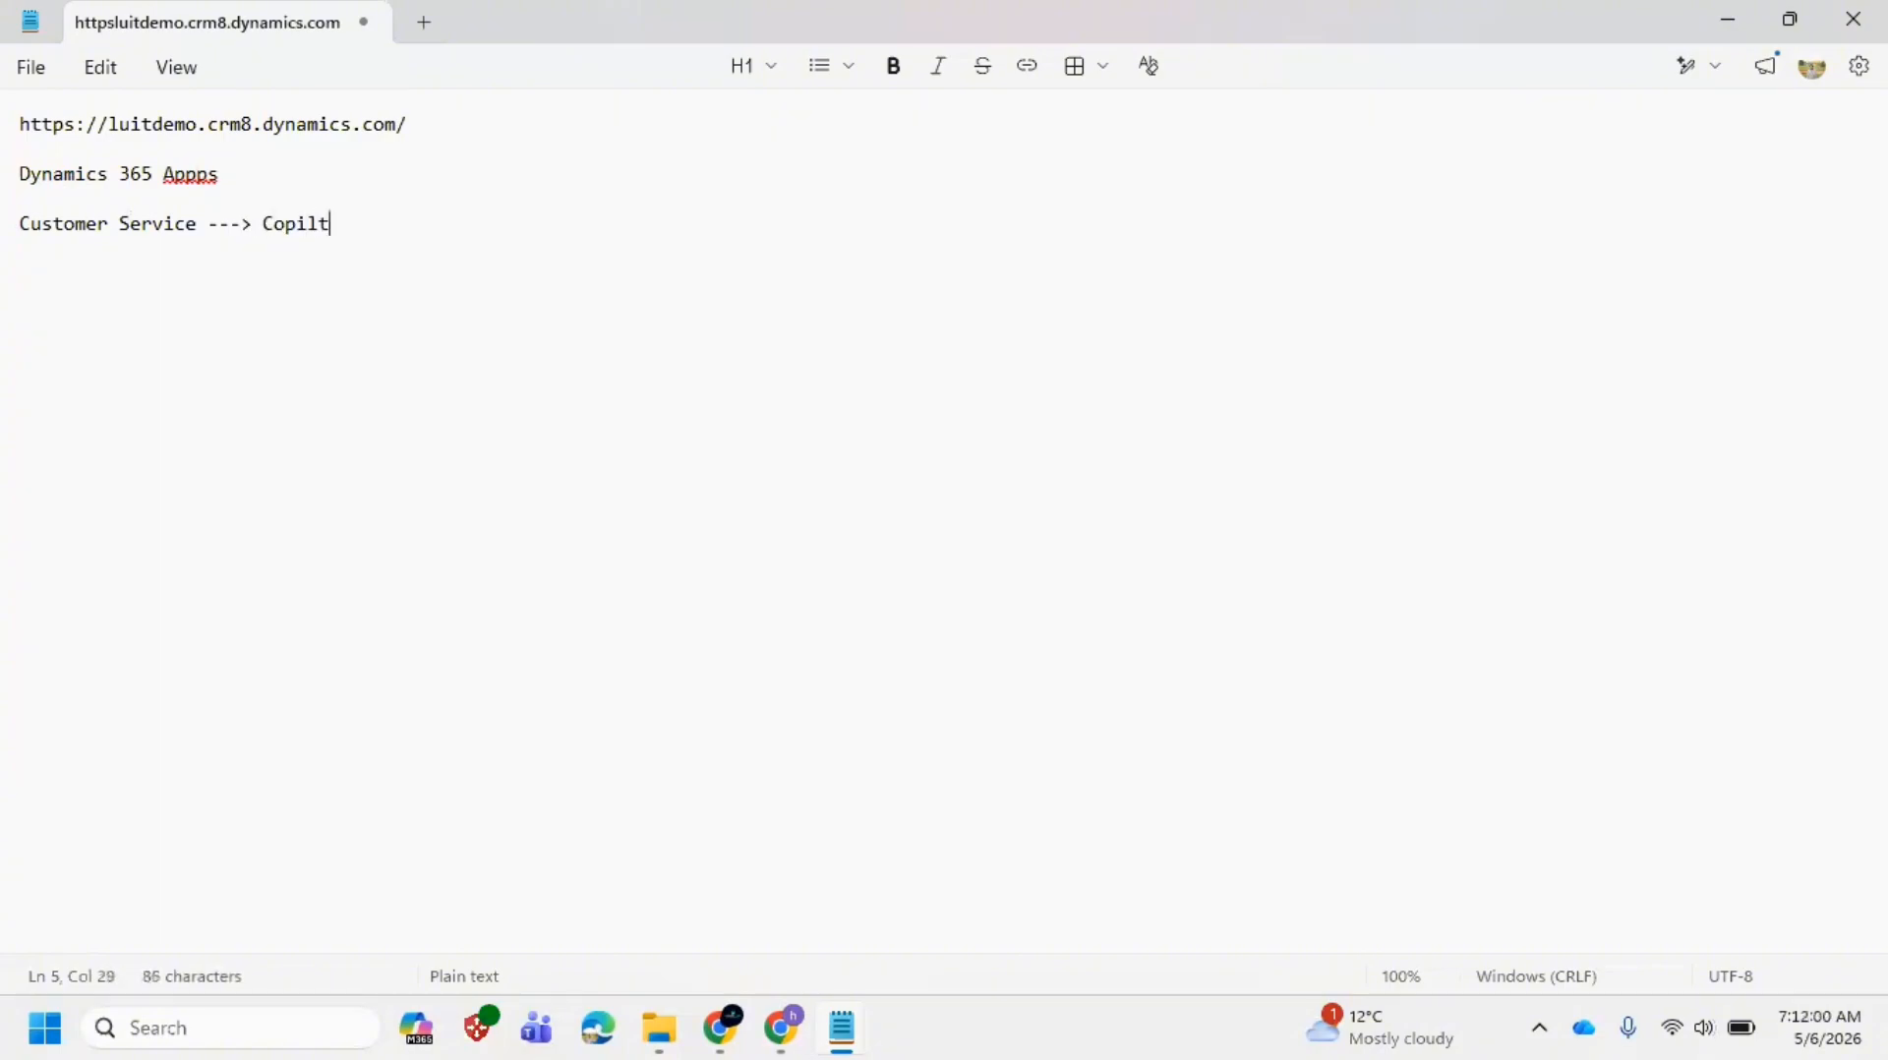
{"action": "type", "text": "ice ---> Copilot Service WorkSpace"}
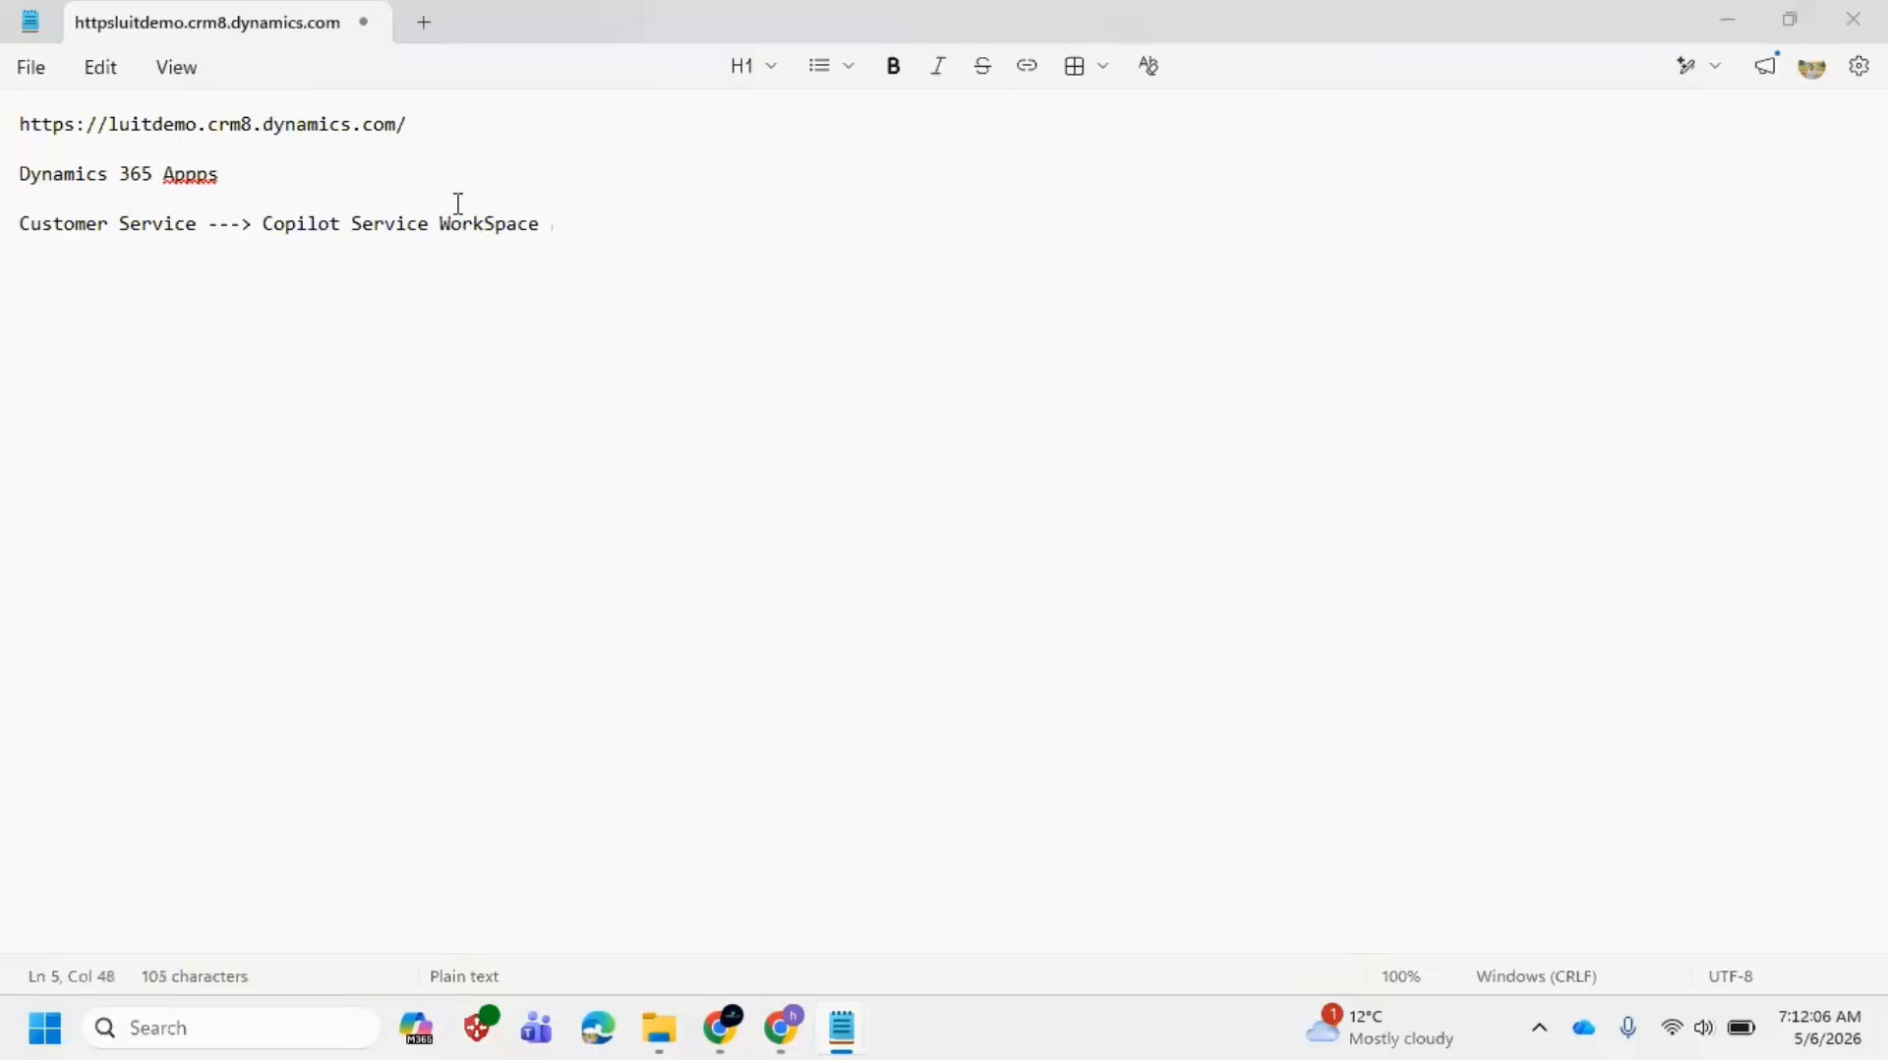
{"action": "key", "text": "alt+Tab"}
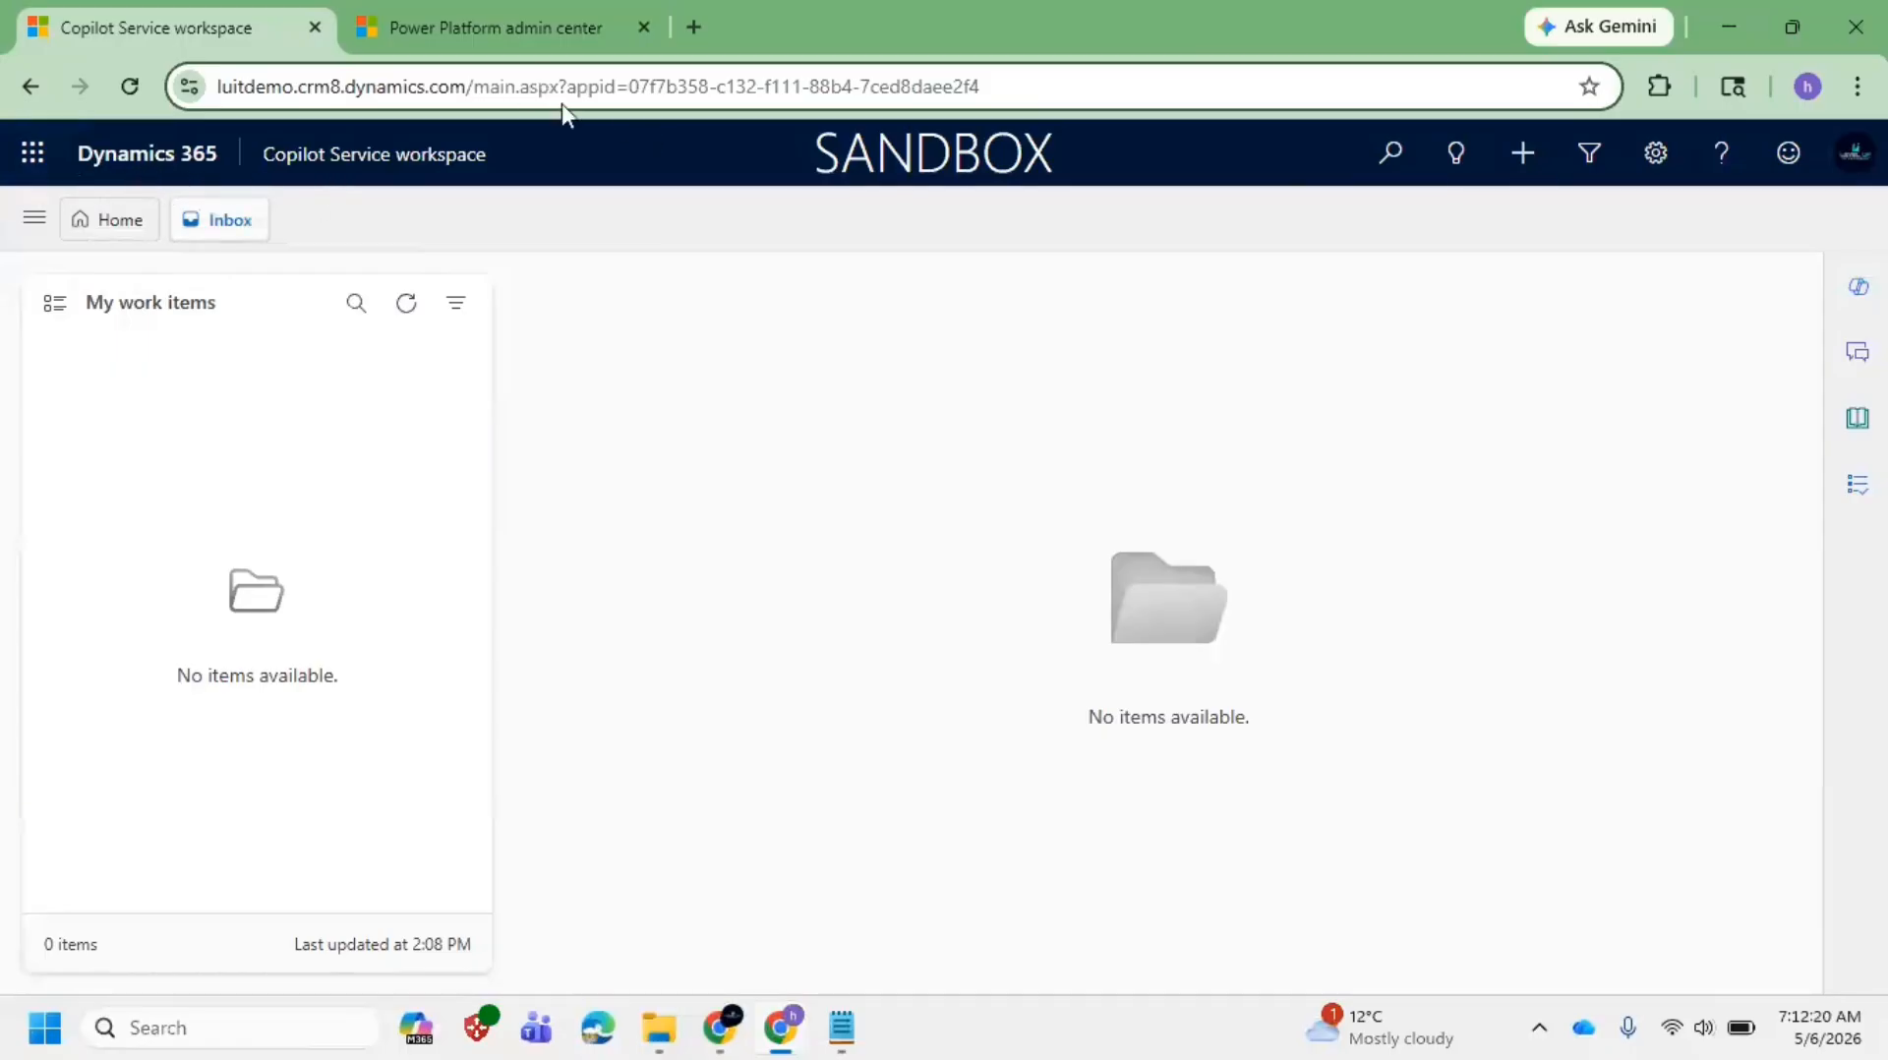
{"action": "left_click_drag", "start_coordinate": [563, 99], "coordinate": [193, 79]}
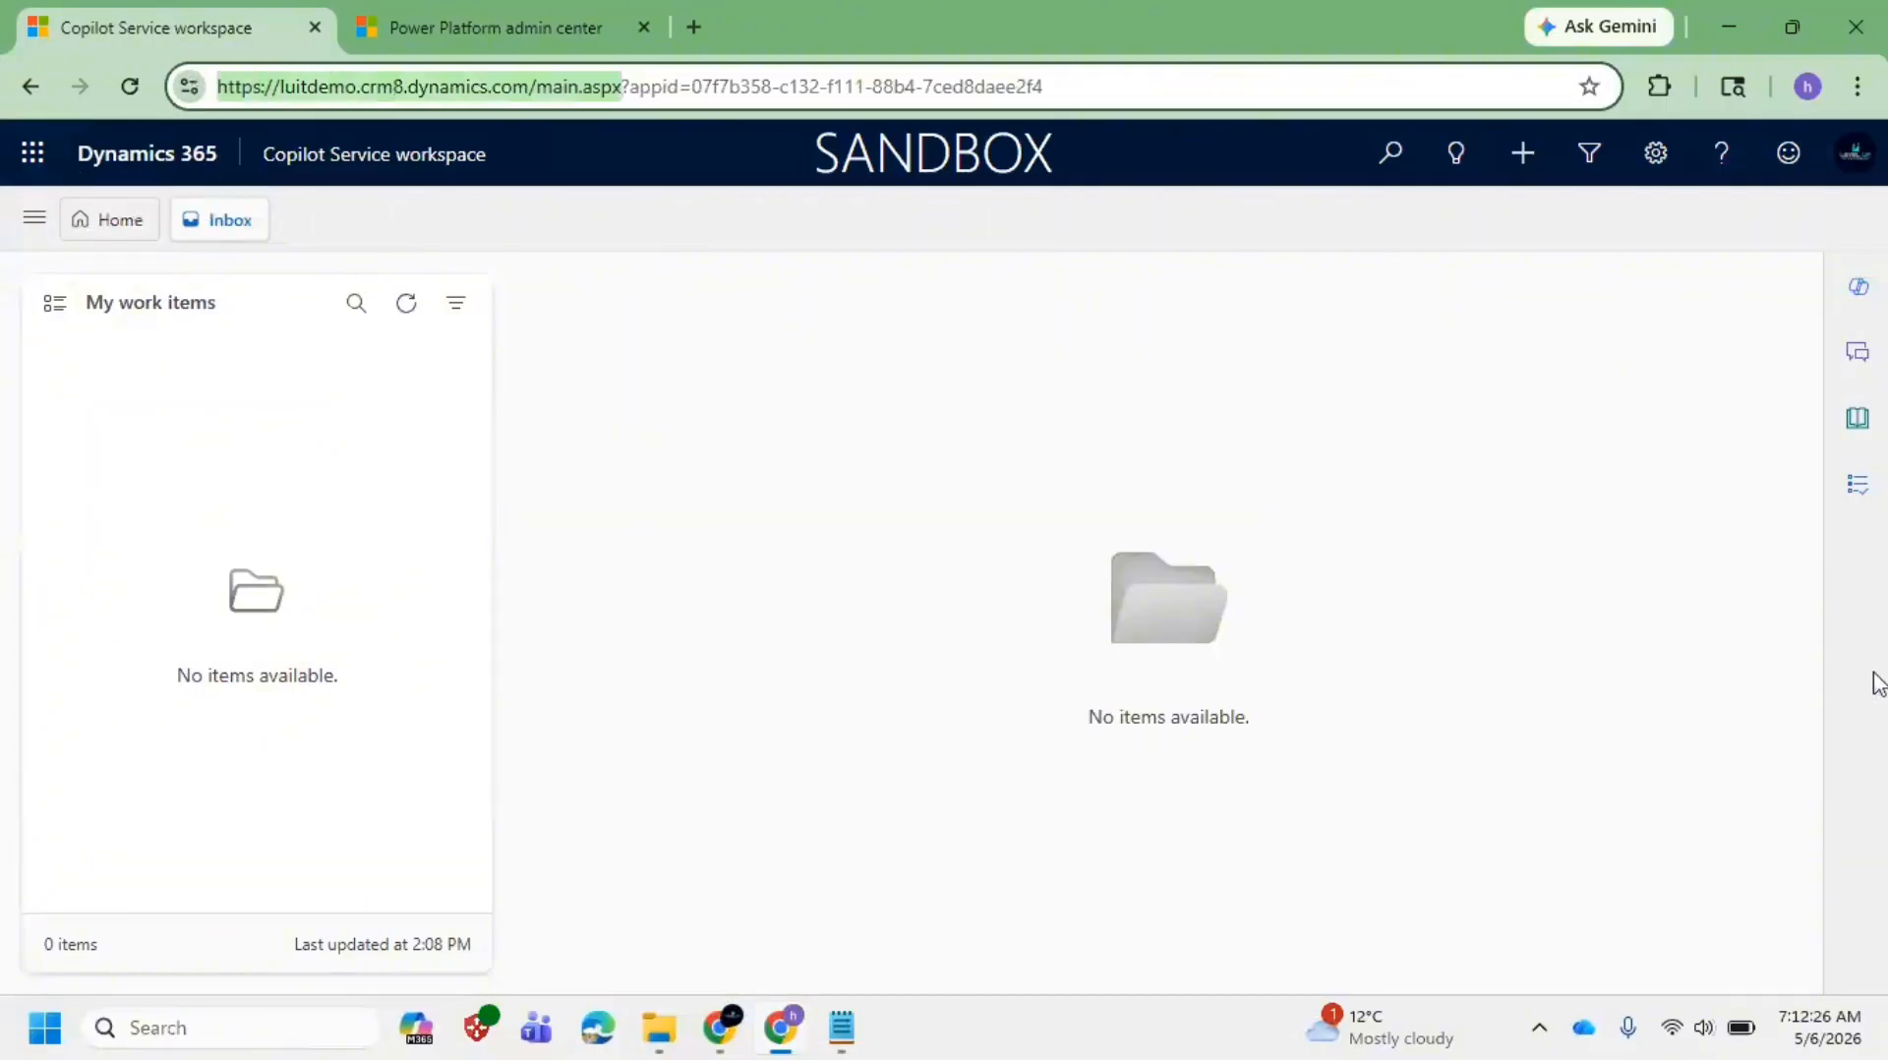
{"action": "left_click", "coordinate": [1767, 665]}
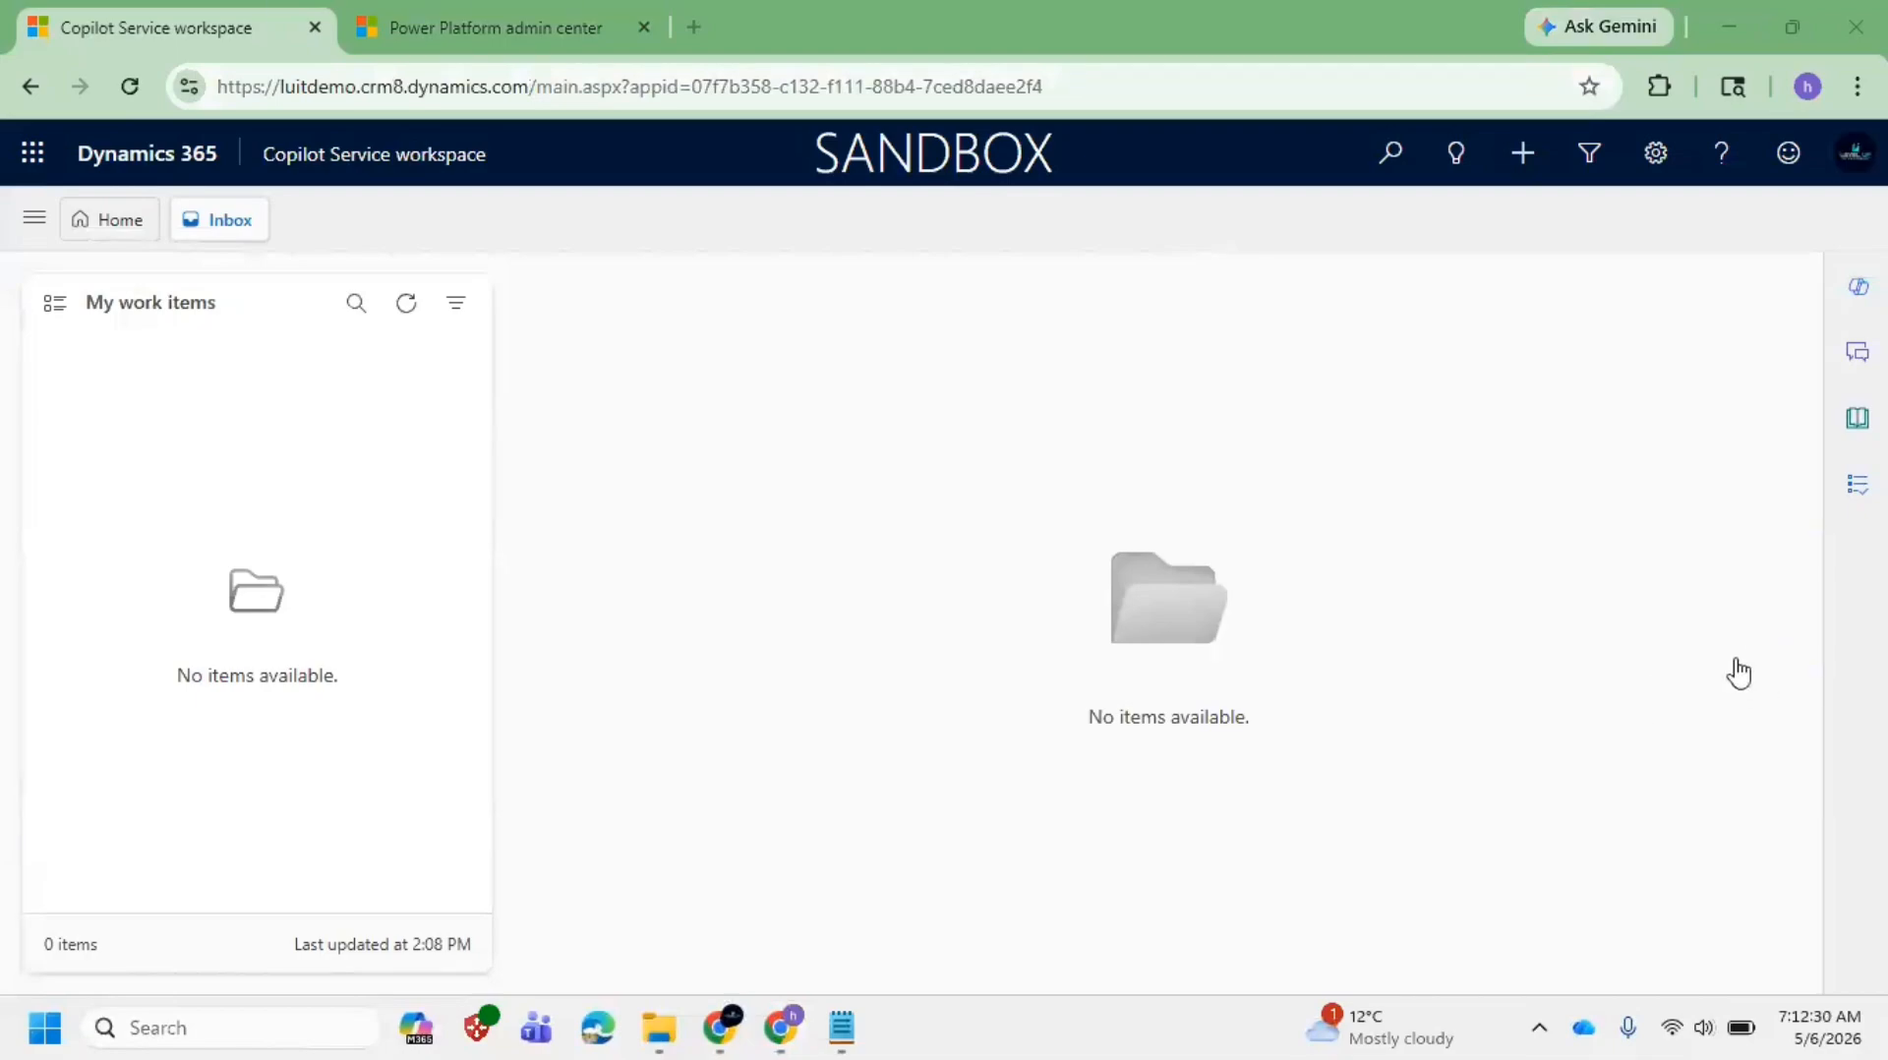
{"action": "left_click", "coordinate": [1837, 656]}
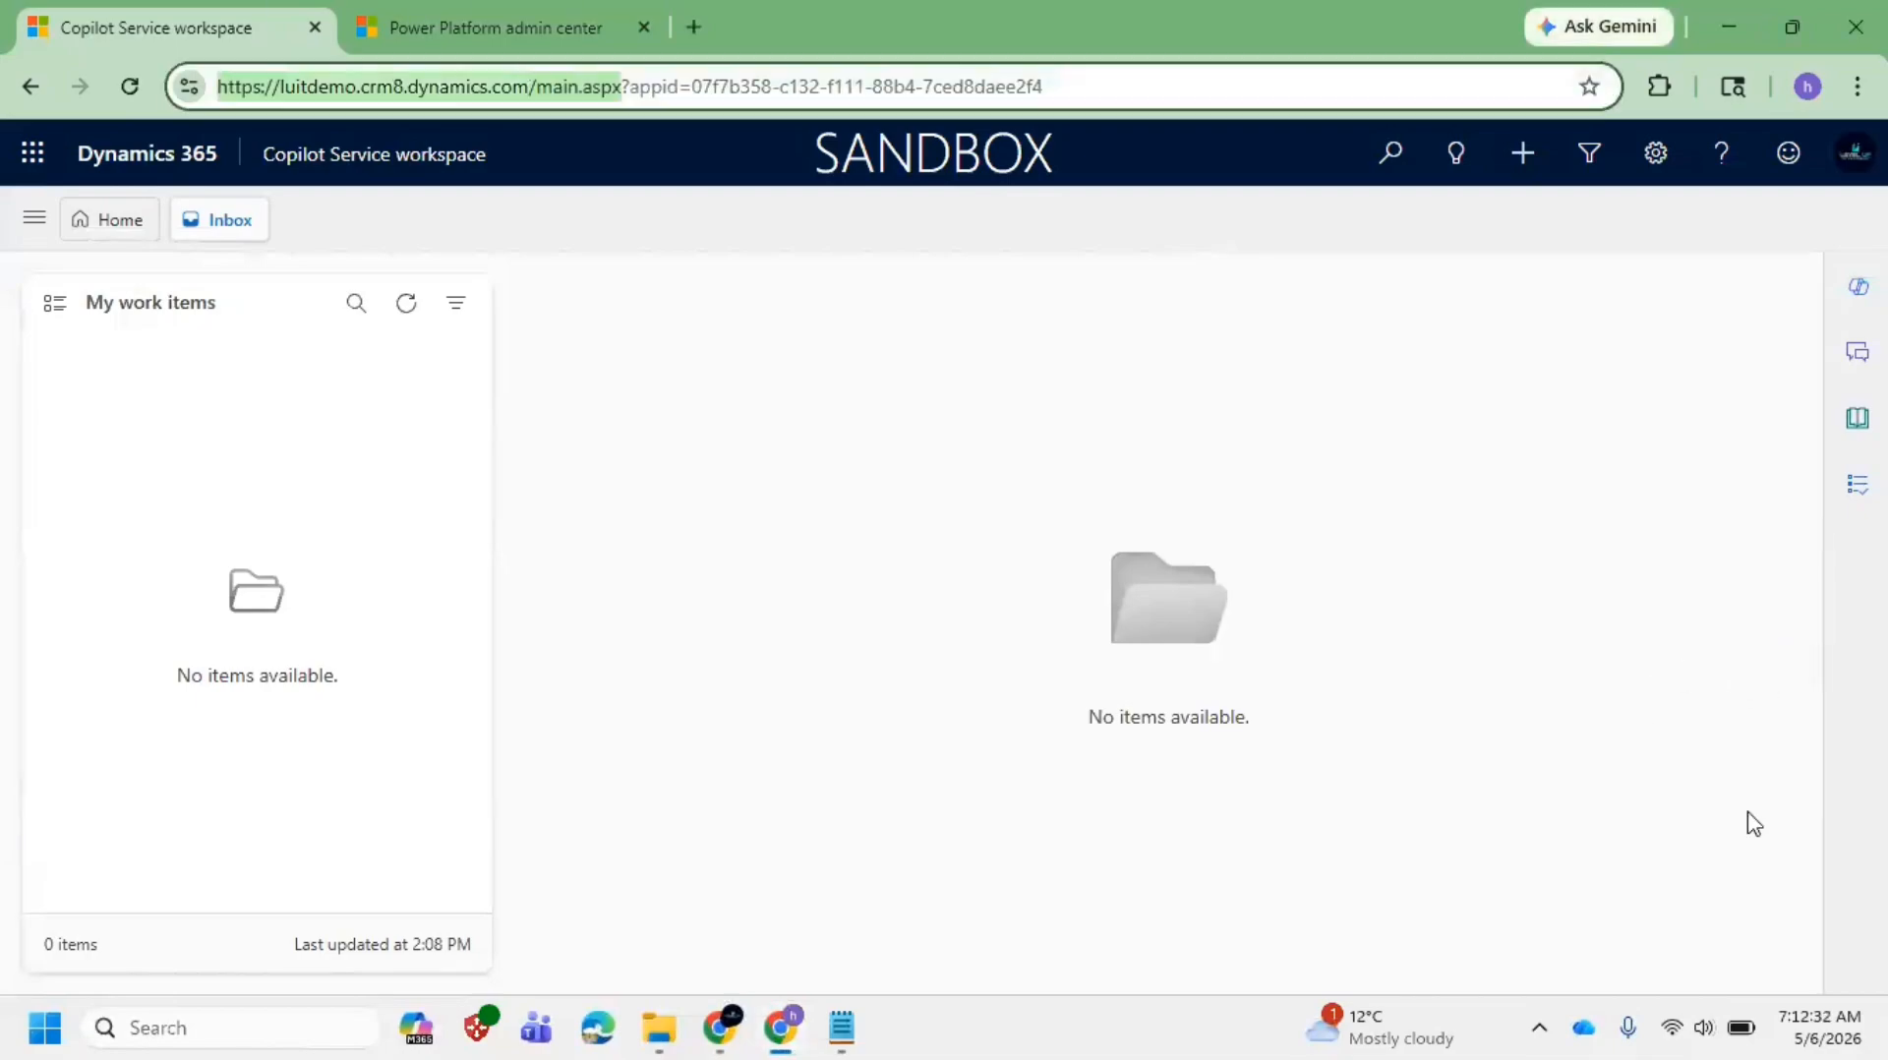
{"action": "left_click", "coordinate": [1541, 1027]}
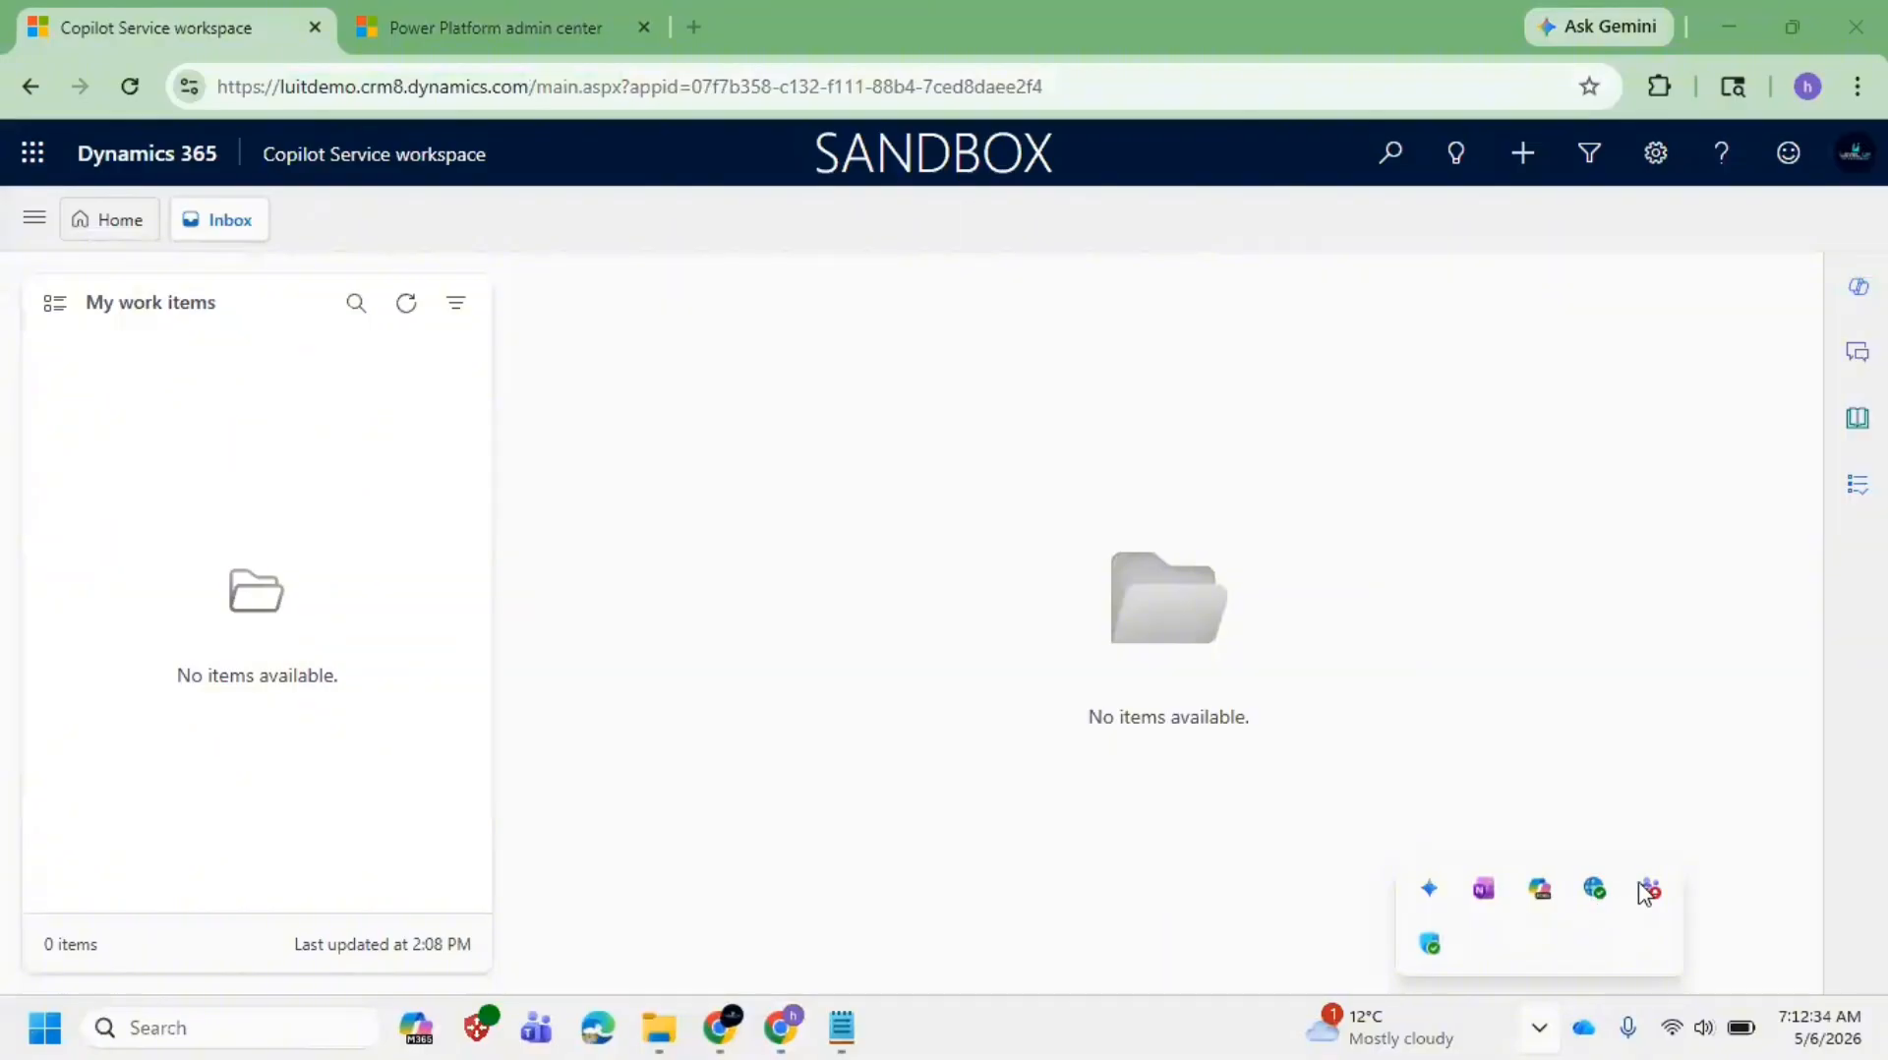
{"action": "right_click", "coordinate": [1652, 897]}
{"action": "left_click", "coordinate": [1574, 862]}
{"action": "left_click", "coordinate": [1540, 1033]}
{"action": "right_click", "coordinate": [1652, 892]}
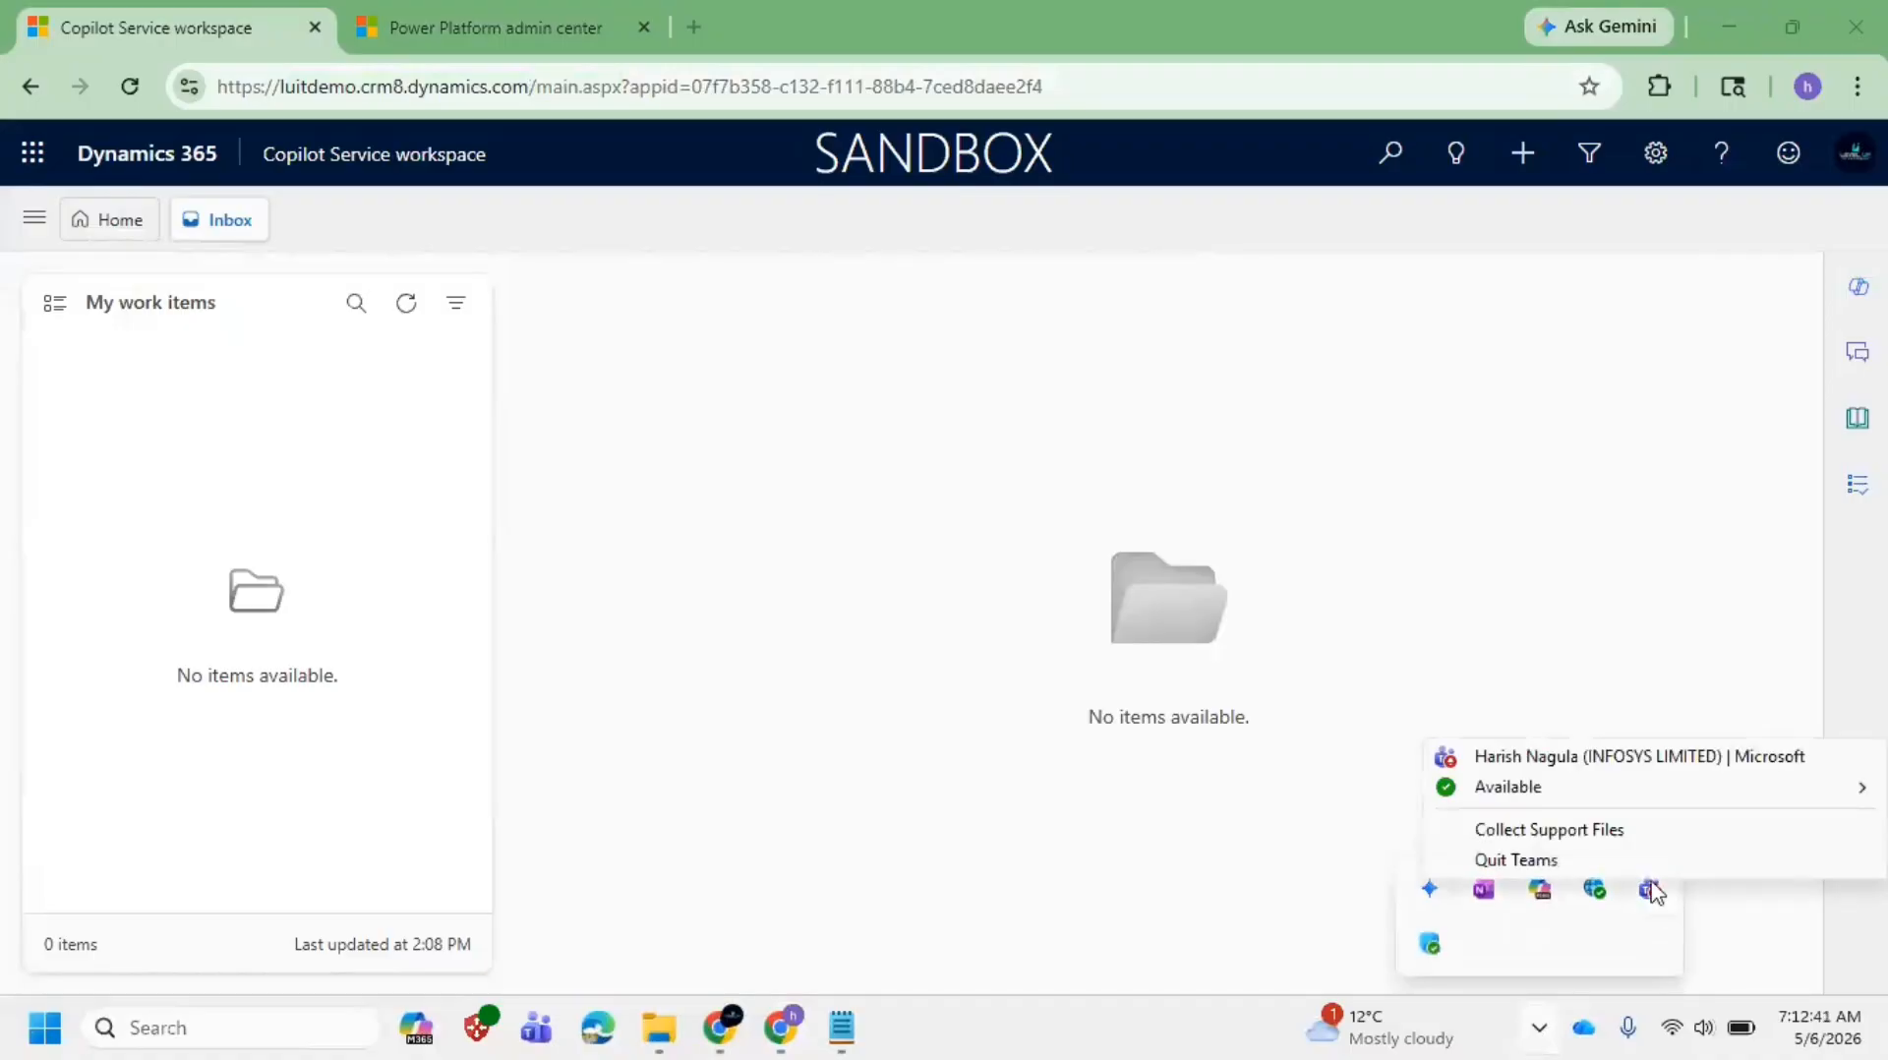
{"action": "left_click", "coordinate": [1581, 859]}
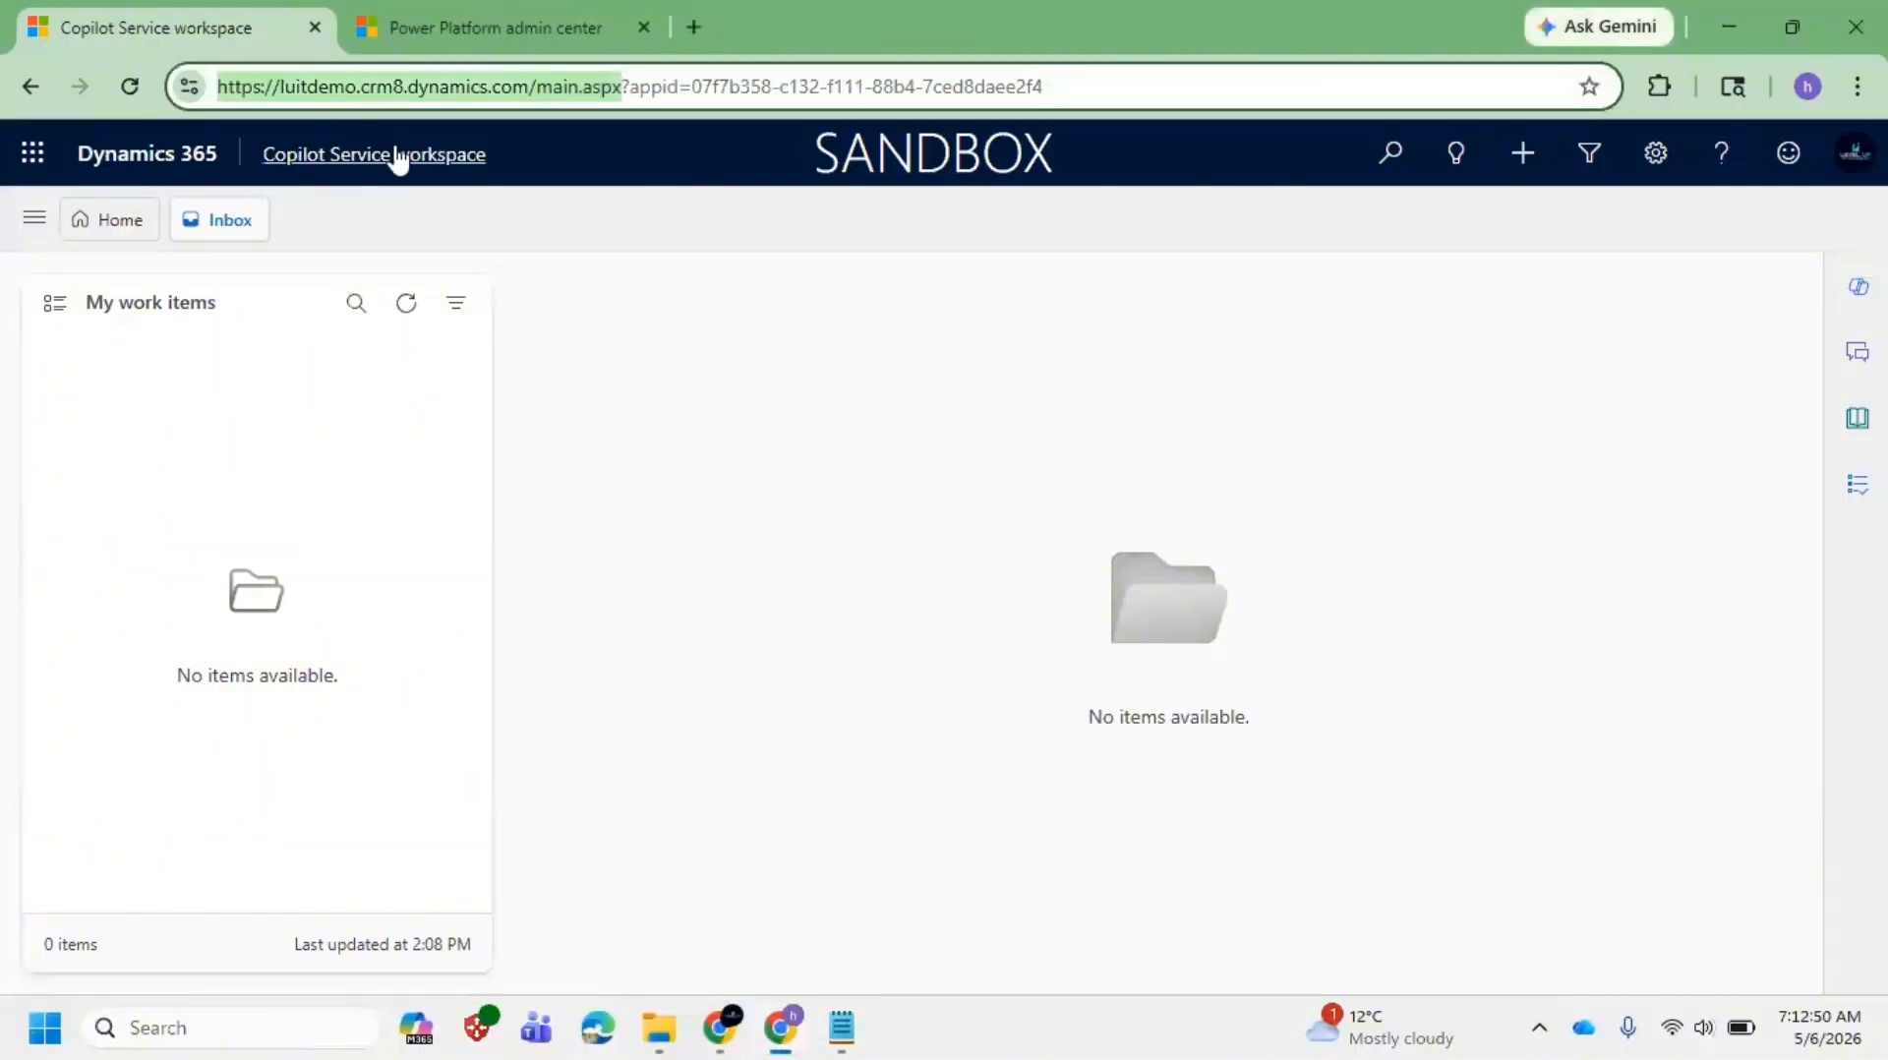
Step: Open the dev-ind-cf60171f environment's apps in a new tab from the admin center, then return to Copilot
{"action": "left_click", "coordinate": [456, 26]}
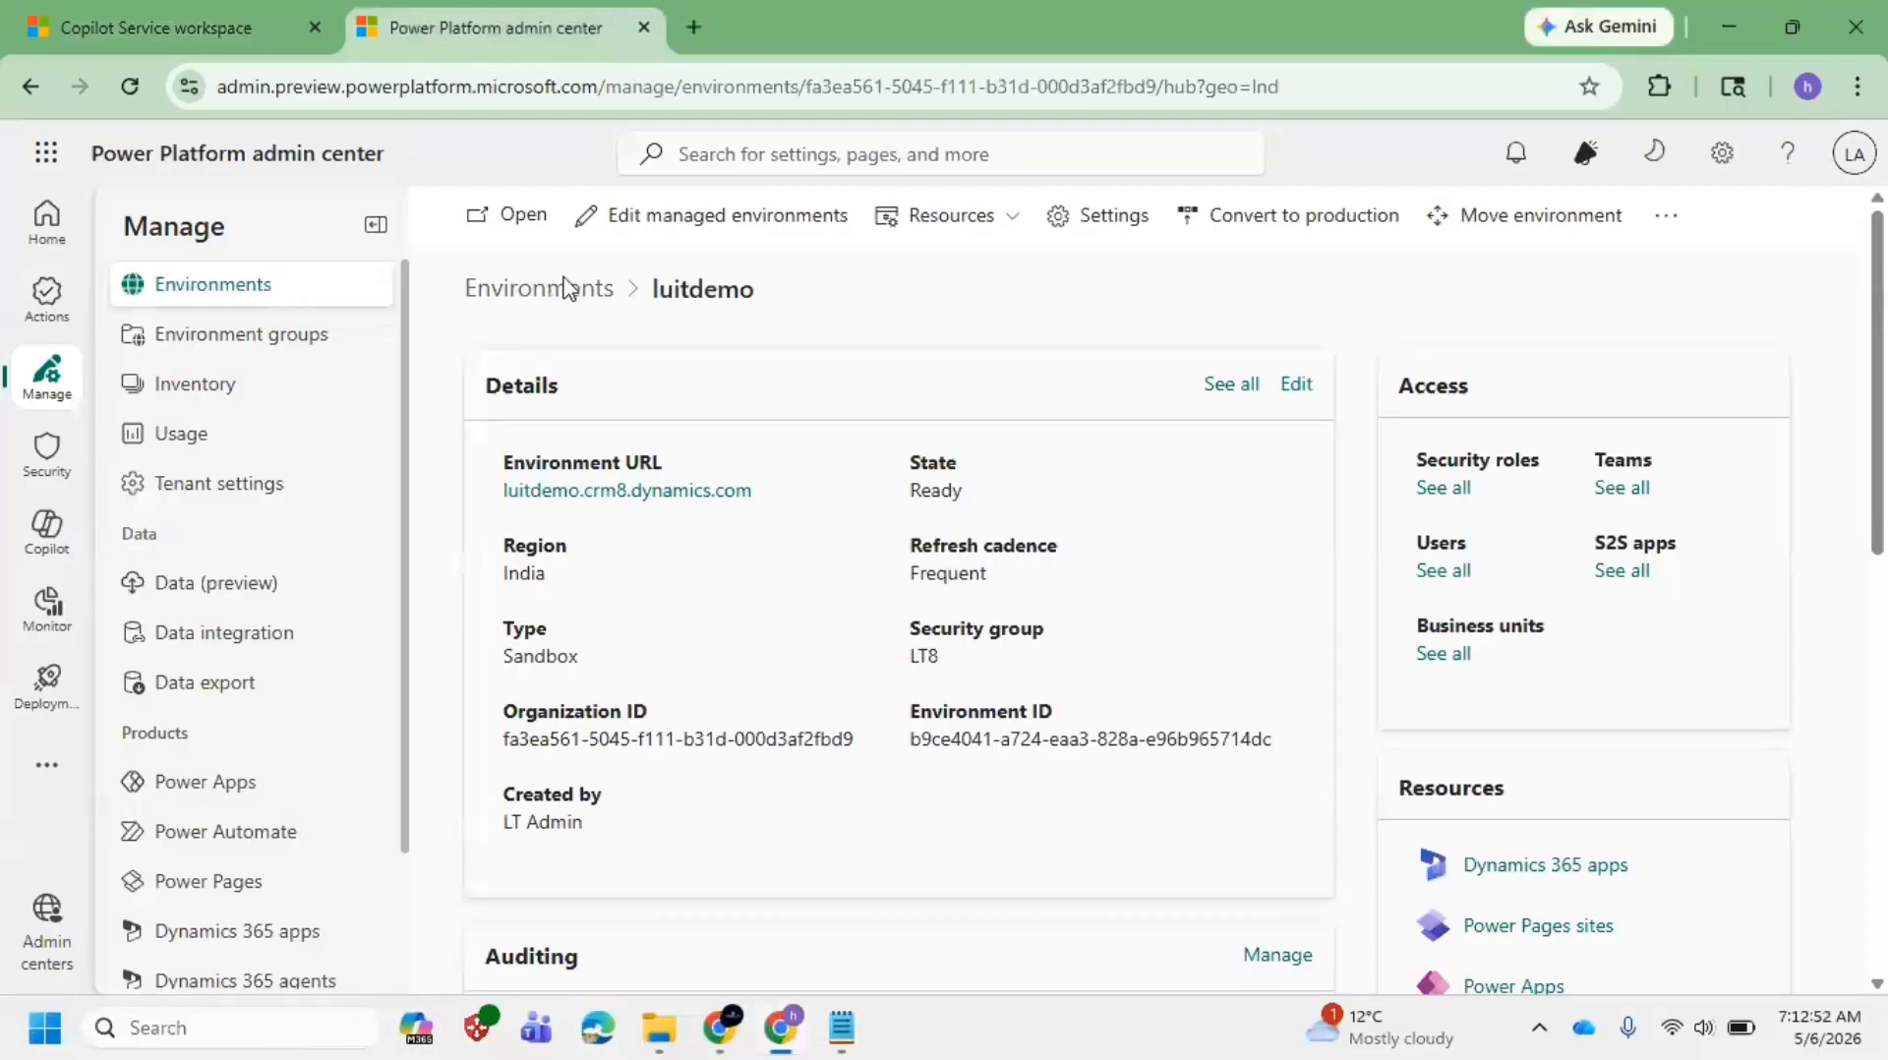
{"action": "left_click", "coordinate": [563, 290]}
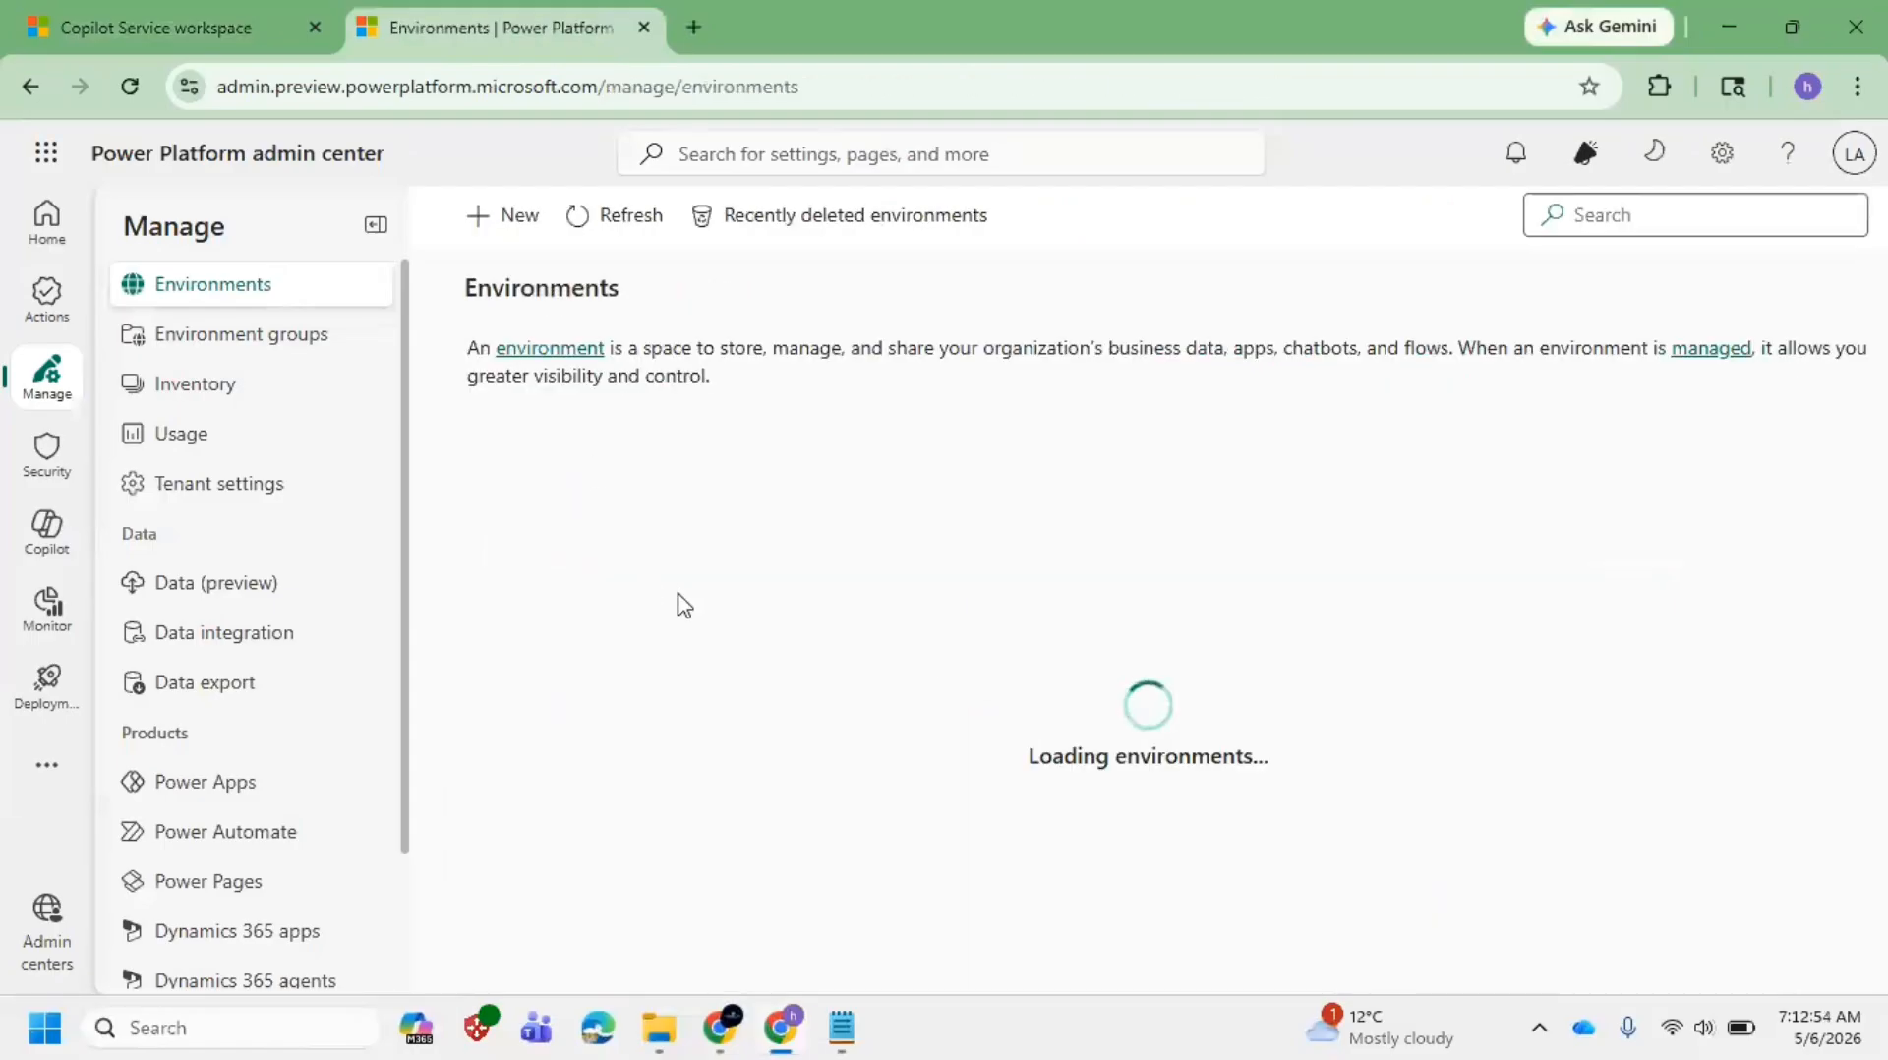
{"action": "left_click", "coordinate": [584, 596]}
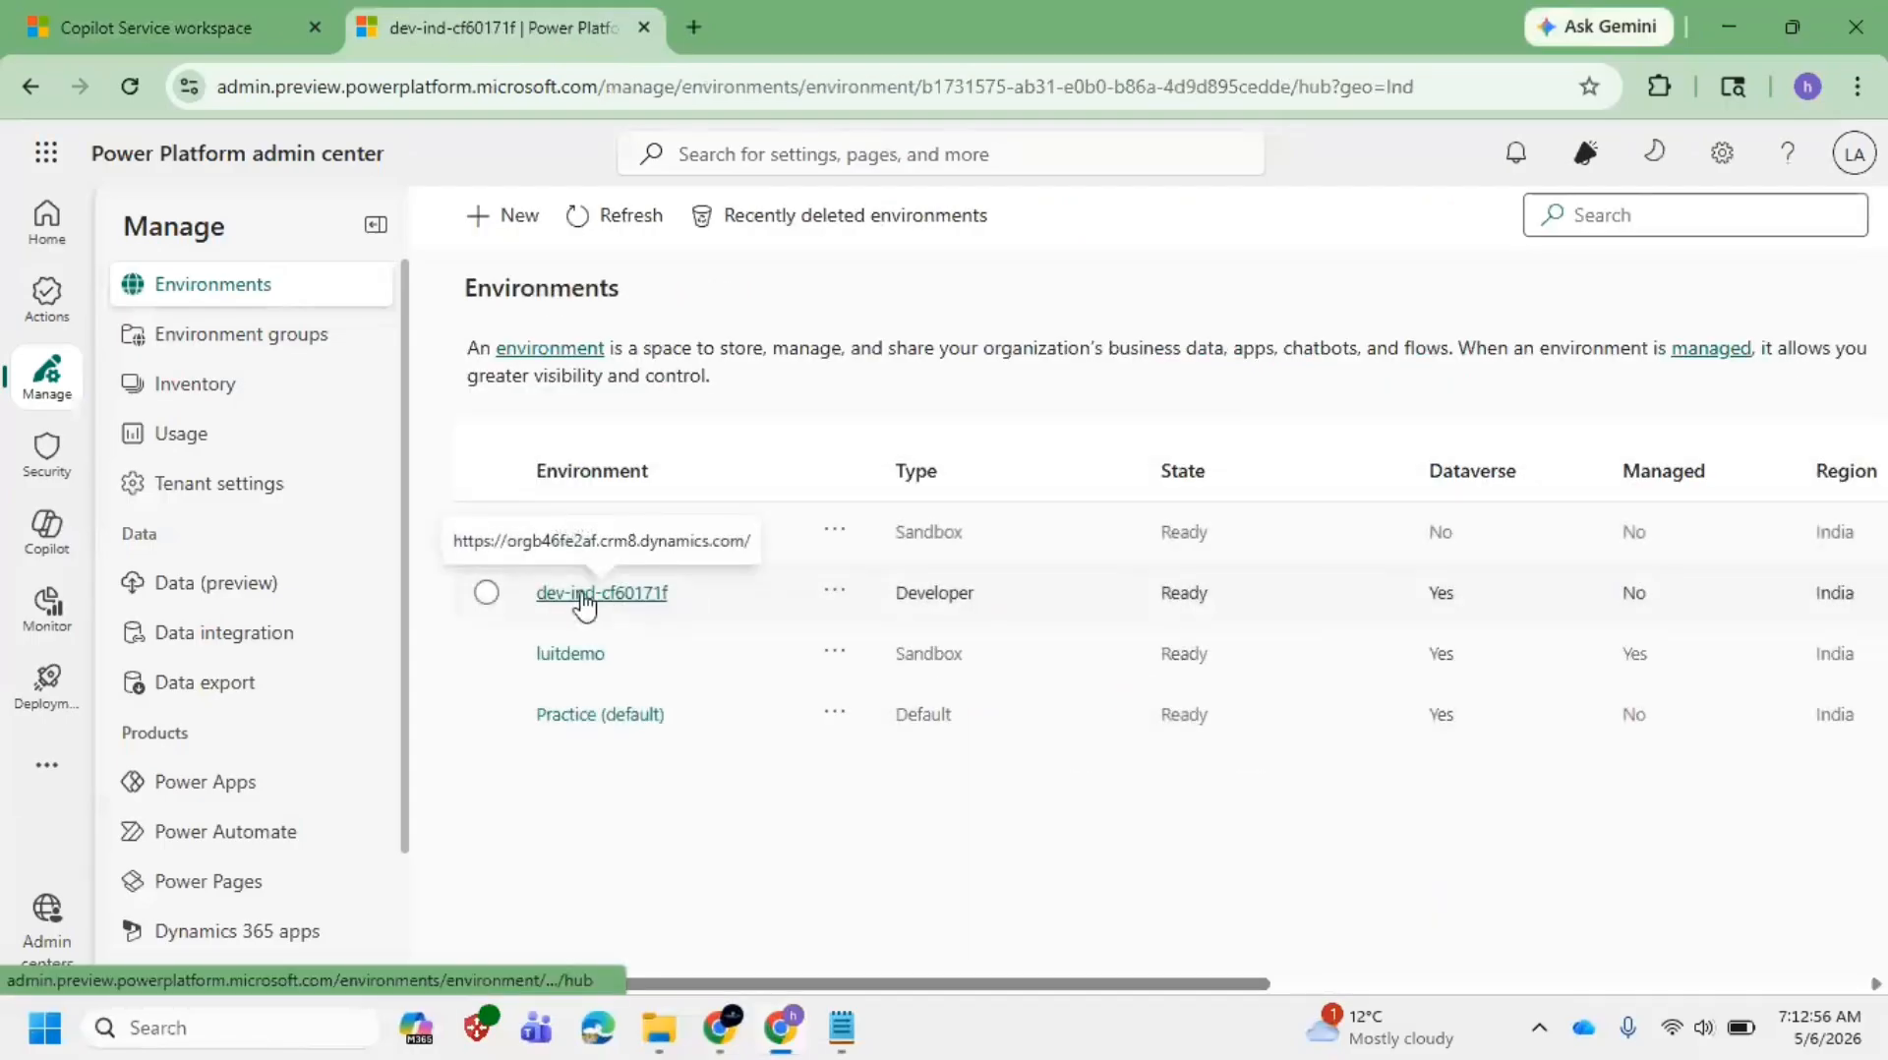
{"action": "left_click", "coordinate": [618, 492]}
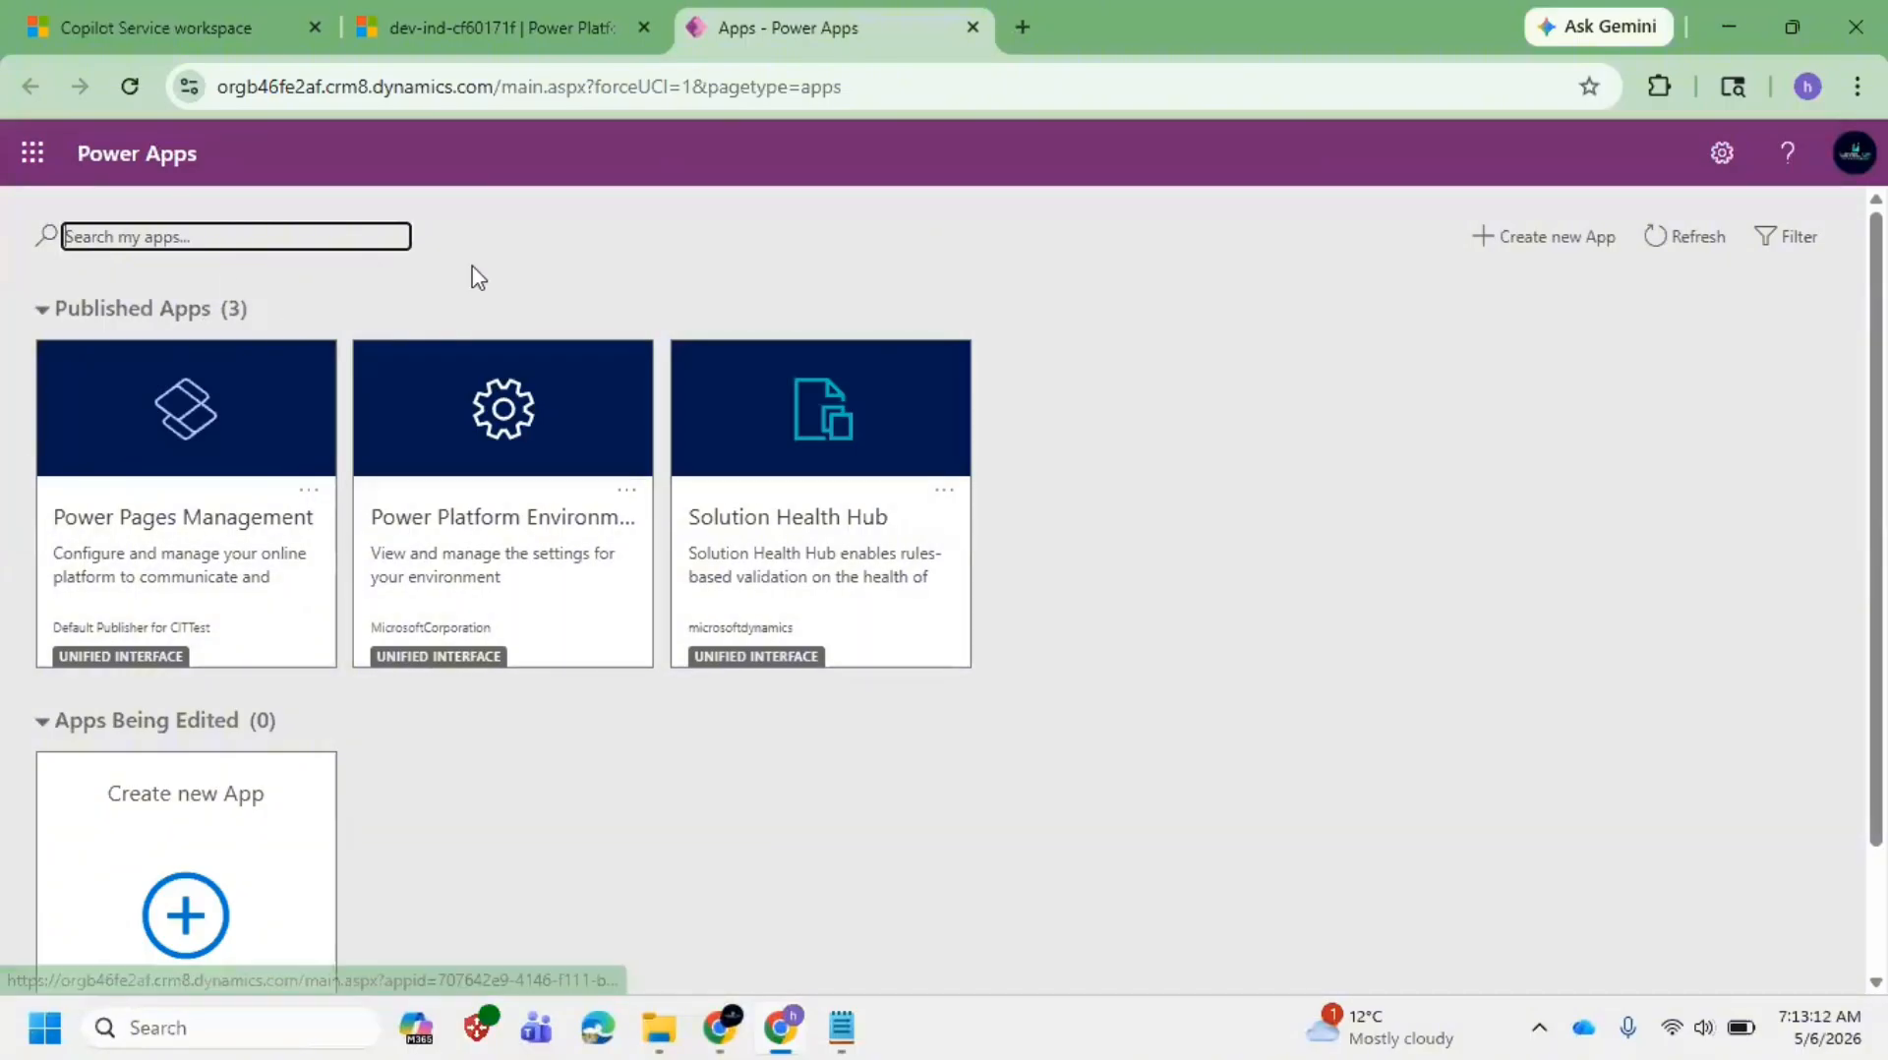
{"action": "left_click", "coordinate": [118, 12]}
Step: Open the site map and browse its Service areas, from Dashboards and Cases down to Scheduling
{"action": "left_click", "coordinate": [36, 226]}
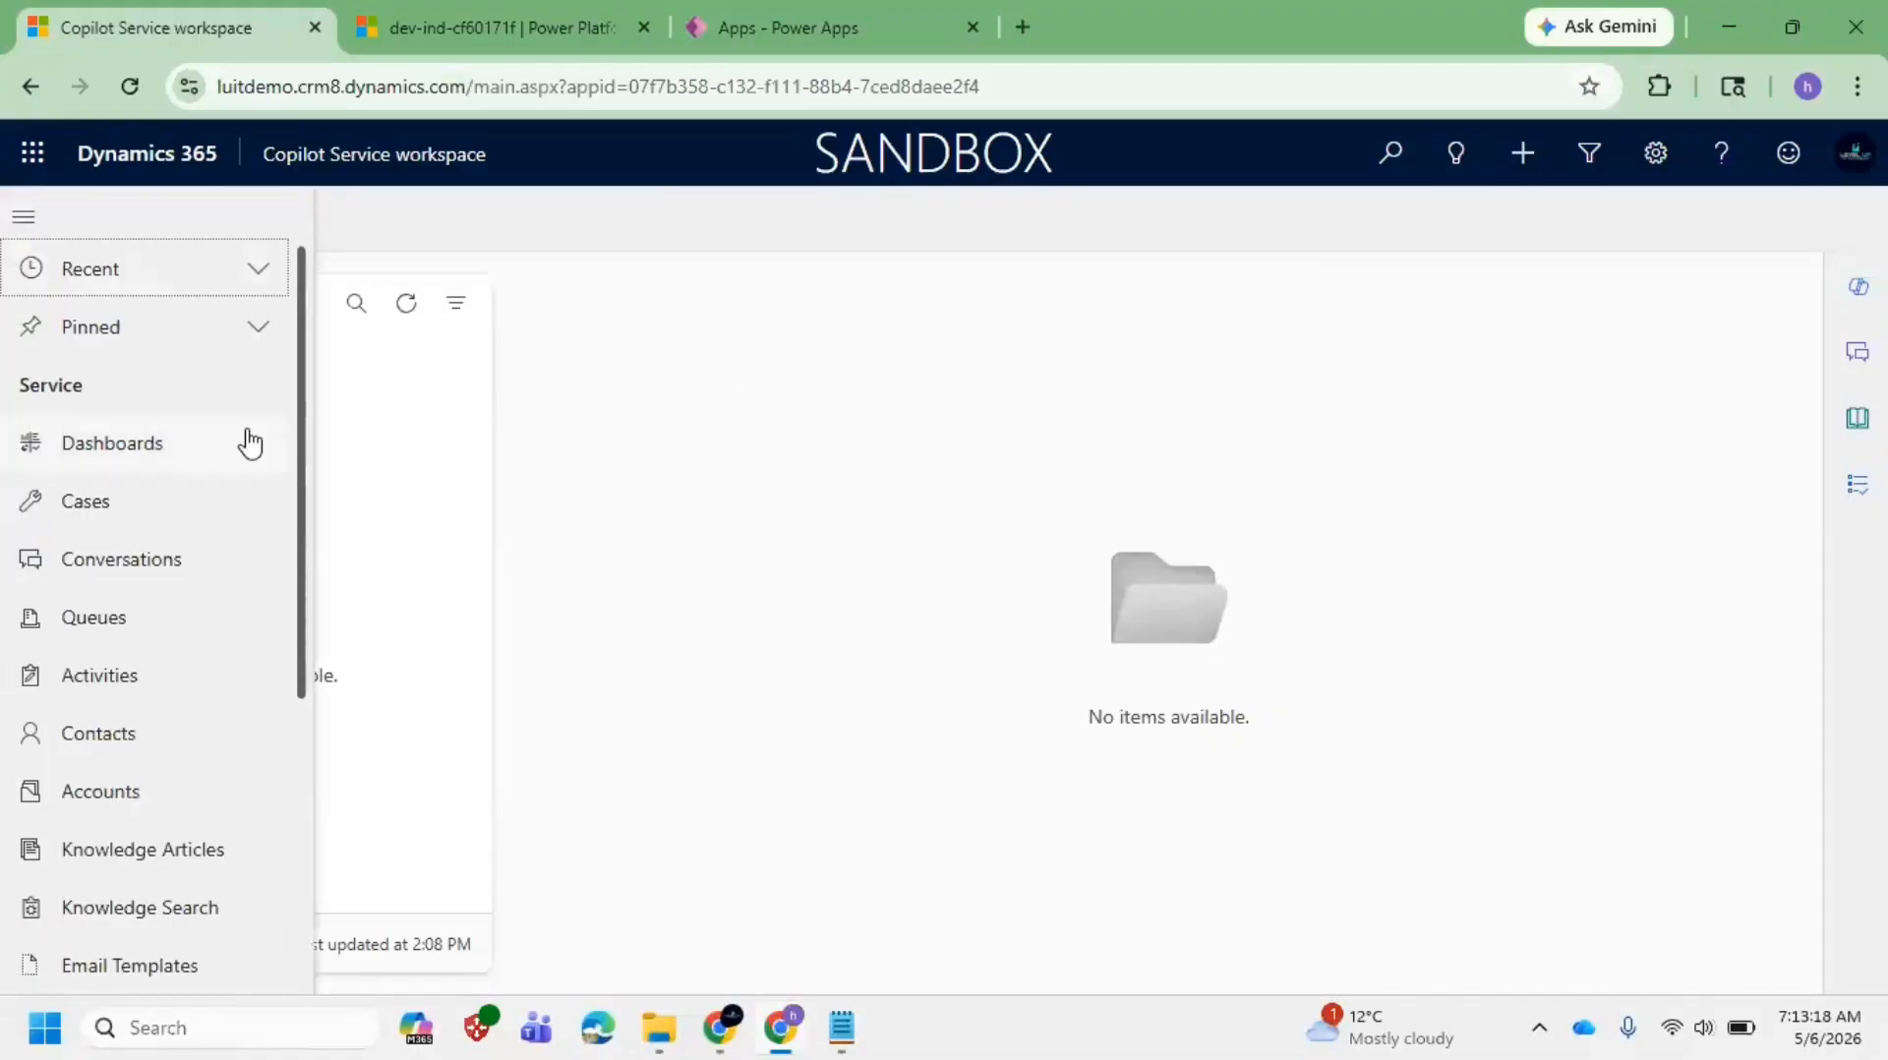
{"action": "left_click_drag", "start_coordinate": [305, 372], "coordinate": [244, 869]}
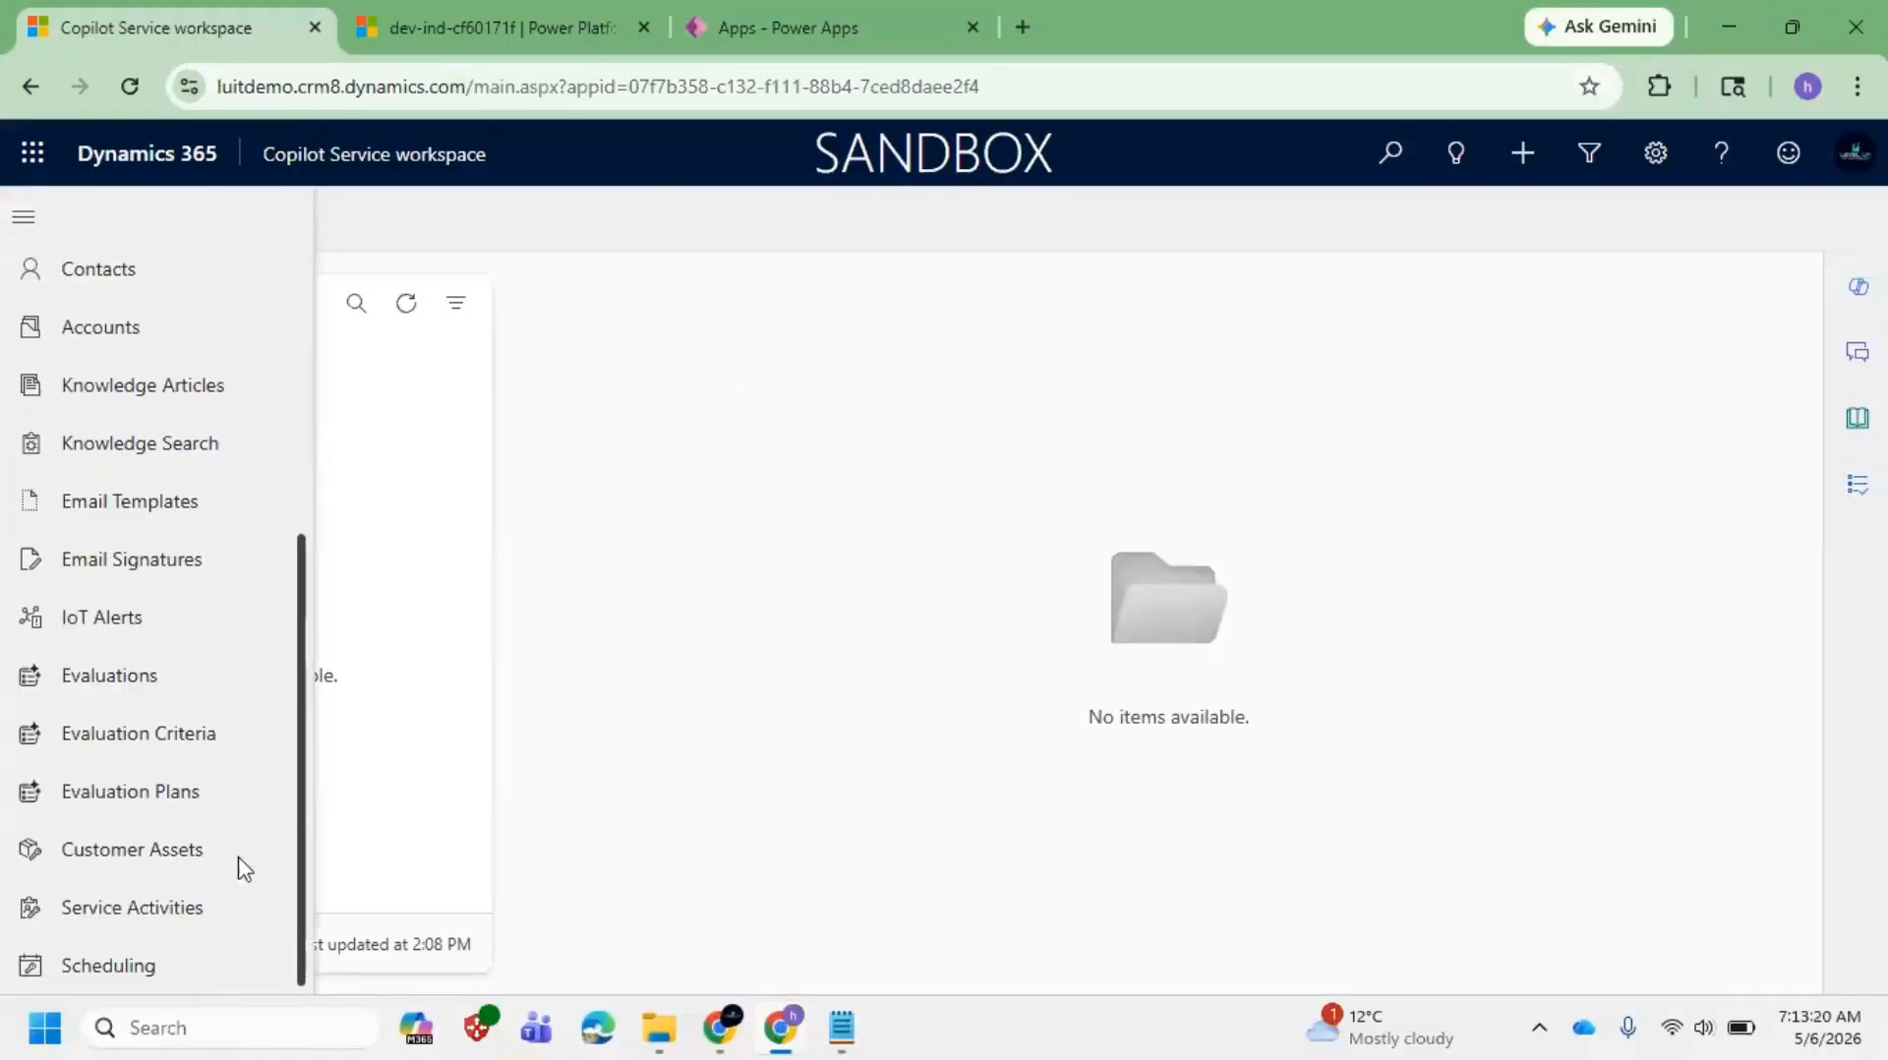
{"action": "left_click_drag", "start_coordinate": [263, 661], "coordinate": [286, 249]}
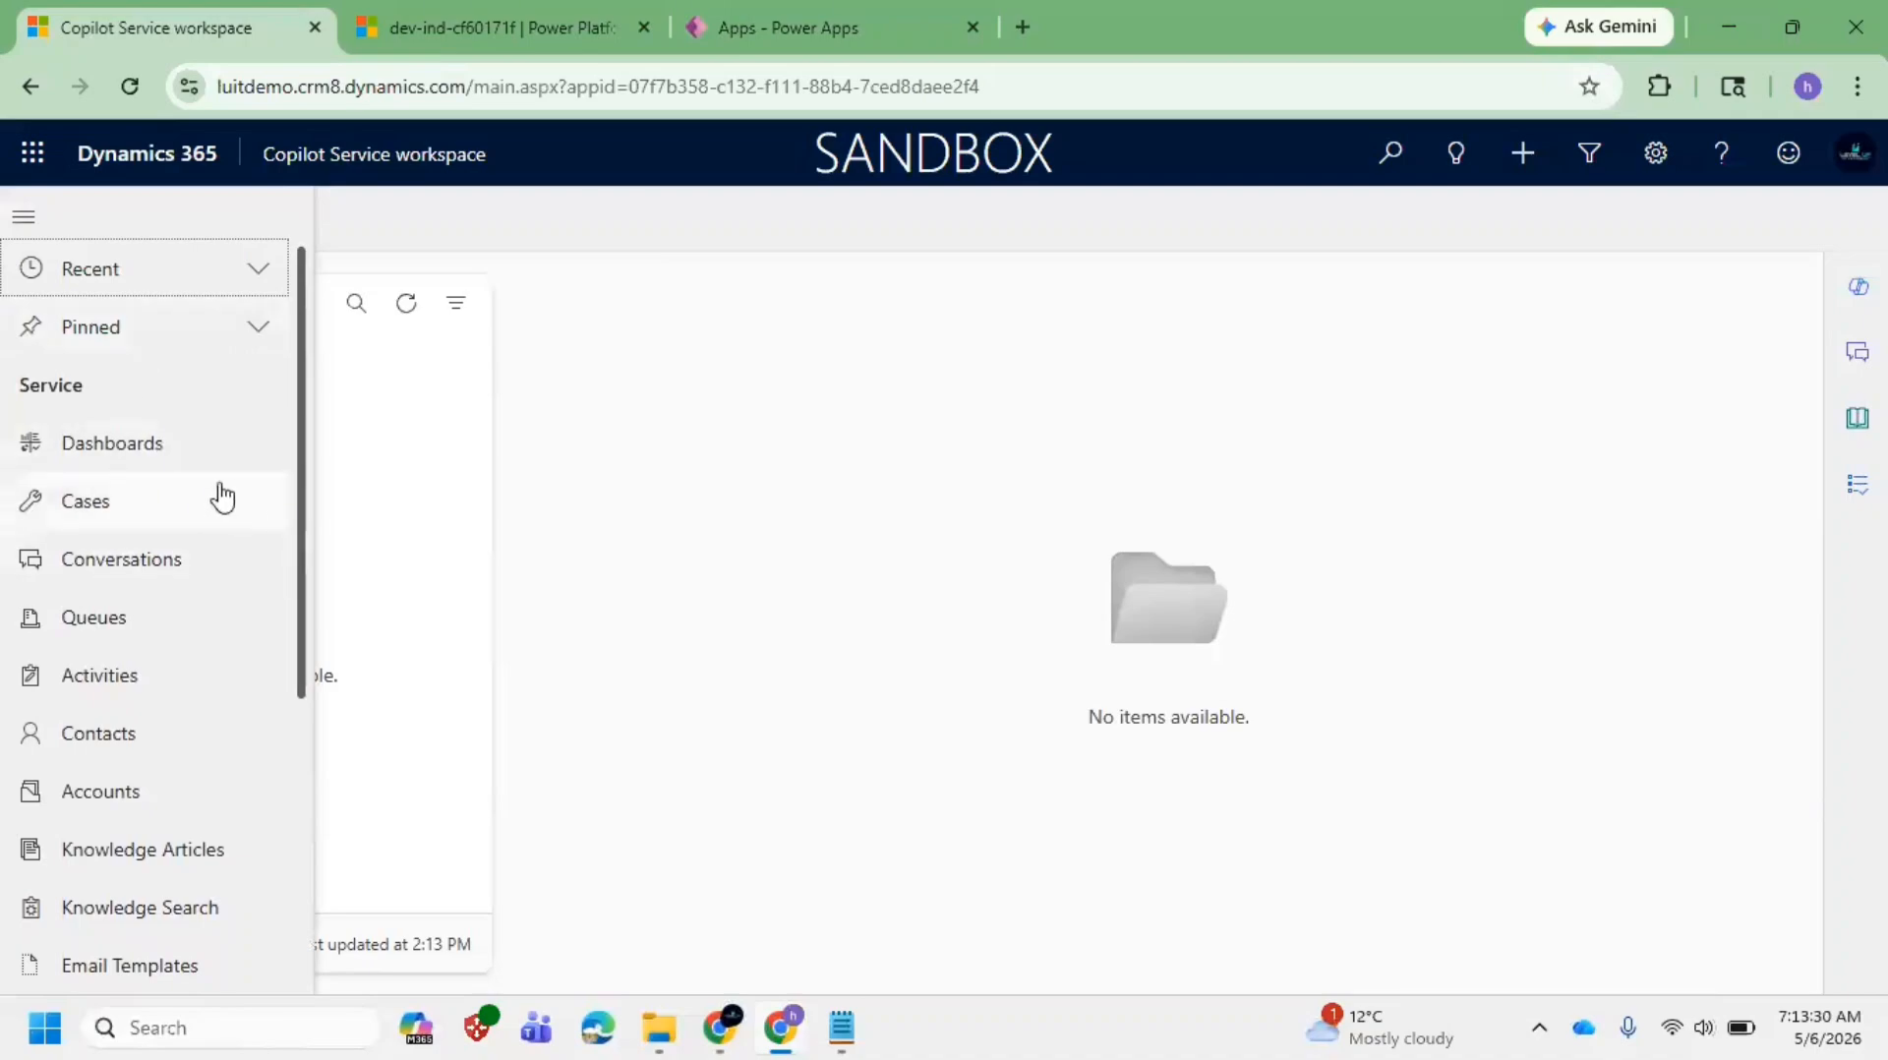
{"action": "scroll", "coordinate": [224, 506], "scroll_direction": "down", "scroll_amount": 3}
{"action": "scroll", "coordinate": [228, 514], "scroll_direction": "up", "scroll_amount": 3}
{"action": "scroll", "coordinate": [173, 526], "scroll_direction": "down", "scroll_amount": 4}
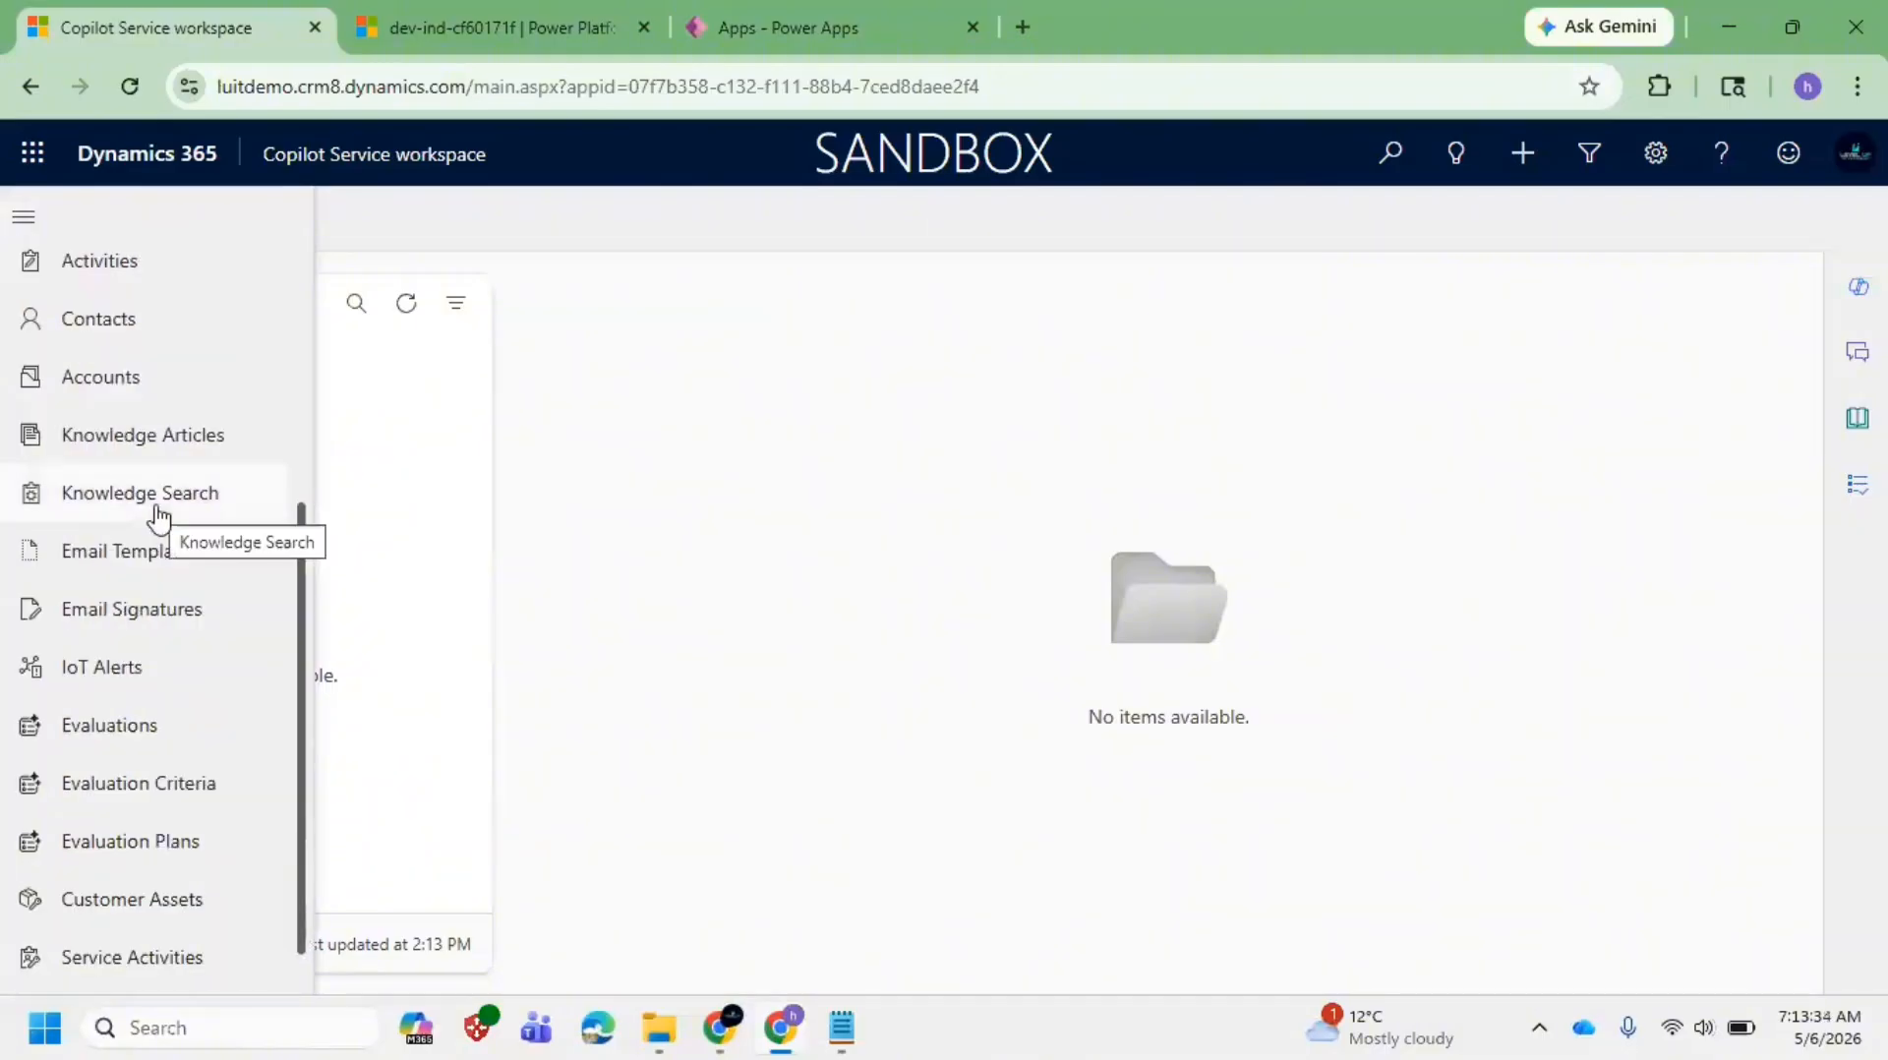
{"action": "scroll", "coordinate": [160, 519], "scroll_direction": "up", "scroll_amount": 1}
{"action": "scroll", "coordinate": [158, 518], "scroll_direction": "up", "scroll_amount": 3}
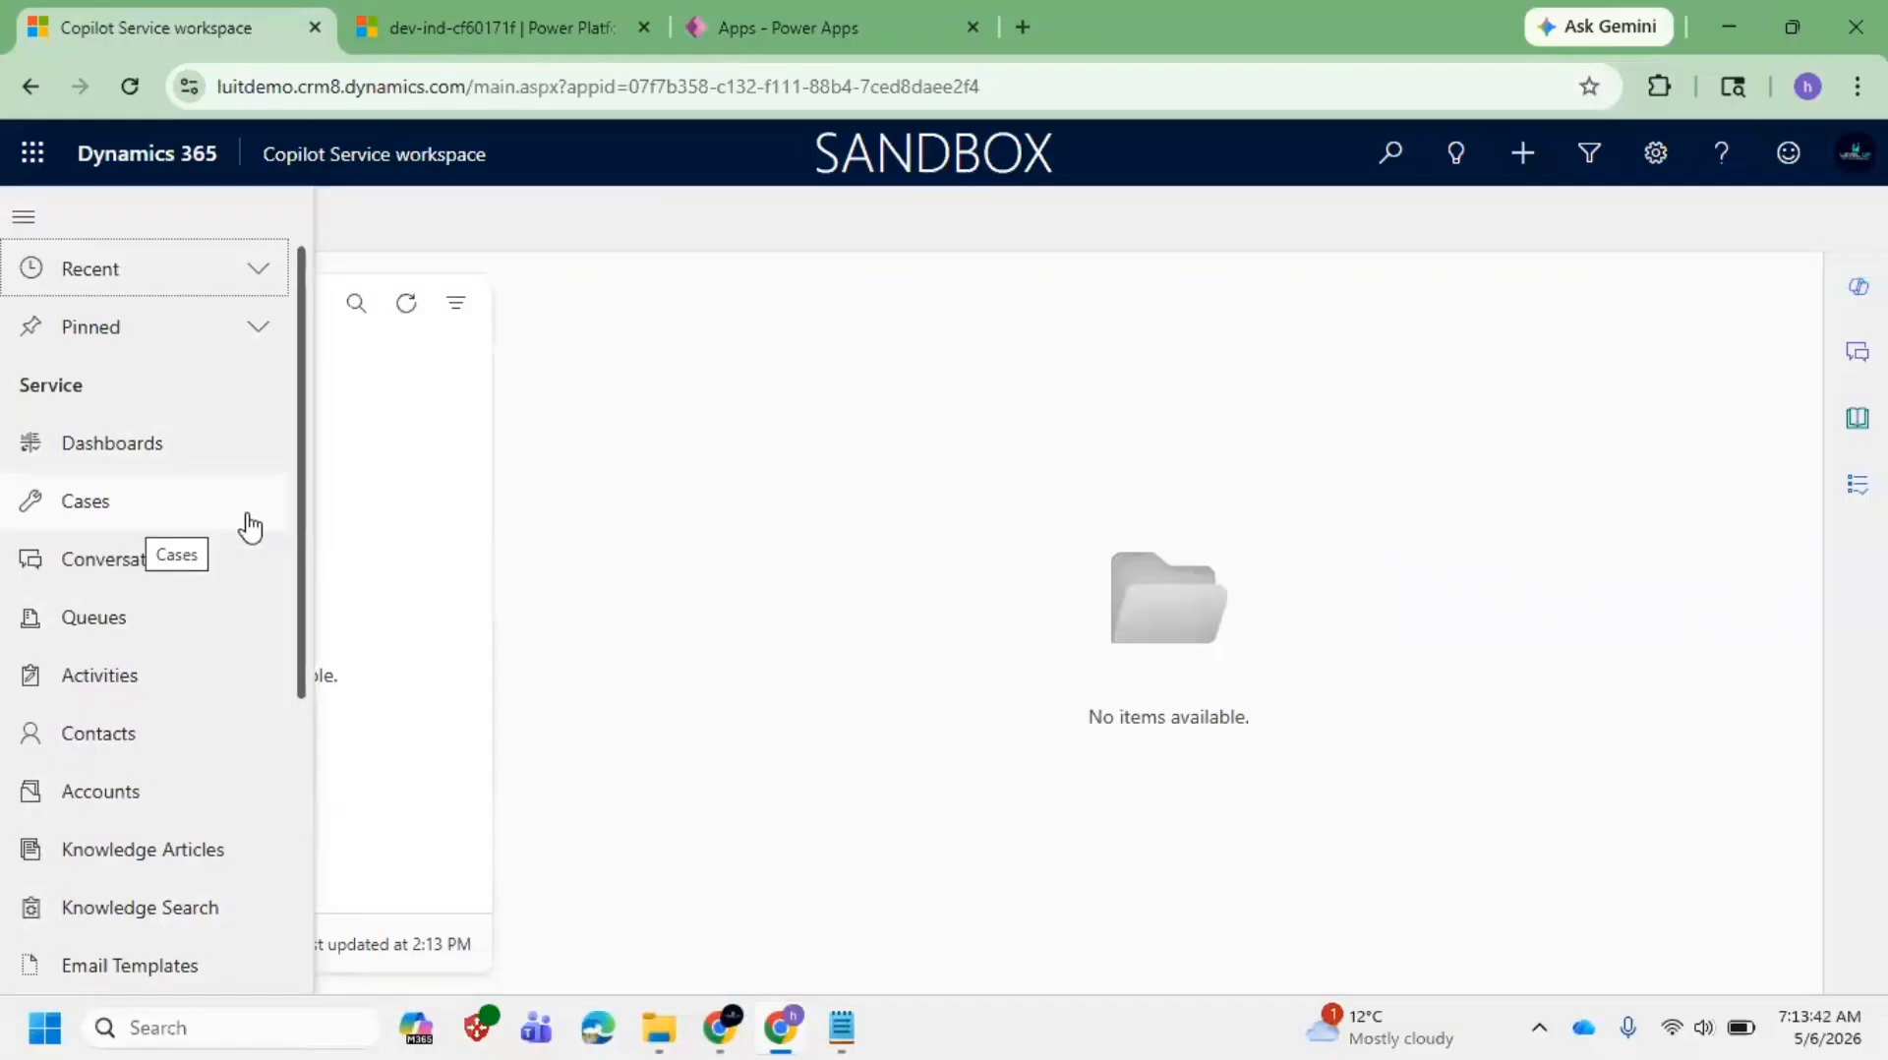
{"action": "scroll", "coordinate": [288, 584], "scroll_direction": "down", "scroll_amount": 1}
{"action": "left_click_drag", "start_coordinate": [288, 580], "coordinate": [302, 423]}
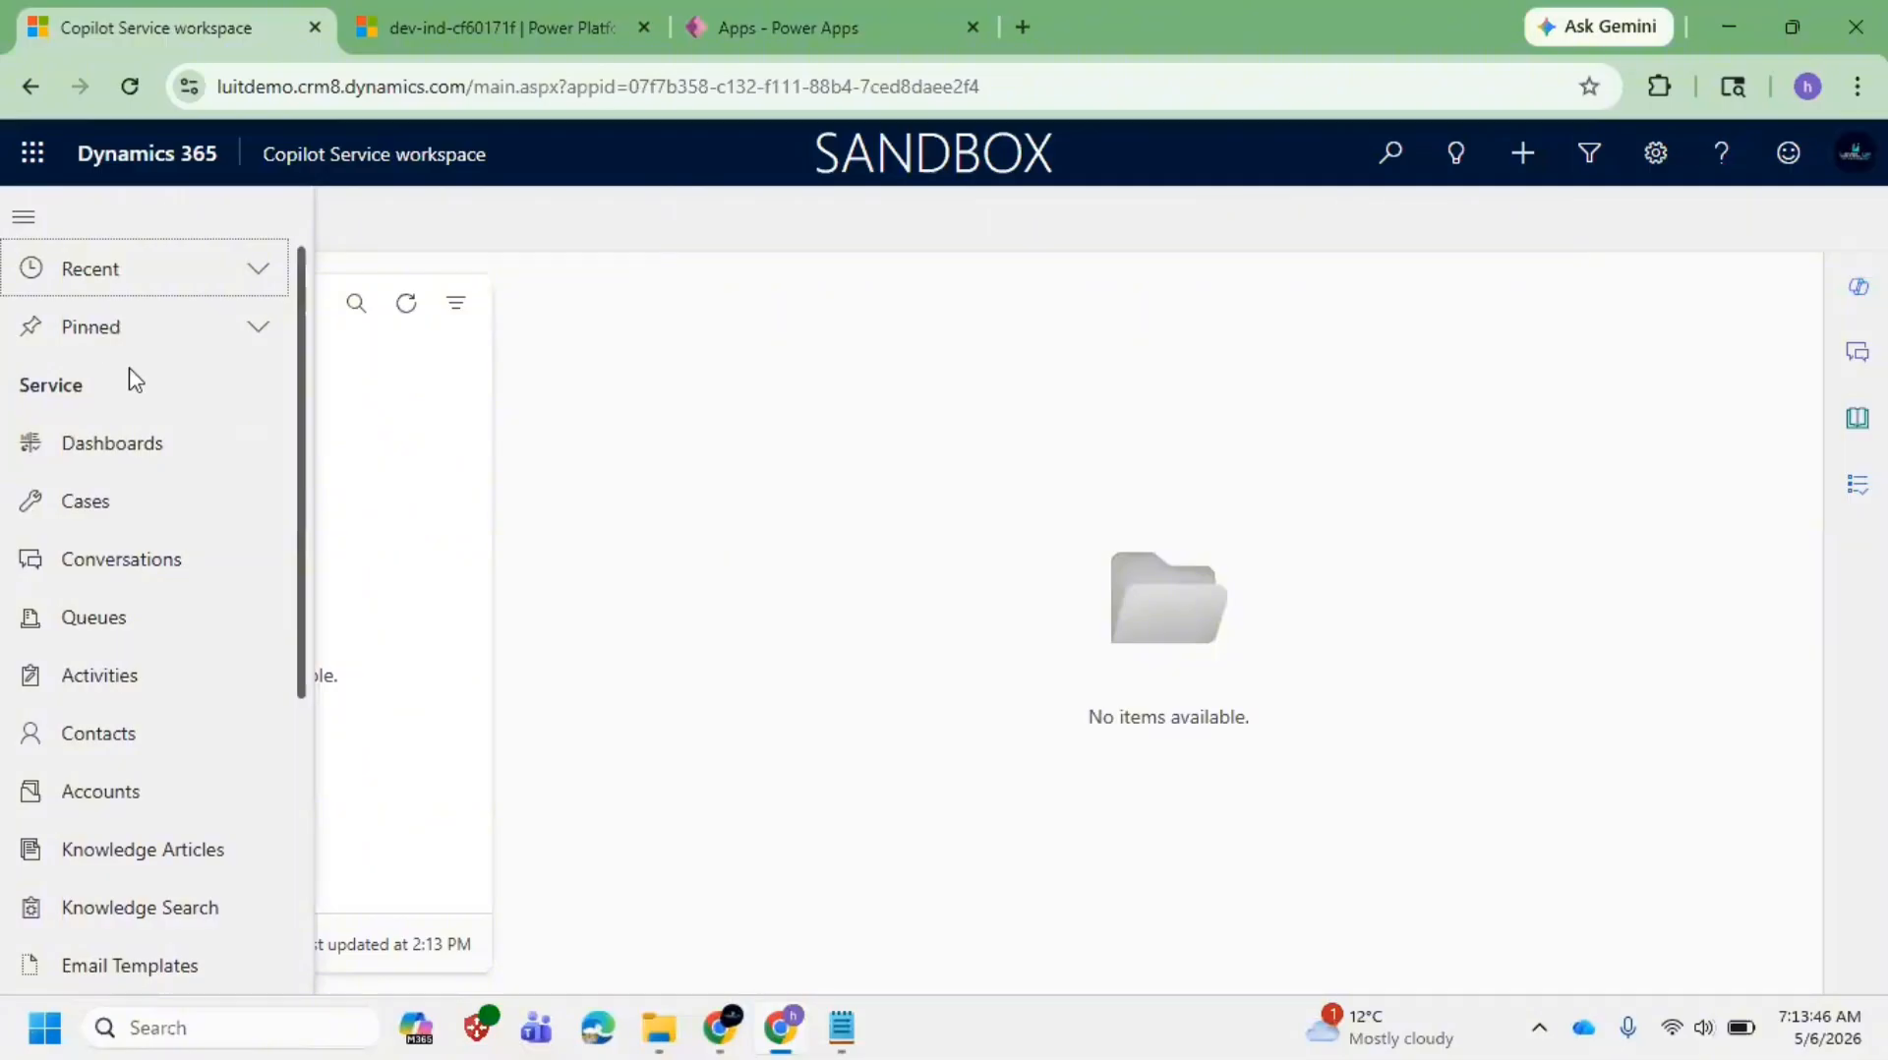
{"action": "scroll", "coordinate": [128, 590], "scroll_direction": "down", "scroll_amount": 3}
{"action": "scroll", "coordinate": [128, 585], "scroll_direction": "down", "scroll_amount": 2}
{"action": "scroll", "coordinate": [133, 570], "scroll_direction": "up", "scroll_amount": 5}
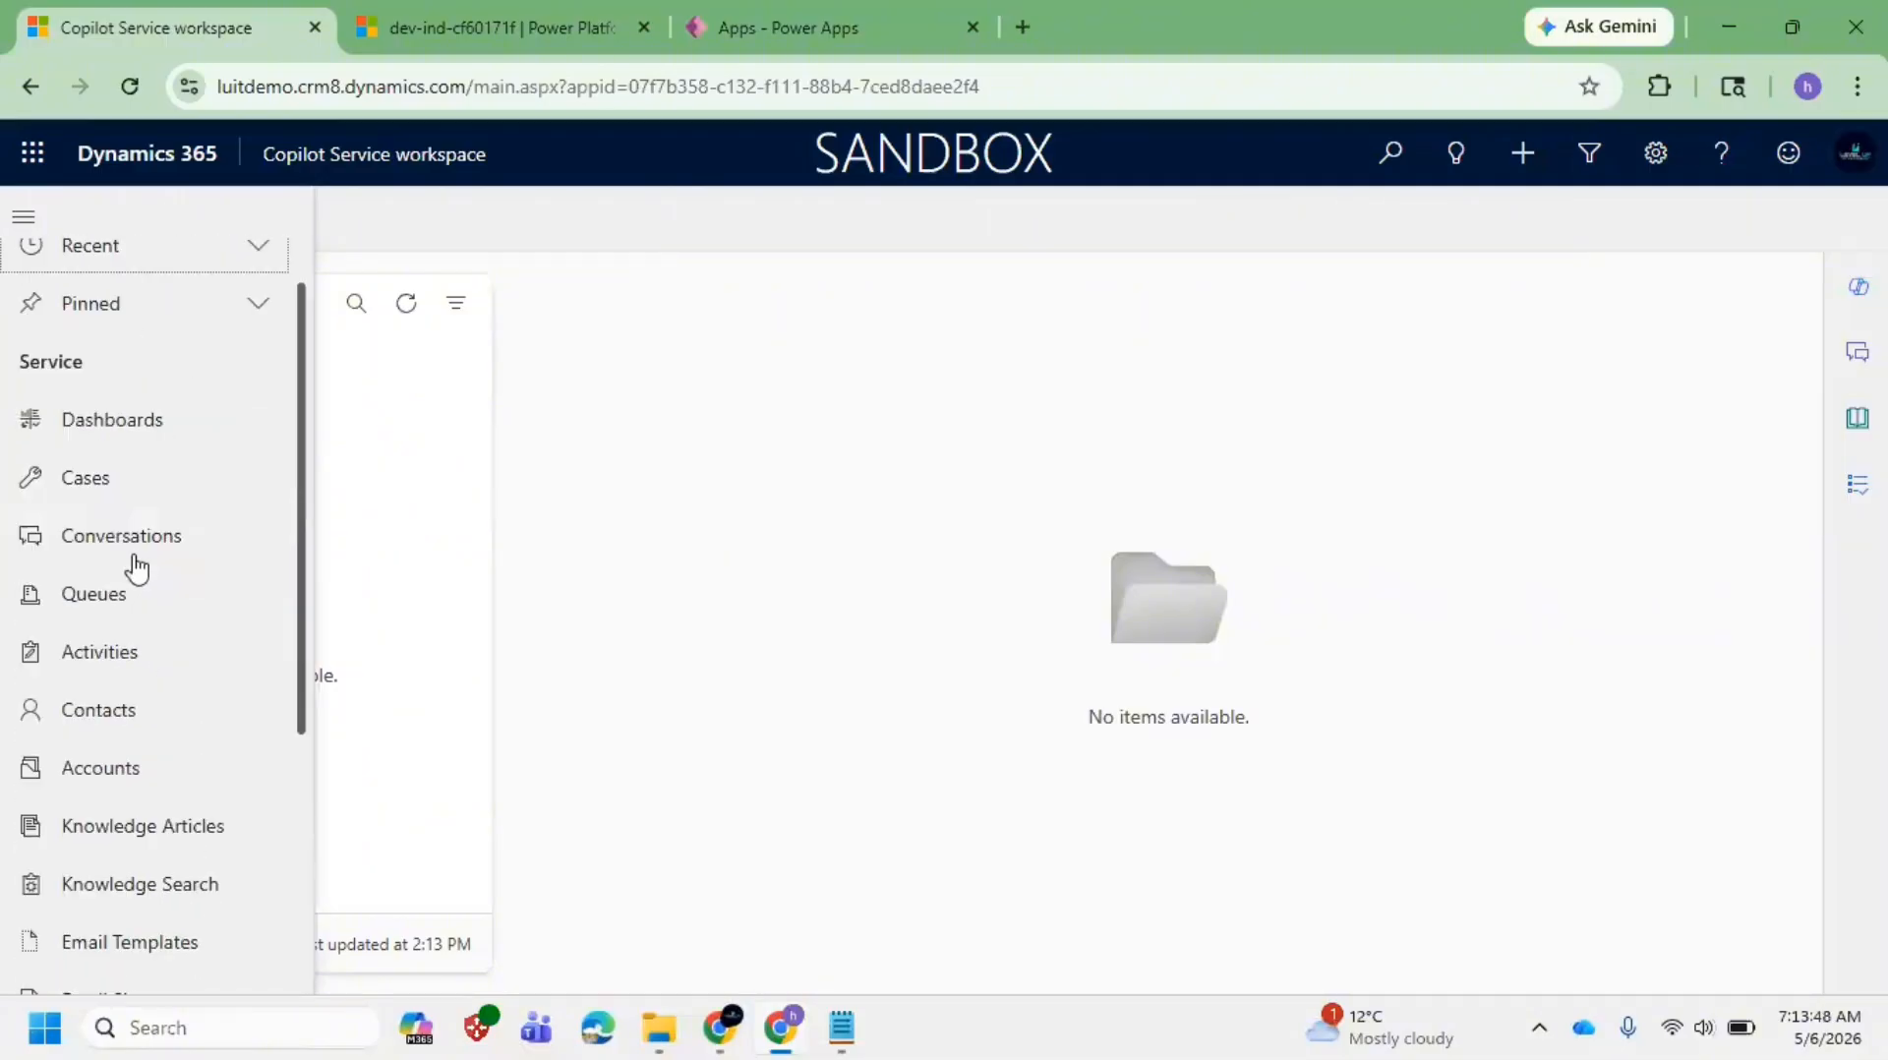
{"action": "scroll", "coordinate": [232, 472], "scroll_direction": "down", "scroll_amount": 5}
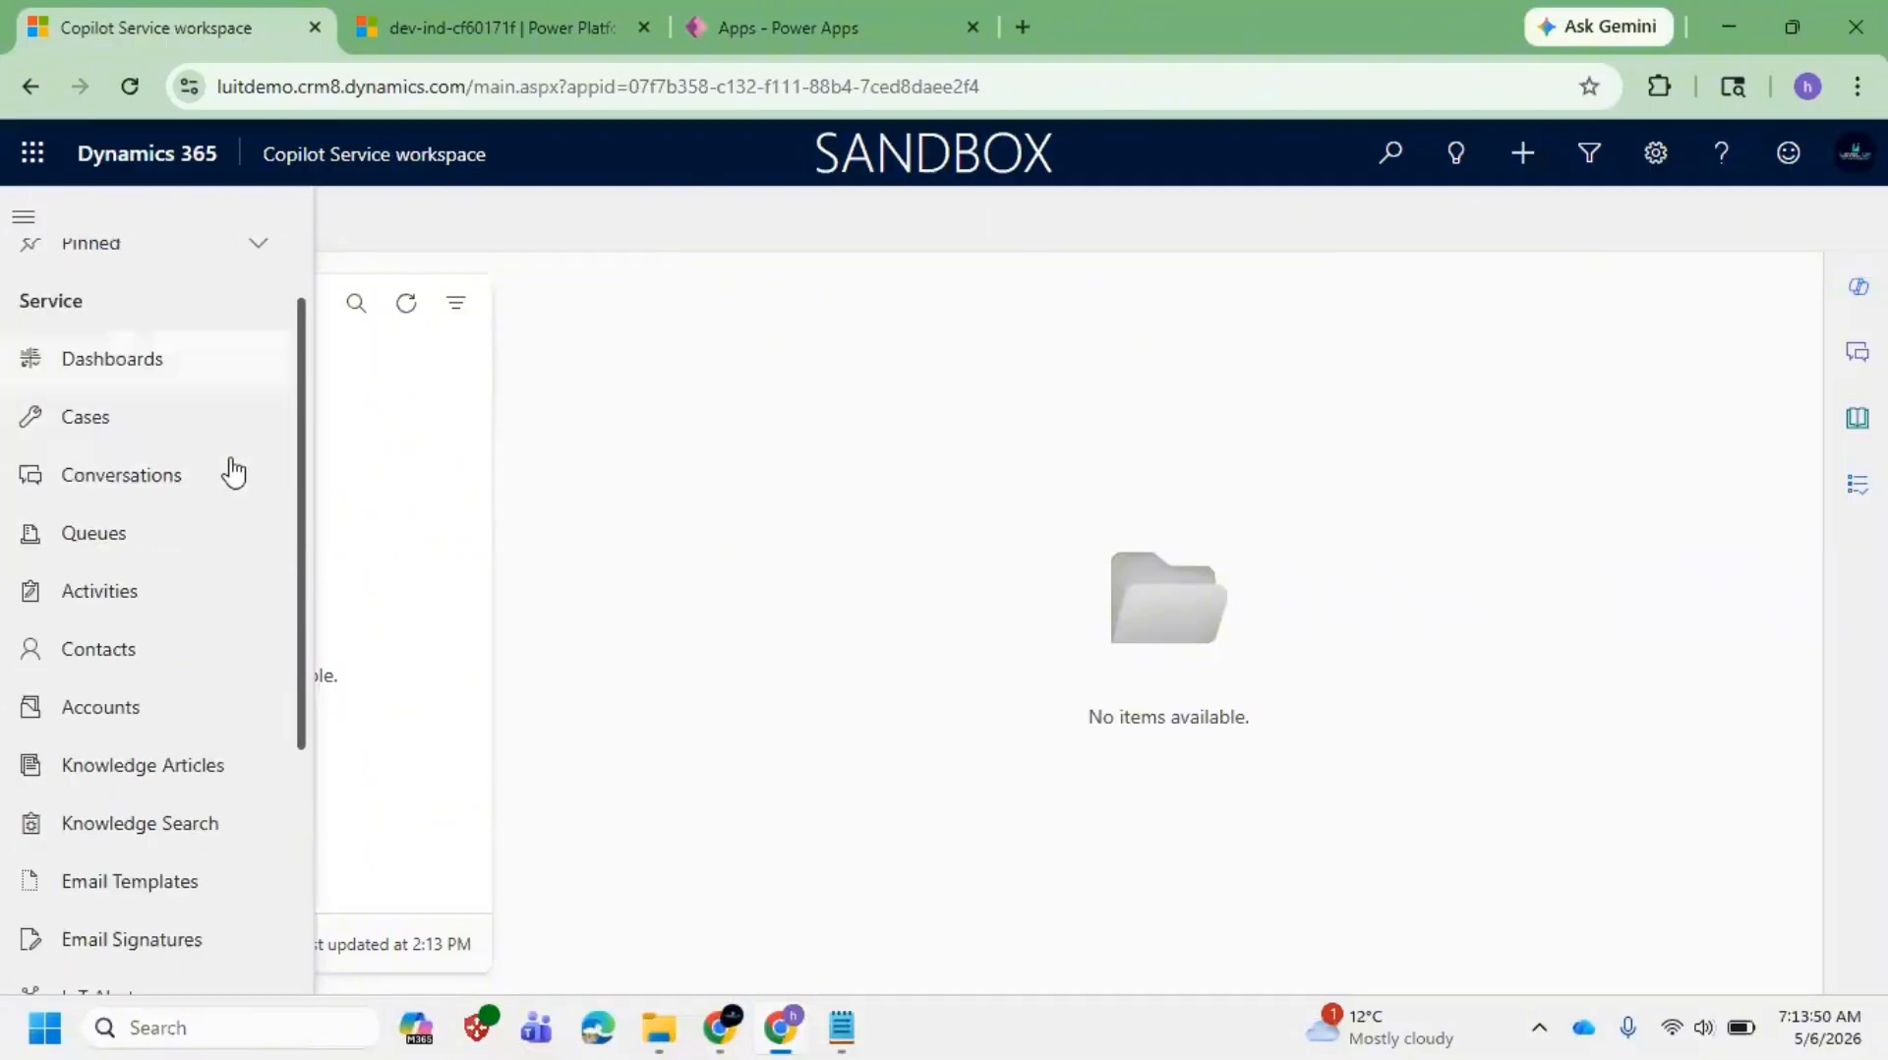
{"action": "scroll", "coordinate": [304, 689], "scroll_direction": "up", "scroll_amount": 5}
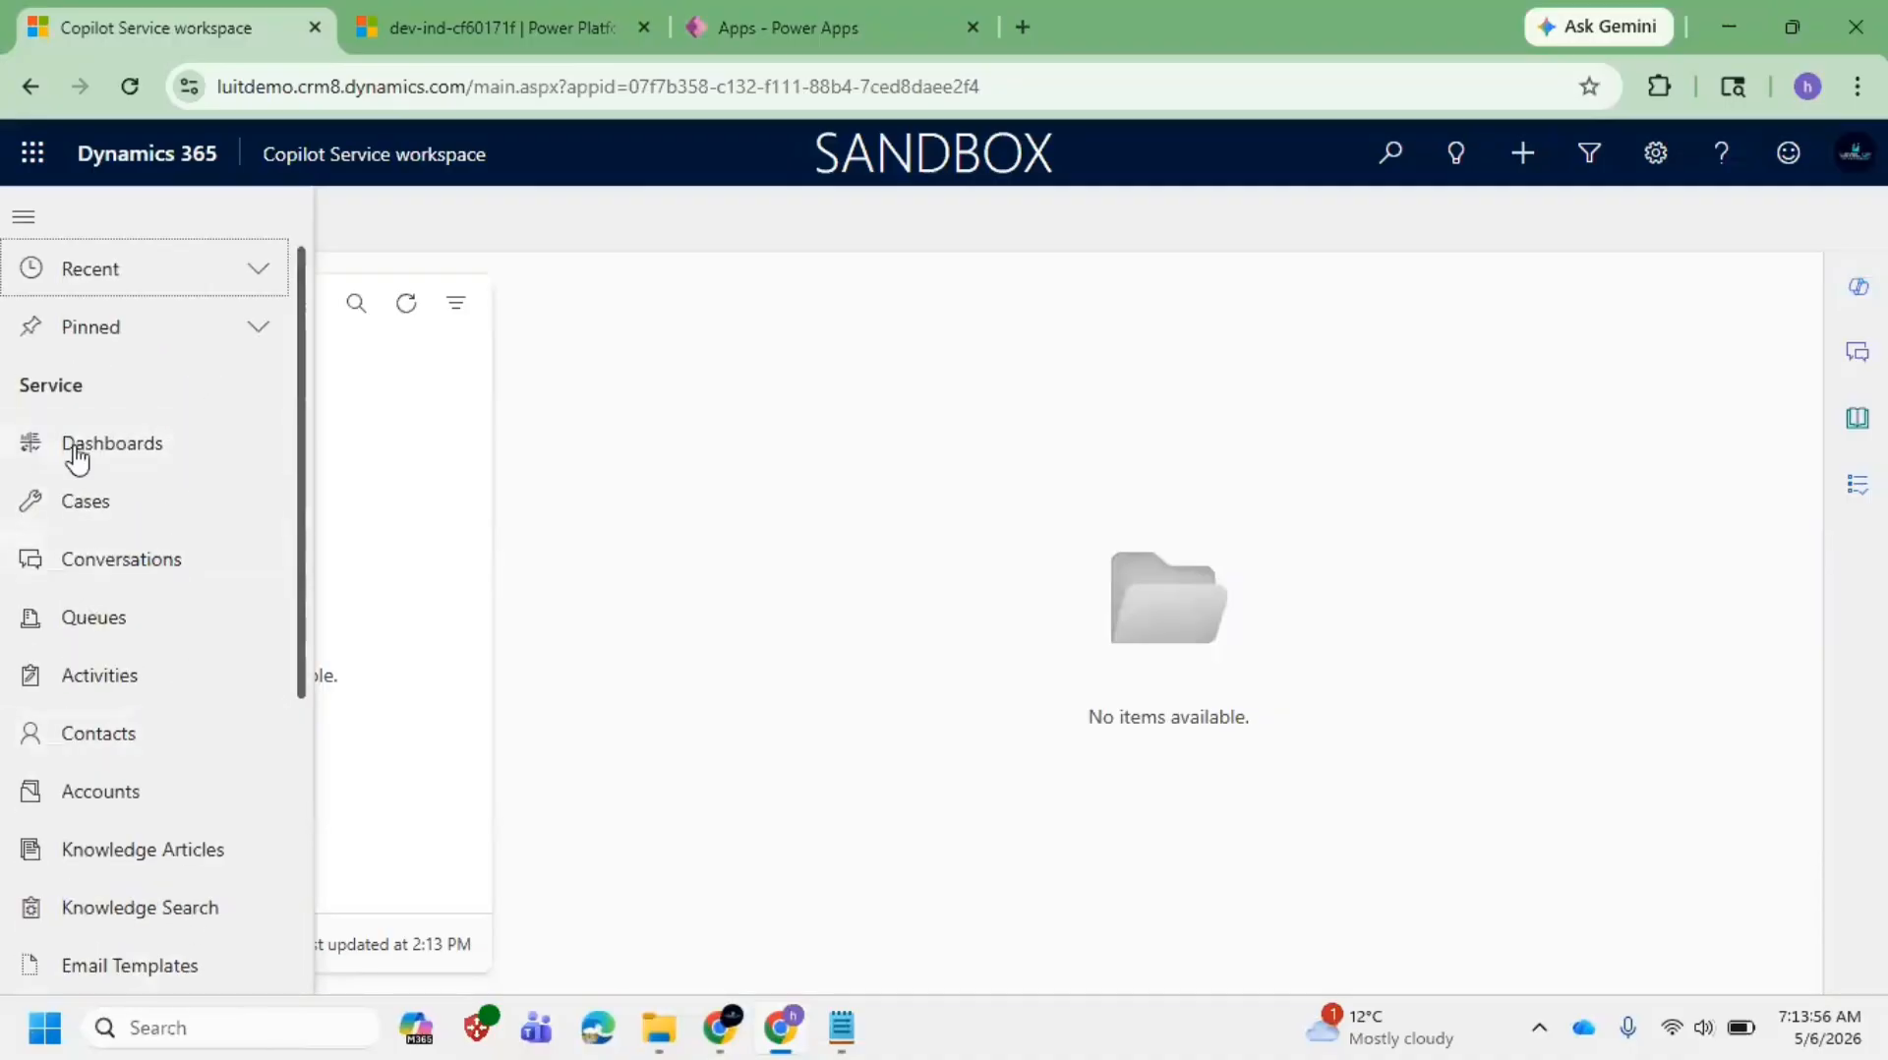
{"action": "scroll", "coordinate": [291, 639], "scroll_direction": "down", "scroll_amount": 5}
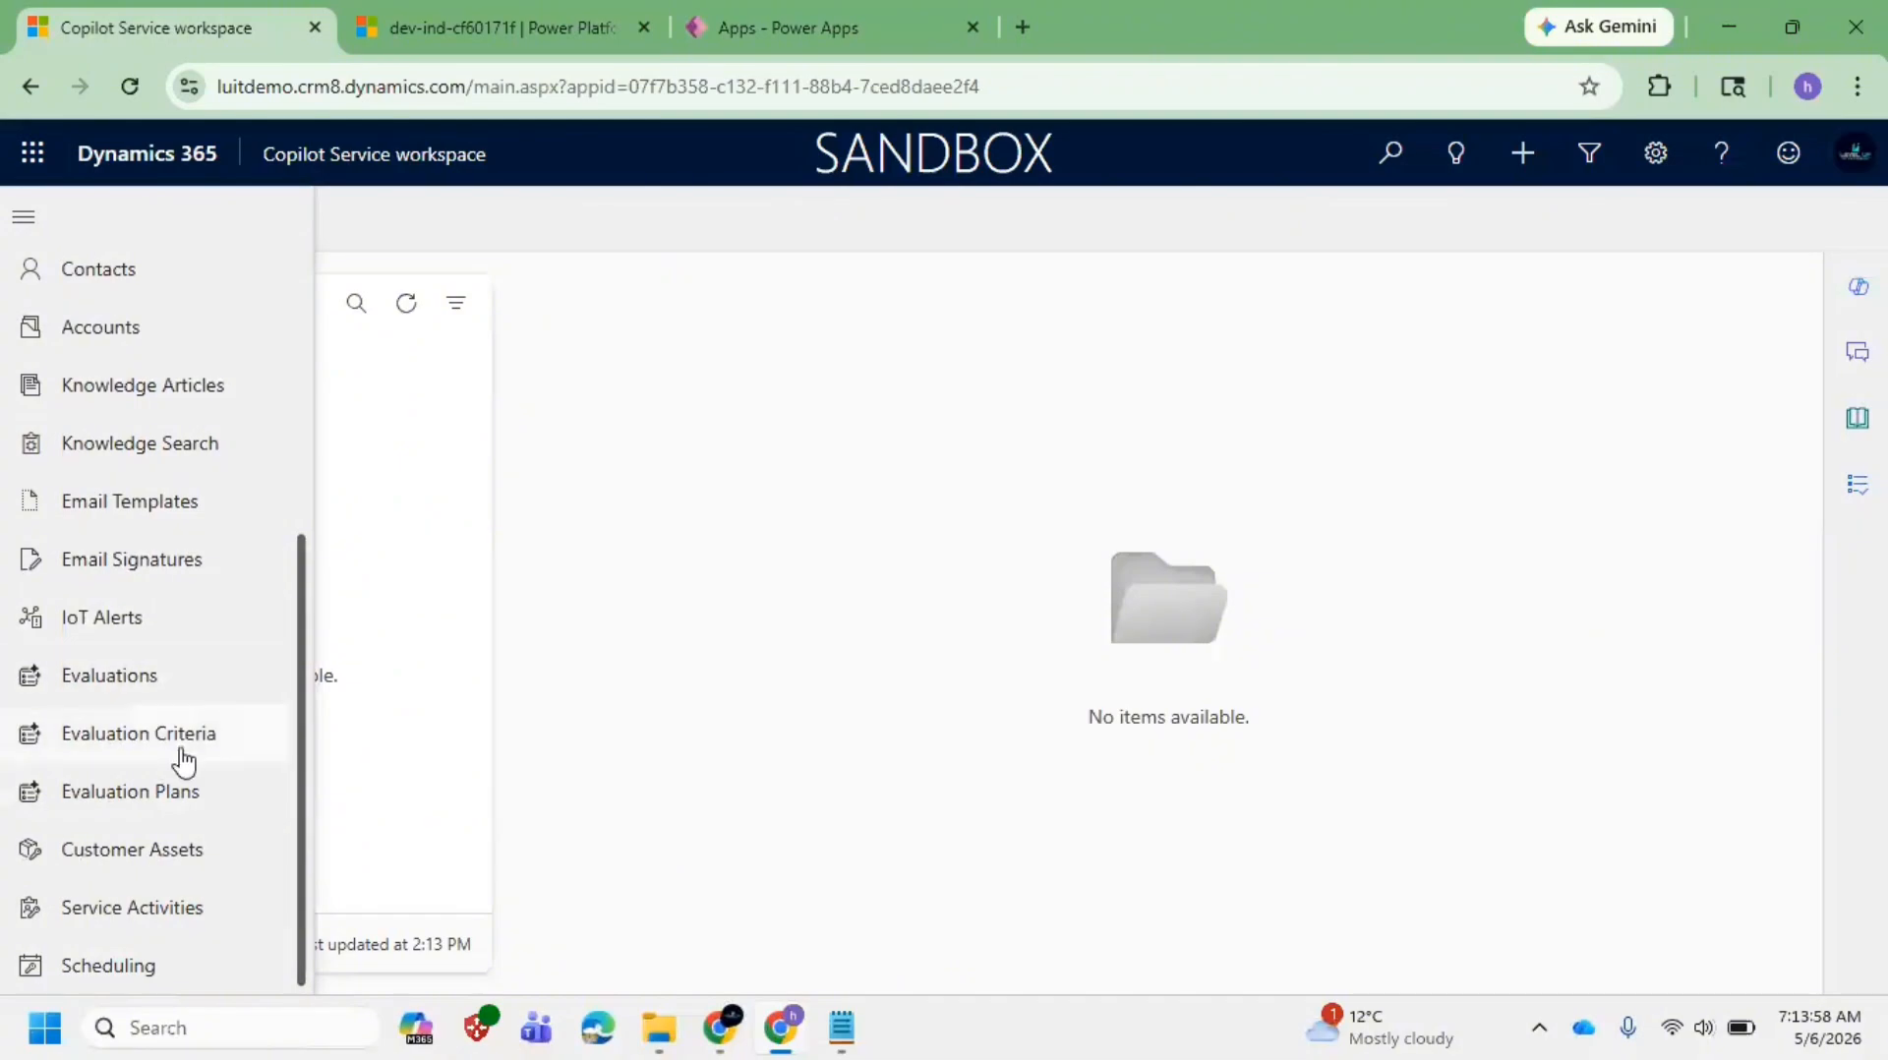
{"action": "scroll", "coordinate": [186, 776], "scroll_direction": "up", "scroll_amount": 5}
{"action": "scroll", "coordinate": [210, 674], "scroll_direction": "down", "scroll_amount": 3}
{"action": "scroll", "coordinate": [210, 679], "scroll_direction": "down", "scroll_amount": 2}
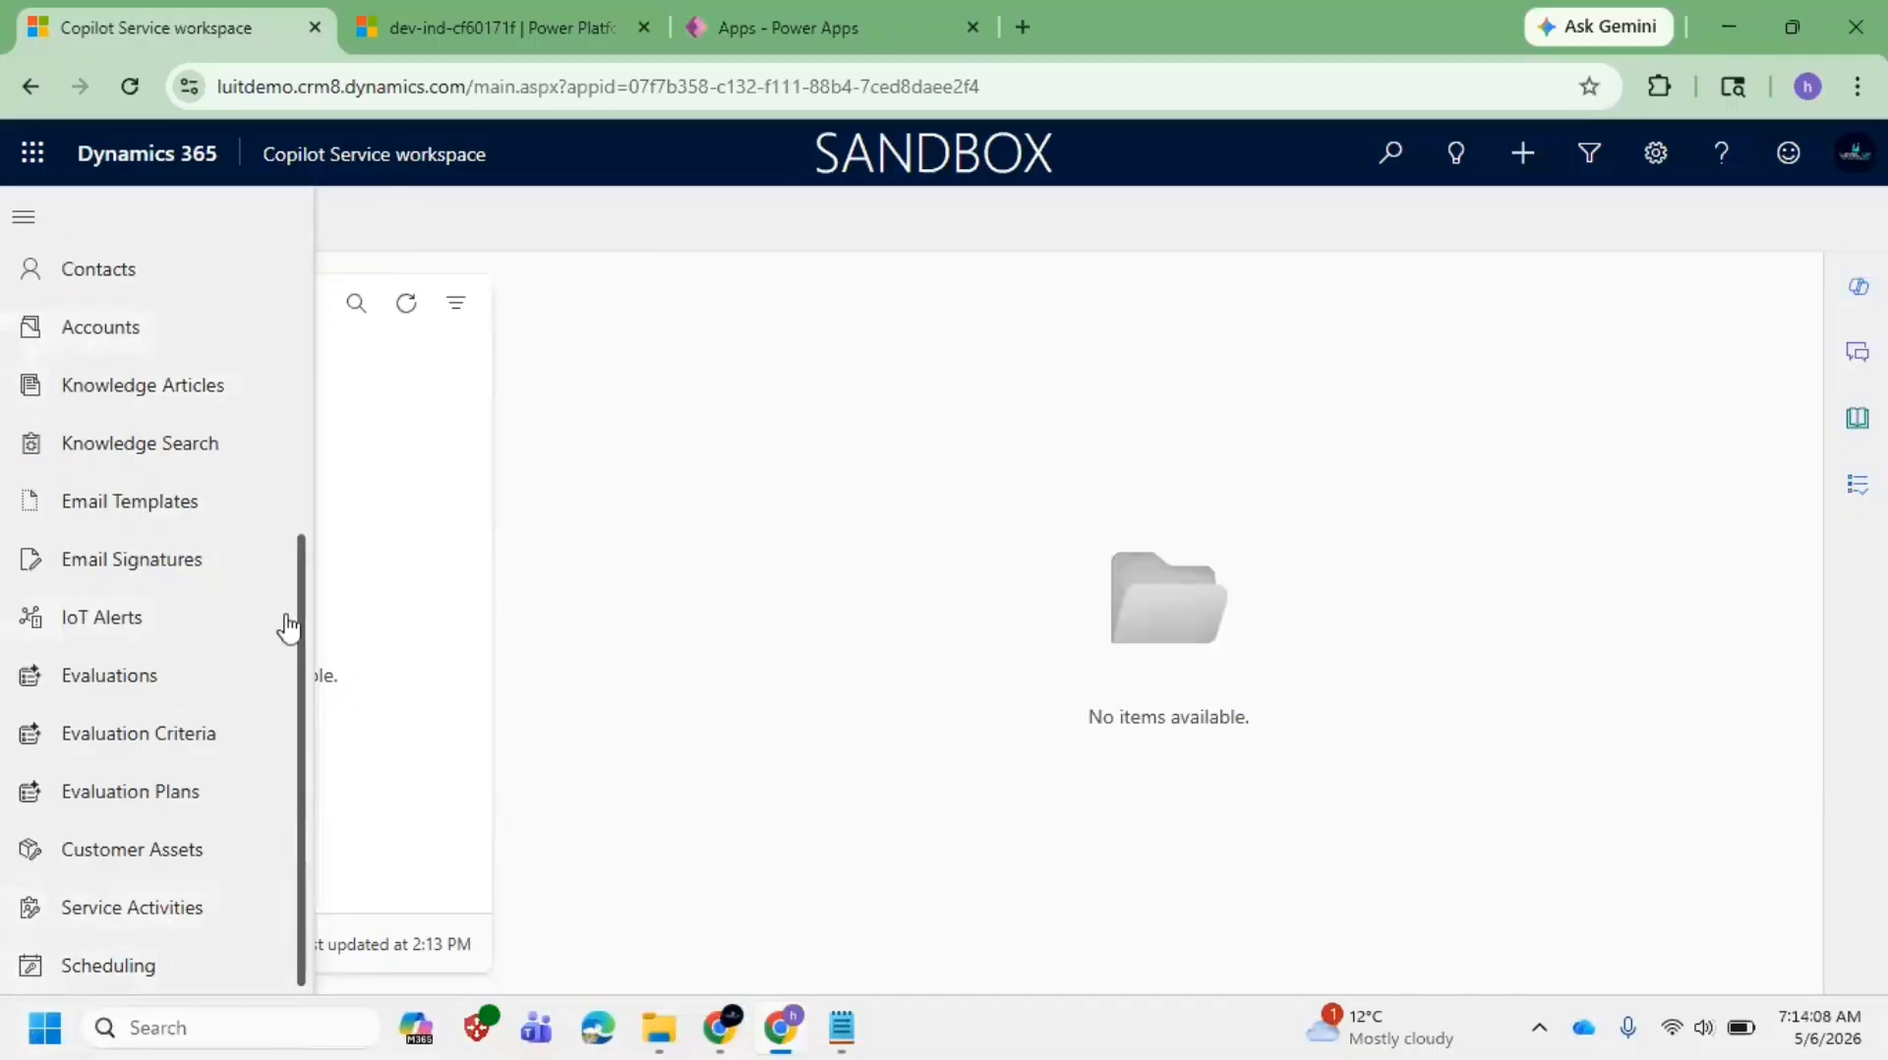
{"action": "left_click_drag", "start_coordinate": [304, 645], "coordinate": [321, 383]}
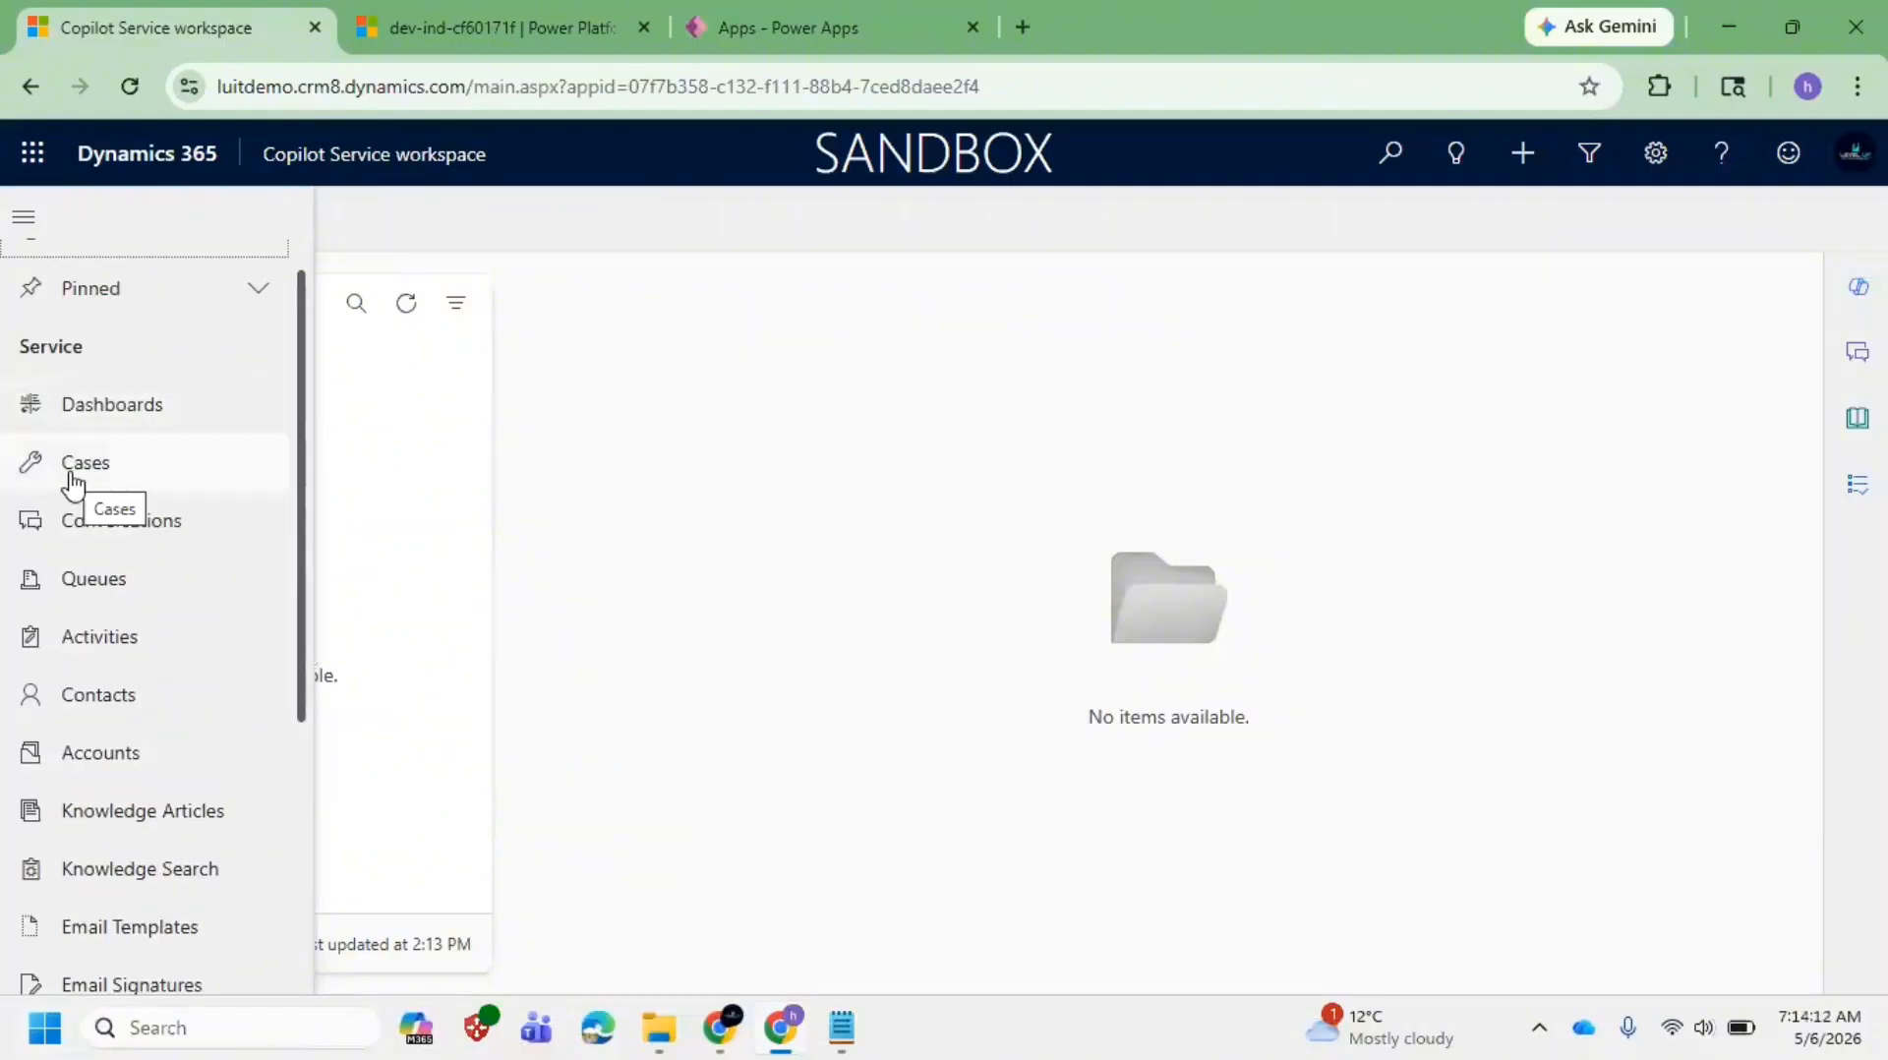
Step: Open My Active Cases, My Active Contacts and All ongoing conversations from the site map
{"action": "left_click", "coordinate": [131, 467]}
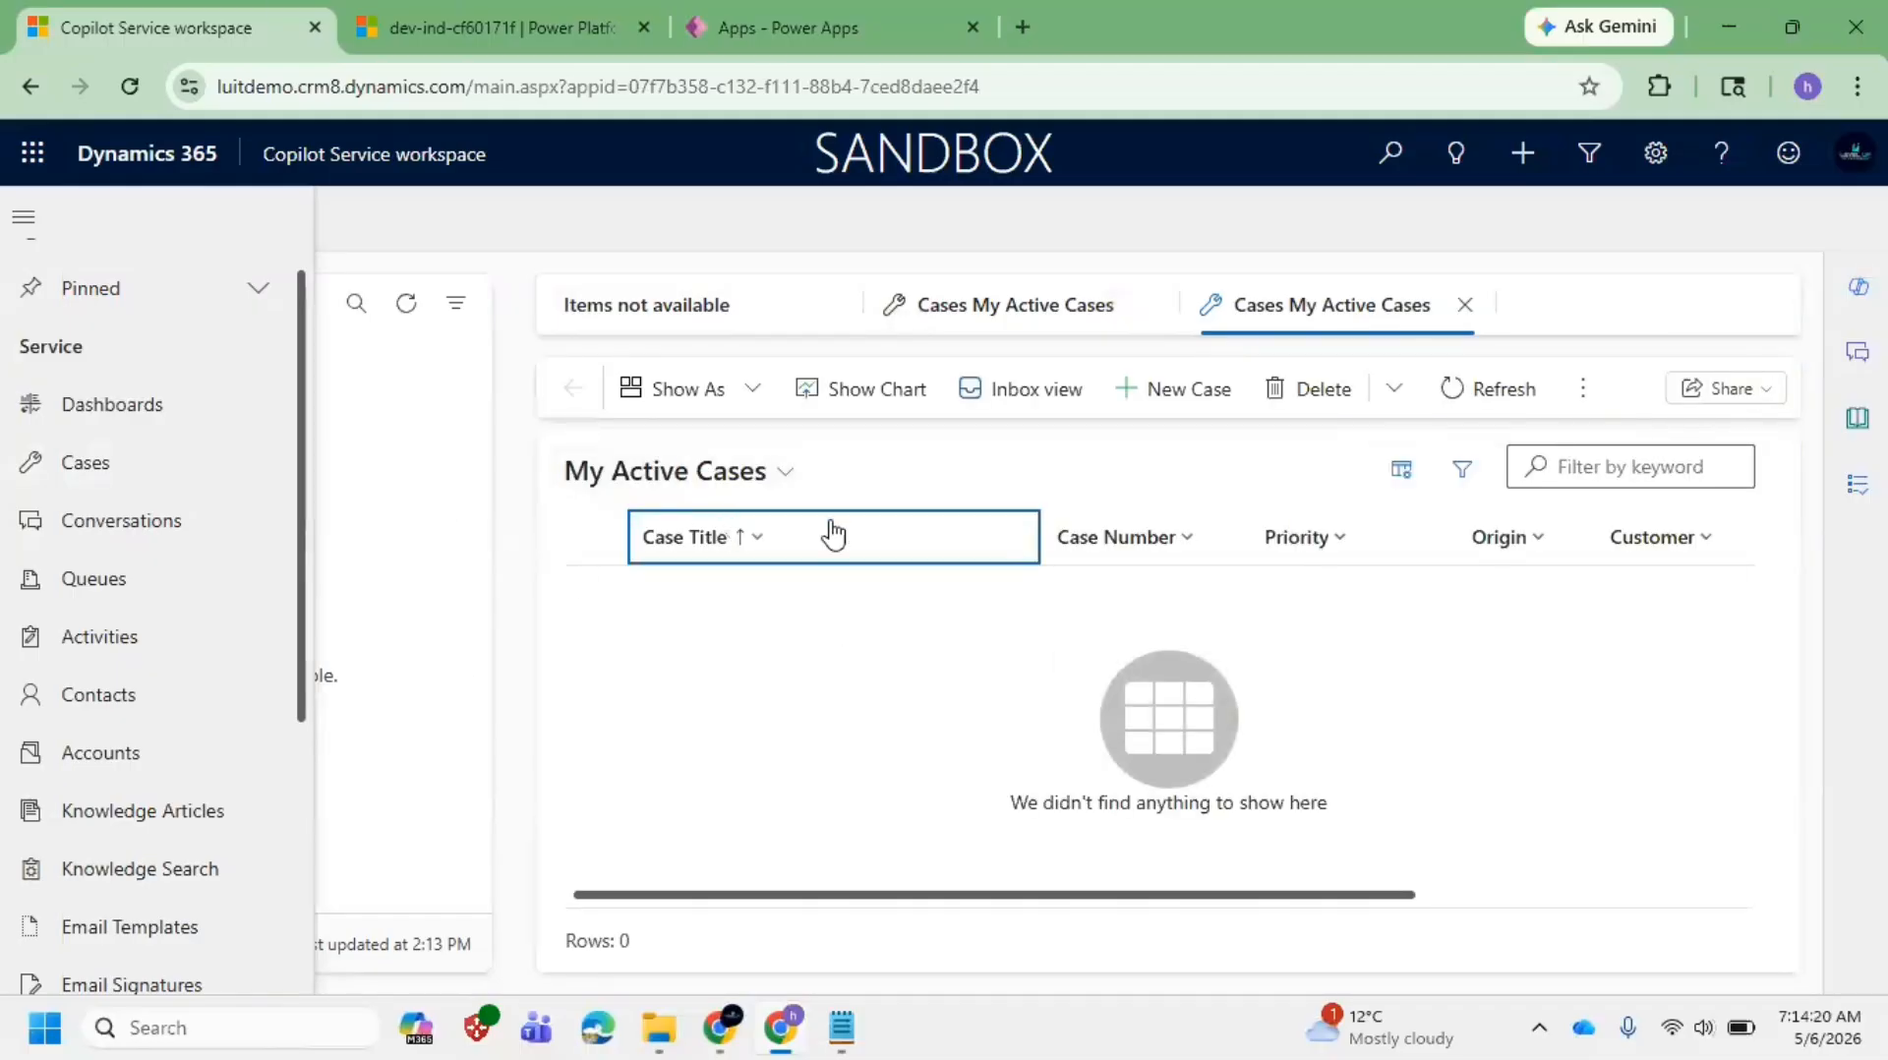
{"action": "left_click", "coordinate": [137, 700]}
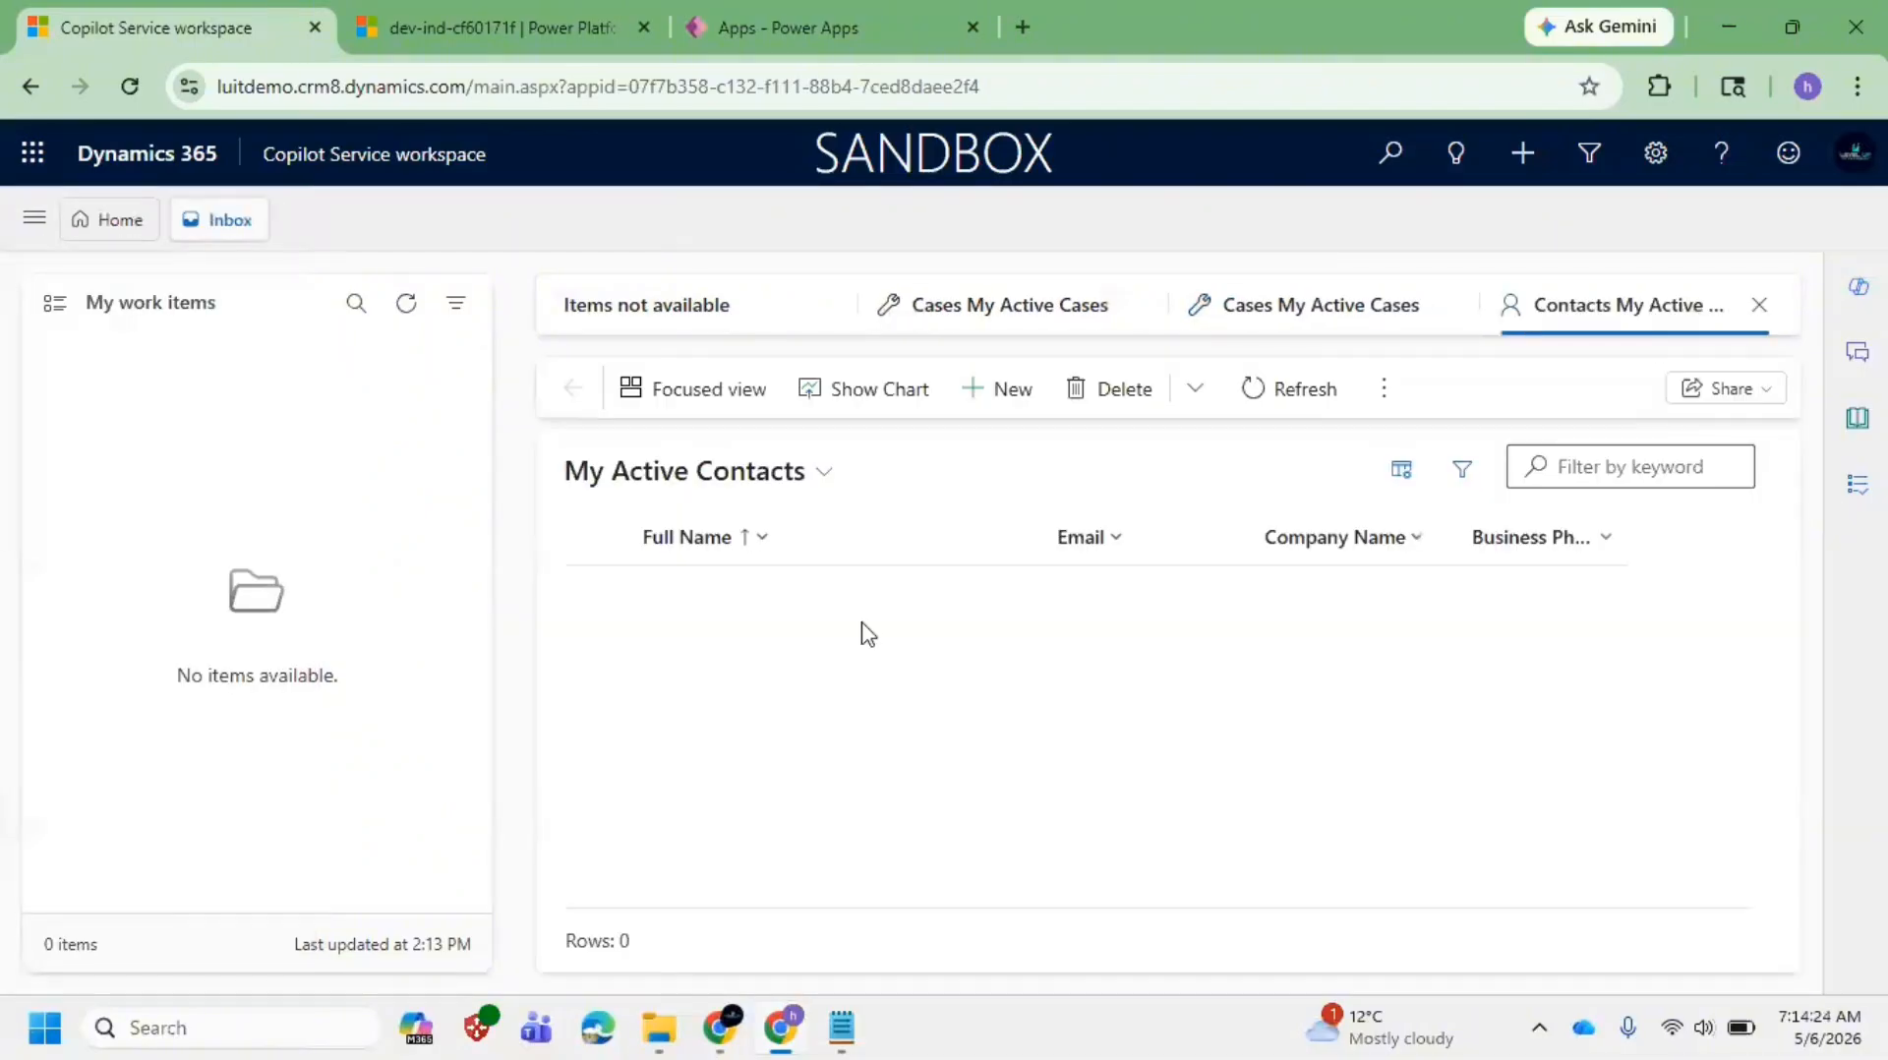
{"action": "left_click", "coordinate": [39, 218]}
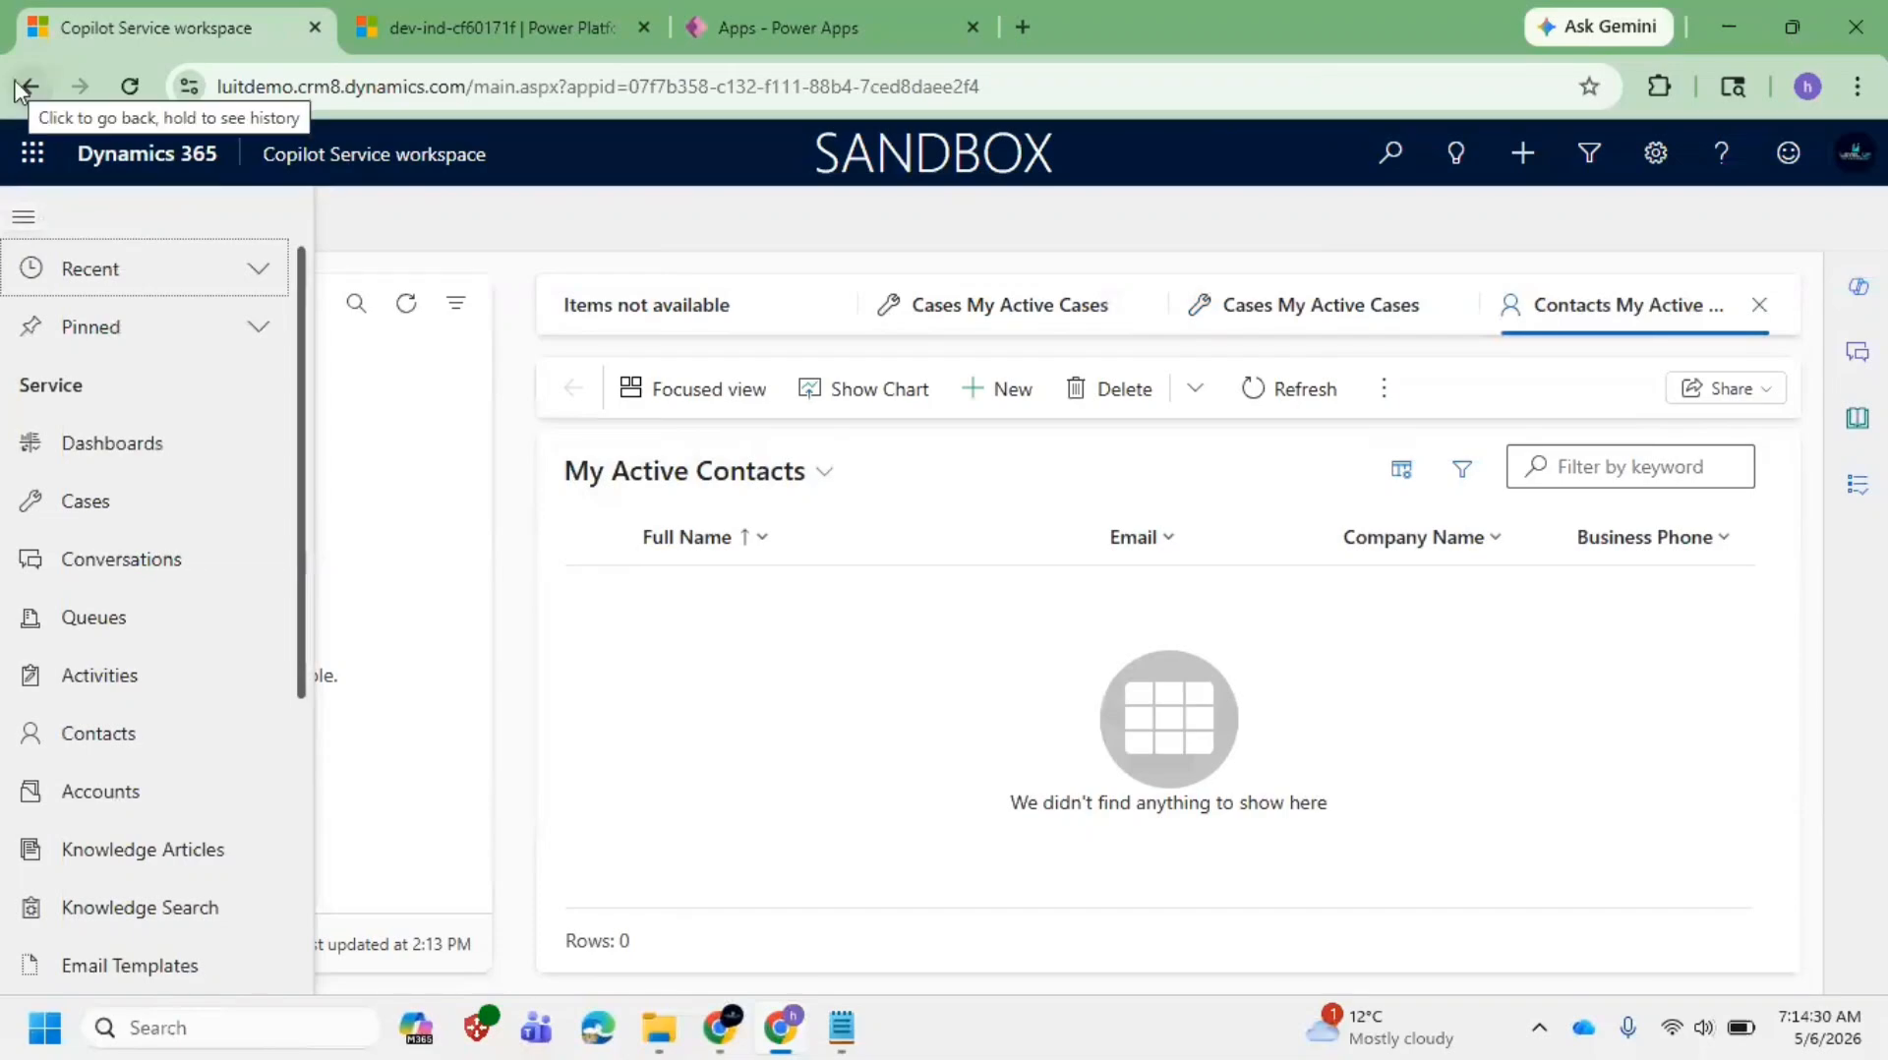
{"action": "left_click", "coordinate": [138, 559]}
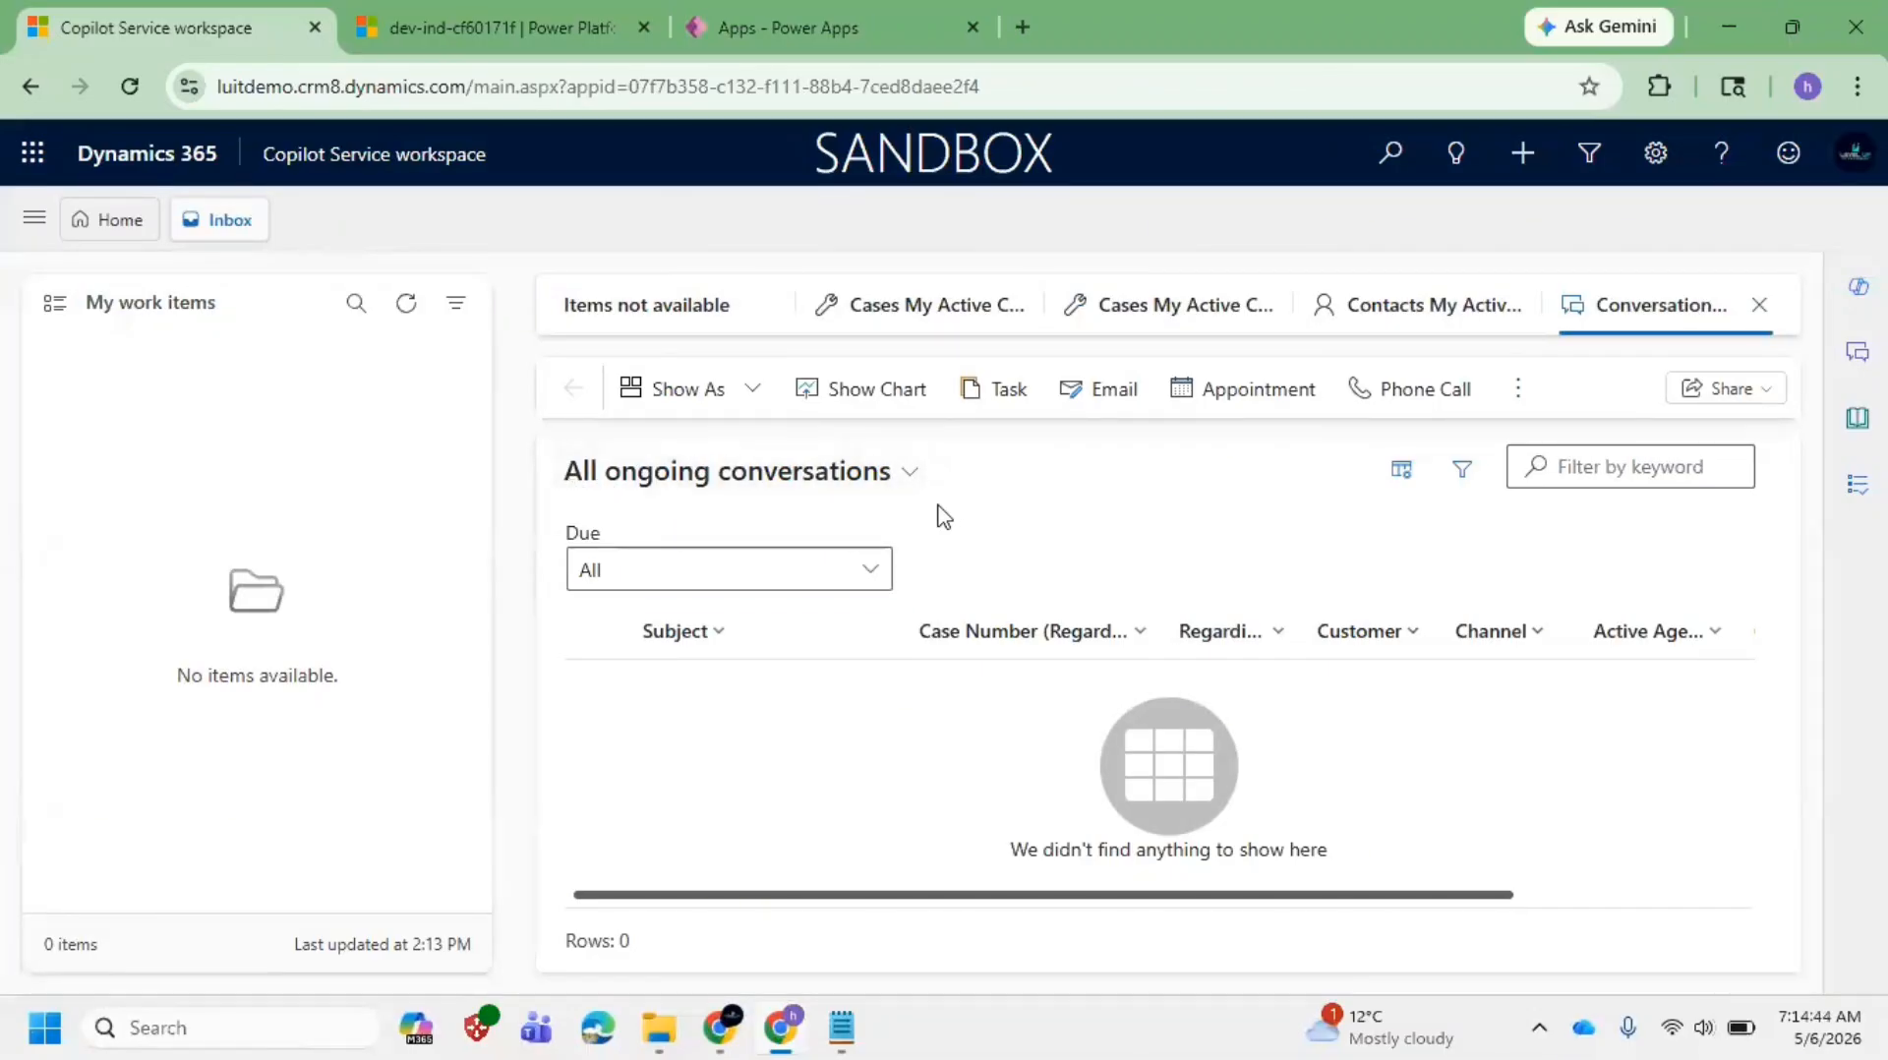
Step: Return to the My Active Contacts tab and highlight its 0-row count
{"action": "left_click", "coordinate": [1372, 306]}
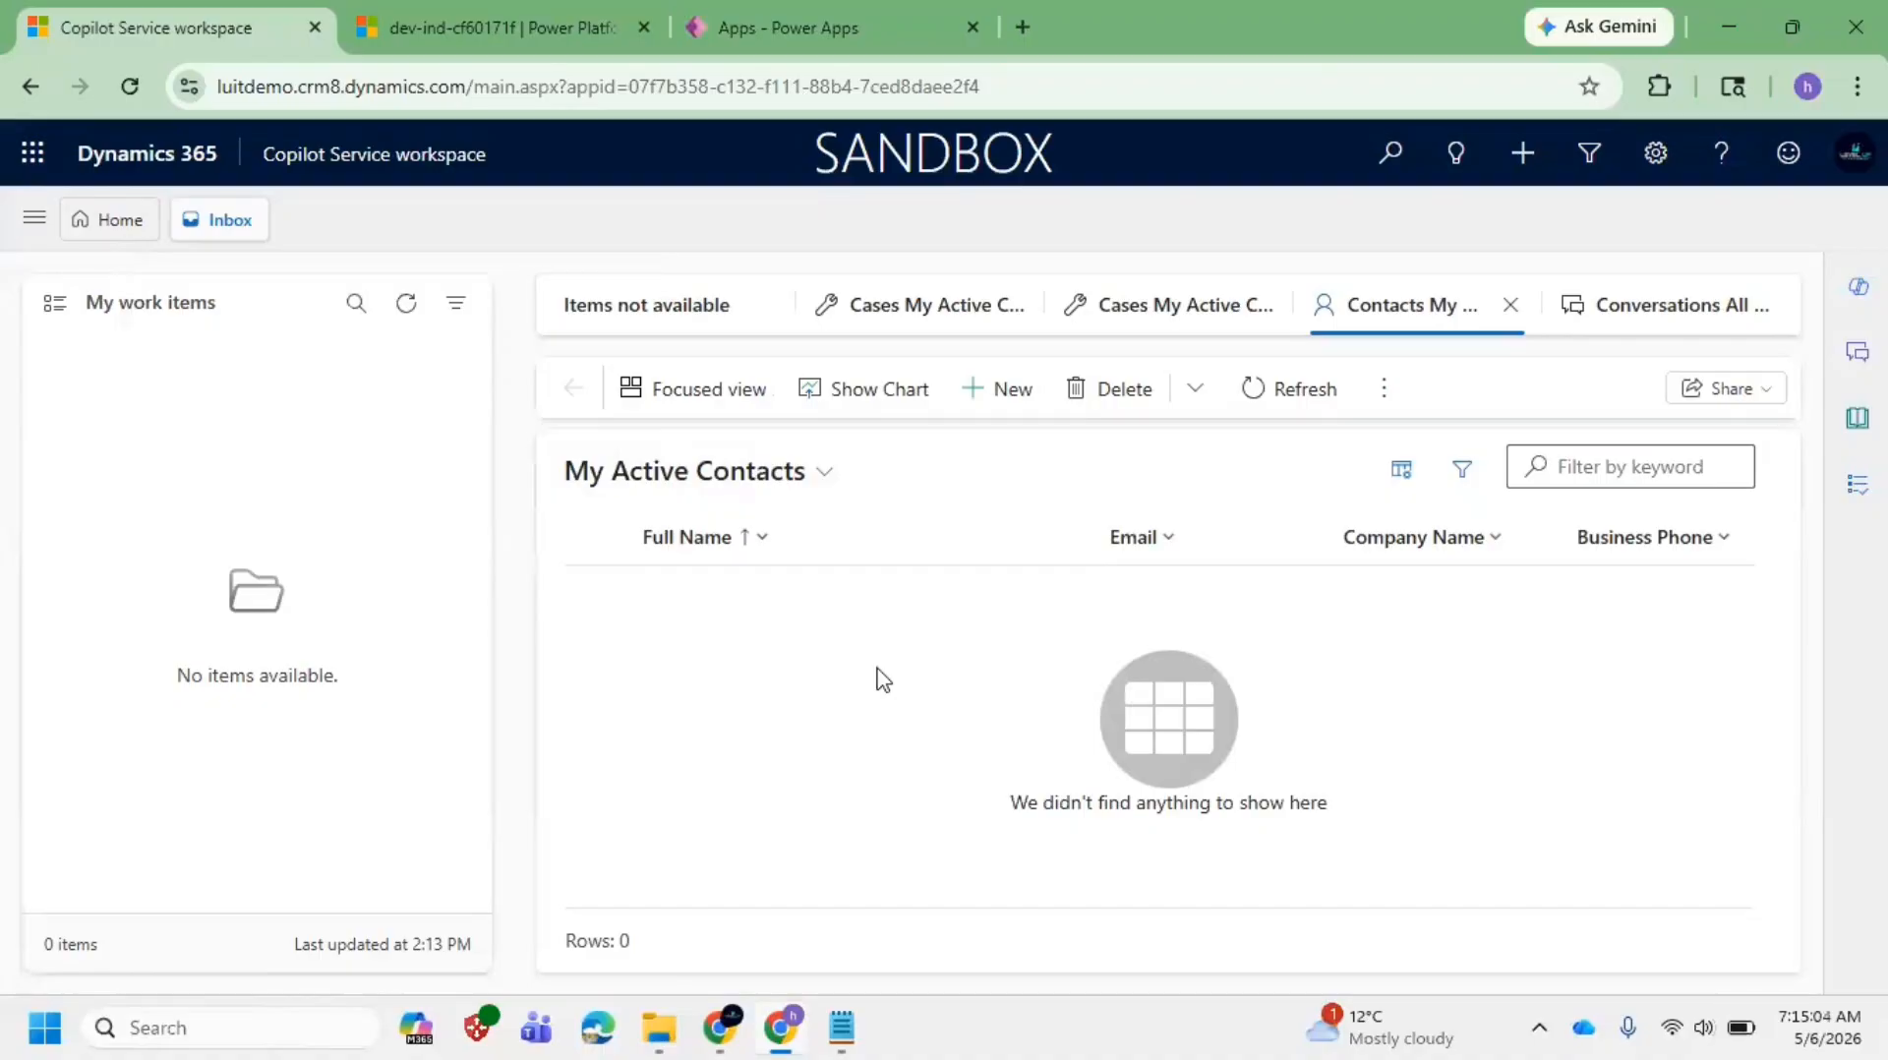
{"action": "left_click_drag", "start_coordinate": [661, 946], "coordinate": [584, 949]}
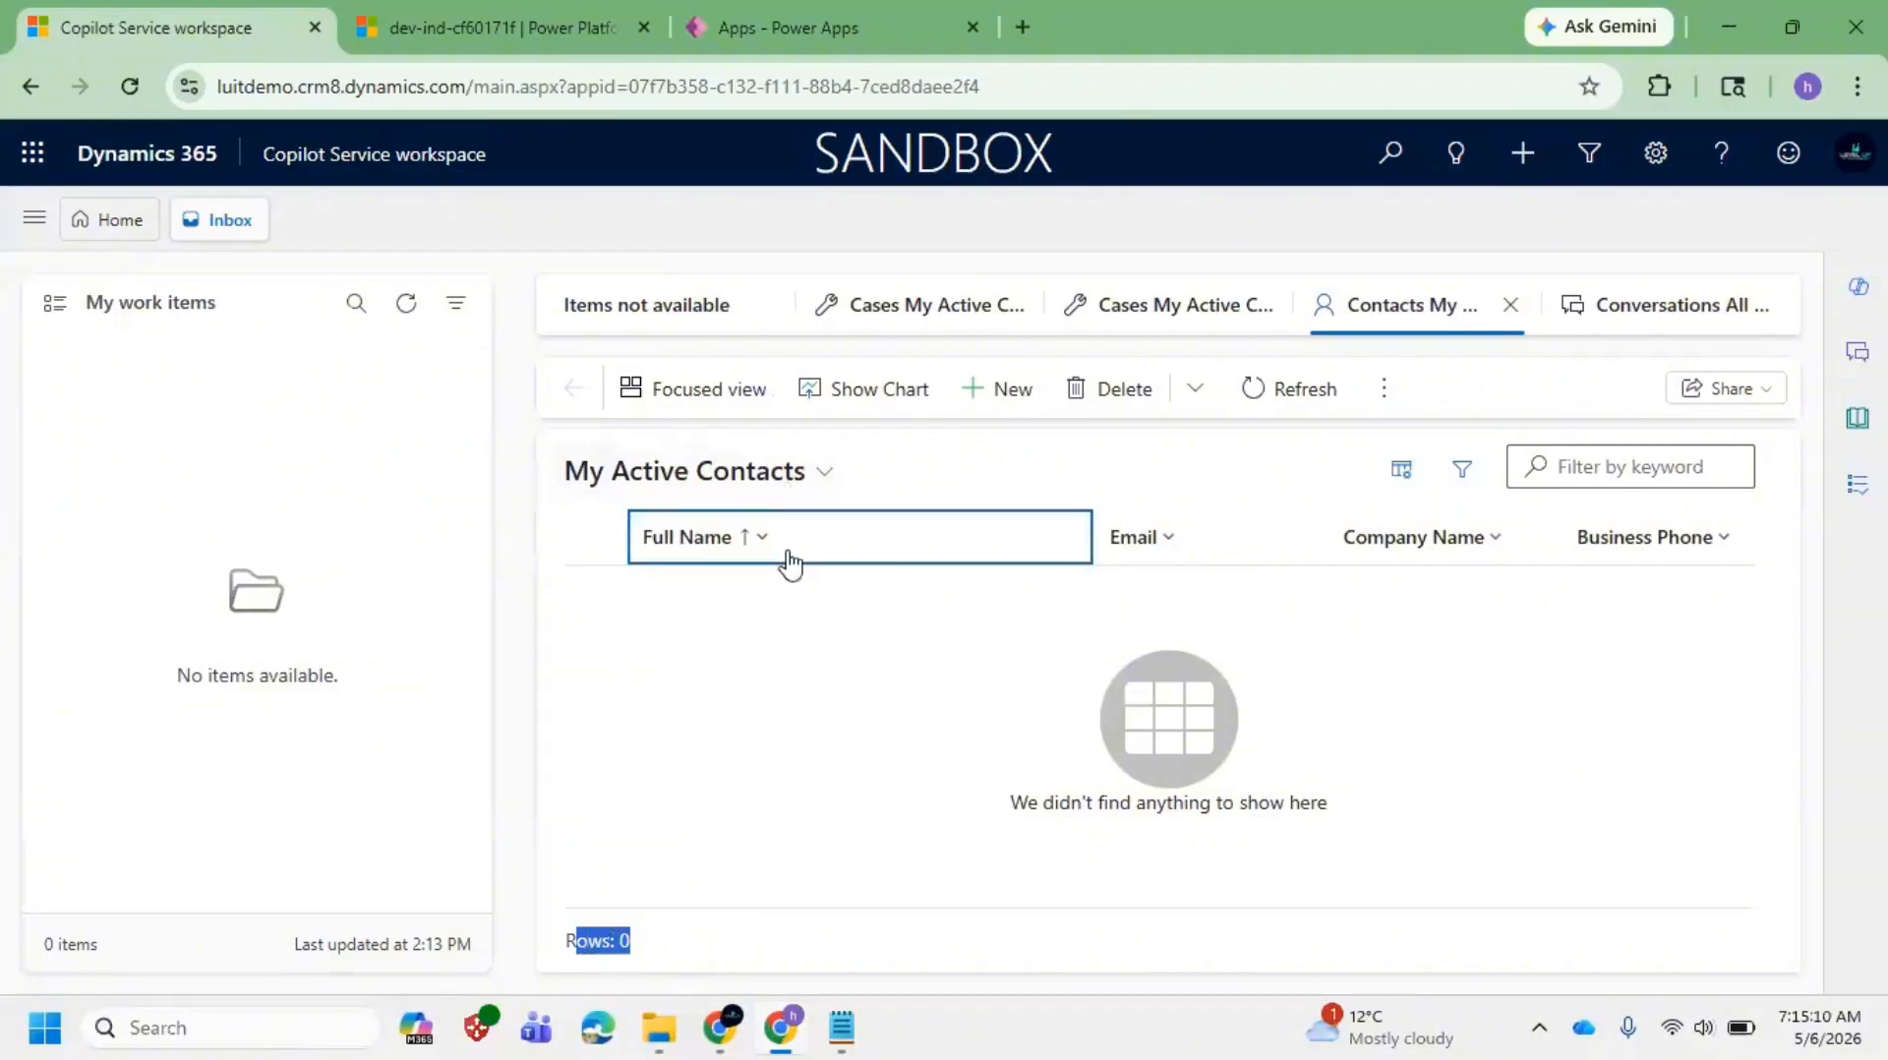
{"action": "left_click", "coordinate": [693, 944]}
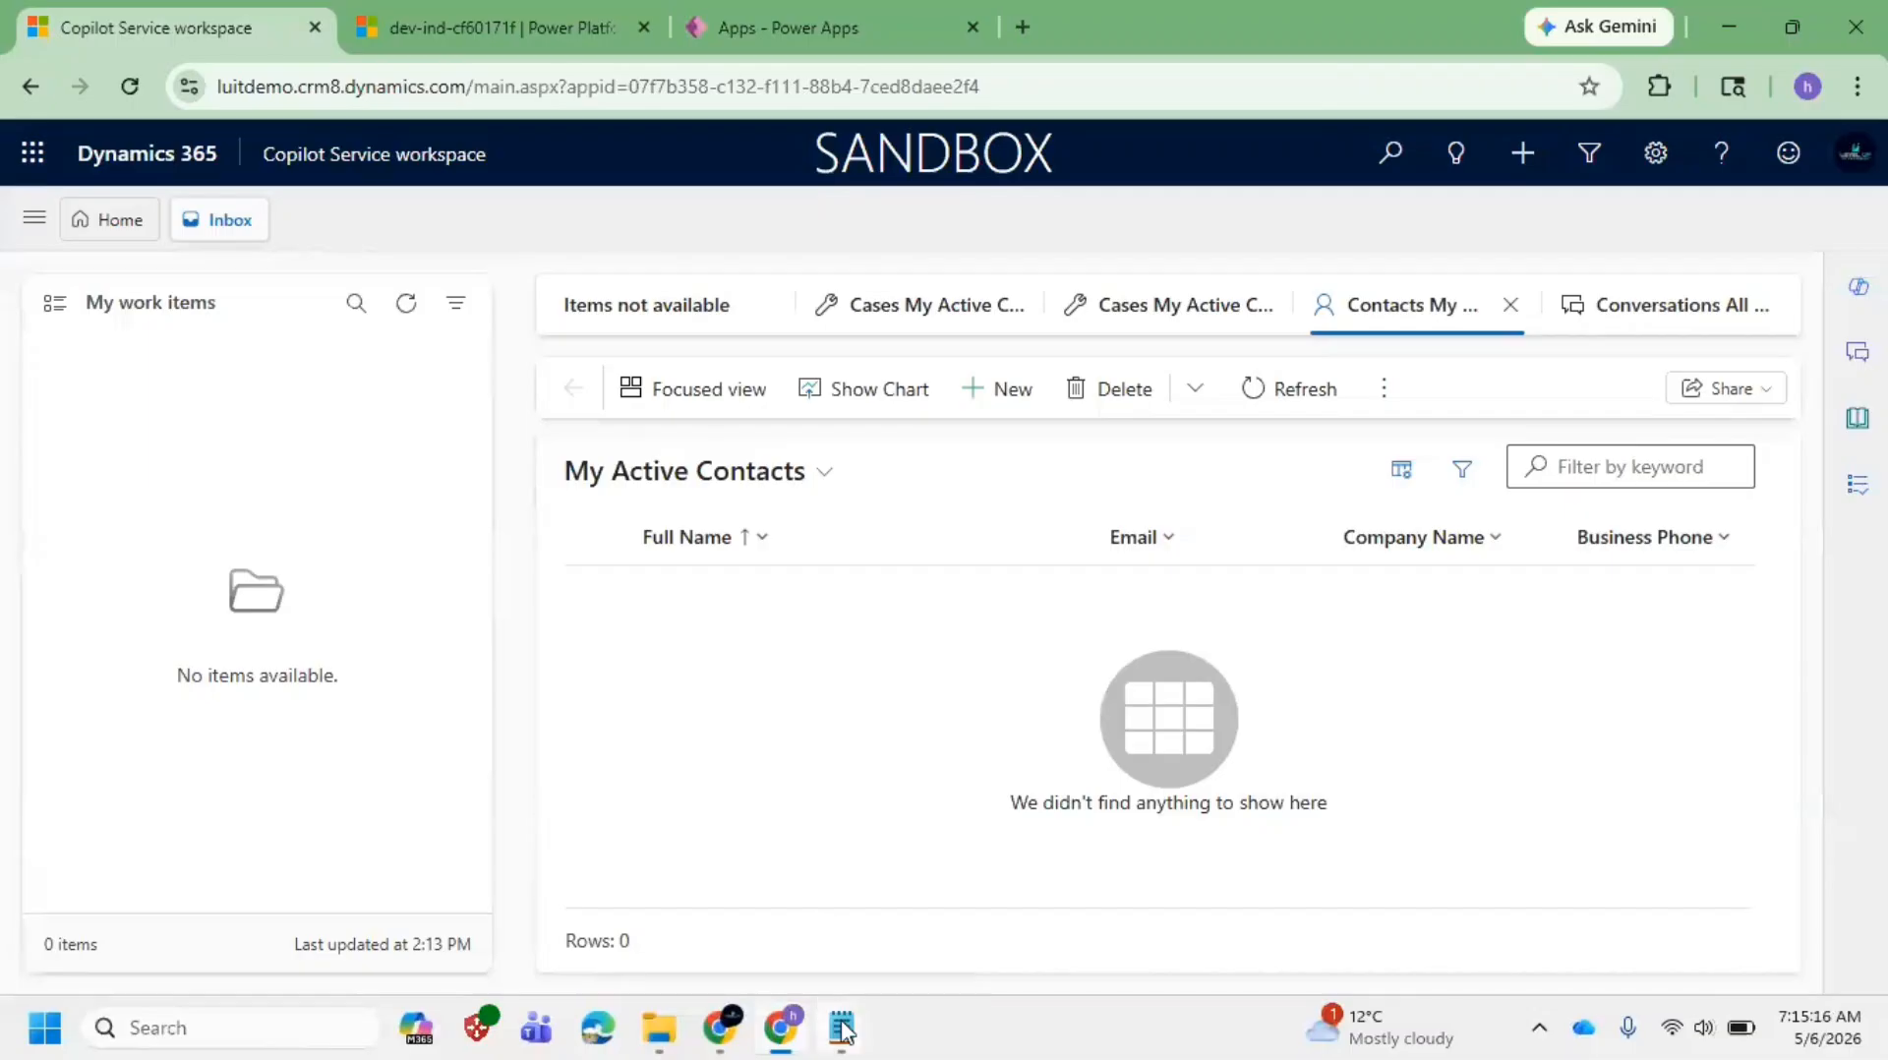
Step: Add 'Sitmap:', 'View :' and 'Form :' headings on separate lines in the notes
{"action": "left_click", "coordinate": [931, 909]}
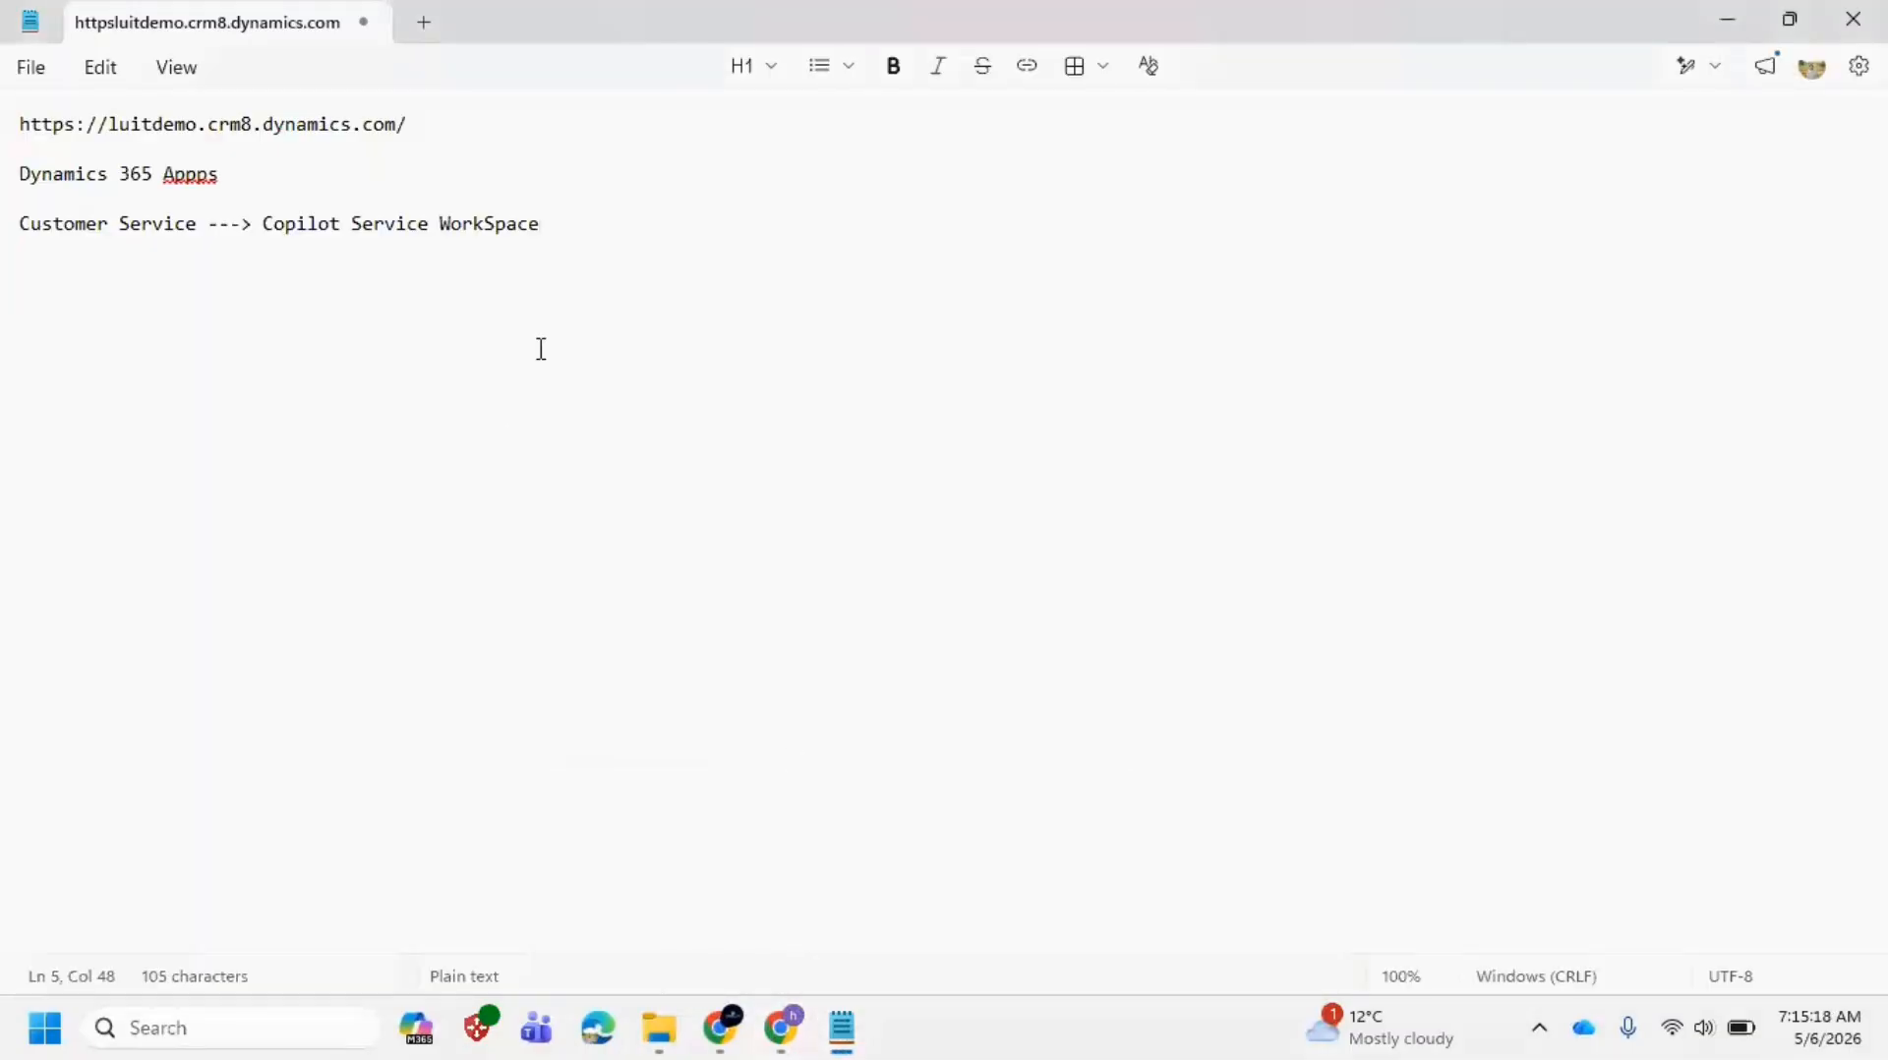
{"action": "key", "text": "Return"}
{"action": "type", "text": "Sitmap"}
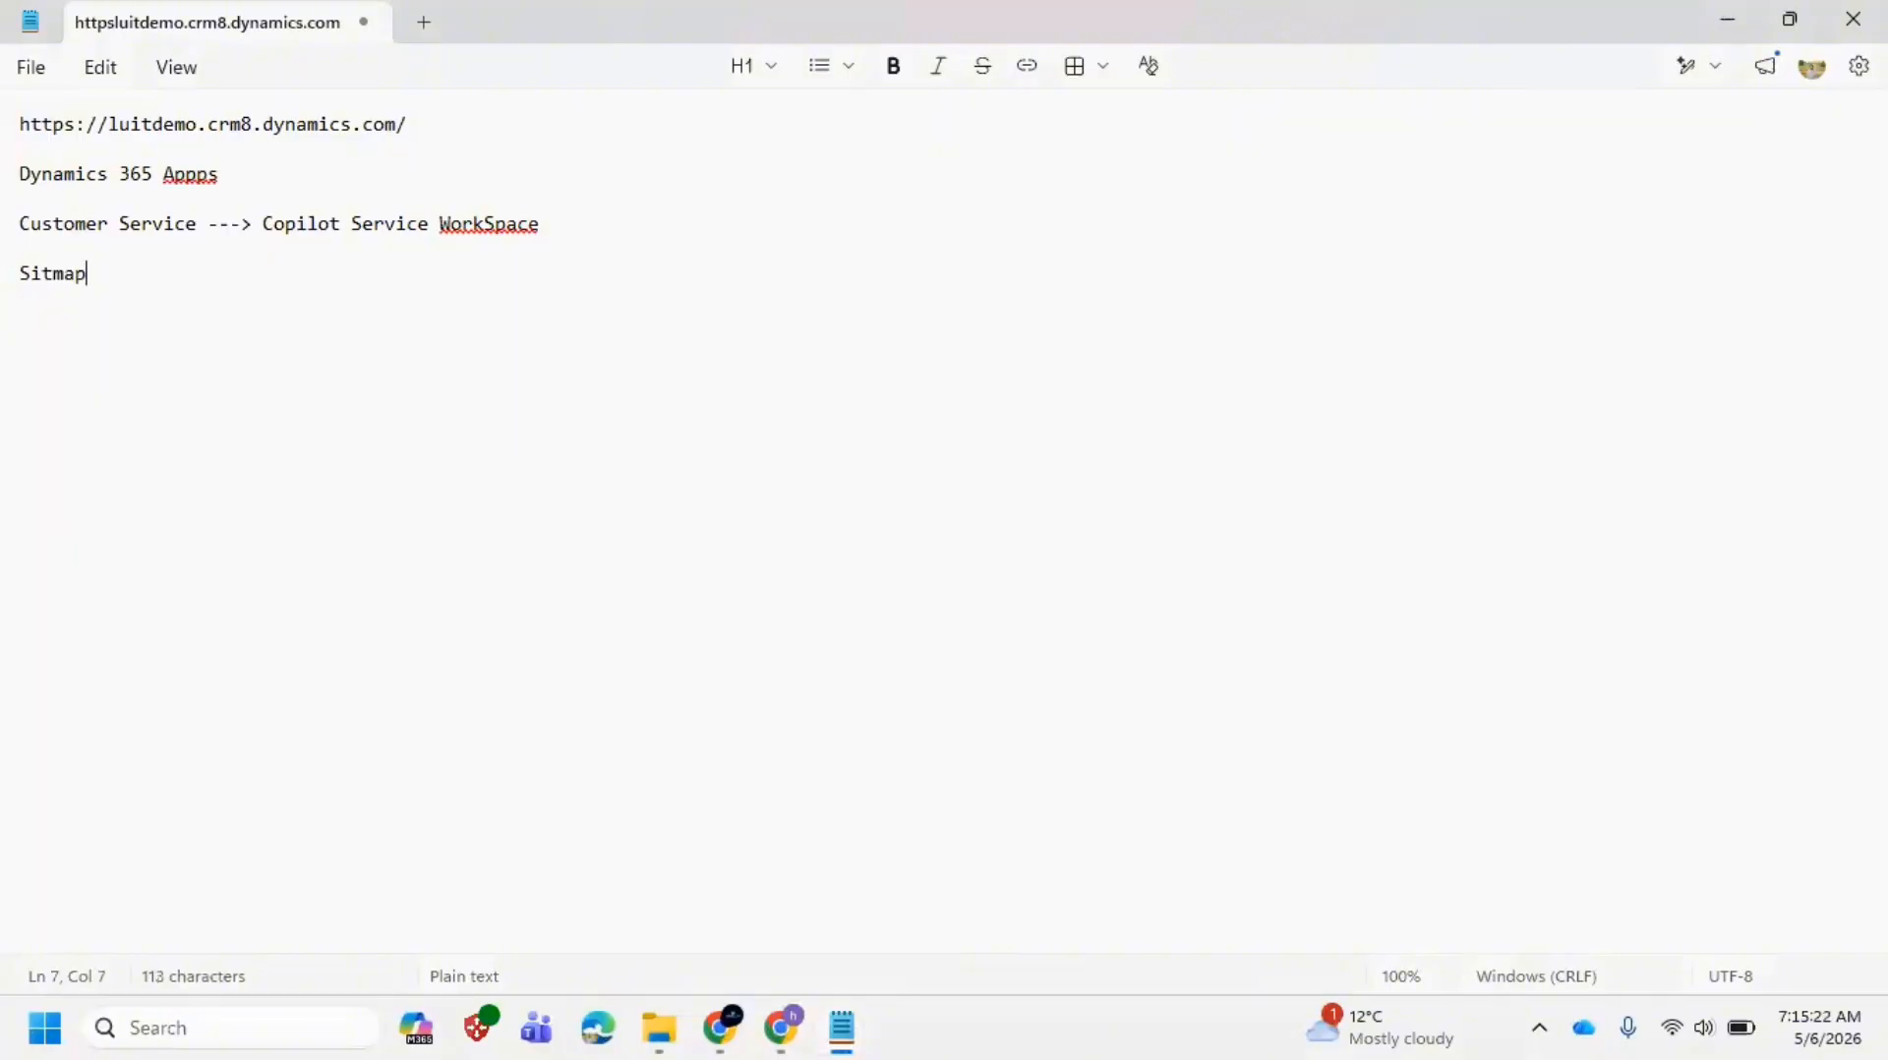
{"action": "type", "text": ":"}
{"action": "key", "text": "Return"}
{"action": "key", "text": "Return"}
{"action": "type", "text": "View :"}
{"action": "key", "text": "Return"}
{"action": "key", "text": "Return"}
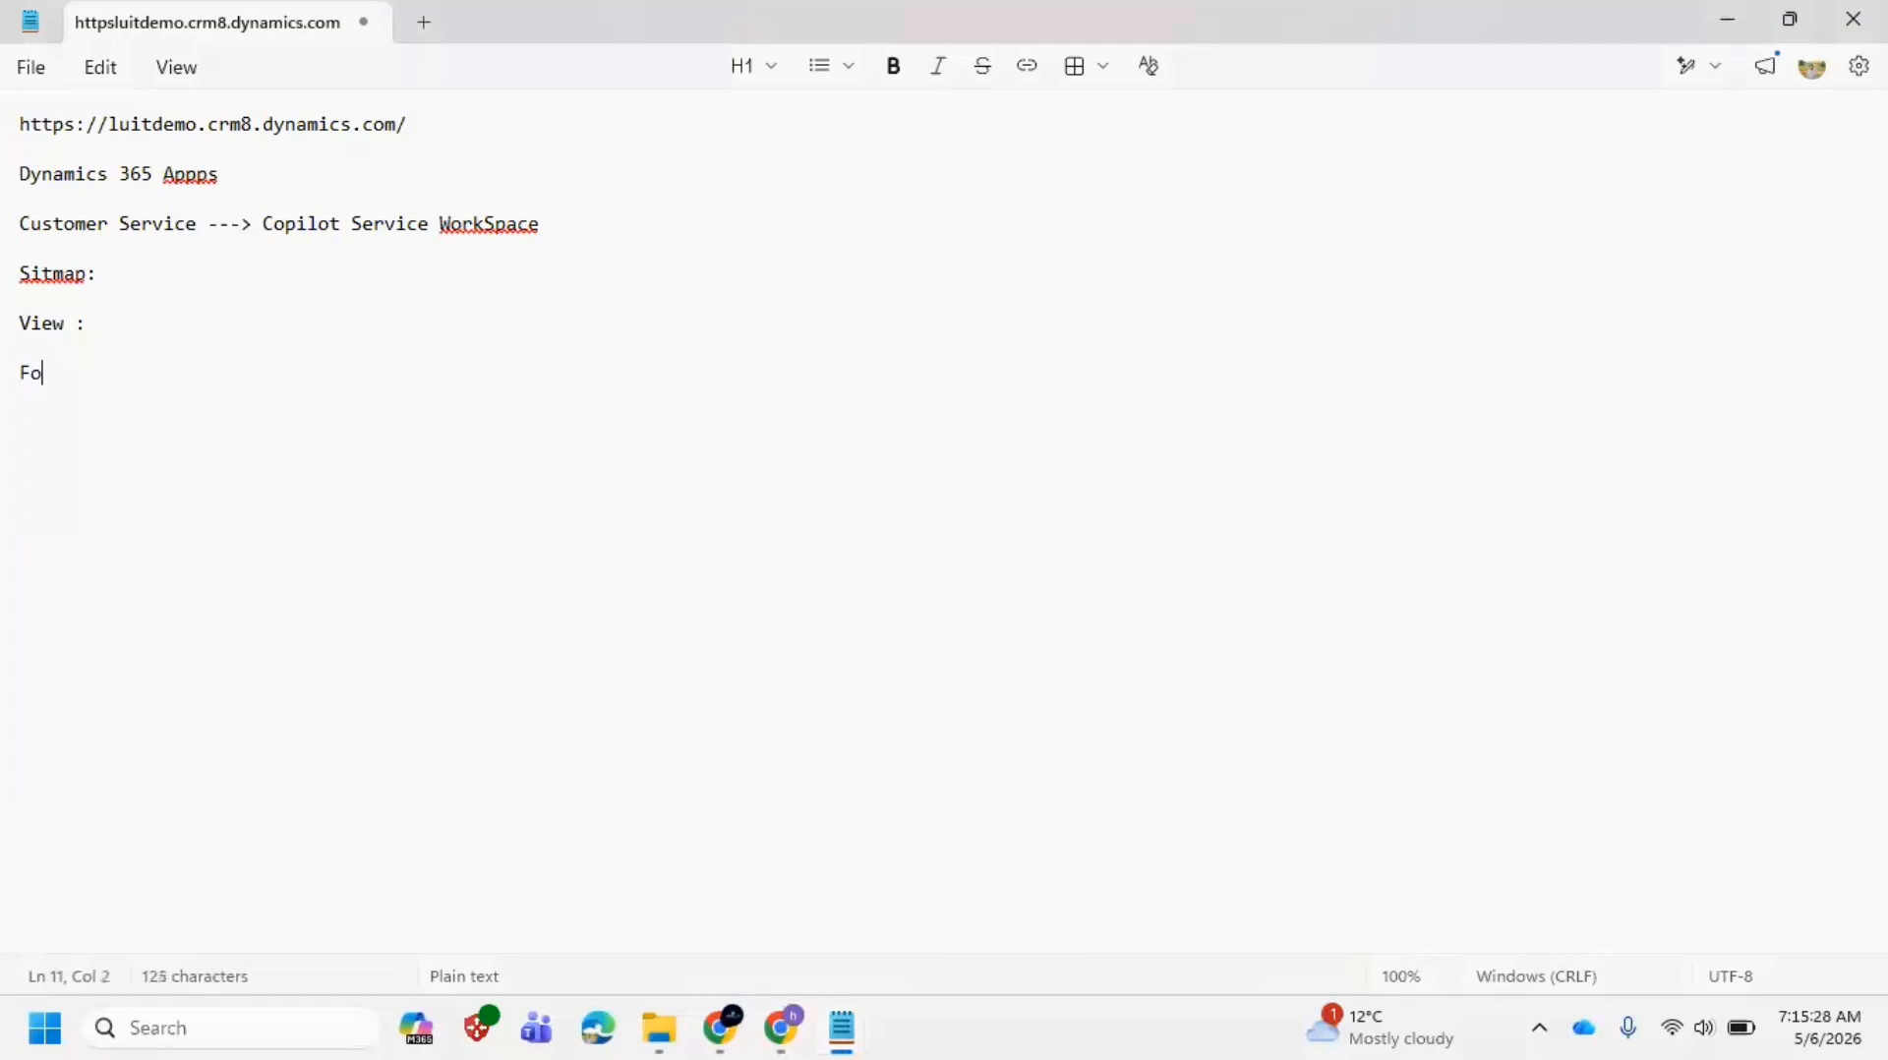
{"action": "type", "text": "Form"}
{"action": "key", "text": "Return"}
{"action": "key", "text": "alt"}
{"action": "key", "text": "Right"}
{"action": "key", "text": "Right"}
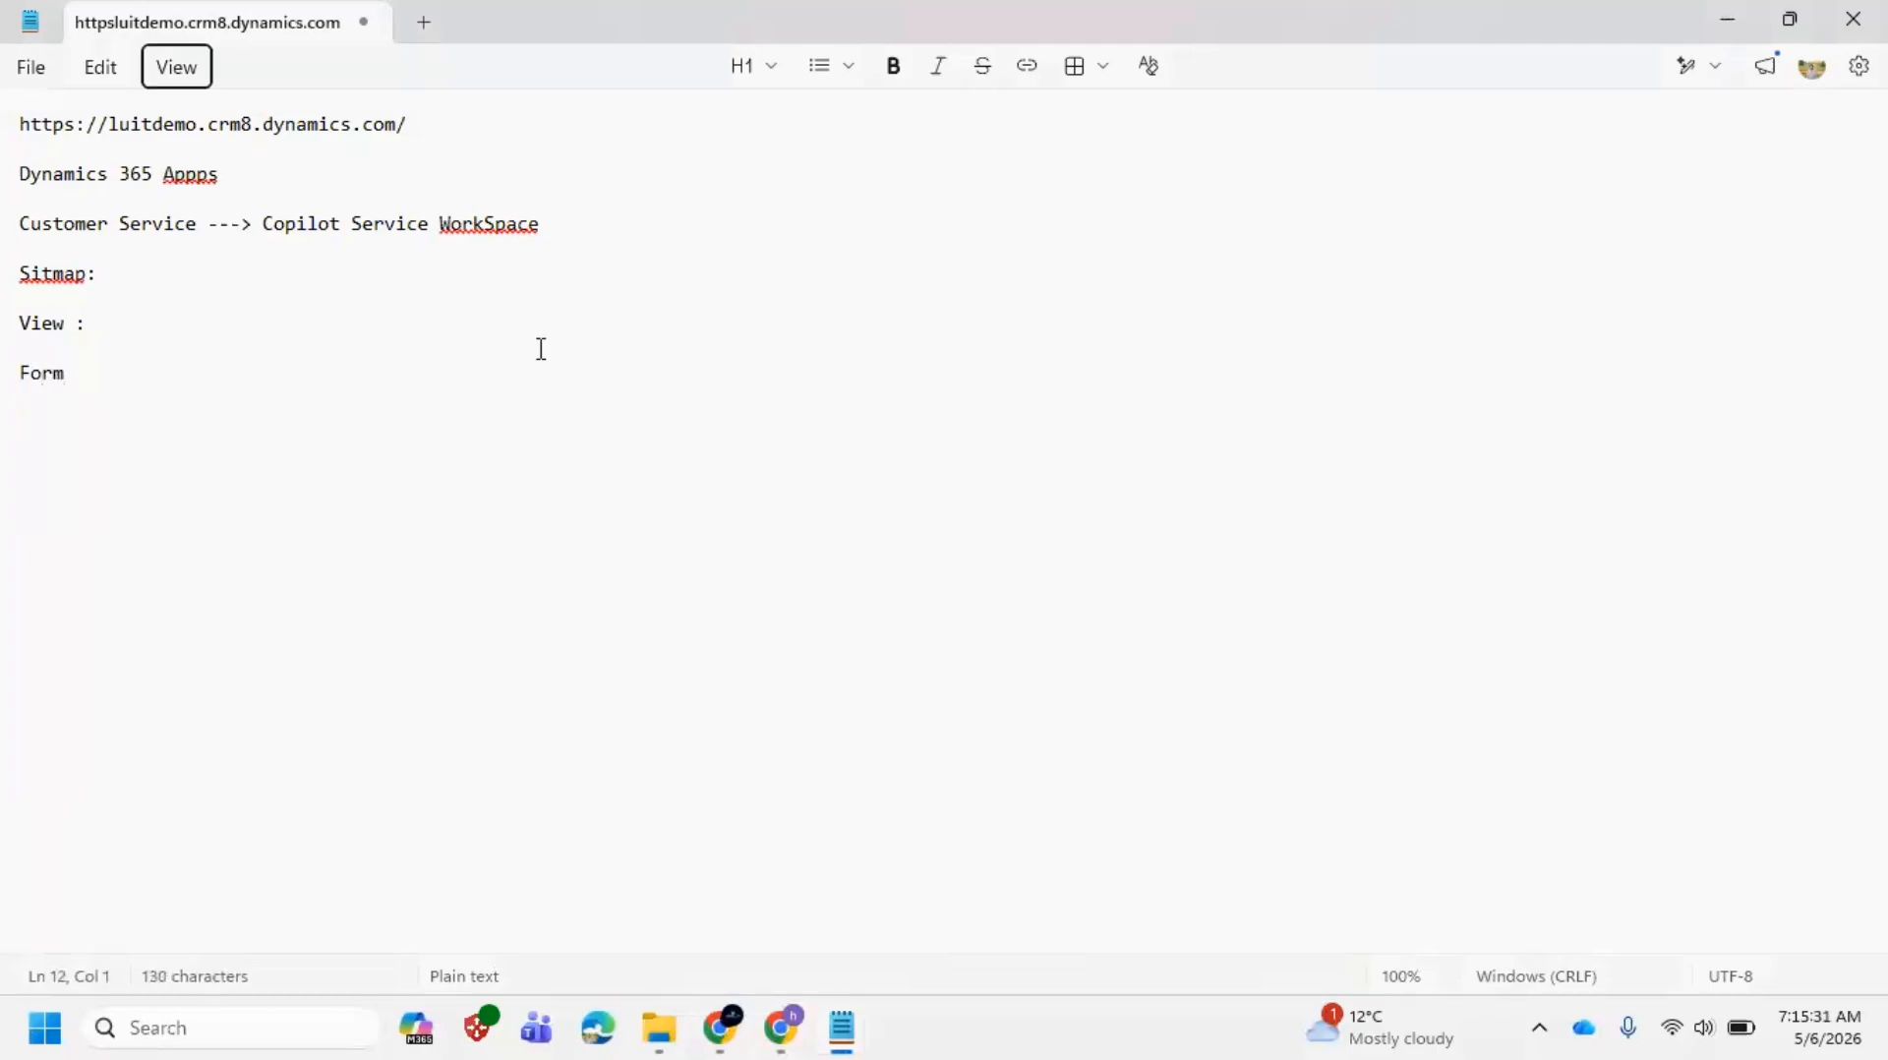
{"action": "left_click", "coordinate": [170, 377]}
{"action": "type", "text": ":"}
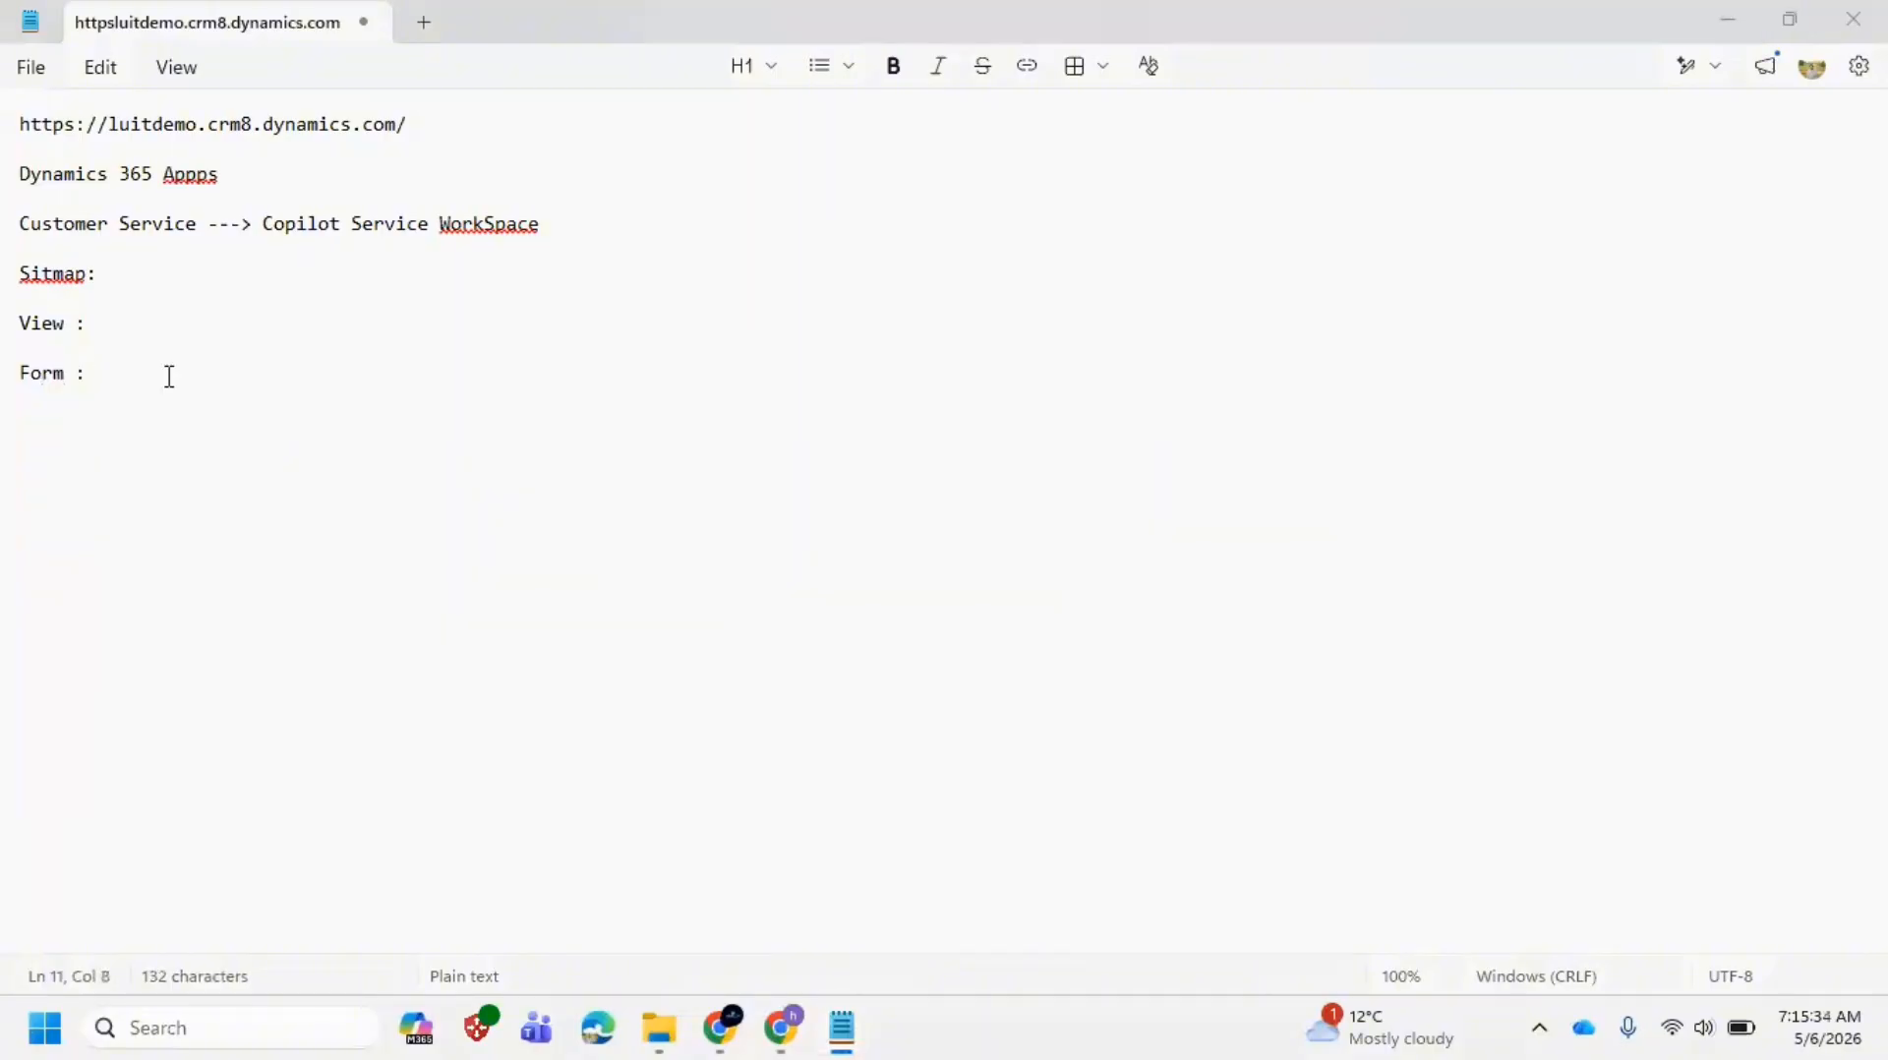
Step: Switch back to the Dynamics 365 workspace
{"action": "key", "text": "alt+Tab"}
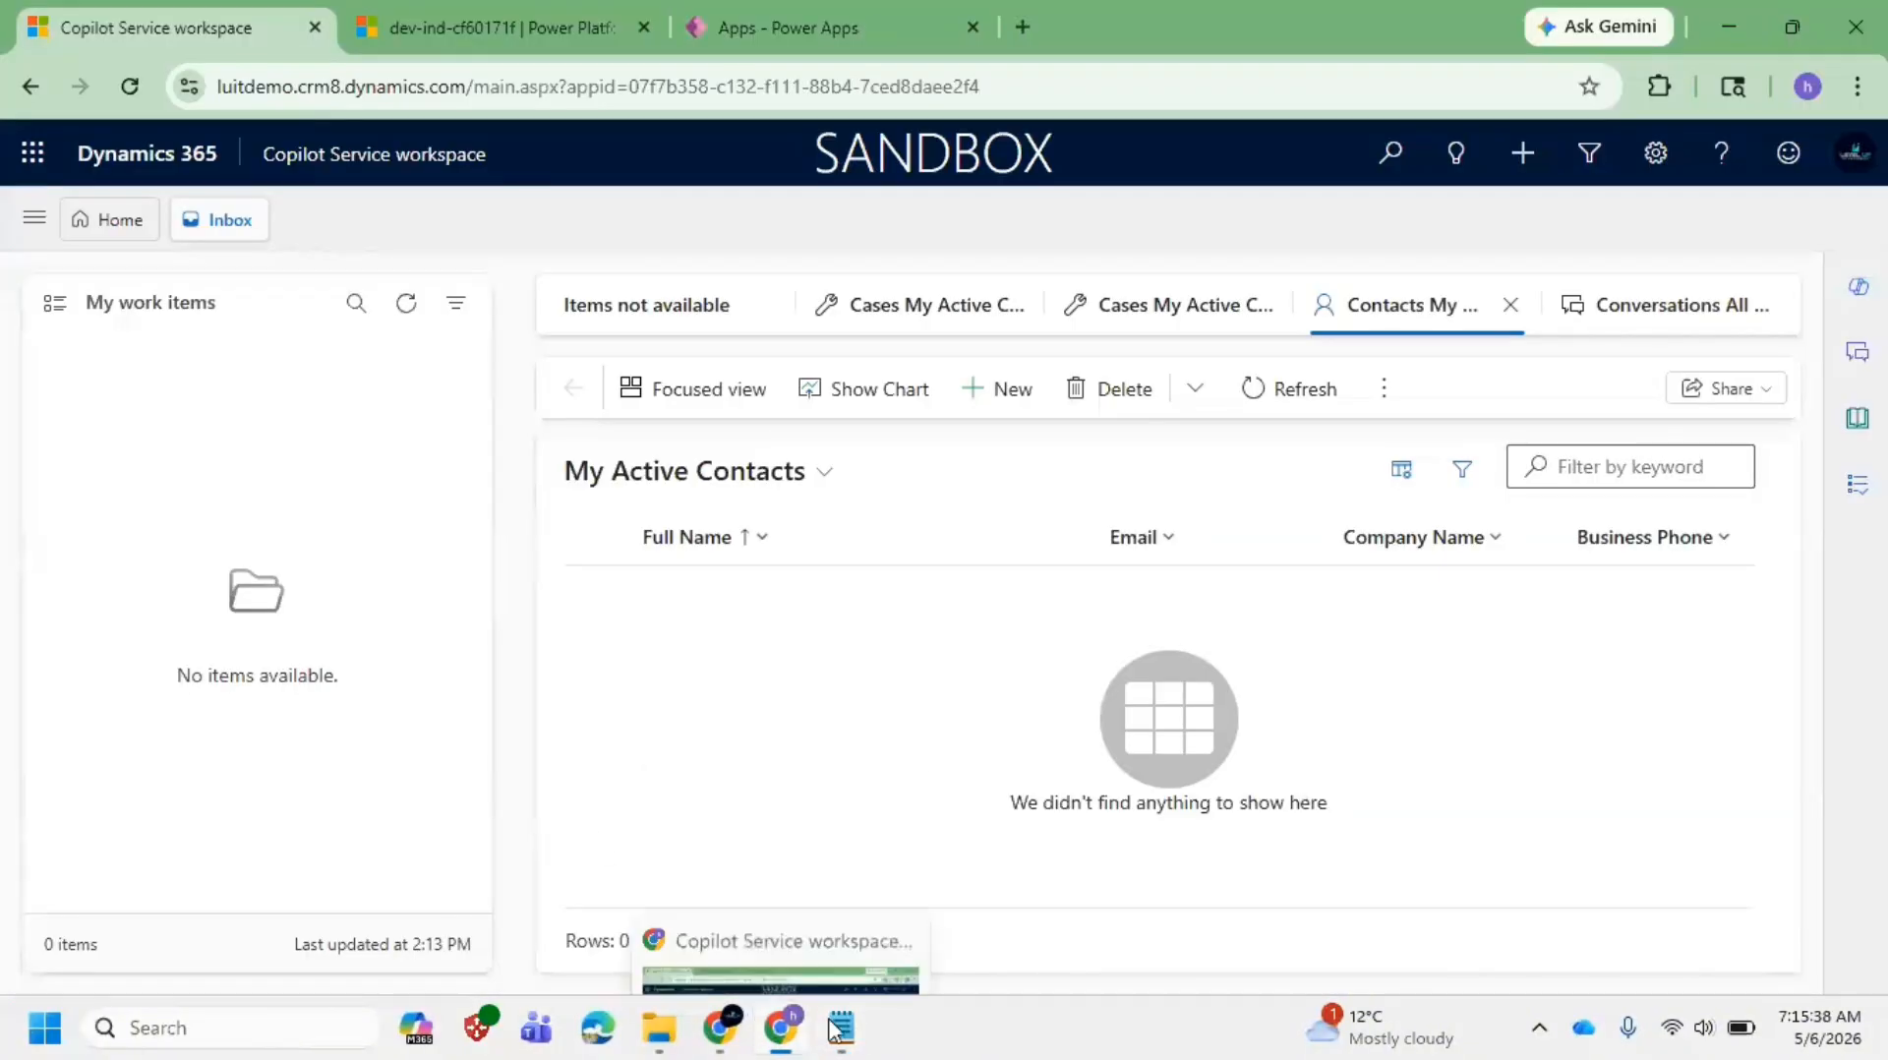
{"action": "mouse_move", "coordinate": [841, 1027]}
{"action": "left_click", "coordinate": [874, 890]}
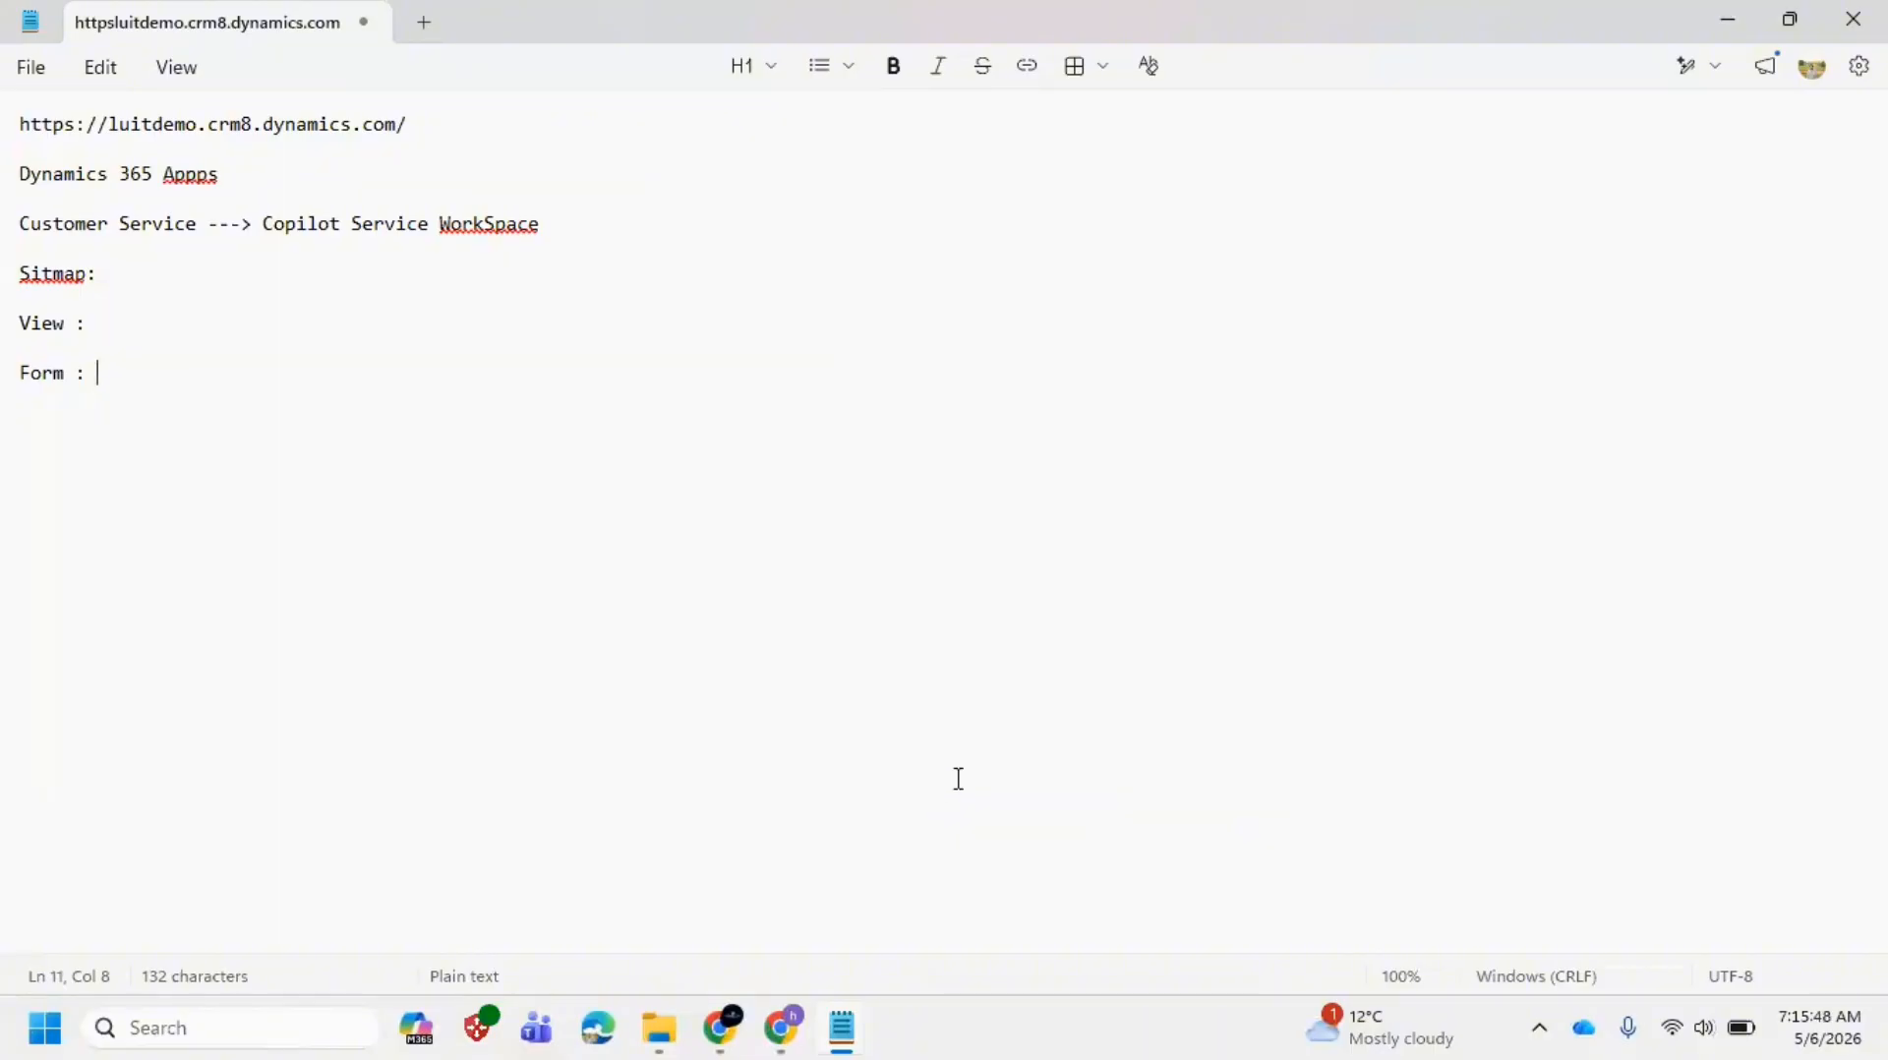
{"action": "key", "text": "alt+Tab"}
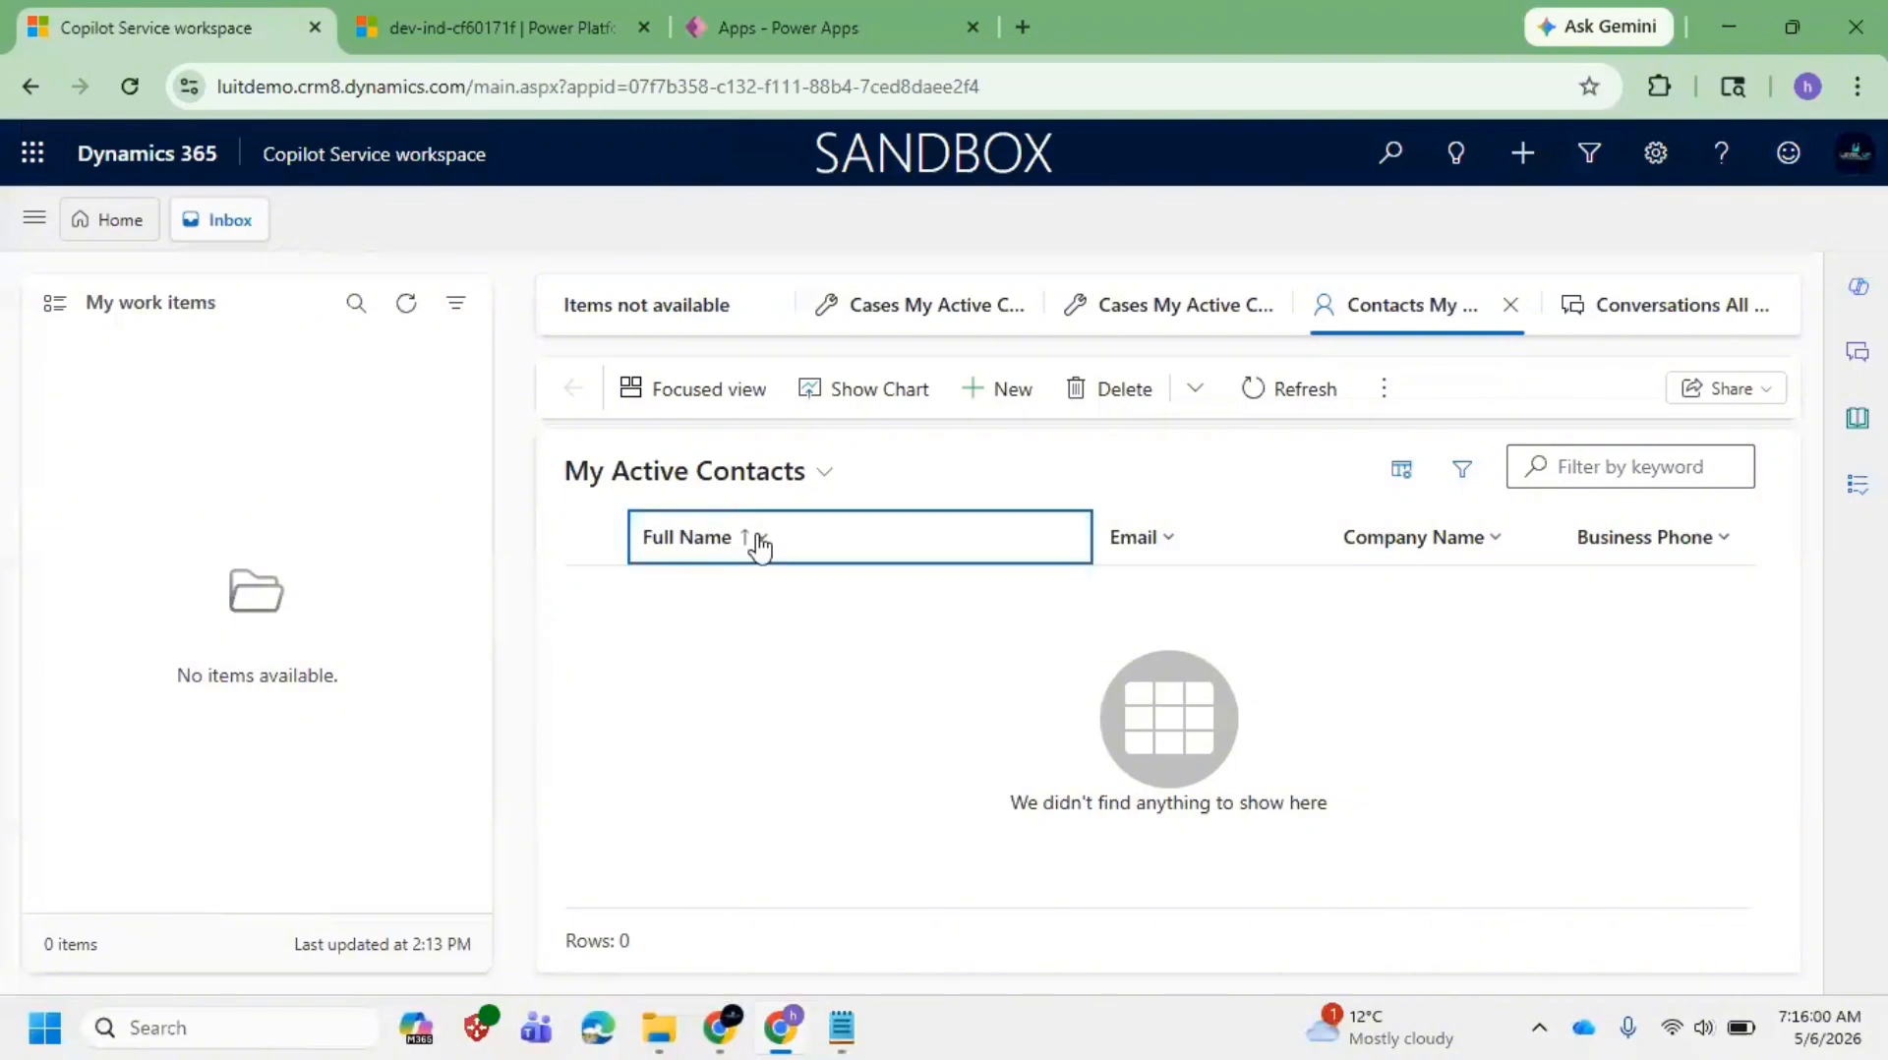
Step: Open a blank New Contact form and look through its fields
{"action": "left_click", "coordinate": [1007, 410]}
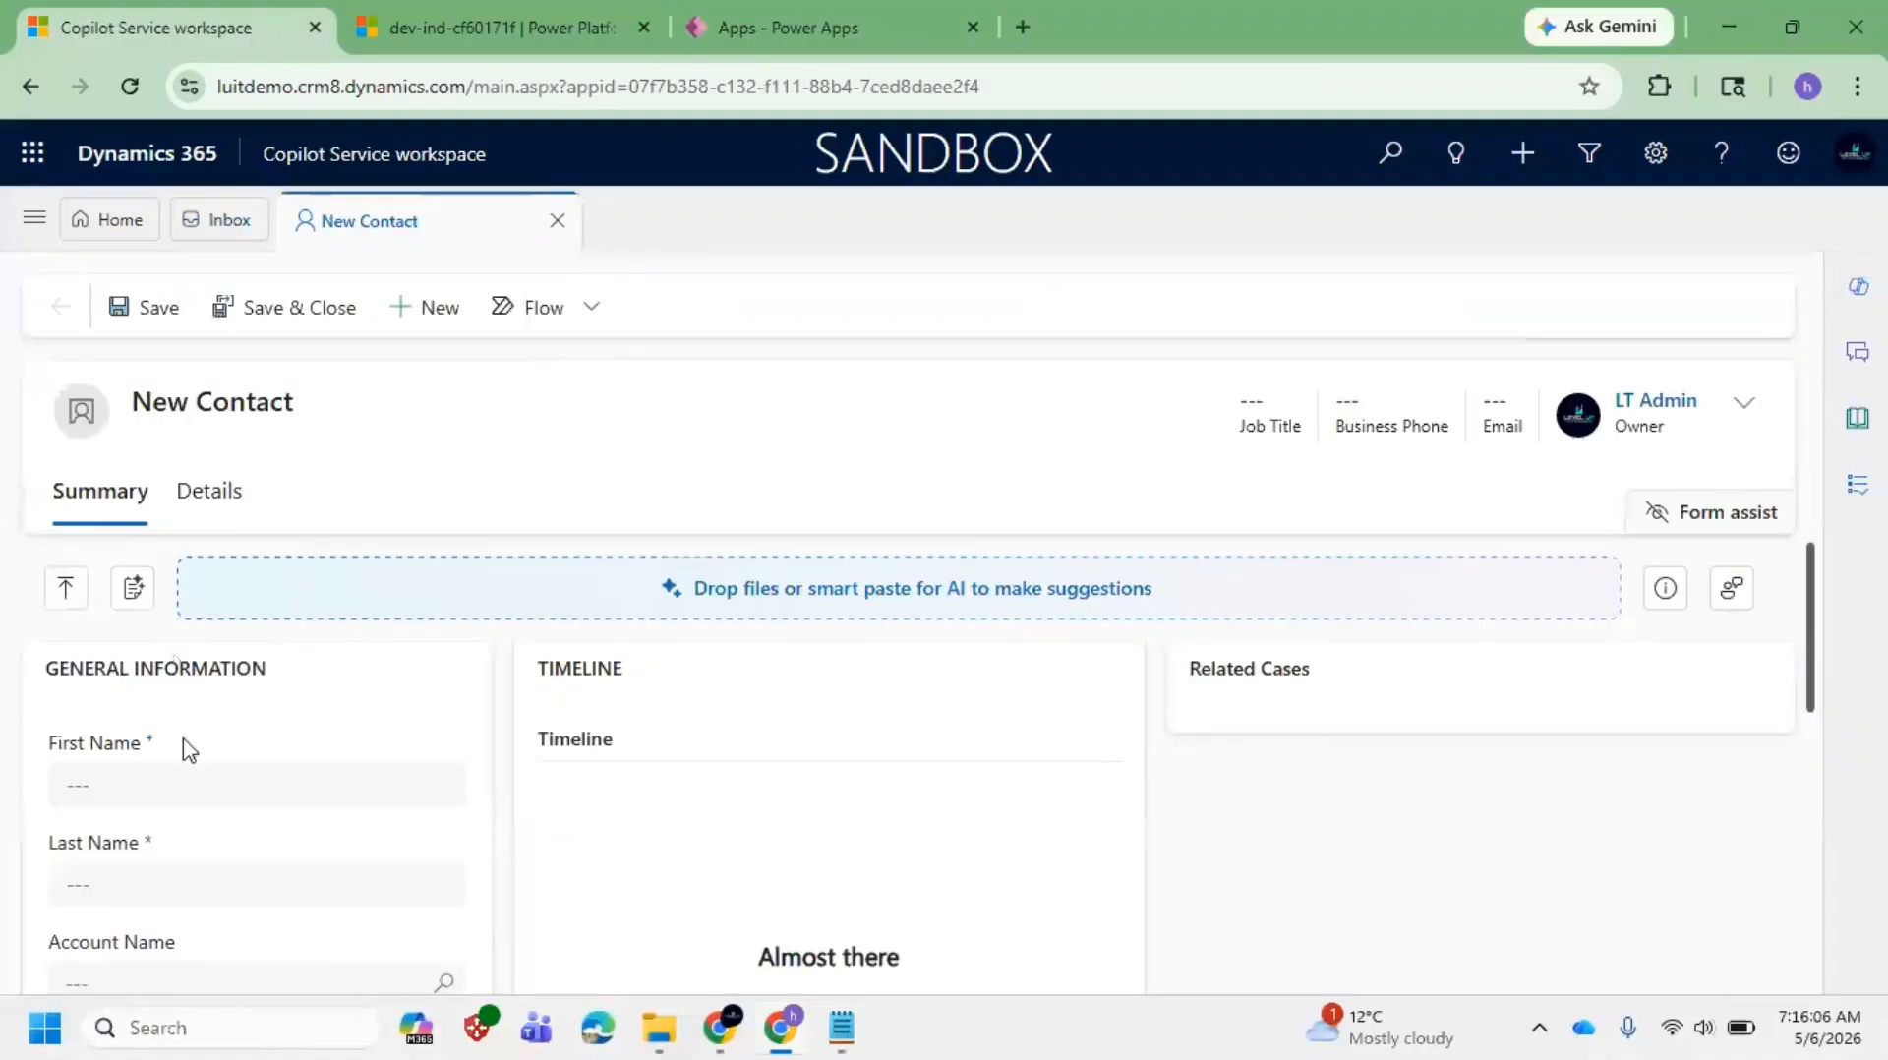
{"action": "left_click", "coordinate": [147, 782]}
{"action": "scroll", "coordinate": [143, 717], "scroll_direction": "down", "scroll_amount": 3}
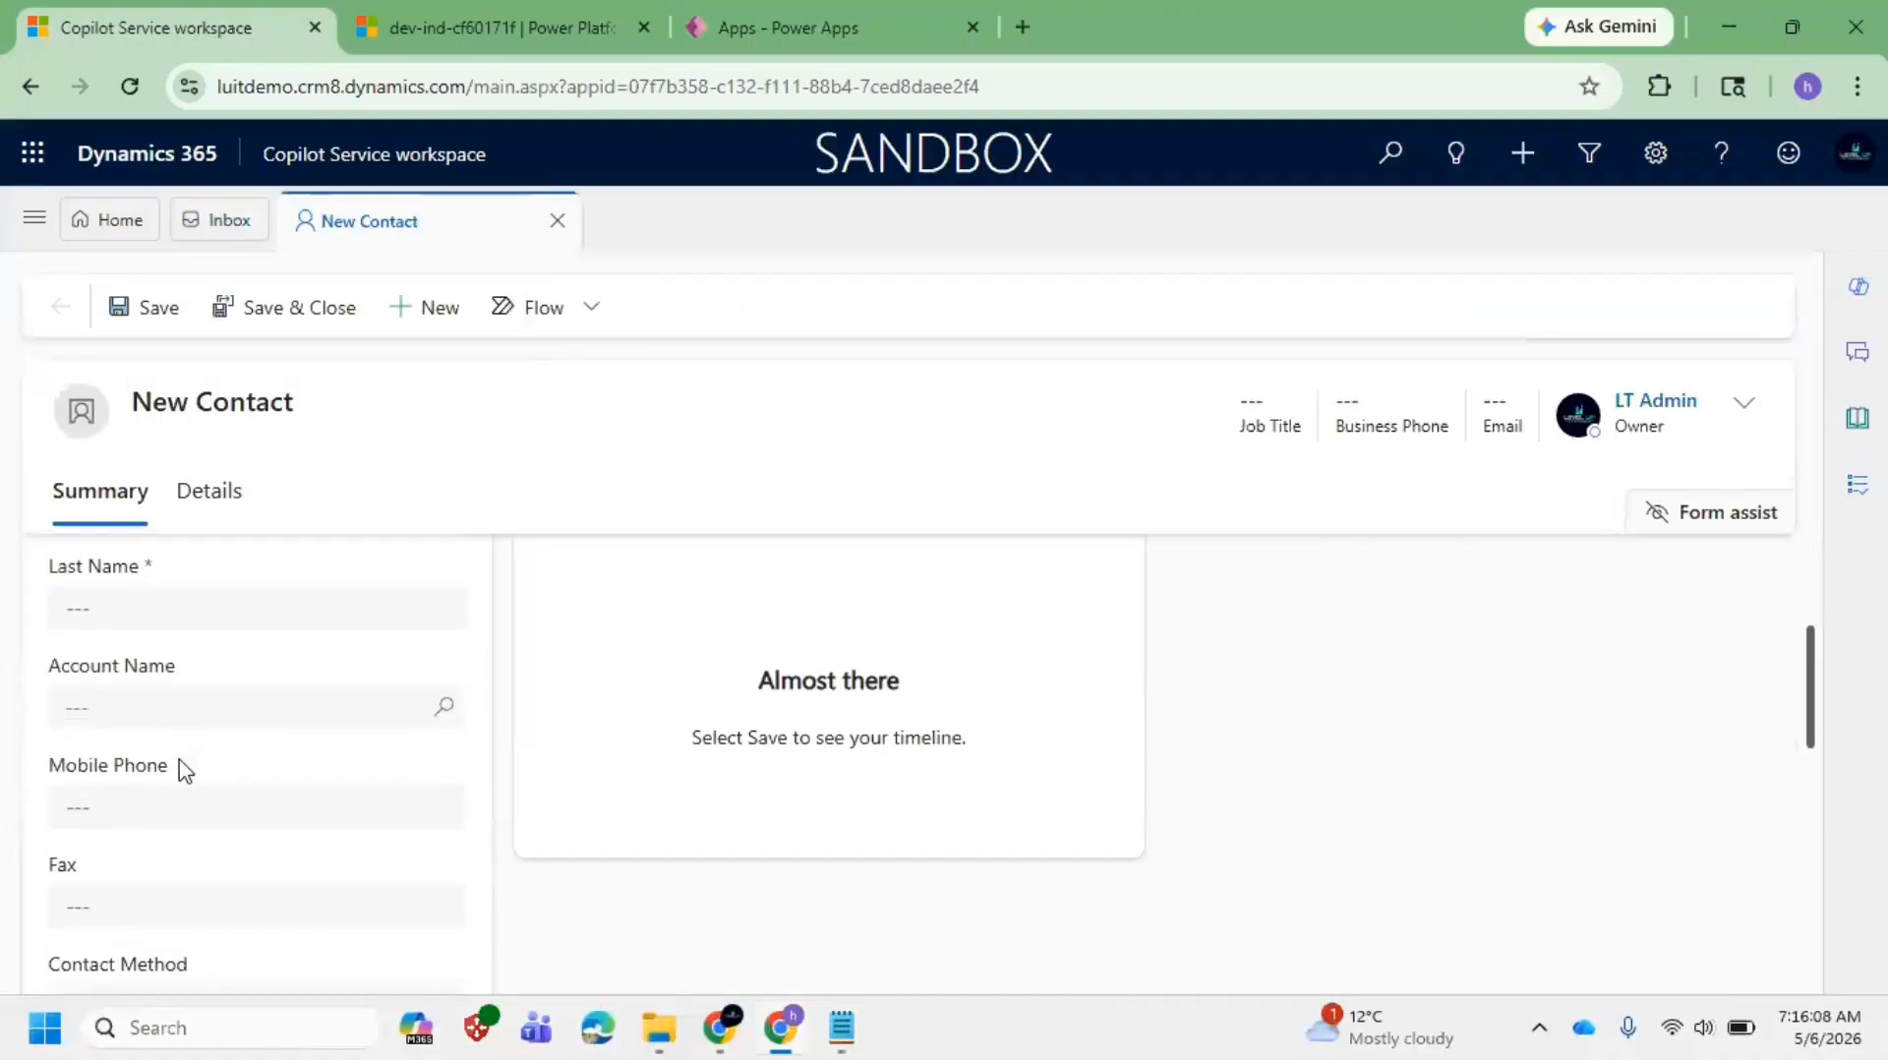
{"action": "scroll", "coordinate": [256, 757], "scroll_direction": "down", "scroll_amount": 3}
{"action": "scroll", "coordinate": [257, 758], "scroll_direction": "up", "scroll_amount": 6}
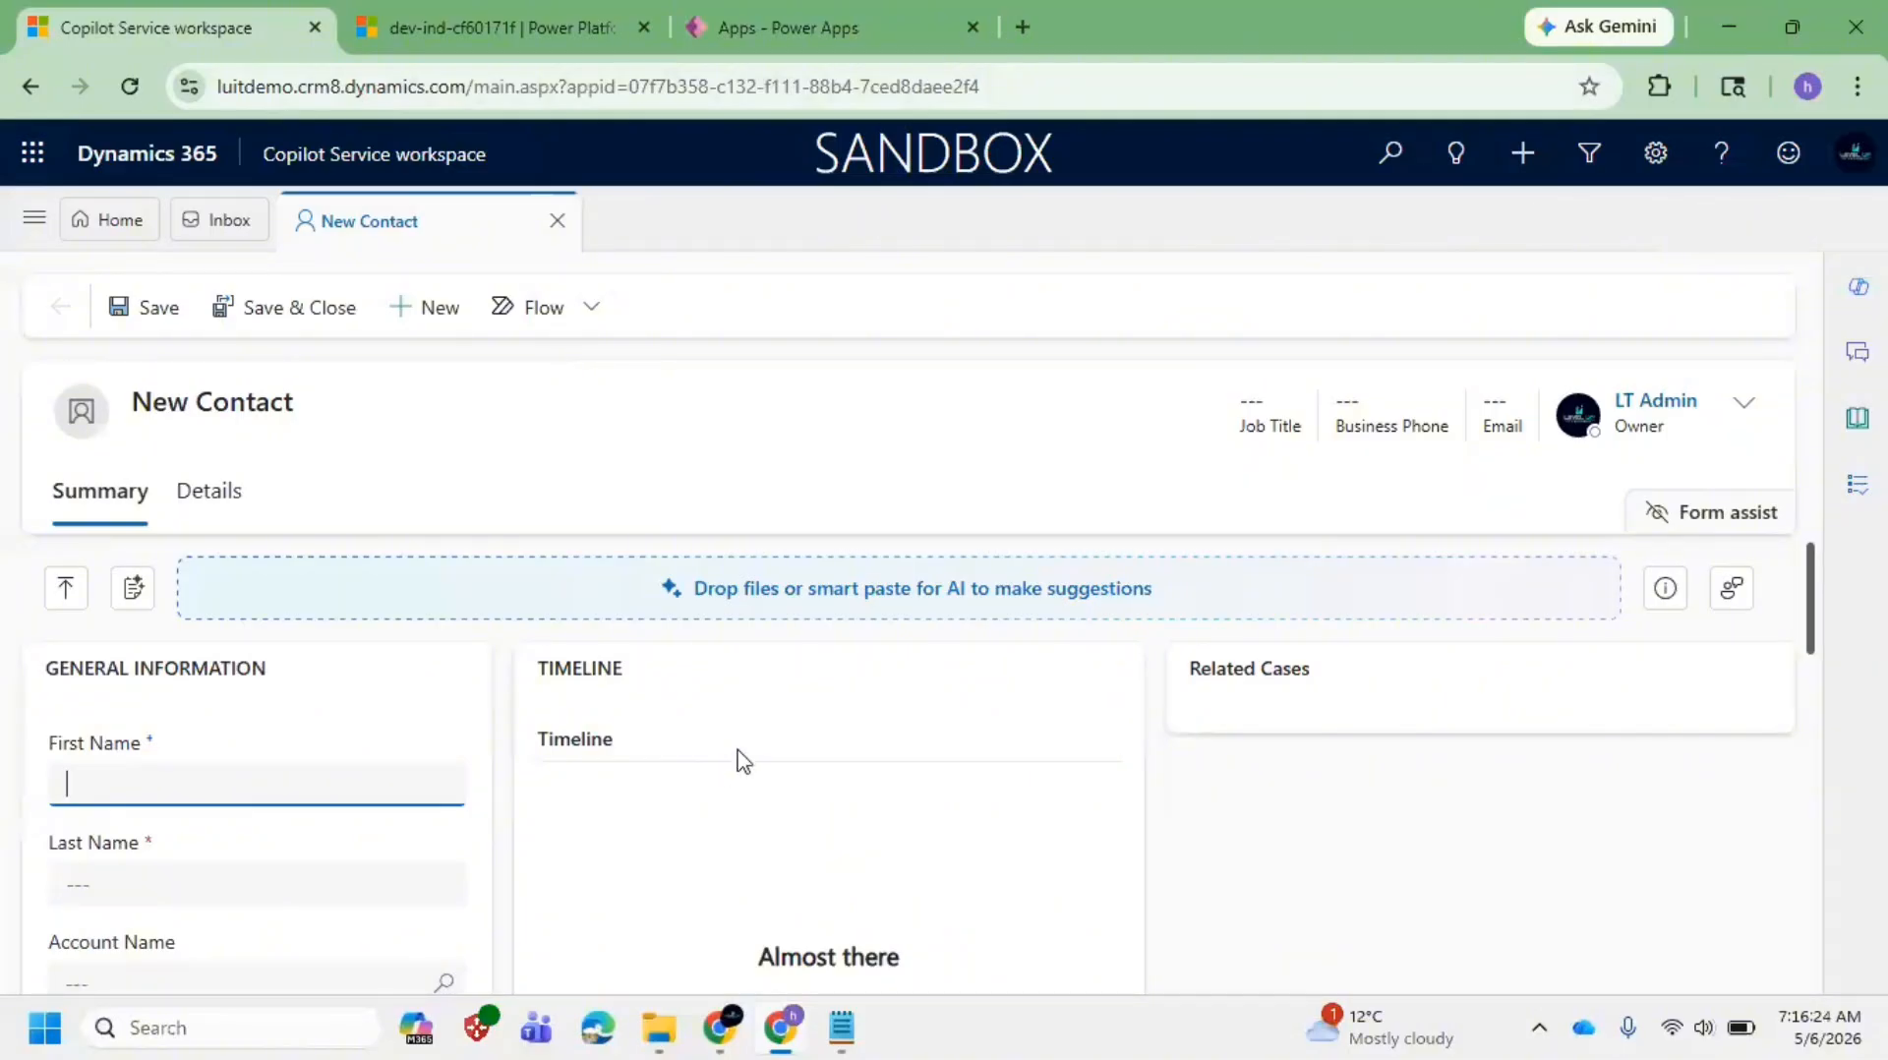
Step: Return to the Home contacts list and bring Notepad to the front
{"action": "left_click", "coordinate": [104, 231]}
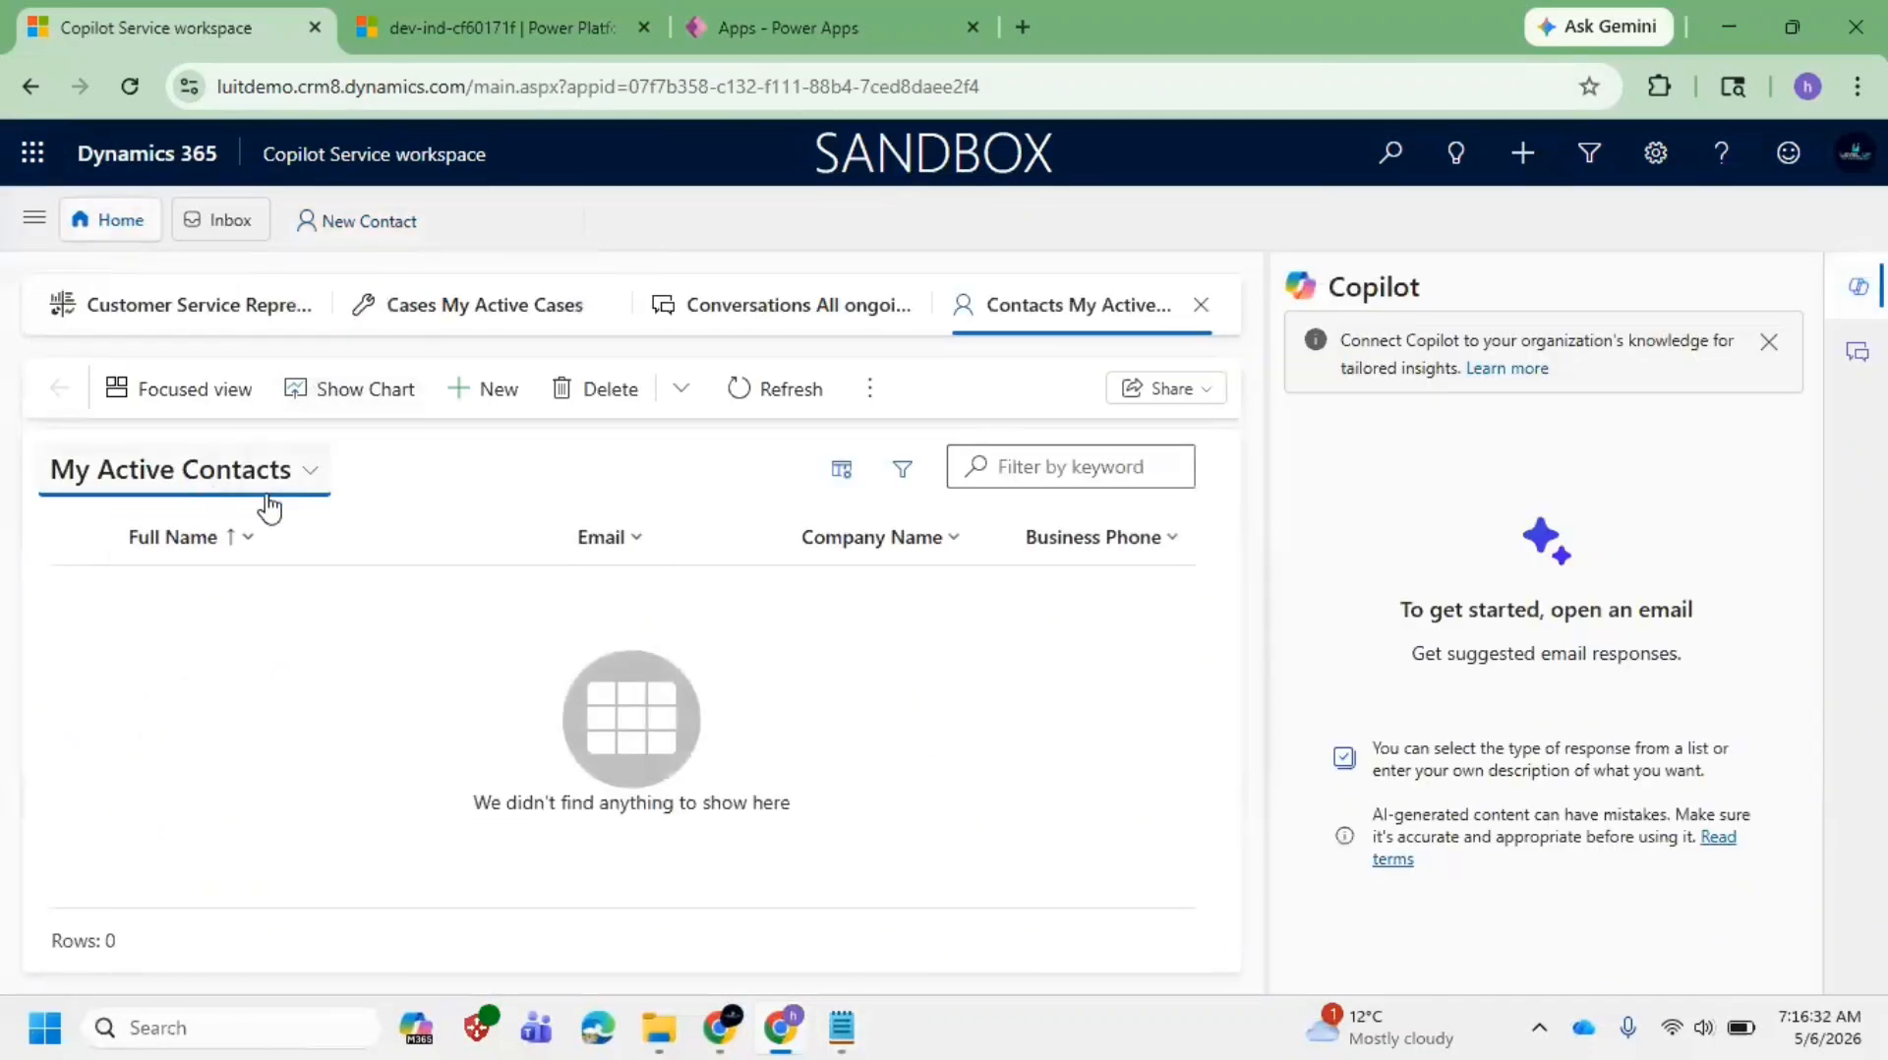
{"action": "mouse_move", "coordinate": [844, 1028]}
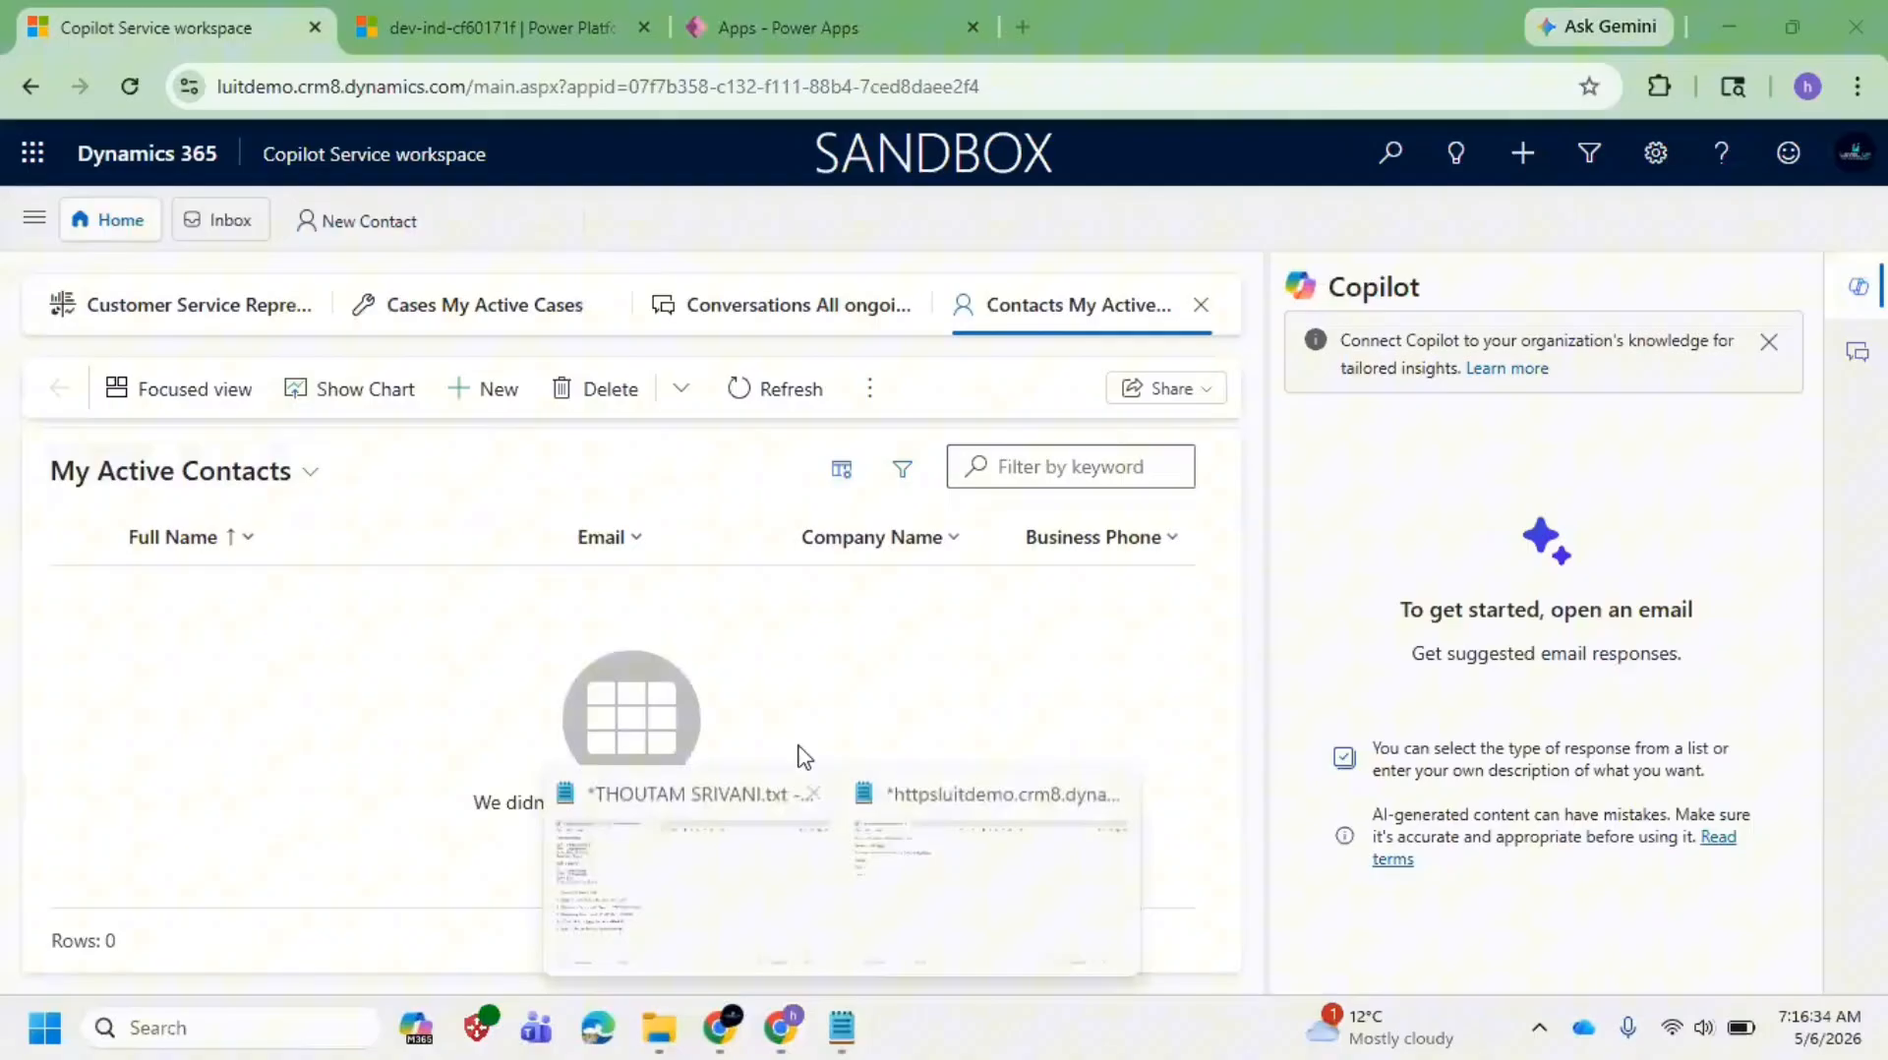
{"action": "left_click", "coordinate": [859, 871]}
Step: Define View as 'To show multiple record from table' and Form as 'To create/show a single record from table'
{"action": "left_click", "coordinate": [168, 335]}
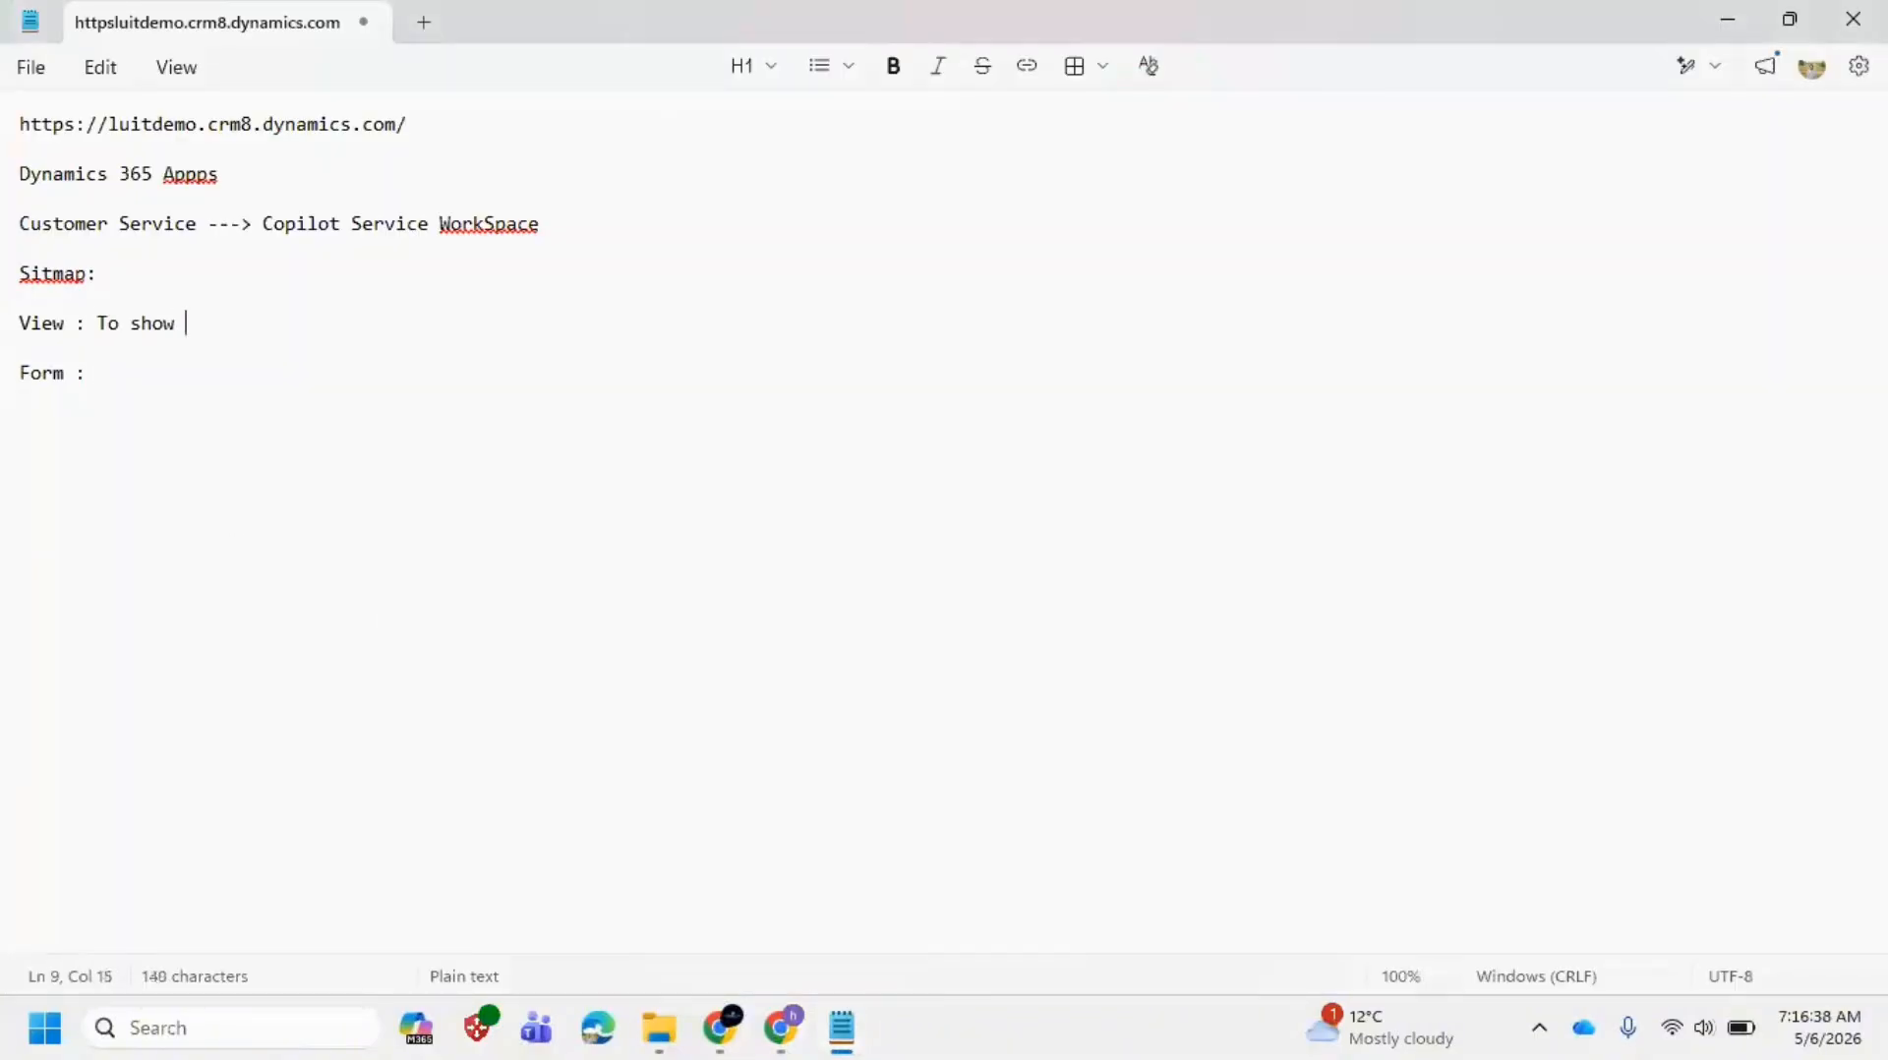
{"action": "type", "text": "mutl"}
{"action": "key", "text": "BackSpace"}
{"action": "type", "text": "tiple recor"}
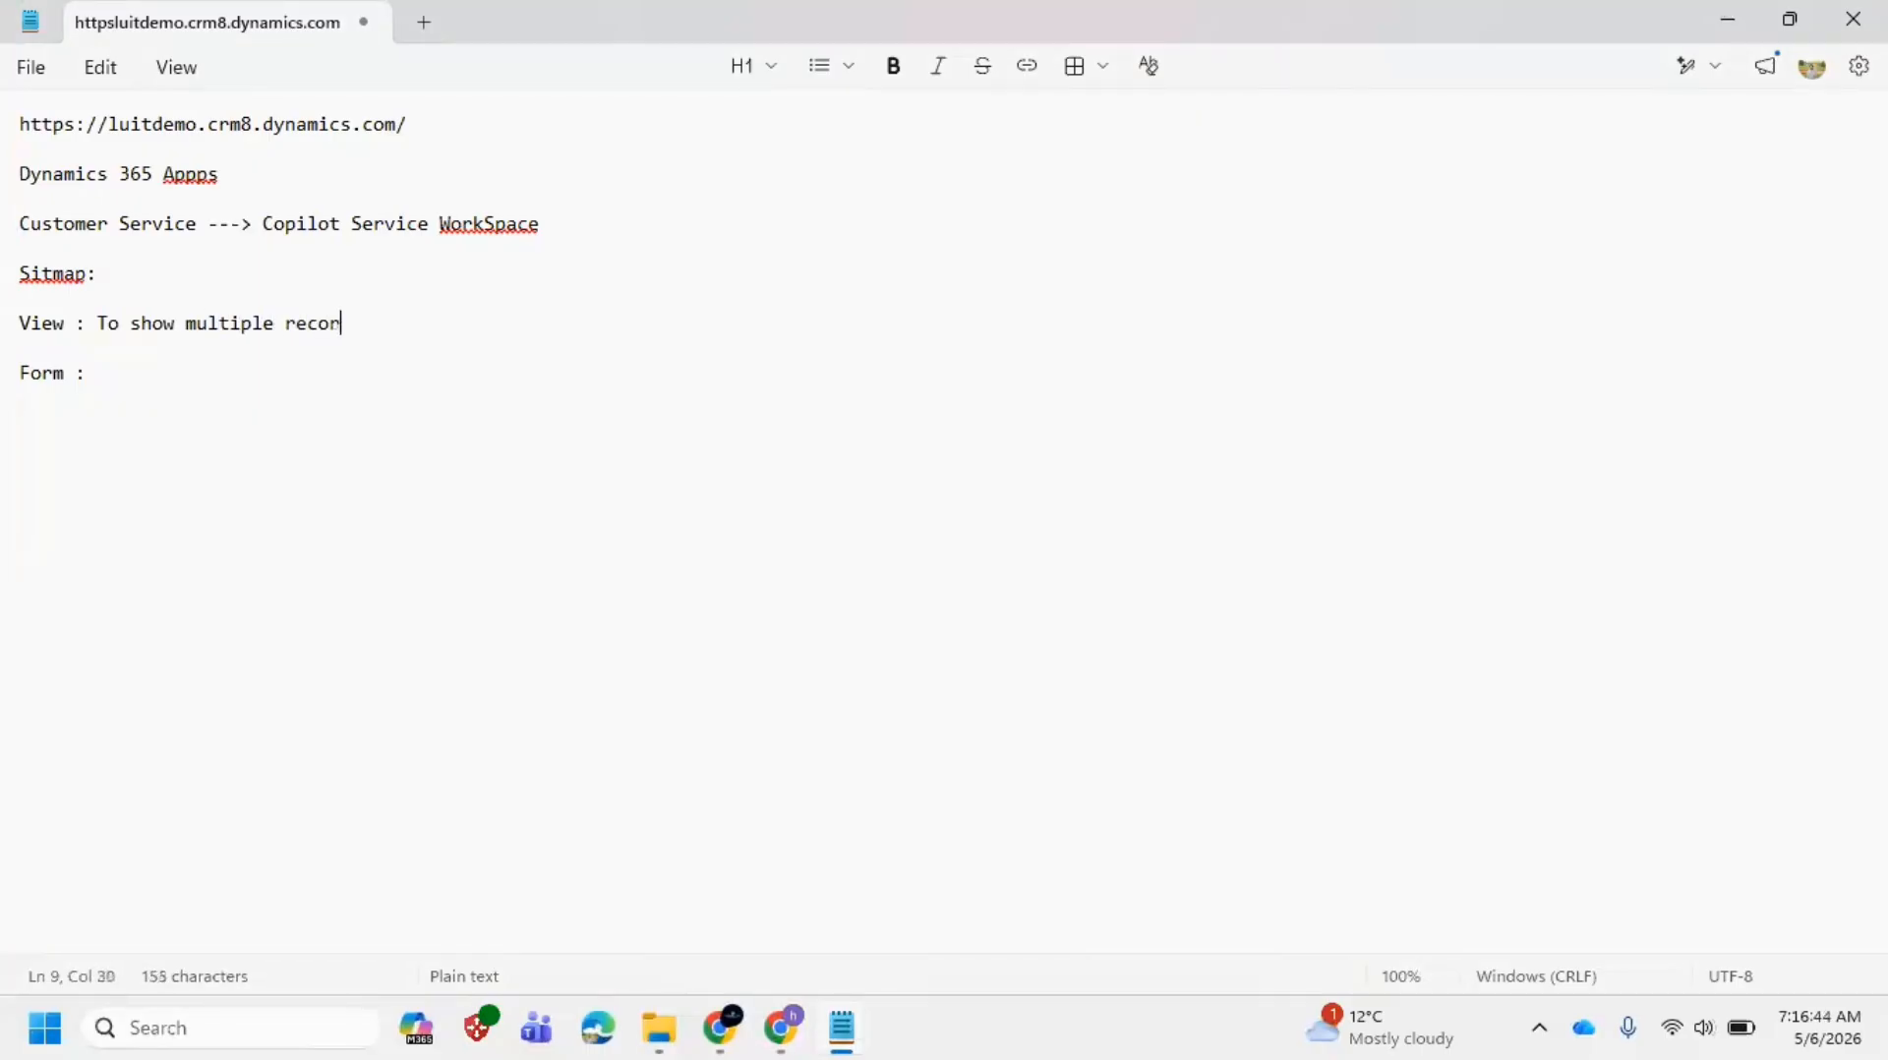
{"action": "type", "text": "d from table"}
{"action": "left_click", "coordinate": [163, 372]}
{"action": "type", "text": "TO"}
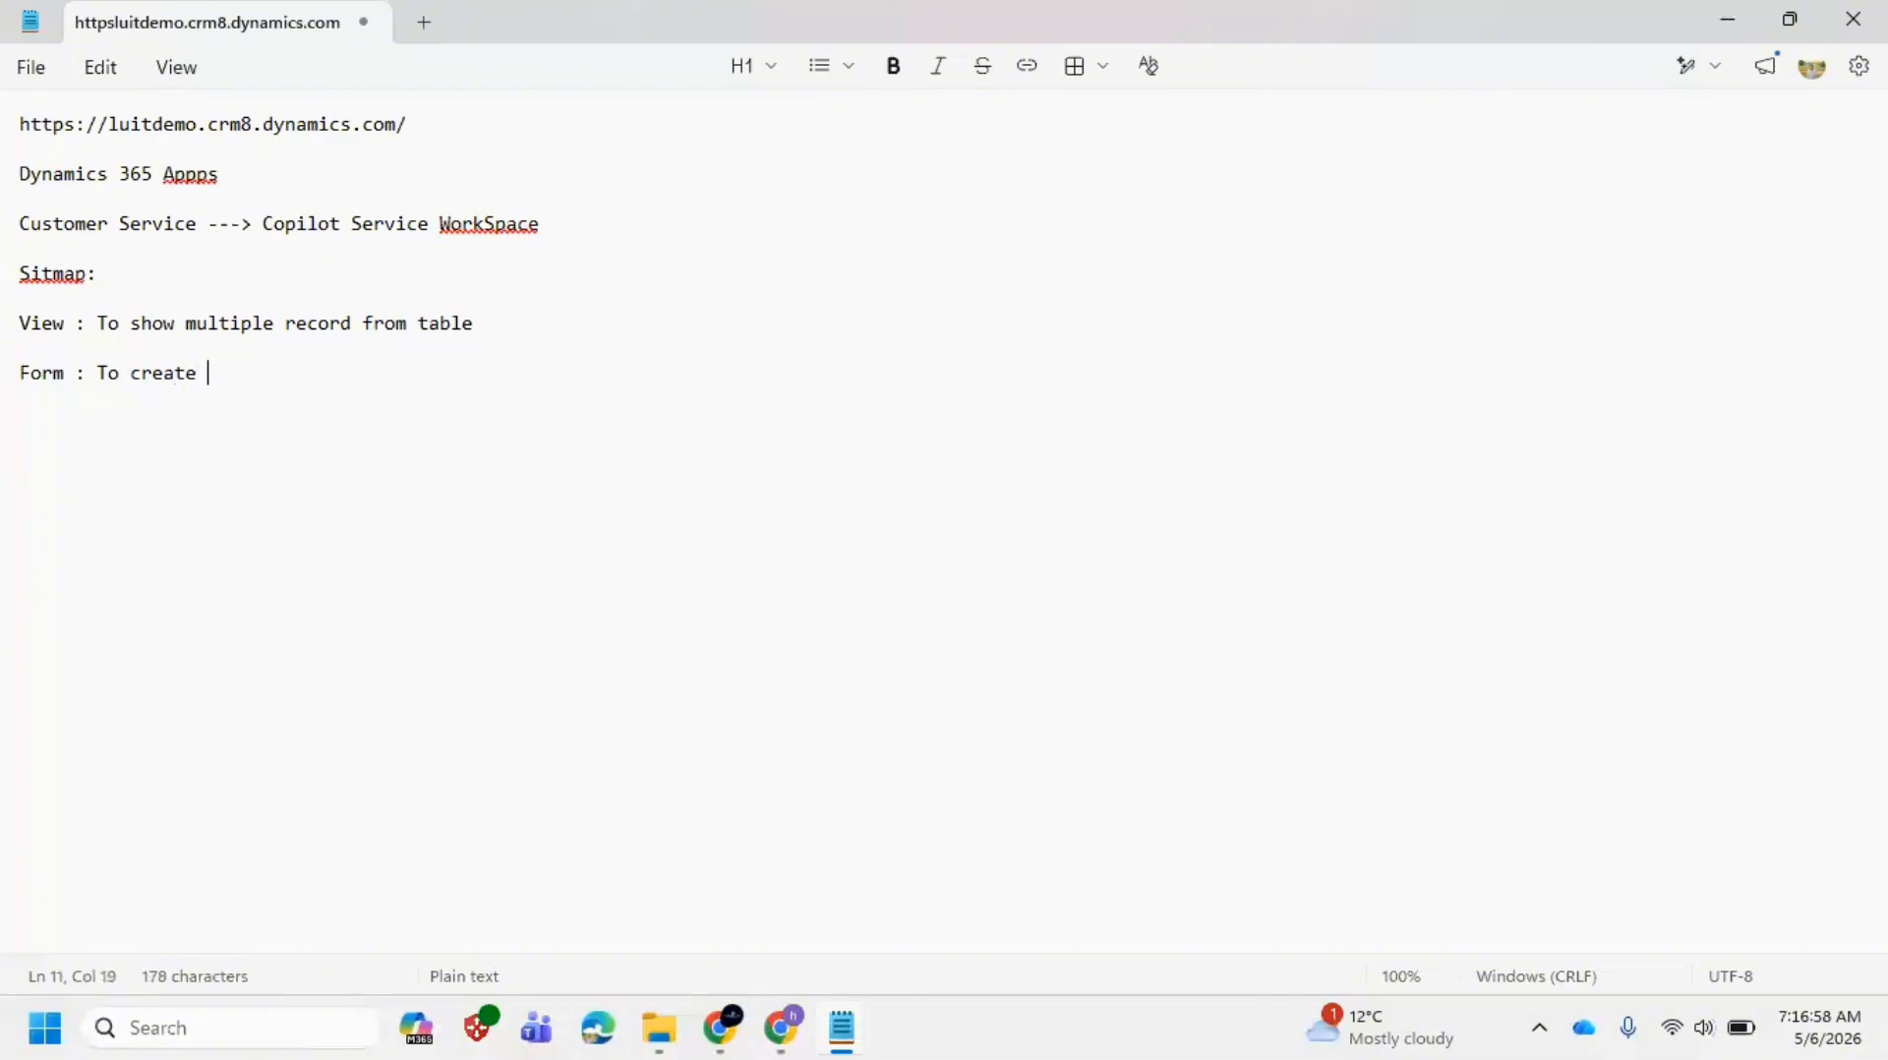
{"action": "type", "text": "how "}
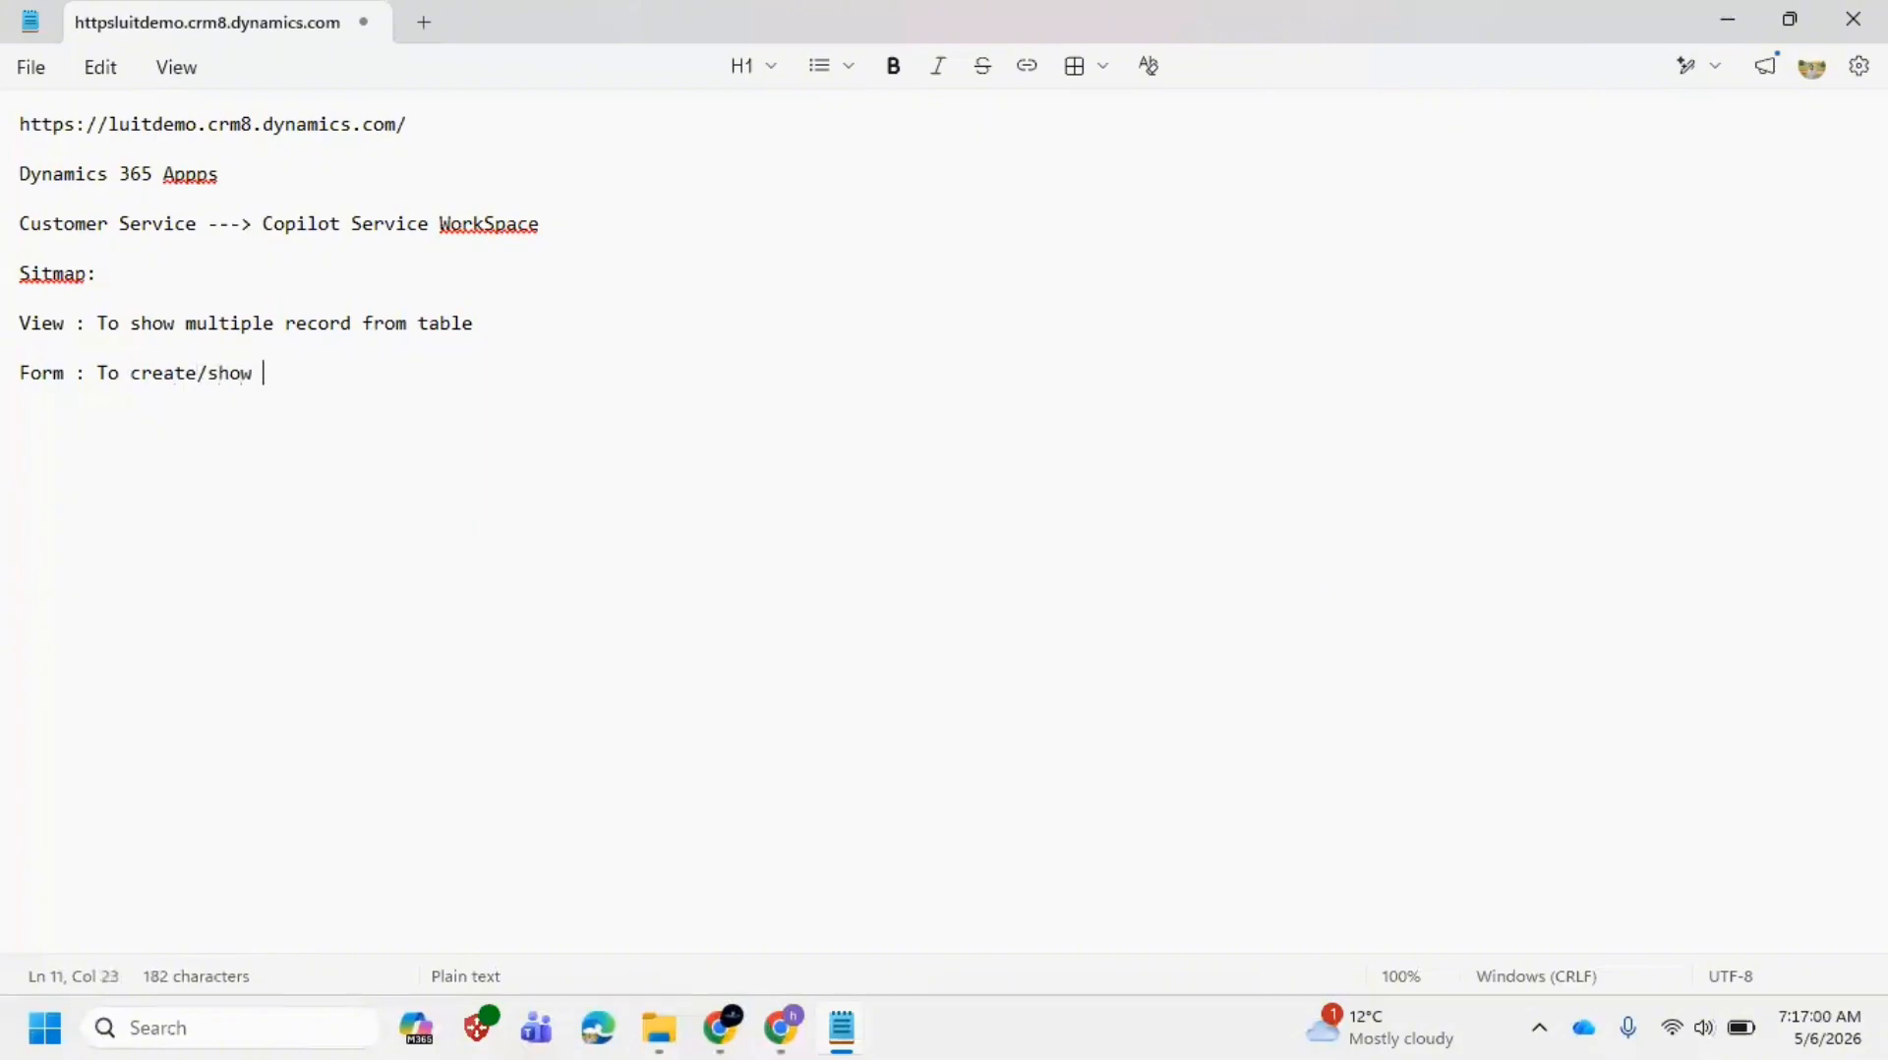
{"action": "type", "text": "a single record from"}
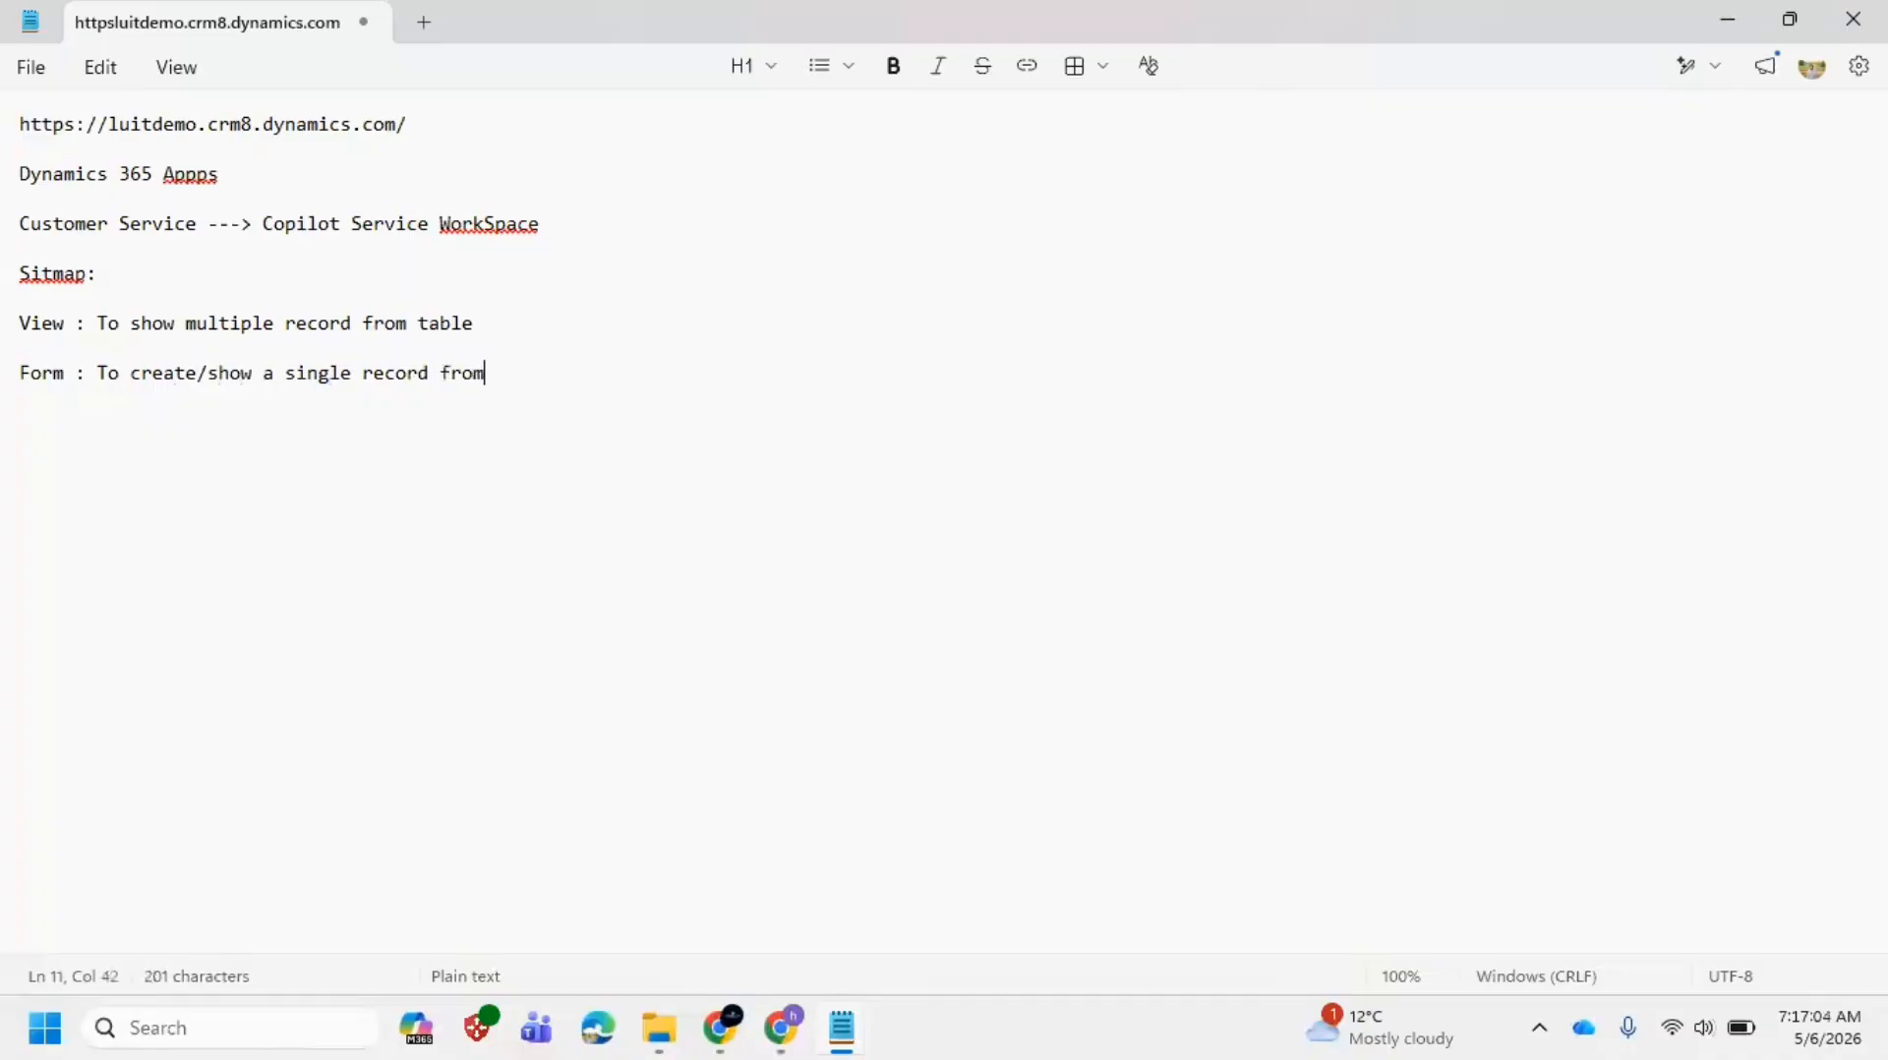
{"action": "type", "text": " table"}
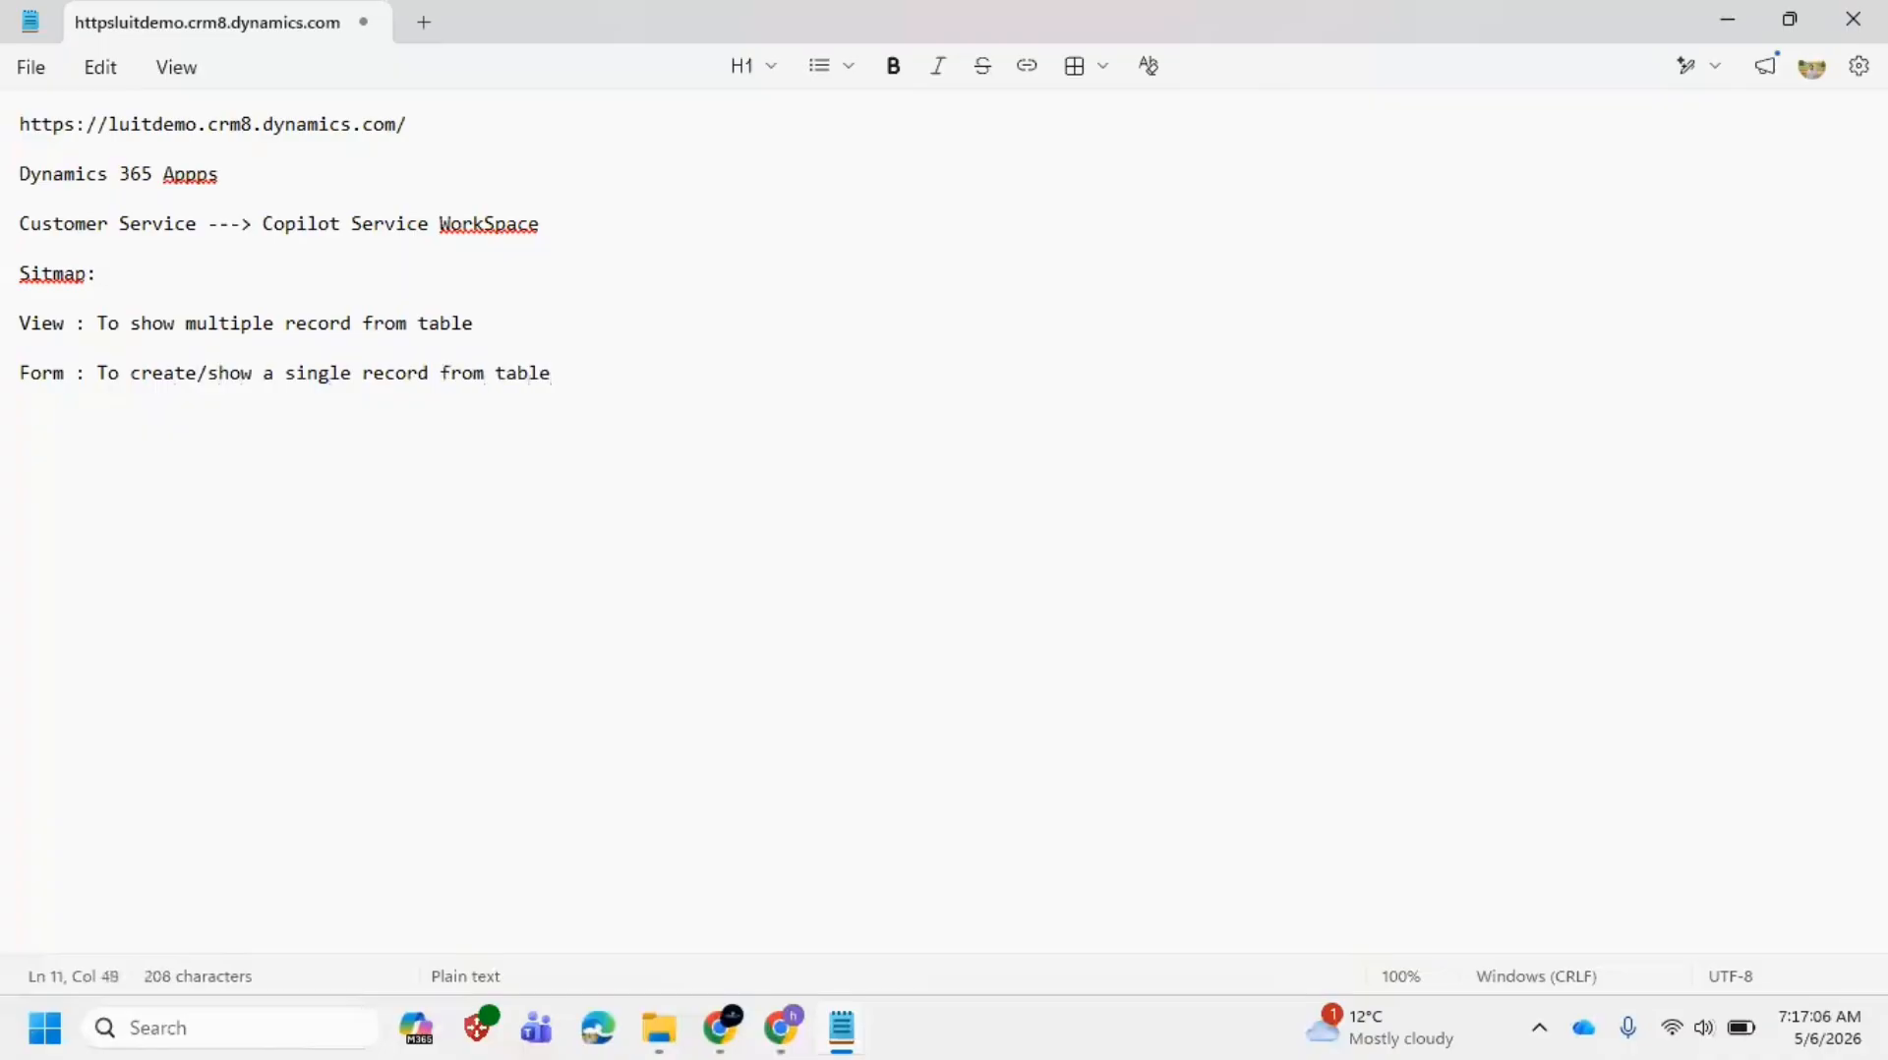
{"action": "key", "text": "alt+Tab"}
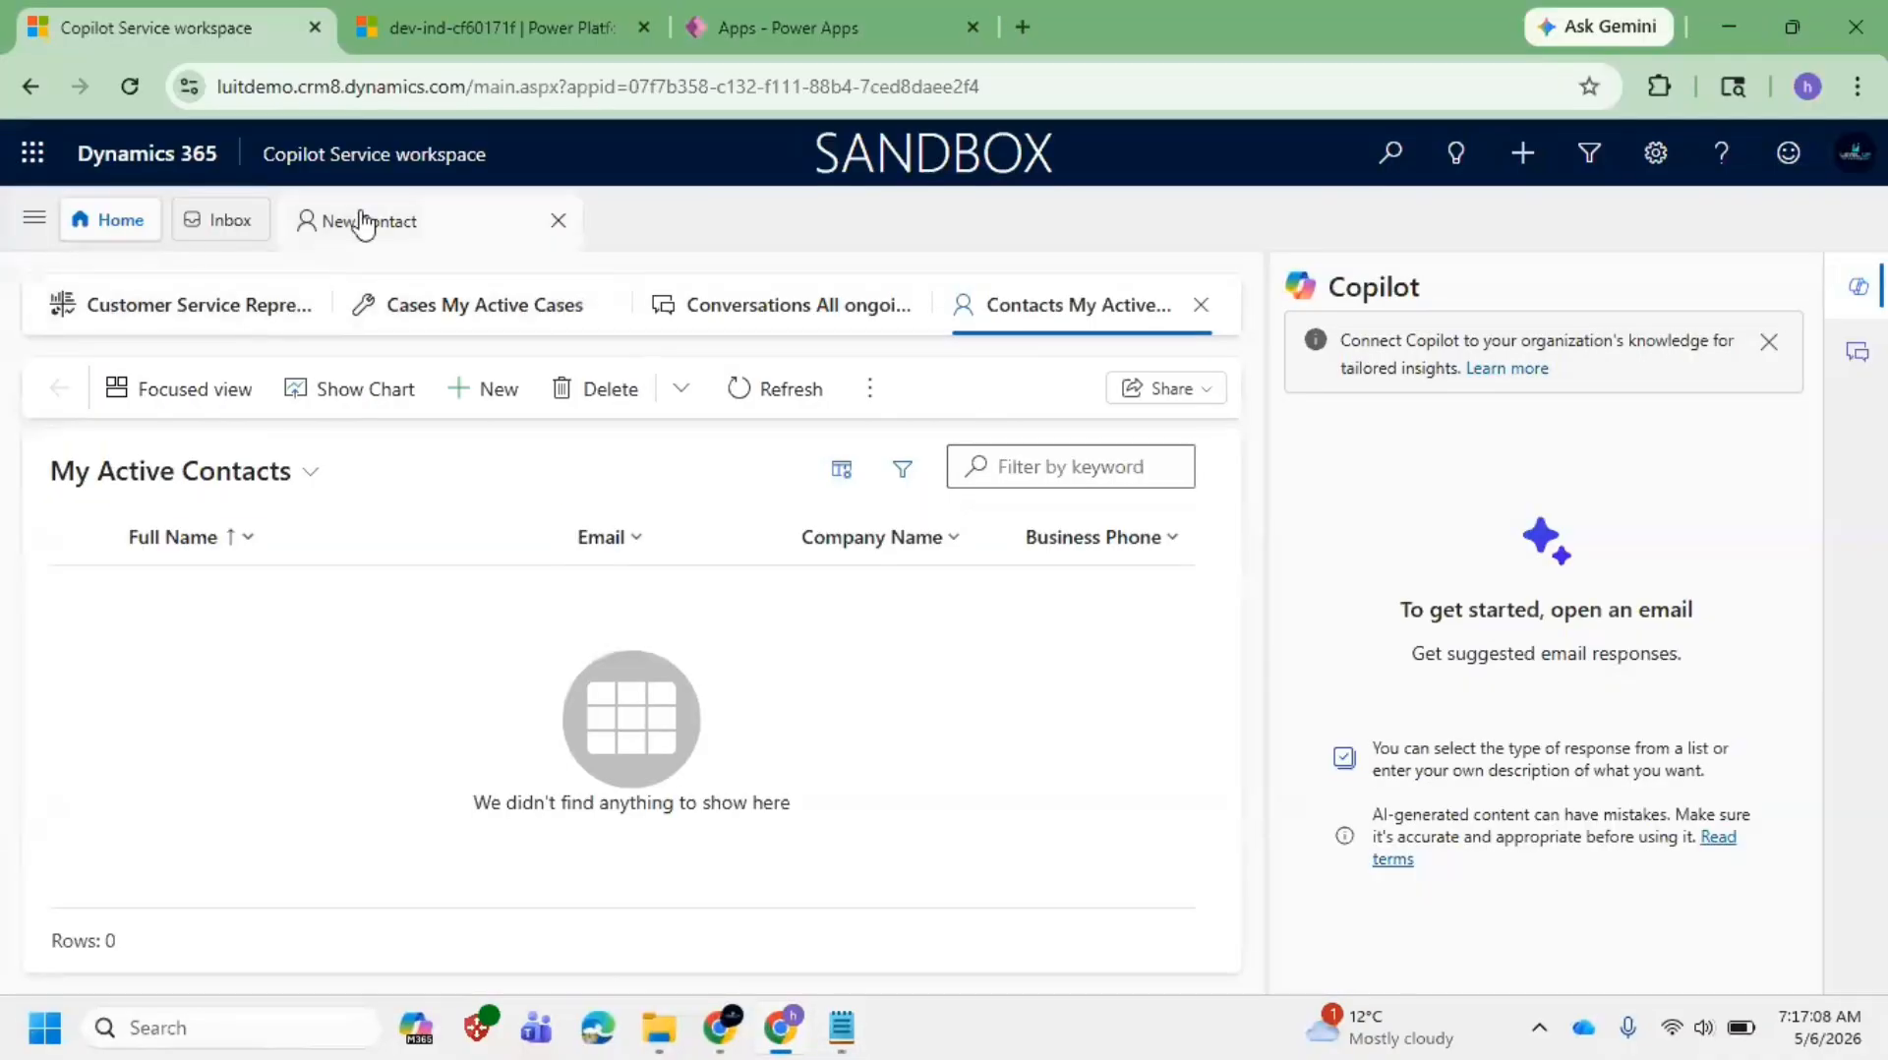
Step: Reopen the New Contact form and enter the contact's first and last name
{"action": "left_click", "coordinate": [398, 231]}
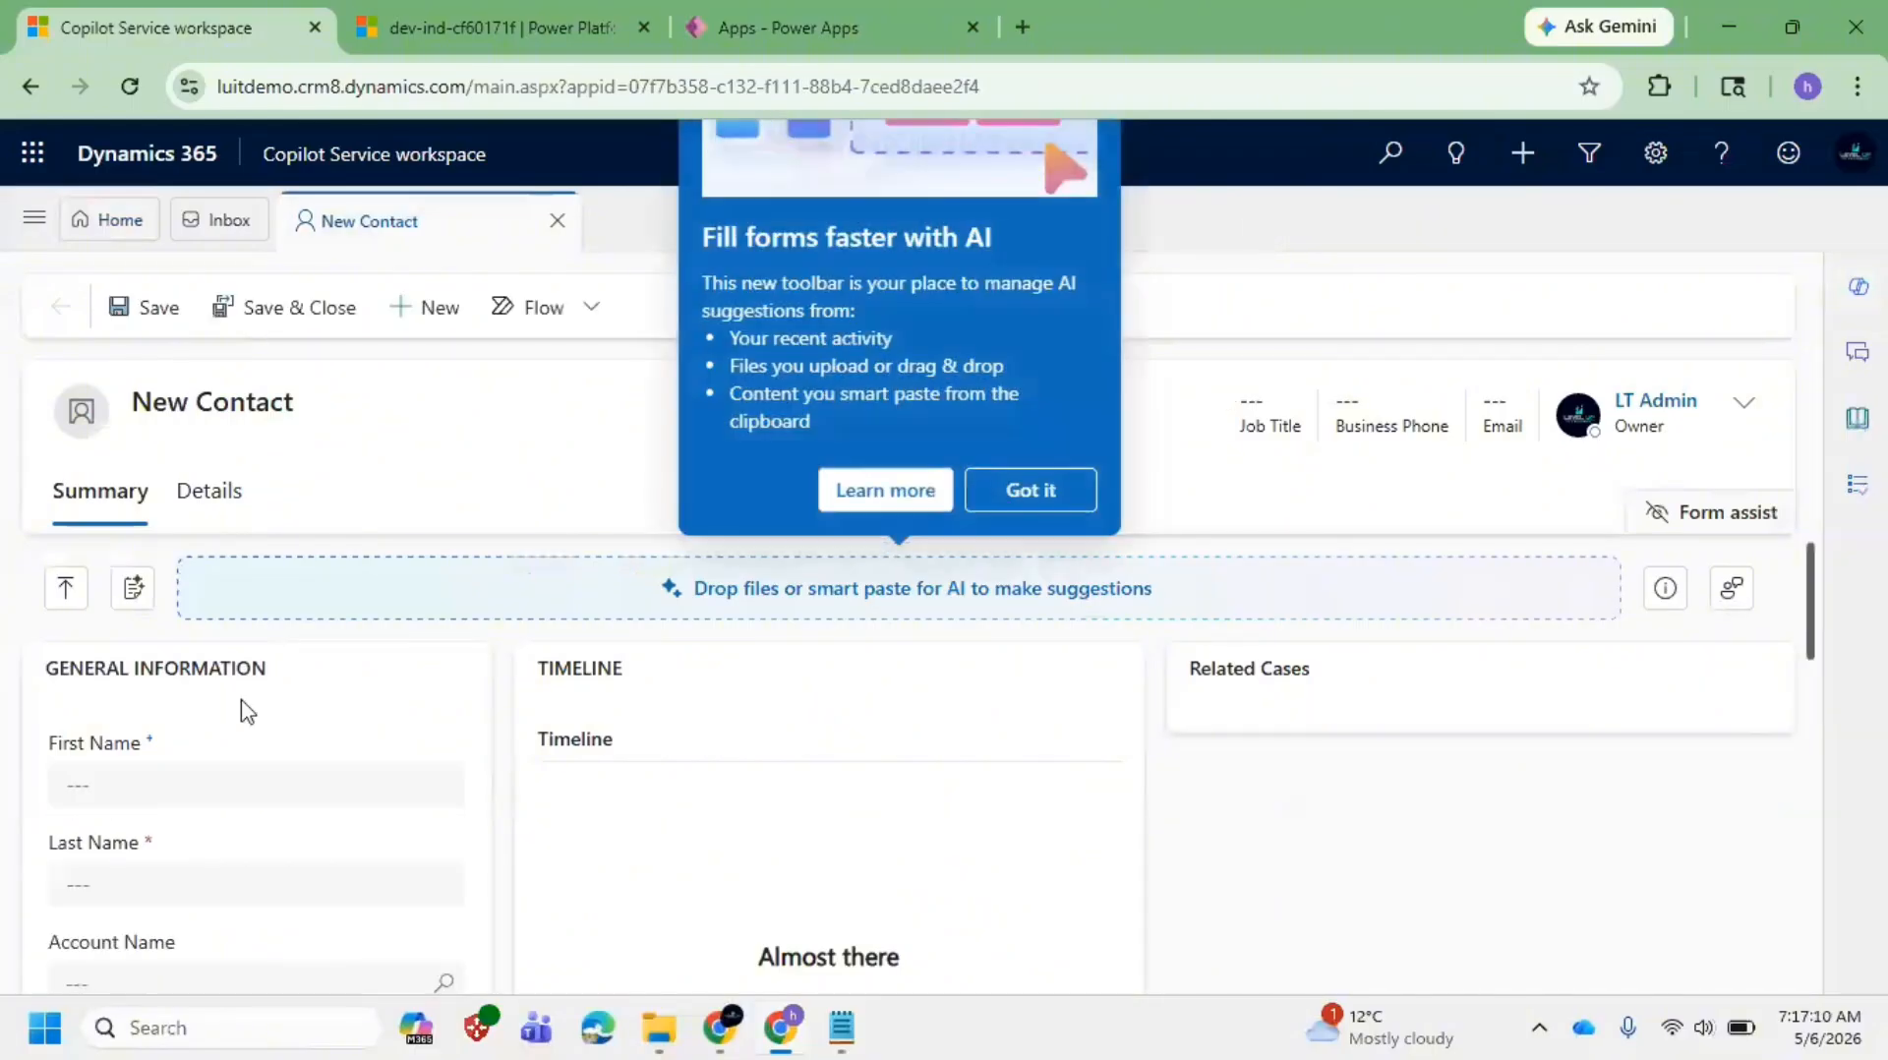
{"action": "left_click", "coordinate": [1035, 496]}
{"action": "left_click", "coordinate": [196, 780]}
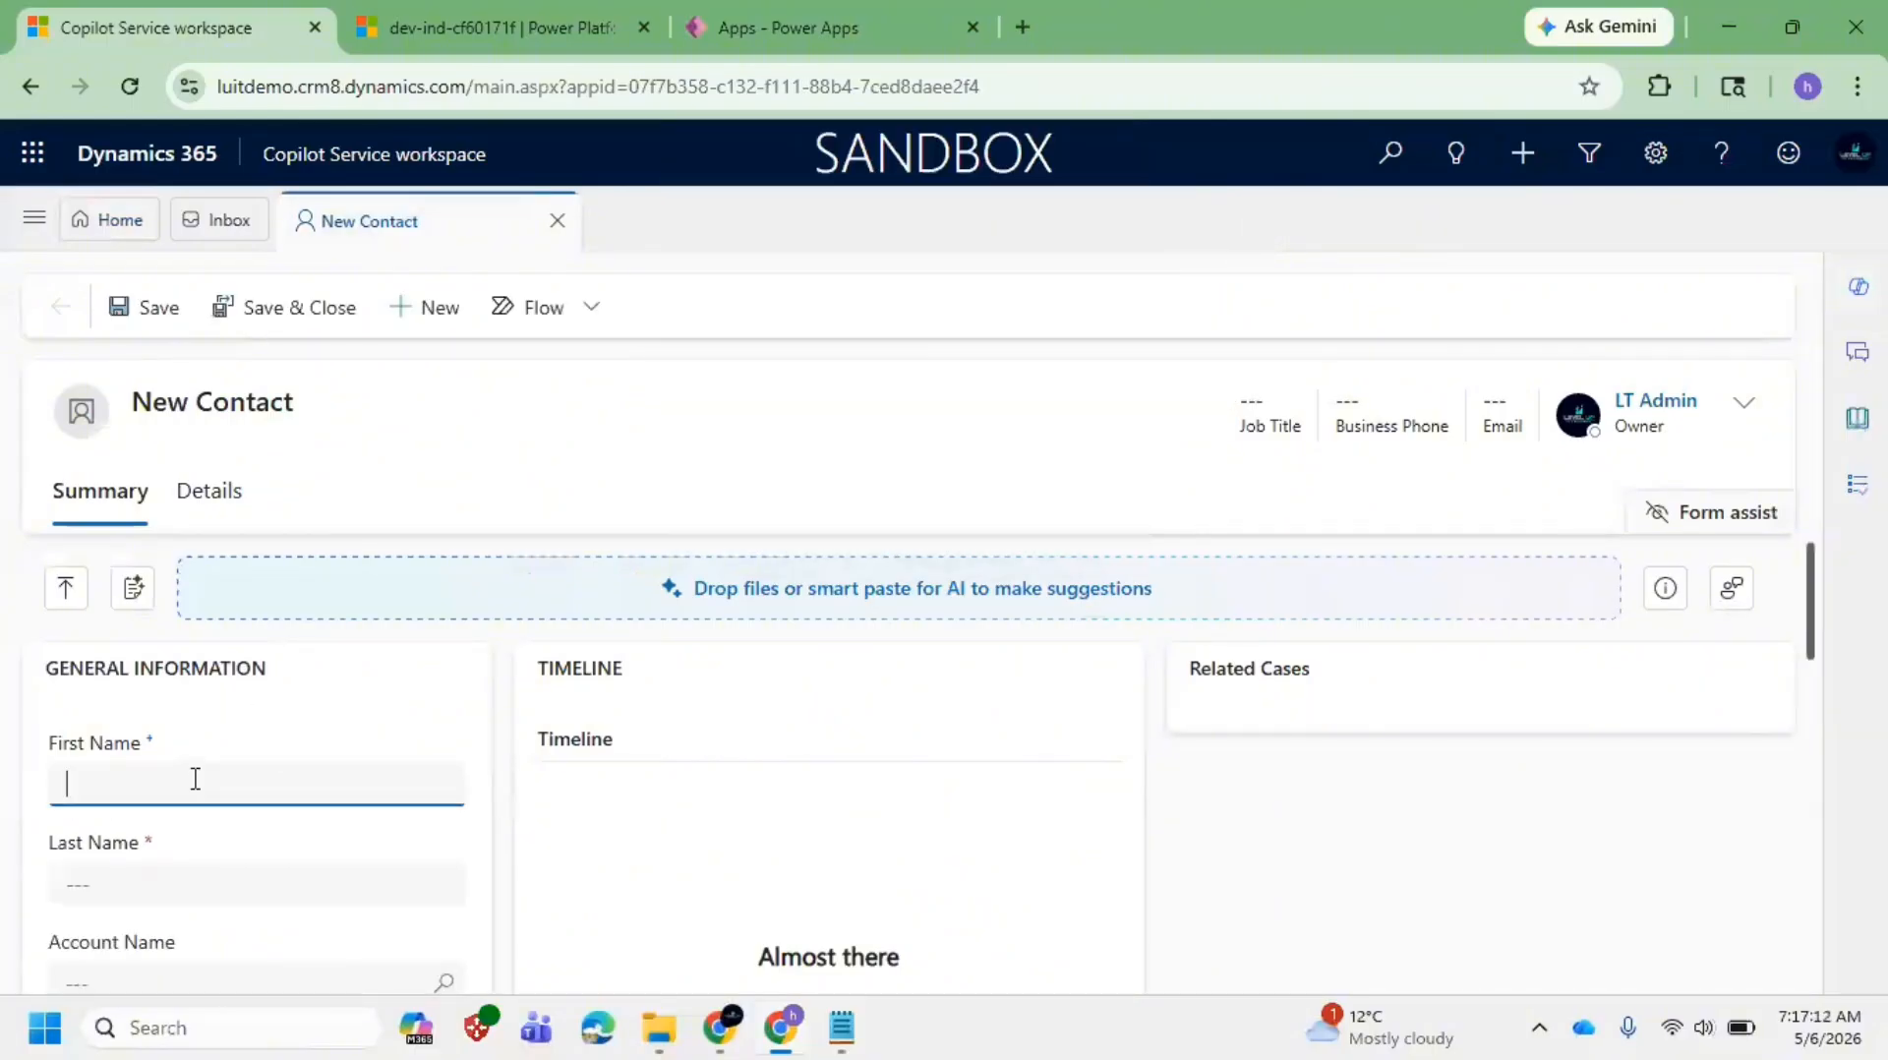
{"action": "scroll", "coordinate": [286, 691], "scroll_direction": "down", "scroll_amount": 2}
{"action": "scroll", "coordinate": [410, 700], "scroll_direction": "up", "scroll_amount": 1}
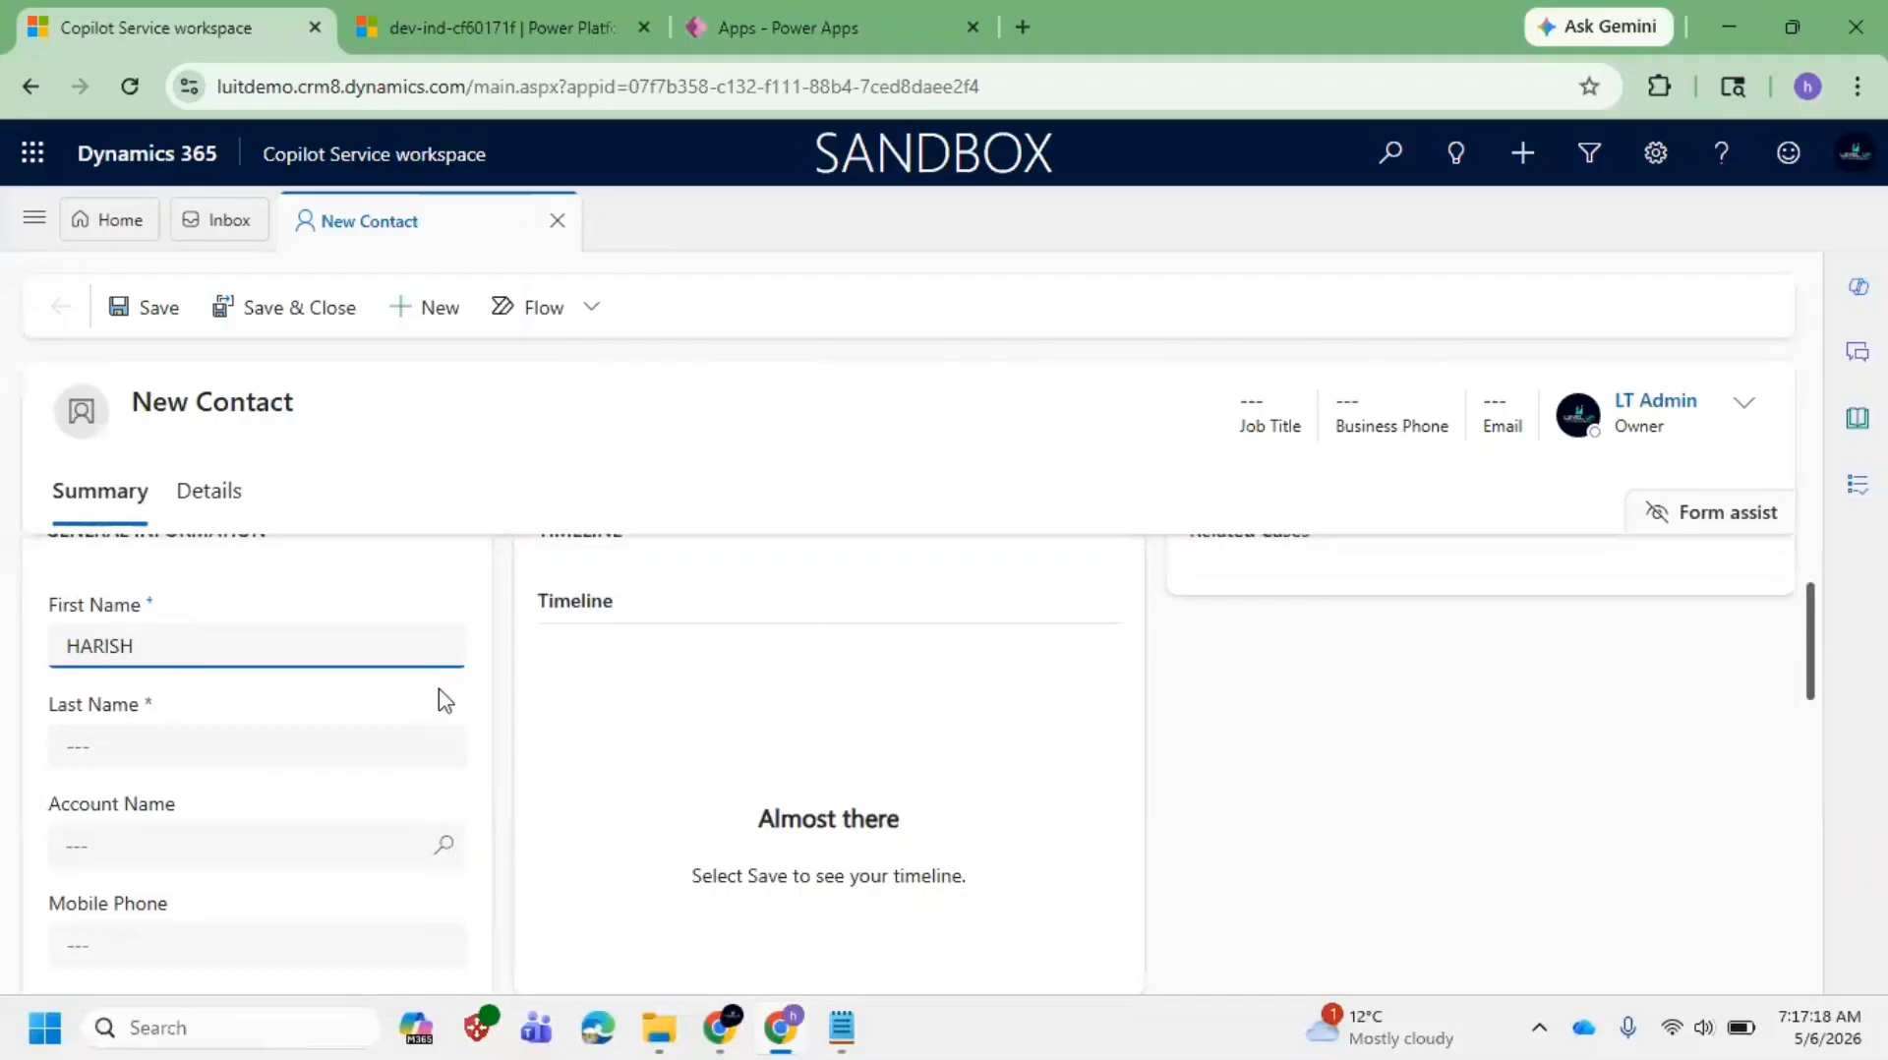
{"action": "left_click", "coordinate": [208, 744]}
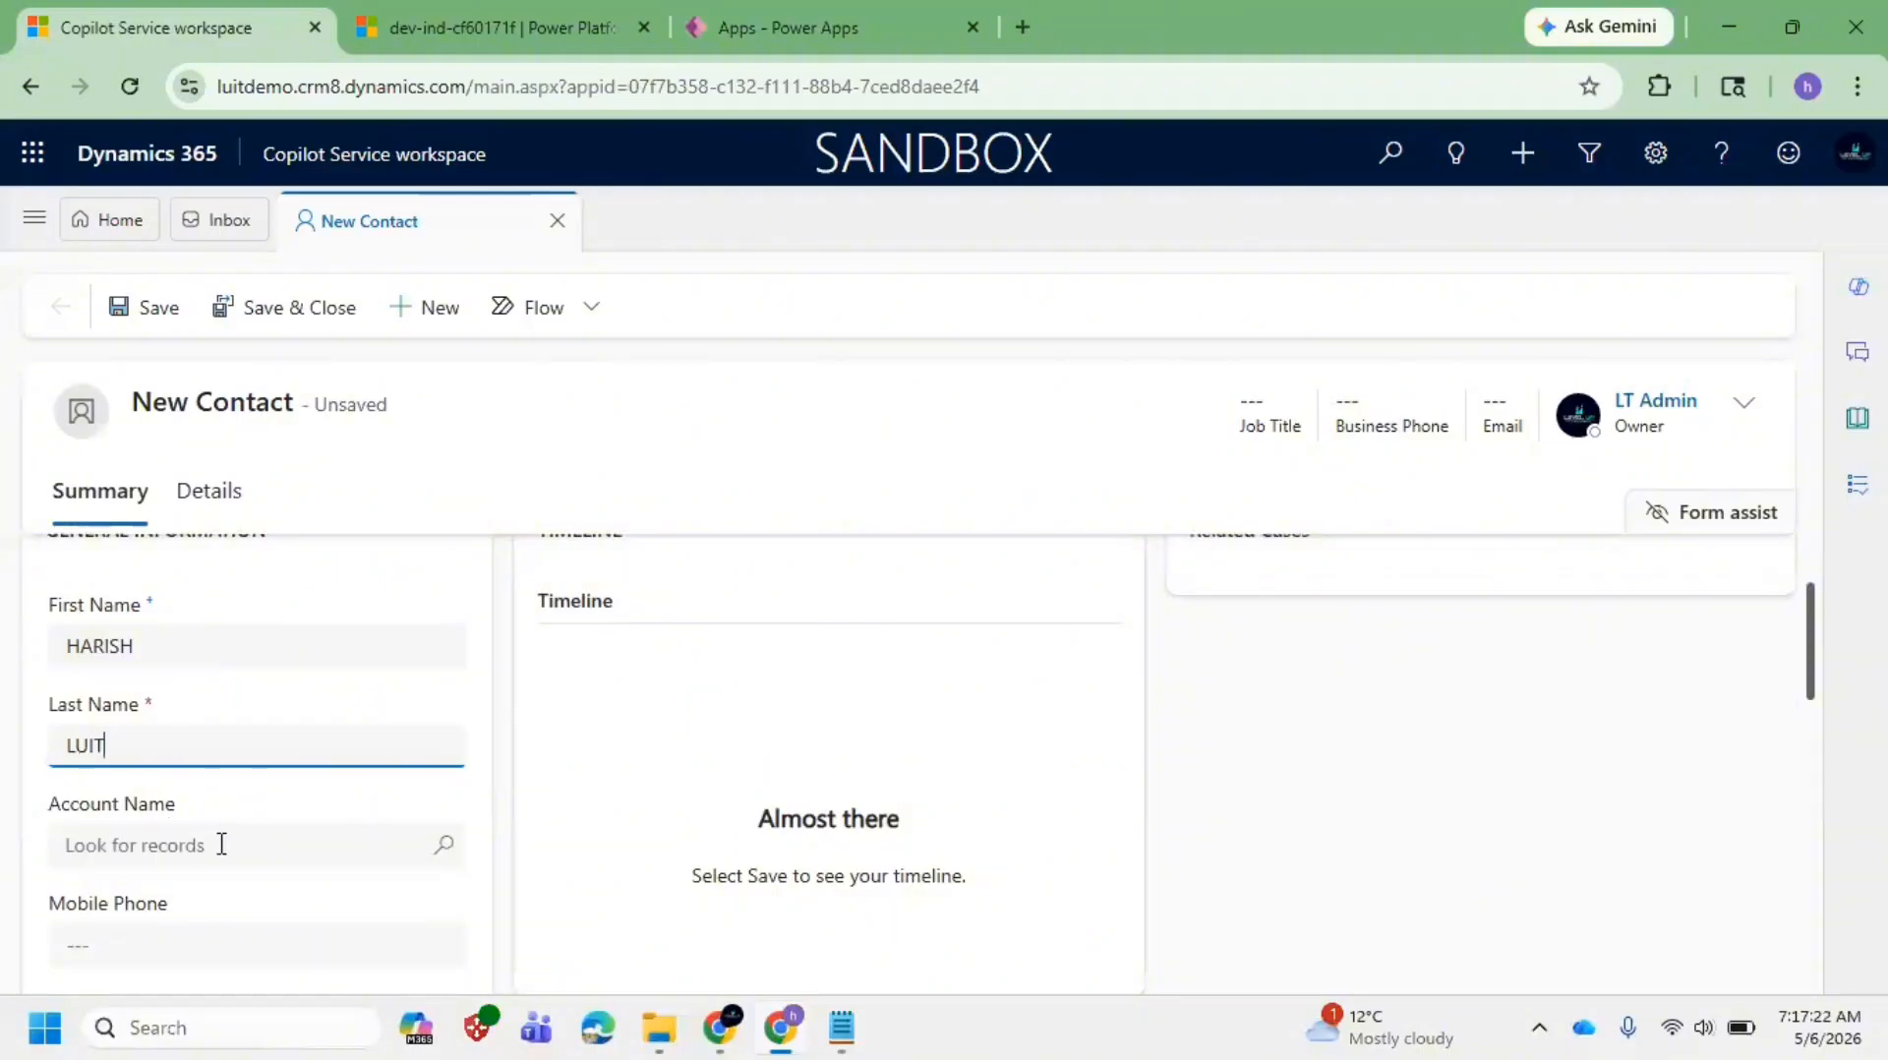
{"action": "scroll", "coordinate": [206, 846], "scroll_direction": "down", "scroll_amount": 1}
Step: Enter the contact's mobile phone number, review the remaining fields, and save the record
{"action": "left_click", "coordinate": [180, 805]}
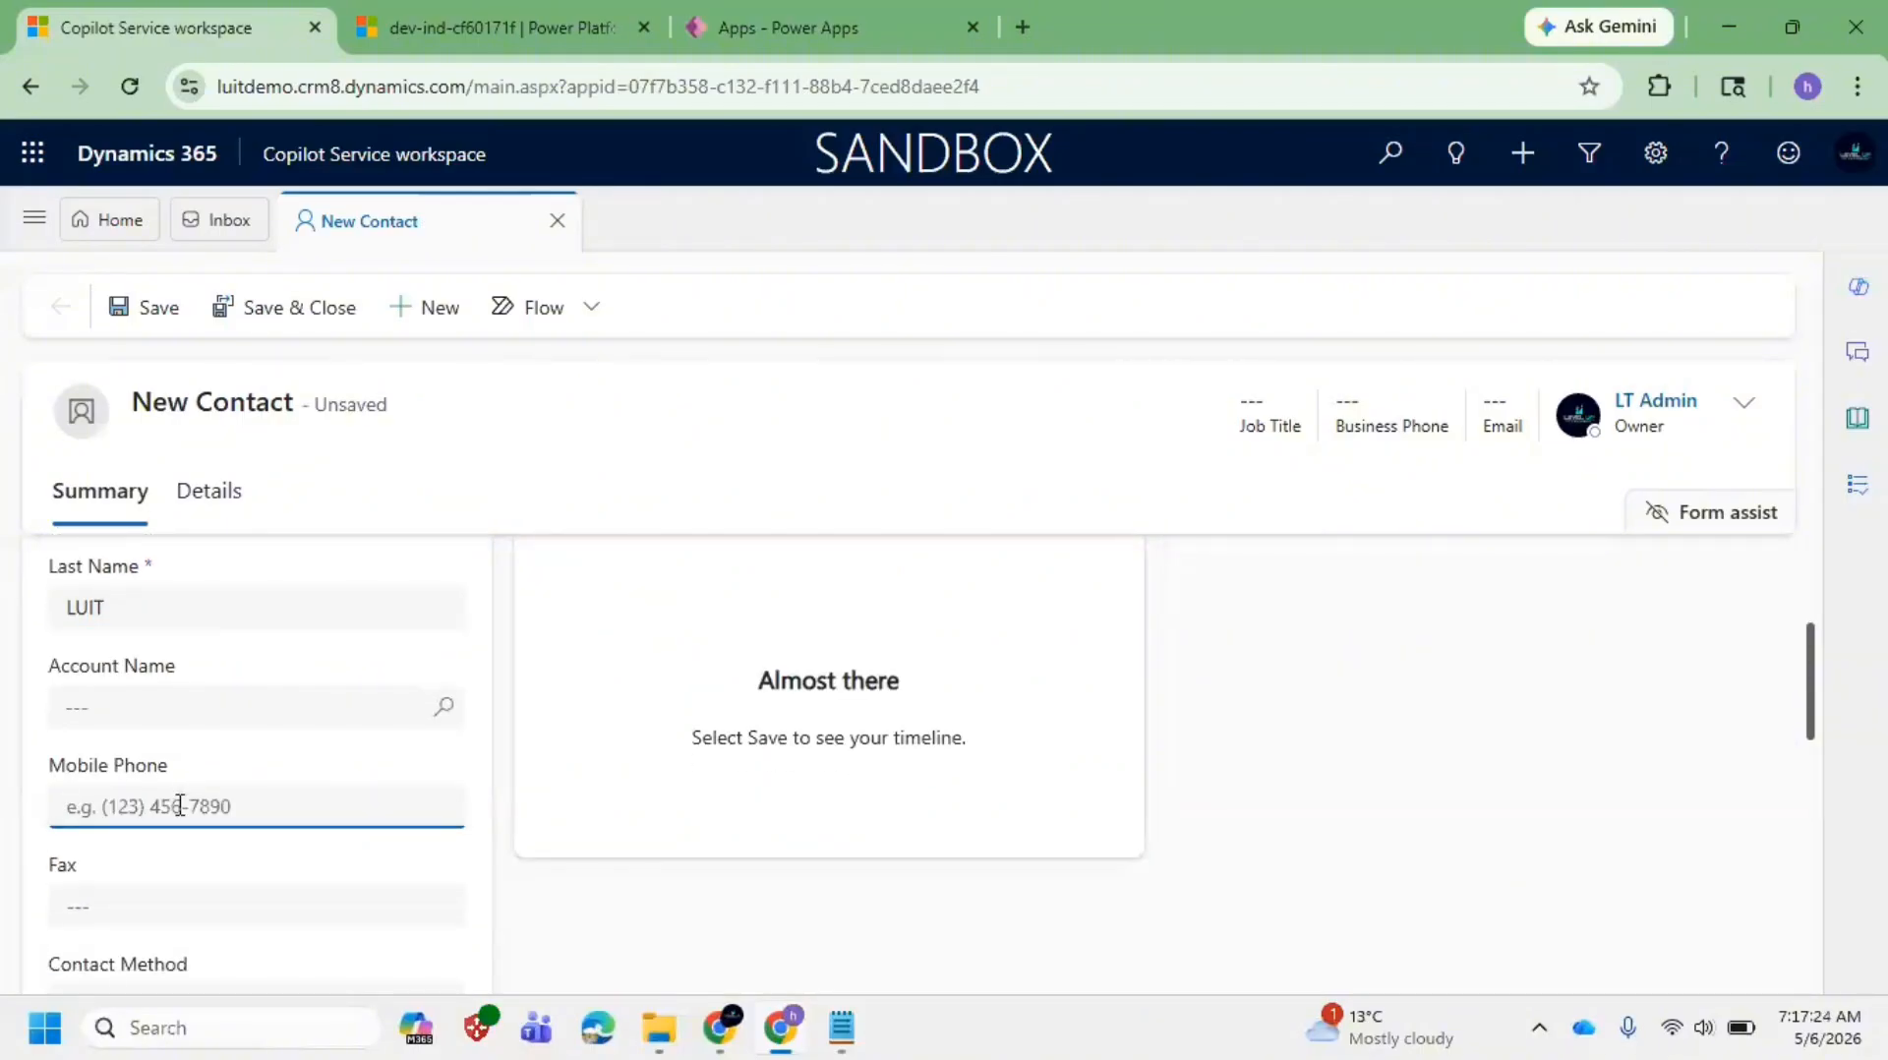
{"action": "type", "text": "9876543210"}
{"action": "scroll", "coordinate": [241, 801], "scroll_direction": "down", "scroll_amount": 2}
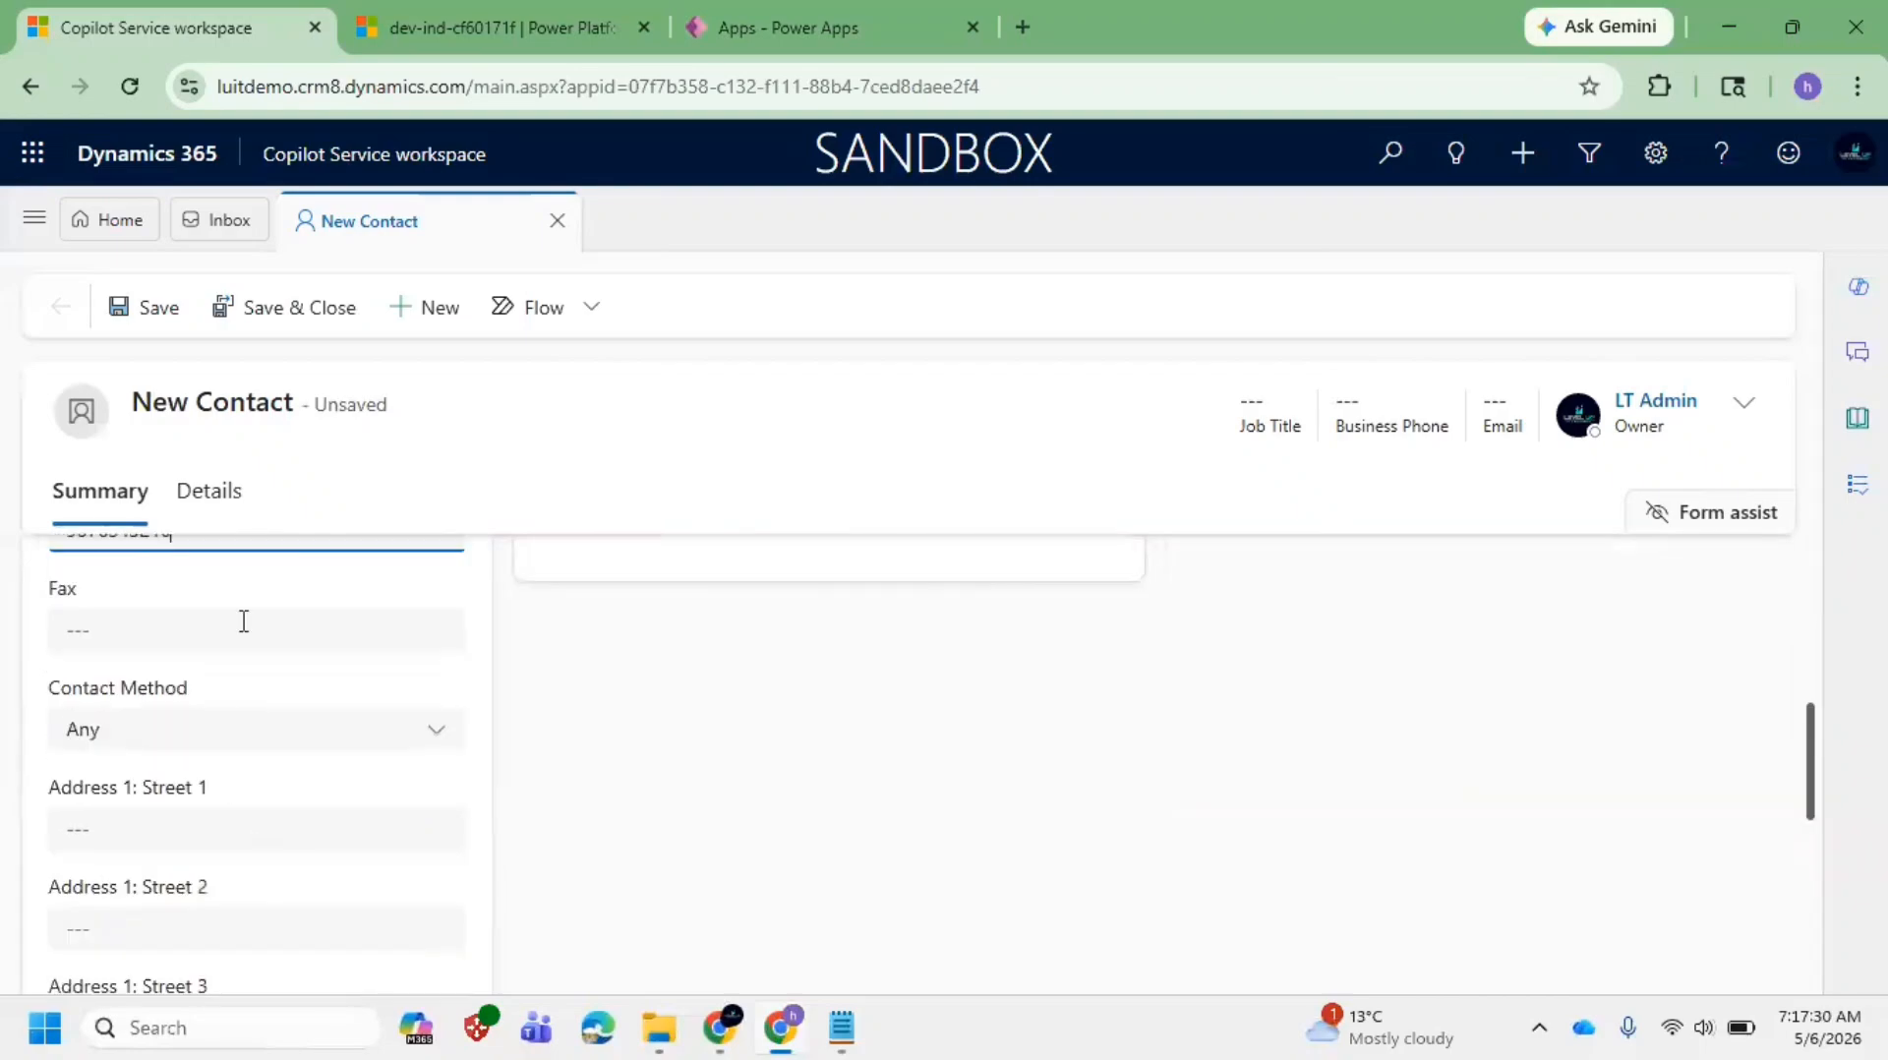
{"action": "left_click", "coordinate": [266, 738]}
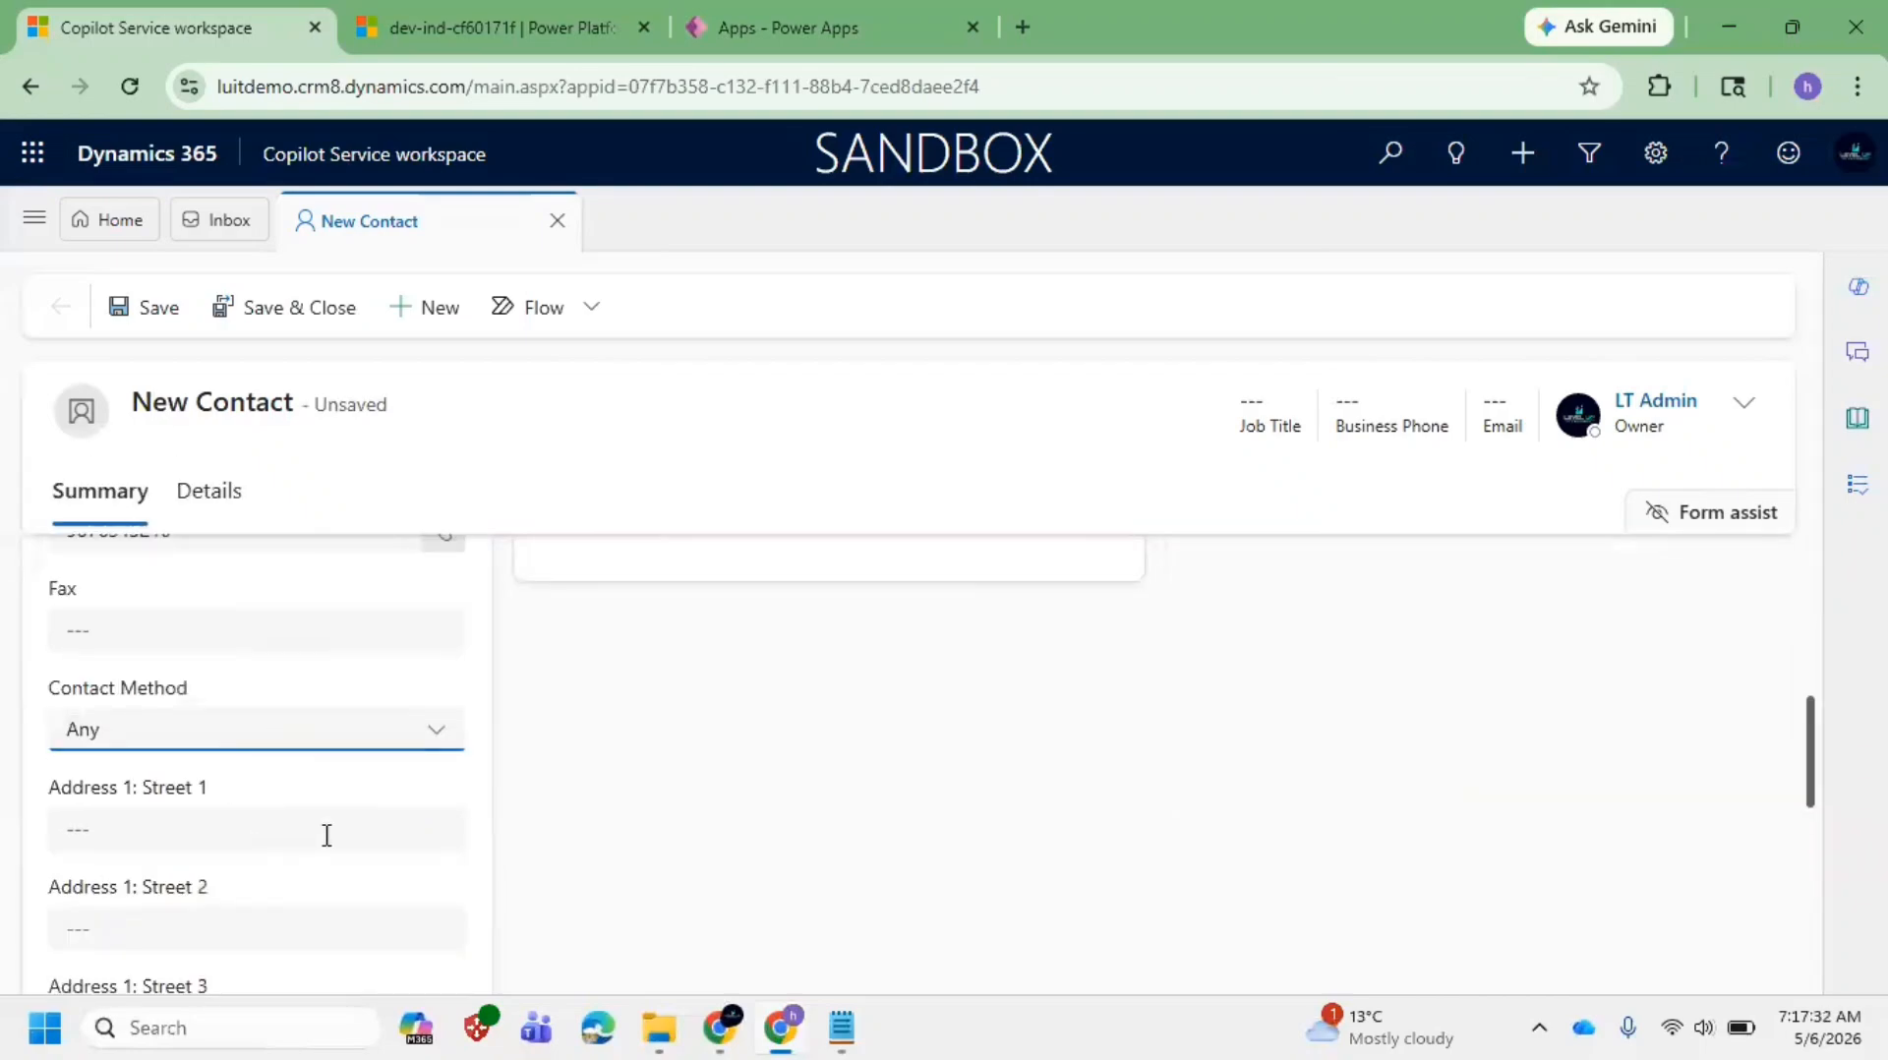
{"action": "scroll", "coordinate": [324, 838], "scroll_direction": "down", "scroll_amount": 1}
{"action": "scroll", "coordinate": [278, 747], "scroll_direction": "down", "scroll_amount": 4}
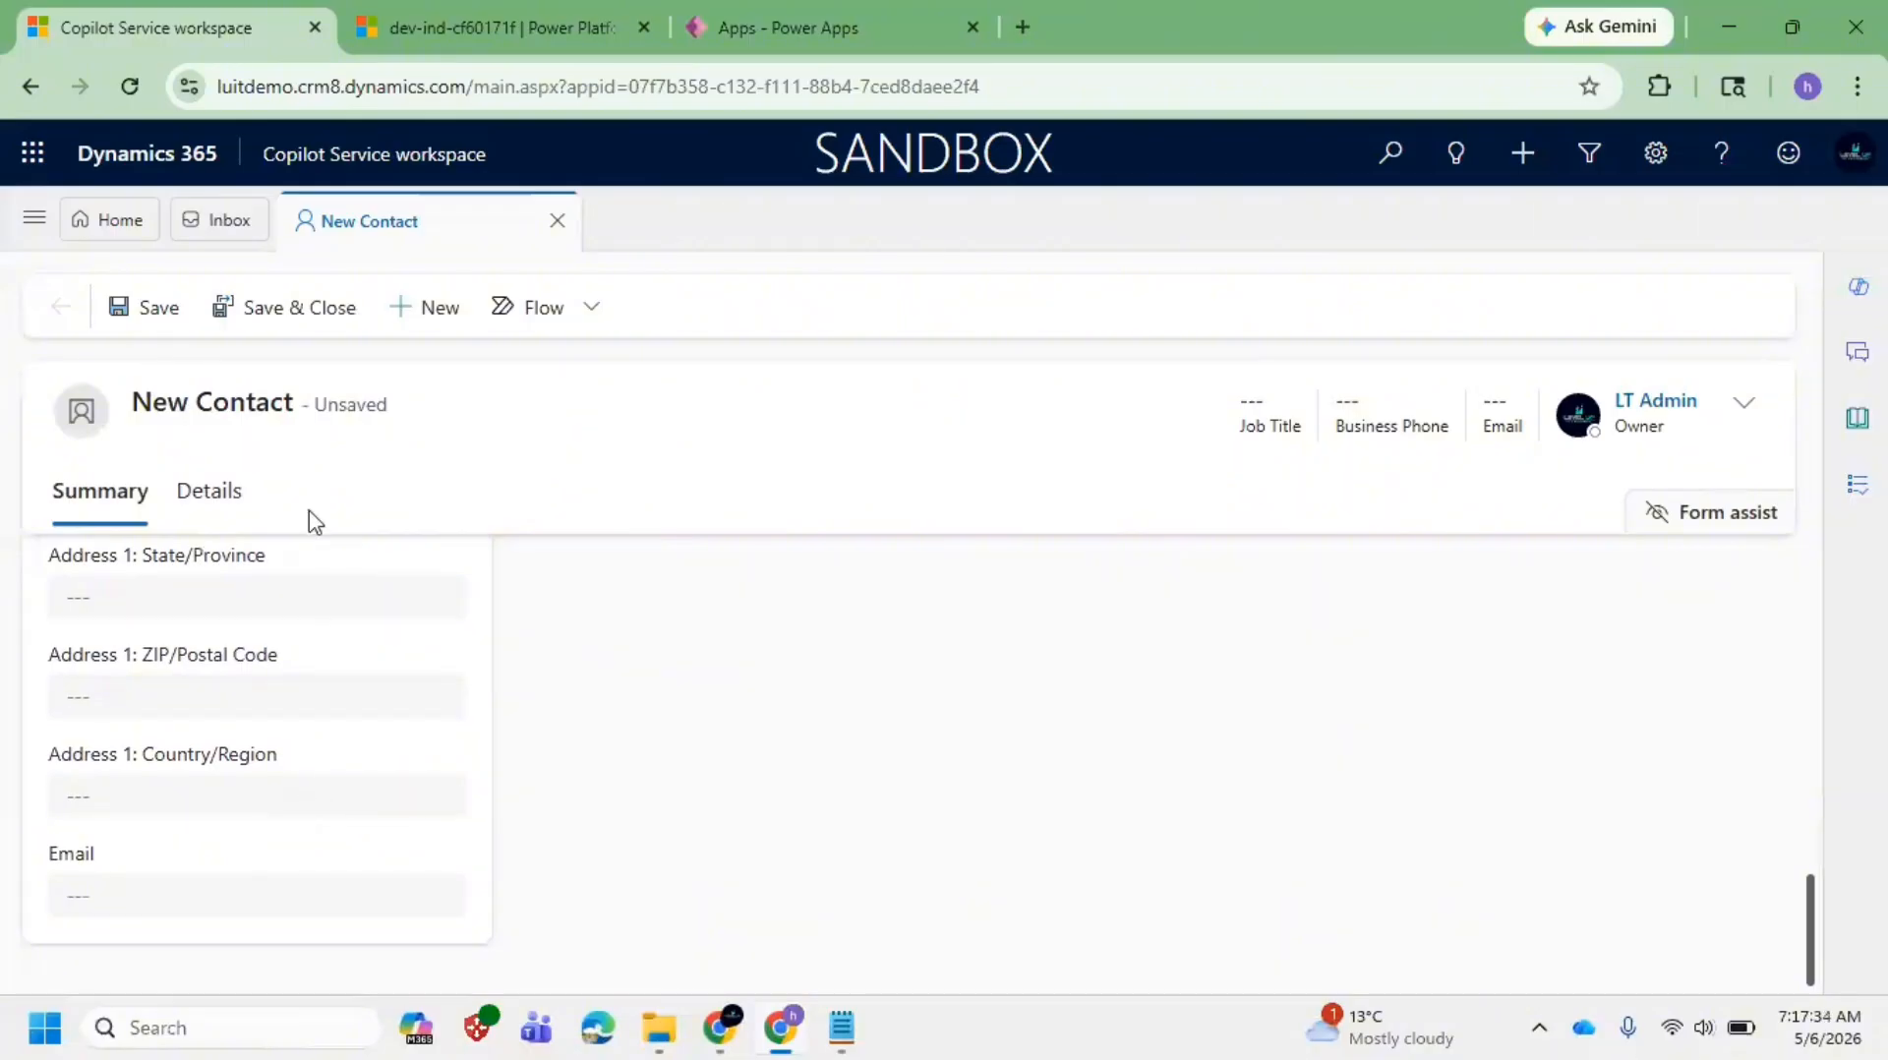
{"action": "scroll", "coordinate": [331, 561], "scroll_direction": "up", "scroll_amount": 6}
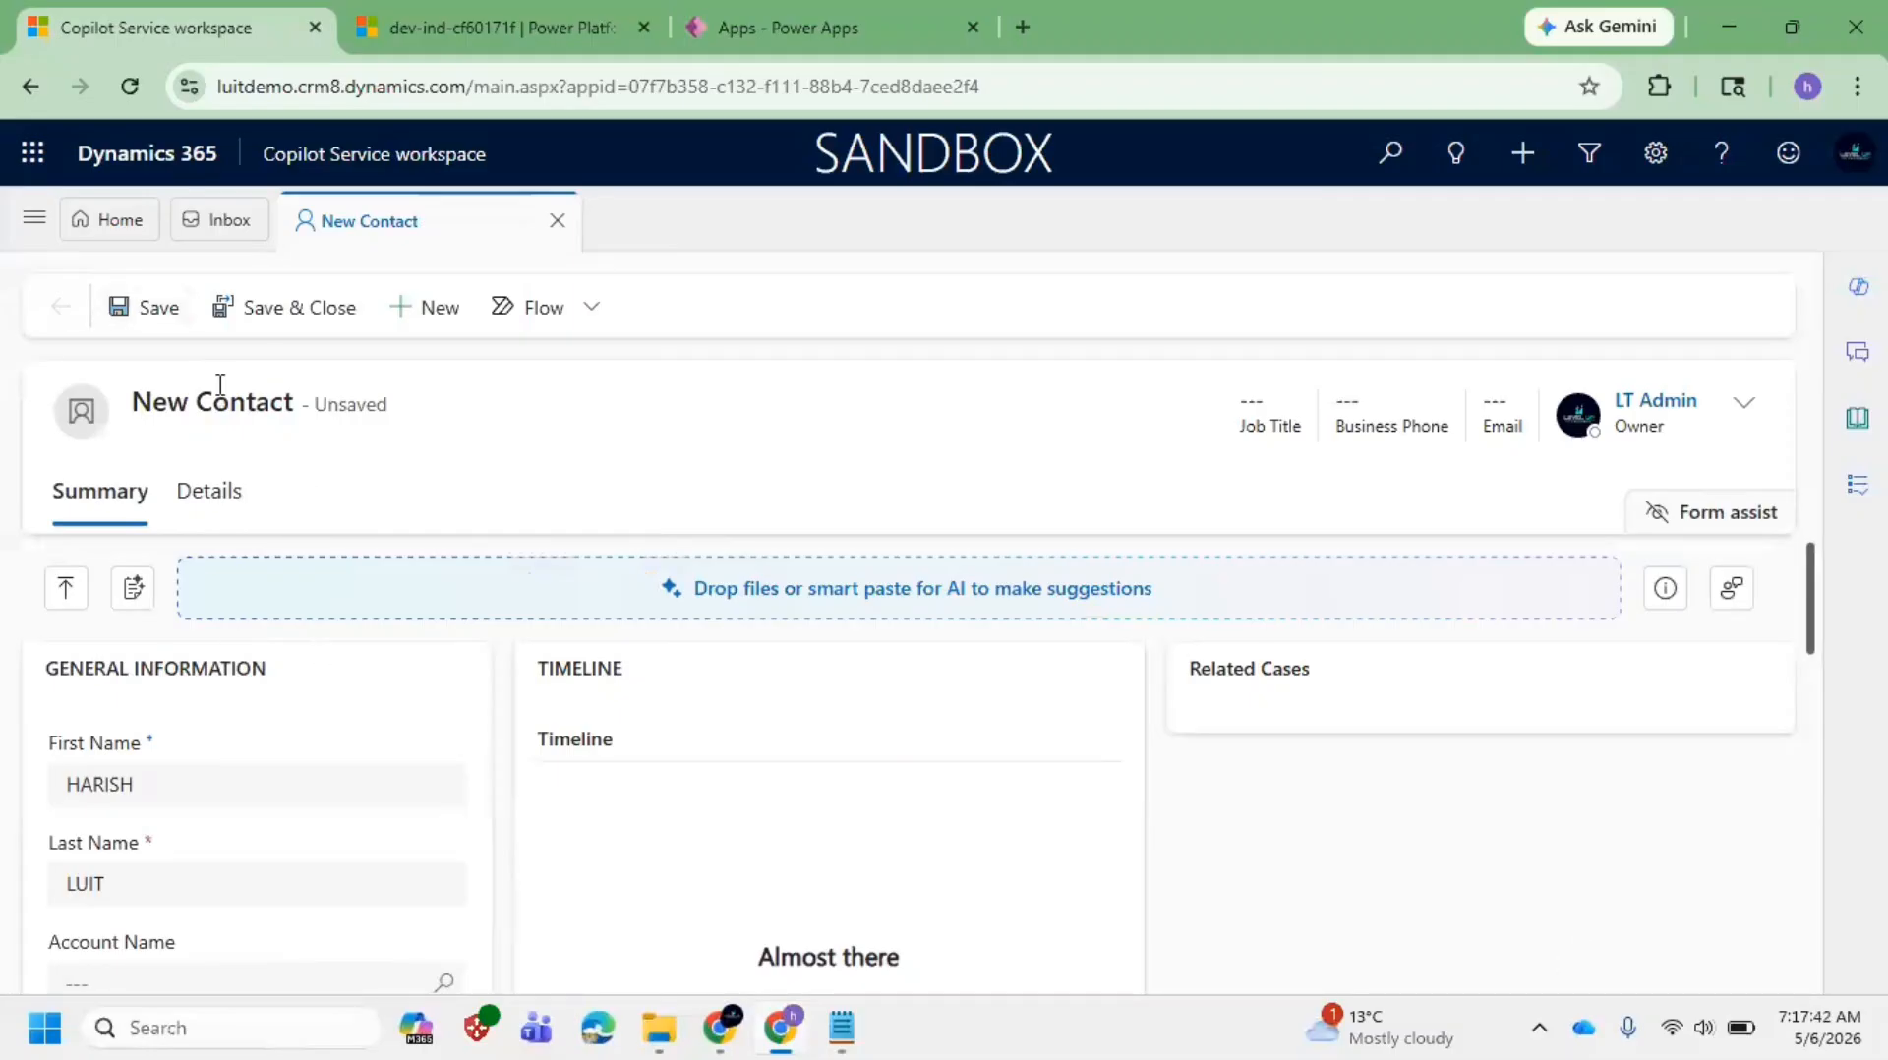
{"action": "left_click", "coordinate": [175, 315]}
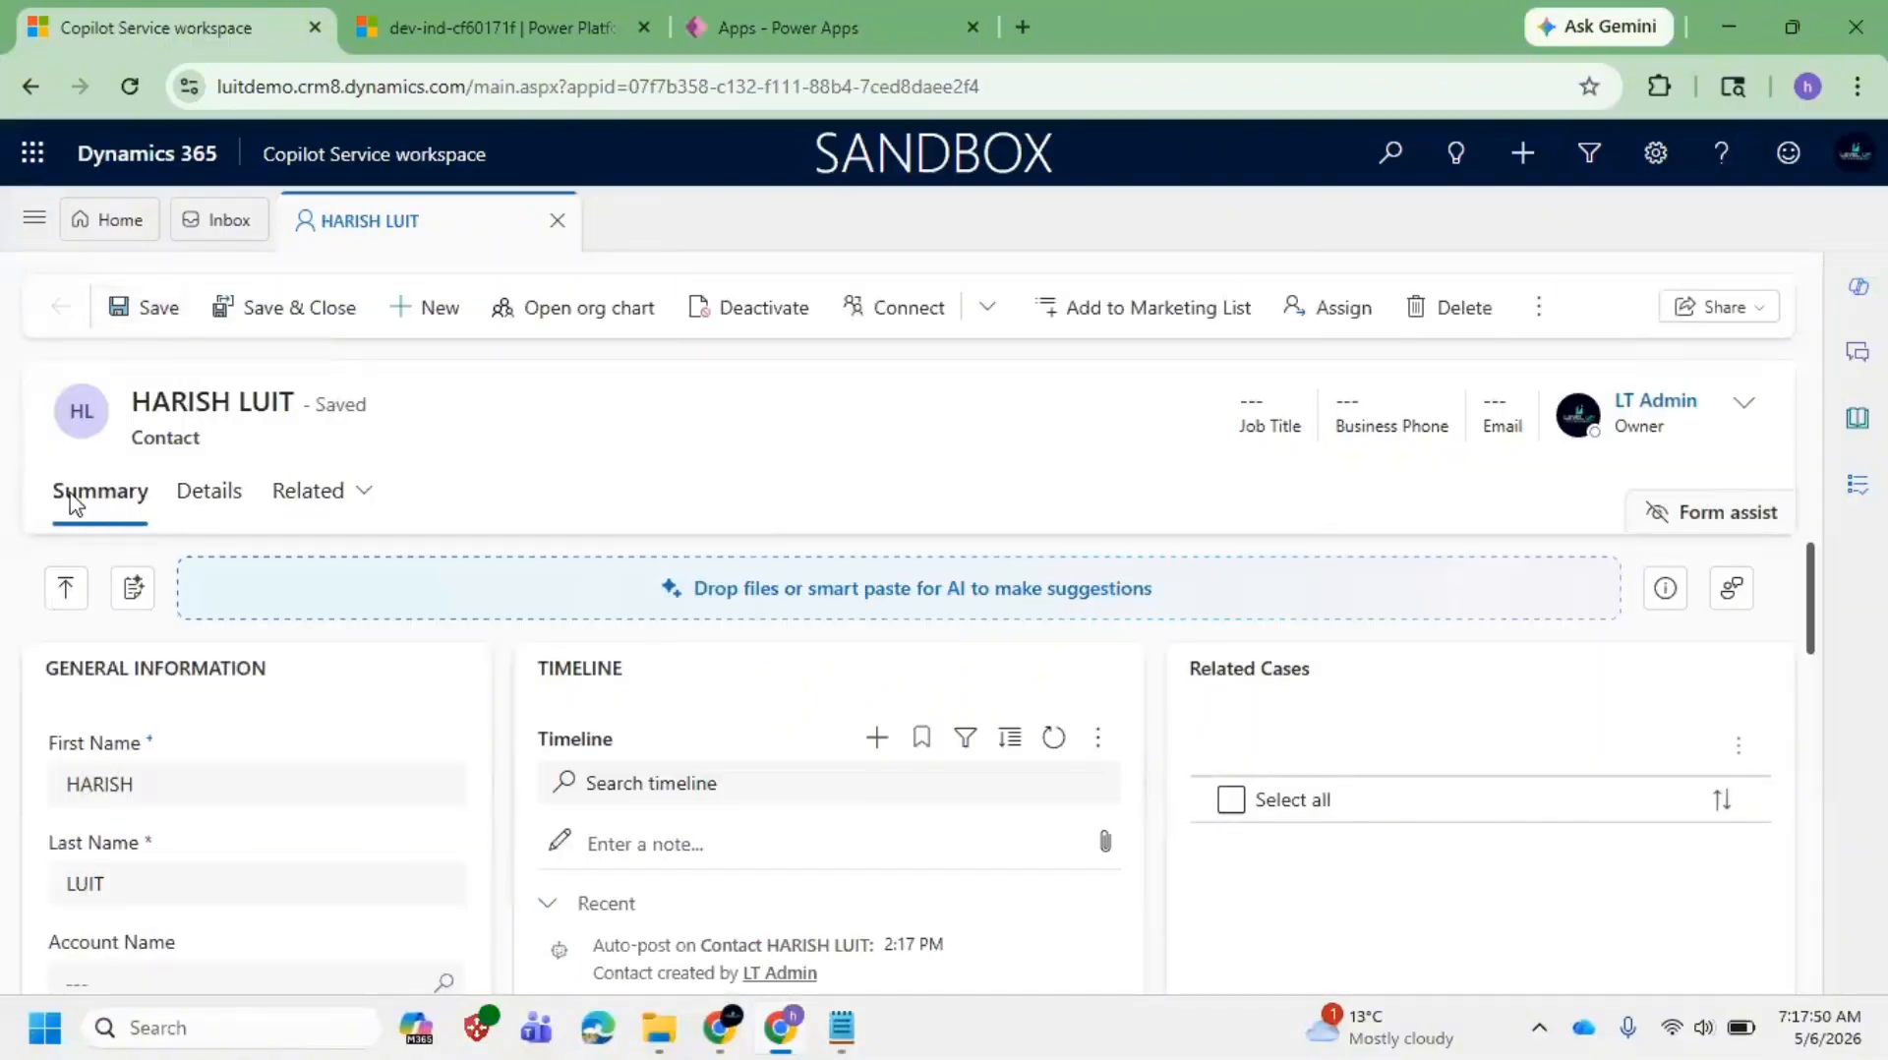
Step: Check the saved contact's Details tab, then go back to its Summary tab
{"action": "double_click", "coordinate": [117, 498]}
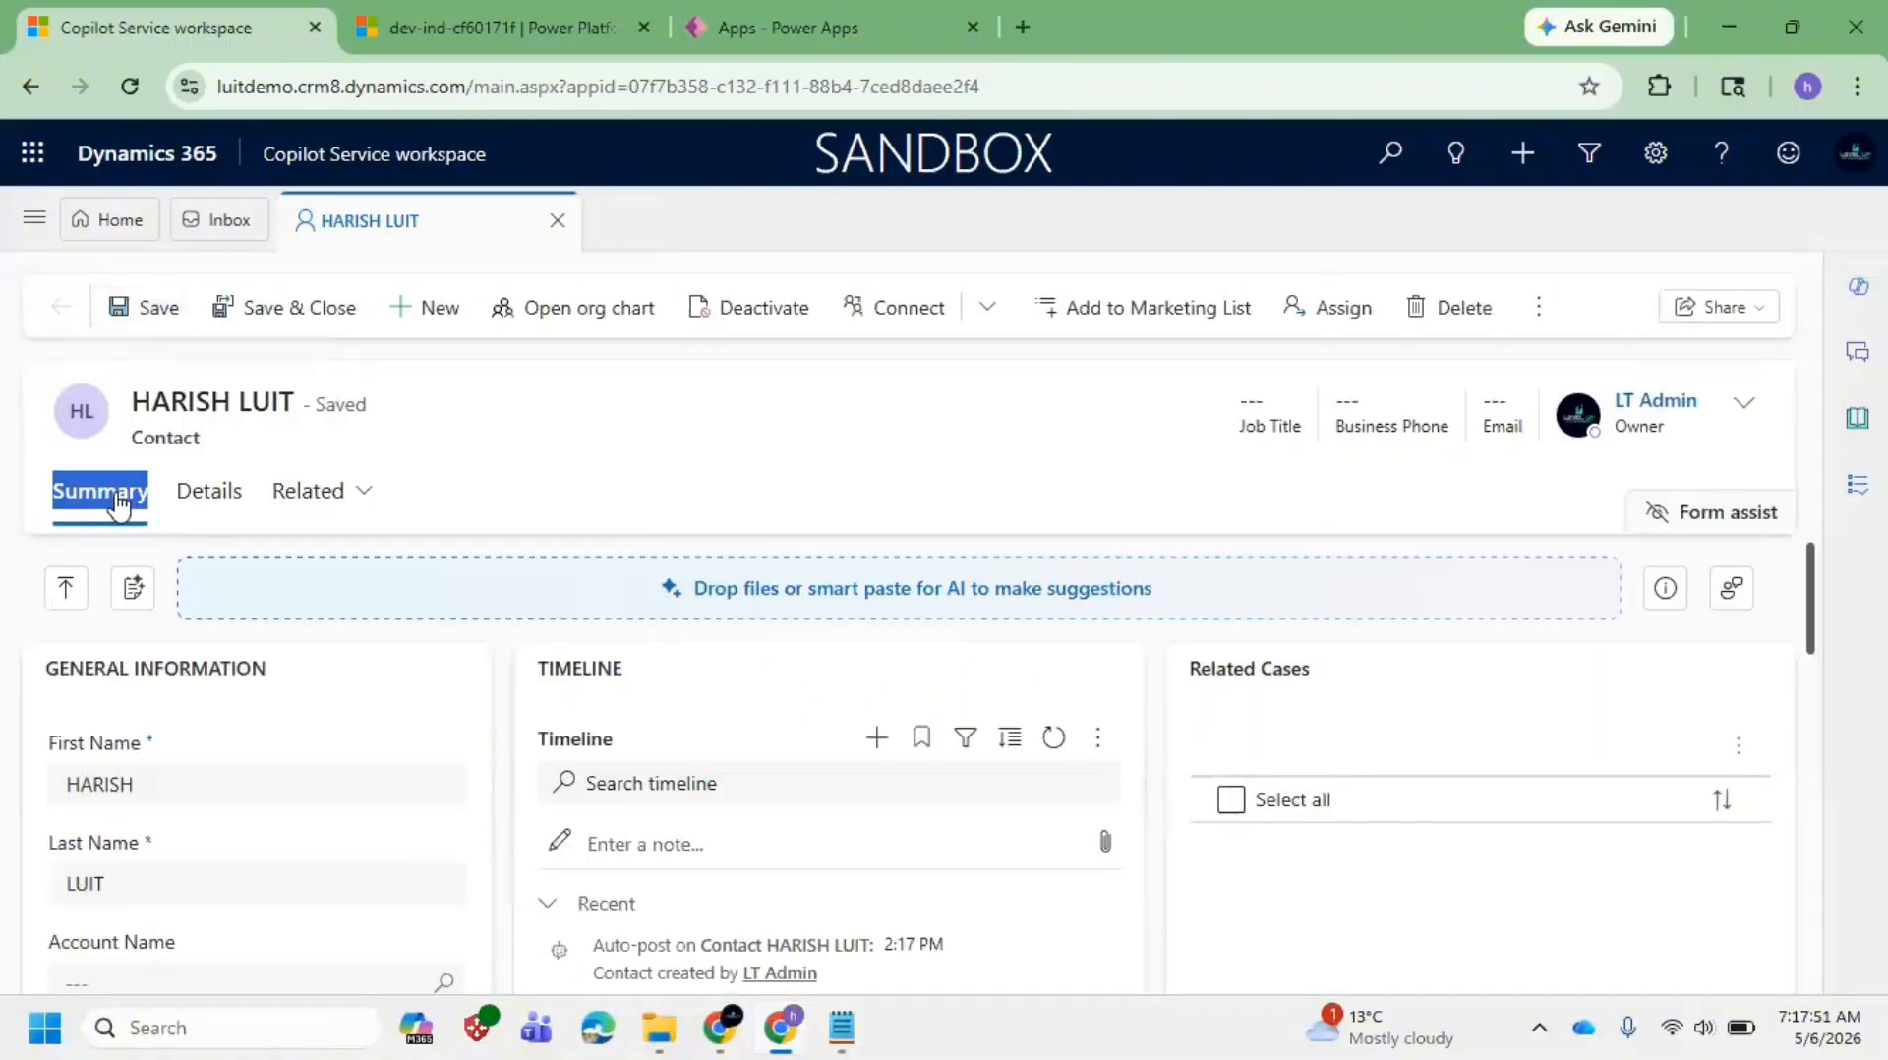
{"action": "left_click", "coordinate": [236, 503]}
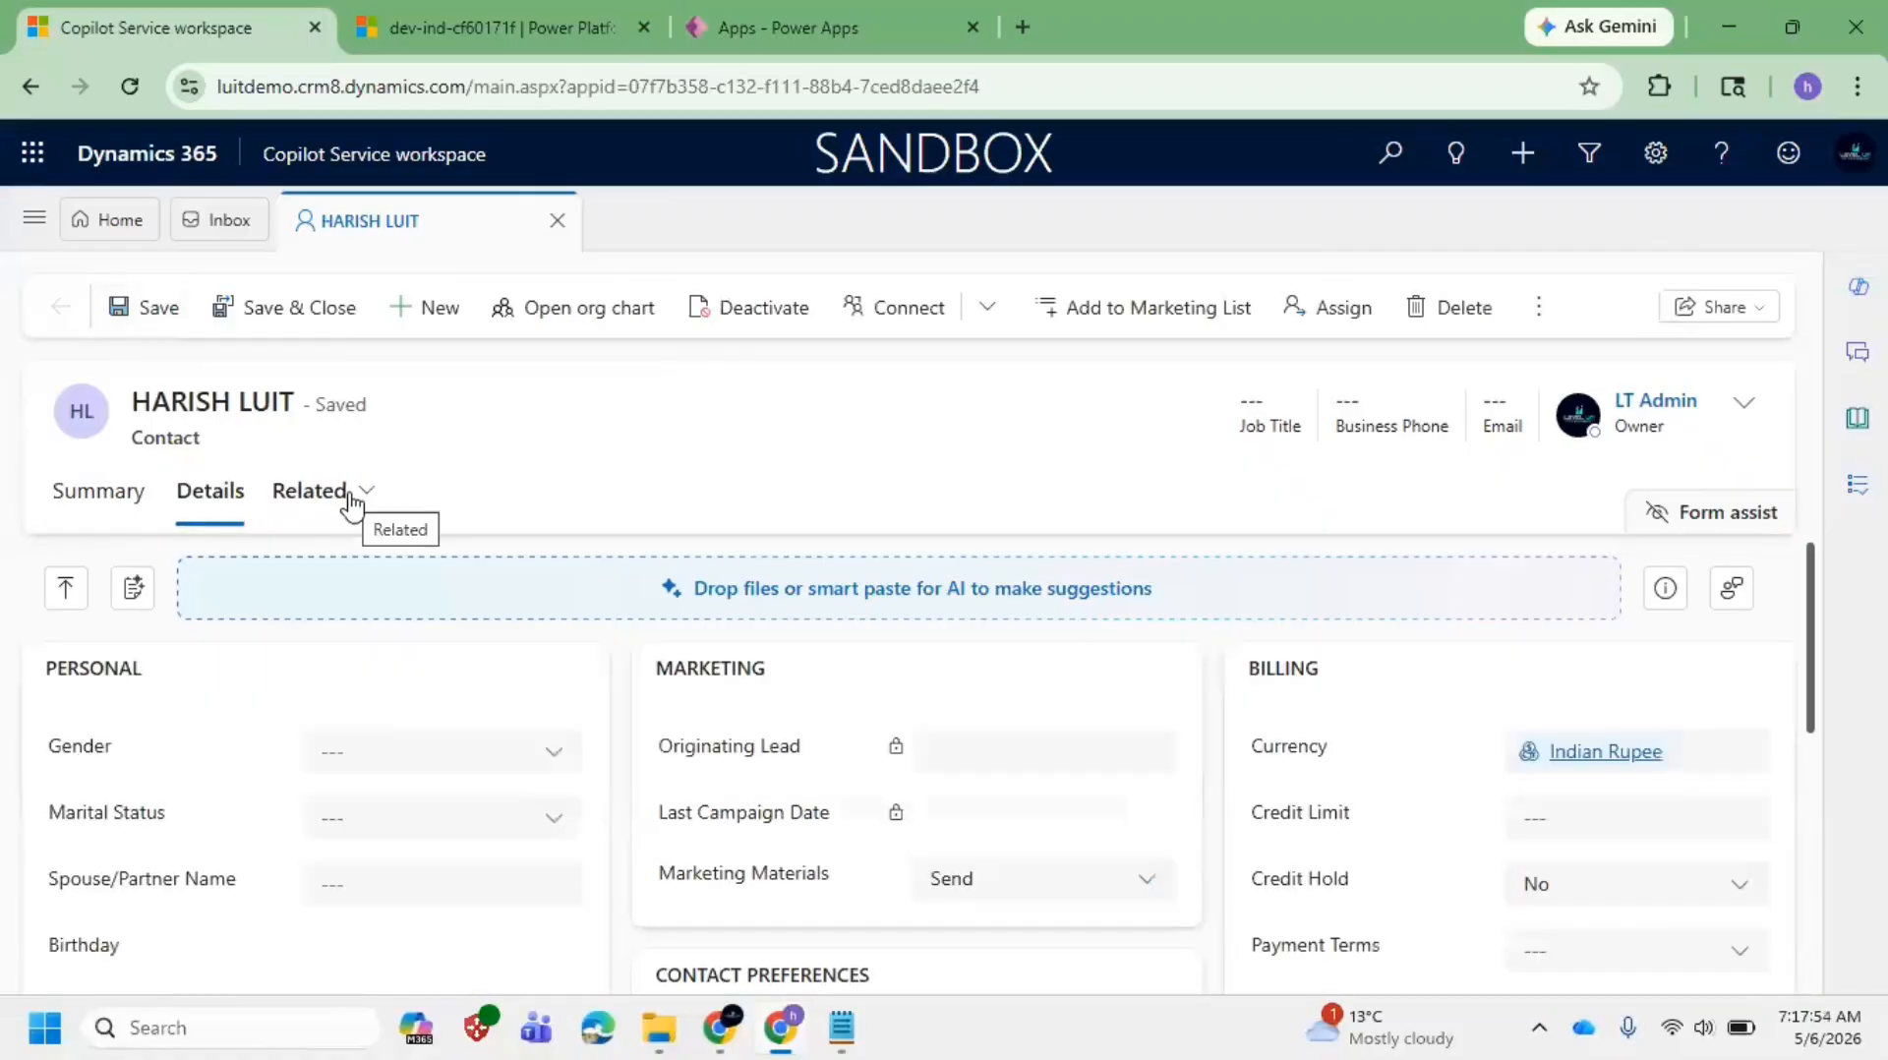
{"action": "left_click", "coordinate": [65, 504]}
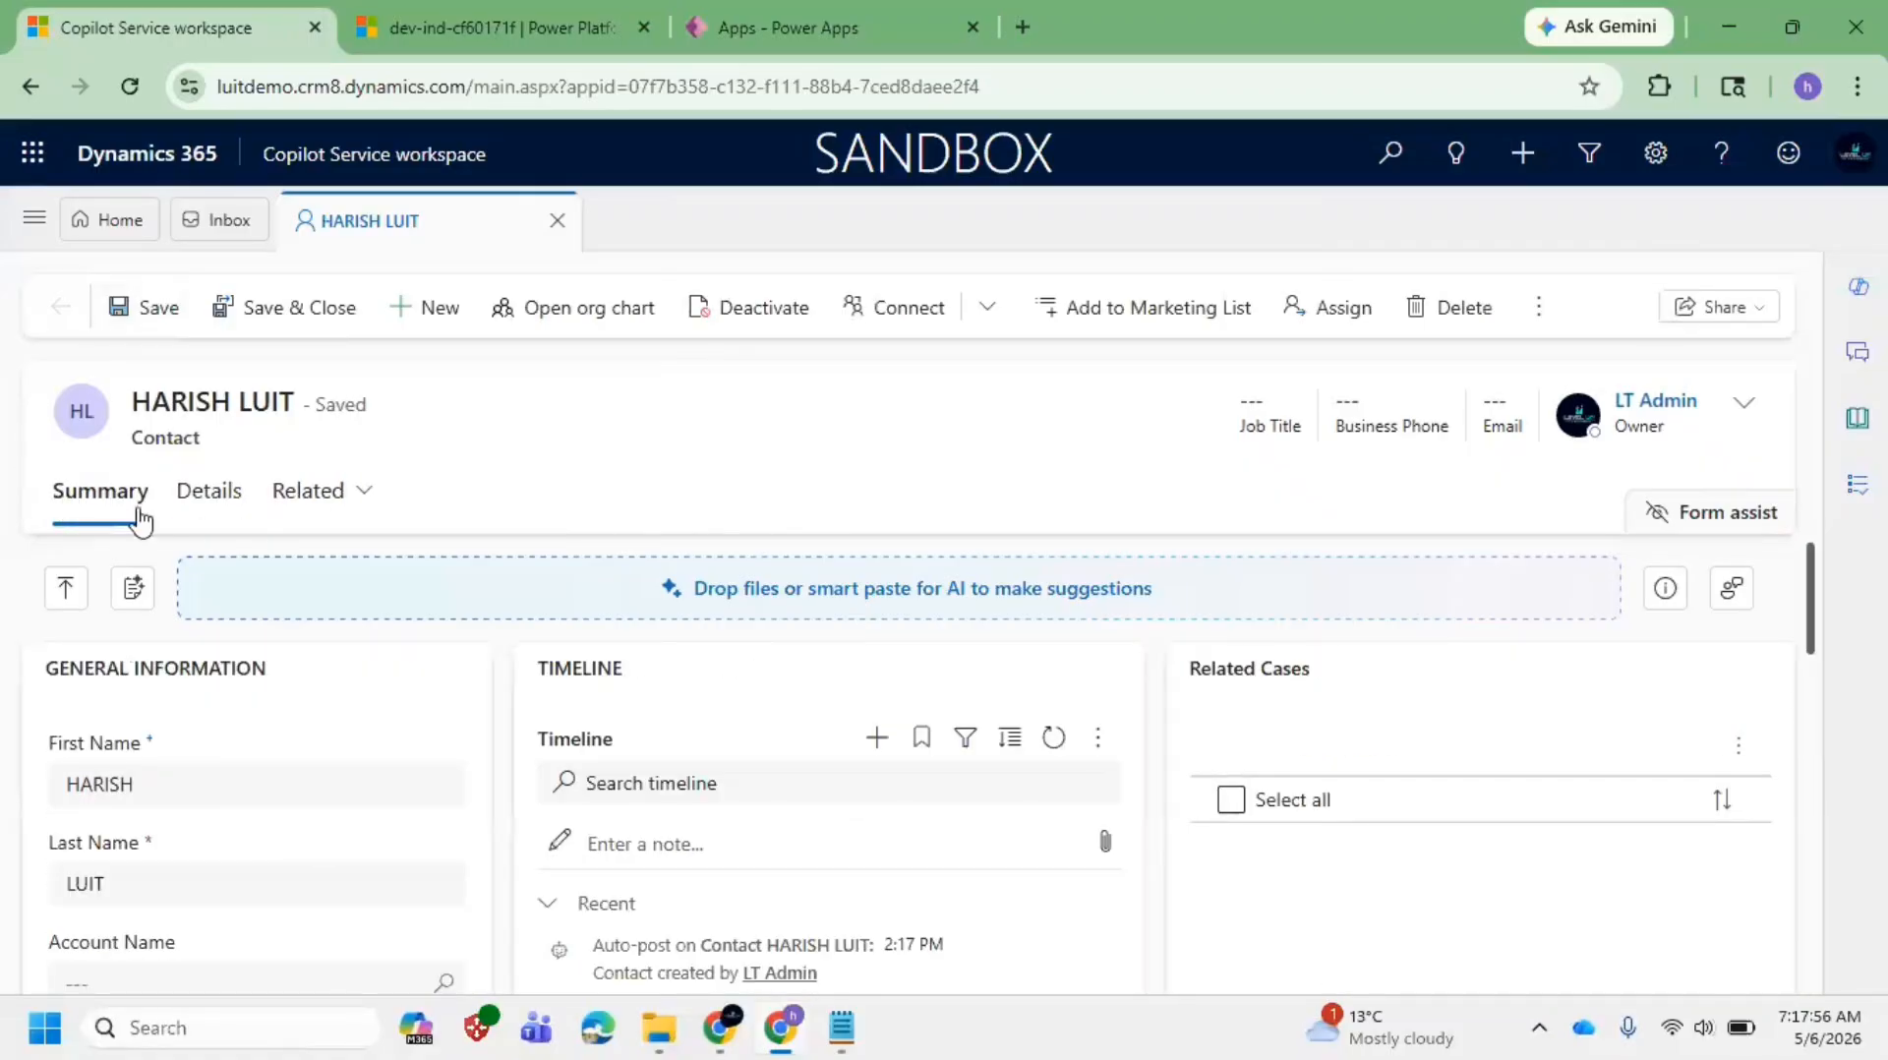
Step: Append ': Tabs' and ';;;>>>' markers to the Form line in the notes
{"action": "mouse_move", "coordinate": [841, 1028]}
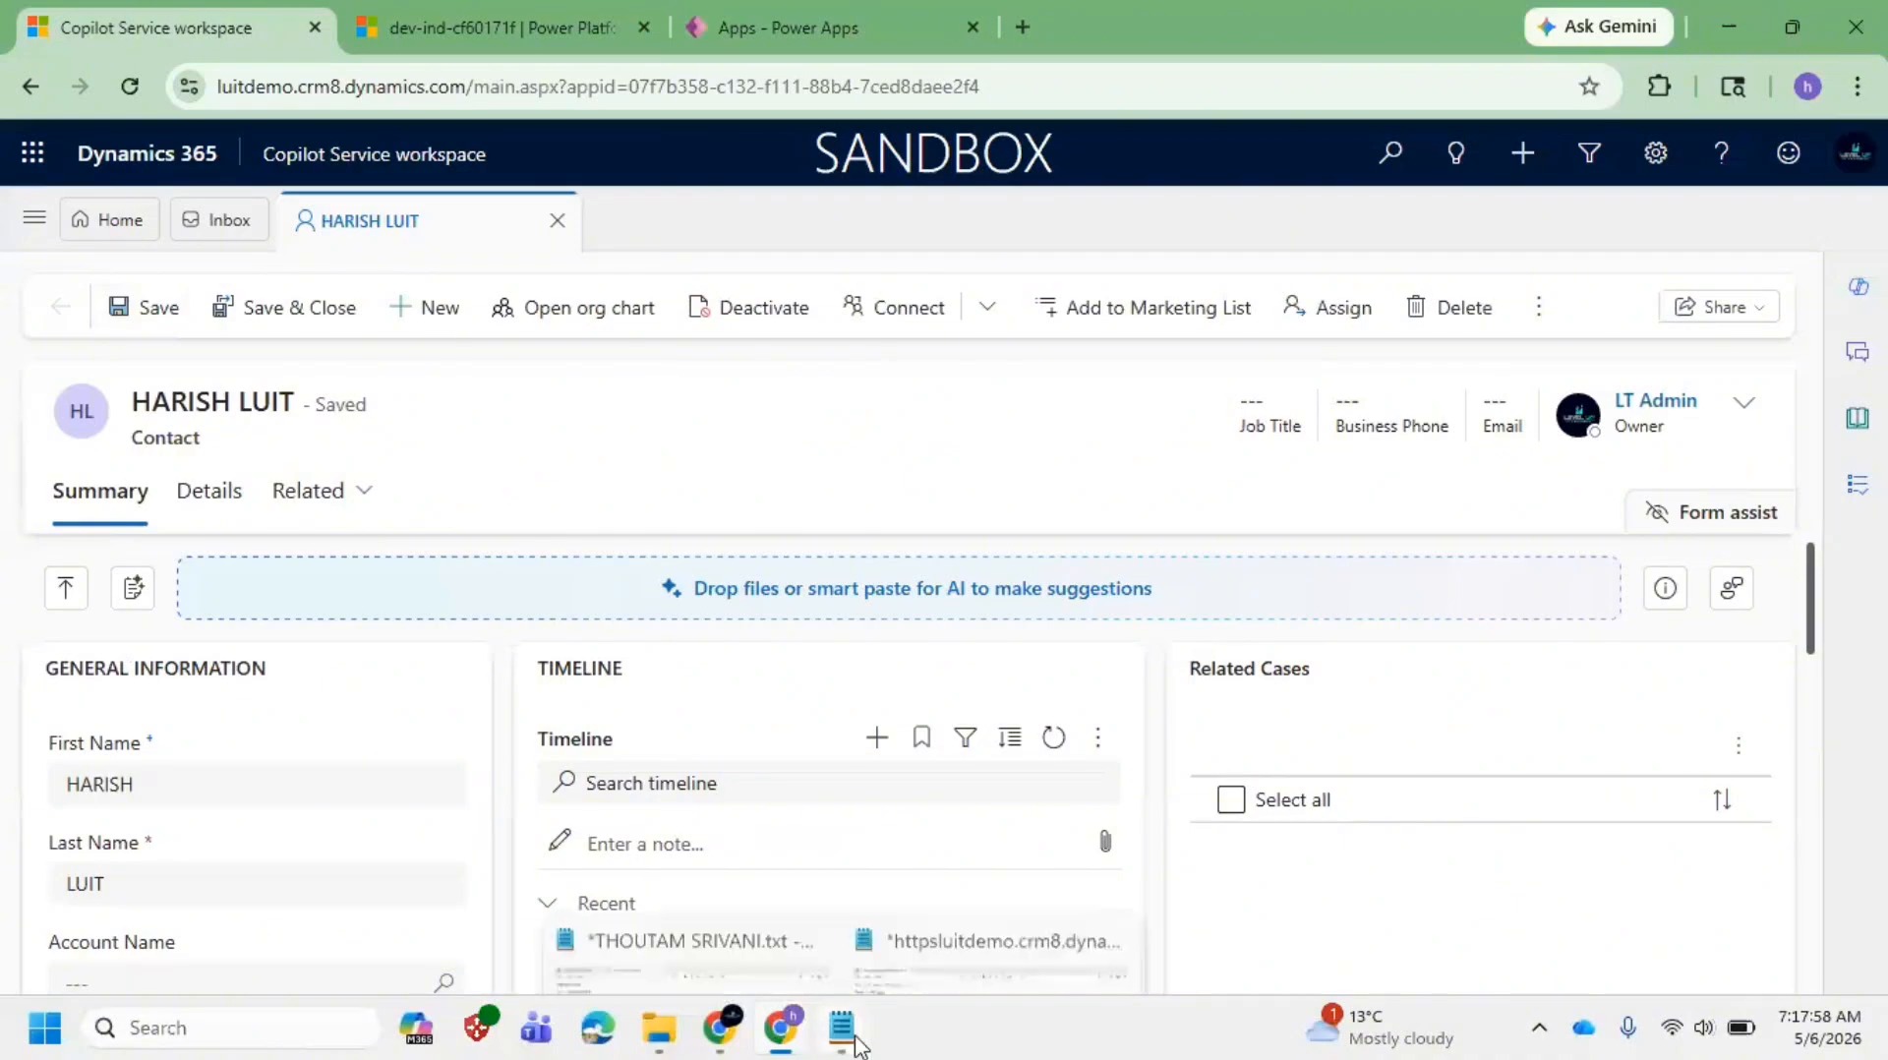
{"action": "left_click", "coordinate": [934, 913]}
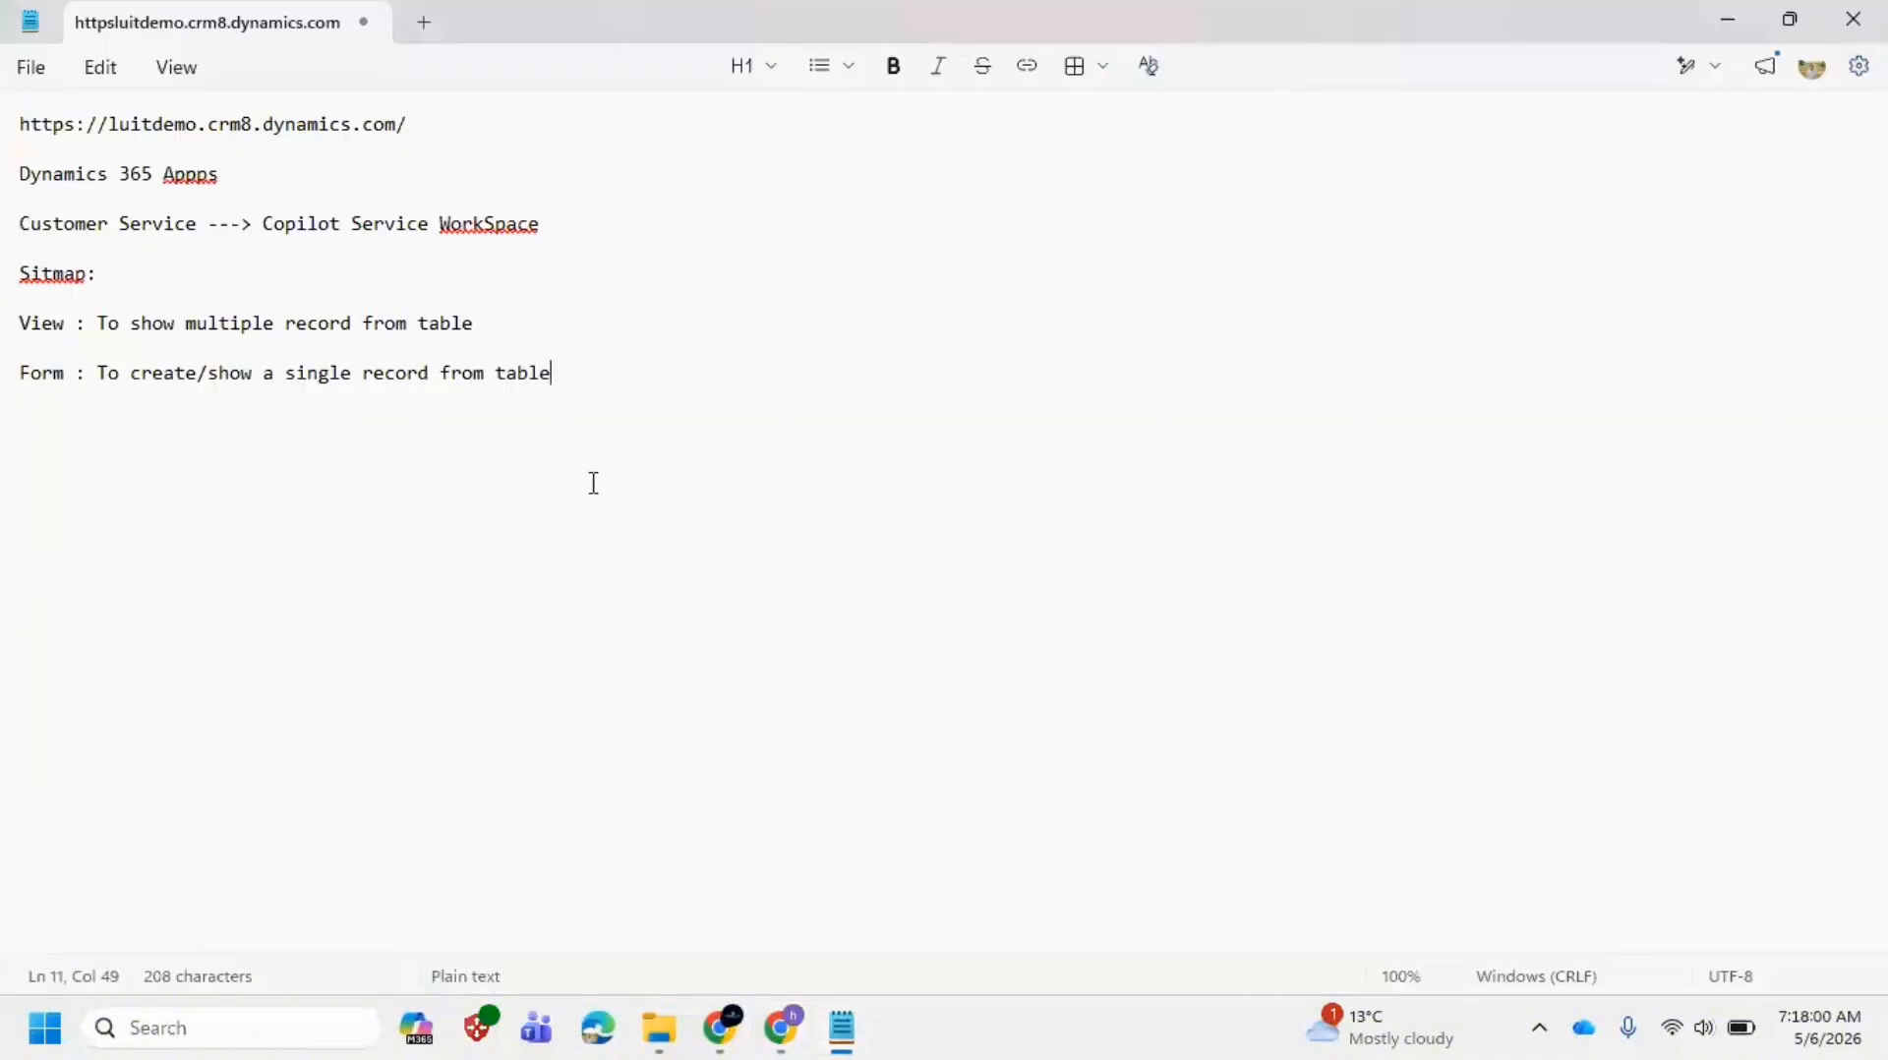
{"action": "type", "text": ": Tba"}
{"action": "key", "text": "BackSpace"}
{"action": "key", "text": "BackSpace"}
{"action": "type", "text": "a"}
{"action": "key", "text": "Right"}
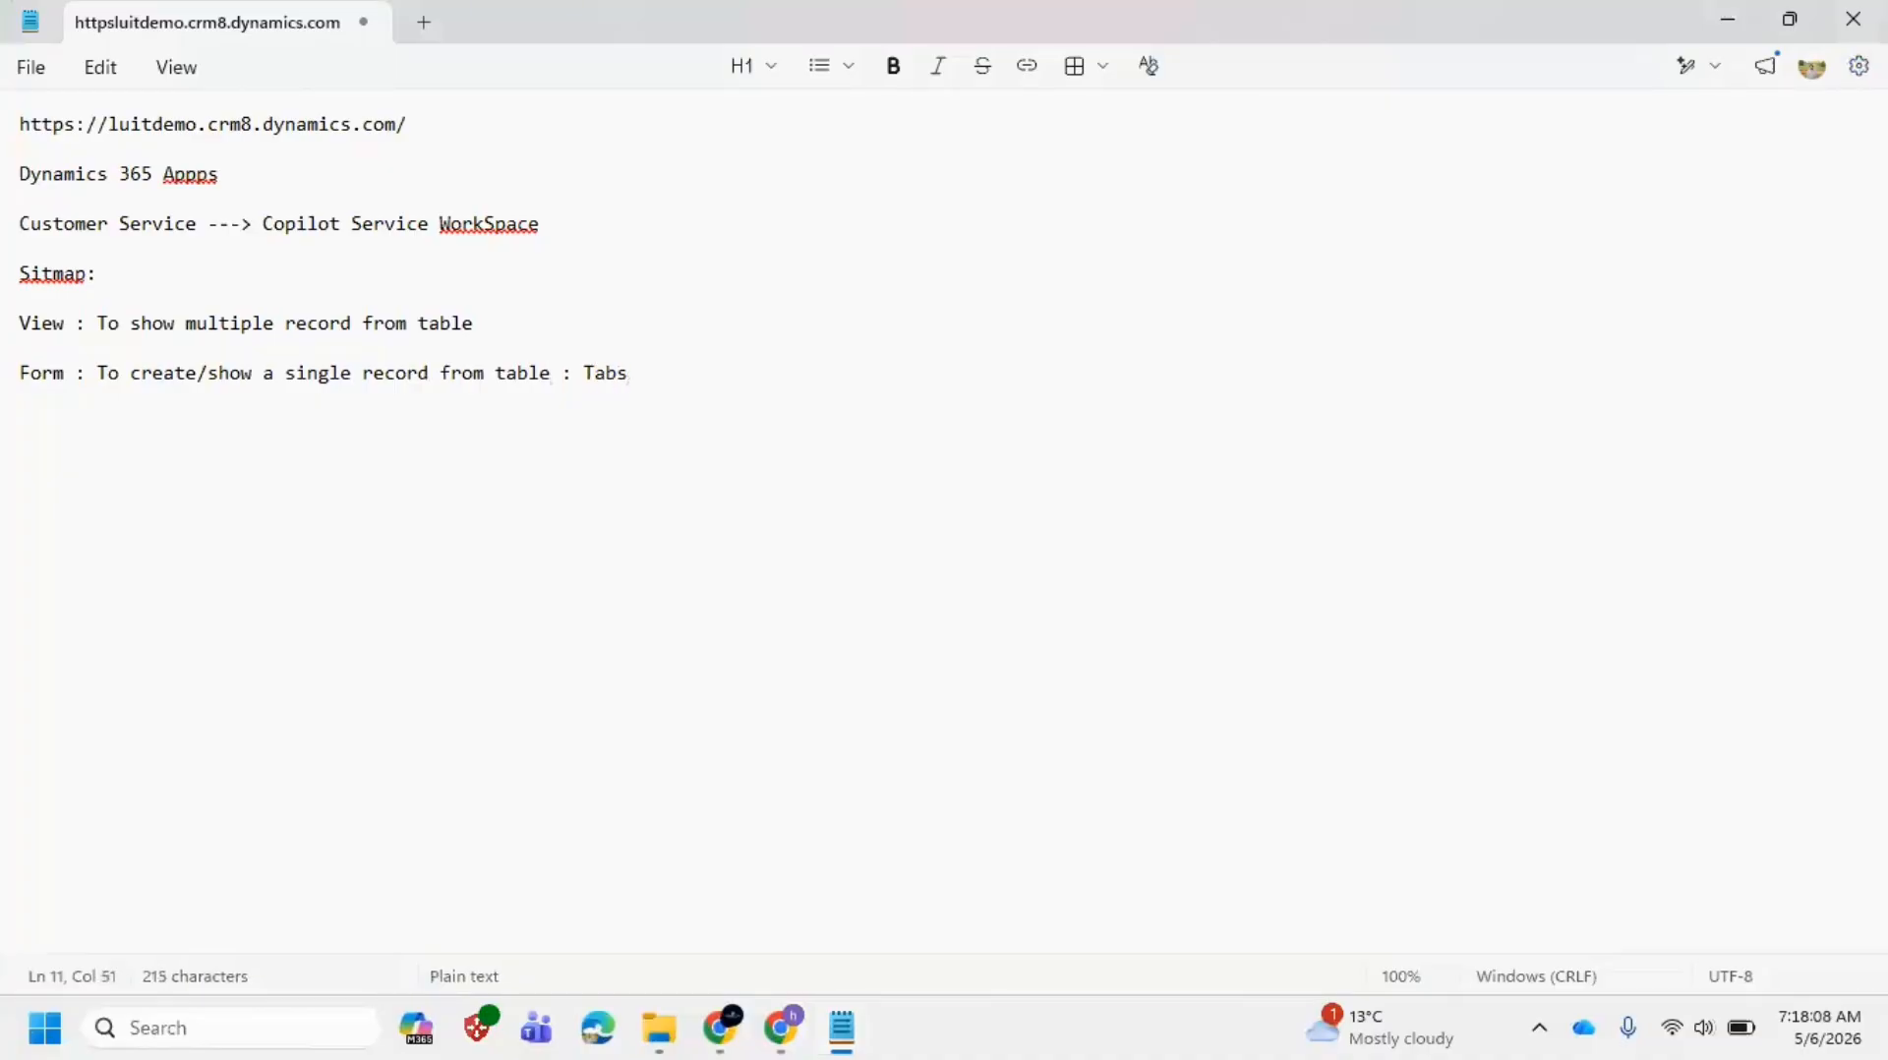
{"action": "type", "text": ";;;"}
{"action": "key", "text": "BackSpace"}
{"action": "key", "text": "BackSpace"}
{"action": "key", "text": "BackSpace"}
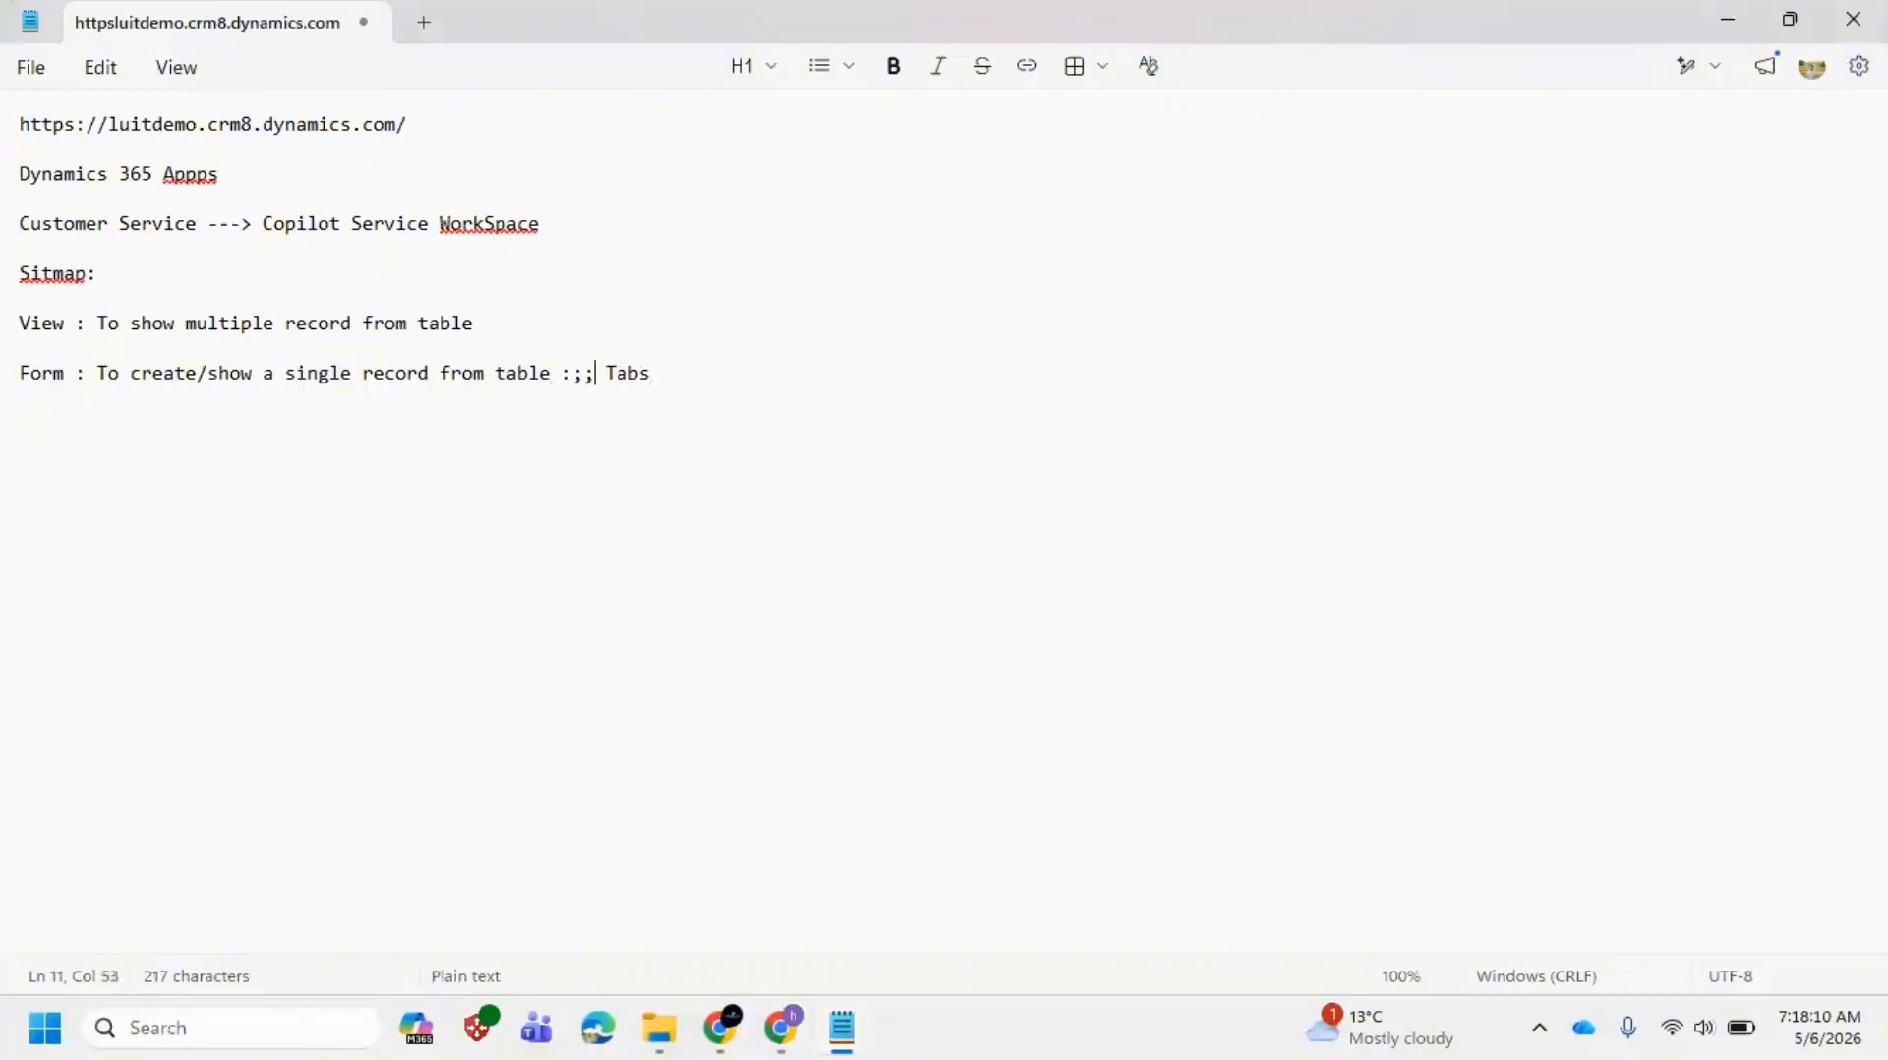
{"action": "type", "text": ";;;"}
{"action": "key", "text": "BackSpace"}
{"action": "key", "text": "BackSpace"}
{"action": "key", "text": "BackSpace"}
{"action": "type", "text": ";;;>>>"}
Step: Review the contact's Details and Summary sections, pointing out the GENERAL INFORMATION heading
{"action": "key", "text": "alt+Tab"}
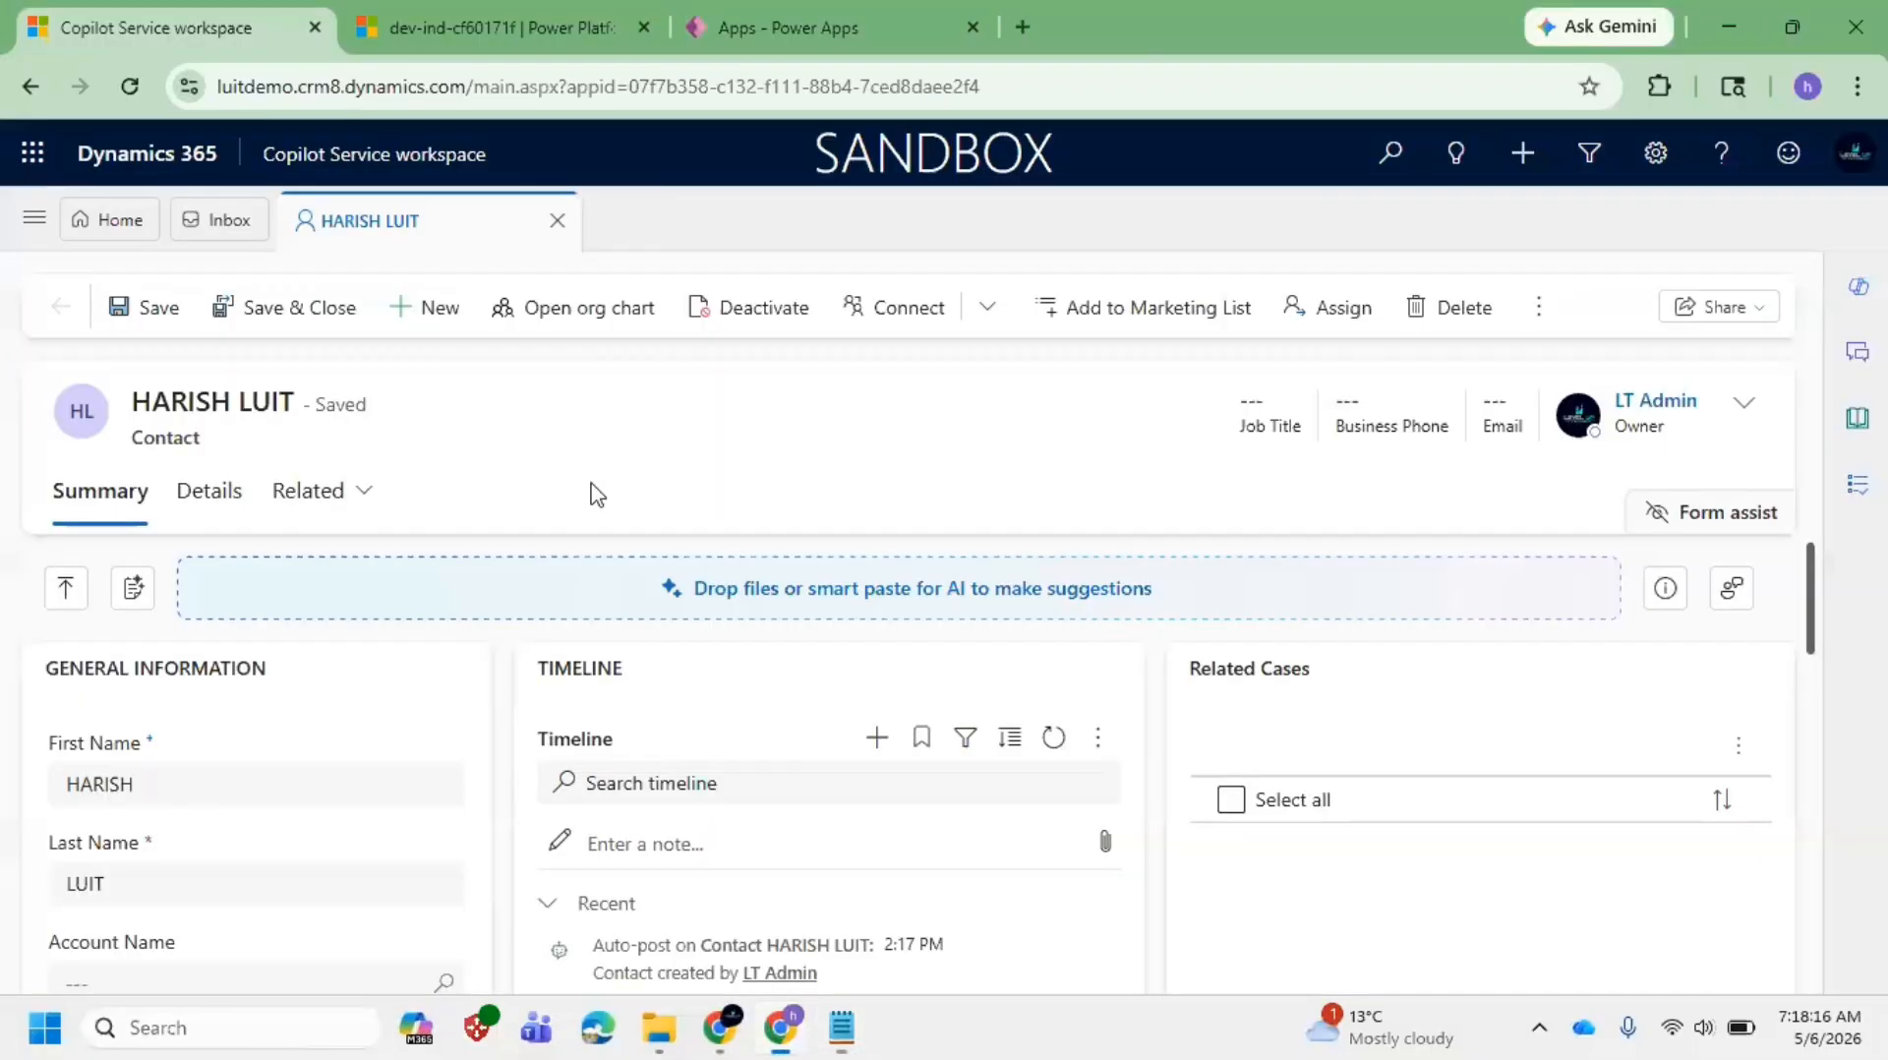
{"action": "left_click", "coordinate": [216, 492]}
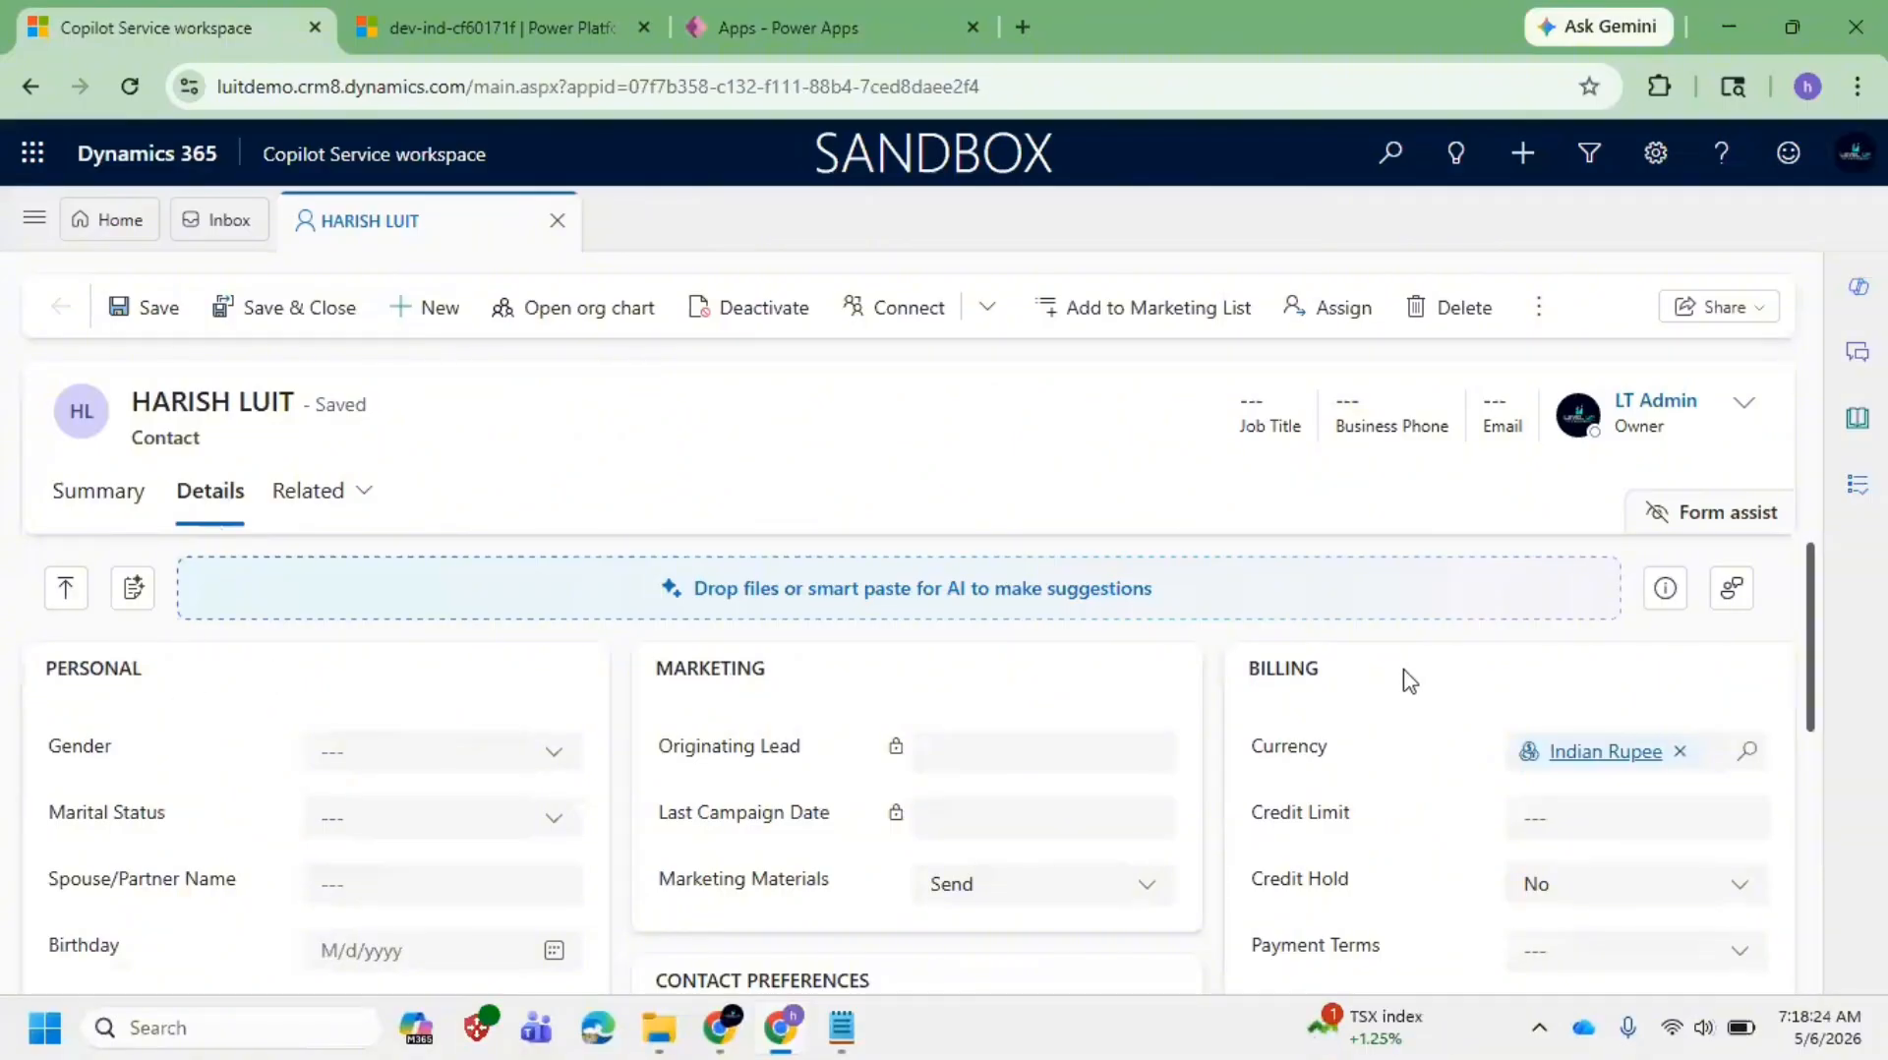
{"action": "left_click", "coordinate": [113, 501]}
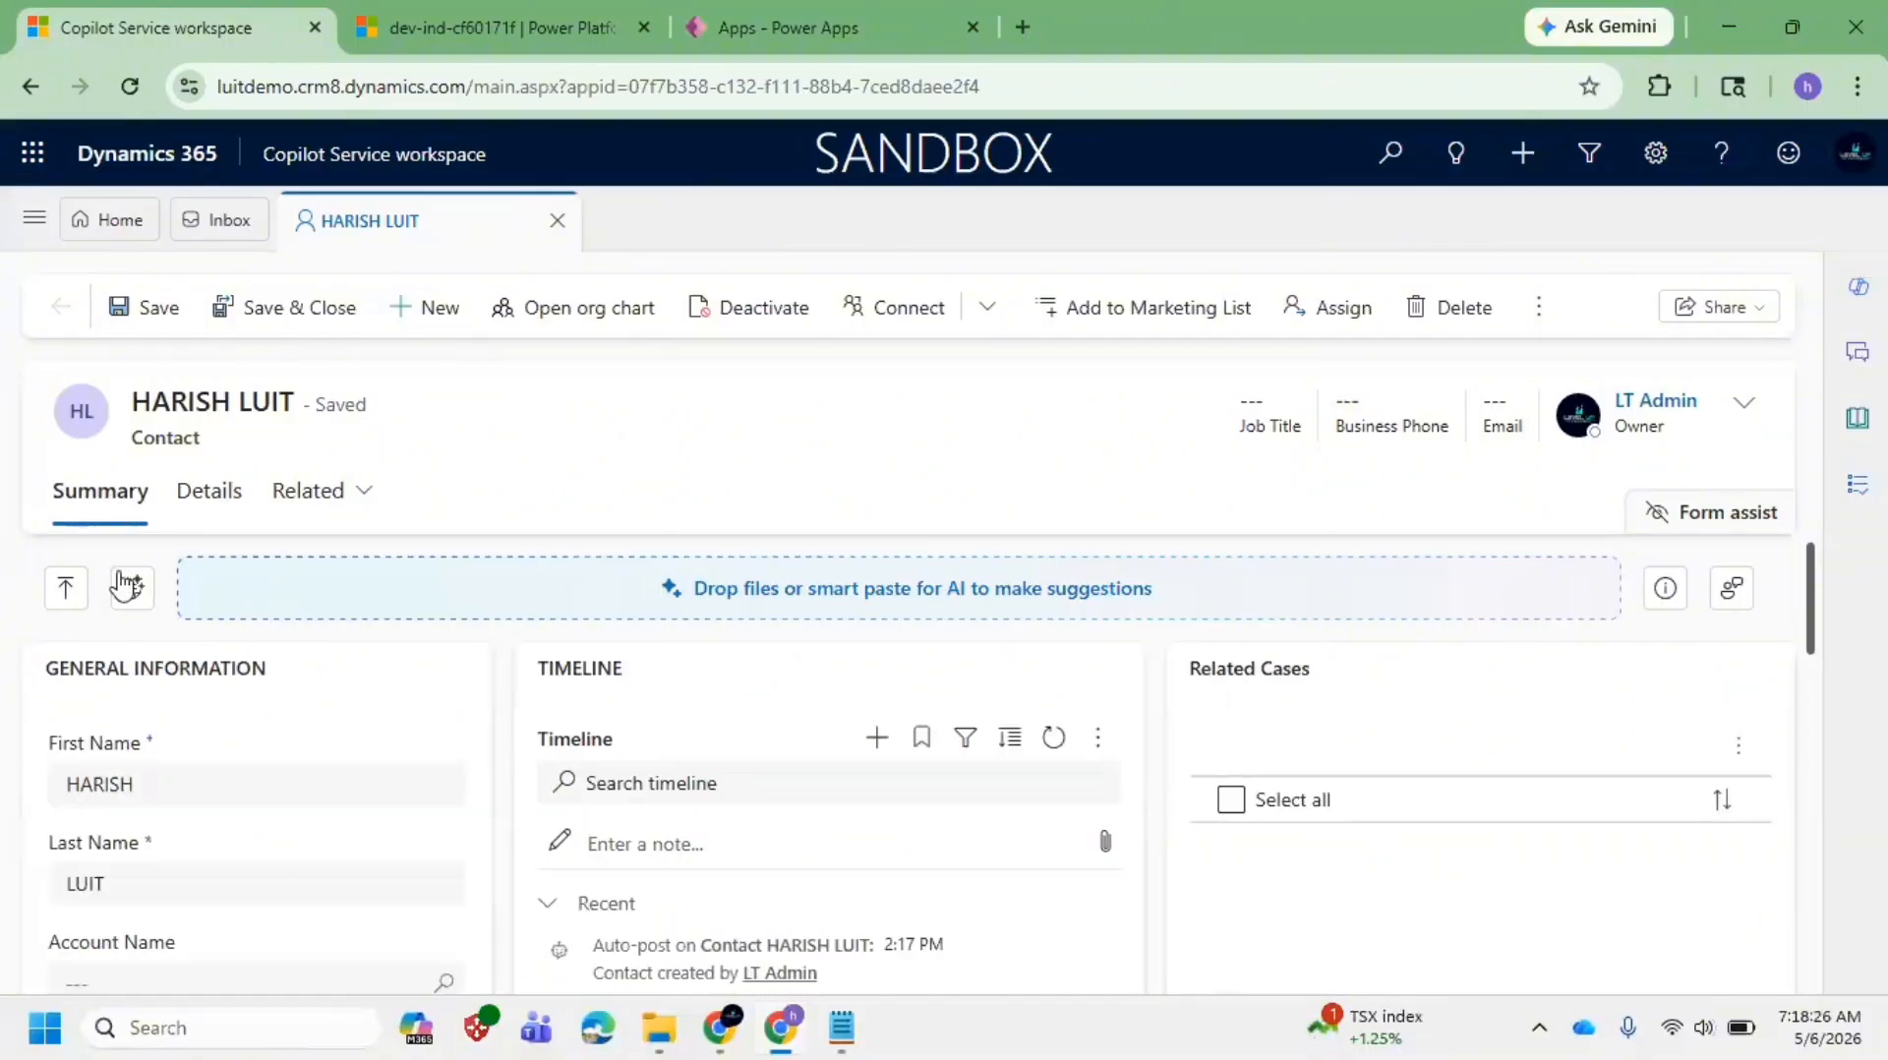
{"action": "scroll", "coordinate": [114, 548], "scroll_direction": "down", "scroll_amount": 2}
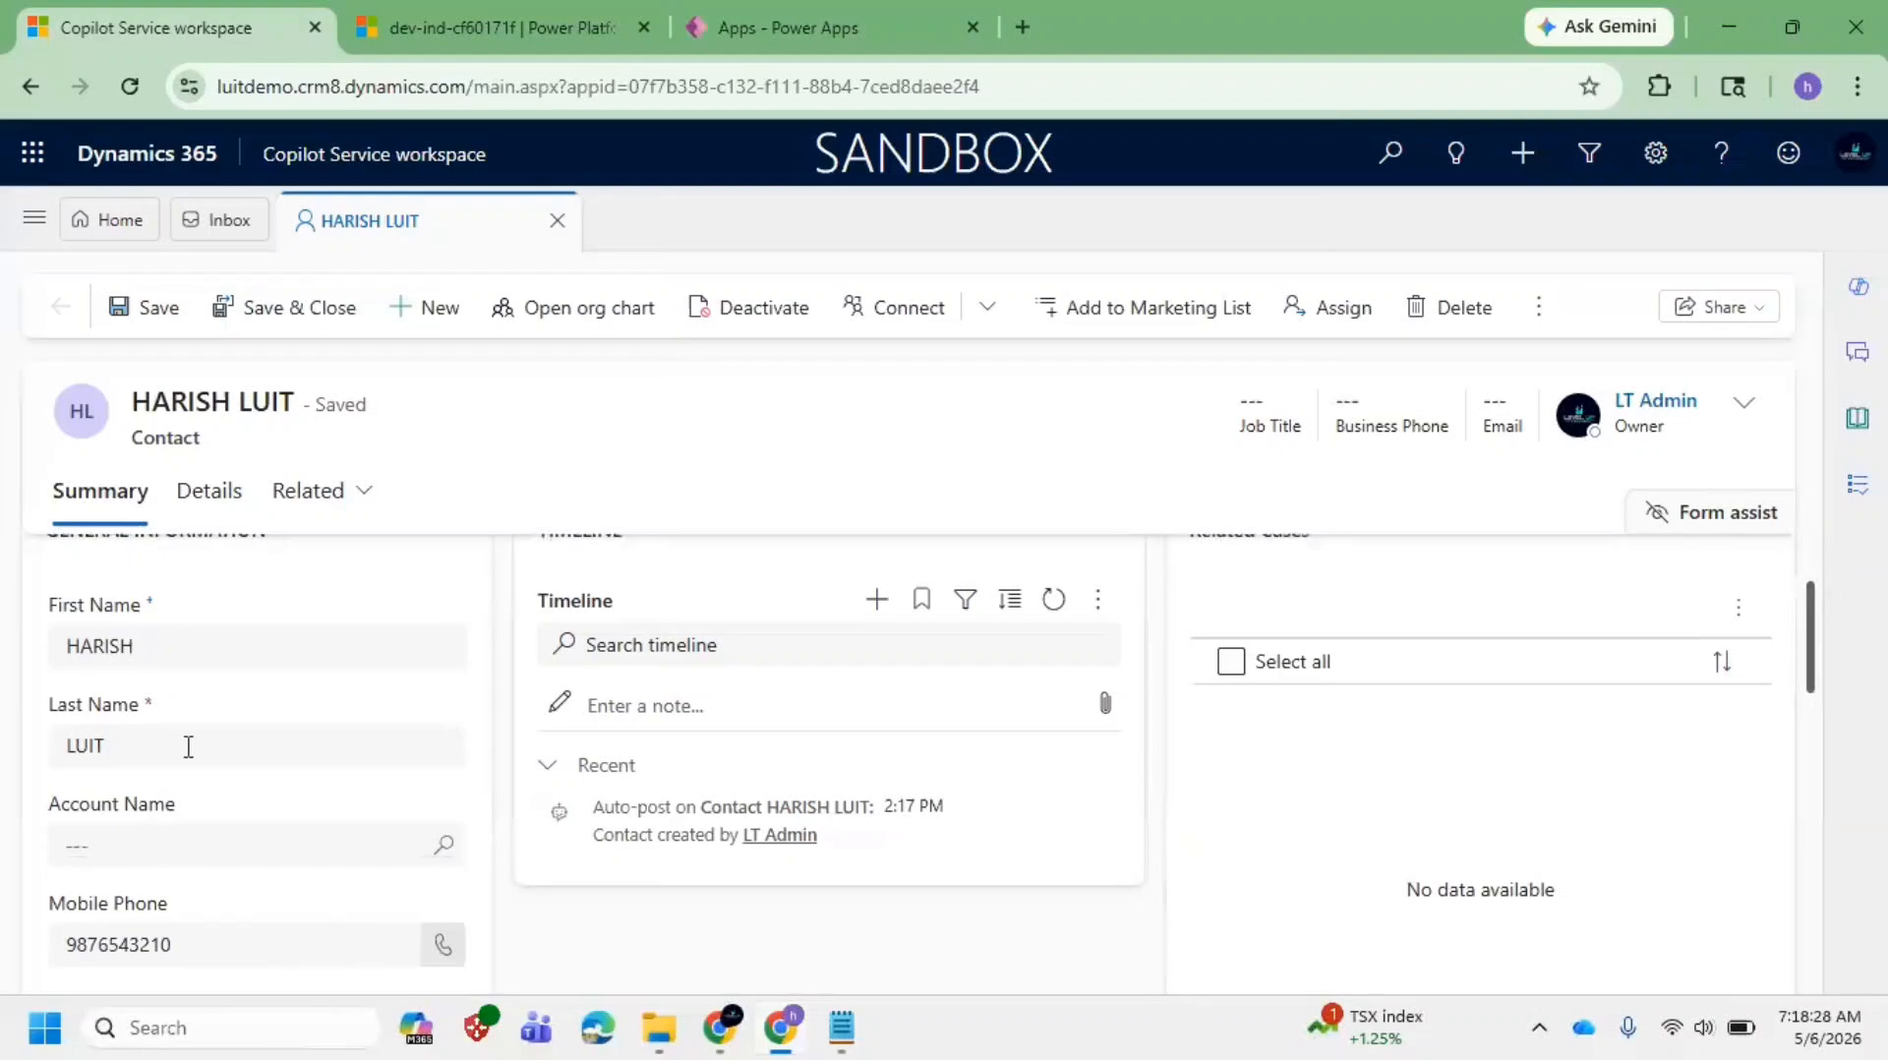
{"action": "scroll", "coordinate": [187, 752], "scroll_direction": "up", "scroll_amount": 2}
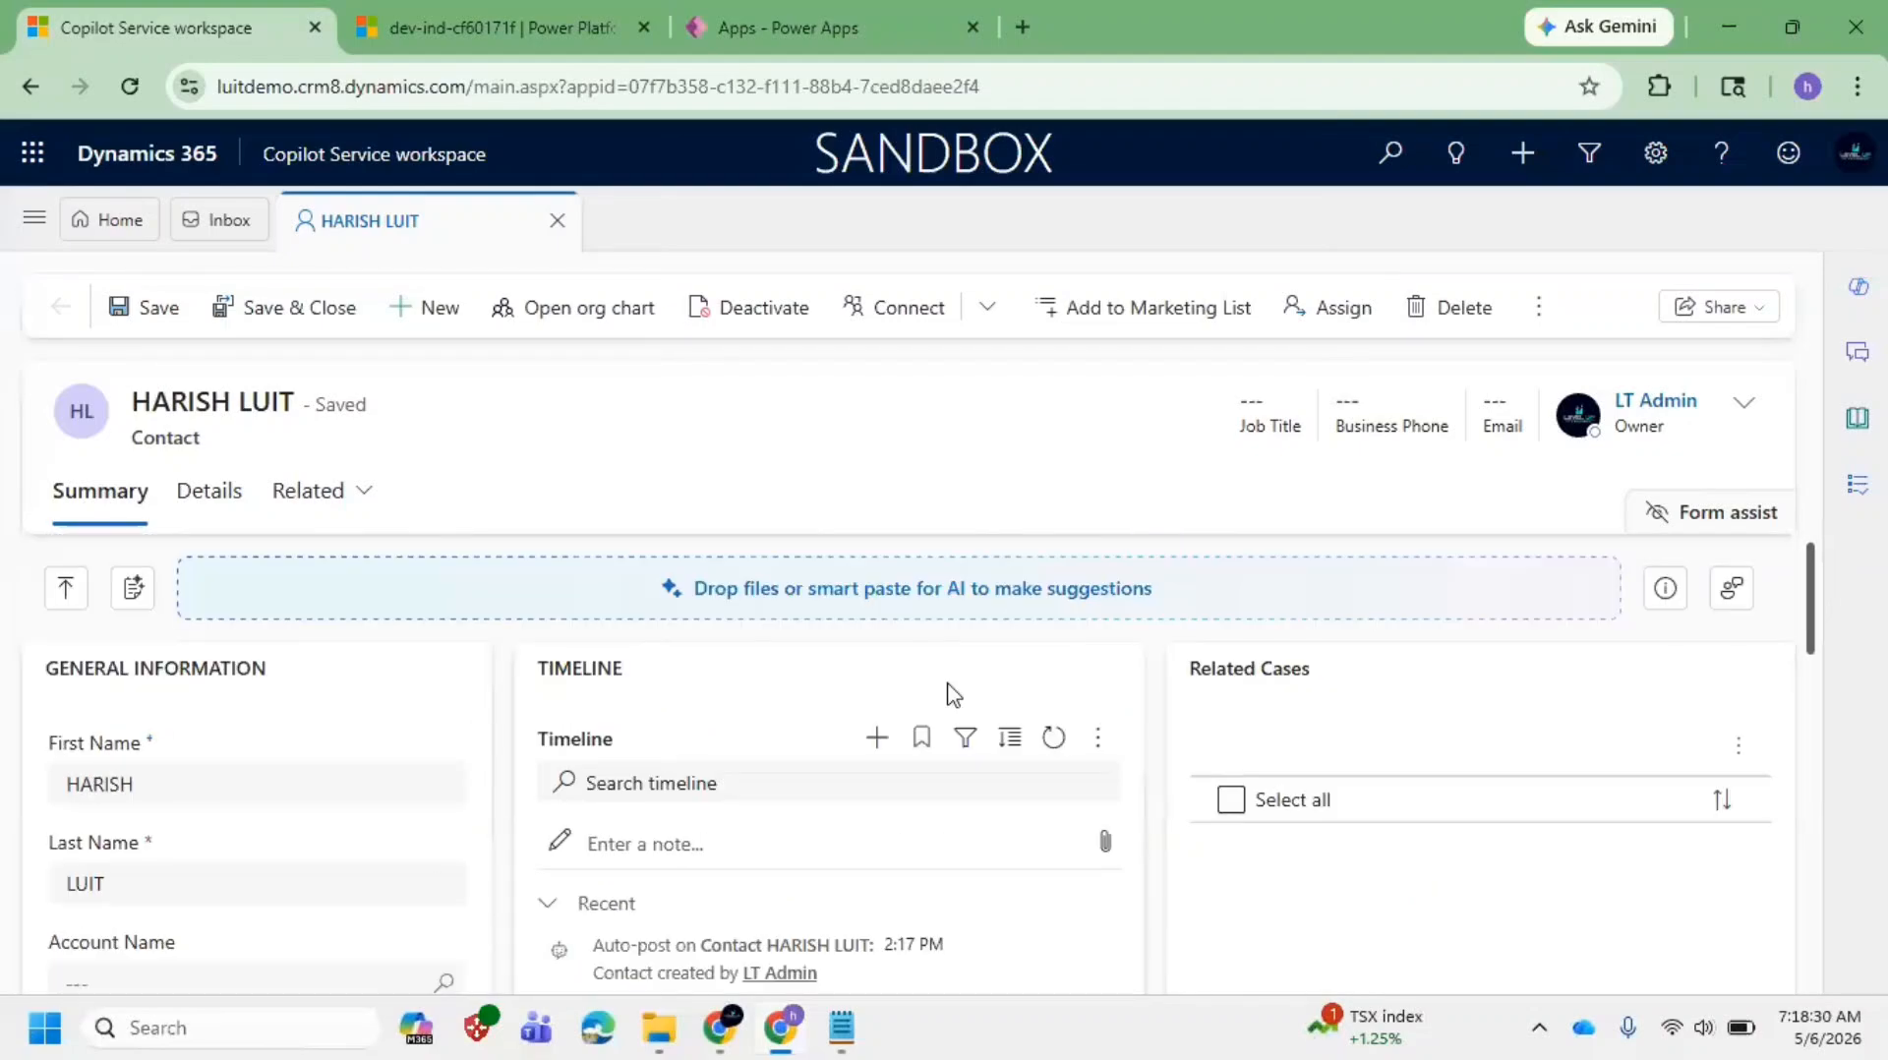
{"action": "scroll", "coordinate": [1258, 688], "scroll_direction": "down", "scroll_amount": 1}
{"action": "scroll", "coordinate": [1259, 703], "scroll_direction": "down", "scroll_amount": 6}
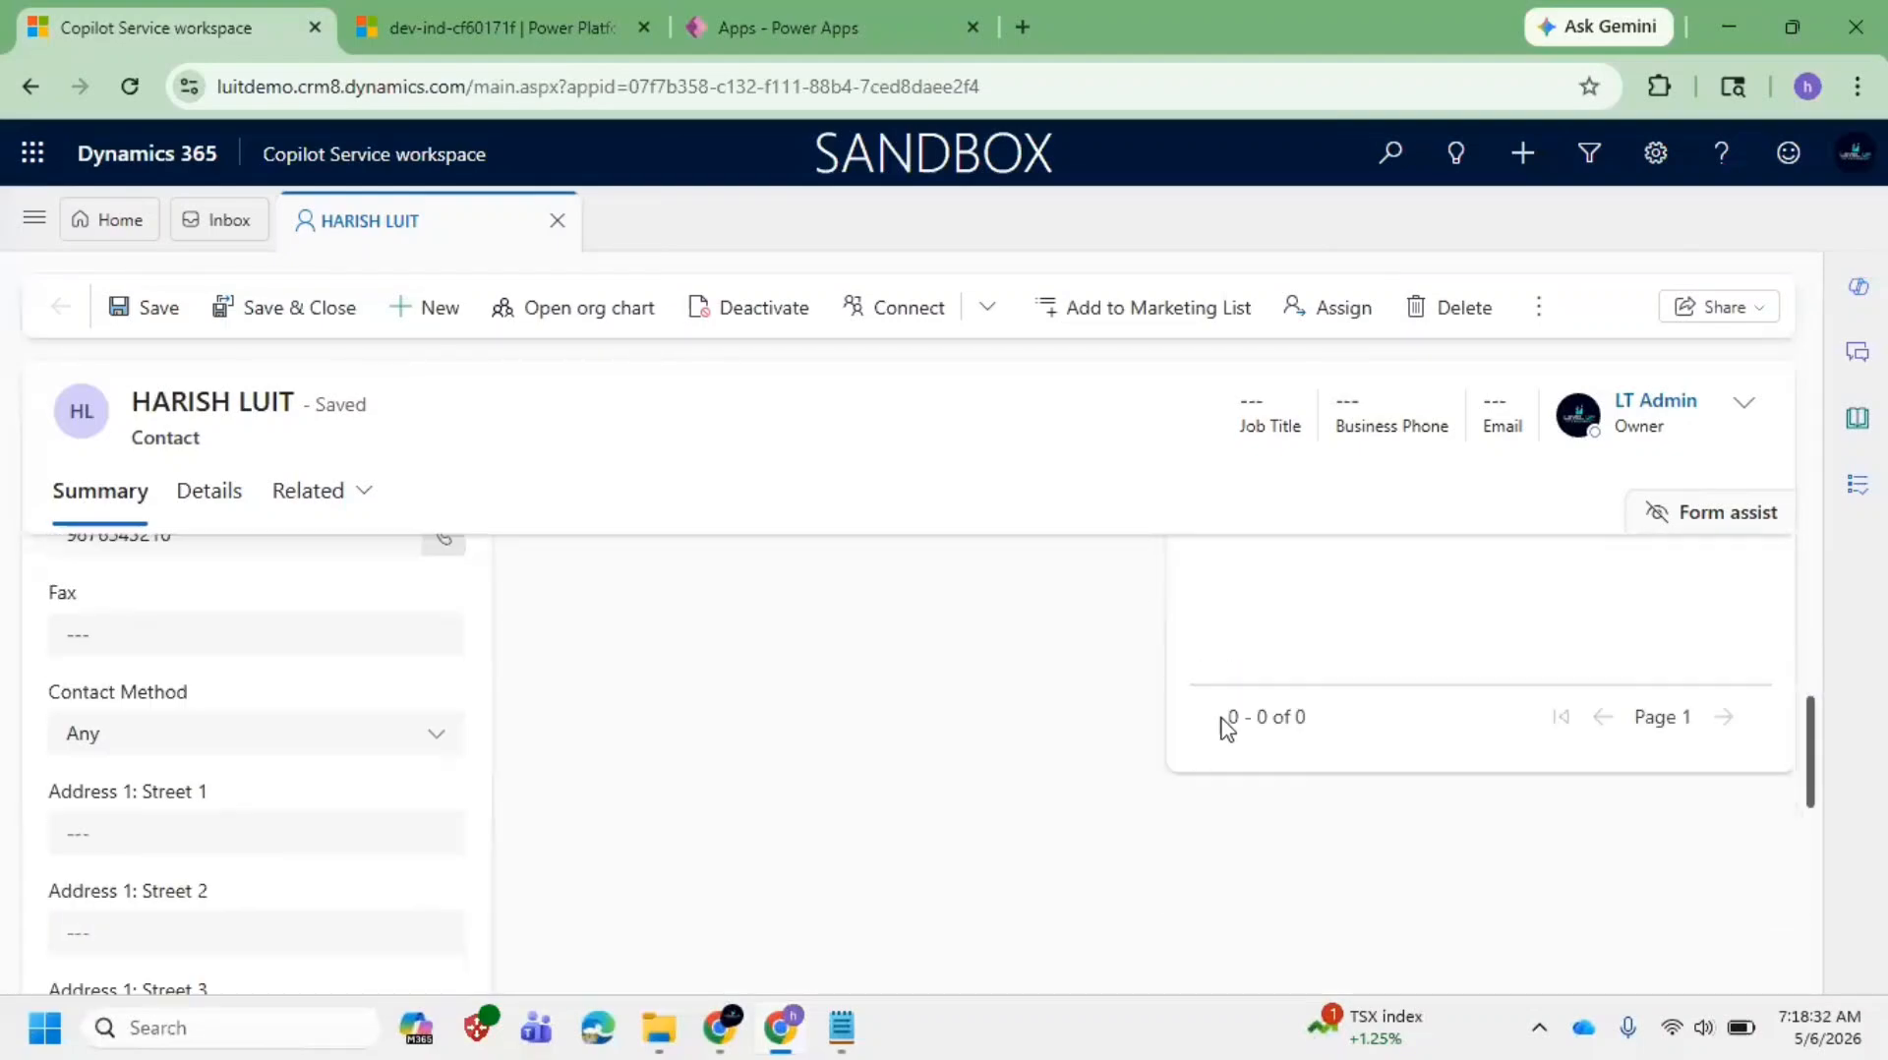
{"action": "scroll", "coordinate": [312, 676], "scroll_direction": "up", "scroll_amount": 5}
{"action": "scroll", "coordinate": [313, 677], "scroll_direction": "up", "scroll_amount": 2}
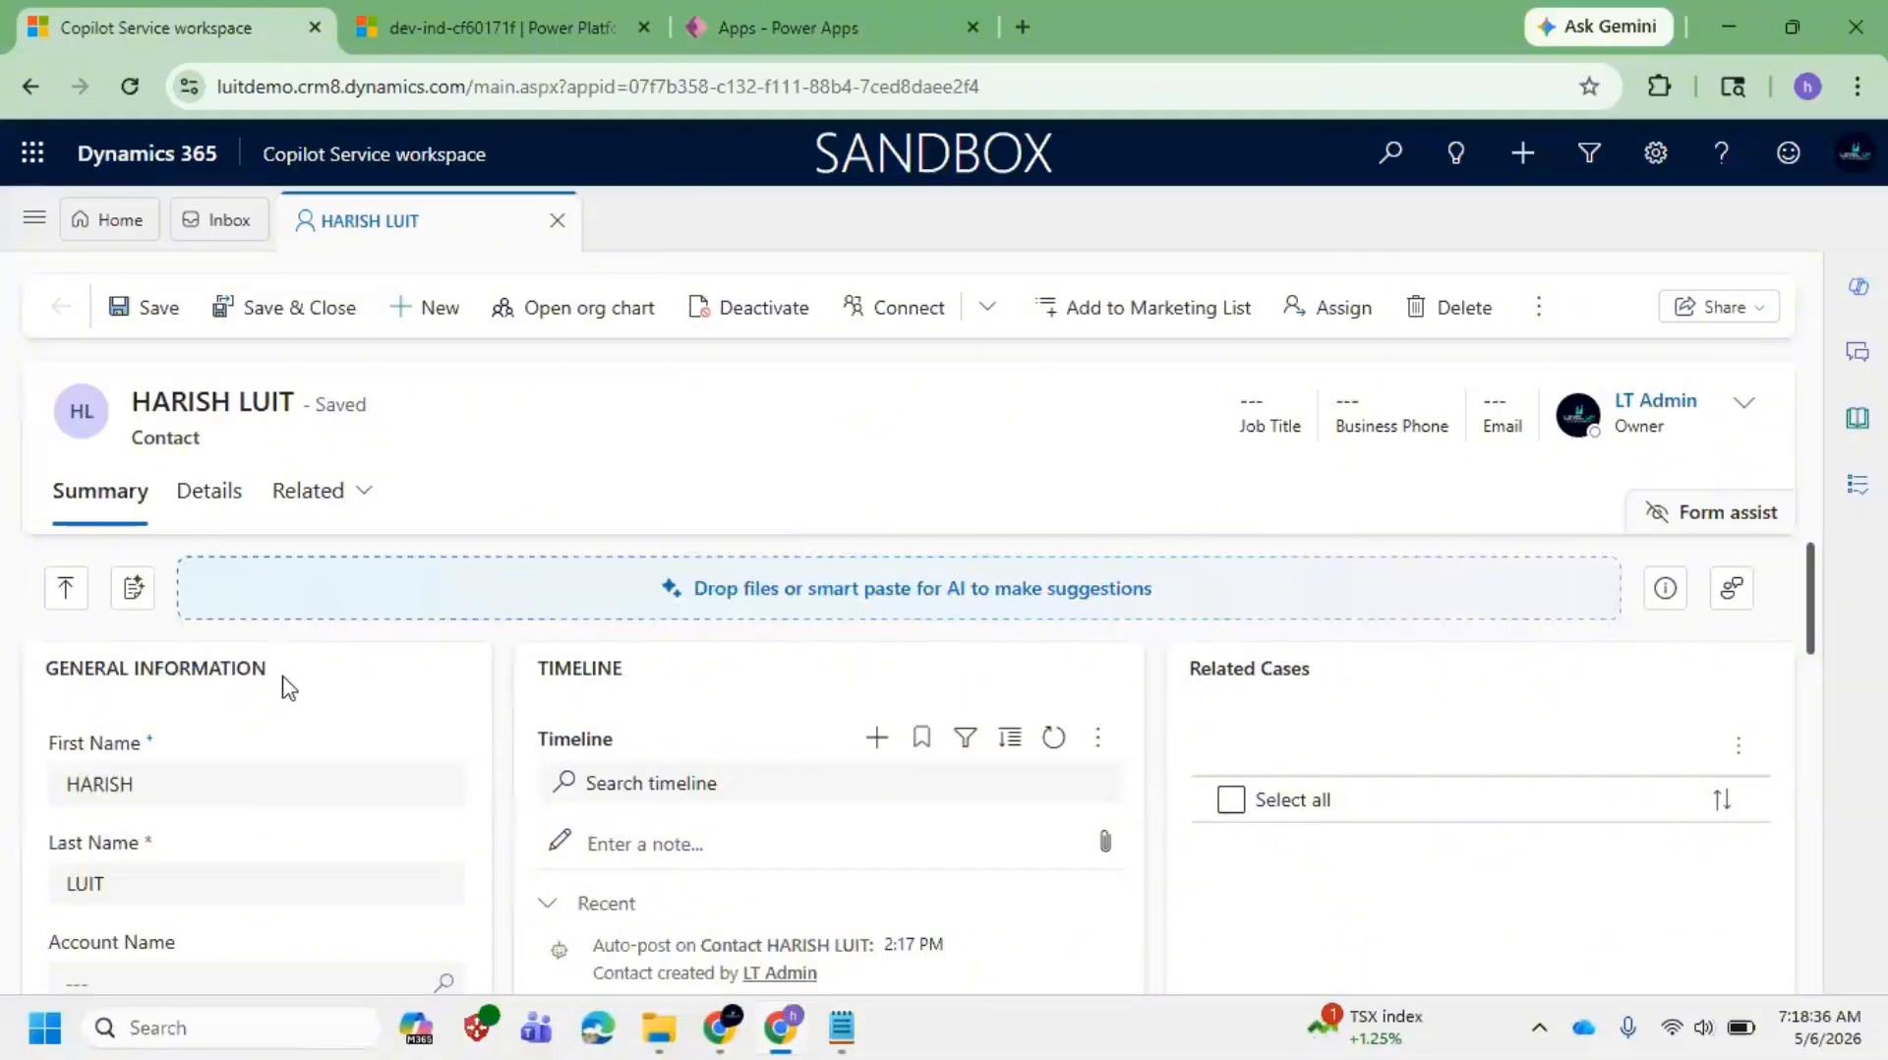
{"action": "left_click_drag", "start_coordinate": [284, 679], "coordinate": [3, 664]}
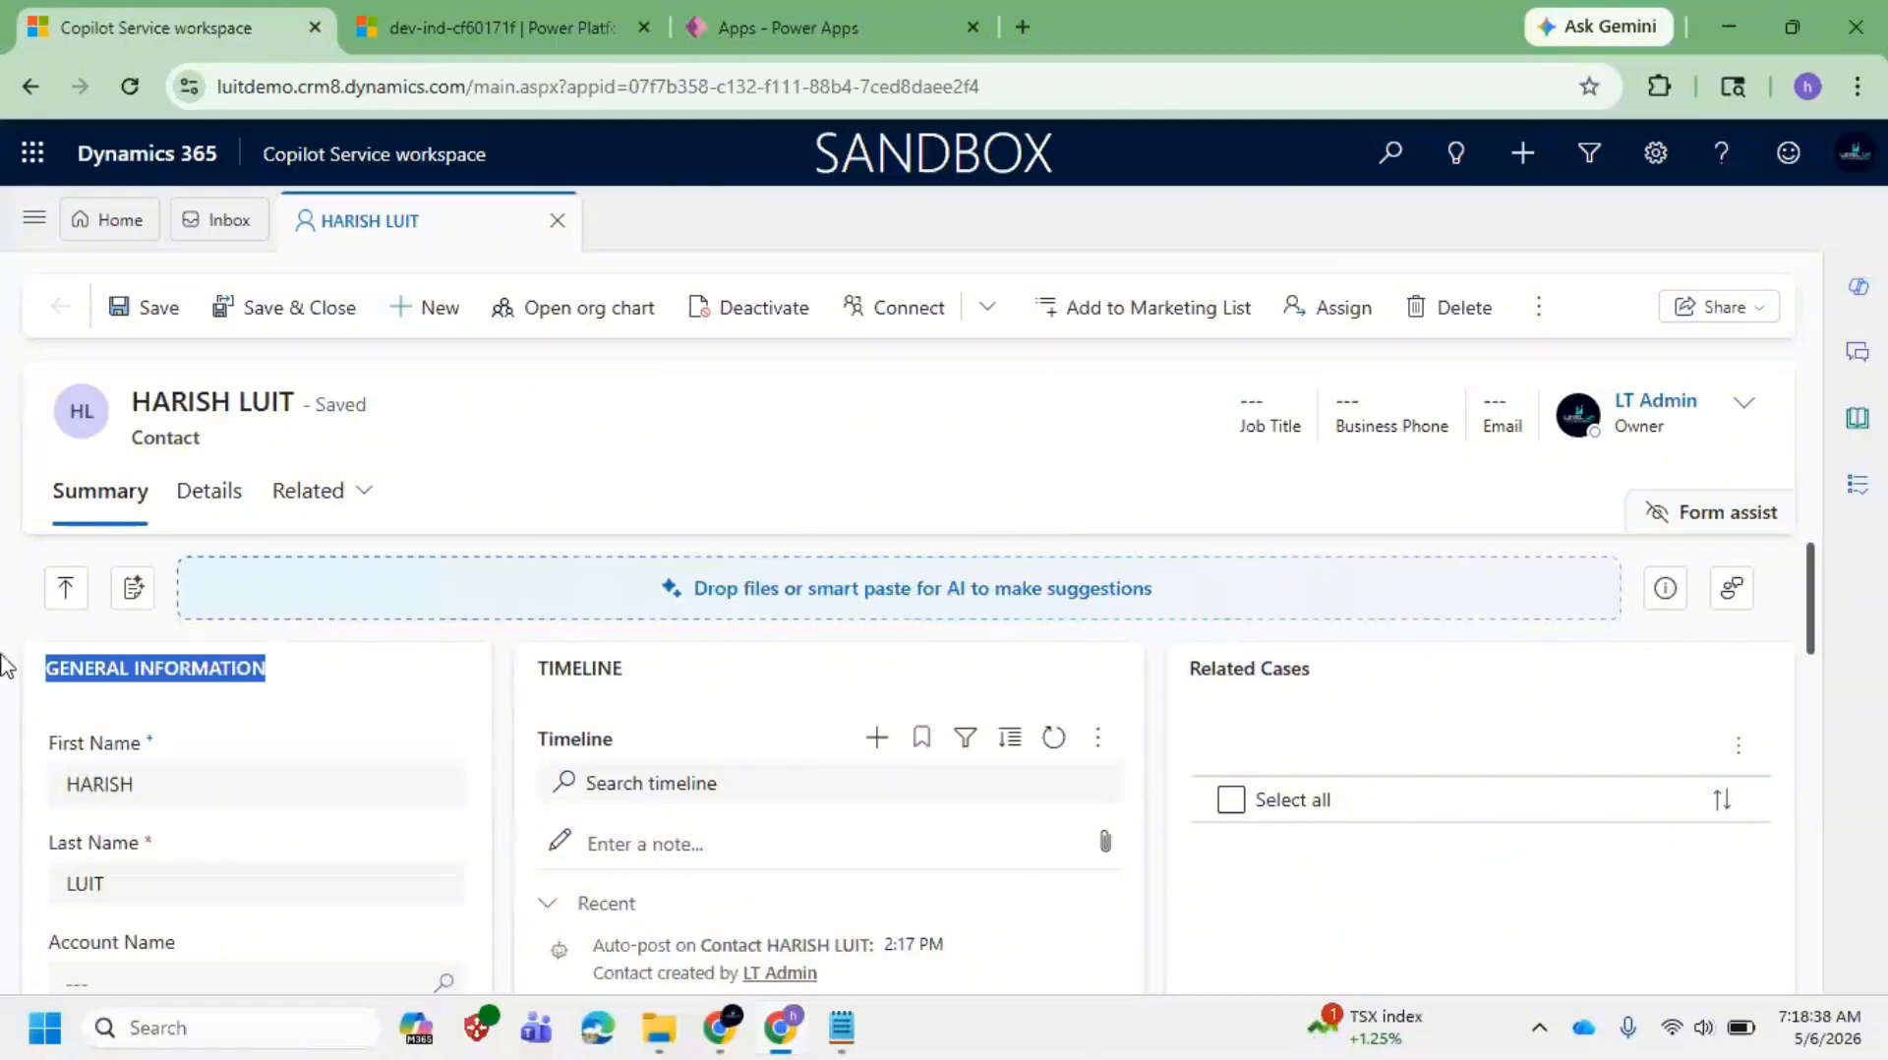
{"action": "left_click", "coordinate": [249, 669]}
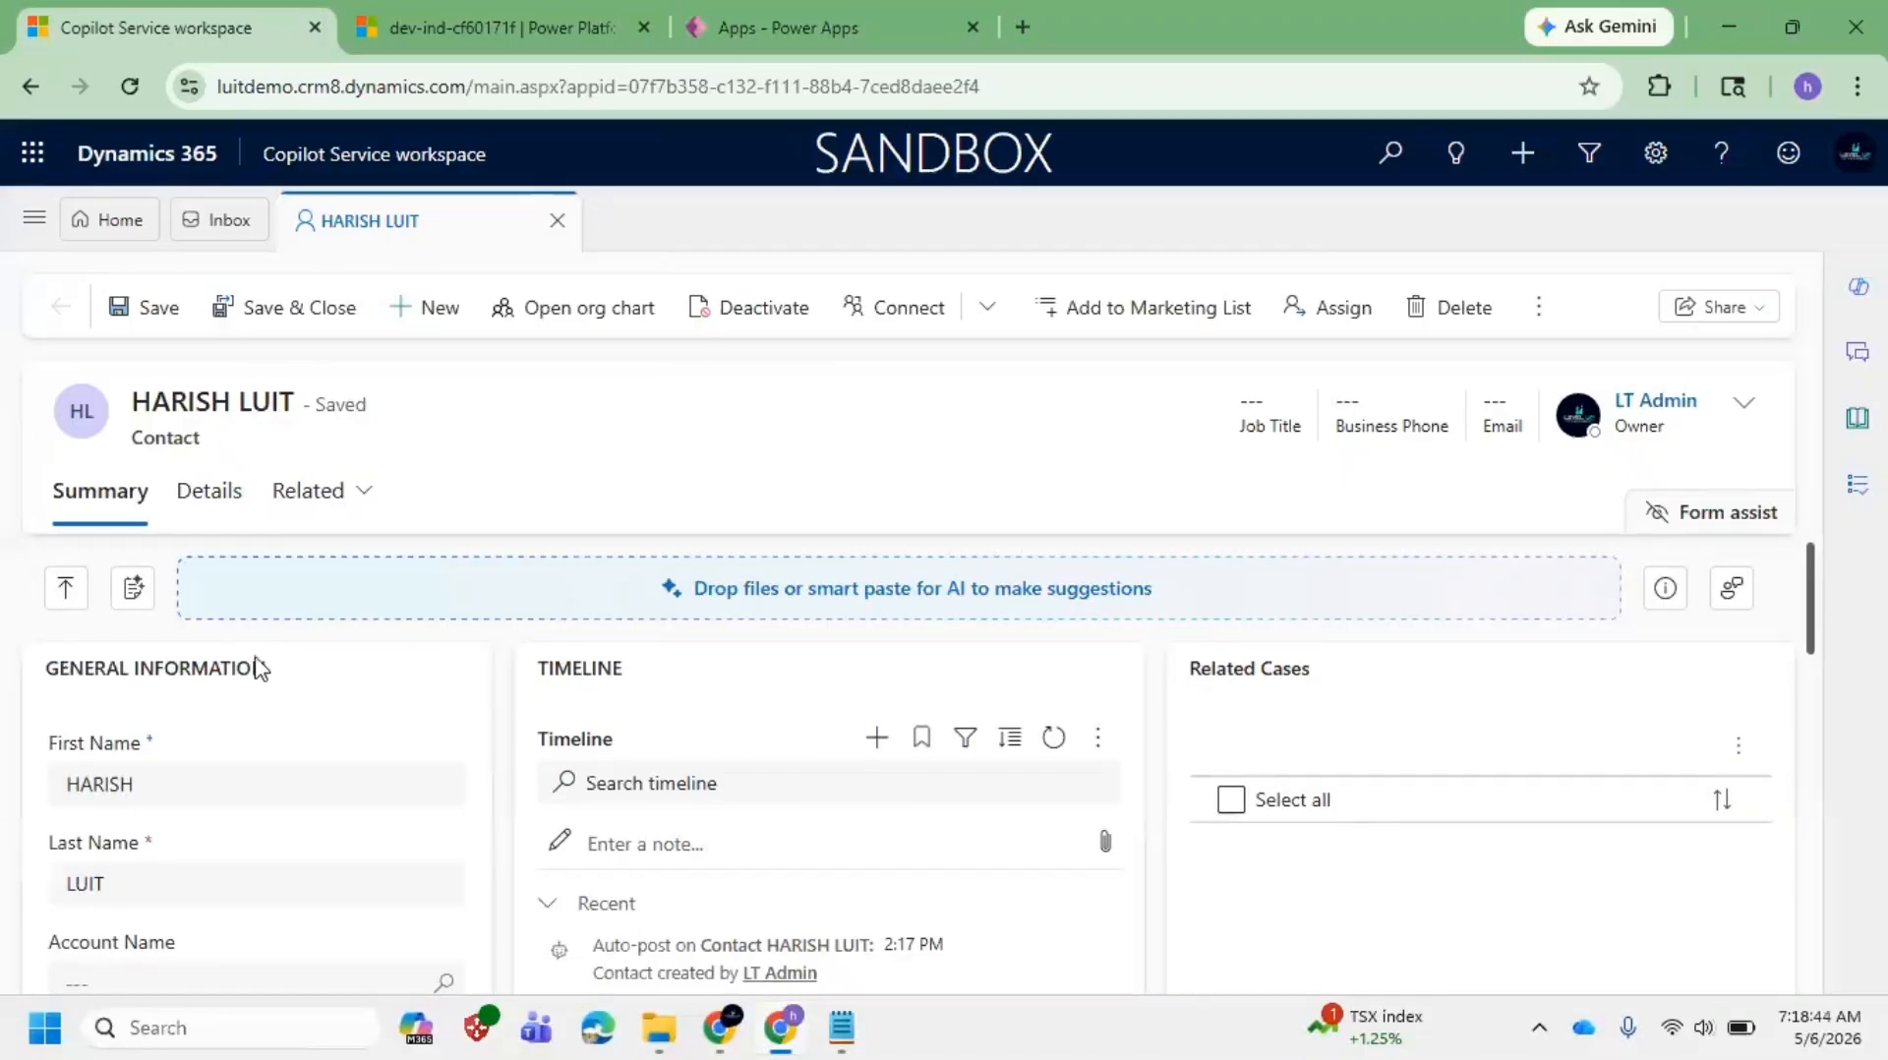
Step: Bring the Notepad notes back and place the cursor near the Form line
{"action": "scroll", "coordinate": [433, 816], "scroll_direction": "down", "scroll_amount": 2}
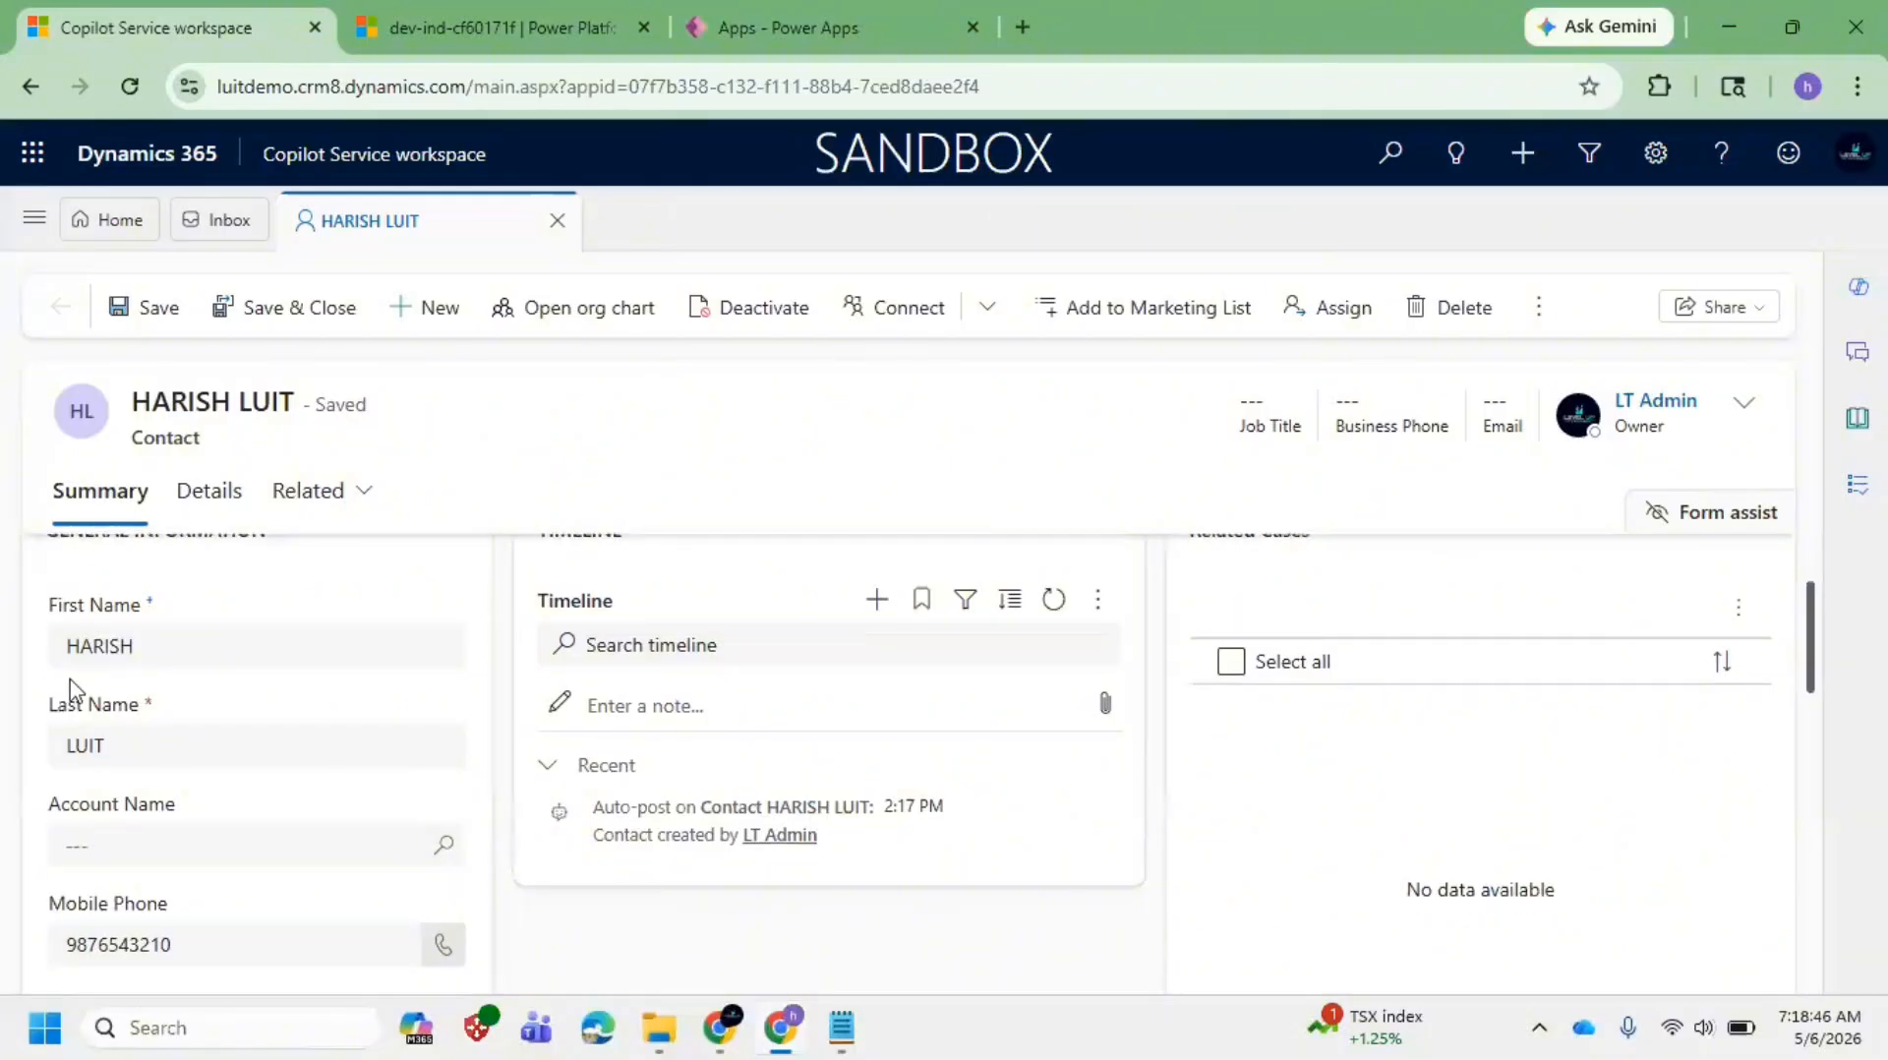
{"action": "mouse_move", "coordinate": [842, 1028]}
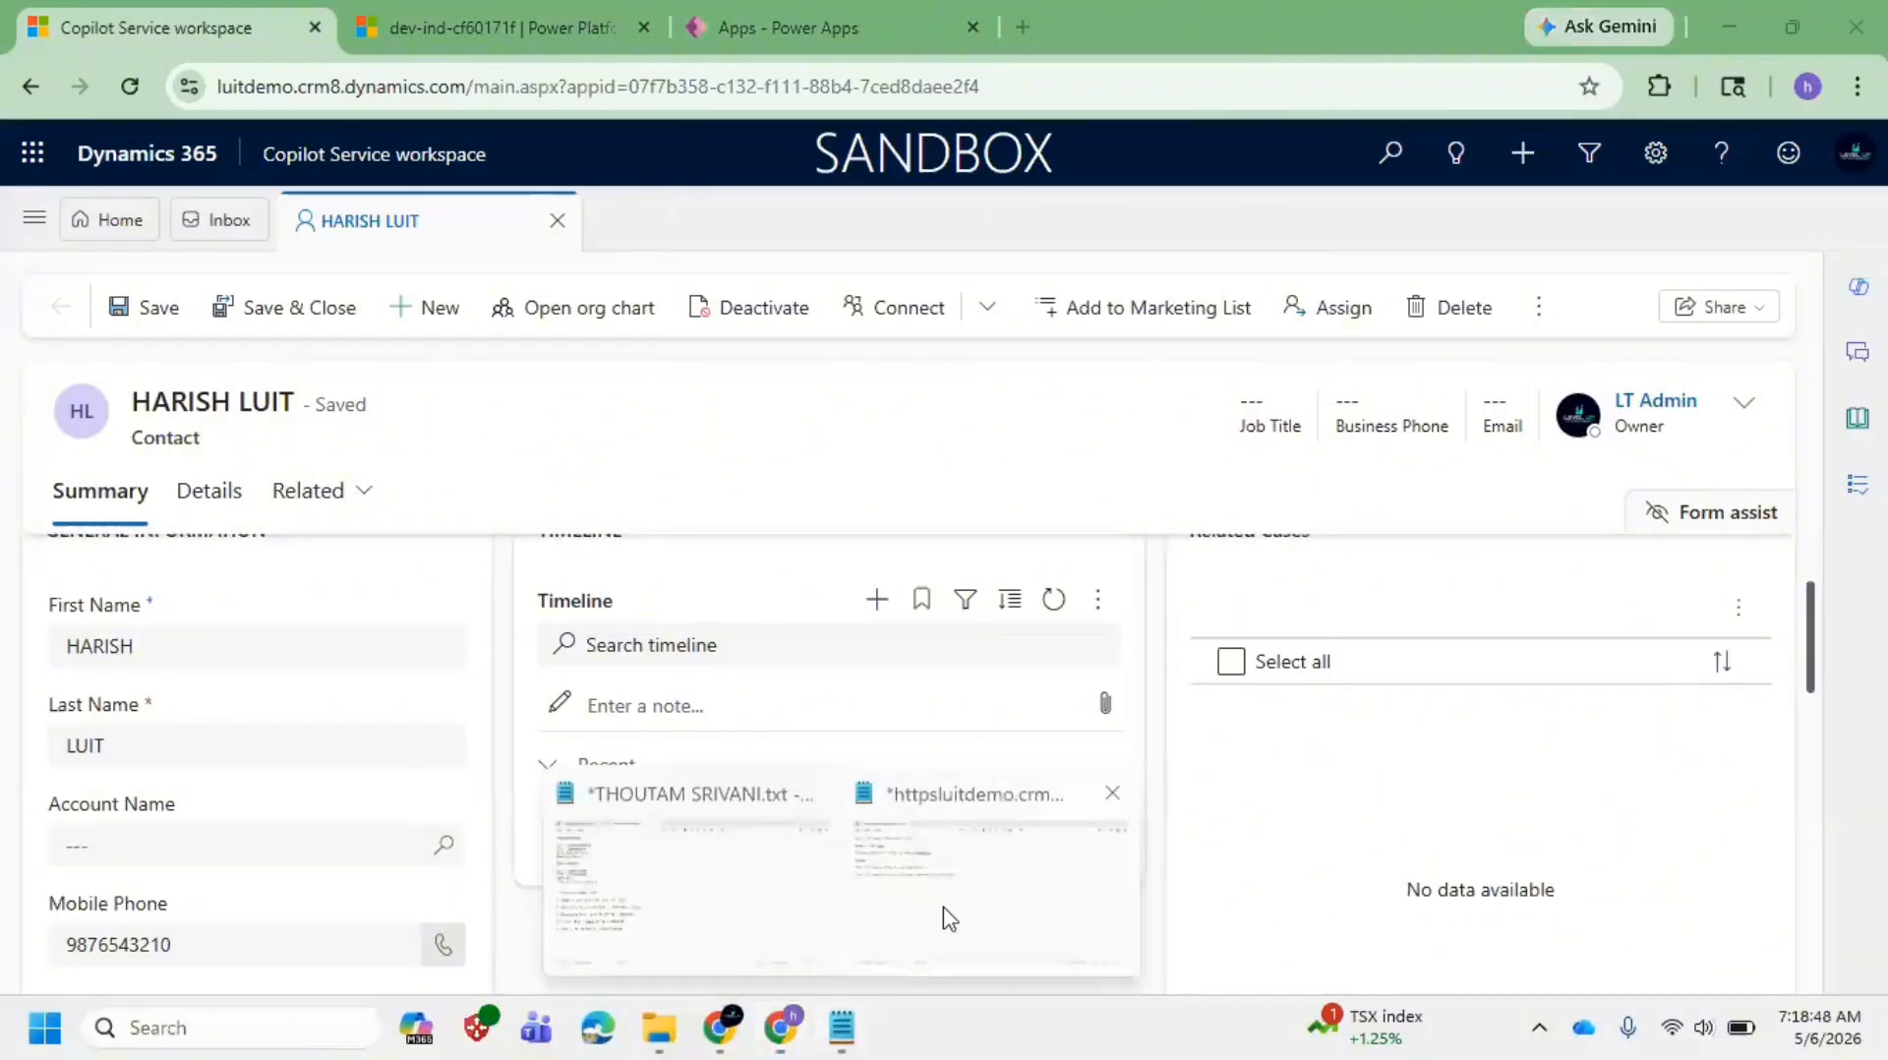
{"action": "left_click", "coordinate": [949, 918]}
{"action": "left_click", "coordinate": [768, 400]}
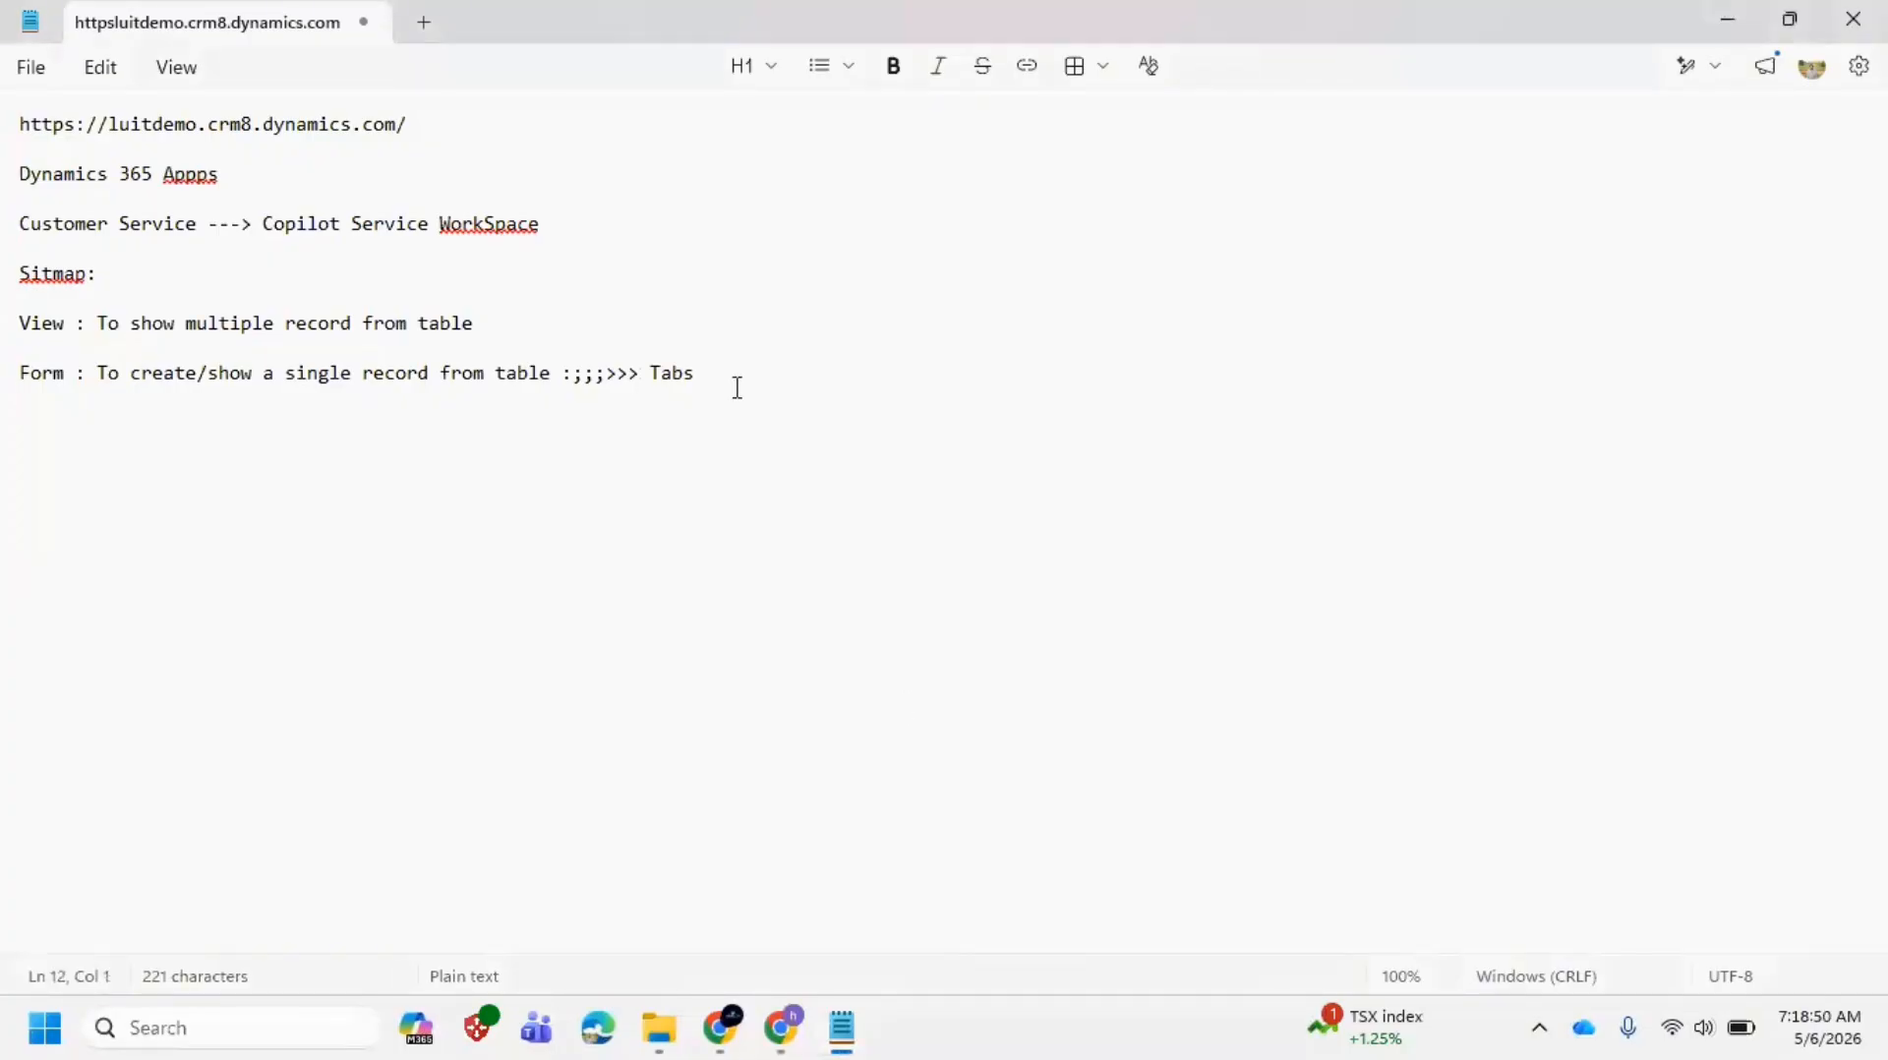
Step: Extend the Form line after 'Tabs' with '>>>> Sections'
{"action": "left_click", "coordinate": [780, 358]}
{"action": "left_click", "coordinate": [780, 374]}
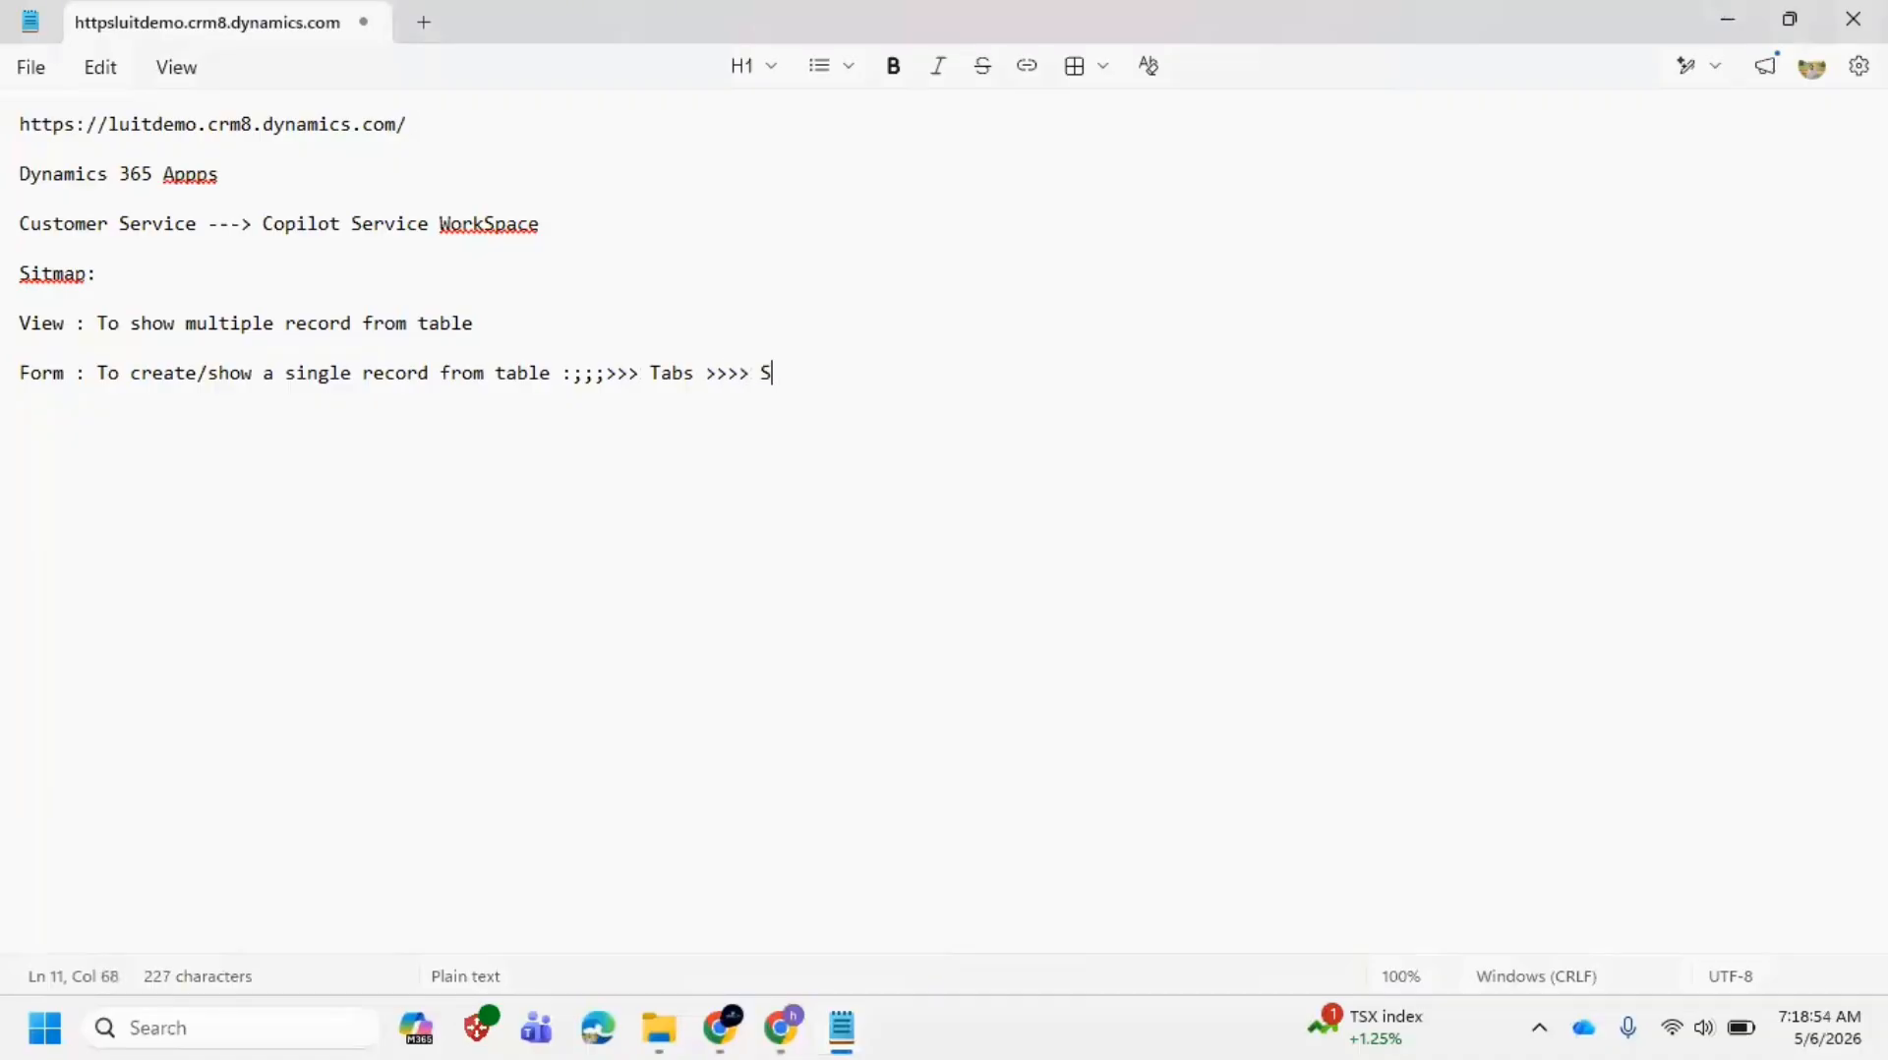
{"action": "type", "text": ">>>> Sections"}
Step: Point out the First Name label, Contact record type and header area on the contact form
{"action": "key", "text": "alt+Tab"}
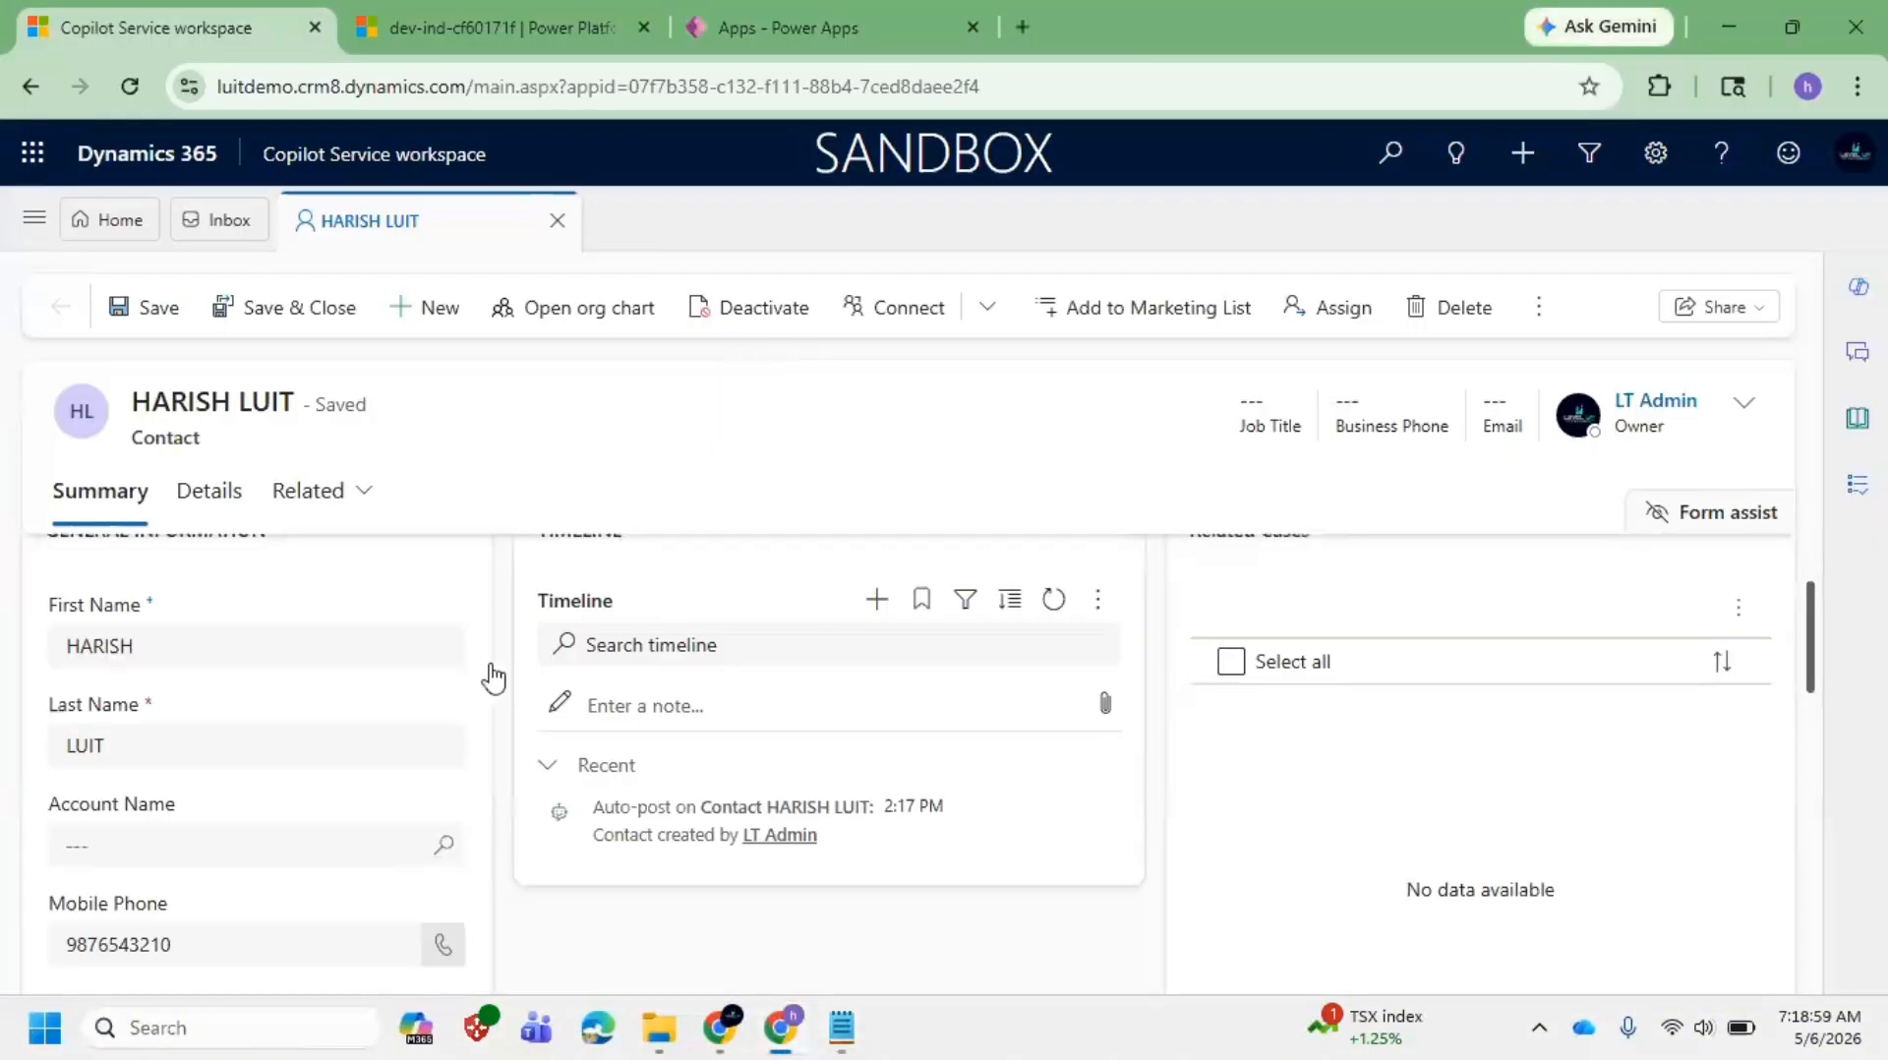
{"action": "left_click_drag", "start_coordinate": [175, 610], "coordinate": [2, 588]}
{"action": "left_click", "coordinate": [183, 599]}
{"action": "double_click", "coordinate": [153, 439]}
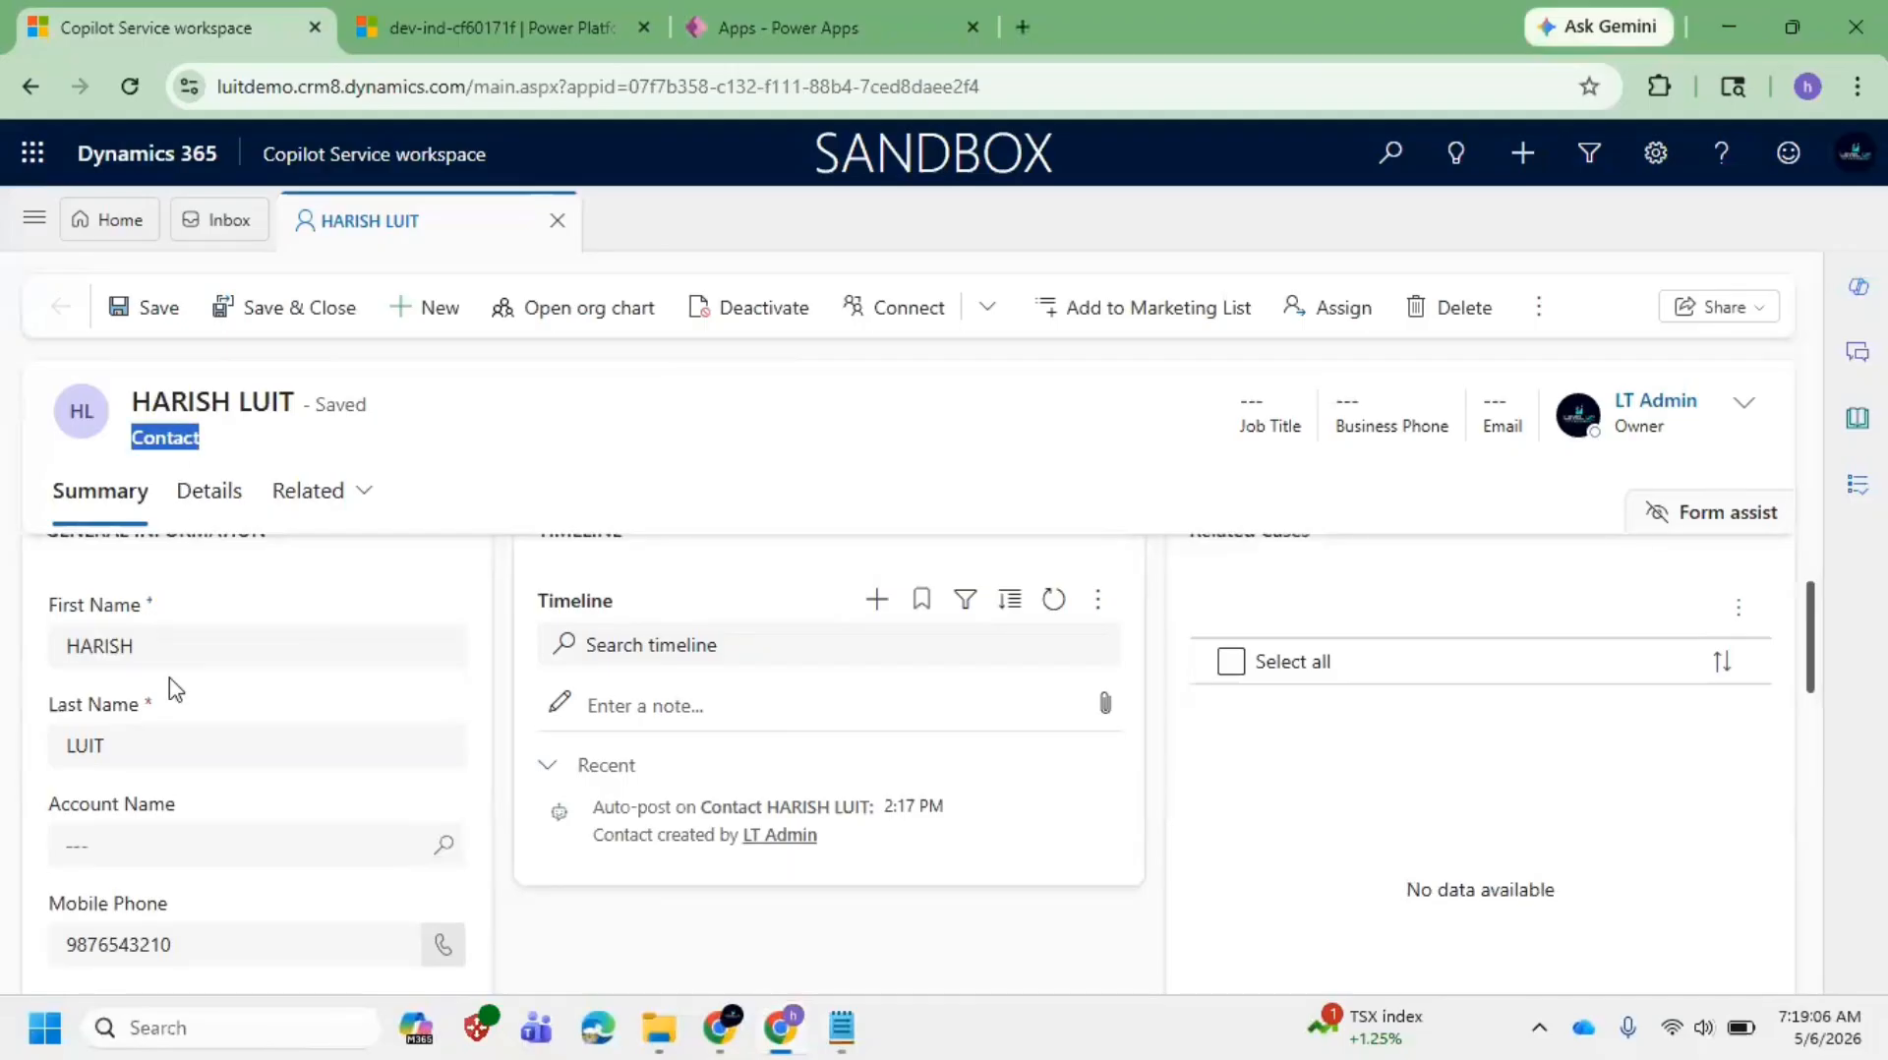
{"action": "left_click_drag", "start_coordinate": [201, 630], "coordinate": [9, 616]}
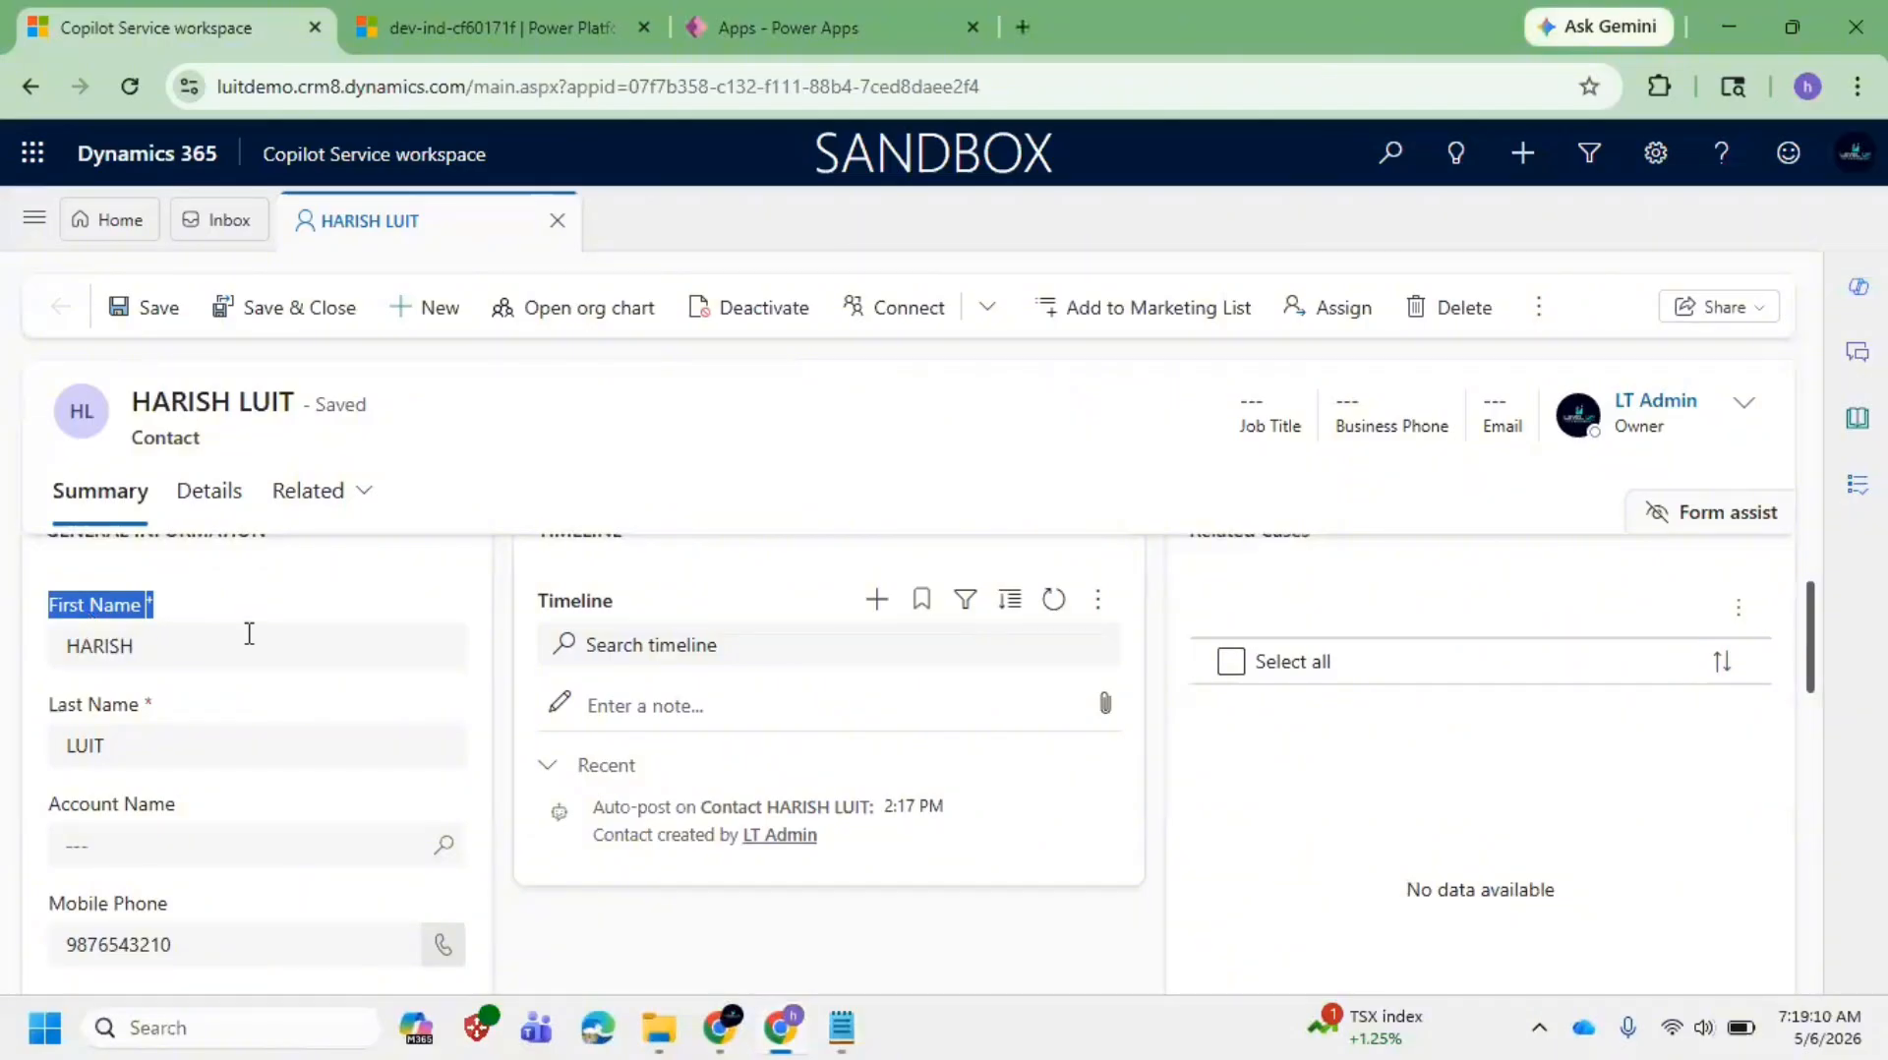
{"action": "left_click", "coordinate": [207, 611]}
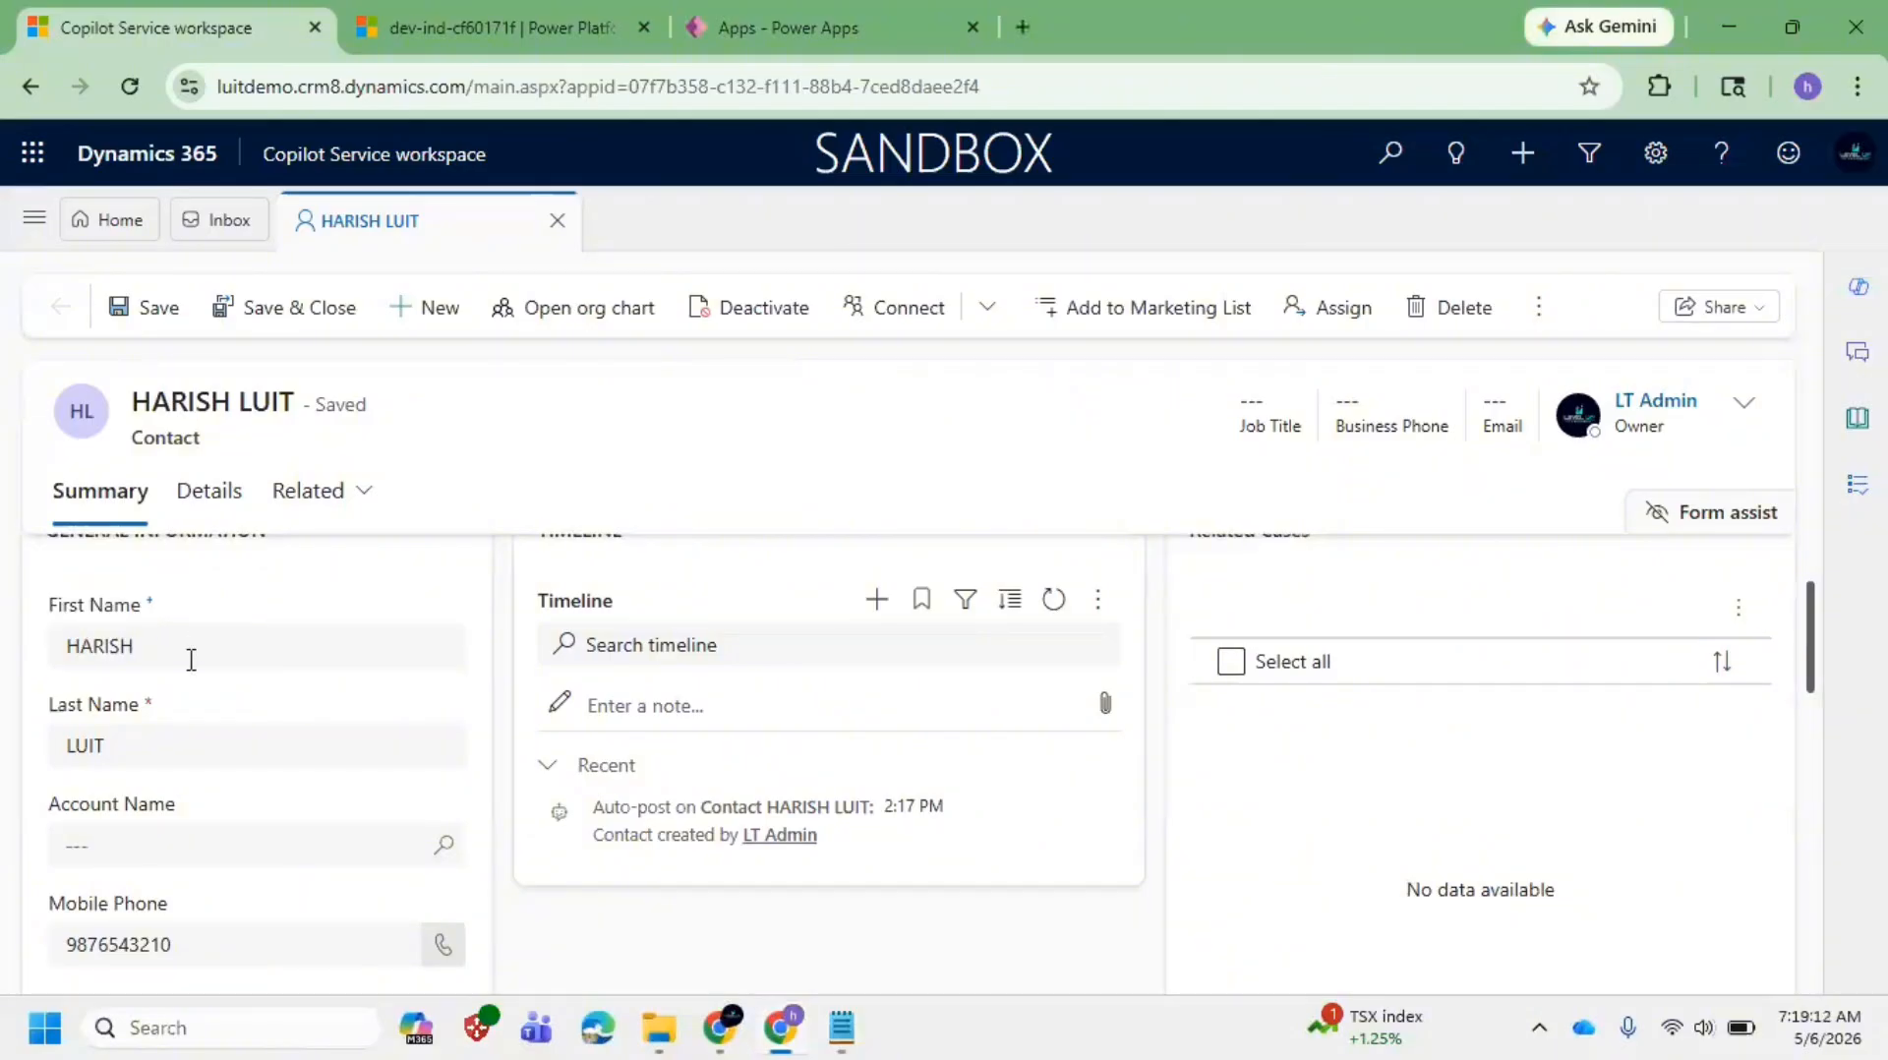
{"action": "left_click_drag", "start_coordinate": [130, 446], "coordinate": [226, 458]}
{"action": "left_click", "coordinate": [157, 602]}
{"action": "left_click_drag", "start_coordinate": [209, 607], "coordinate": [49, 610]}
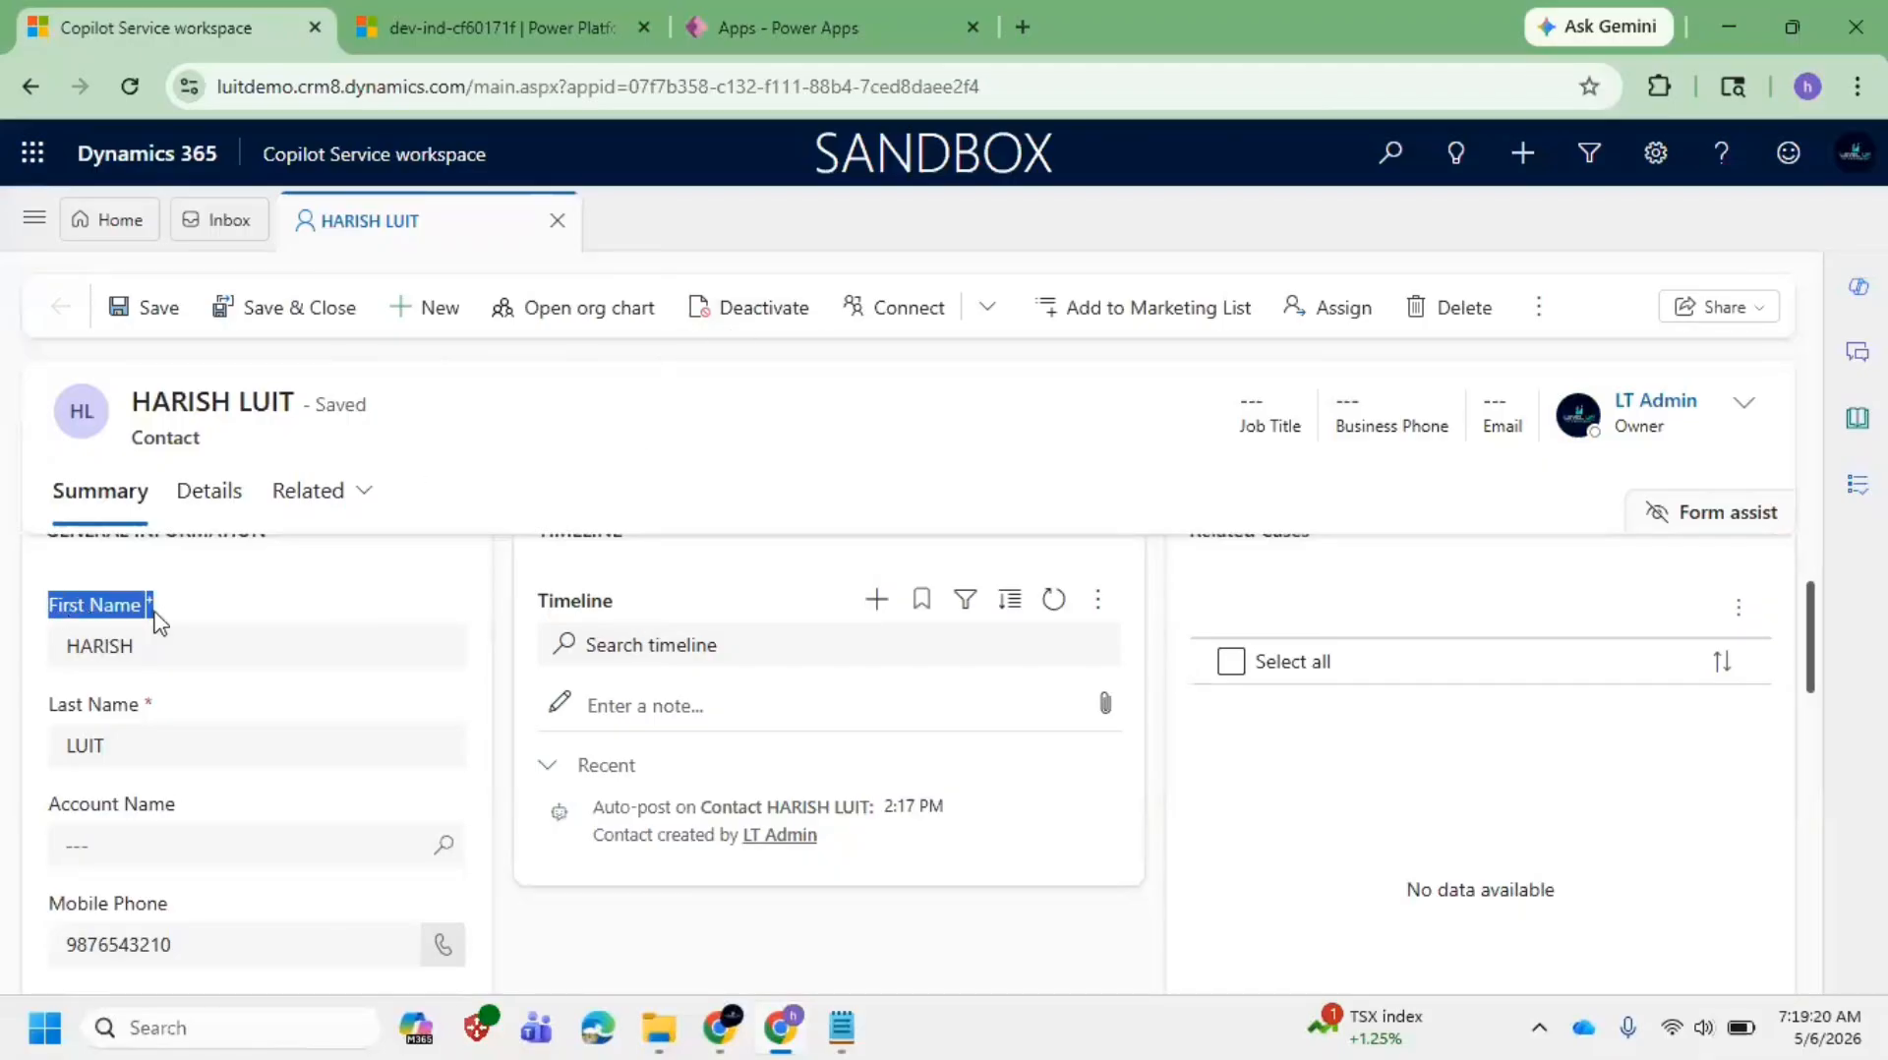
{"action": "left_click", "coordinate": [189, 735]}
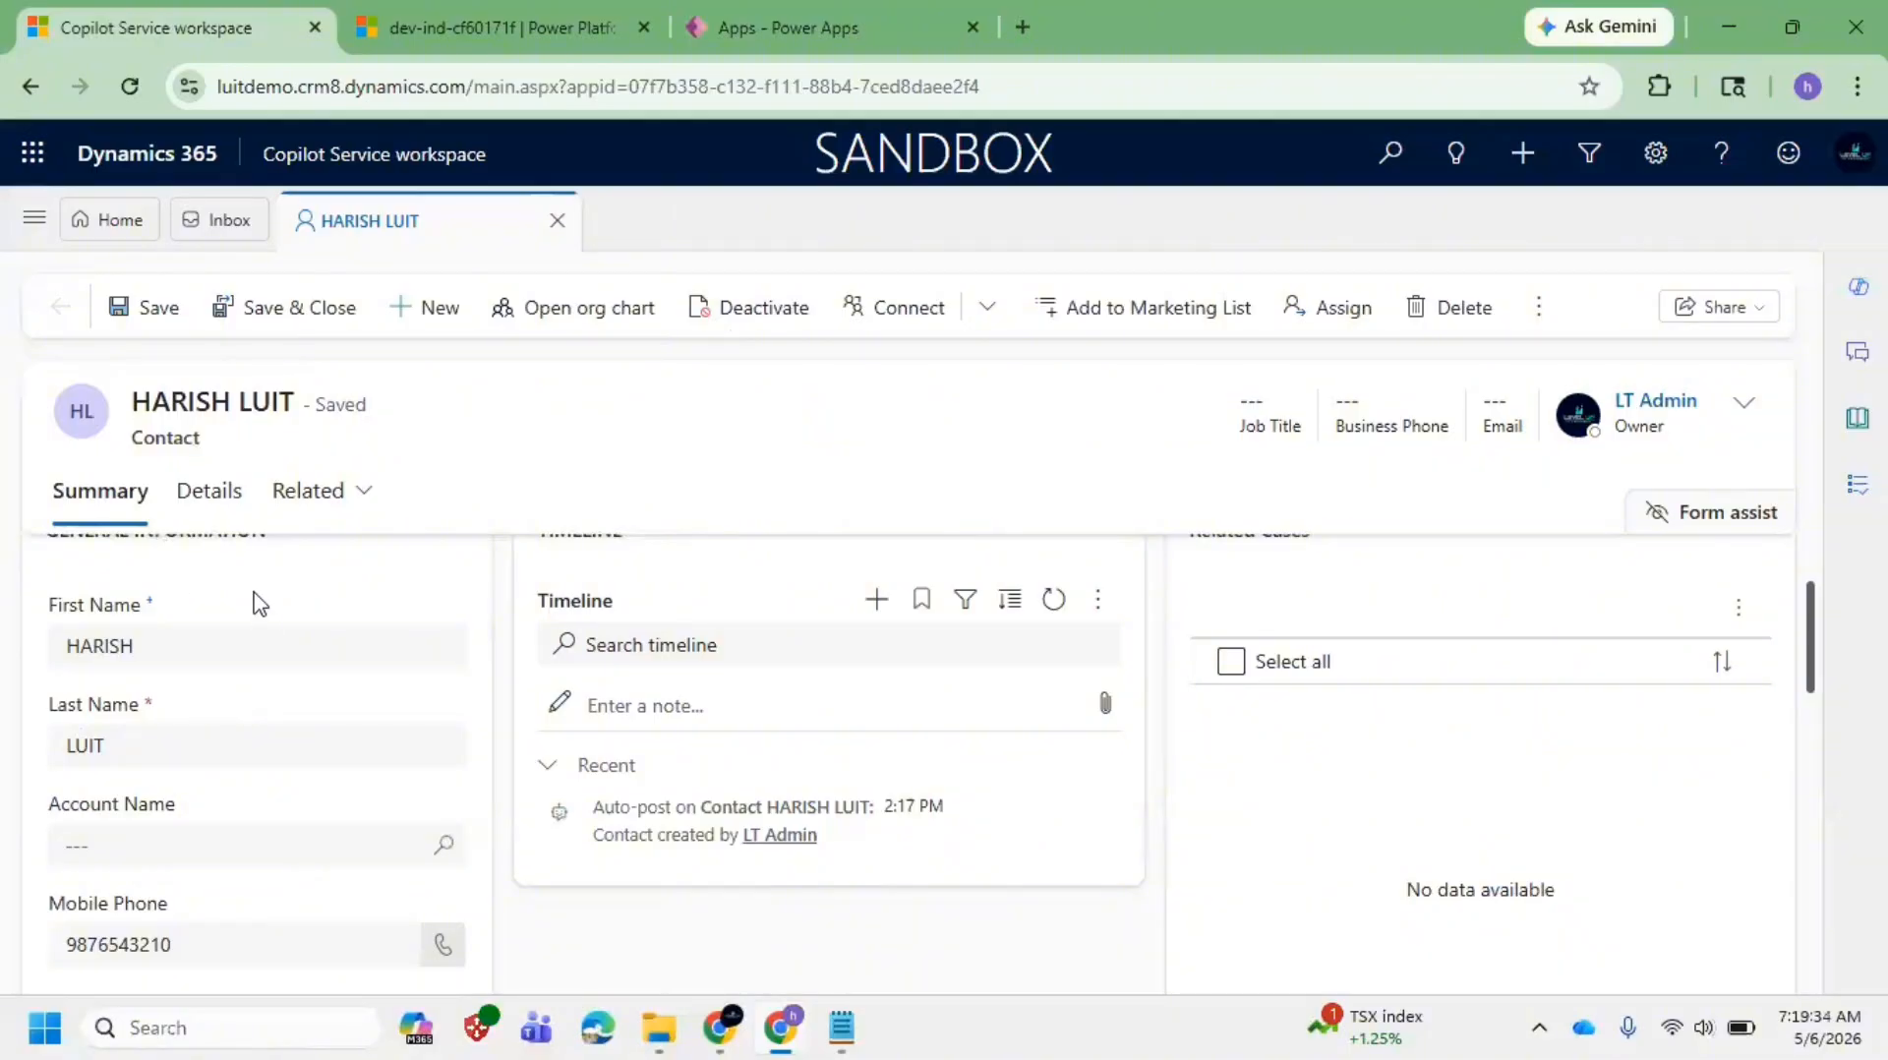
{"action": "scroll", "coordinate": [288, 736], "scroll_direction": "up", "scroll_amount": 2}
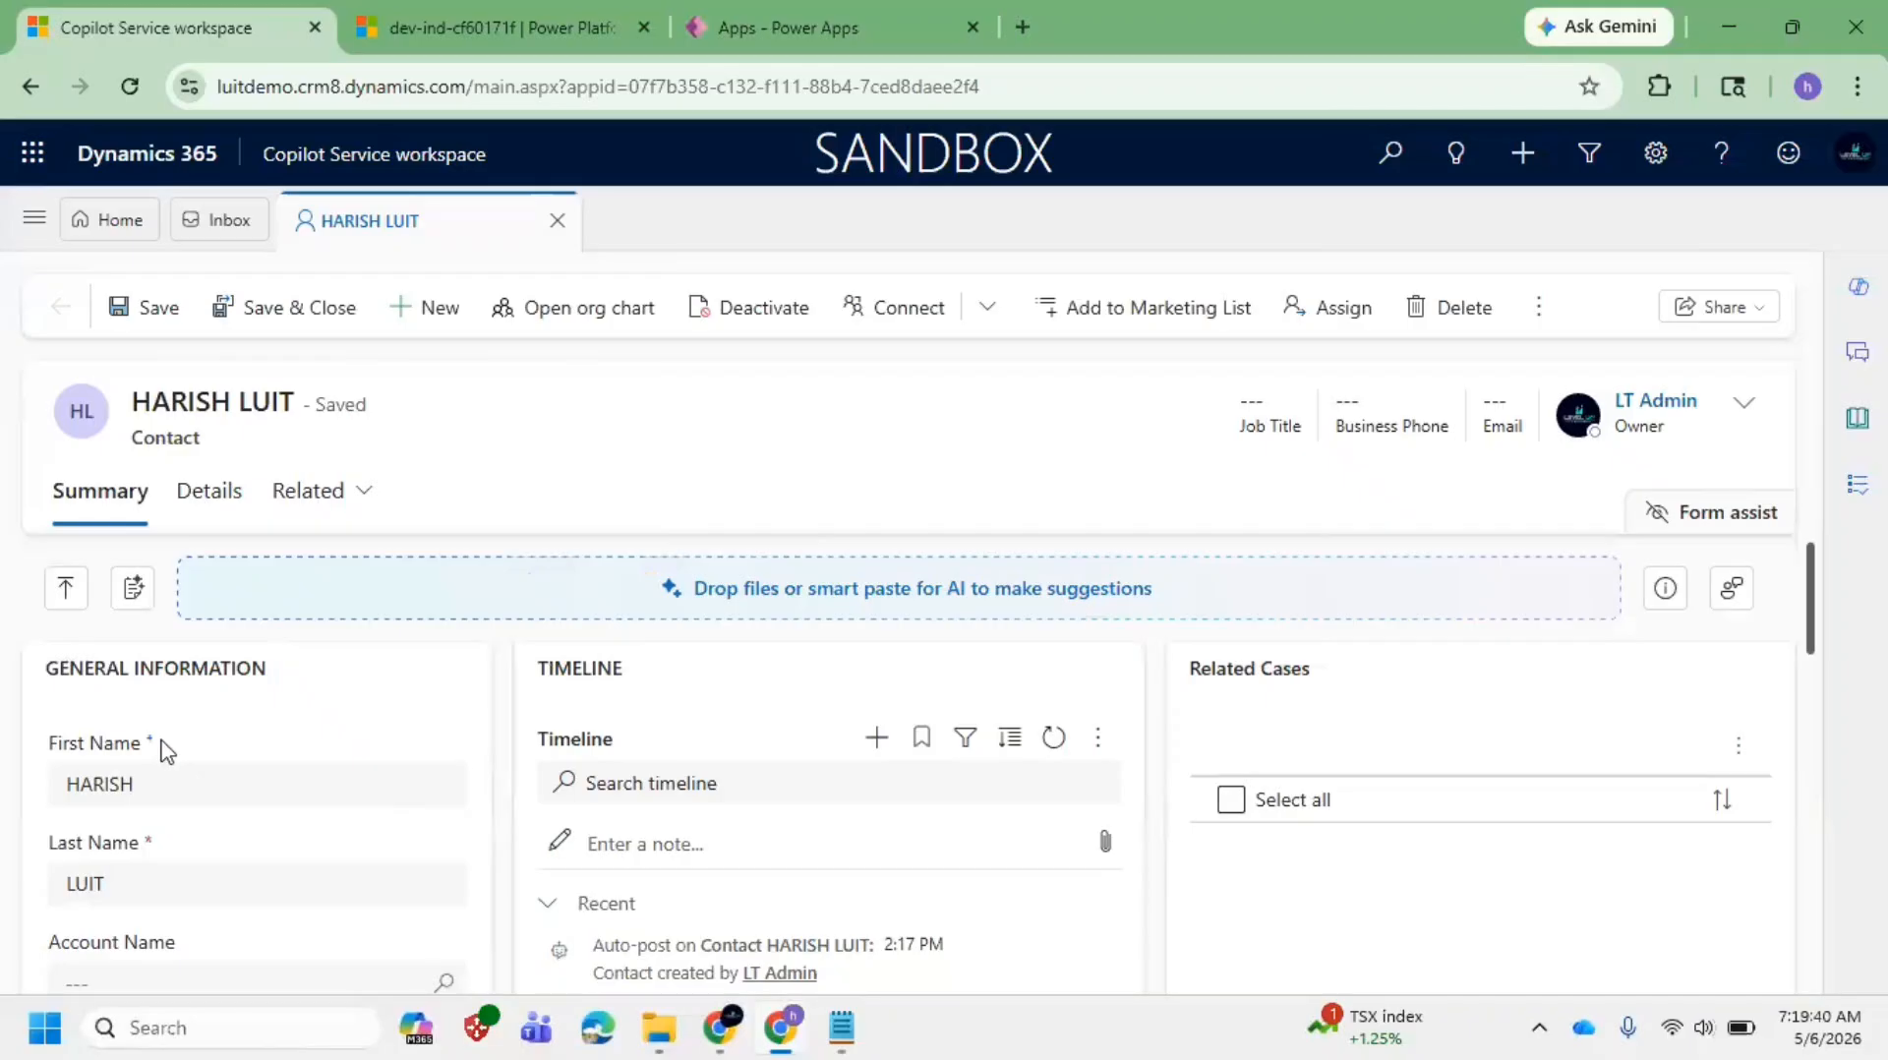
{"action": "left_click_drag", "start_coordinate": [160, 751], "coordinate": [32, 753]}
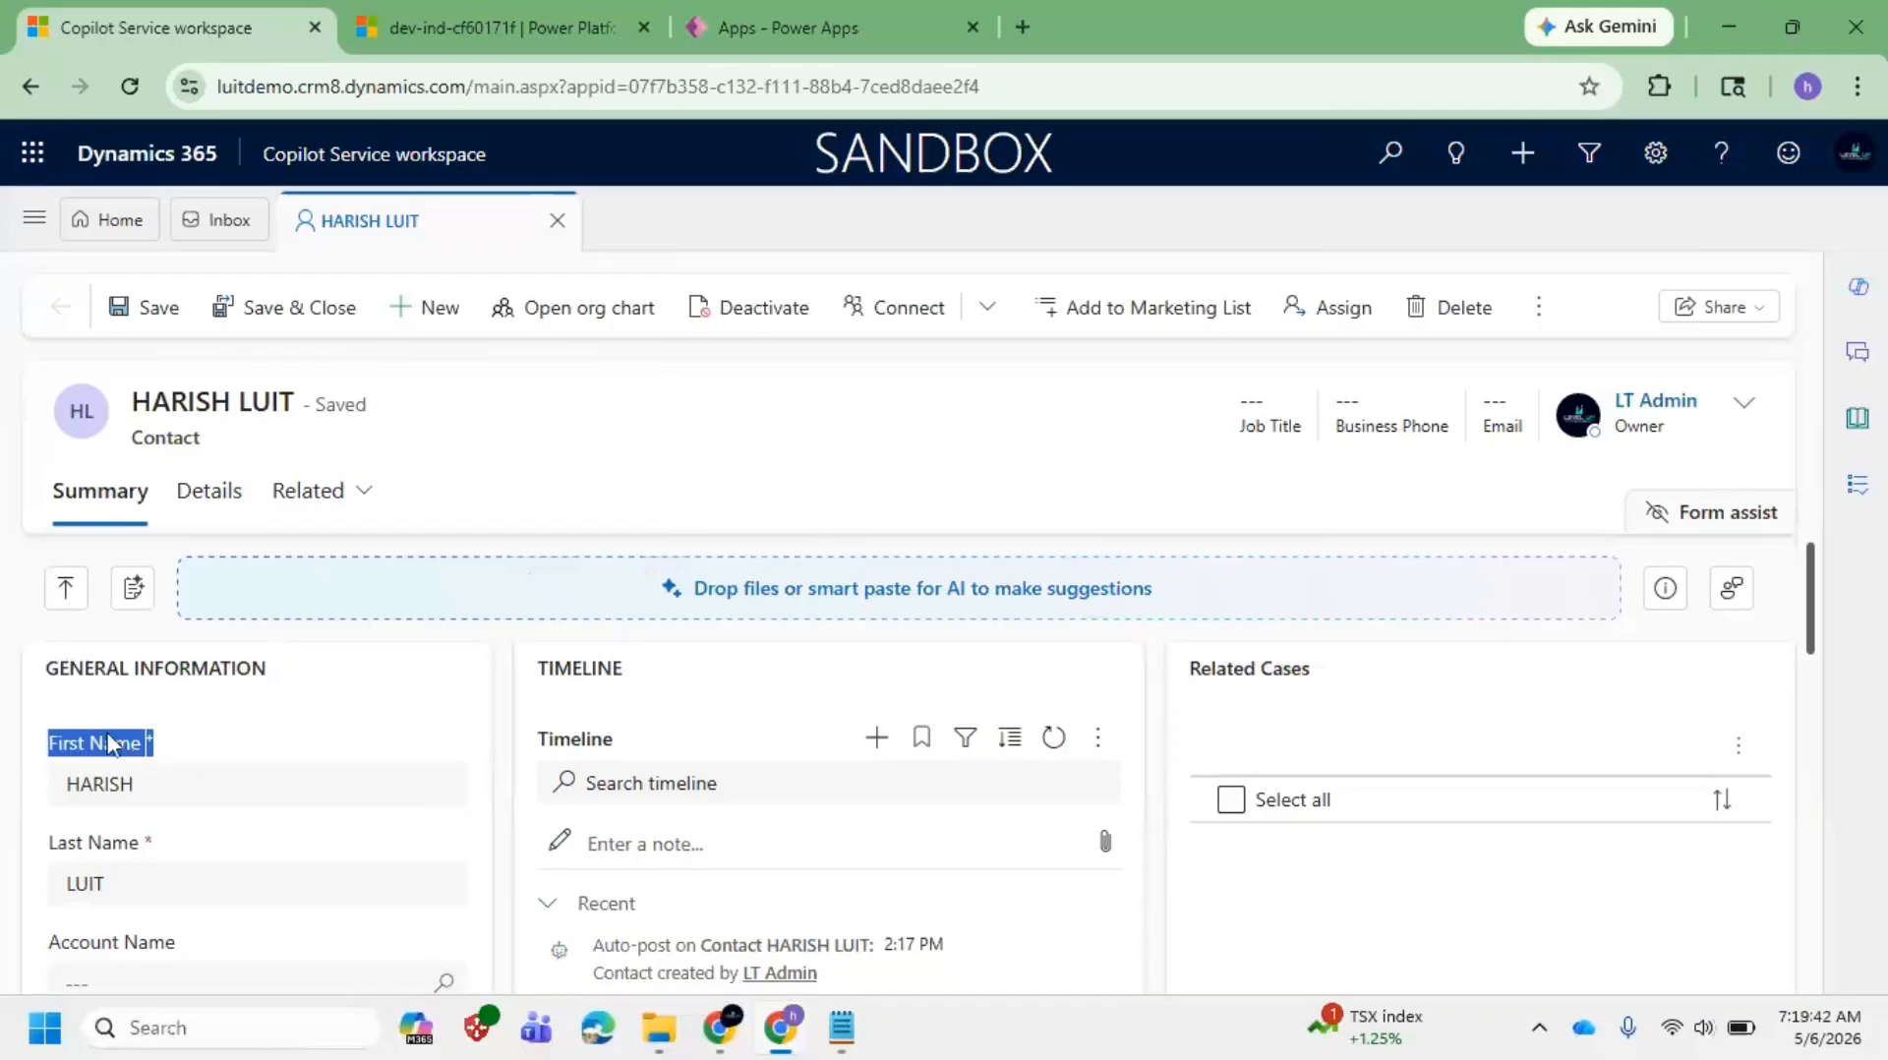
{"action": "scroll", "coordinate": [279, 745], "scroll_direction": "down", "scroll_amount": 1}
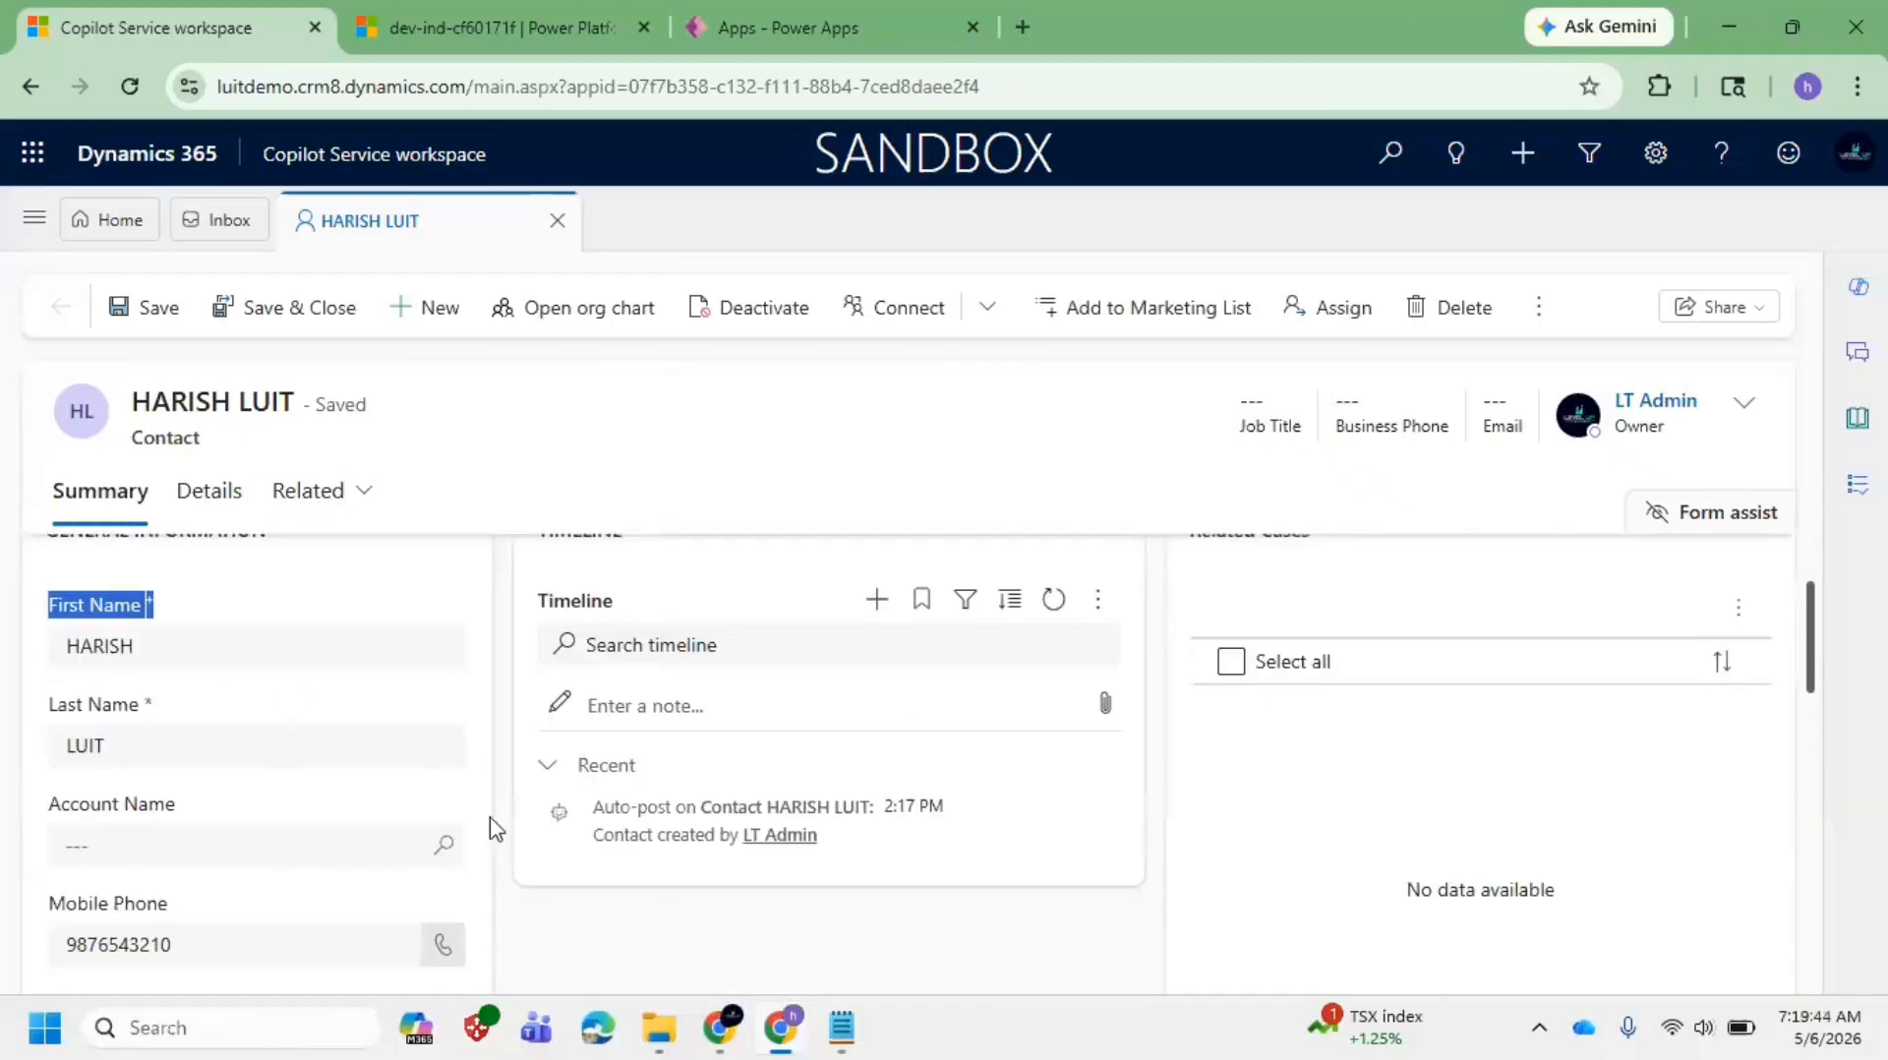
Step: Append 'Fields(Columns)' to the Notepad Form line, then return to the contact form
{"action": "mouse_move", "coordinate": [848, 1013]}
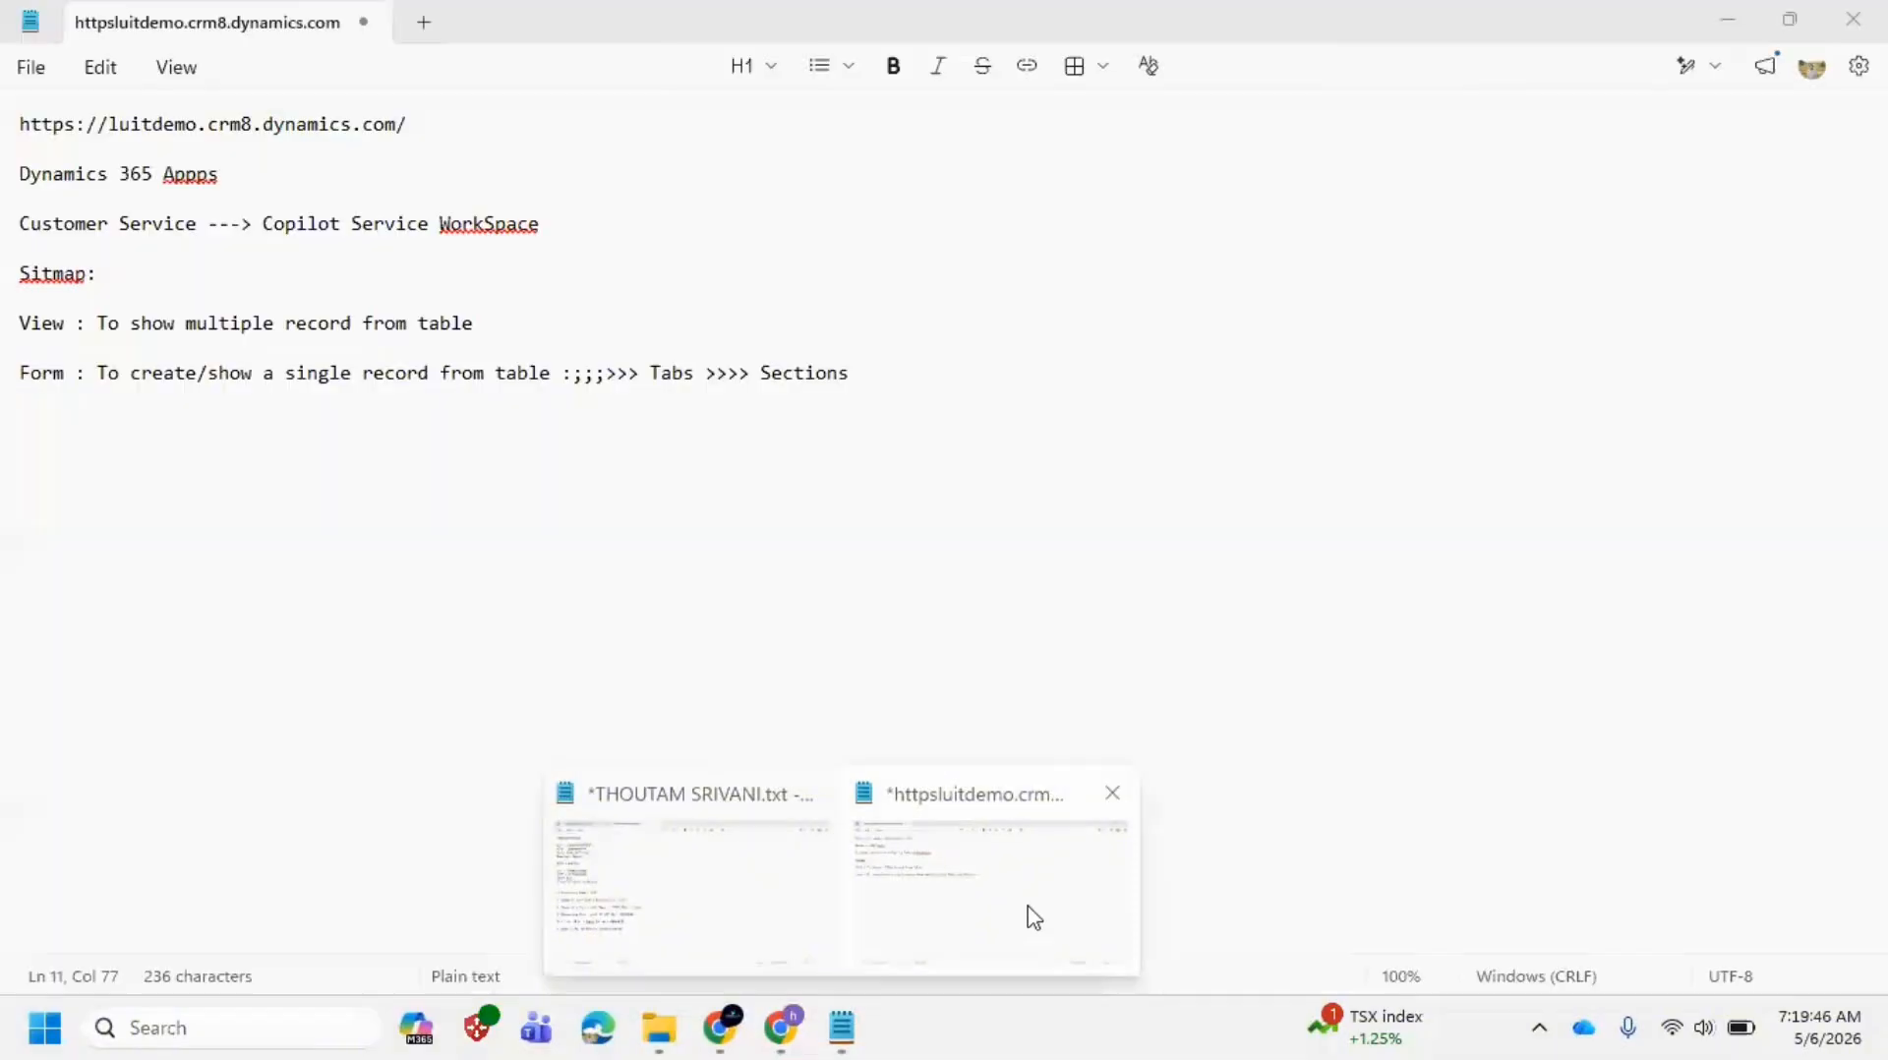
{"action": "left_click", "coordinate": [1029, 913]}
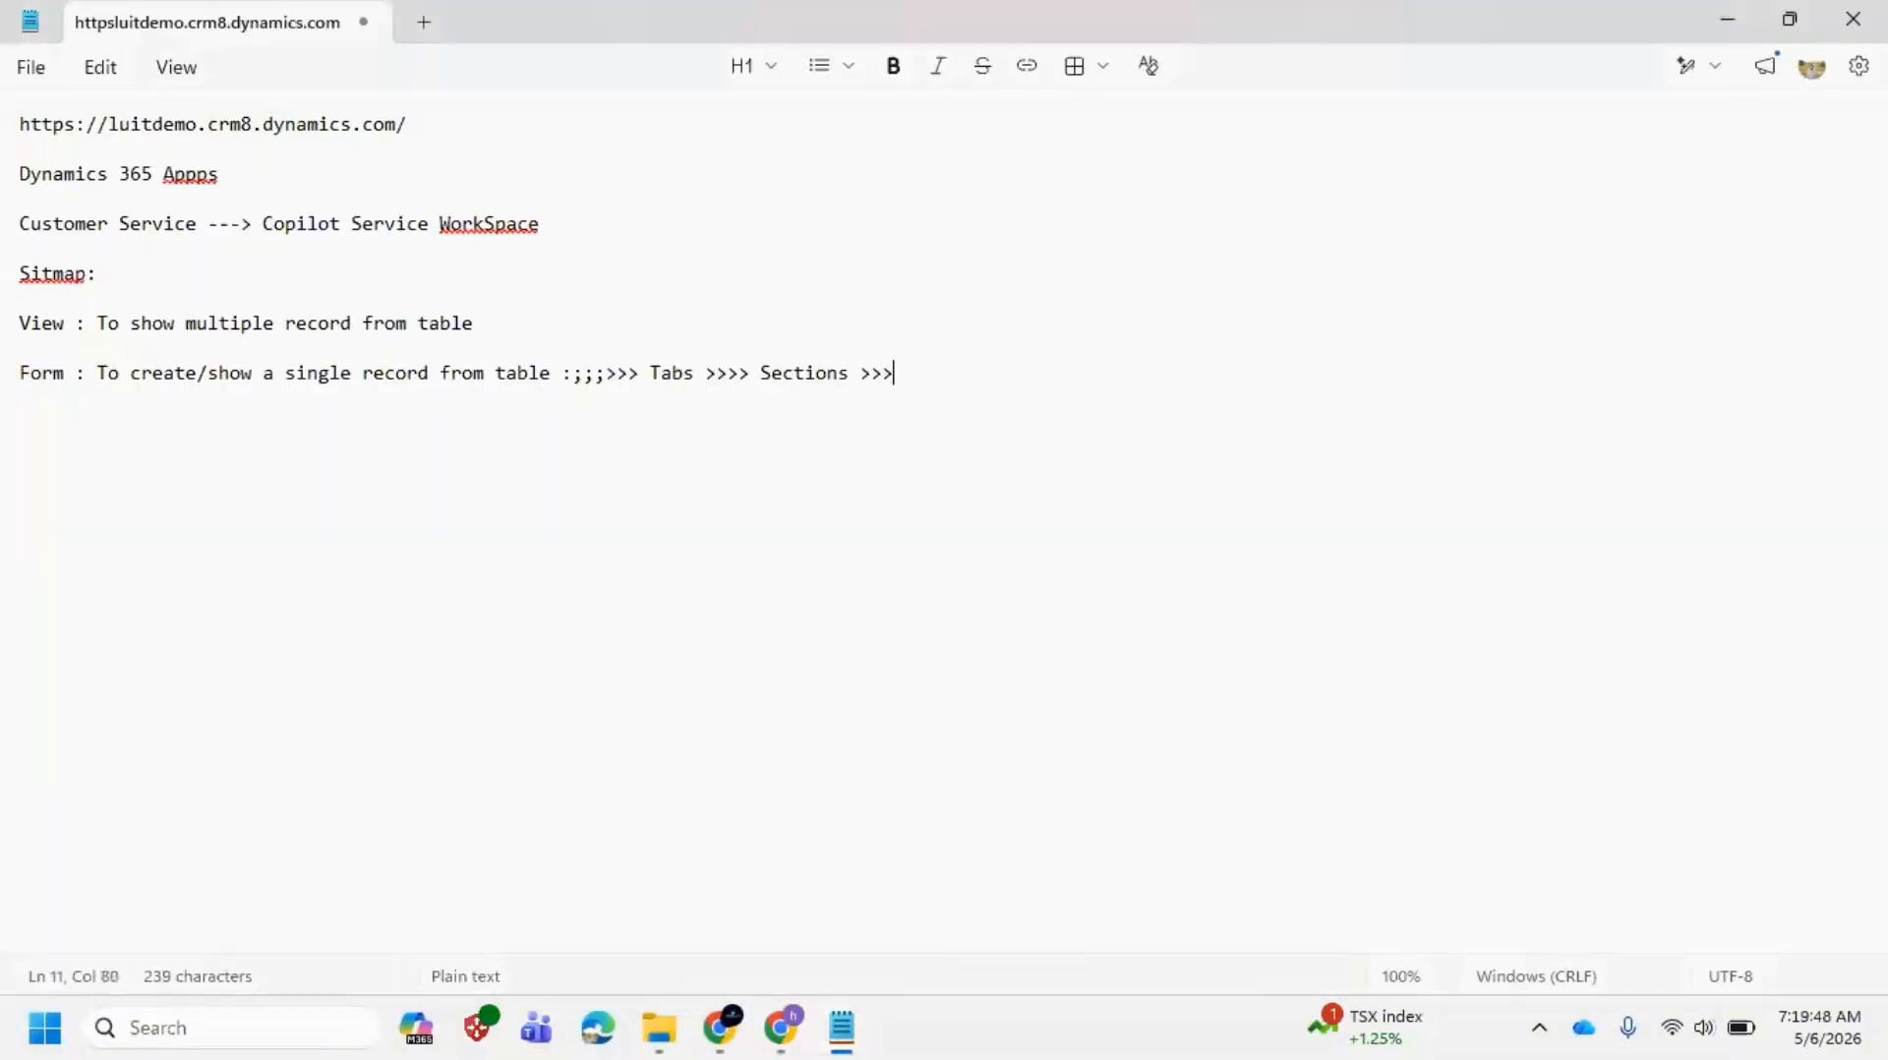
{"action": "type", "text": "Fields(Columns"}
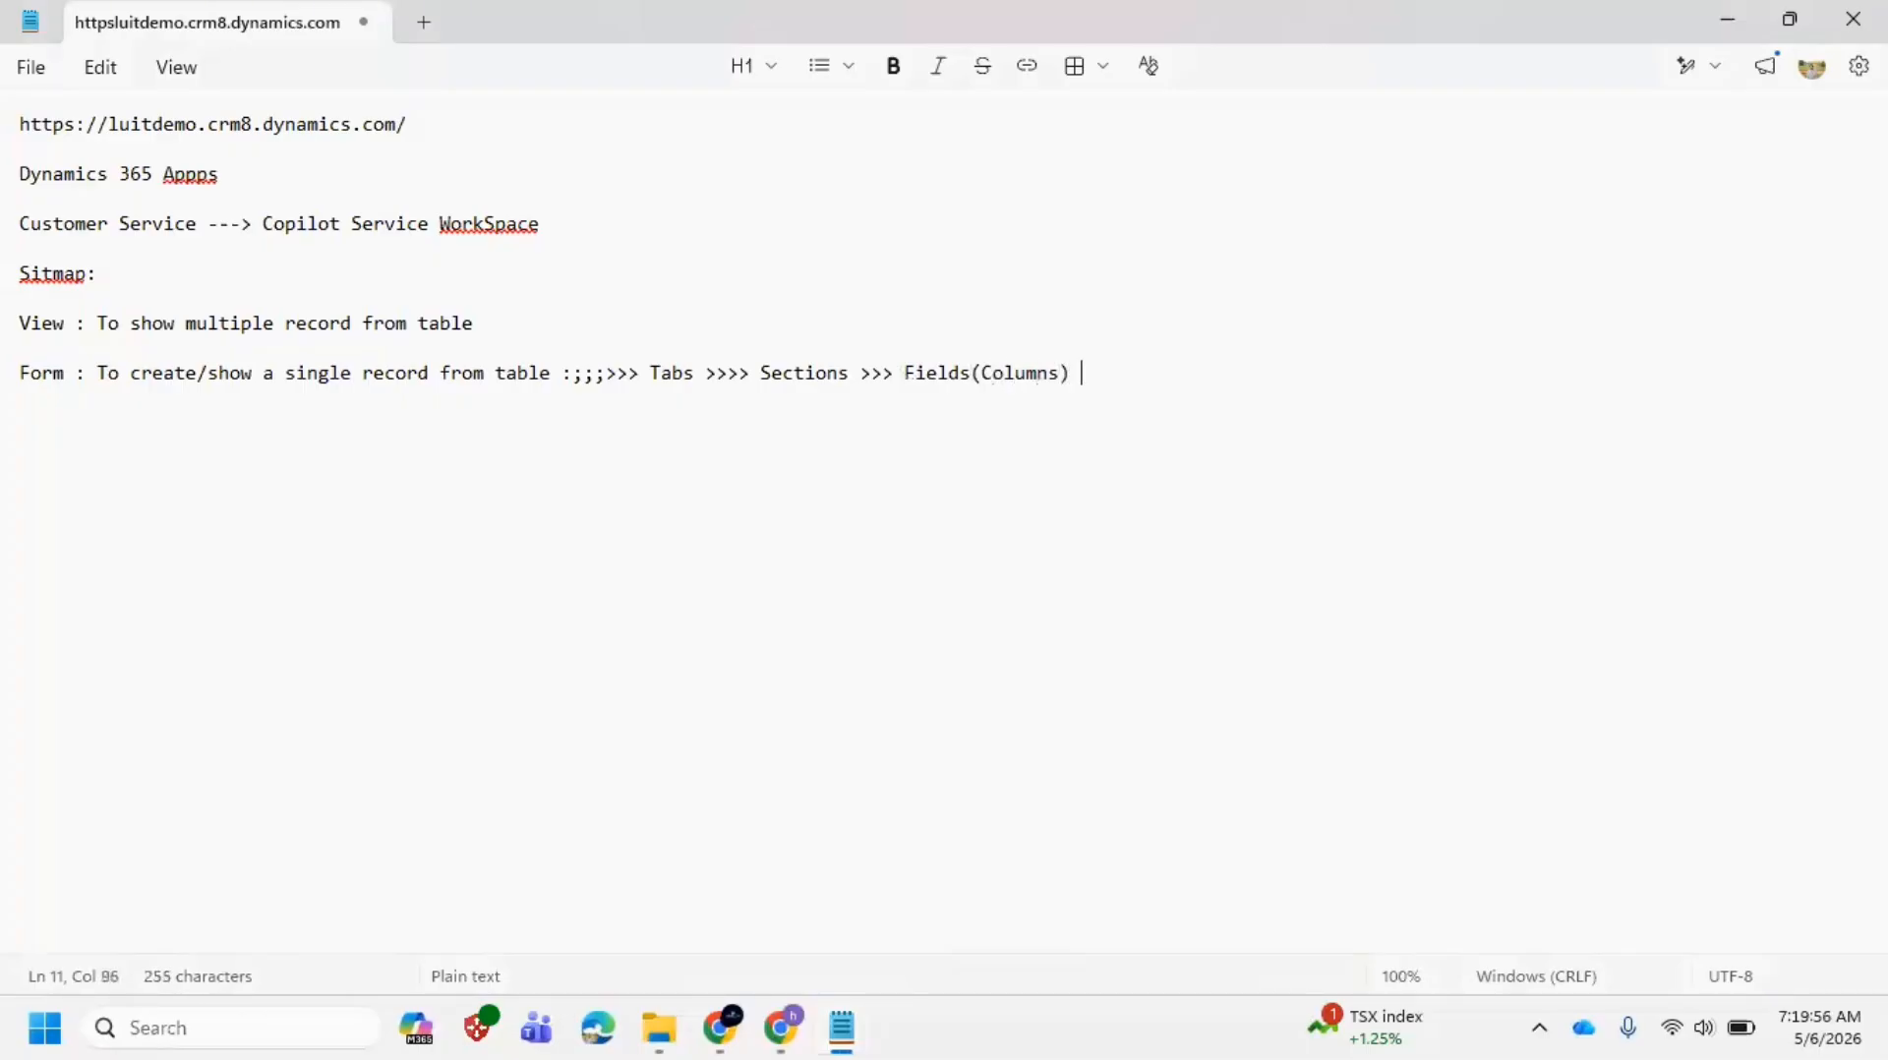
{"action": "key", "text": "alt+Tab"}
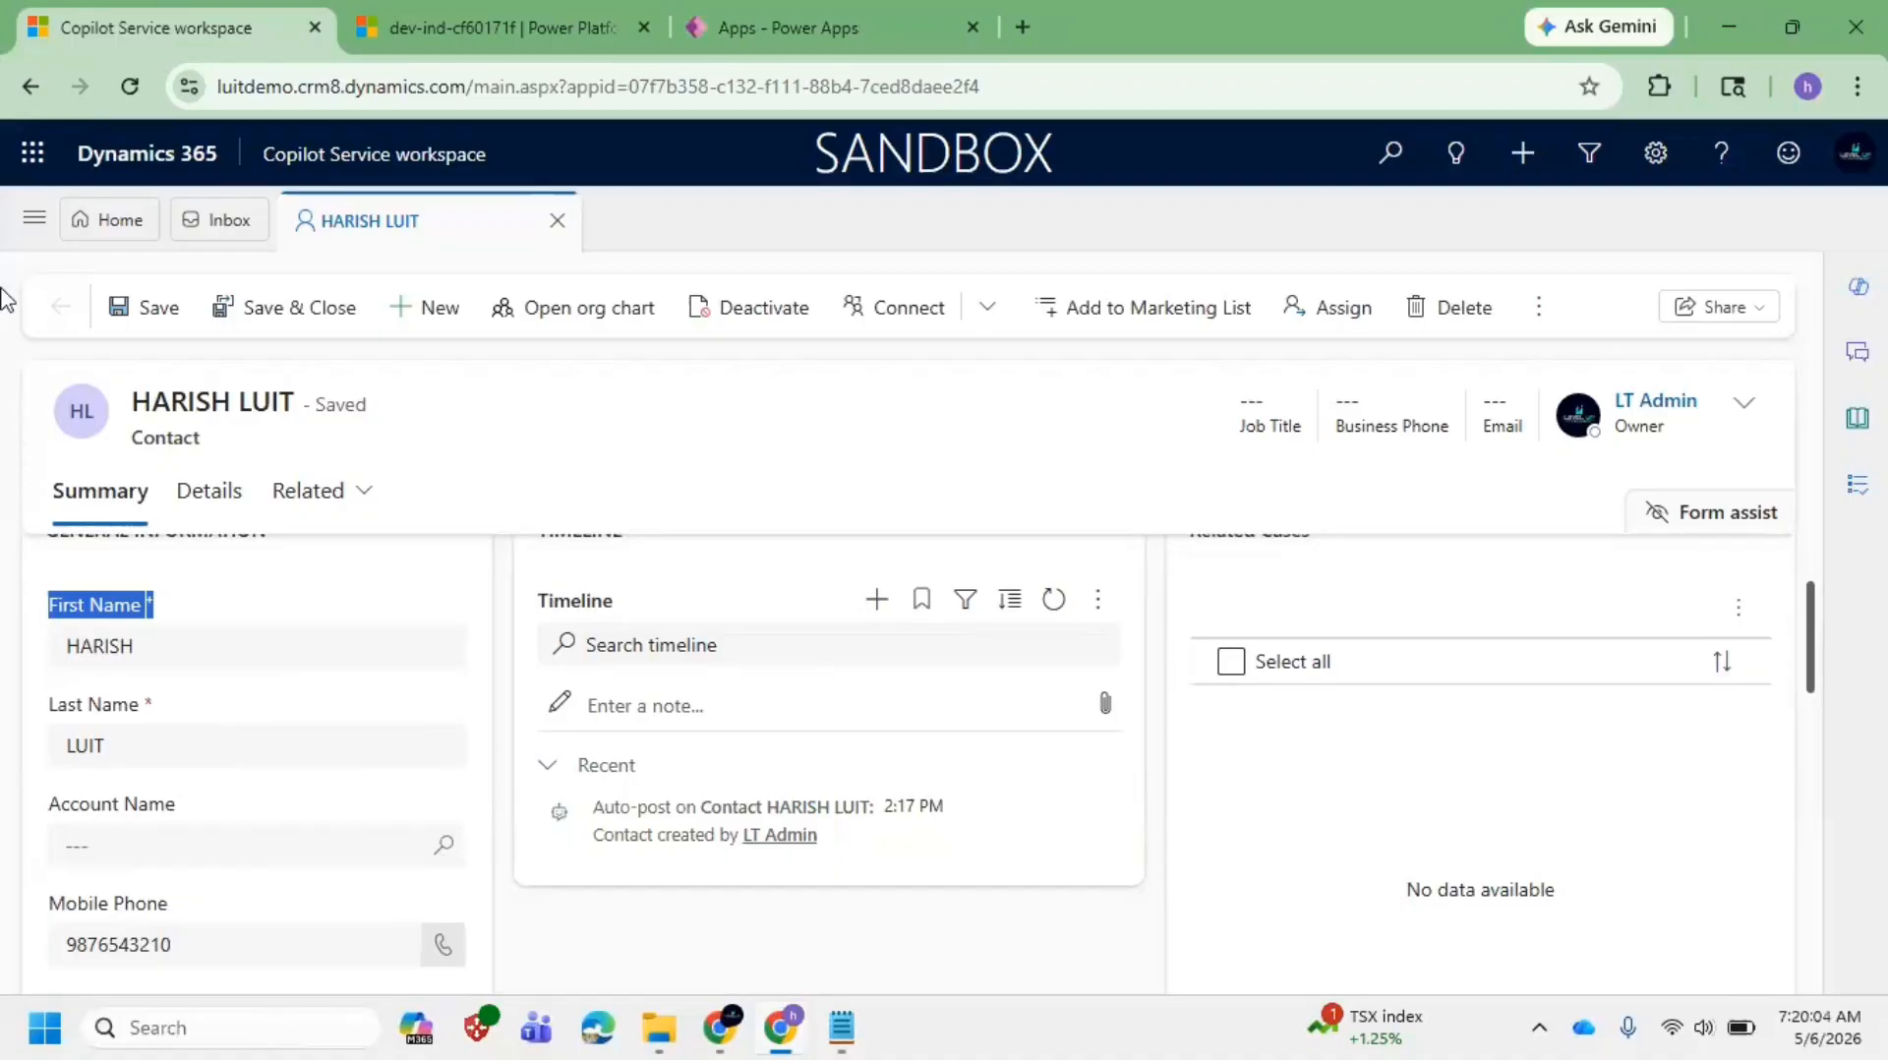
Step: Start a new case from the Cases list and point out the Case Title label
{"action": "left_click", "coordinate": [22, 226]}
{"action": "left_click", "coordinate": [147, 523]}
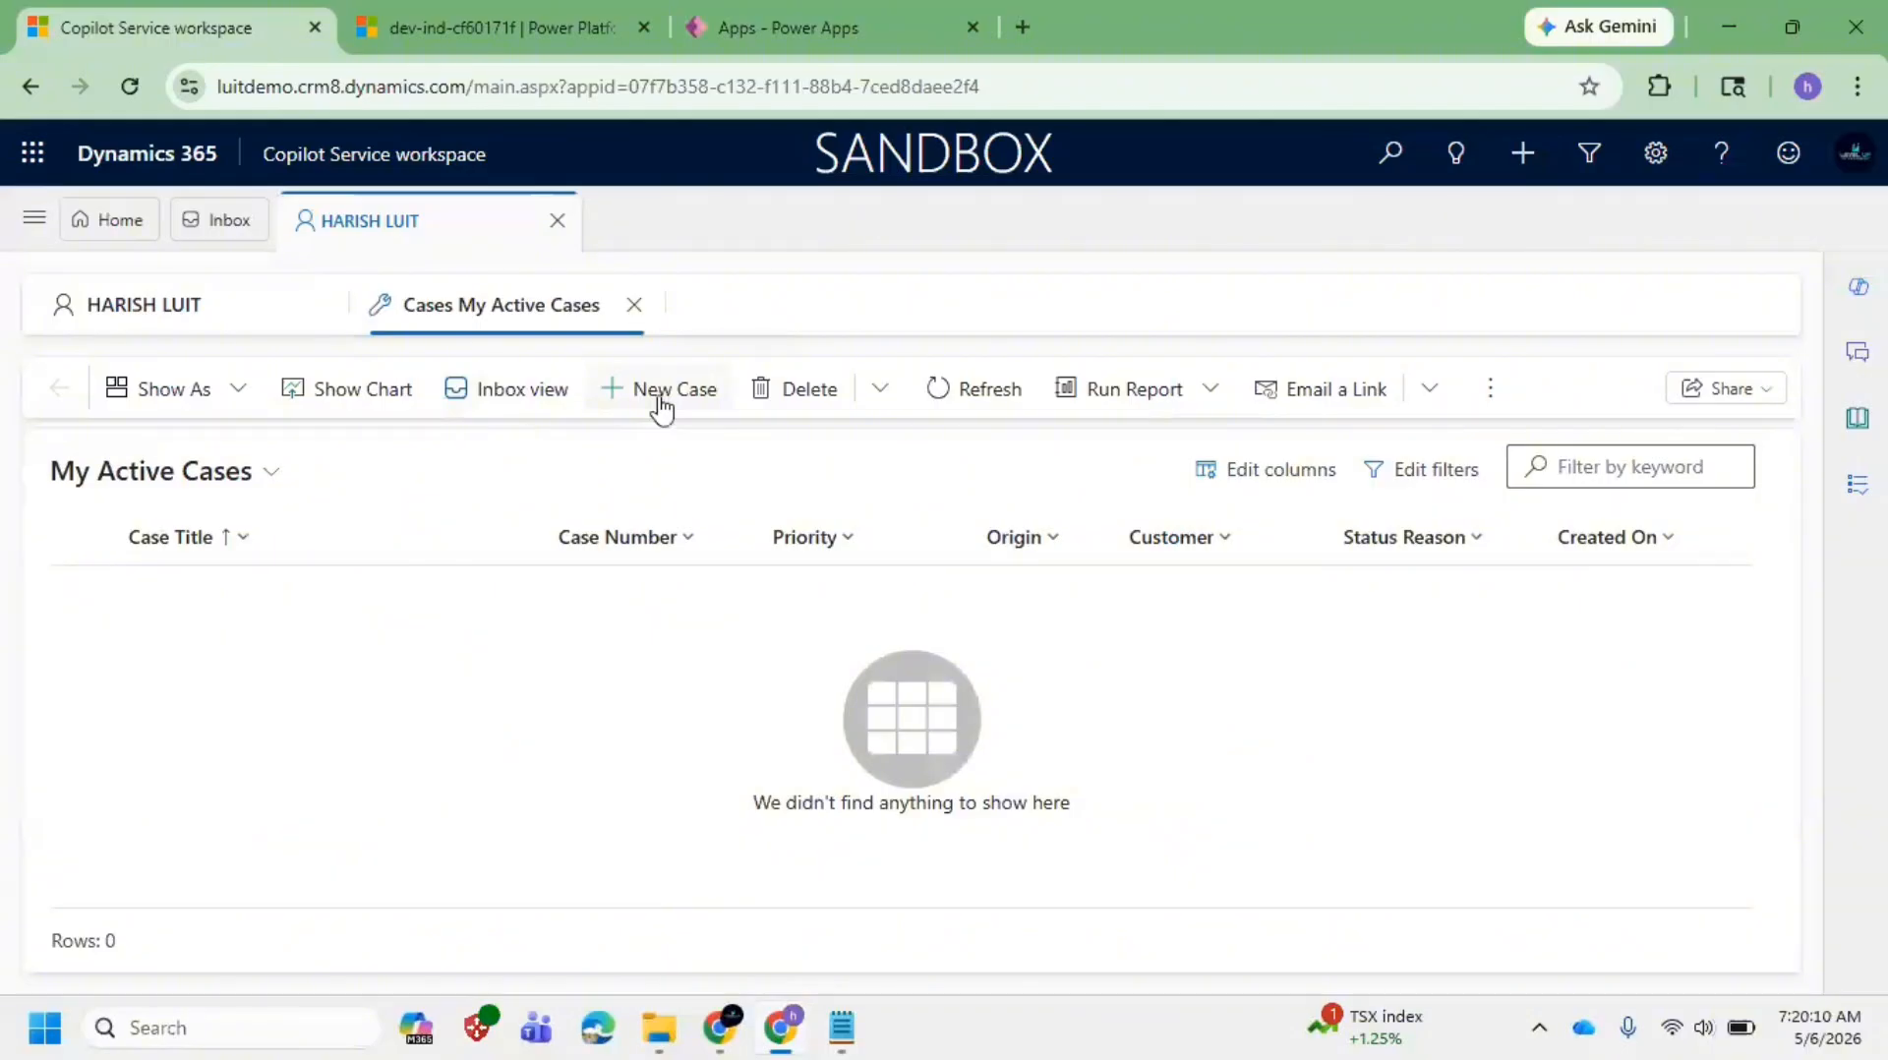
{"action": "left_click", "coordinate": [661, 405]}
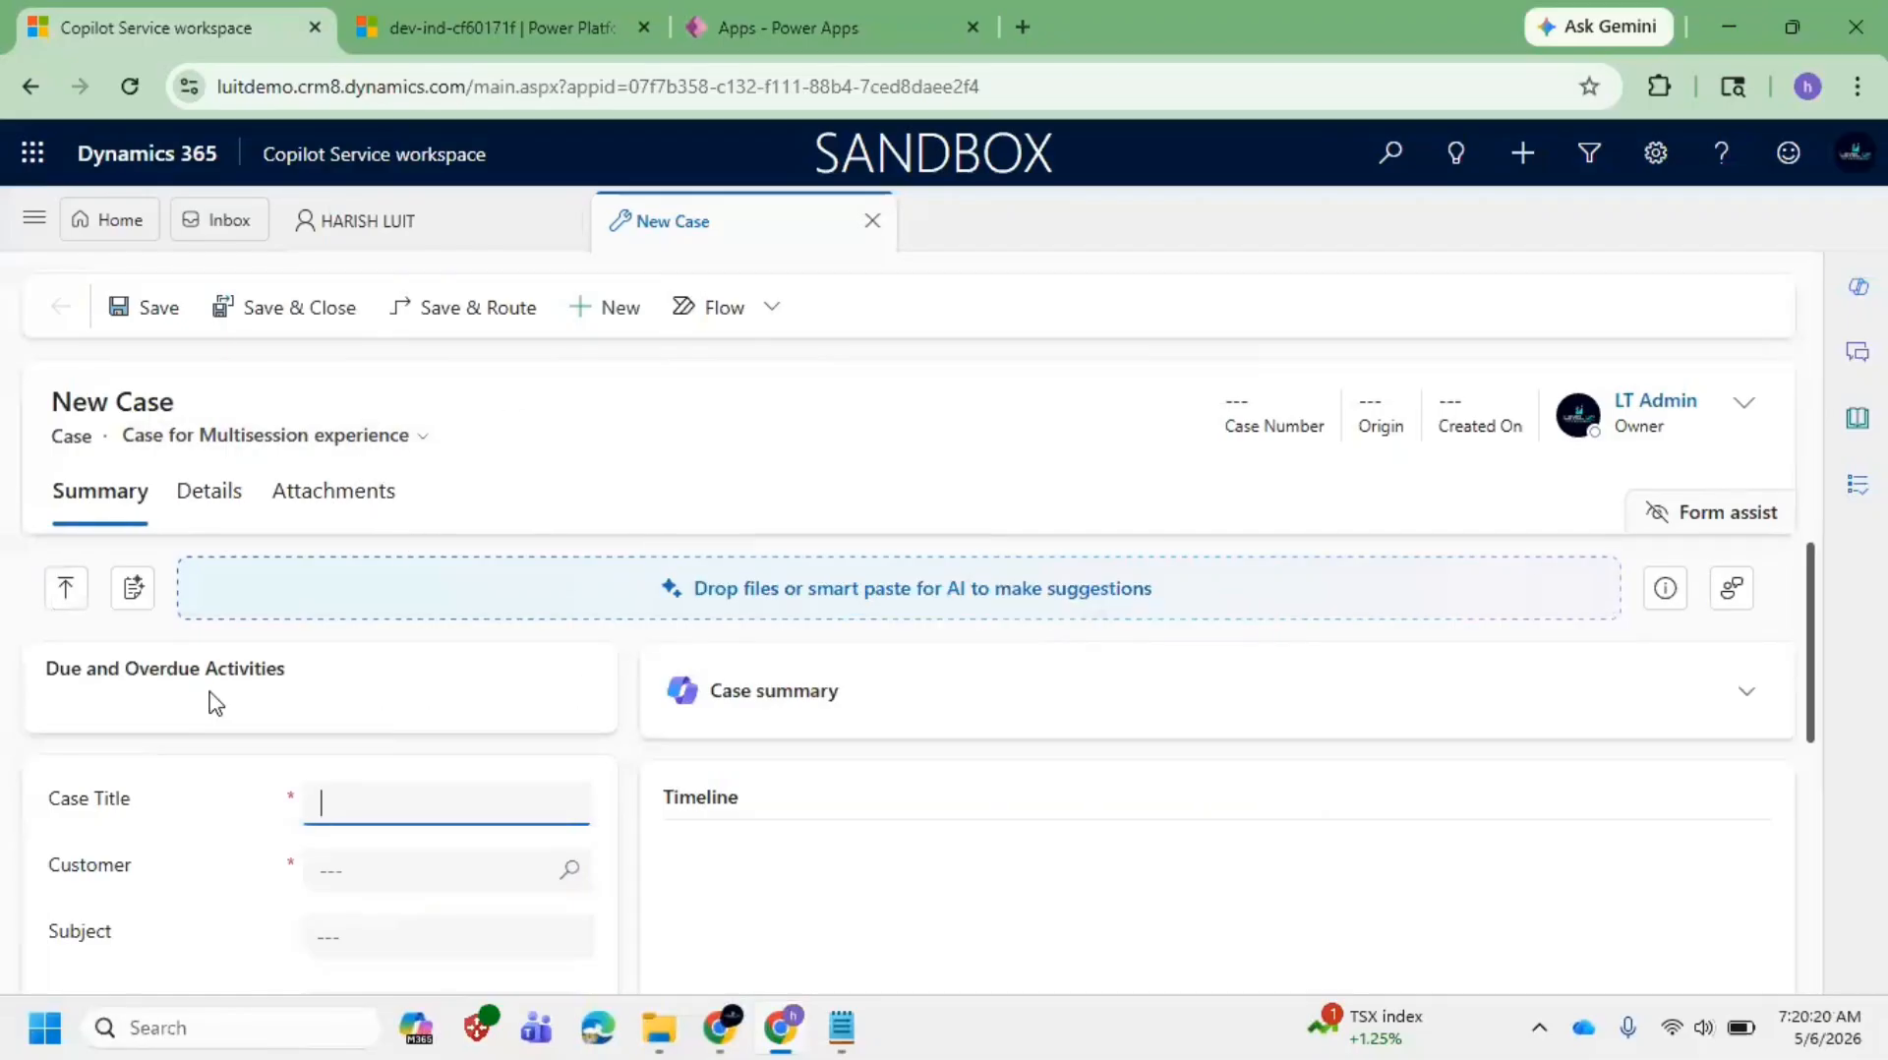
{"action": "left_click_drag", "start_coordinate": [60, 818], "coordinate": [162, 816]}
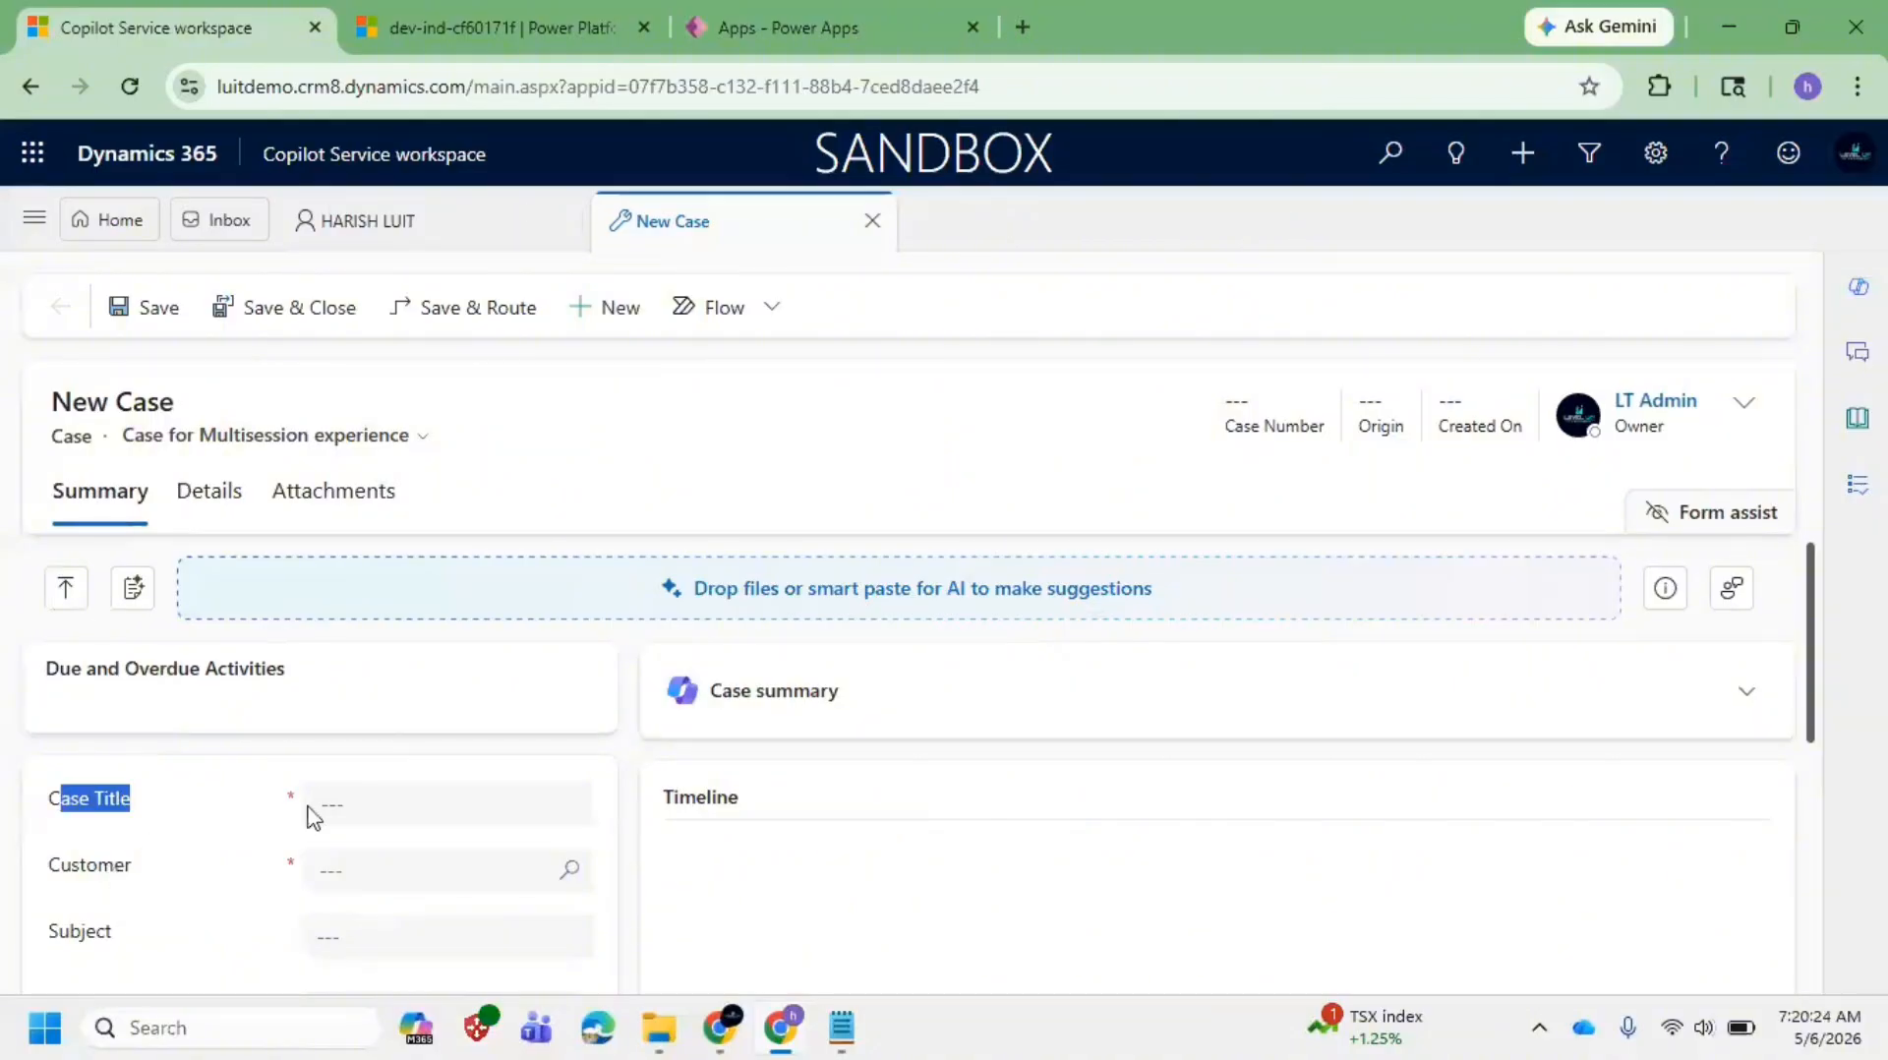
{"action": "left_click", "coordinate": [113, 843]}
{"action": "left_click_drag", "start_coordinate": [36, 804], "coordinate": [168, 797]}
{"action": "left_click", "coordinate": [414, 239]}
Step: Visit the contact's session to point out 'Contact', then return to the New Case tab
{"action": "left_click", "coordinate": [417, 246]}
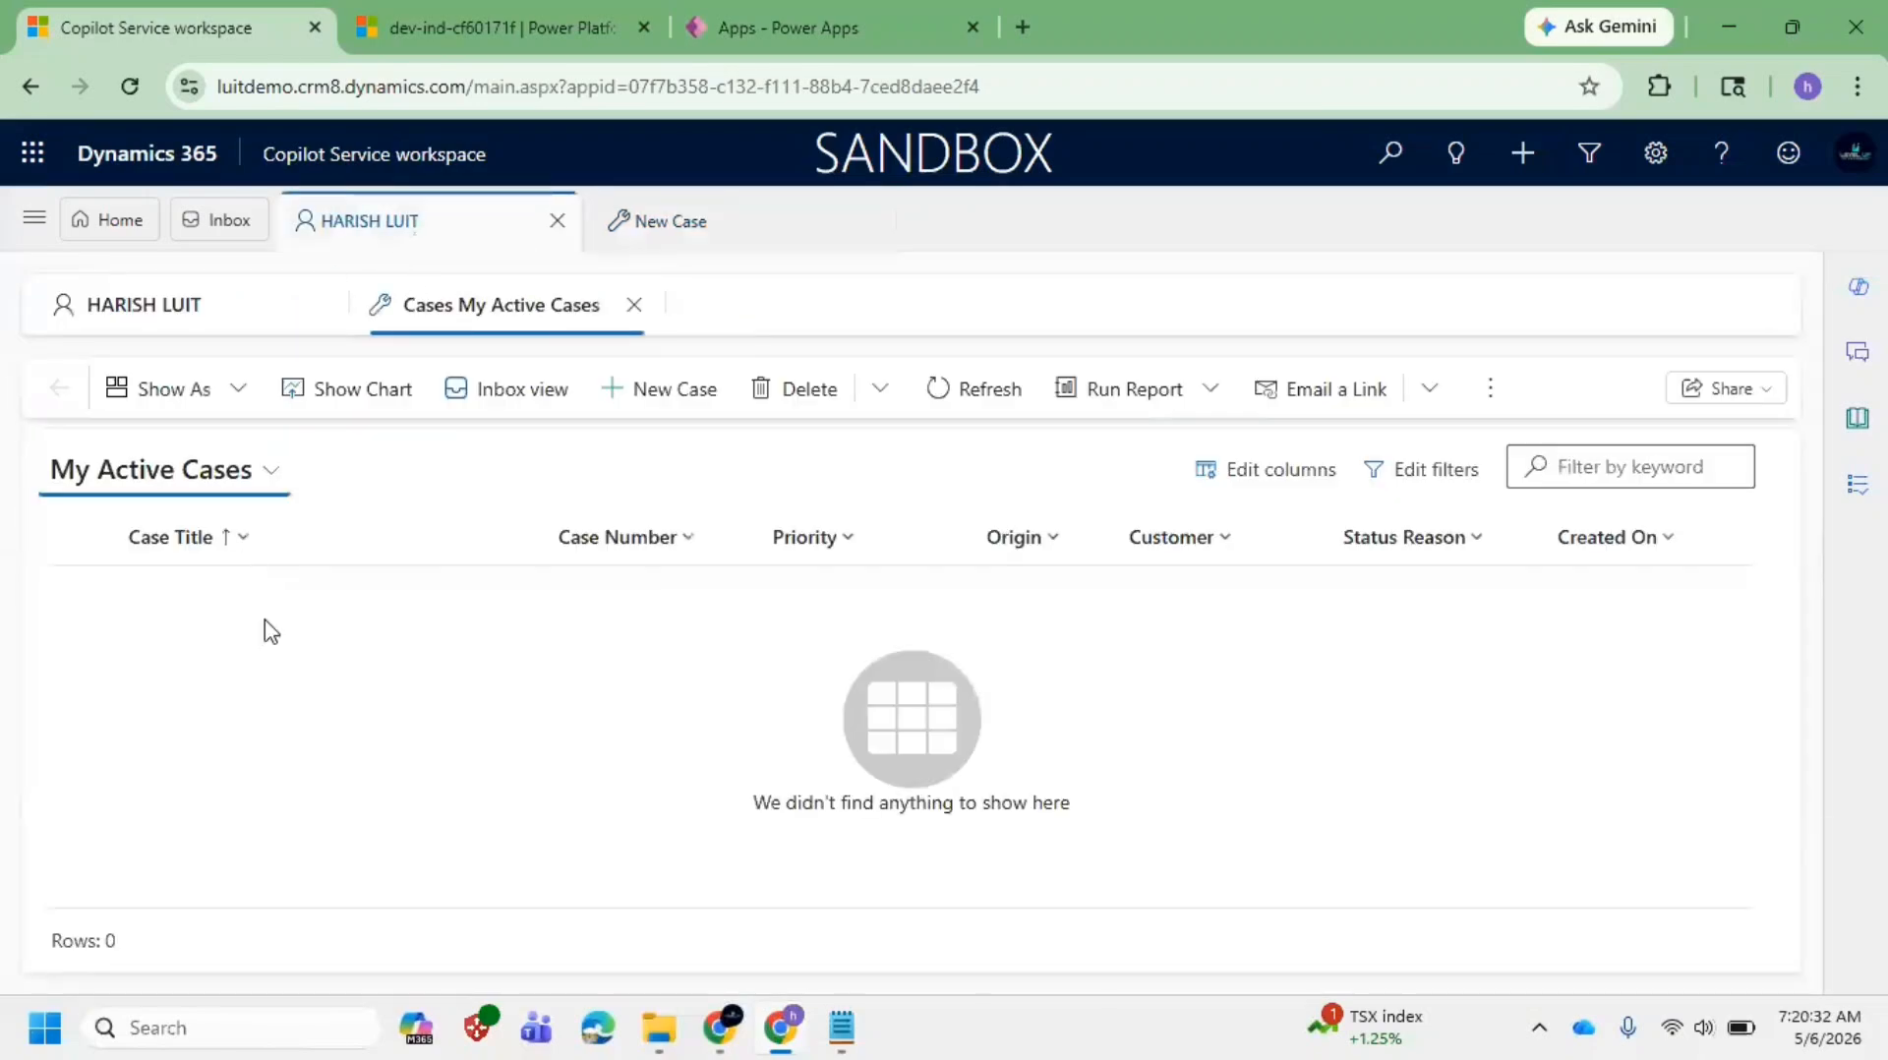
{"action": "left_click", "coordinate": [218, 308]}
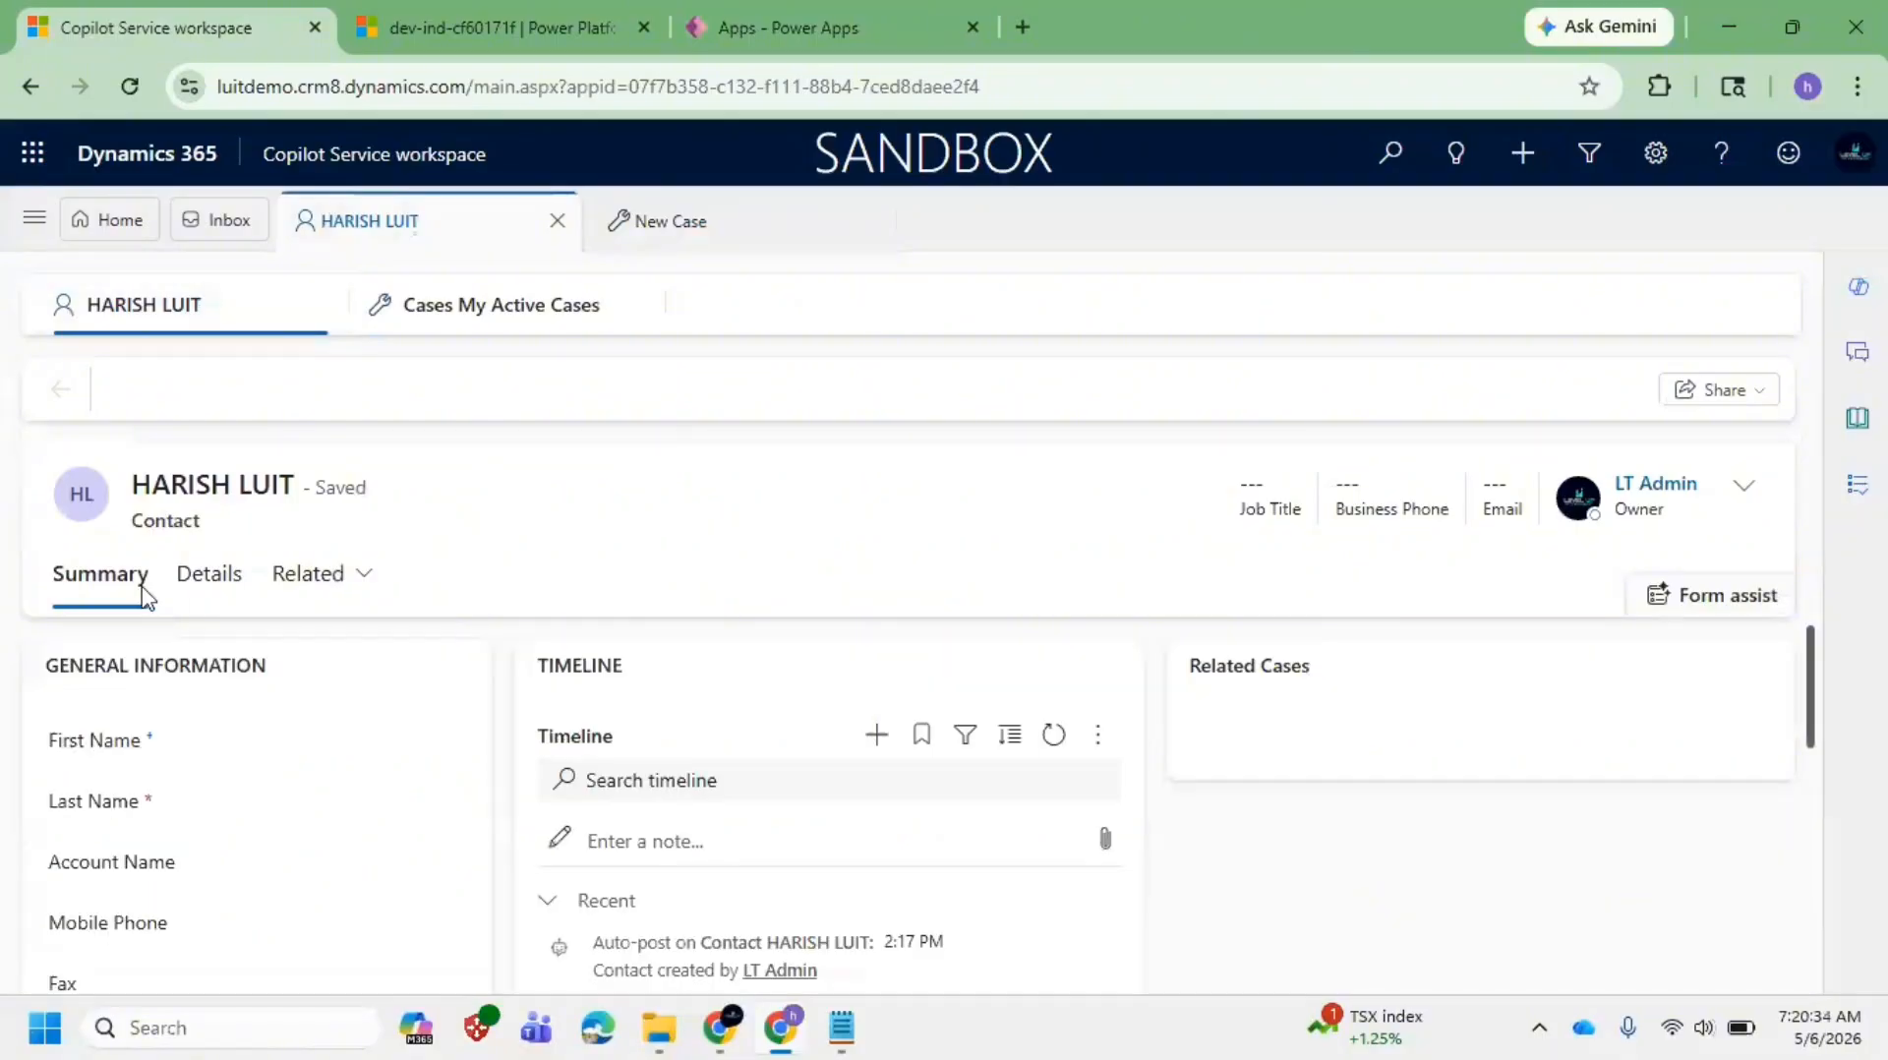
{"action": "double_click", "coordinate": [187, 521]}
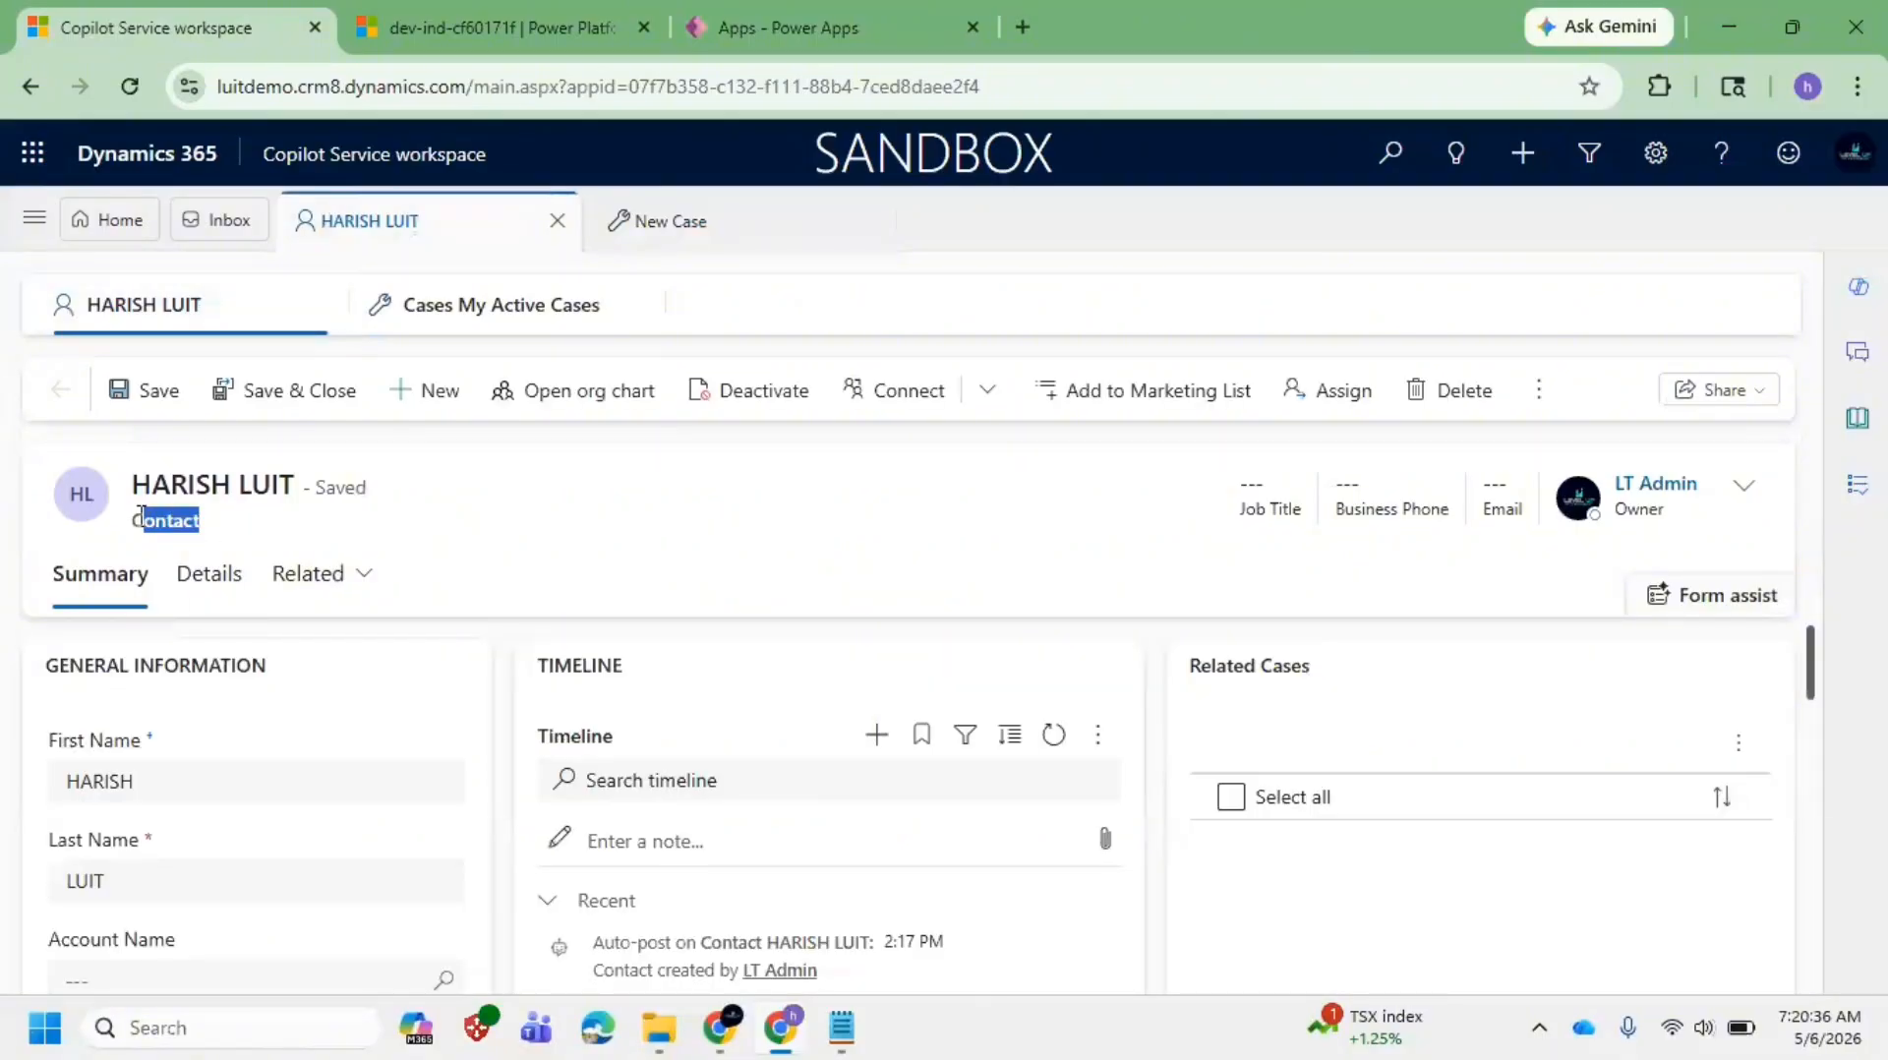
{"action": "left_click", "coordinate": [225, 541]}
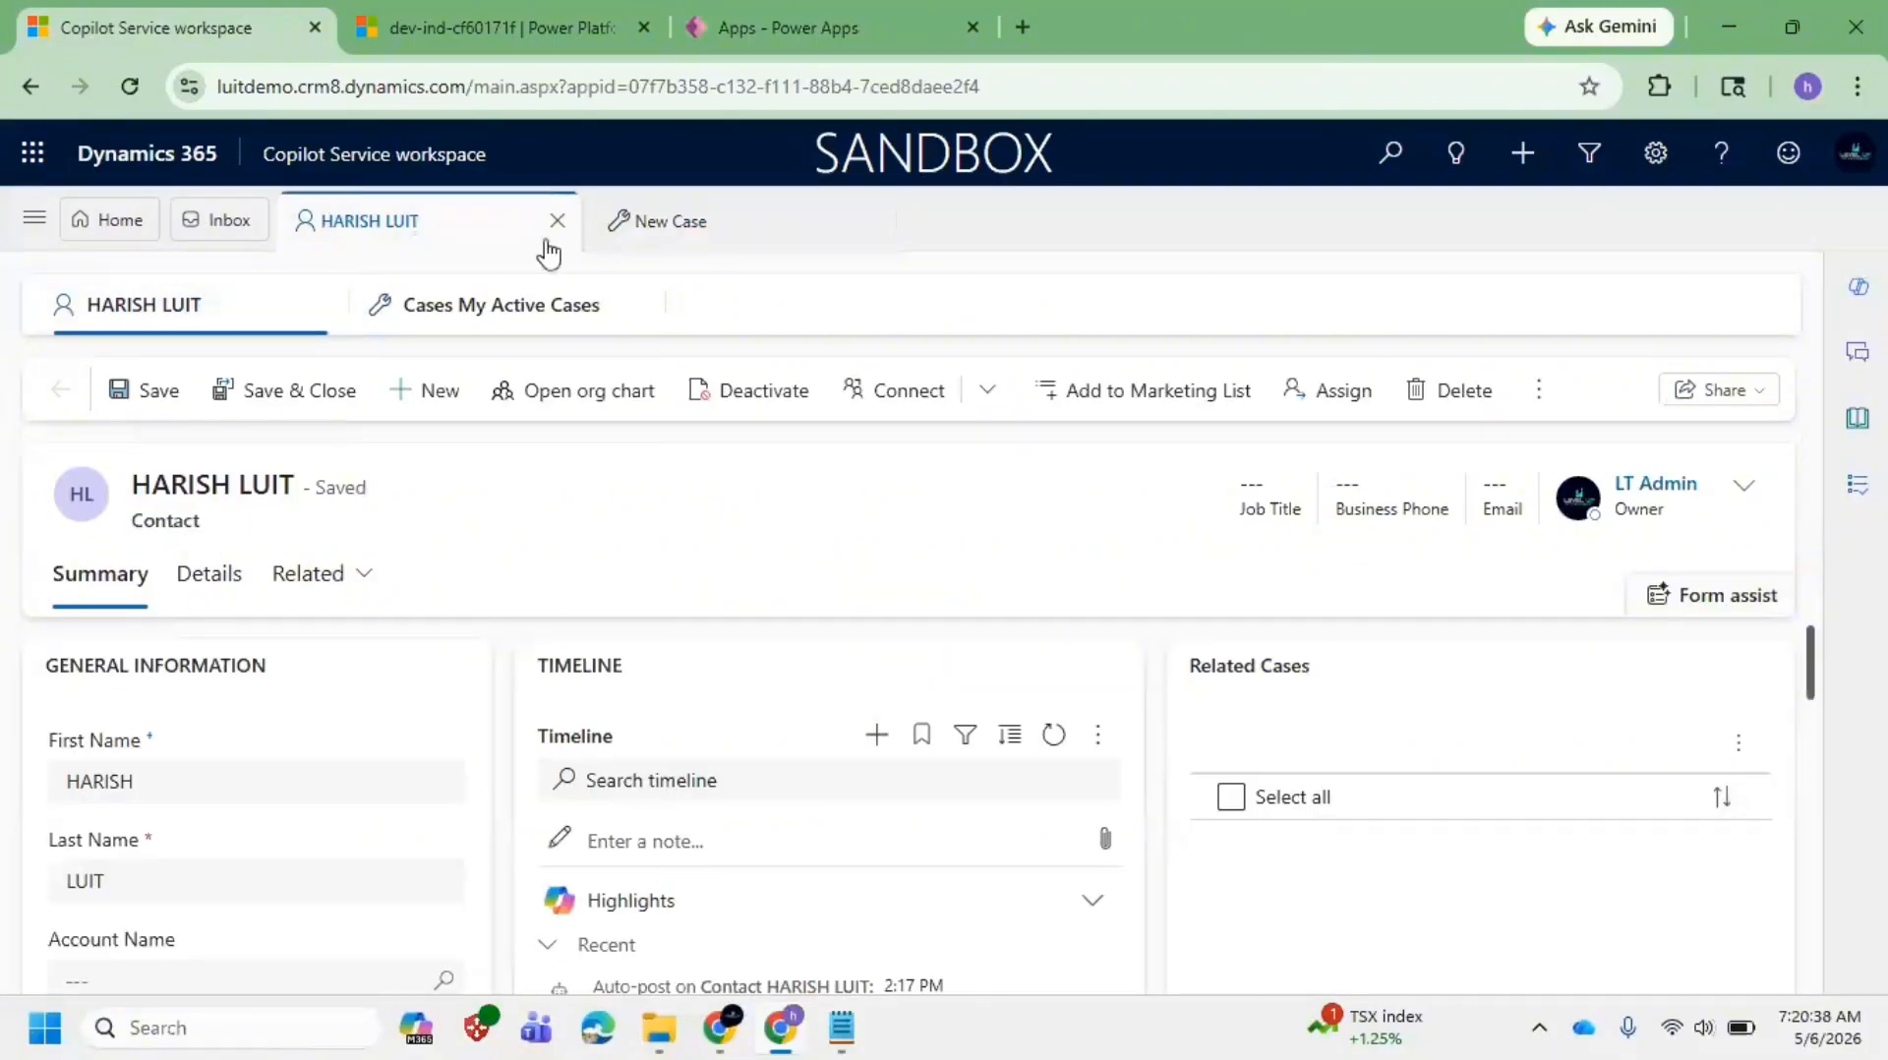
{"action": "left_click", "coordinate": [665, 240]}
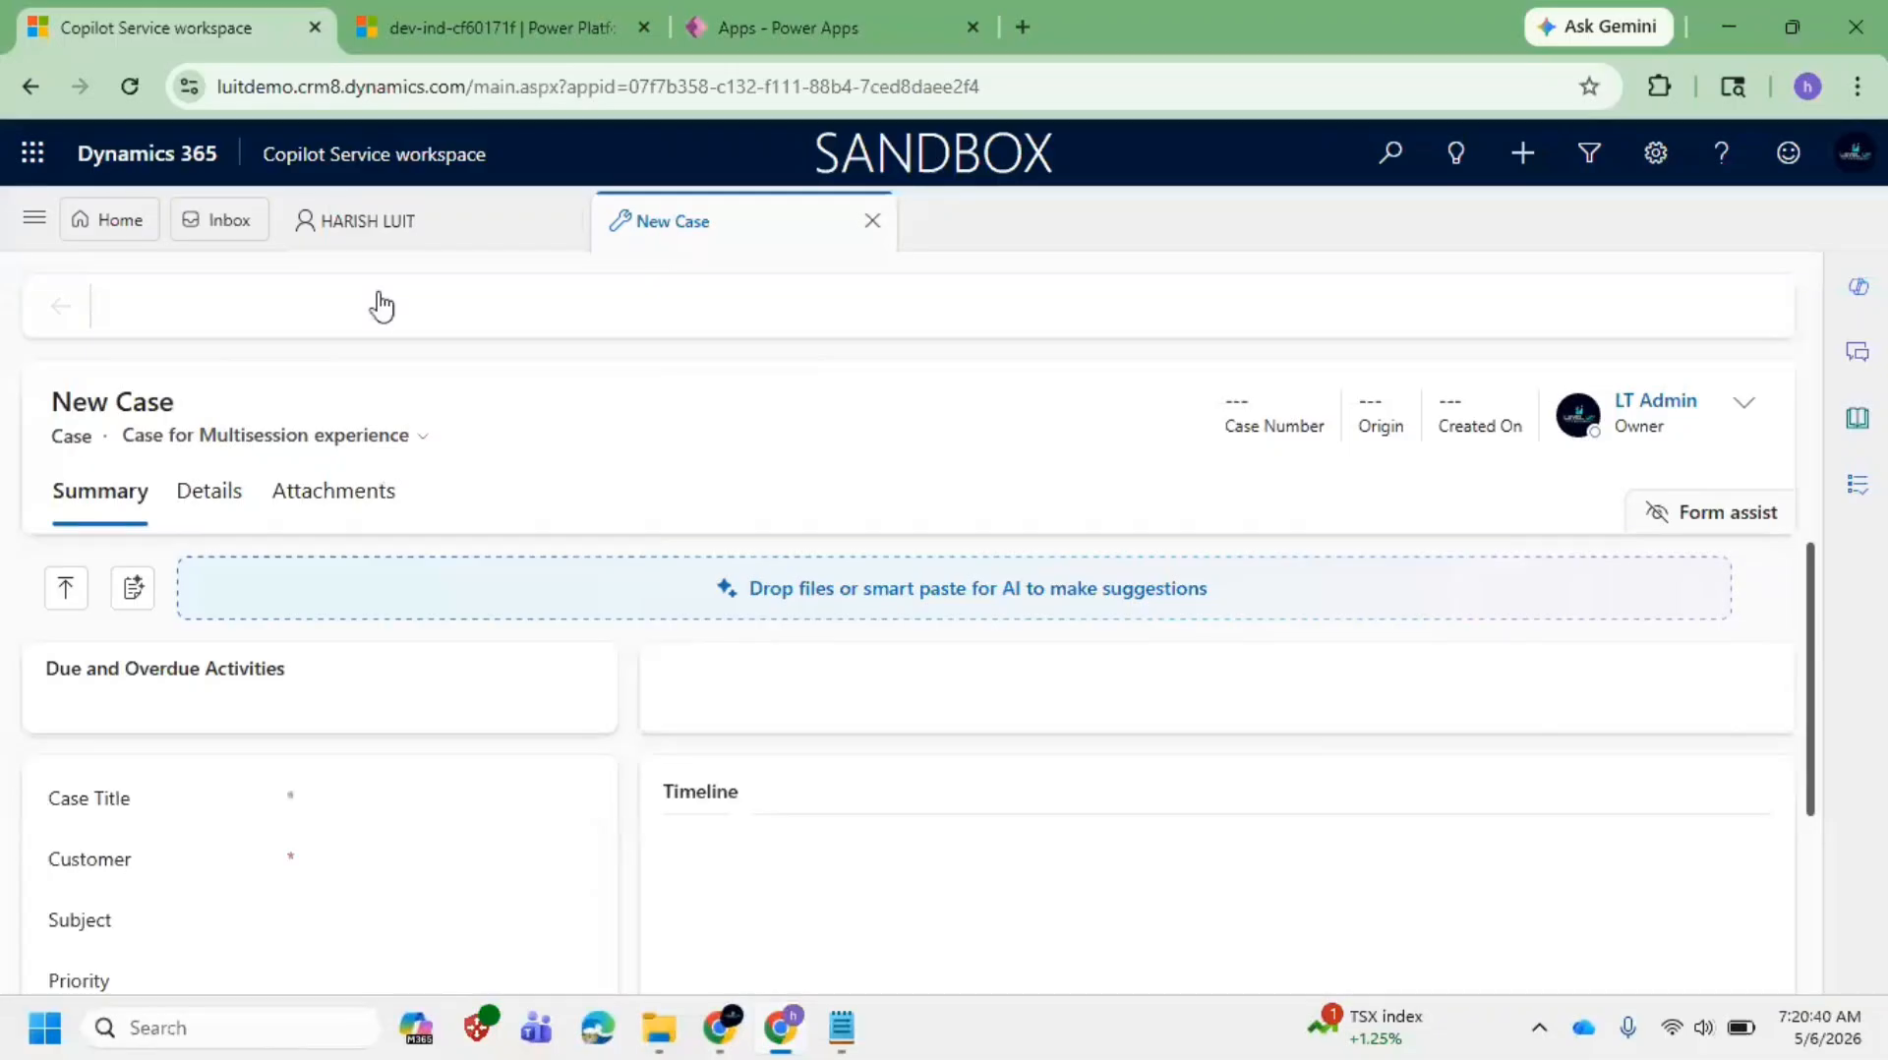
Step: Switch the new case to the Enhanced full case form layout
{"action": "left_click", "coordinate": [404, 447]}
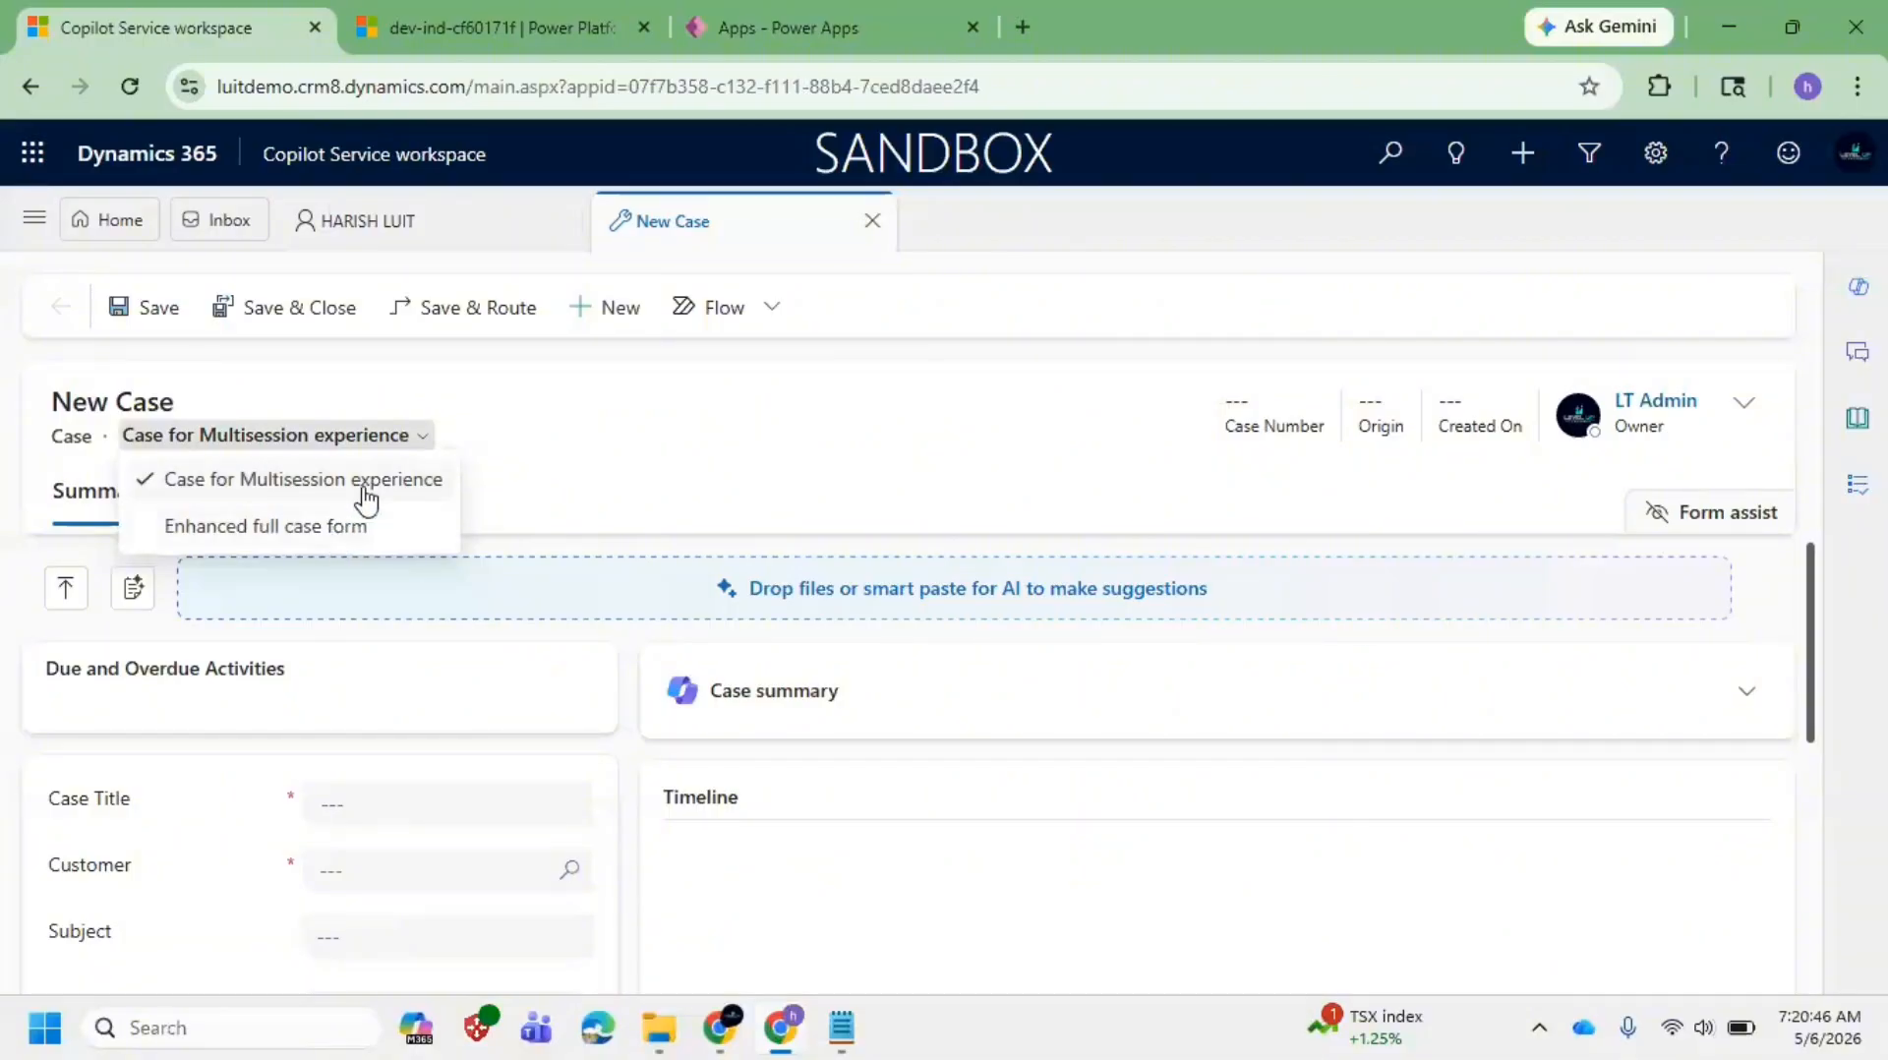
{"action": "left_click", "coordinate": [350, 539]}
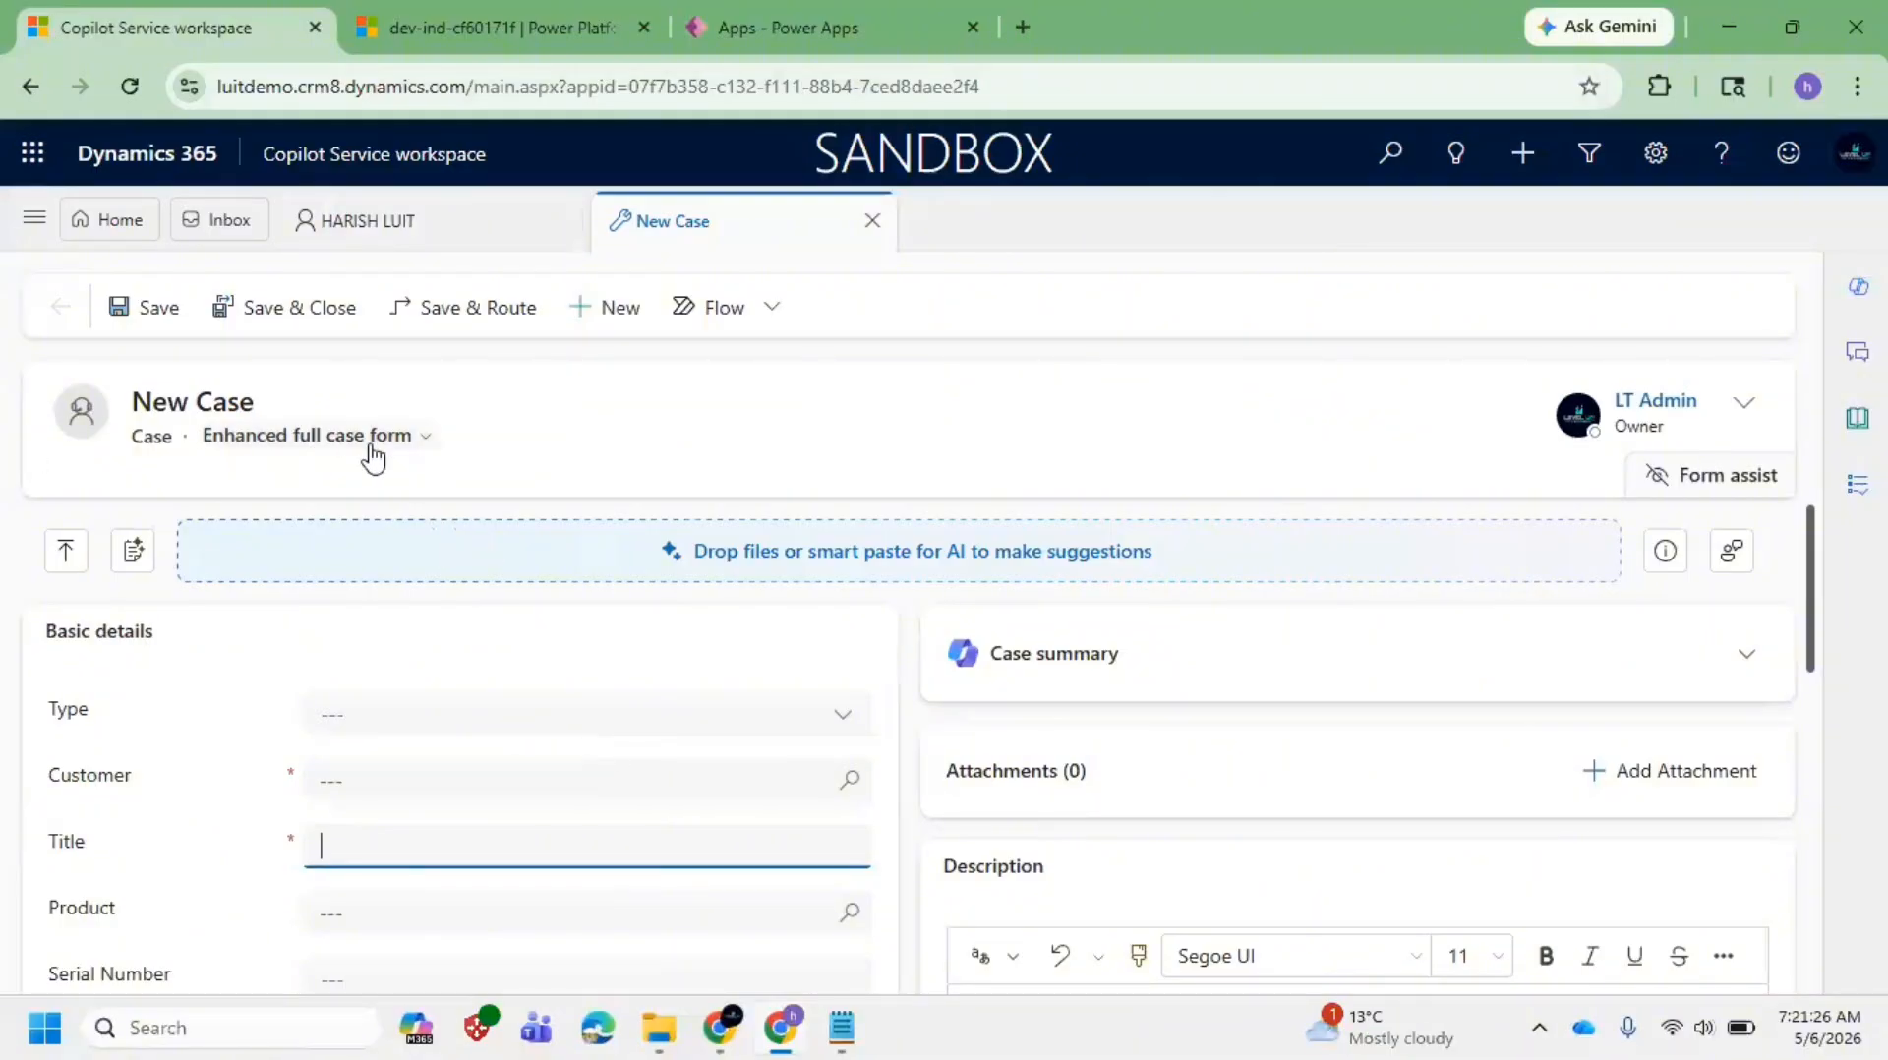
{"action": "left_click", "coordinate": [372, 453]}
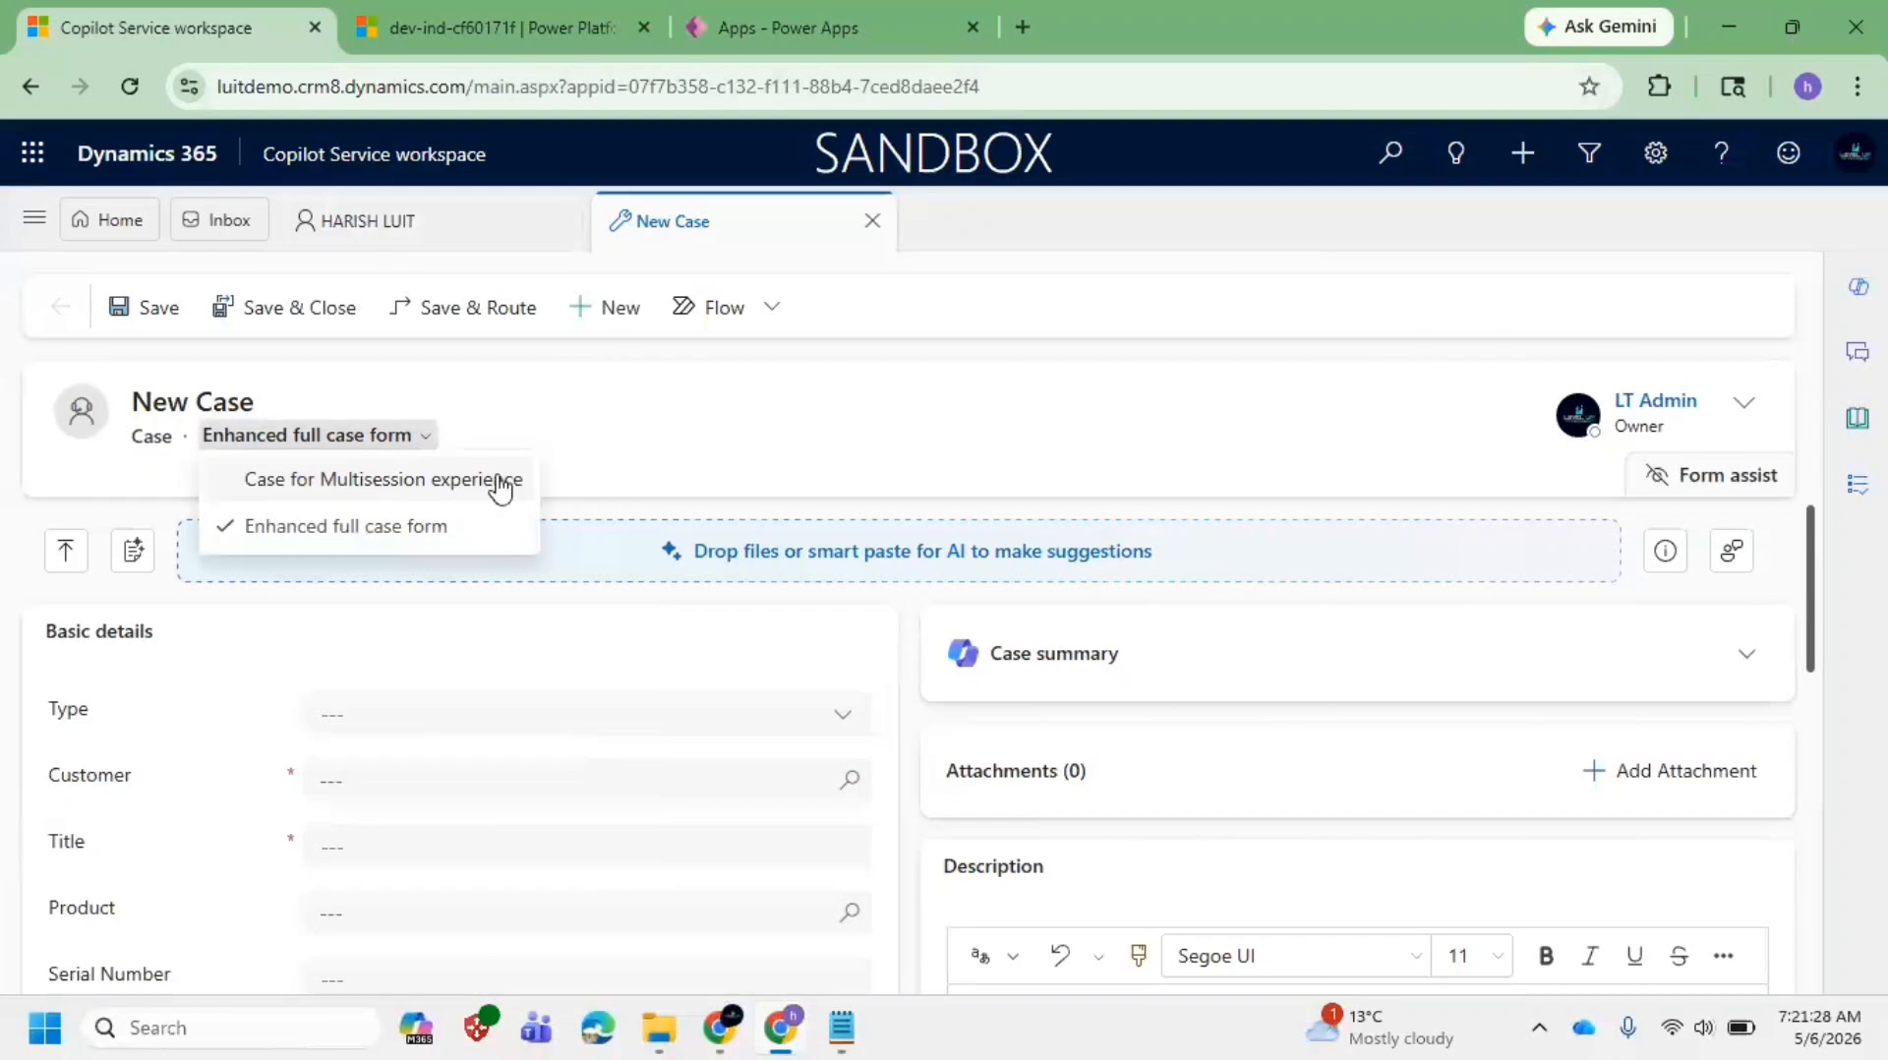
{"action": "left_click", "coordinate": [147, 435]}
{"action": "left_click", "coordinate": [379, 437]}
{"action": "left_click", "coordinate": [667, 459]}
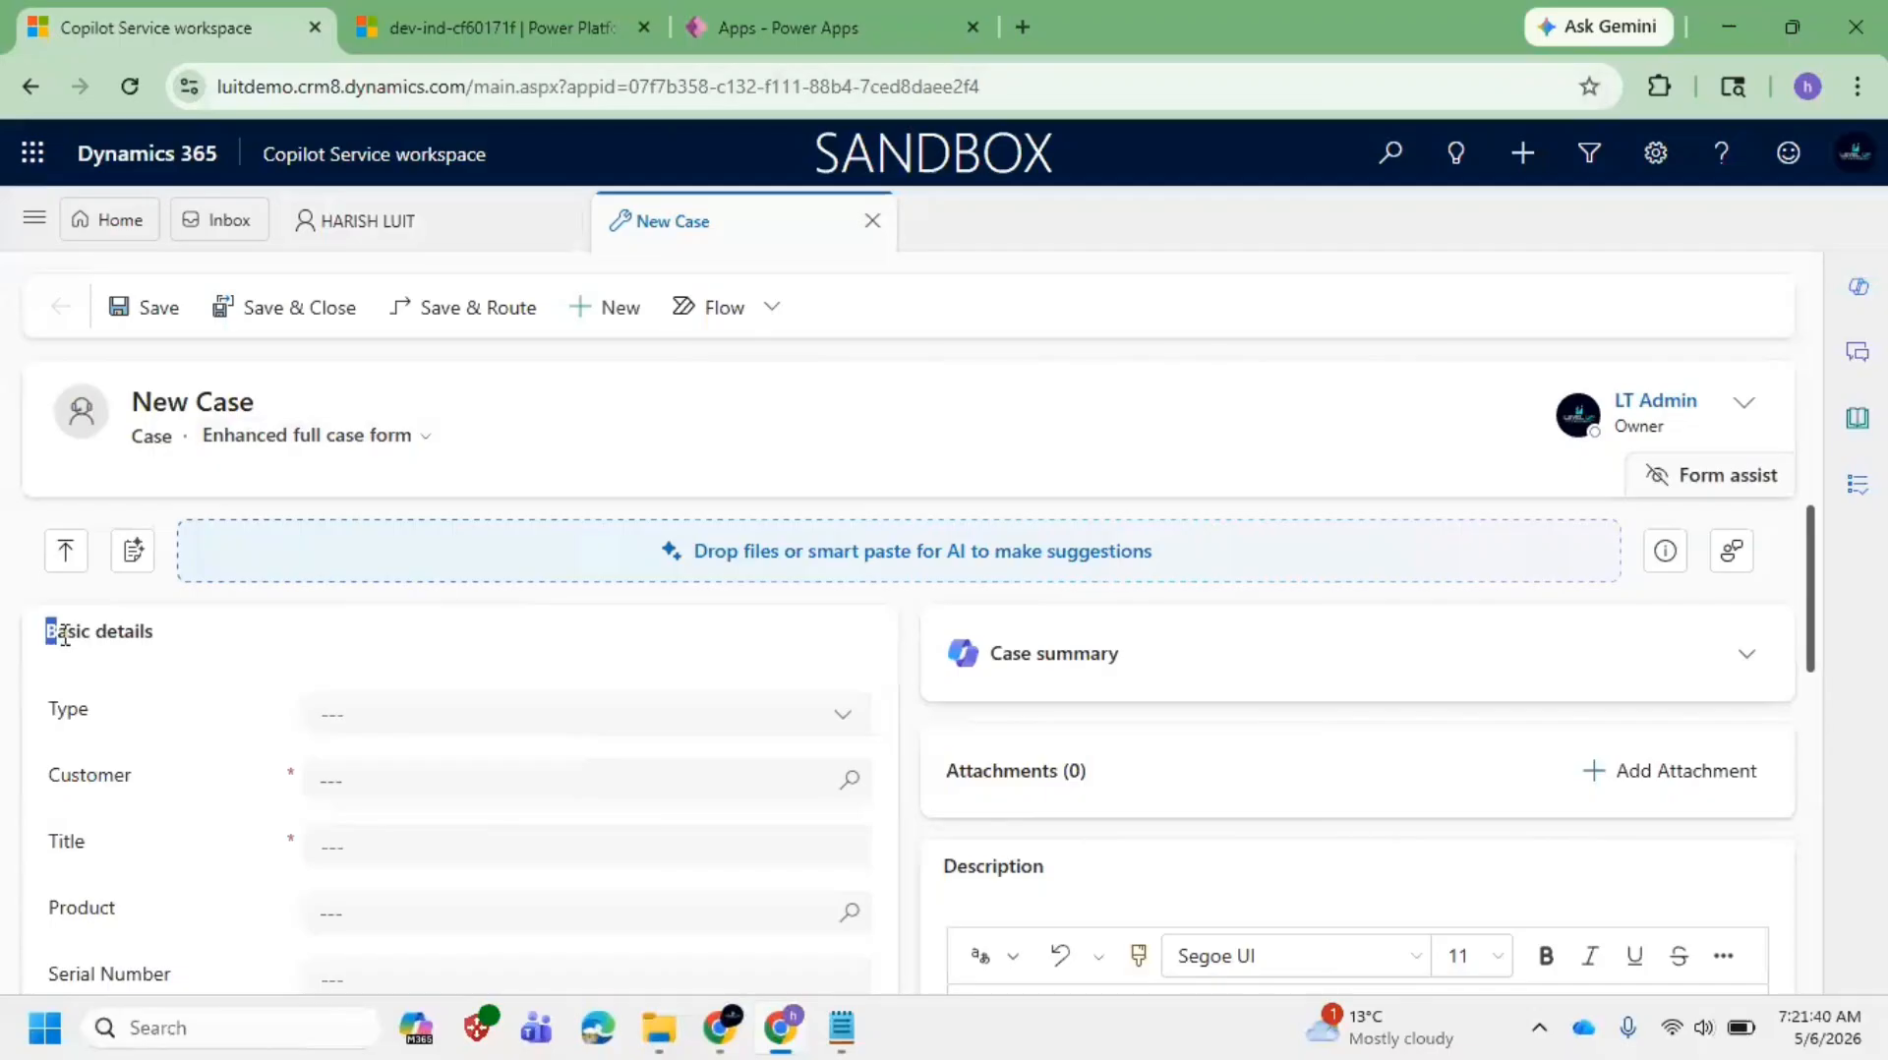
Step: Point out the Basic details section and scroll through the enhanced form
{"action": "left_click_drag", "start_coordinate": [63, 636], "coordinate": [209, 644]}
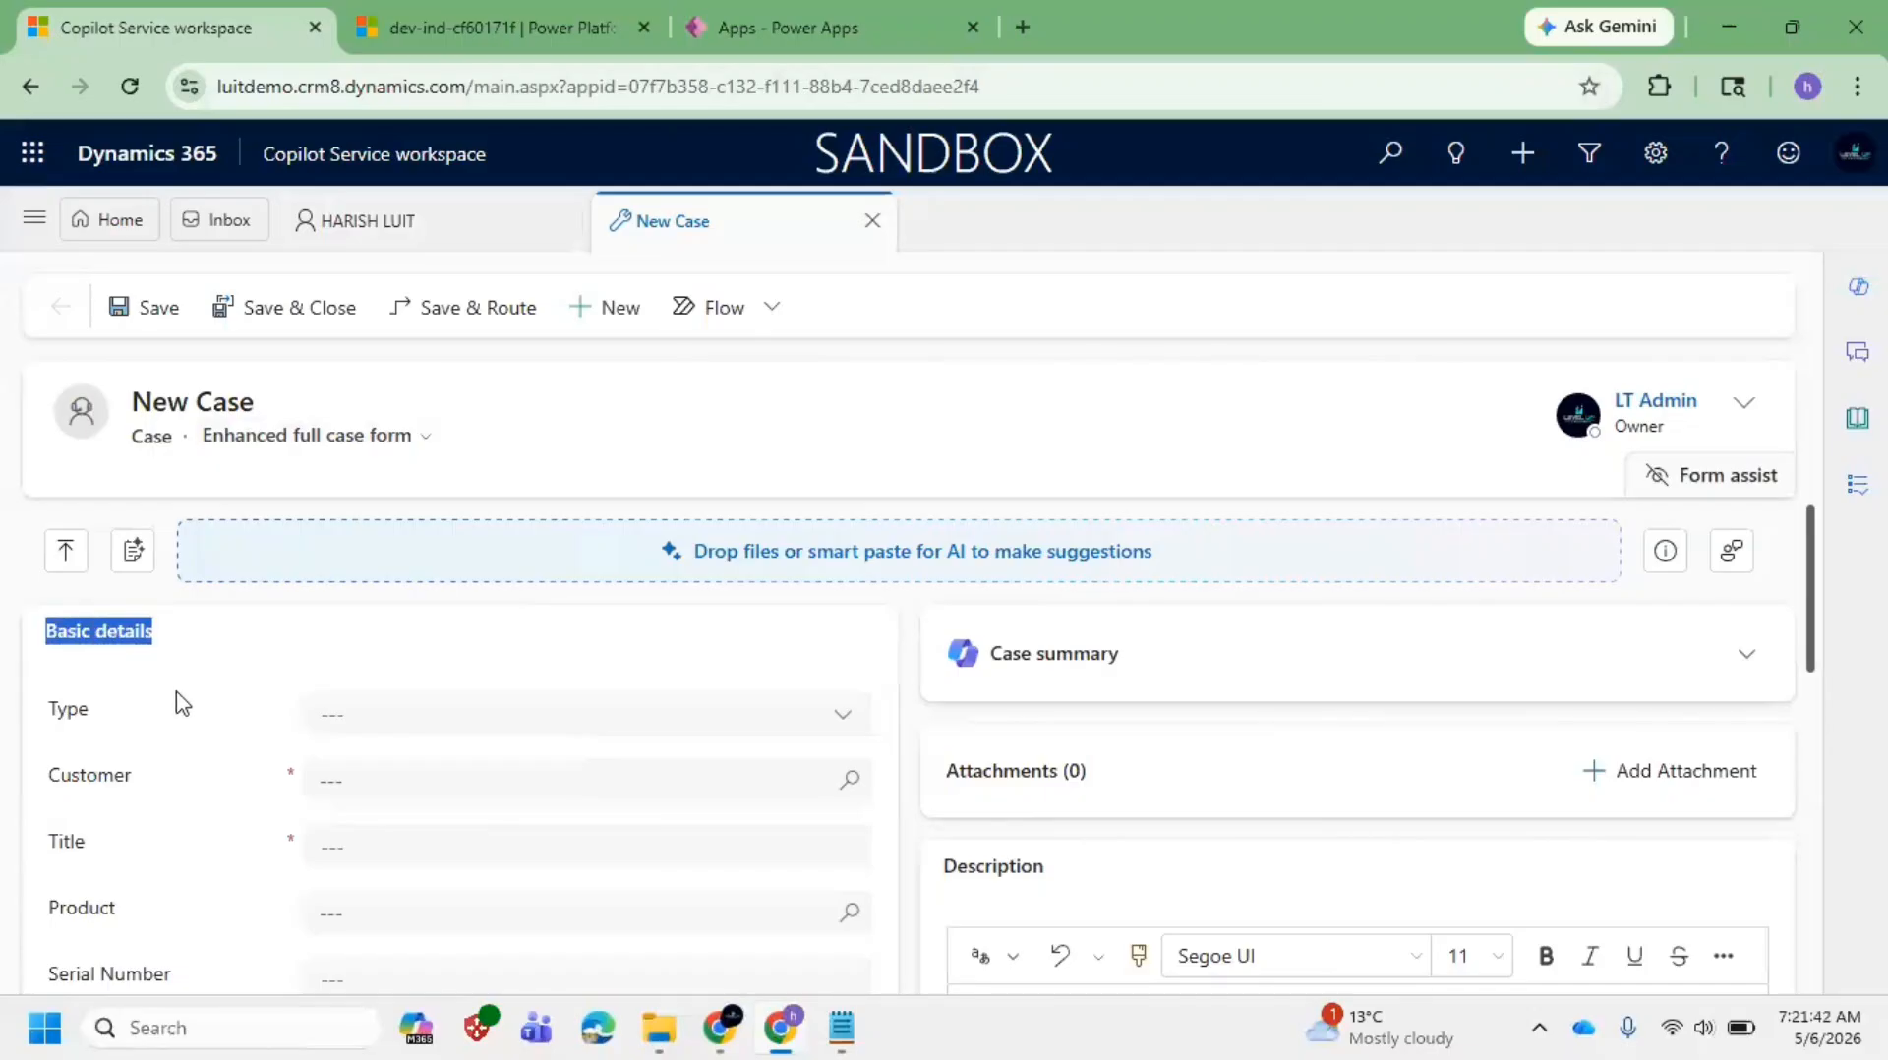
{"action": "scroll", "coordinate": [430, 737], "scroll_direction": "down", "scroll_amount": 2}
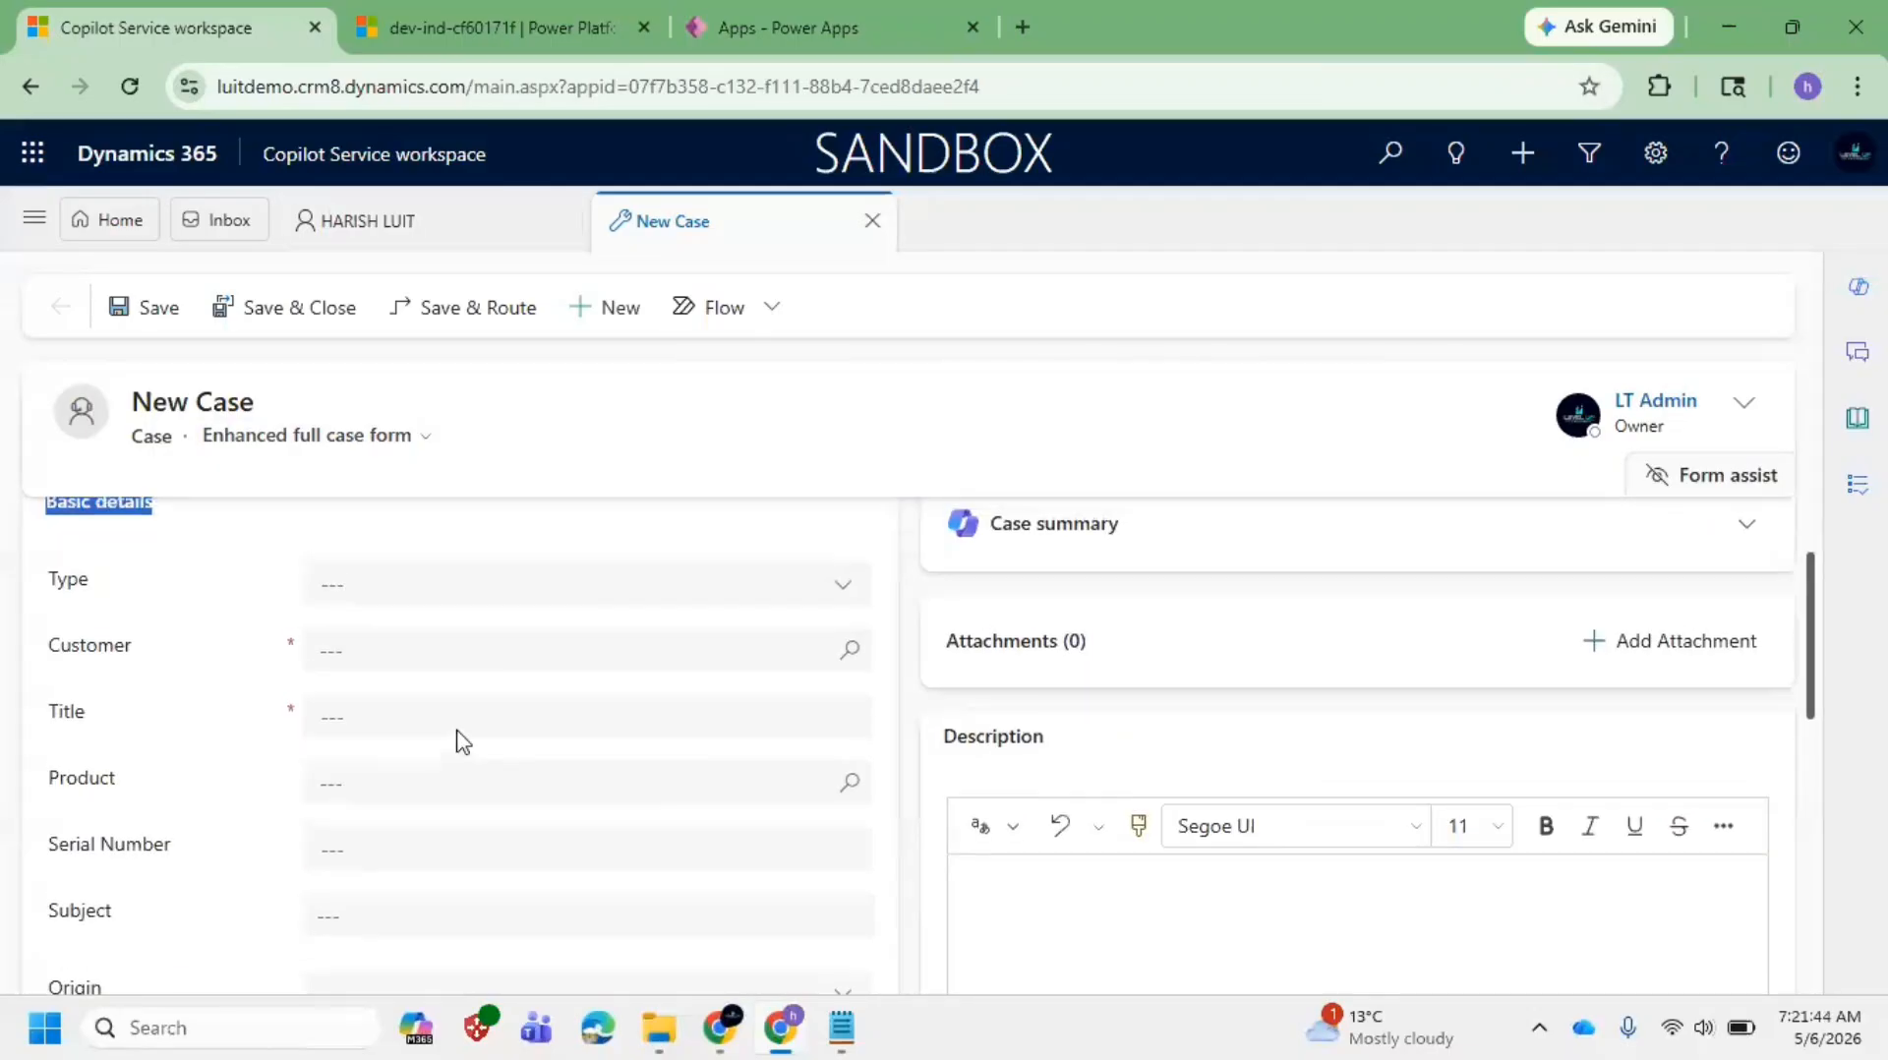
{"action": "scroll", "coordinate": [380, 732], "scroll_direction": "down", "scroll_amount": 4}
{"action": "scroll", "coordinate": [379, 723], "scroll_direction": "up", "scroll_amount": 5}
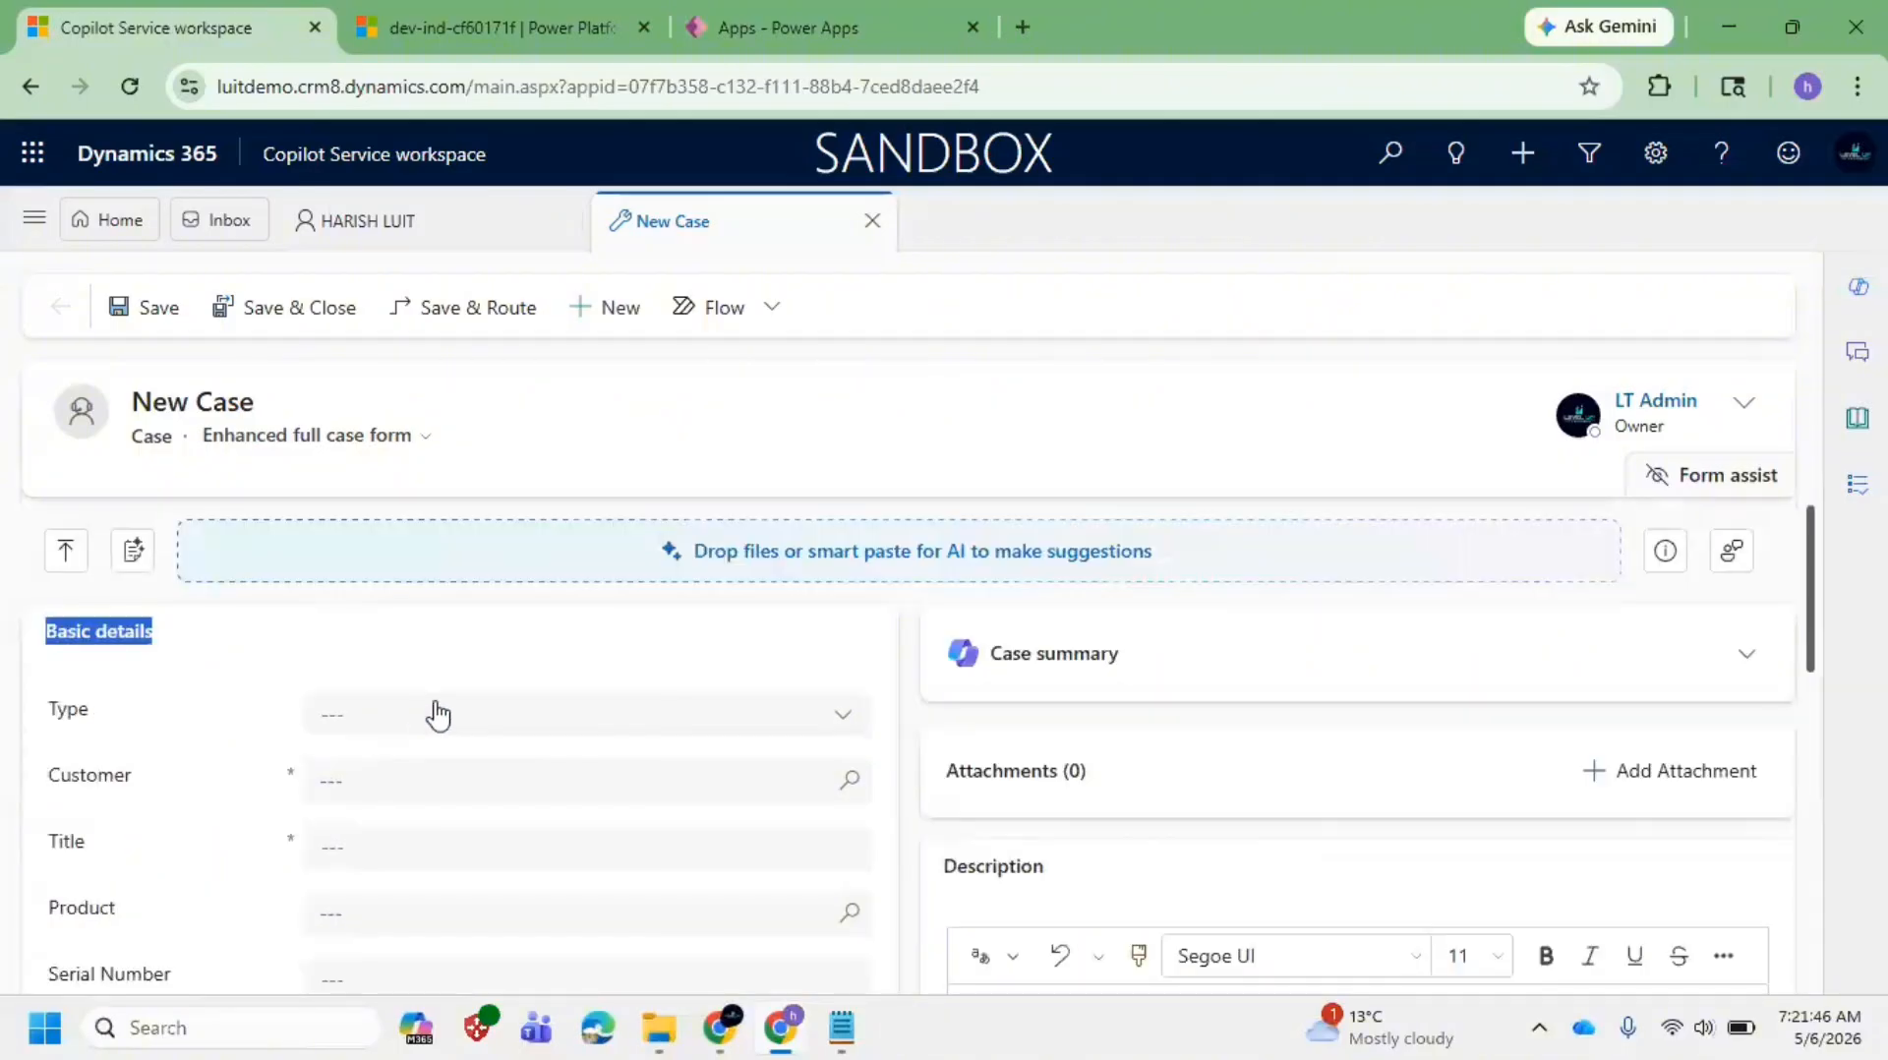
{"action": "left_click", "coordinate": [395, 229]}
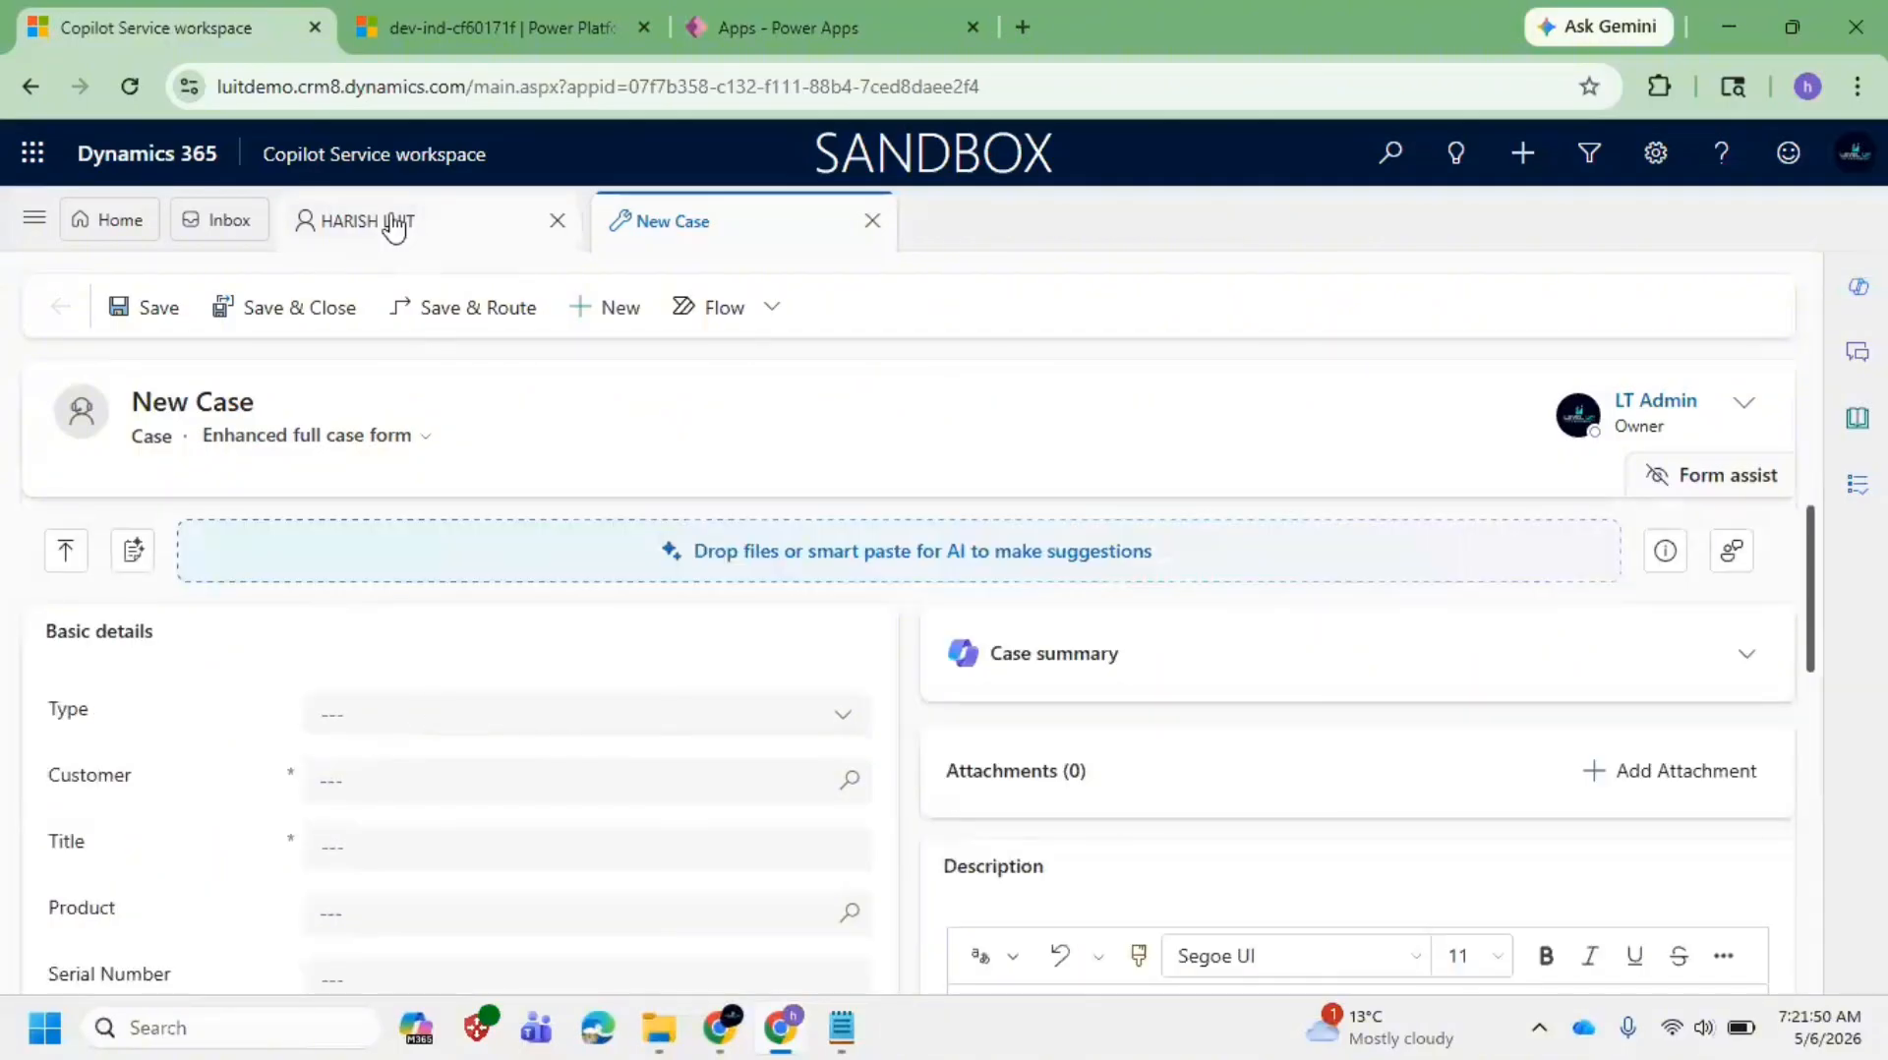
{"action": "mouse_move", "coordinate": [841, 1028]}
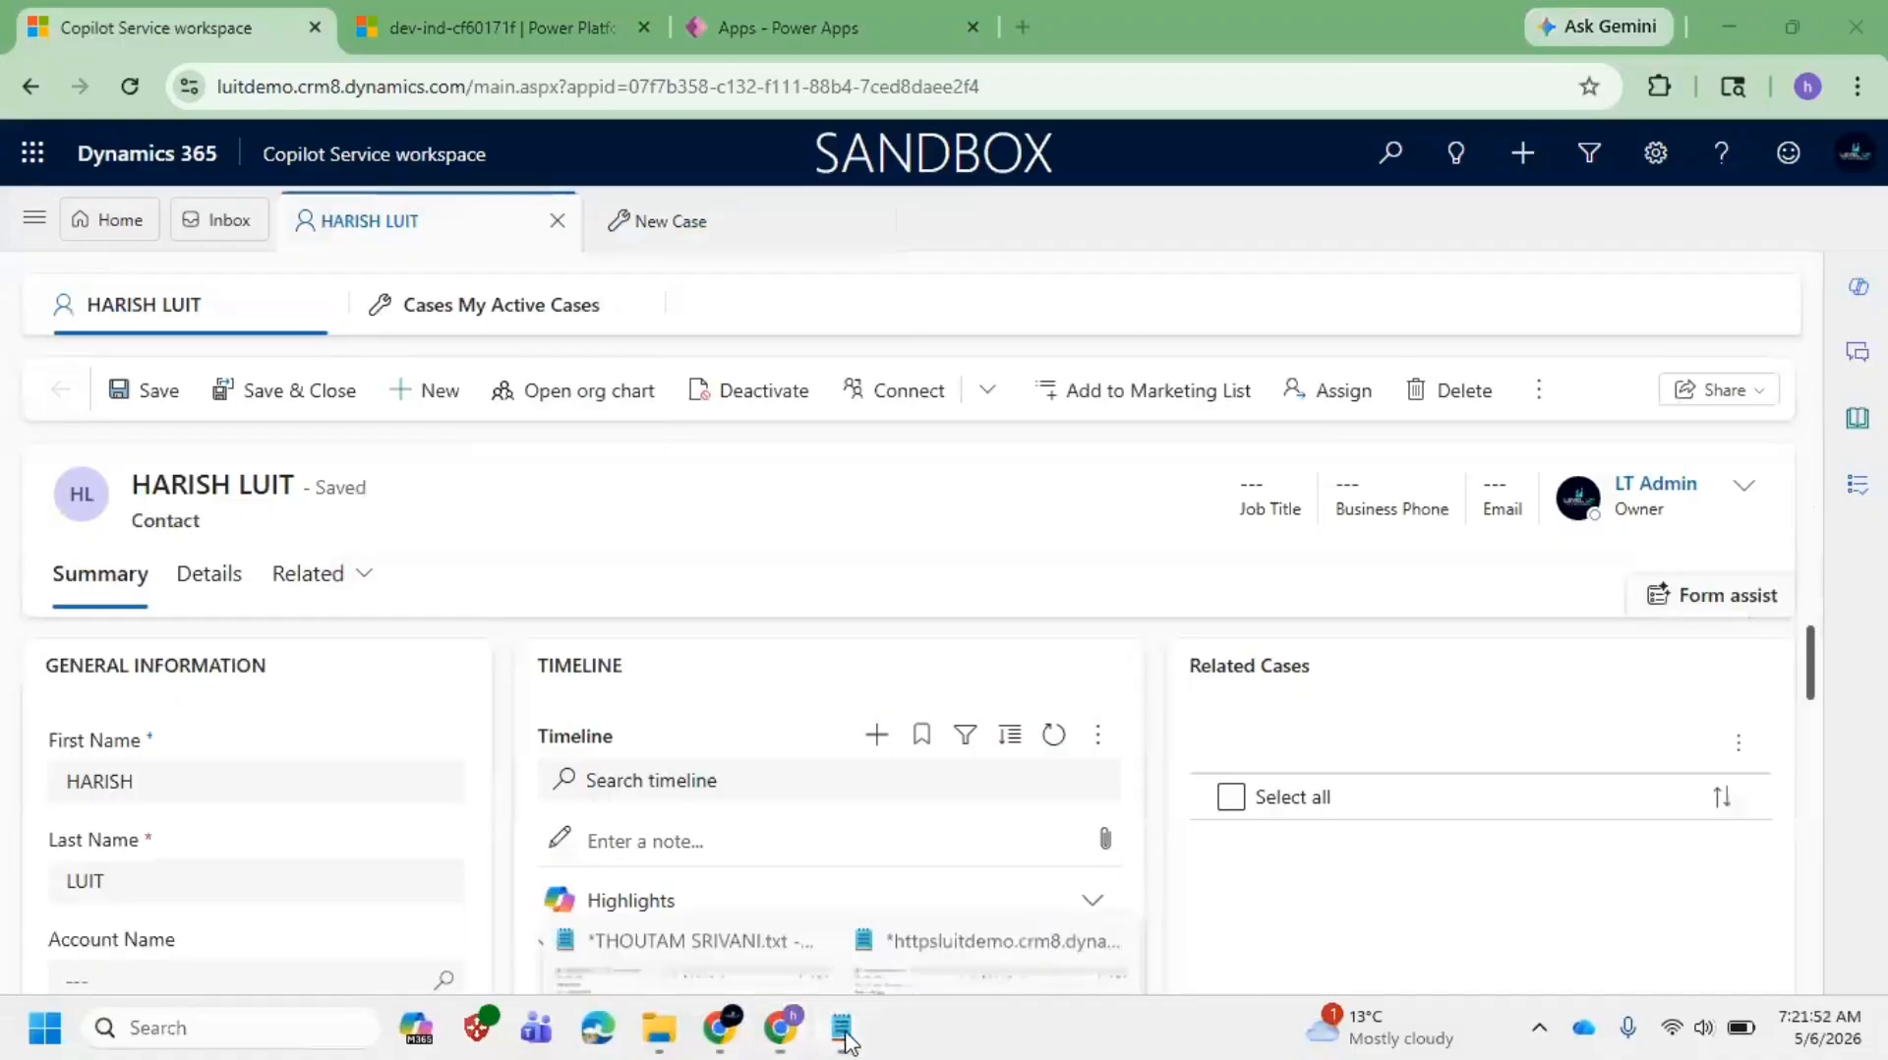
{"action": "left_click", "coordinate": [1012, 904]}
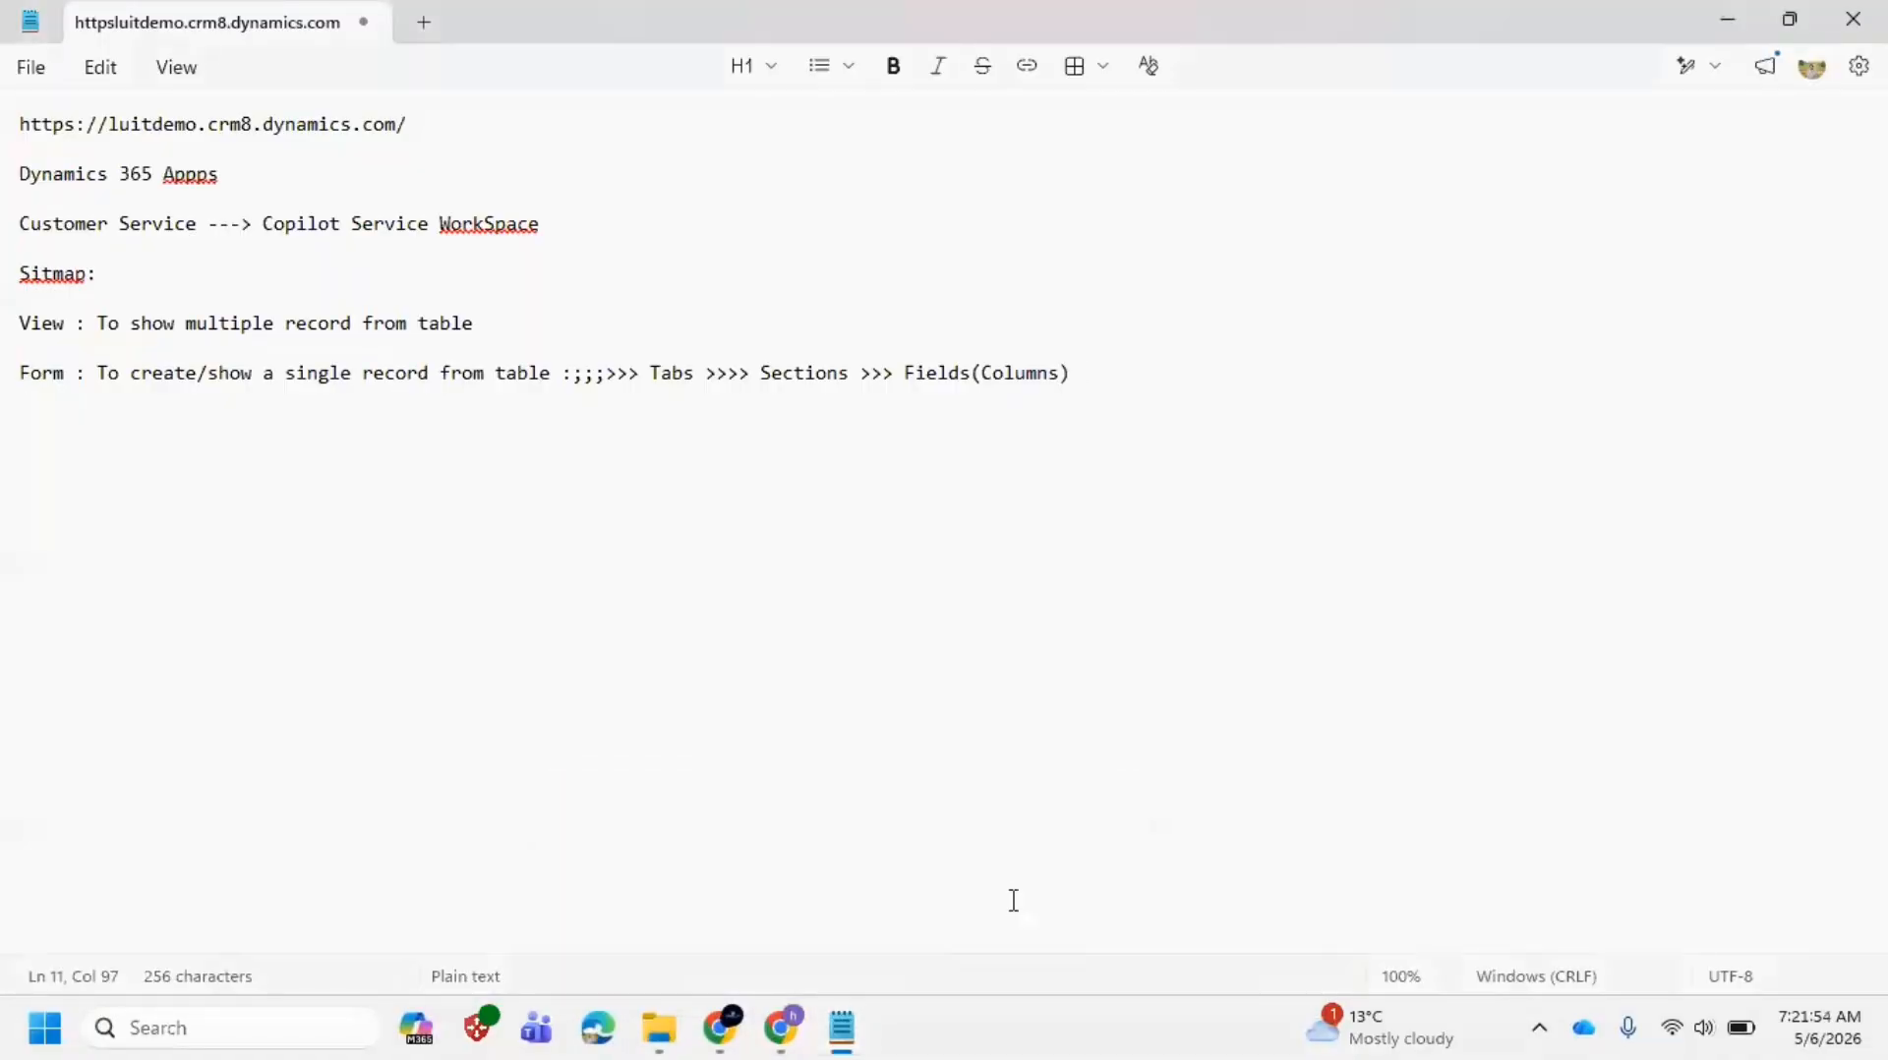
{"action": "key", "text": "alt+Tab"}
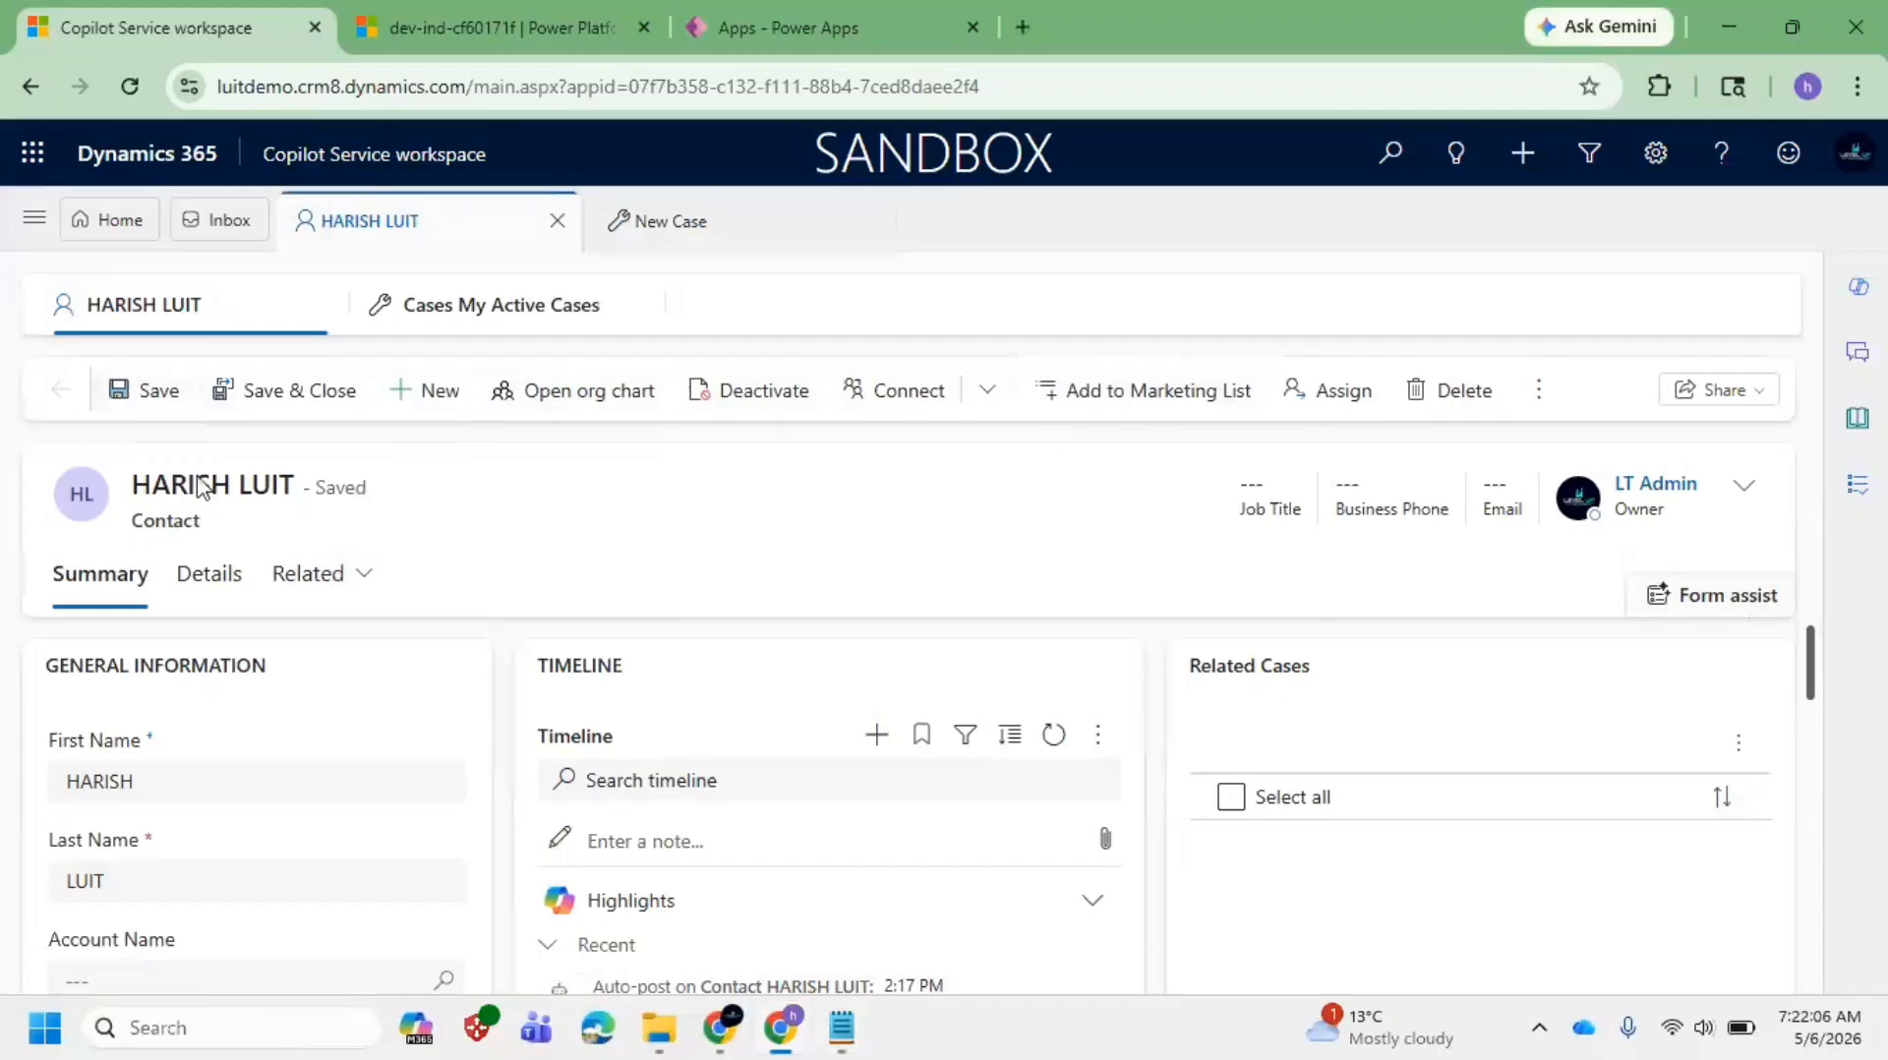
{"action": "mouse_move", "coordinate": [846, 1028]}
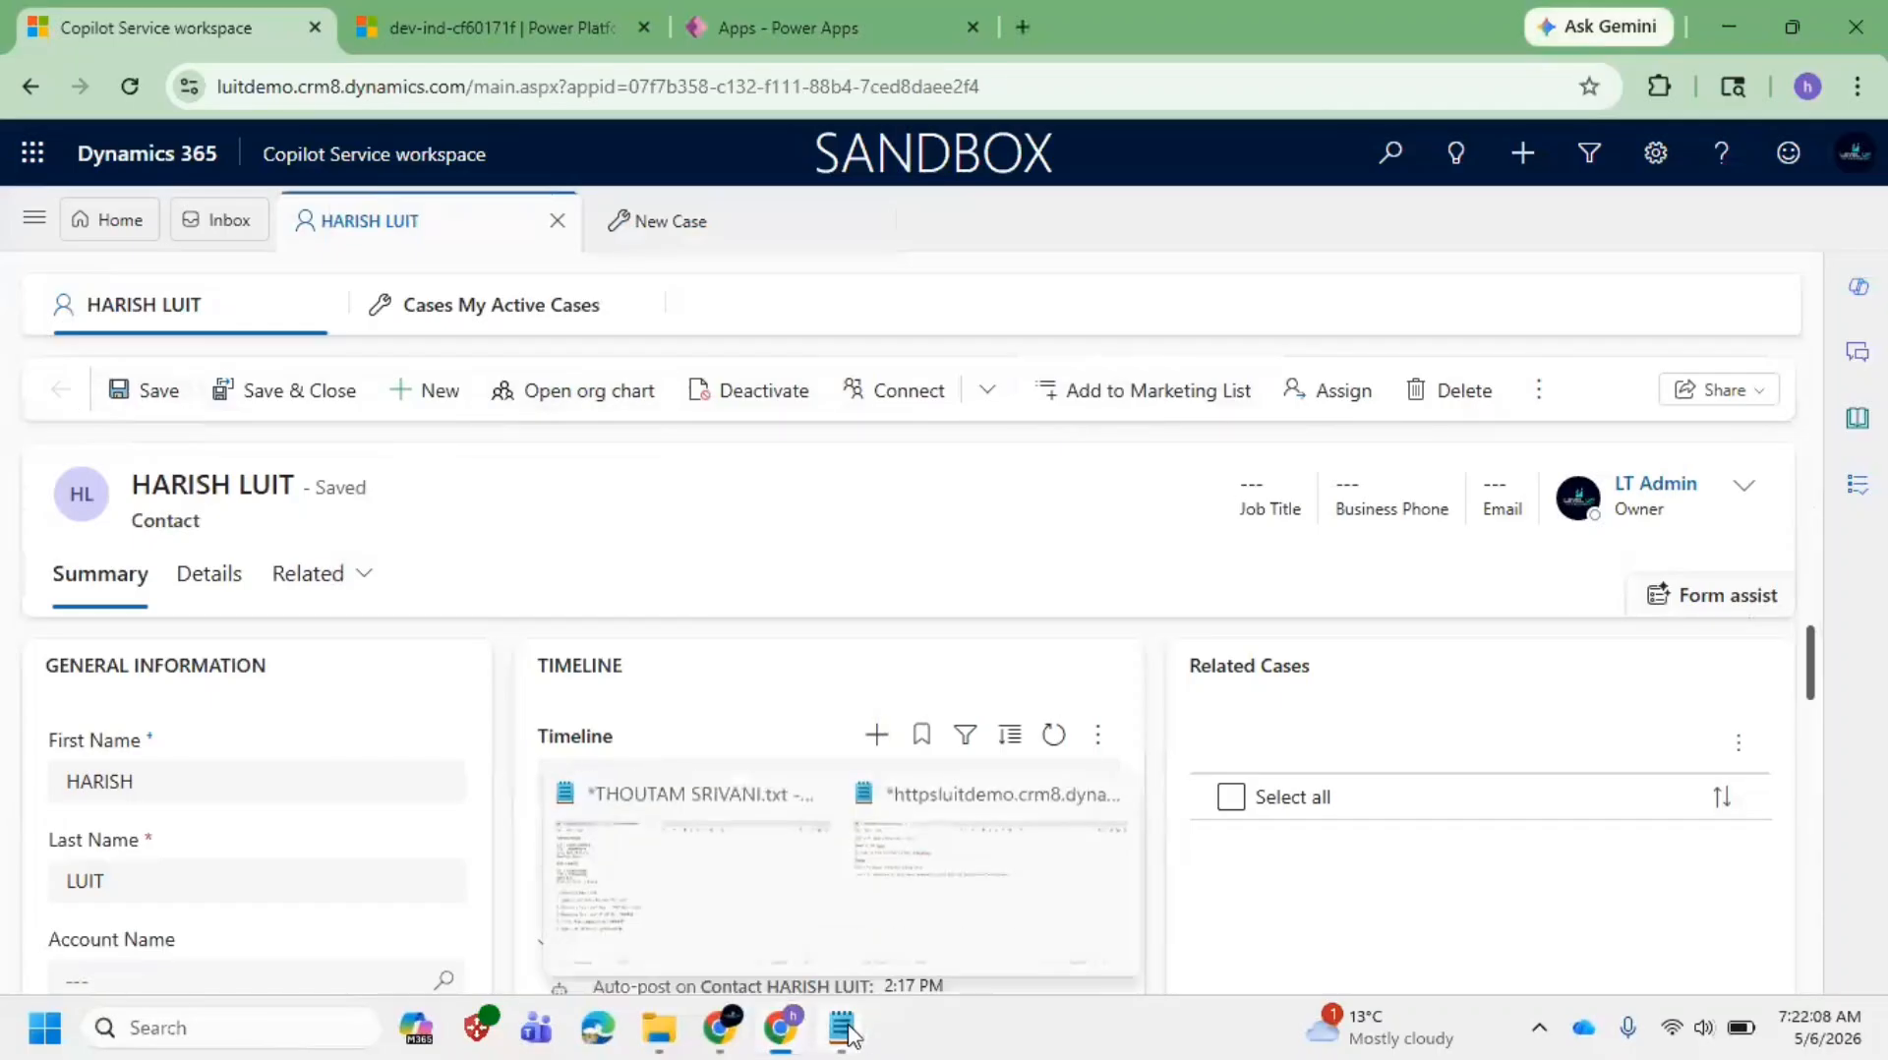
Step: Add a Ribbons line reading 'Out of box which are coming by default with product'
{"action": "left_click", "coordinate": [949, 905]}
{"action": "key", "text": "Return"}
{"action": "key", "text": "Return"}
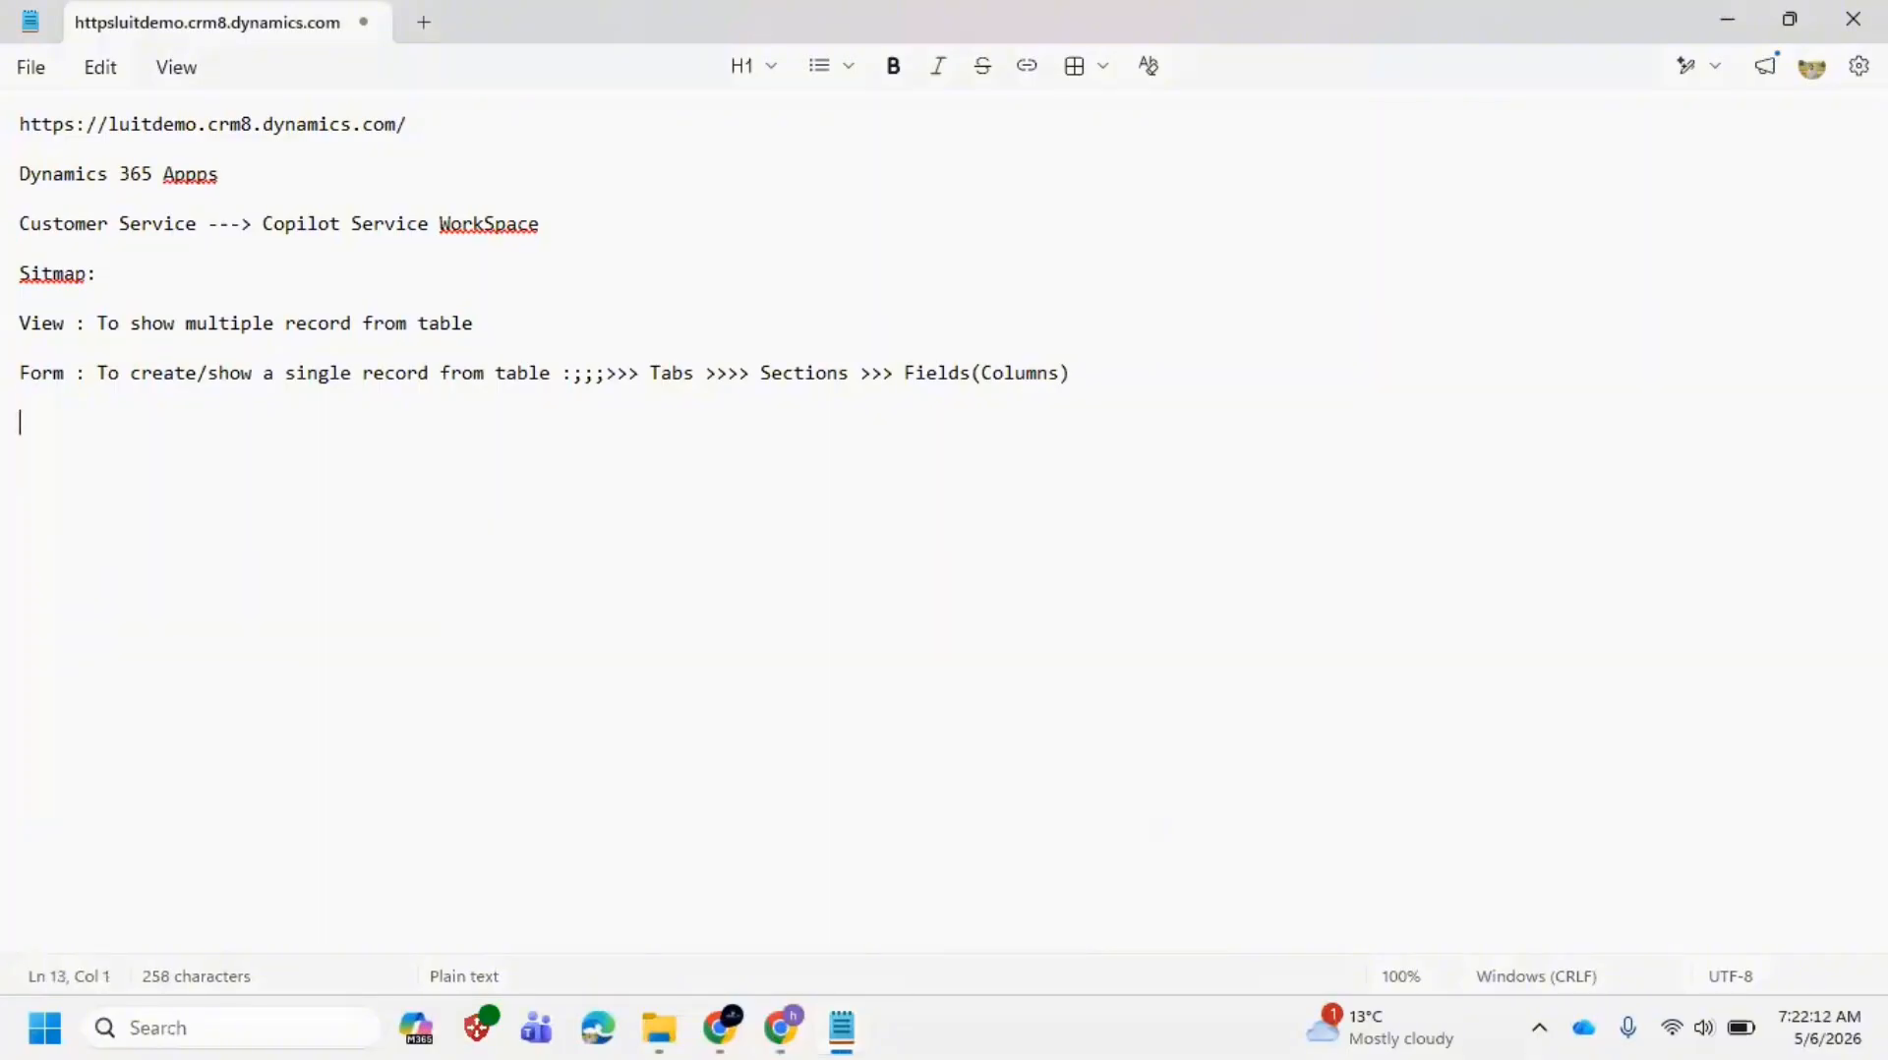
{"action": "type", "text": "Riib"}
{"action": "type", "text": "bbons"}
{"action": "type", "text": ":"}
{"action": "type", "text": " O"}
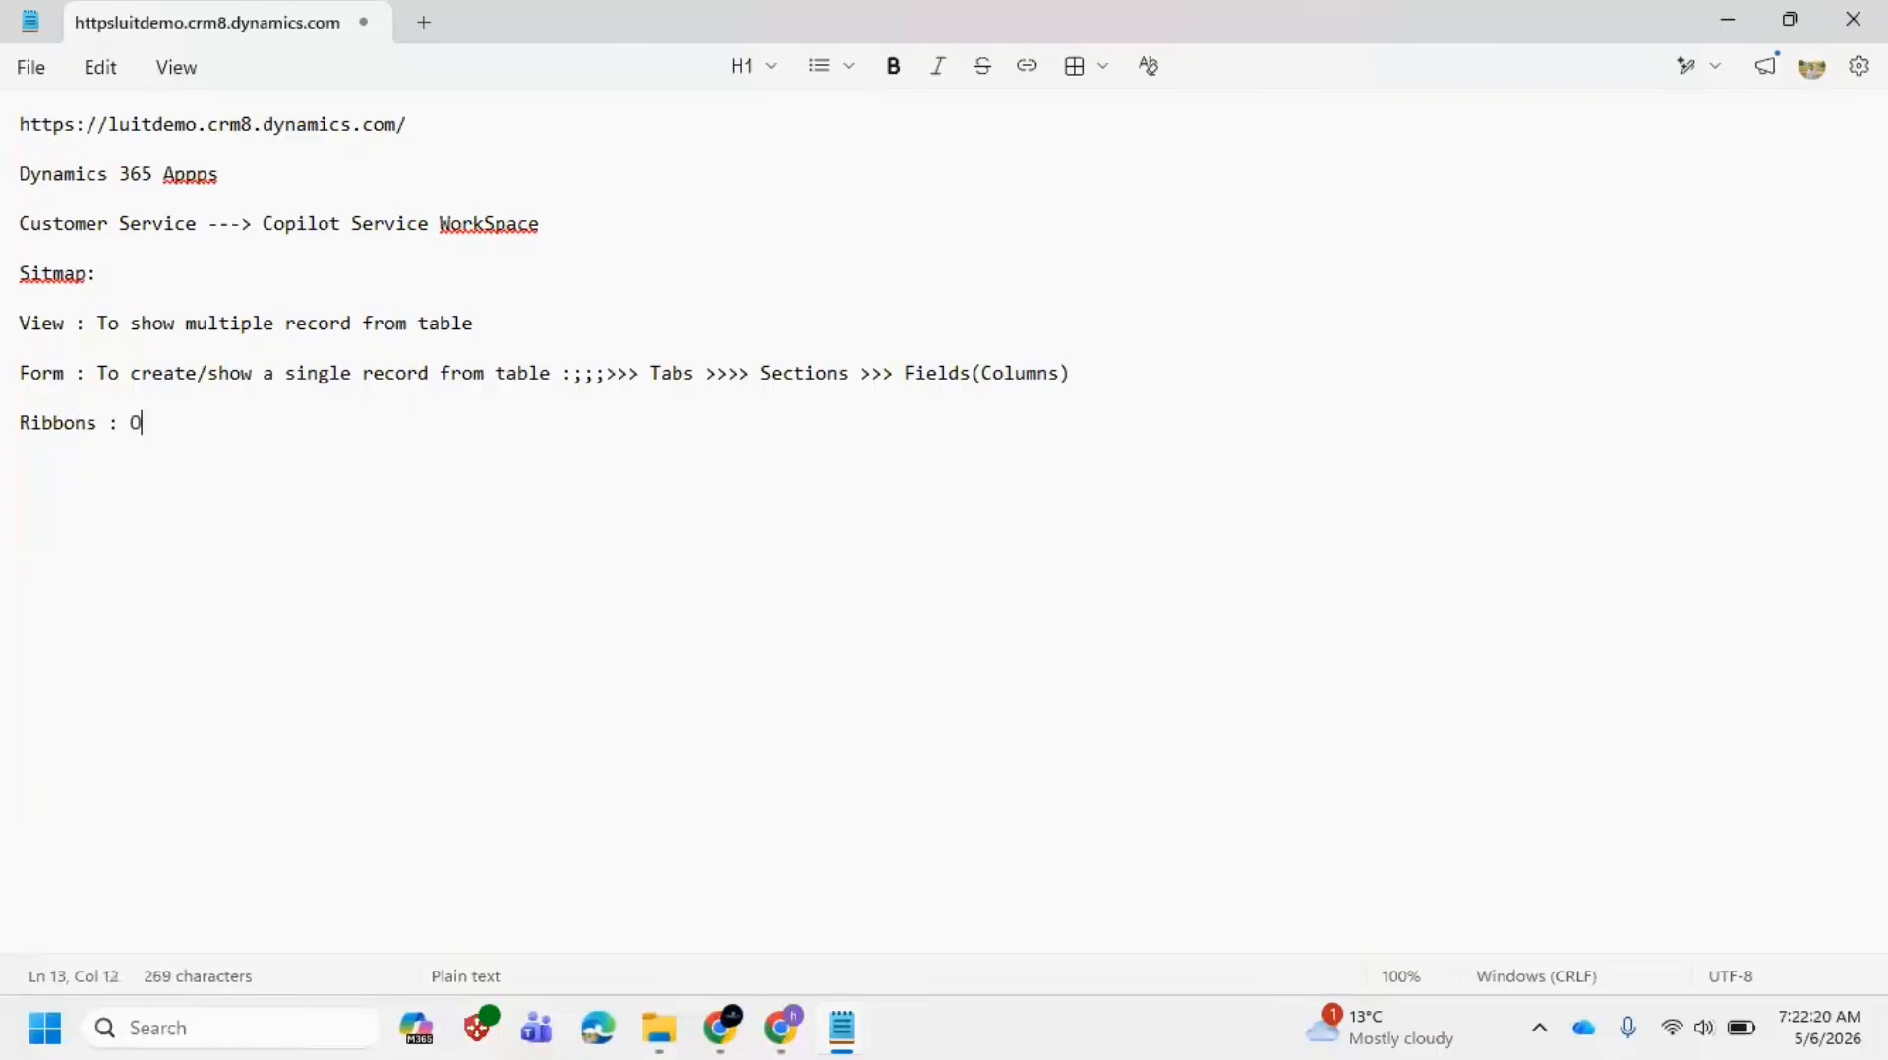
{"action": "type", "text": "out"}
{"action": "key", "text": "BackSpace"}
{"action": "type", "text": "ut of box"}
{"action": "key", "text": "alt+Tab"}
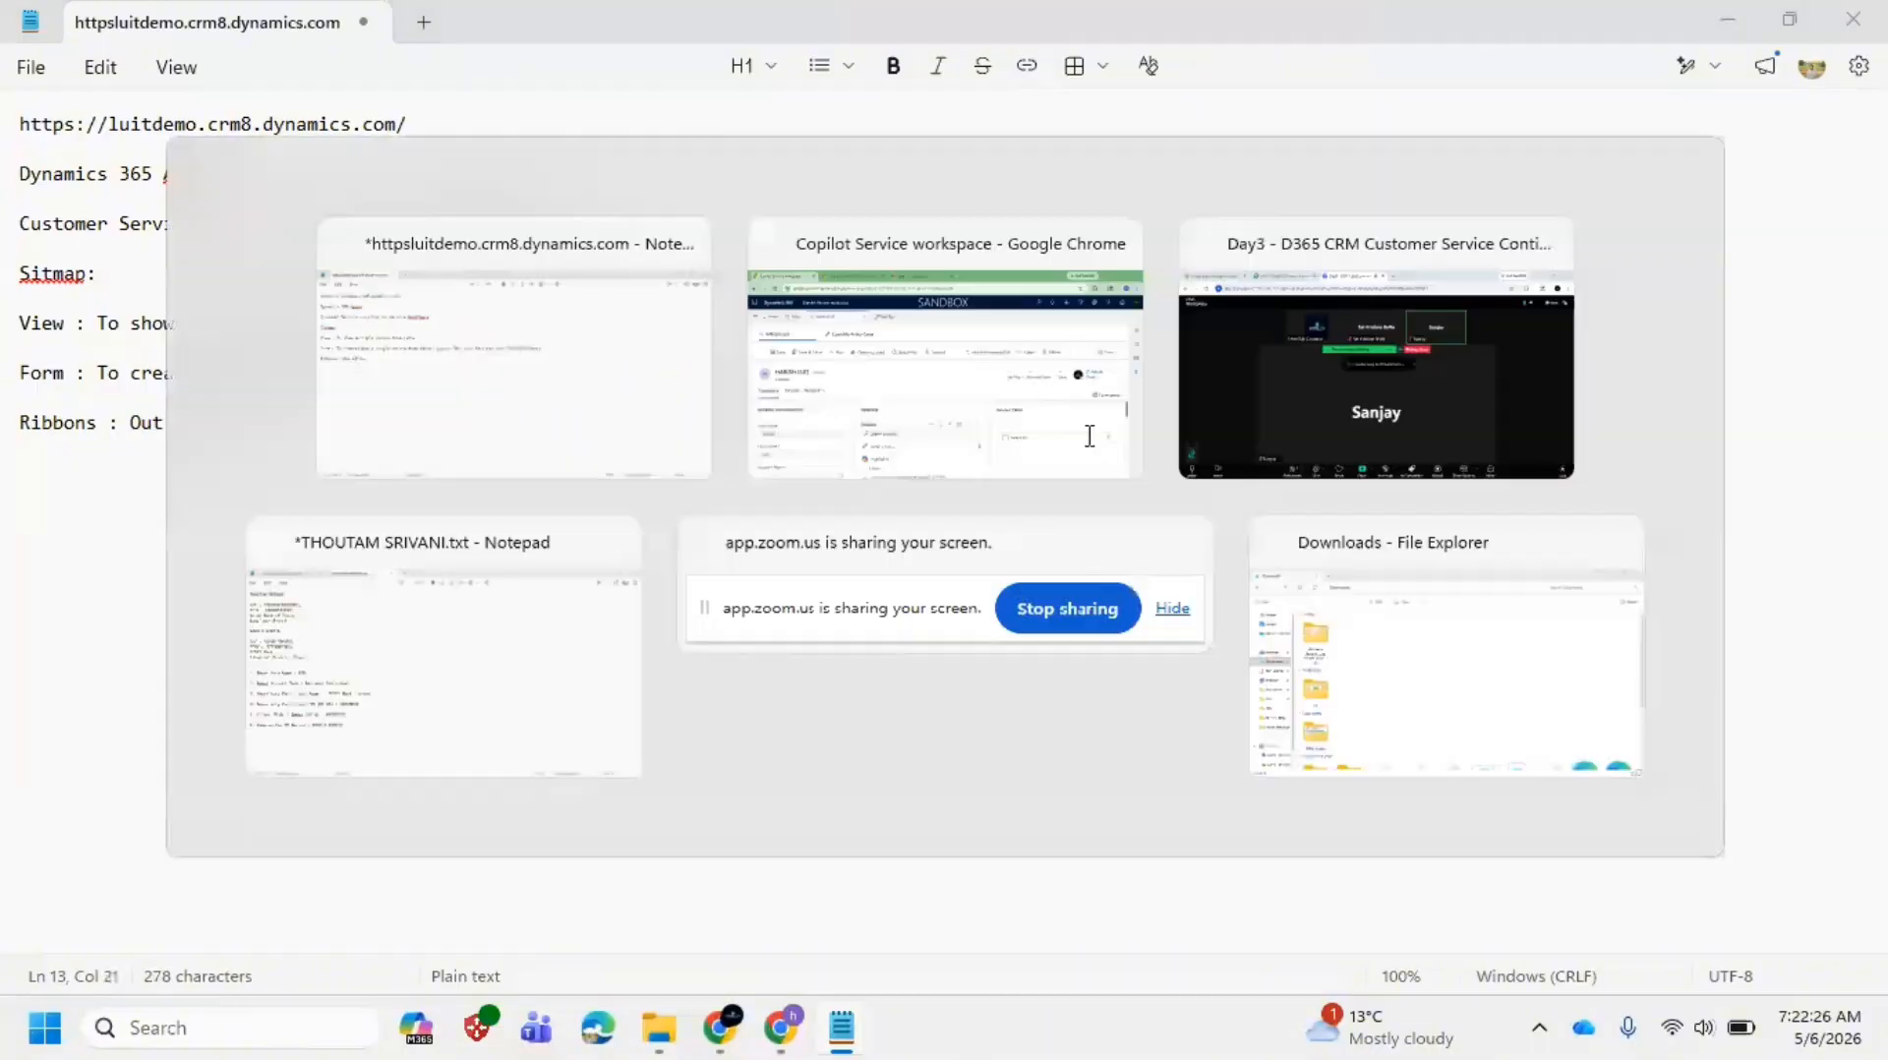
{"action": "key", "text": "alt+Tab"}
{"action": "type", "text": "which "}
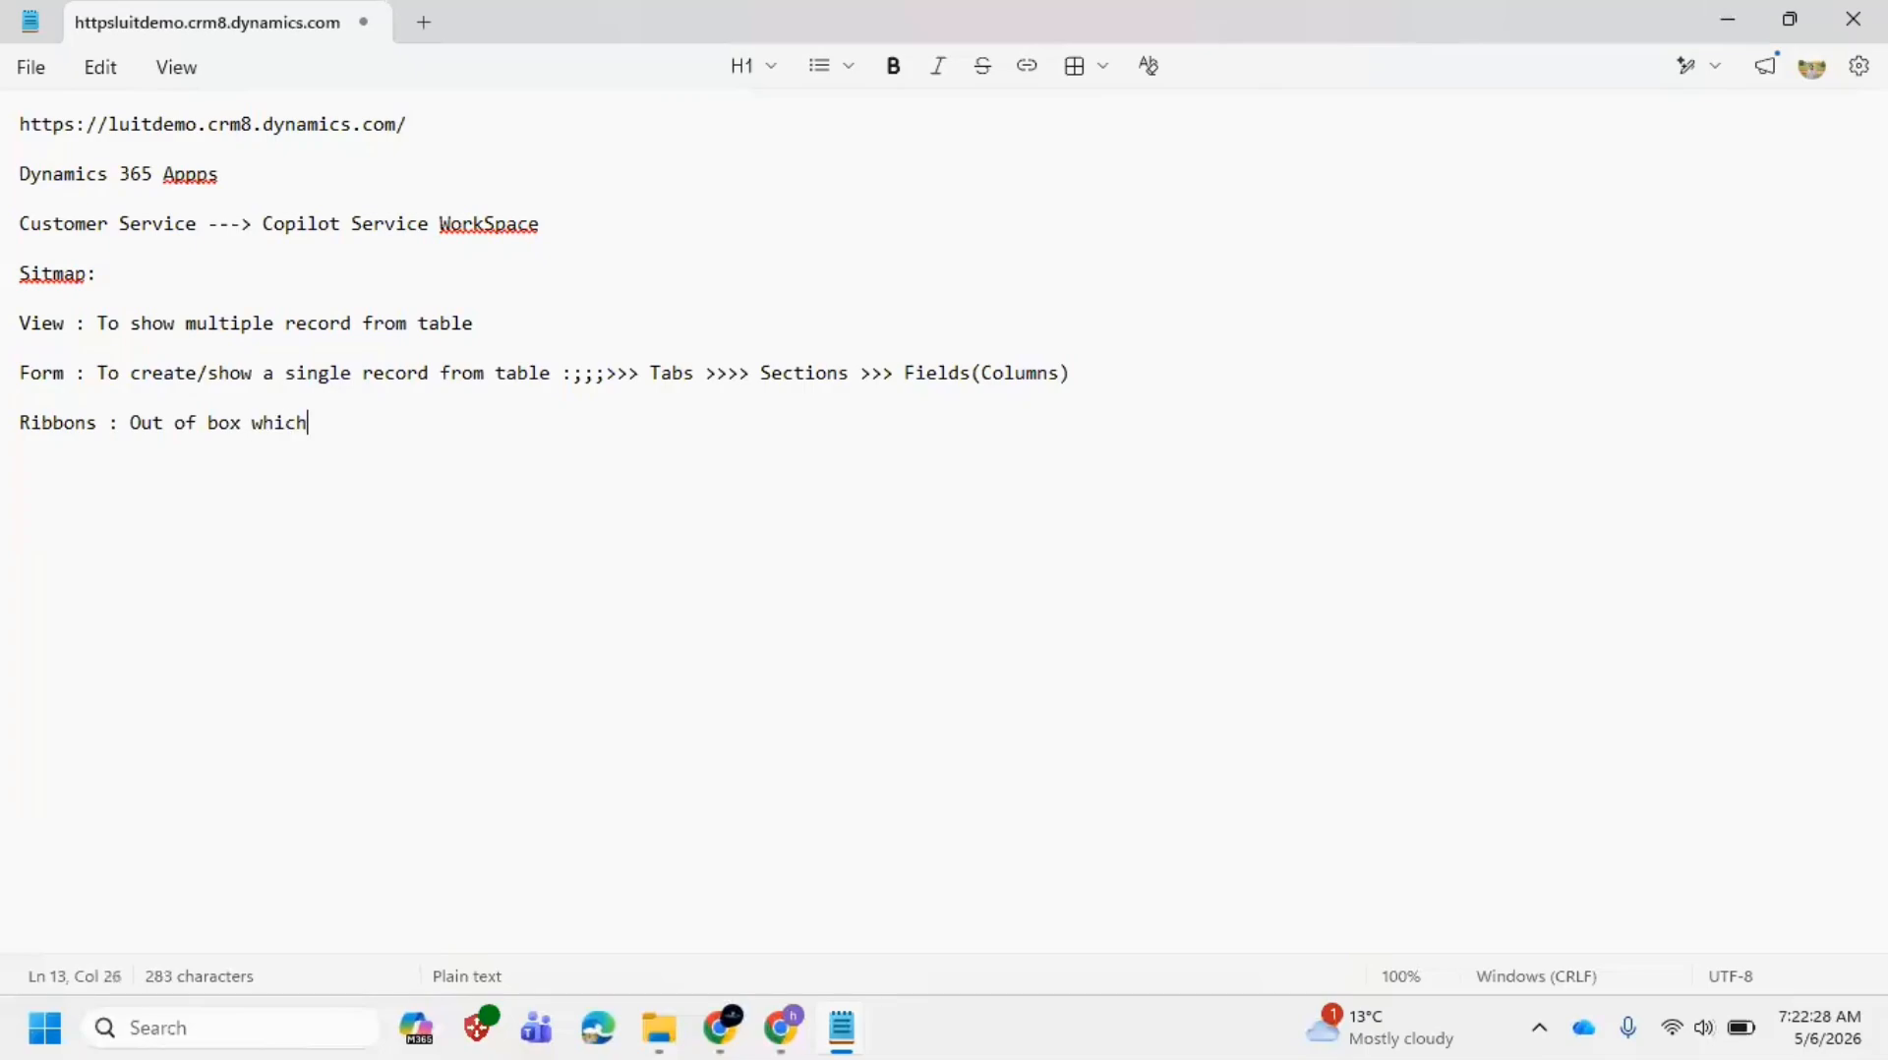
{"action": "type", "text": "are coming by "}
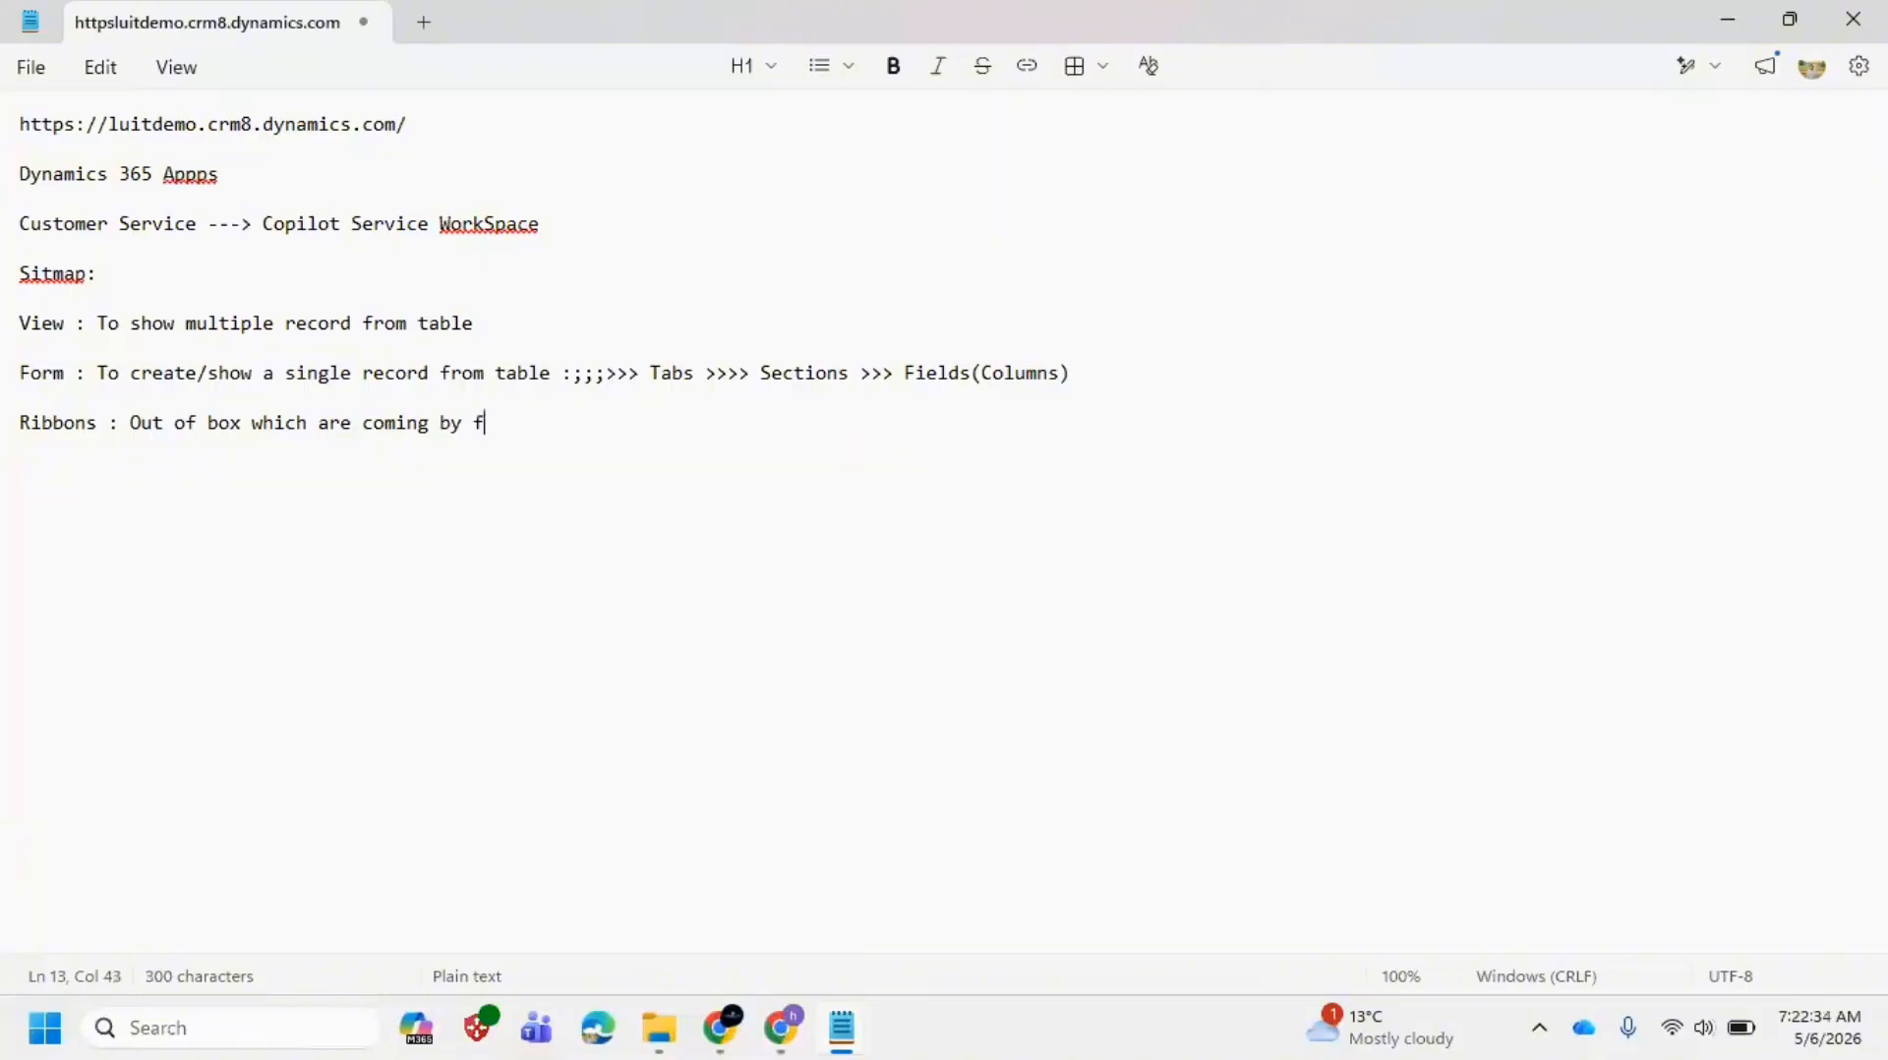
{"action": "type", "text": "default with prou"}
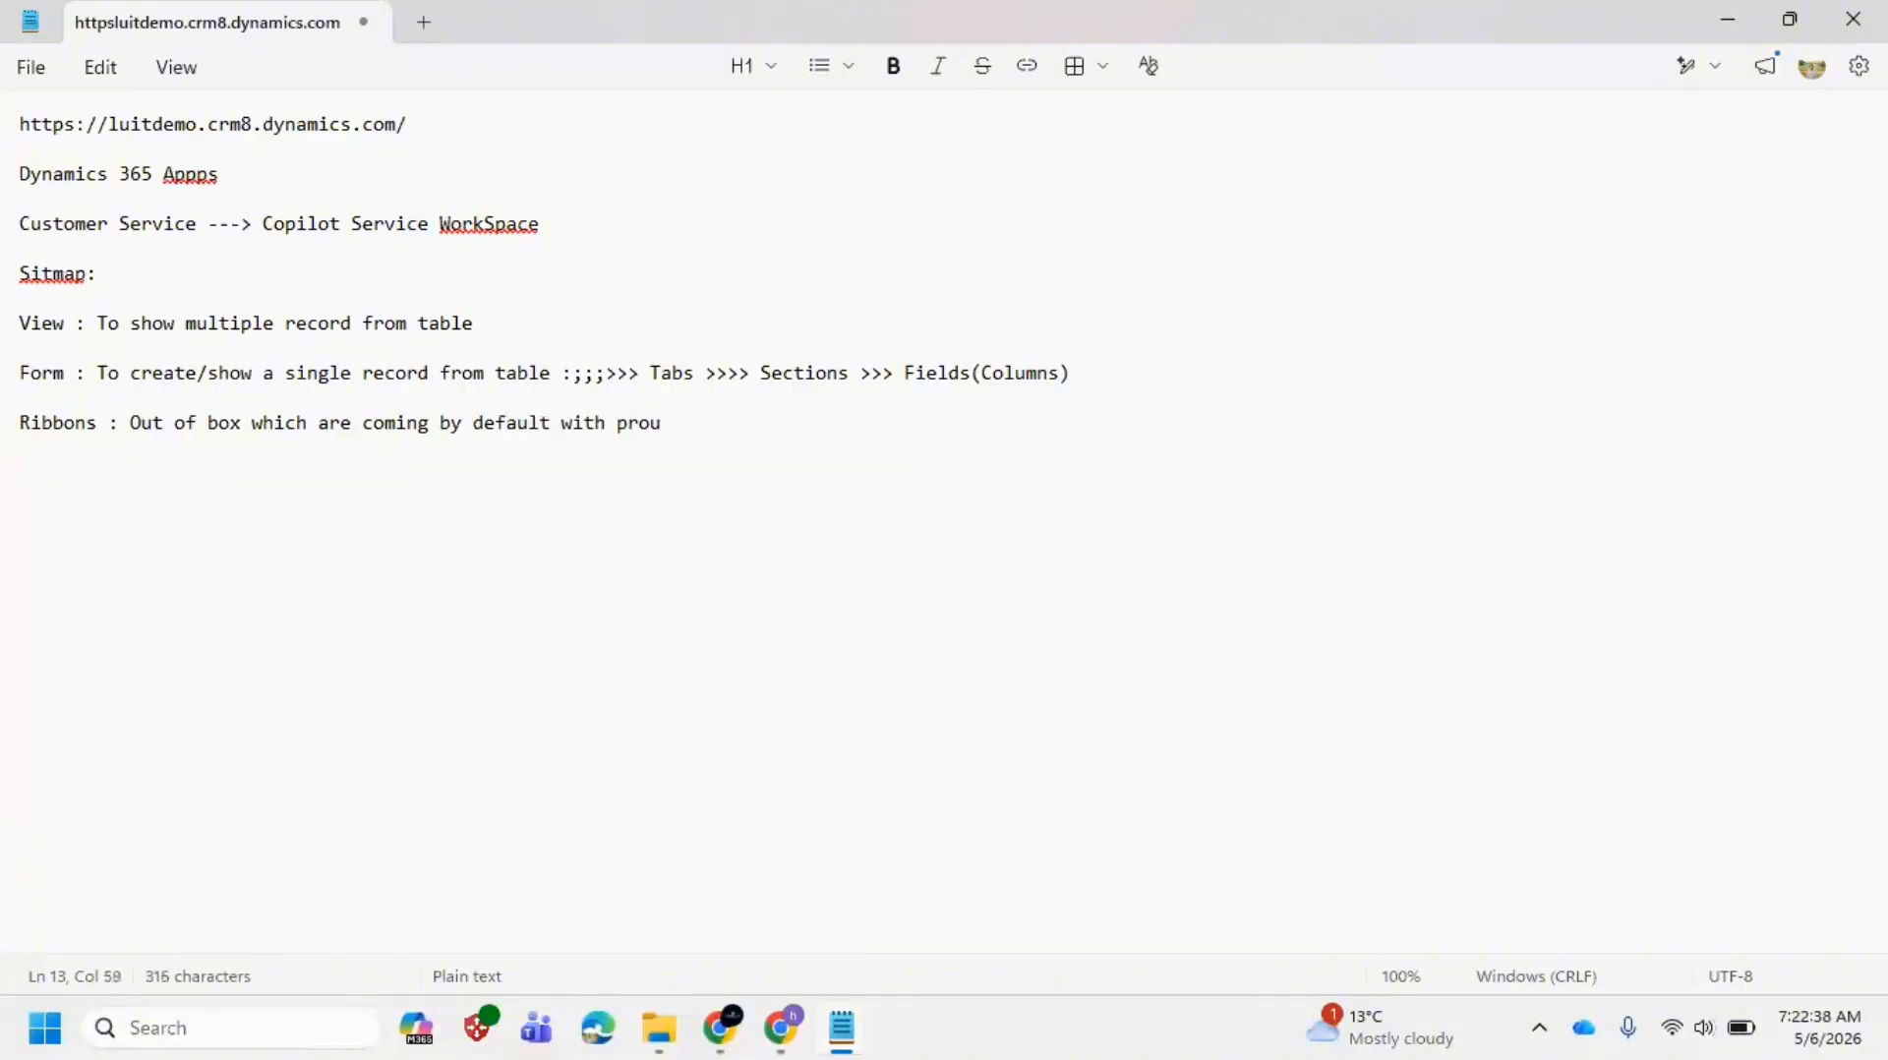
{"action": "key", "text": "BackSpace"}
{"action": "type", "text": "duct"}
Step: Glance at the New Case session, then end the Ribbons line with a colon
{"action": "key", "text": "alt+Tab"}
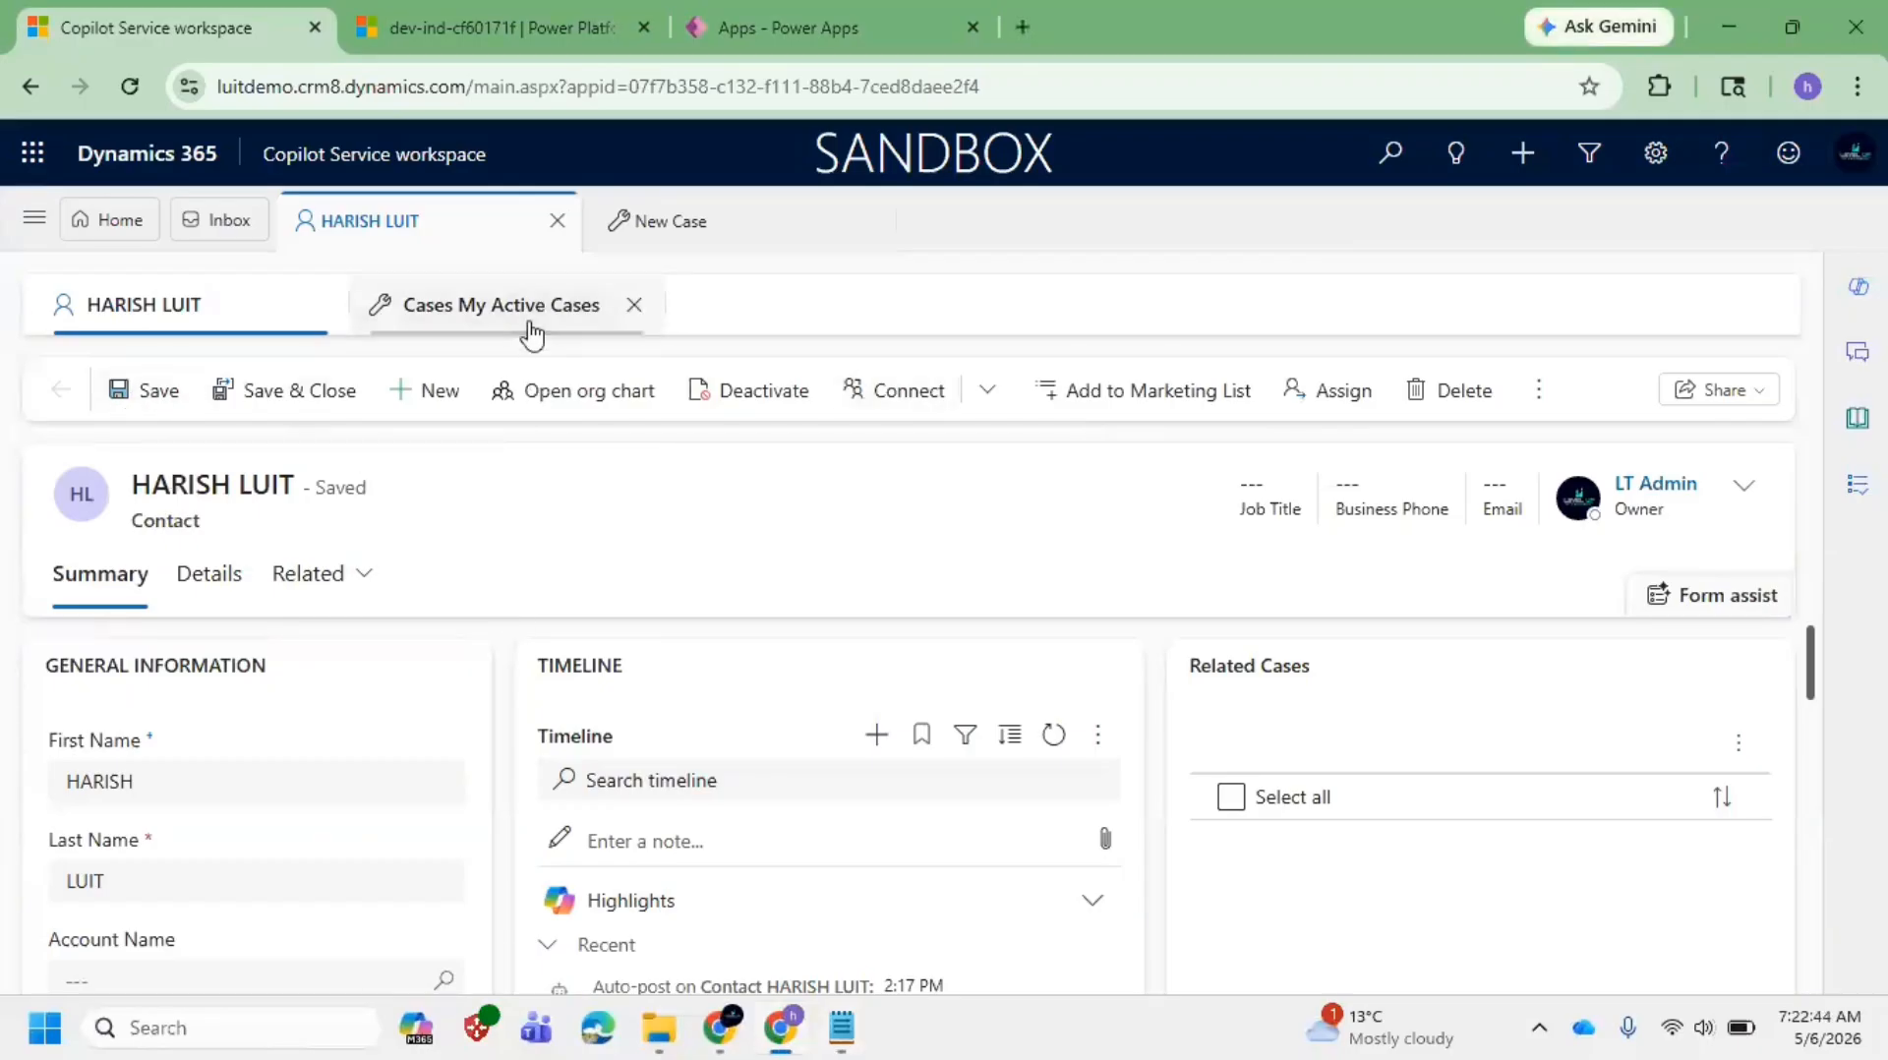
{"action": "left_click", "coordinate": [661, 239]}
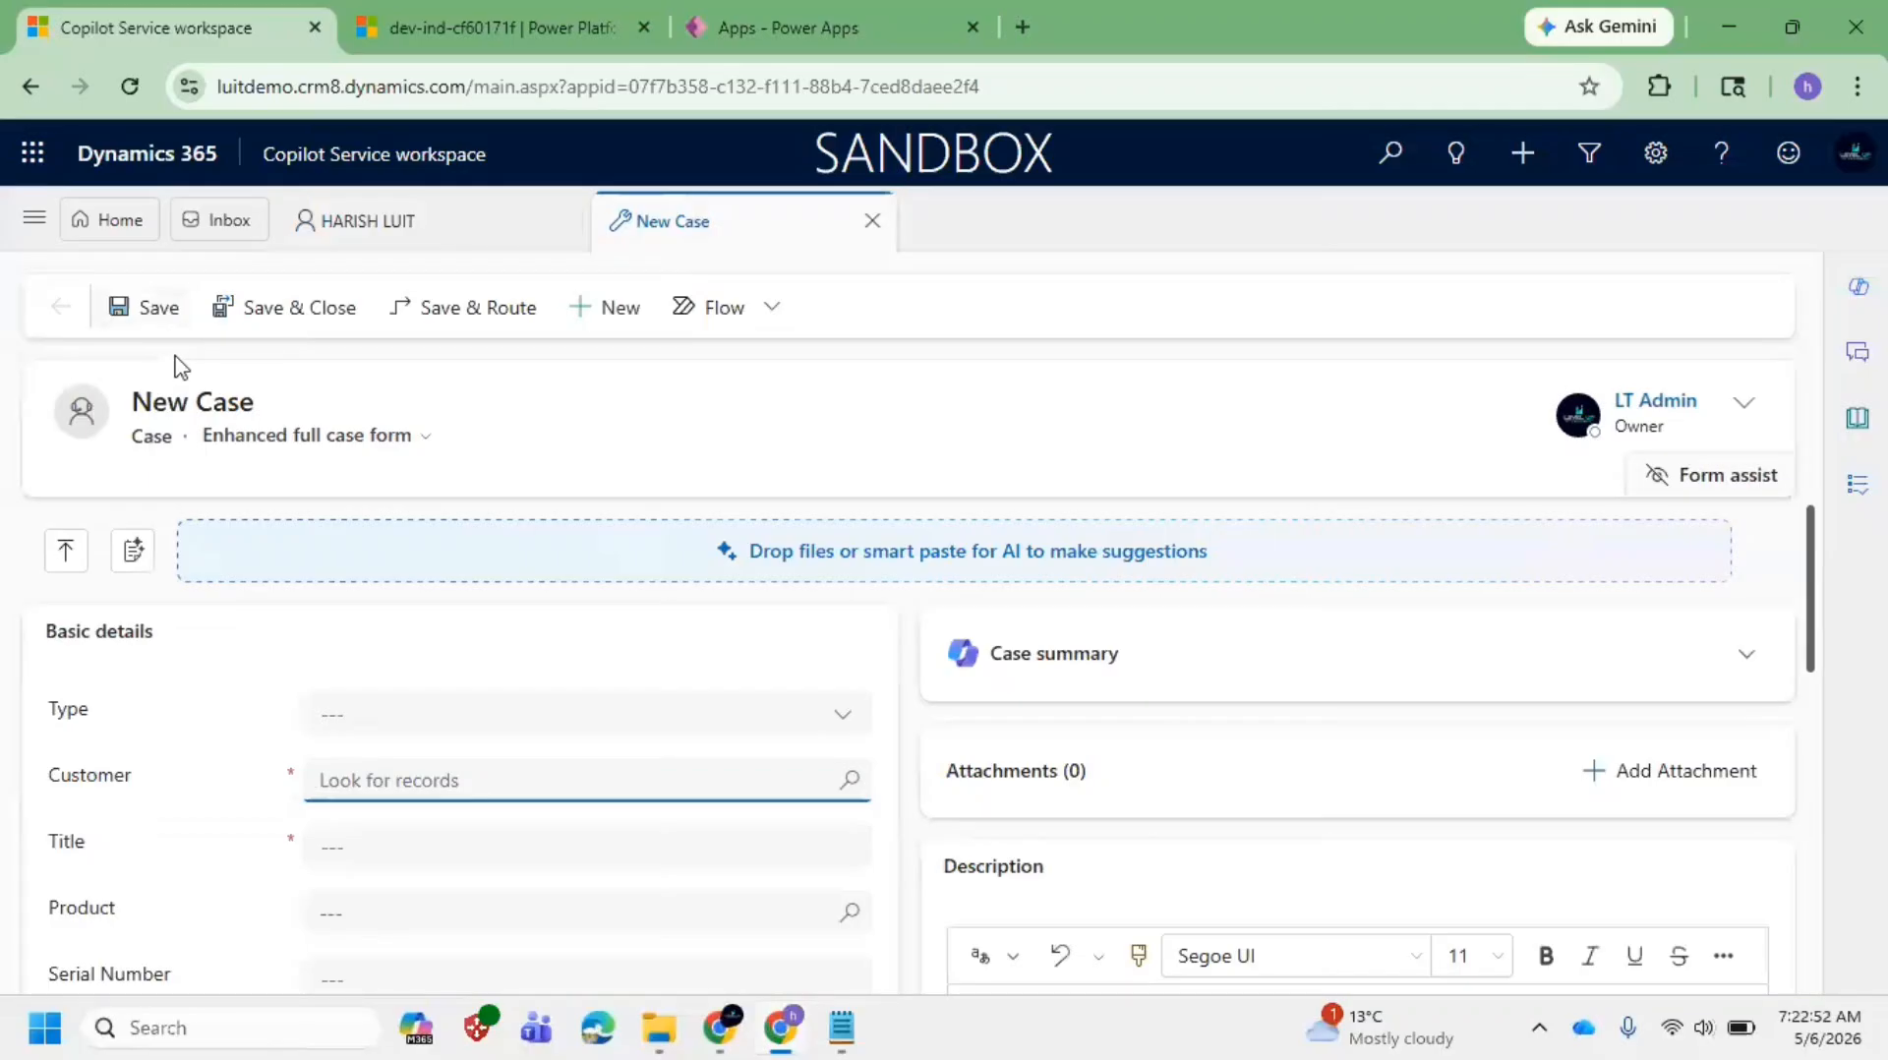
{"action": "left_click", "coordinate": [841, 1028]}
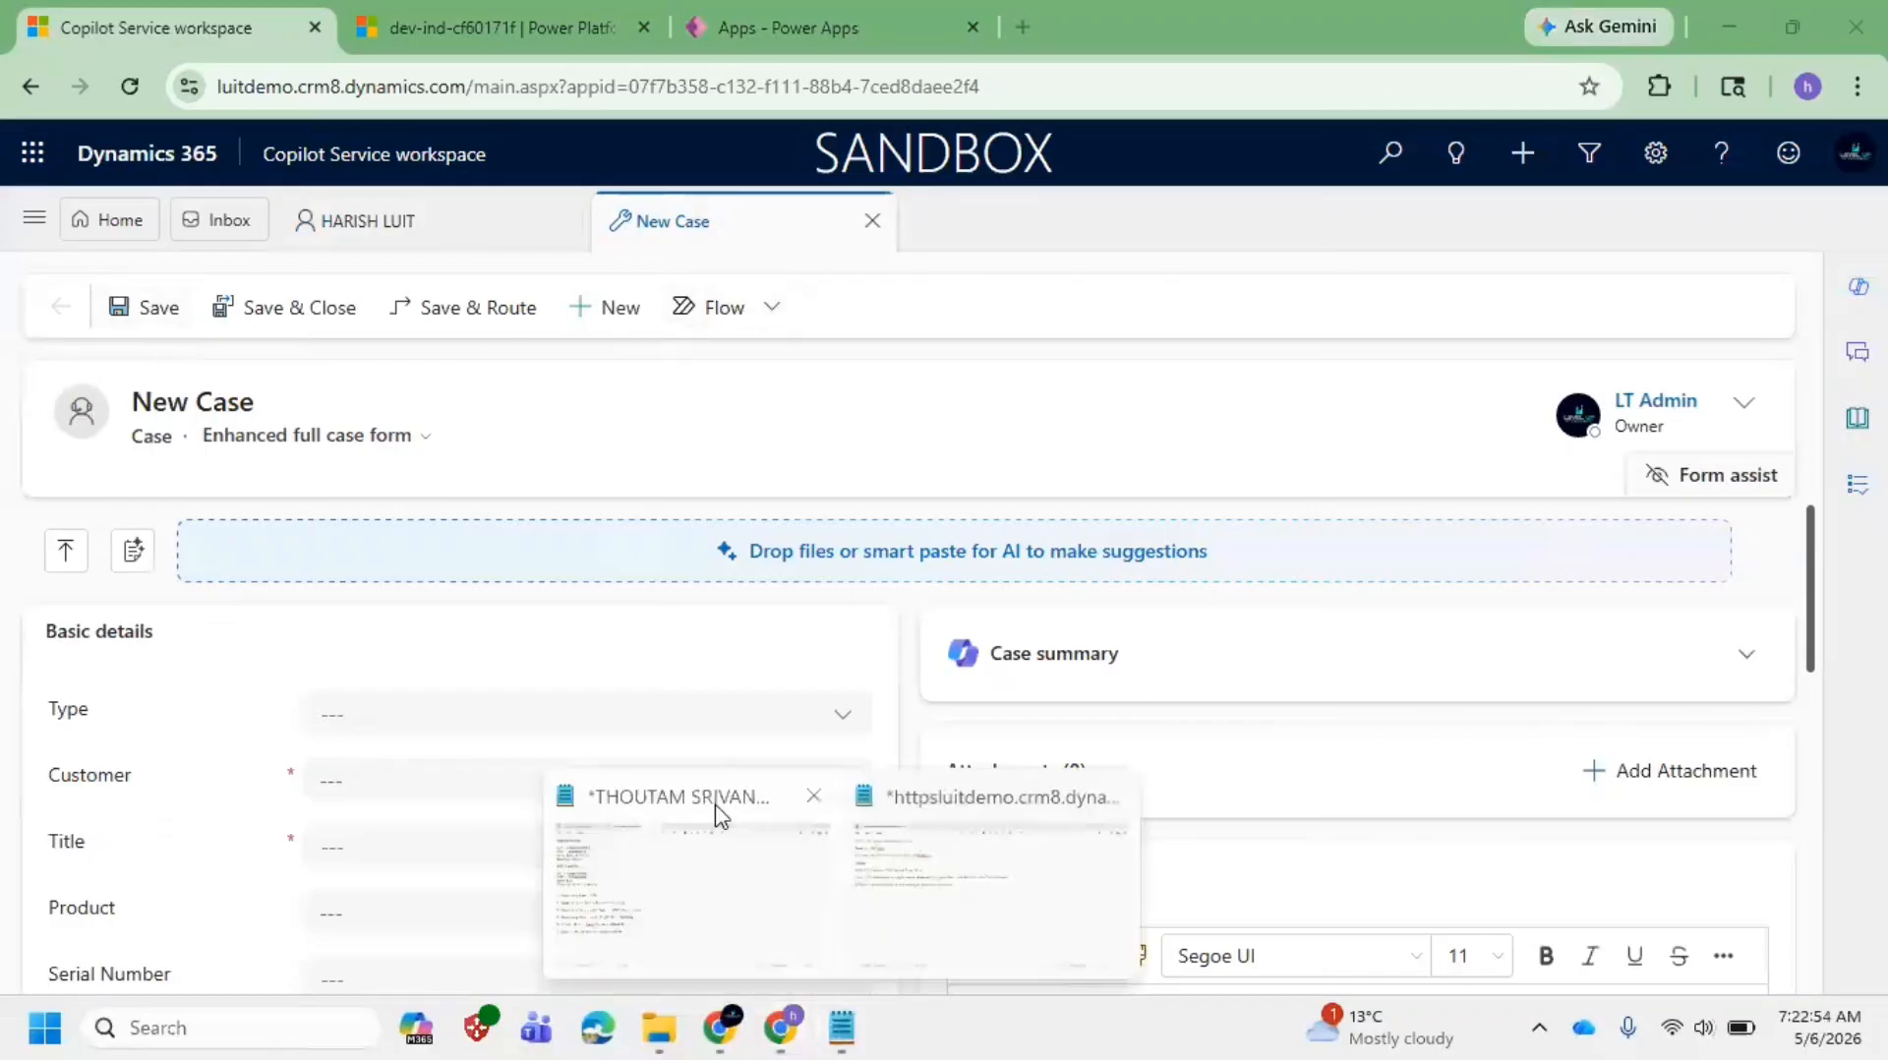
{"action": "left_click", "coordinate": [964, 852]}
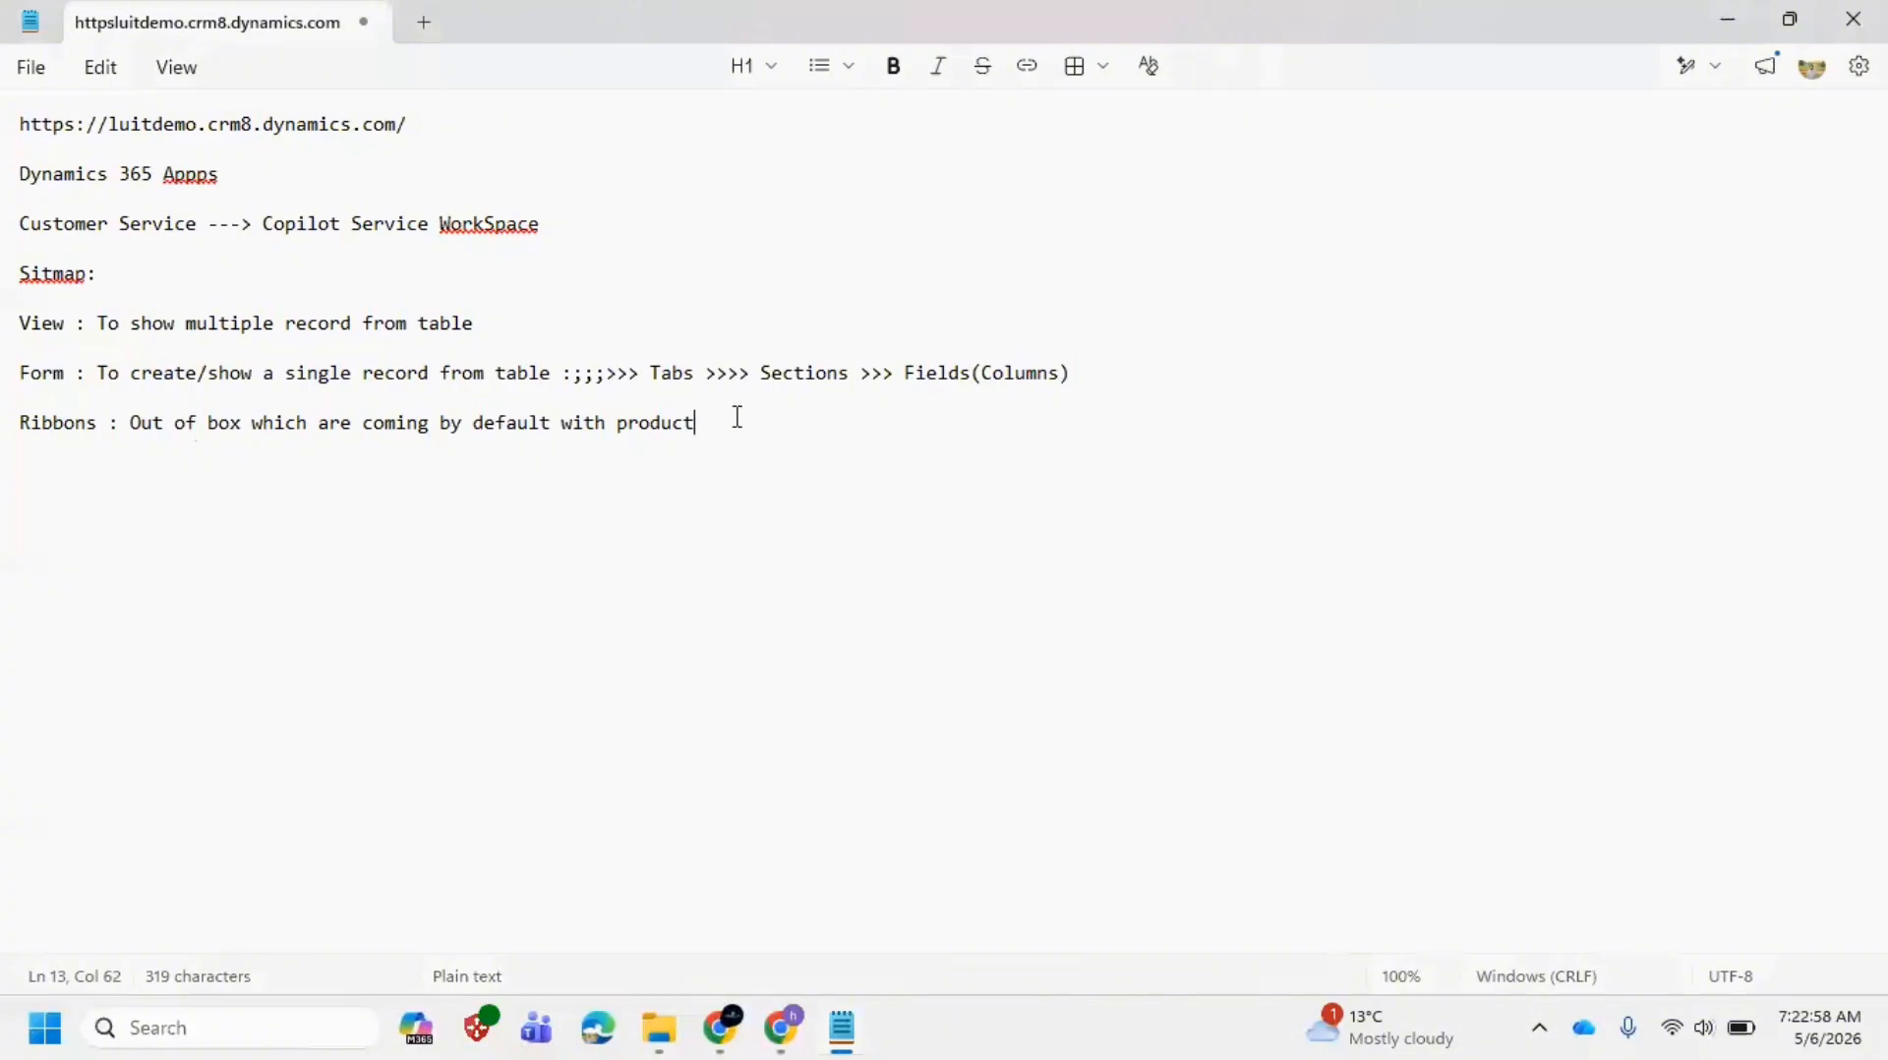
{"action": "type", "text": ":"}
Step: Replace the contact's mobile phone number, save it, then Save & Close the record
{"action": "key", "text": "alt+Tab"}
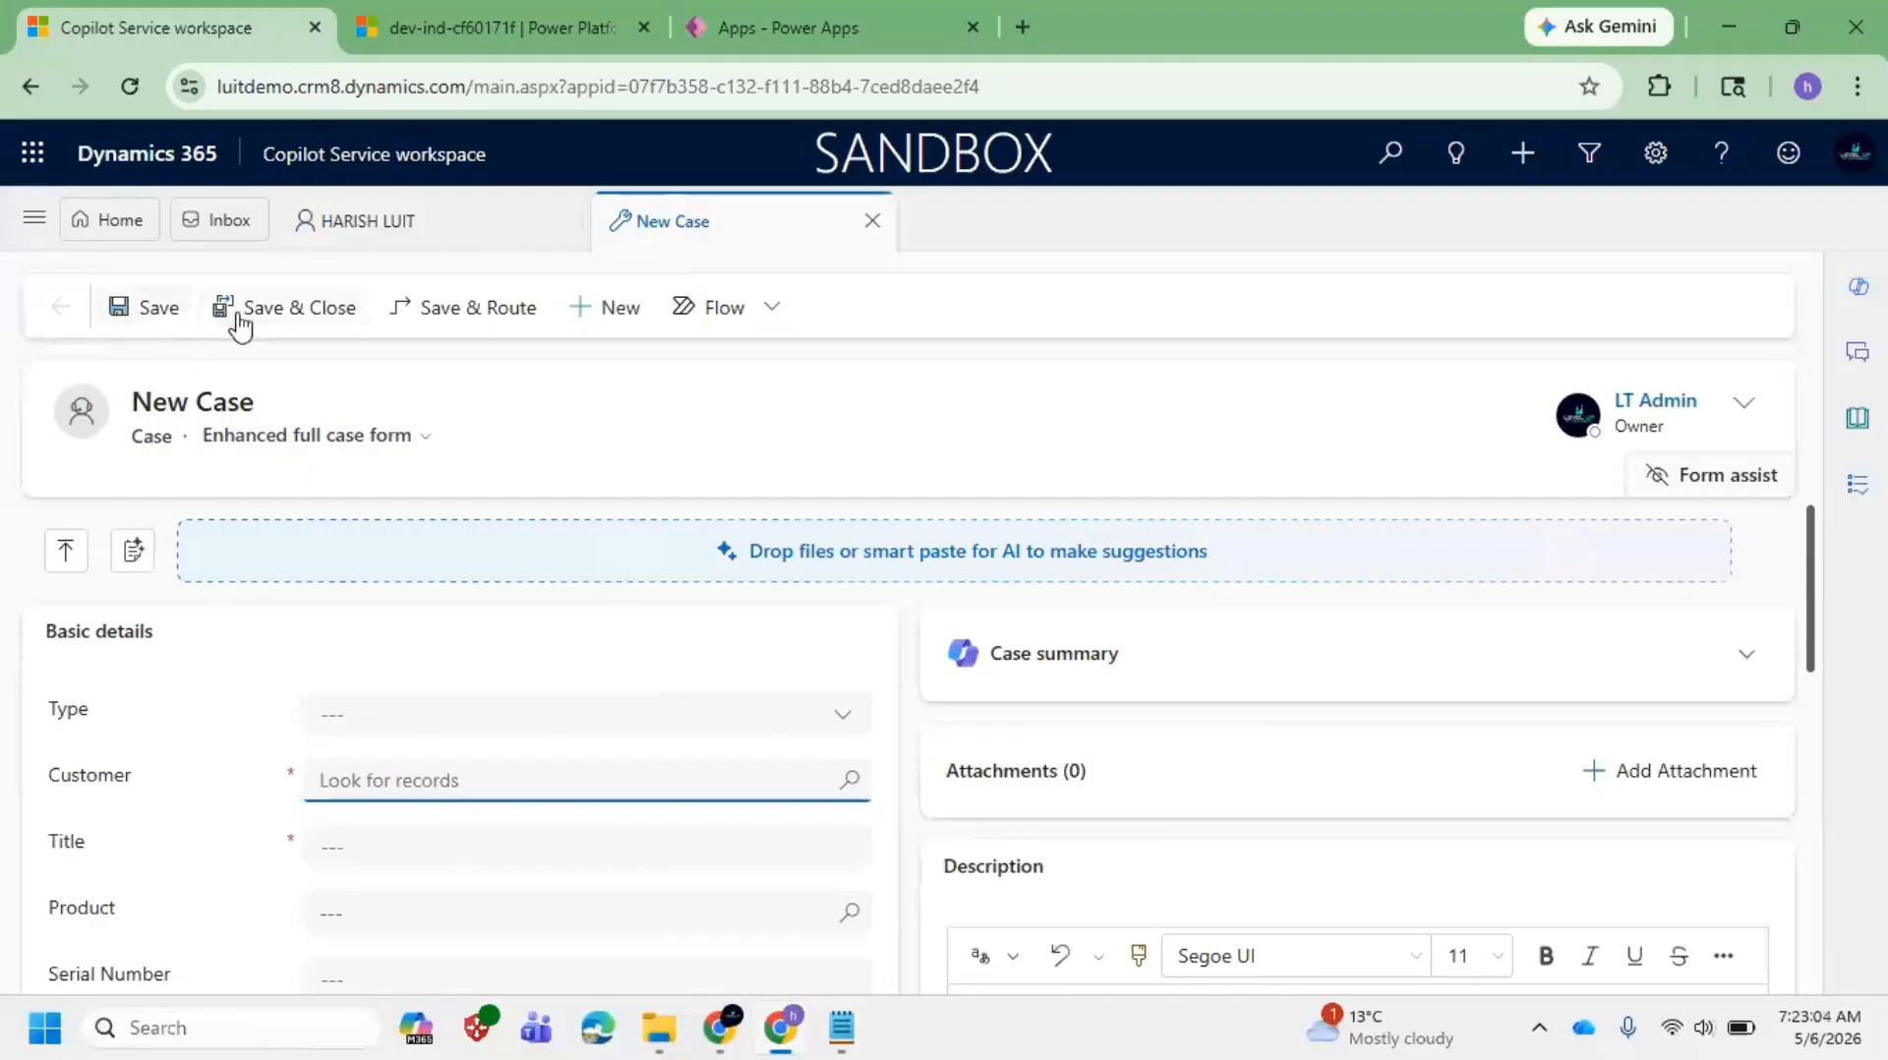
{"action": "left_click", "coordinate": [379, 238]}
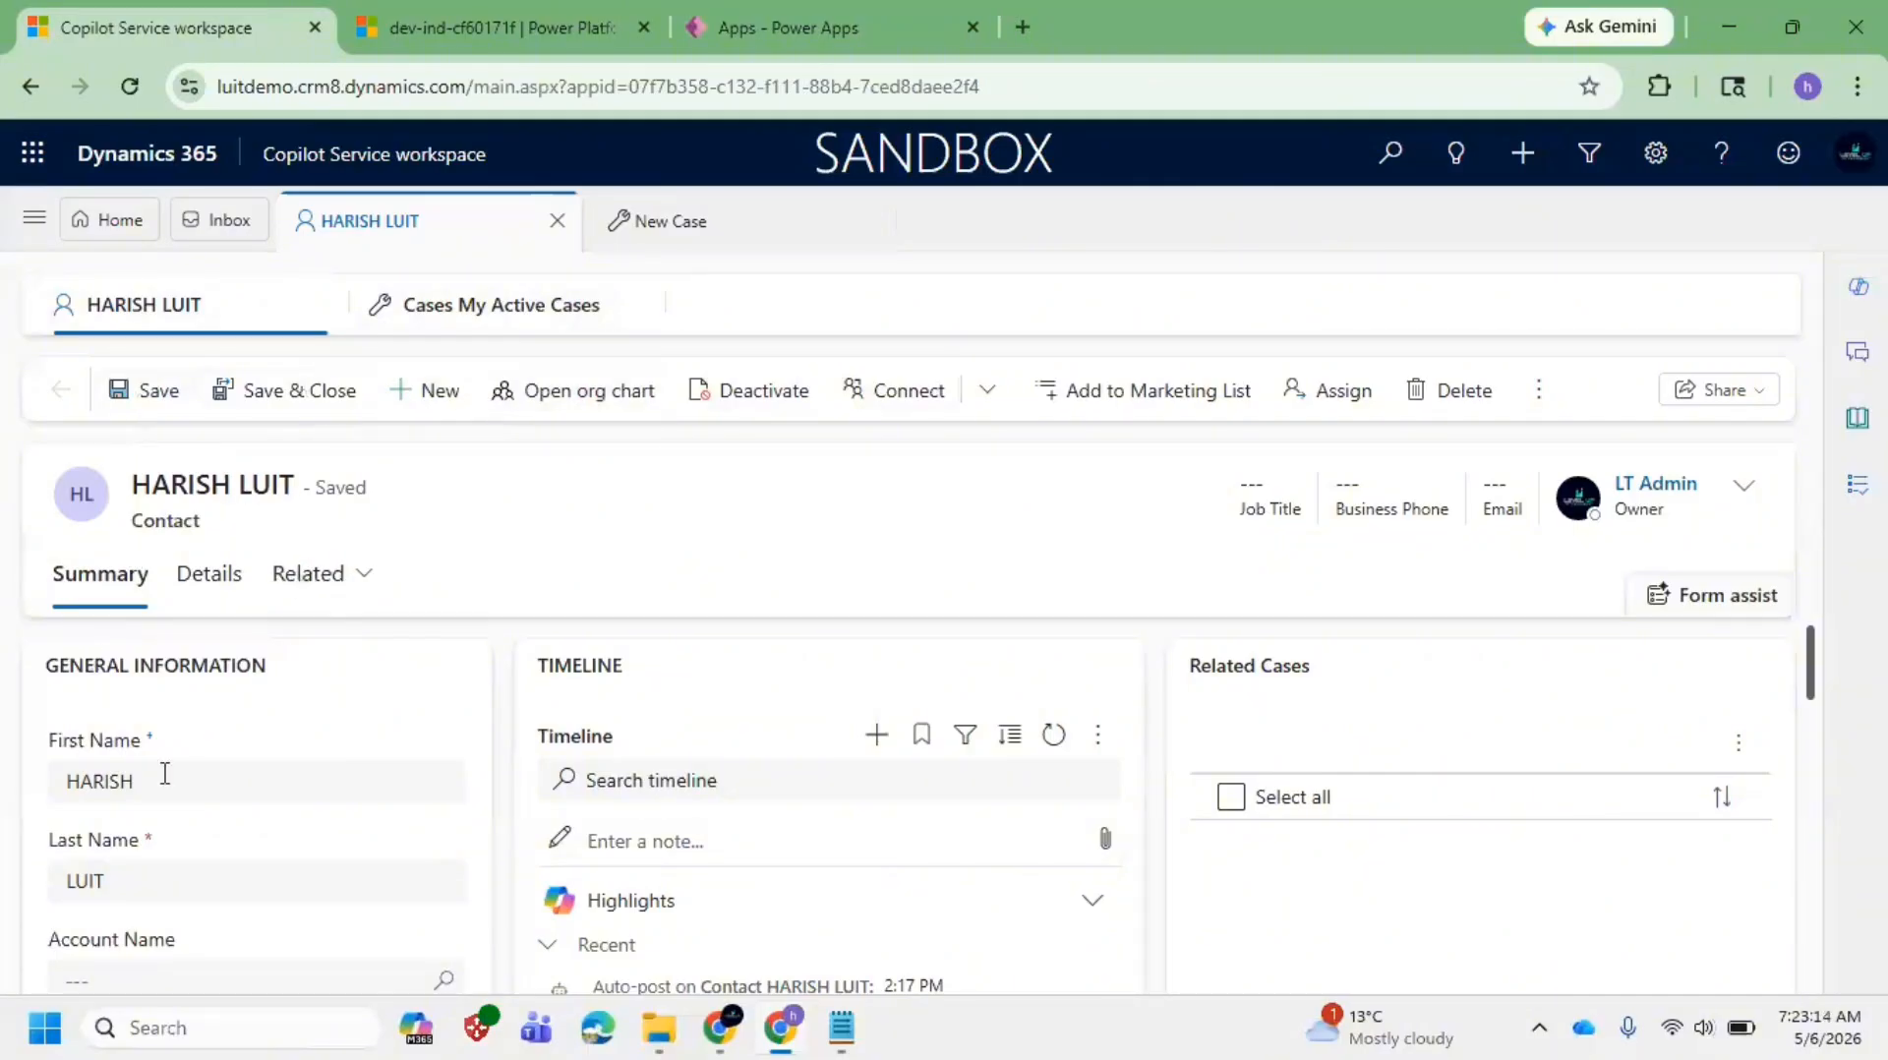
{"action": "scroll", "coordinate": [174, 858], "scroll_direction": "down", "scroll_amount": 3}
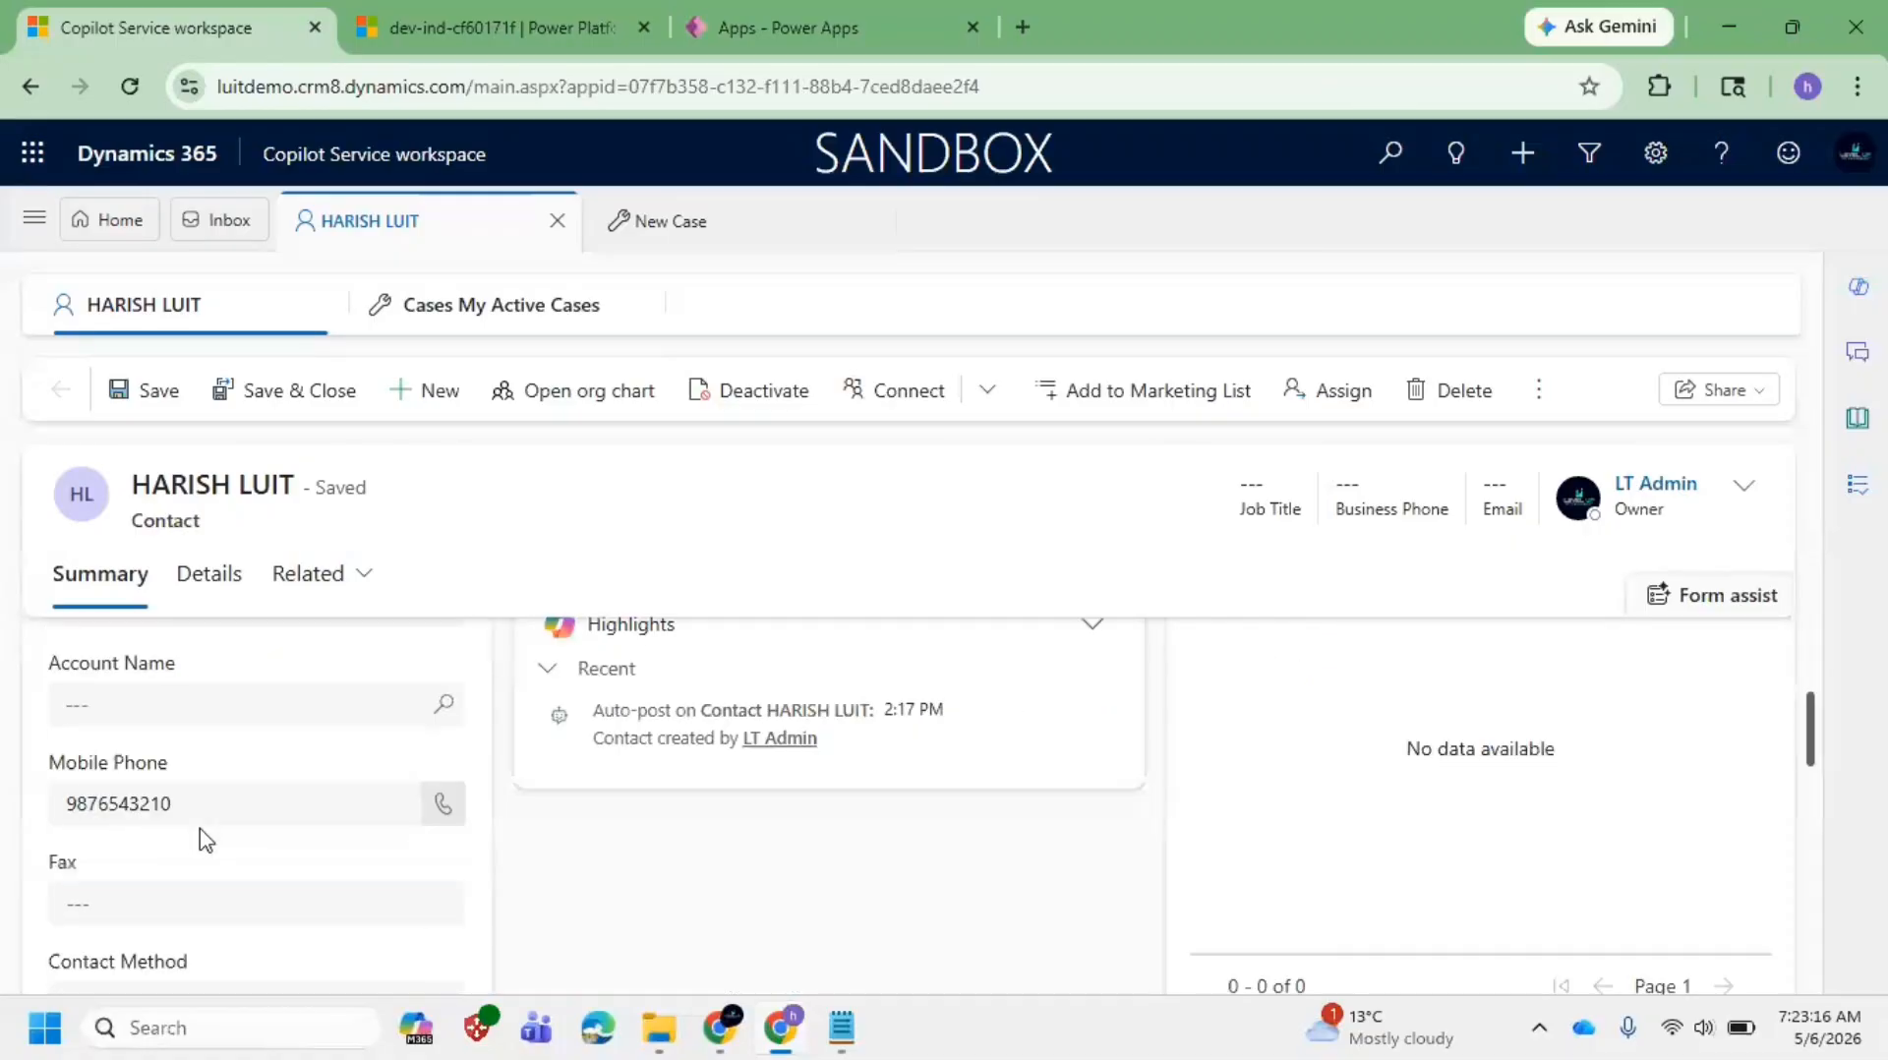
{"action": "left_click", "coordinate": [201, 816]}
{"action": "key", "text": "ctrl+a"}
{"action": "type", "text": "988"}
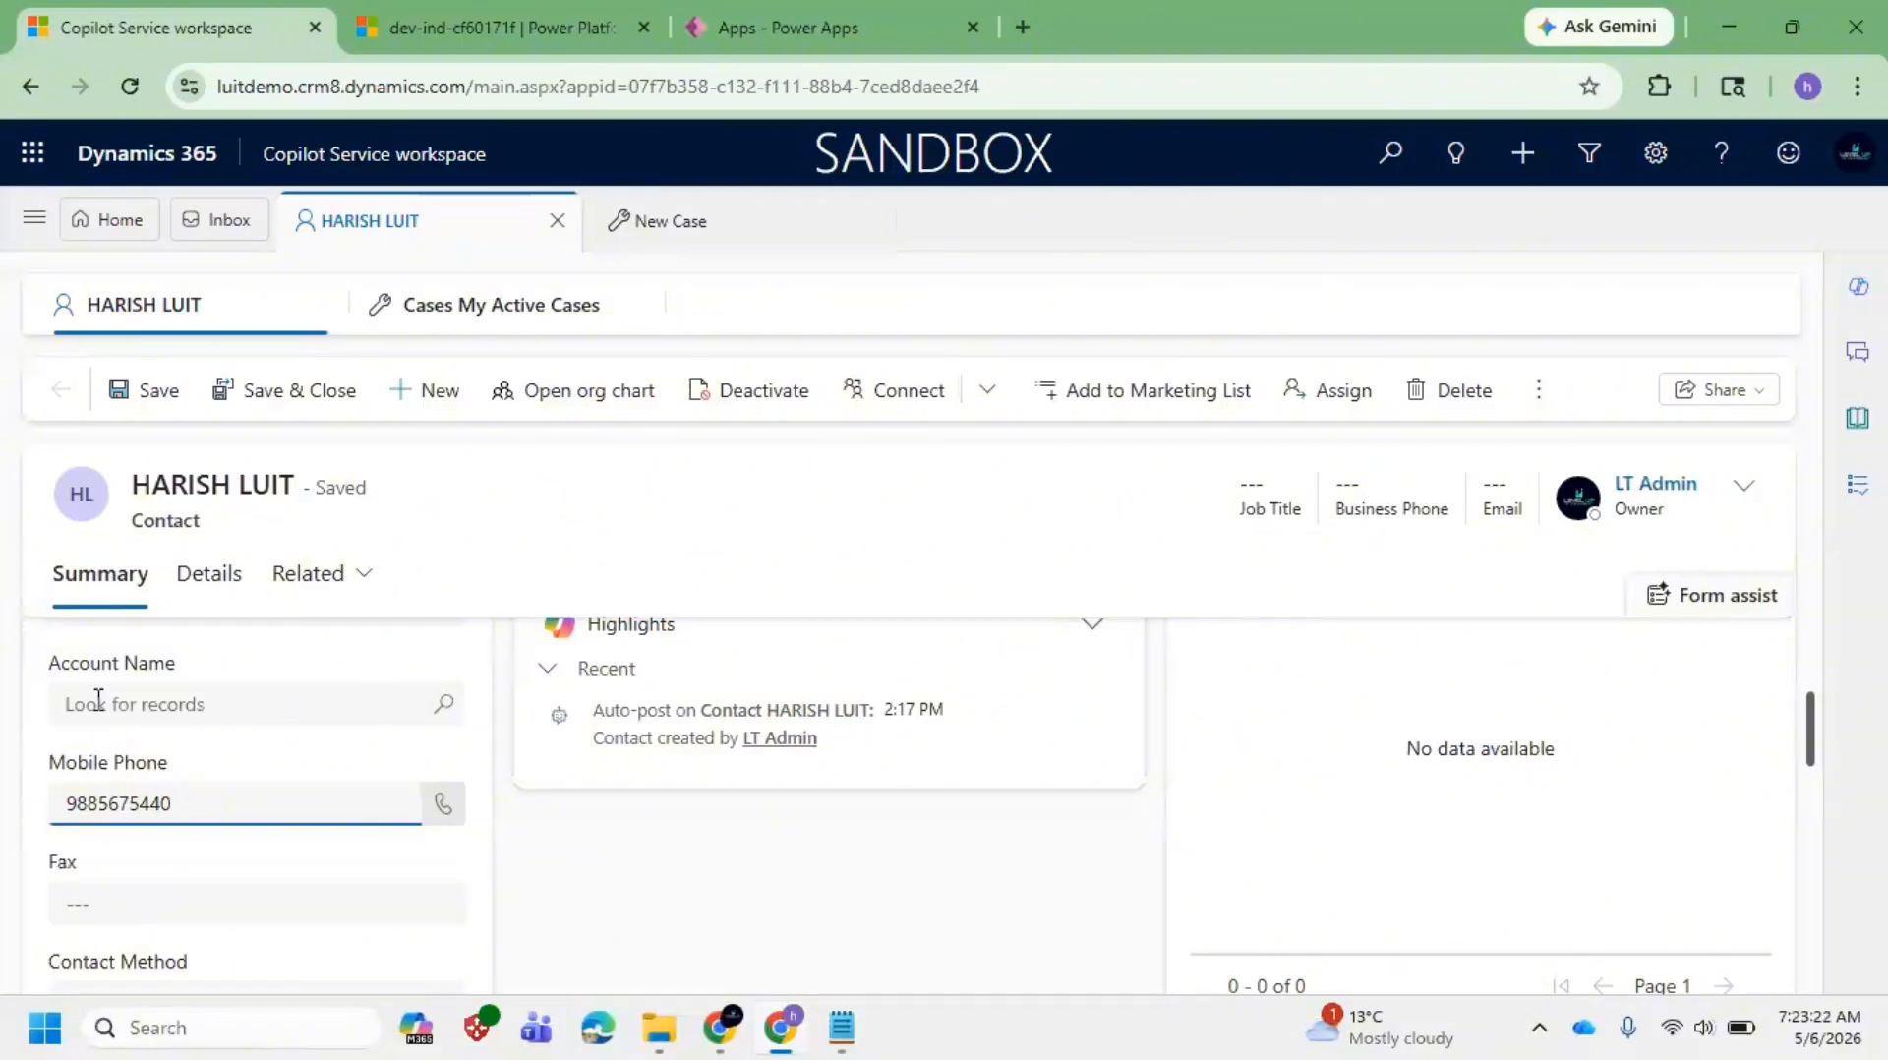
{"action": "left_click", "coordinate": [529, 549]}
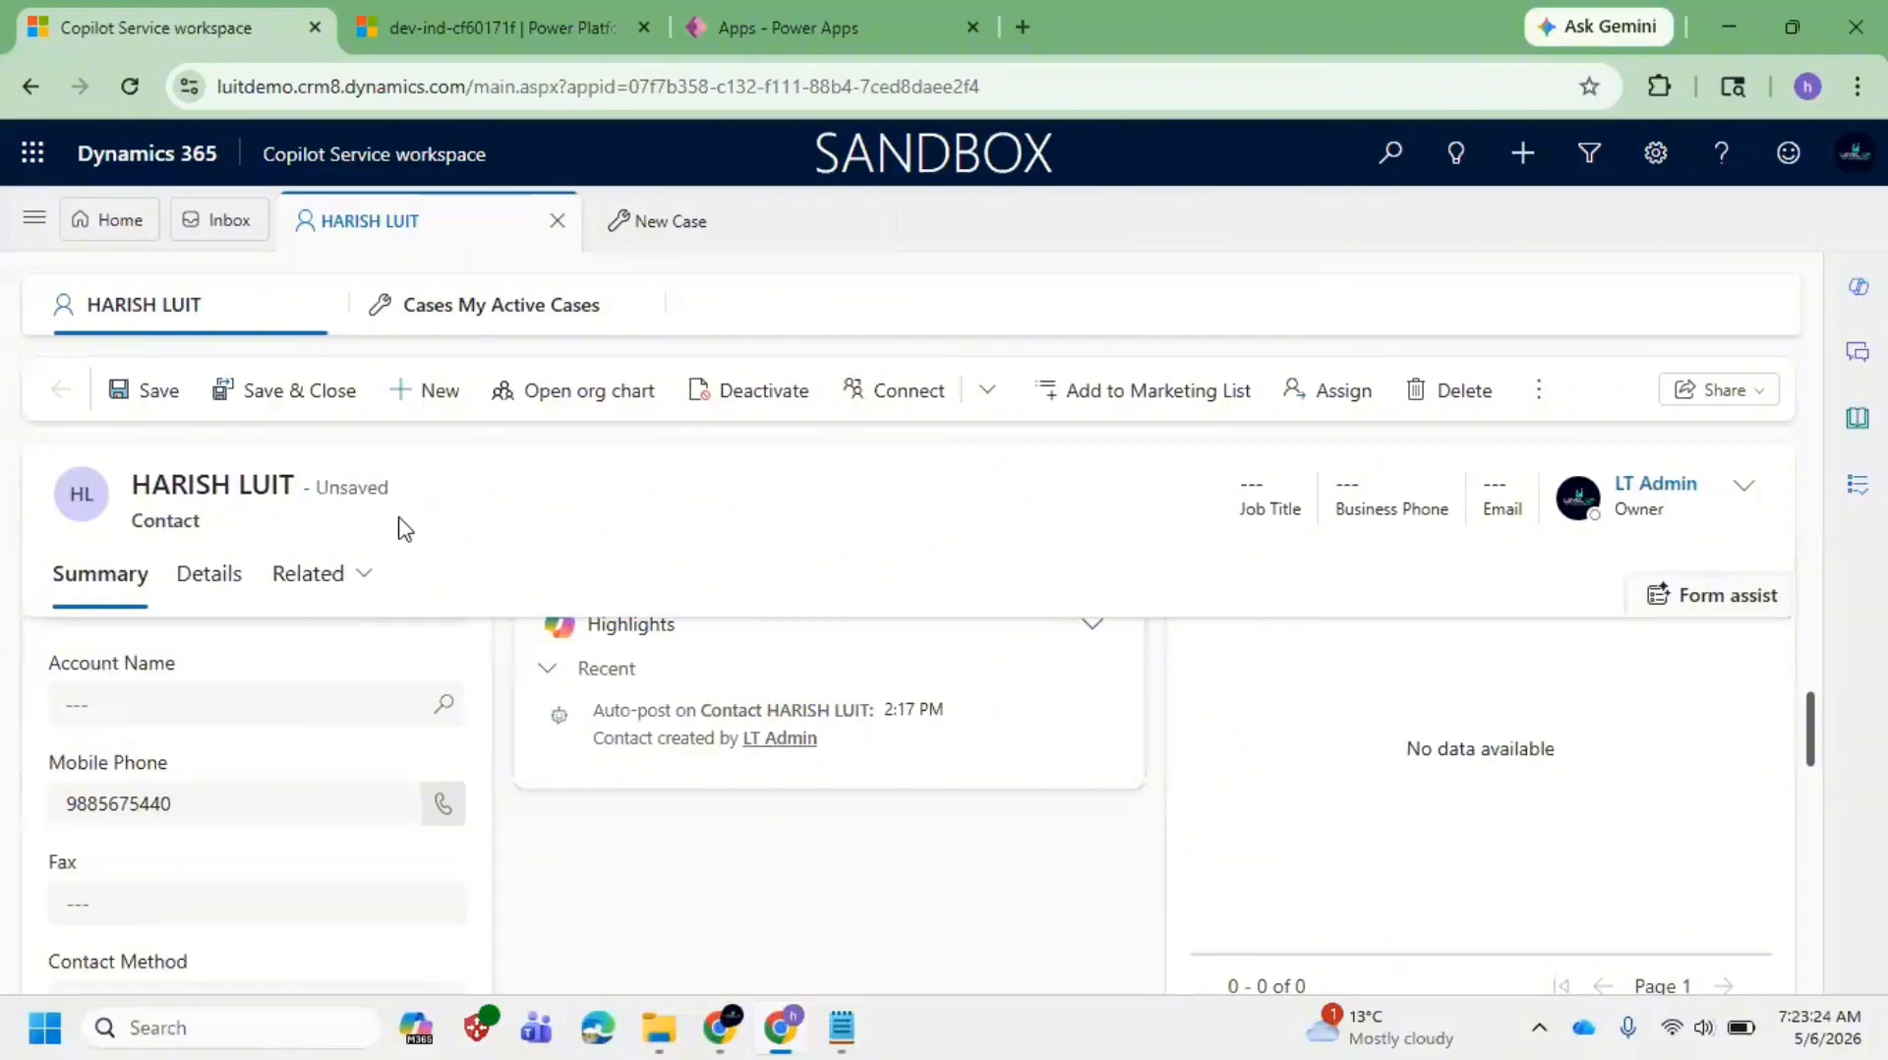
{"action": "scroll", "coordinate": [442, 639], "scroll_direction": "up", "scroll_amount": 3}
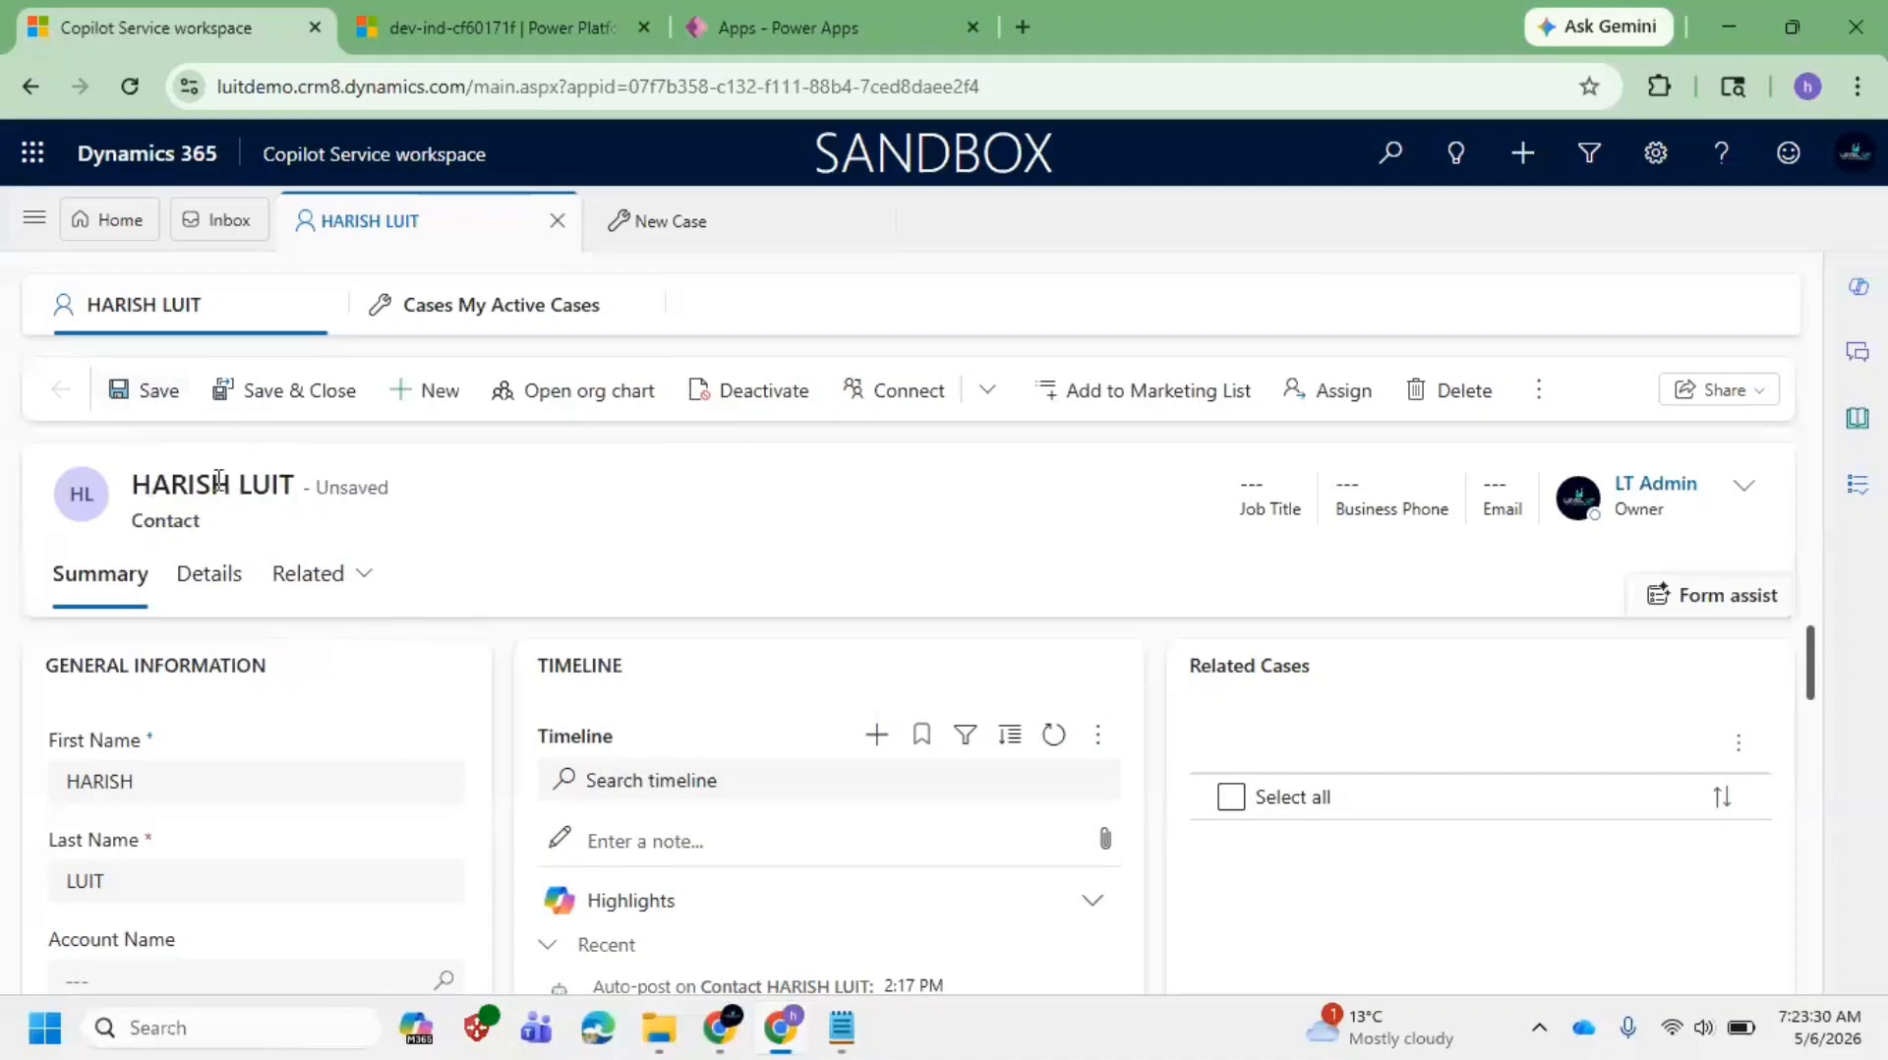
{"action": "left_click", "coordinate": [150, 395]}
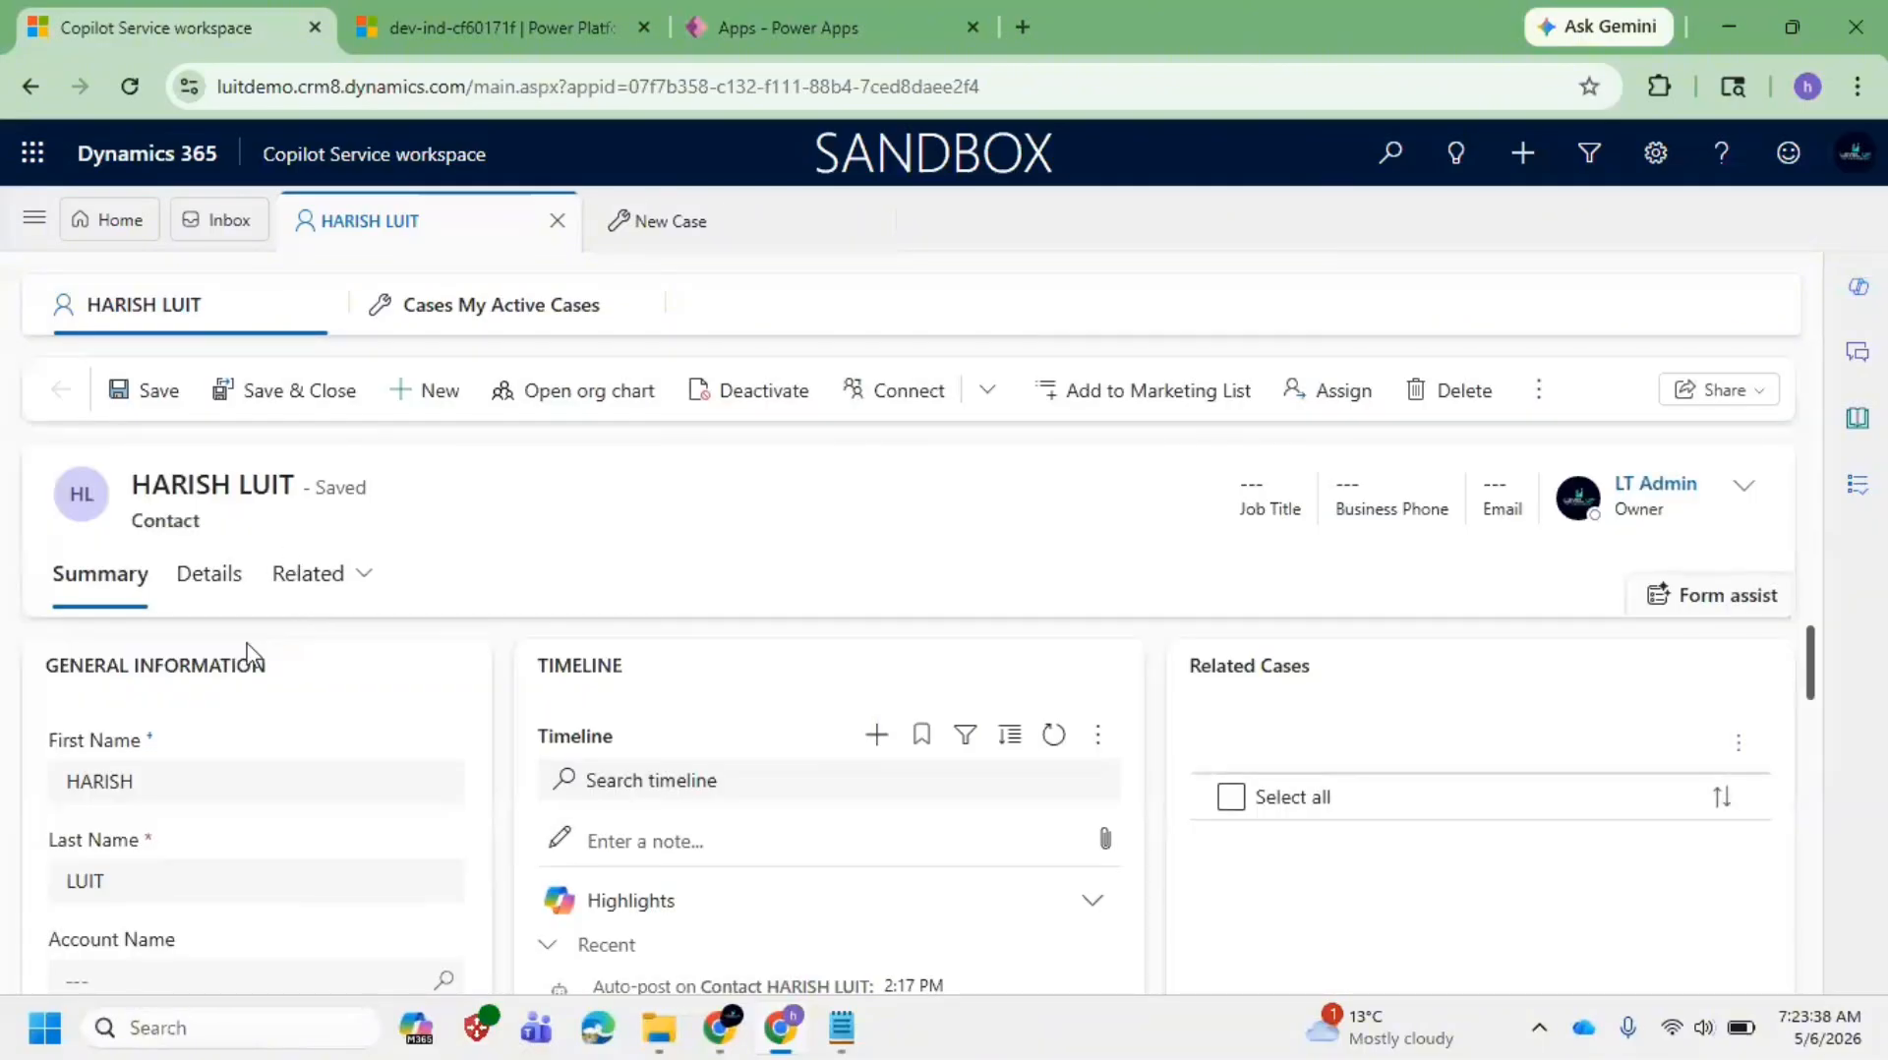
{"action": "left_click", "coordinate": [280, 397]}
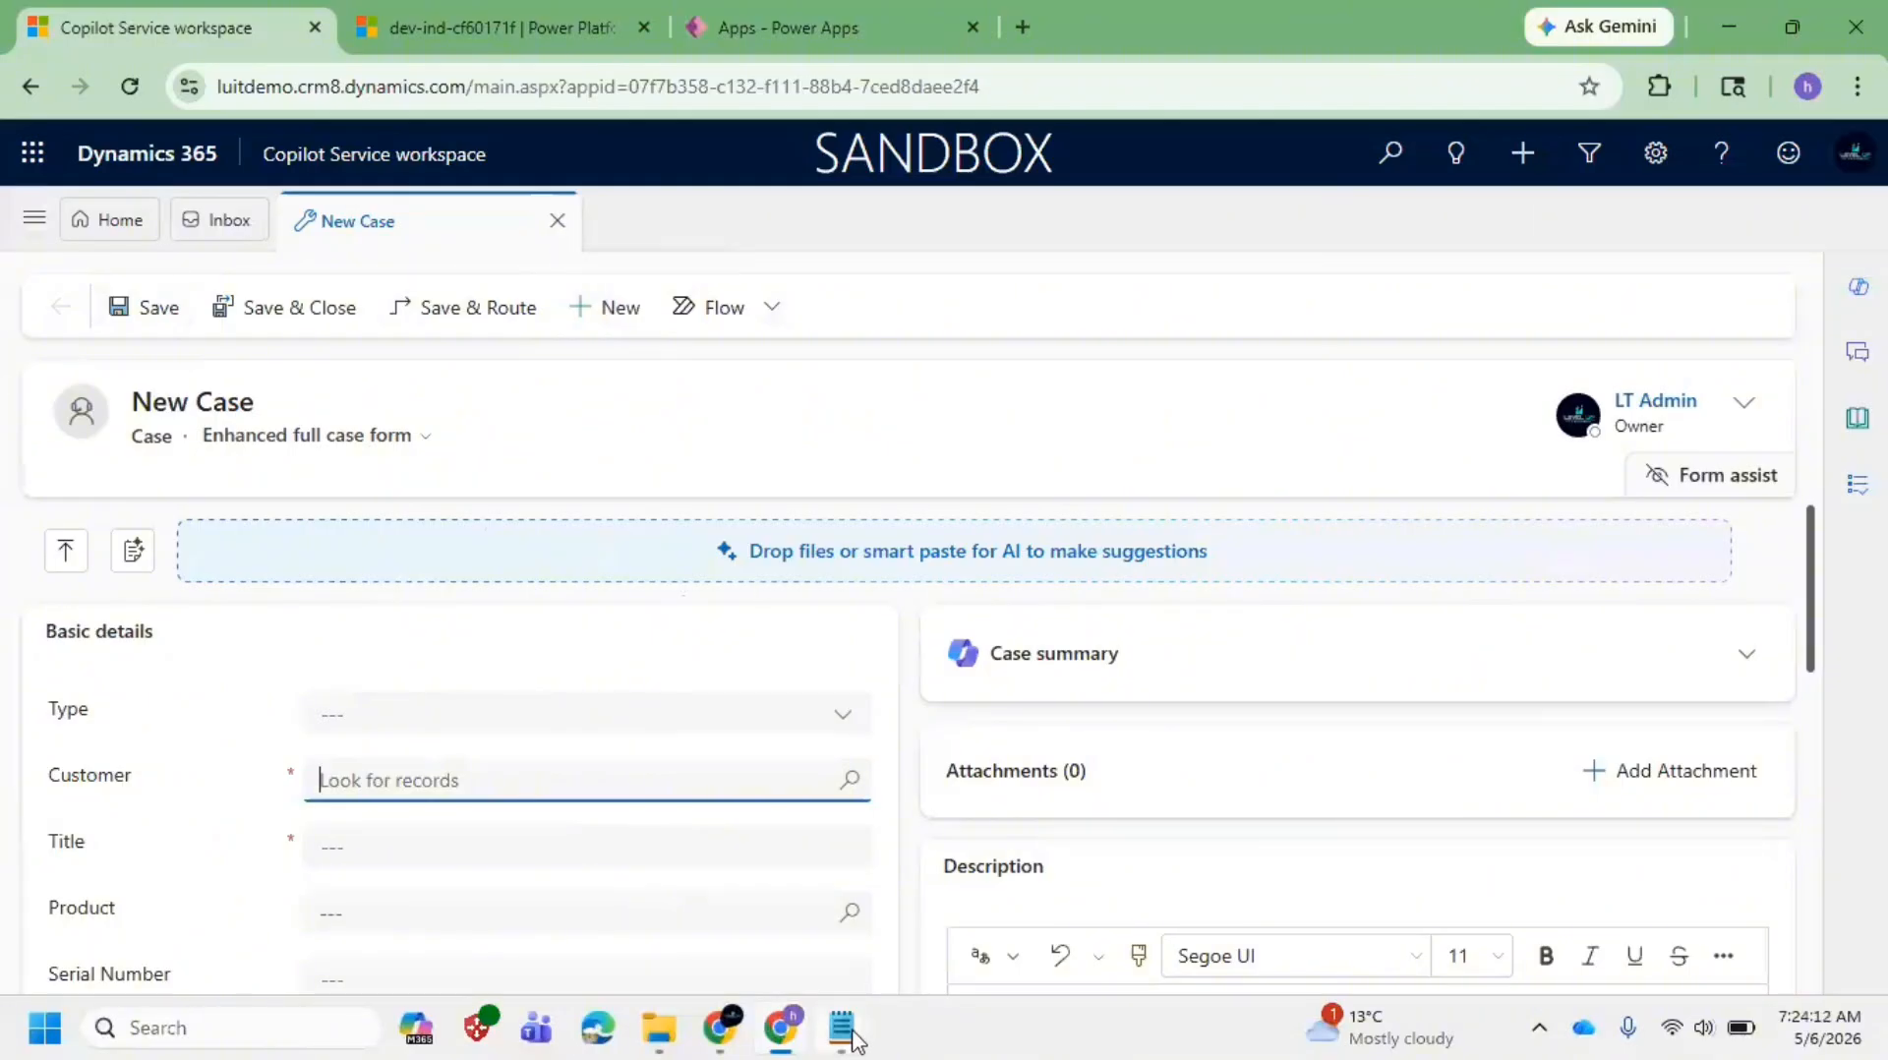
{"action": "mouse_move", "coordinate": [854, 1038]}
{"action": "left_click", "coordinate": [1091, 893]}
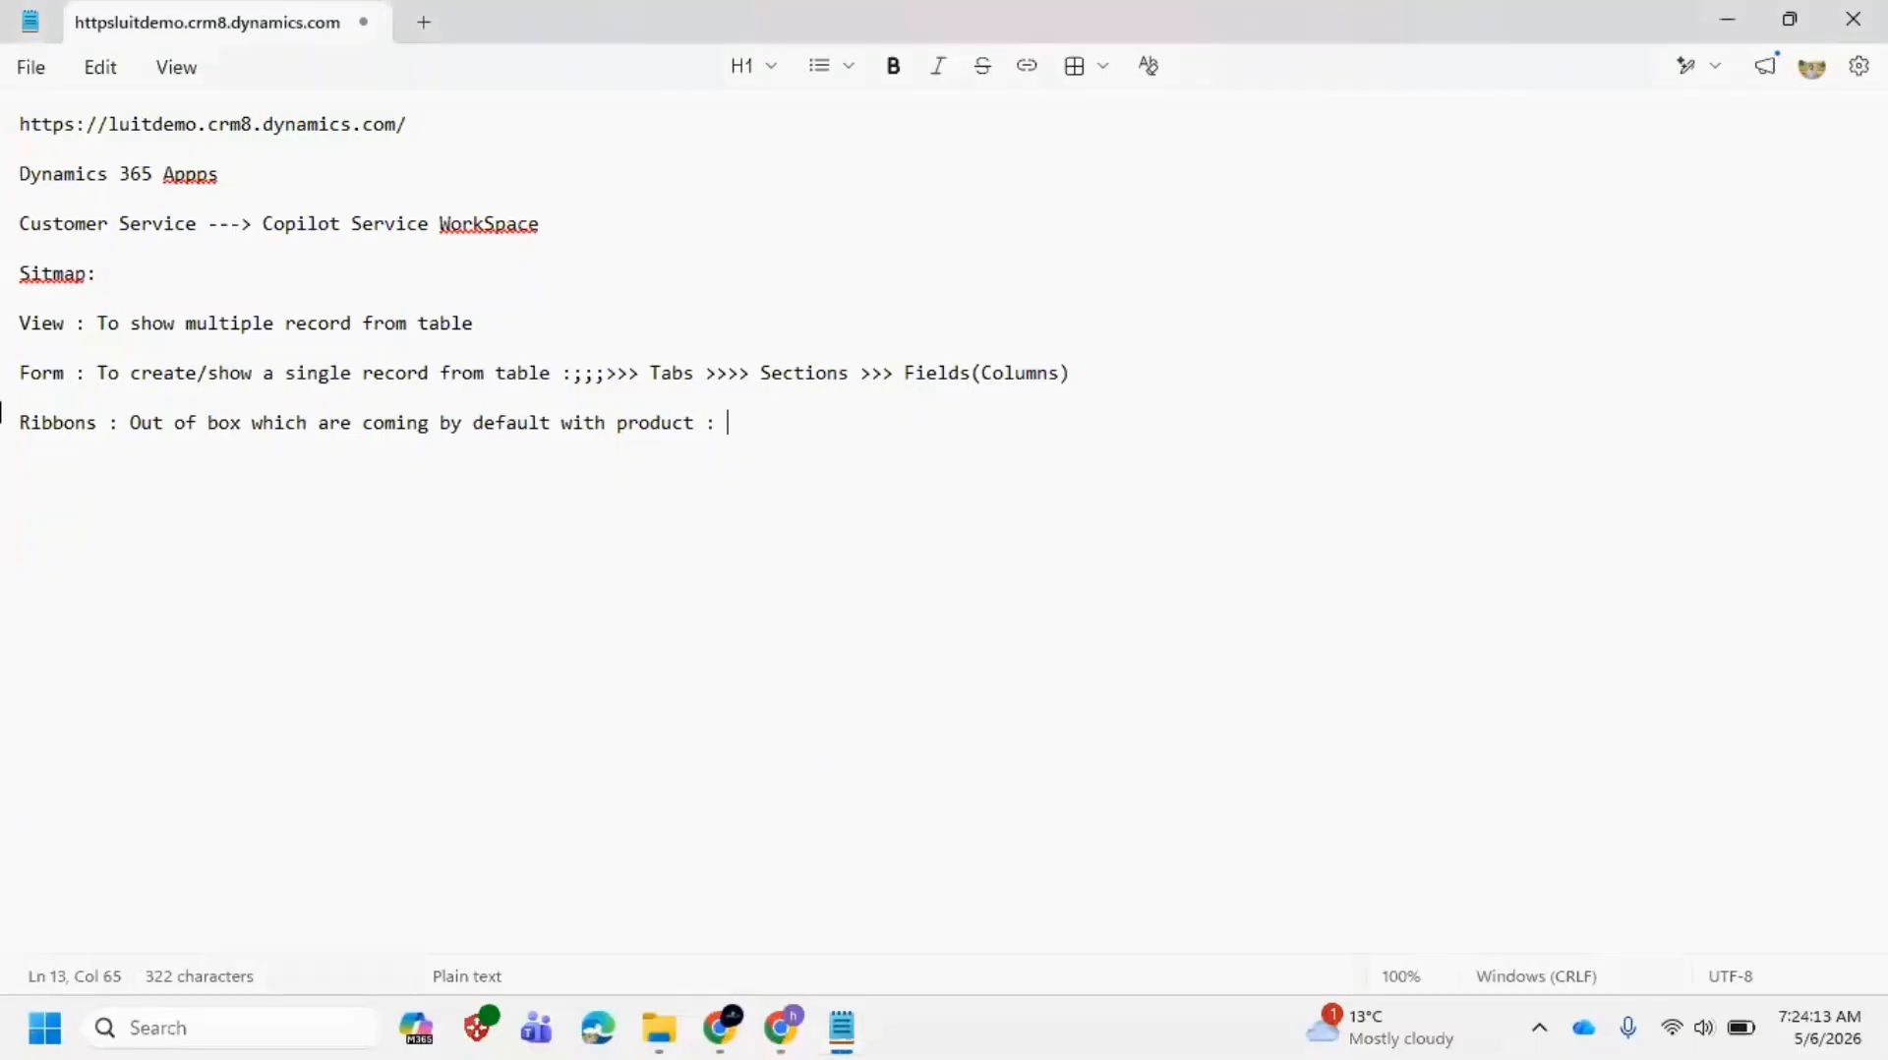
{"action": "left_click", "coordinate": [122, 374]}
{"action": "left_click_drag", "start_coordinate": [129, 324], "coordinate": [578, 339]}
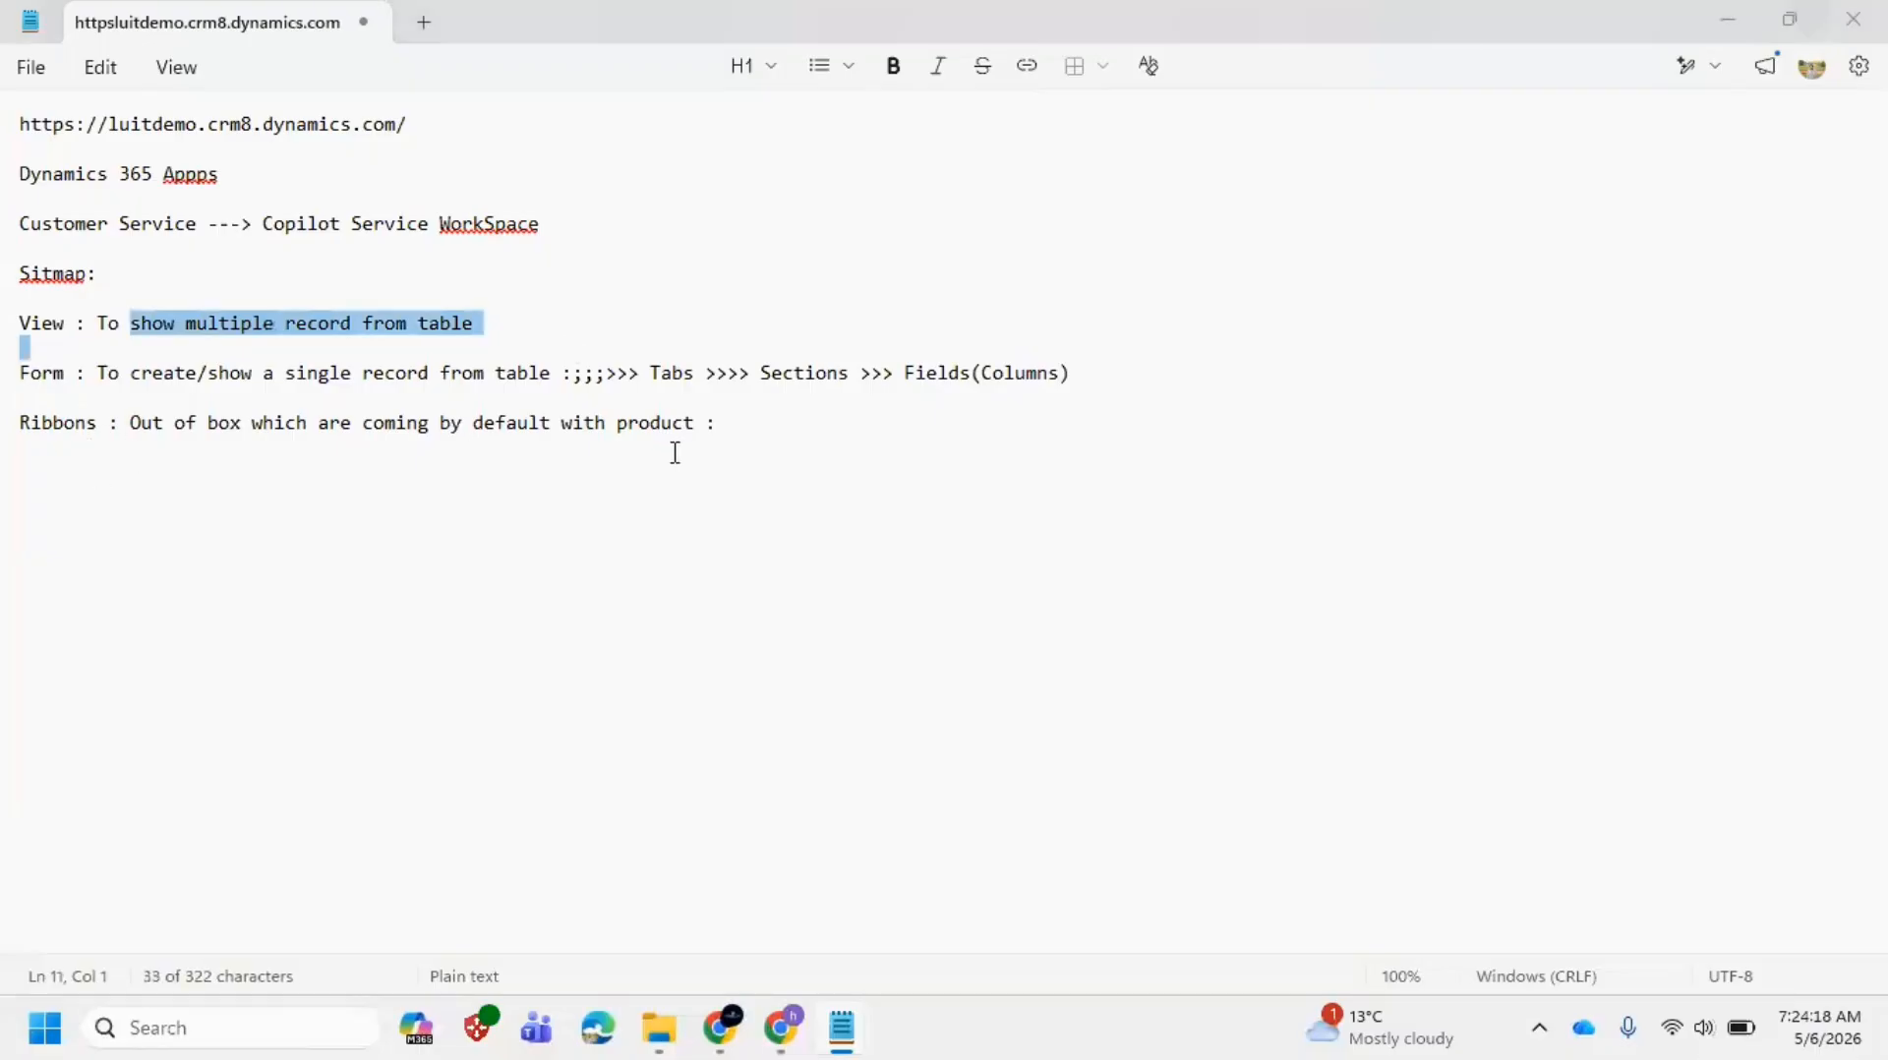
{"action": "key", "text": "alt+Tab"}
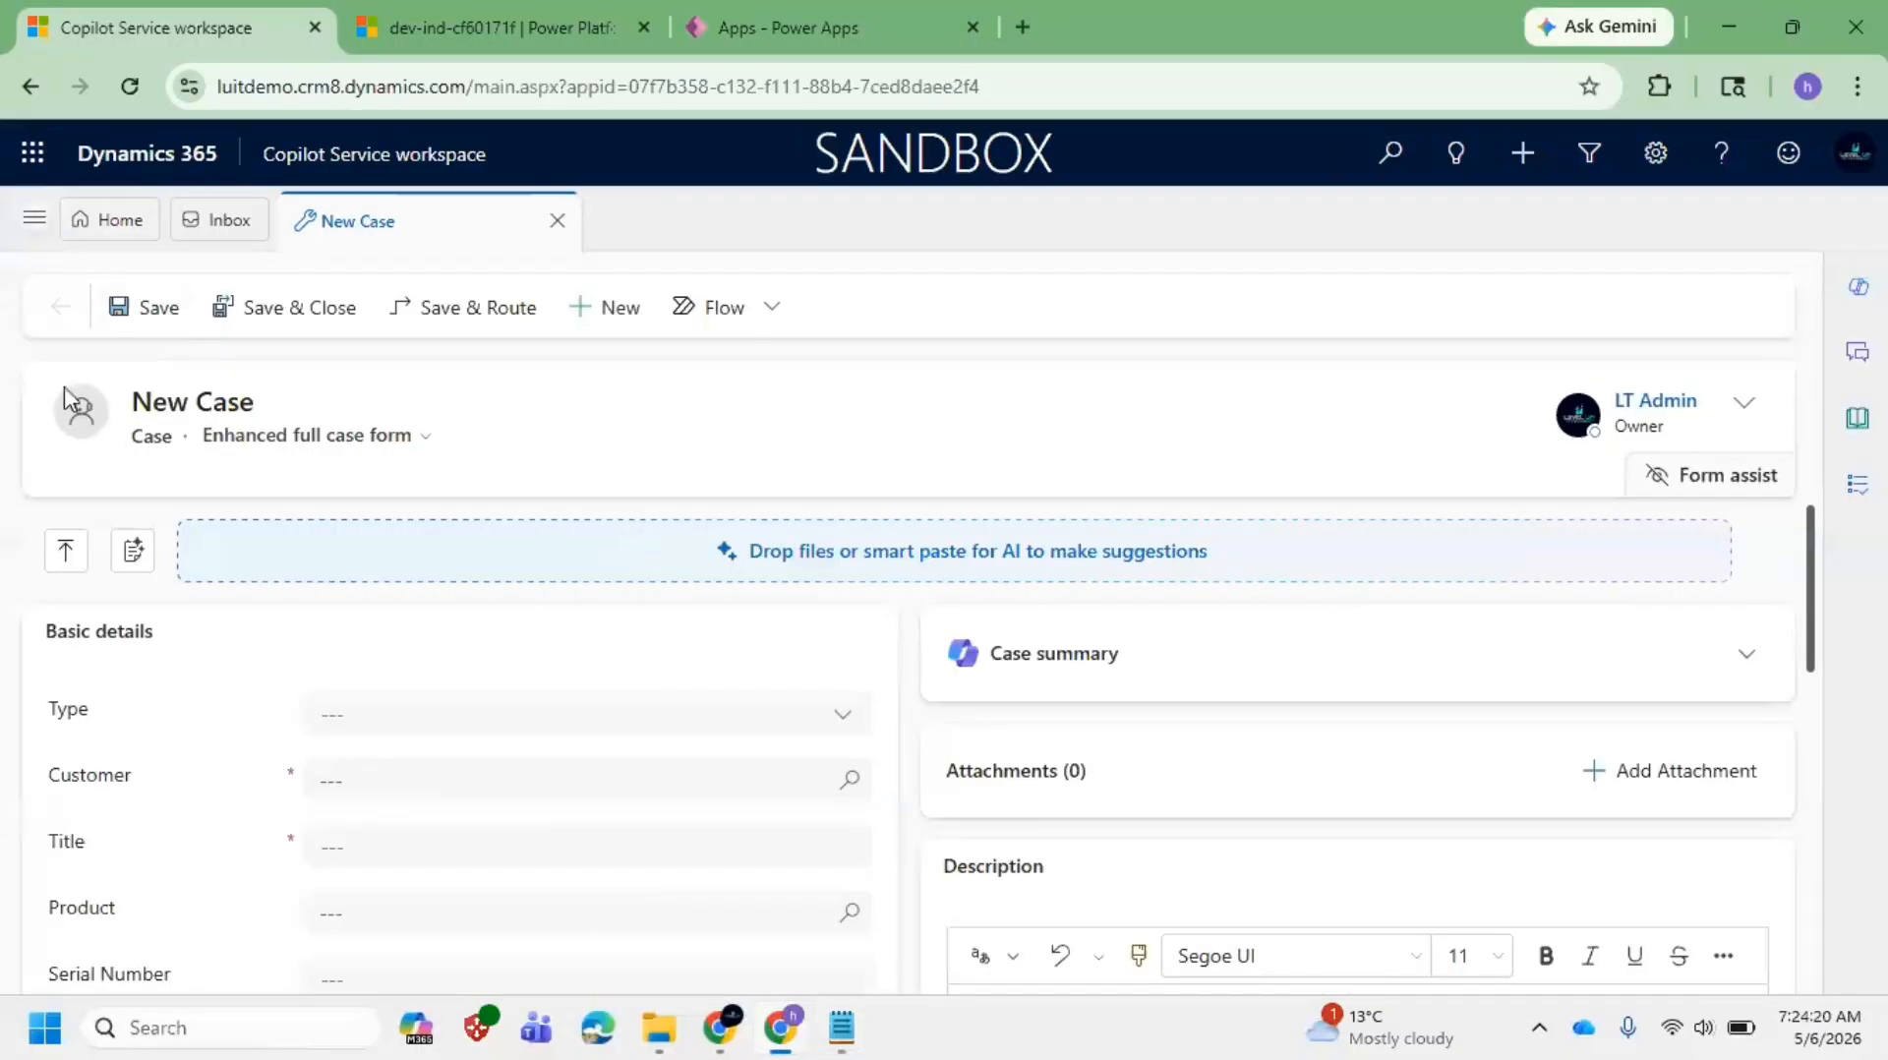
Step: Open the Contacts list from the site map
{"action": "left_click", "coordinate": [34, 218]}
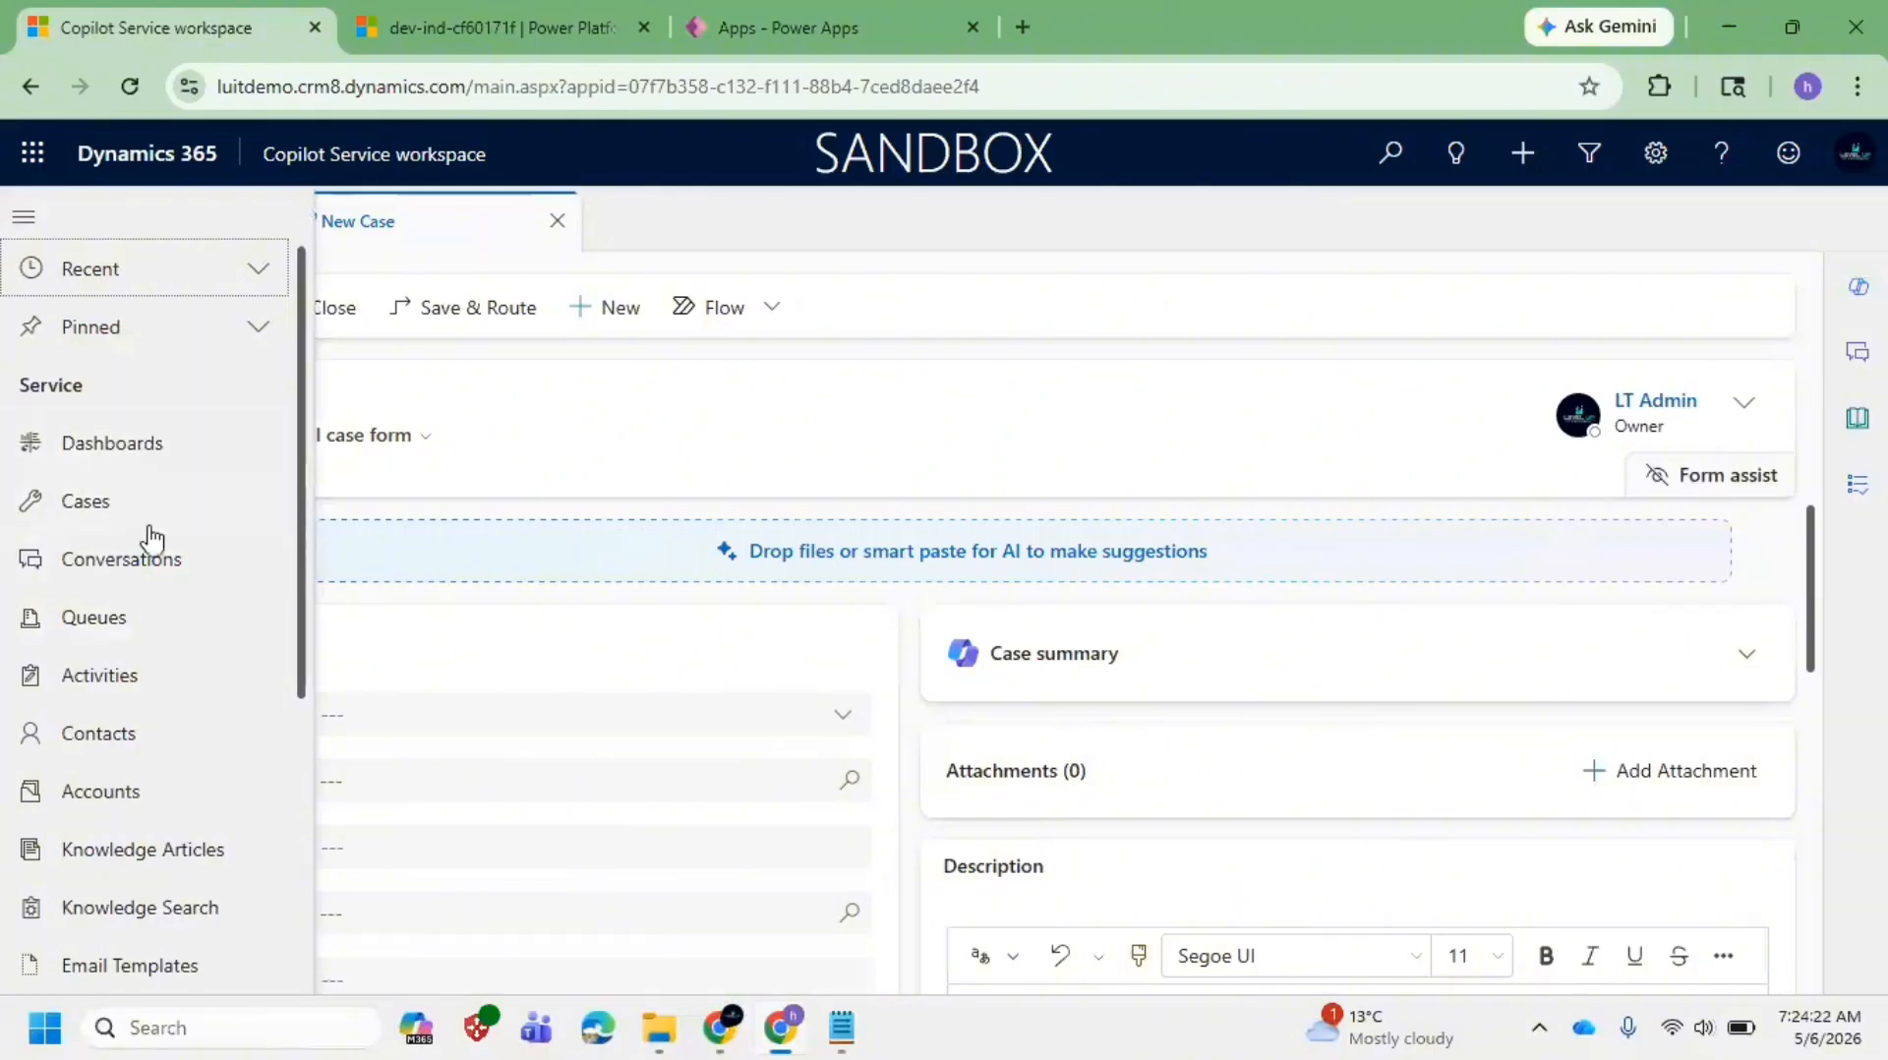
{"action": "left_click", "coordinate": [149, 733]}
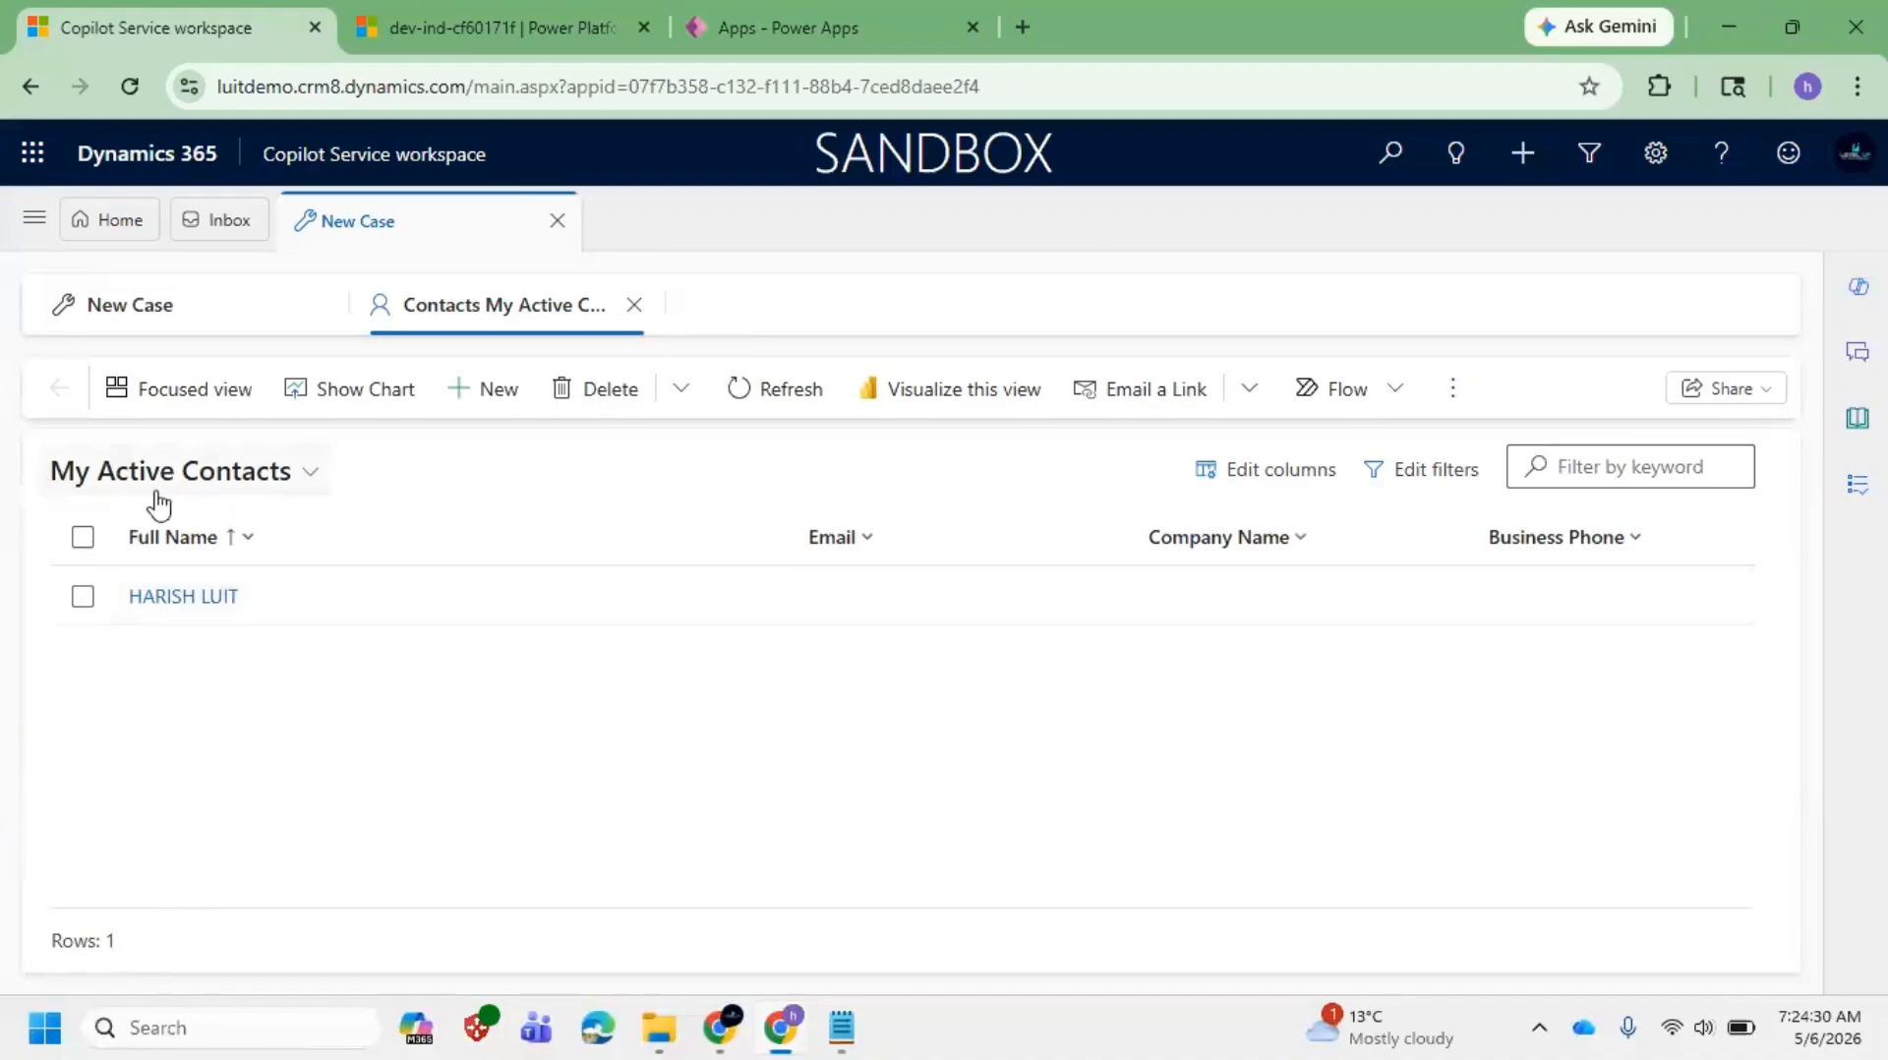
{"action": "left_click", "coordinate": [257, 484]}
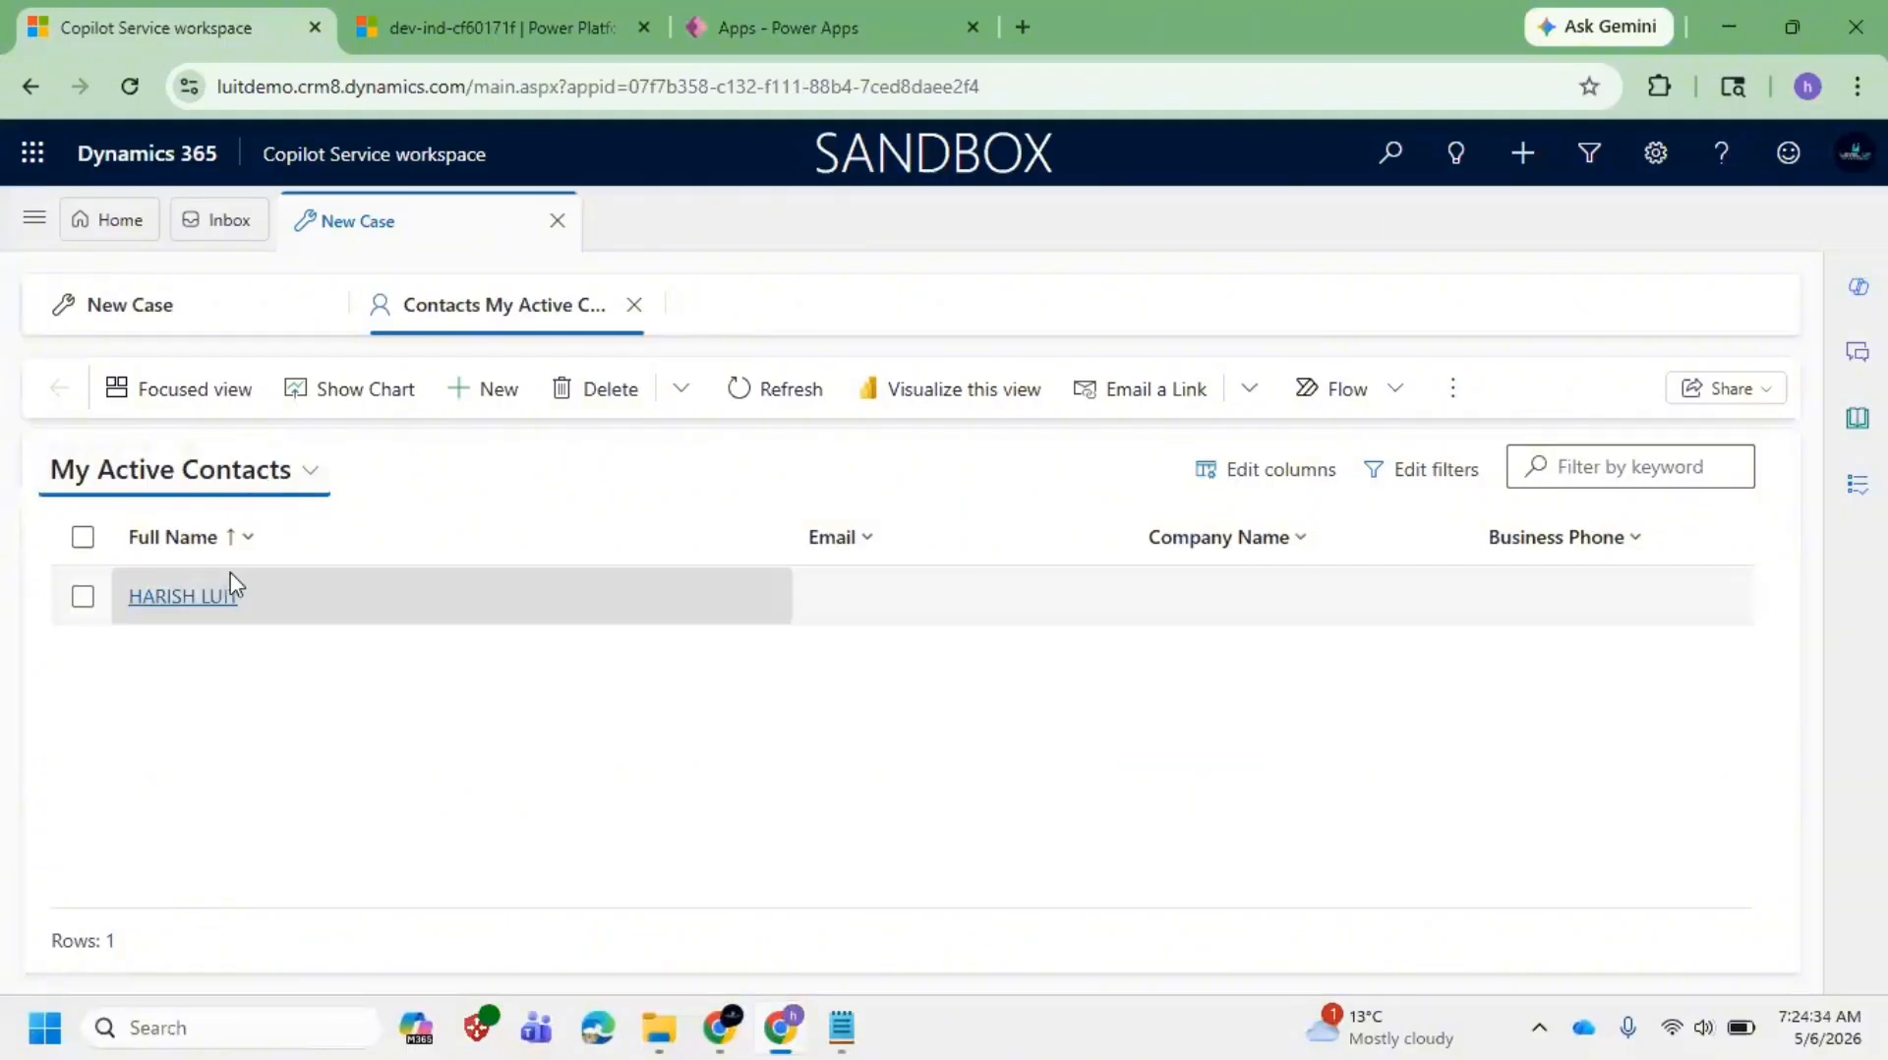
Step: Cycle through All Contacts and Active Contacts views, ending on My Active Contacts
{"action": "left_click", "coordinate": [261, 469]}
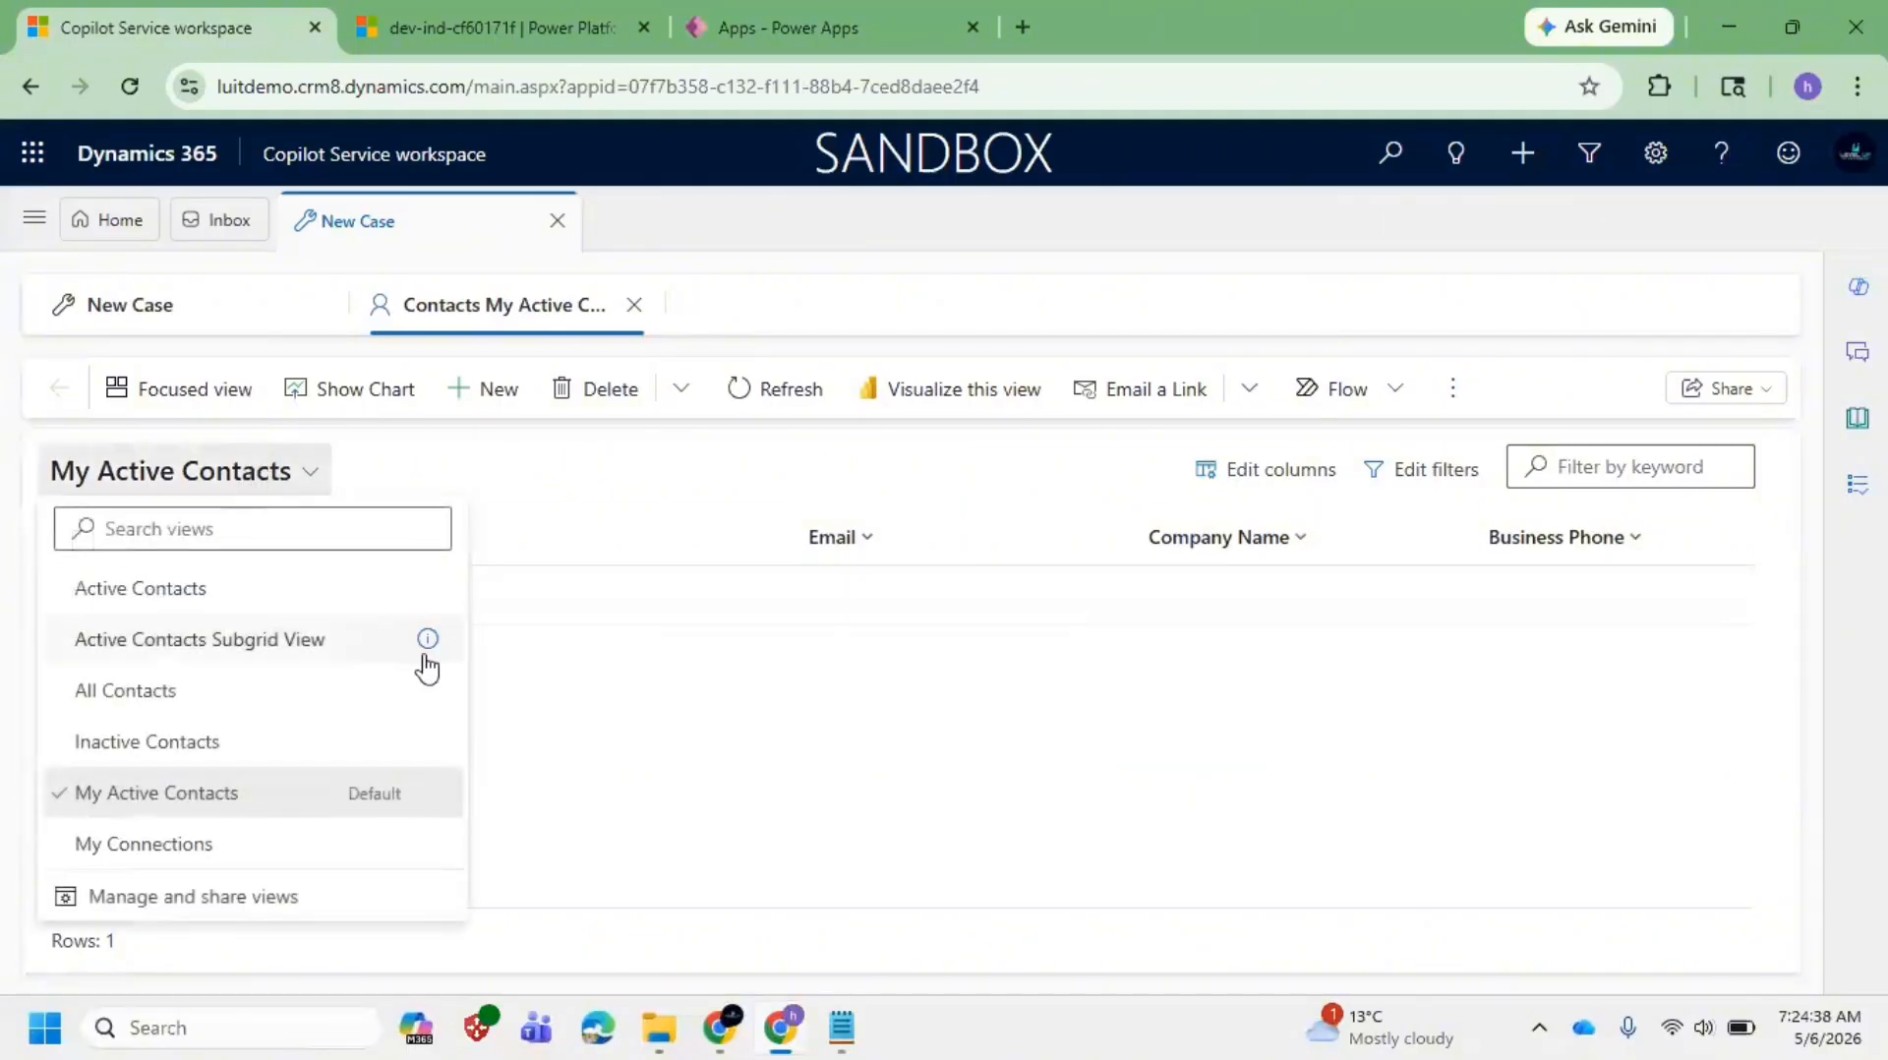
{"action": "left_click", "coordinate": [169, 696]}
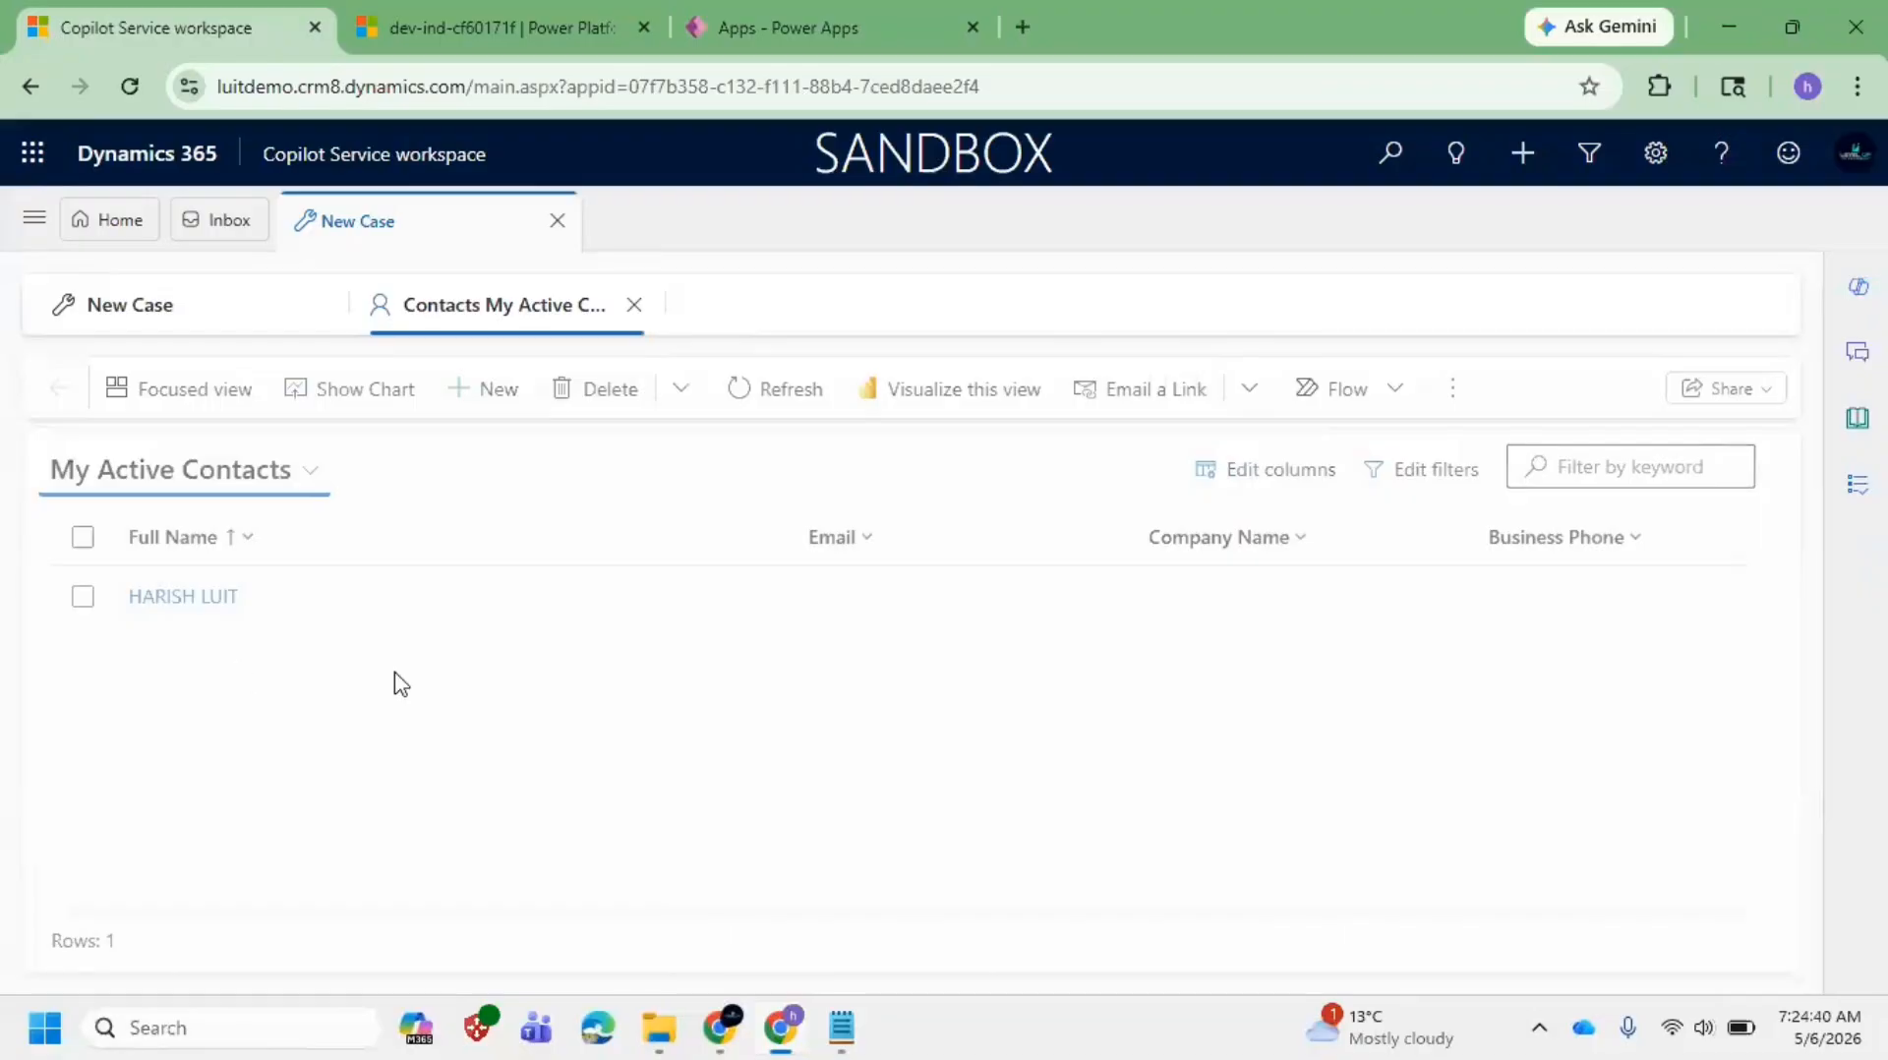
{"action": "left_click", "coordinate": [145, 470]}
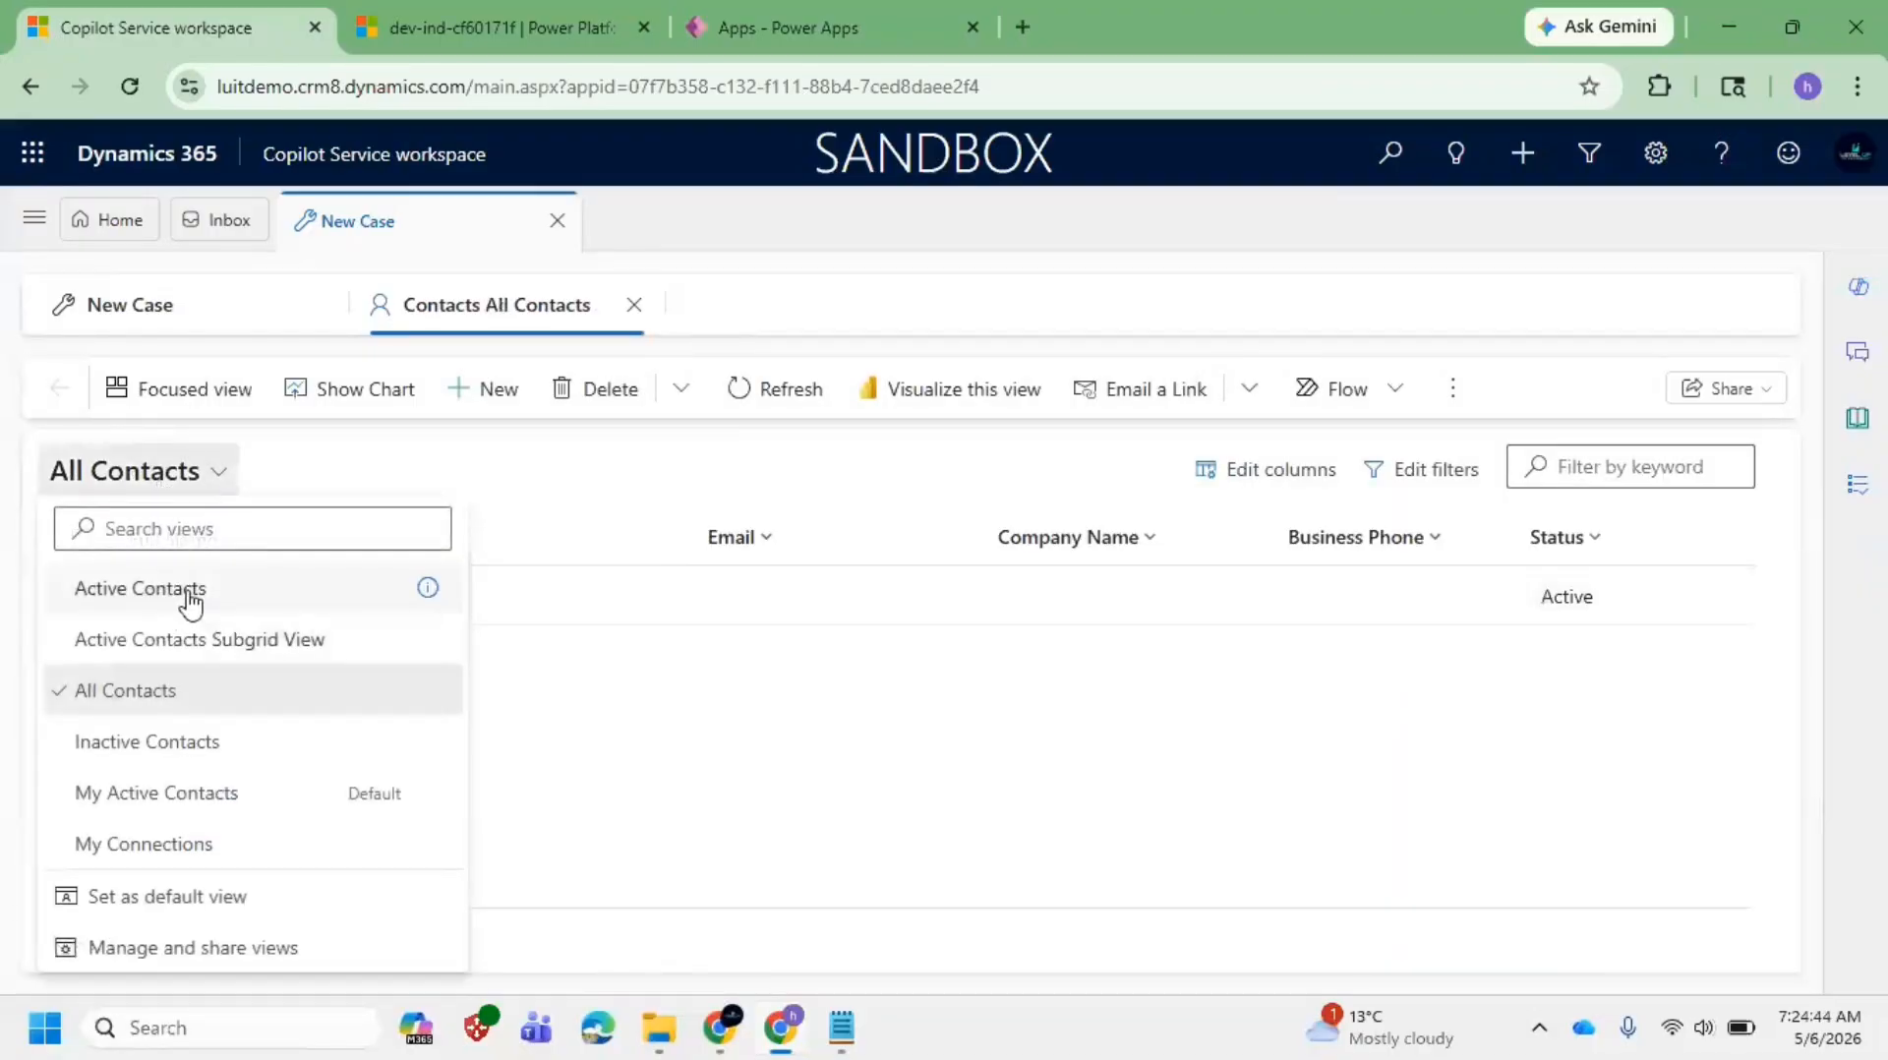
{"action": "left_click", "coordinate": [191, 600]}
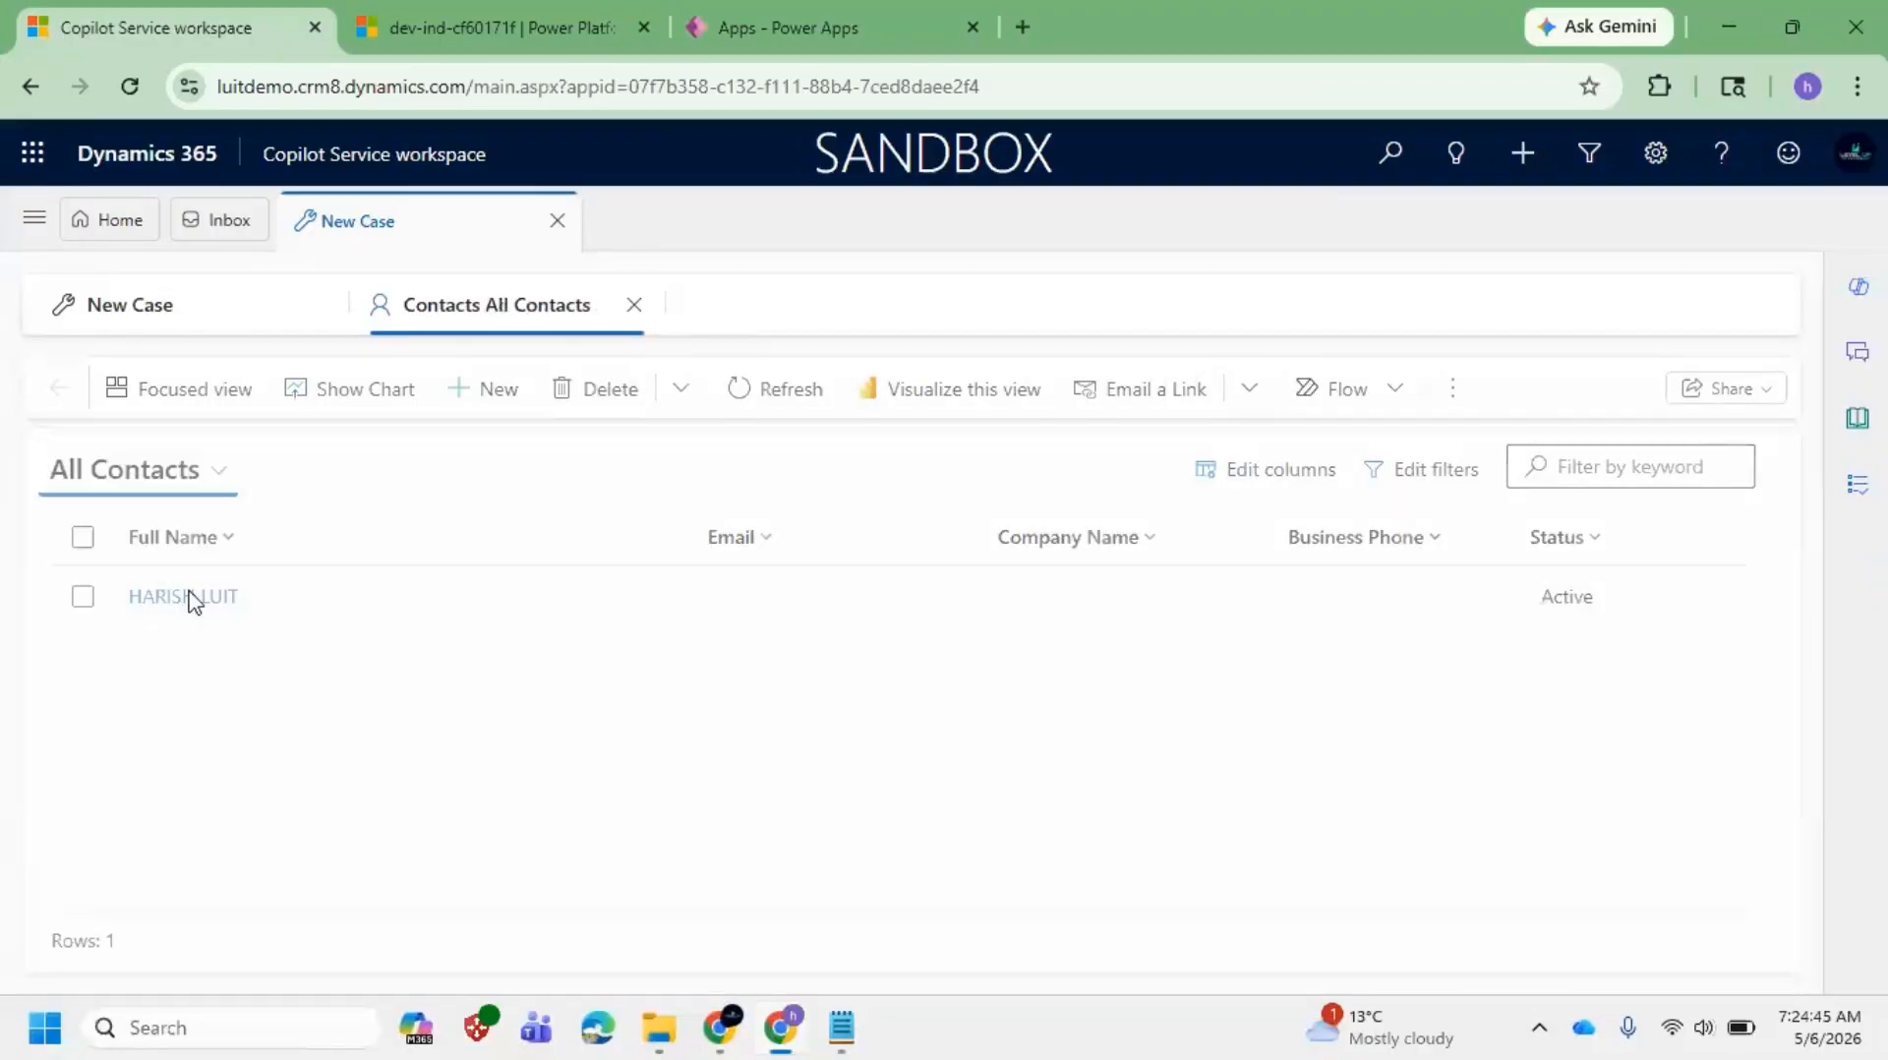
{"action": "left_click", "coordinate": [211, 489]}
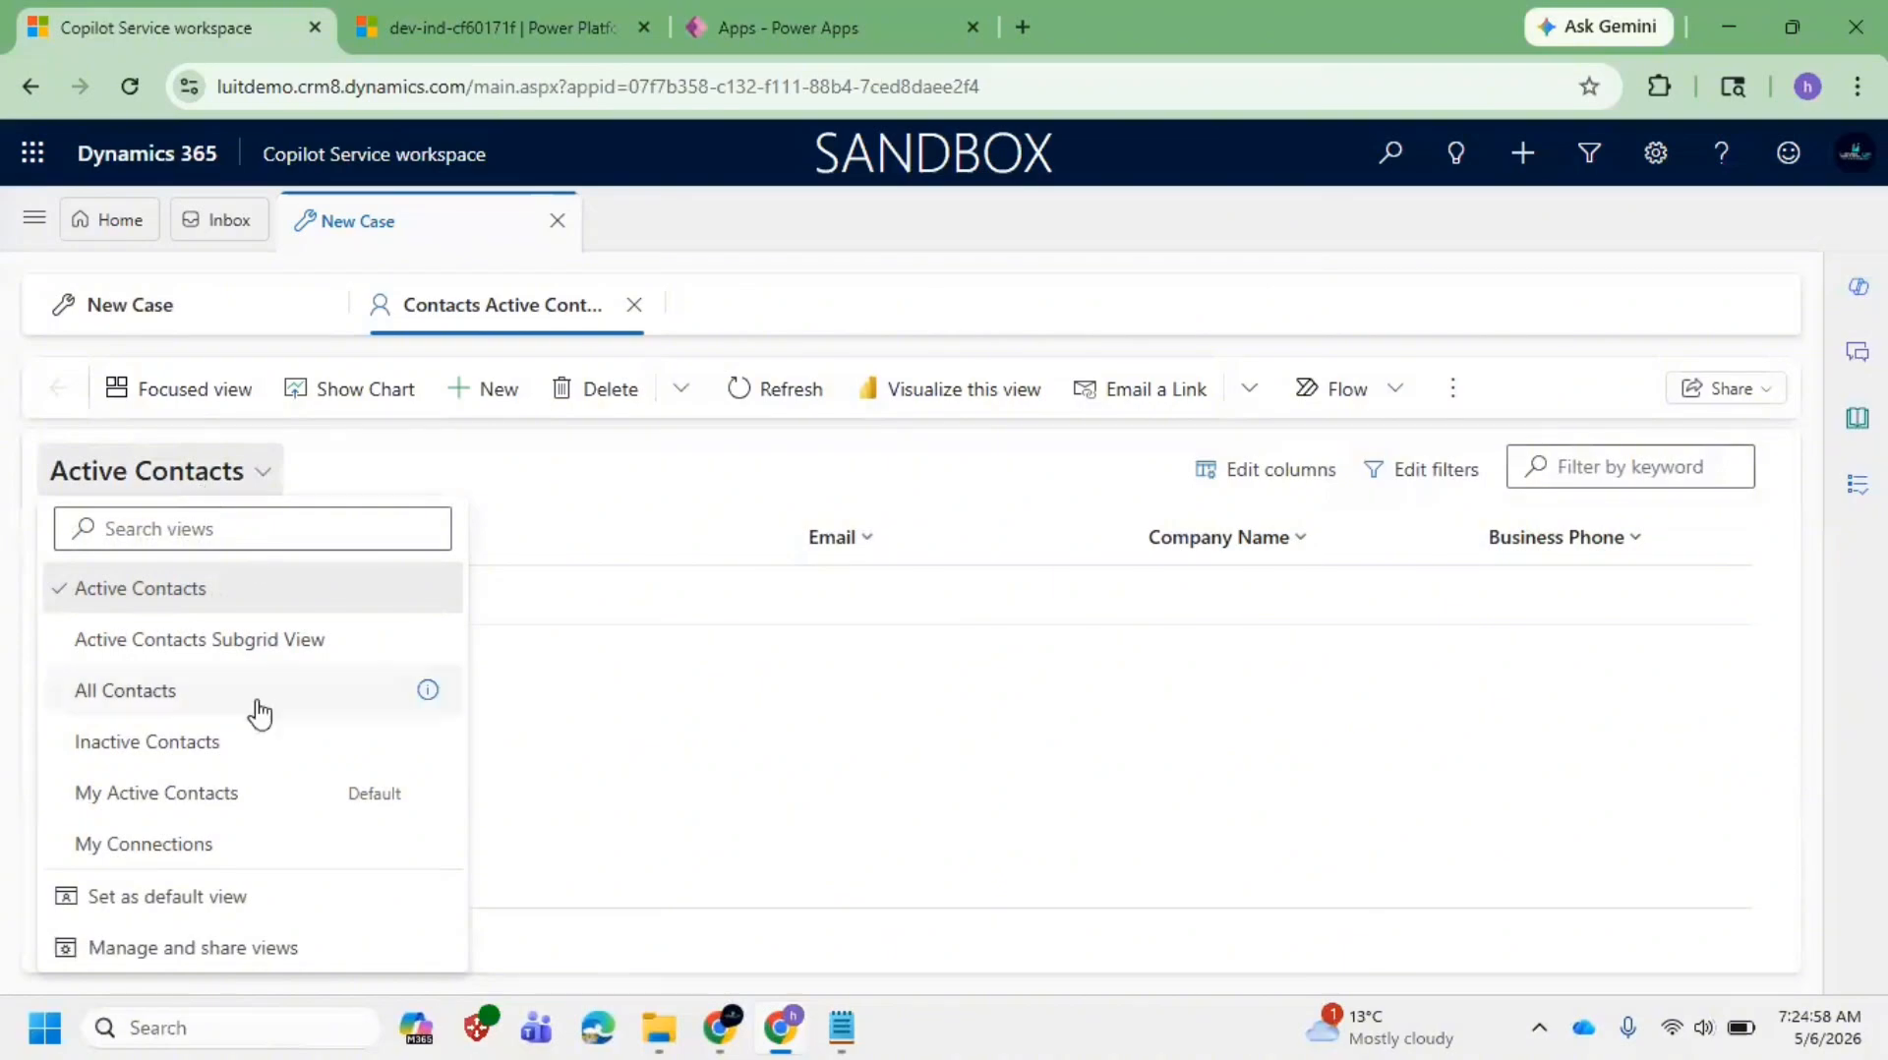
{"action": "left_click", "coordinate": [206, 810]}
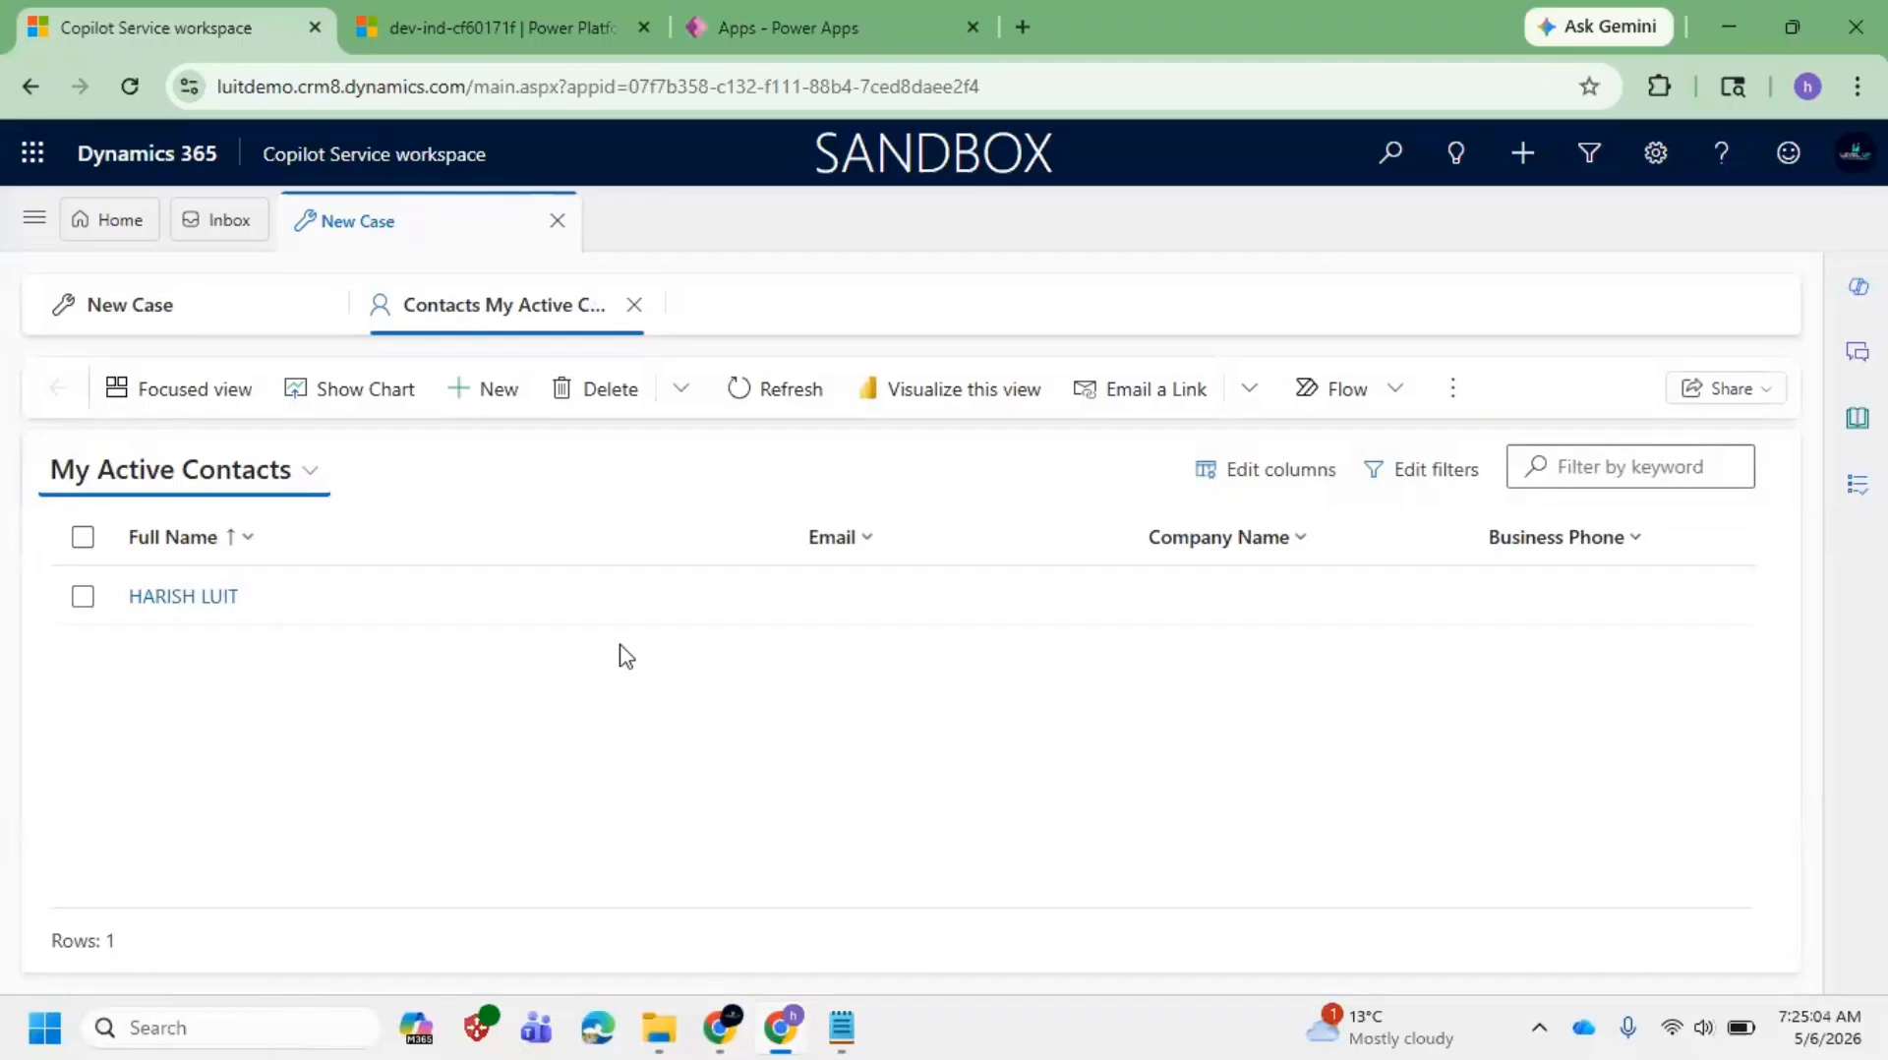
Step: Inspect and cancel the filters of My Active Contacts, then of All Contacts
{"action": "left_click", "coordinate": [1462, 492]}
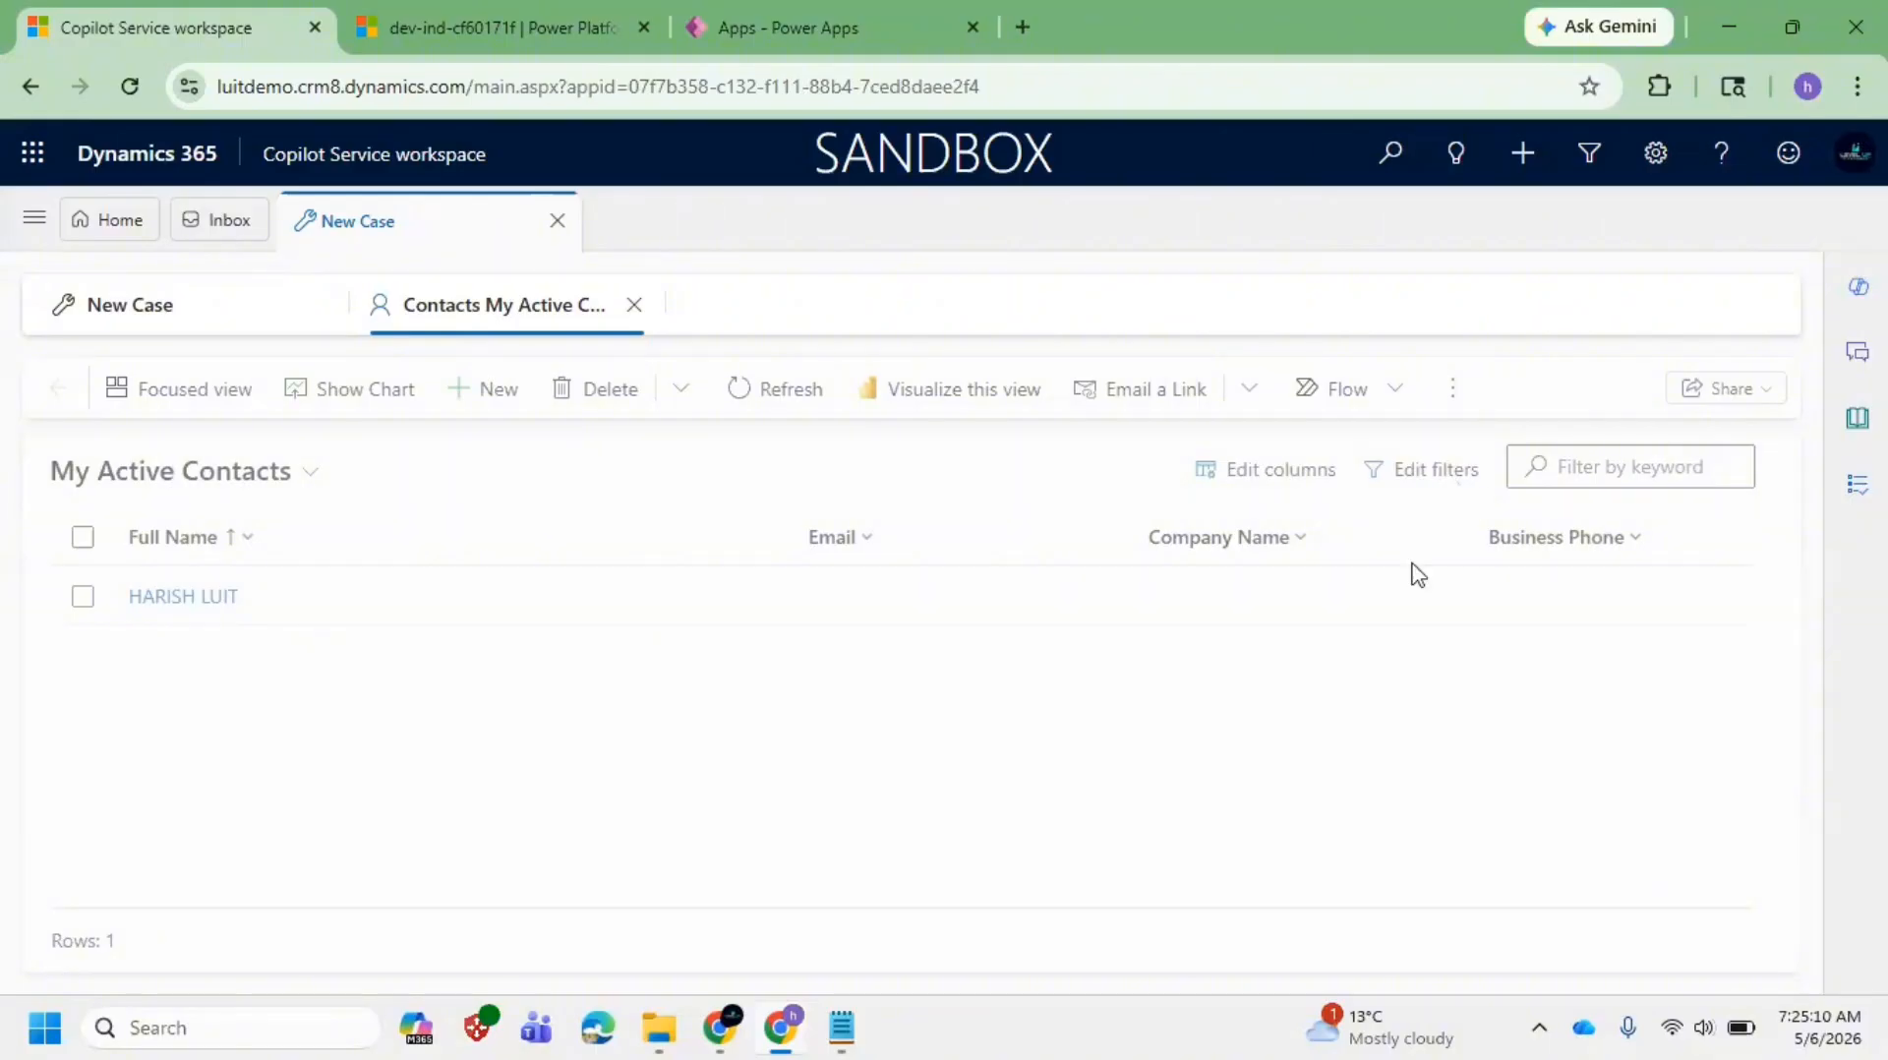
{"action": "left_click", "coordinate": [1434, 482]}
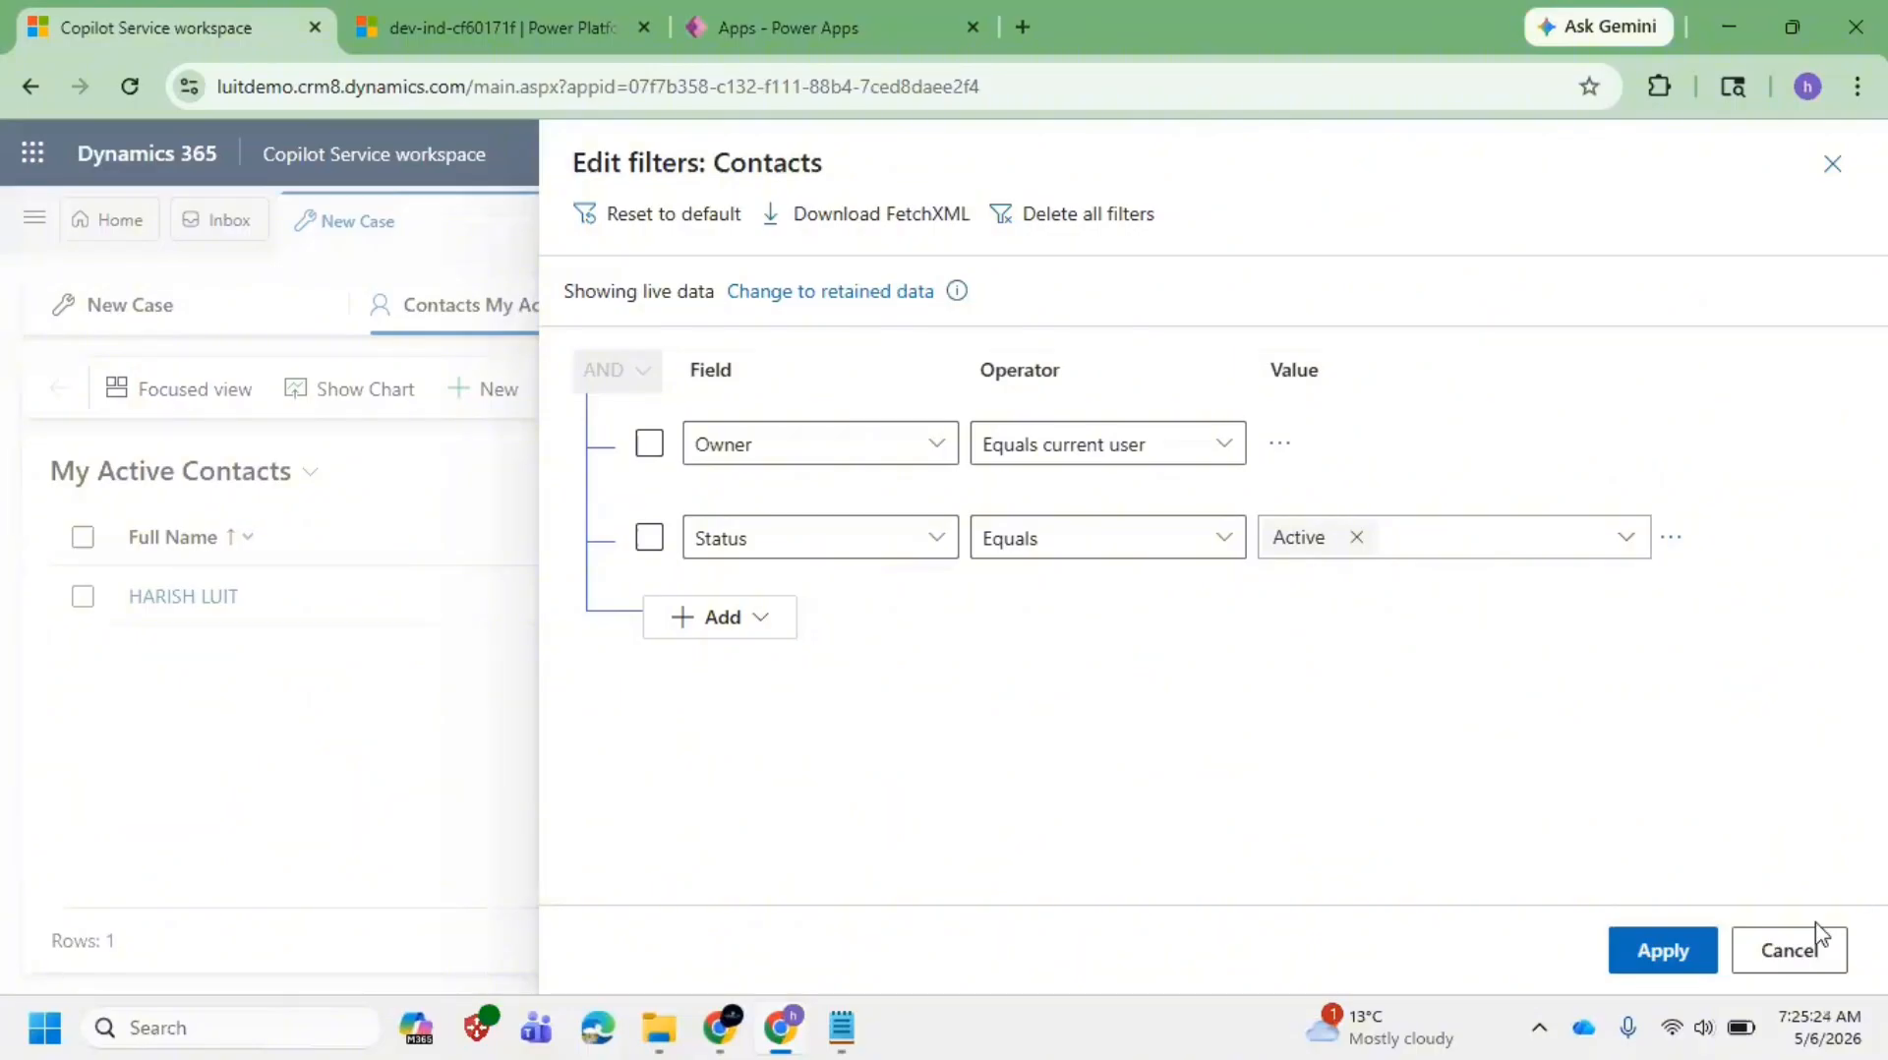
{"action": "left_click", "coordinate": [1815, 948]}
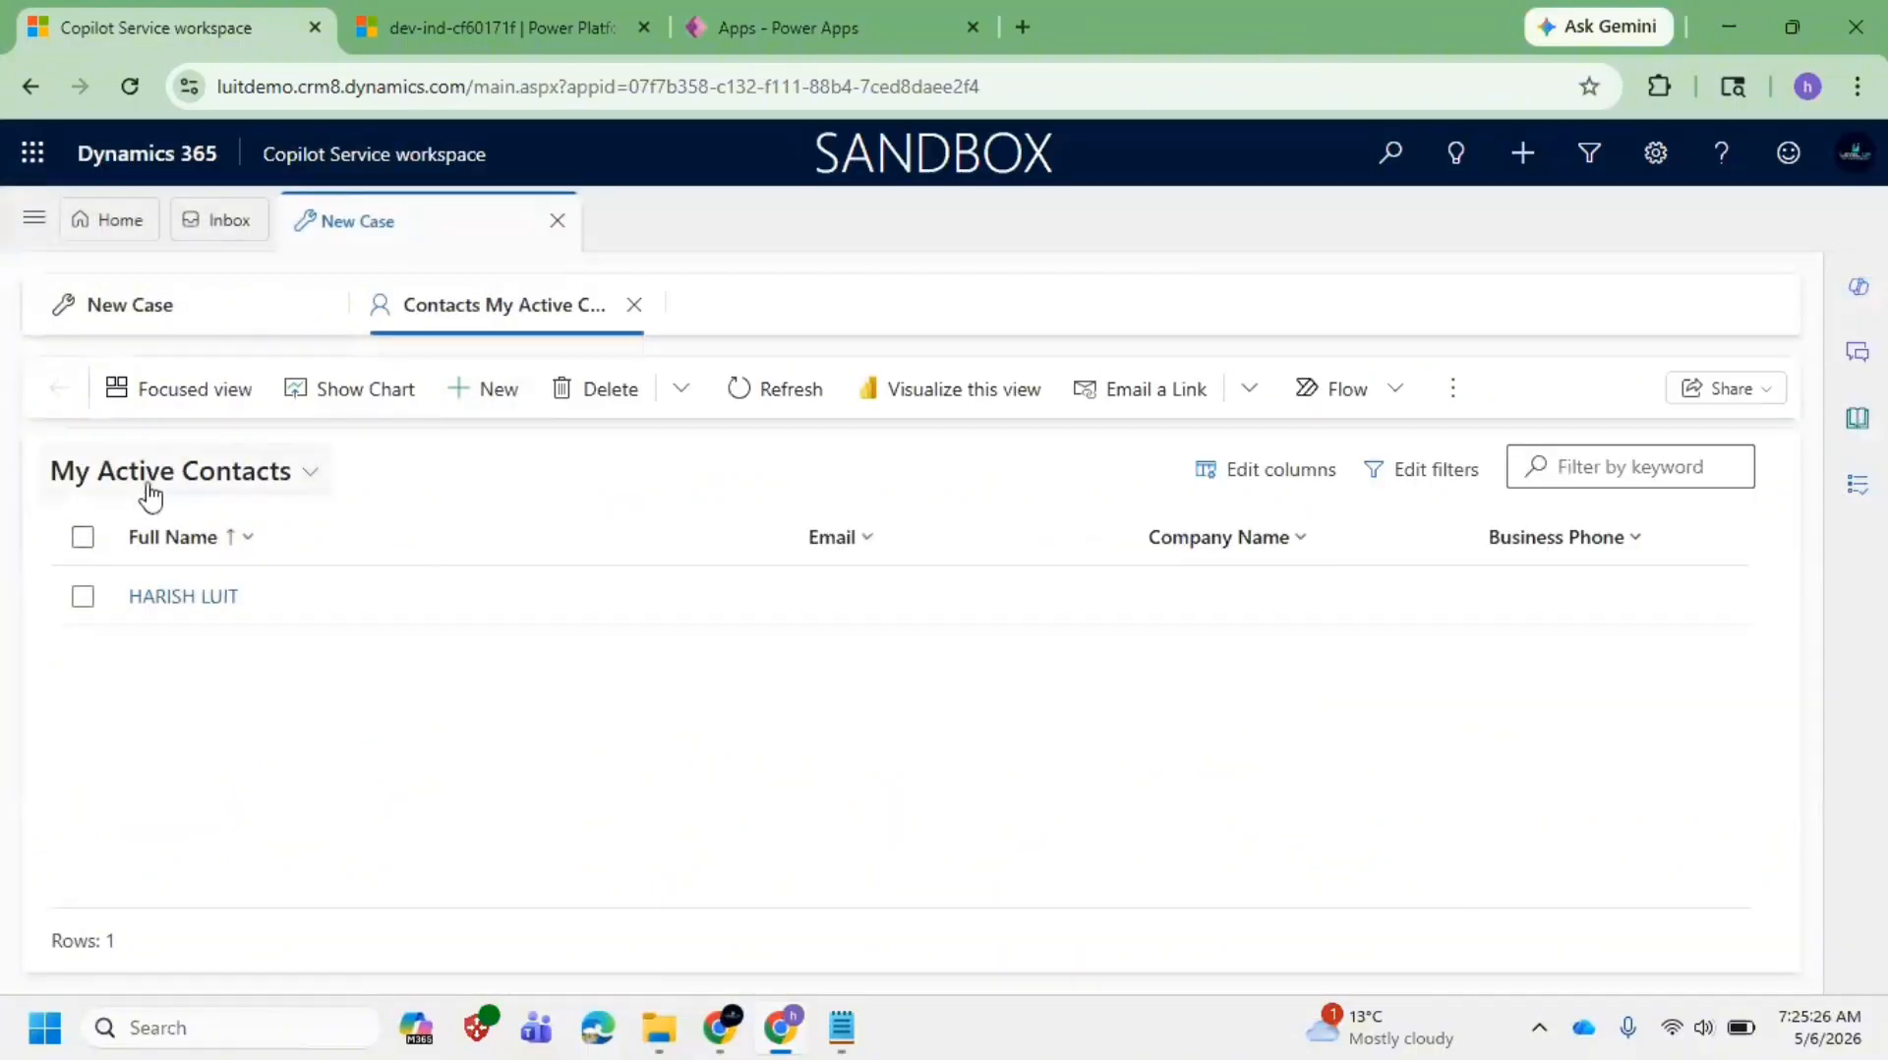
{"action": "left_click", "coordinate": [150, 487]}
{"action": "left_click", "coordinate": [167, 693]}
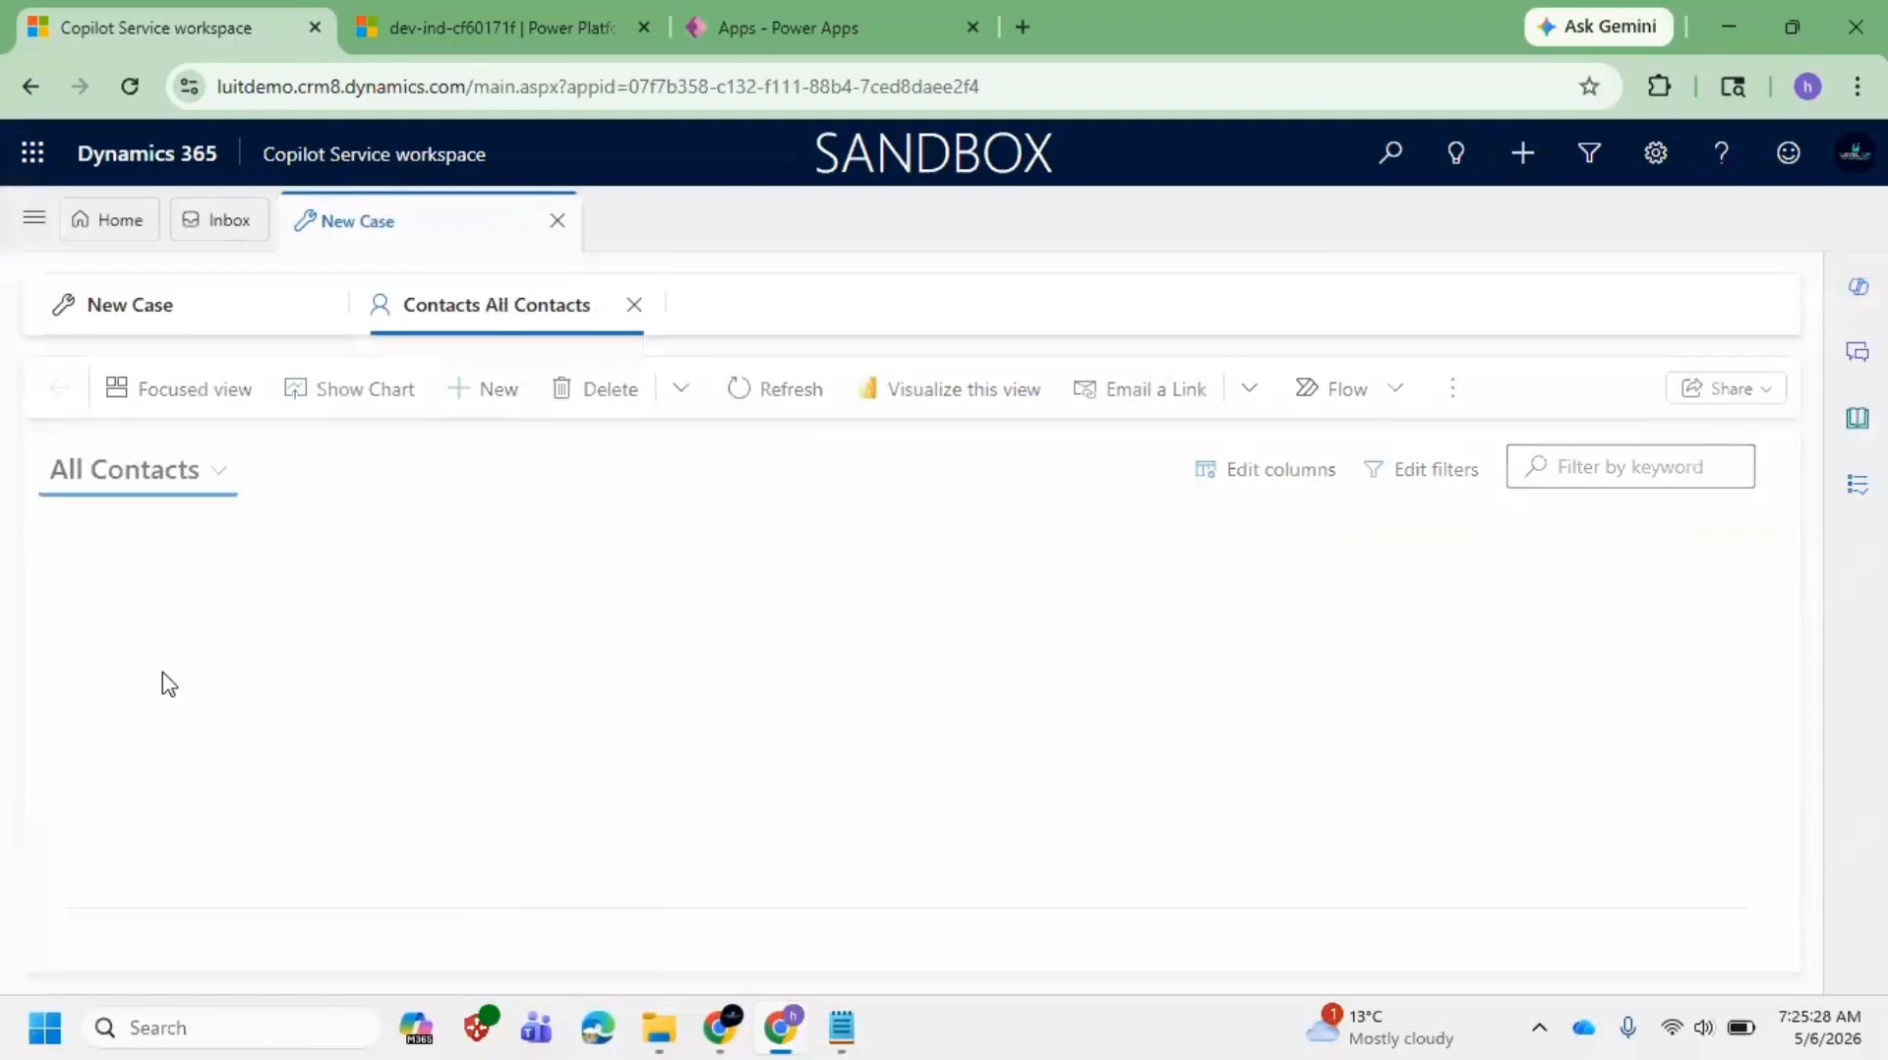
{"action": "left_click", "coordinate": [1459, 482]}
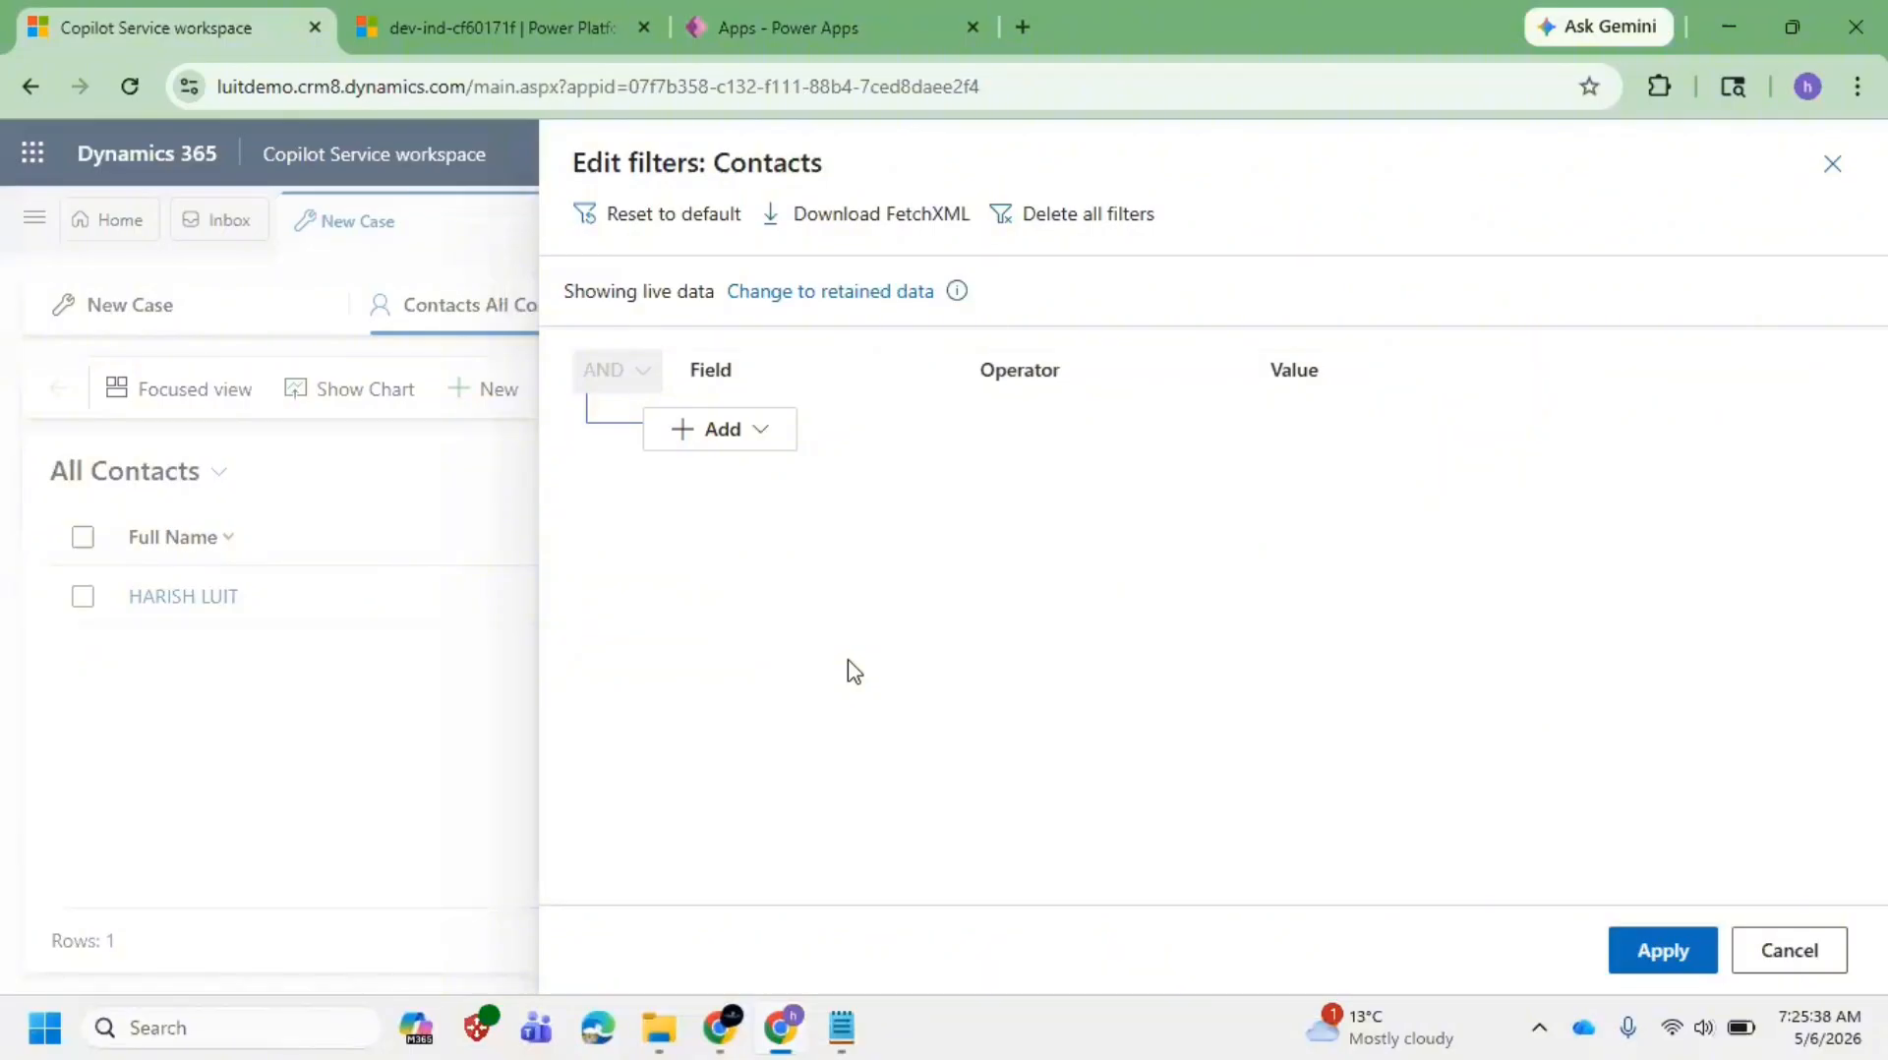
{"action": "left_click", "coordinate": [1804, 946]}
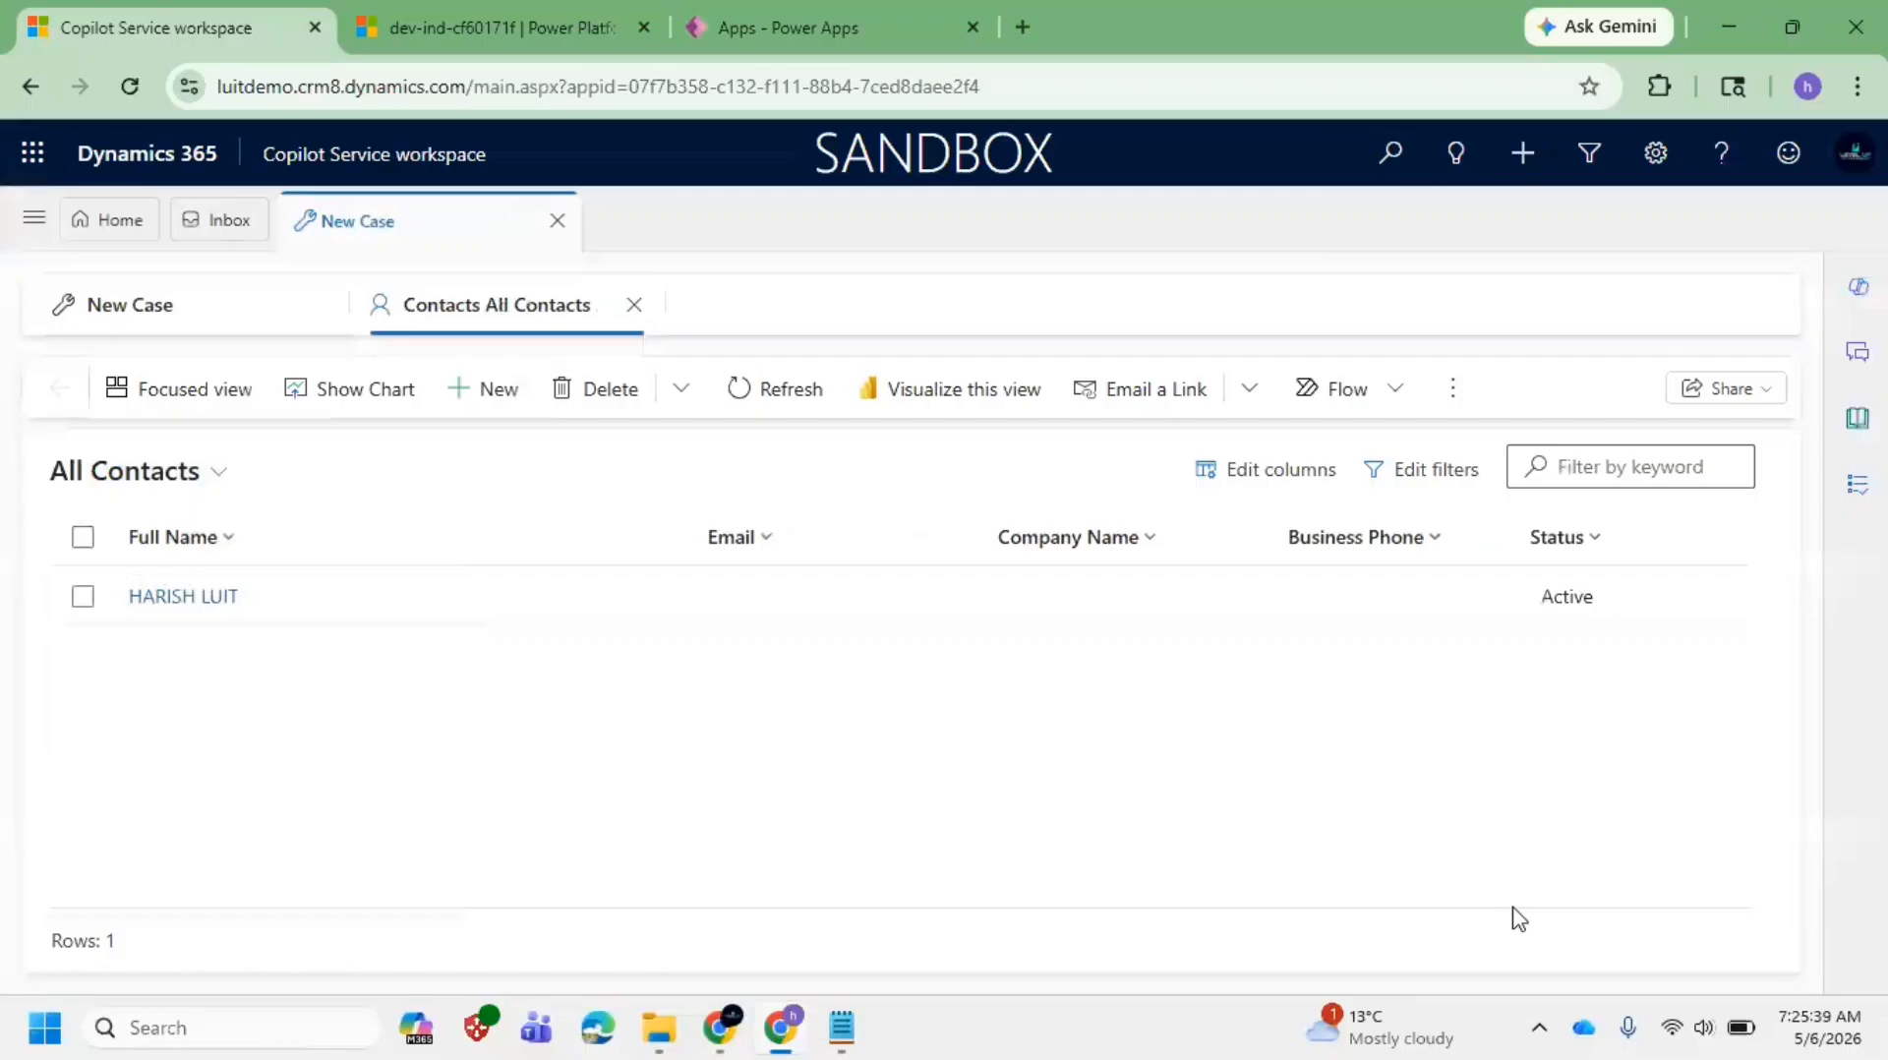
Step: Return to Active Contacts, check its Status filter unchanged, and bring Notepad forward
{"action": "left_click", "coordinate": [74, 482]}
{"action": "left_click", "coordinate": [159, 589]}
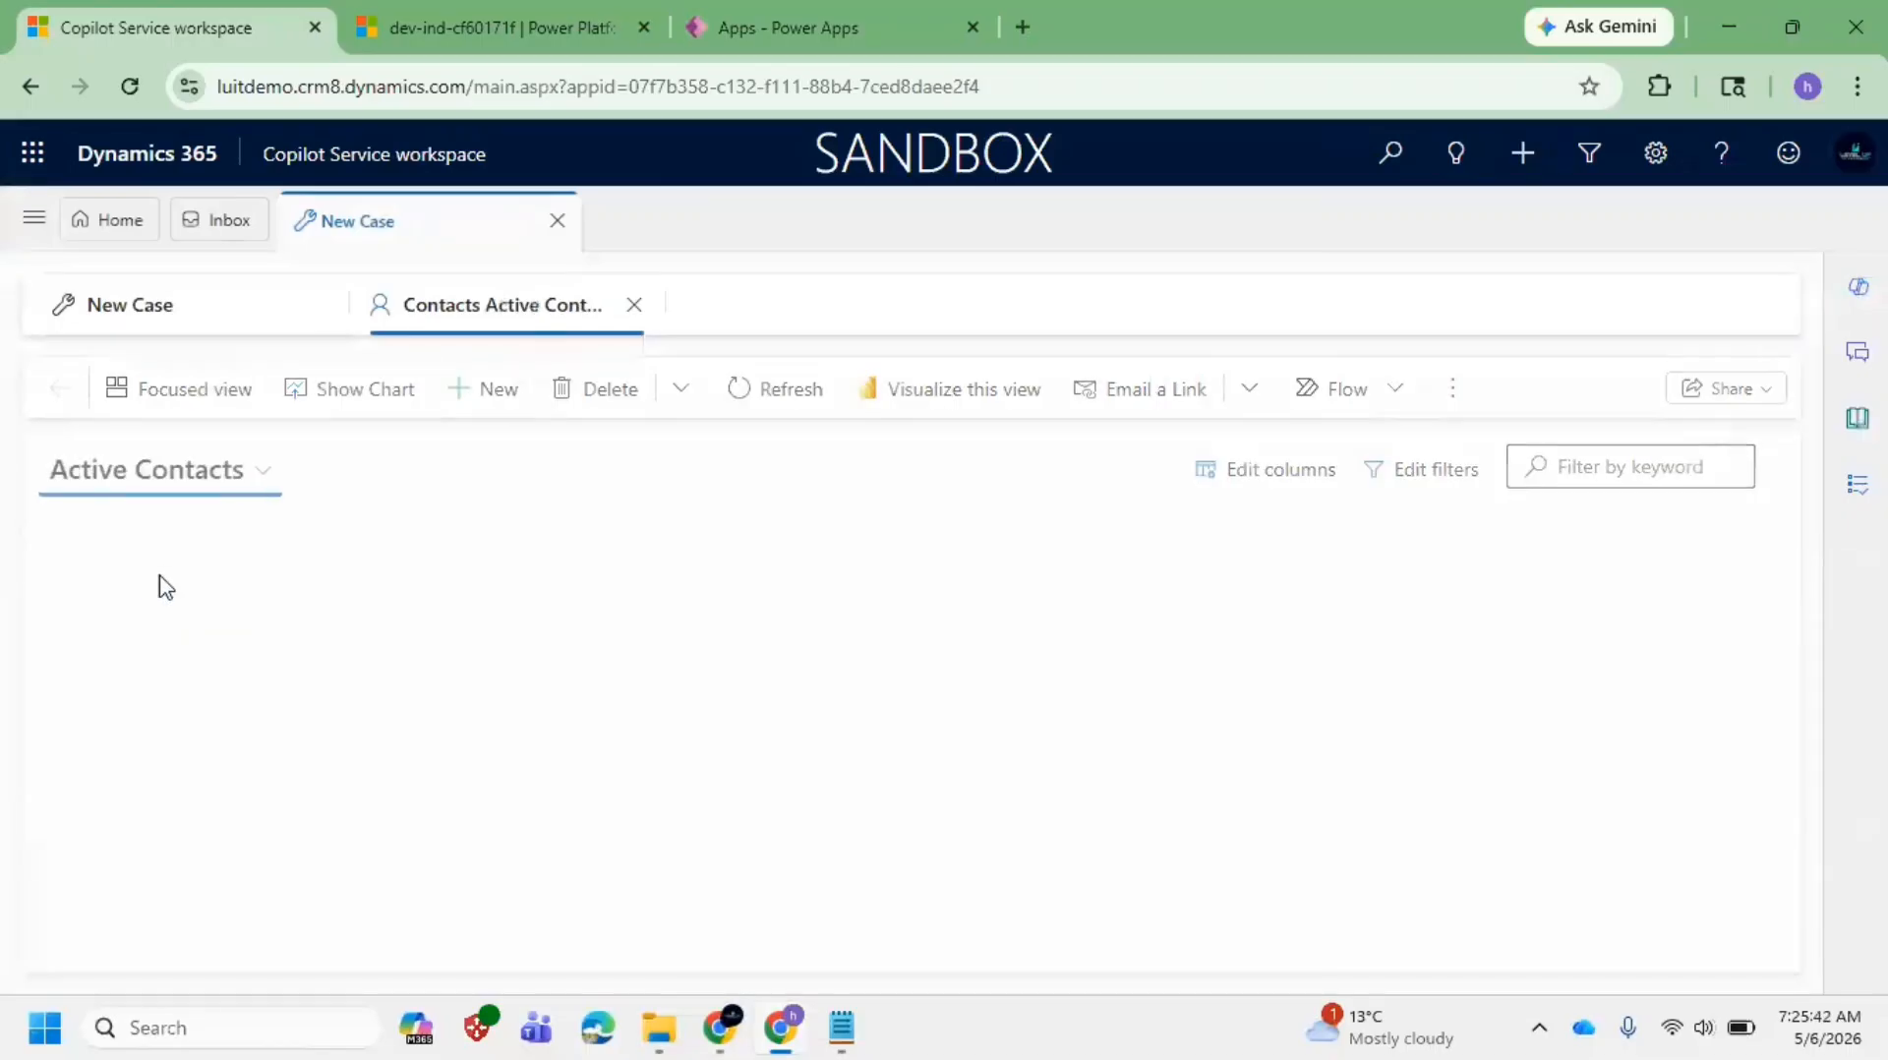
{"action": "left_click", "coordinate": [1410, 482]}
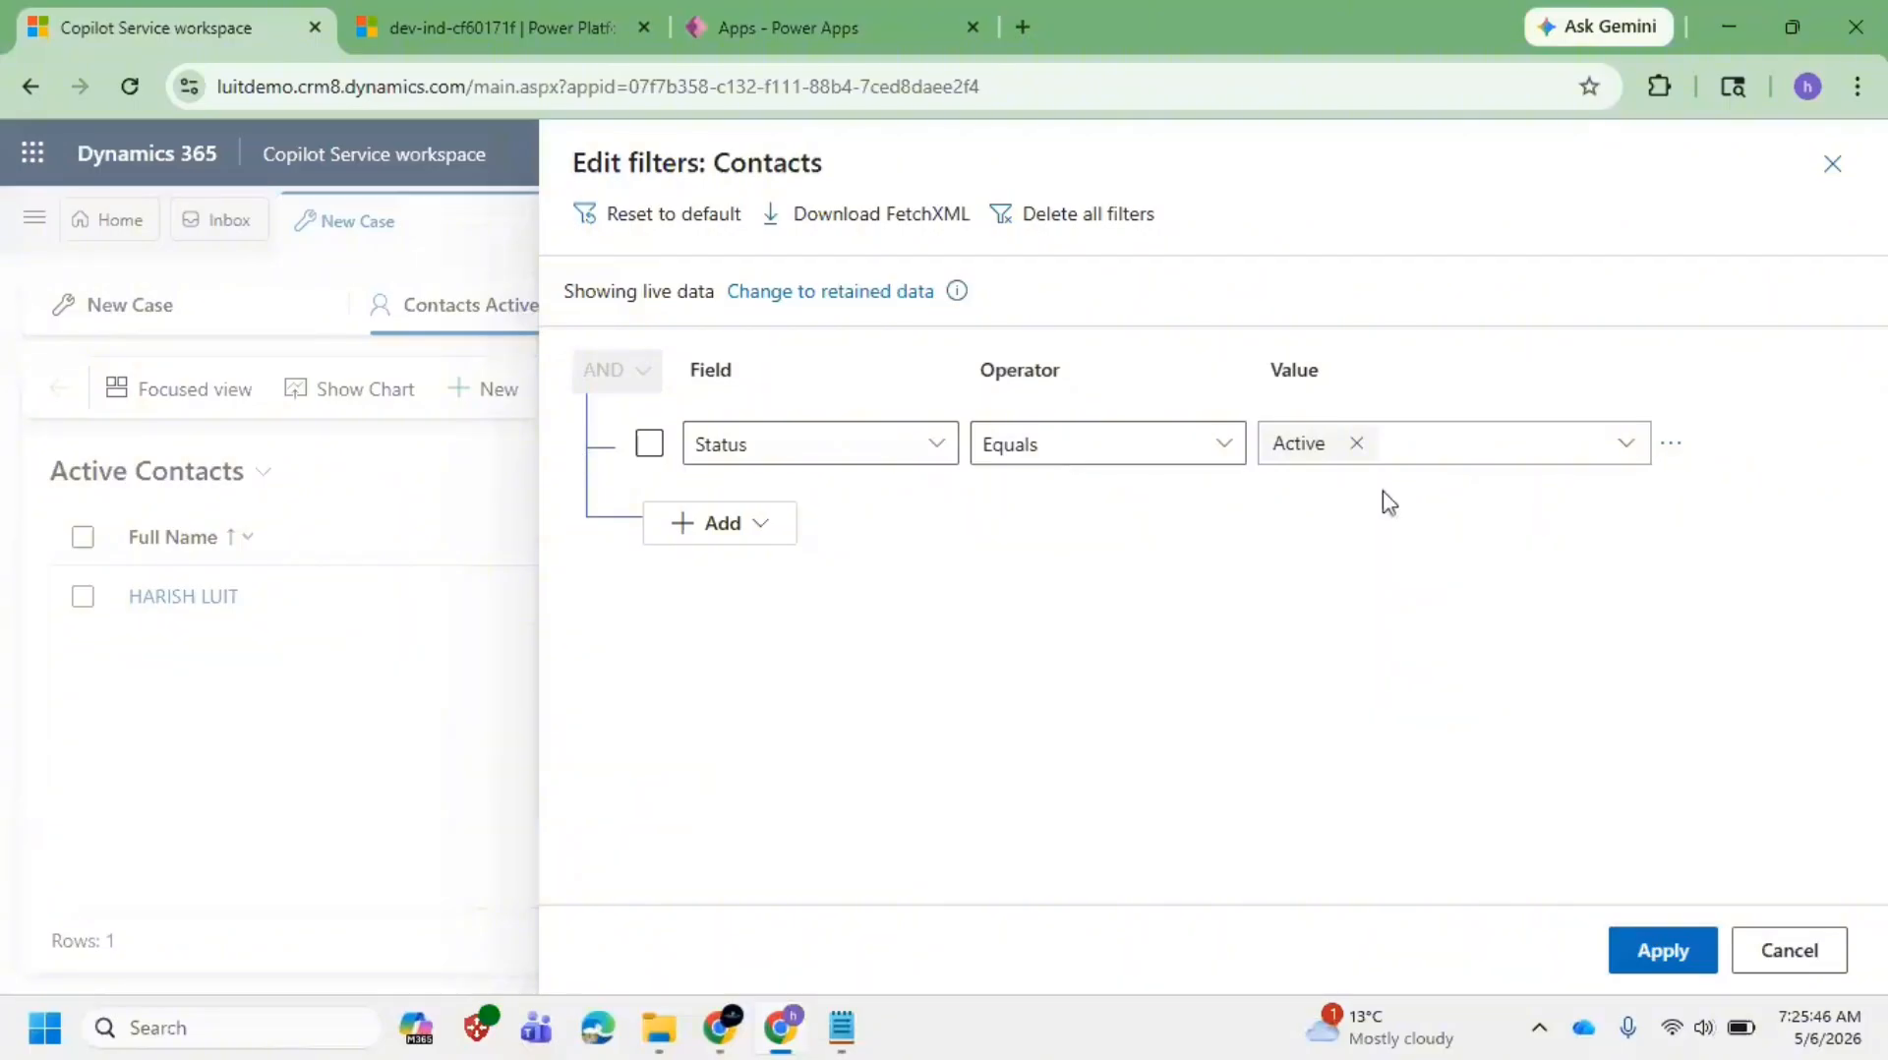
{"action": "left_click", "coordinate": [1792, 951]}
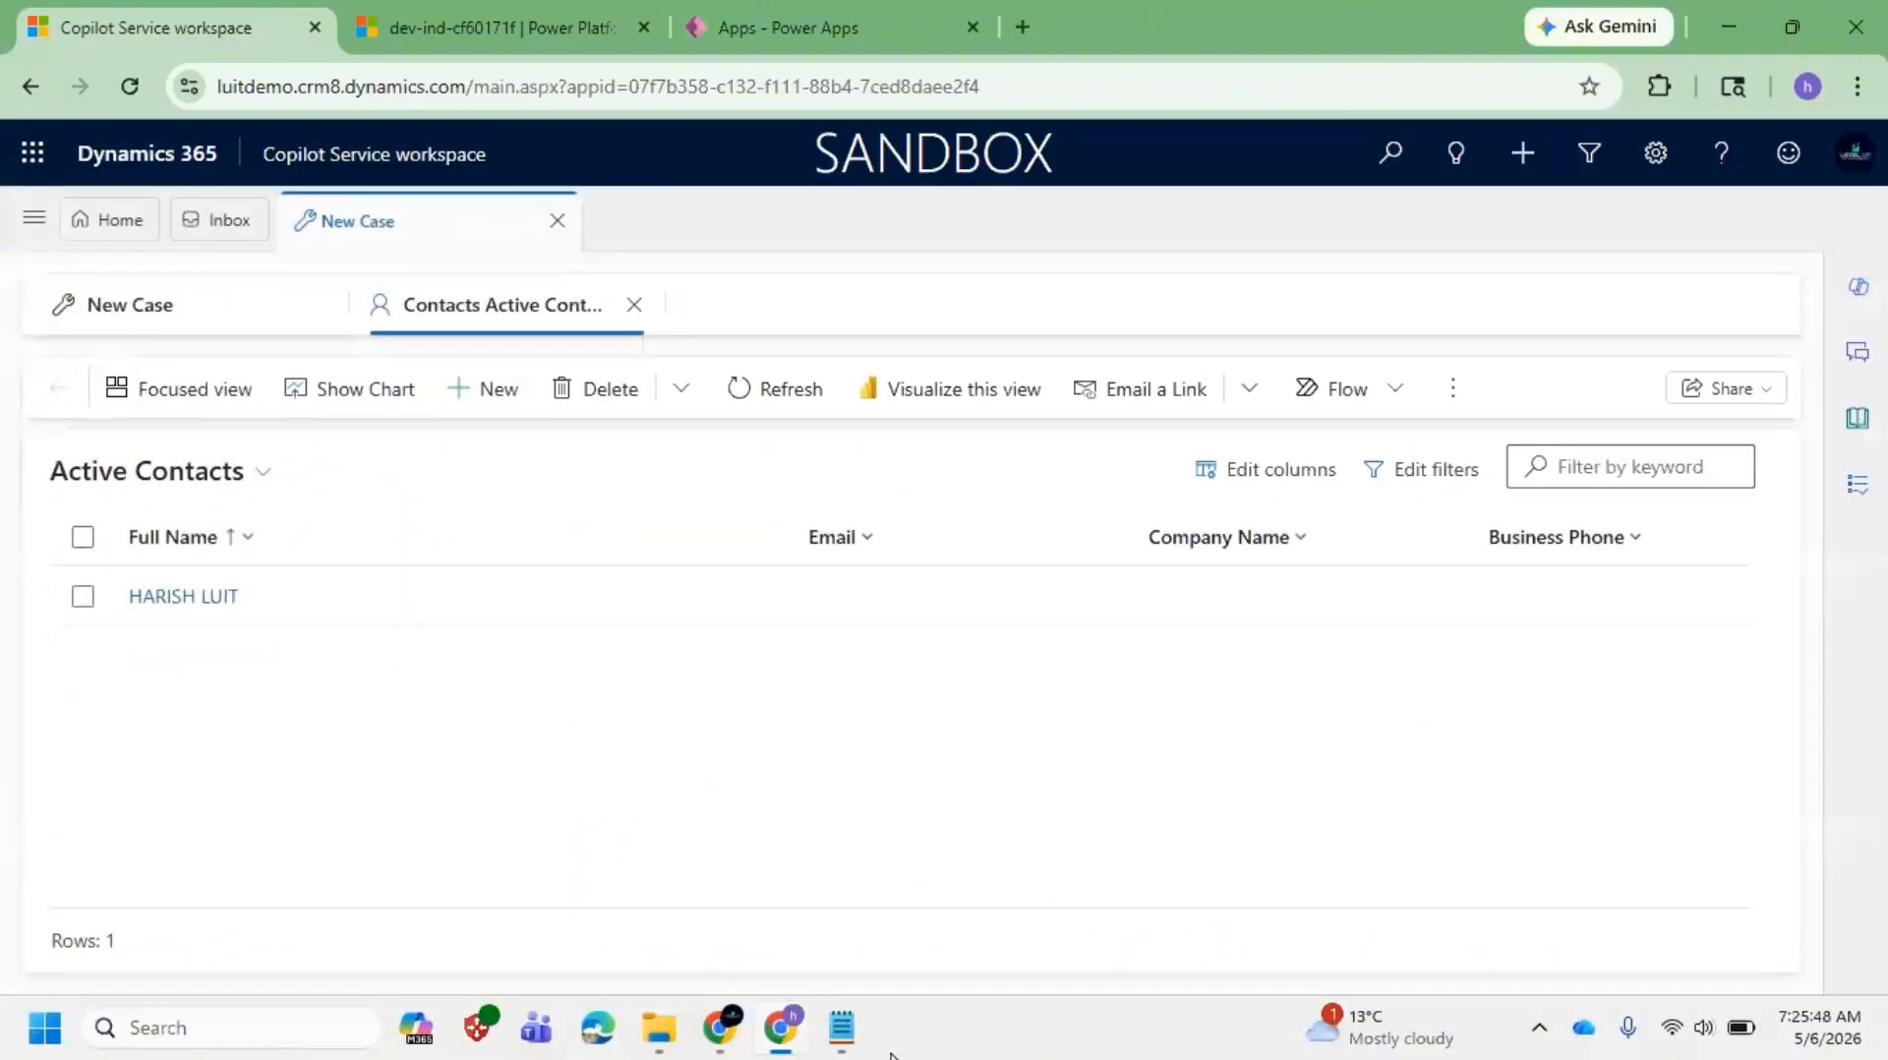
{"action": "left_click", "coordinate": [862, 1040]}
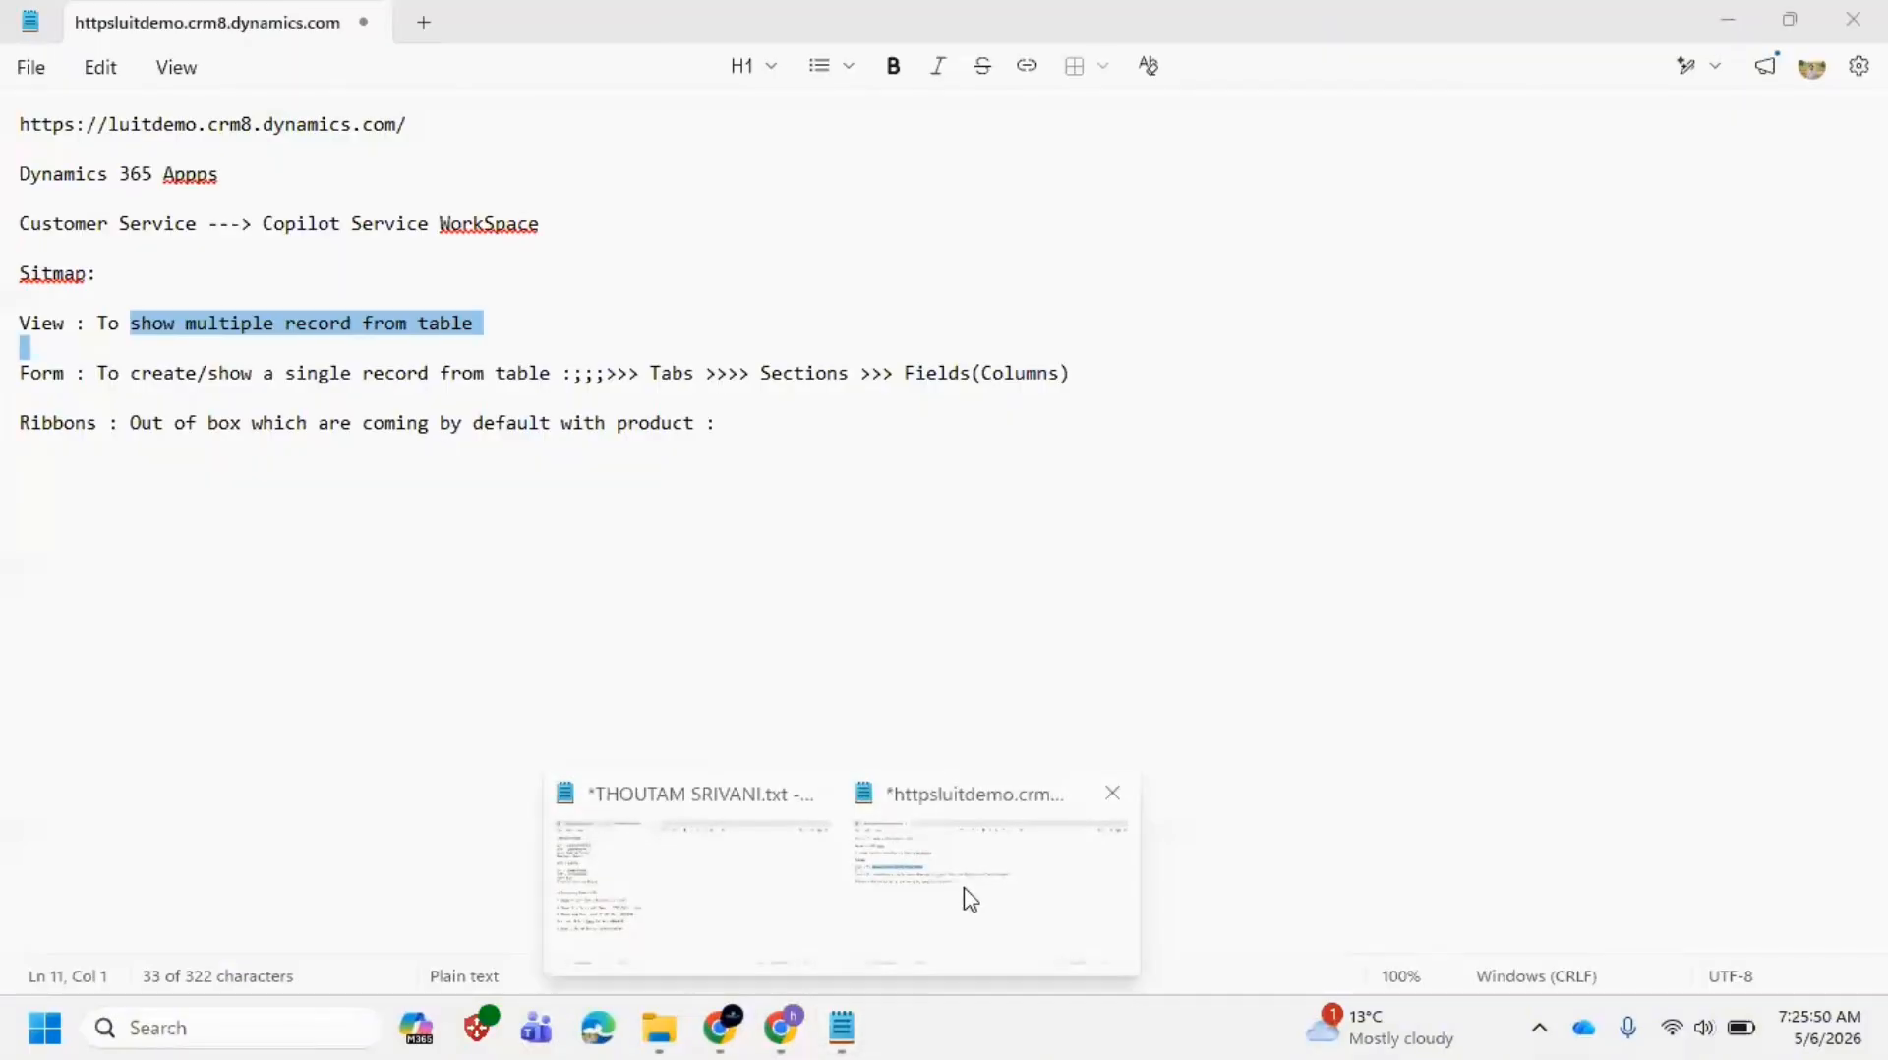
Step: Append ':: View Filters >>>' to the end of the View line in the Notepad notes
{"action": "left_click", "coordinate": [968, 899]}
{"action": "left_click", "coordinate": [597, 335]}
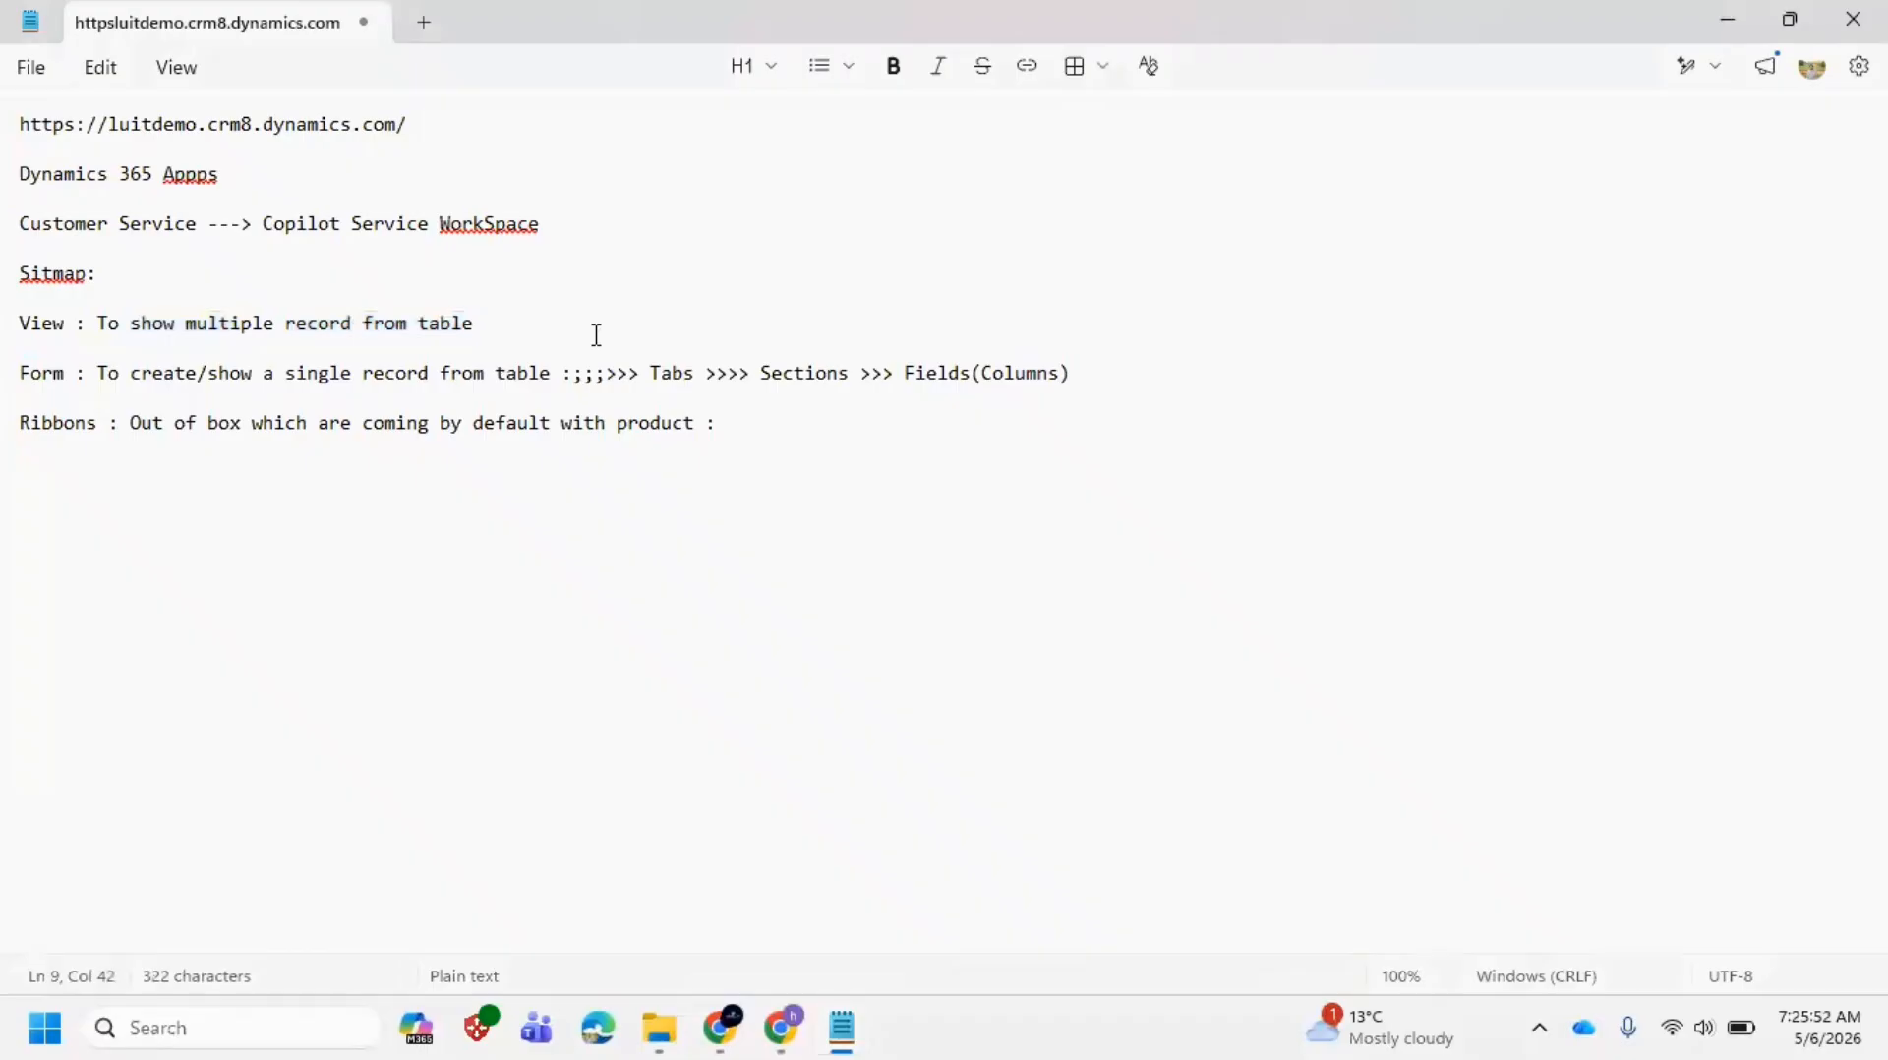
{"action": "type", "text": "::  View Filters"}
{"action": "type", "text": ">>"}
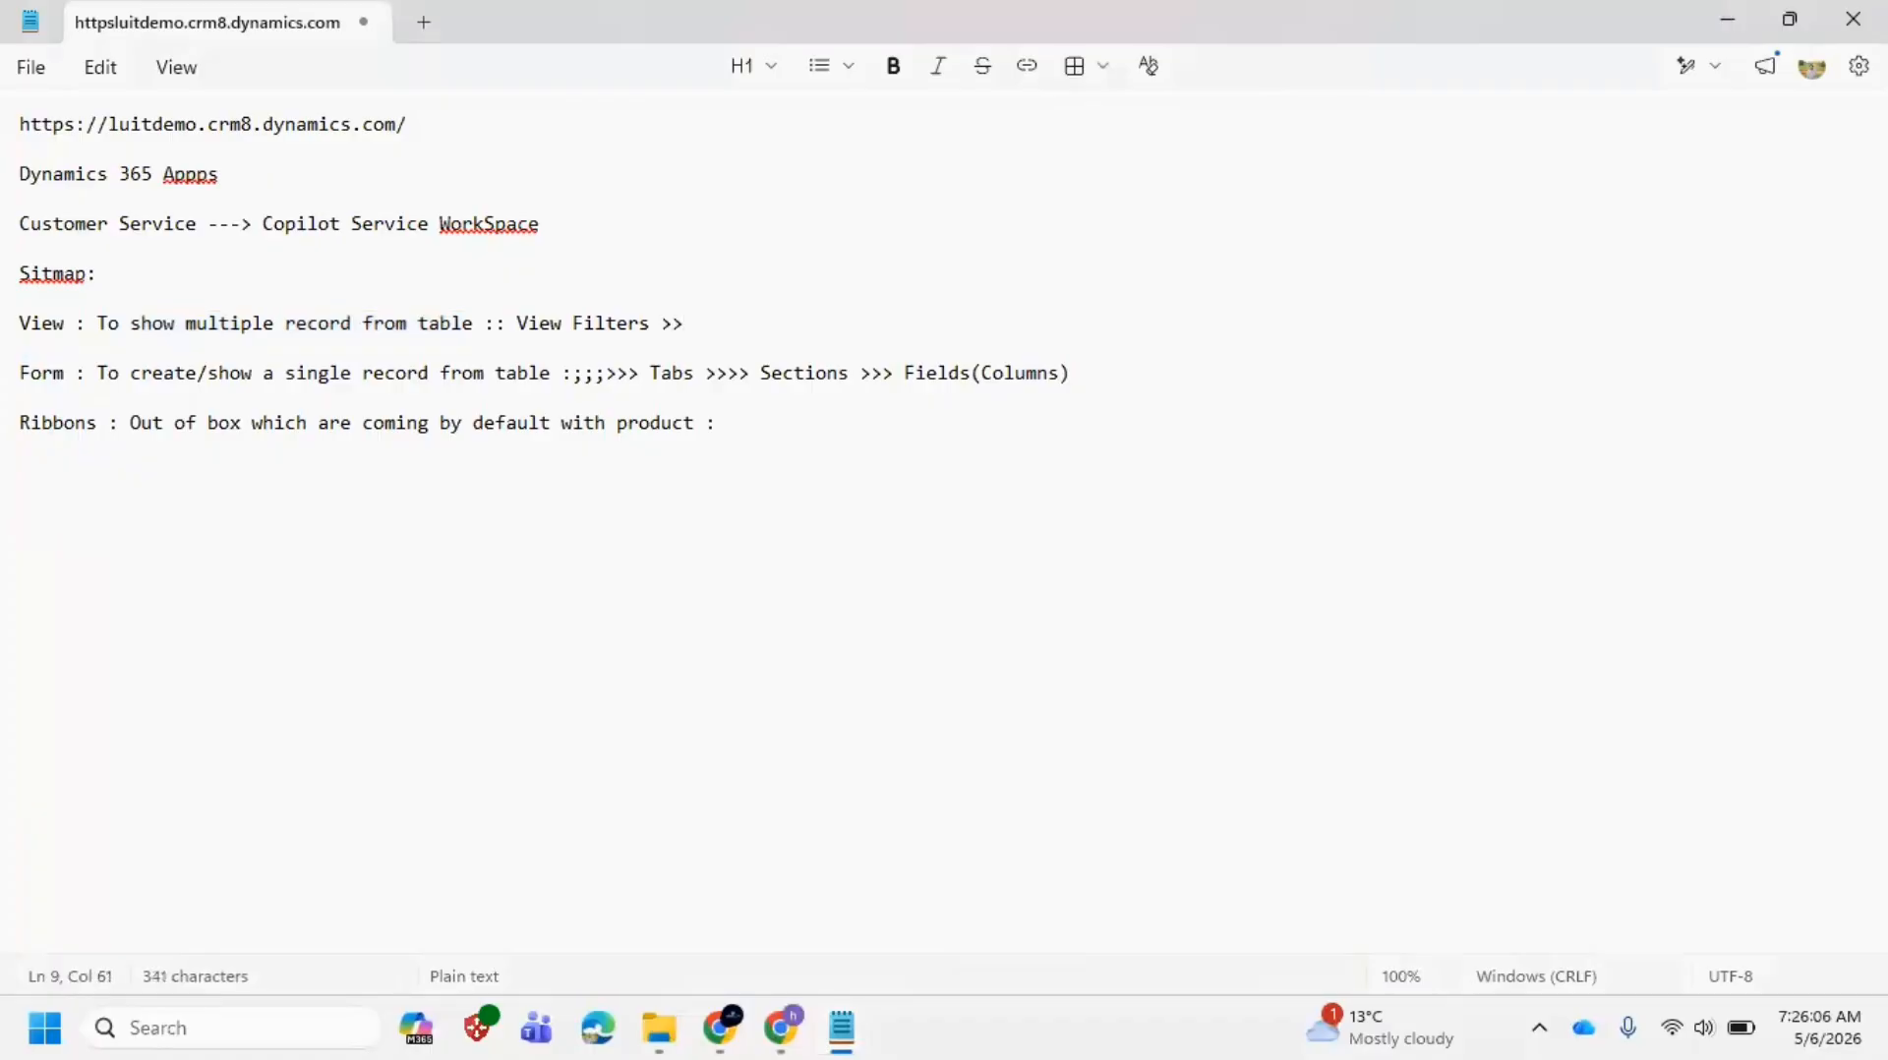
{"action": "type", "text": ">"}
{"action": "key", "text": "alt+Tab"}
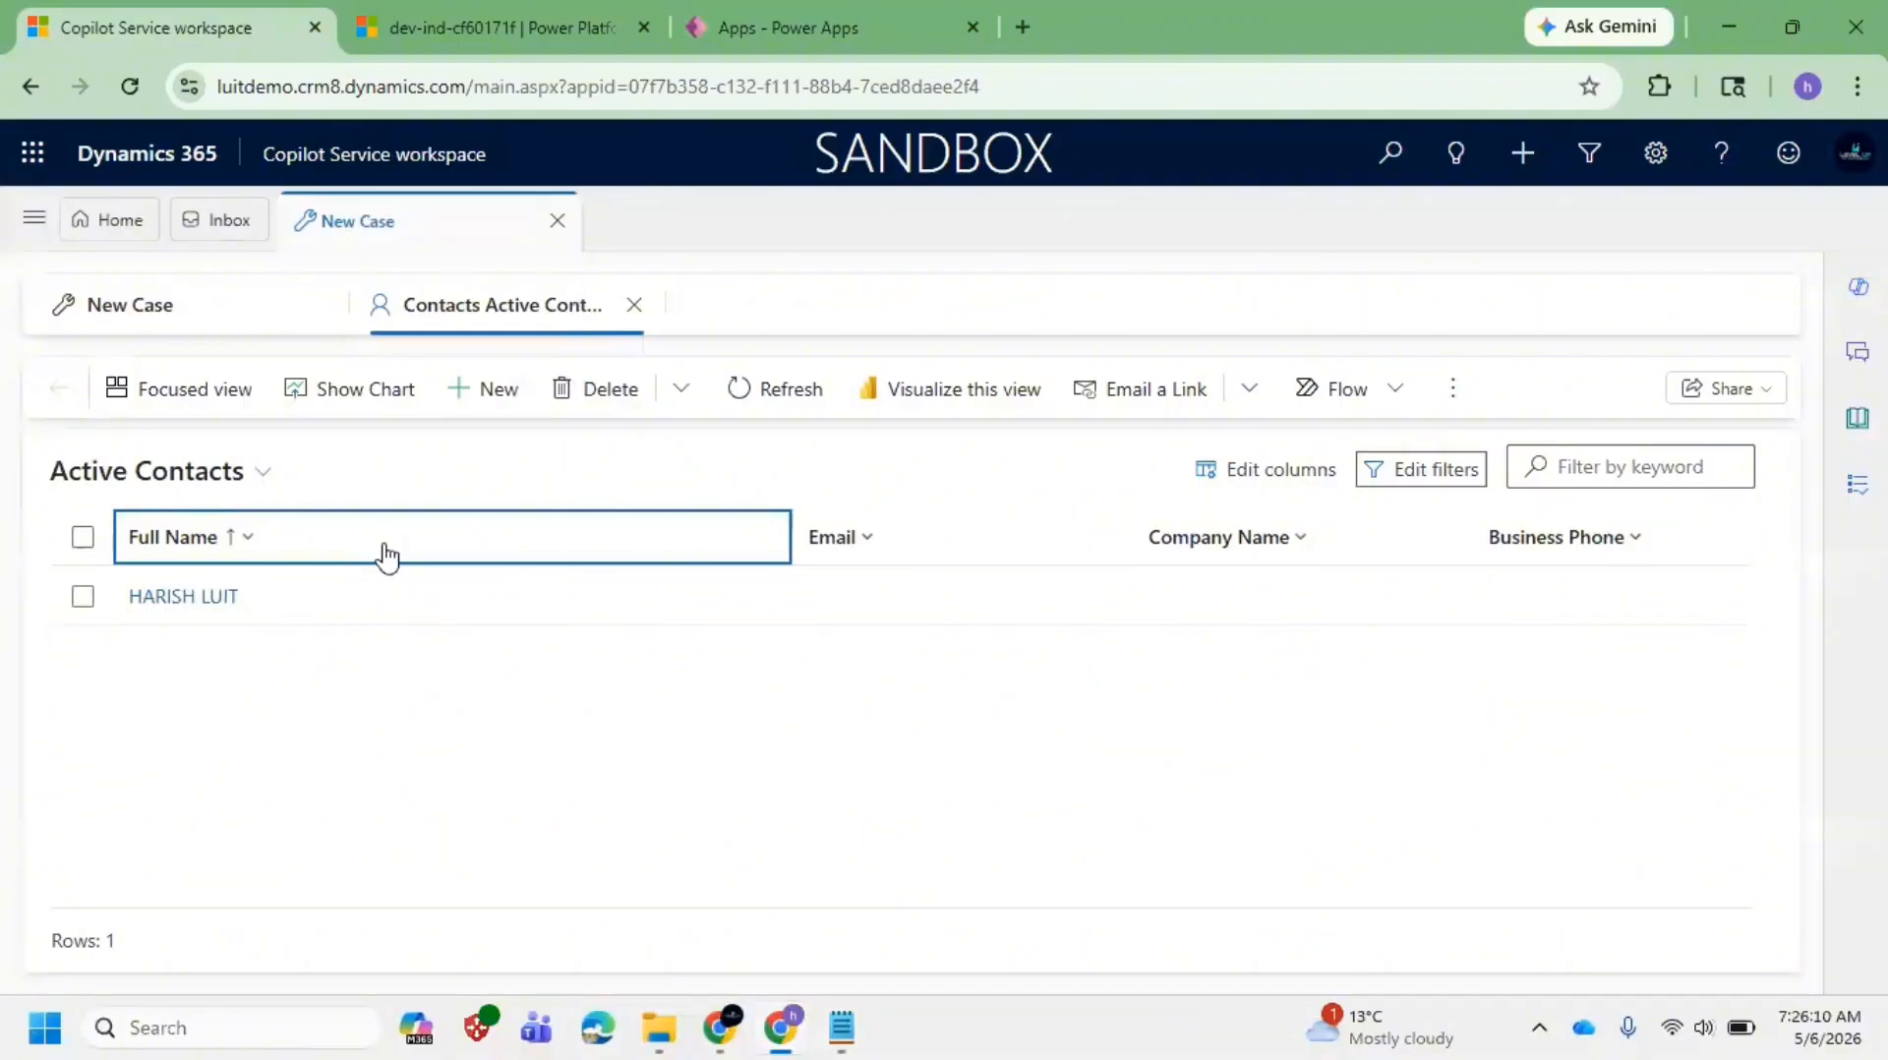
Step: Go to Cases through the site map and show the view list for My Active Cases
{"action": "left_click", "coordinate": [243, 482]}
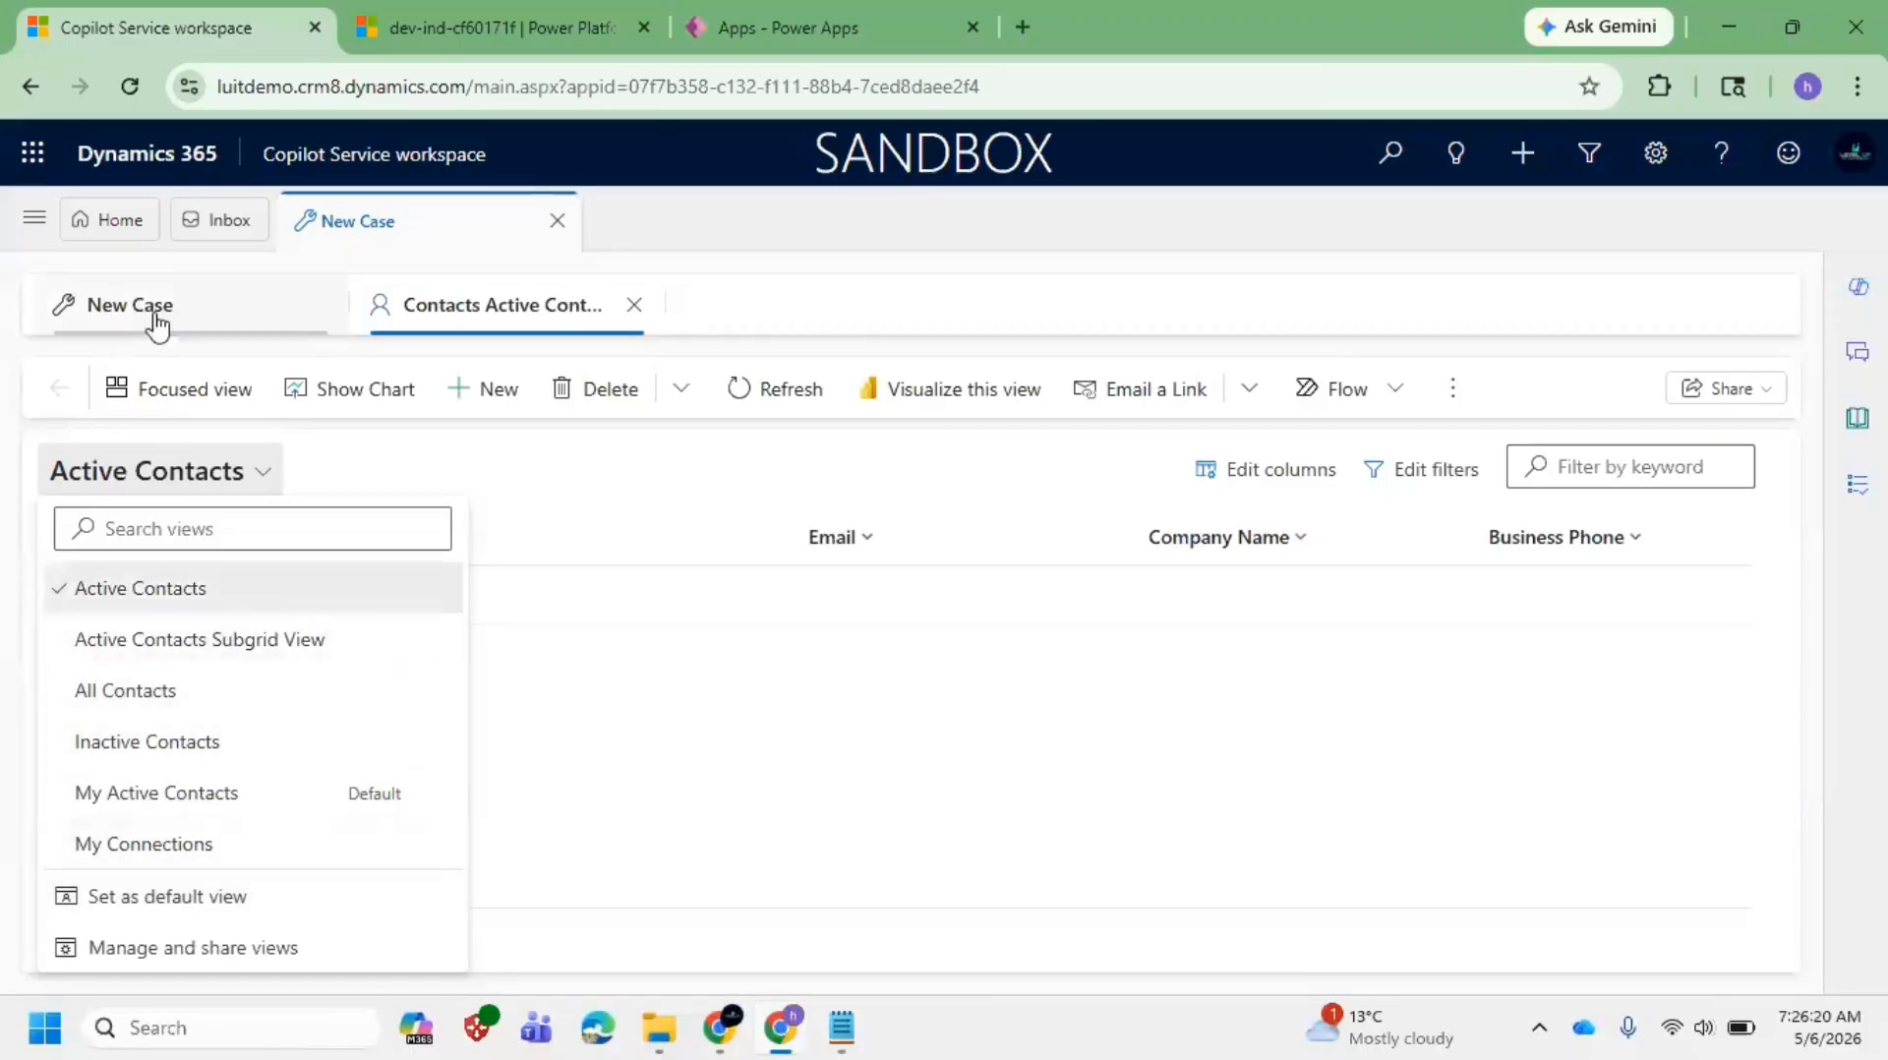
{"action": "left_click", "coordinate": [34, 217]}
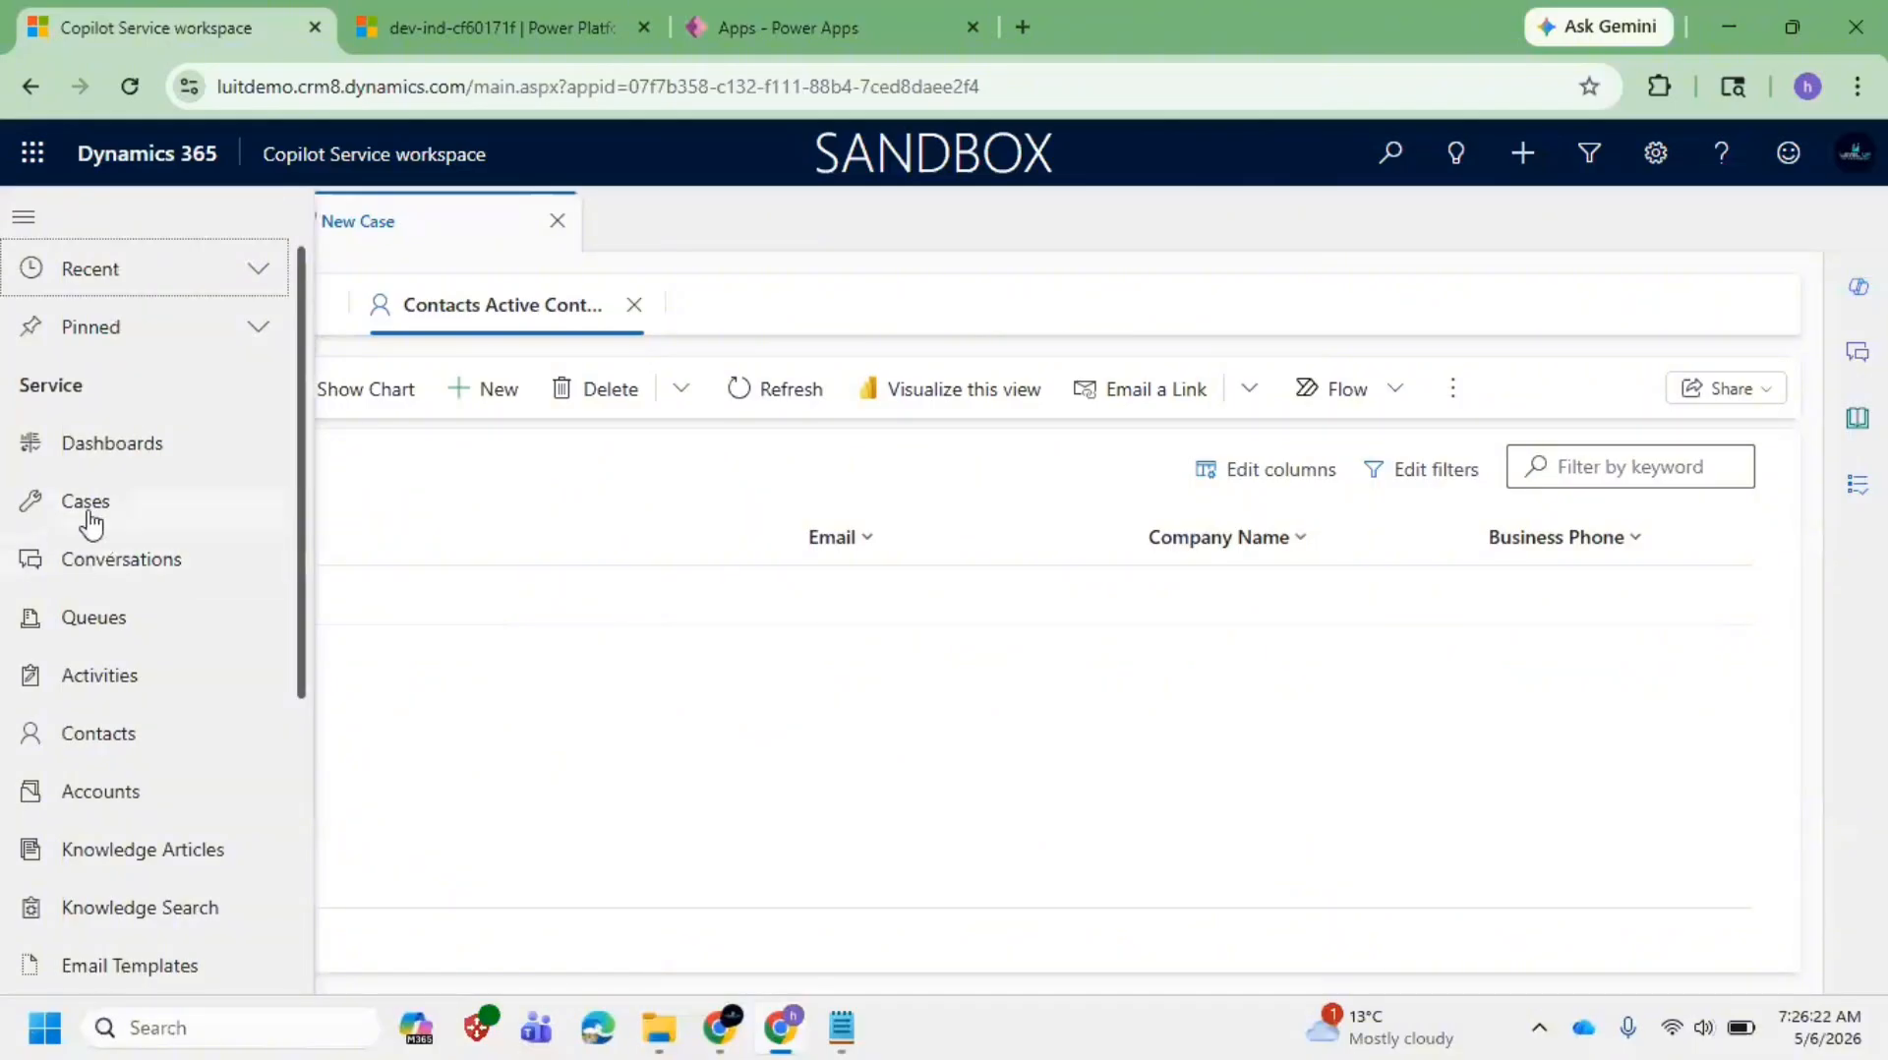
{"action": "left_click", "coordinate": [87, 511]}
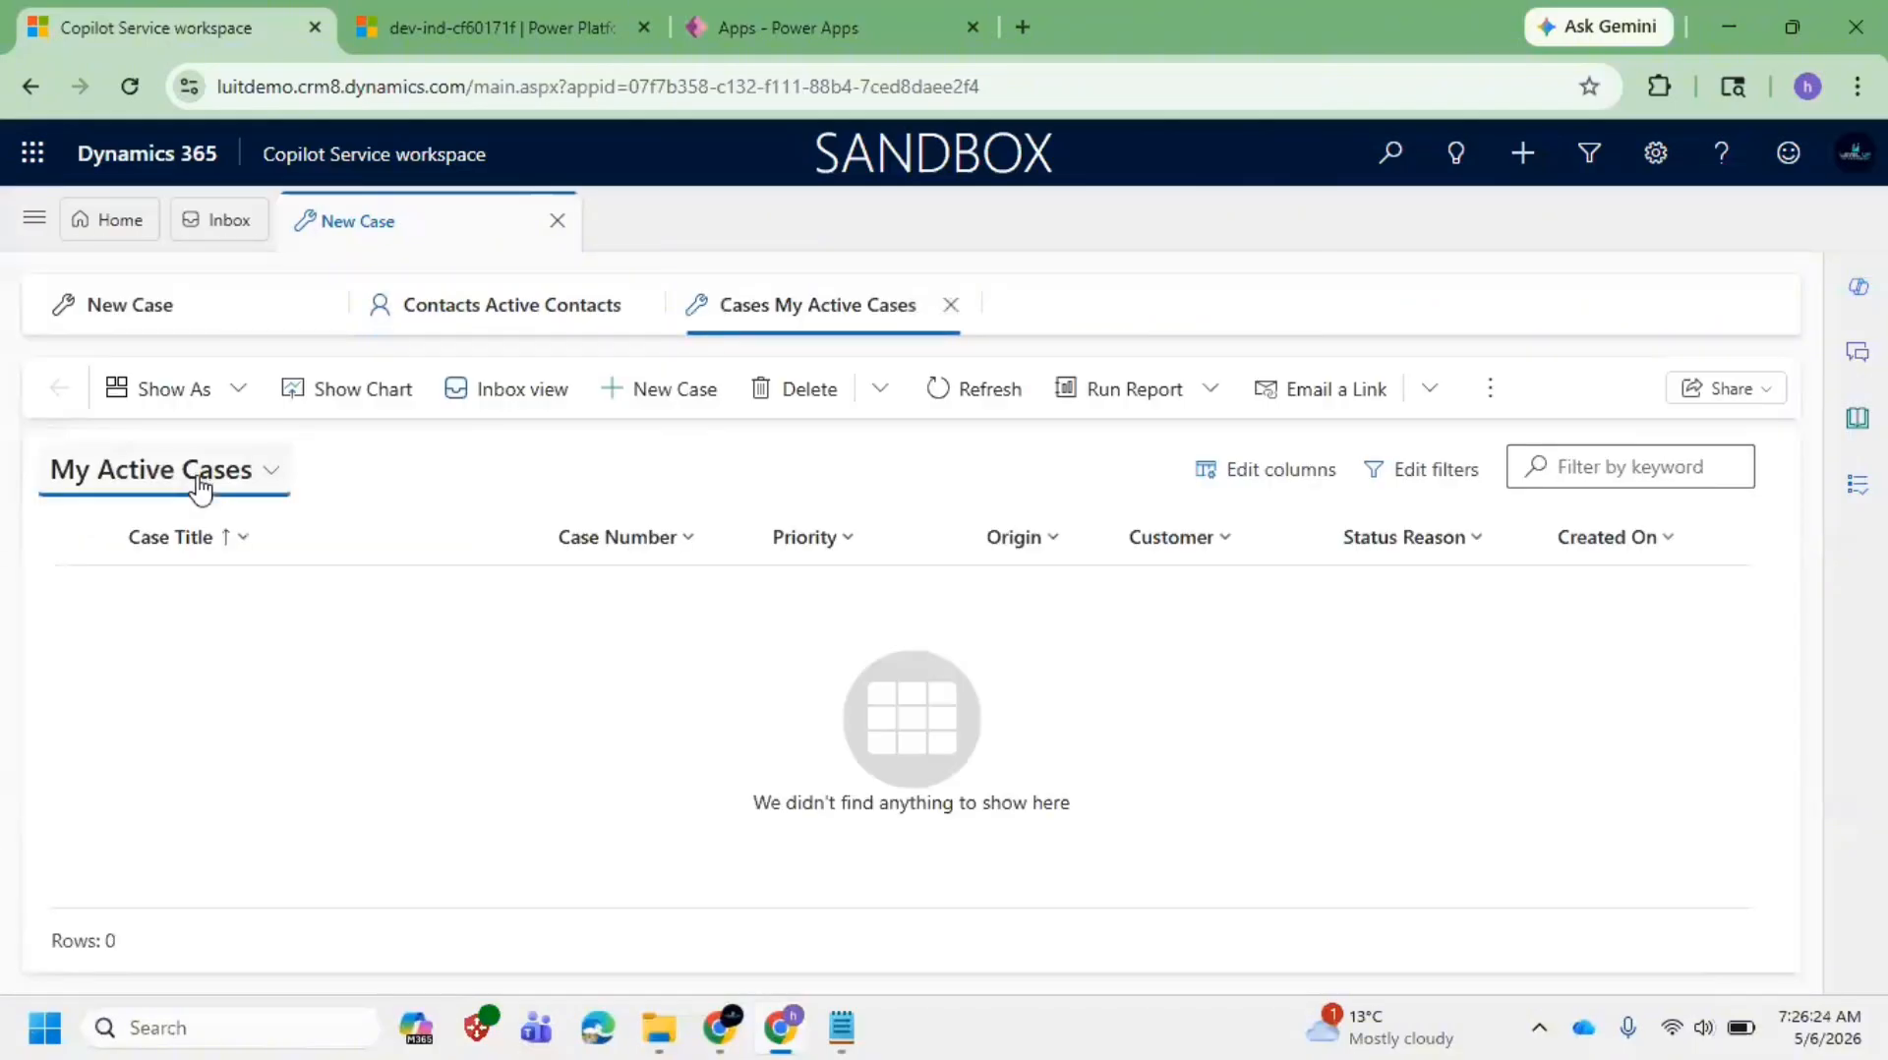
{"action": "left_click", "coordinate": [197, 482]}
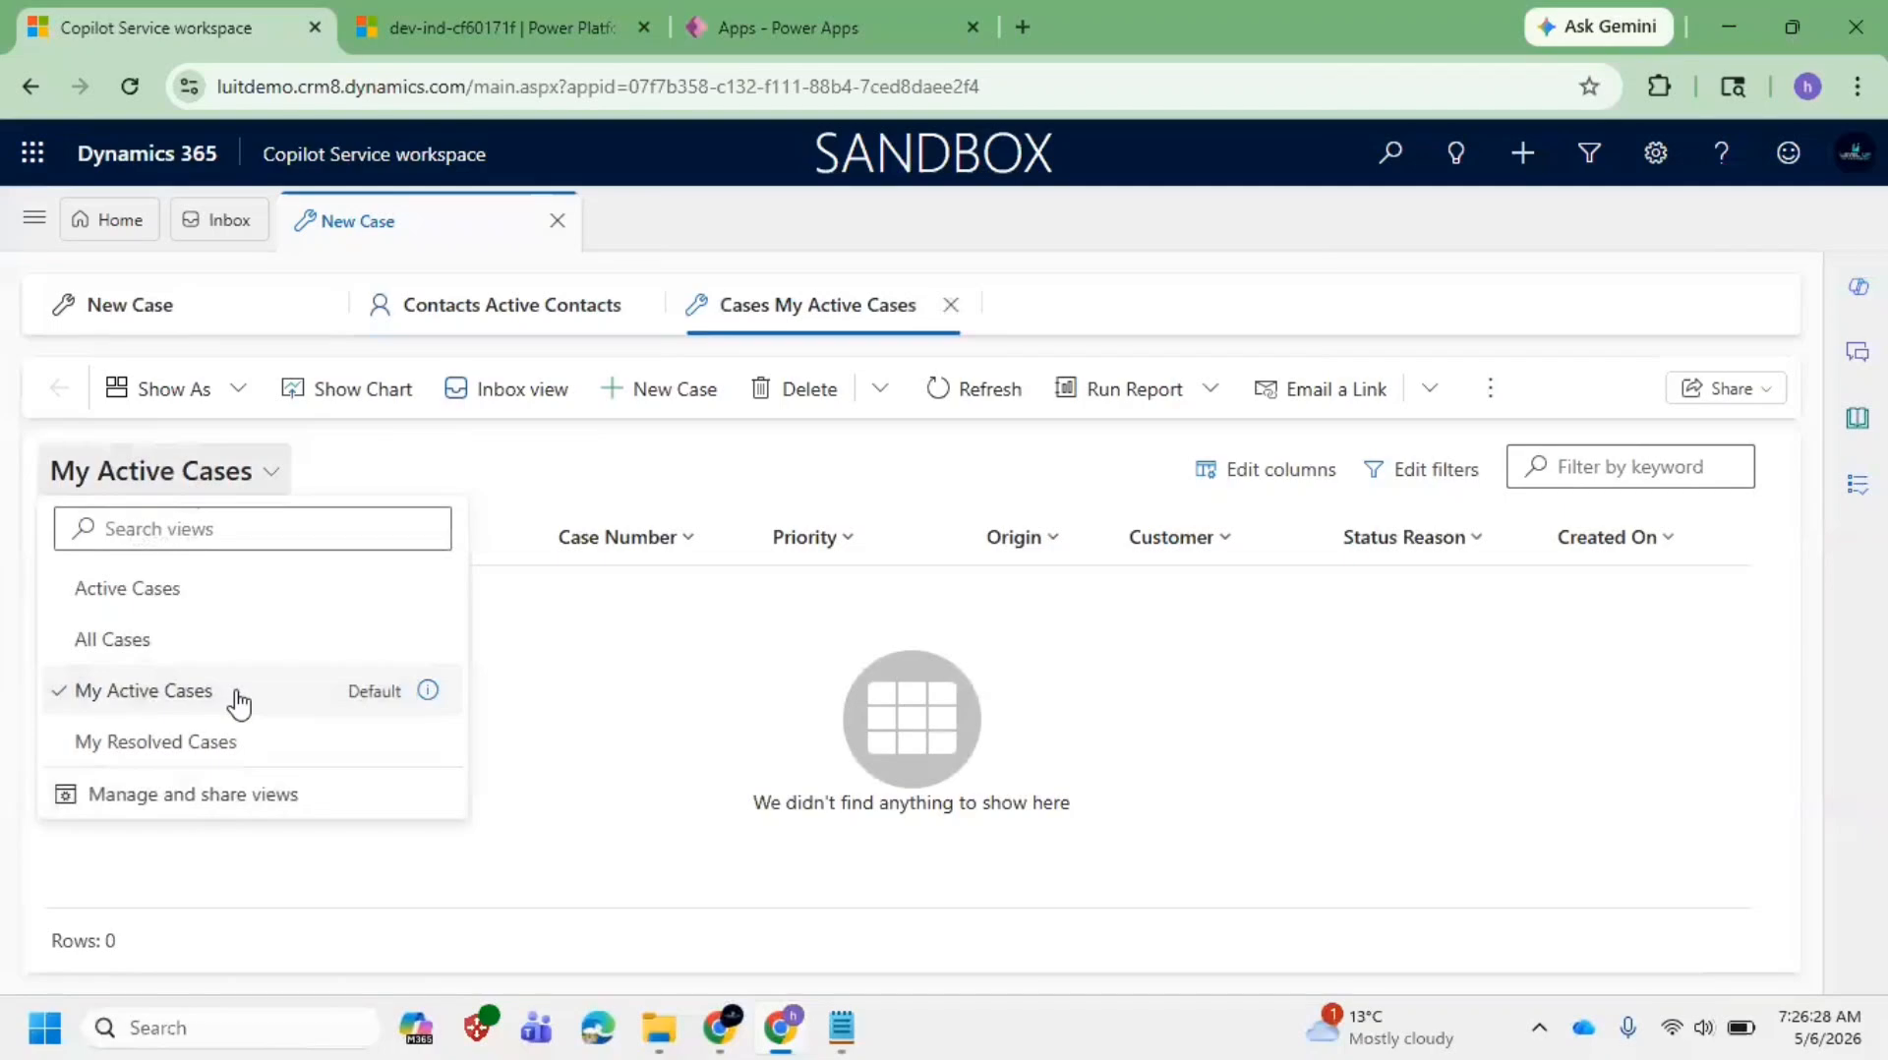
Step: Move the old Ribbons description text onto a new line below the Ribbons line
{"action": "mouse_move", "coordinate": [841, 1028]}
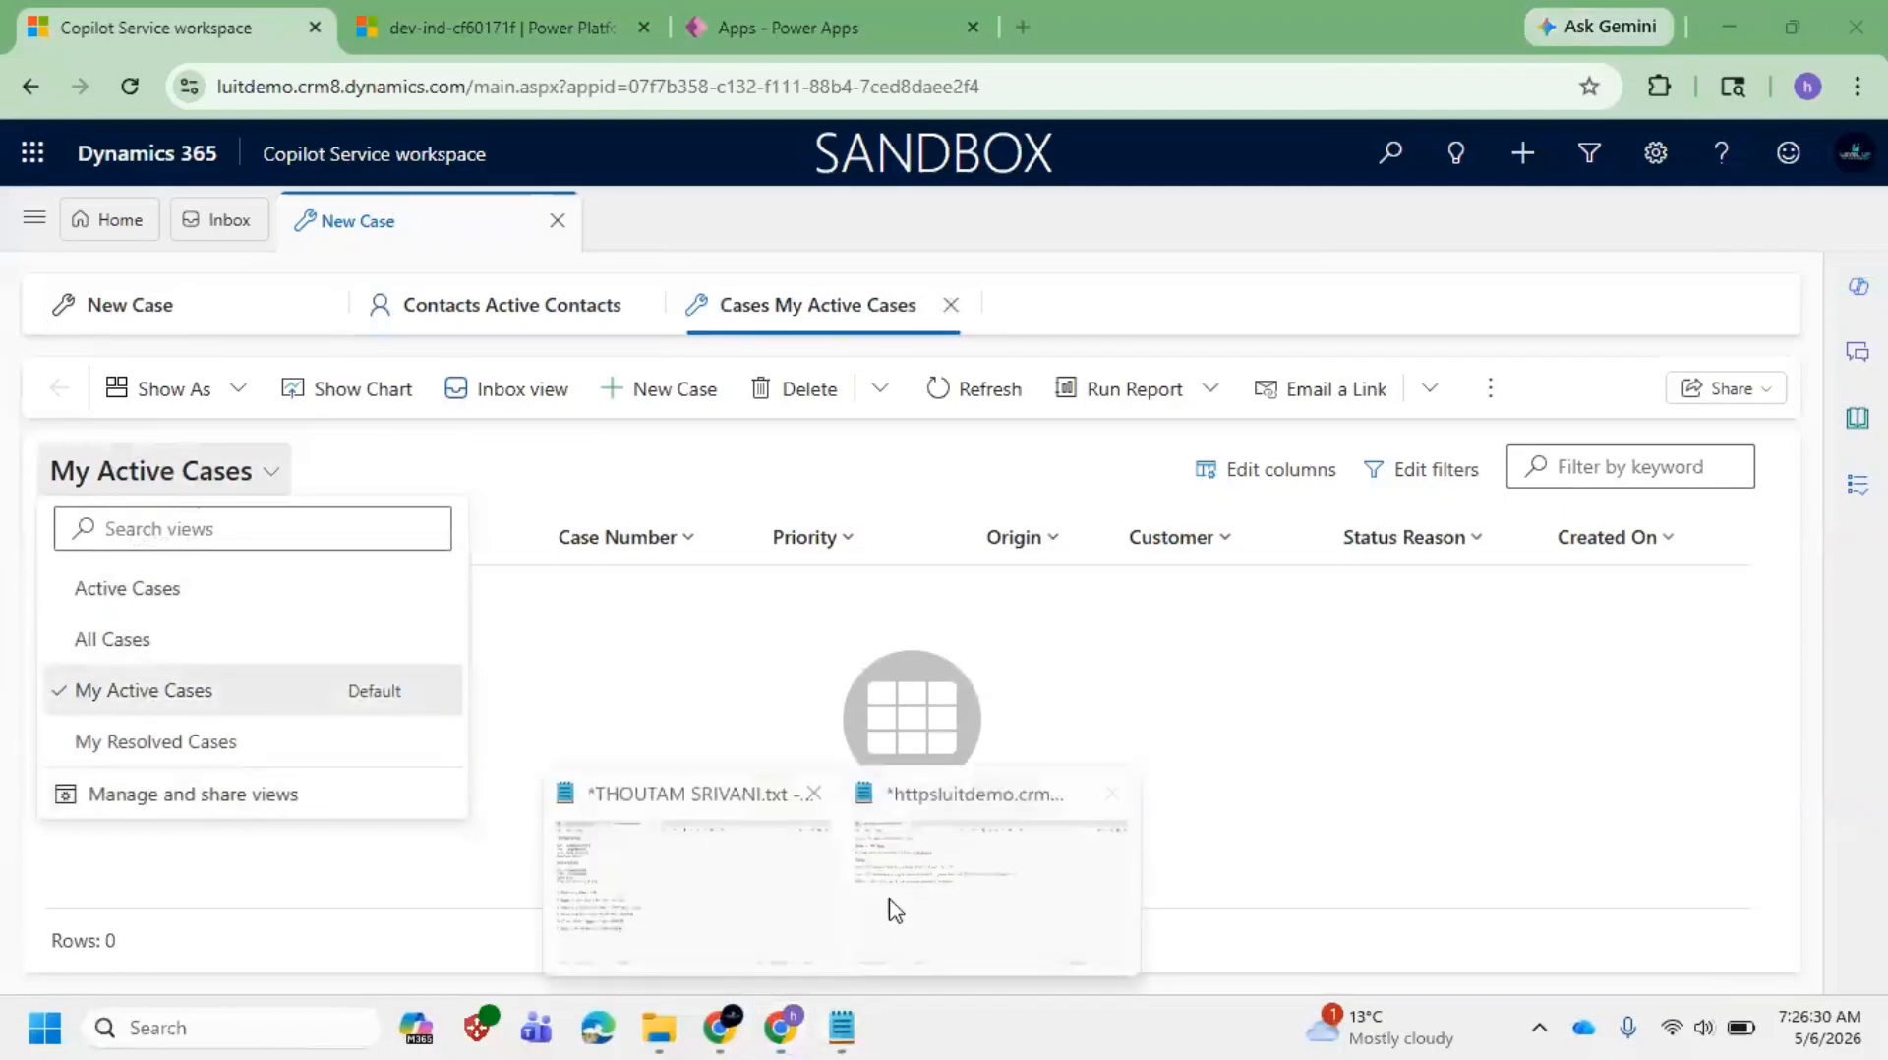
{"action": "left_click", "coordinate": [895, 909]}
{"action": "left_click", "coordinate": [132, 428]}
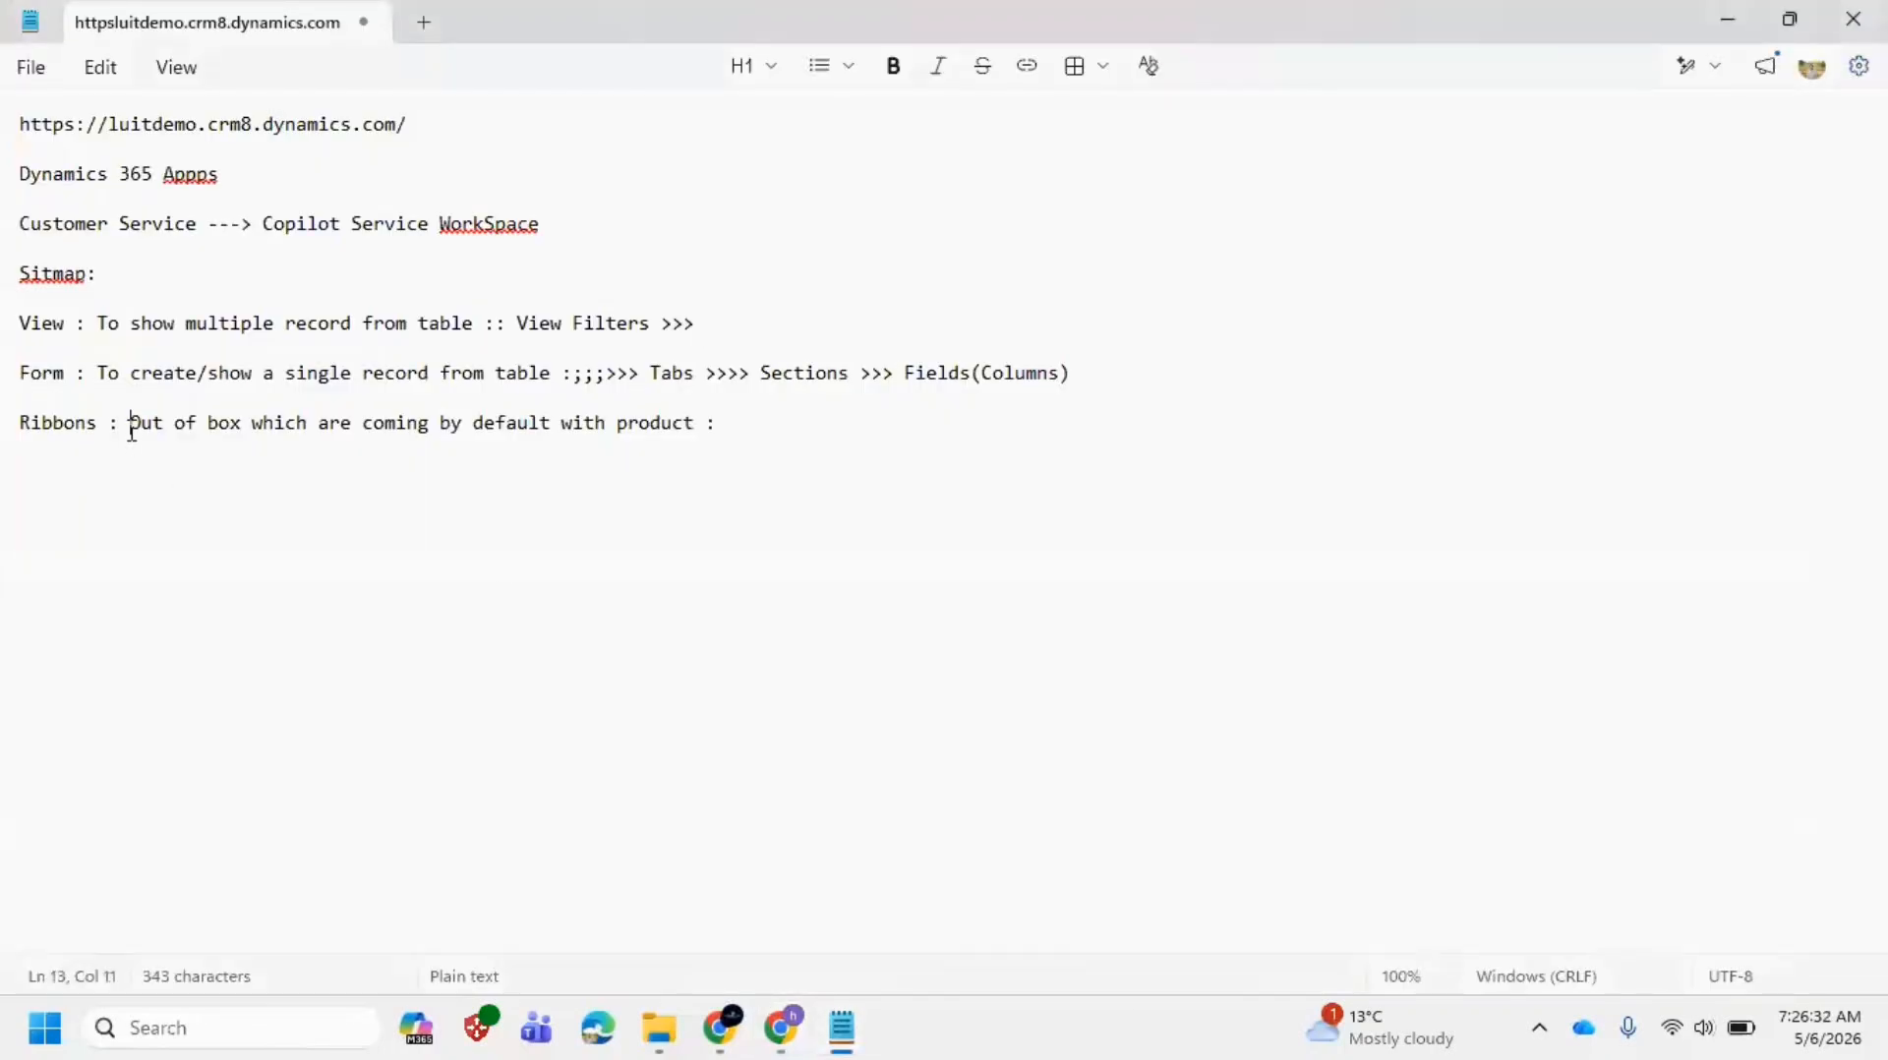
{"action": "left_click_drag", "start_coordinate": [132, 430], "coordinate": [704, 434]}
{"action": "key", "text": "ctrl+c"}
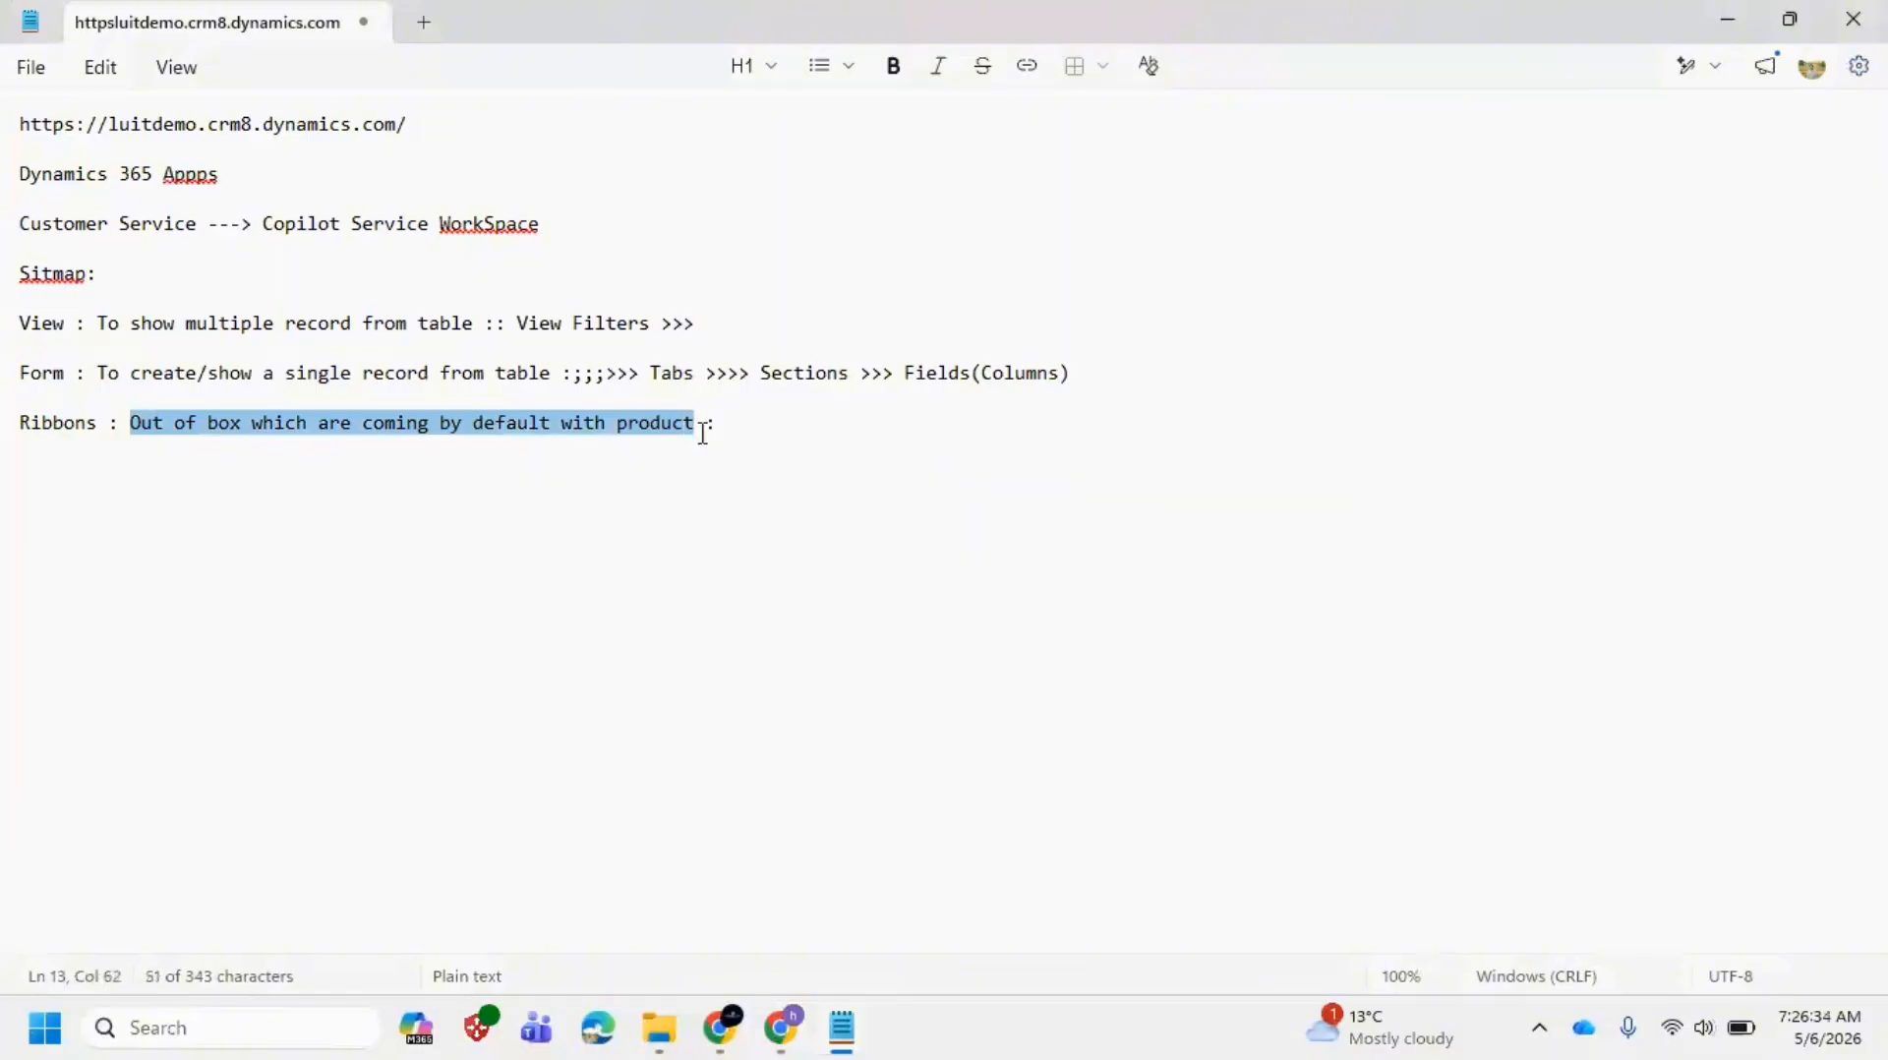
{"action": "key", "text": "BackSpace"}
{"action": "left_click", "coordinate": [106, 488]}
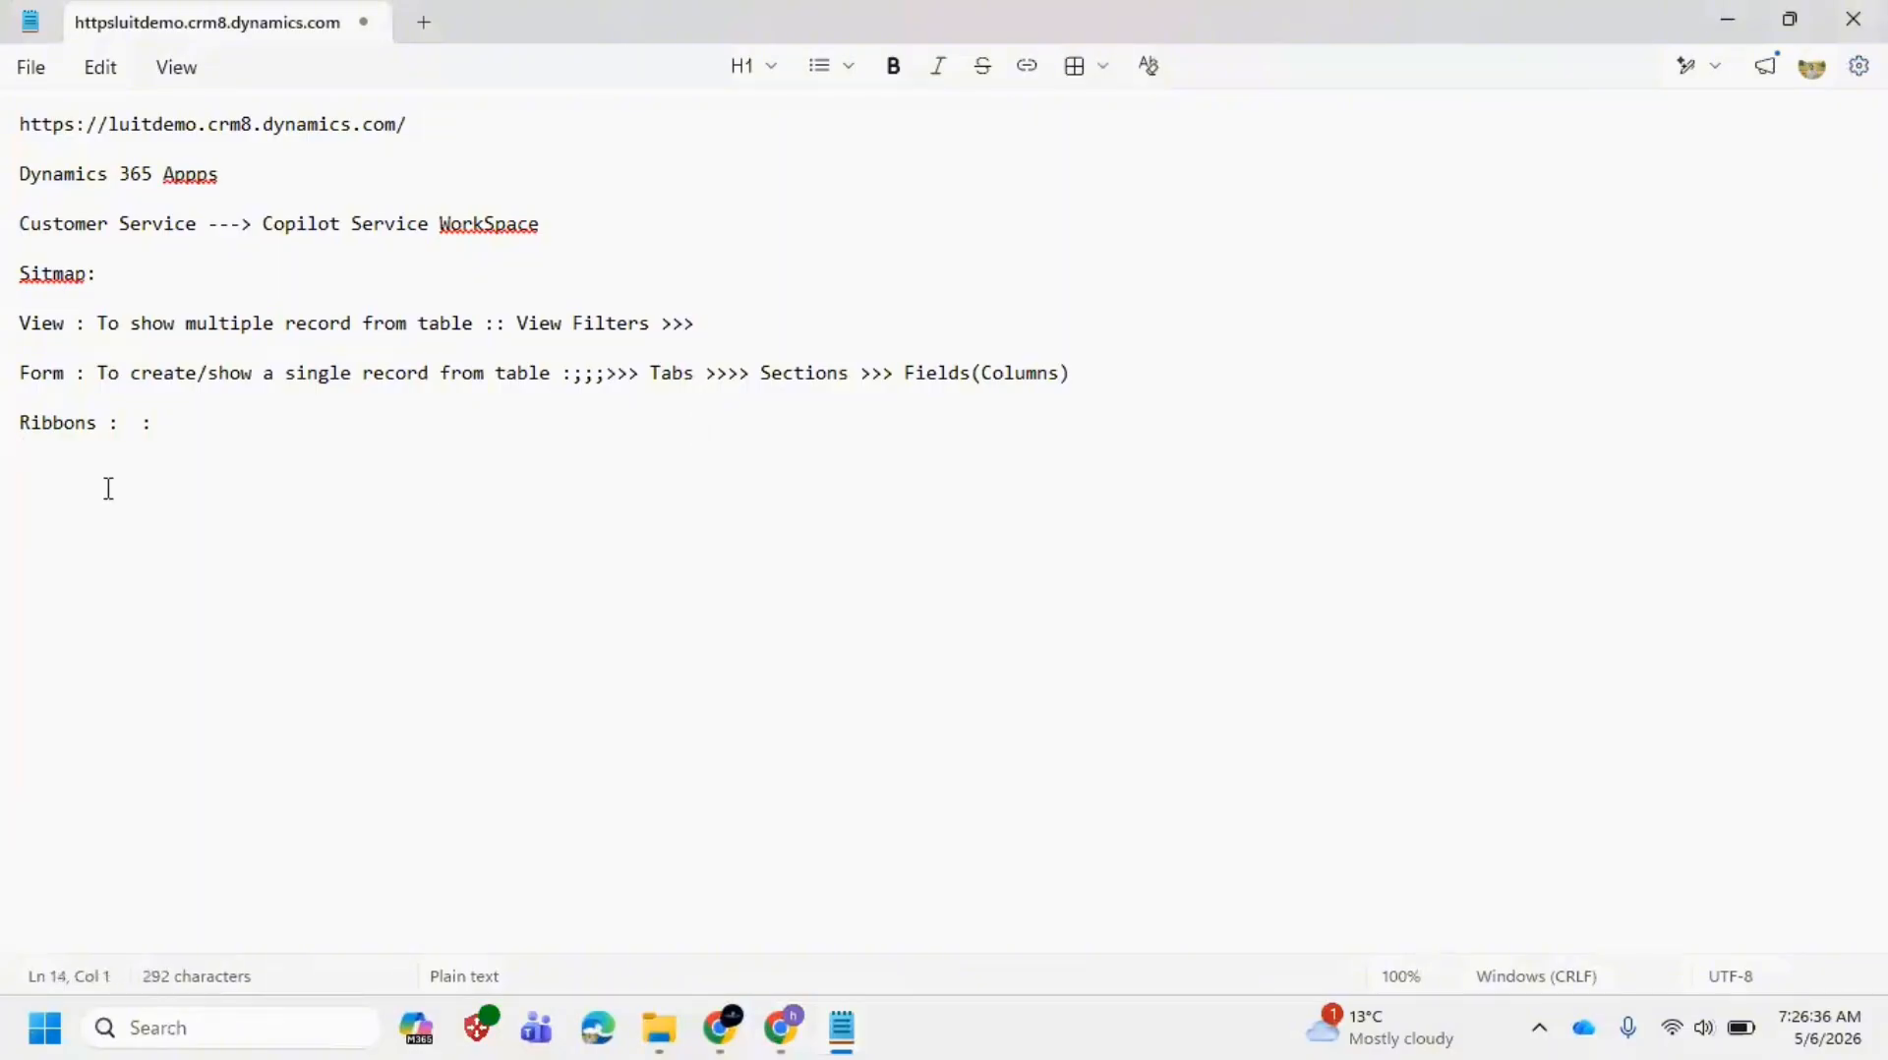
{"action": "key", "text": "Return"}
{"action": "key", "text": "ctrl+v"}
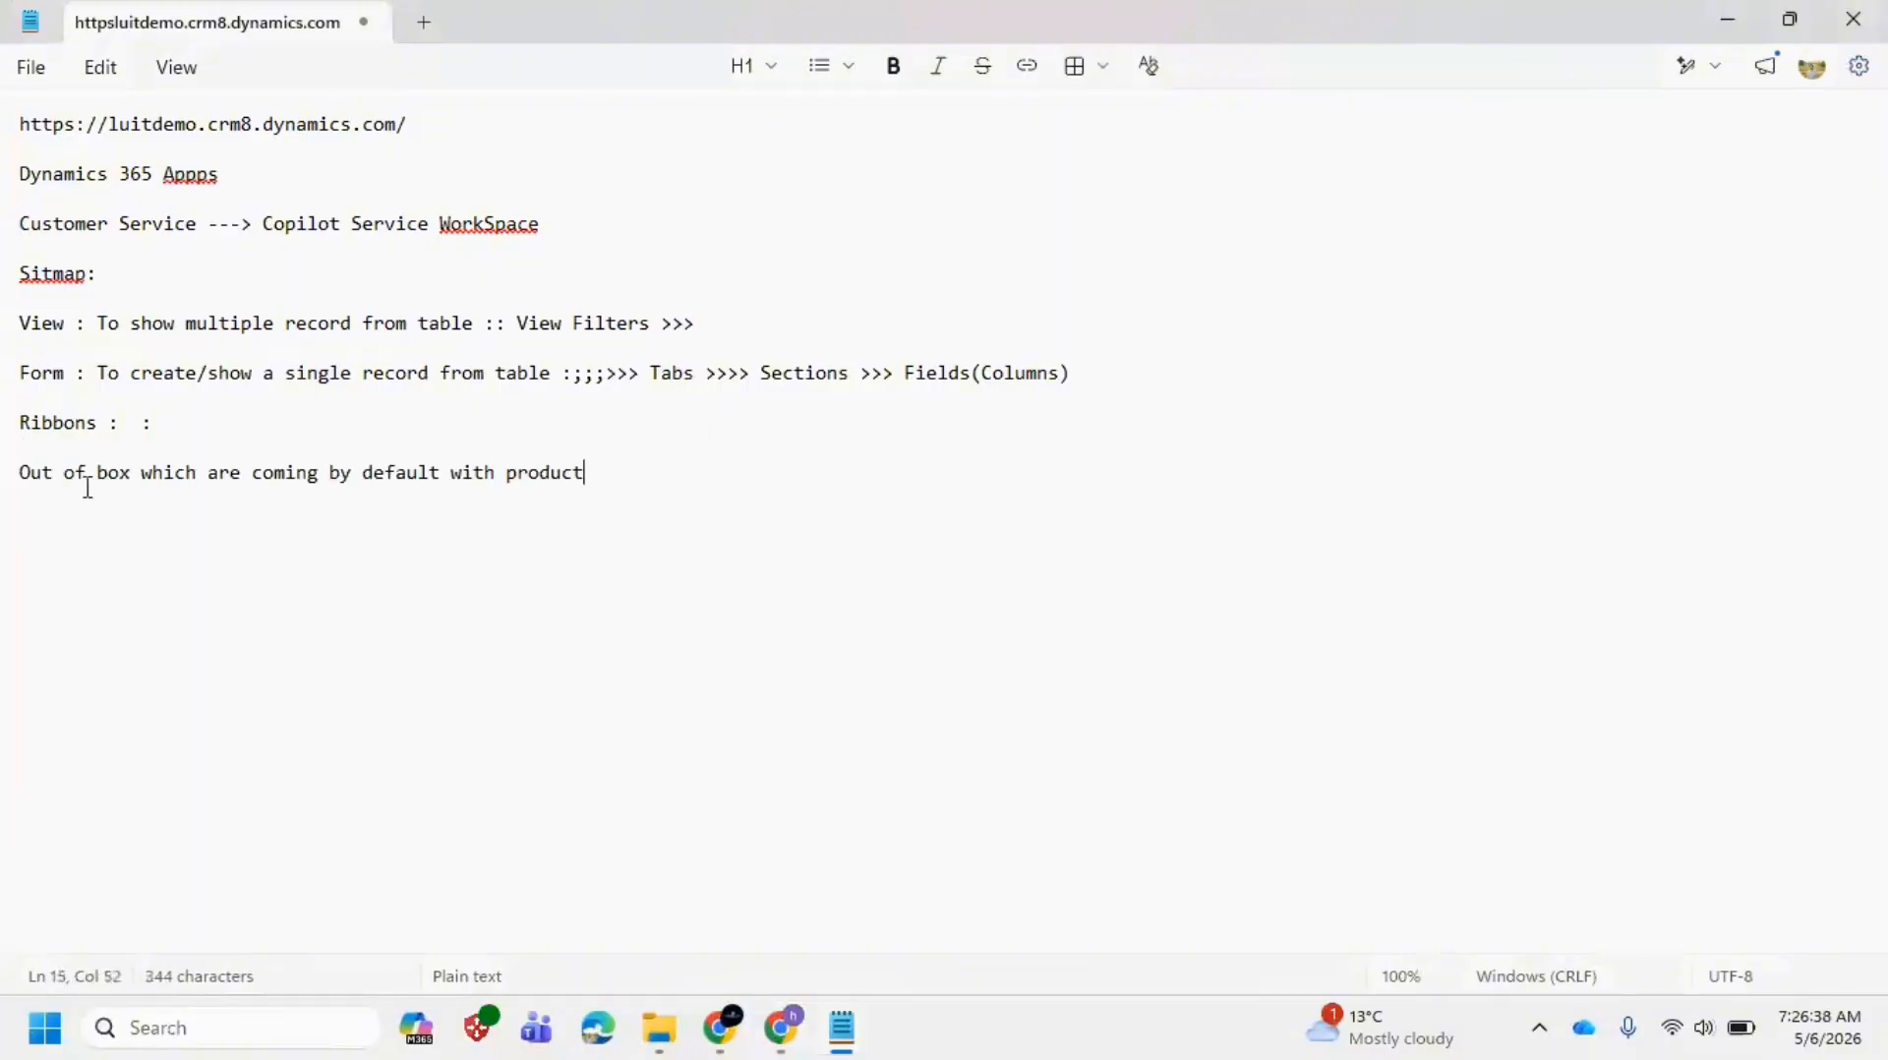
{"action": "left_click", "coordinate": [140, 423]}
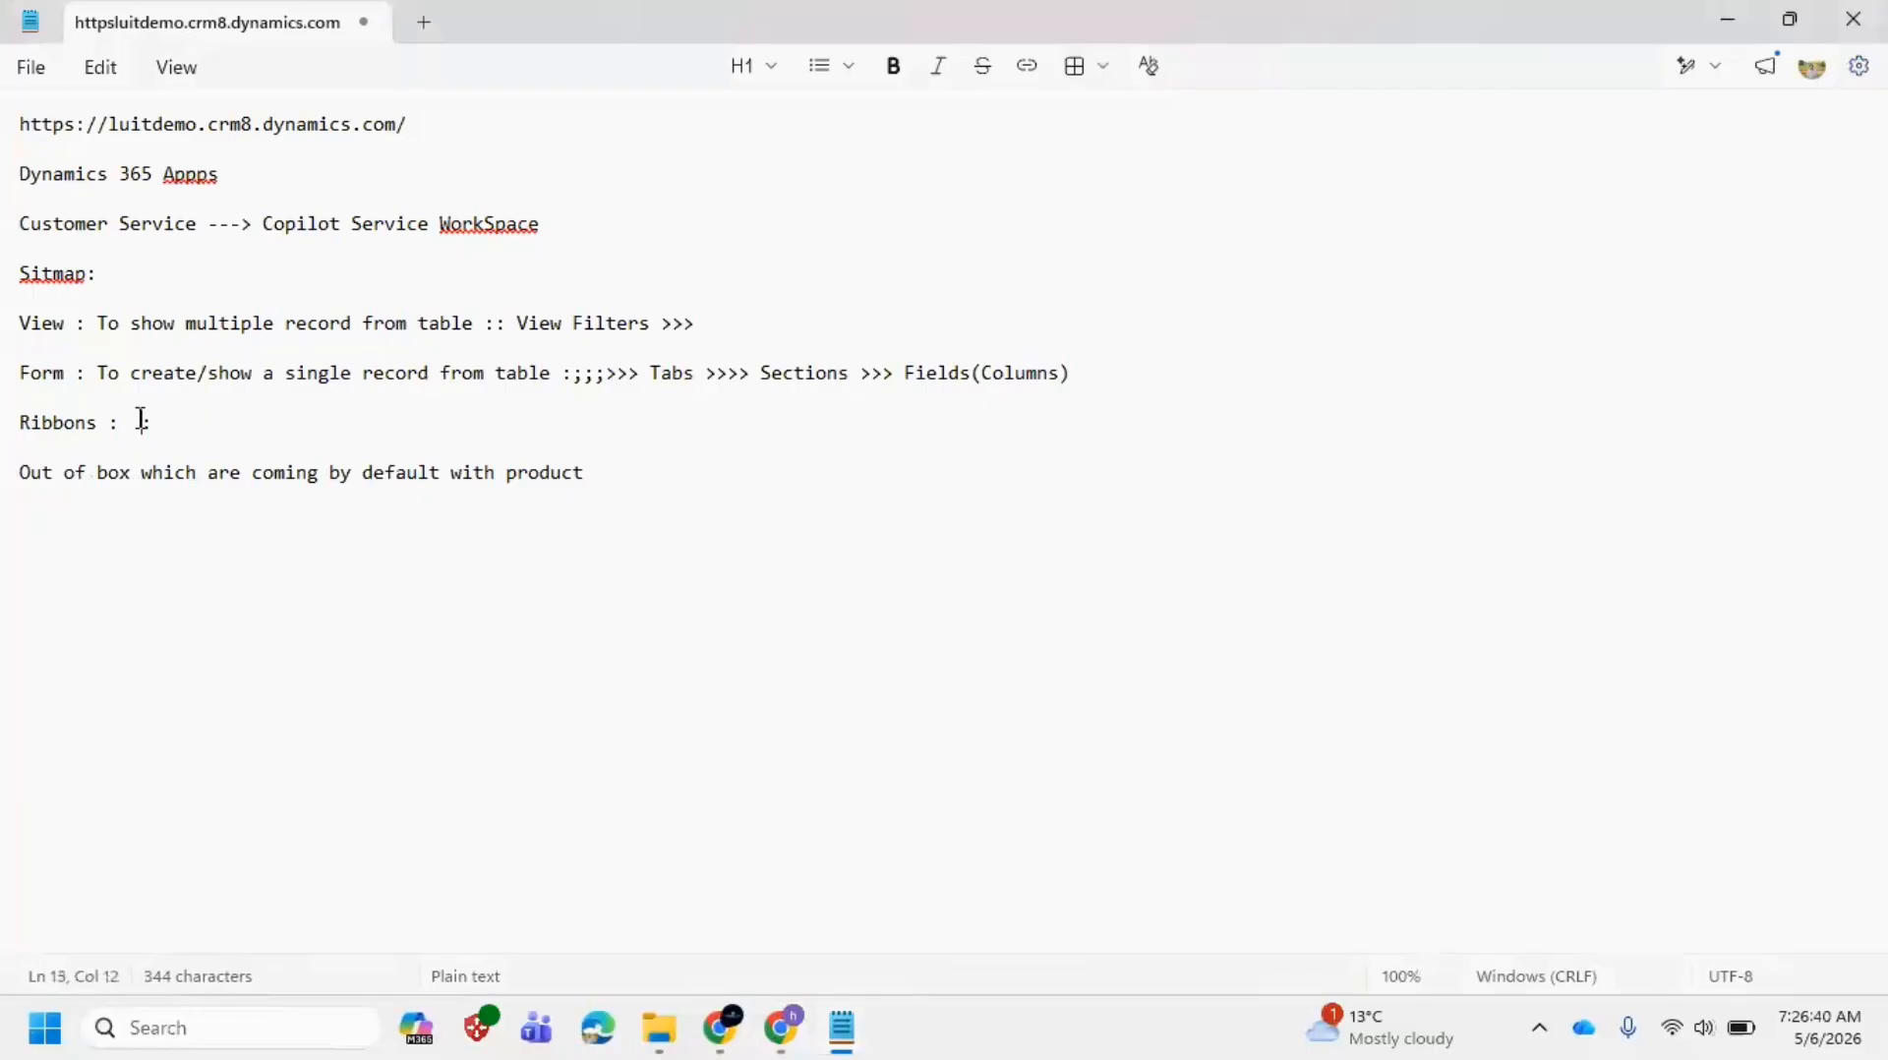
Step: Complete the Ribbons definition as 'Ribbons : Buttons to work on records'
{"action": "key", "text": "alt+Tab"}
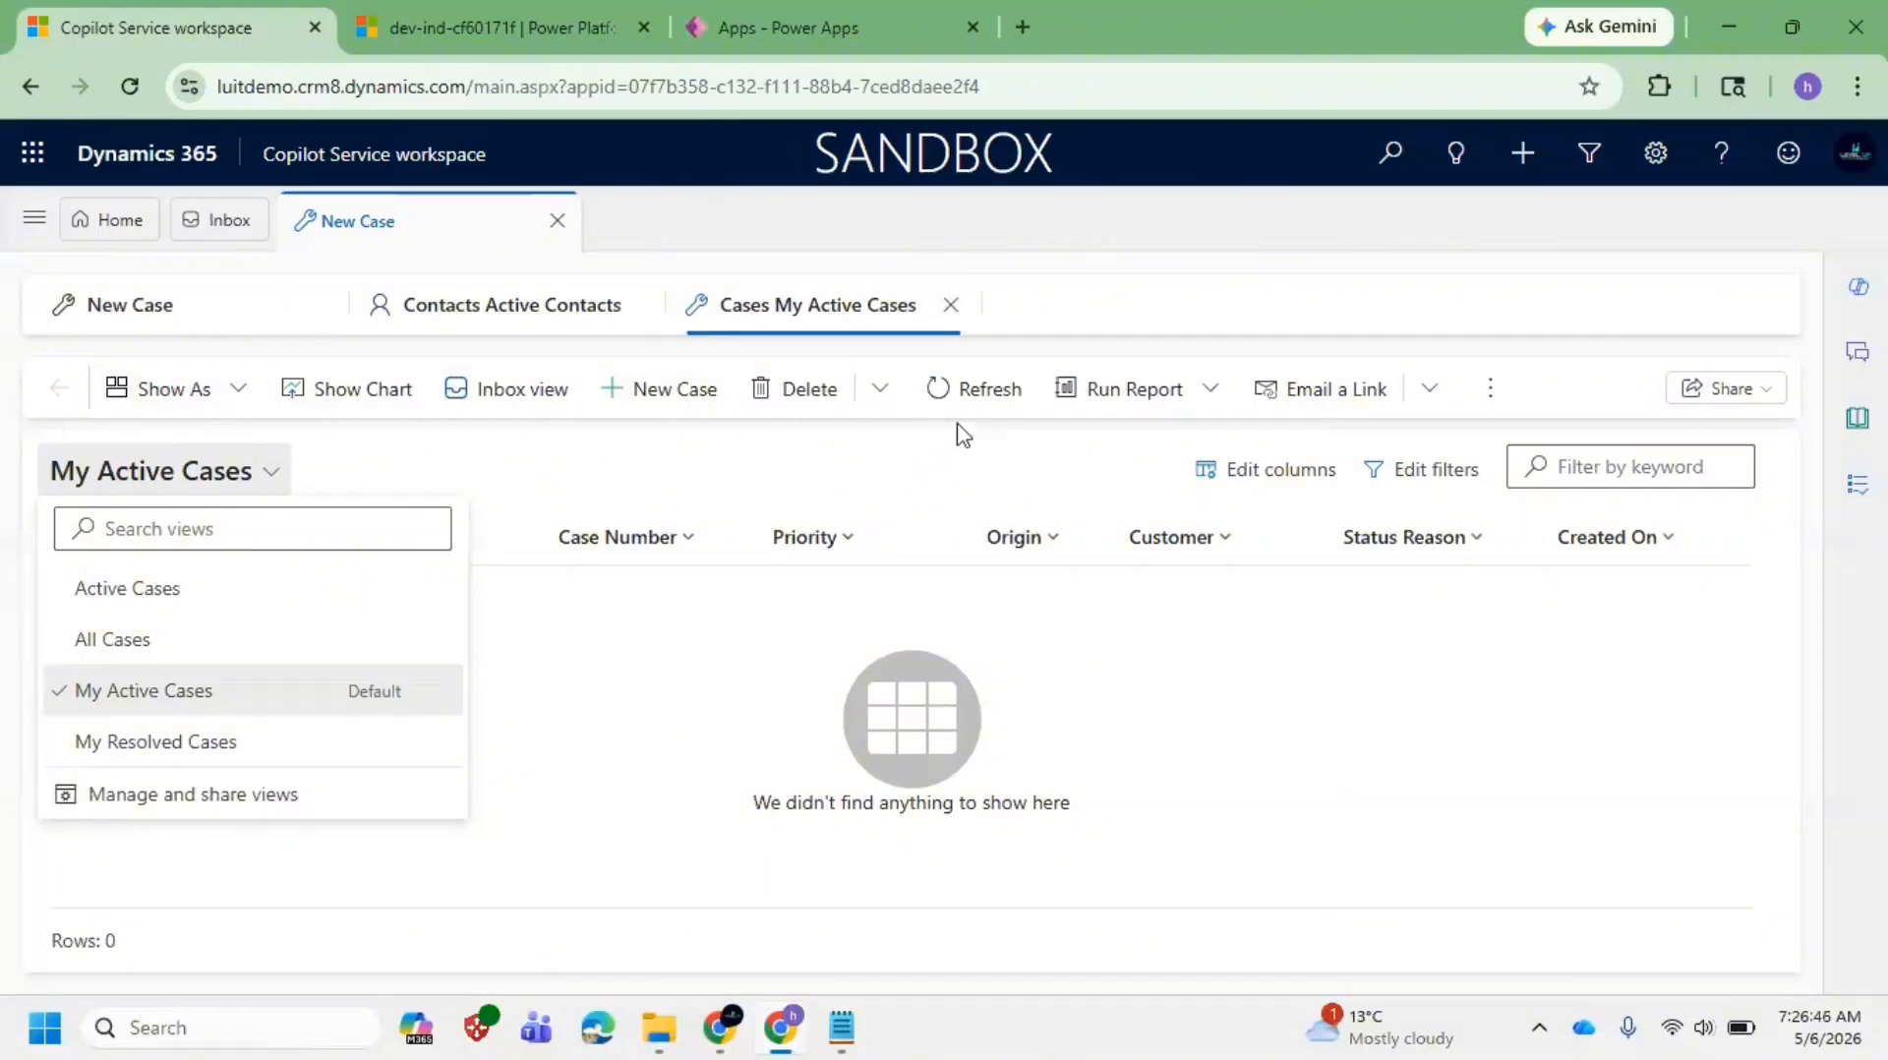
{"action": "key", "text": "alt+Tab"}
{"action": "key", "text": "alt+Tab"}
{"action": "key", "text": "alt+Tab"}
{"action": "type", "text": "Butti"}
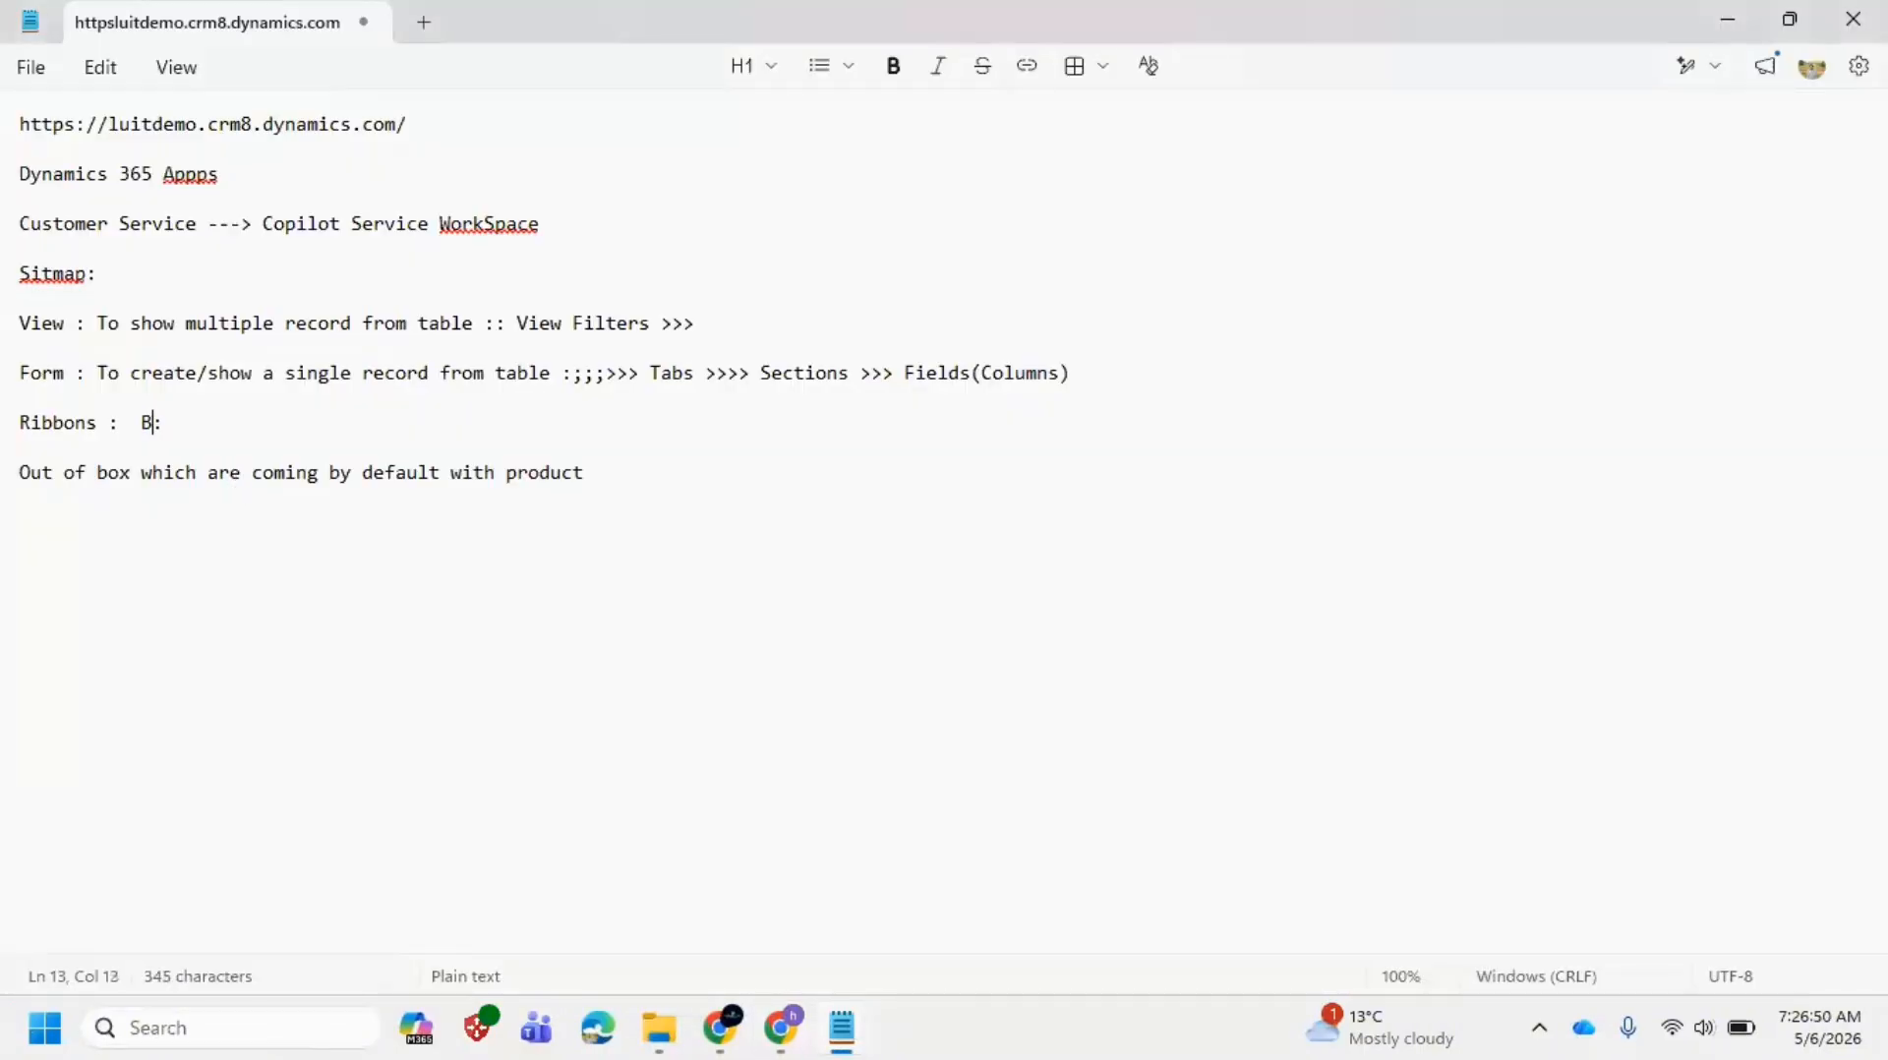
{"action": "type", "text": "o"}
{"action": "key", "text": "BackSpace"}
{"action": "key", "text": "BackSpace"}
{"action": "type", "text": "ons to ma"}
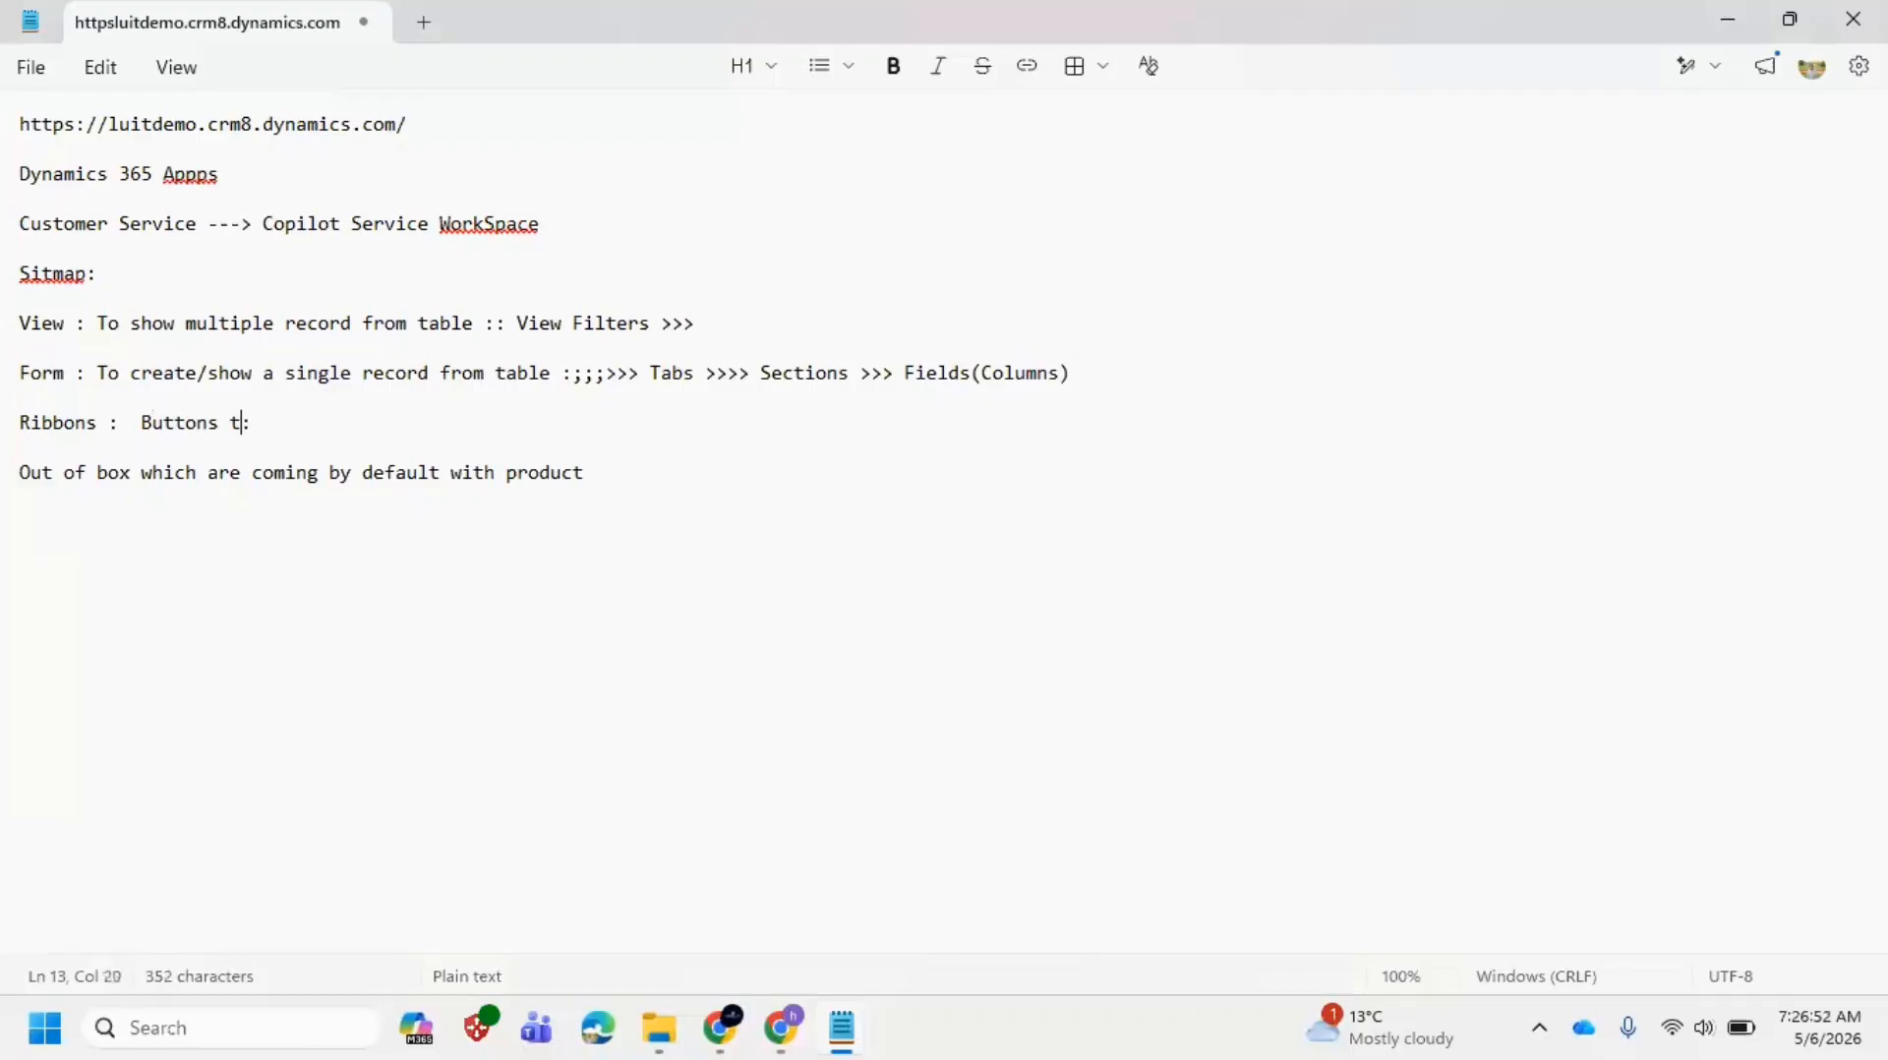
{"action": "key", "text": "BackSpace"}
{"action": "key", "text": "BackSpace"}
{"action": "type", "text": "work on records"}
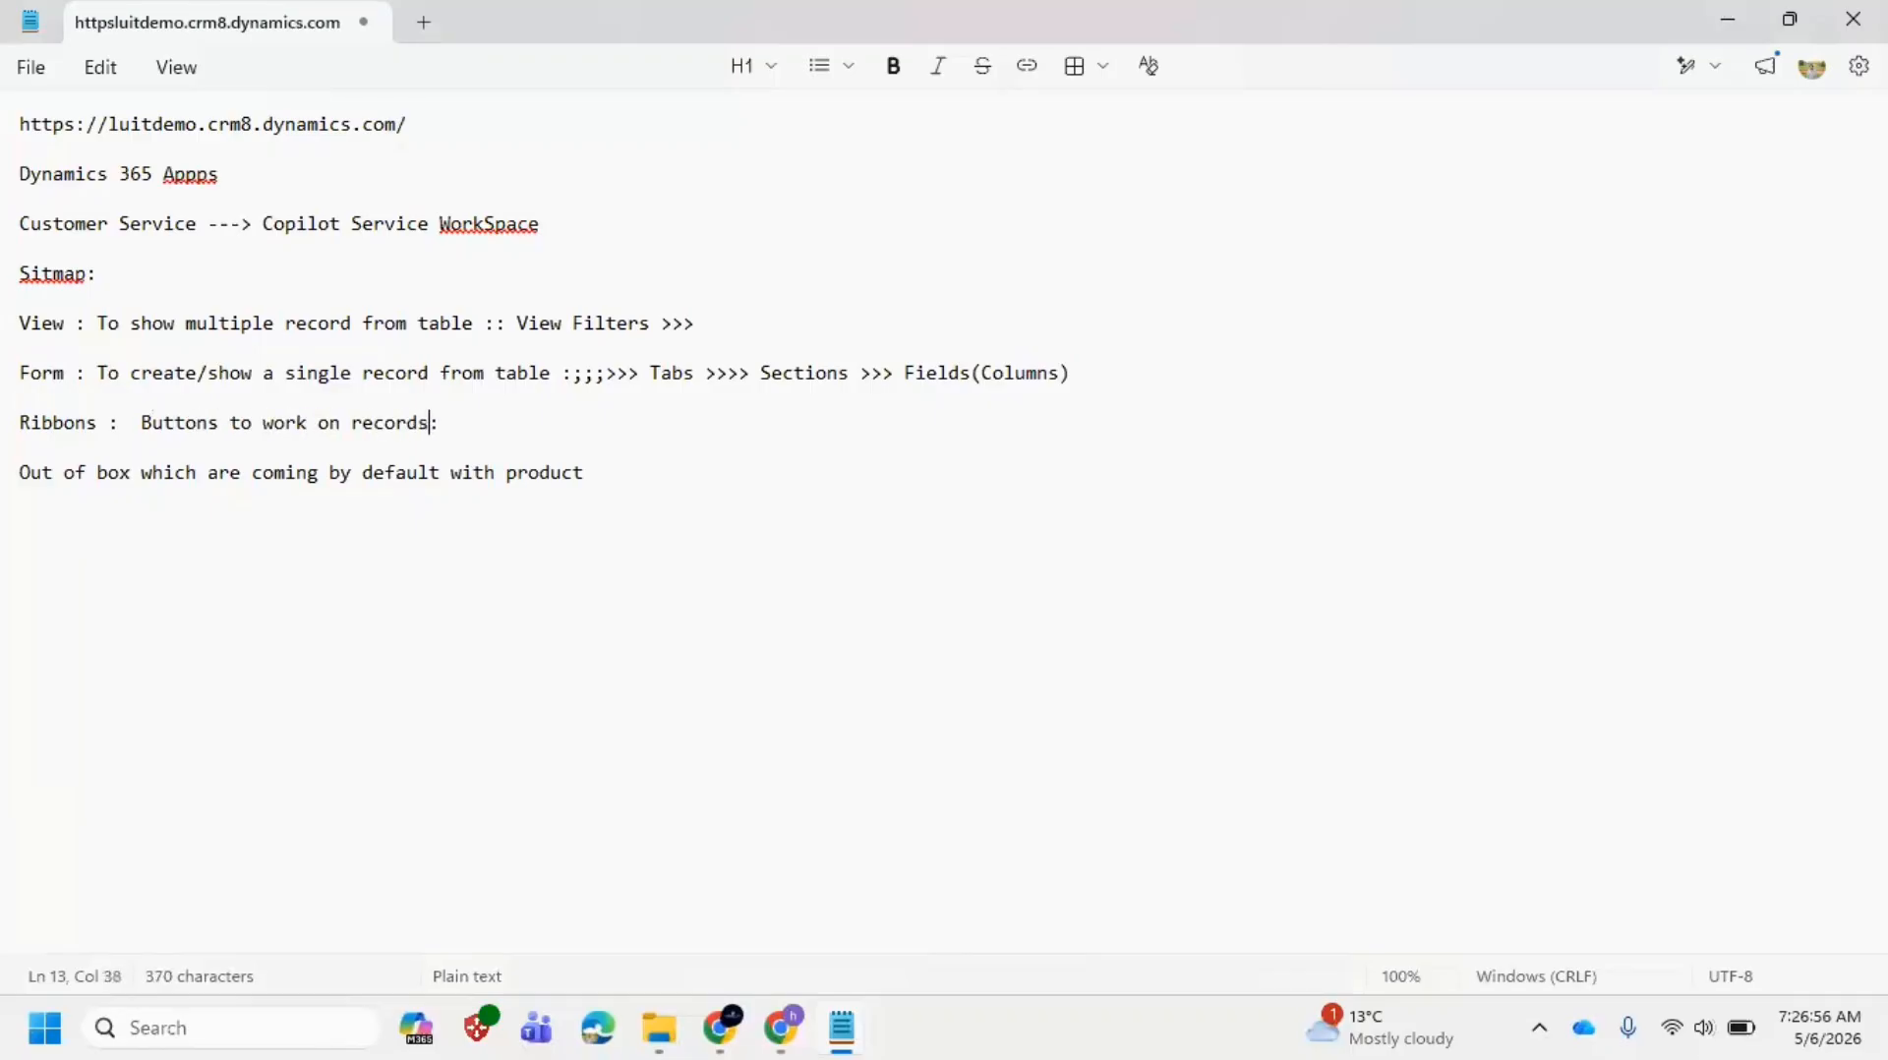
{"action": "key", "text": "alt+Tab"}
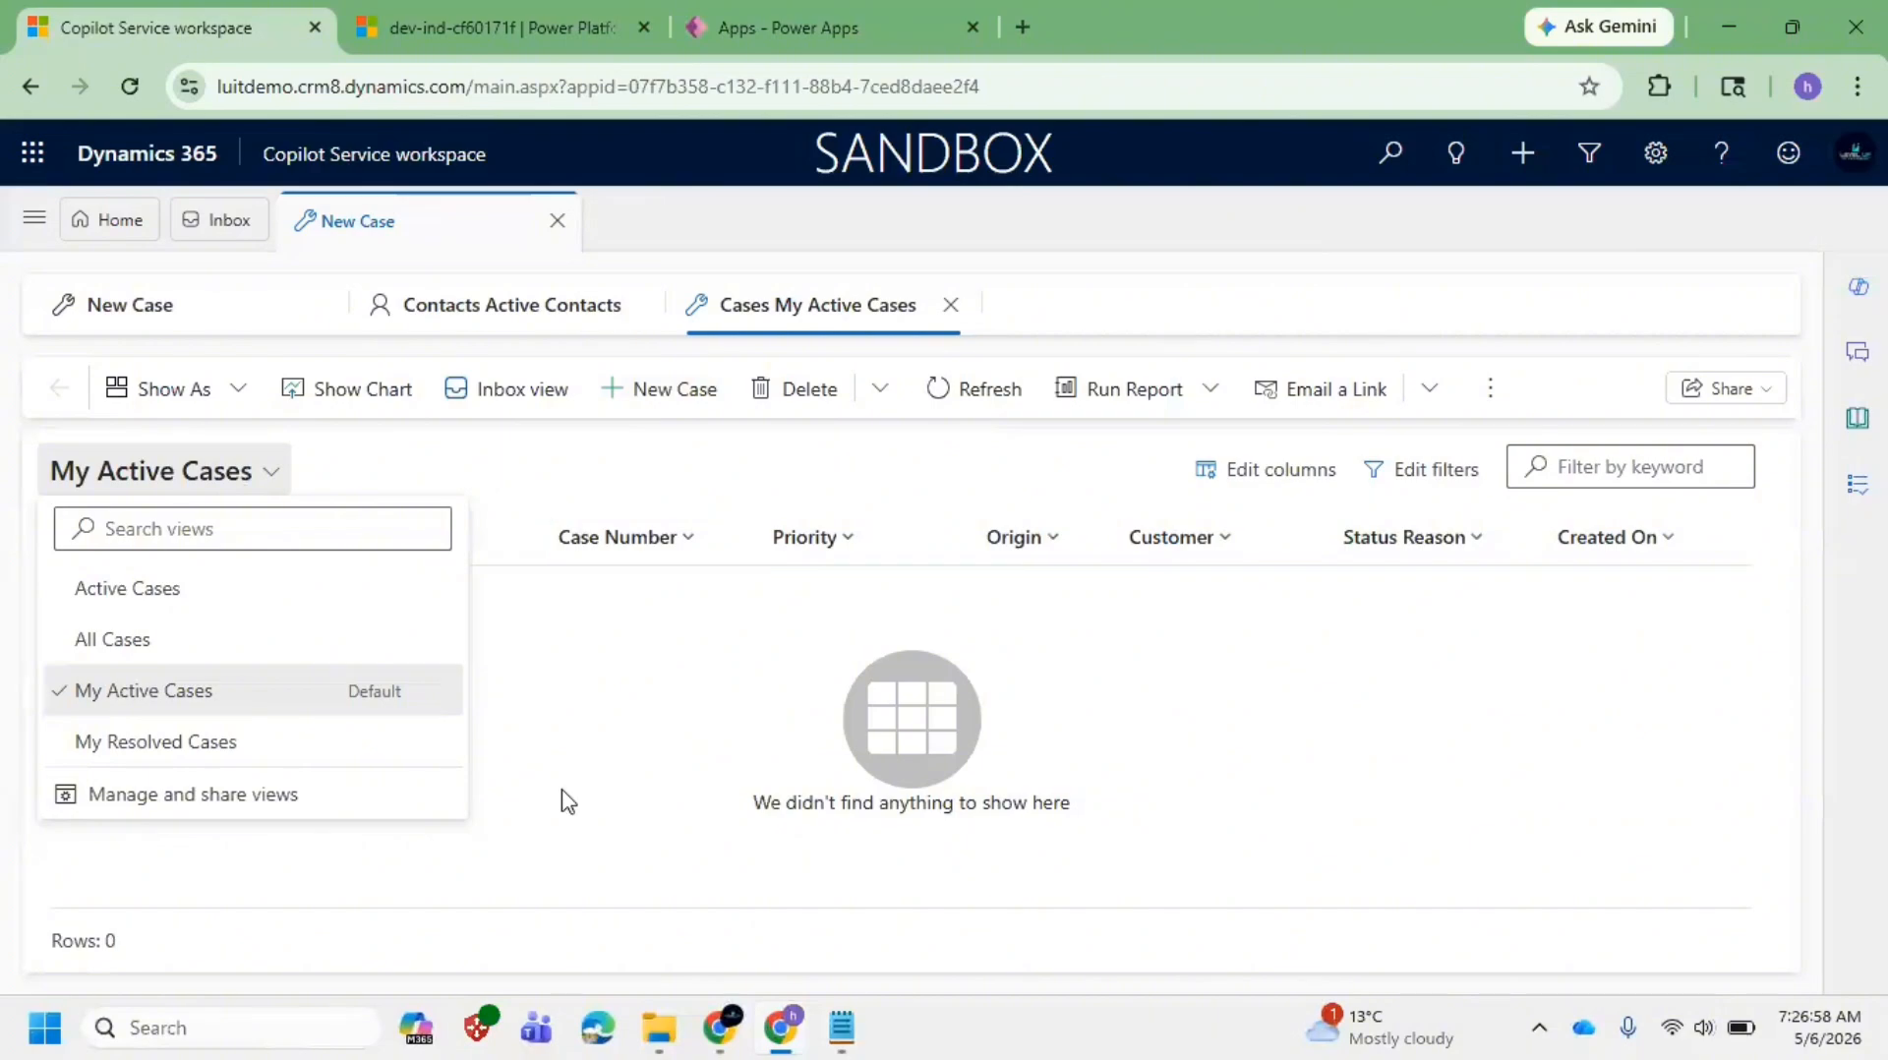
Step: Close the case views list and start a blank New Case on the Enhanced full case form
{"action": "left_click", "coordinate": [686, 674]}
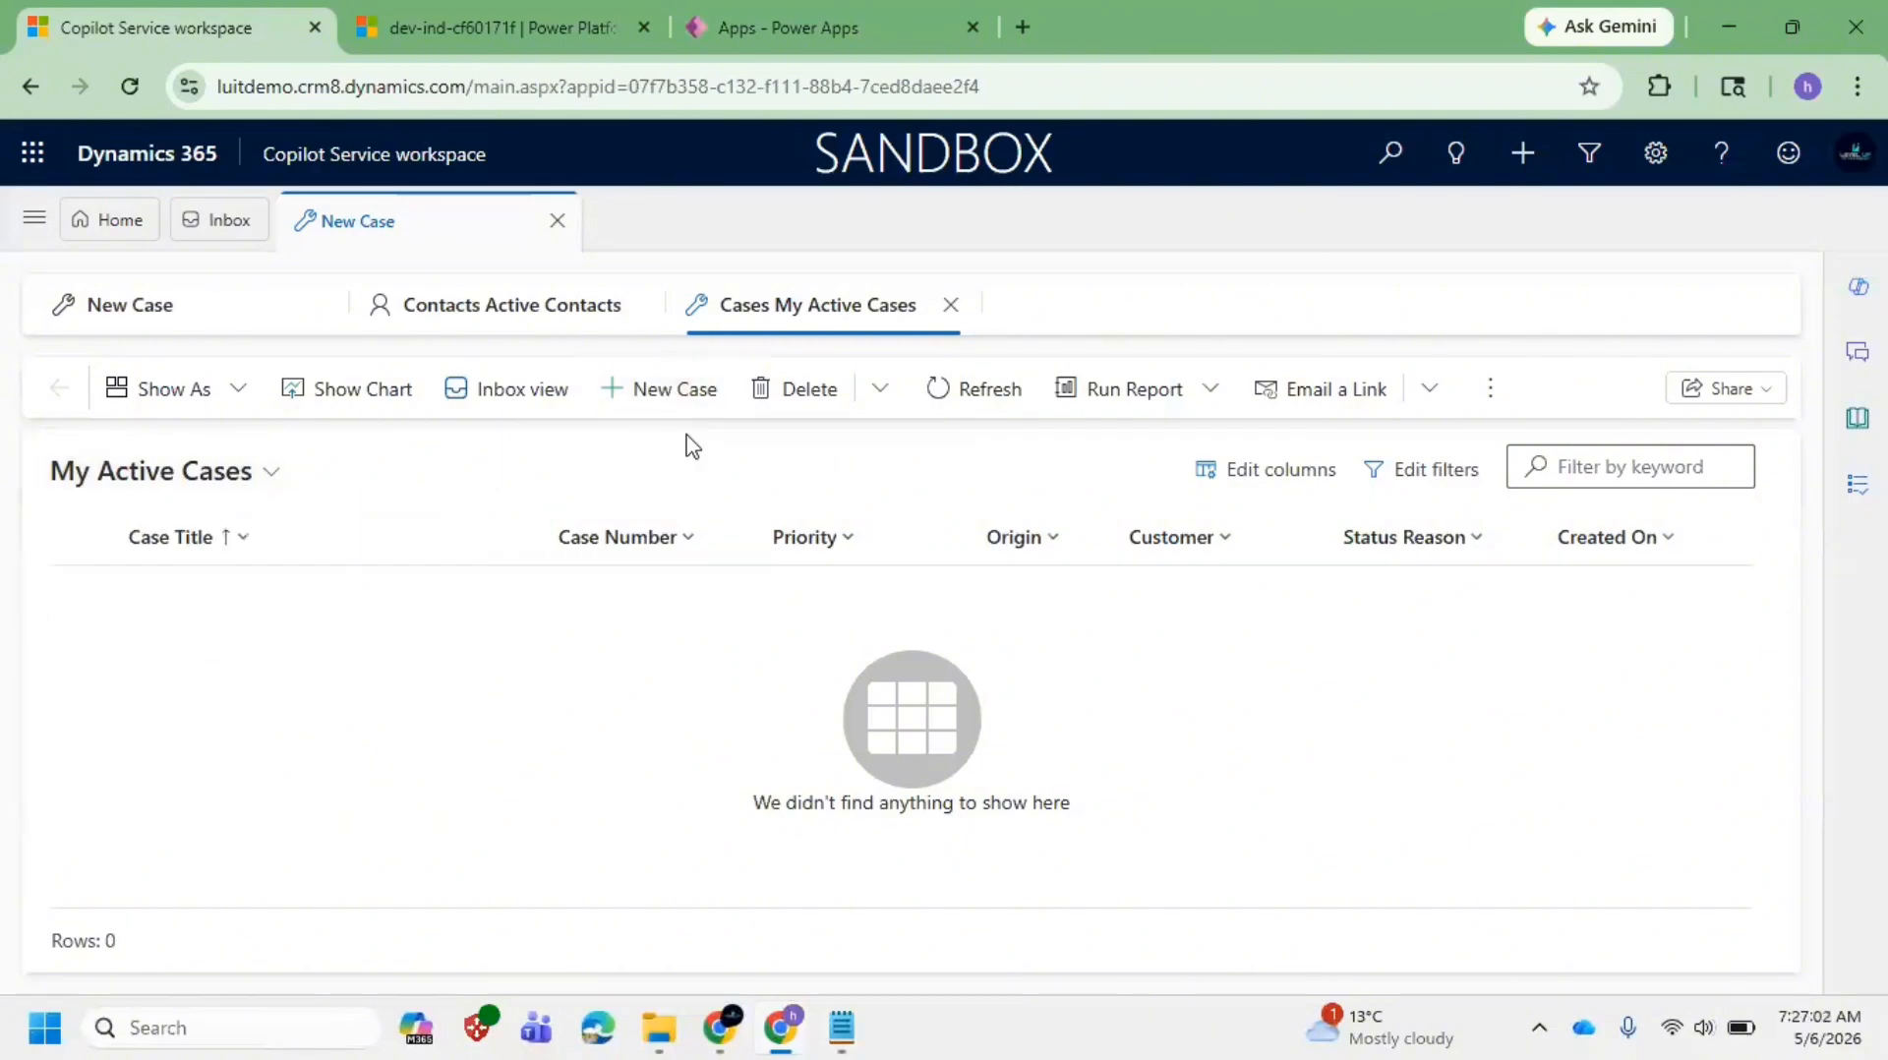
{"action": "left_click", "coordinate": [675, 390]}
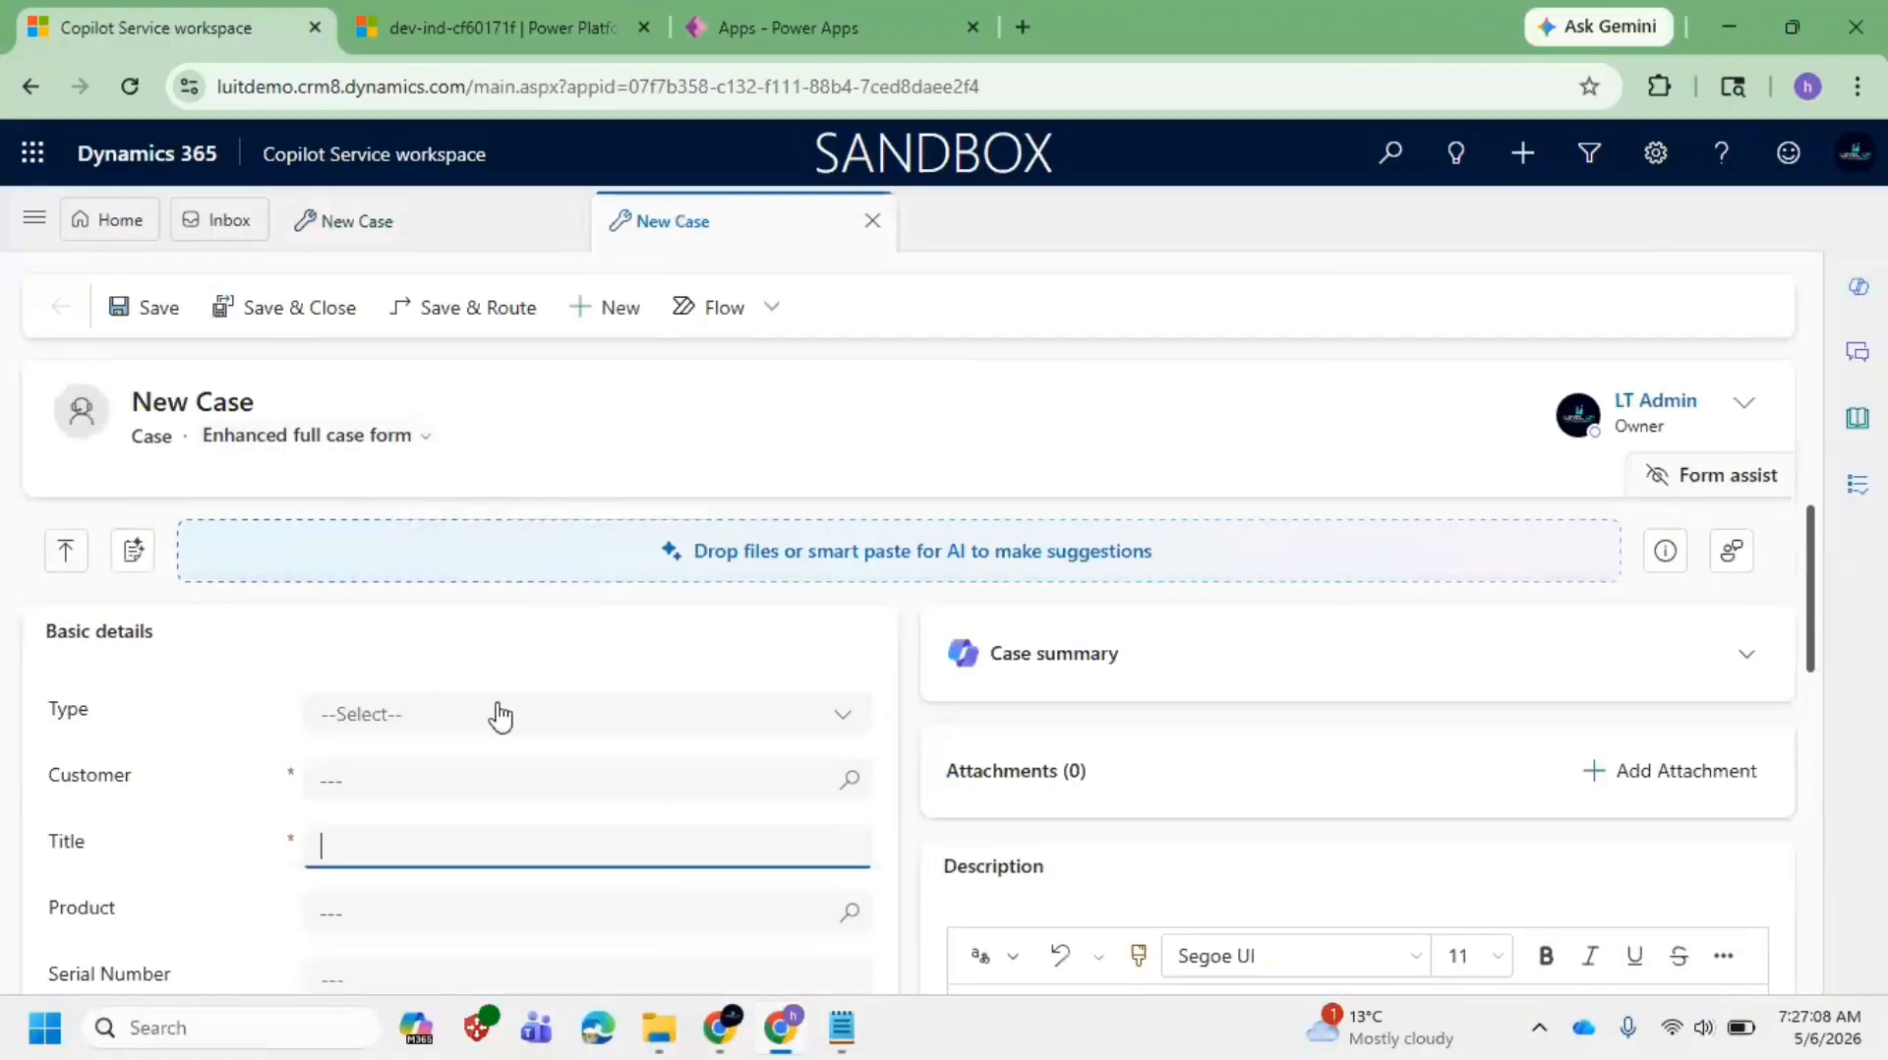
{"action": "left_click", "coordinate": [500, 715]}
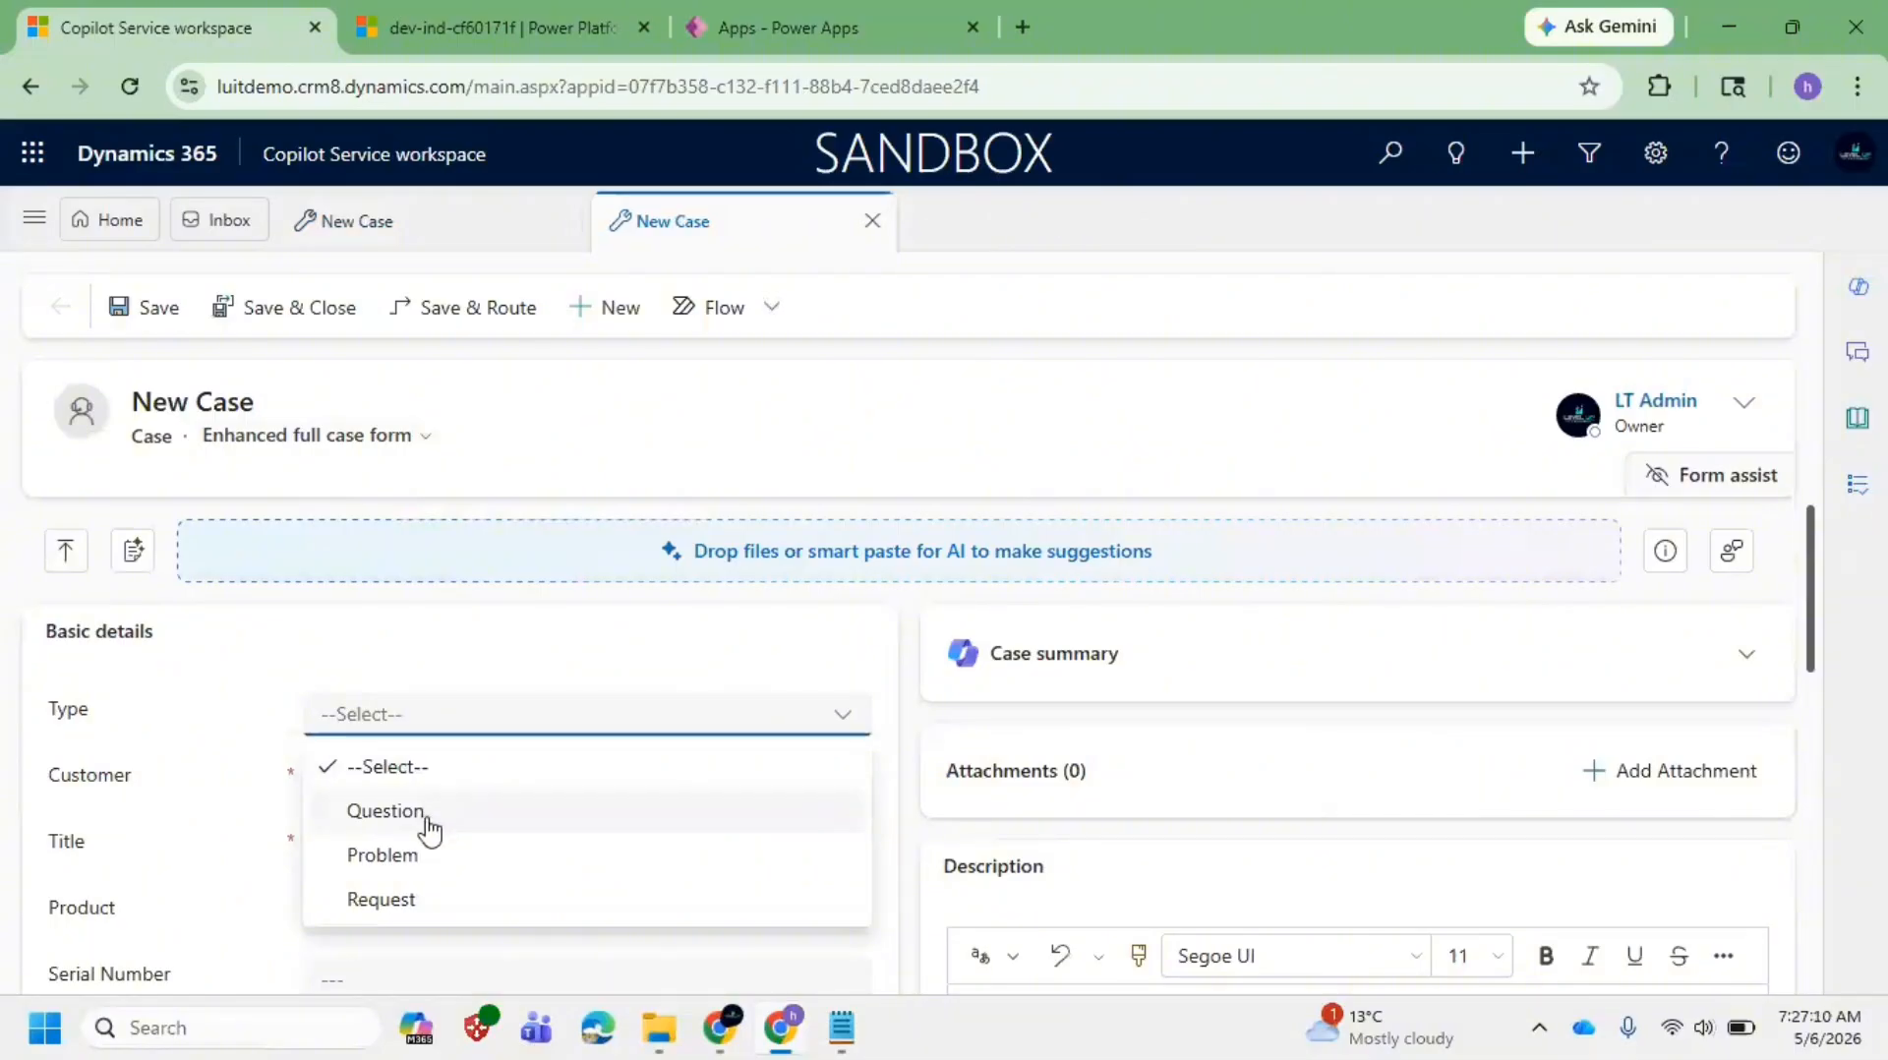
{"action": "left_click", "coordinate": [118, 739]}
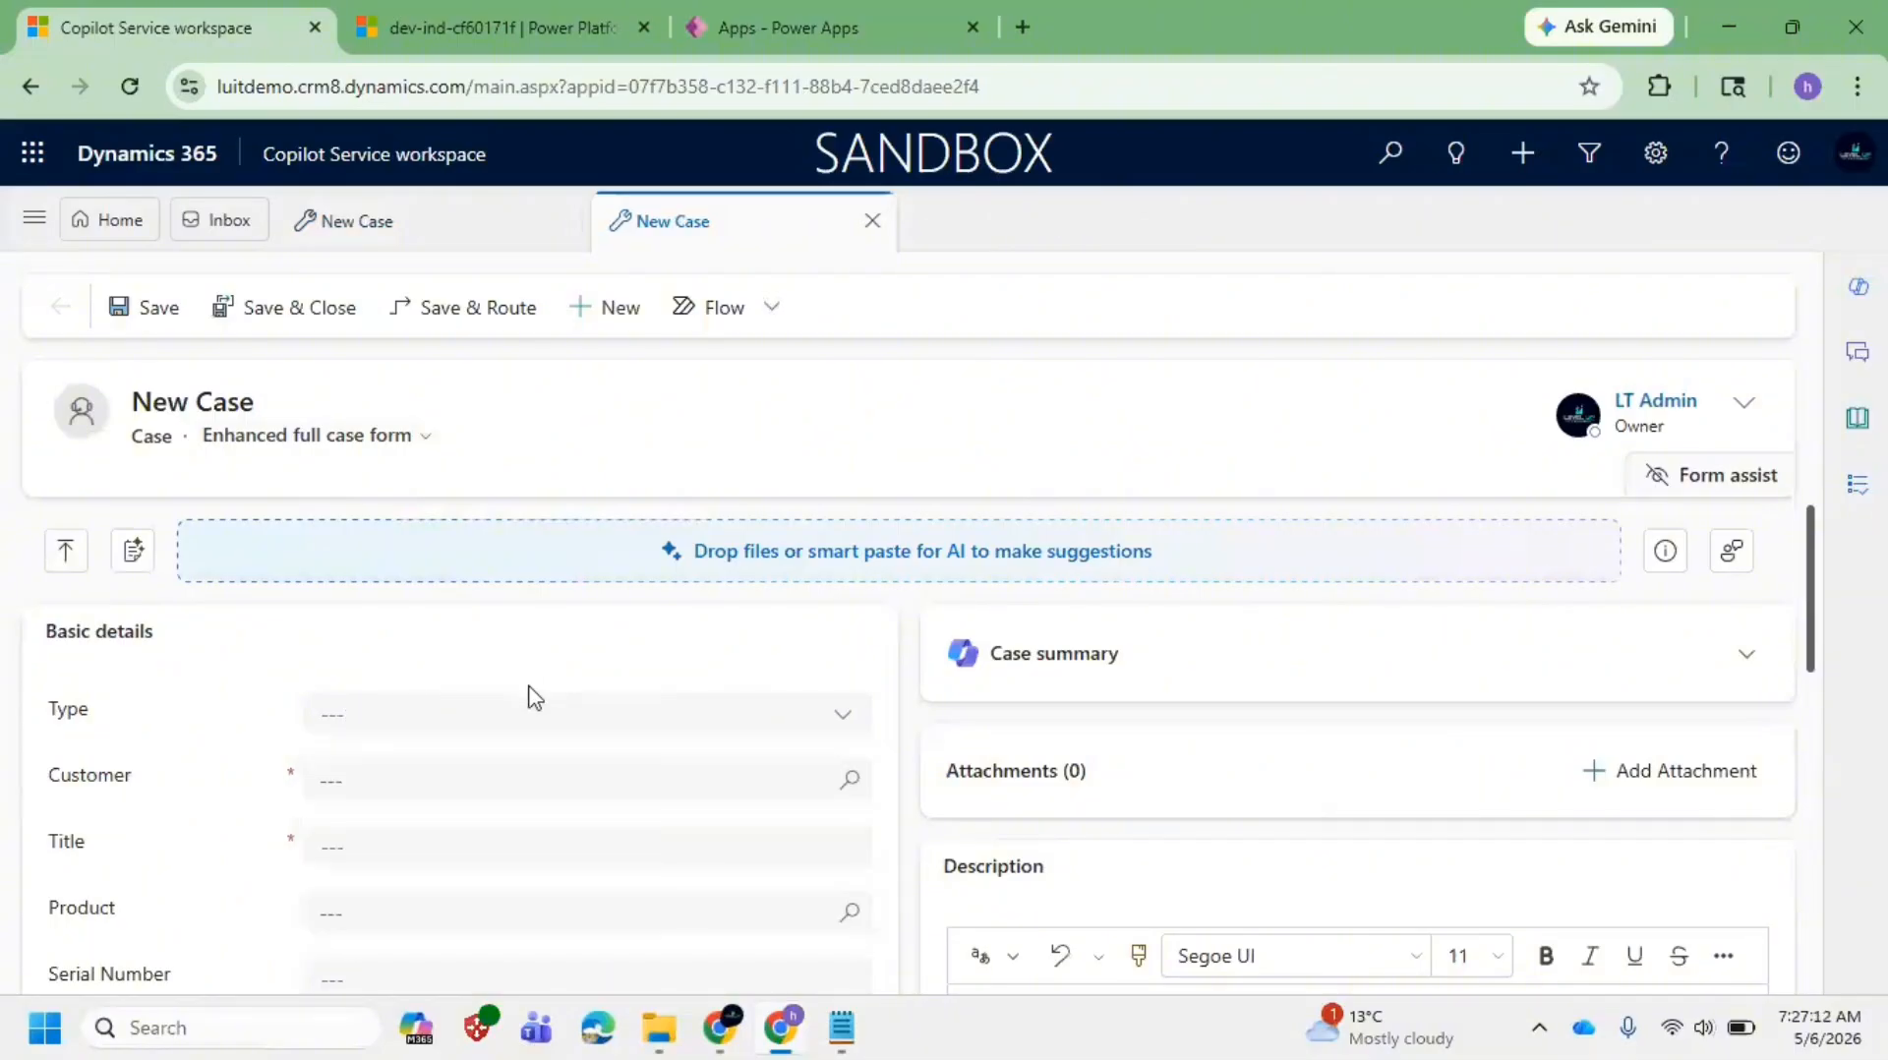
{"action": "left_click", "coordinate": [413, 726]}
{"action": "left_click", "coordinate": [245, 770]}
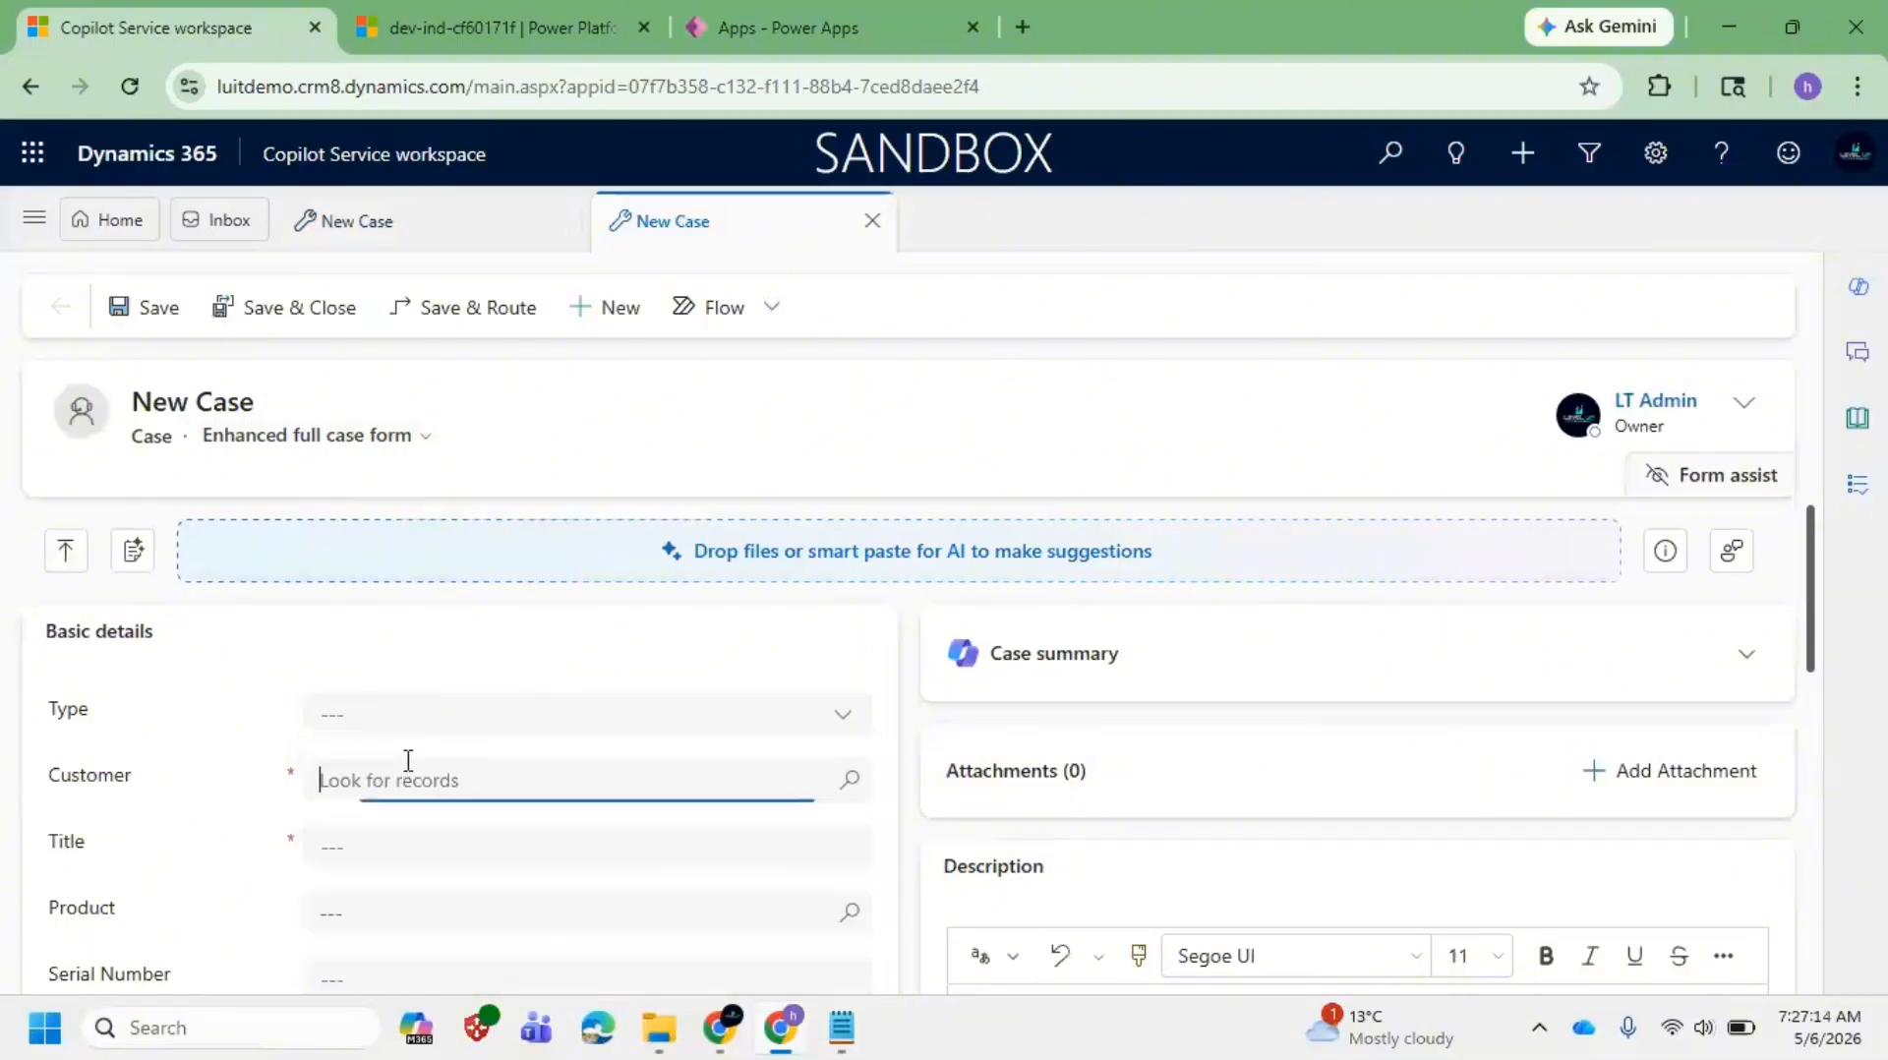
{"action": "left_click", "coordinate": [489, 817]}
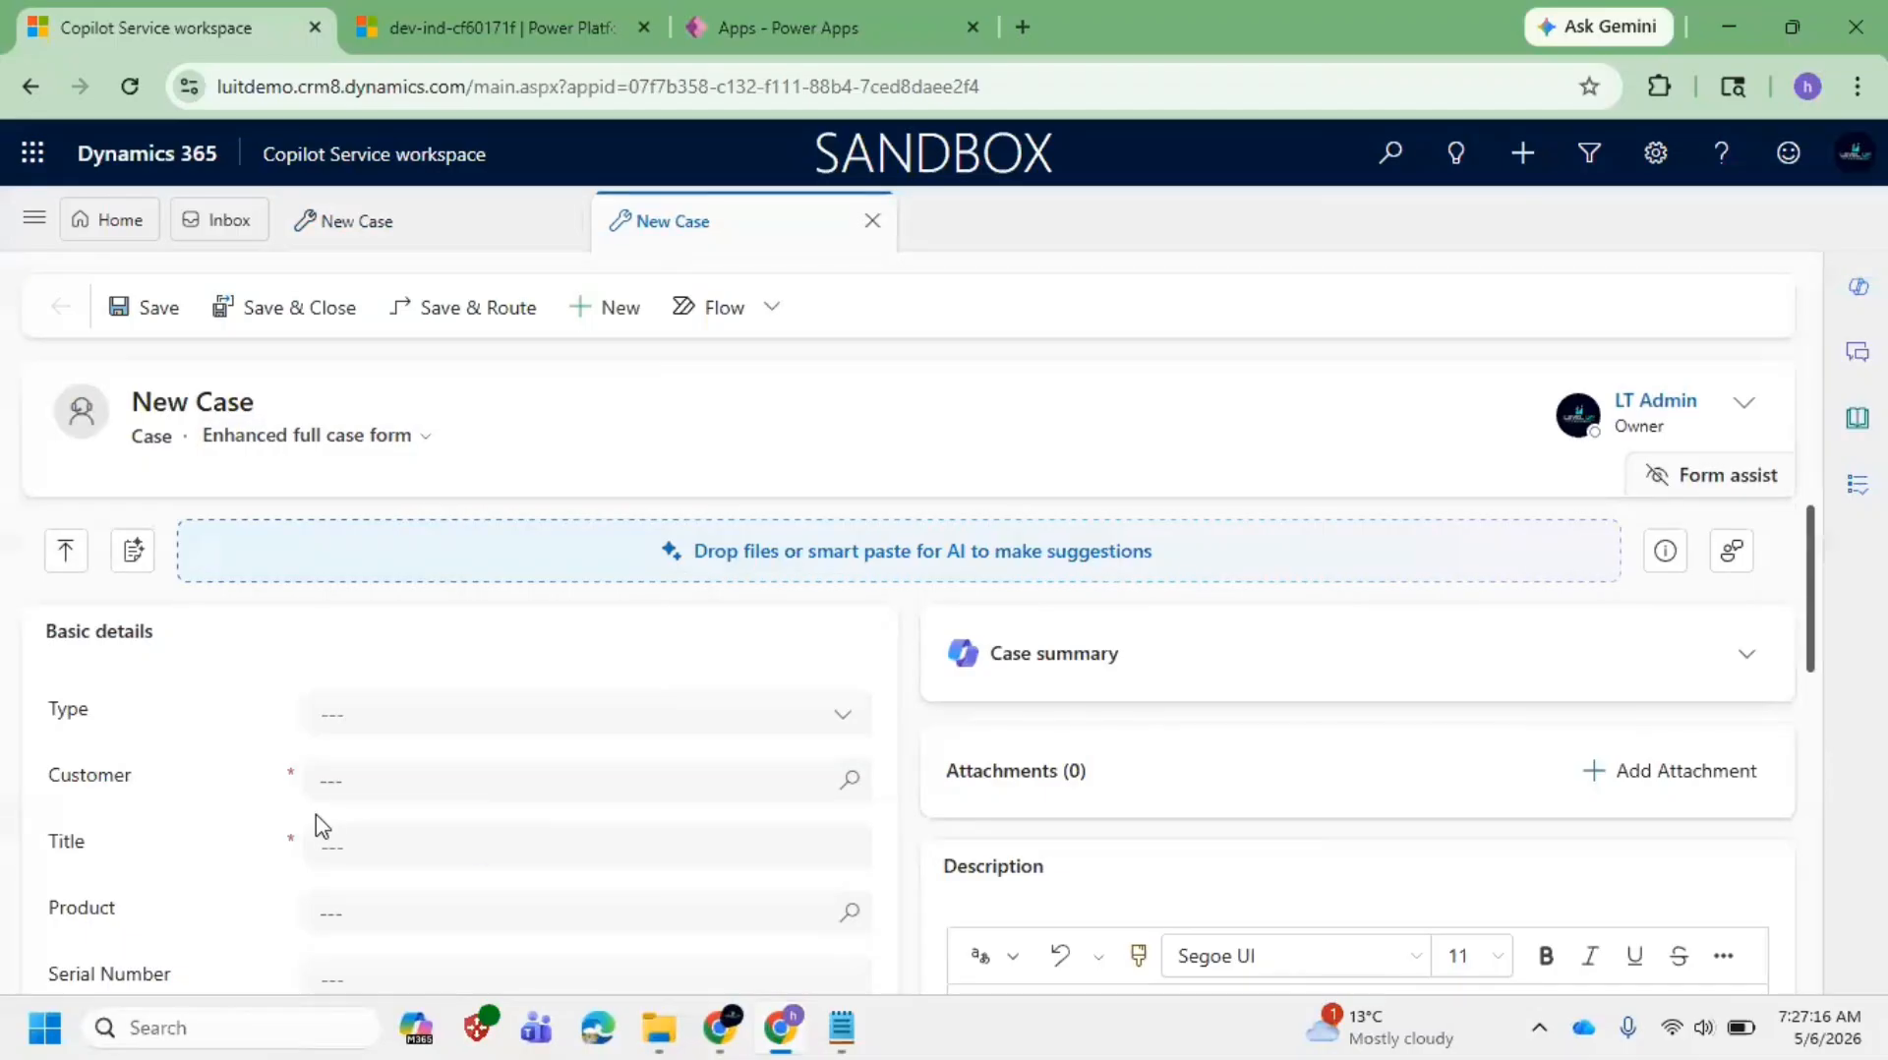
{"action": "left_click", "coordinate": [343, 836]}
{"action": "scroll", "coordinate": [403, 772], "scroll_direction": "down", "scroll_amount": 3}
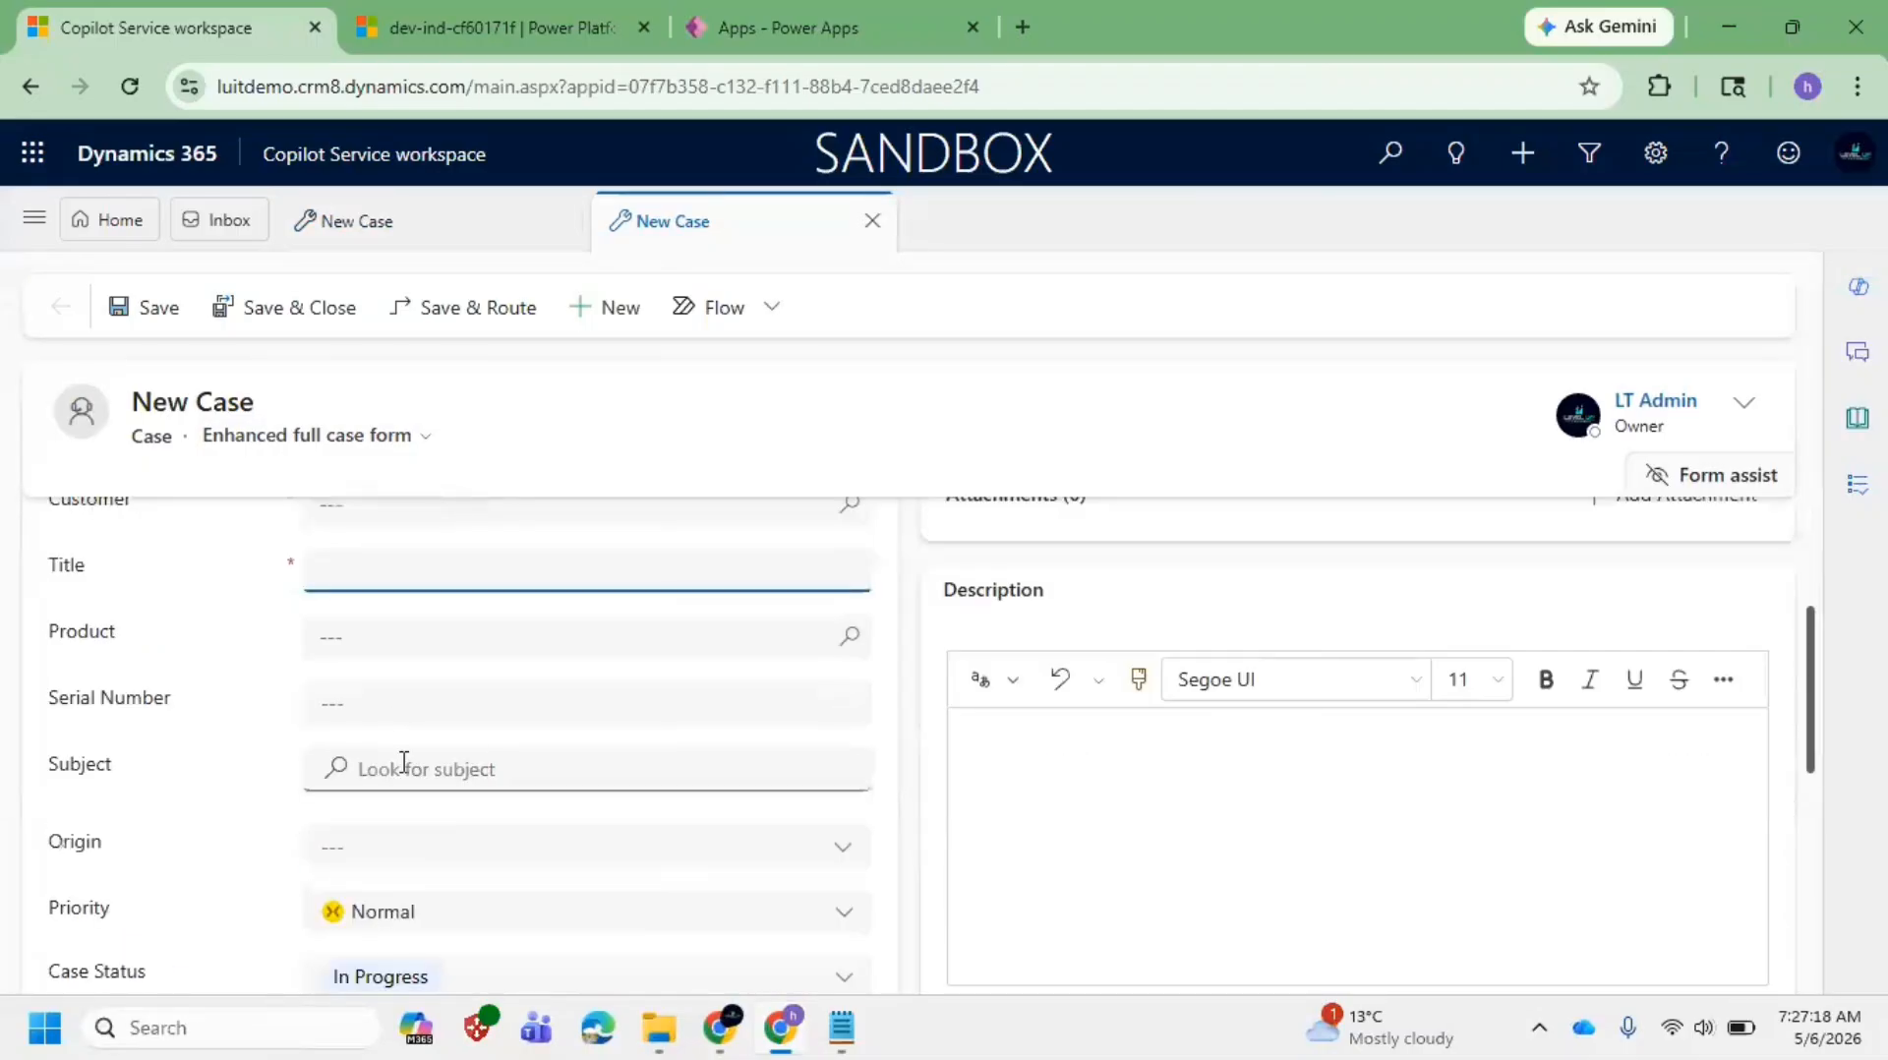
{"action": "scroll", "coordinate": [398, 757], "scroll_direction": "down", "scroll_amount": 5}
{"action": "scroll", "coordinate": [393, 745], "scroll_direction": "up", "scroll_amount": 8}
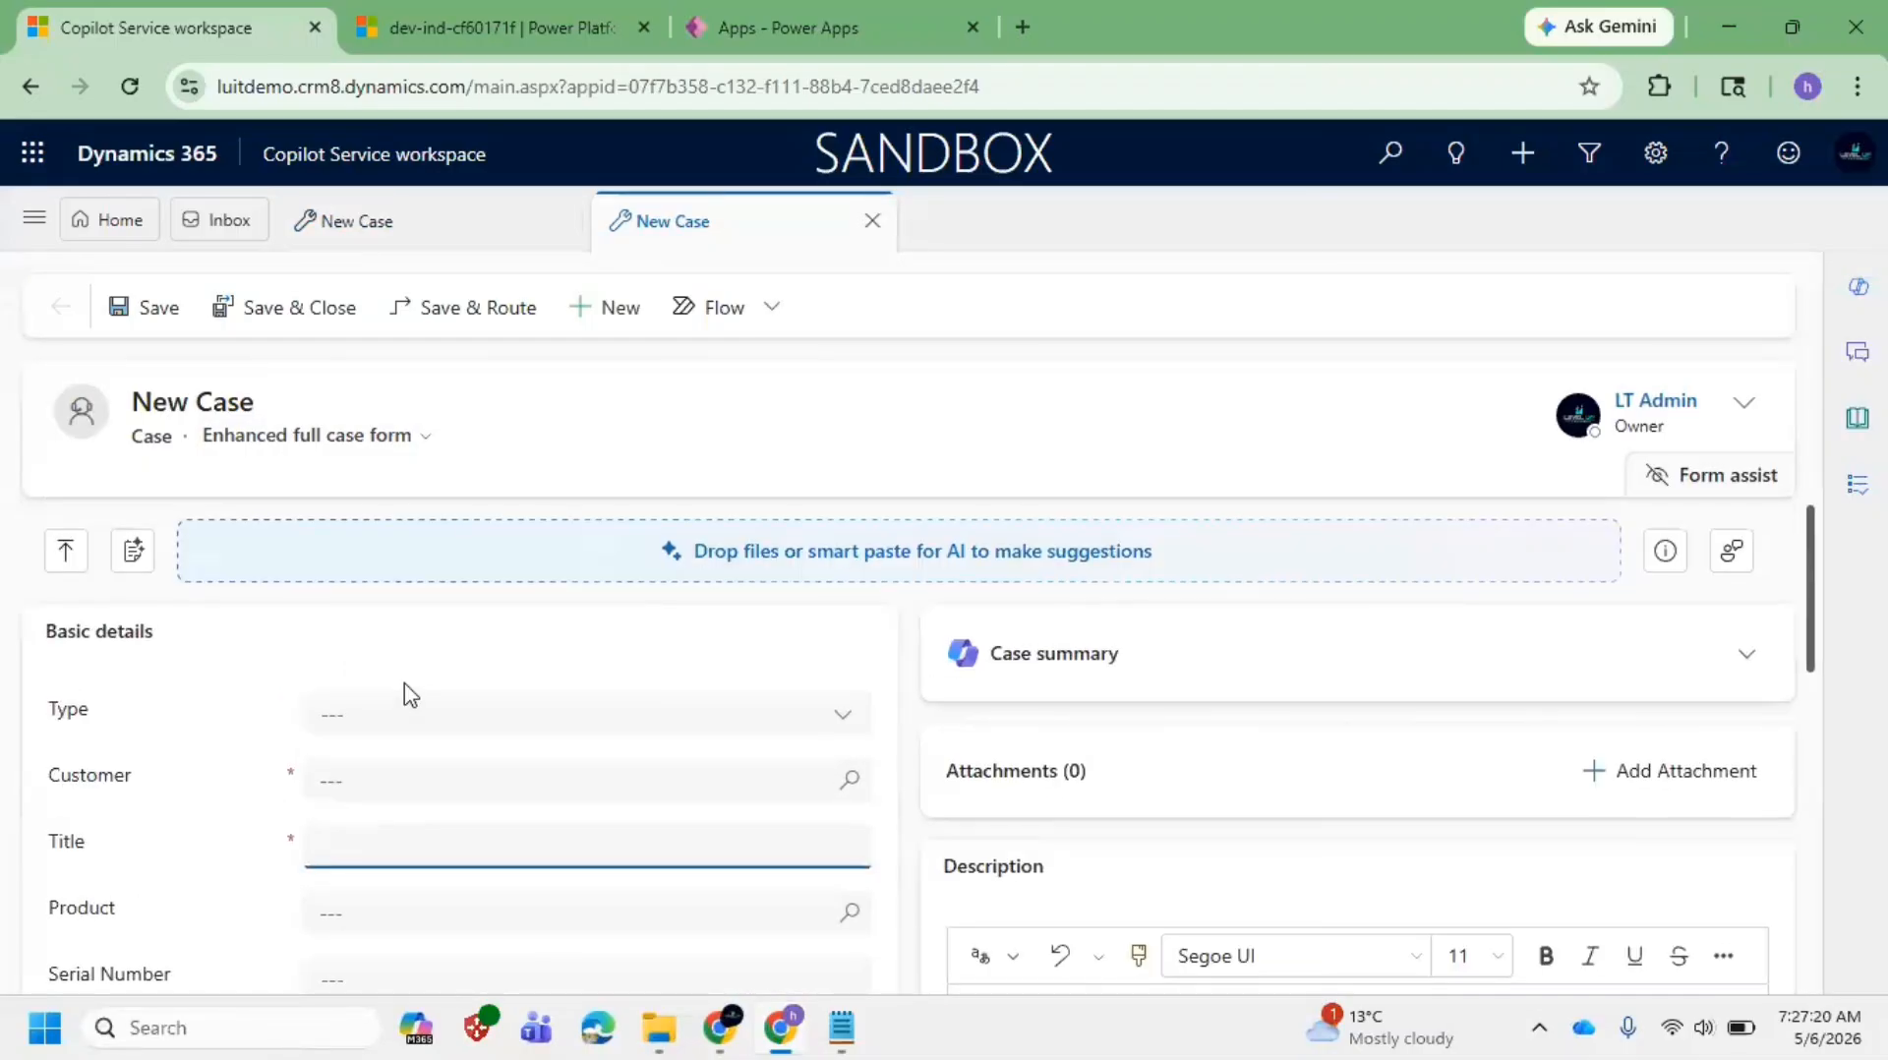
{"action": "scroll", "coordinate": [403, 669], "scroll_direction": "down", "scroll_amount": 8}
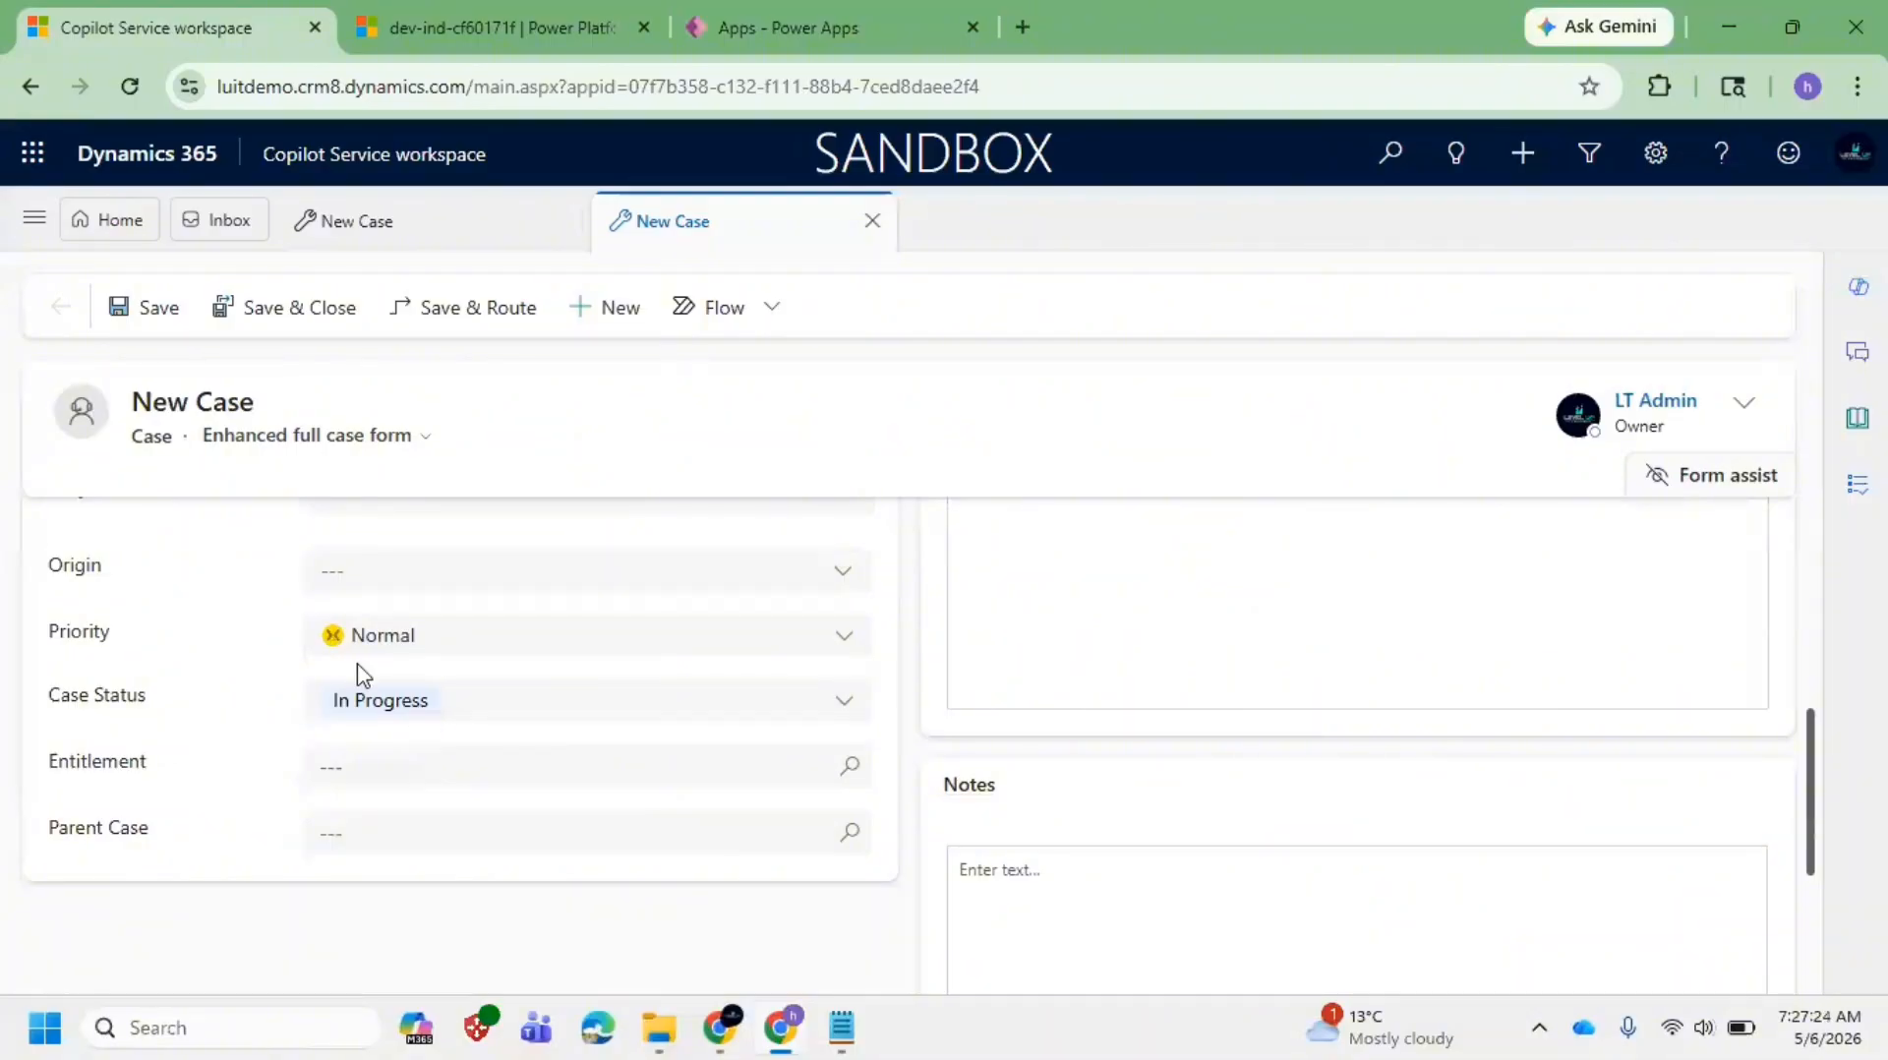
{"action": "scroll", "coordinate": [364, 676], "scroll_direction": "up", "scroll_amount": 8}
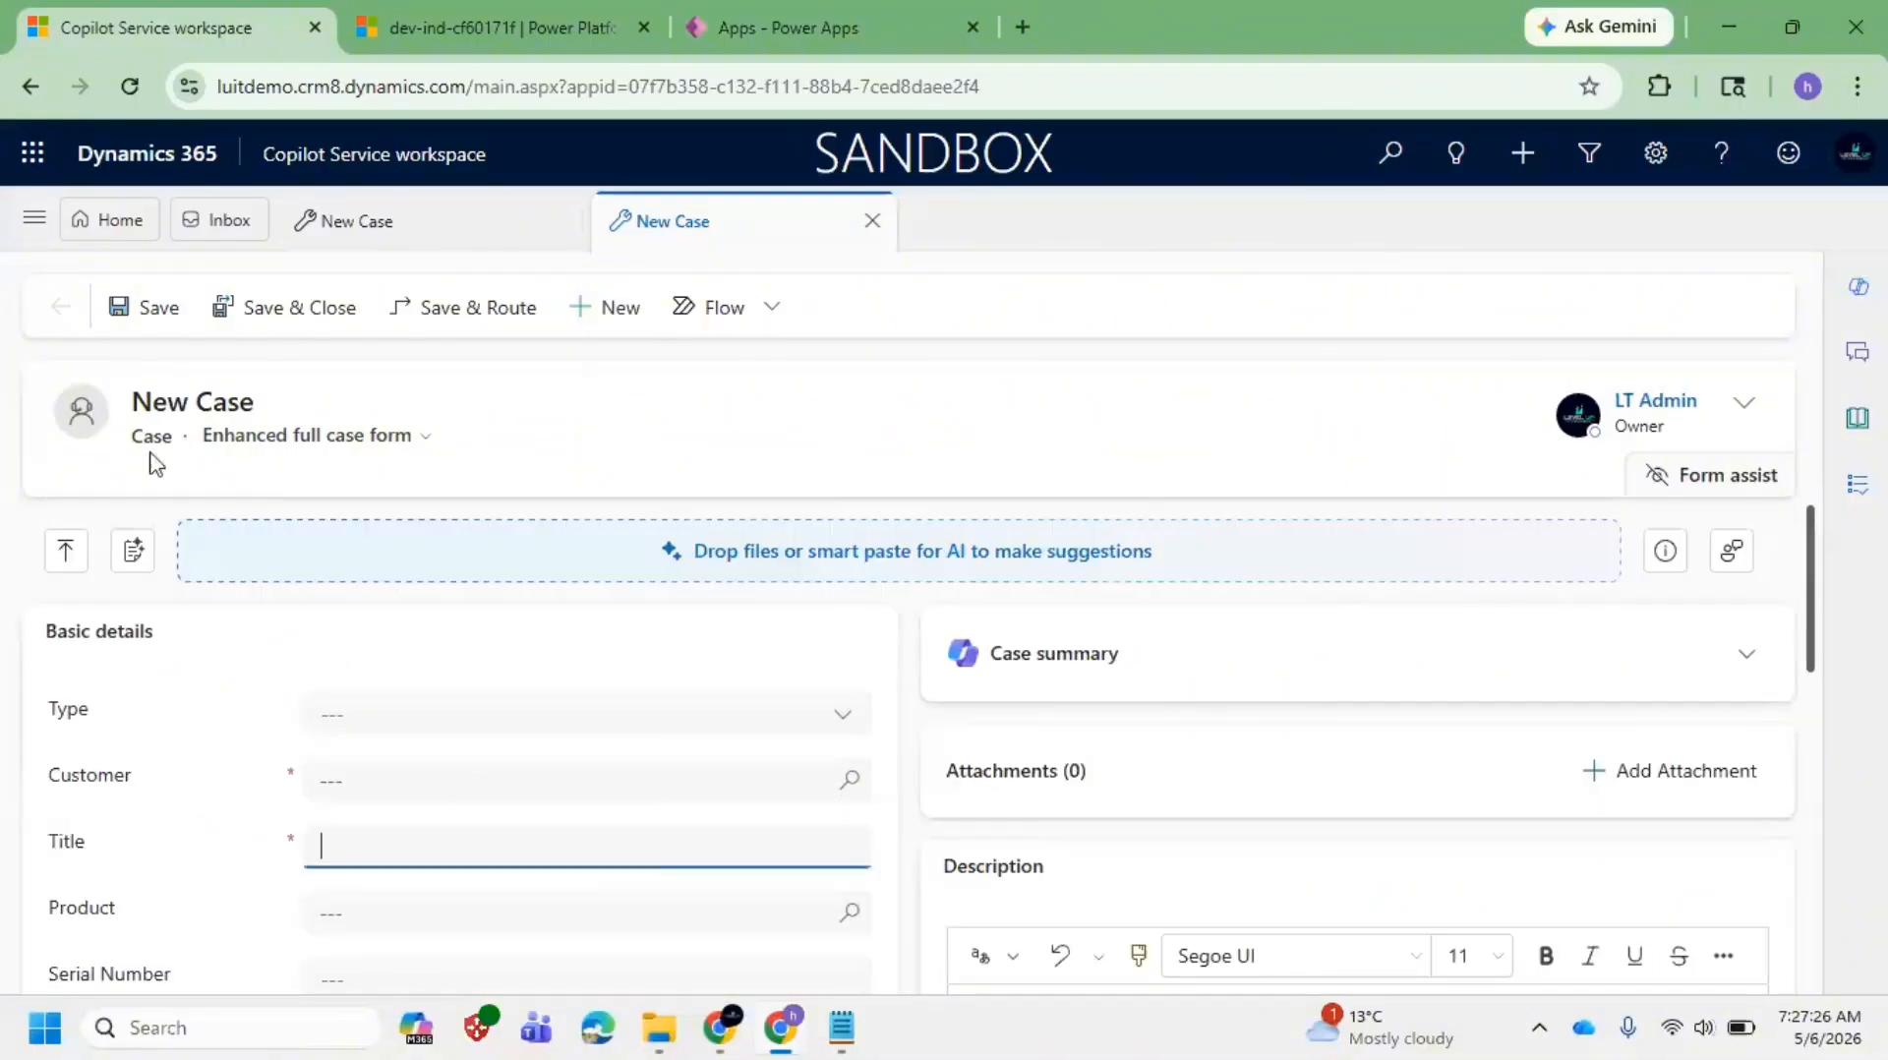
{"action": "left_click_drag", "start_coordinate": [140, 448], "coordinate": [207, 463]}
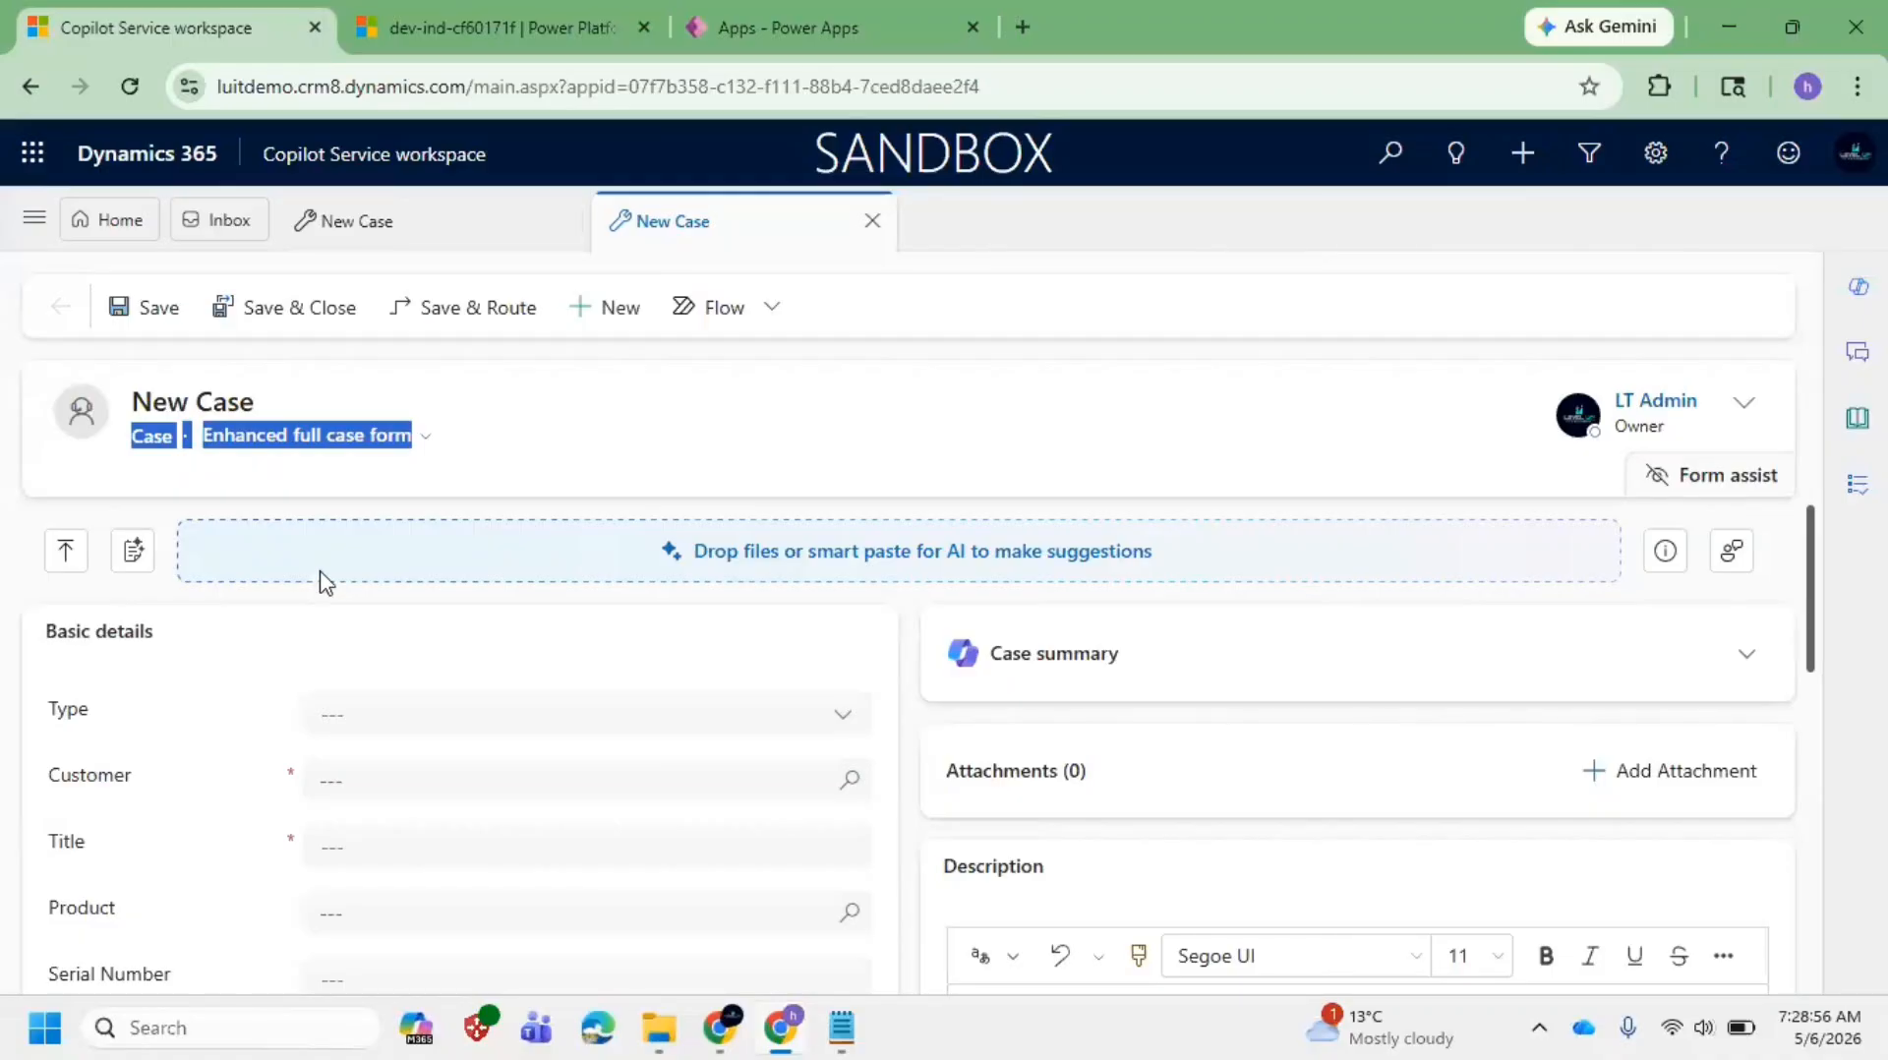
Step: Search Google for 'customer service life cycle in dynamics 365' in a new tab
{"action": "left_click", "coordinate": [1039, 10]}
{"action": "type", "text": "google.com"}
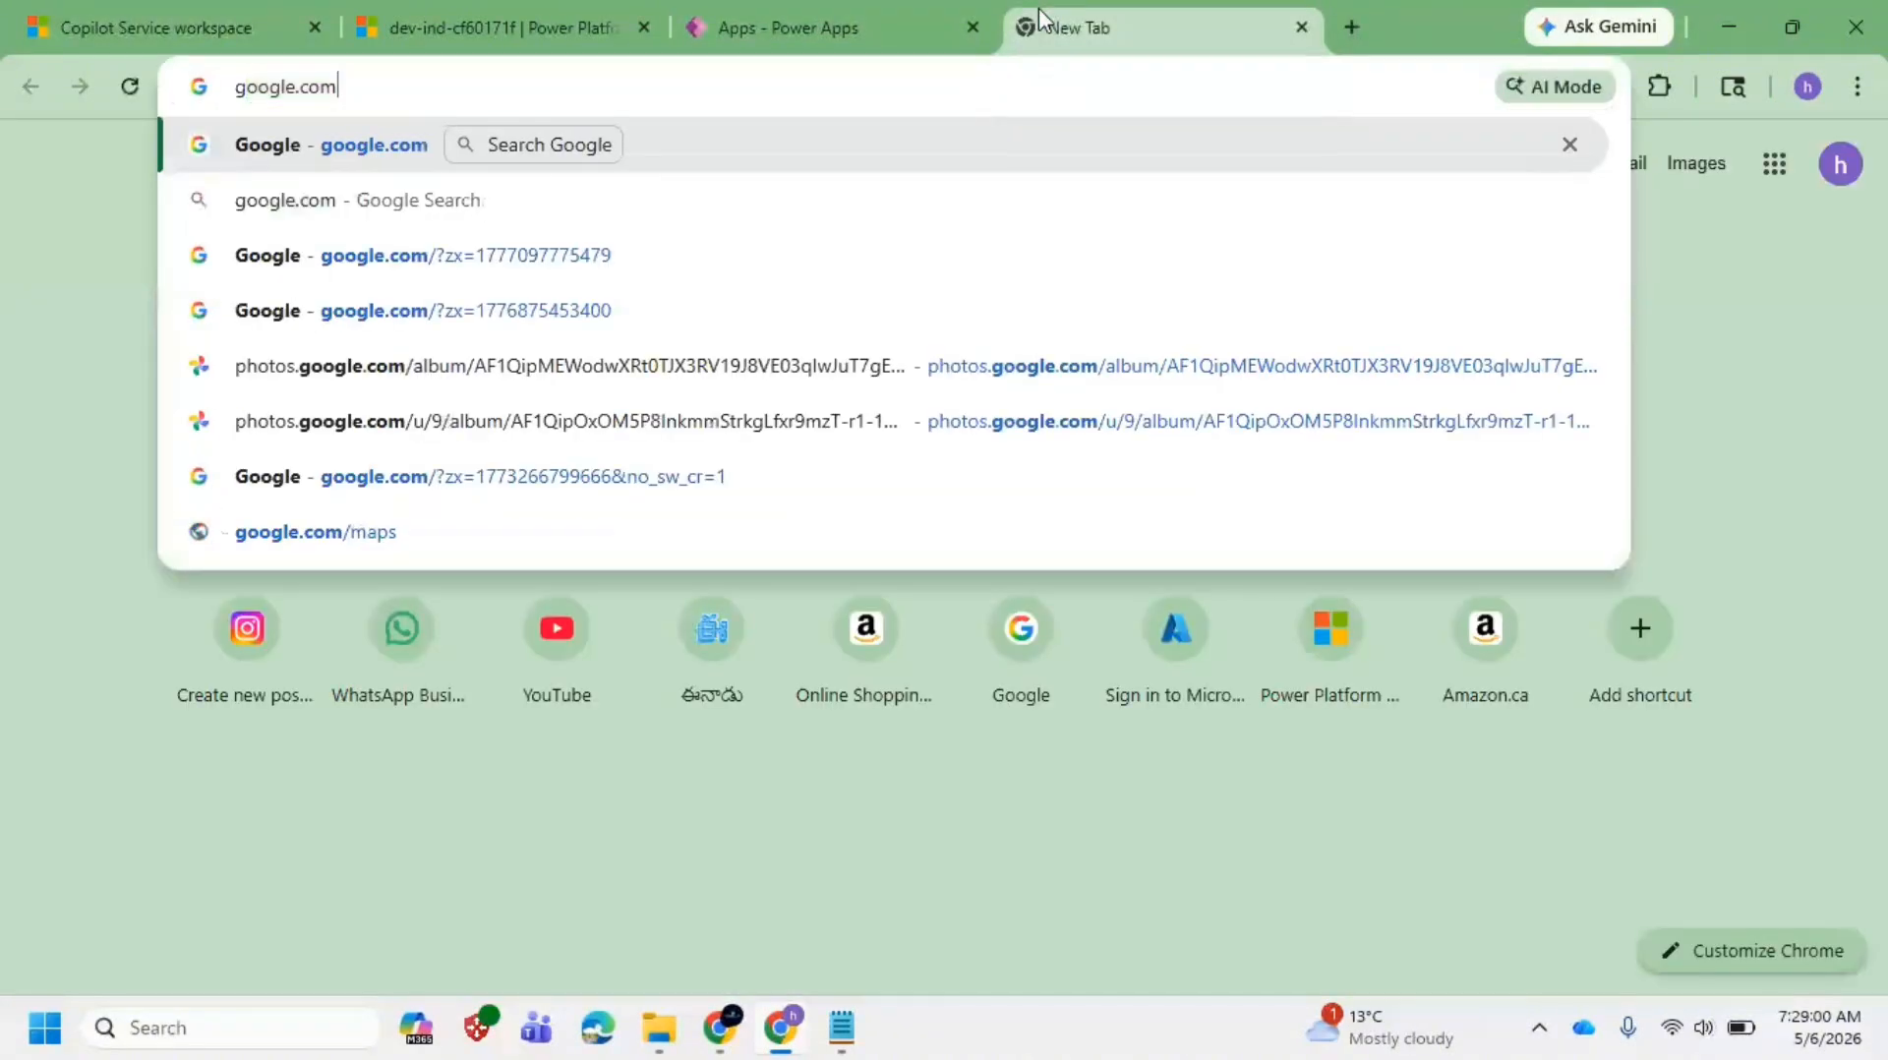
{"action": "key", "text": "Return"}
{"action": "type", "text": "c"}
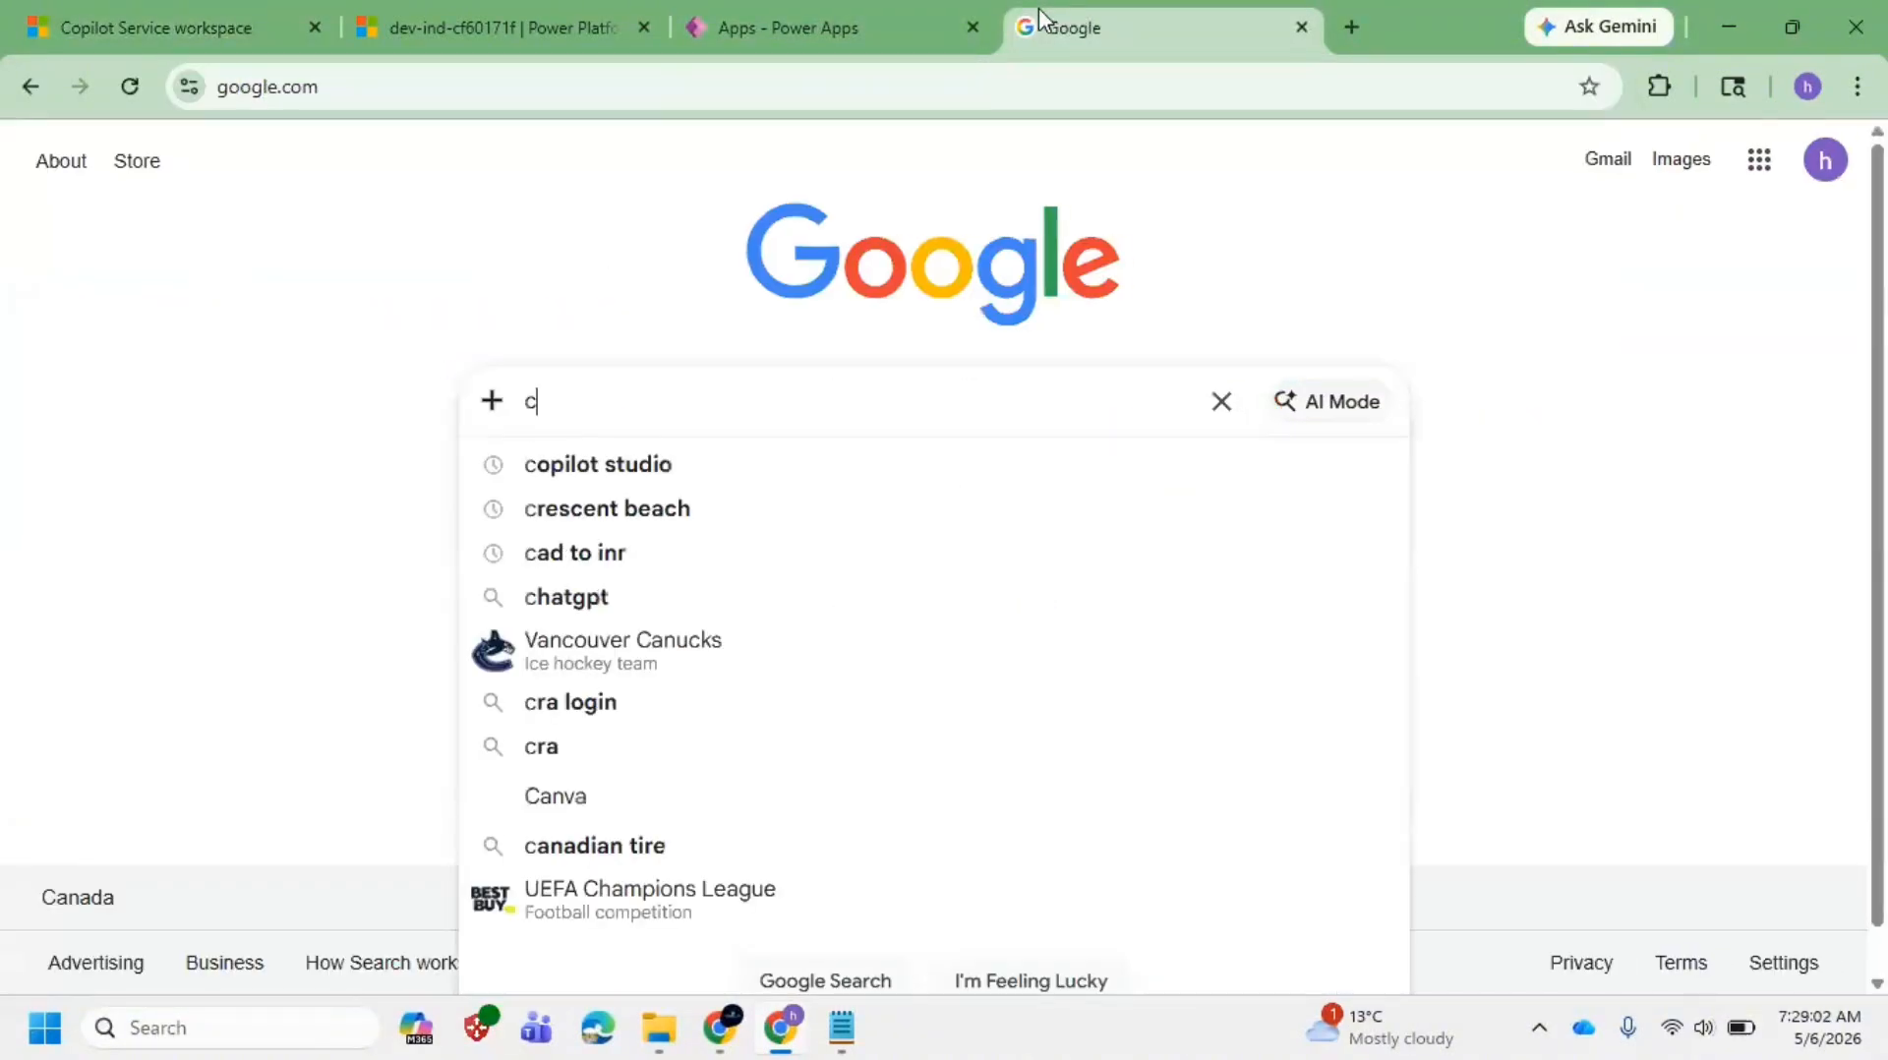
{"action": "type", "text": "ustomer se"}
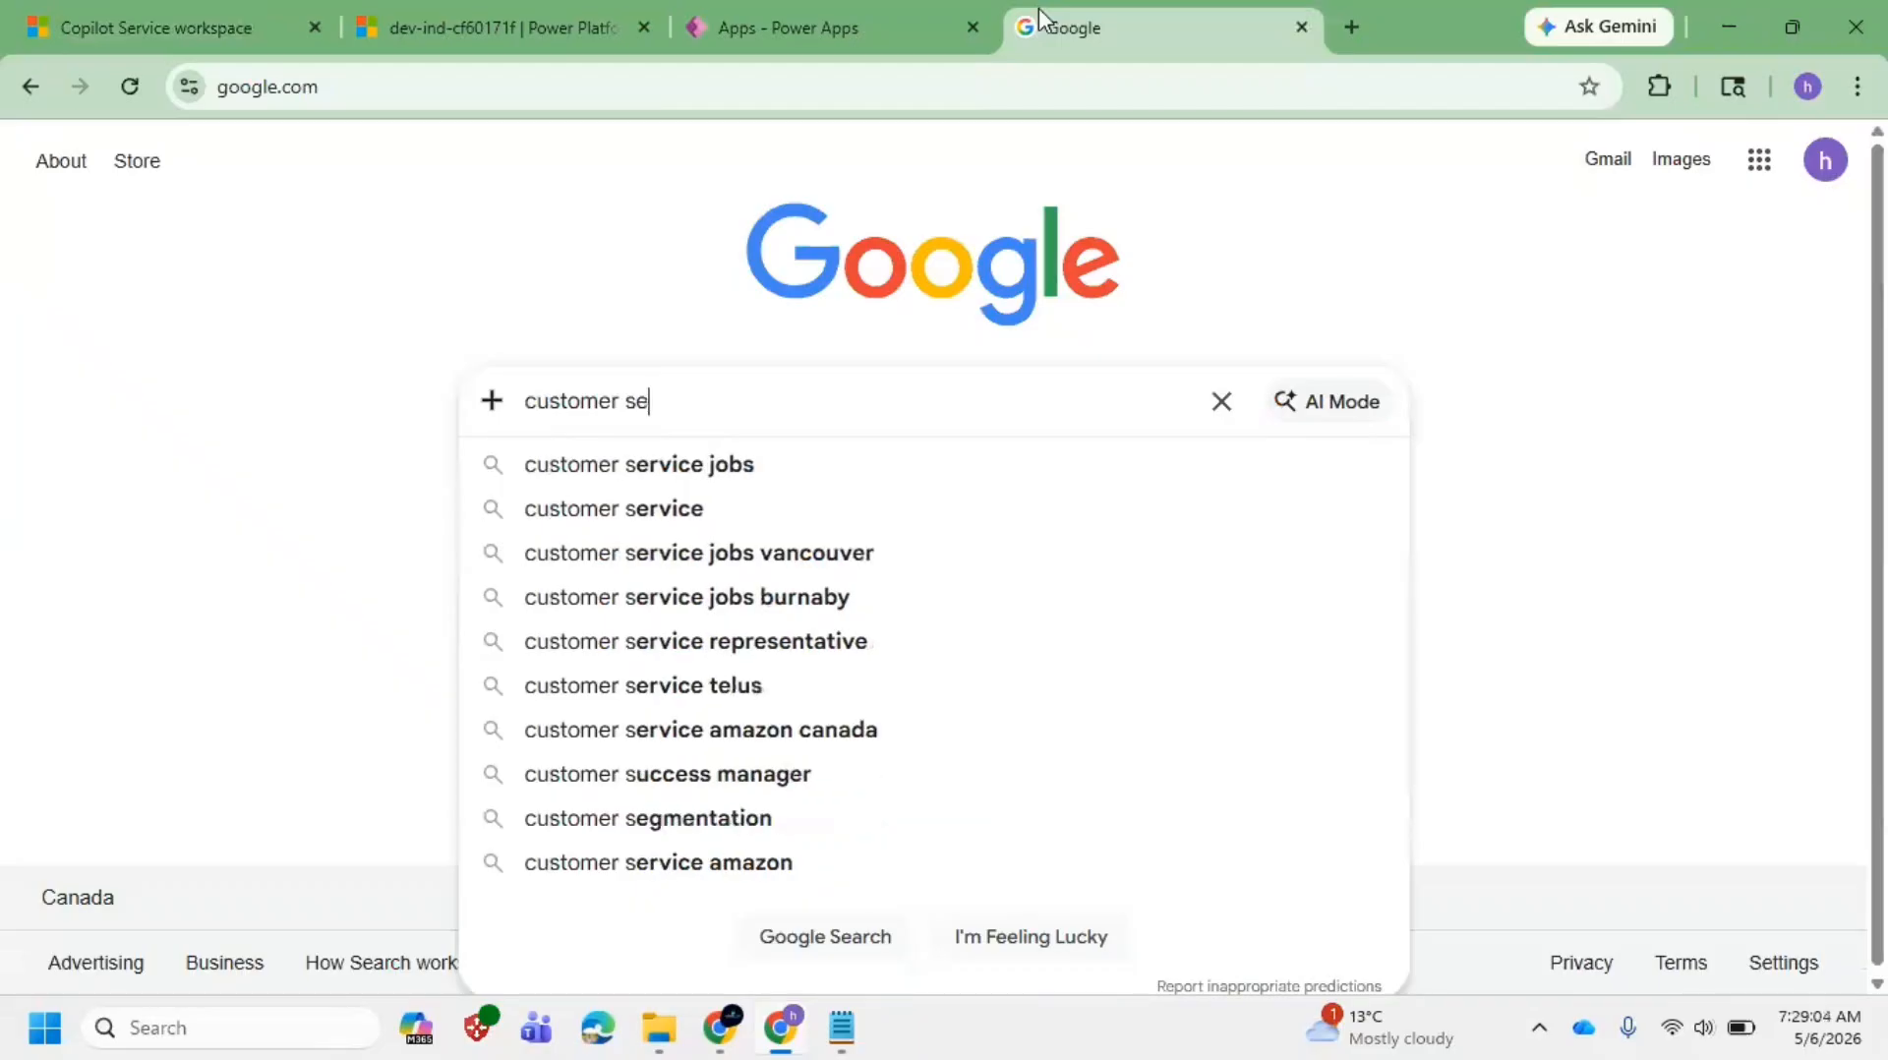
{"action": "type", "text": "rvice Life C"}
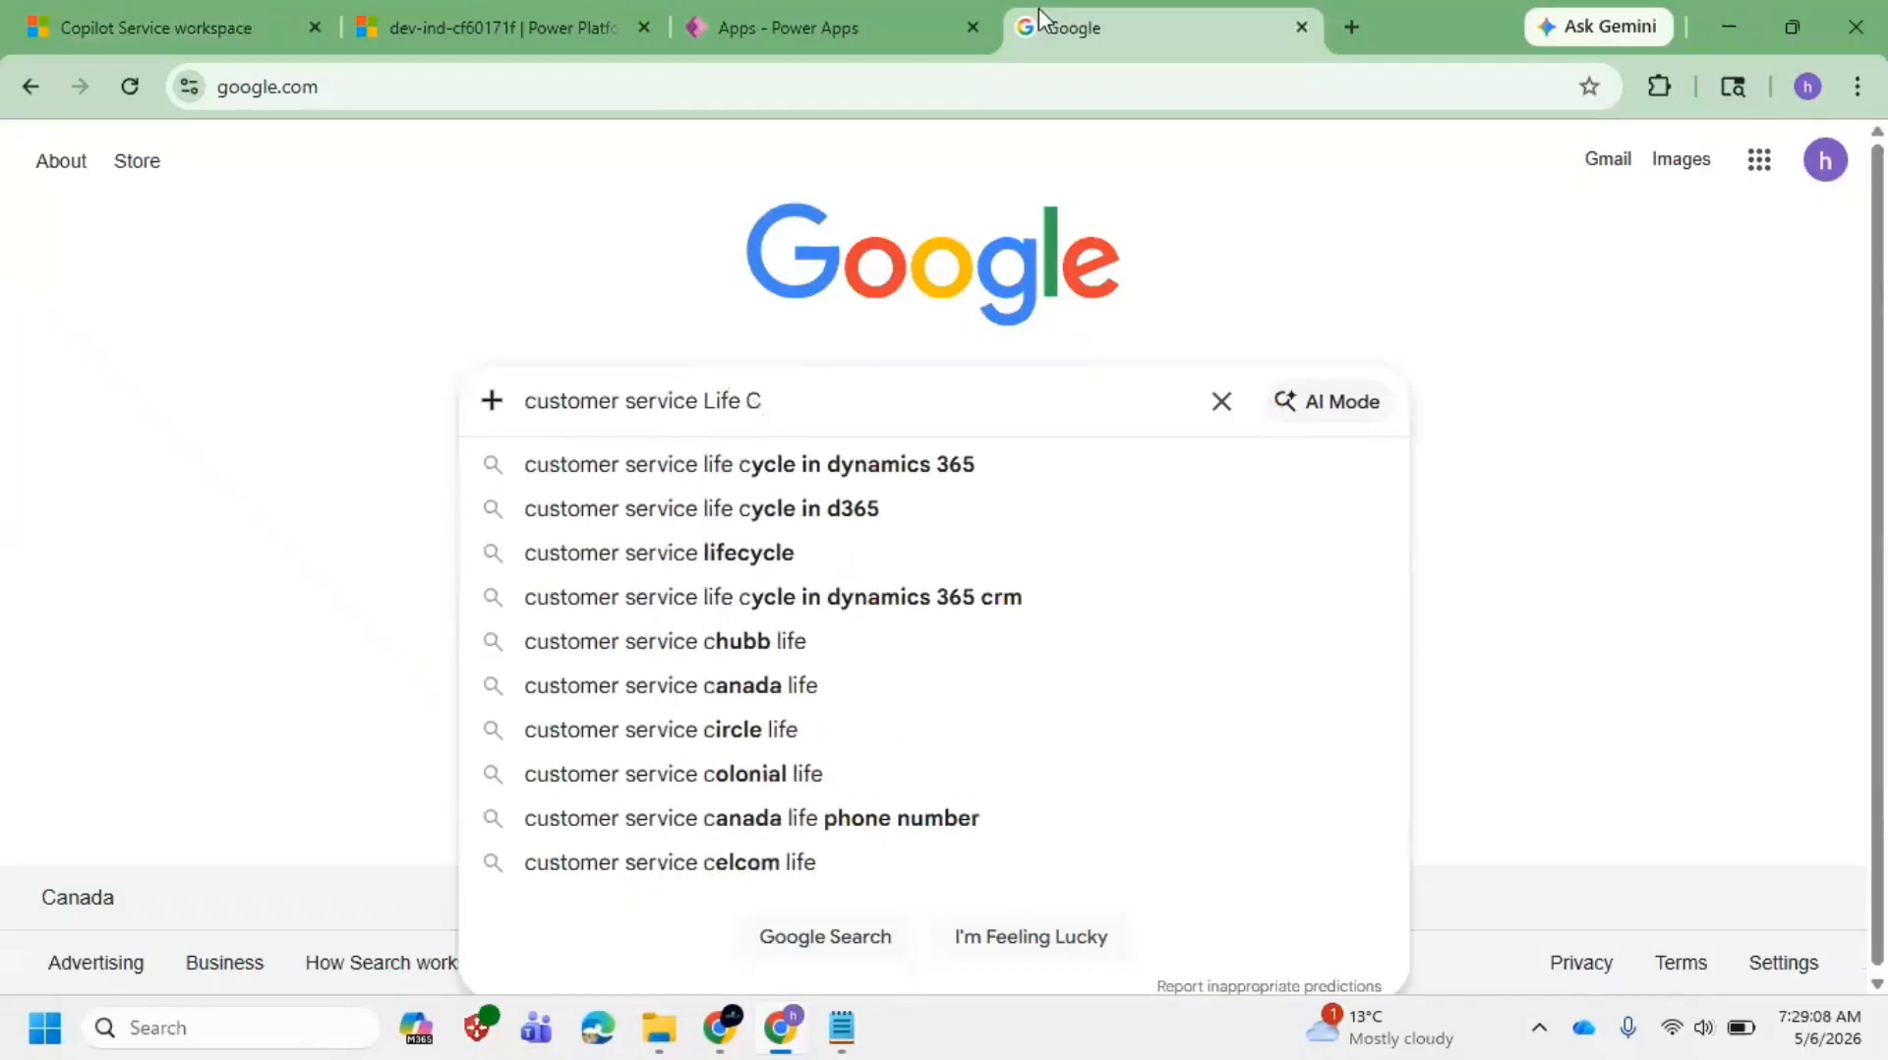
{"action": "key", "text": "Down"}
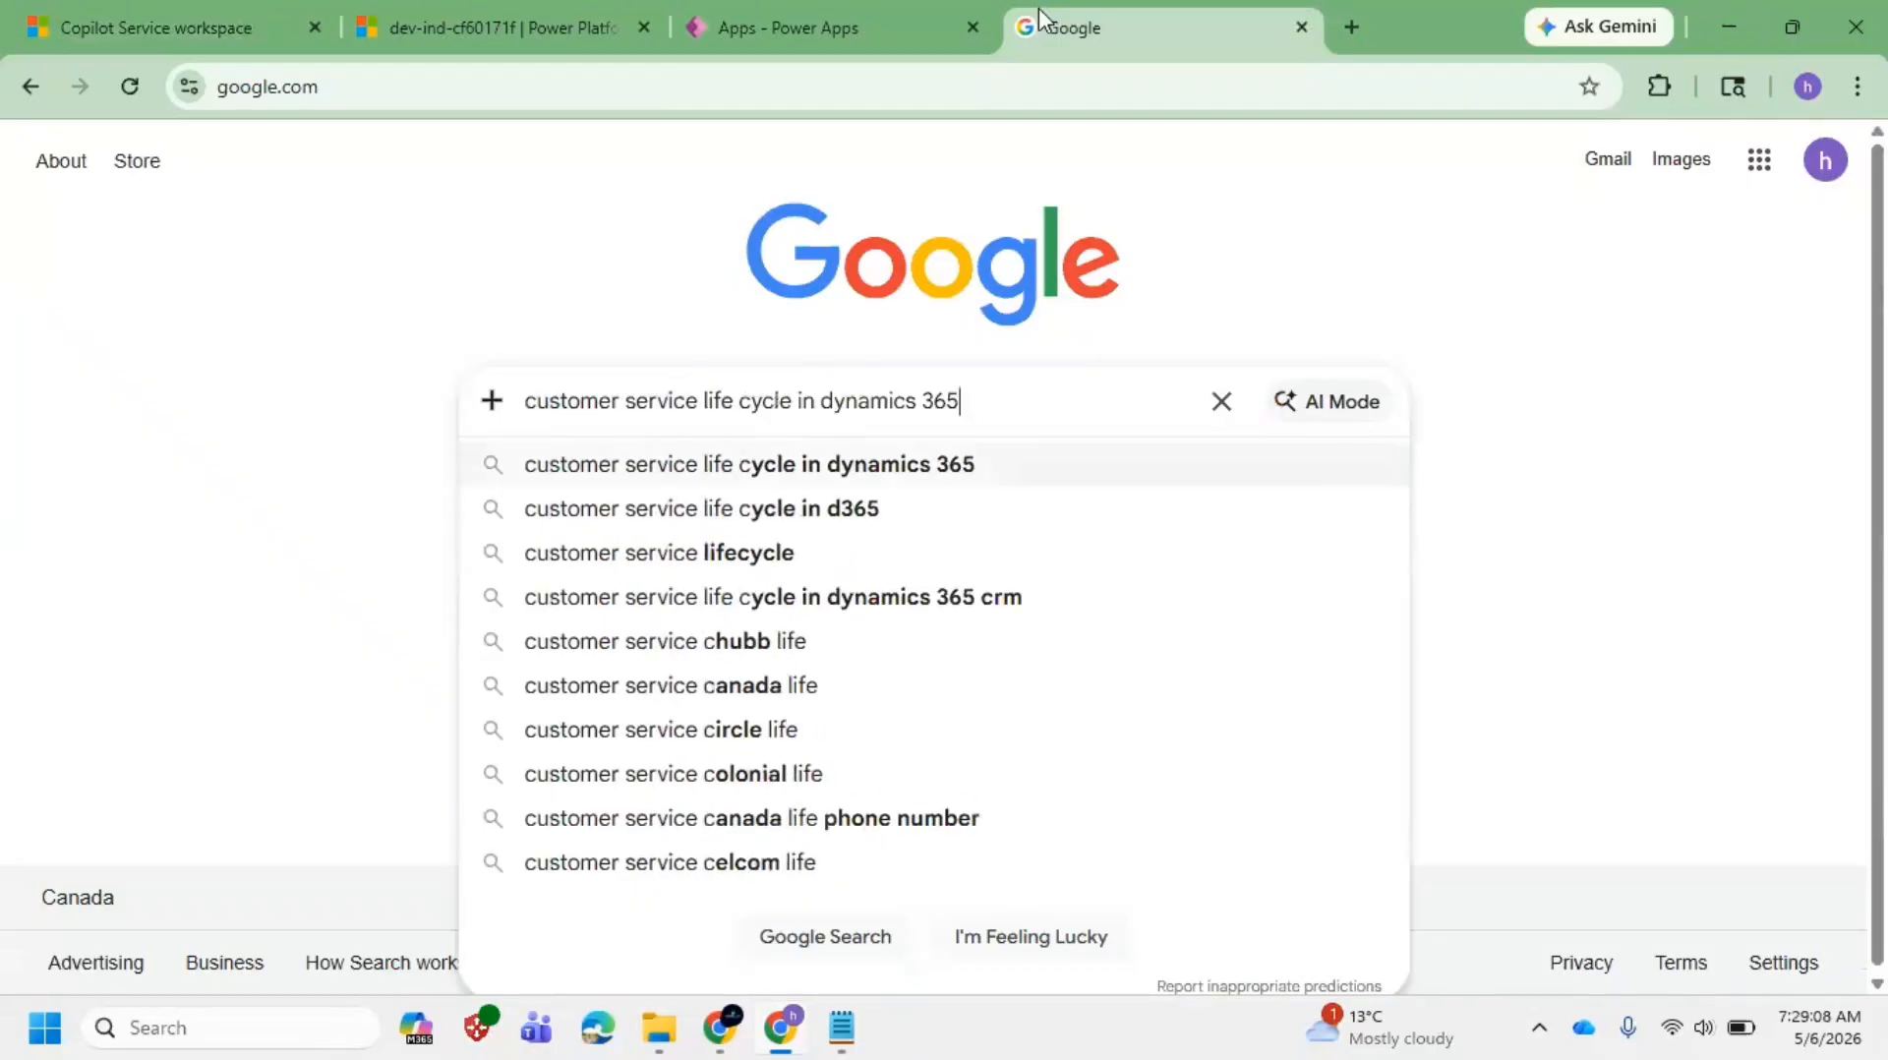
{"action": "key", "text": "Return"}
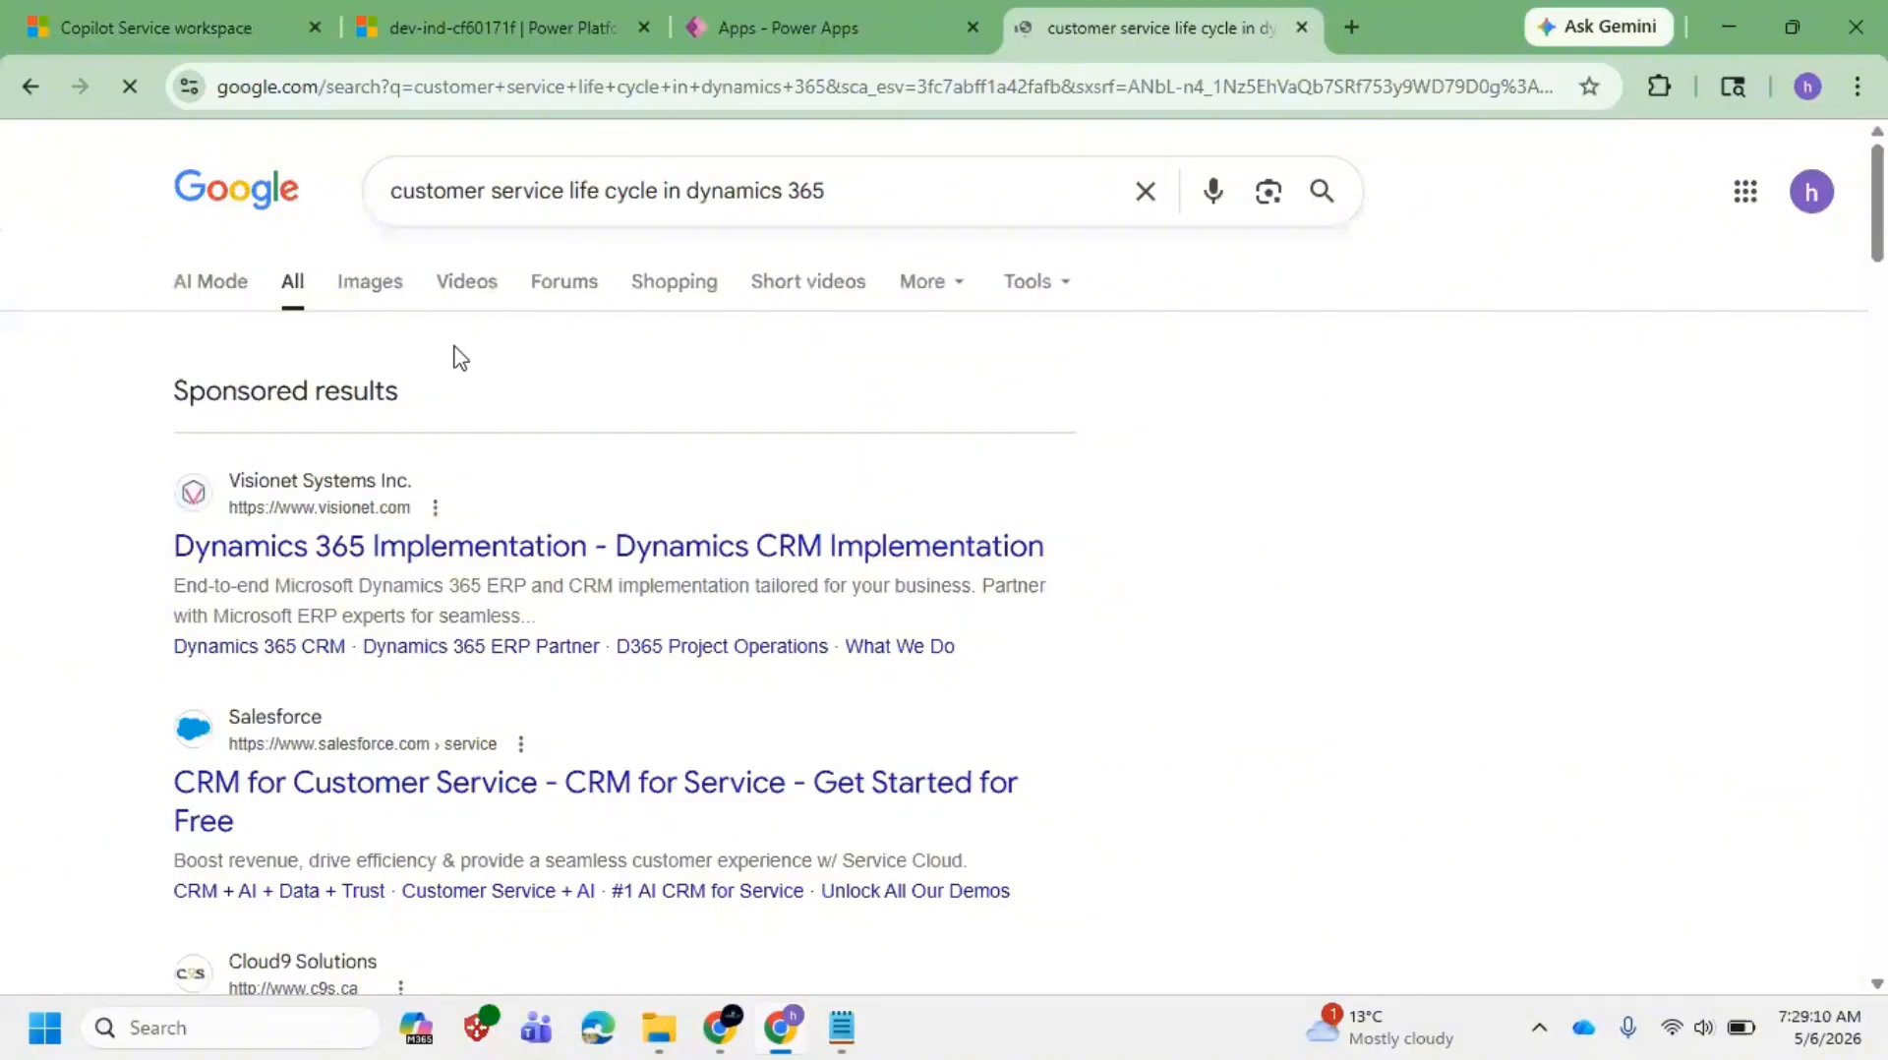
Step: Show image results and open the TutorialKart lifecycle diagram in a new tab
{"action": "left_click", "coordinate": [384, 284]}
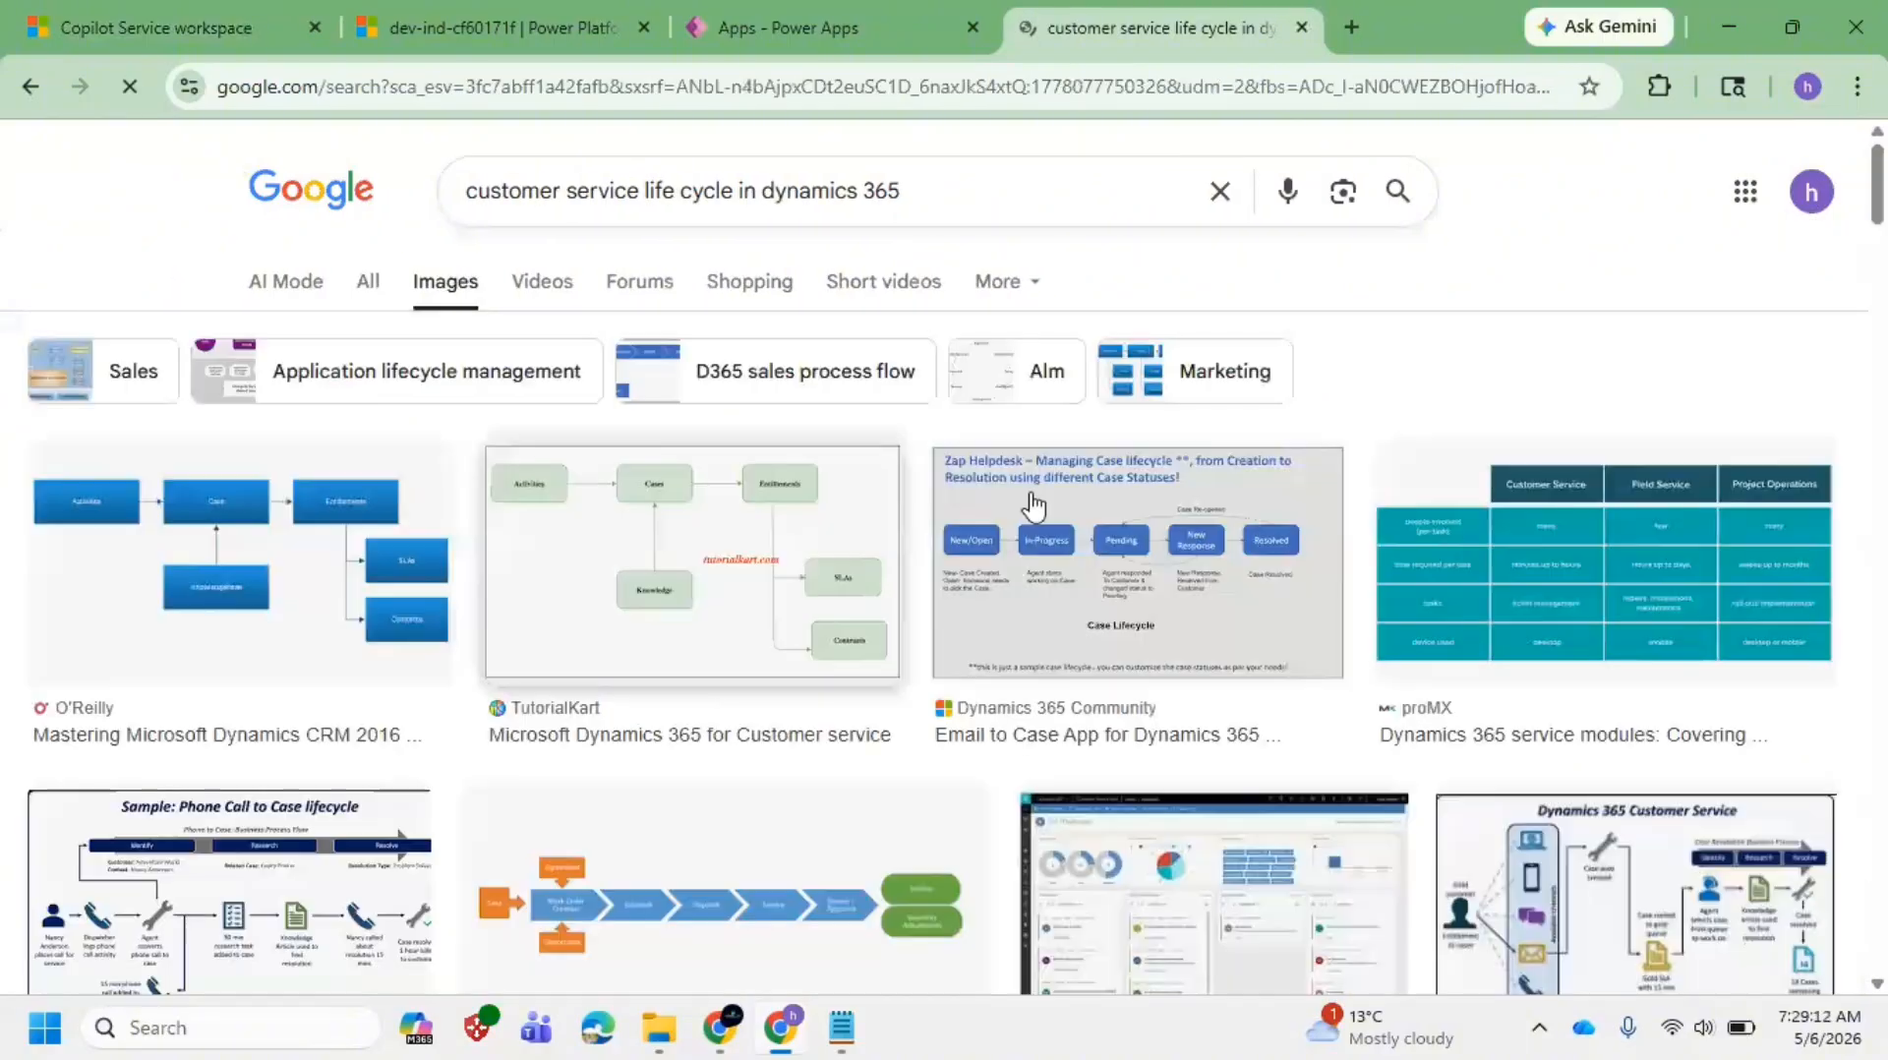
{"action": "right_click", "coordinate": [642, 580]}
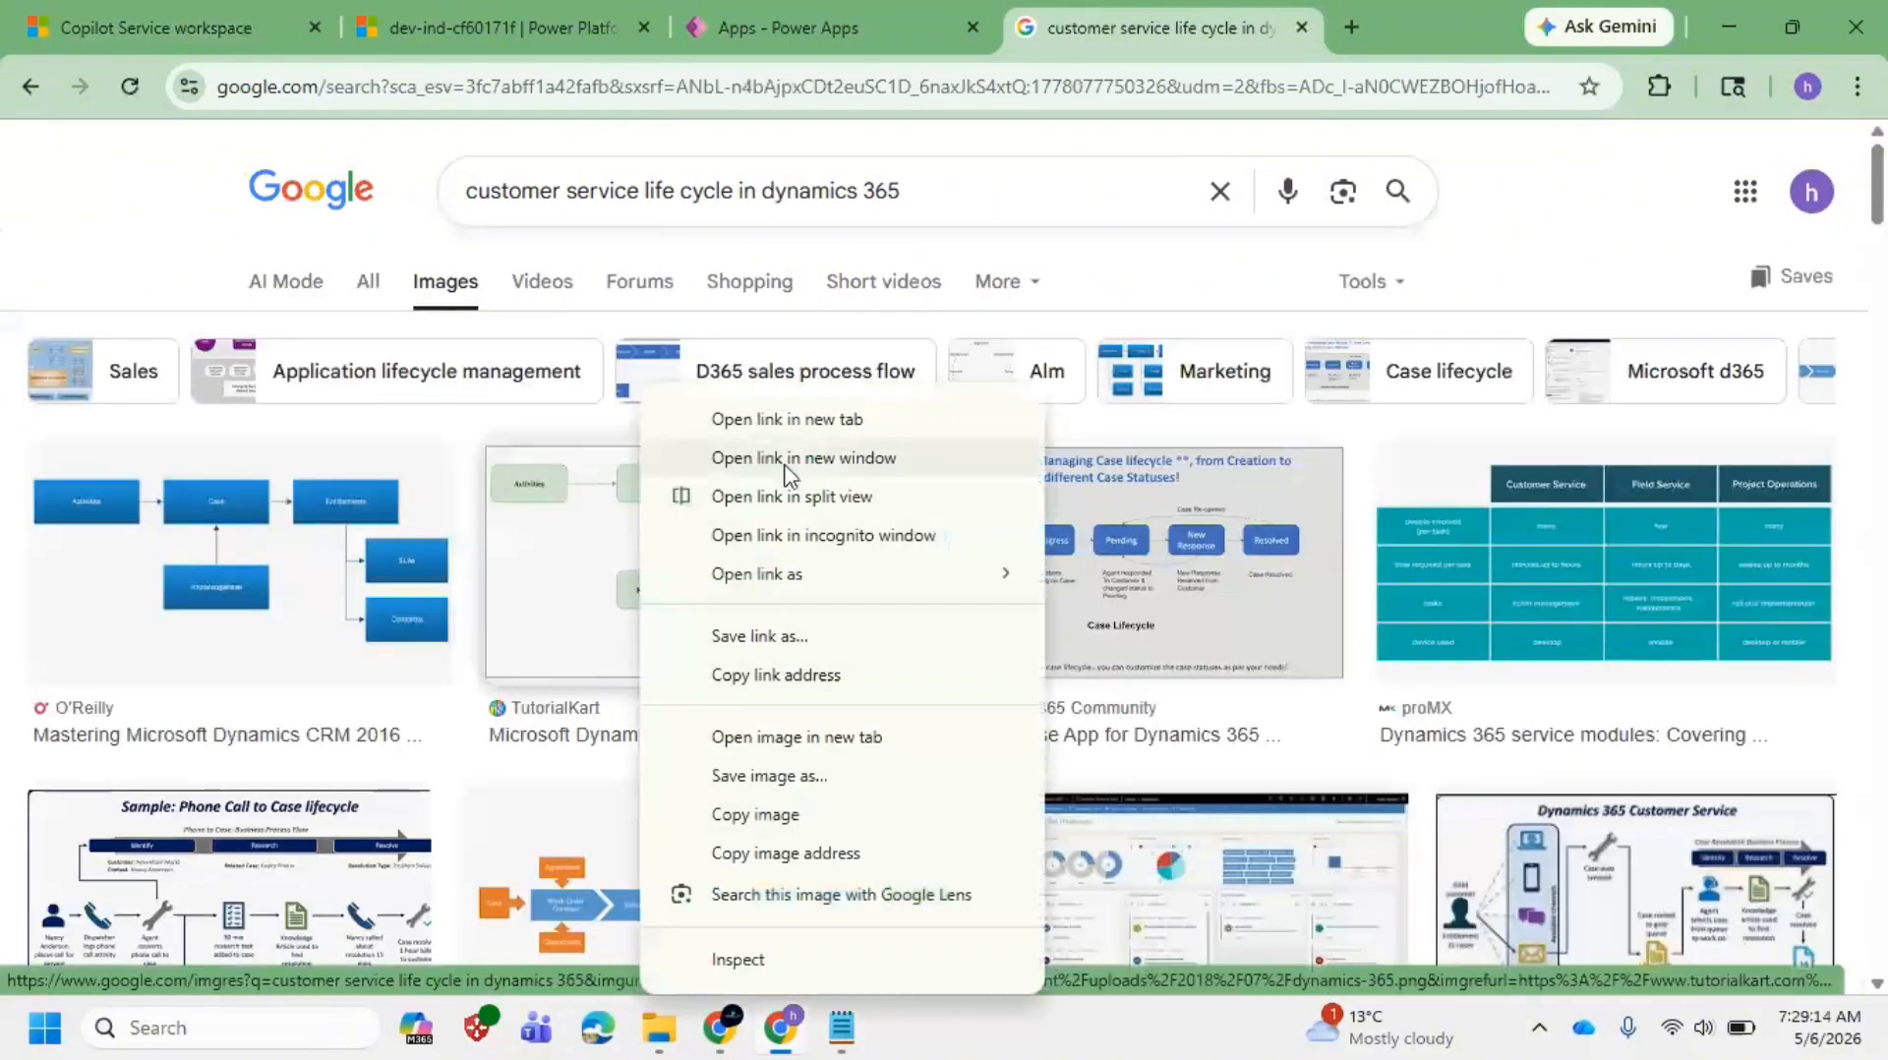
{"action": "left_click", "coordinate": [792, 418]}
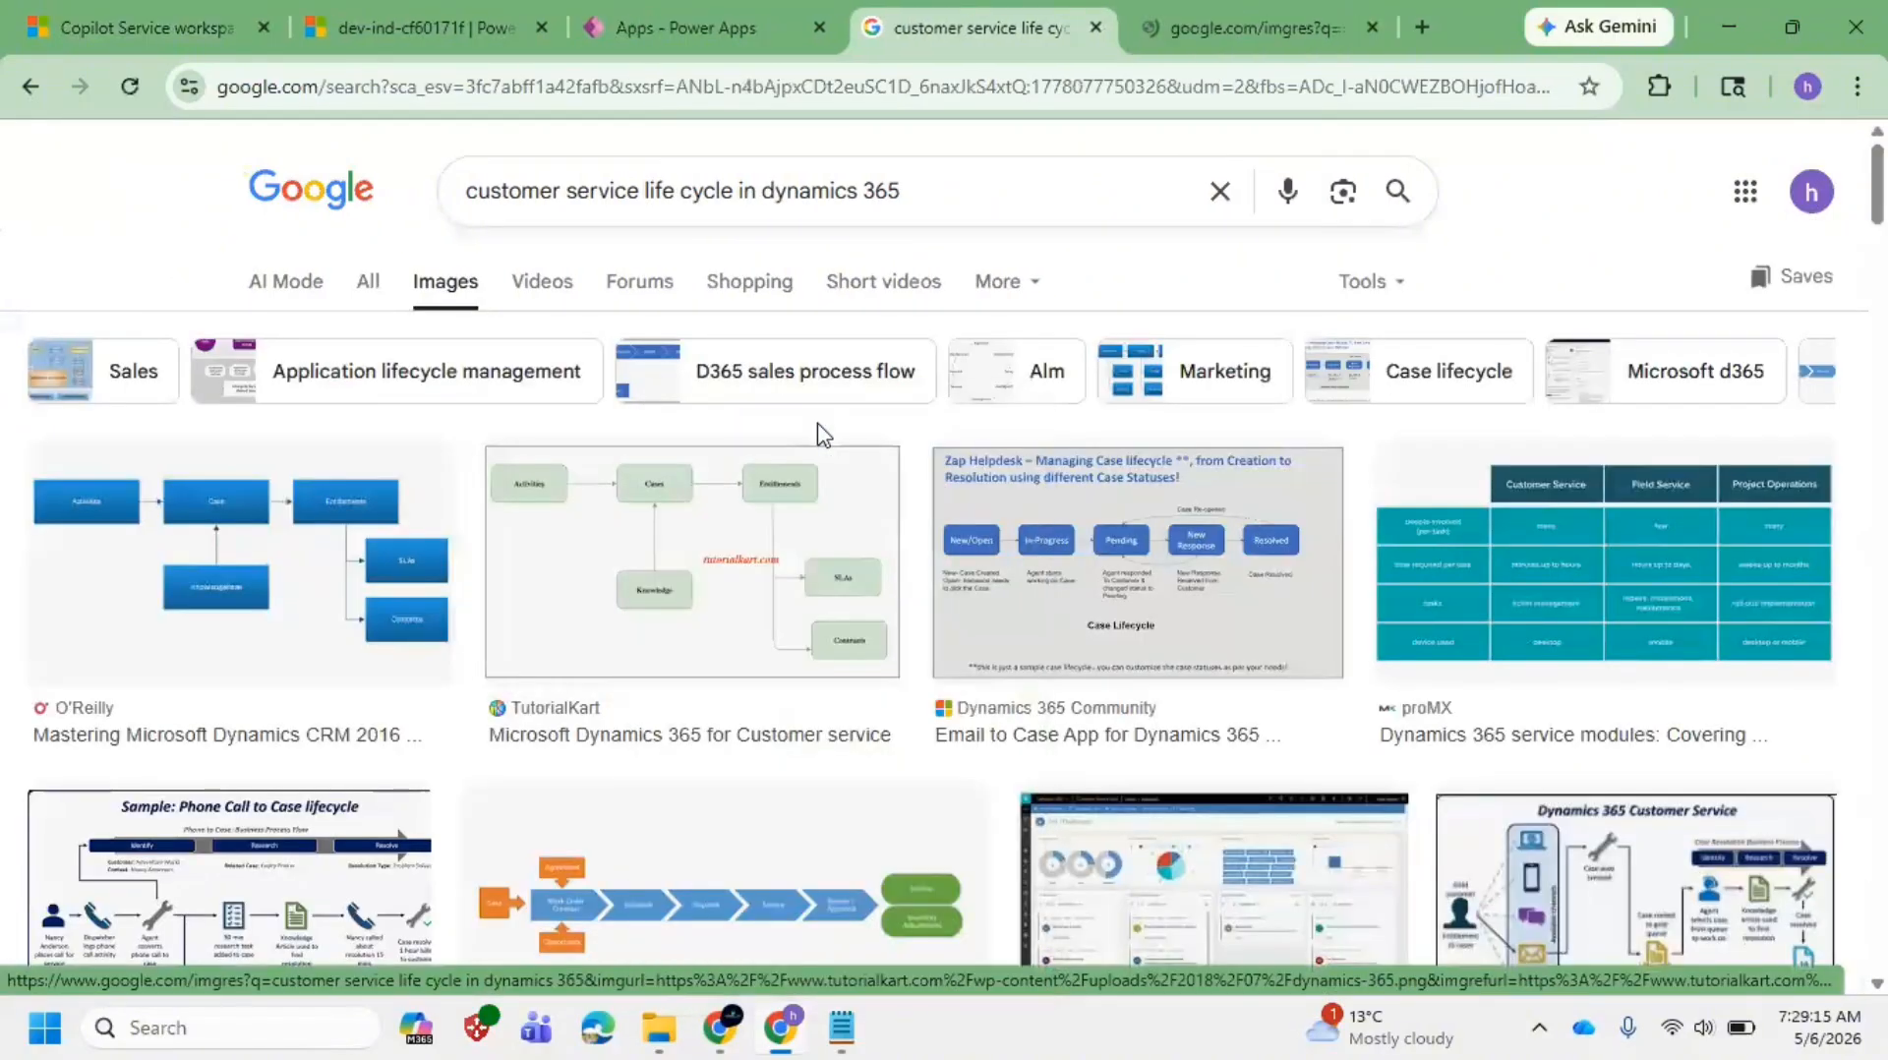
{"action": "left_click", "coordinate": [1230, 29]}
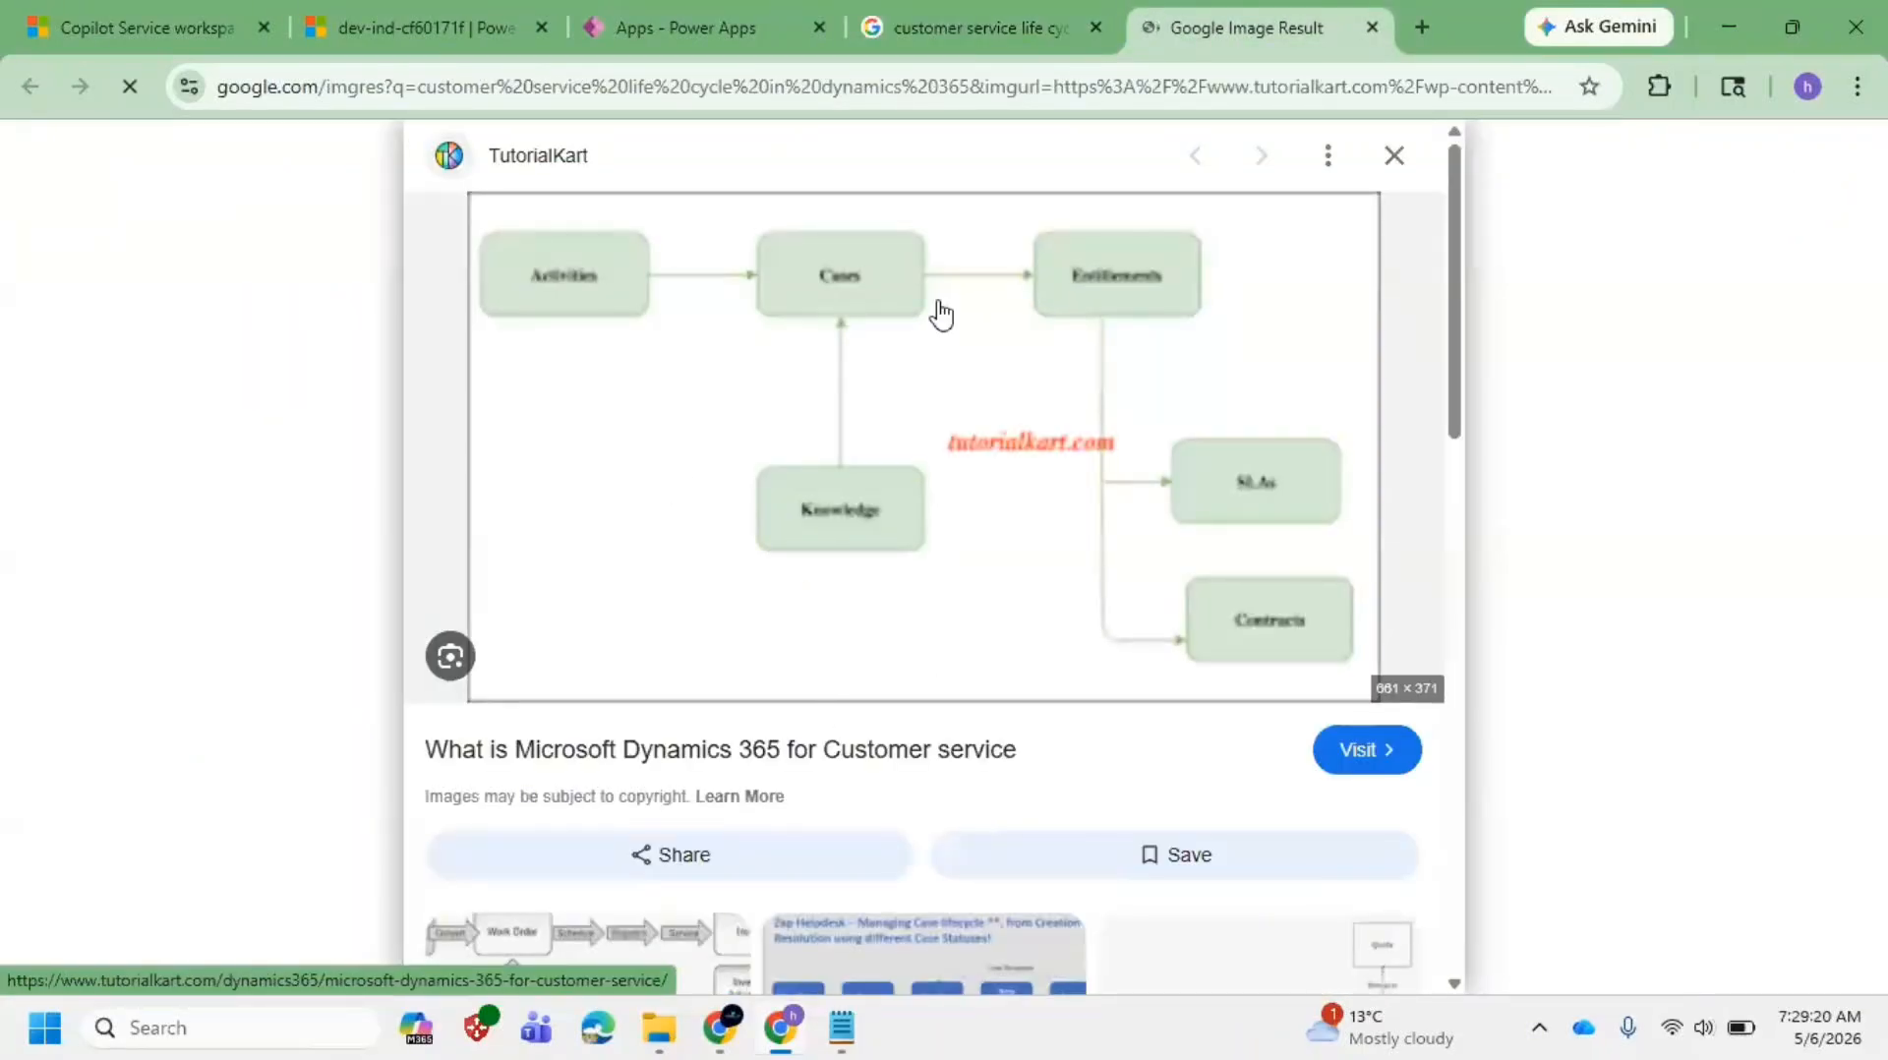
Step: Open the CloudThat Dynamics 365 Customer Service diagram in a new tab and view it
{"action": "left_click", "coordinate": [1019, 9]}
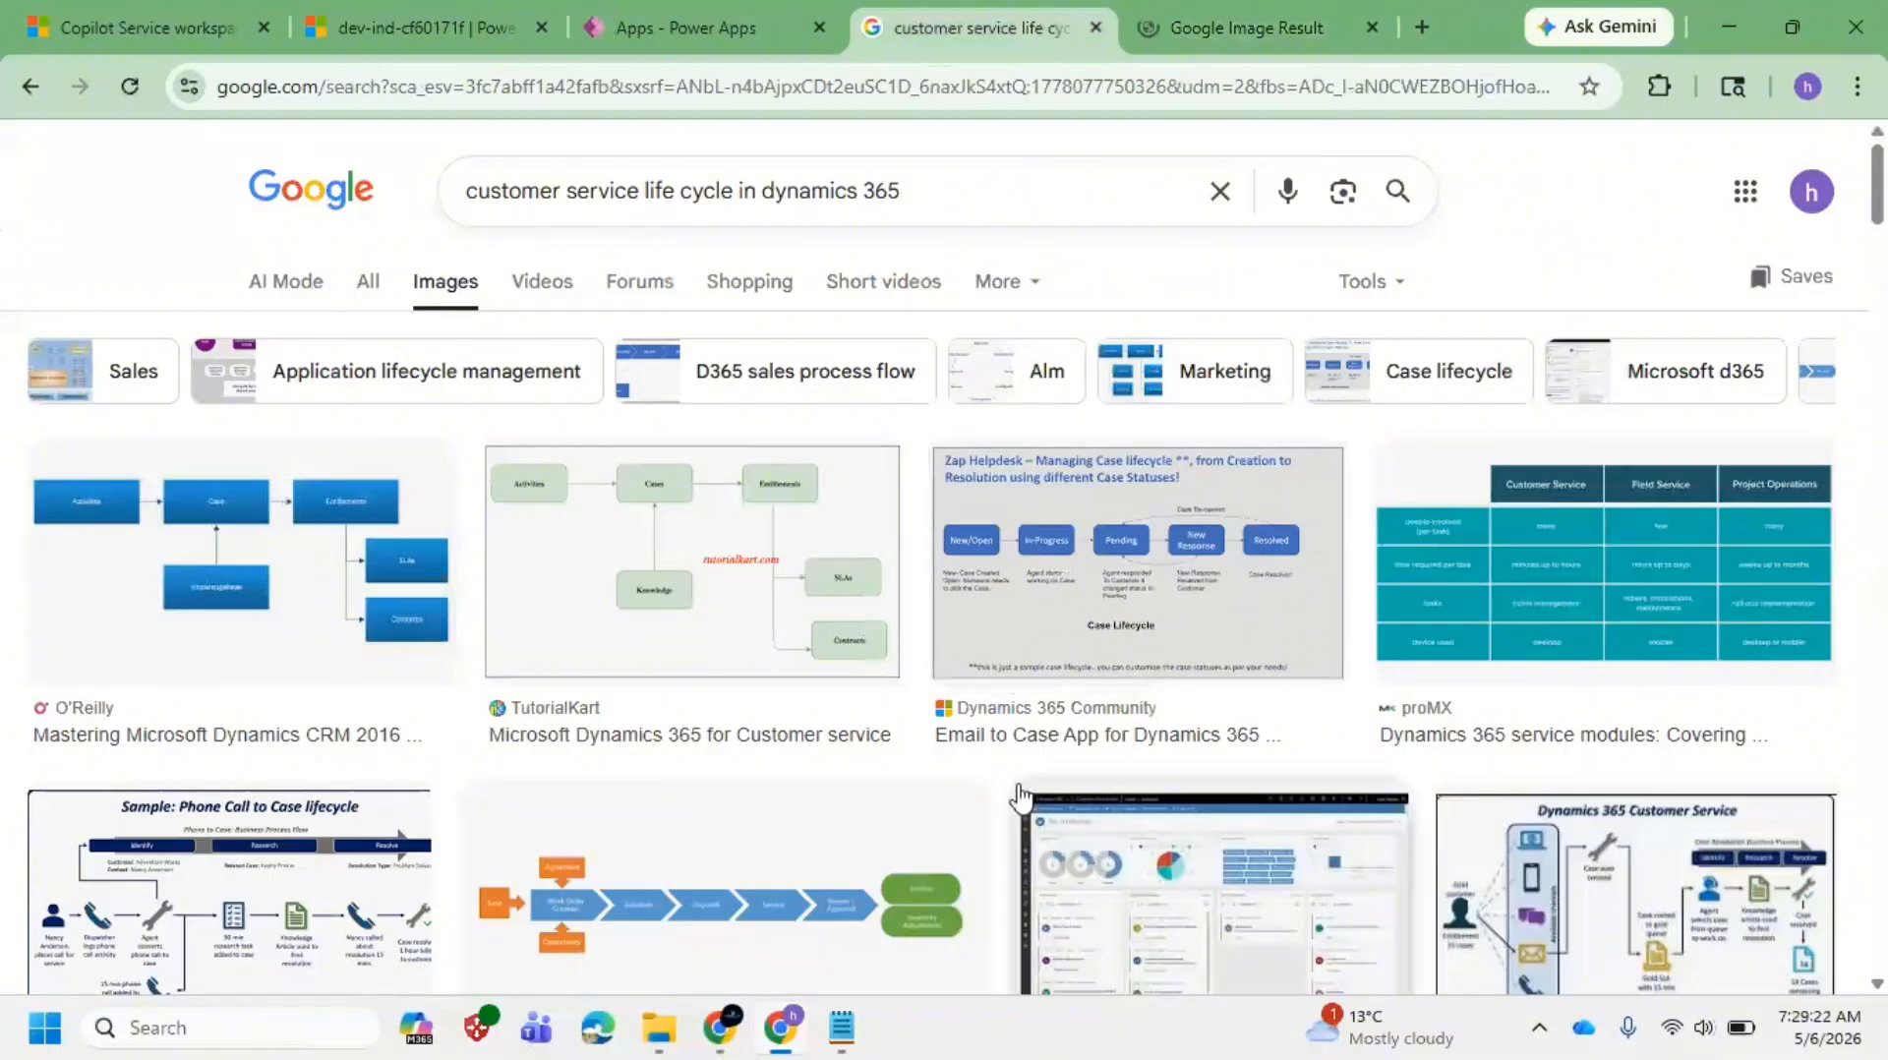
{"action": "scroll", "coordinate": [978, 839], "scroll_direction": "down", "scroll_amount": 4}
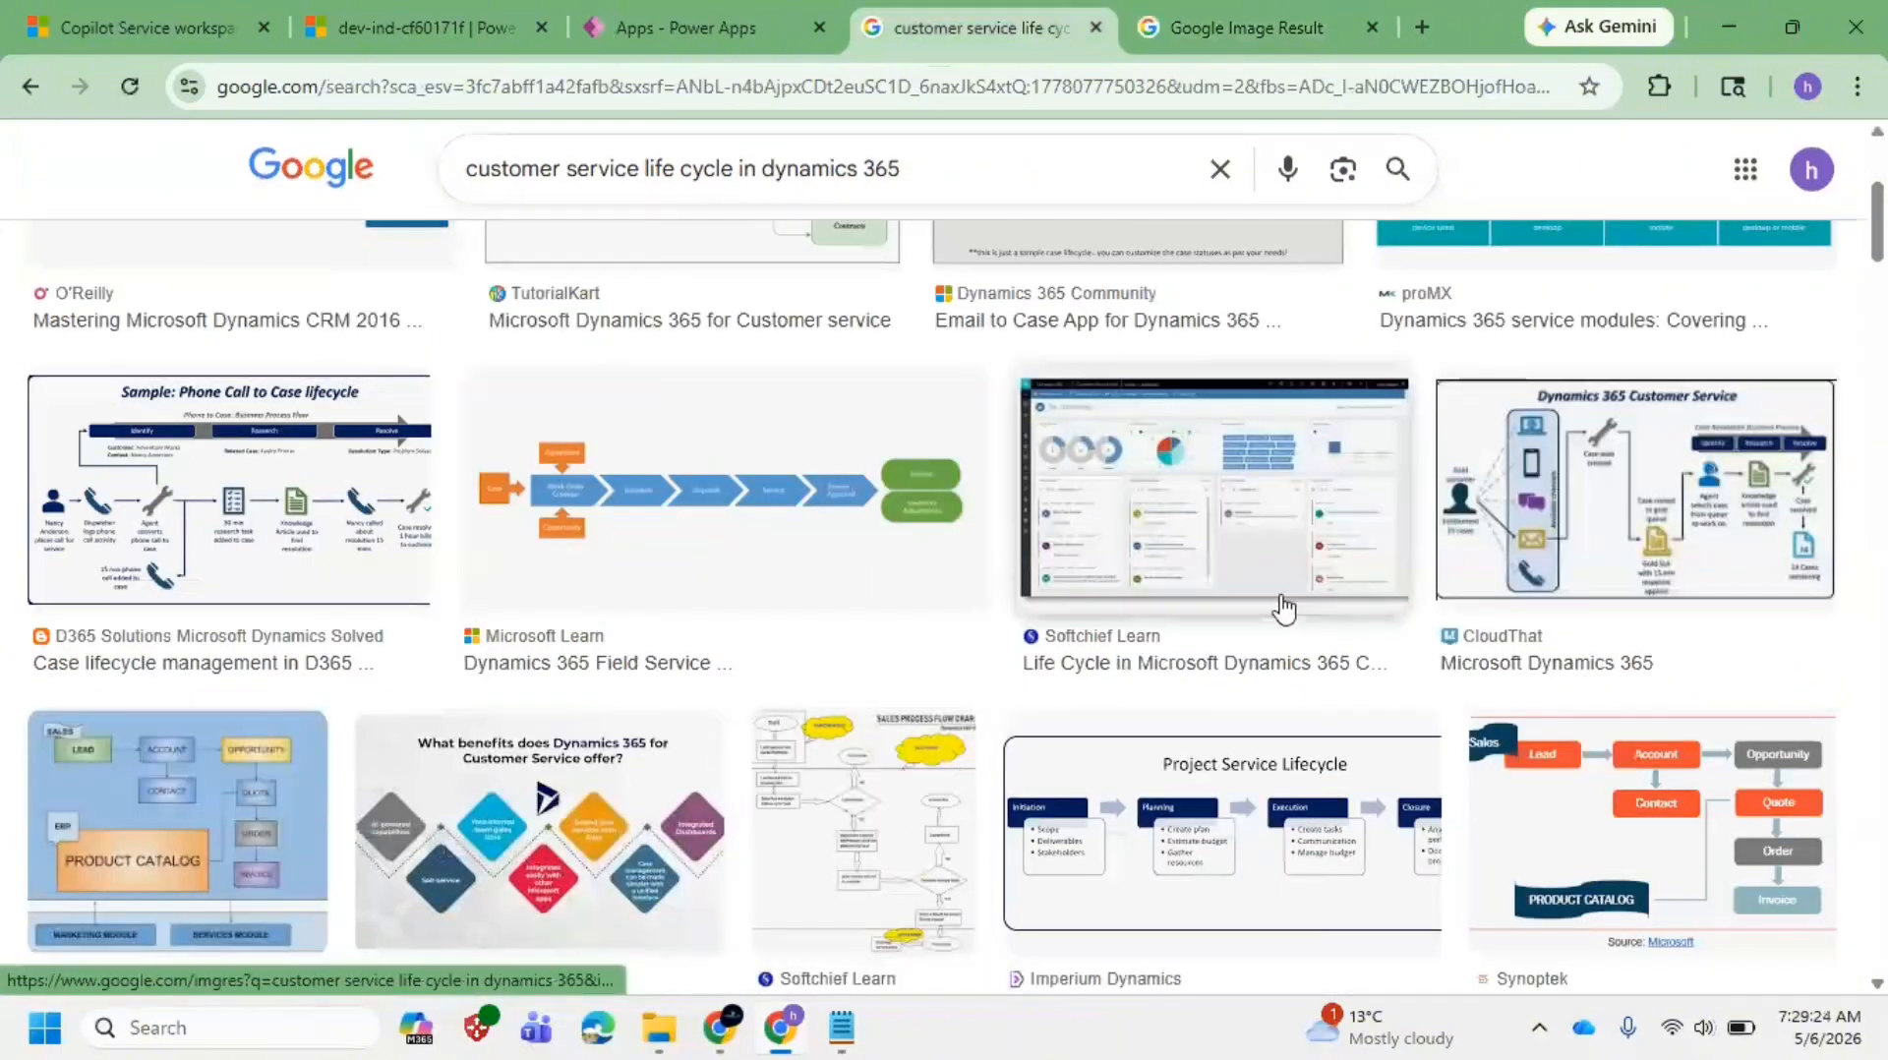
{"action": "right_click", "coordinate": [1571, 557]}
{"action": "left_click", "coordinate": [1353, 423]}
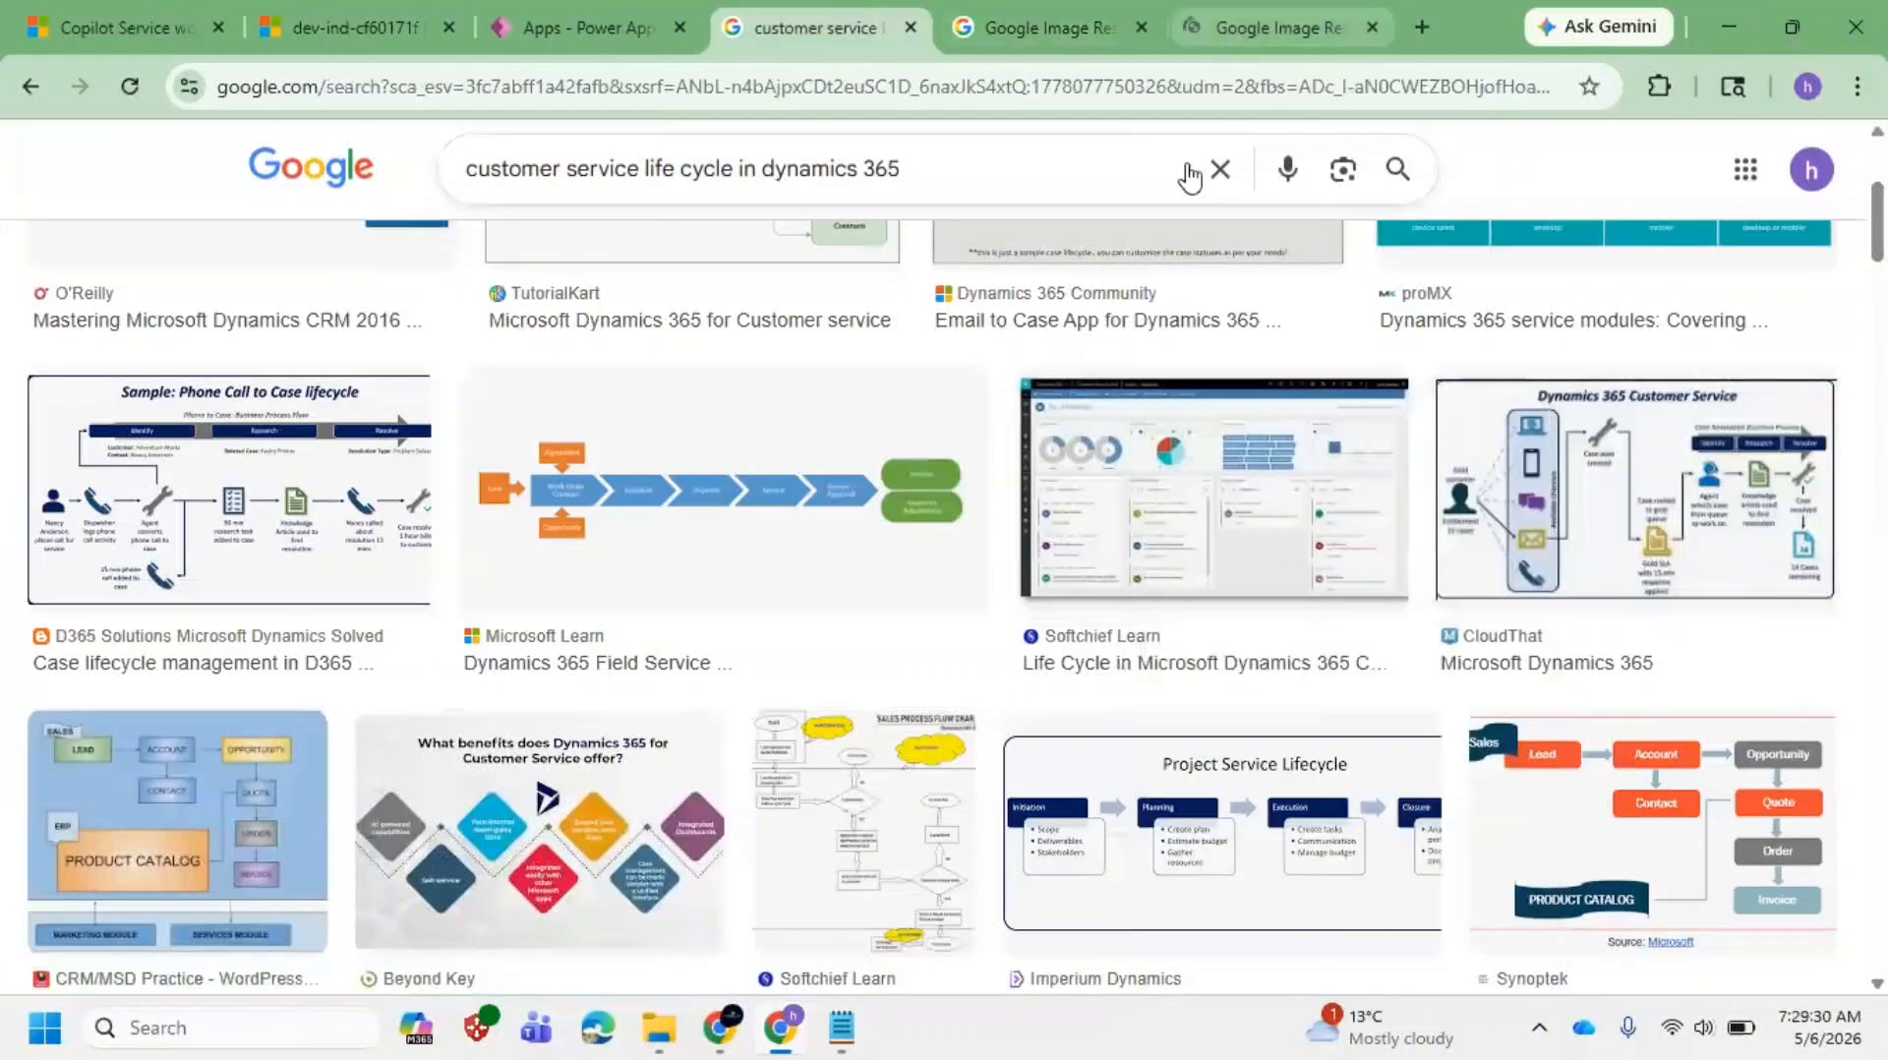
{"action": "left_click", "coordinate": [1247, 31]}
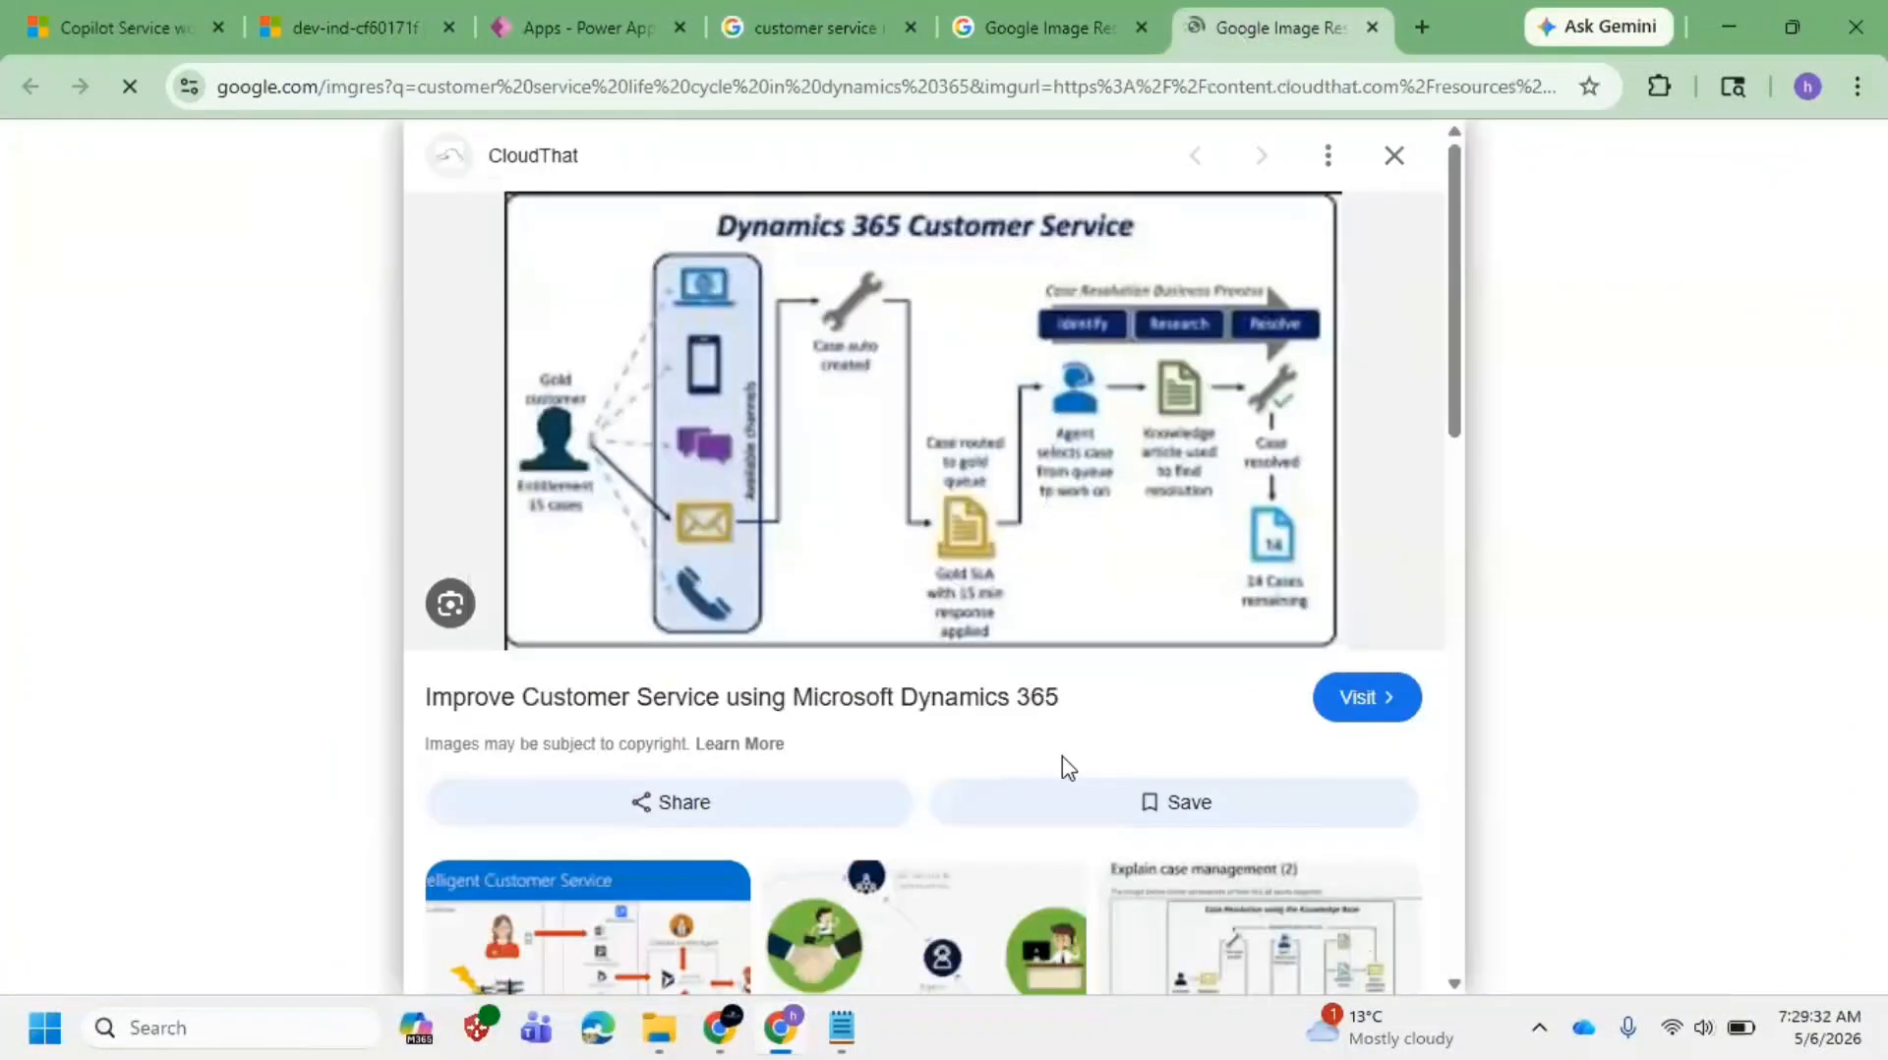
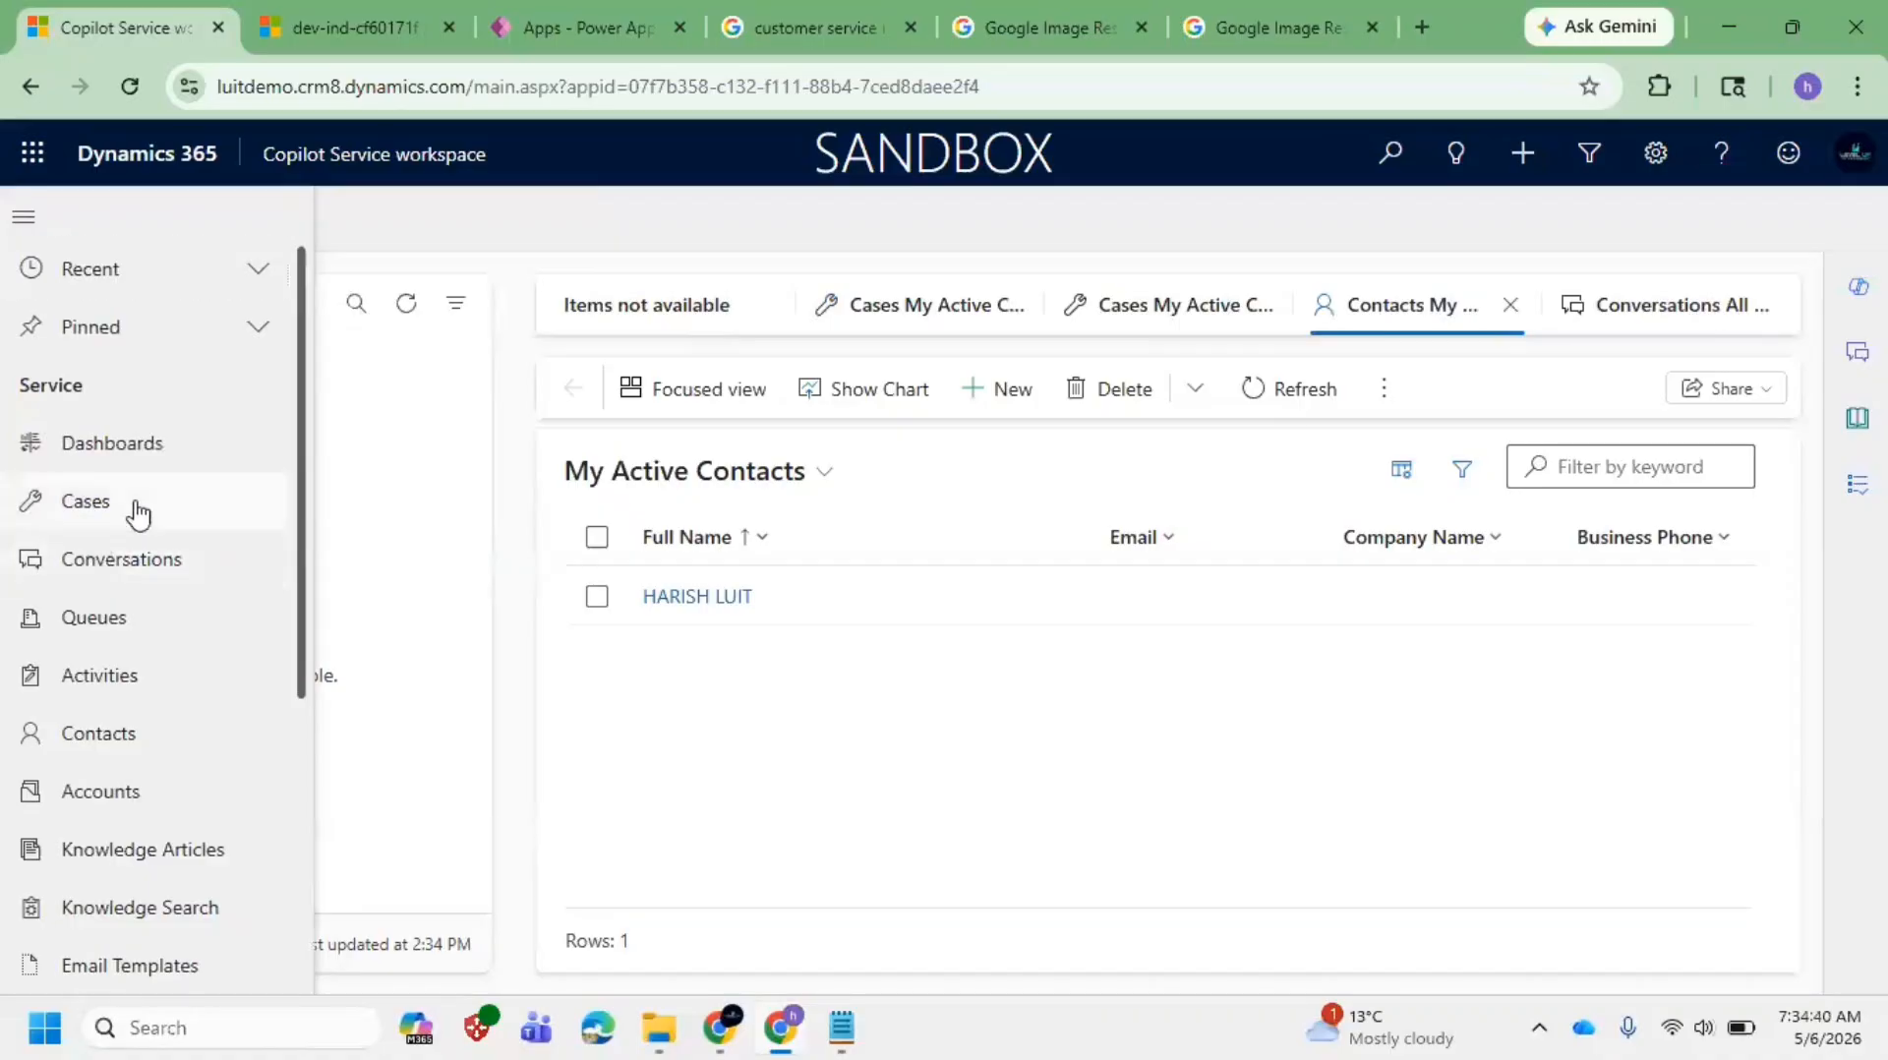
Step: Close the Copilot pane and the Contacts and Conversations tabs, then start a new case
{"action": "left_click", "coordinate": [137, 512]}
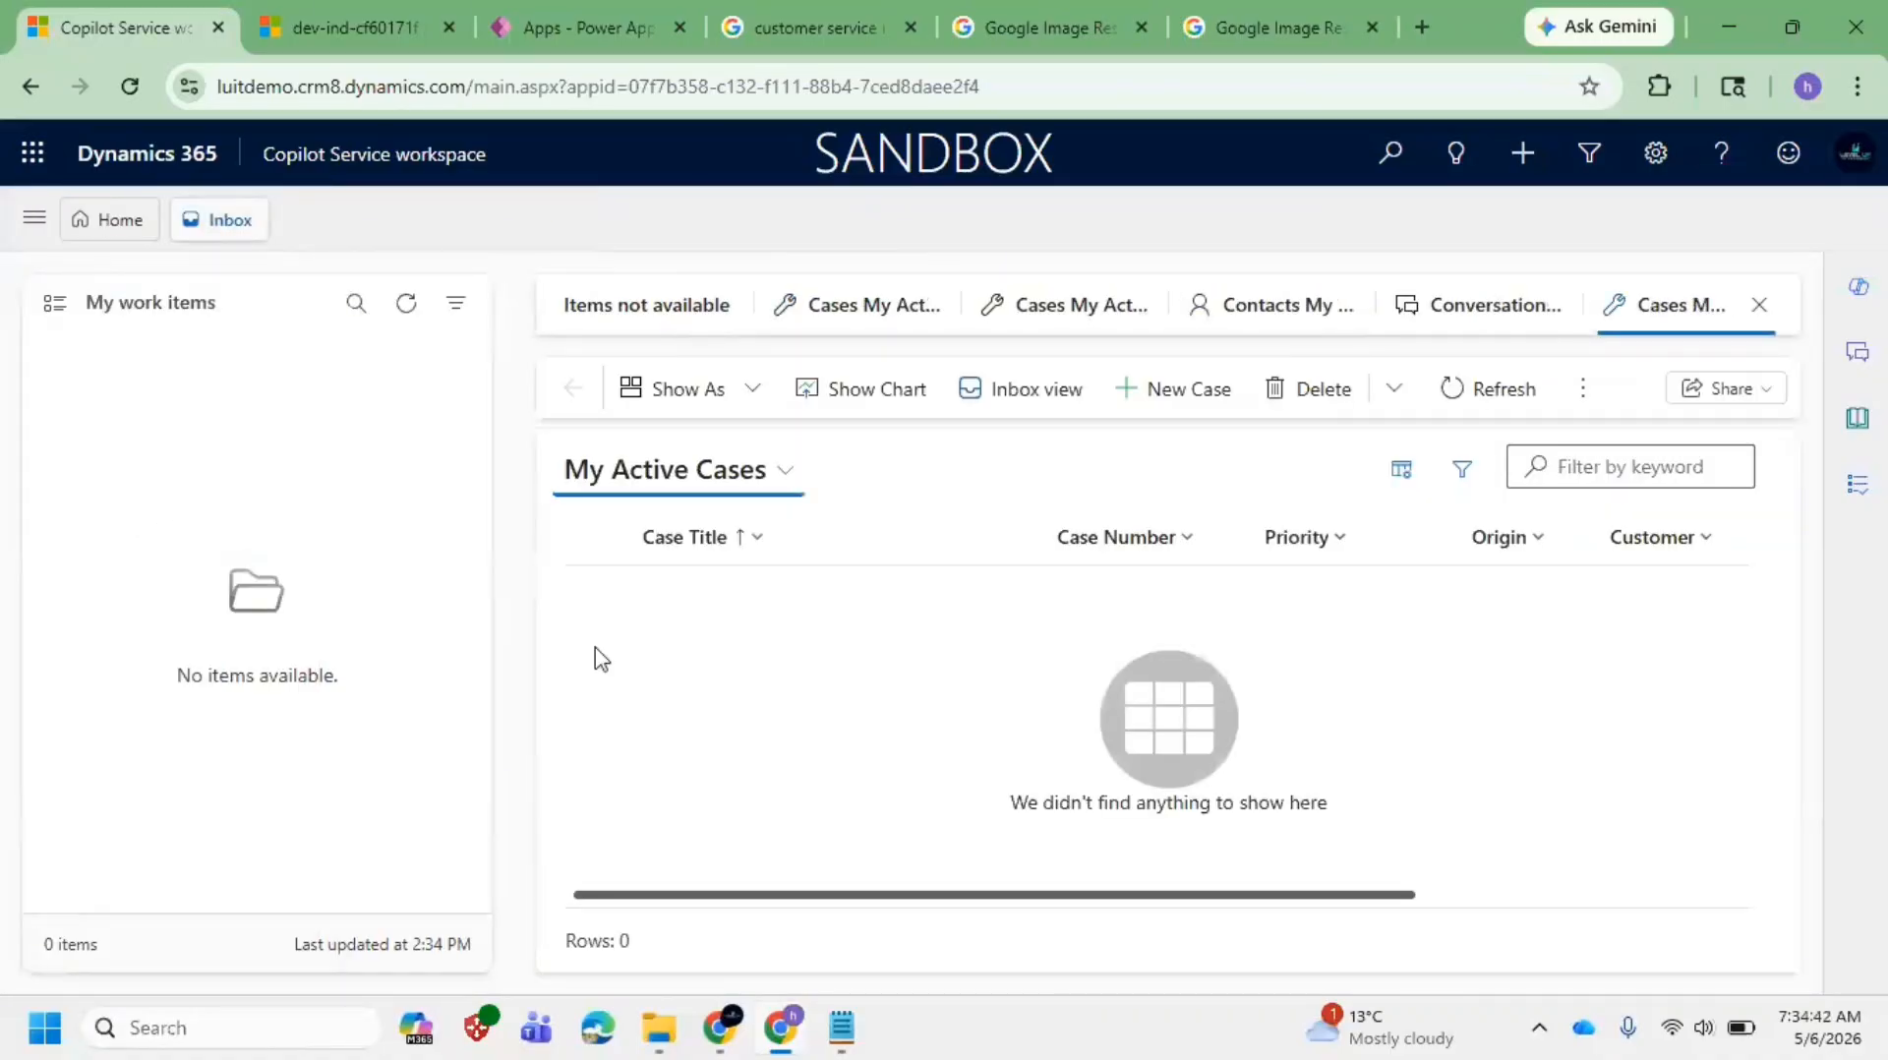
{"action": "left_click", "coordinate": [124, 222]}
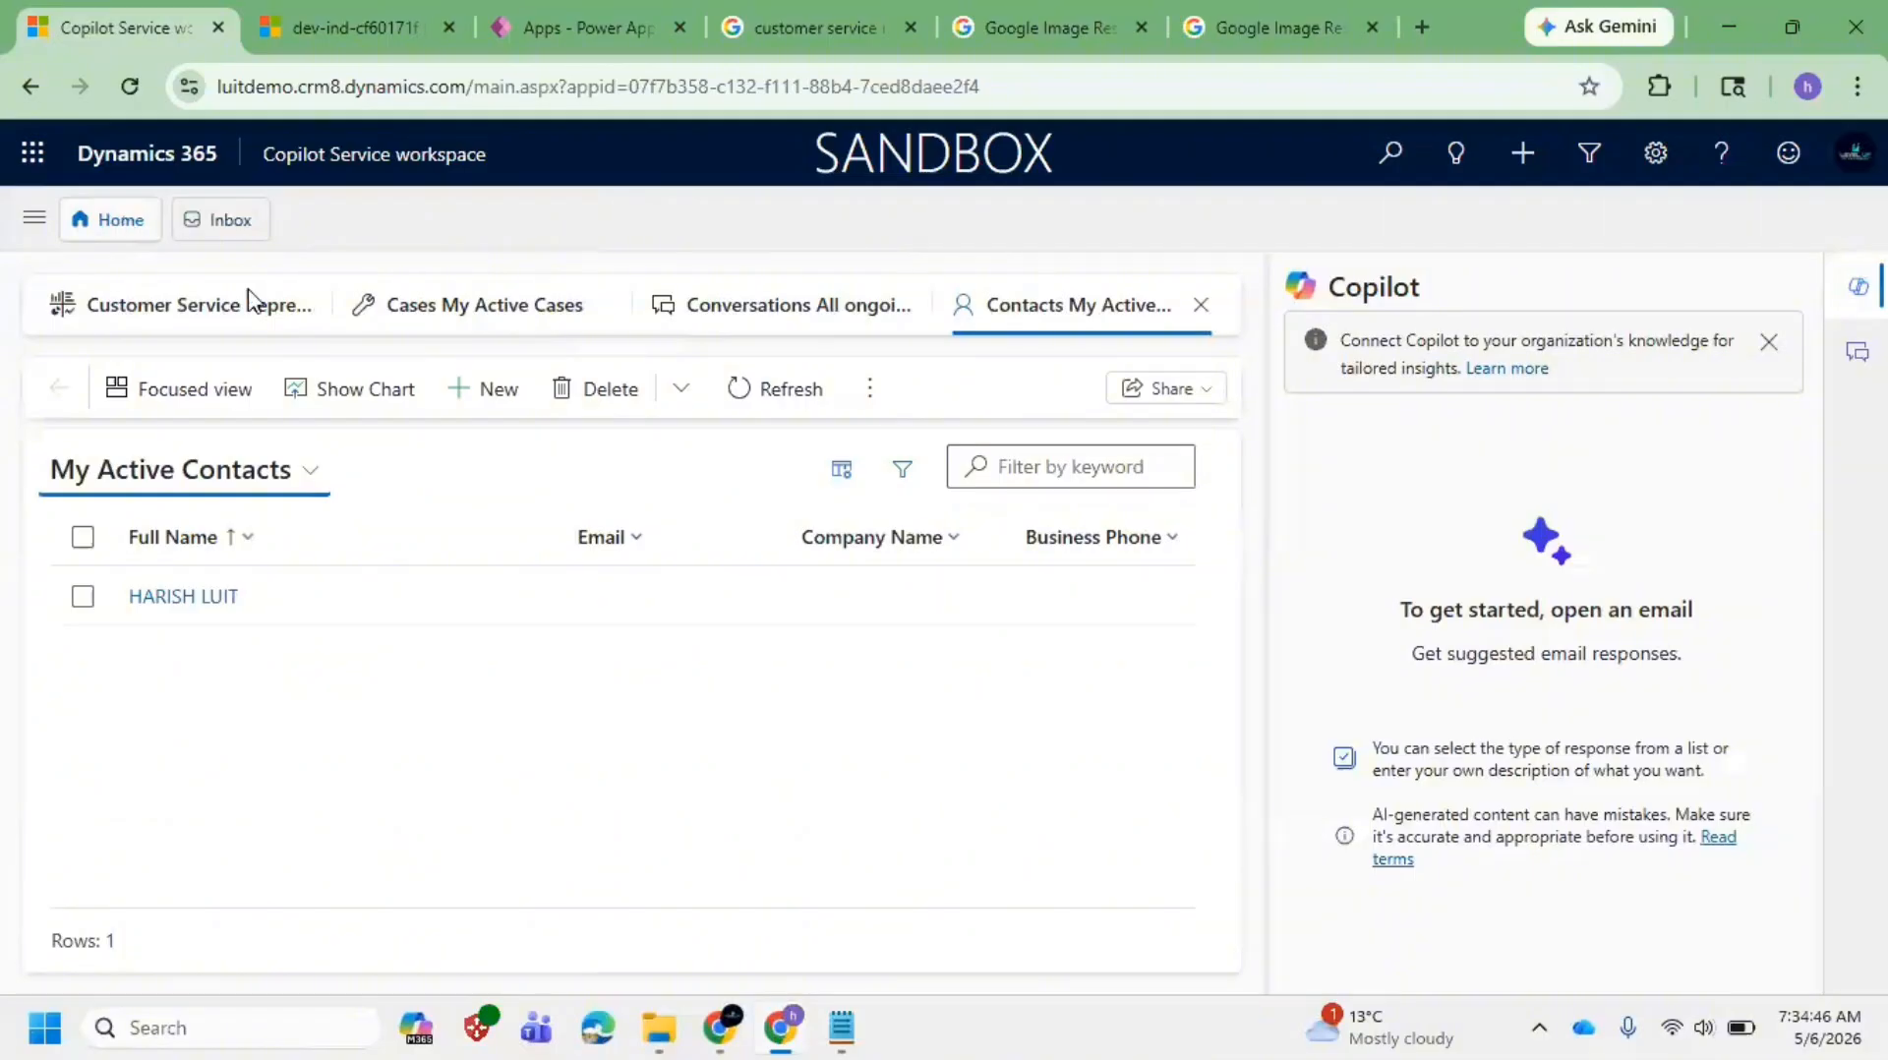
{"action": "left_click", "coordinate": [1858, 286]}
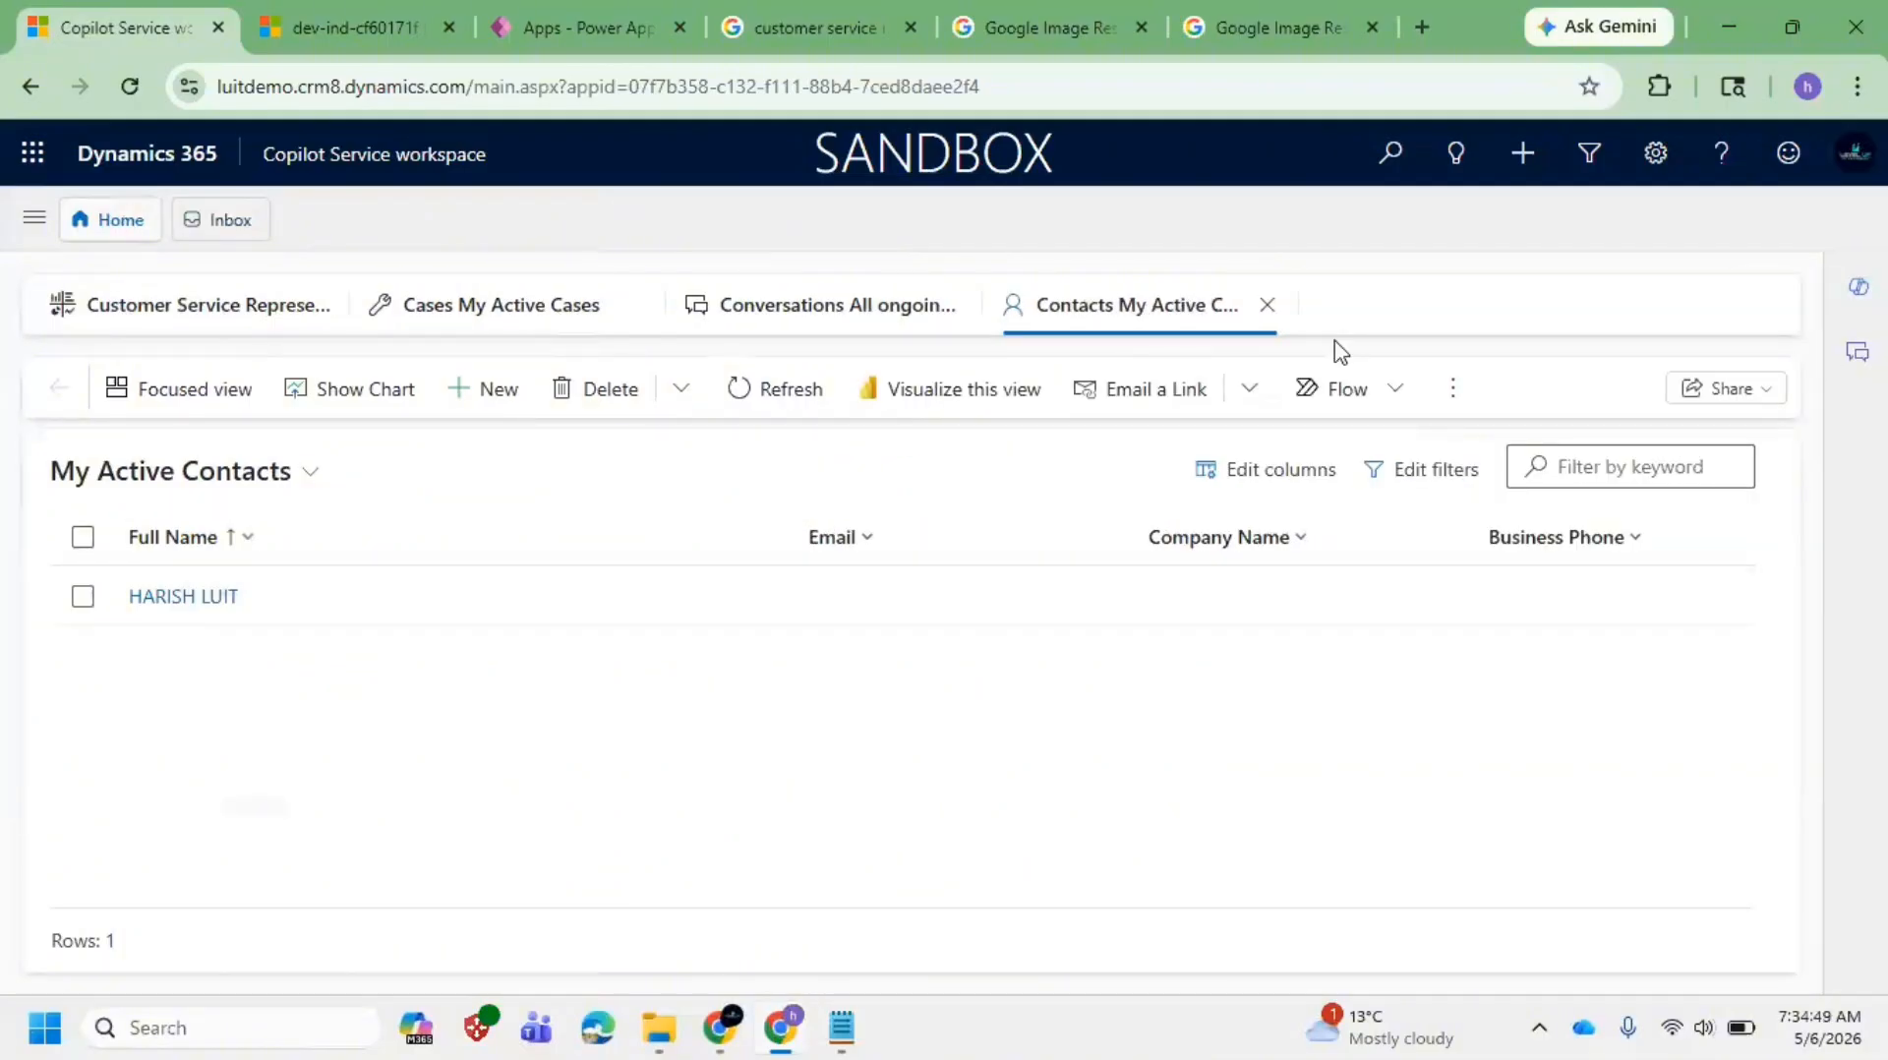
{"action": "left_click", "coordinate": [1268, 305]}
{"action": "left_click", "coordinate": [949, 305]}
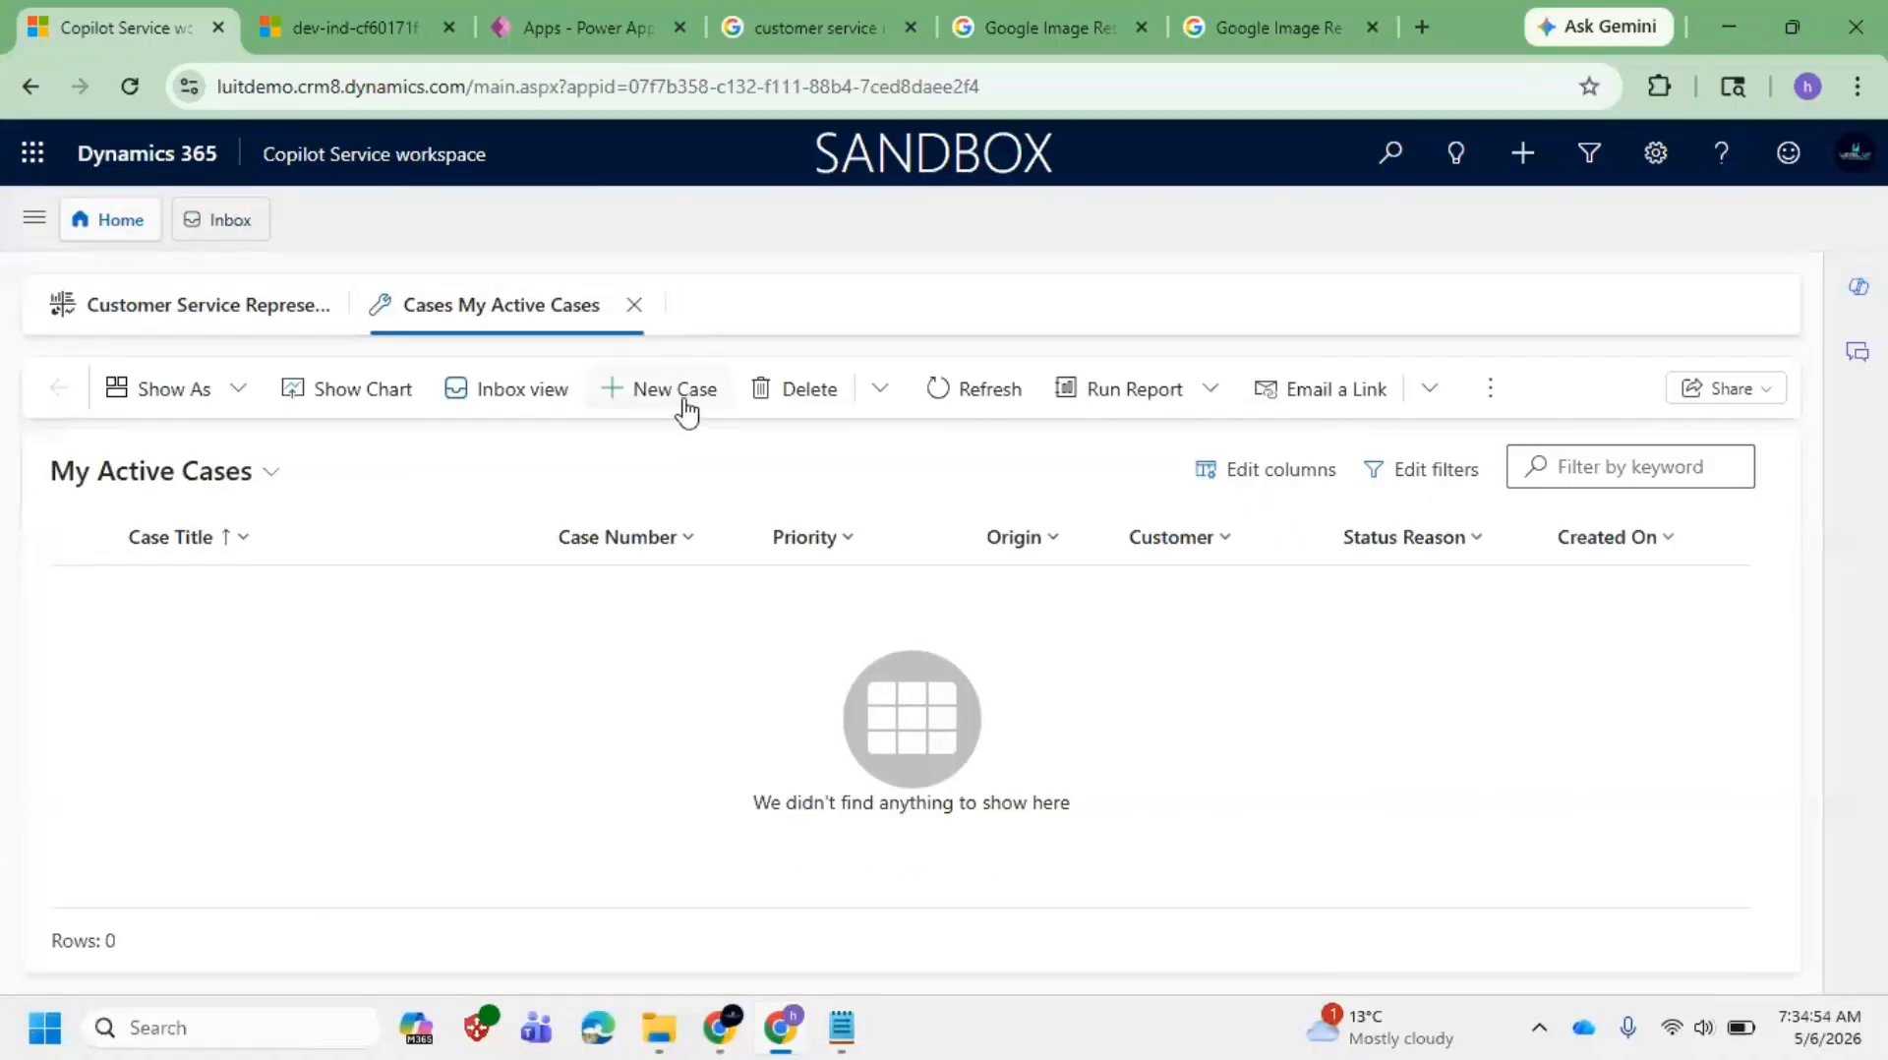
{"action": "left_click", "coordinate": [686, 413]}
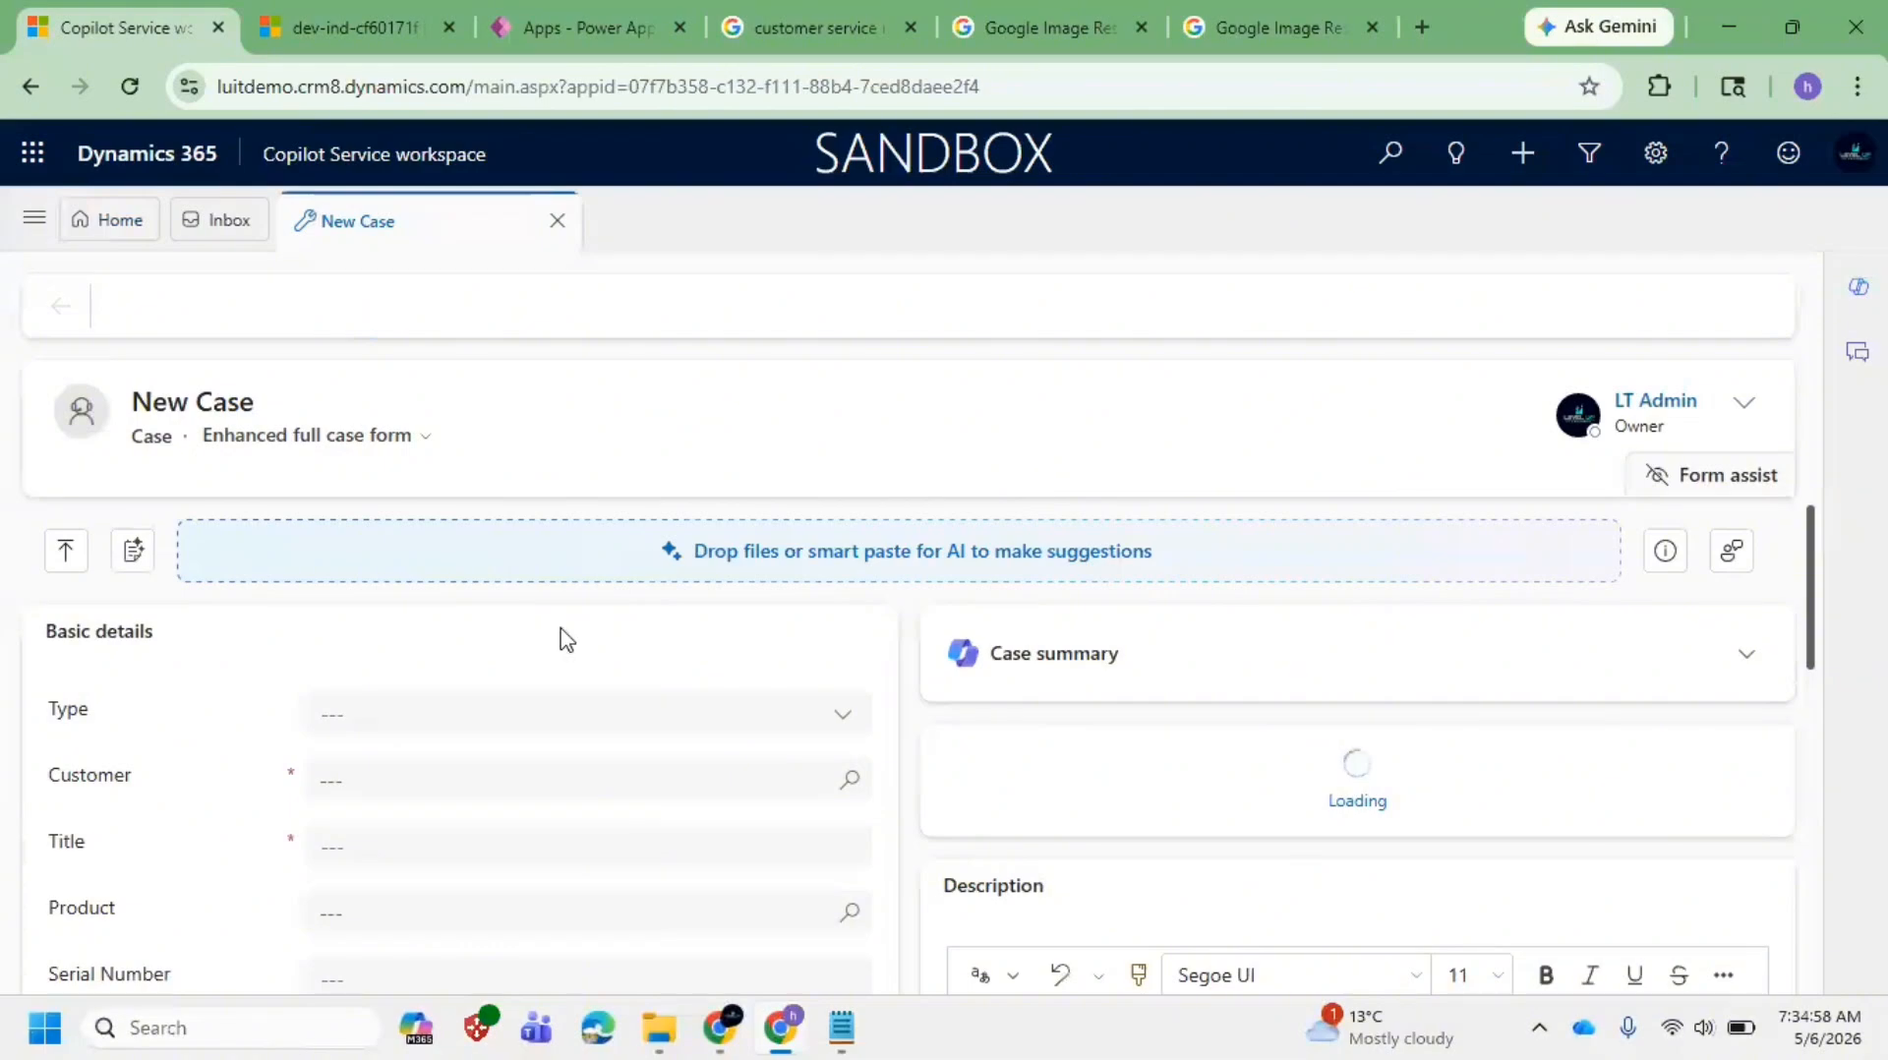
Step: Set the new case's Type to Problem
{"action": "left_click", "coordinate": [481, 734]}
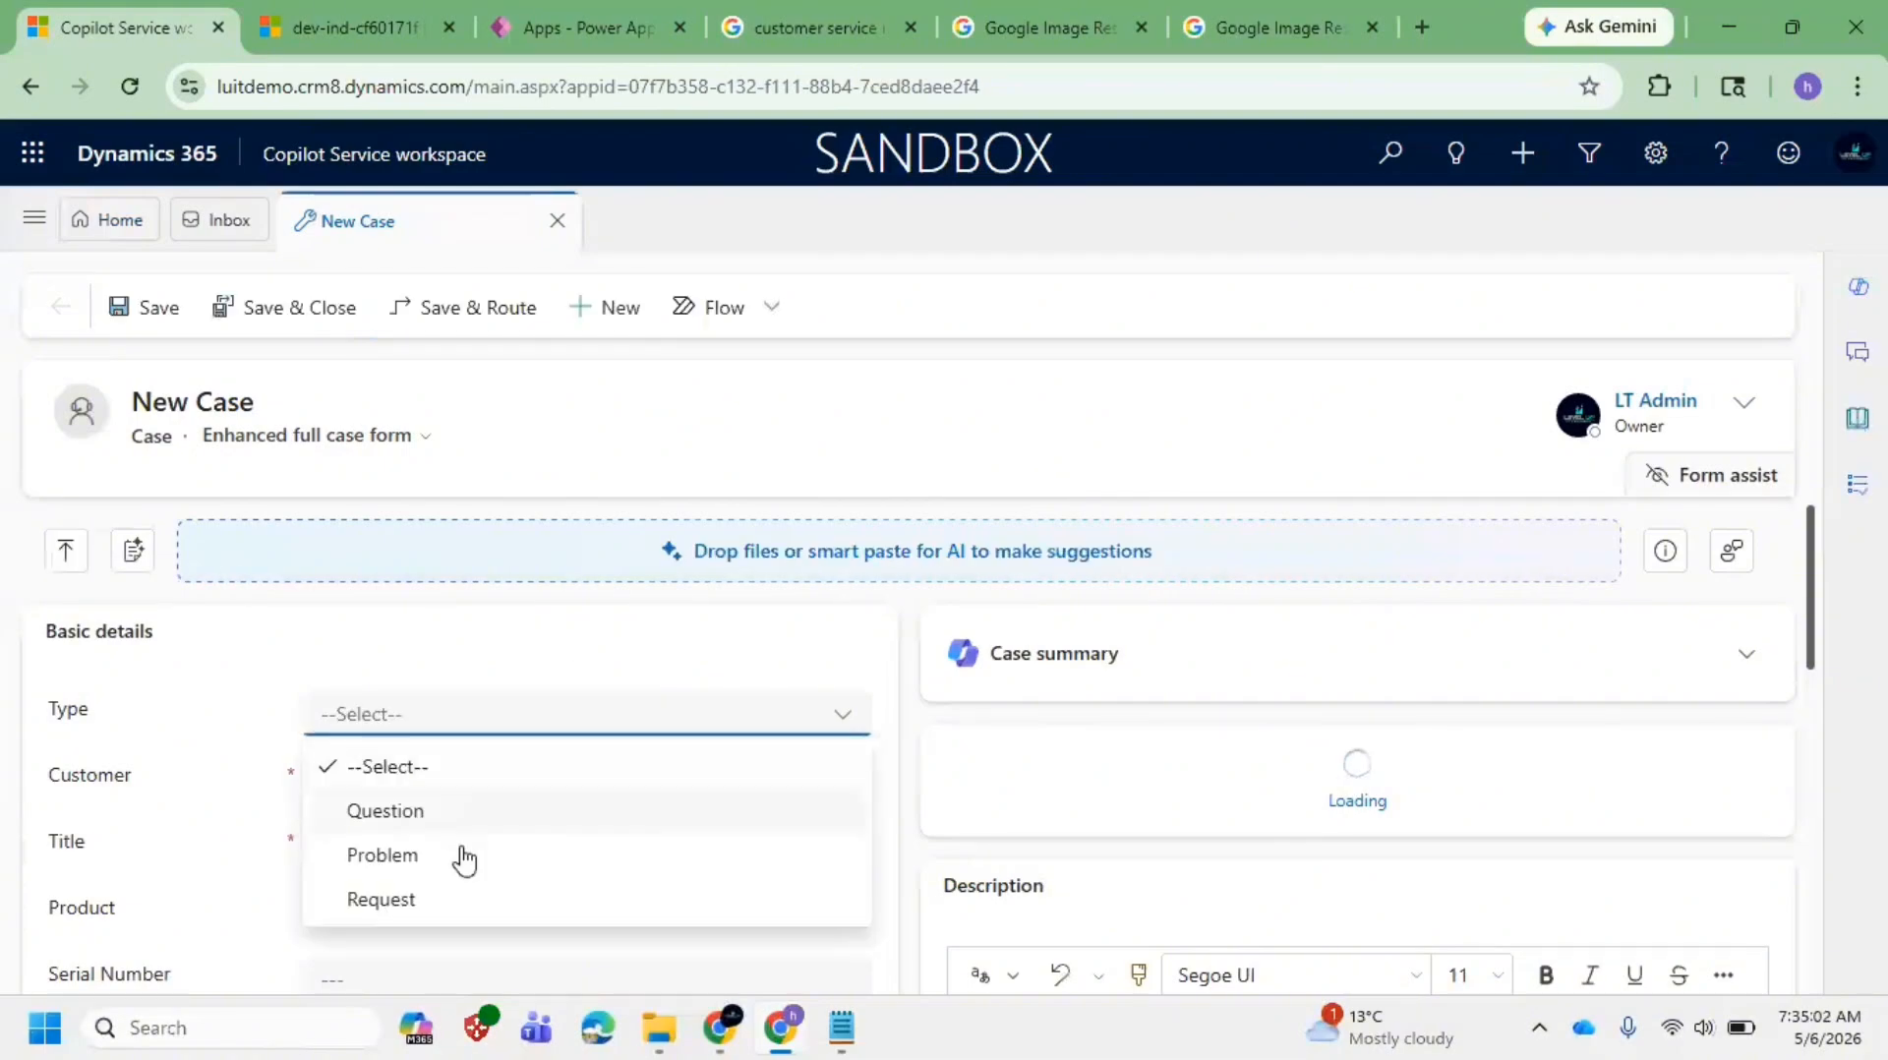
{"action": "left_click", "coordinate": [462, 863]}
{"action": "left_click", "coordinate": [502, 729]}
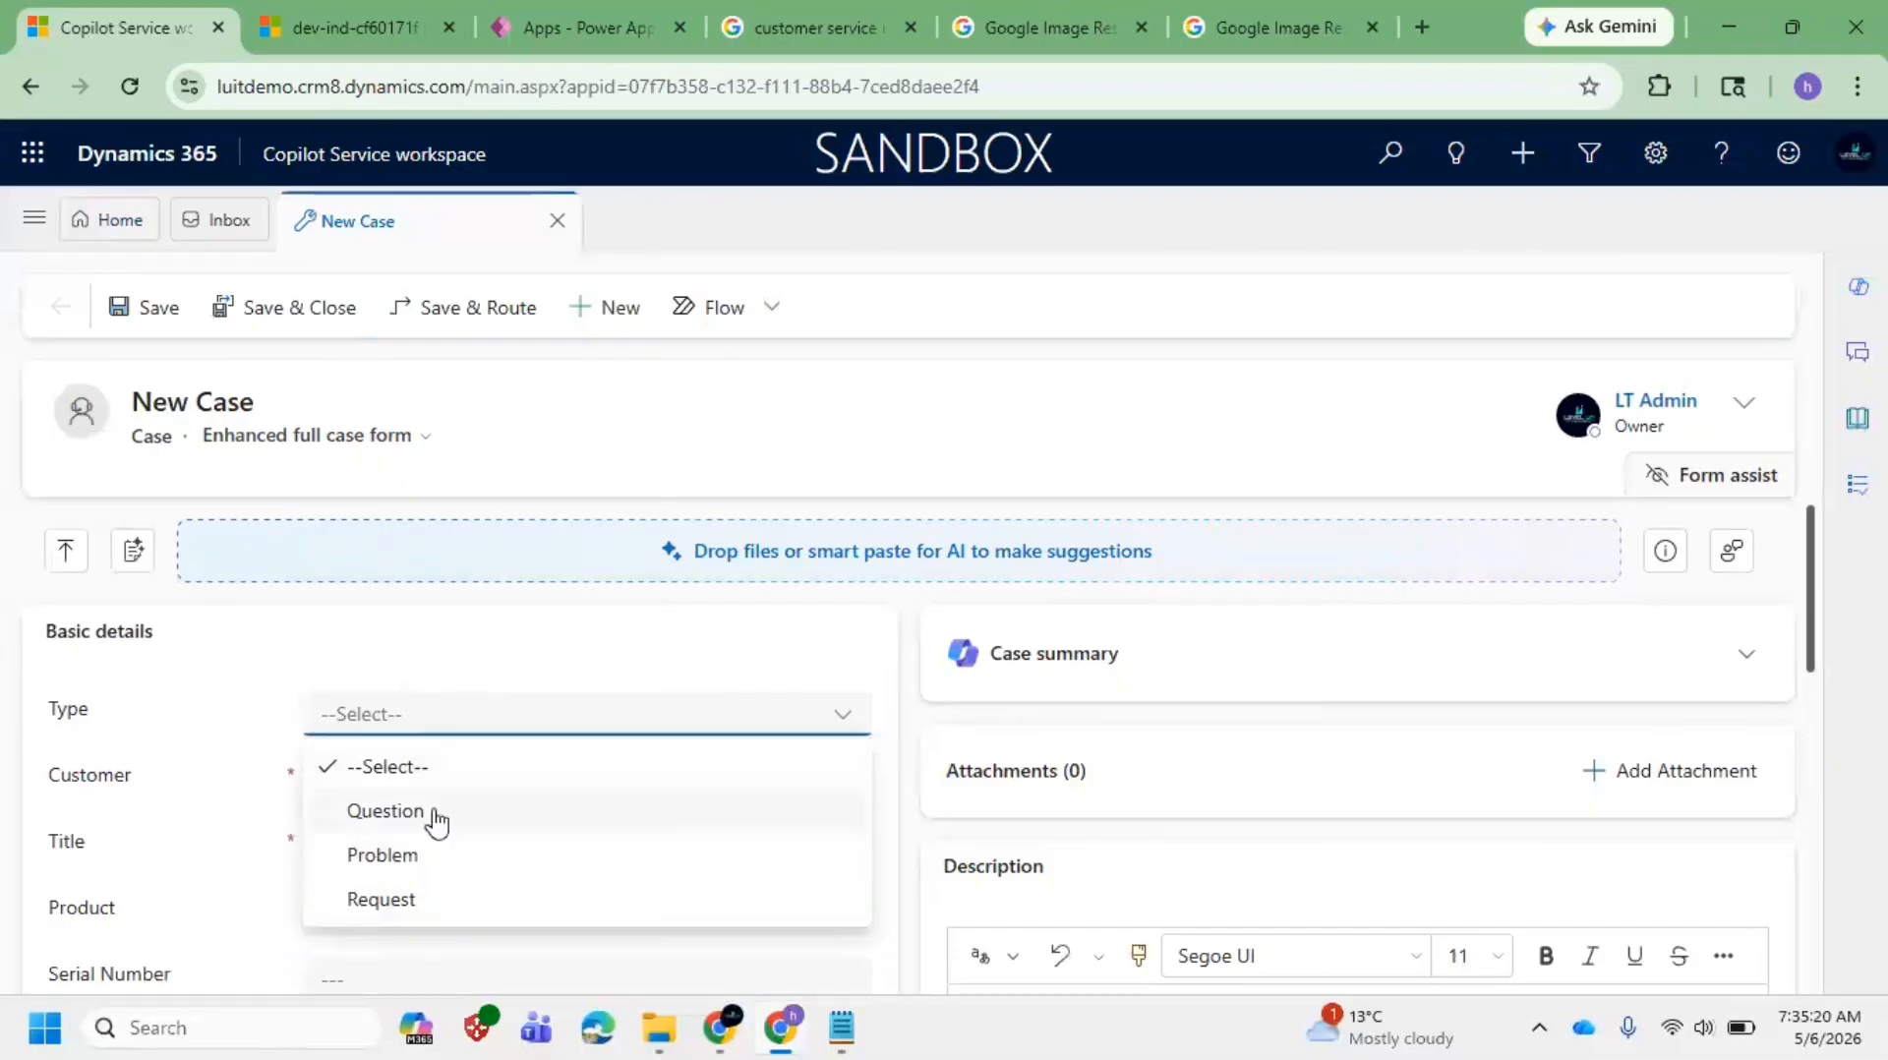
{"action": "left_click", "coordinate": [452, 852]}
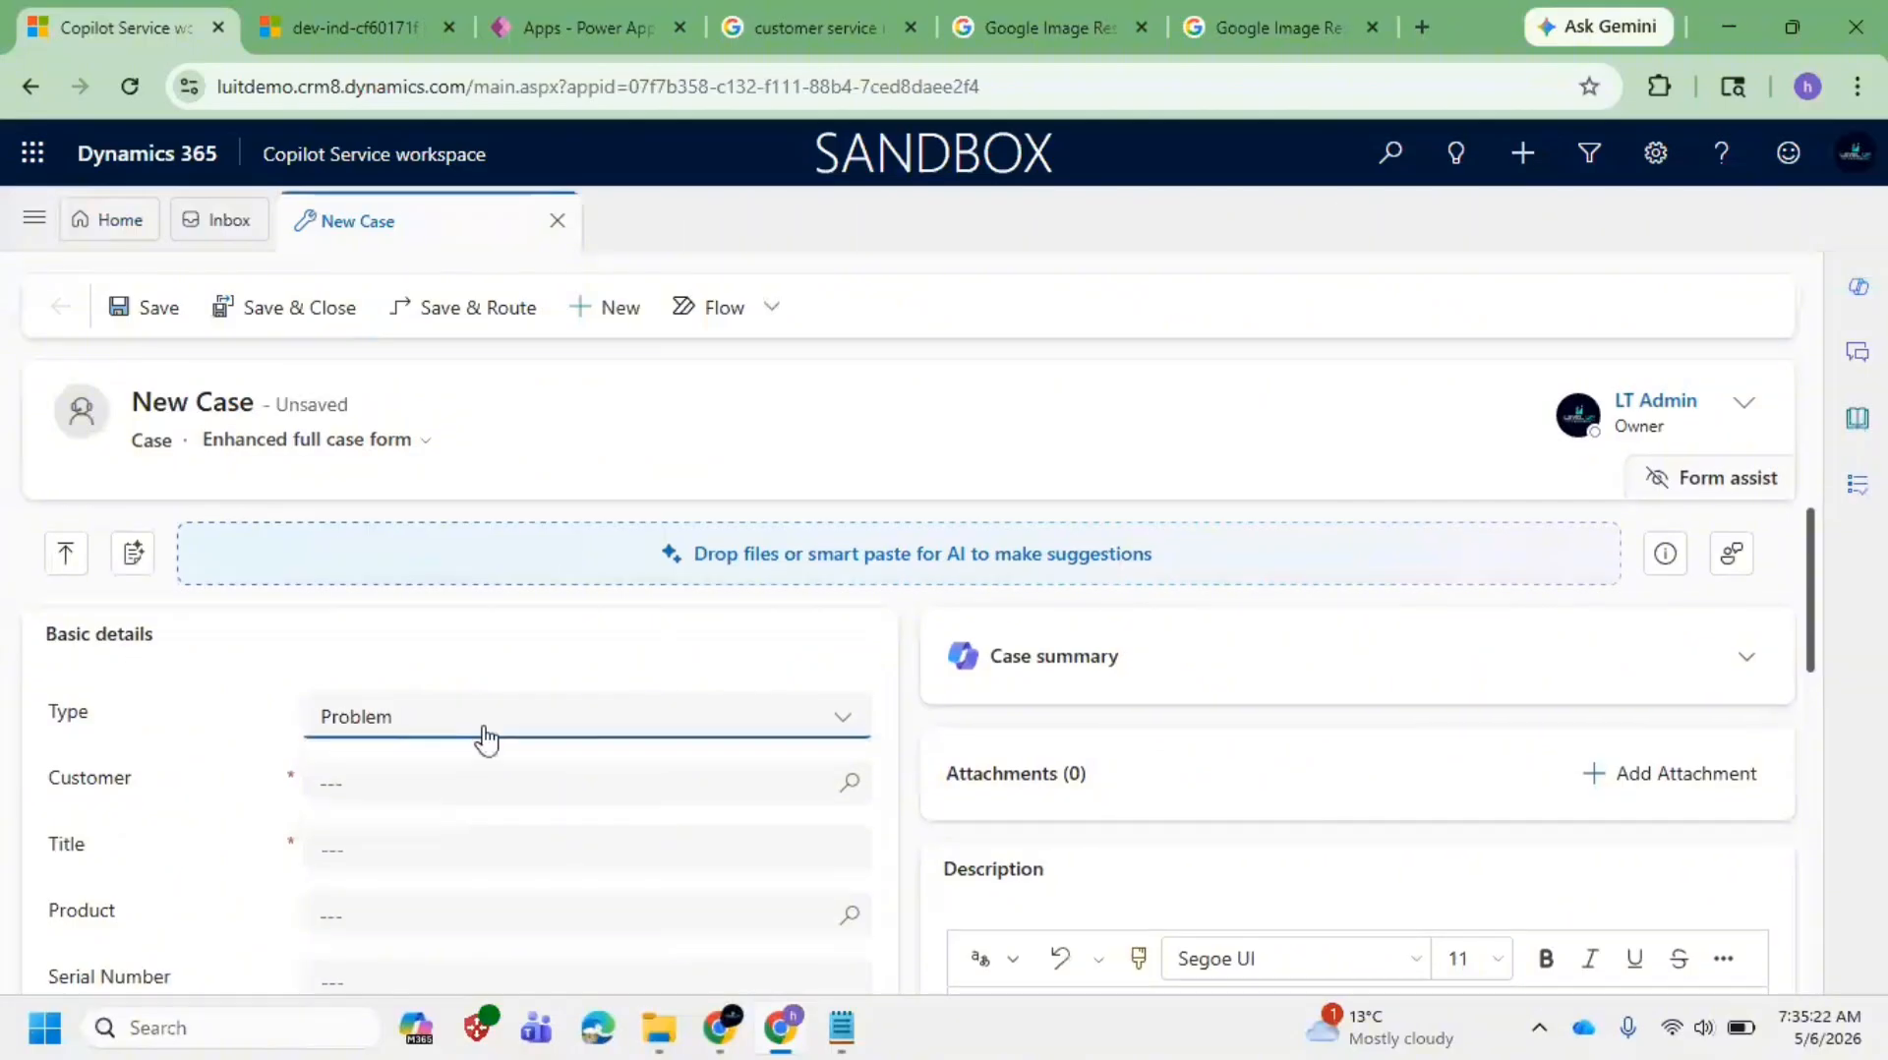
Step: Link the recent contact as the Customer and close the Customer Details panel
{"action": "left_click", "coordinate": [443, 784]}
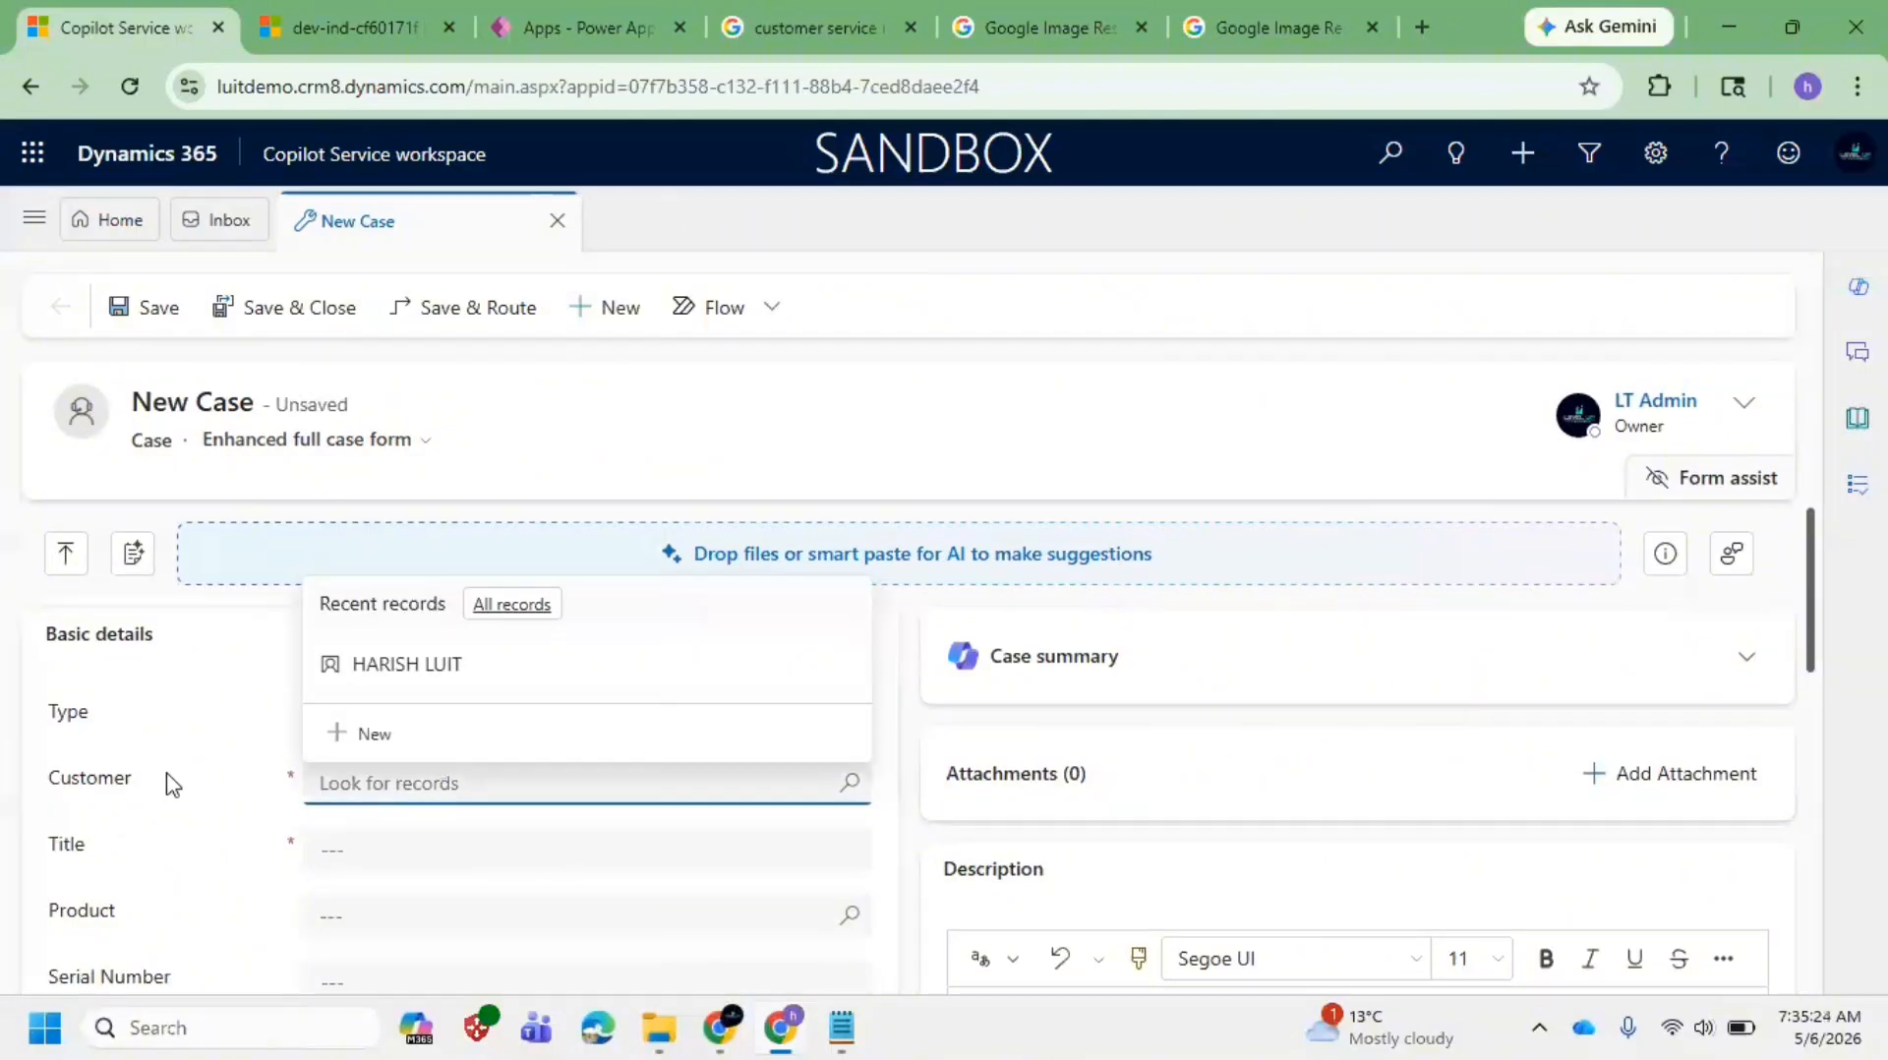
{"action": "left_click", "coordinate": [171, 784]}
{"action": "left_click", "coordinate": [746, 788]}
{"action": "left_click", "coordinate": [137, 701]}
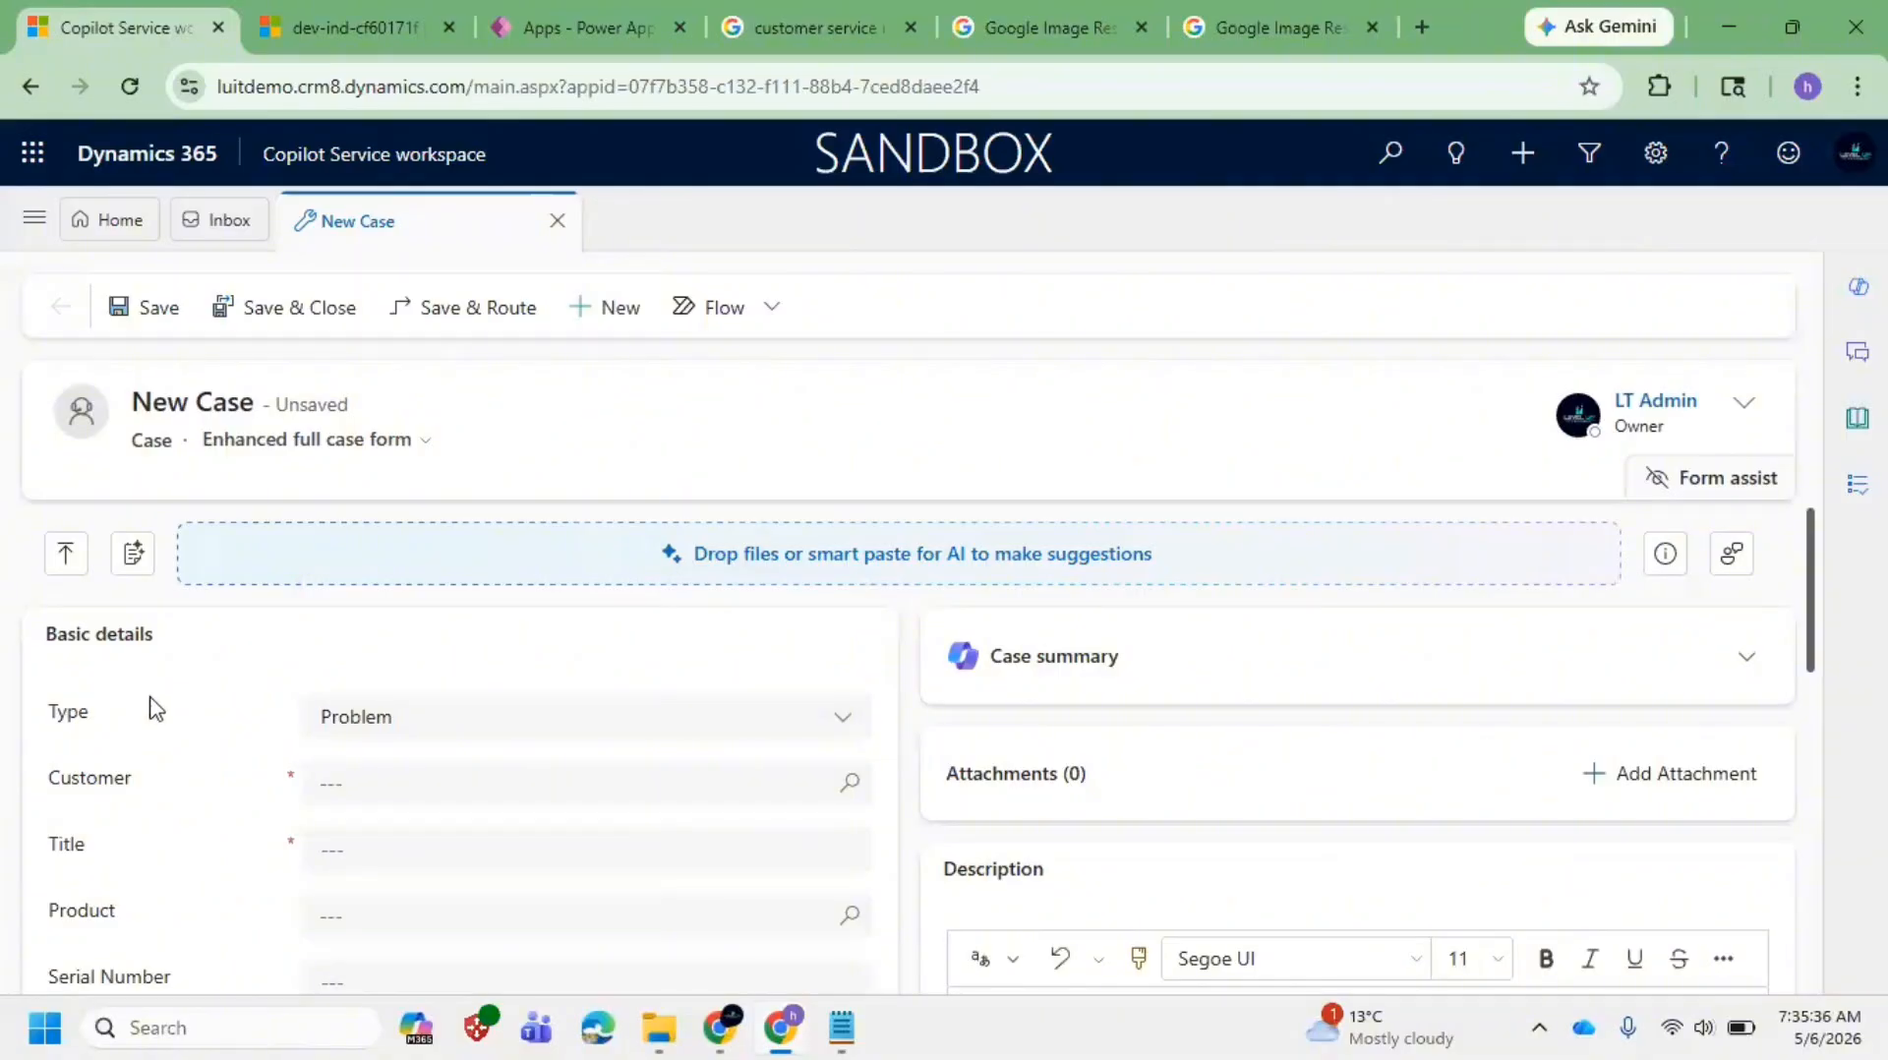
{"action": "left_click", "coordinate": [411, 783]}
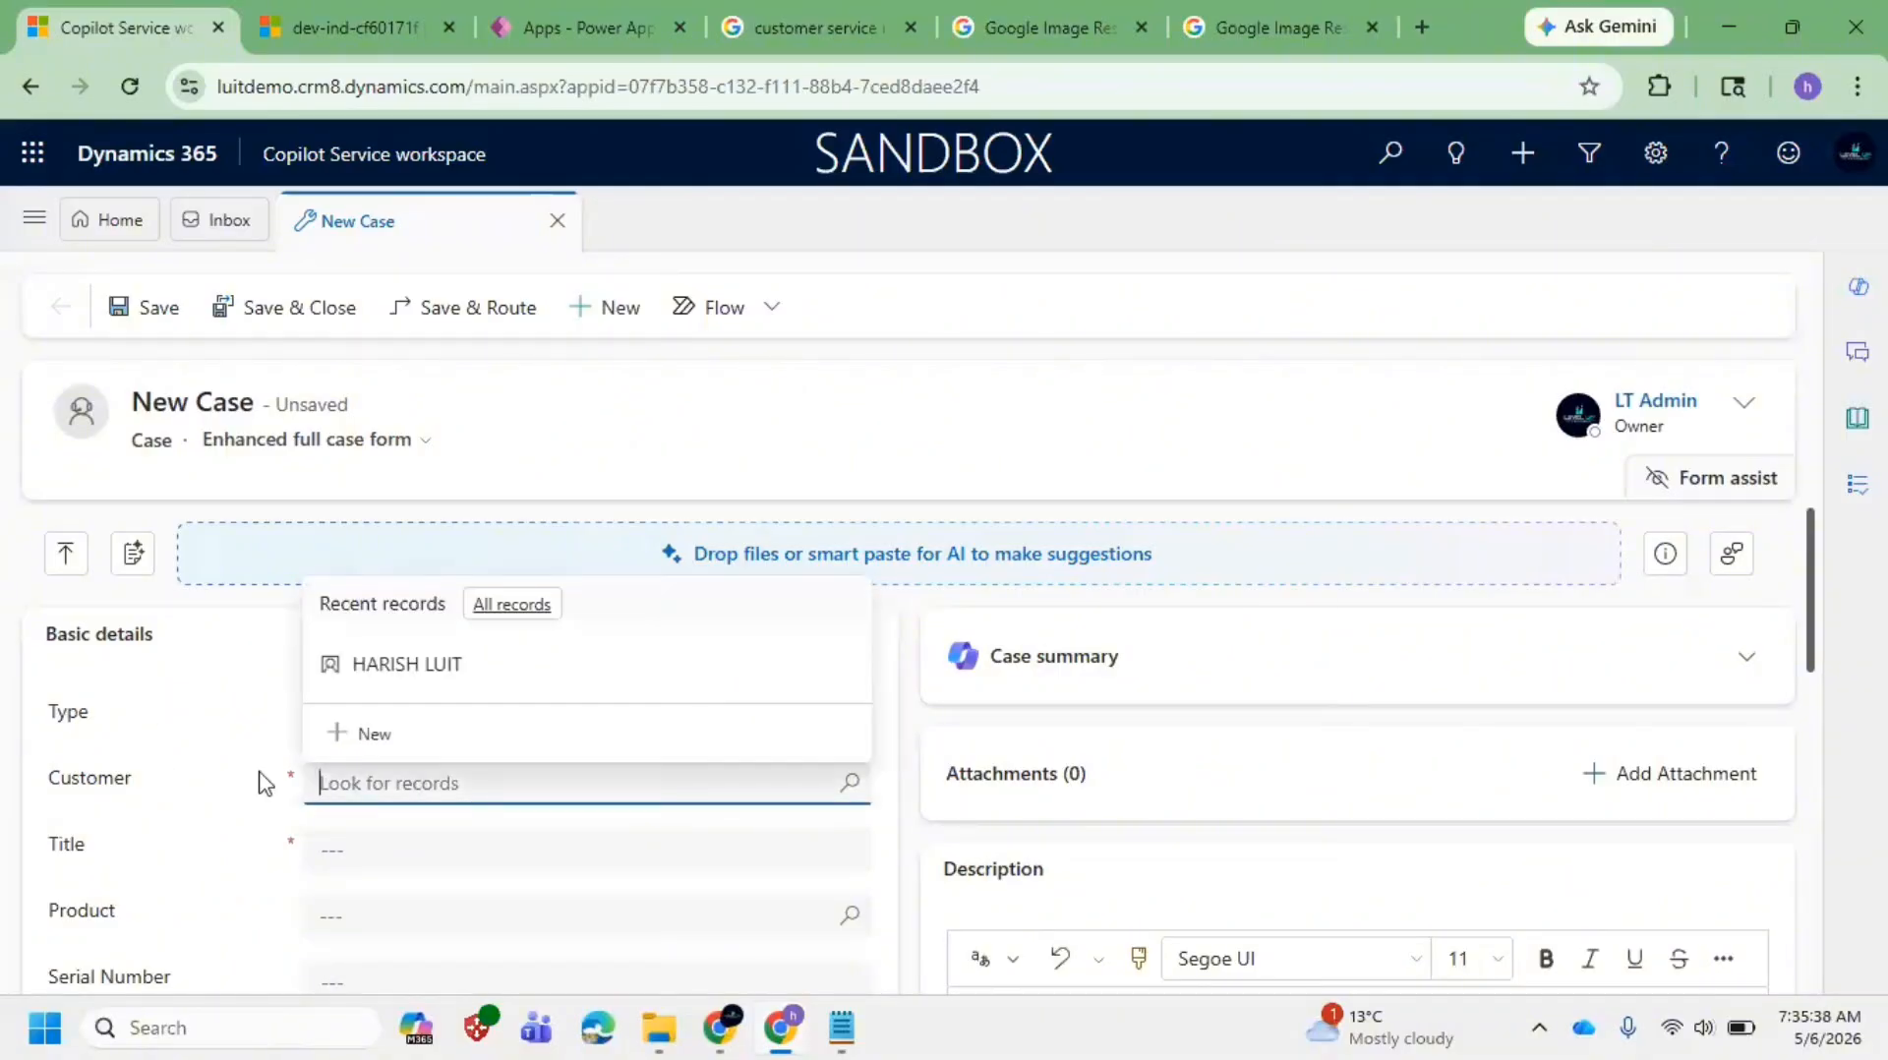
{"action": "left_click", "coordinate": [216, 761]}
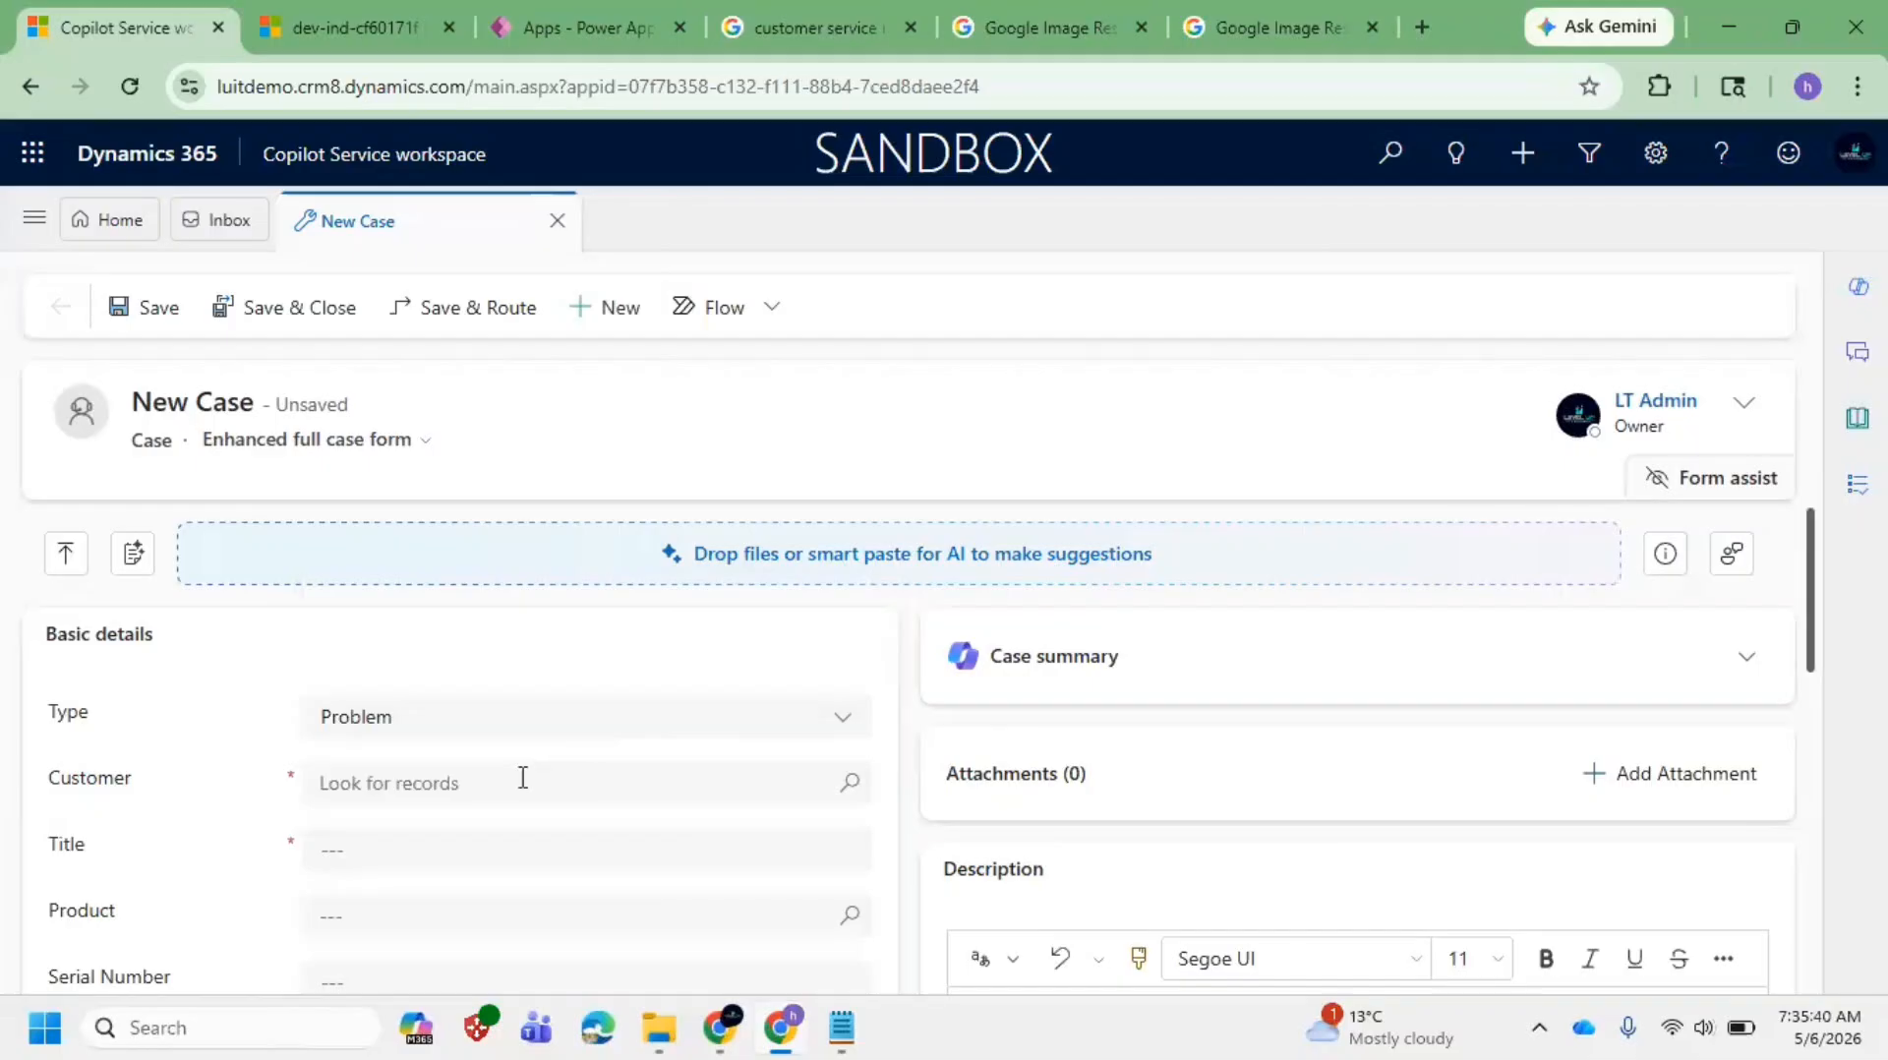
{"action": "left_click", "coordinate": [577, 716]}
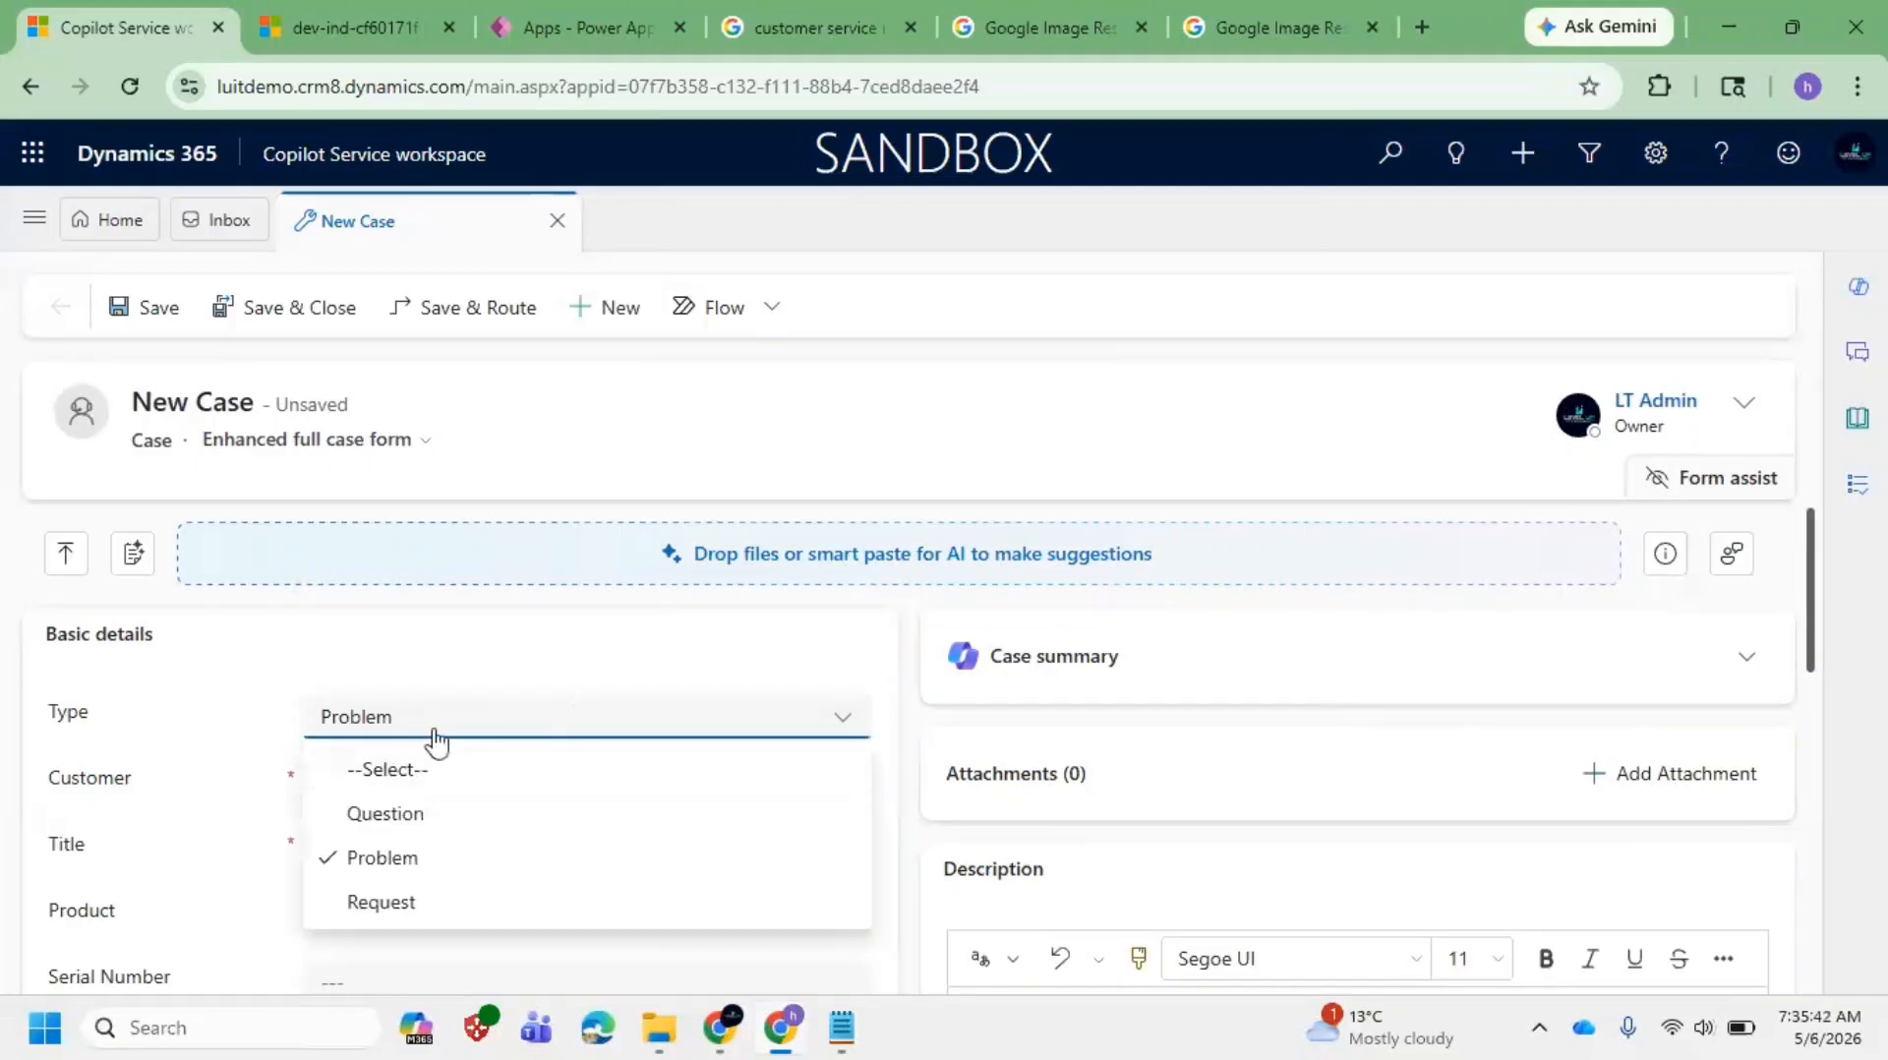
{"action": "left_click", "coordinate": [174, 763]}
{"action": "left_click", "coordinate": [409, 782]}
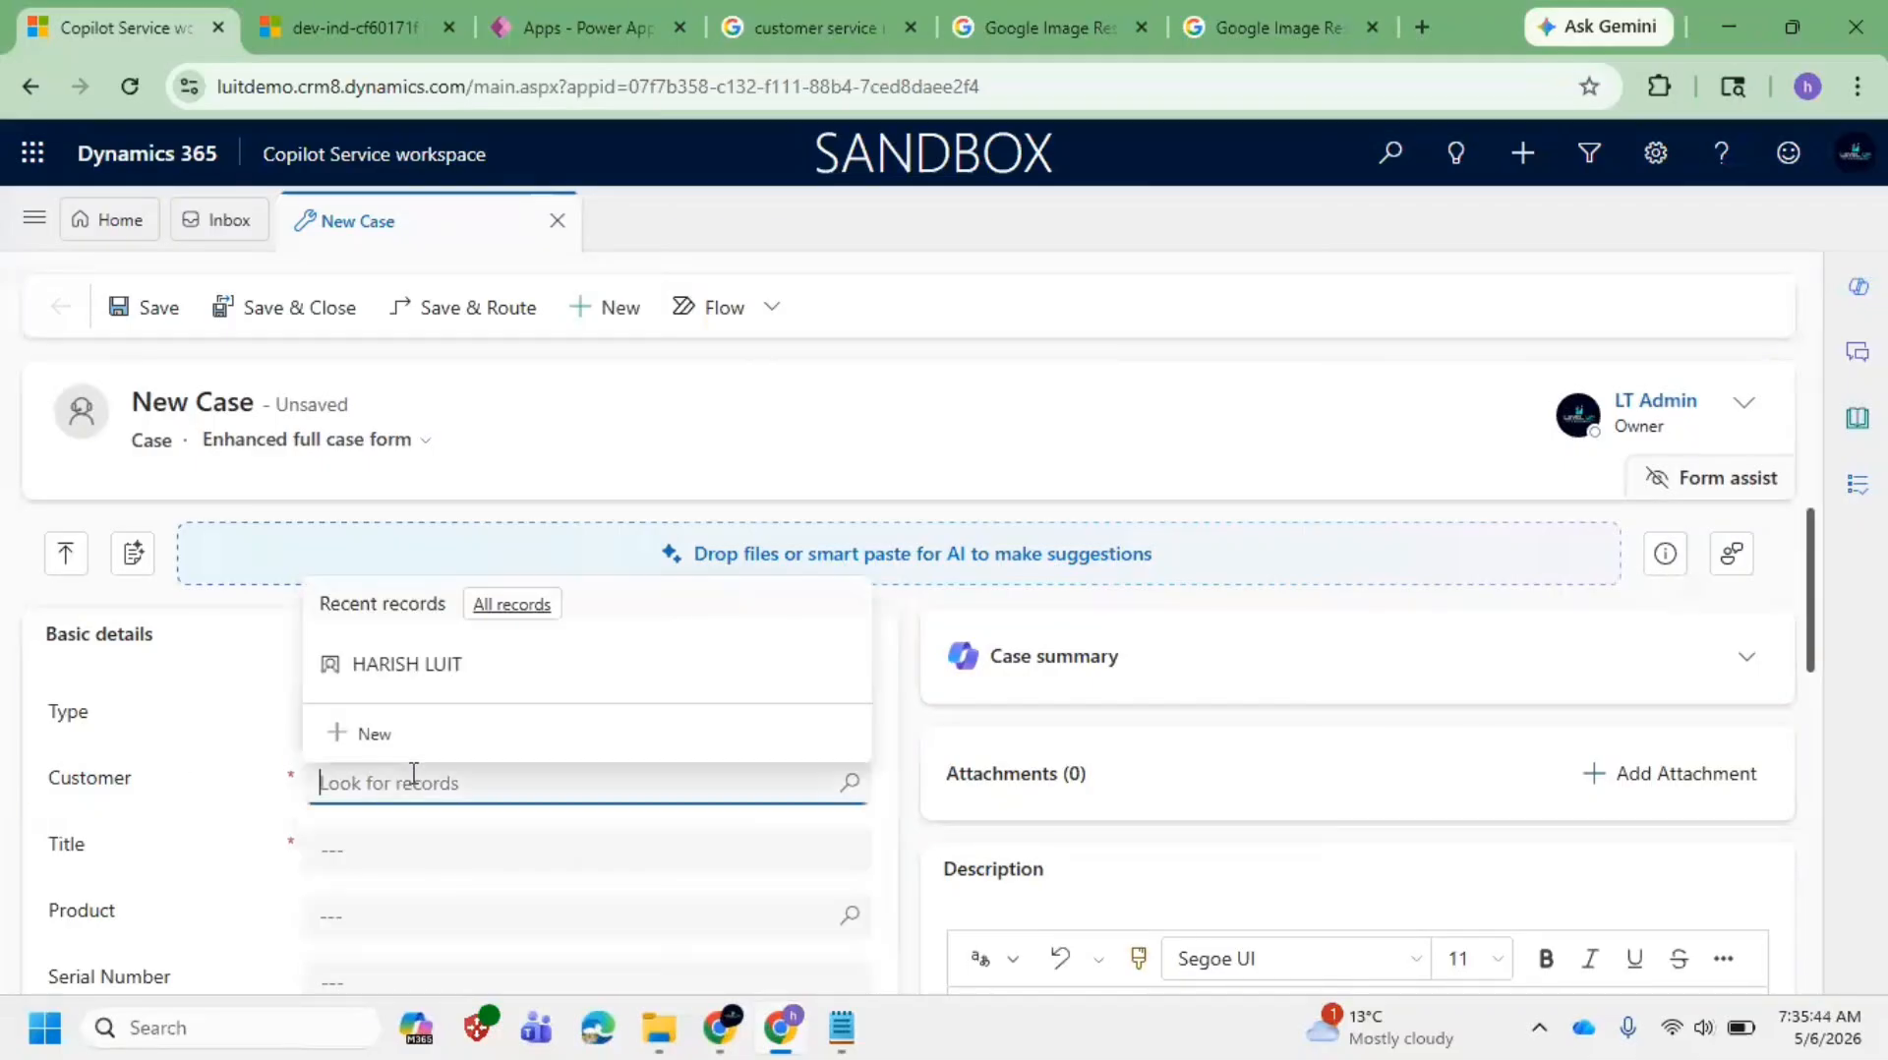
{"action": "left_click", "coordinate": [527, 683]}
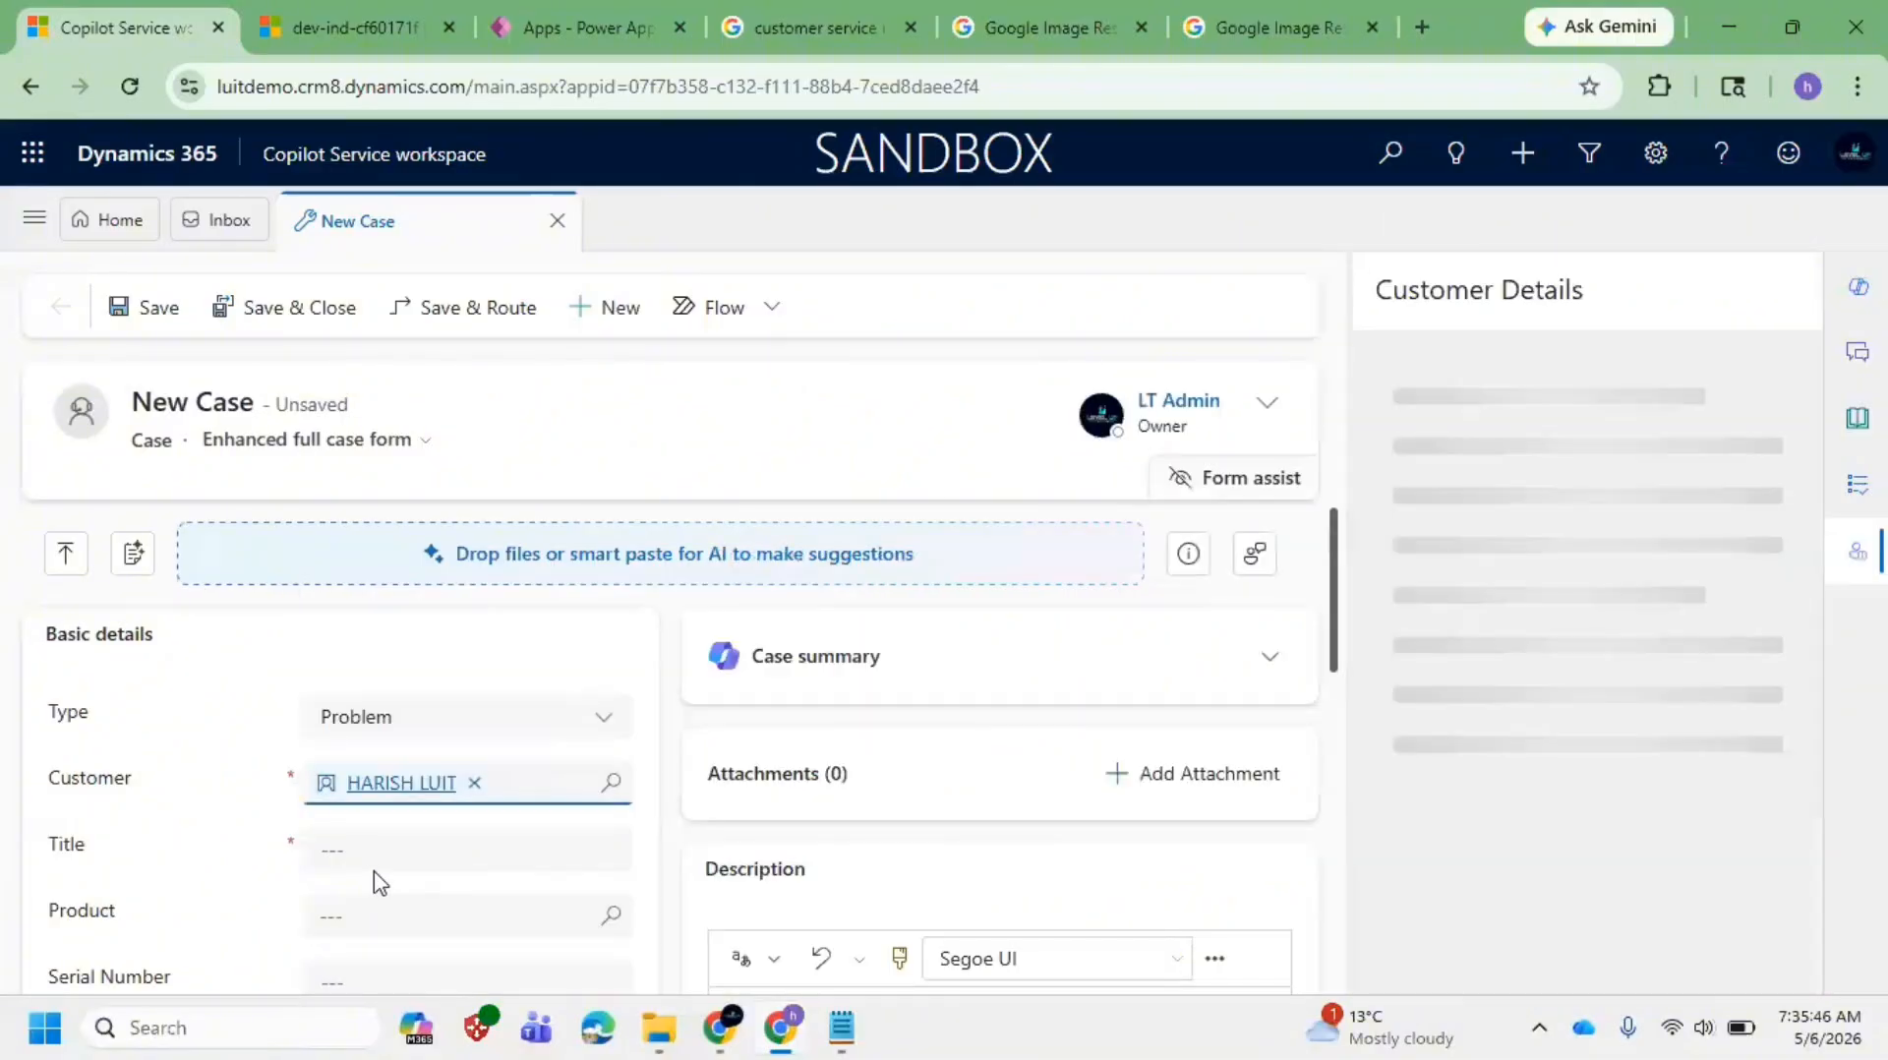
{"action": "left_click", "coordinate": [362, 850]}
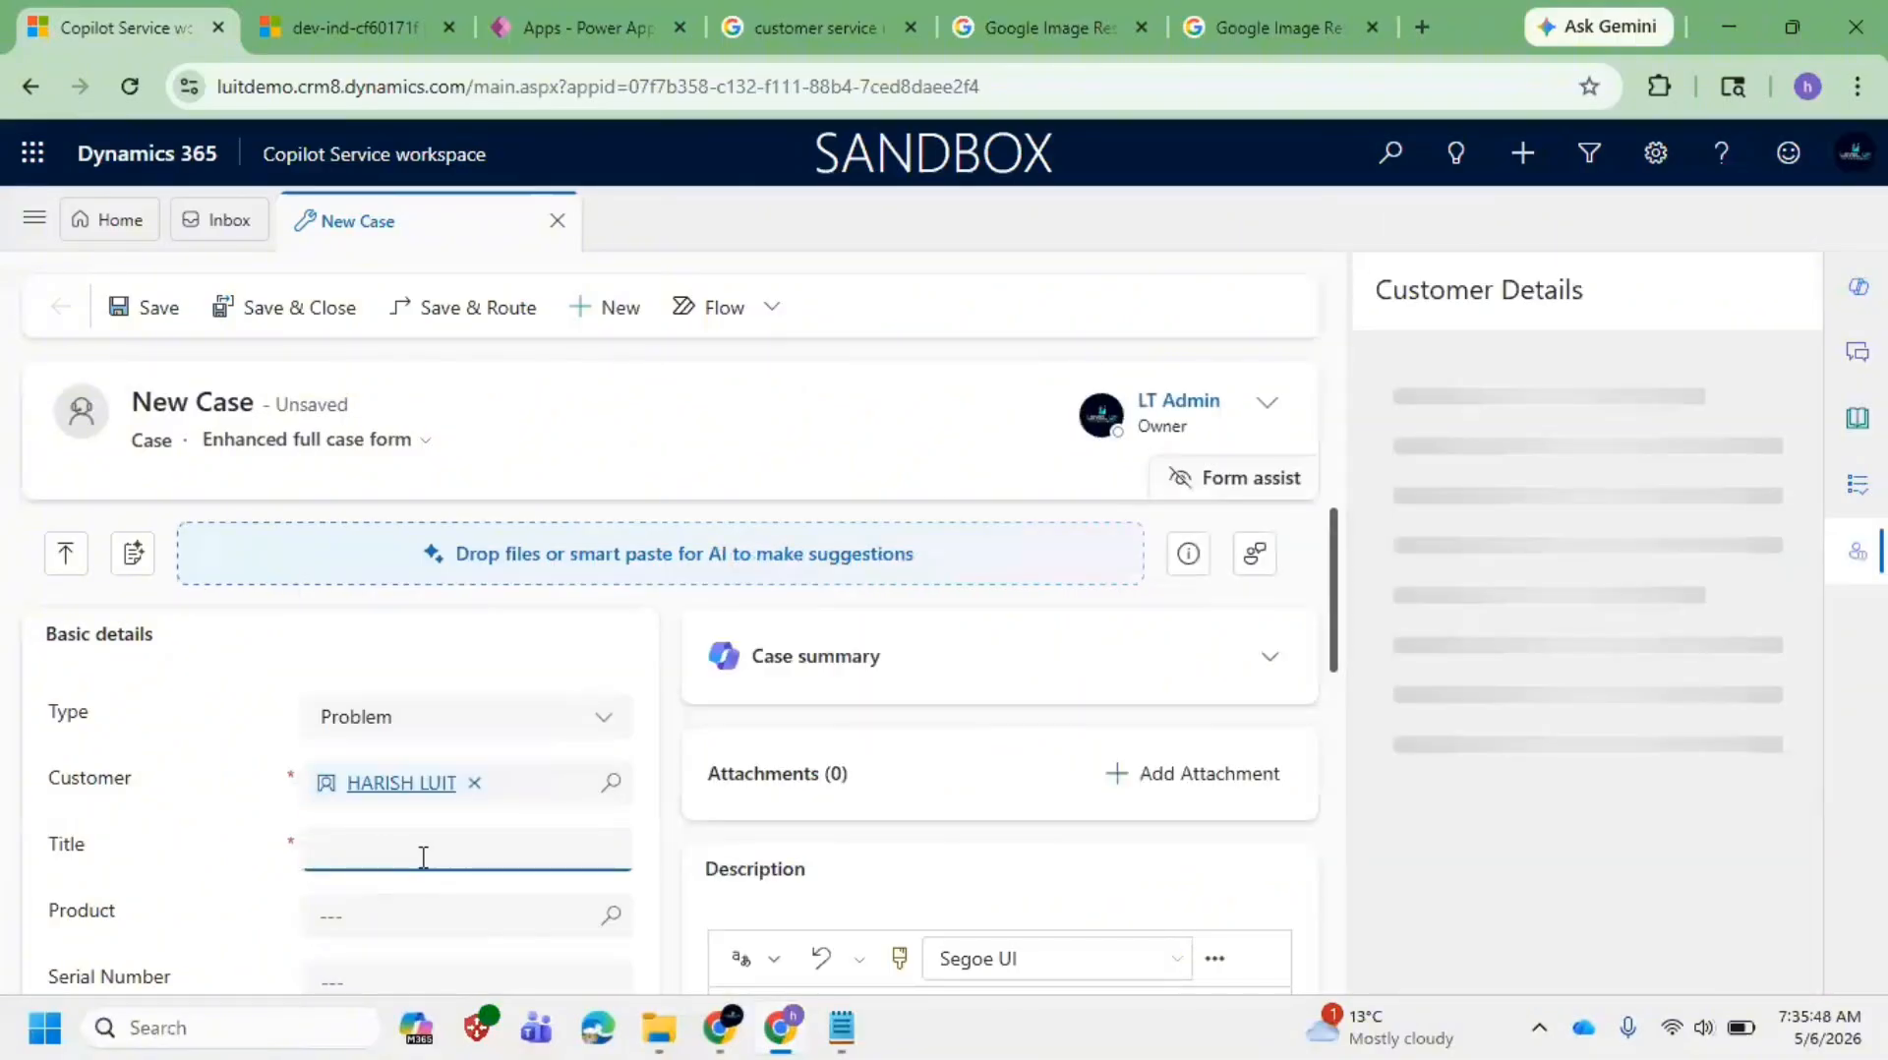
{"action": "left_click", "coordinate": [1852, 553]}
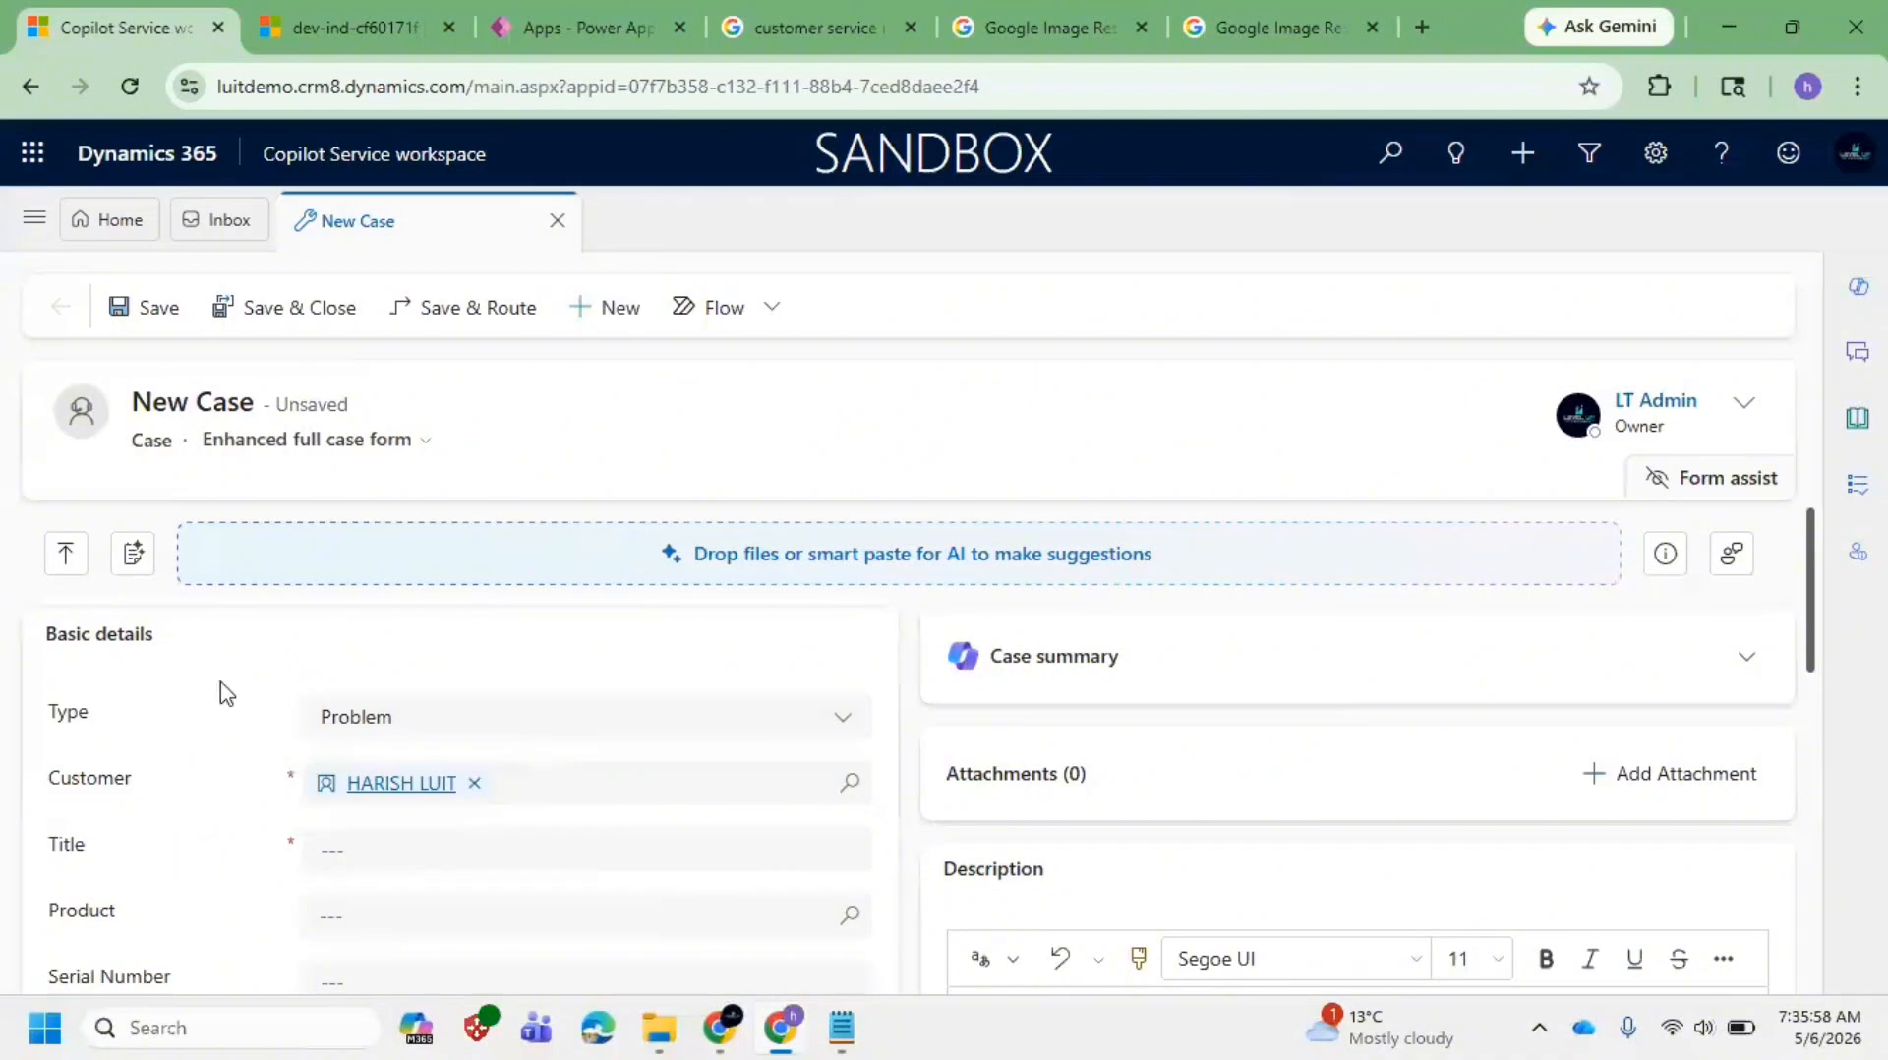
{"action": "left_click_drag", "start_coordinate": [86, 728], "coordinate": [31, 733]}
{"action": "left_click", "coordinate": [561, 739]}
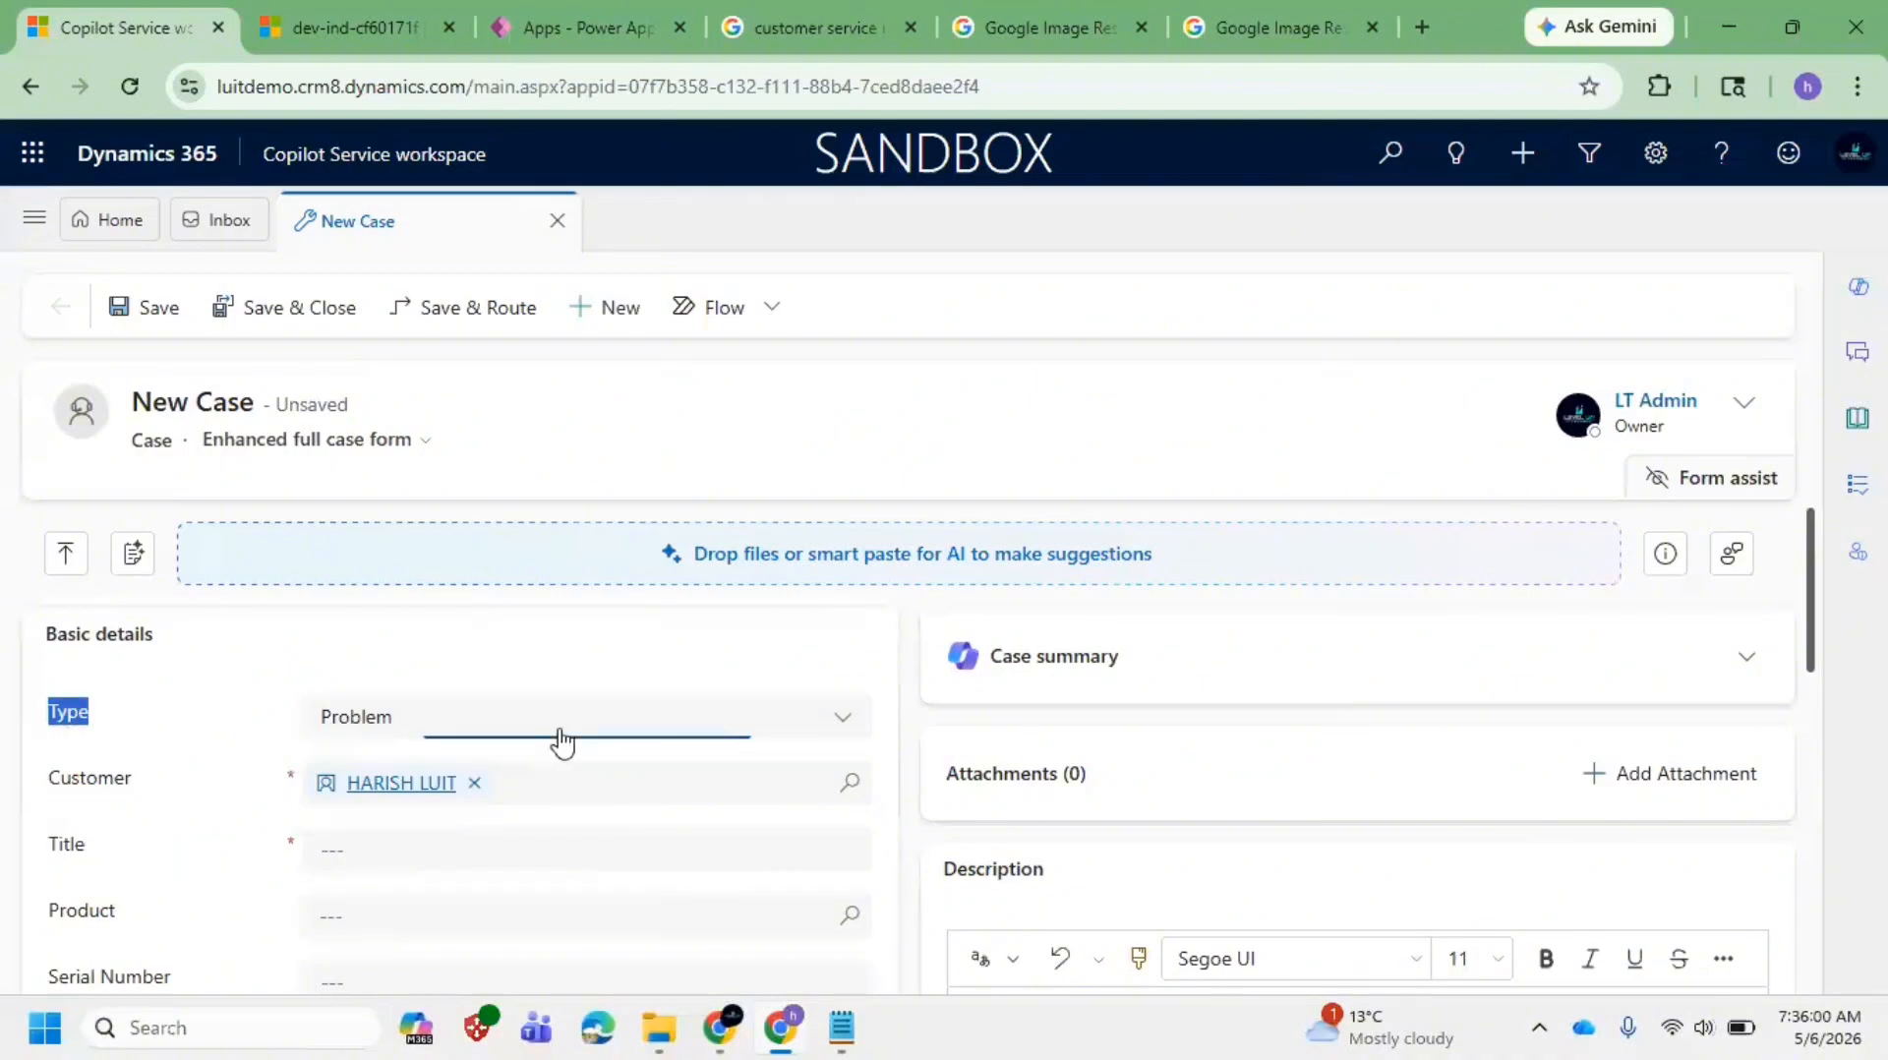
{"action": "left_click", "coordinate": [202, 763]}
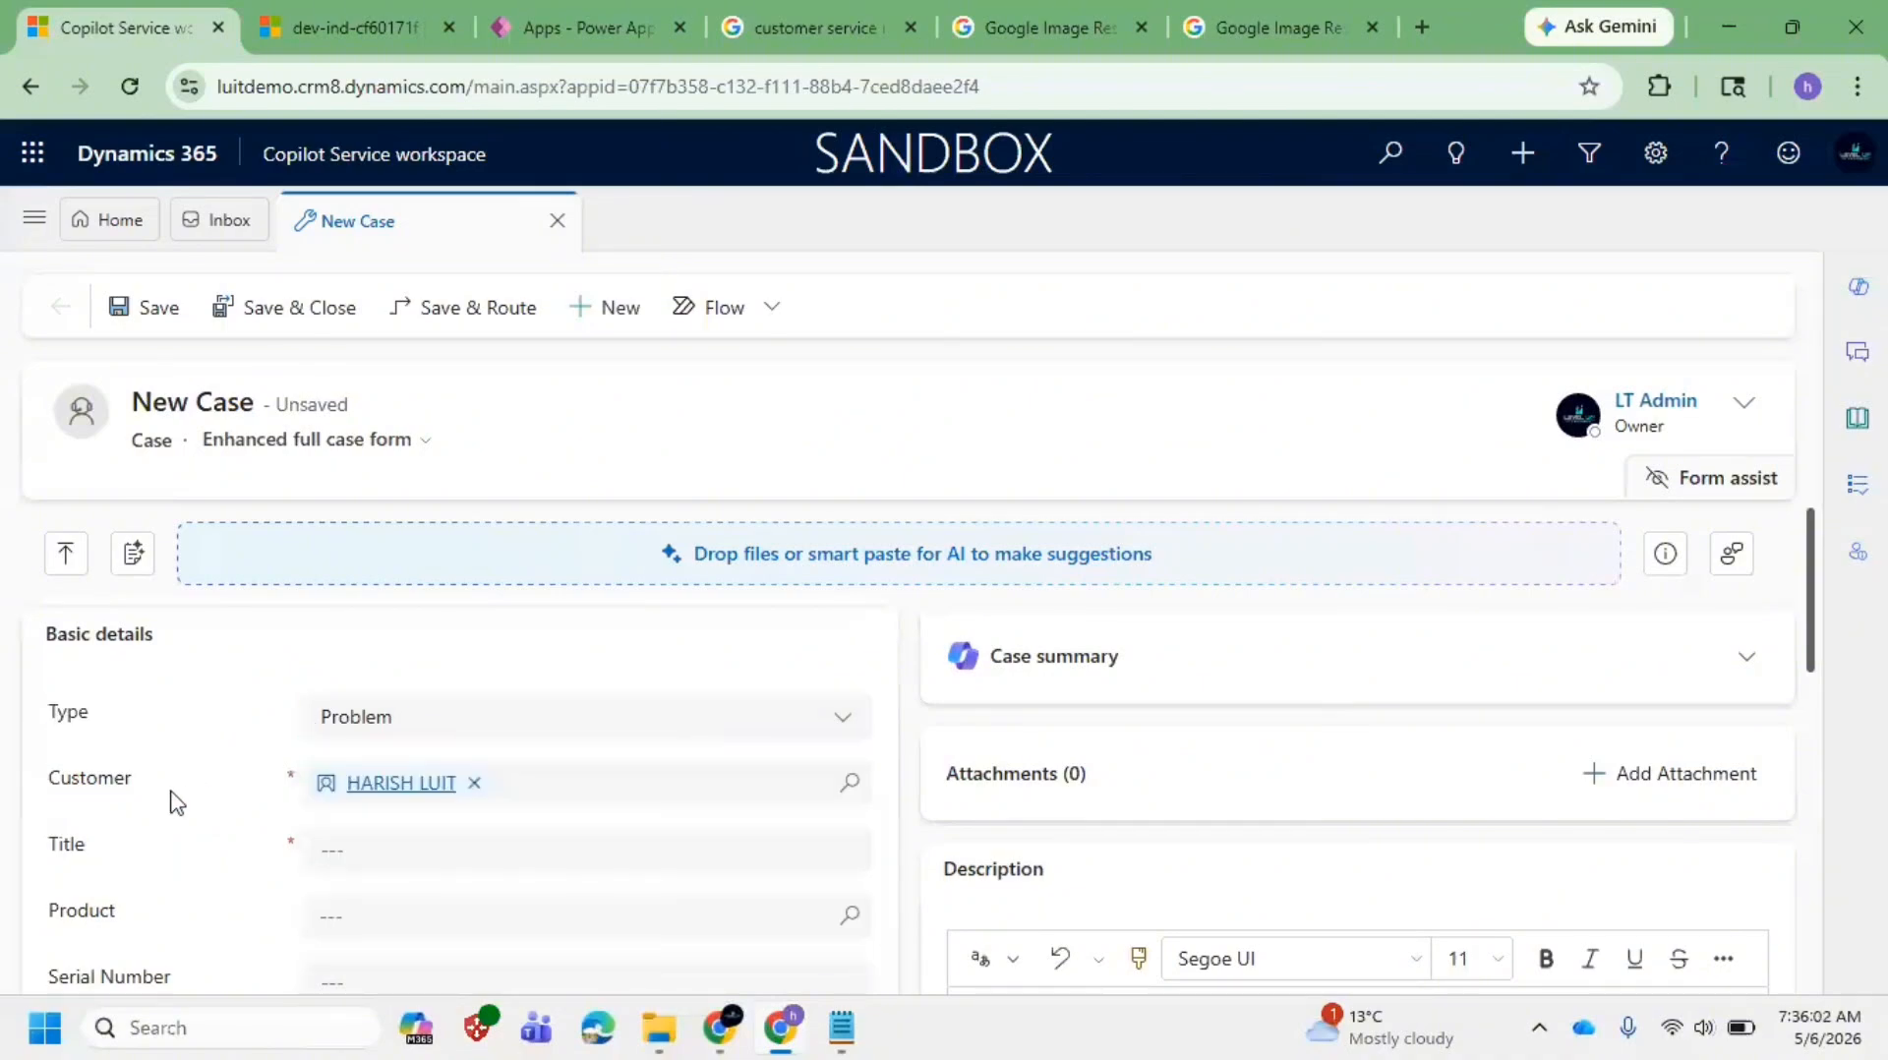
{"action": "left_click_drag", "start_coordinate": [168, 801], "coordinate": [44, 804]}
{"action": "left_click", "coordinate": [848, 783]}
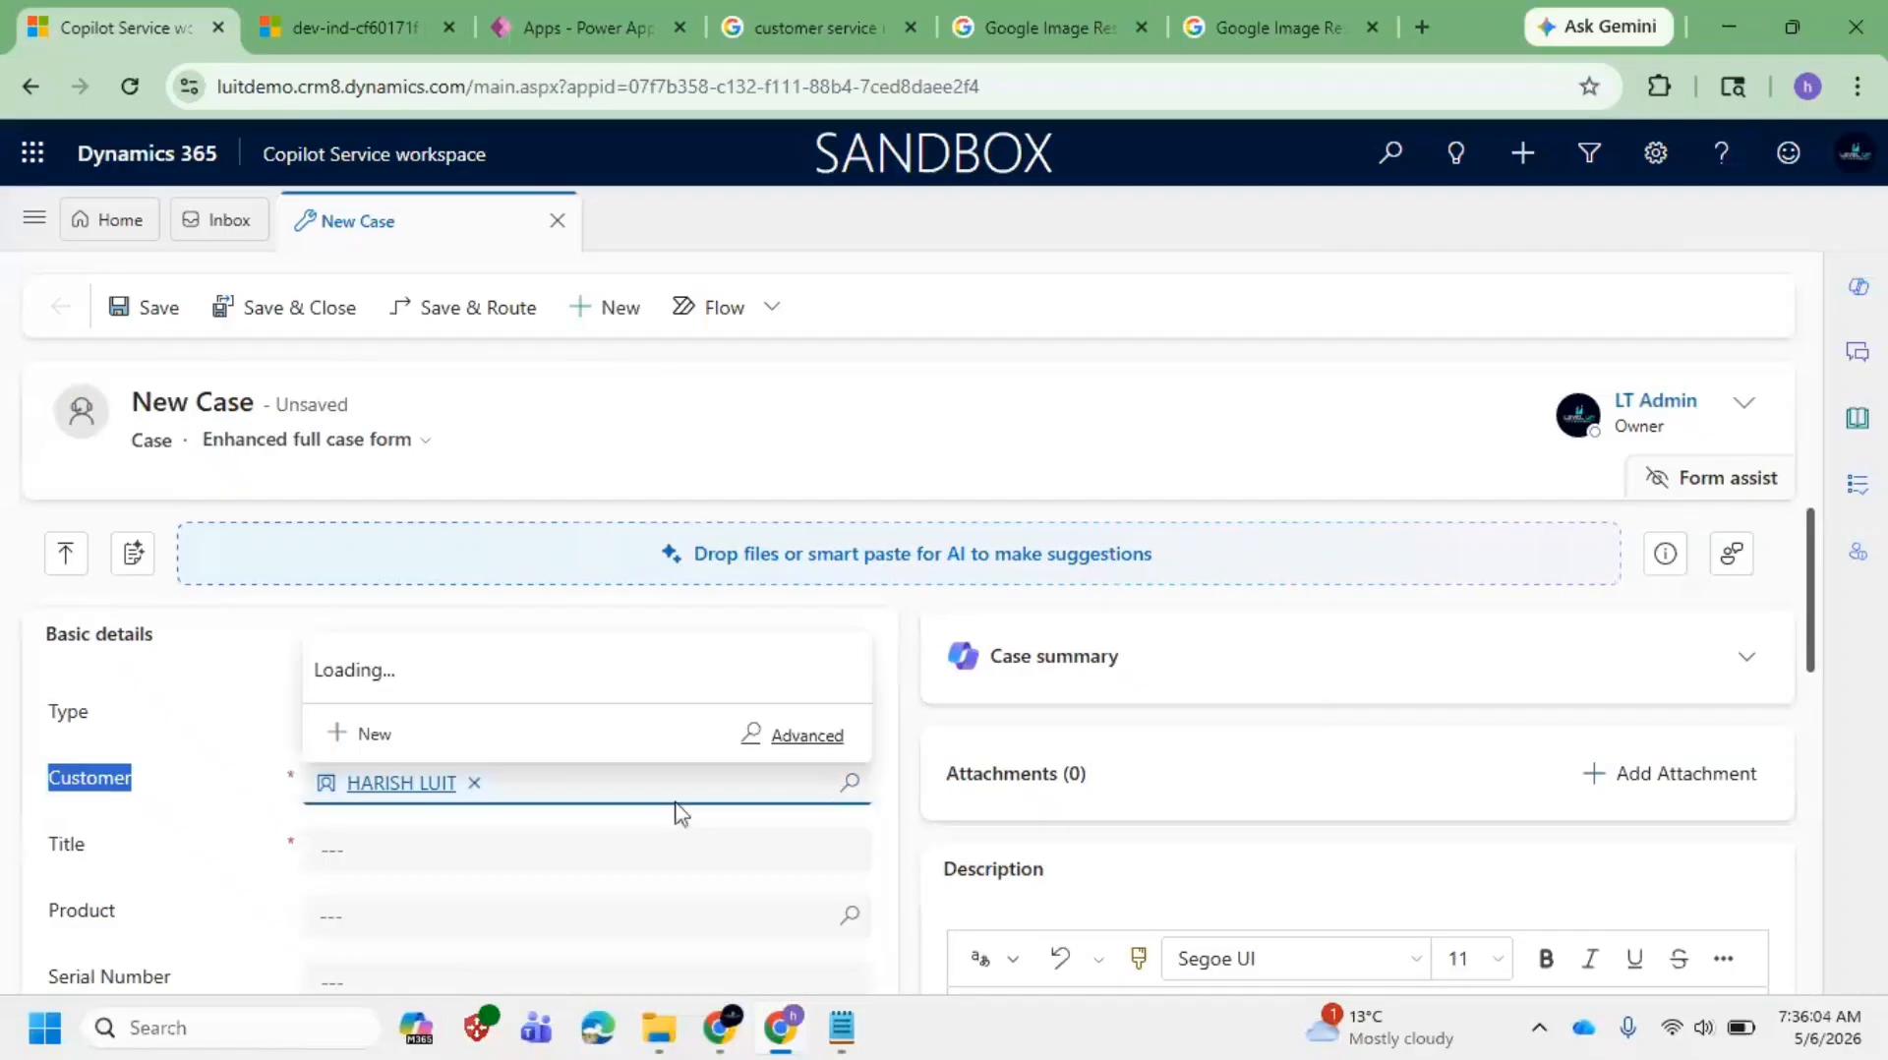
{"action": "left_click", "coordinate": [427, 852]}
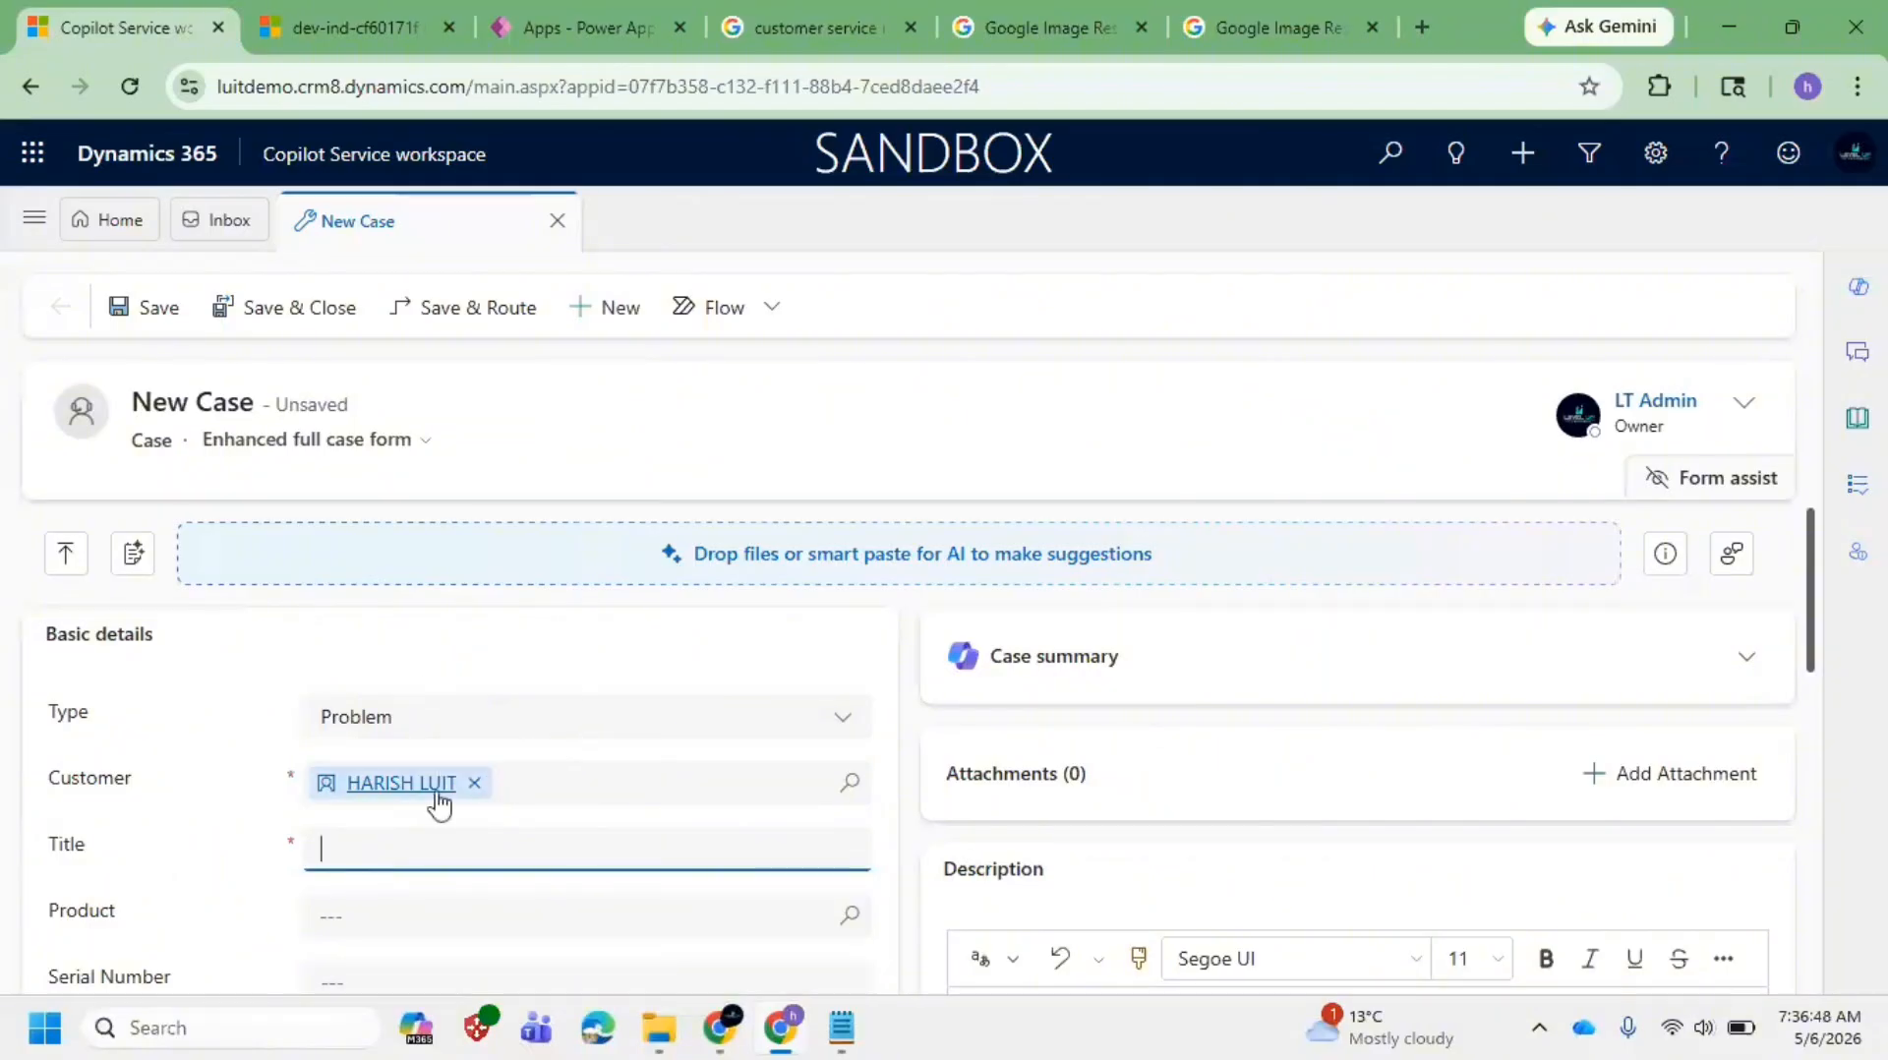
{"action": "mouse_move", "coordinate": [437, 803]}
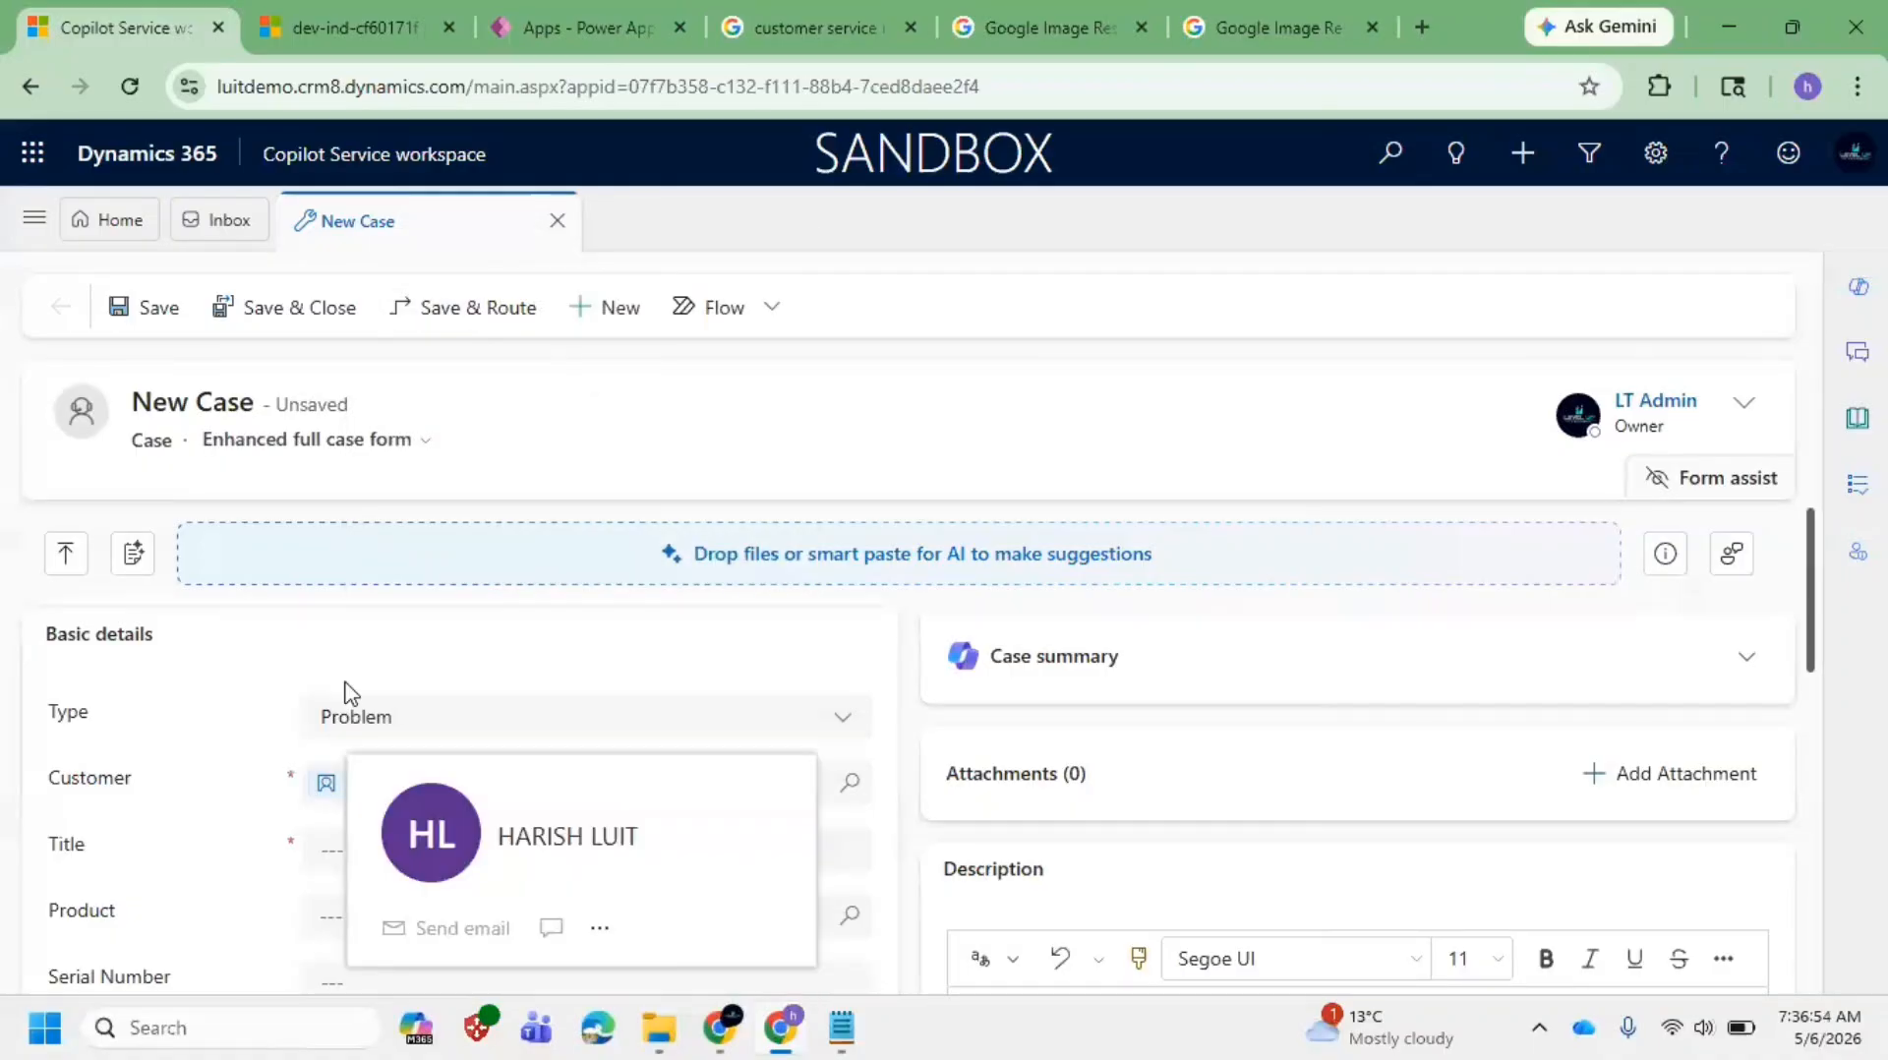
{"action": "scroll", "coordinate": [280, 841], "scroll_direction": "down", "scroll_amount": 2}
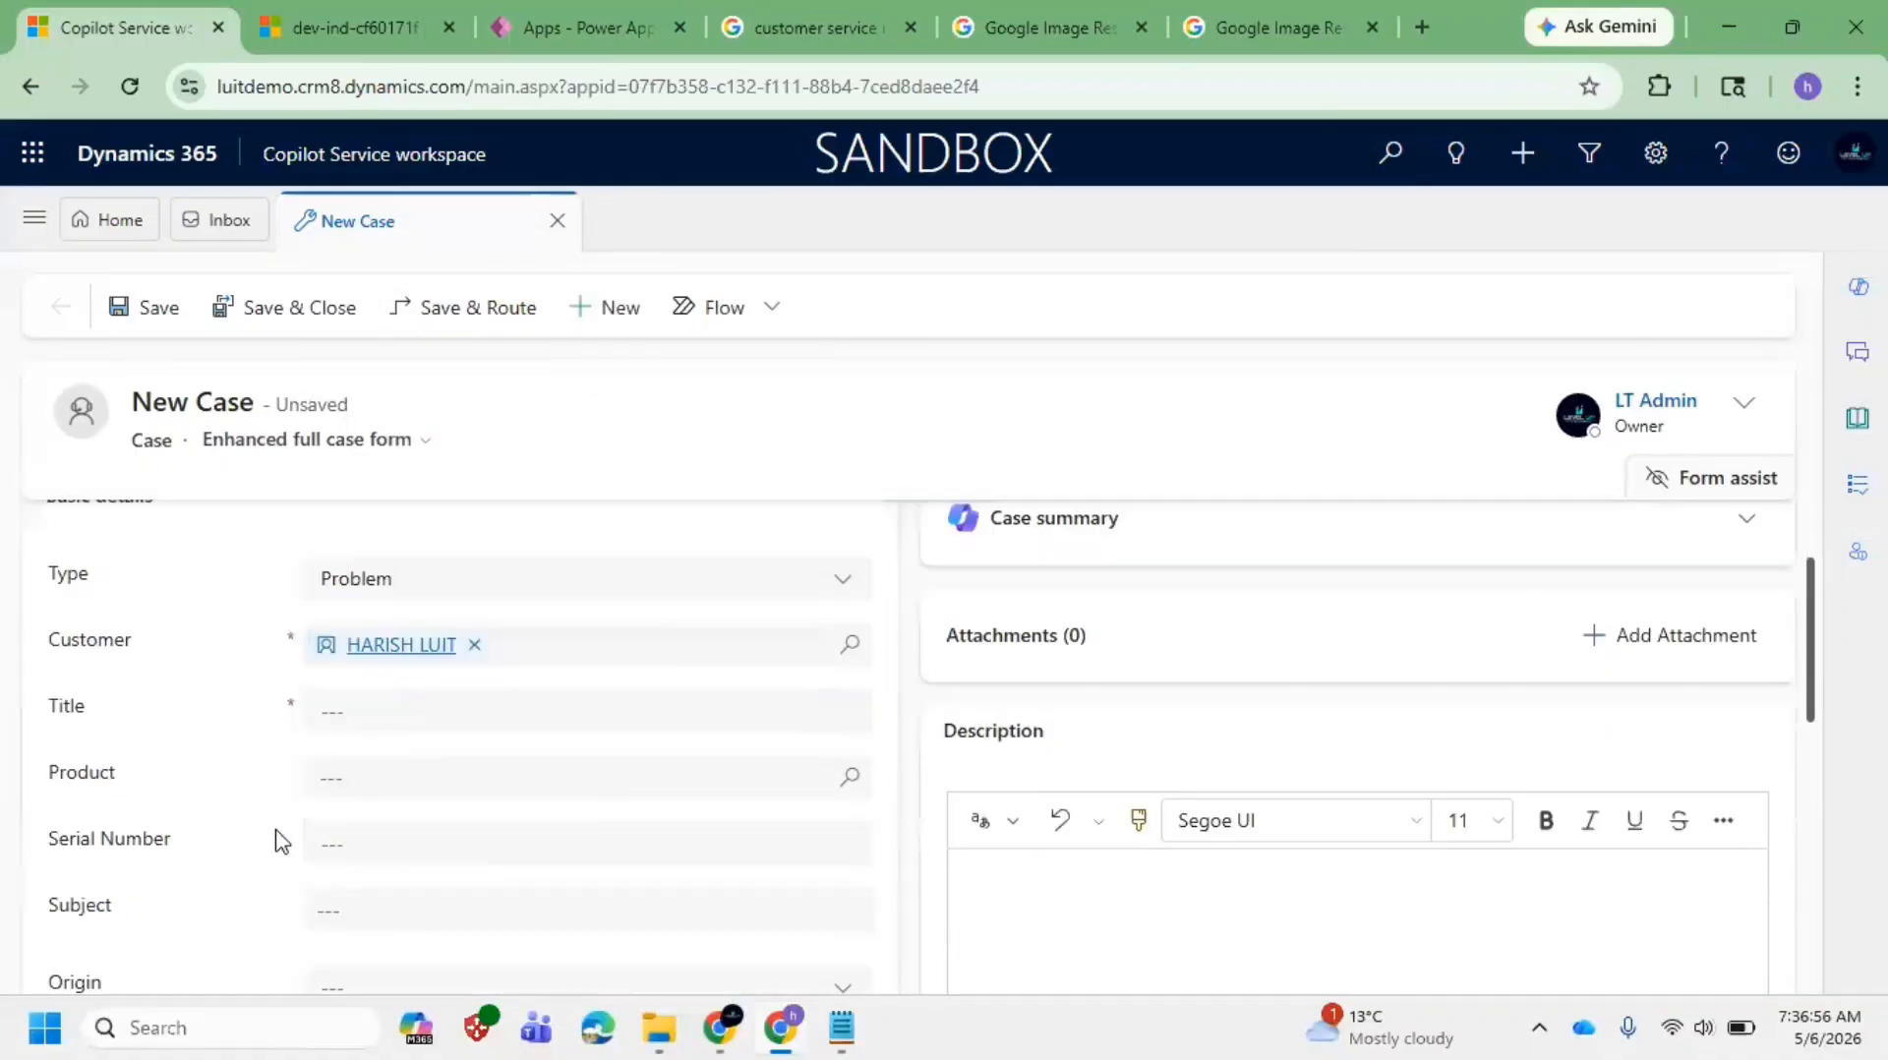
Step: Title the case Phone Replacement and close the empty product picker without choosing a product
{"action": "left_click", "coordinate": [388, 707]}
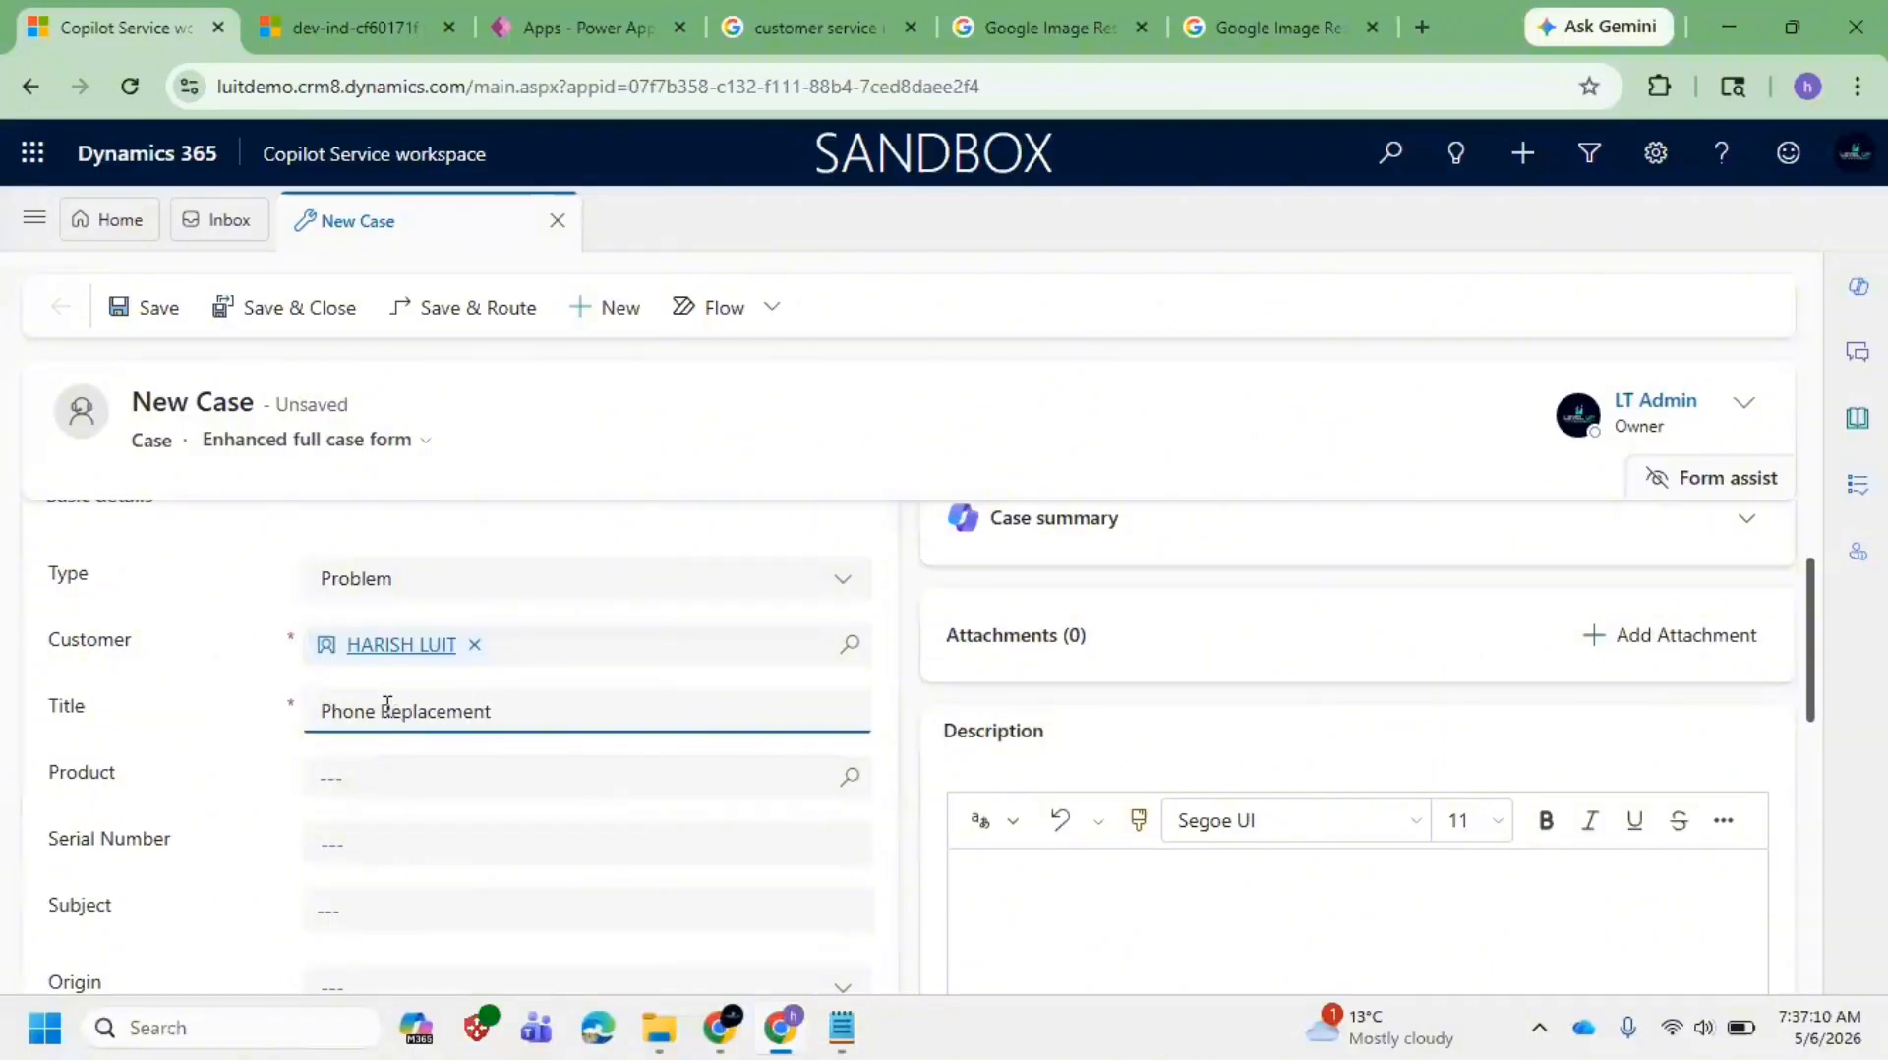
{"action": "left_click", "coordinate": [408, 778]}
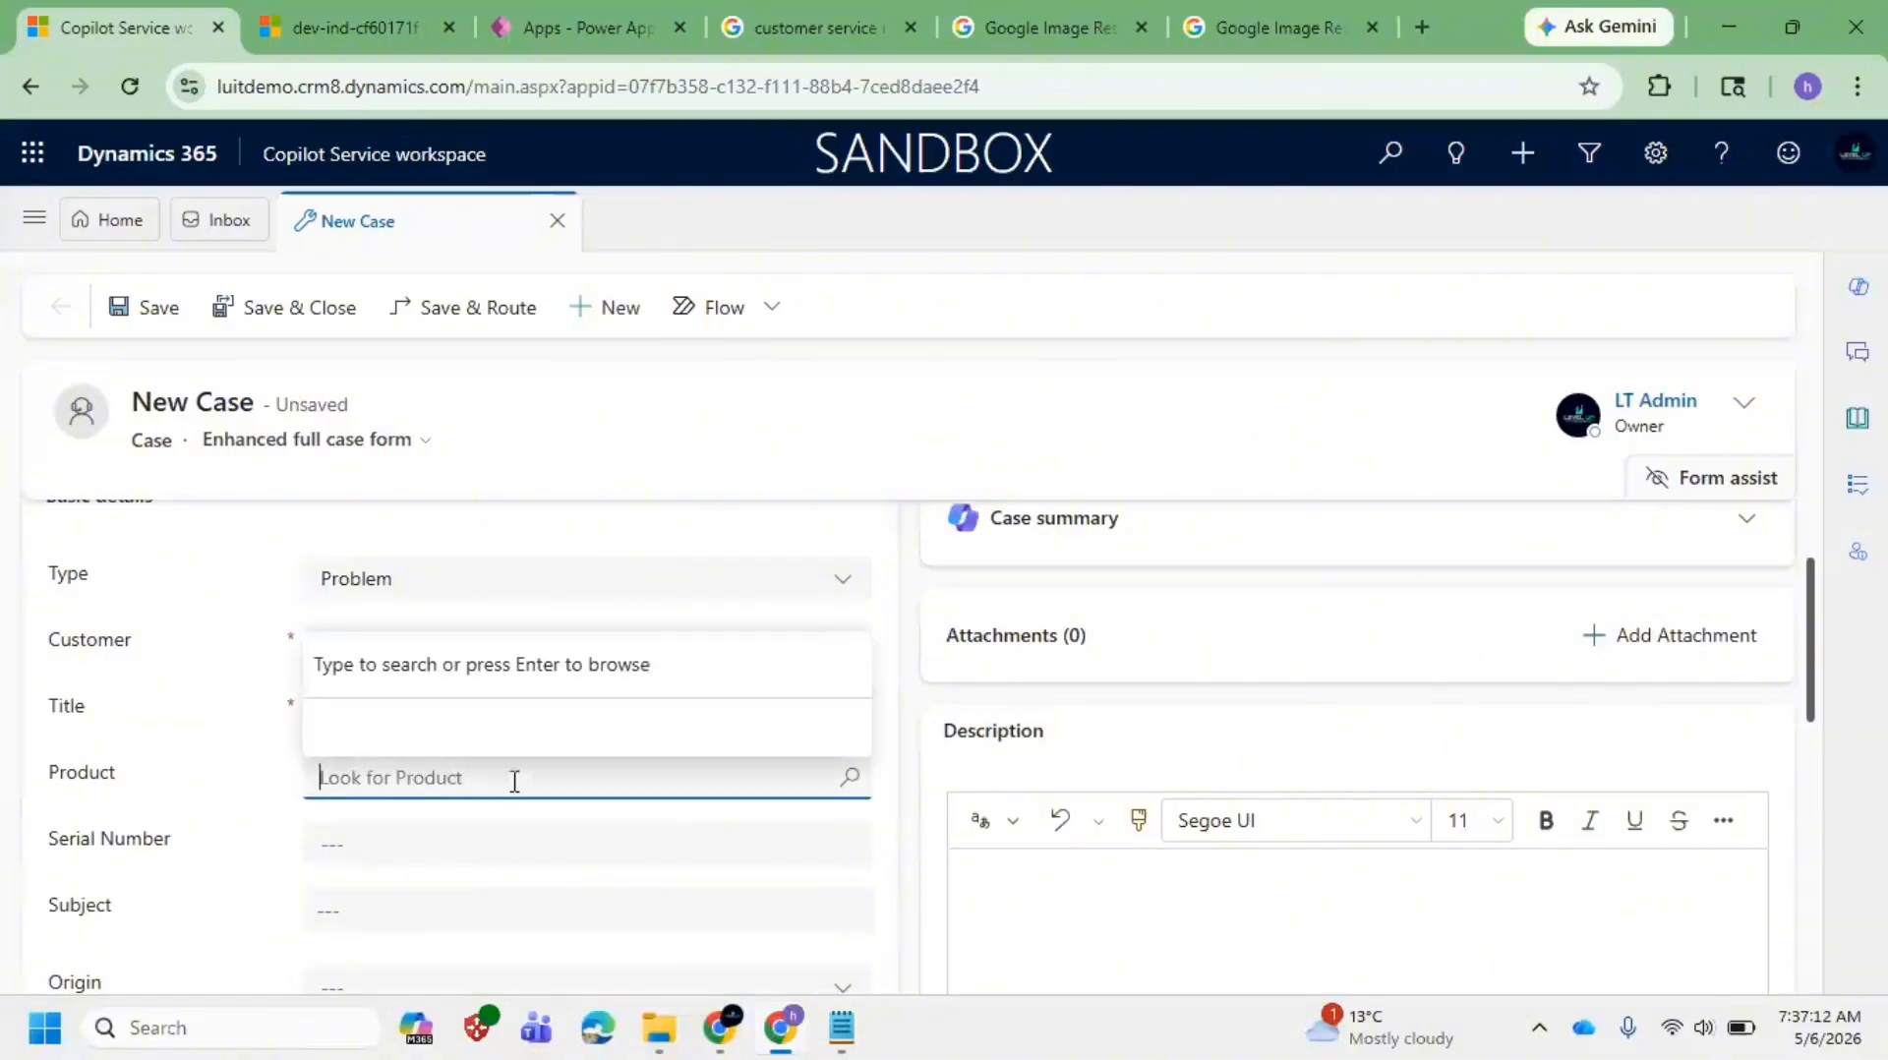
{"action": "left_click", "coordinate": [848, 778]}
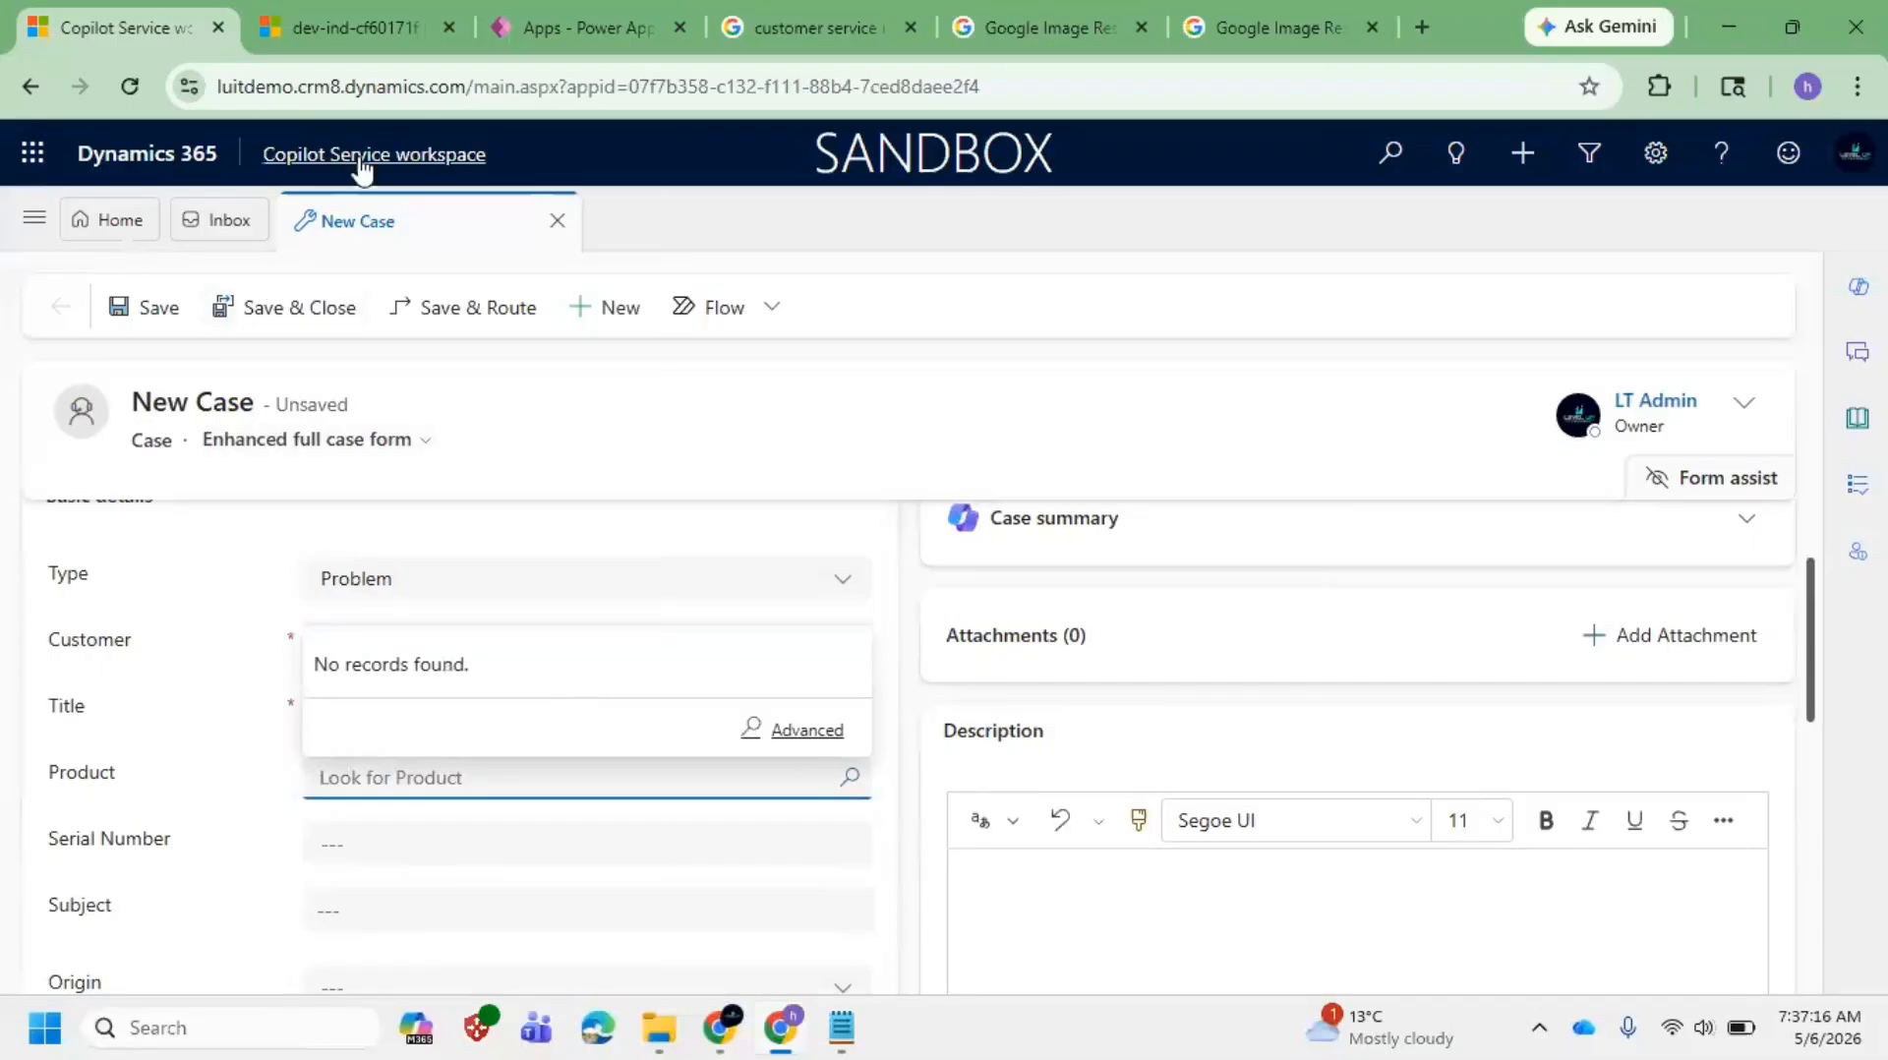
{"action": "left_click", "coordinate": [811, 730]}
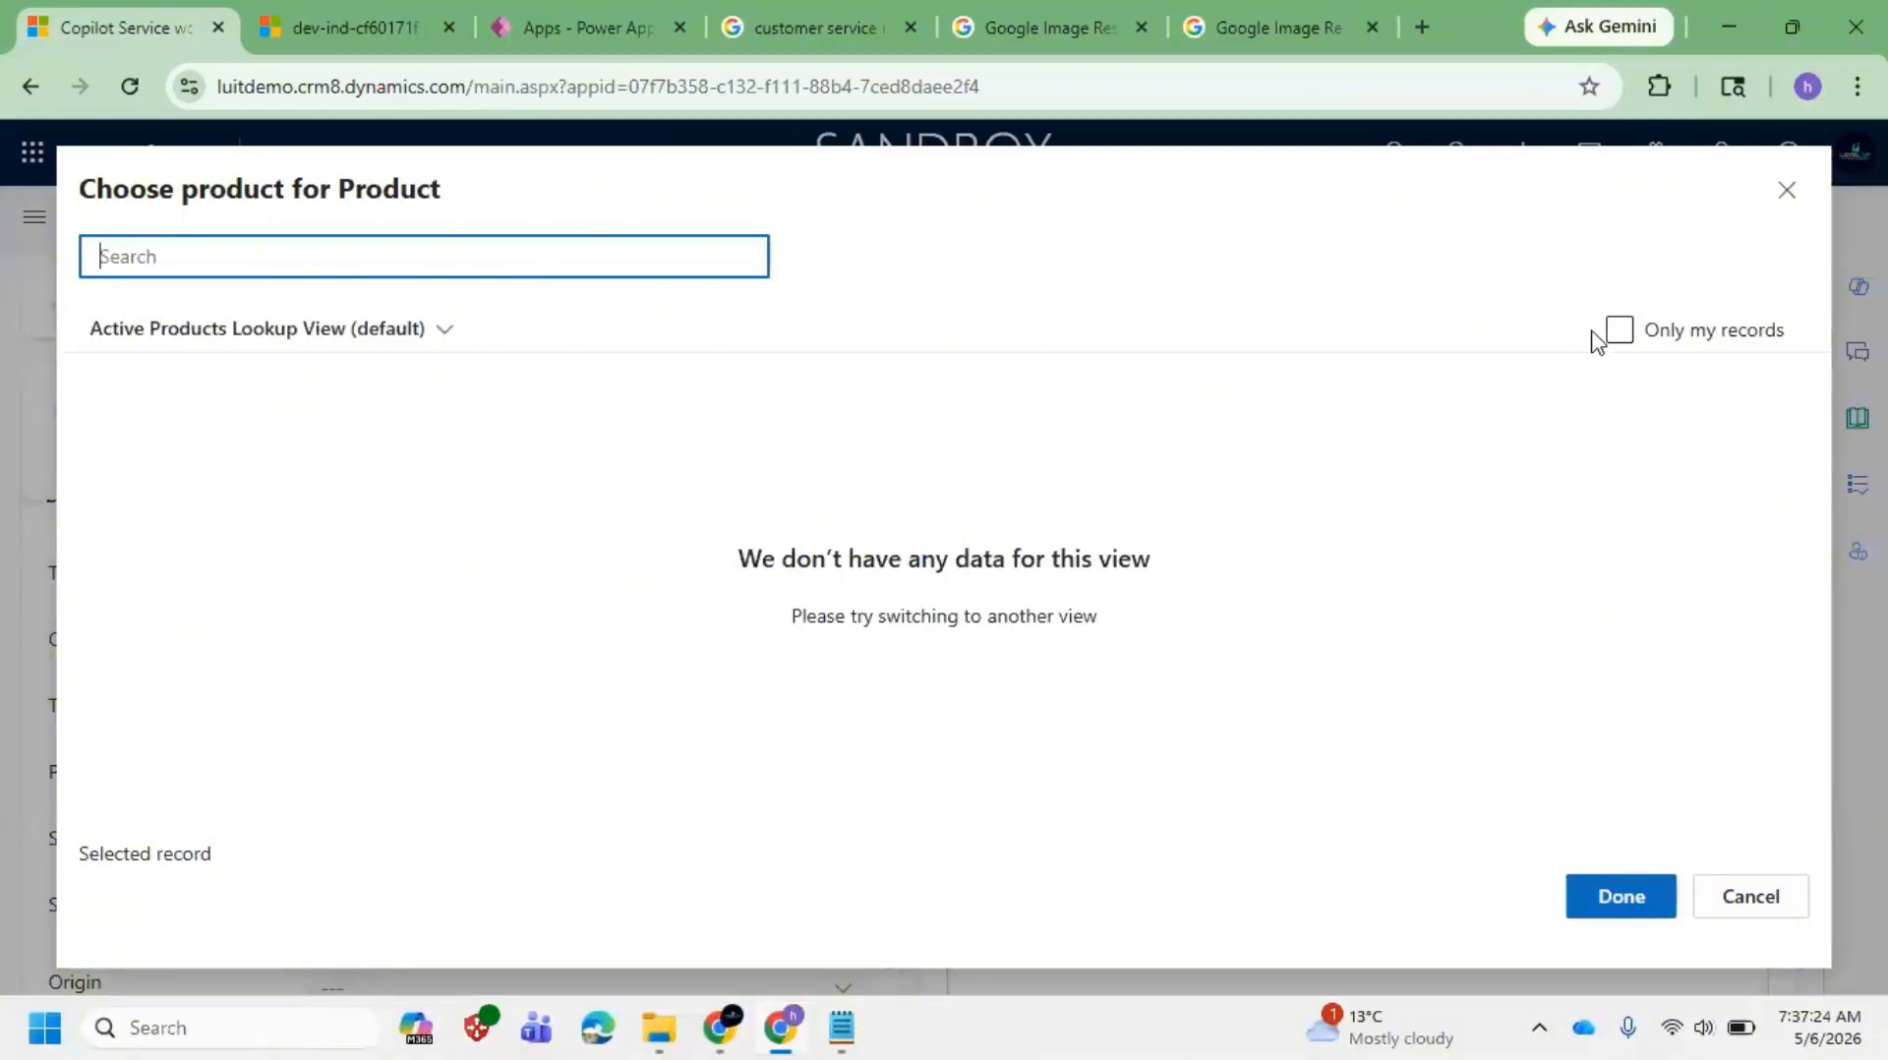
{"action": "left_click", "coordinate": [389, 347]}
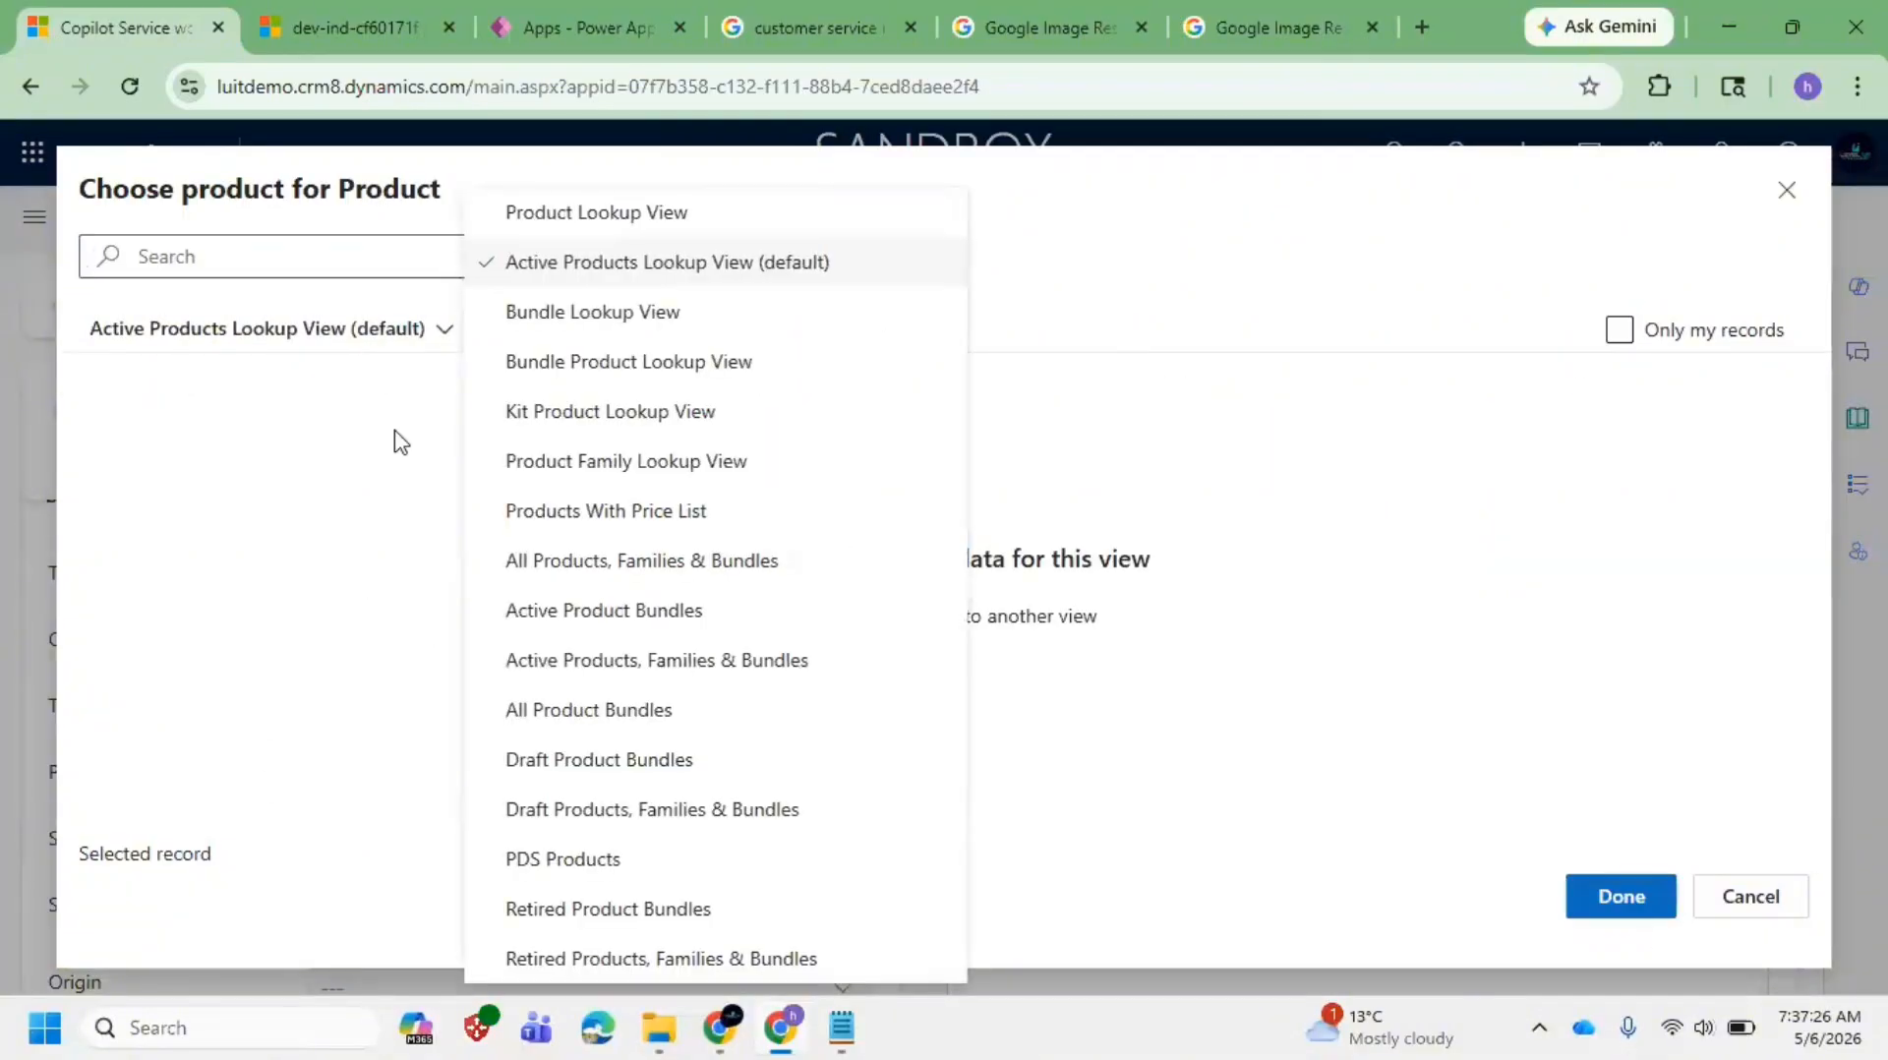
{"action": "left_click", "coordinate": [383, 541]}
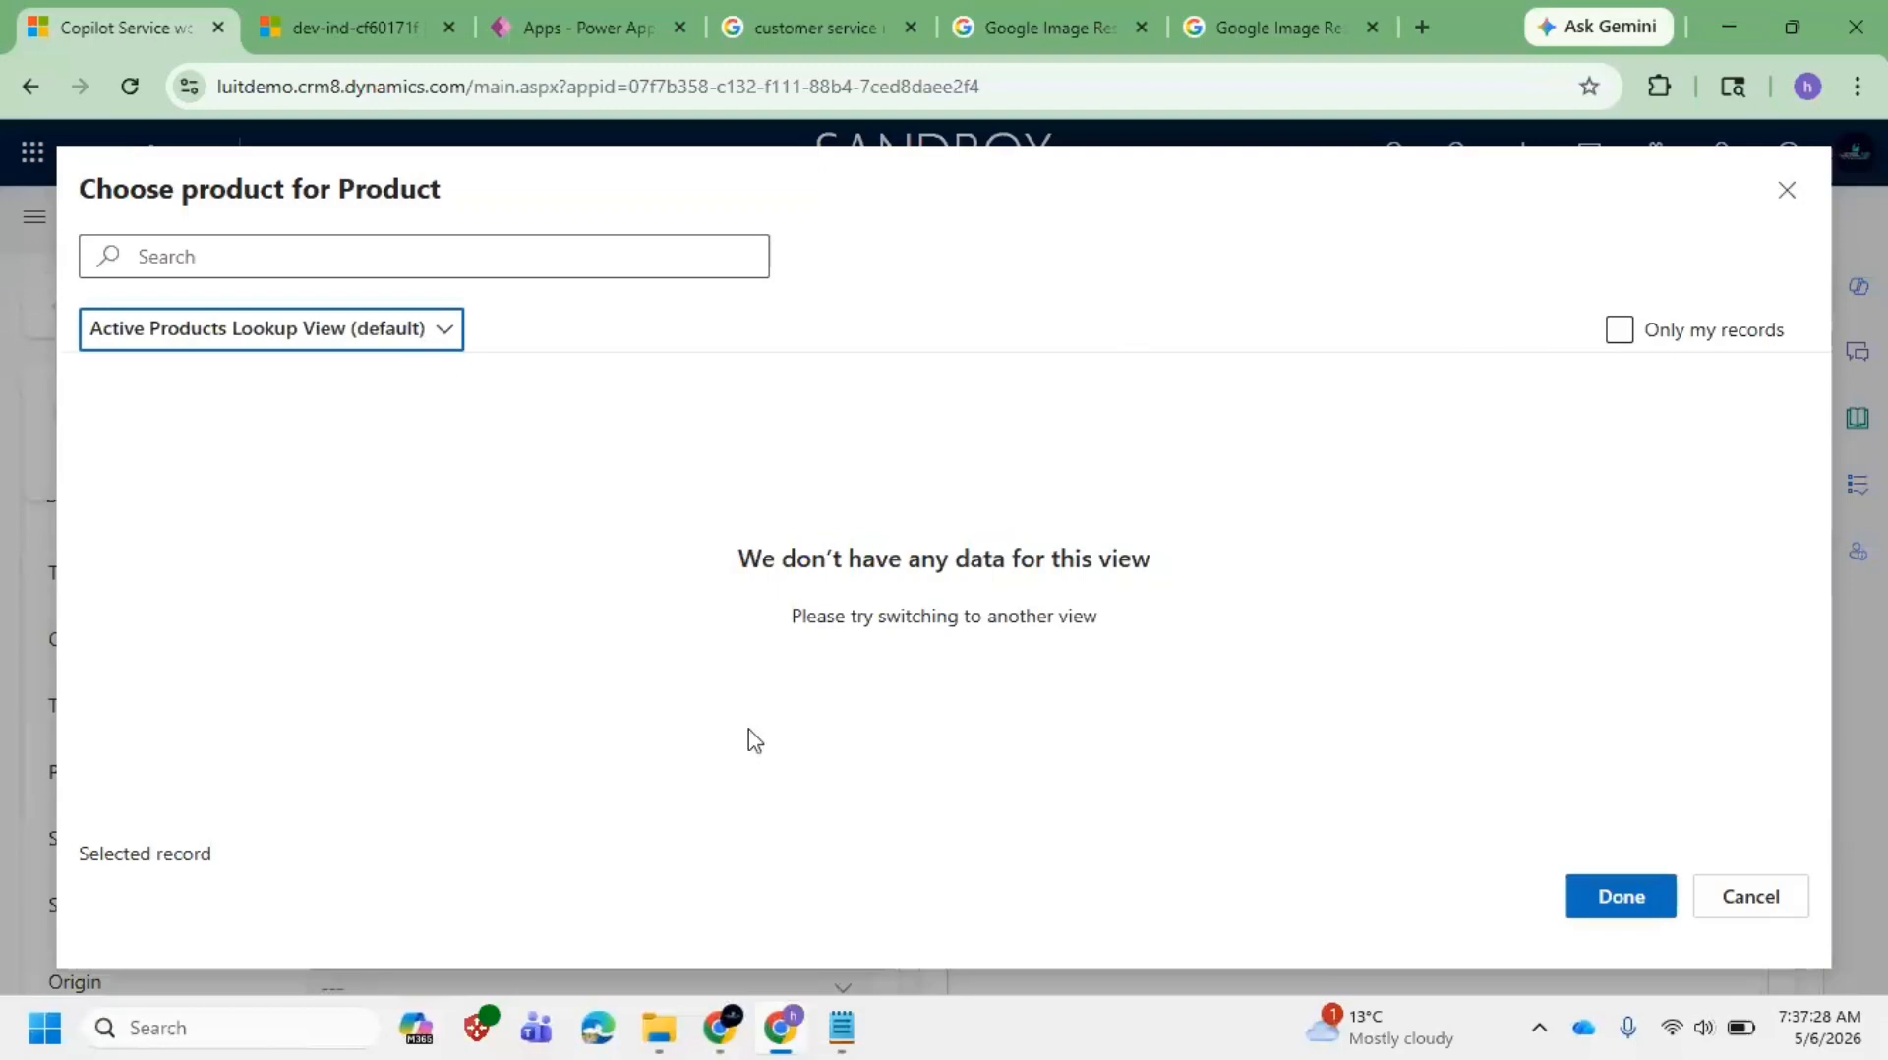
{"action": "left_click", "coordinate": [1651, 907]}
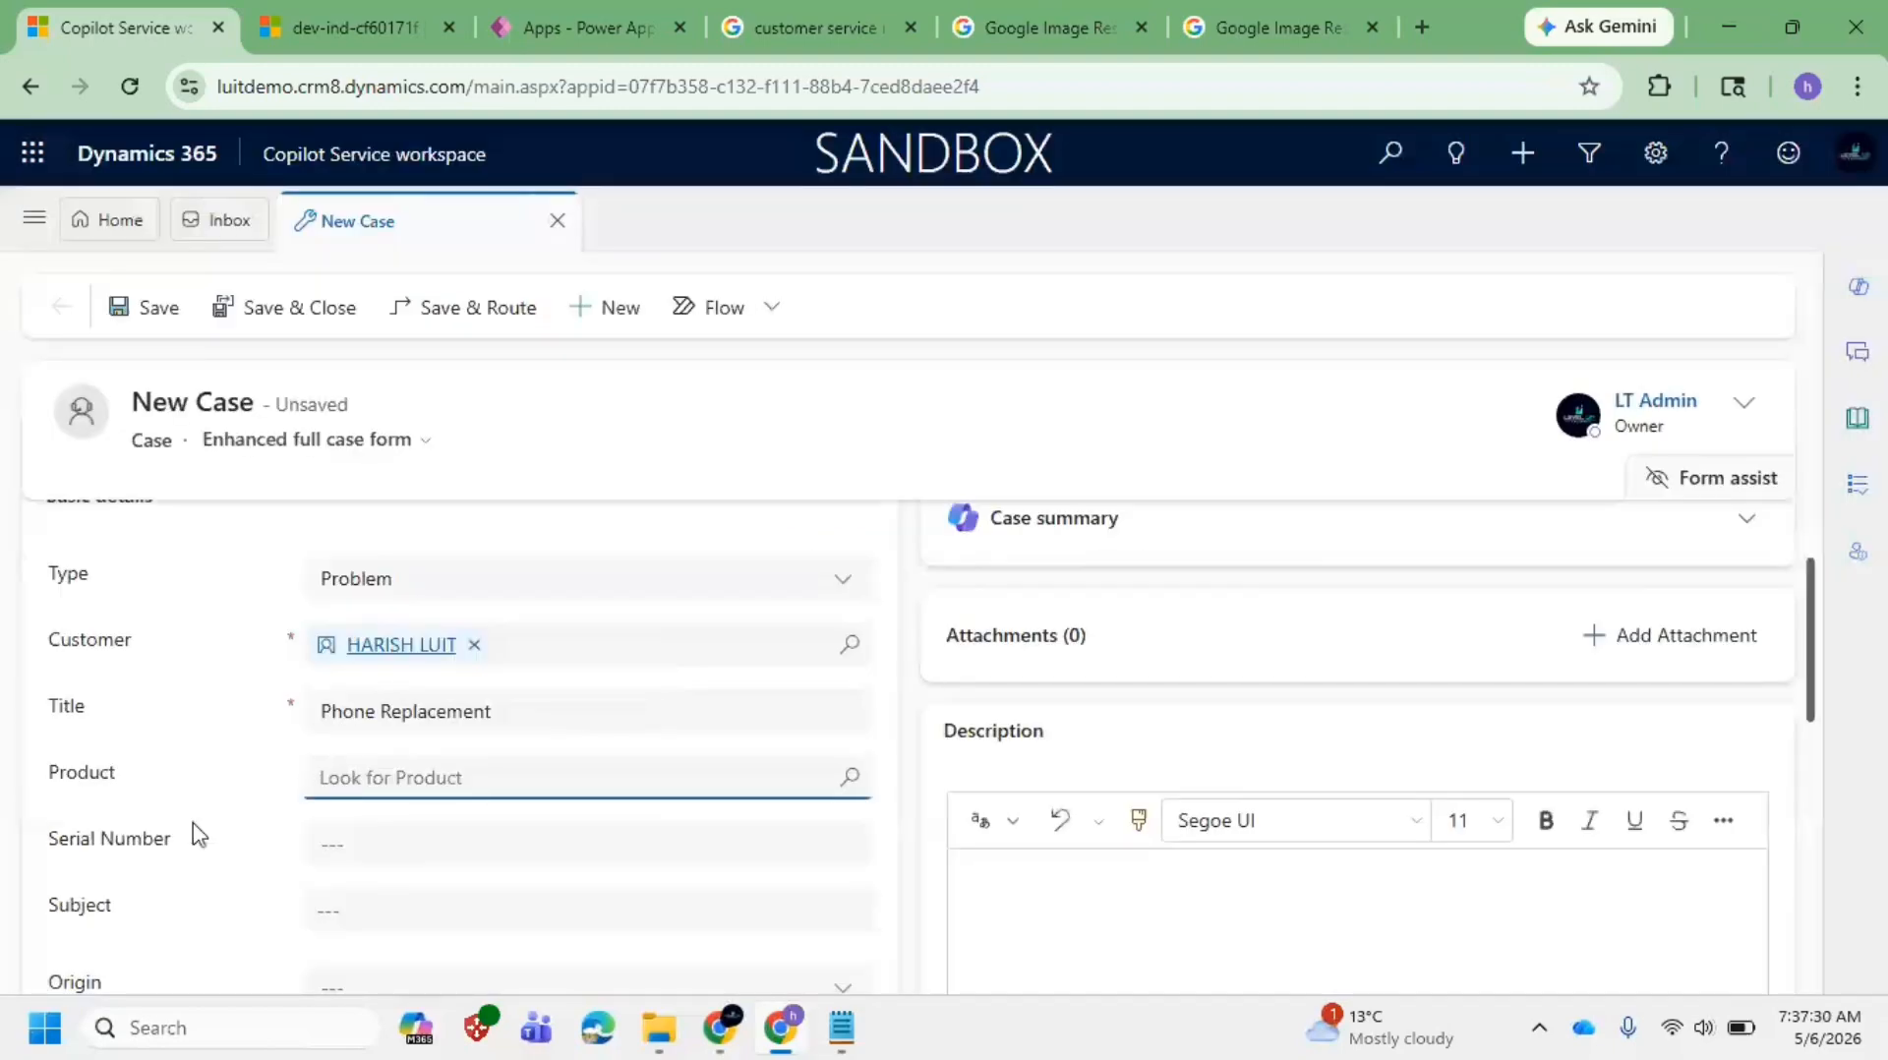
Step: Set the case Origin to Phone, leaving Subject empty
{"action": "left_click", "coordinate": [346, 846]}
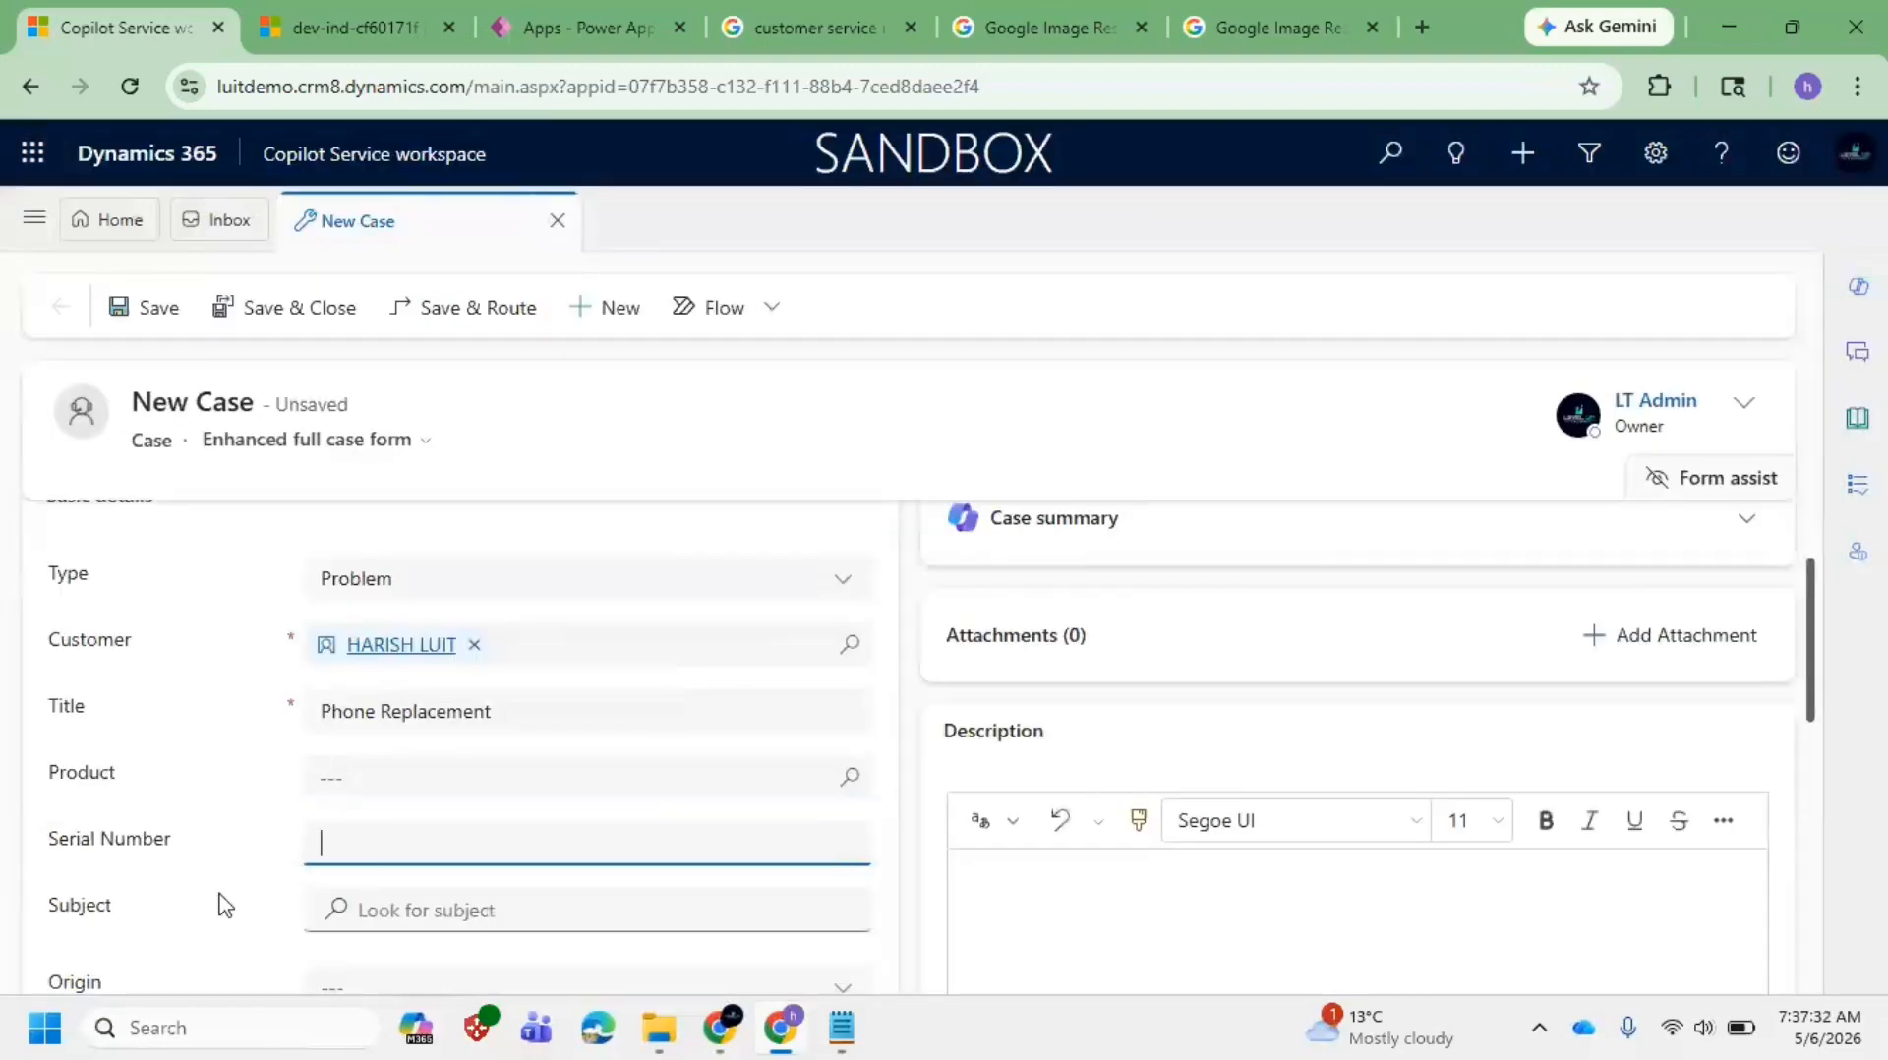
{"action": "scroll", "coordinate": [413, 858], "scroll_direction": "down", "scroll_amount": 3}
{"action": "left_click", "coordinate": [424, 629]}
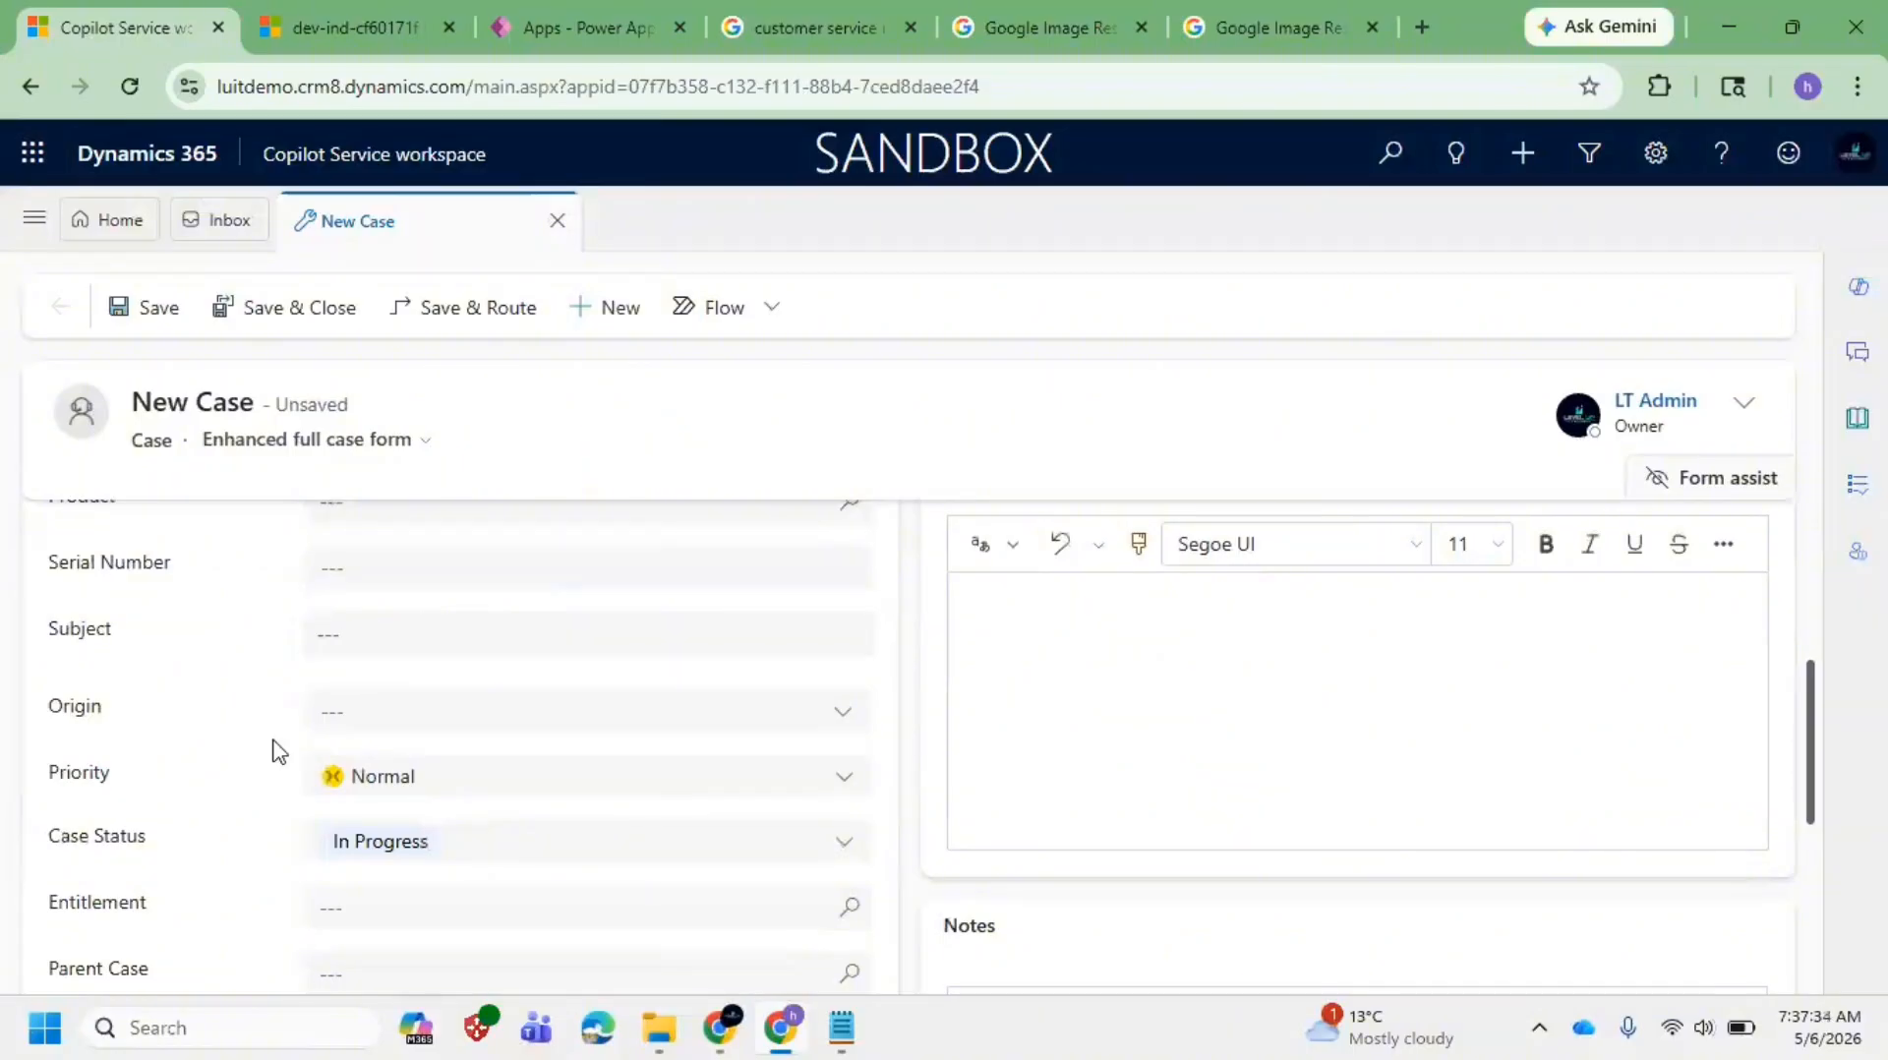
{"action": "left_click", "coordinate": [455, 712]}
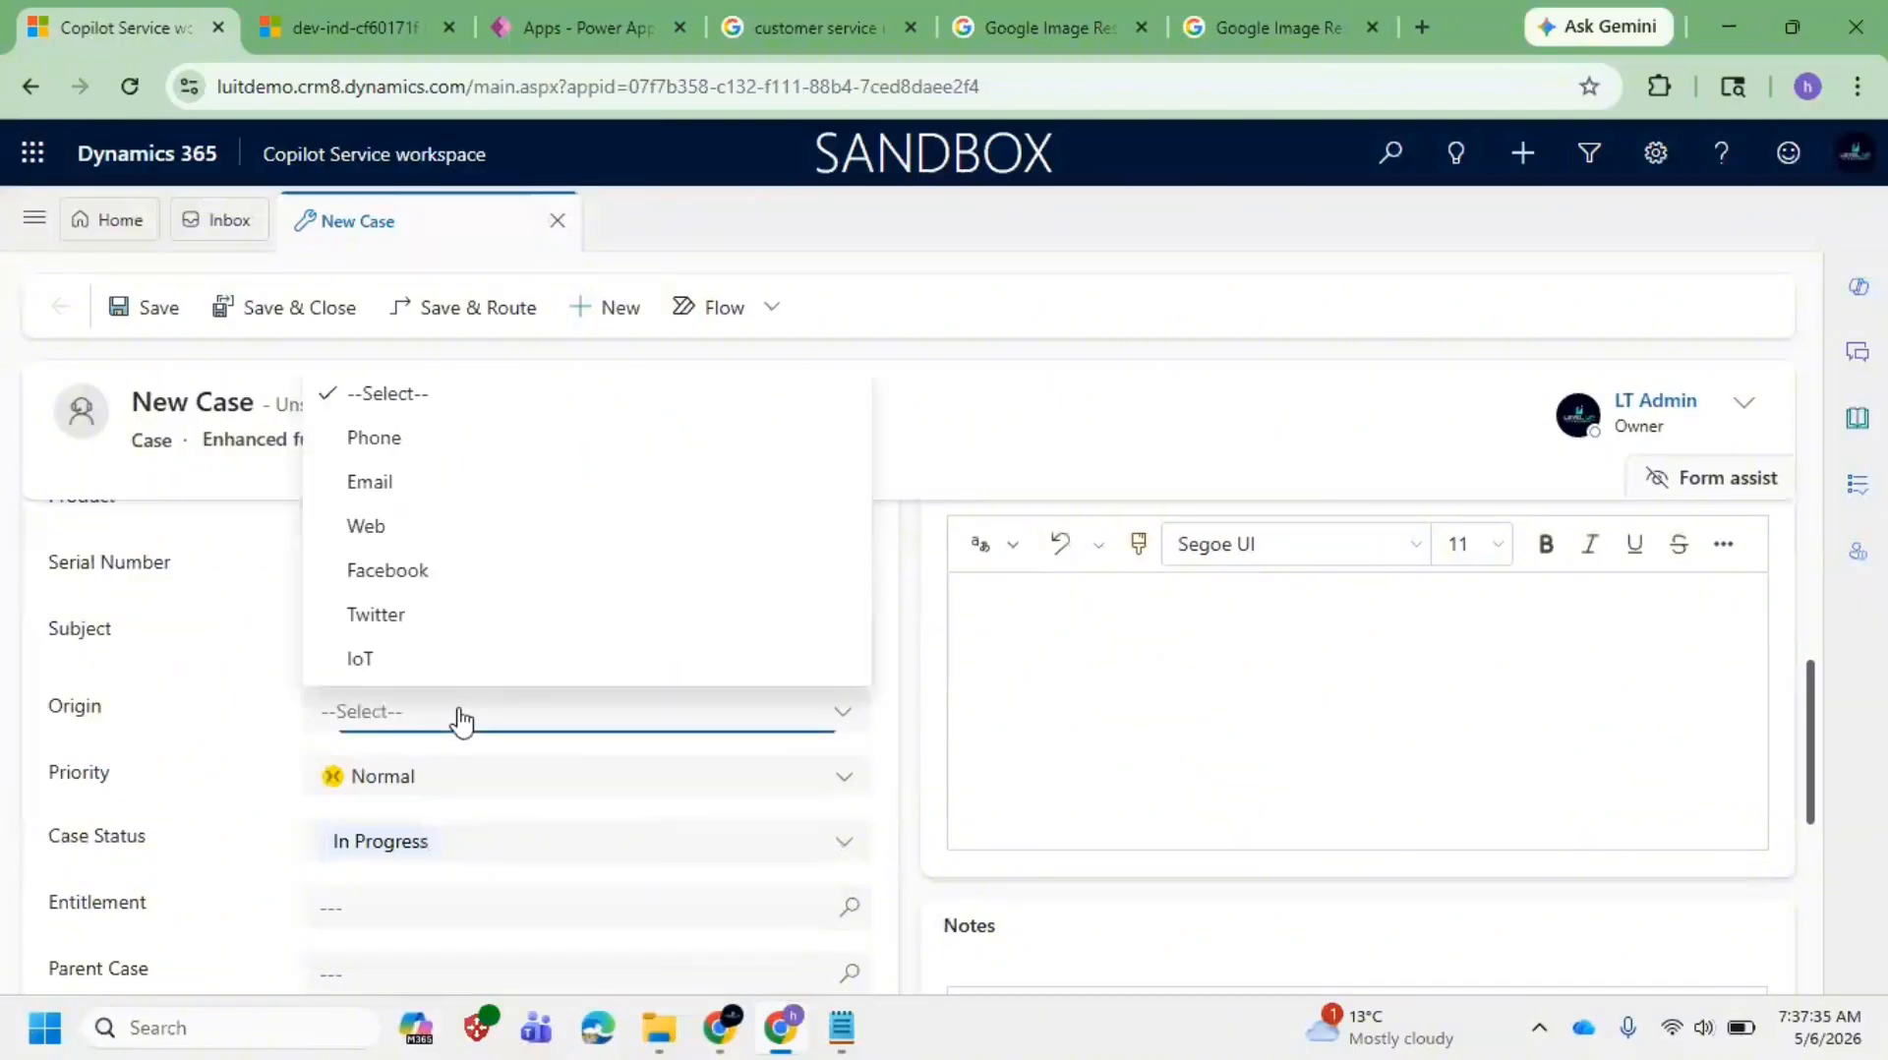
{"action": "left_click", "coordinate": [153, 715]}
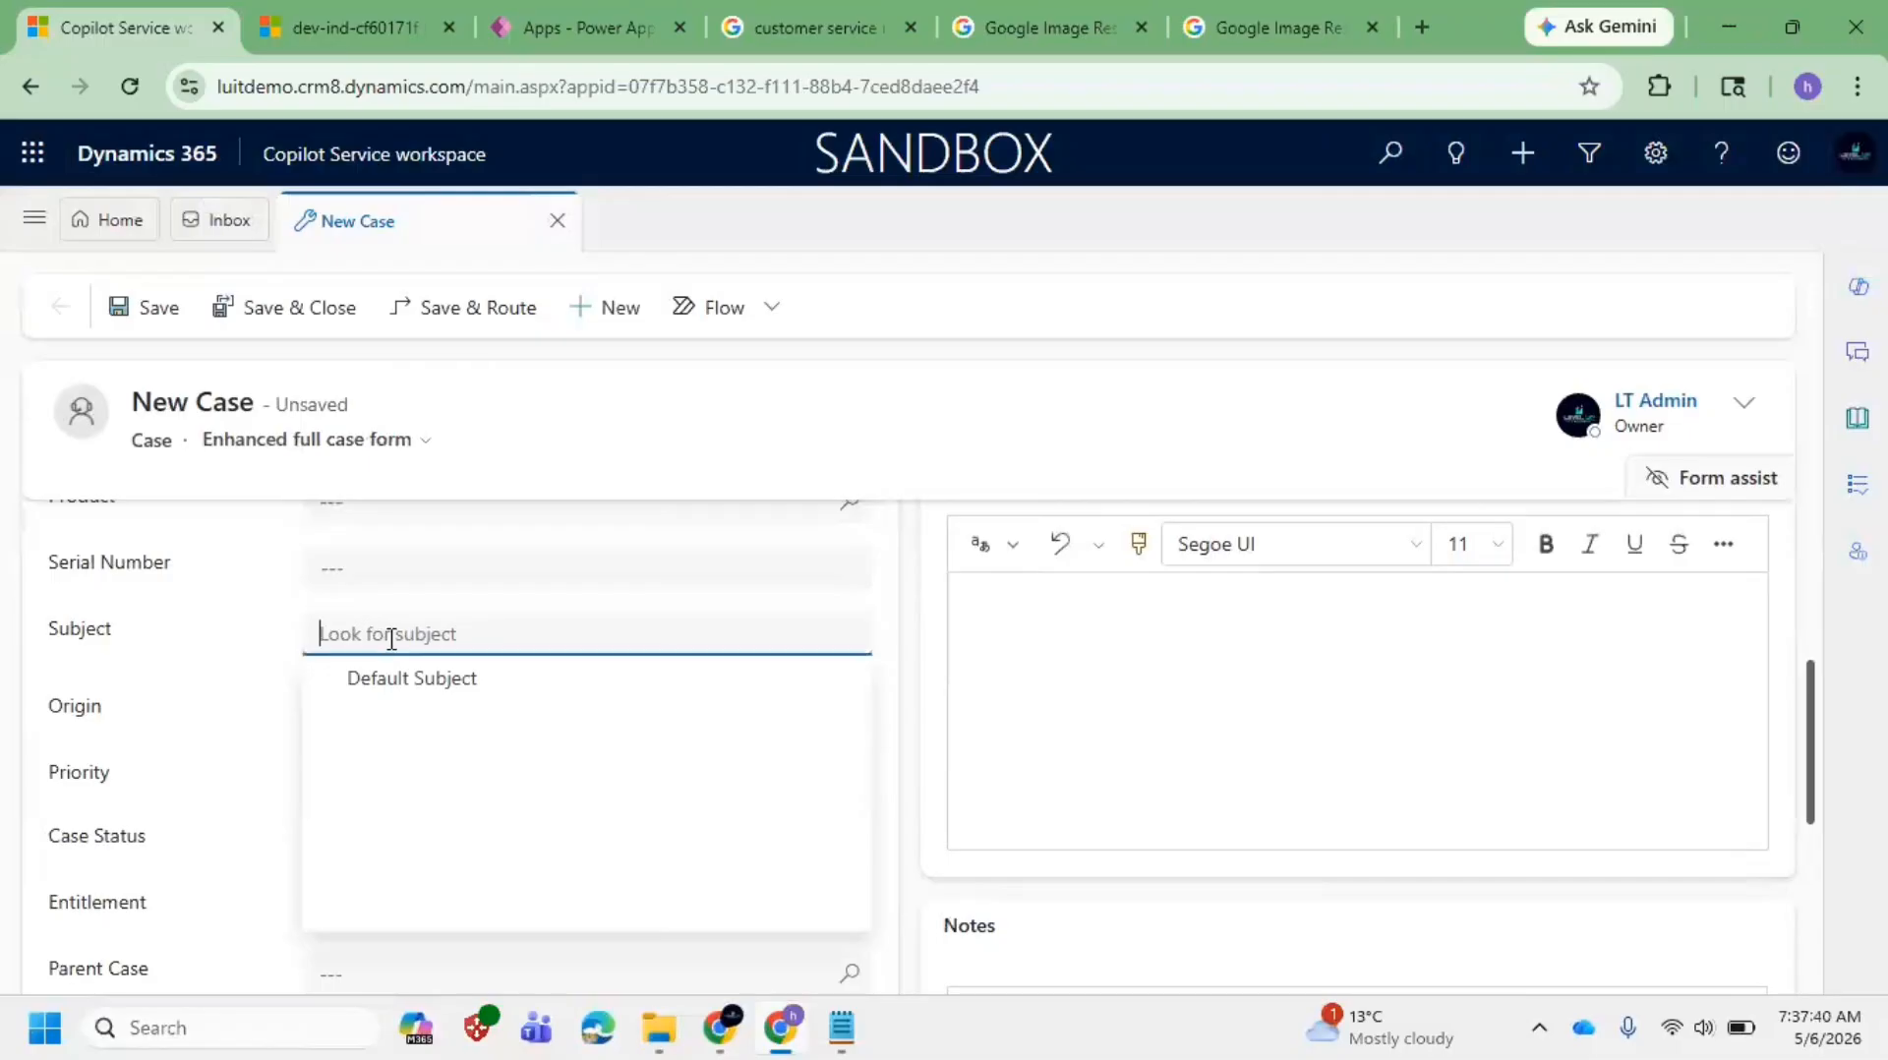
{"action": "left_click", "coordinate": [141, 722]}
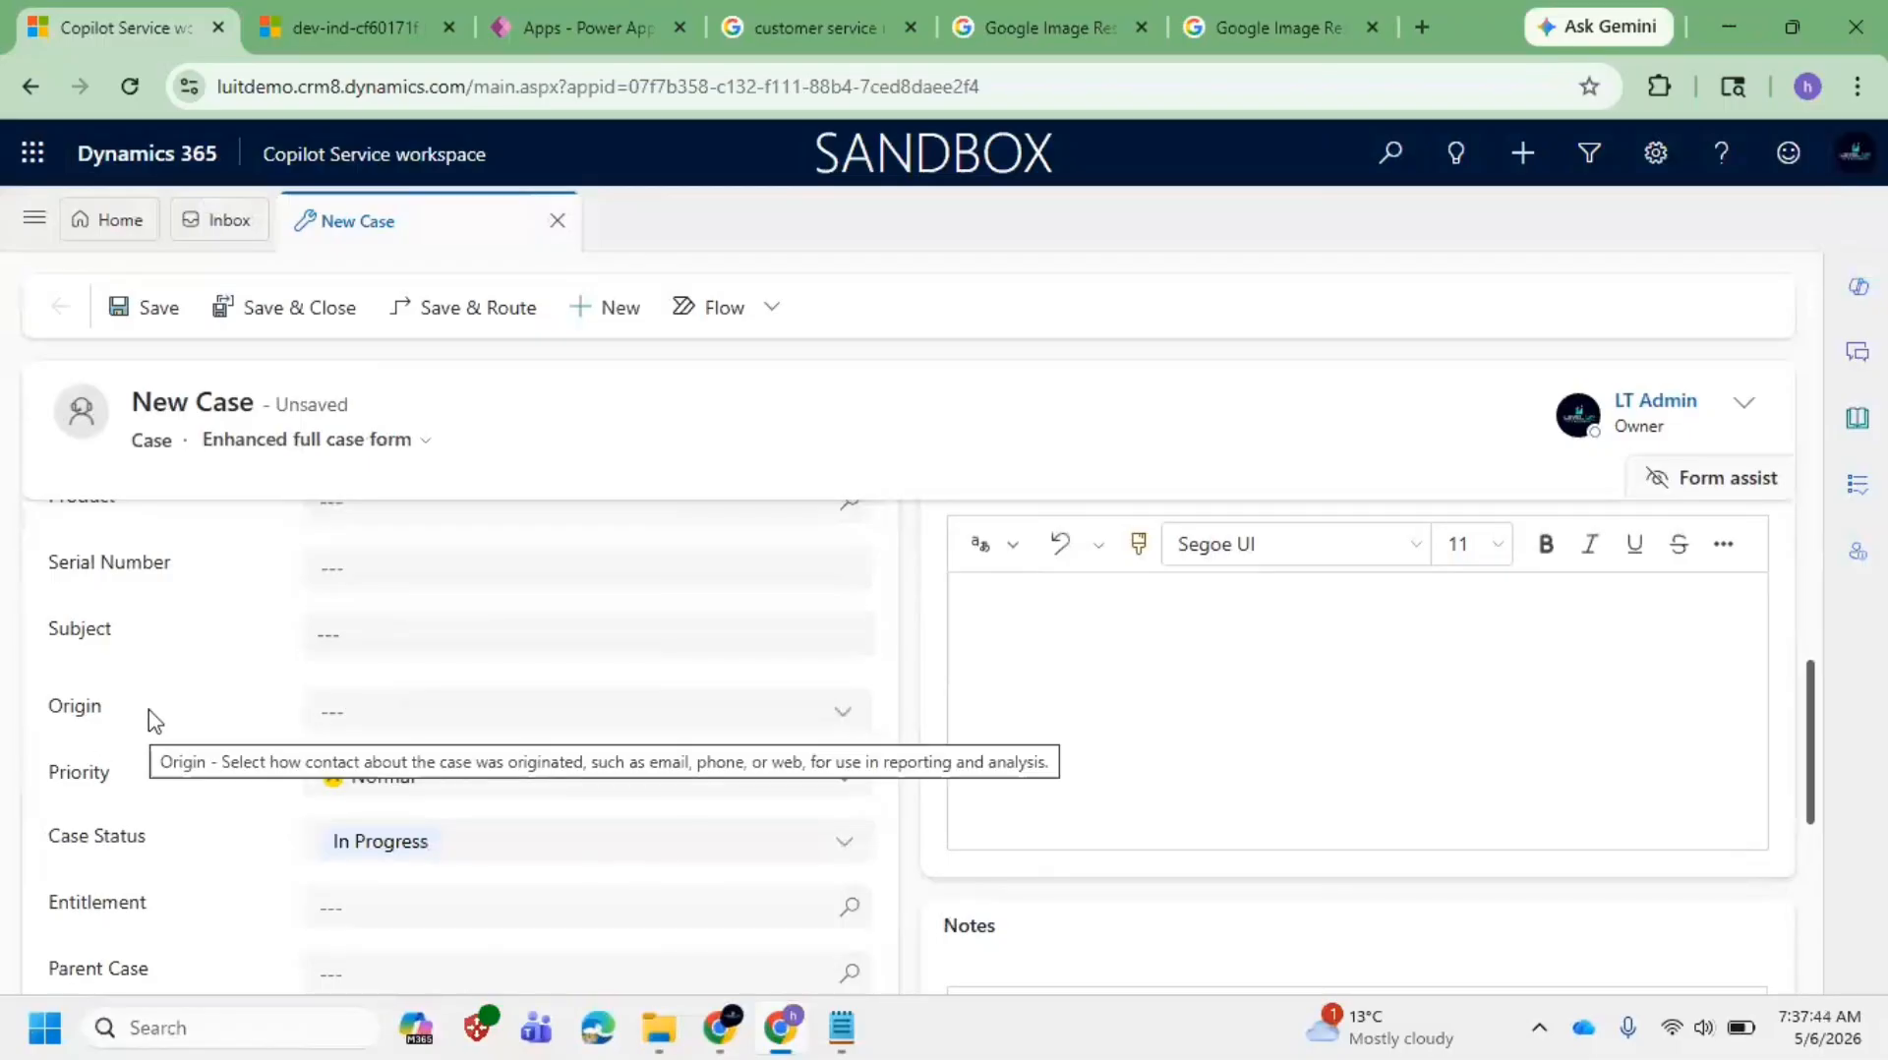
{"action": "left_click", "coordinate": [1267, 29]}
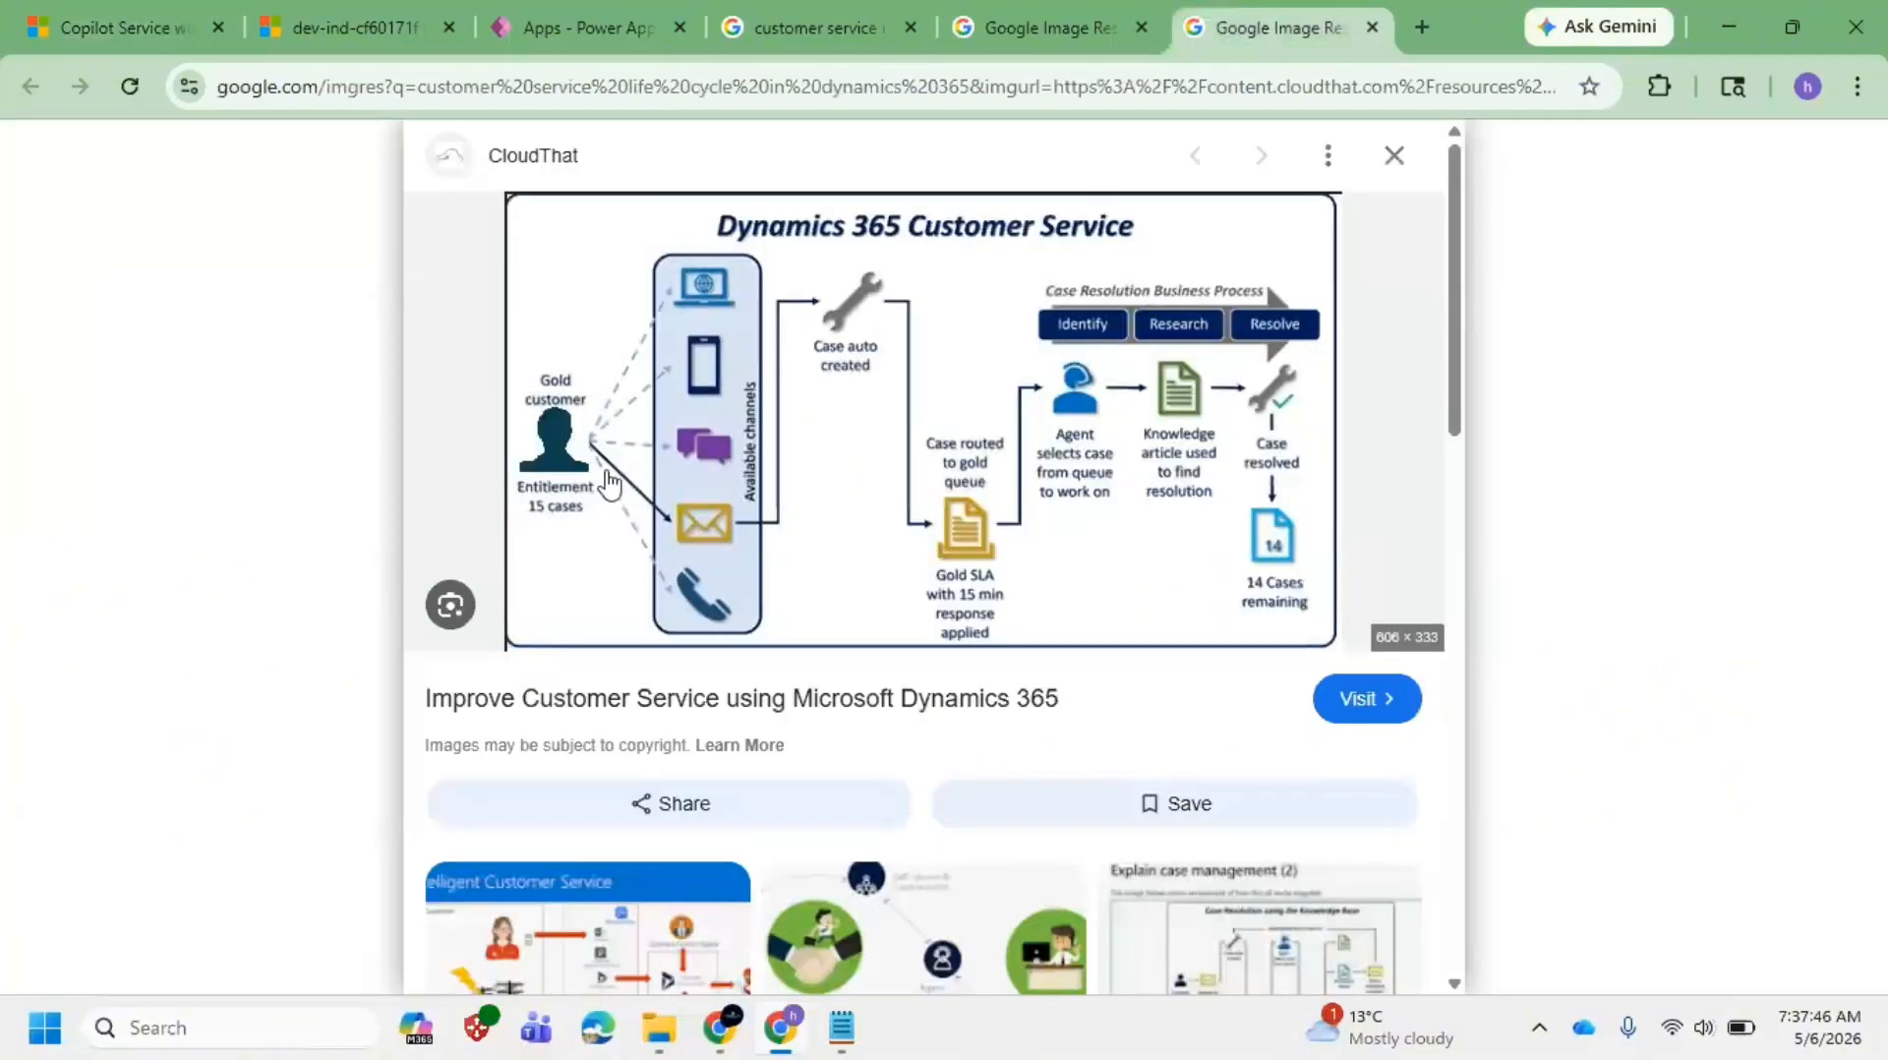
{"action": "left_click", "coordinate": [101, 15]}
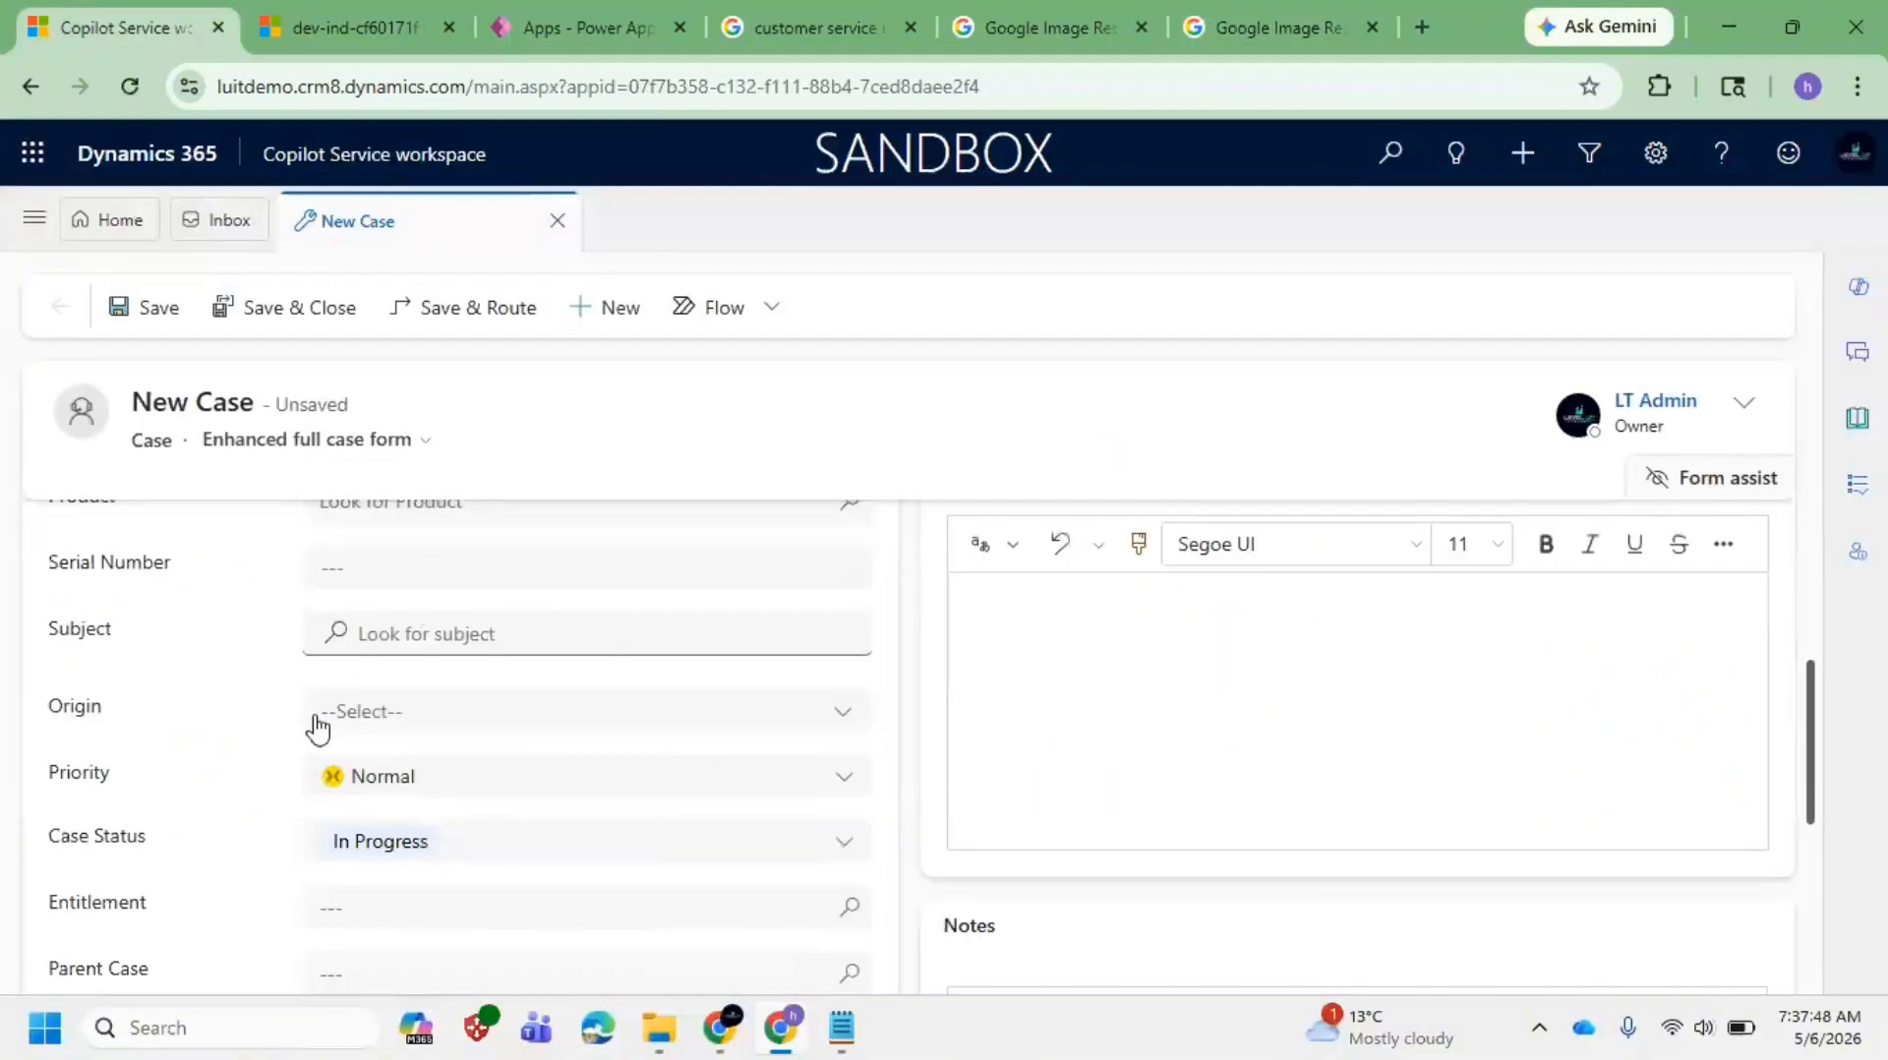
{"action": "left_click", "coordinate": [451, 726]}
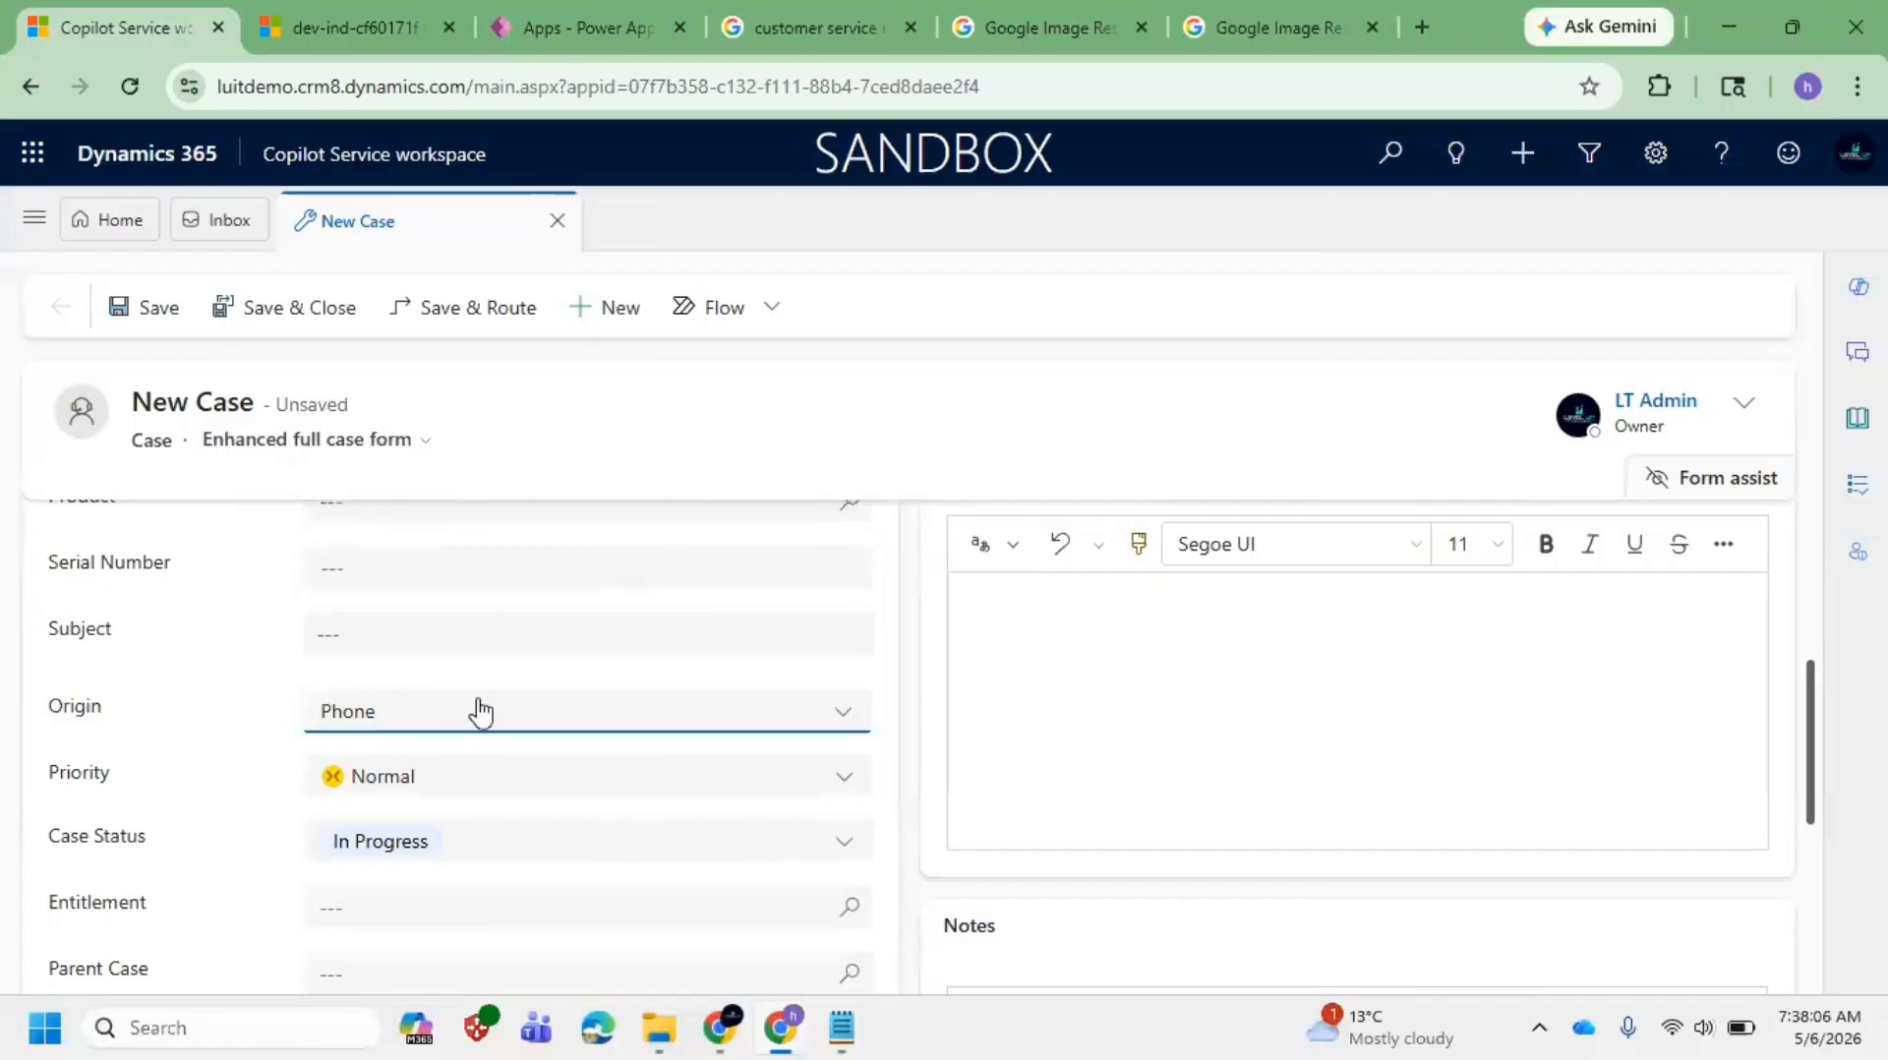
{"action": "scroll", "coordinate": [394, 706], "scroll_direction": "down", "scroll_amount": 2}
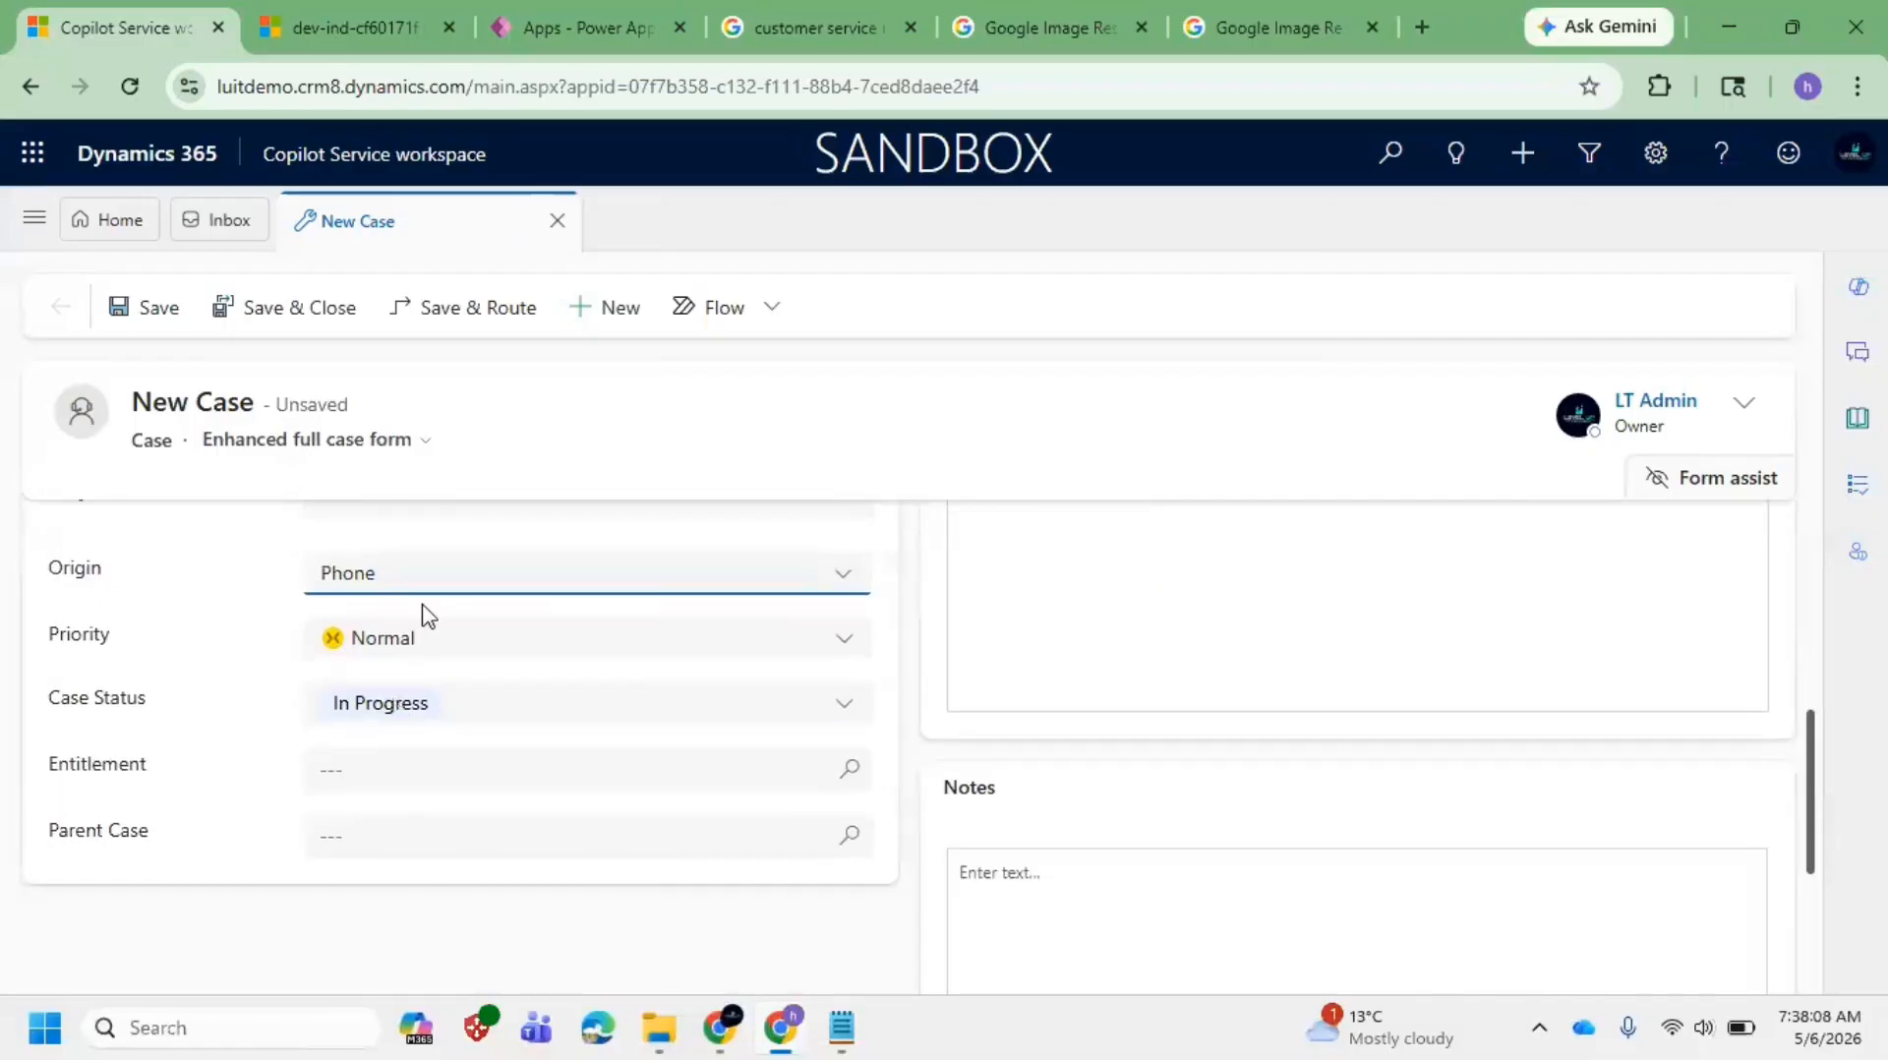
Step: Change Priority from Normal to High and keep Case Status as In Progress
{"action": "left_click", "coordinate": [844, 638]}
{"action": "left_click", "coordinate": [476, 739]}
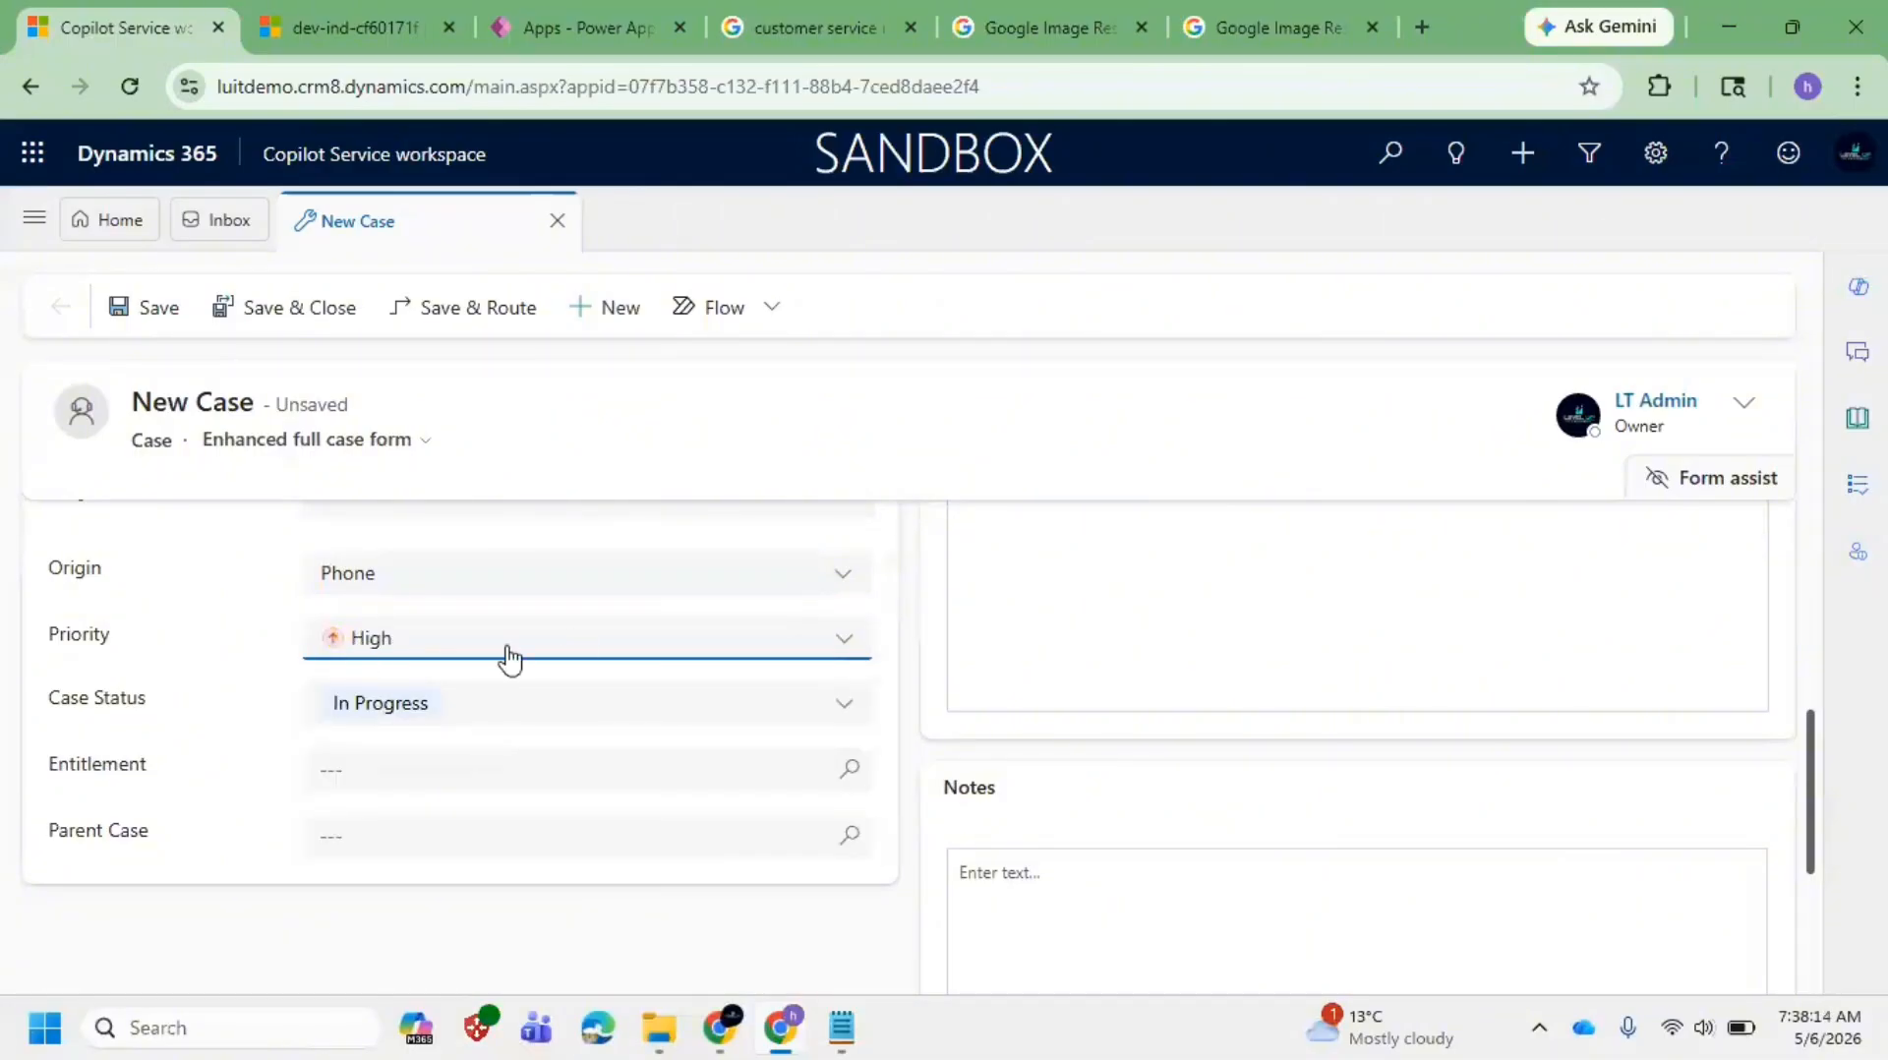
{"action": "left_click", "coordinate": [584, 644]}
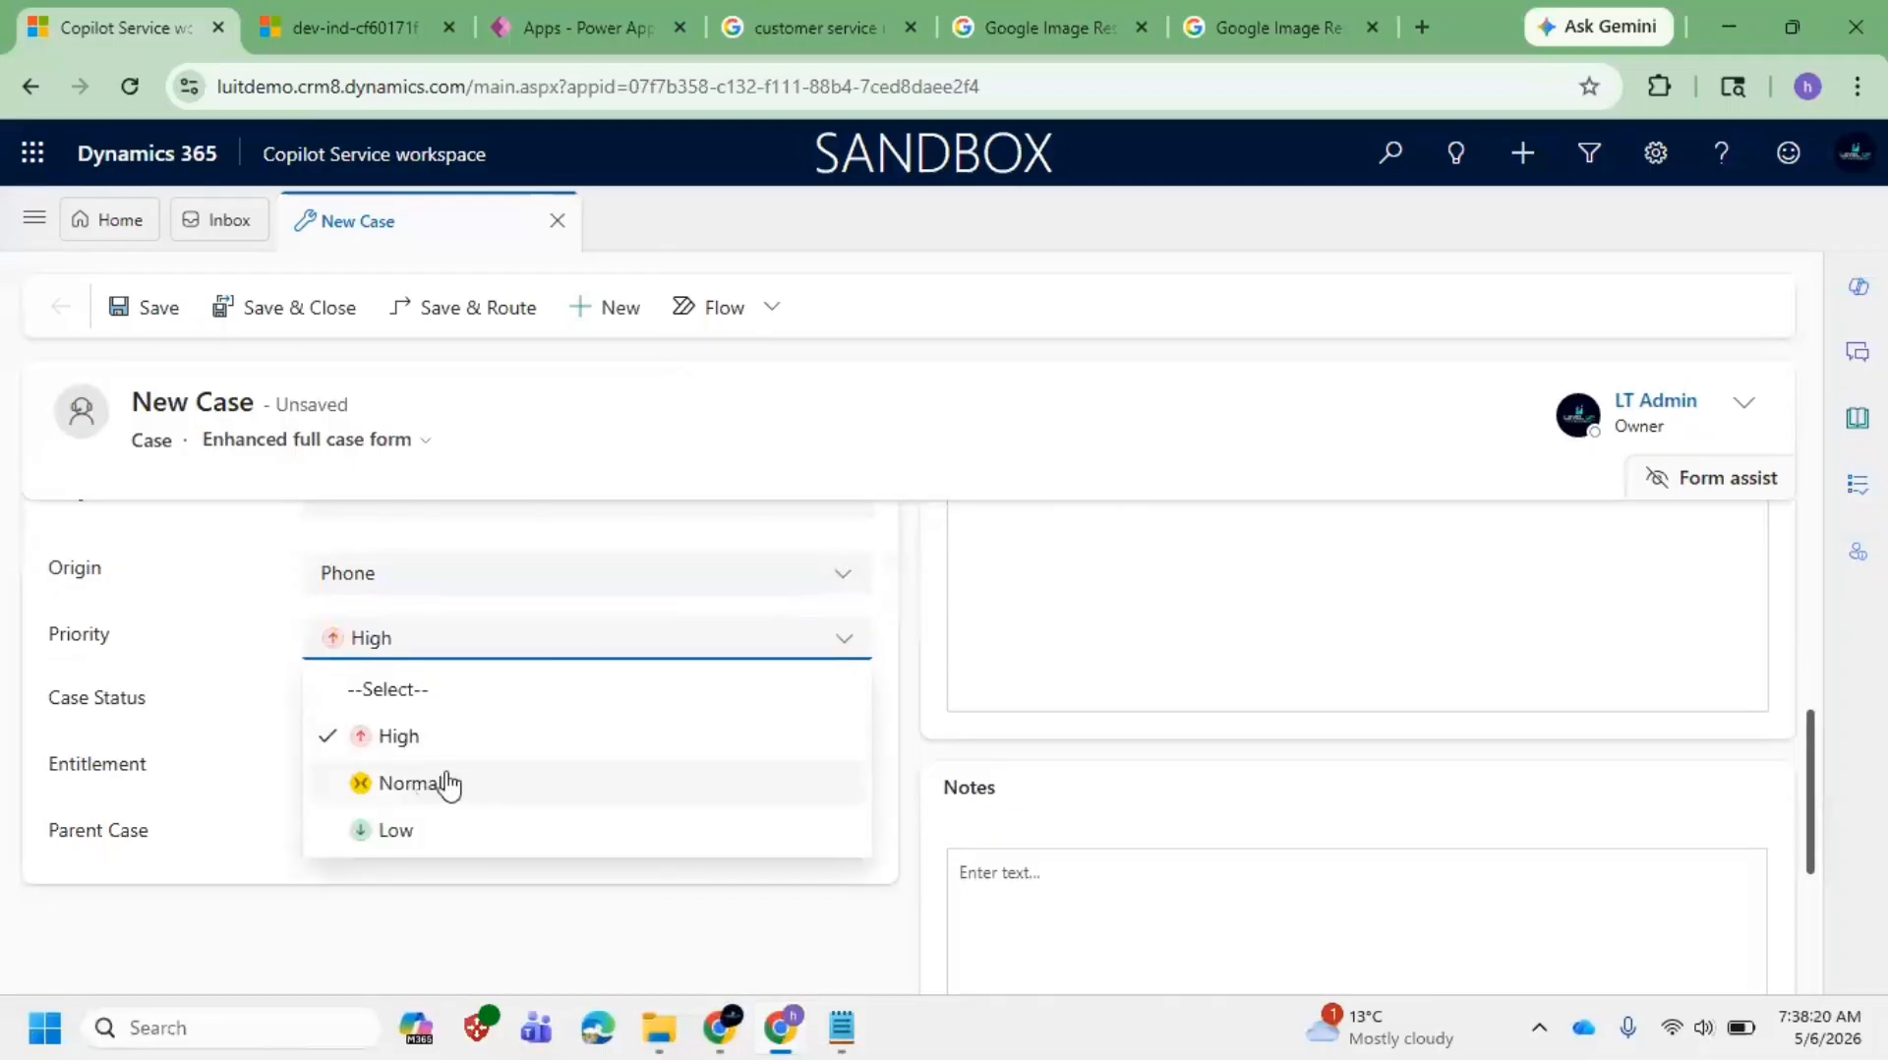
{"action": "left_click", "coordinate": [242, 685]}
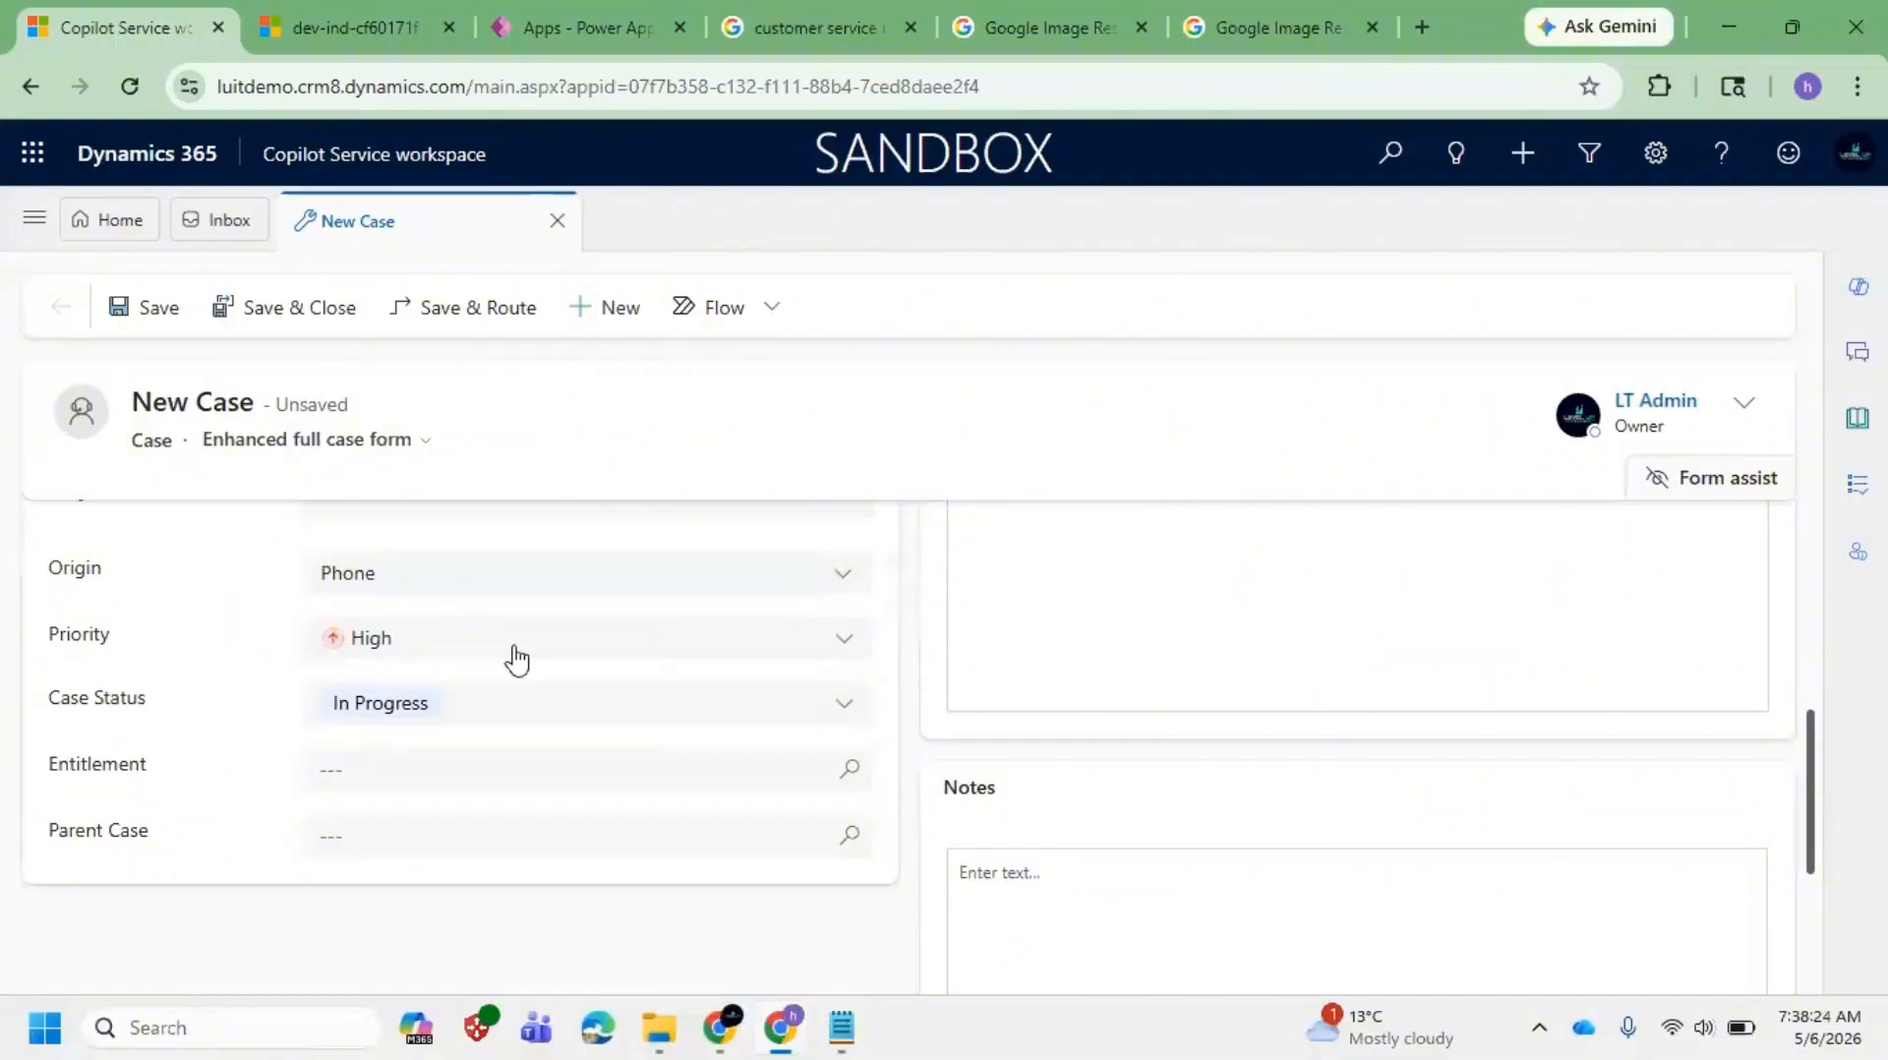
{"action": "left_click", "coordinate": [518, 710]}
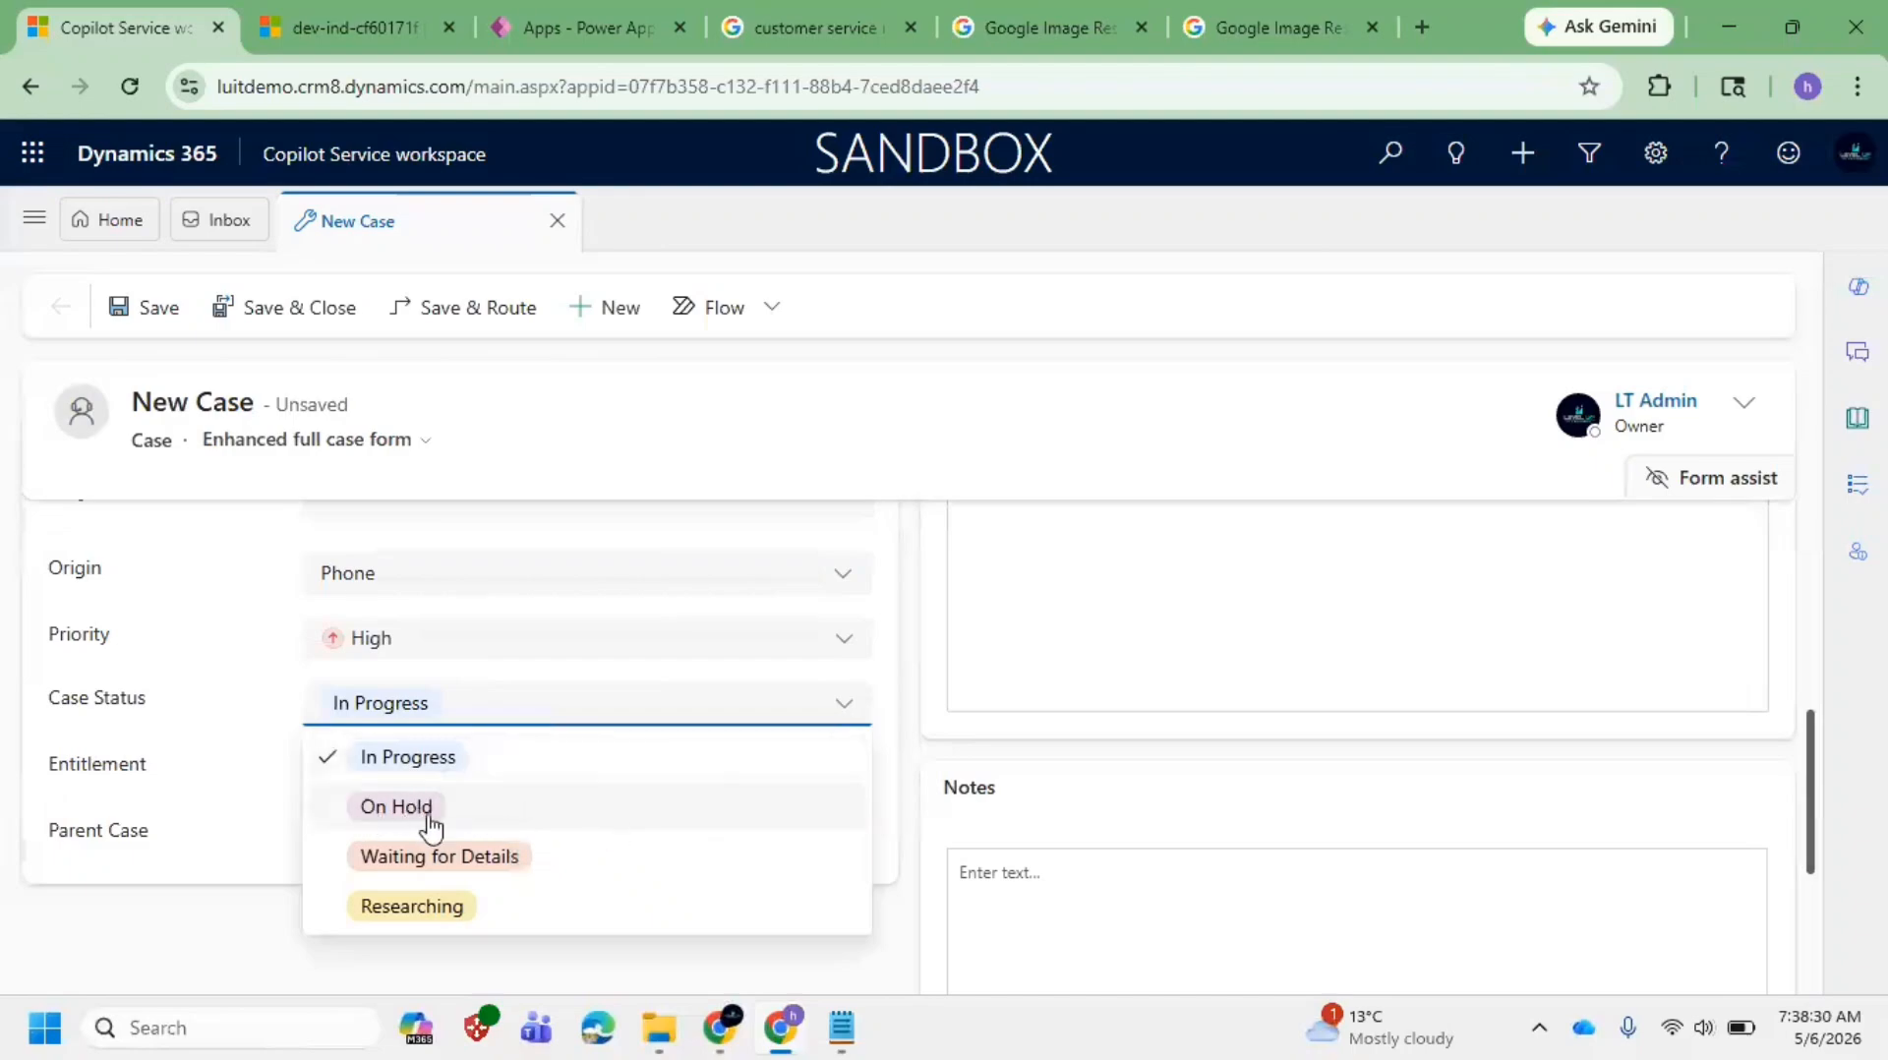
{"action": "left_click", "coordinate": [201, 743]}
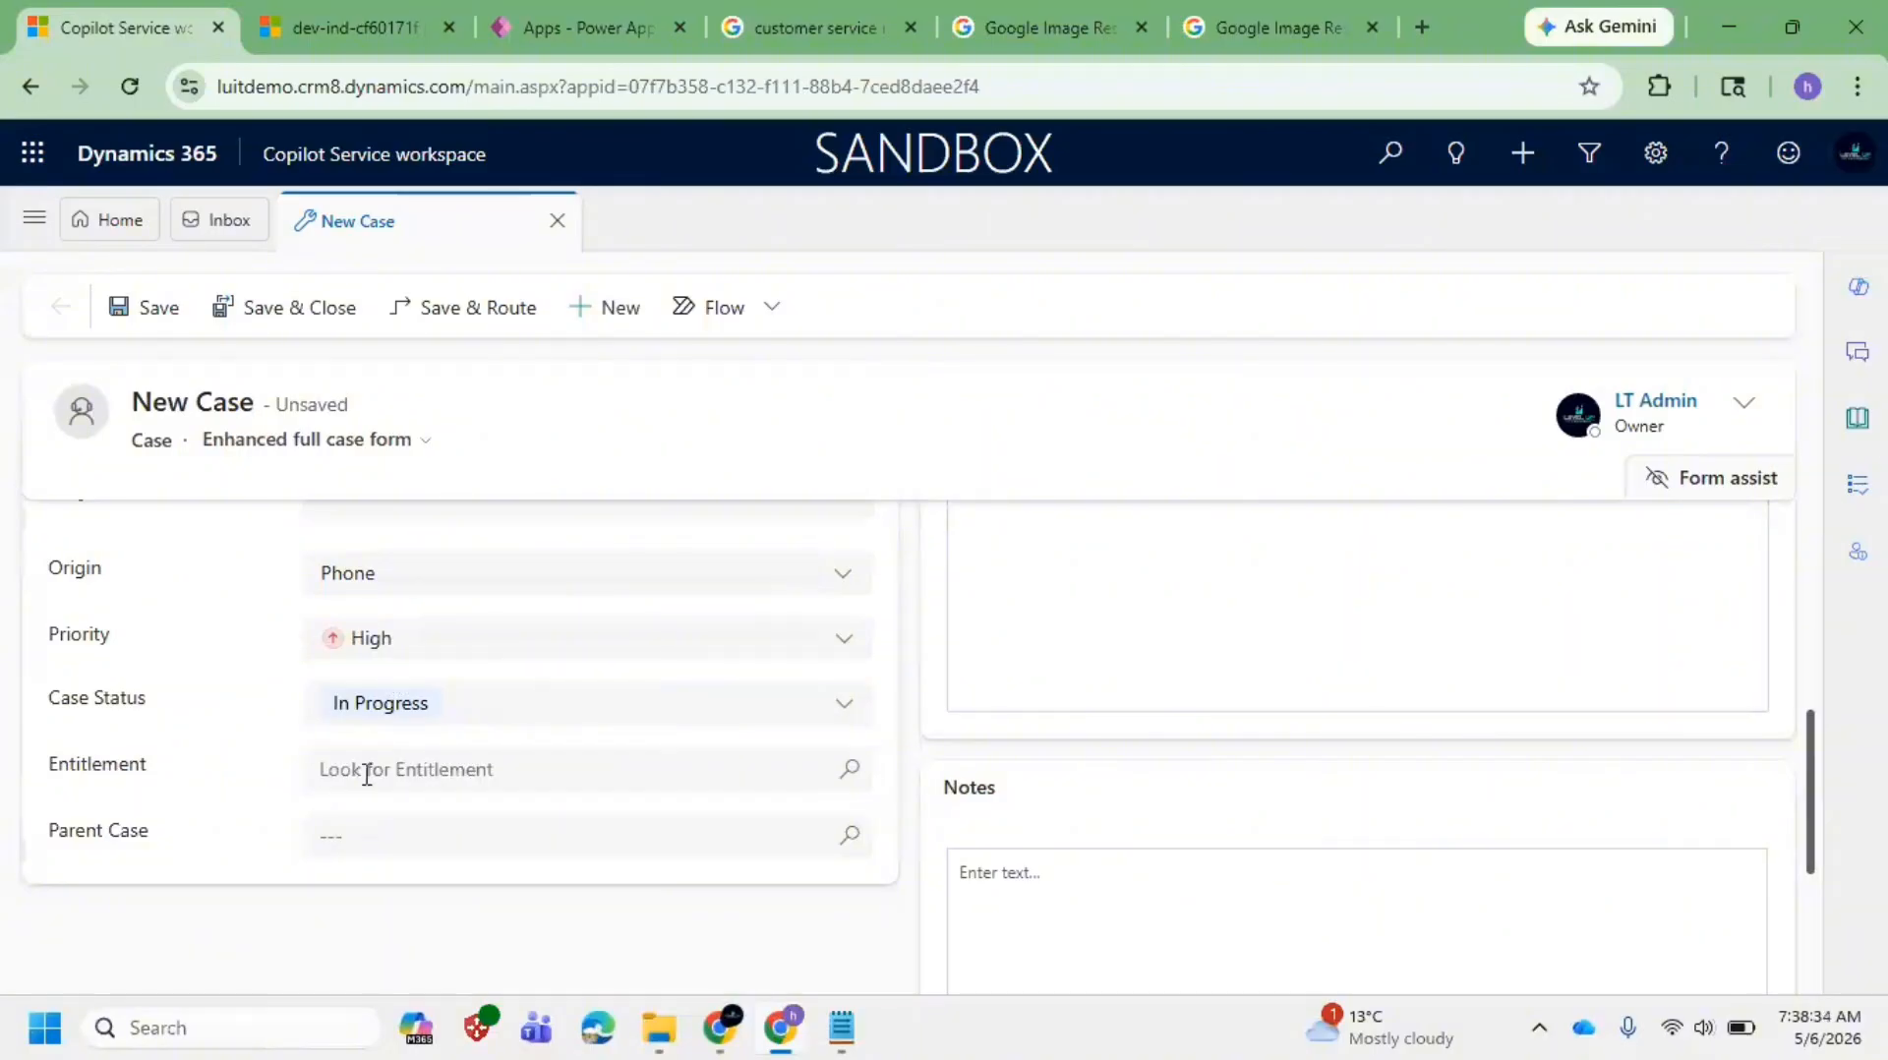
Step: Save the Phone Replacement case and review the saved form and its Timeline
{"action": "left_click", "coordinate": [157, 309]}
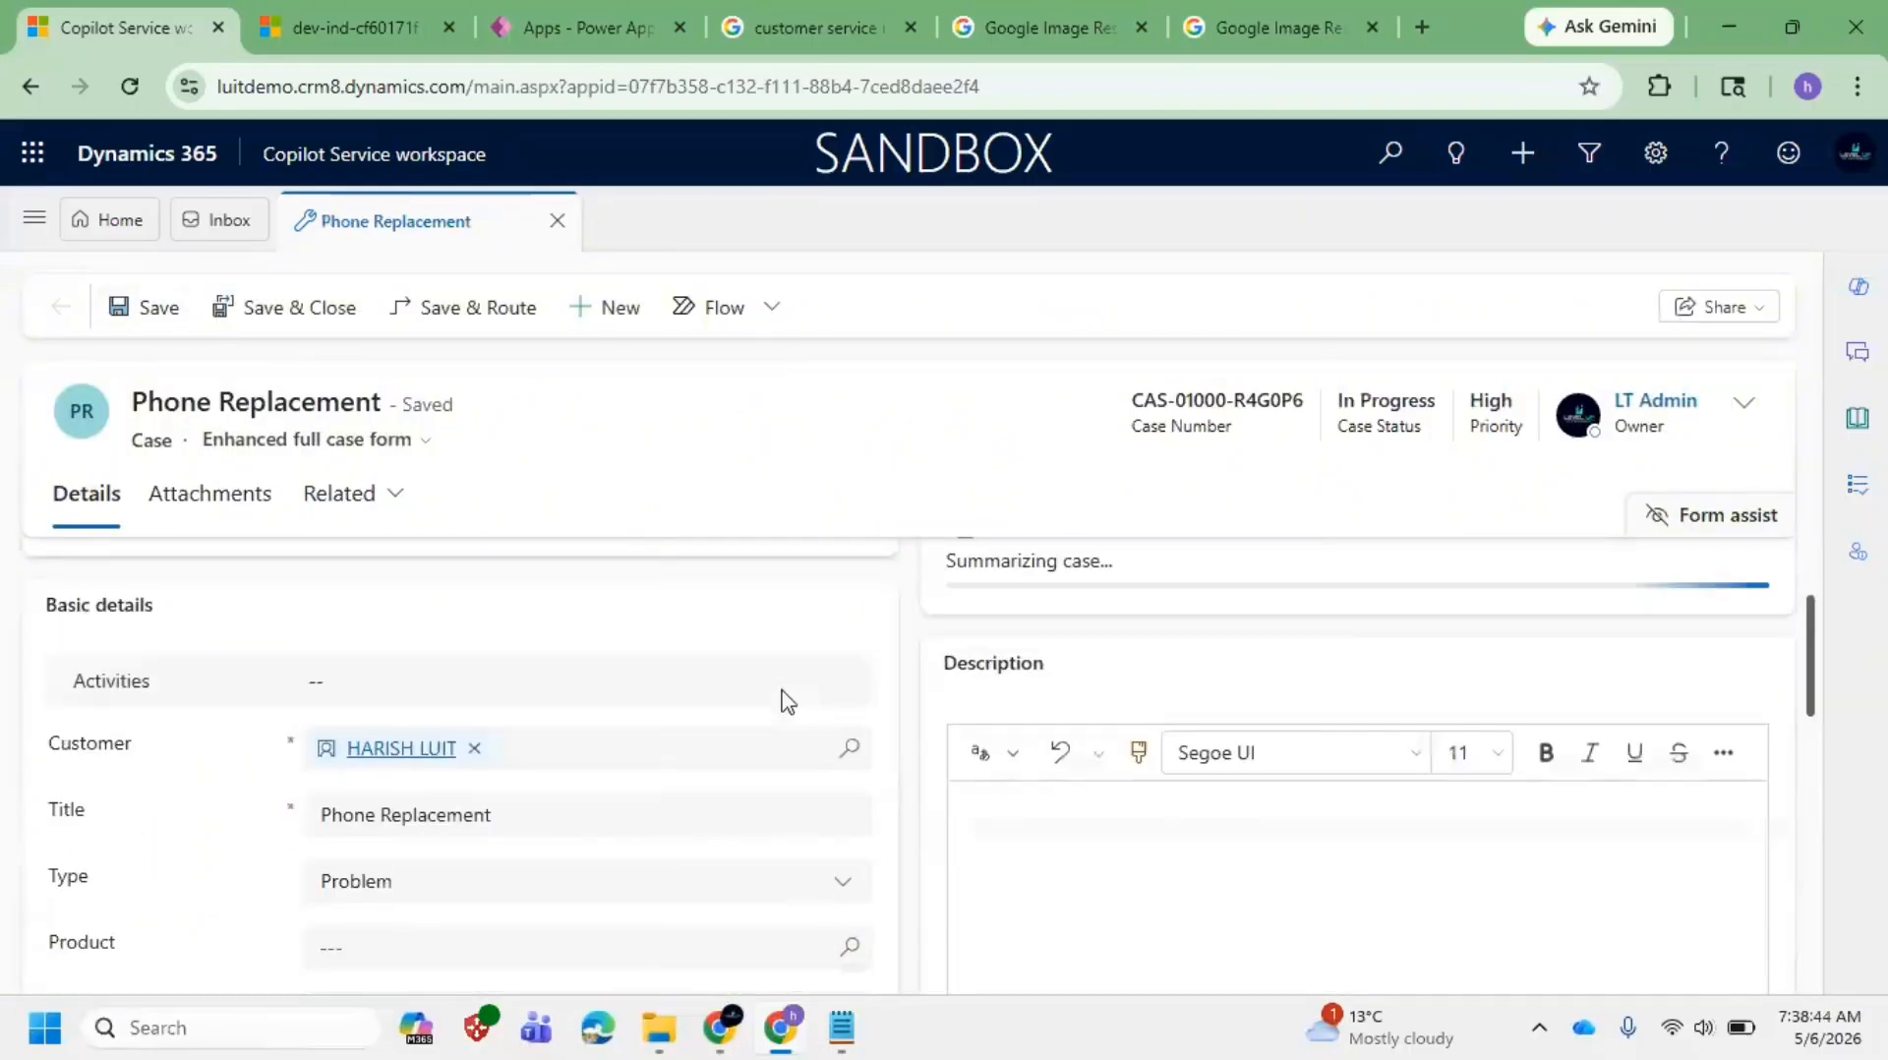
{"action": "scroll", "coordinate": [669, 706], "scroll_direction": "down", "scroll_amount": 4}
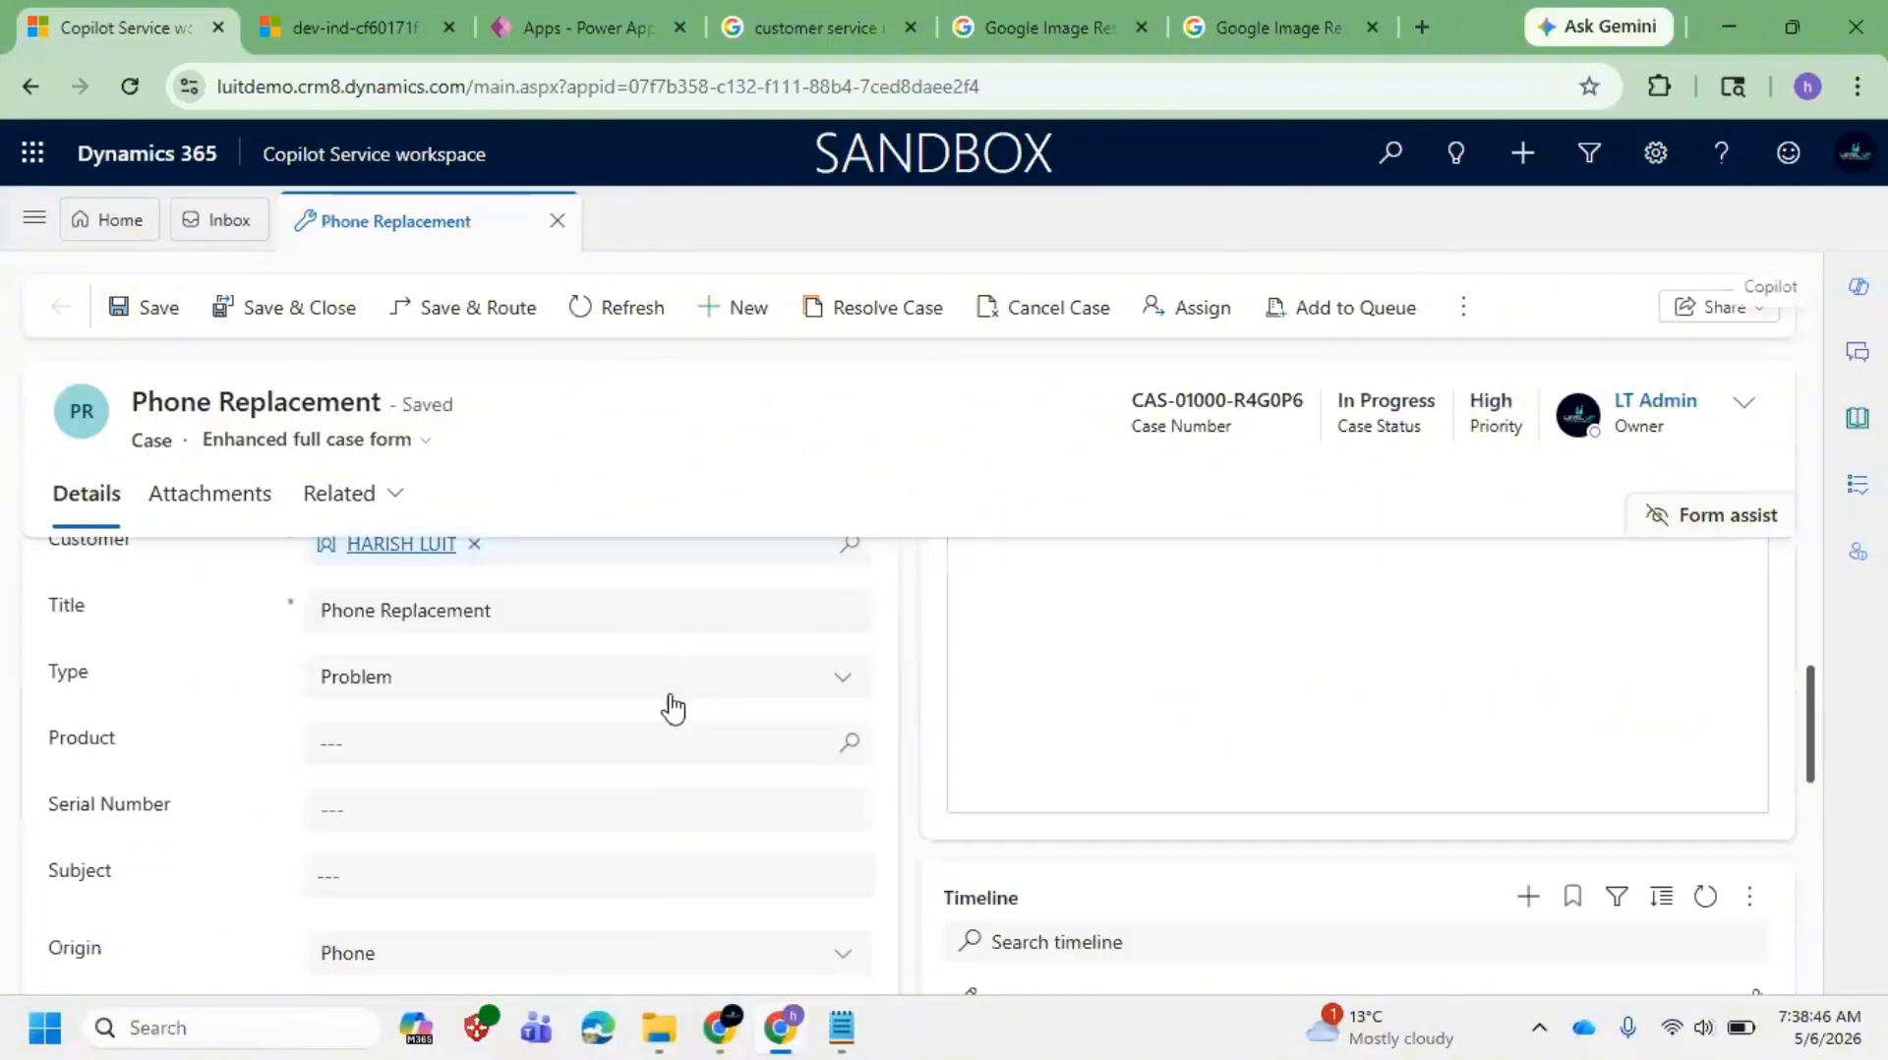
{"action": "scroll", "coordinate": [671, 697], "scroll_direction": "up", "scroll_amount": 4}
{"action": "scroll", "coordinate": [485, 716], "scroll_direction": "down", "scroll_amount": 1}
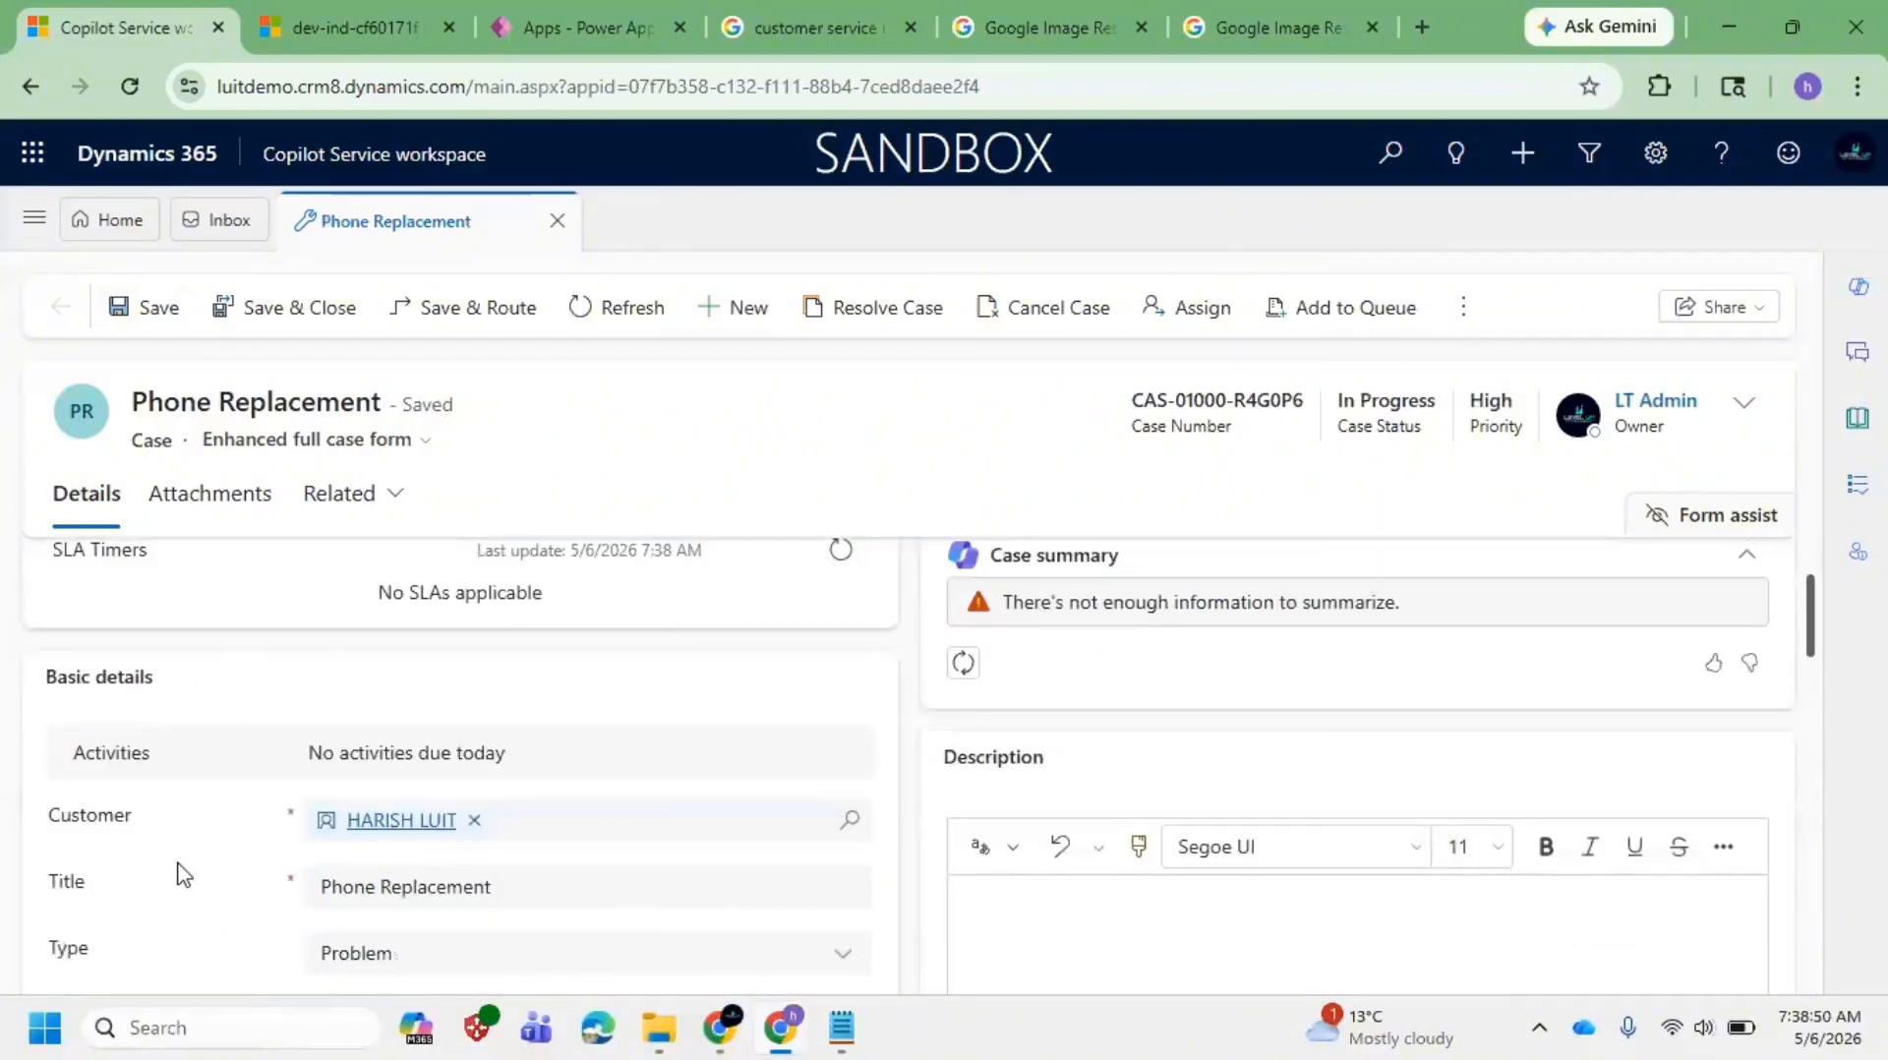
{"action": "scroll", "coordinate": [559, 858], "scroll_direction": "down", "scroll_amount": 8}
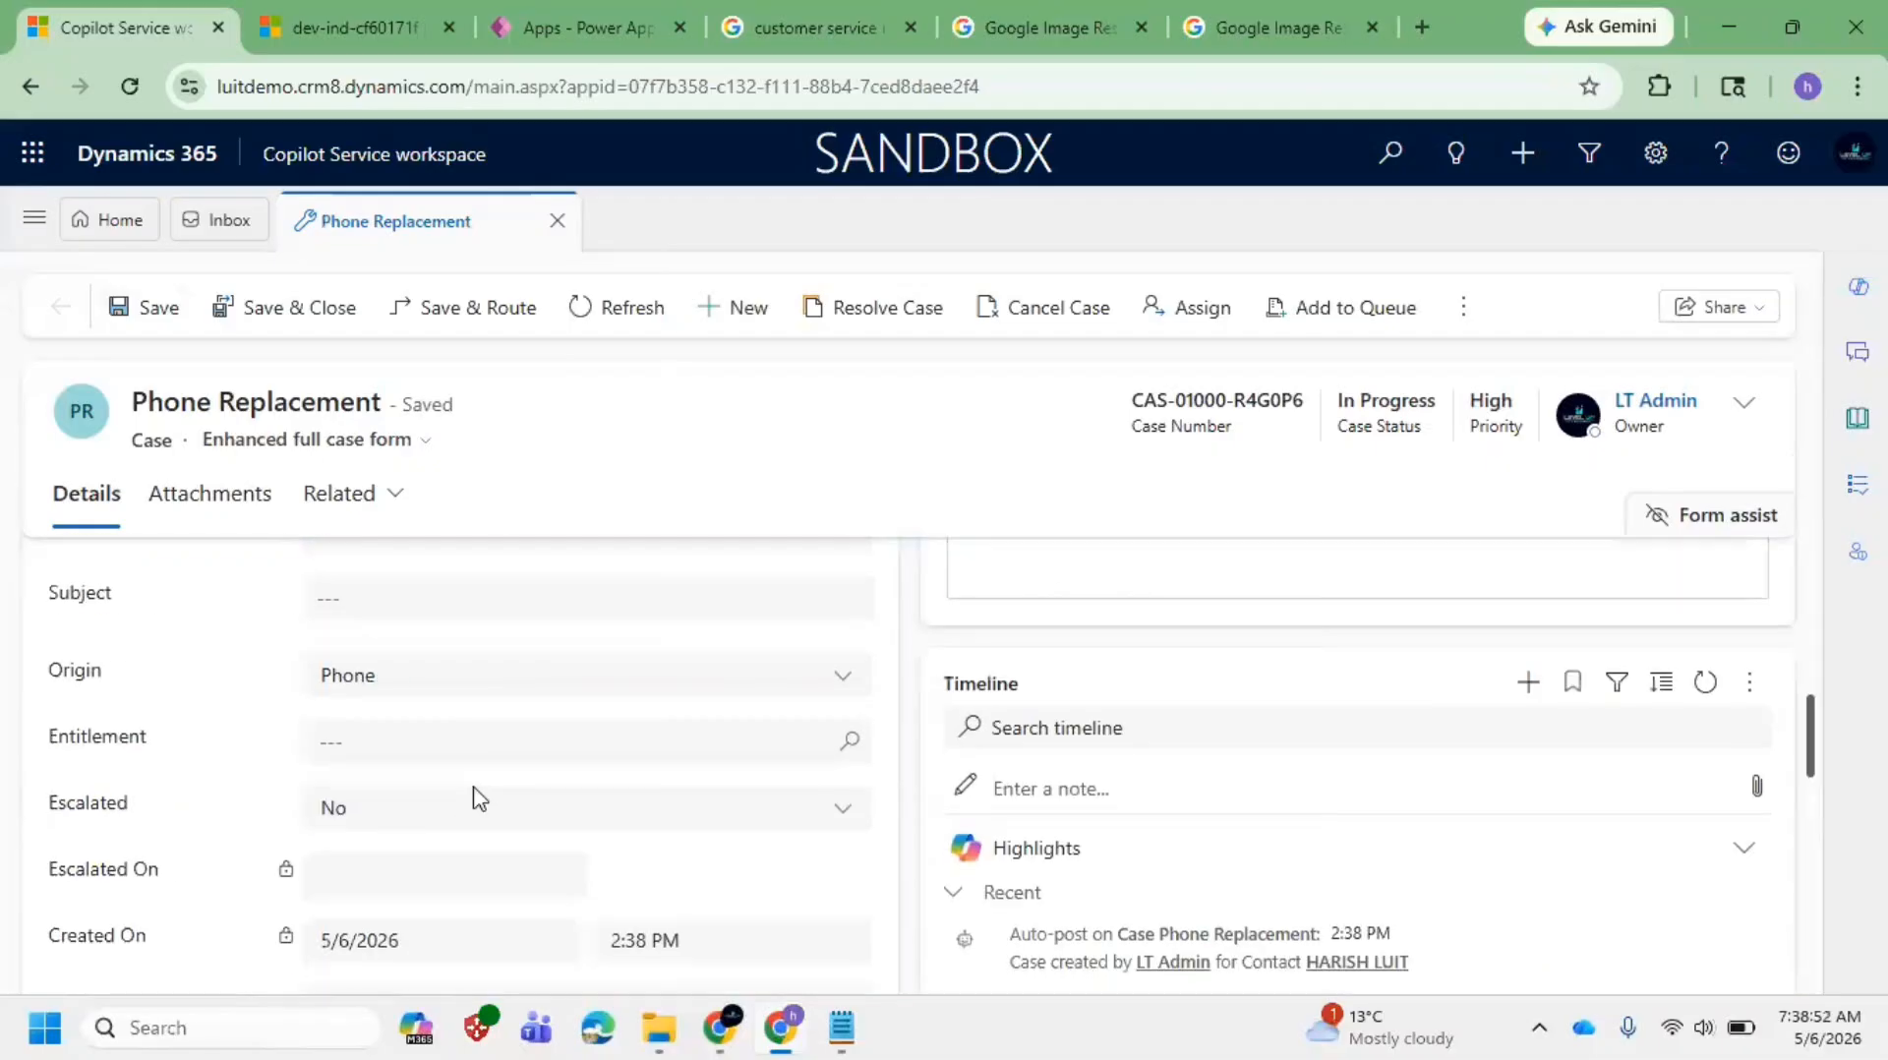
{"action": "scroll", "coordinate": [548, 771], "scroll_direction": "up", "scroll_amount": 3}
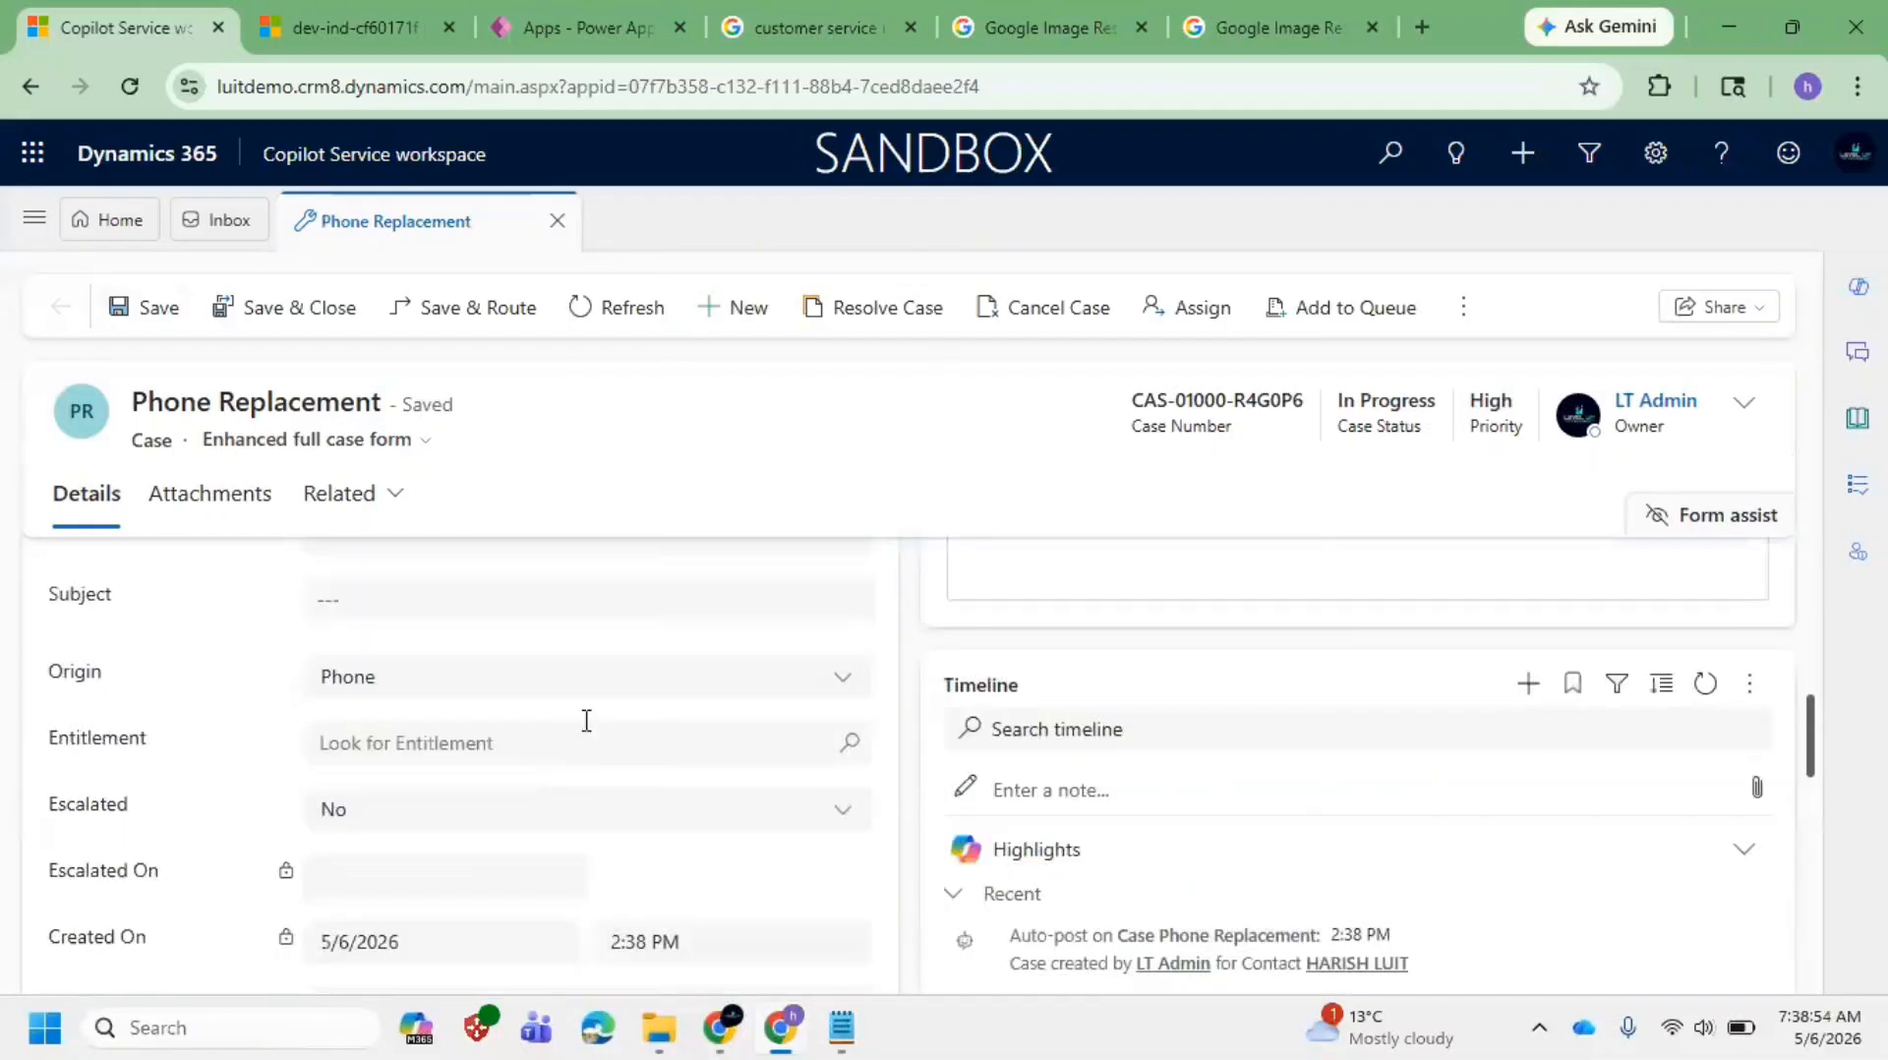
{"action": "scroll", "coordinate": [540, 780], "scroll_direction": "up", "scroll_amount": 1}
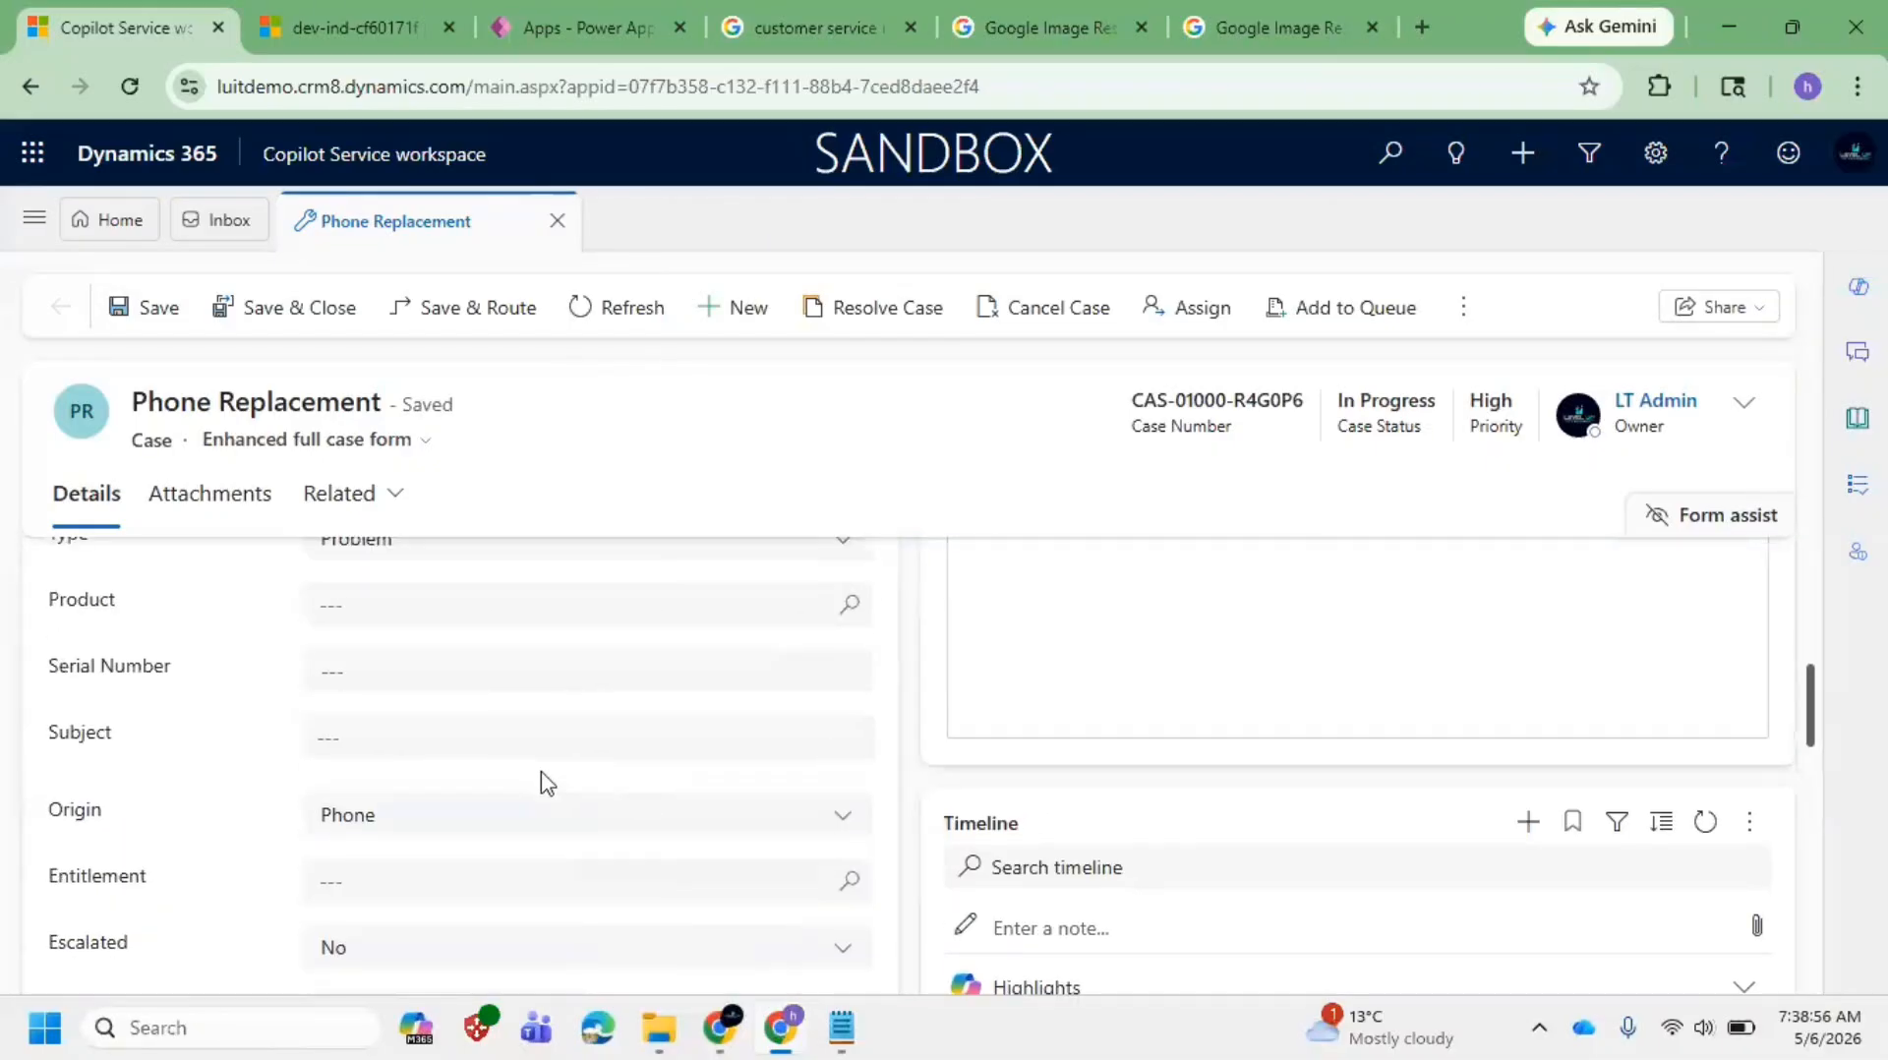
{"action": "scroll", "coordinate": [506, 777], "scroll_direction": "down", "scroll_amount": 2}
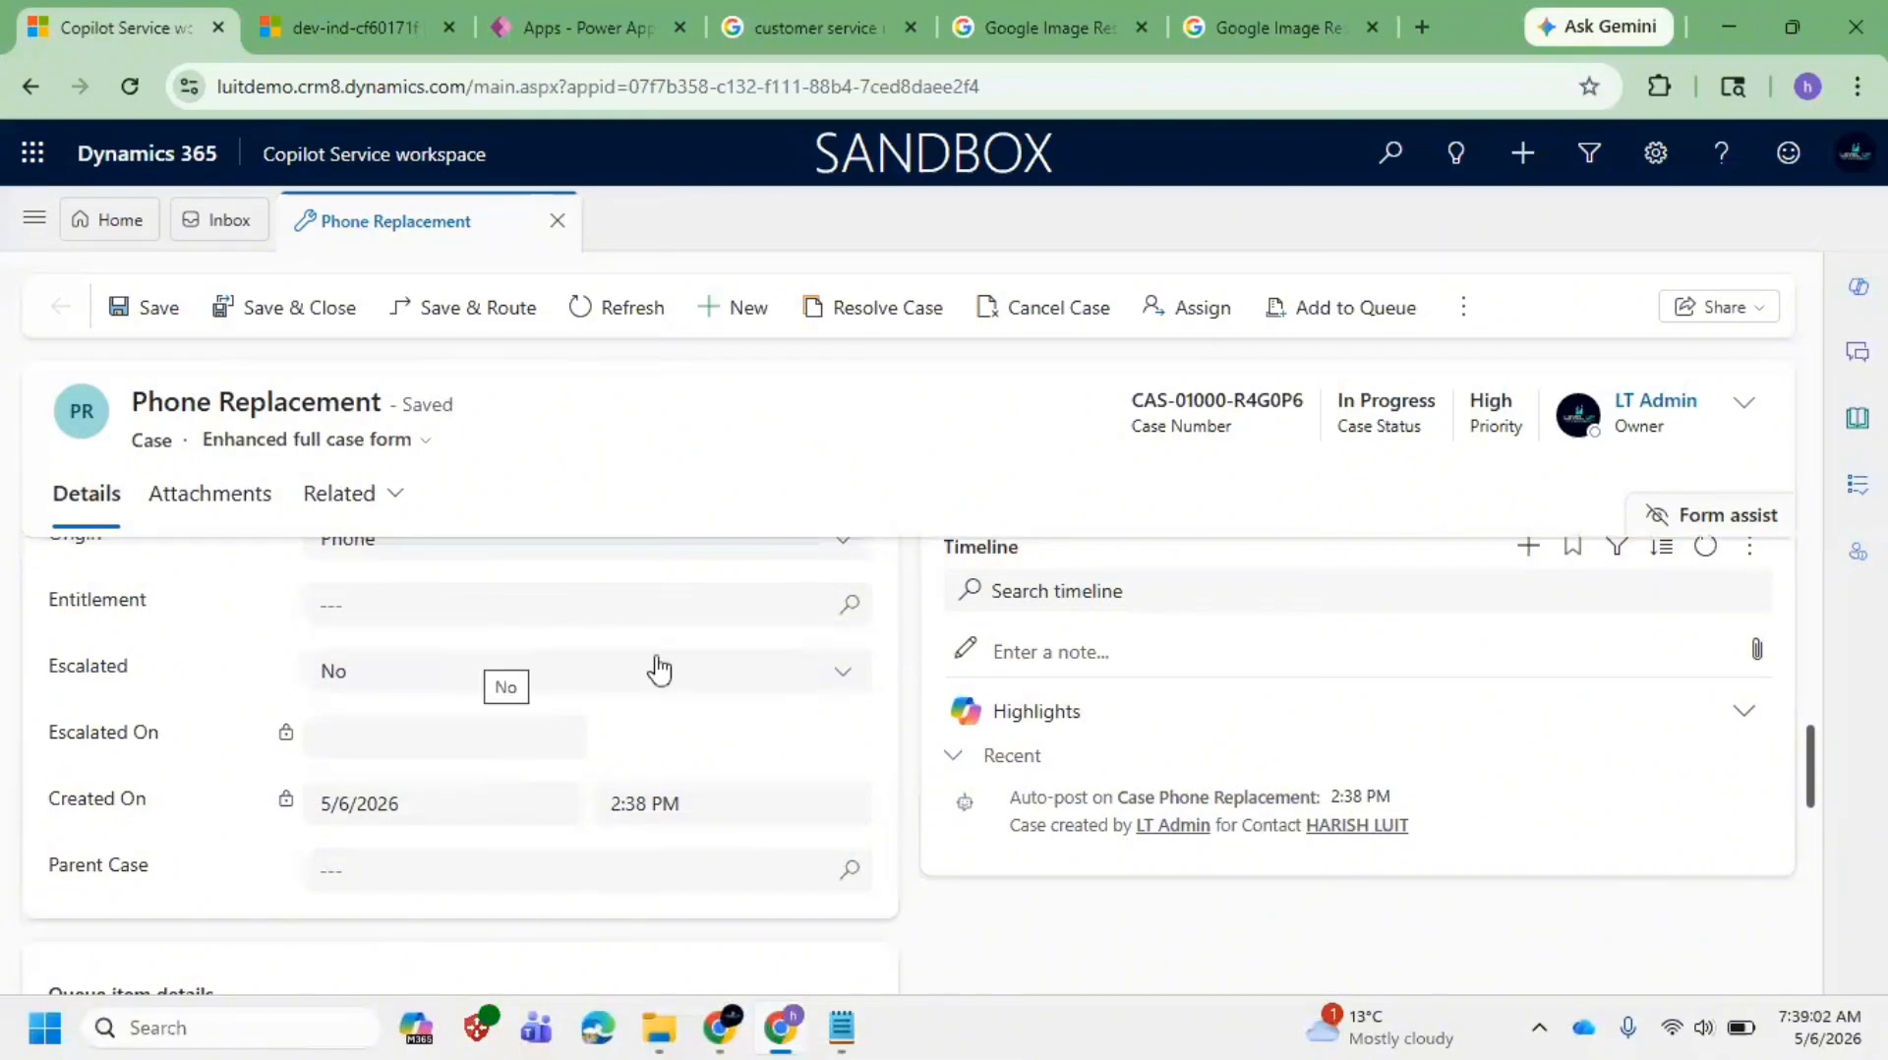
{"action": "scroll", "coordinate": [635, 708], "scroll_direction": "down", "scroll_amount": 3}
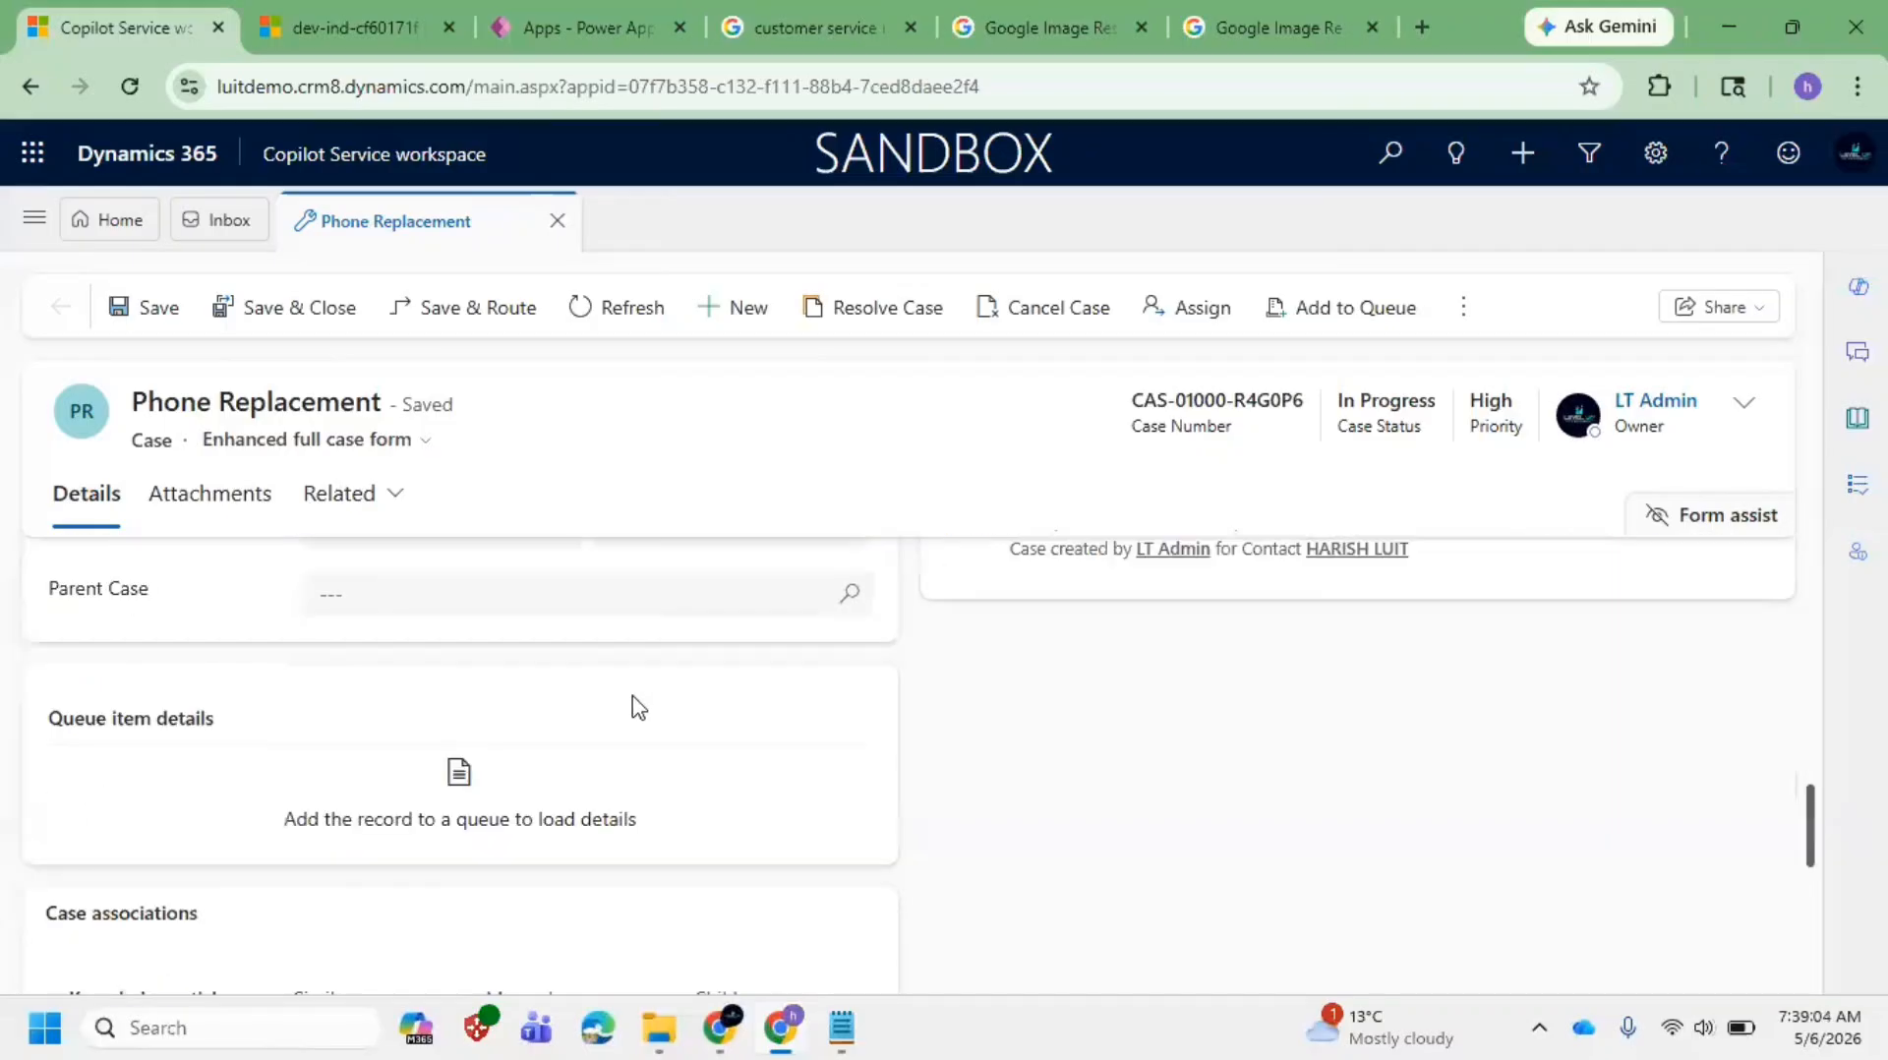
{"action": "scroll", "coordinate": [634, 708], "scroll_direction": "up", "scroll_amount": 3}
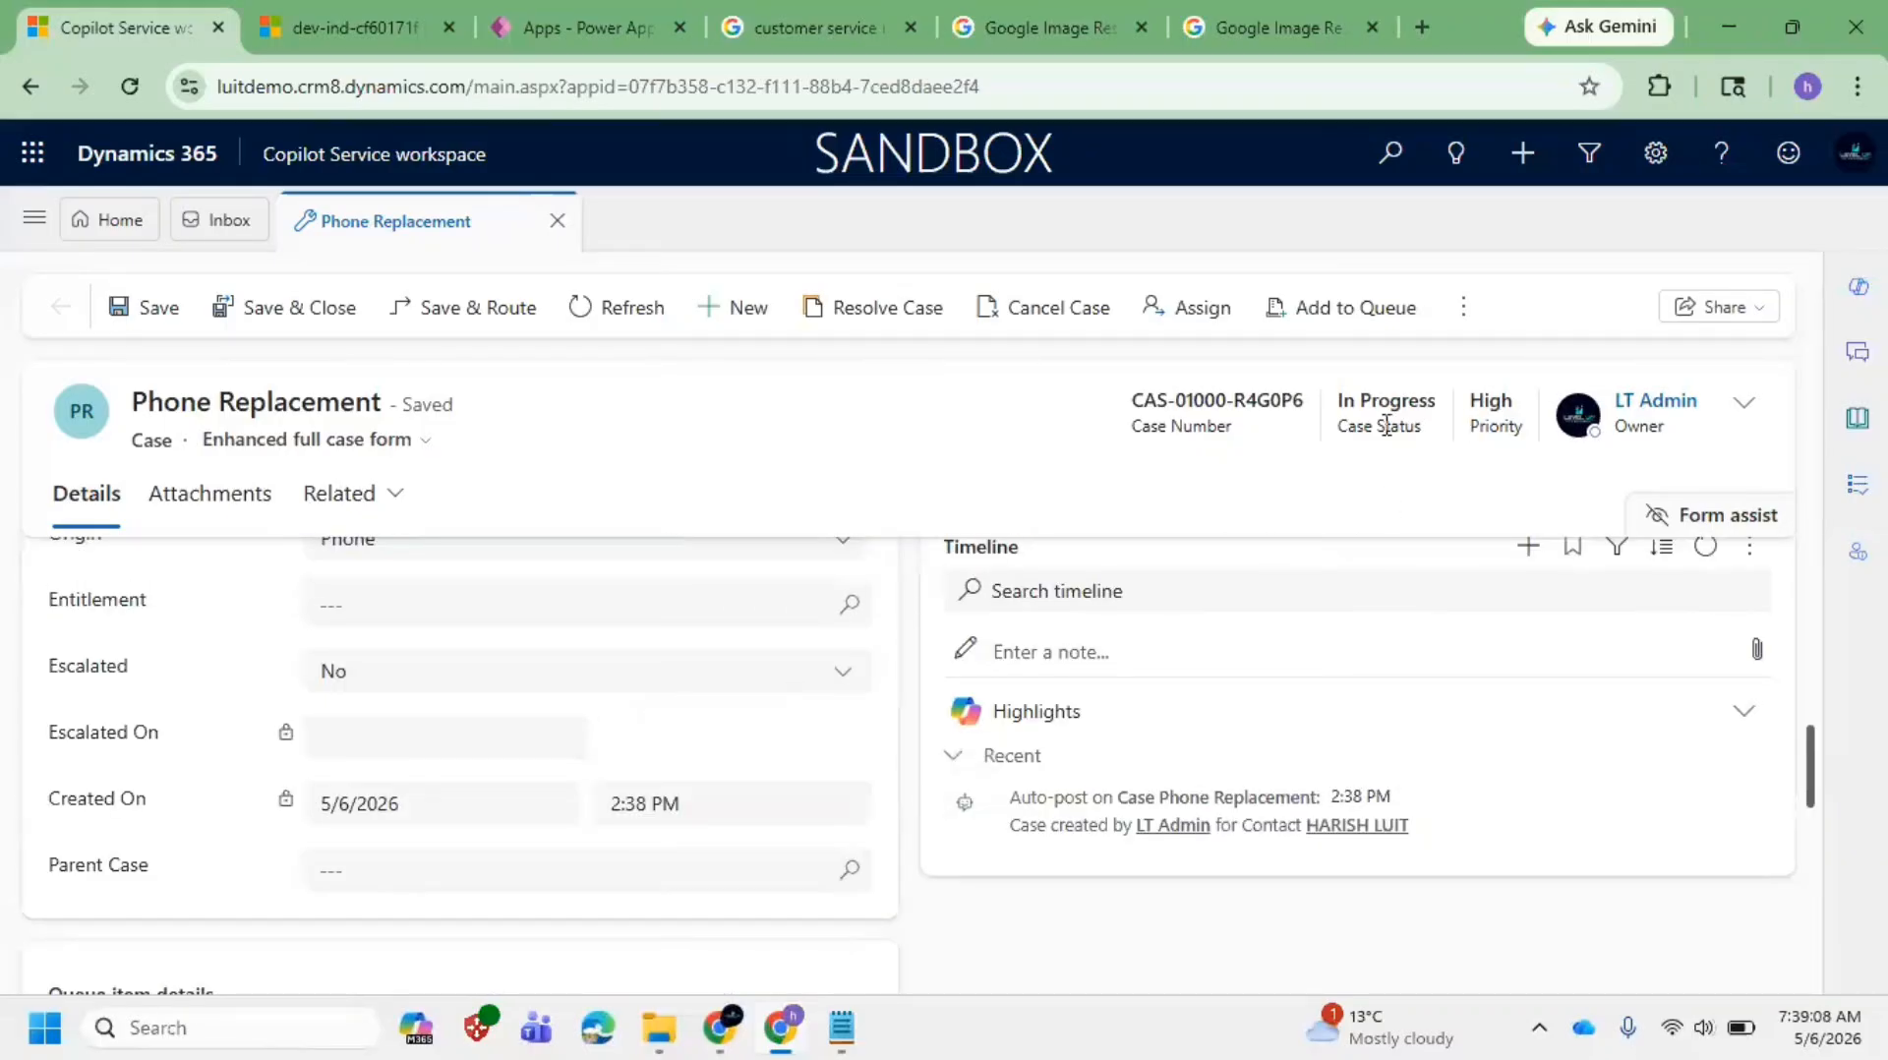
{"action": "left_click_drag", "start_coordinate": [1336, 411], "coordinate": [1374, 407]}
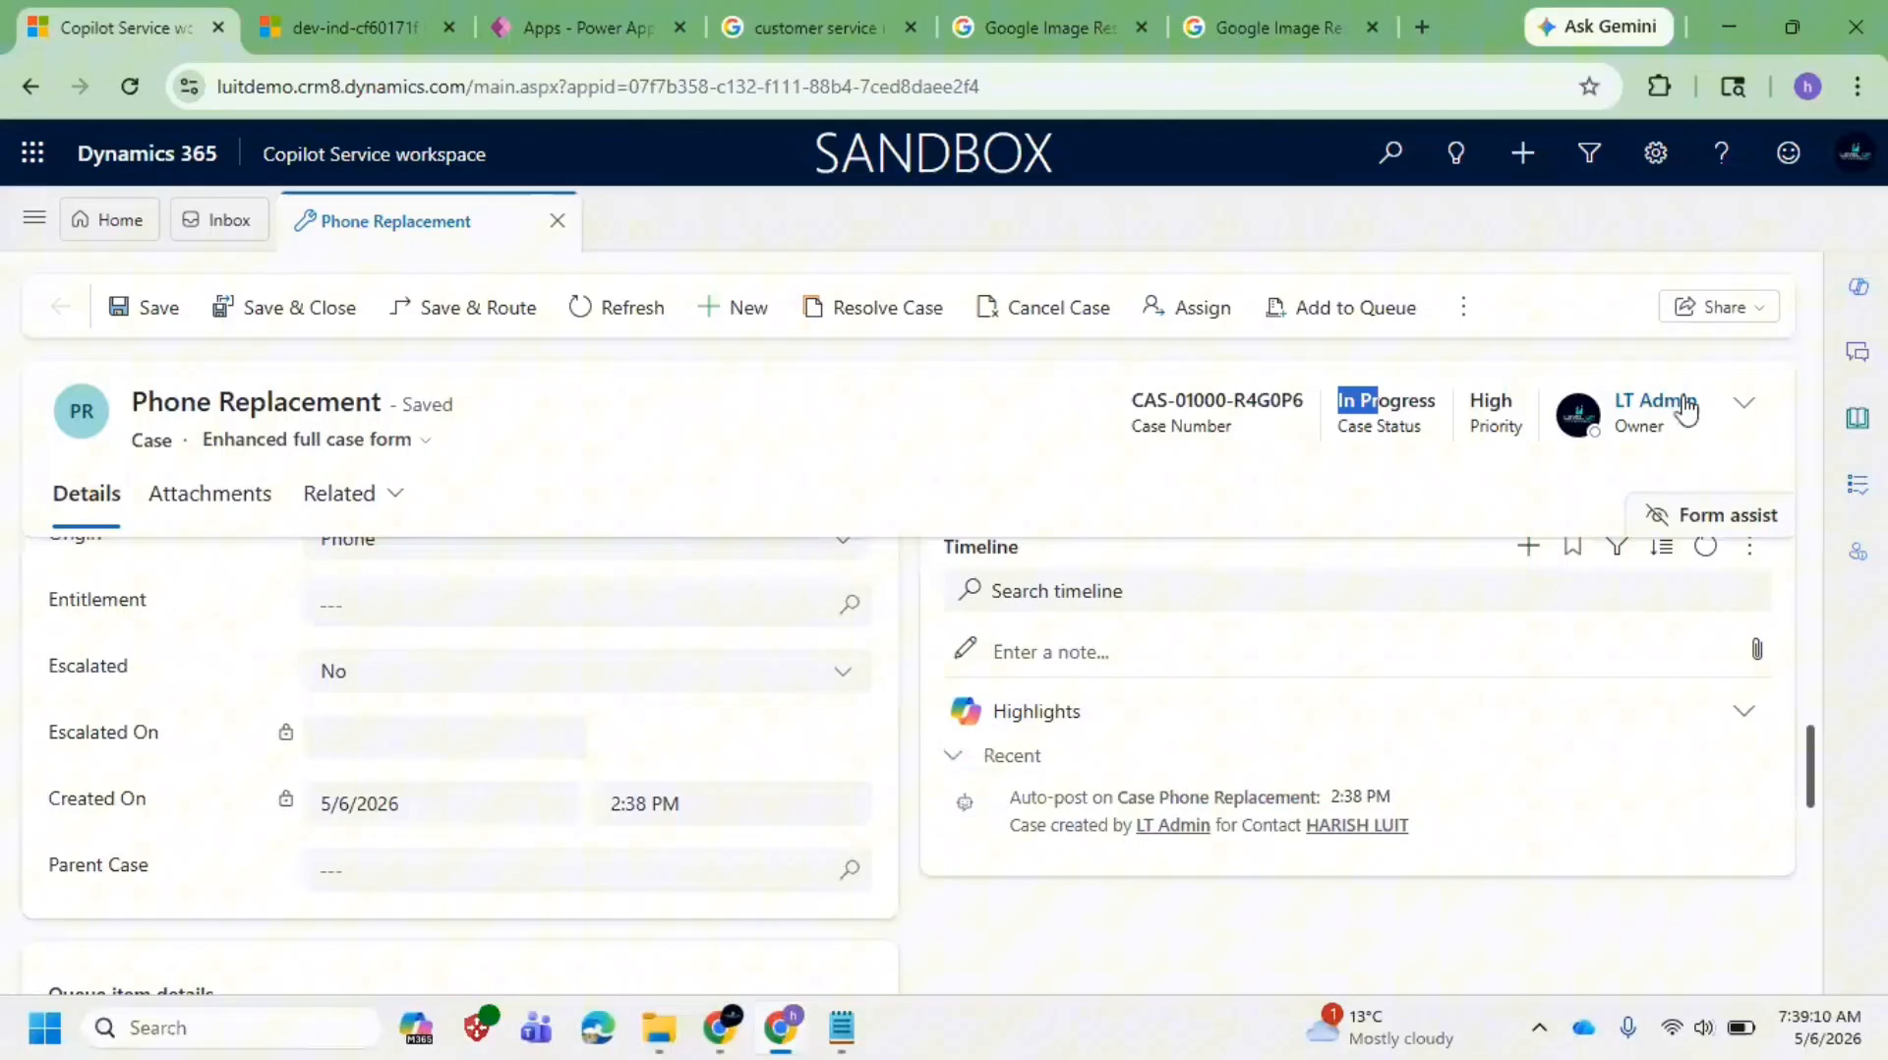
Step: Set the case status to Waiting for Details in the header and save
{"action": "left_click", "coordinate": [1746, 406]}
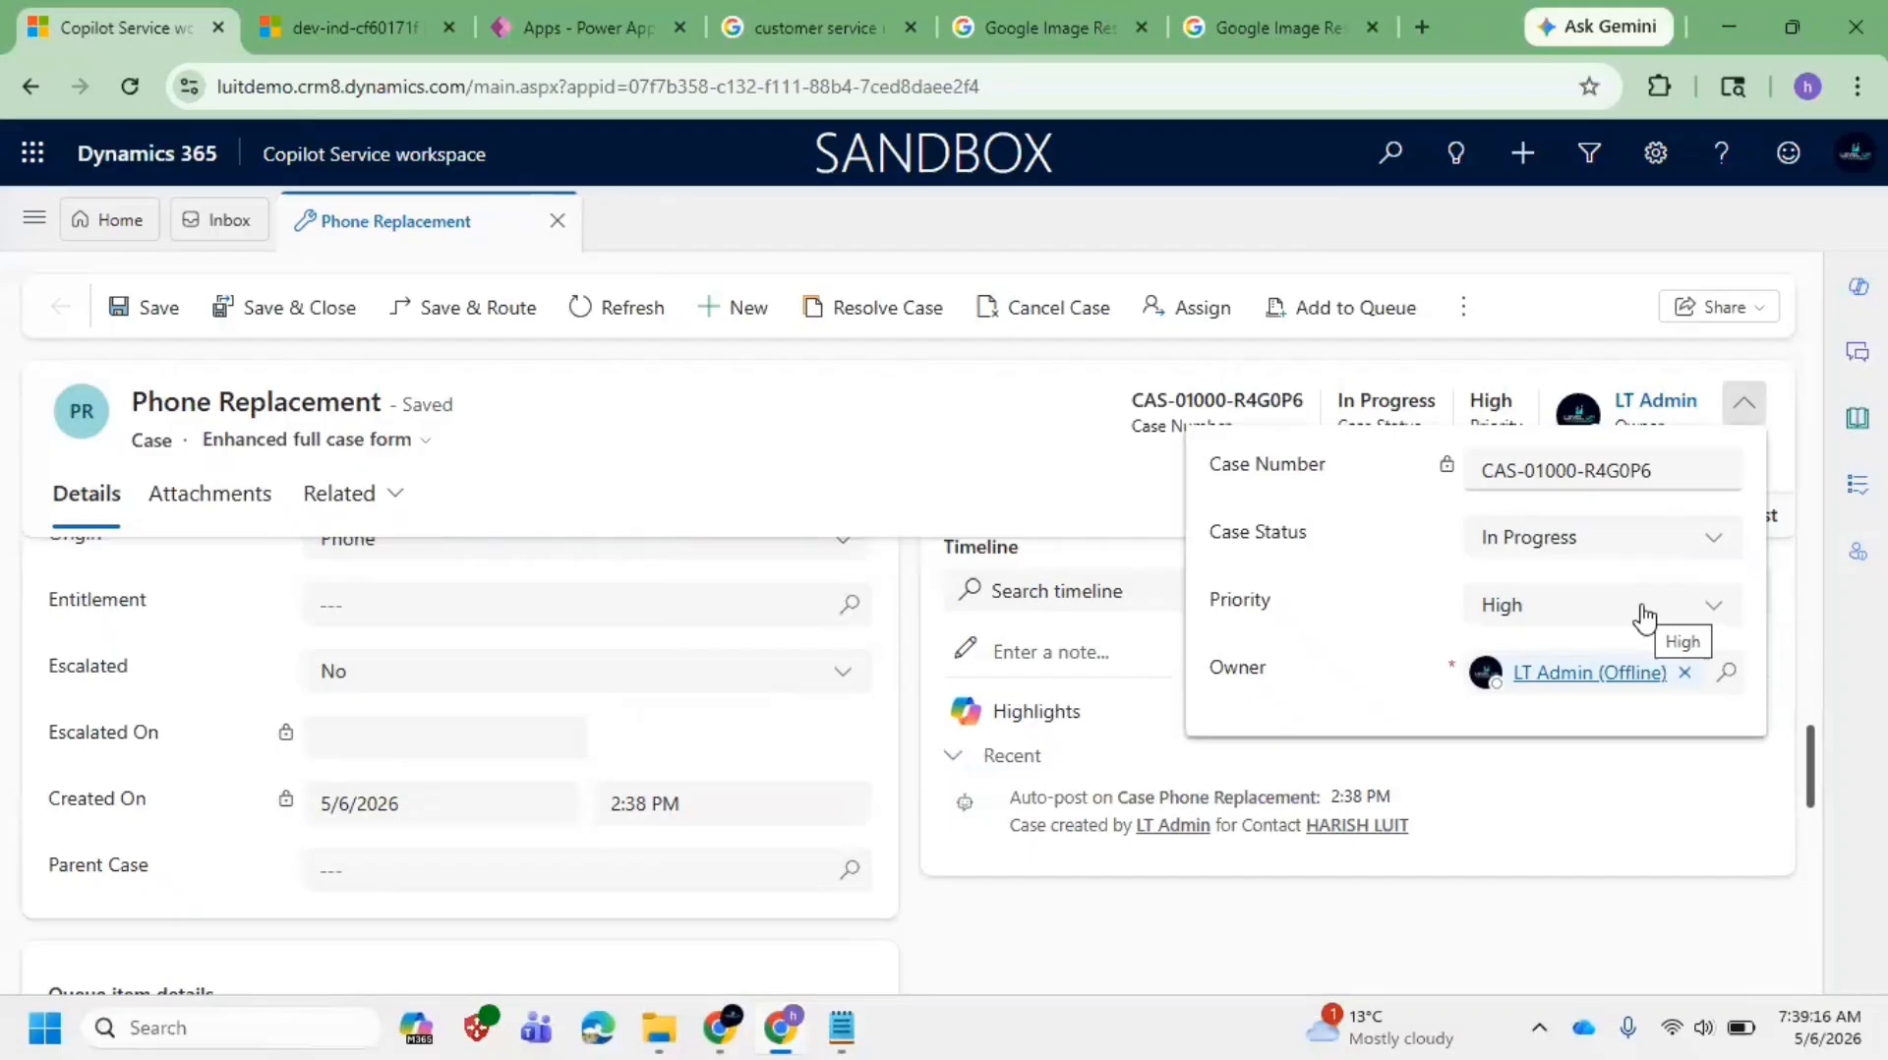
{"action": "left_click", "coordinate": [1672, 553]}
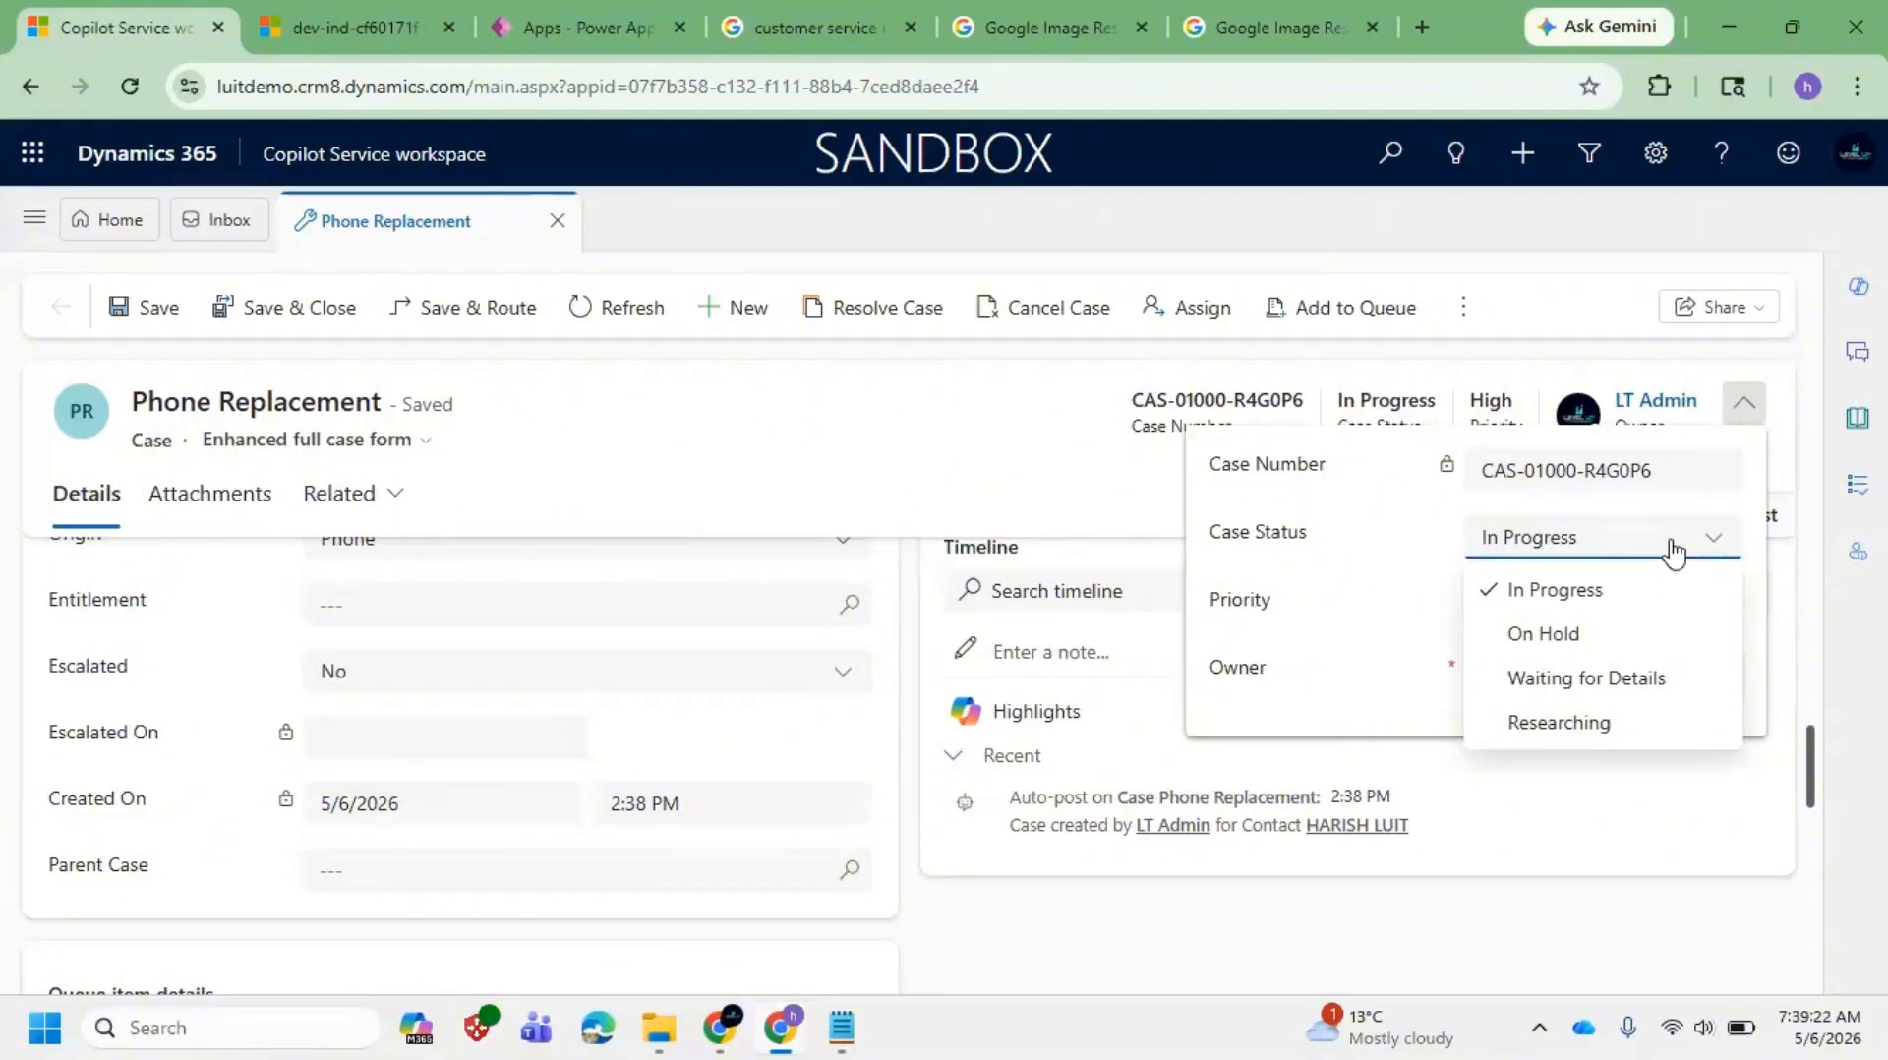
{"action": "left_click", "coordinate": [1565, 682]}
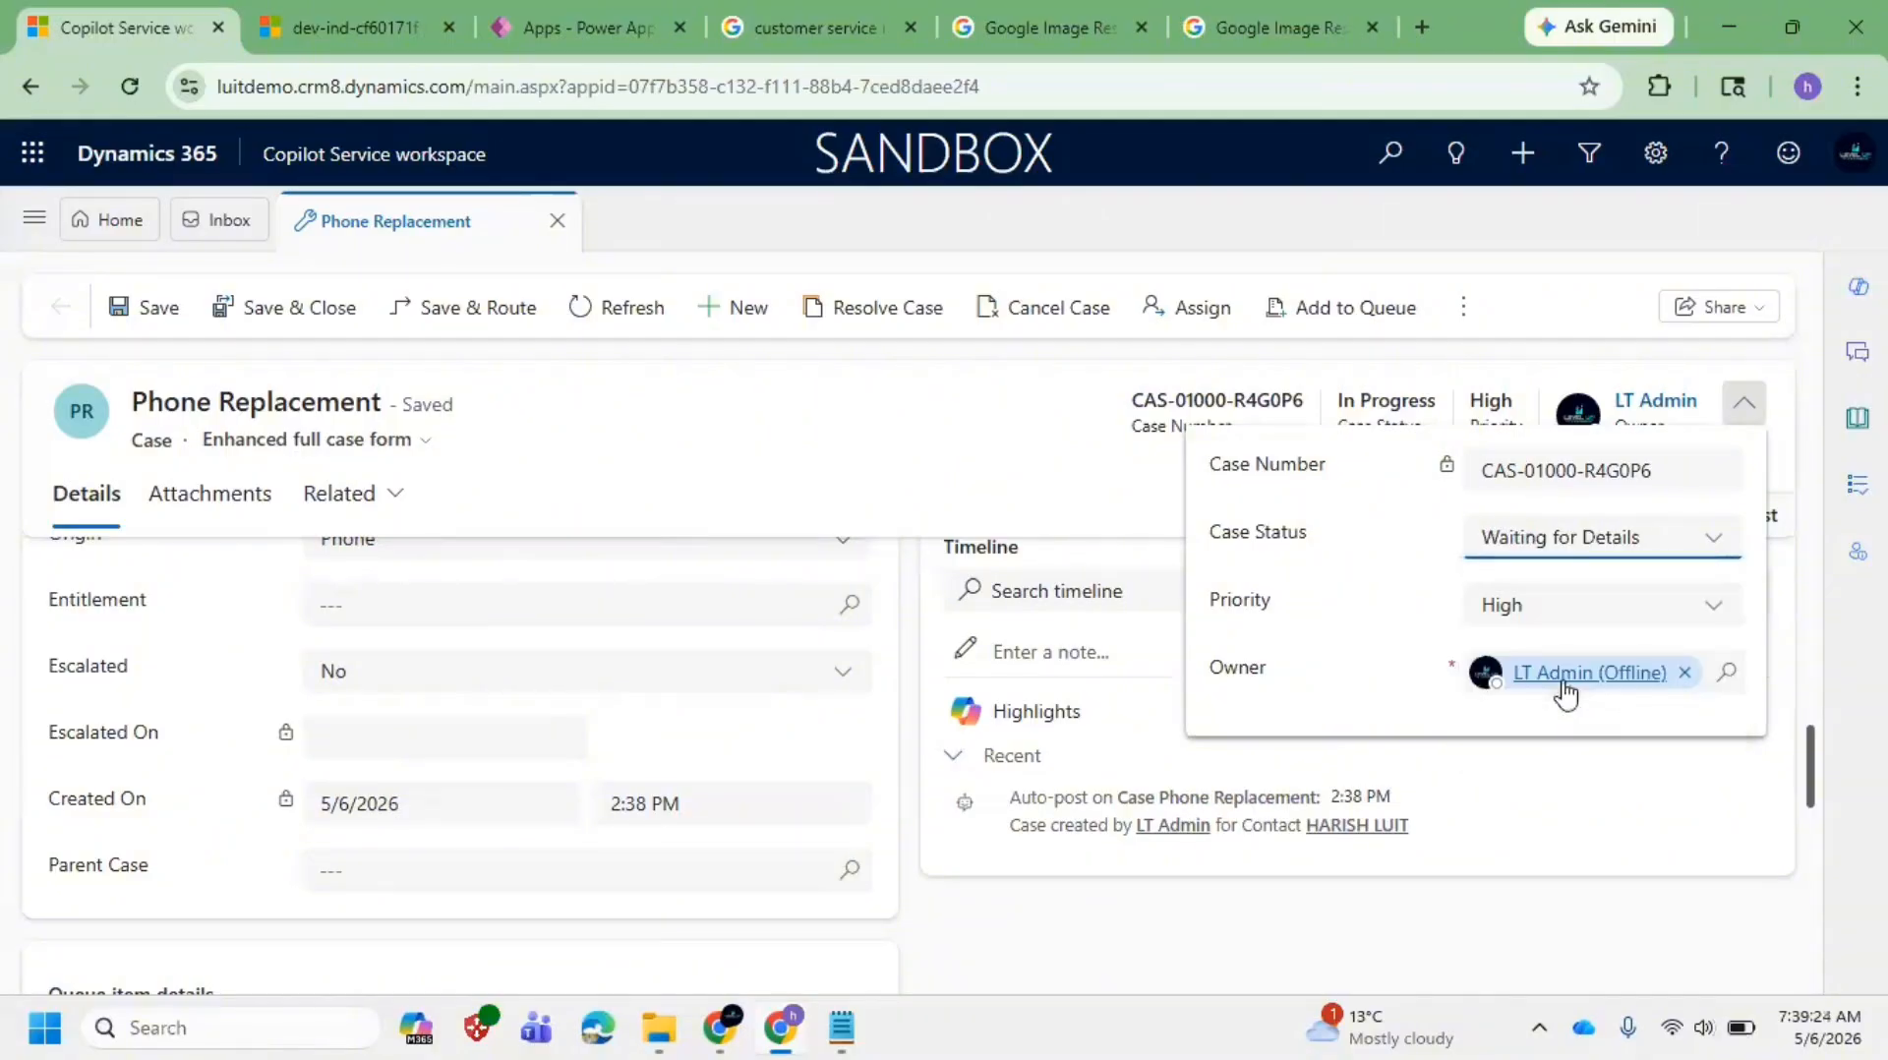
{"action": "left_click", "coordinate": [167, 323]}
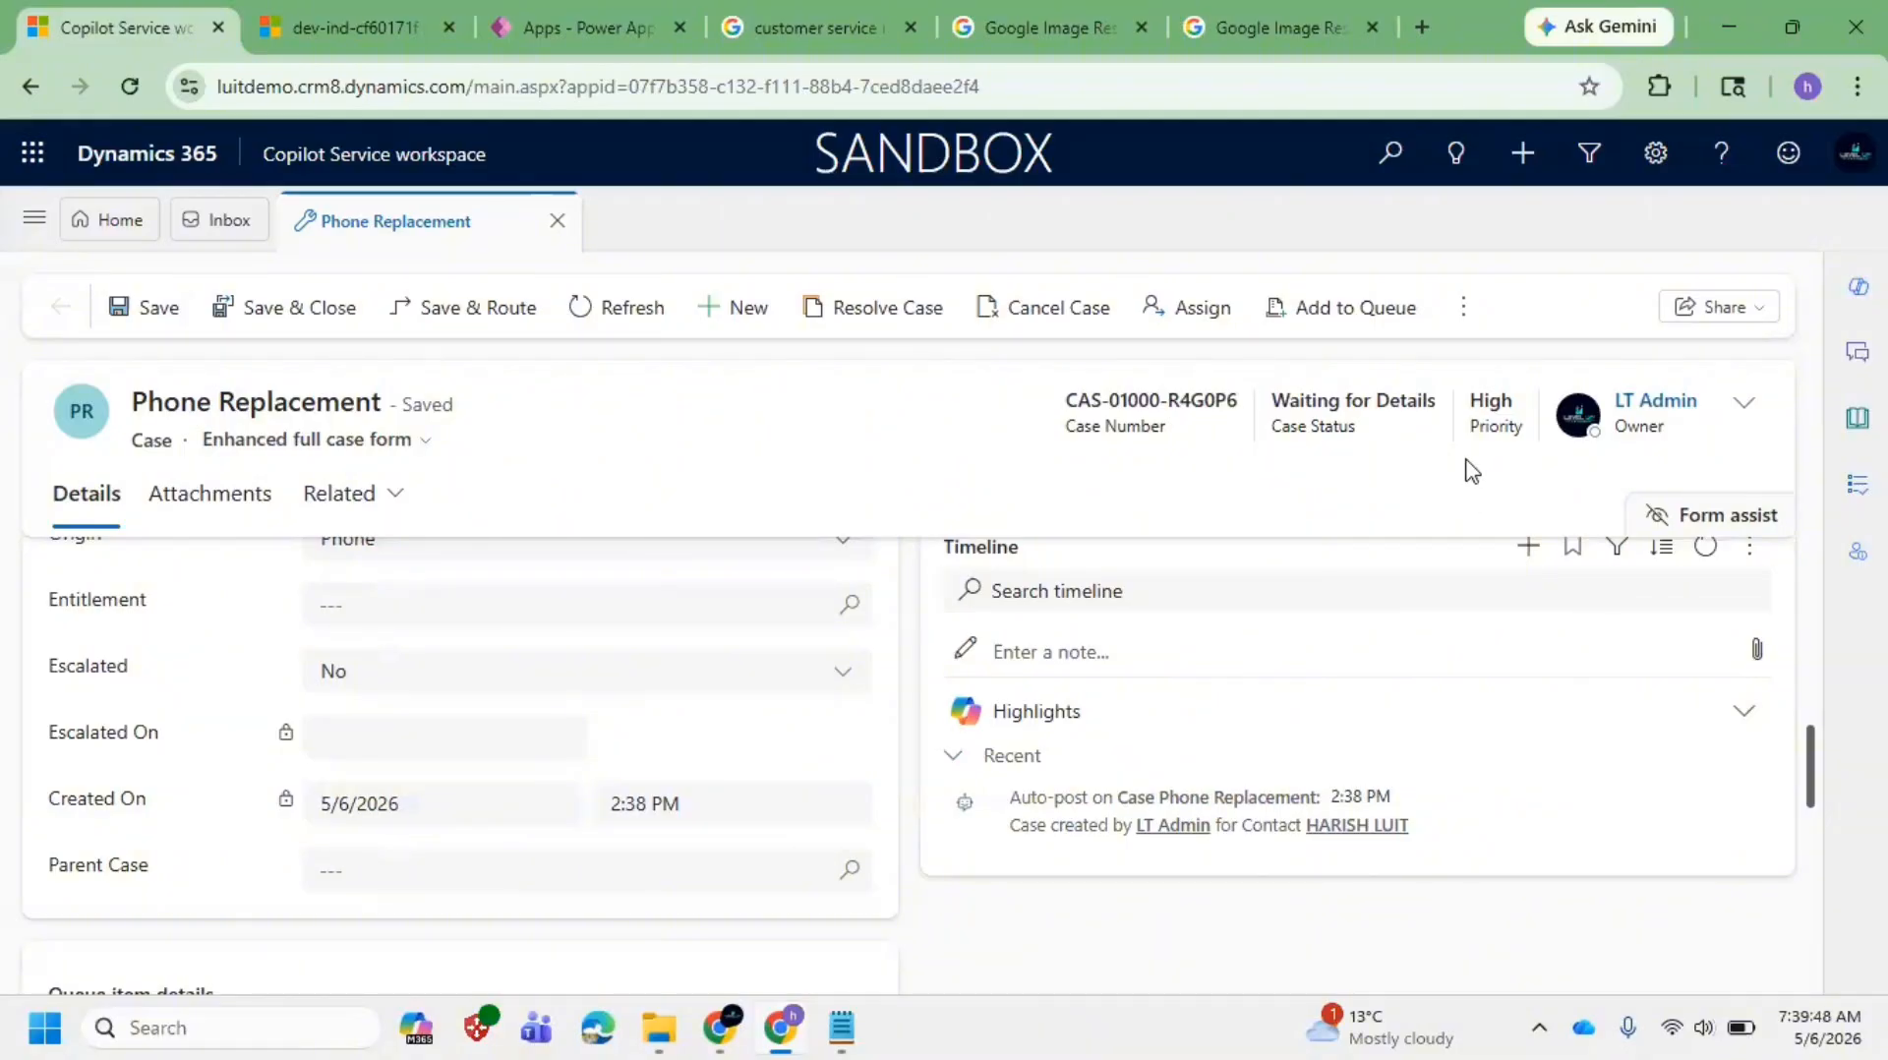
Step: Change the case status to Researching, save, and recheck the header fields
{"action": "left_click", "coordinate": [1743, 404]}
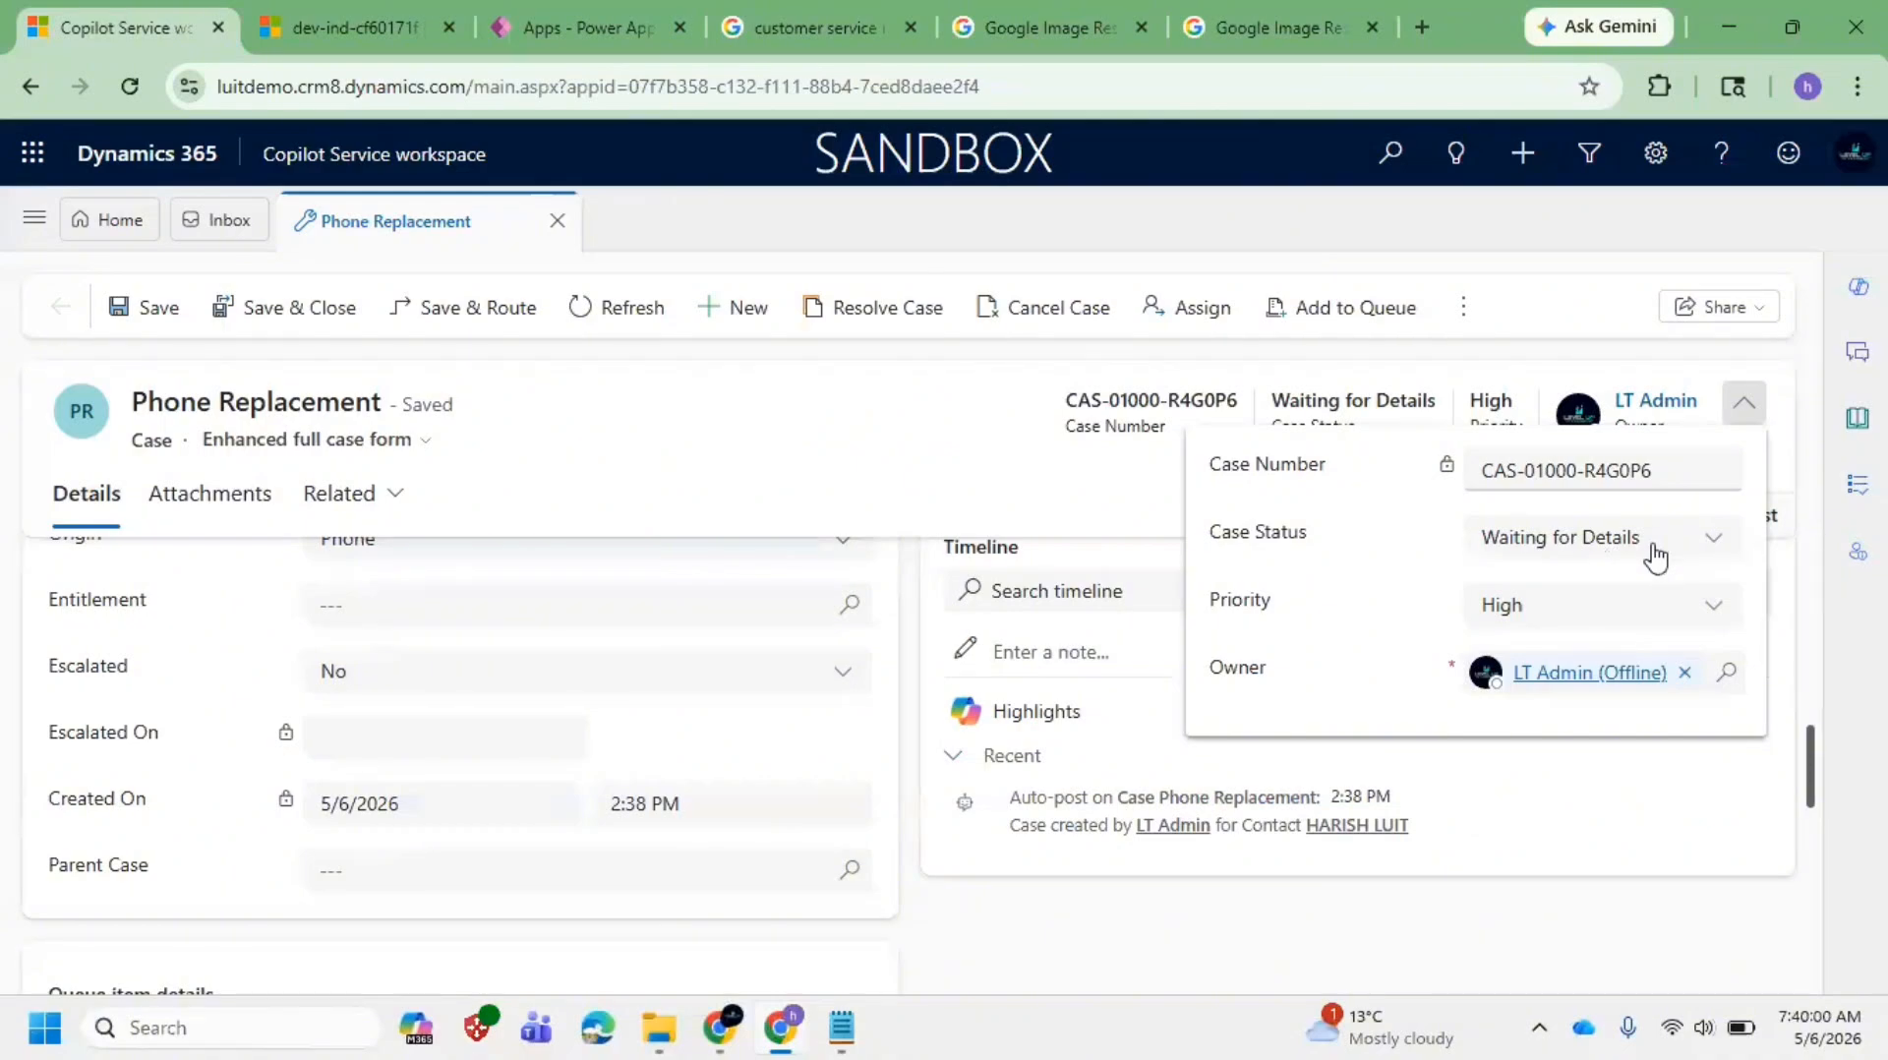
{"action": "left_click", "coordinate": [1655, 554]}
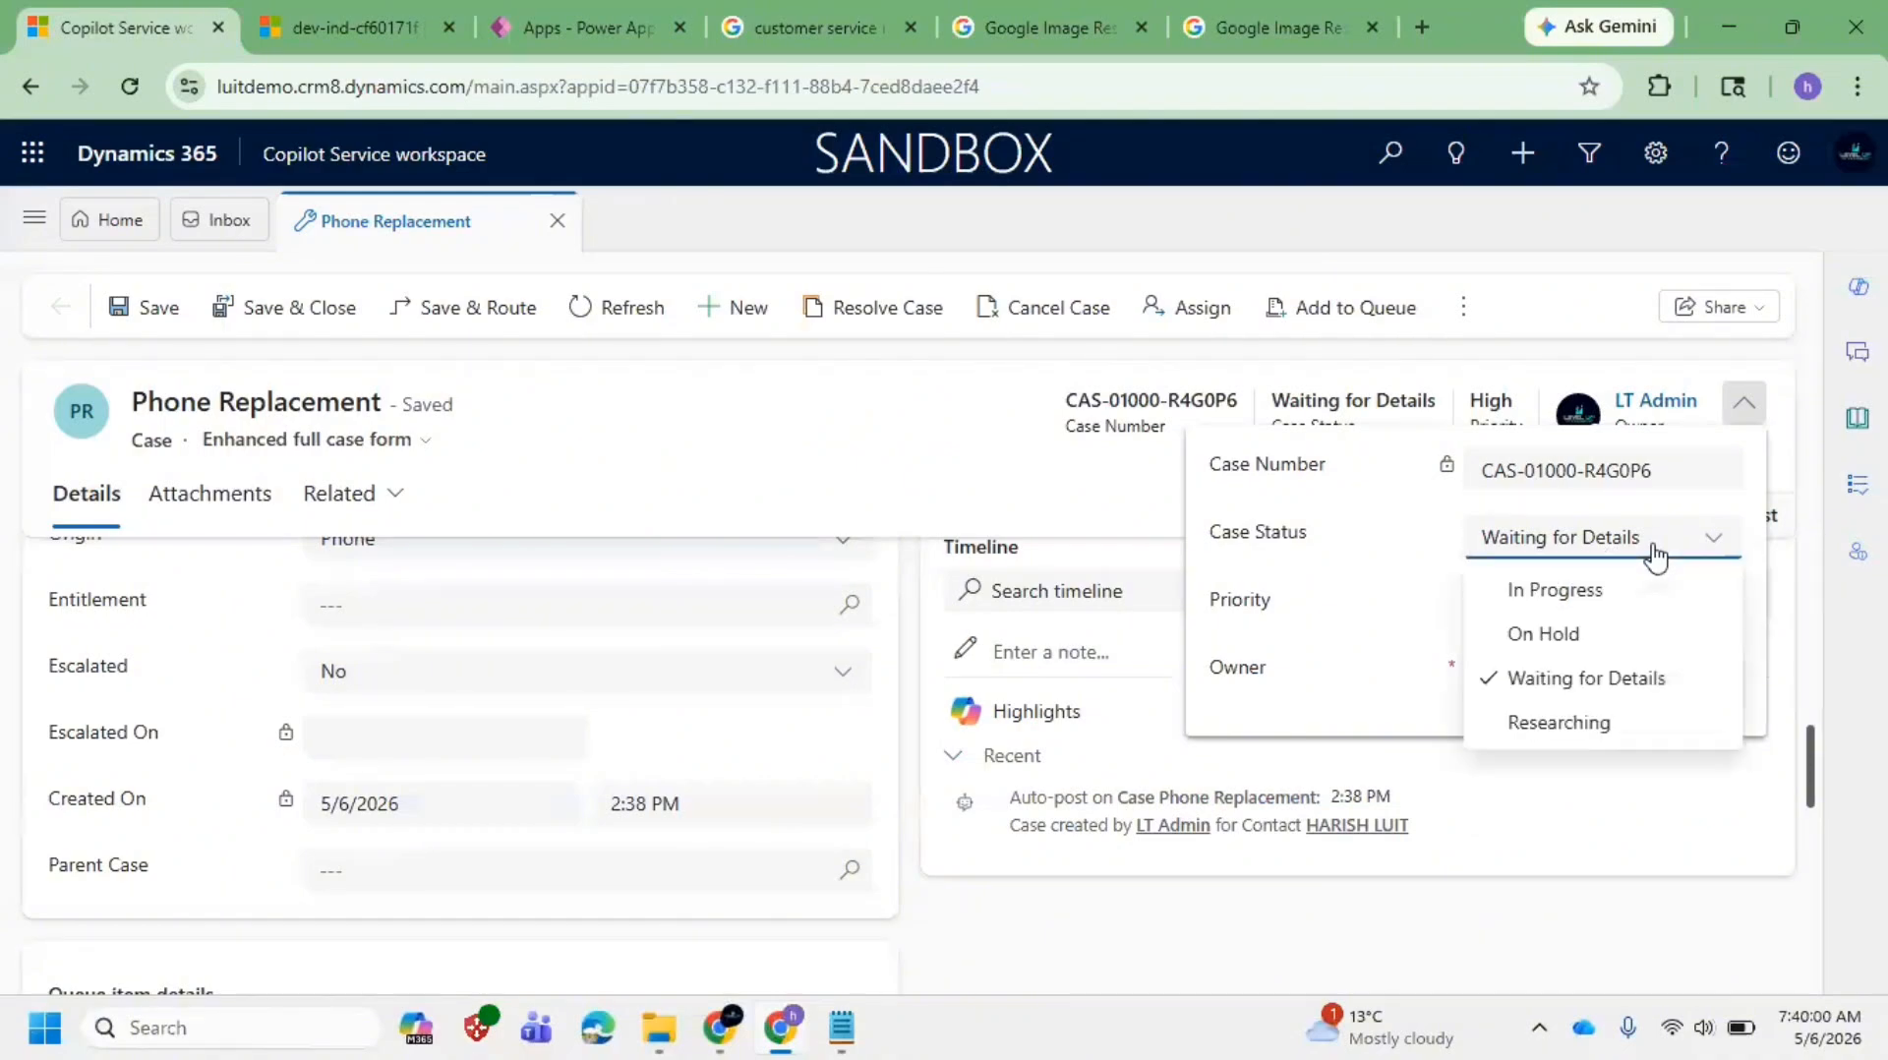
{"action": "left_click", "coordinate": [1618, 733]}
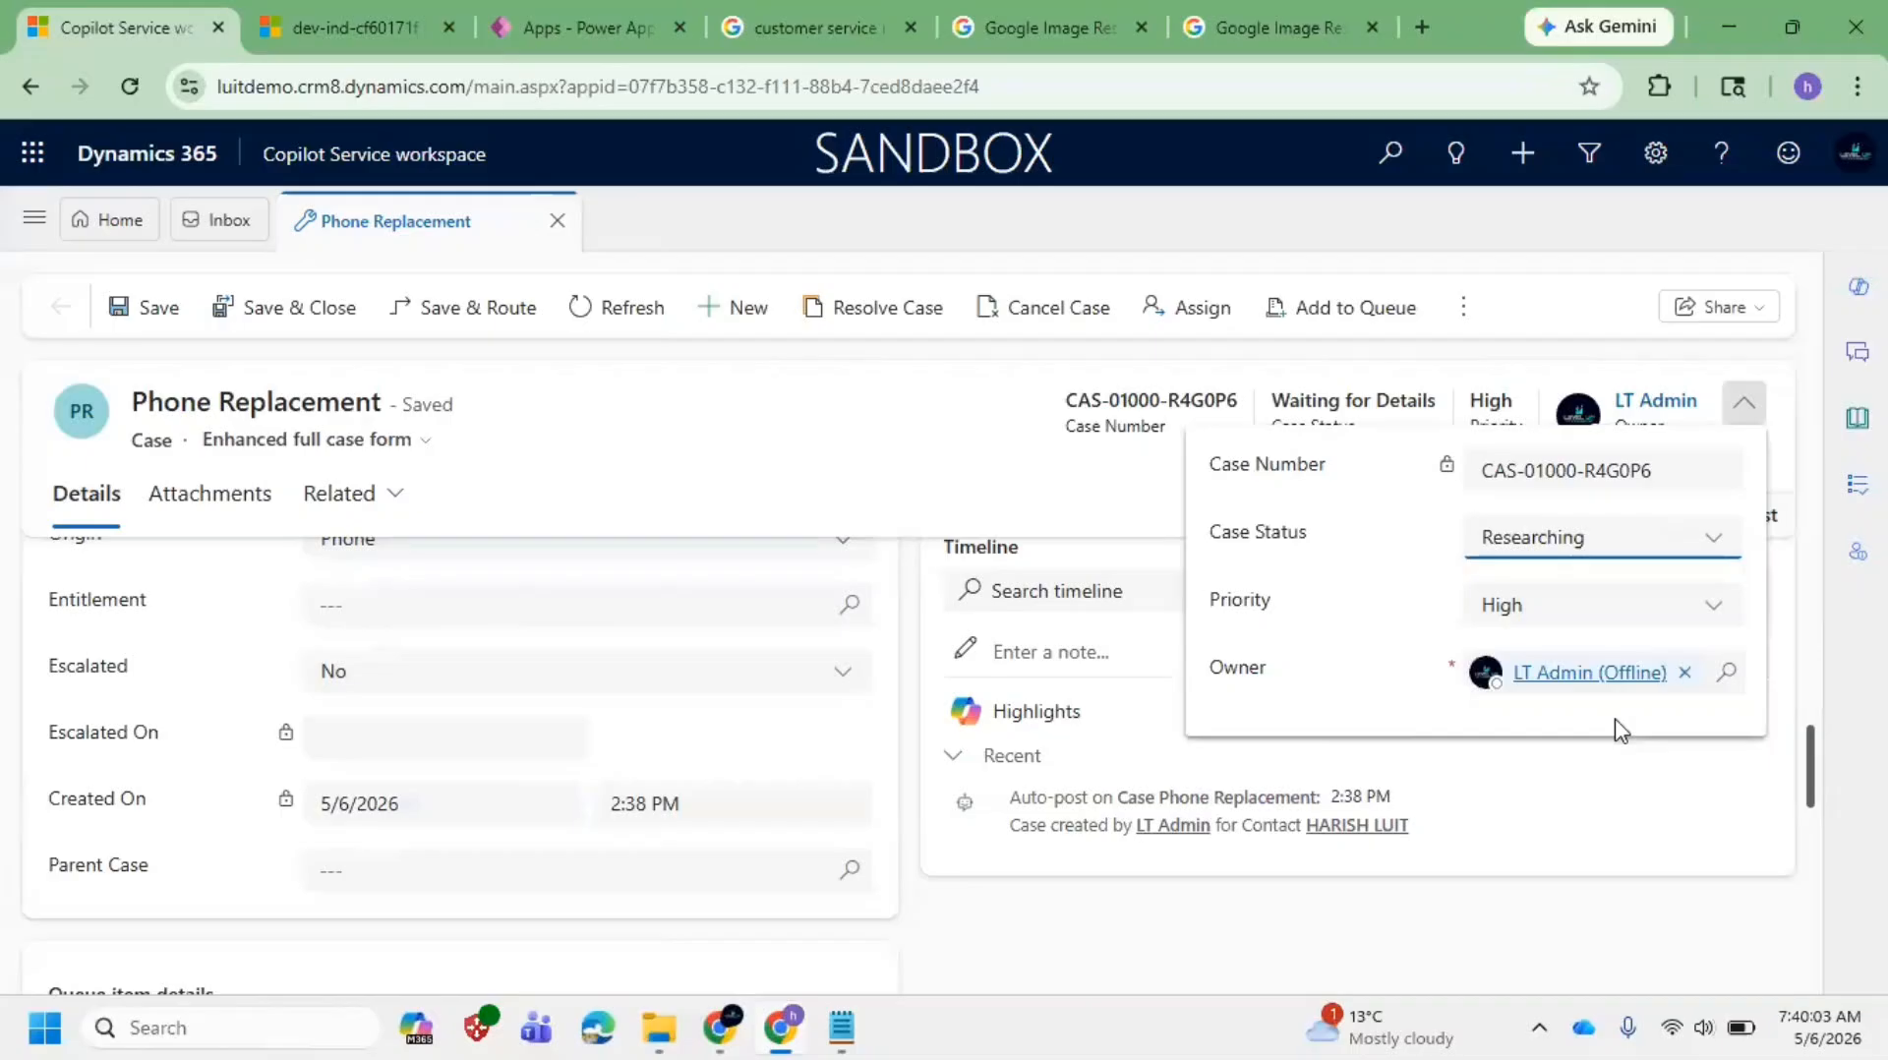
{"action": "left_click", "coordinate": [570, 485]}
{"action": "left_click", "coordinate": [138, 317]}
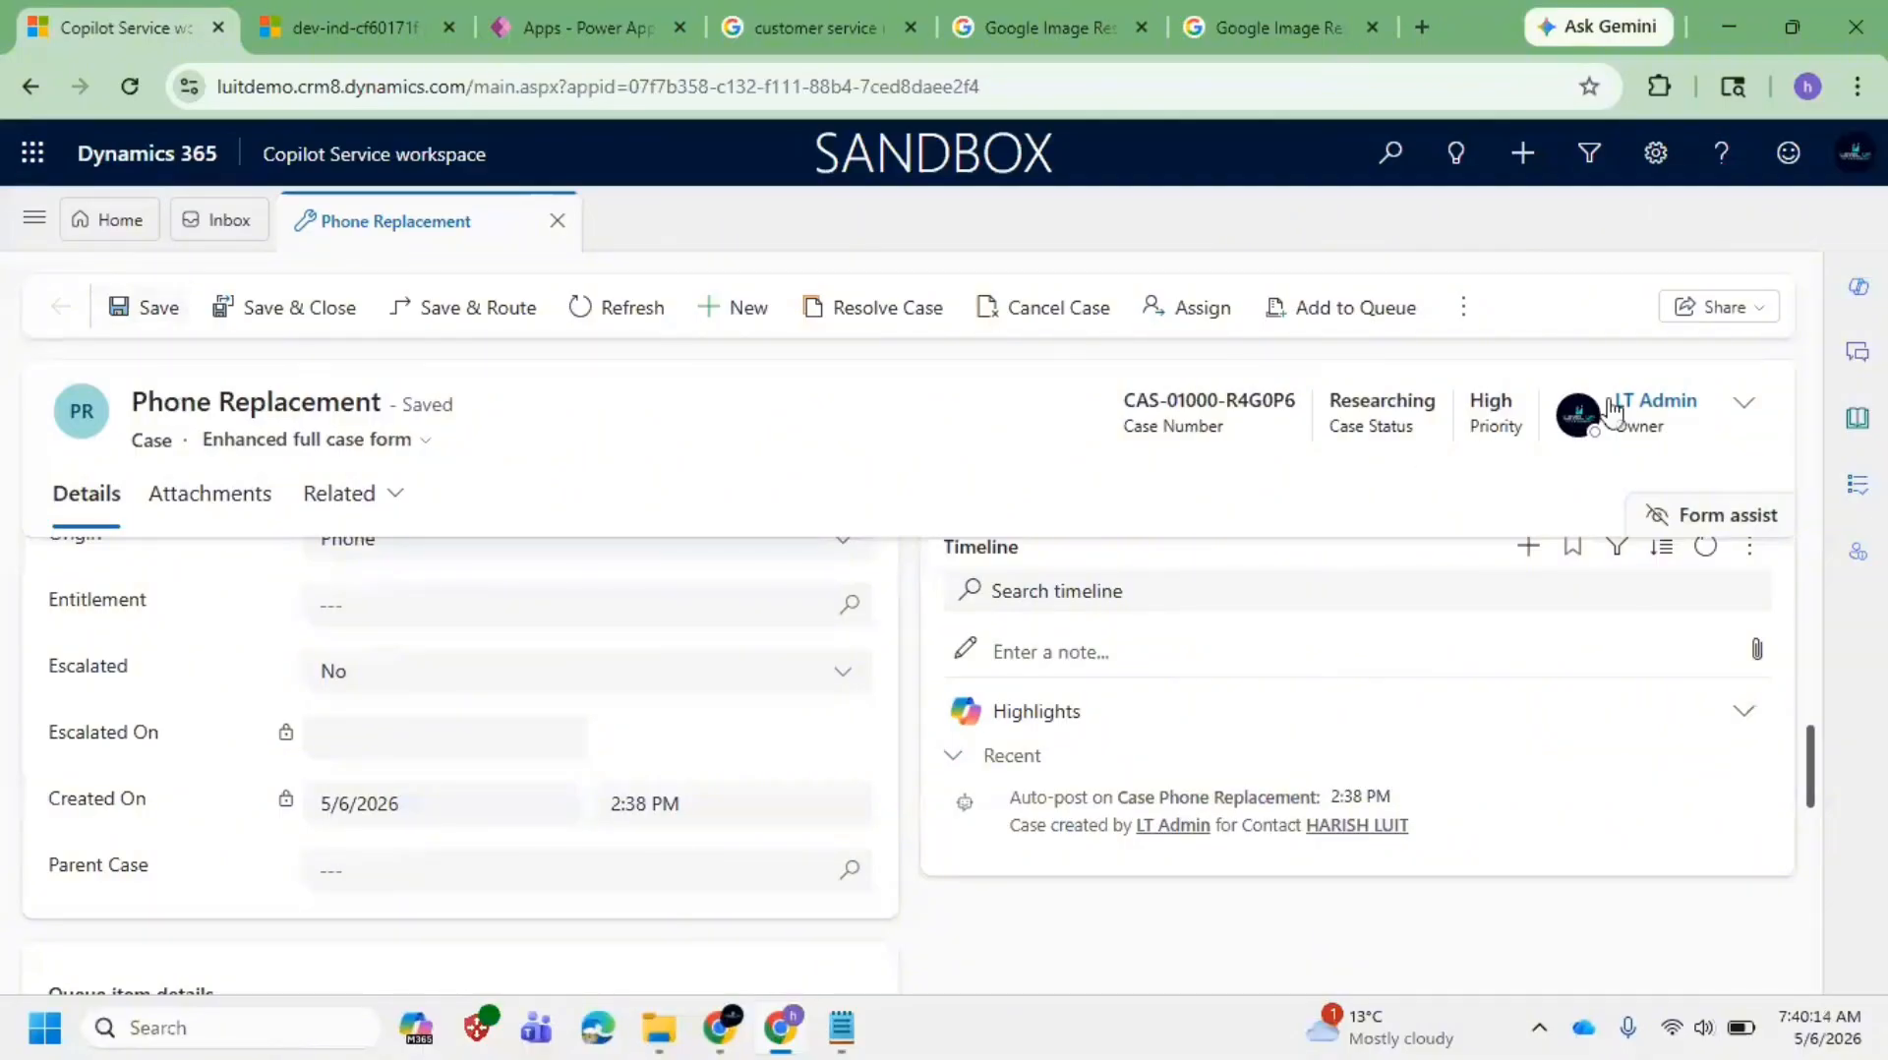
{"action": "left_click", "coordinate": [1747, 414]}
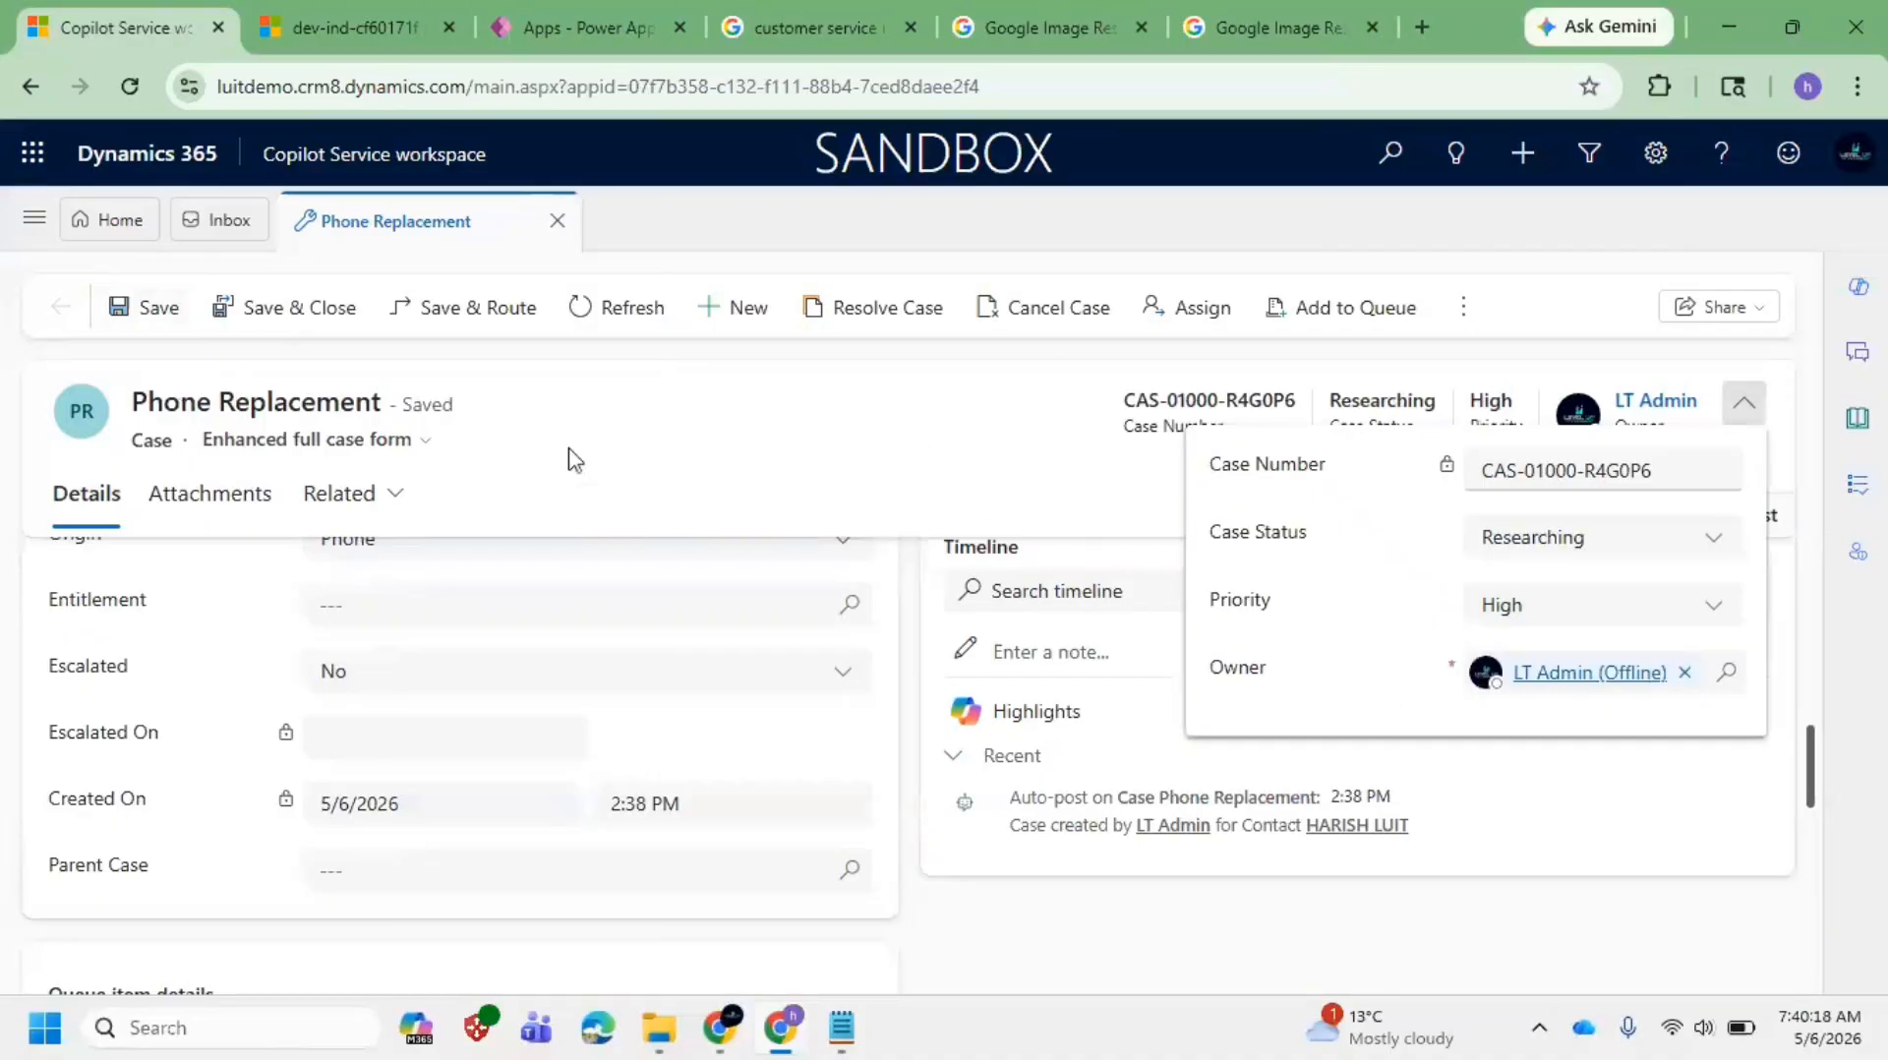
{"action": "left_click", "coordinate": [748, 502]}
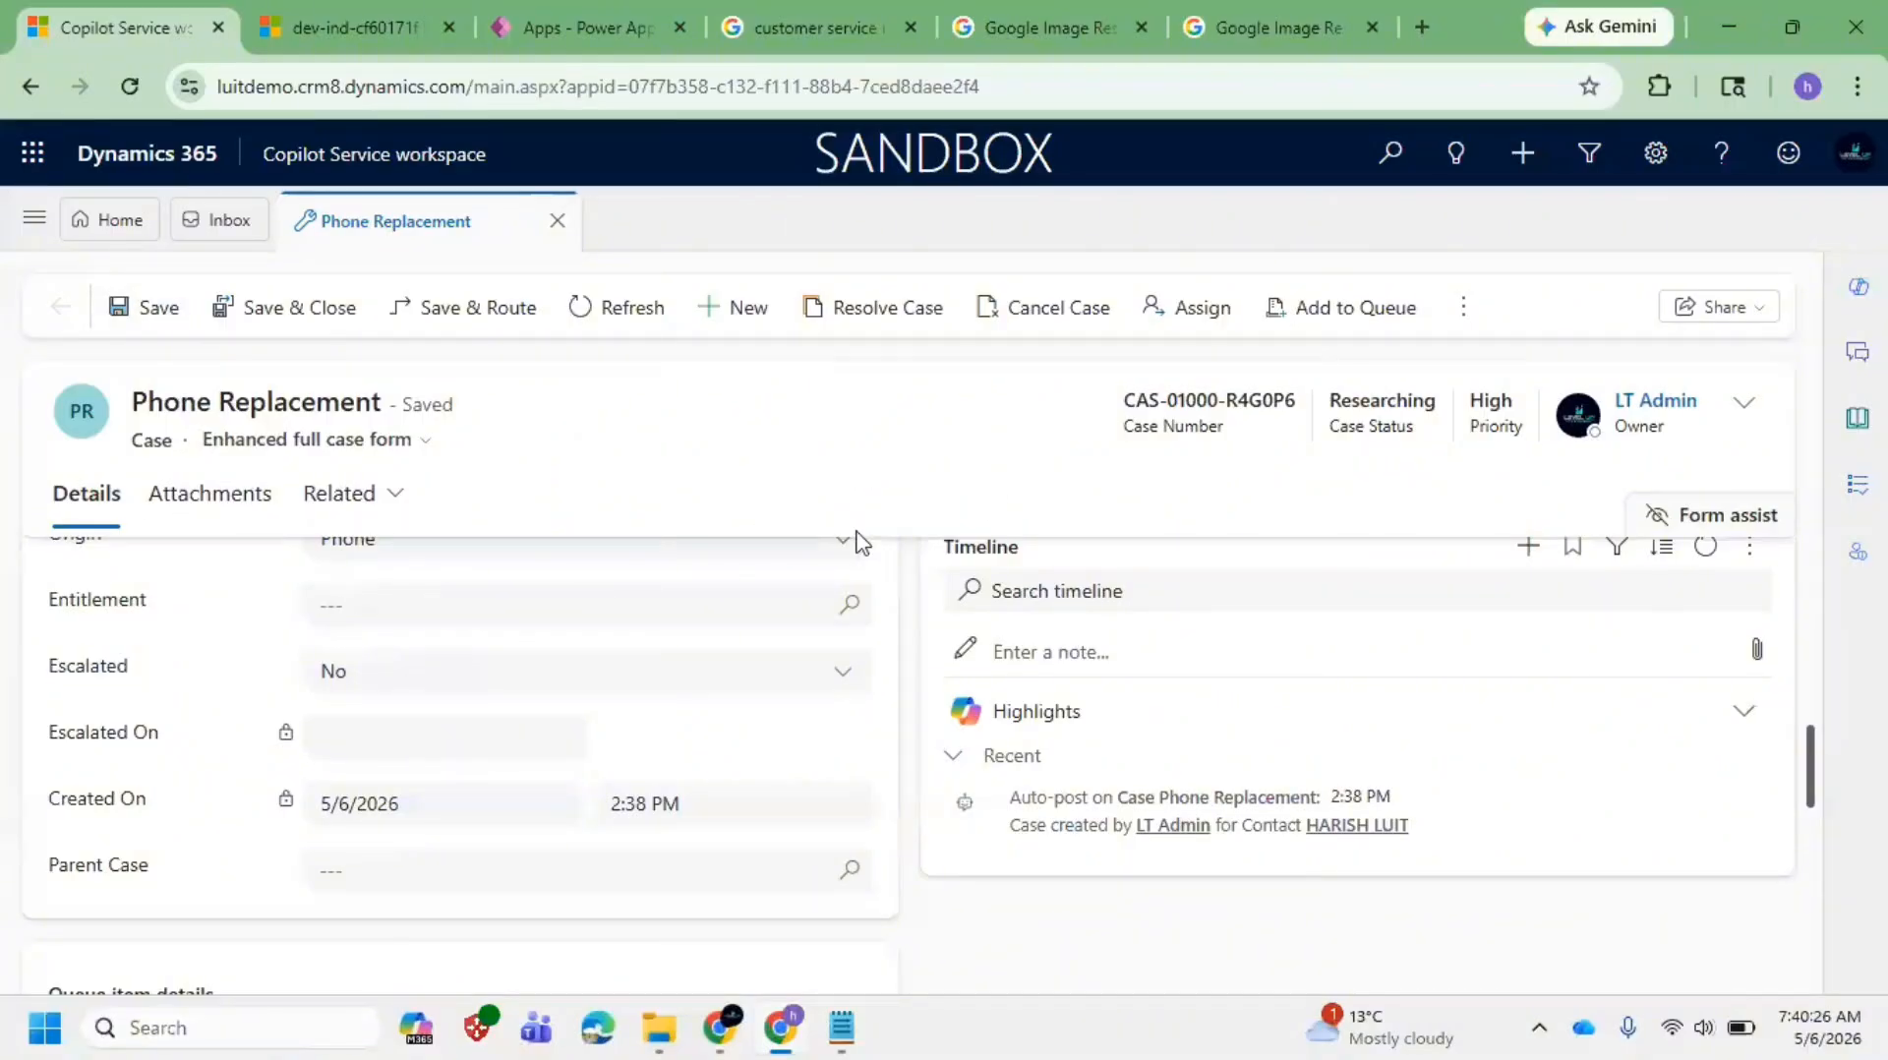
{"action": "scroll", "coordinate": [704, 609], "scroll_direction": "up", "scroll_amount": 8}
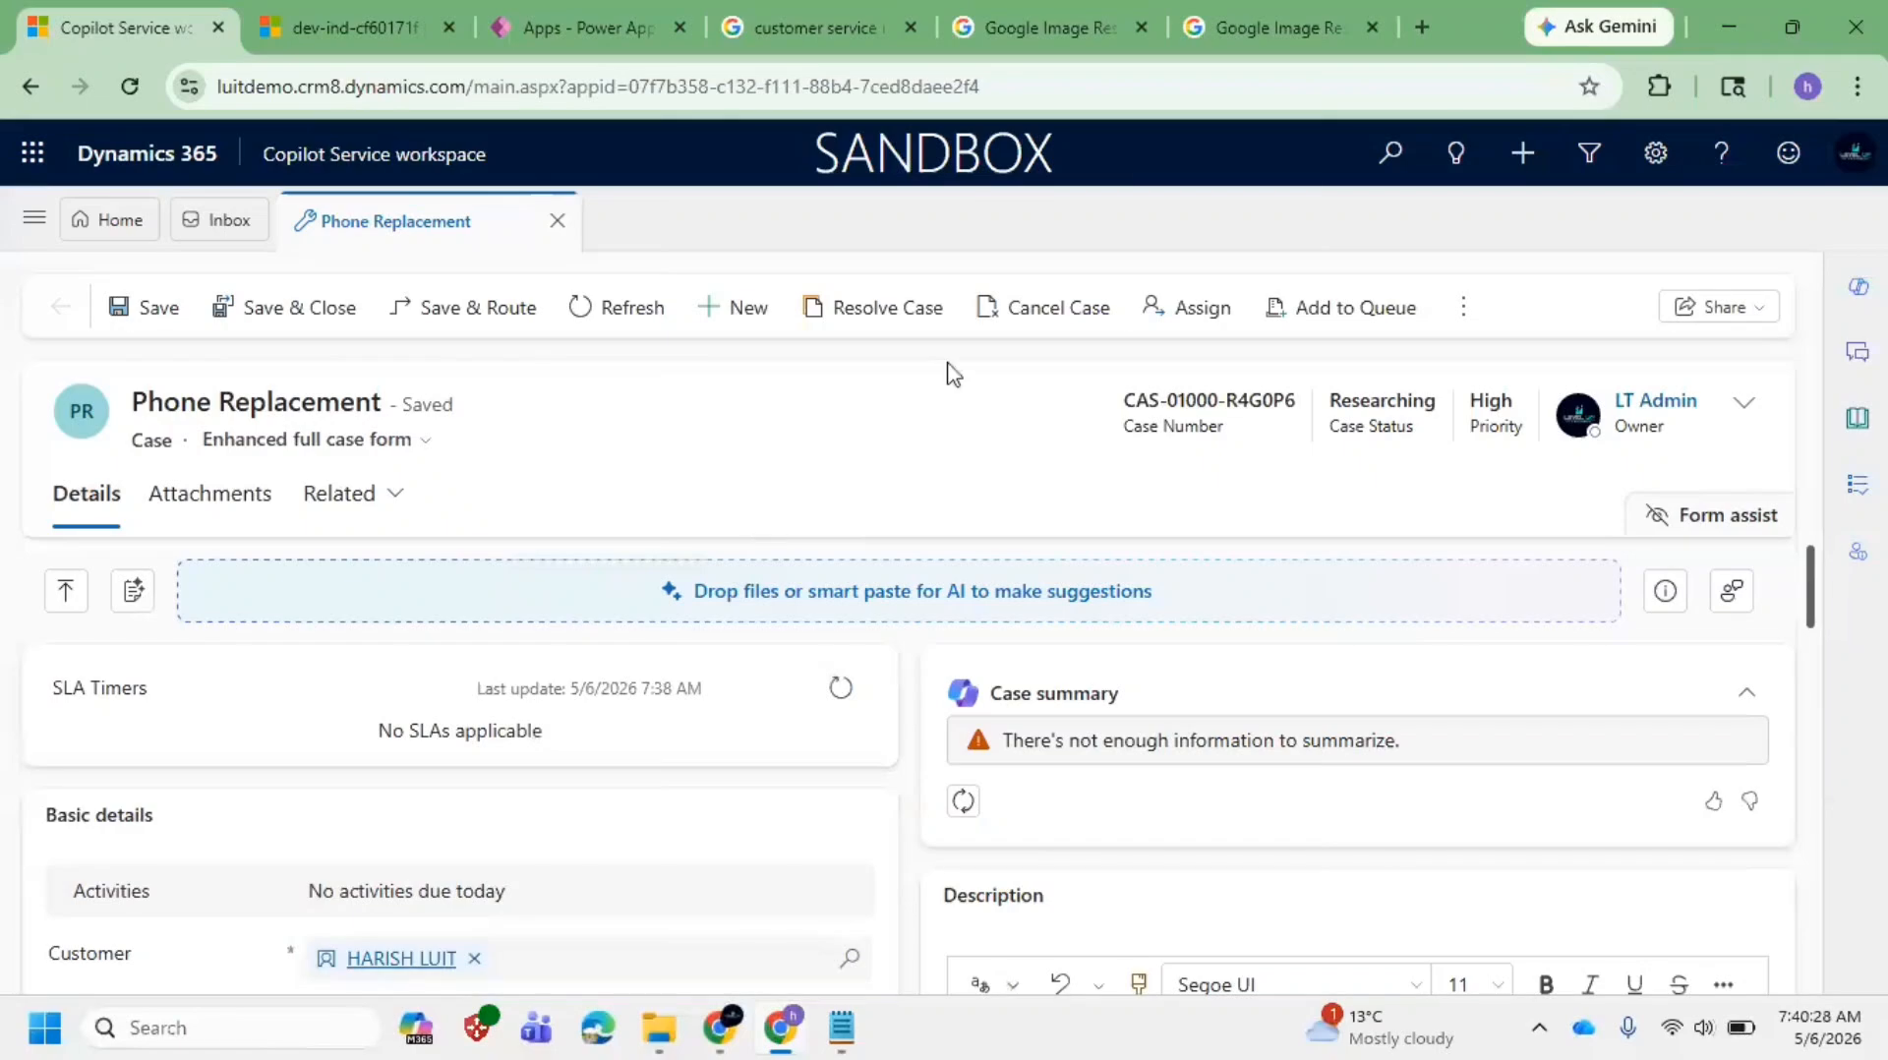
Step: Begin resolving the case with Resolution Type set to Problem Solved
{"action": "left_click", "coordinate": [906, 309]}
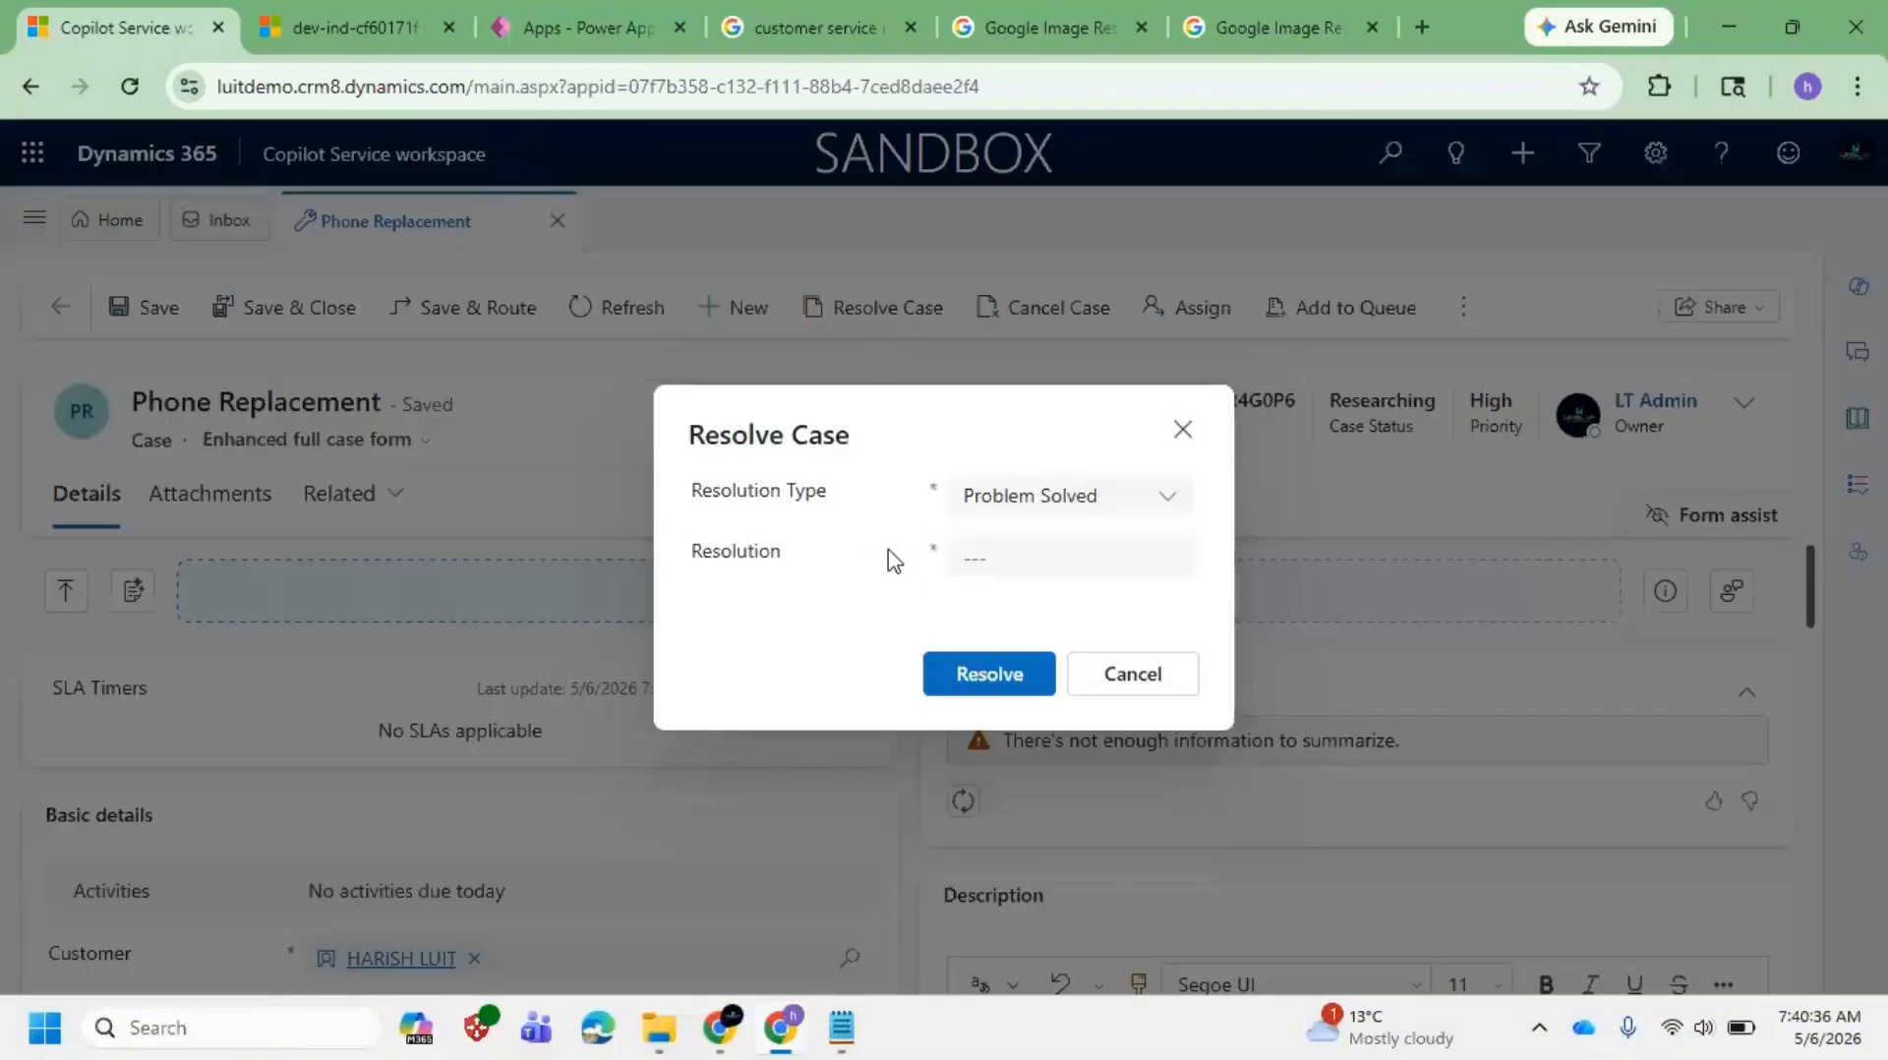
{"action": "left_click", "coordinate": [1160, 500]}
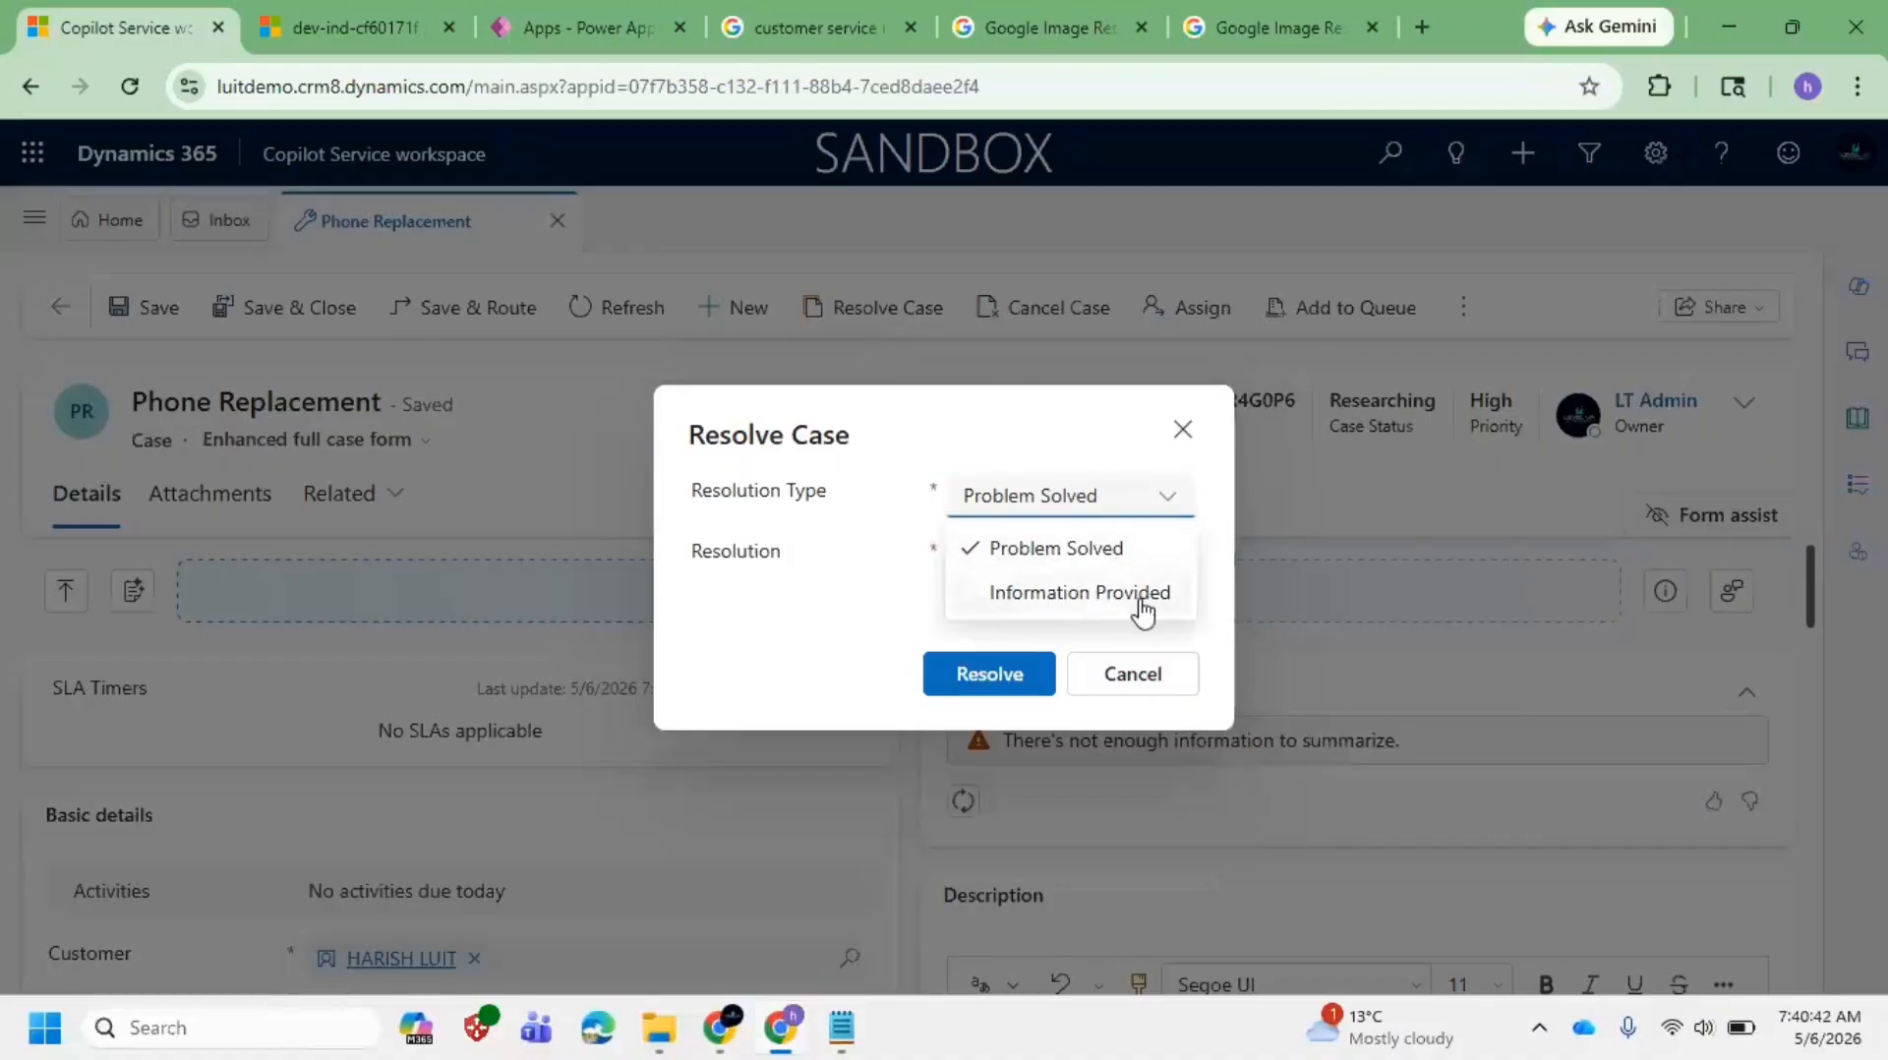
{"action": "left_click", "coordinate": [1079, 591]}
{"action": "left_click", "coordinate": [1076, 553]}
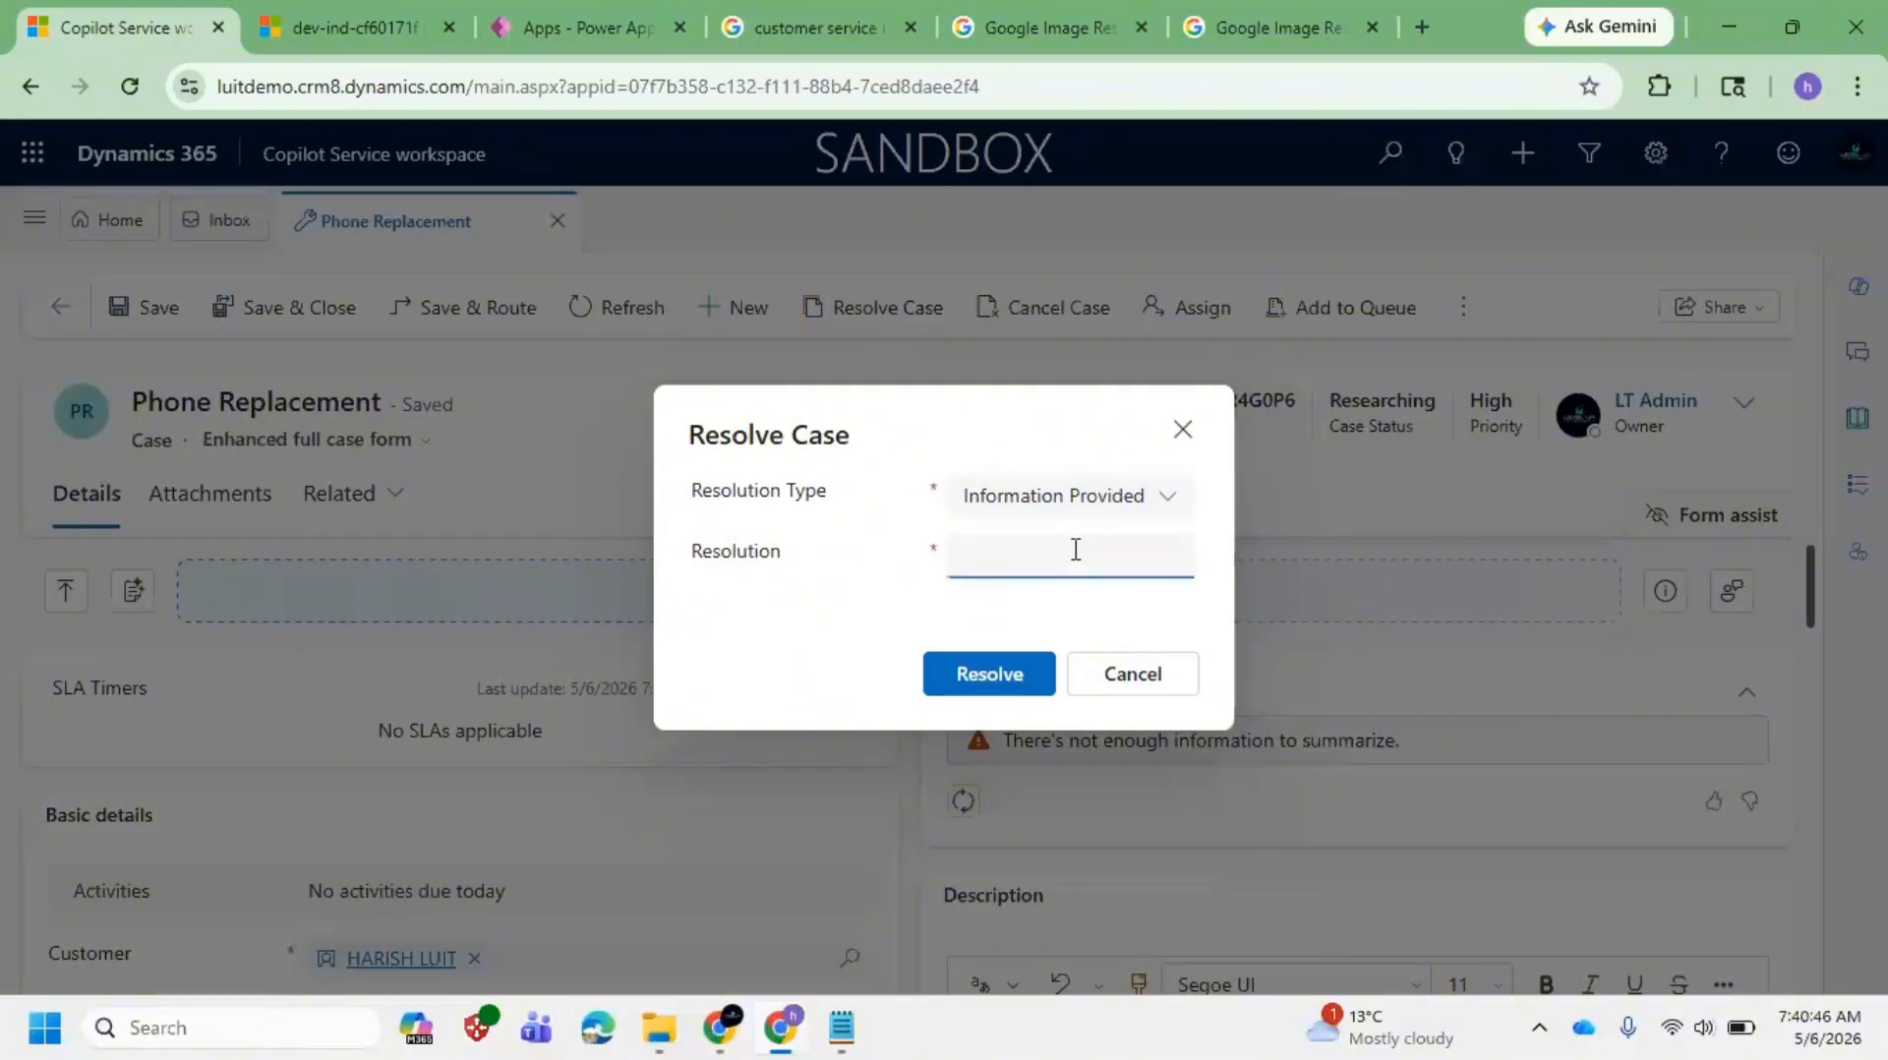
{"action": "left_click", "coordinate": [1066, 503]}
{"action": "left_click", "coordinate": [1077, 551]}
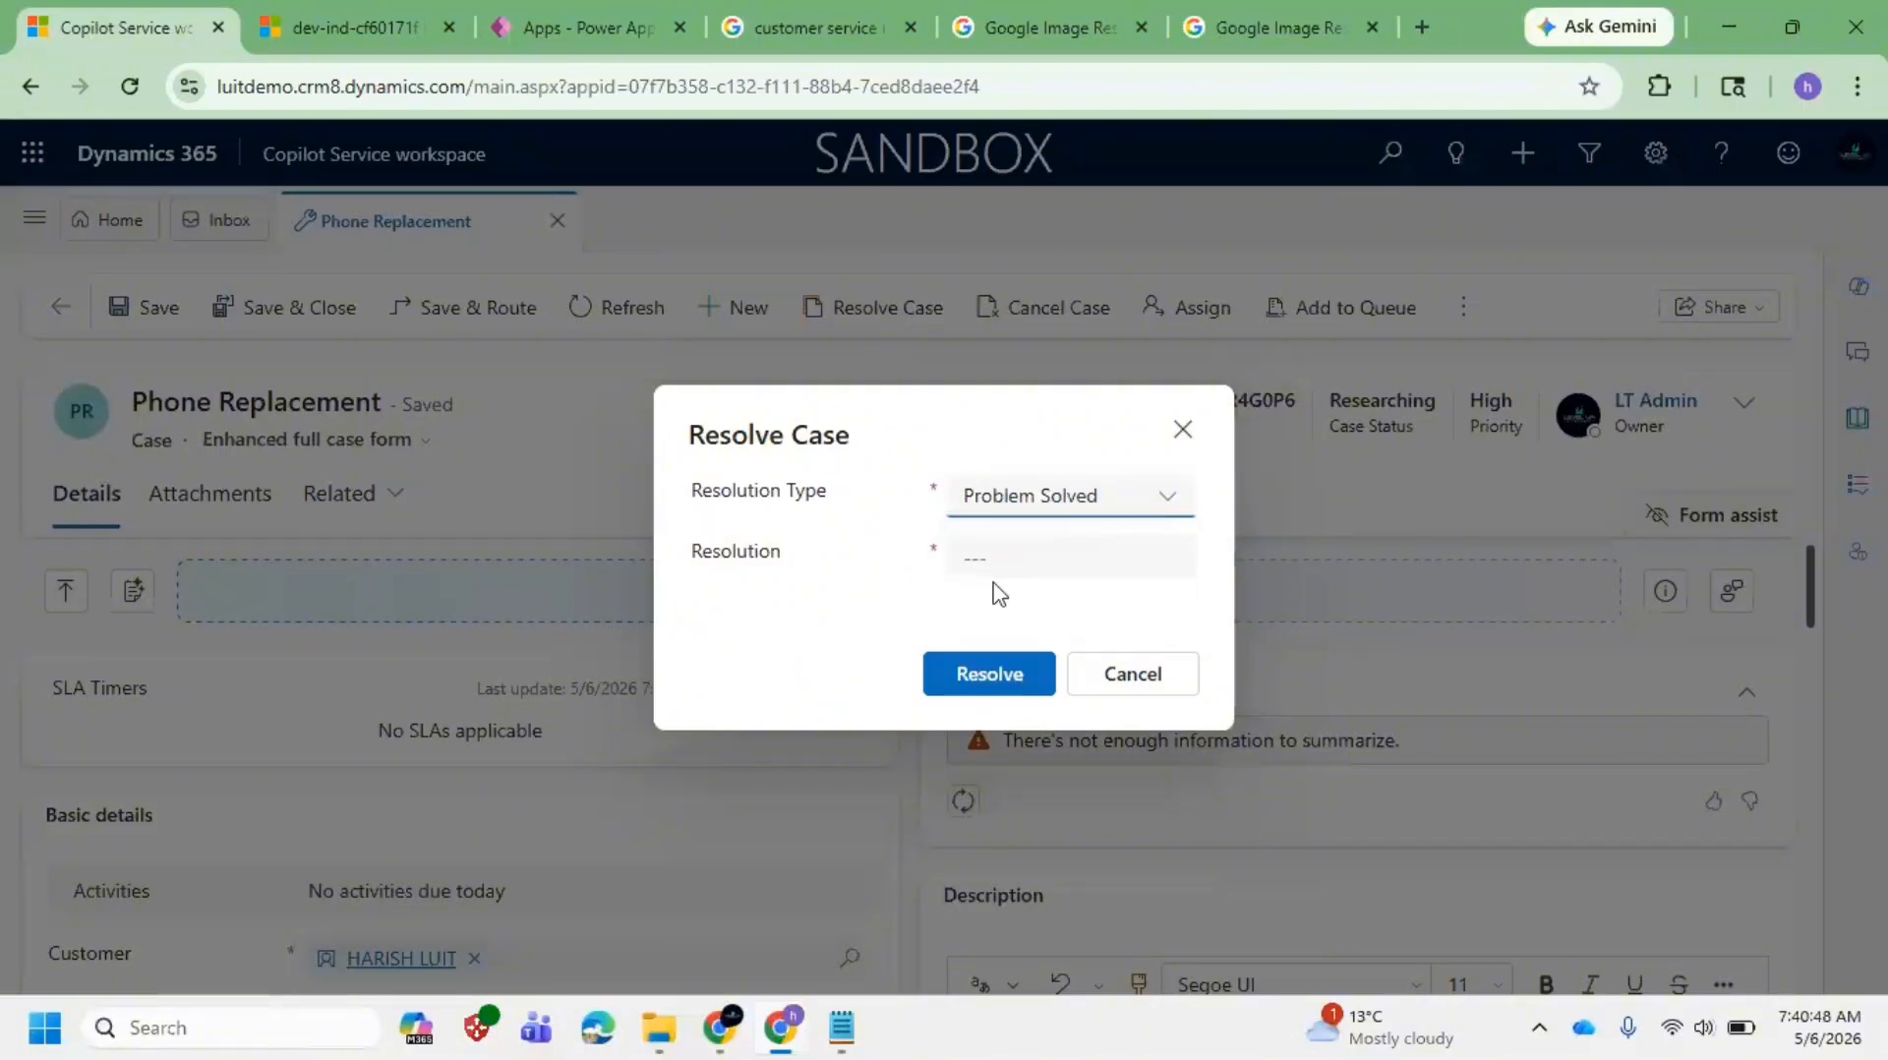
Step: Enter the resolution 'Provided the replacement' and confirm Resolve
{"action": "left_click", "coordinate": [1013, 566]}
{"action": "type", "text": "Provided the re"}
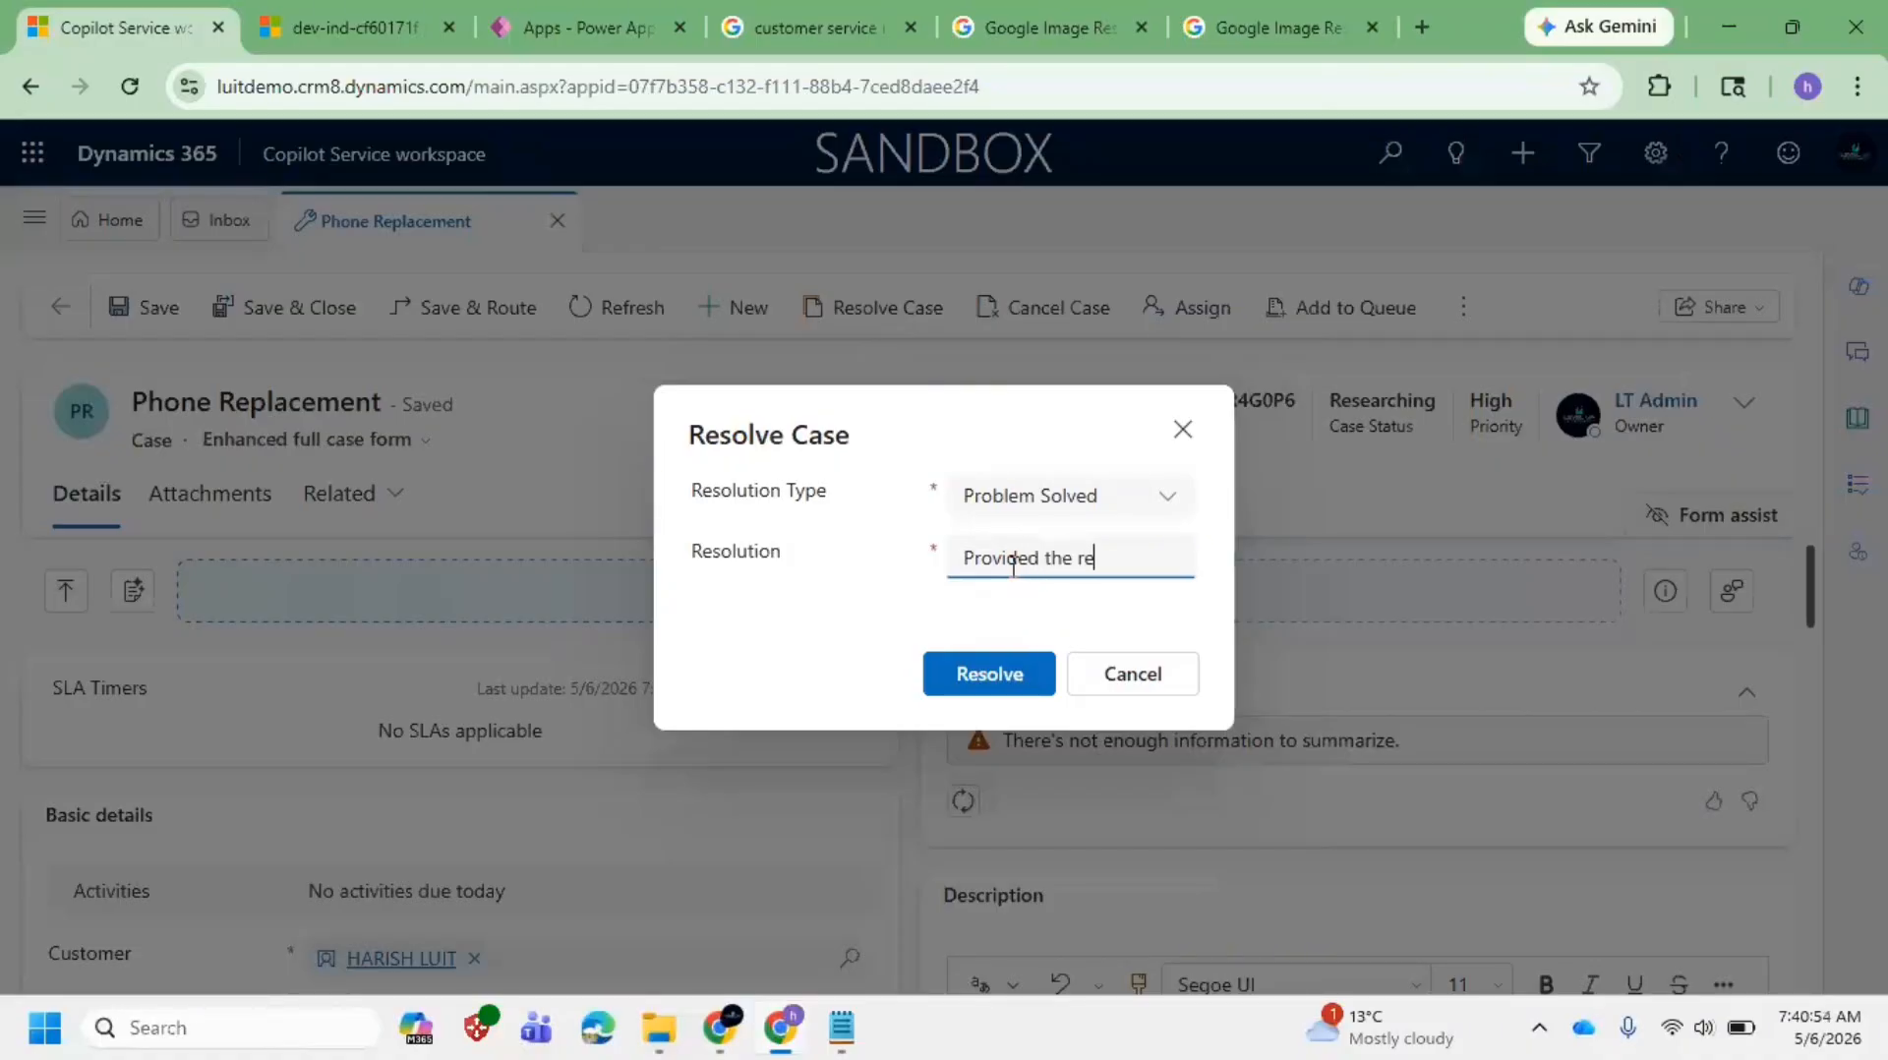
{"action": "type", "text": "plcaement"}
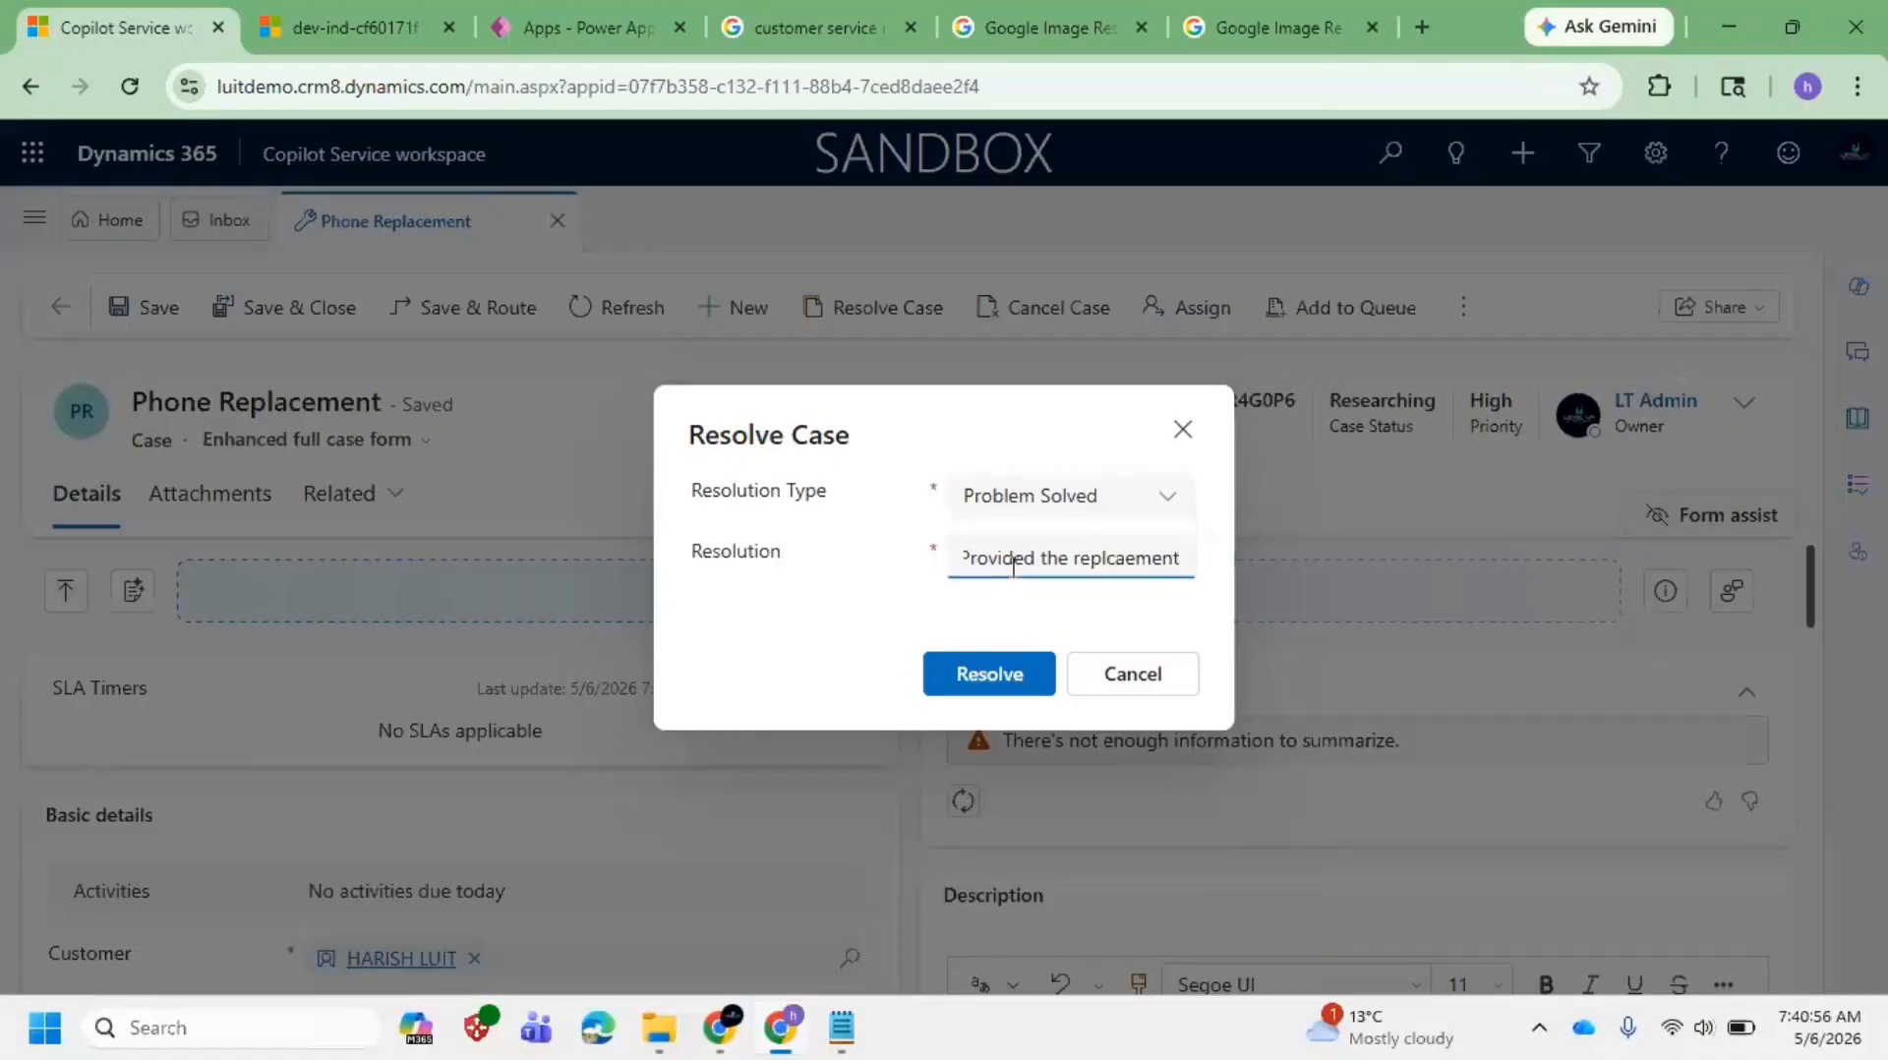
{"action": "key", "text": "BackSpace"}
{"action": "key", "text": "BackSpace"}
{"action": "key", "text": "BackSpace"}
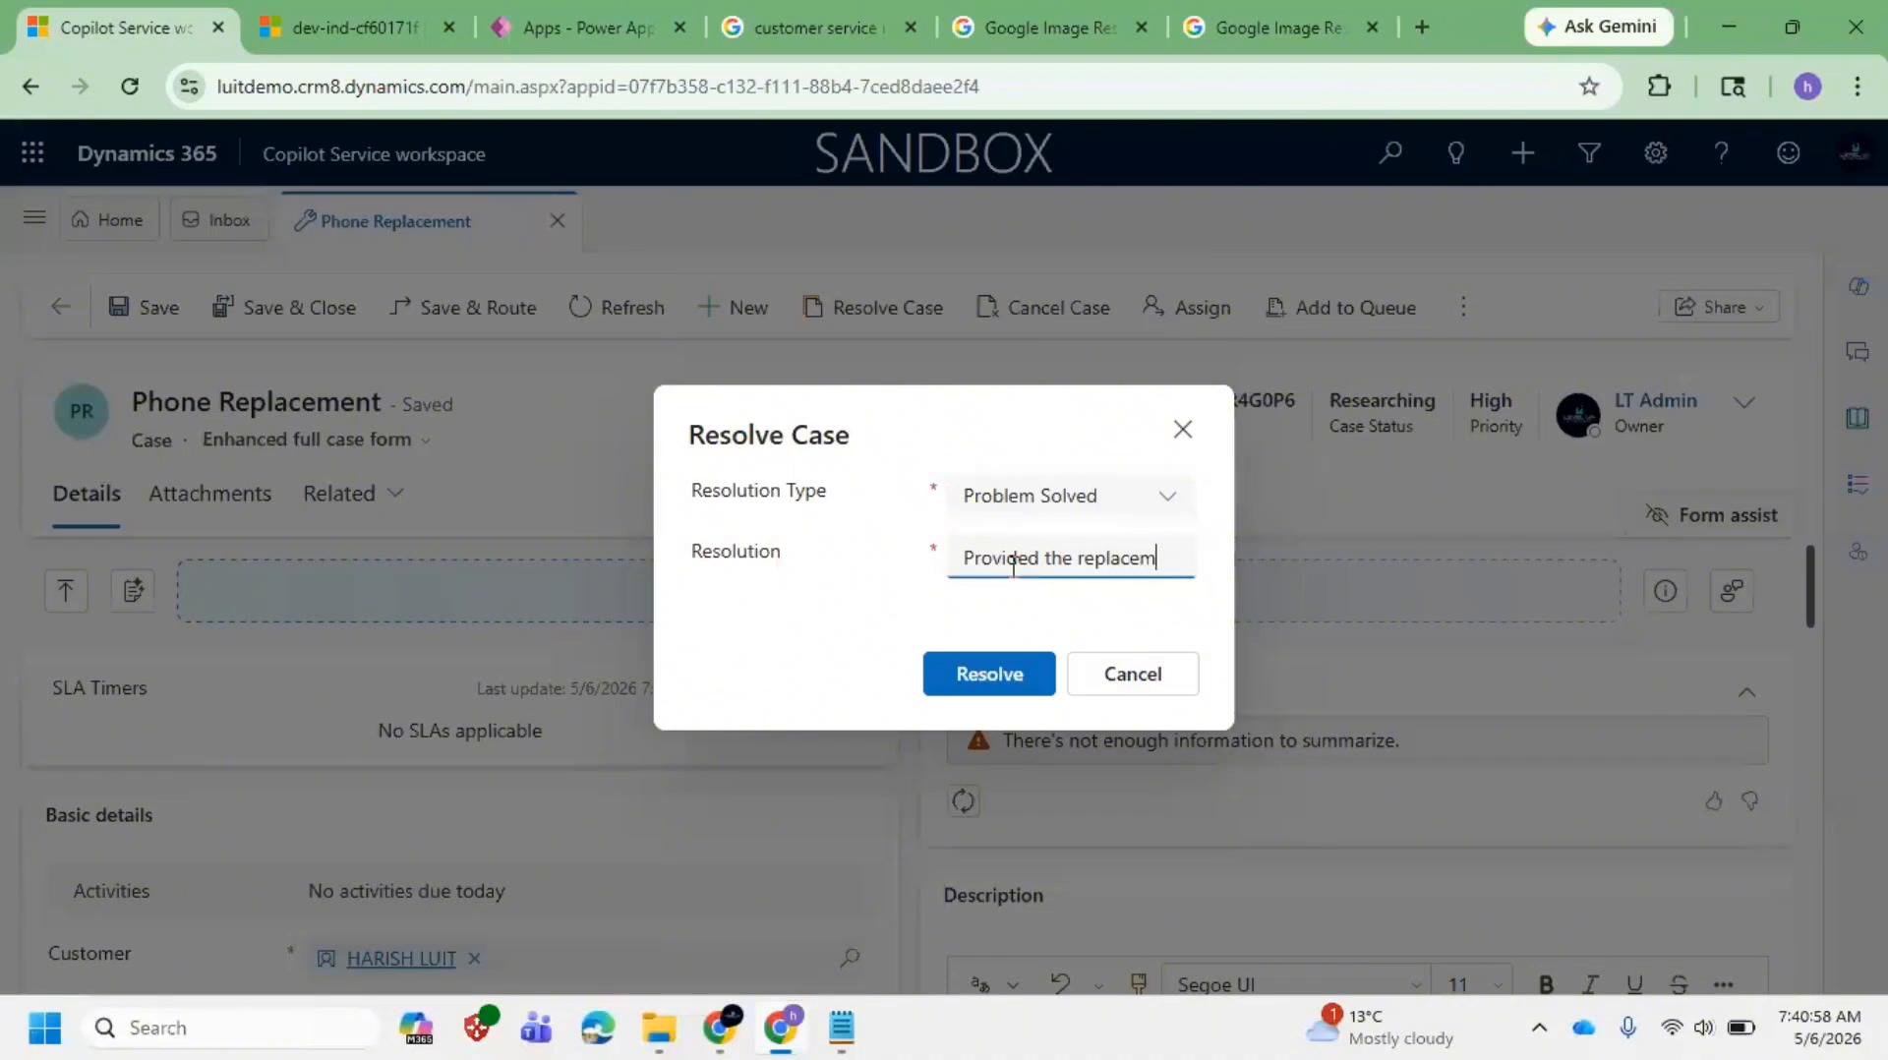
{"action": "type", "text": "ent"}
{"action": "left_click", "coordinate": [981, 674]}
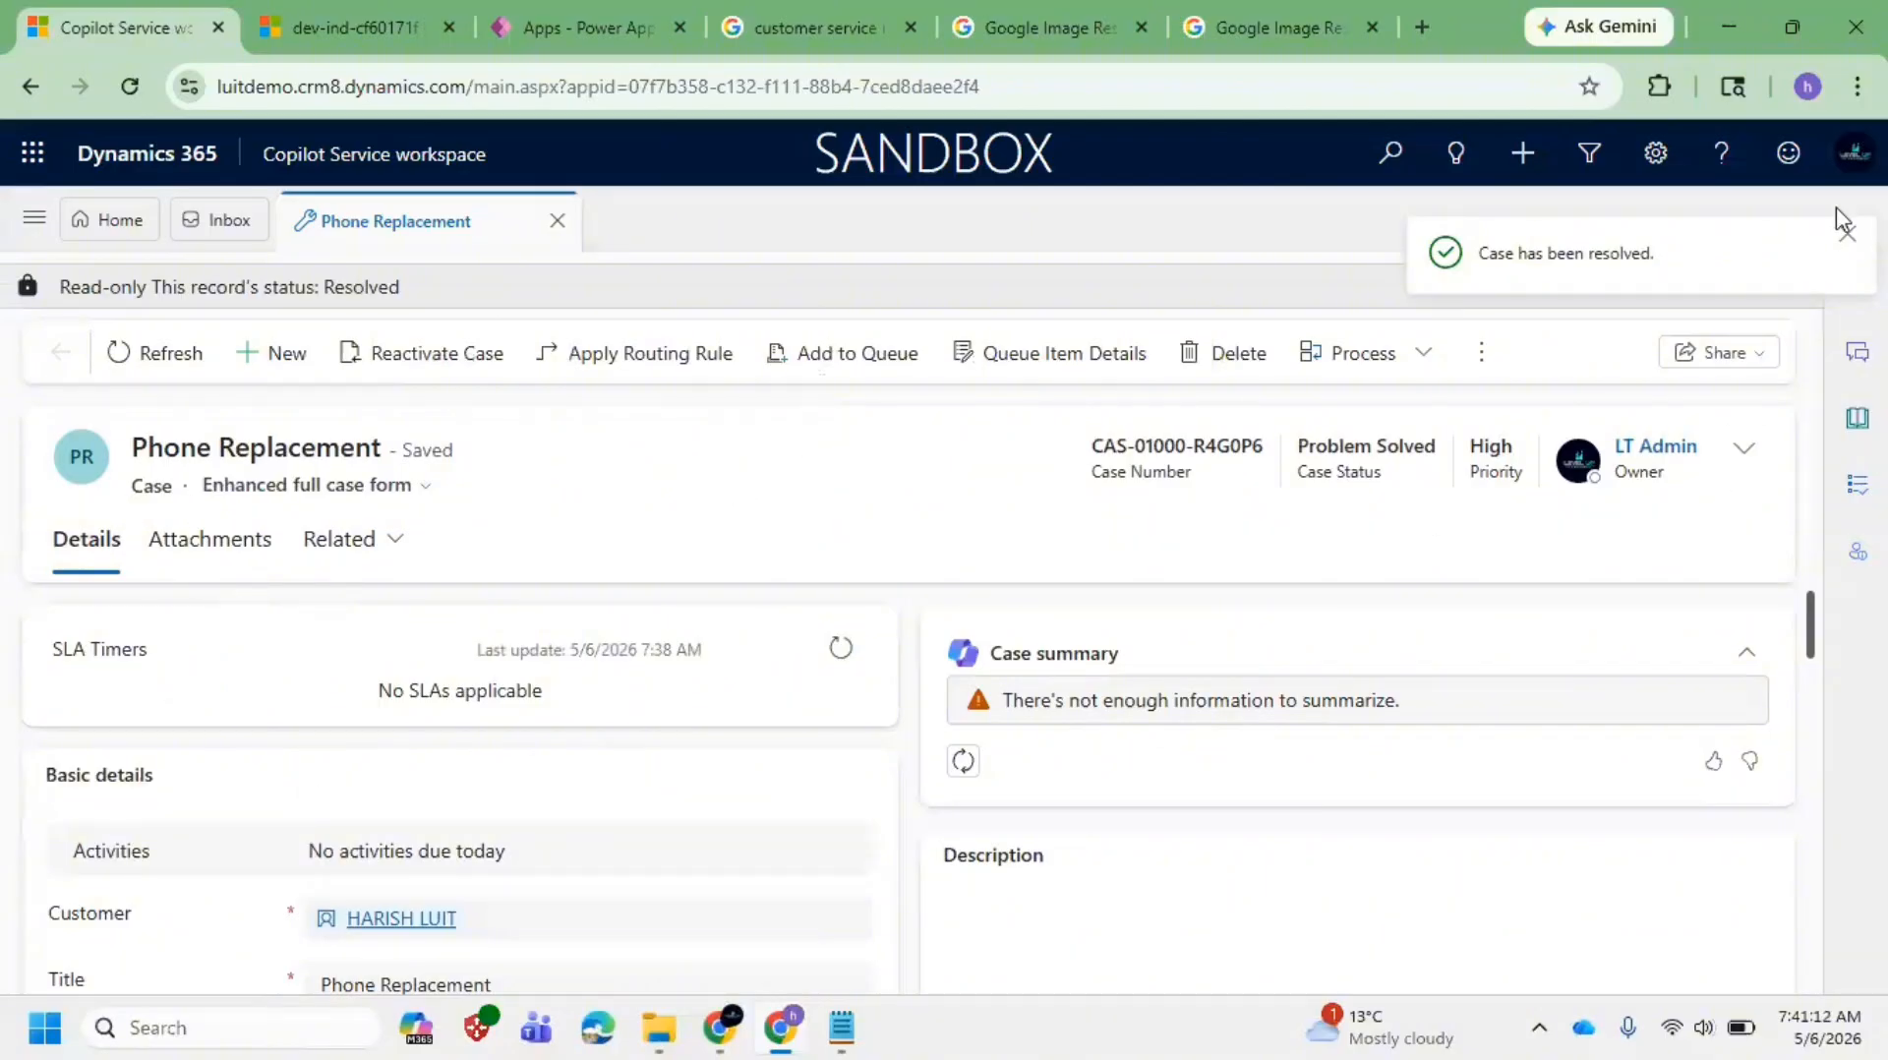
Step: Dismiss the case-resolved notice and confirm the header shows the Problem Solved status
{"action": "left_click", "coordinate": [1847, 231]}
{"action": "left_click", "coordinate": [1743, 452]}
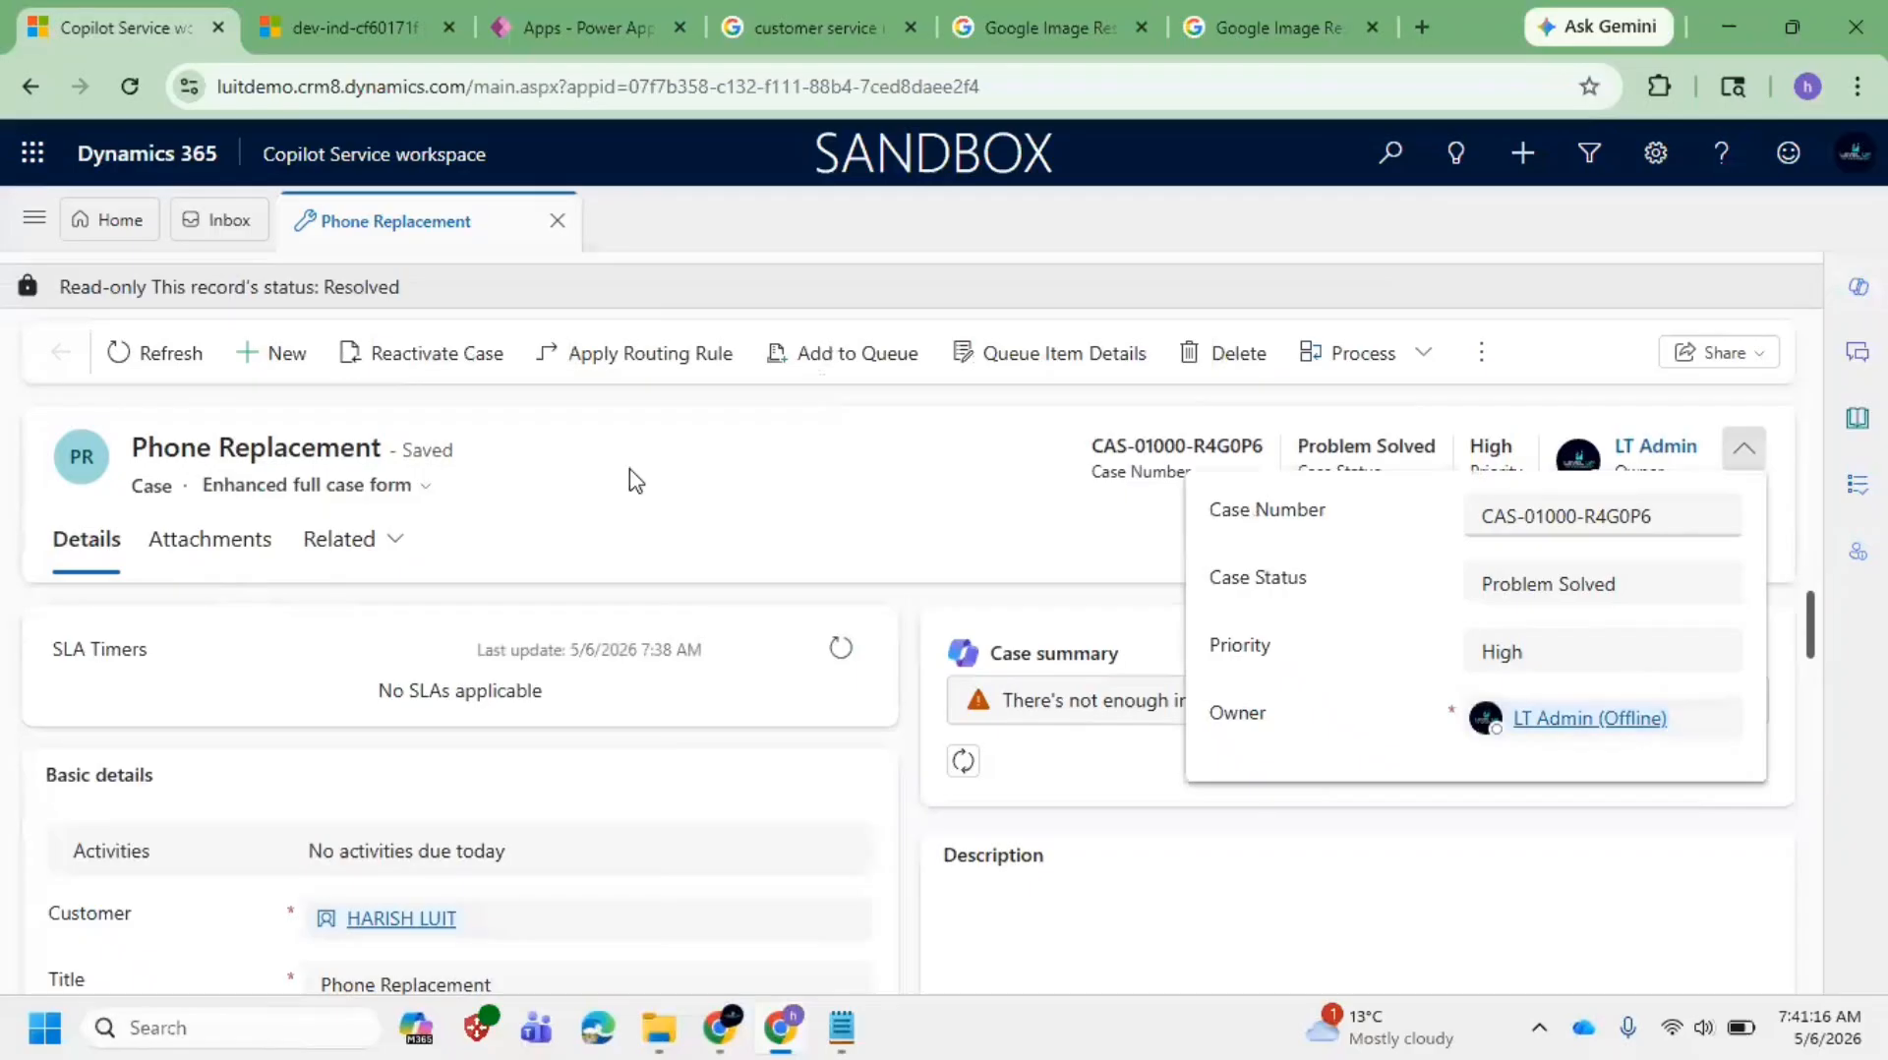
{"action": "left_click", "coordinate": [657, 490]}
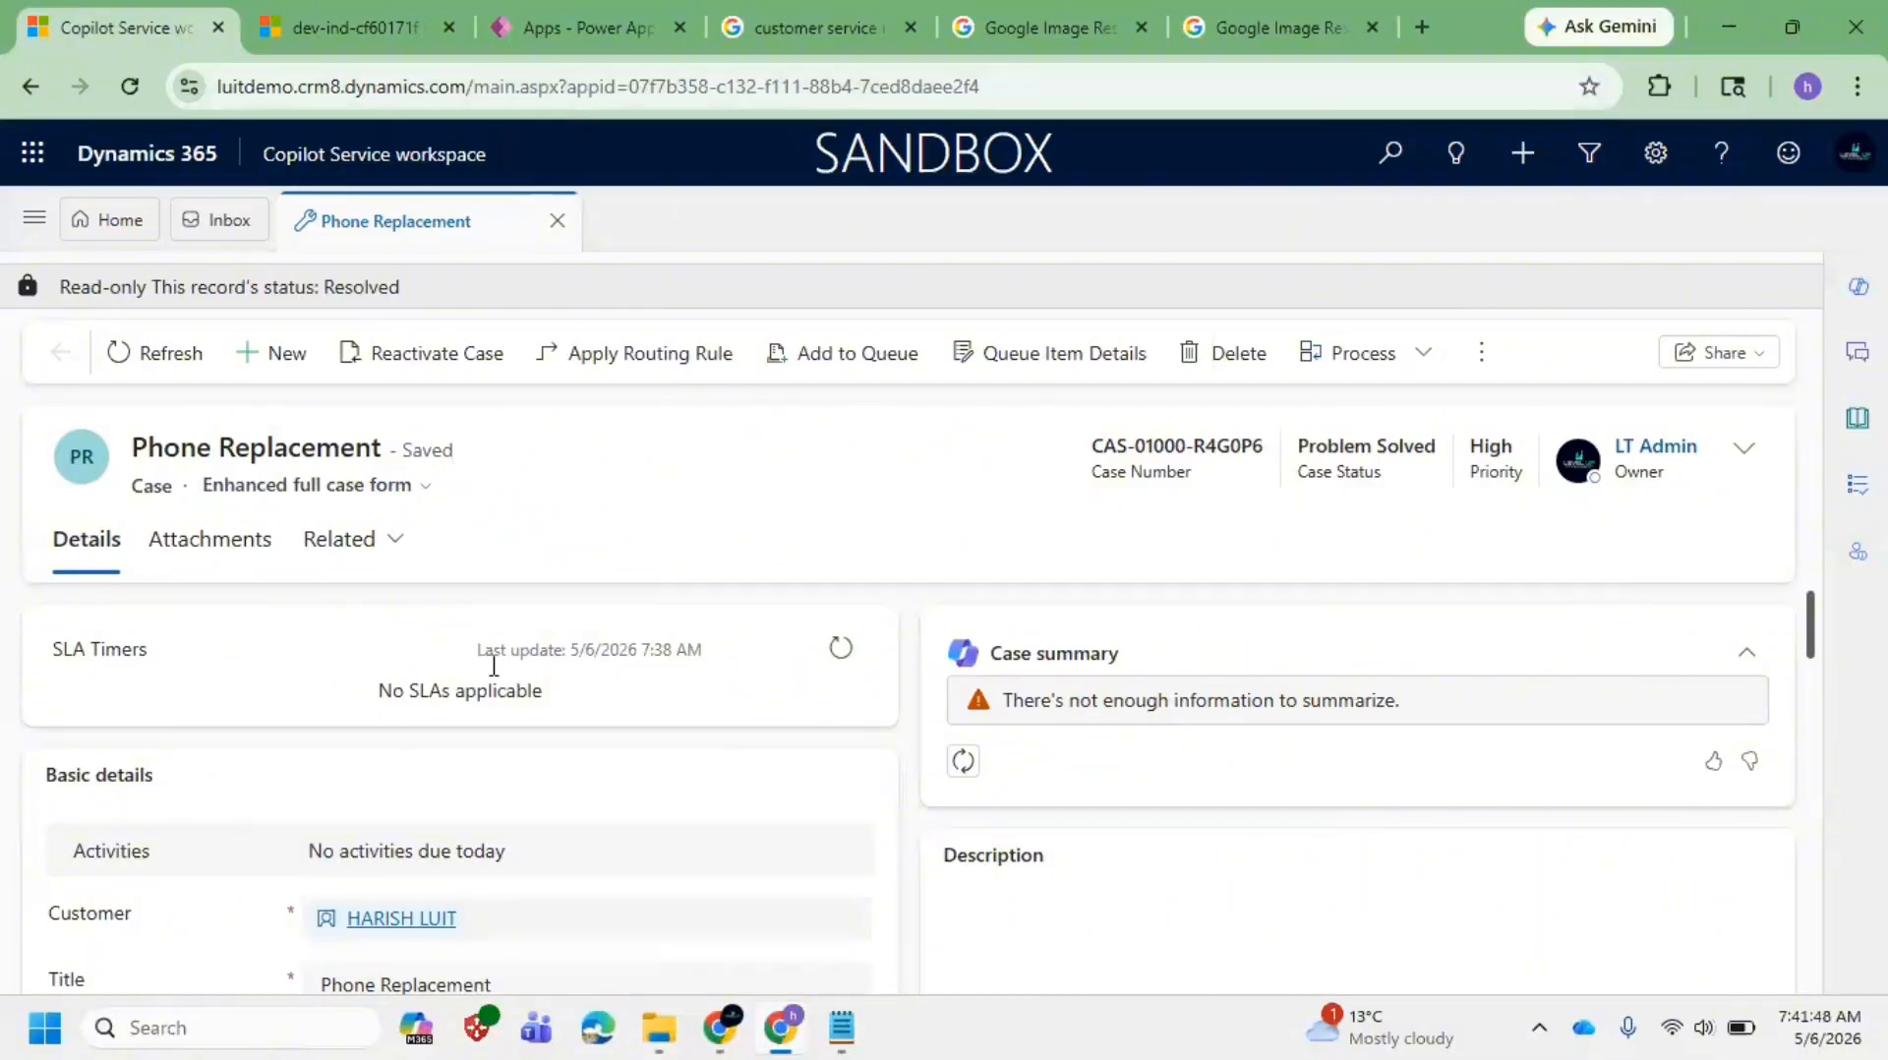
{"action": "scroll", "coordinate": [508, 691], "scroll_direction": "down", "scroll_amount": 3}
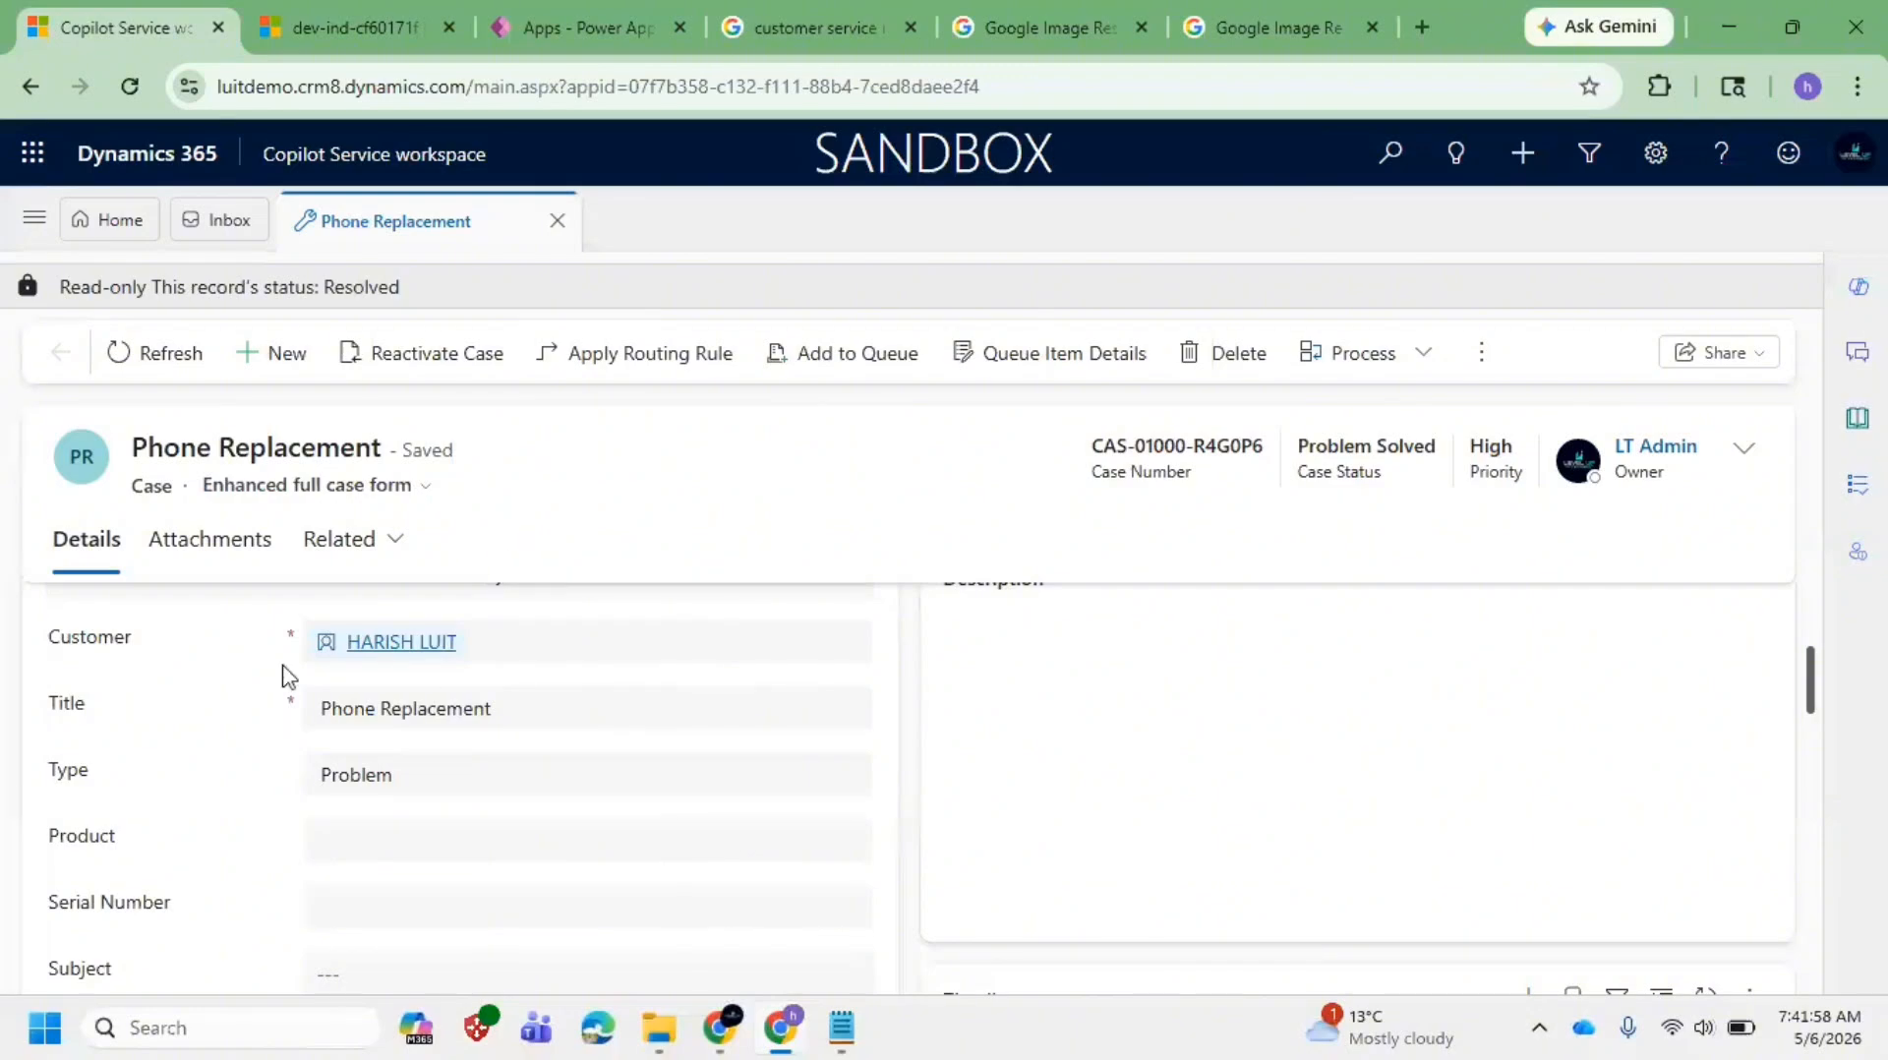
{"action": "scroll", "coordinate": [384, 774], "scroll_direction": "up", "scroll_amount": 3}
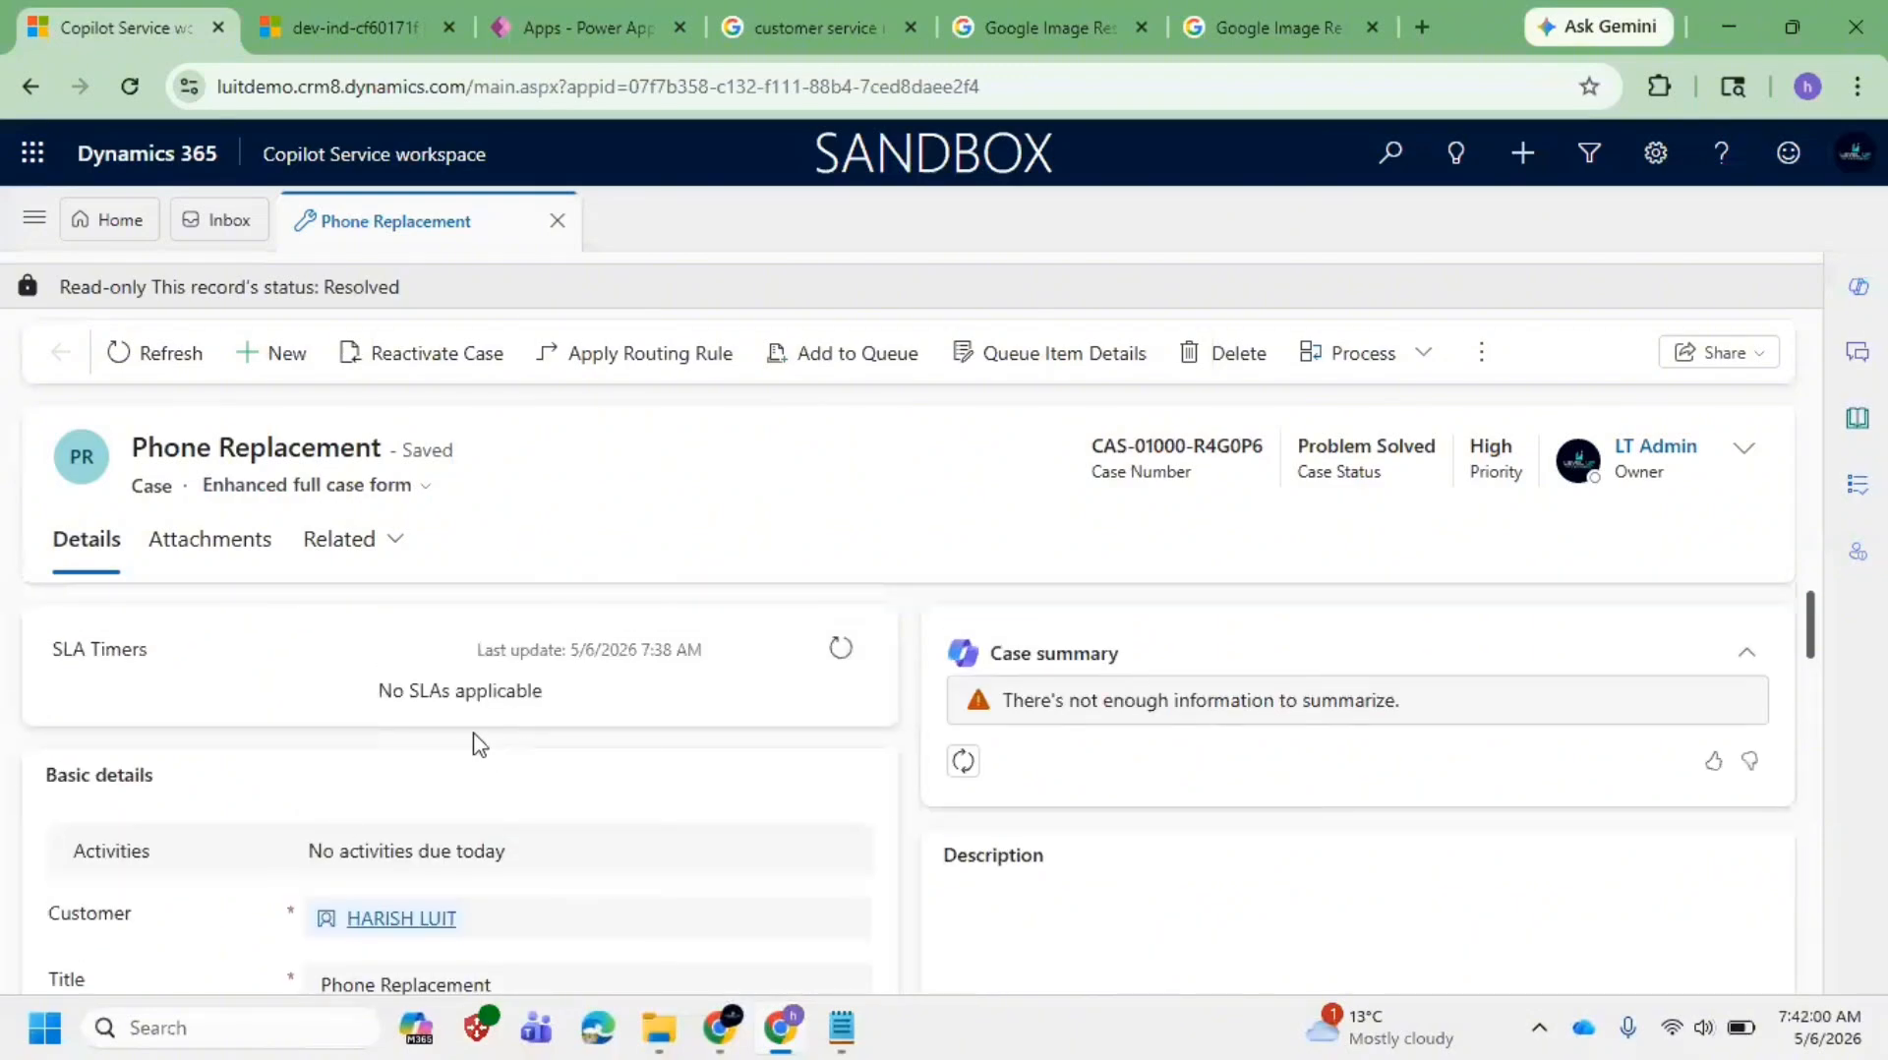
Step: Open My Active Cases from the site map and start another blank New Case
{"action": "left_click", "coordinate": [34, 218]}
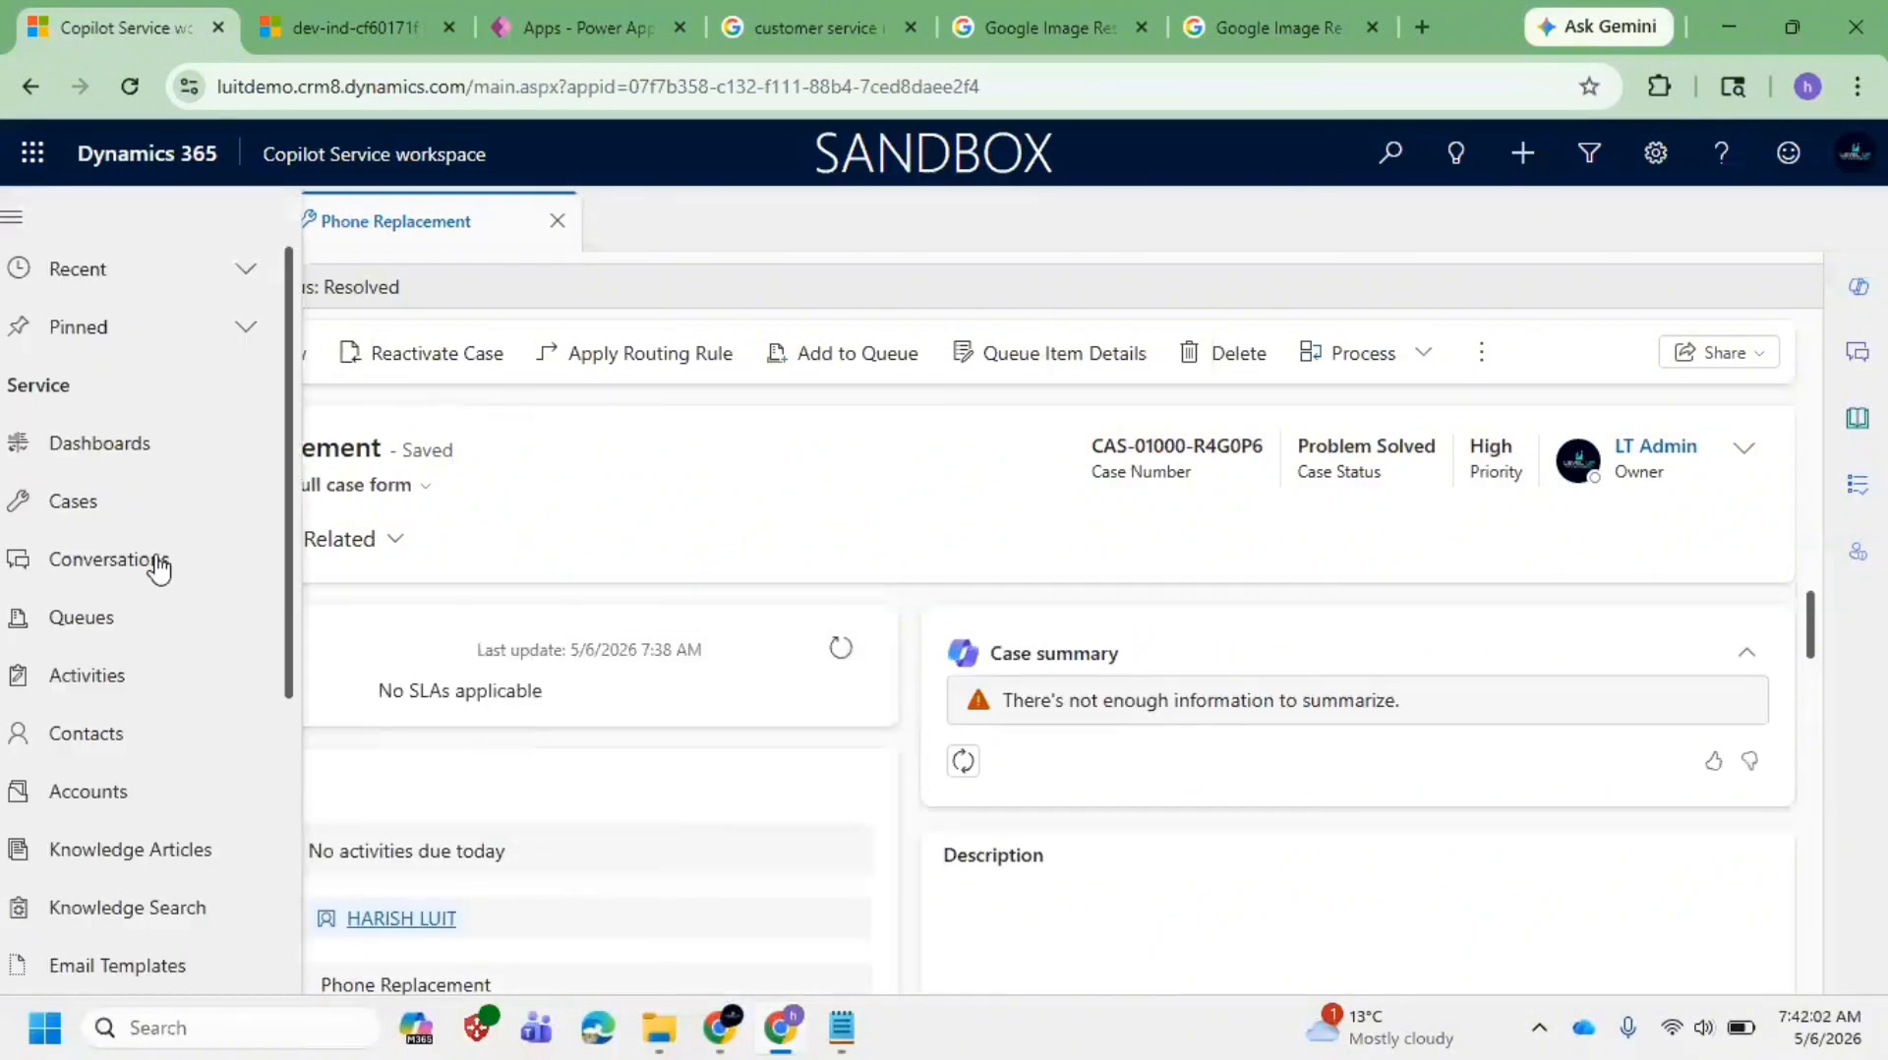
{"action": "left_click", "coordinate": [103, 502]}
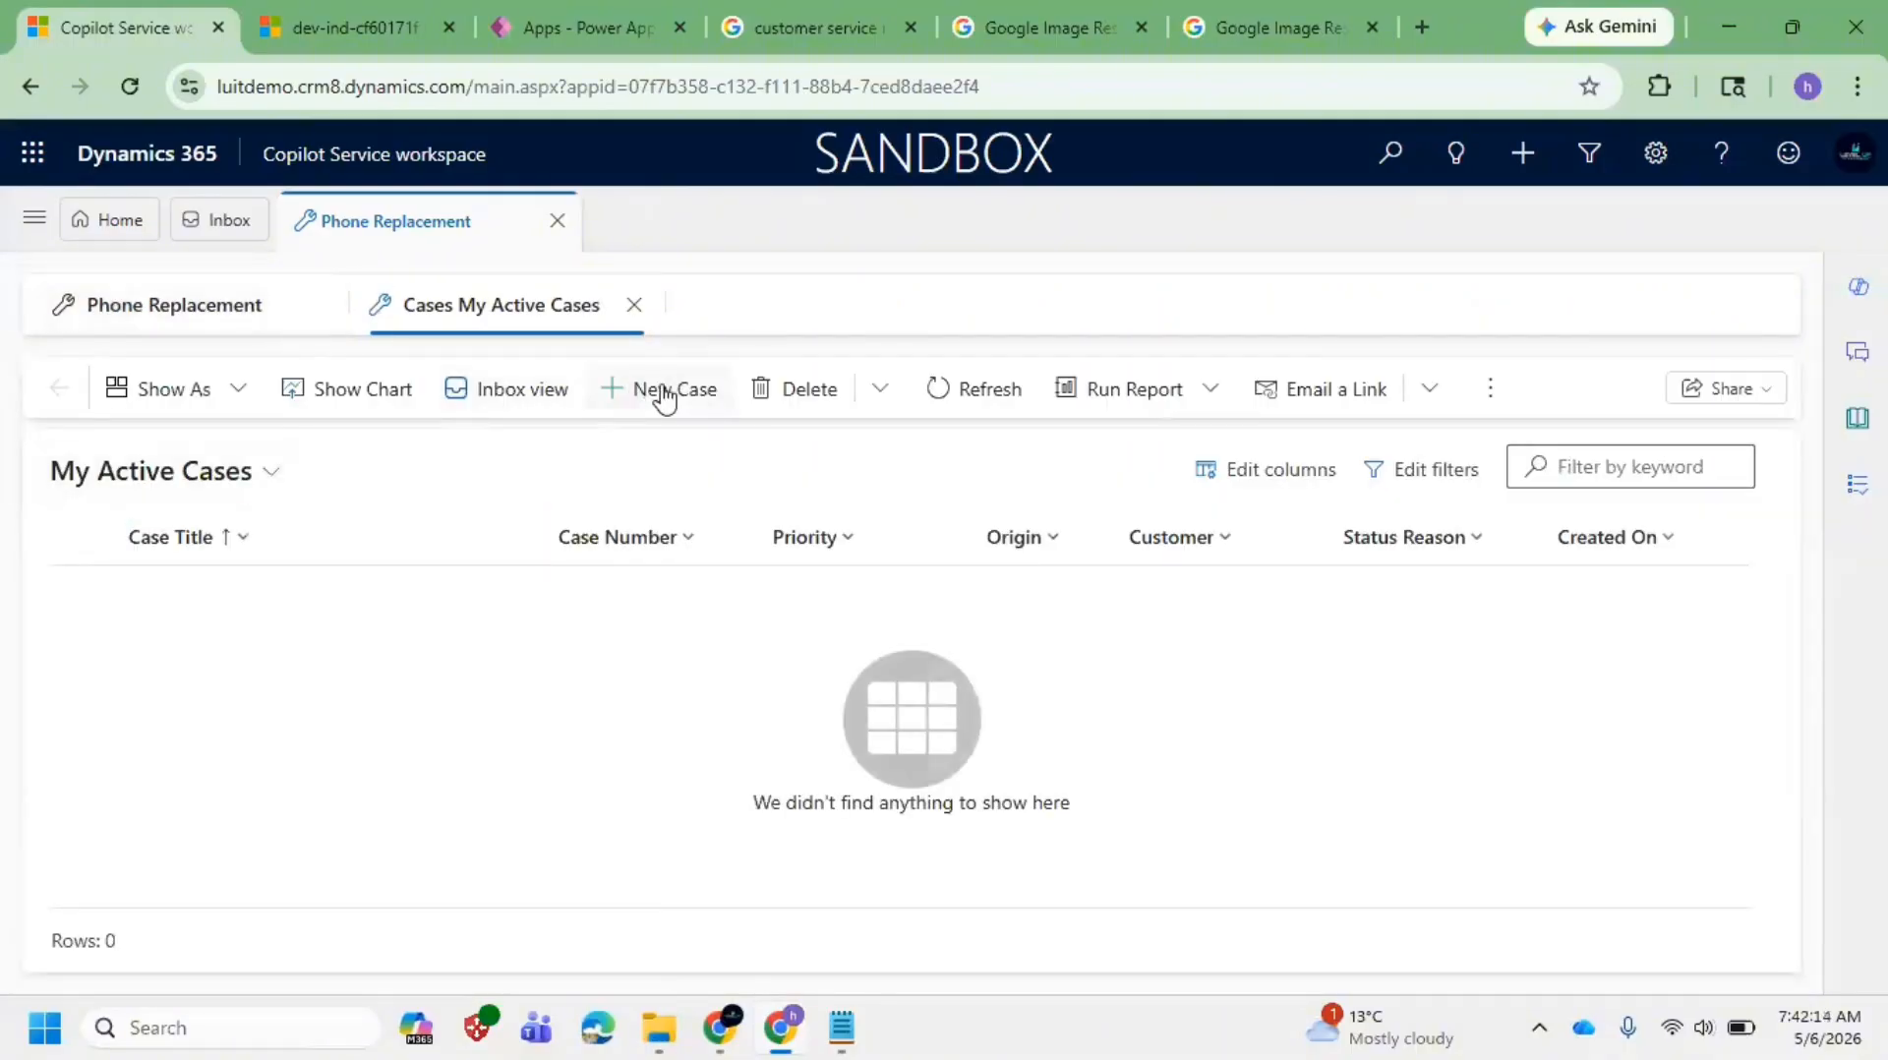
{"action": "left_click", "coordinate": [664, 398]}
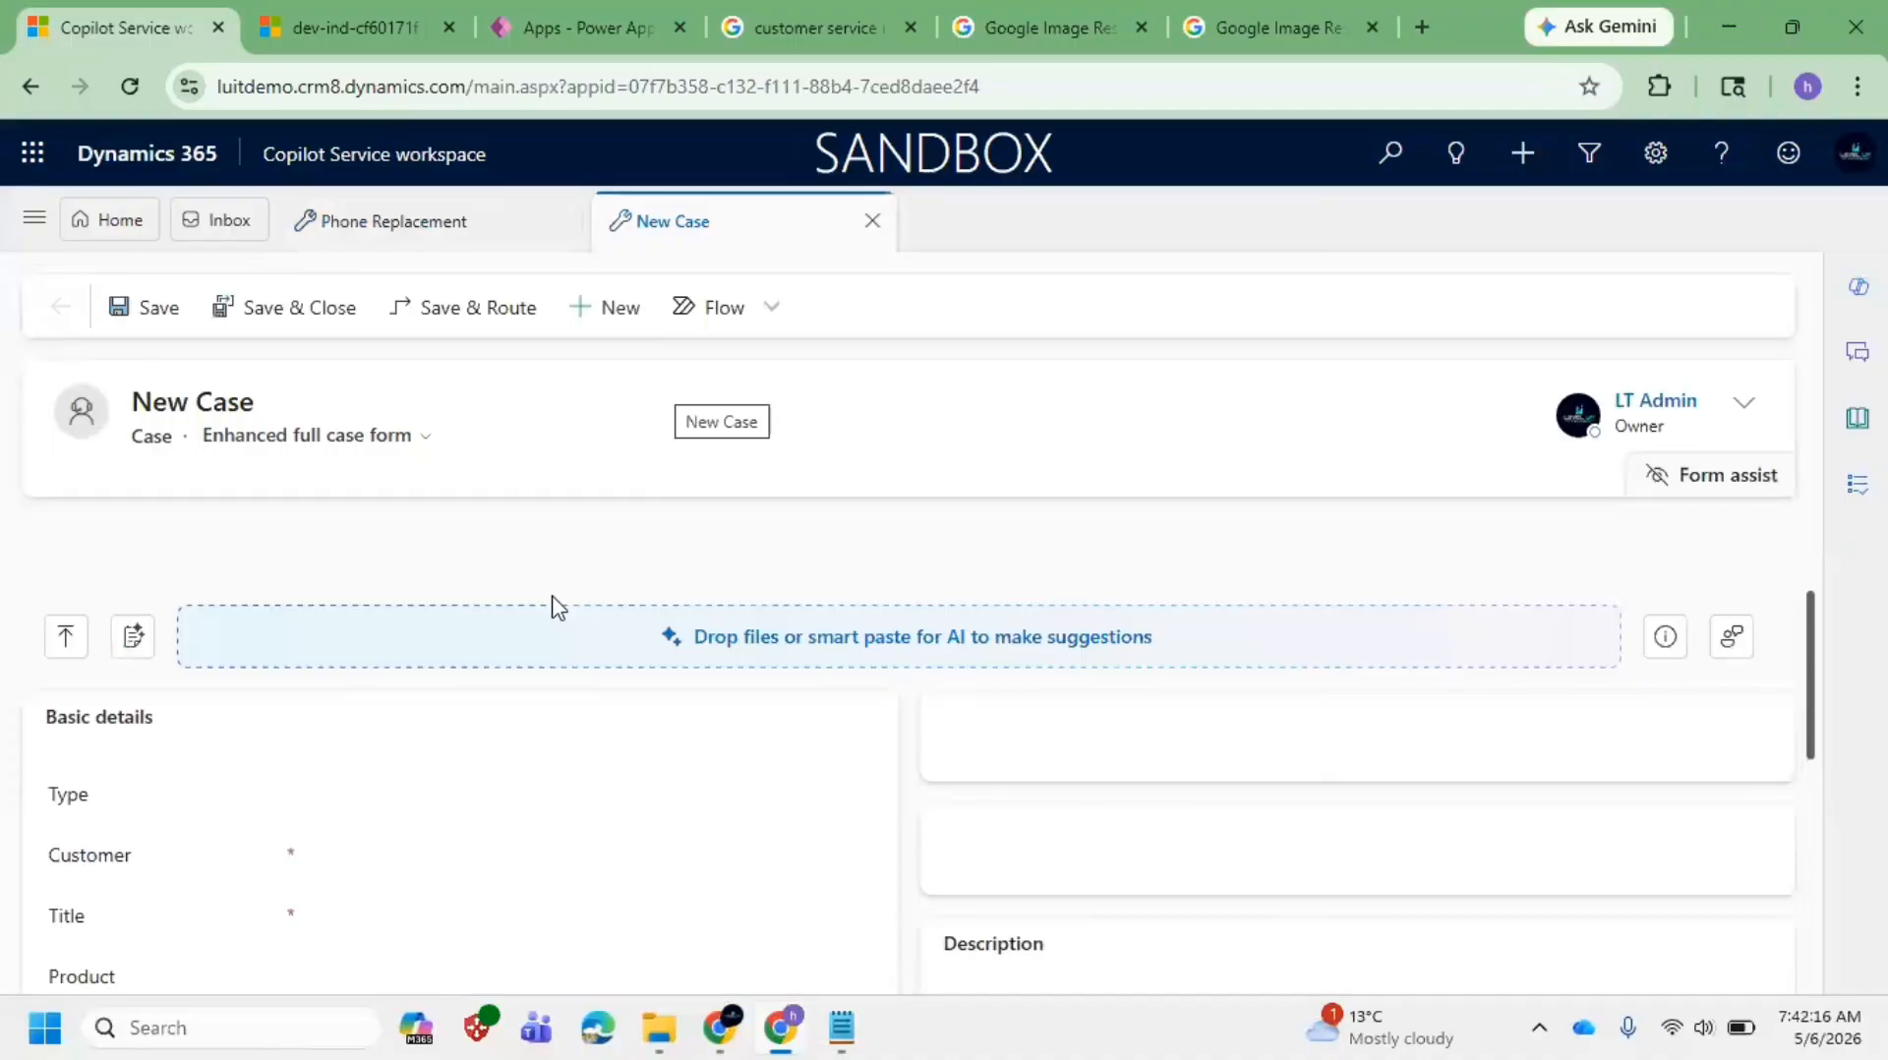
{"action": "scroll", "coordinate": [360, 769], "scroll_direction": "down", "scroll_amount": 2}
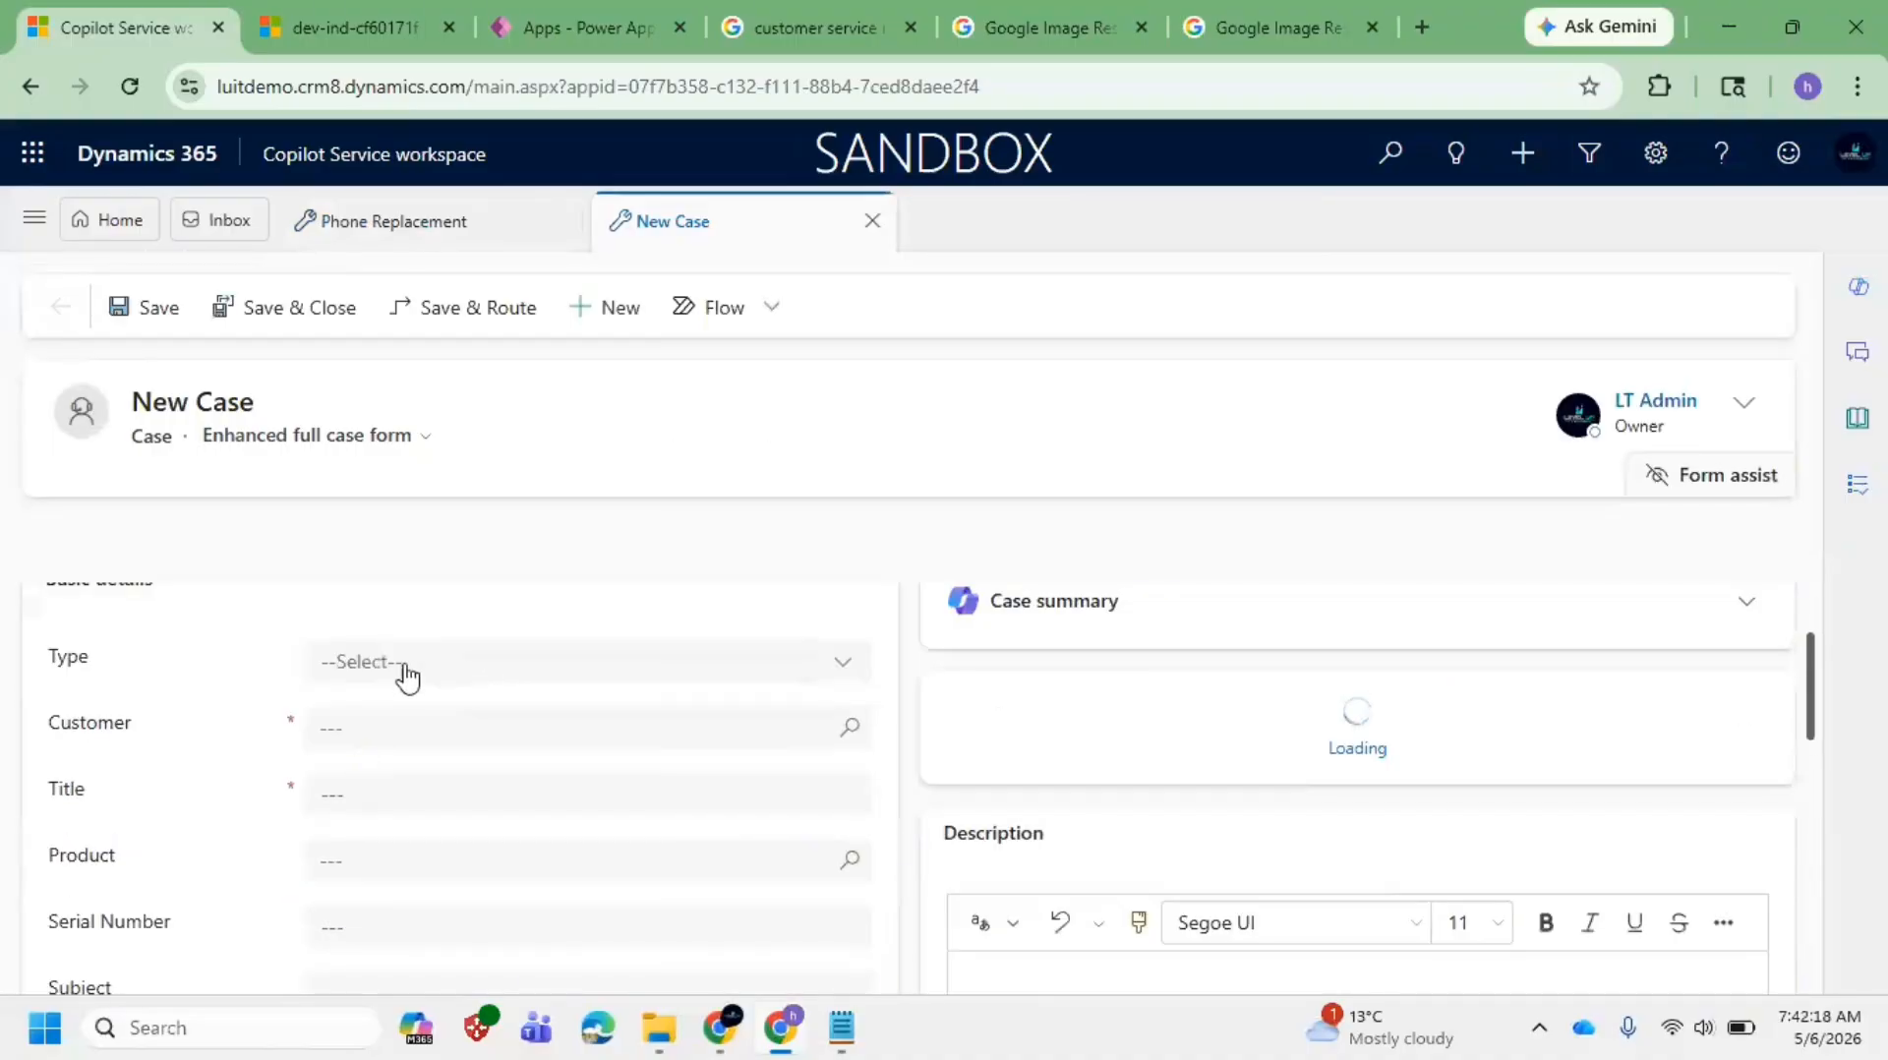
{"action": "left_click", "coordinate": [813, 583]}
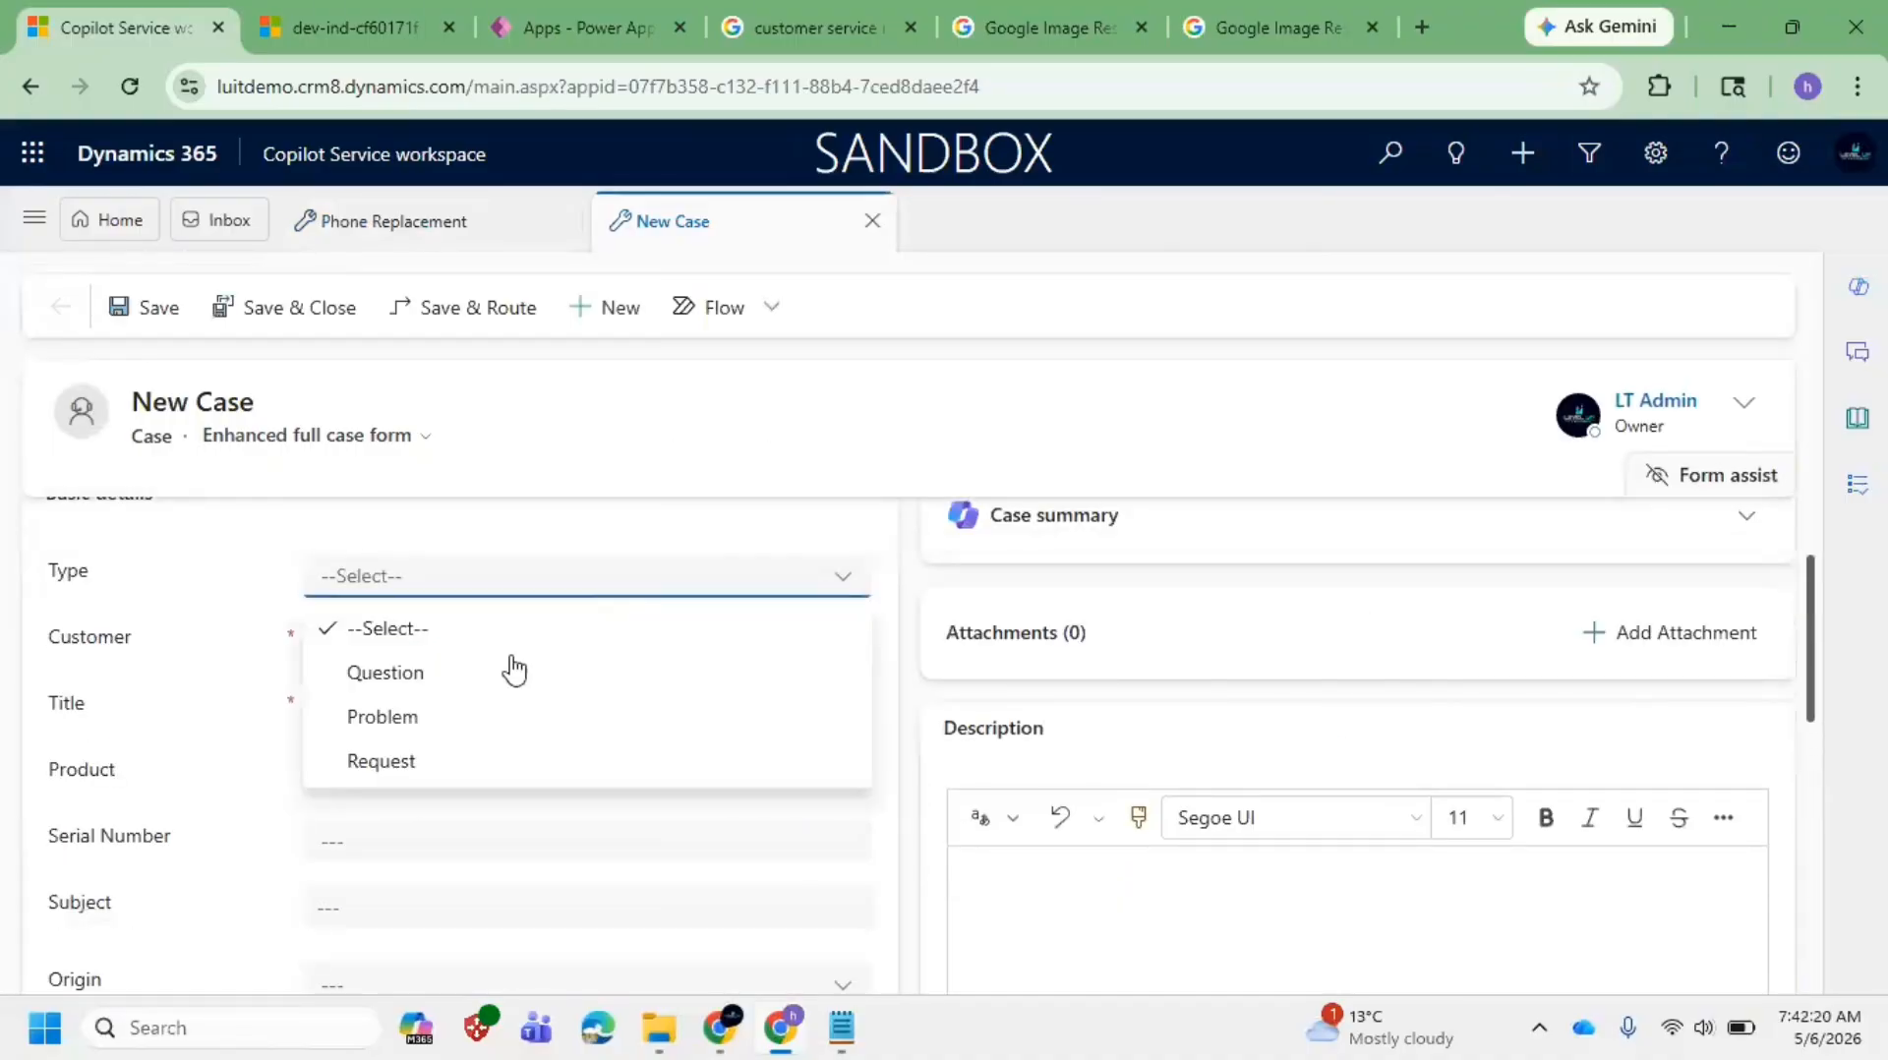
{"action": "left_click", "coordinate": [303, 708]}
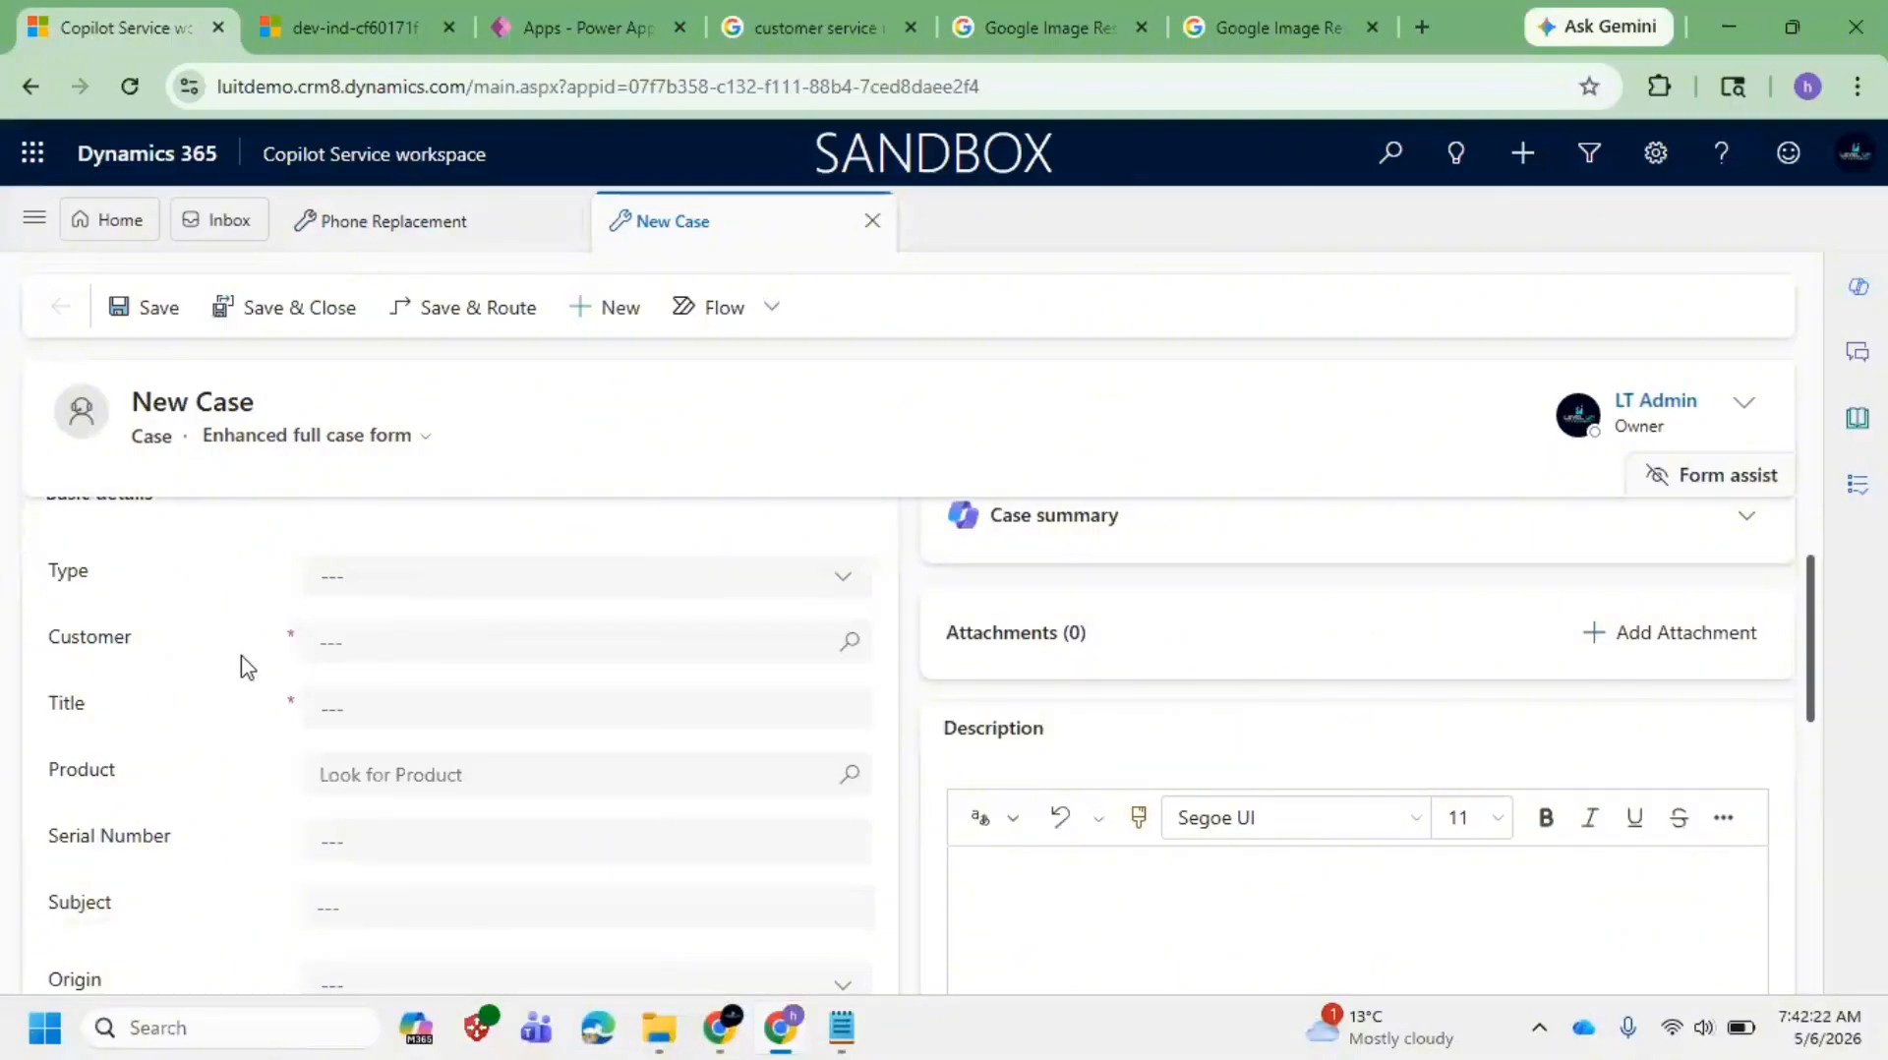
{"action": "left_click", "coordinate": [460, 642]}
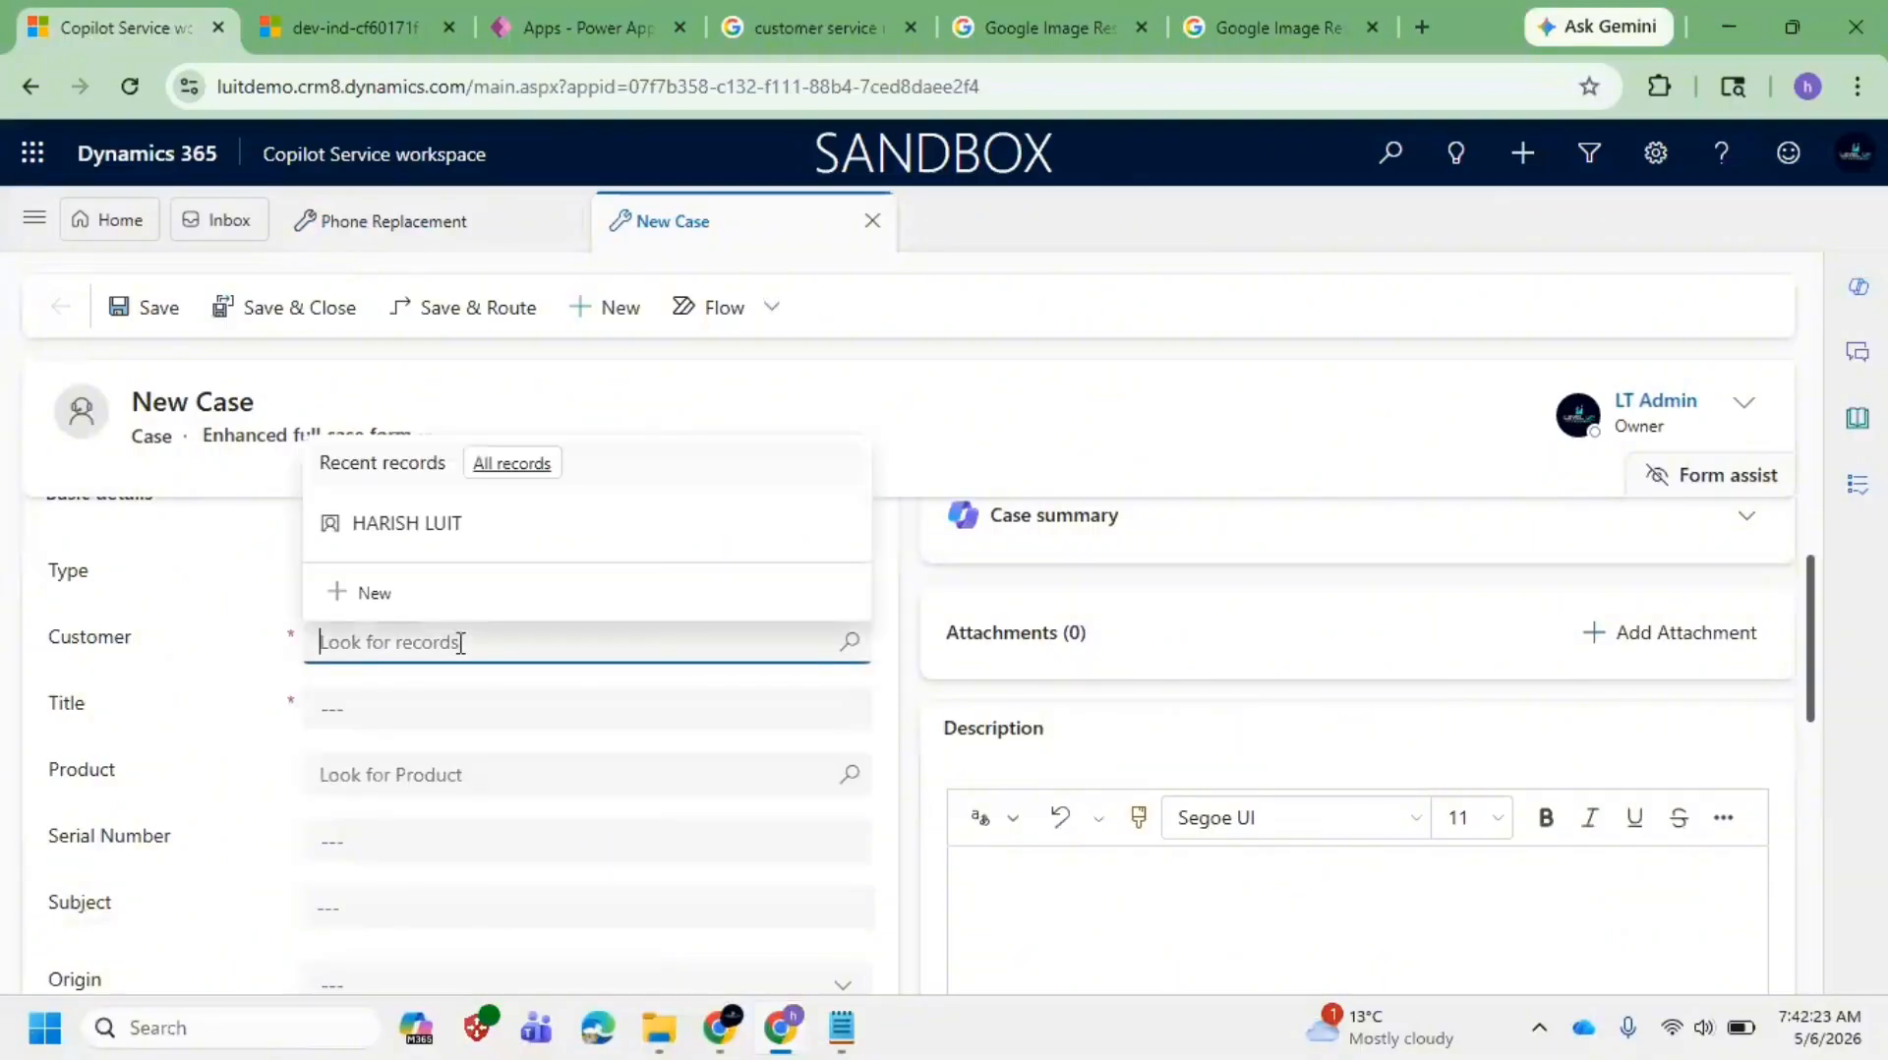
{"action": "left_click", "coordinate": [448, 711]}
{"action": "scroll", "coordinate": [232, 706], "scroll_direction": "down", "scroll_amount": 3}
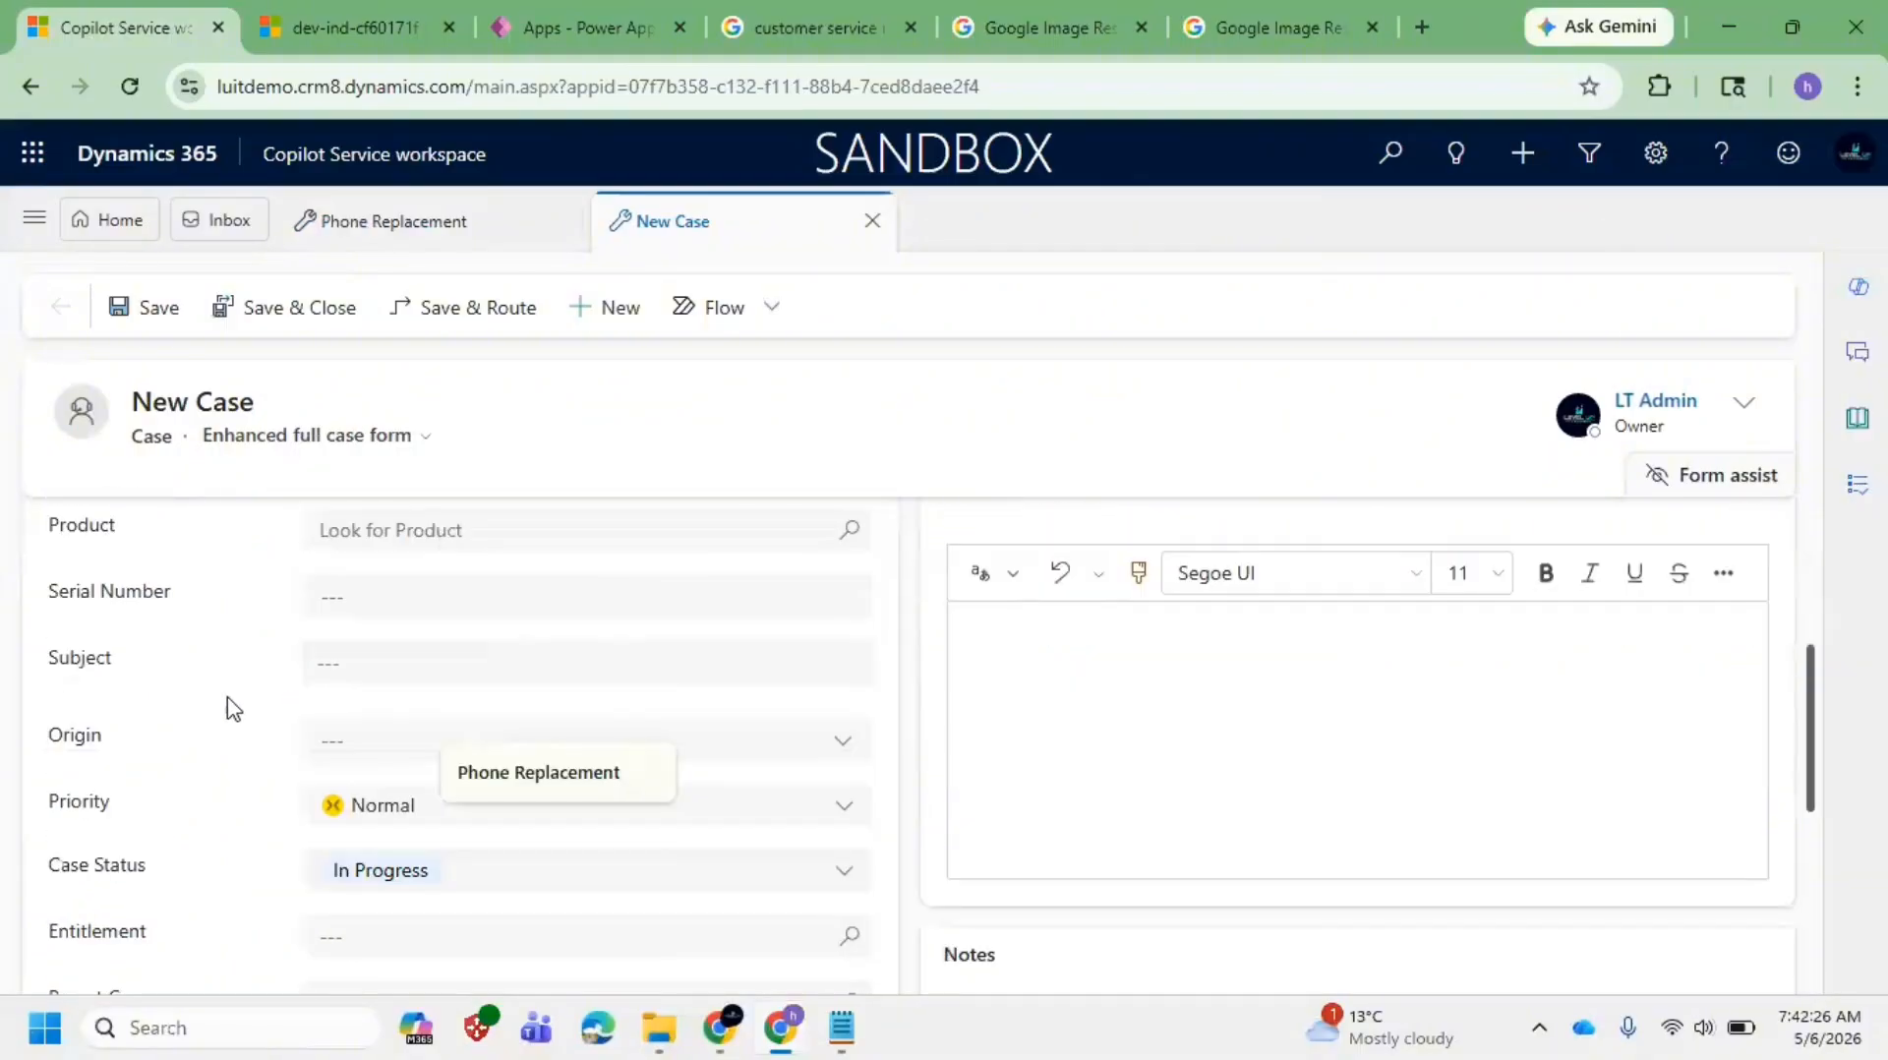
{"action": "scroll", "coordinate": [312, 720], "scroll_direction": "up", "scroll_amount": 1}
{"action": "left_click", "coordinate": [429, 653]}
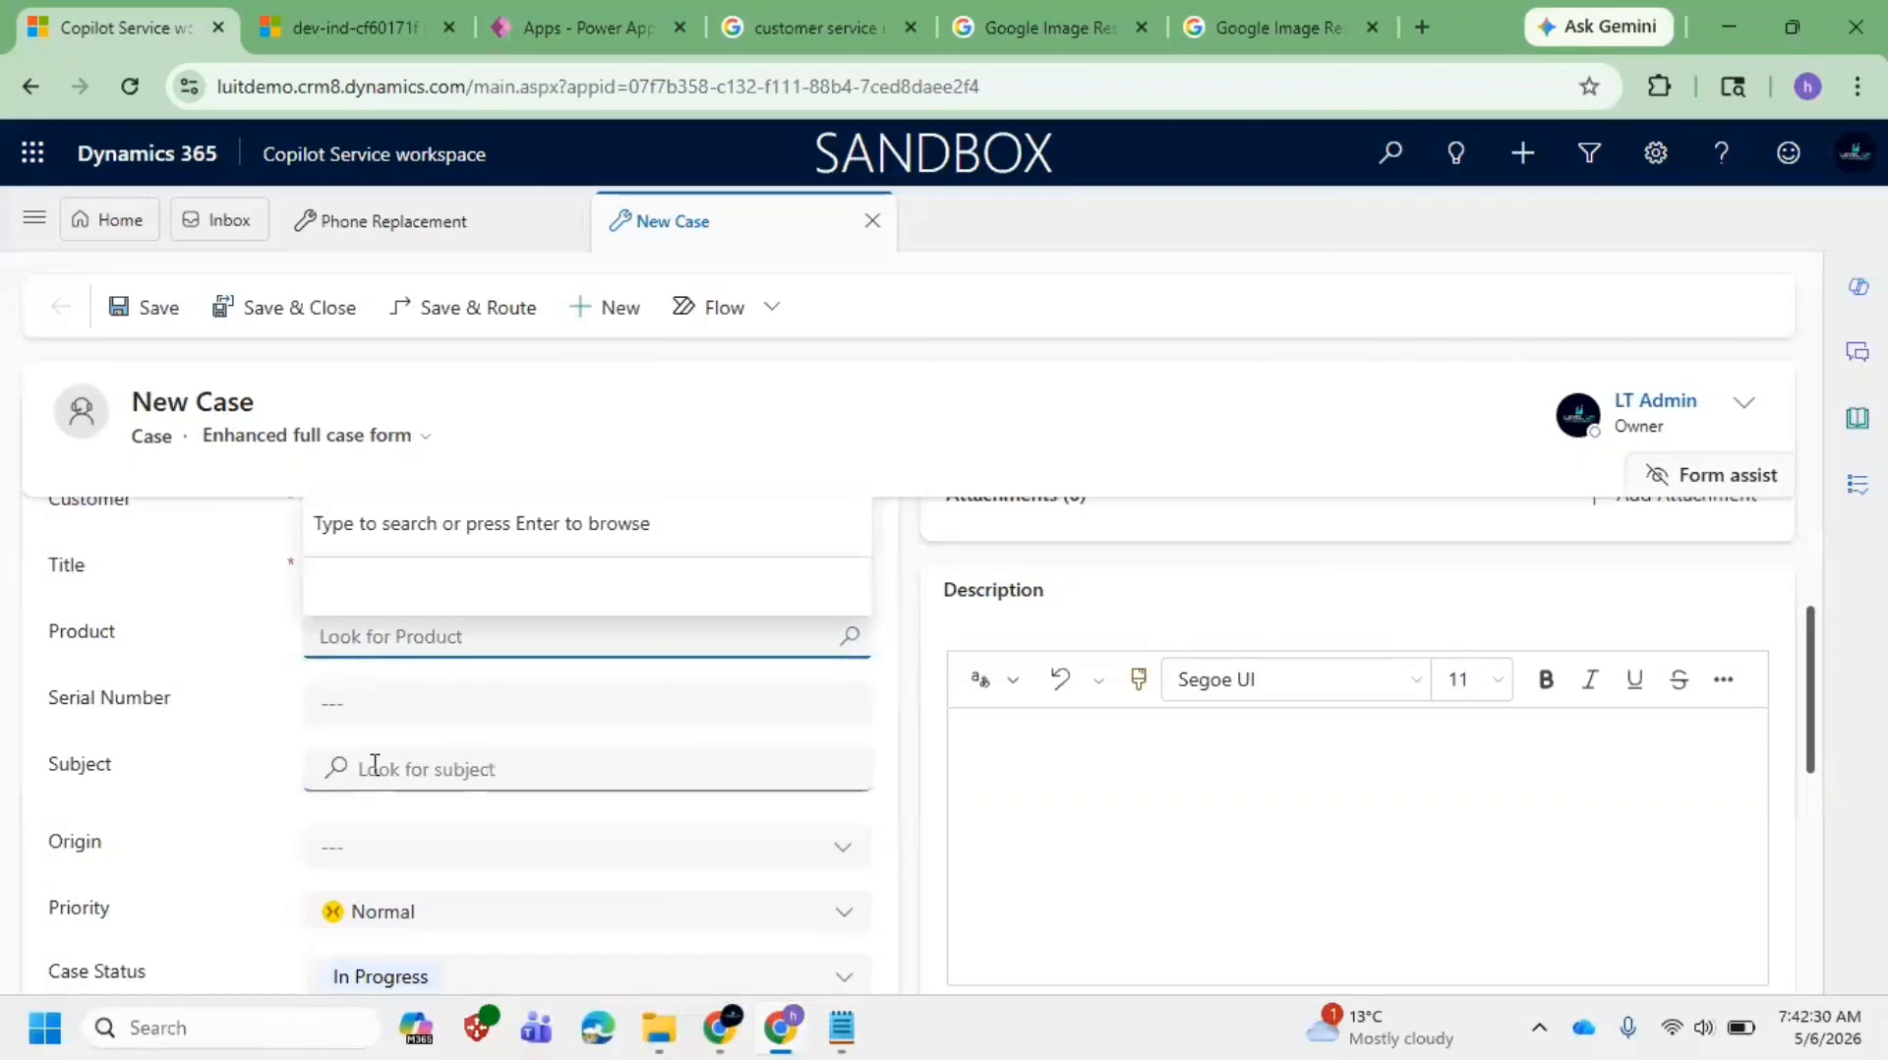
{"action": "left_click", "coordinate": [508, 712]}
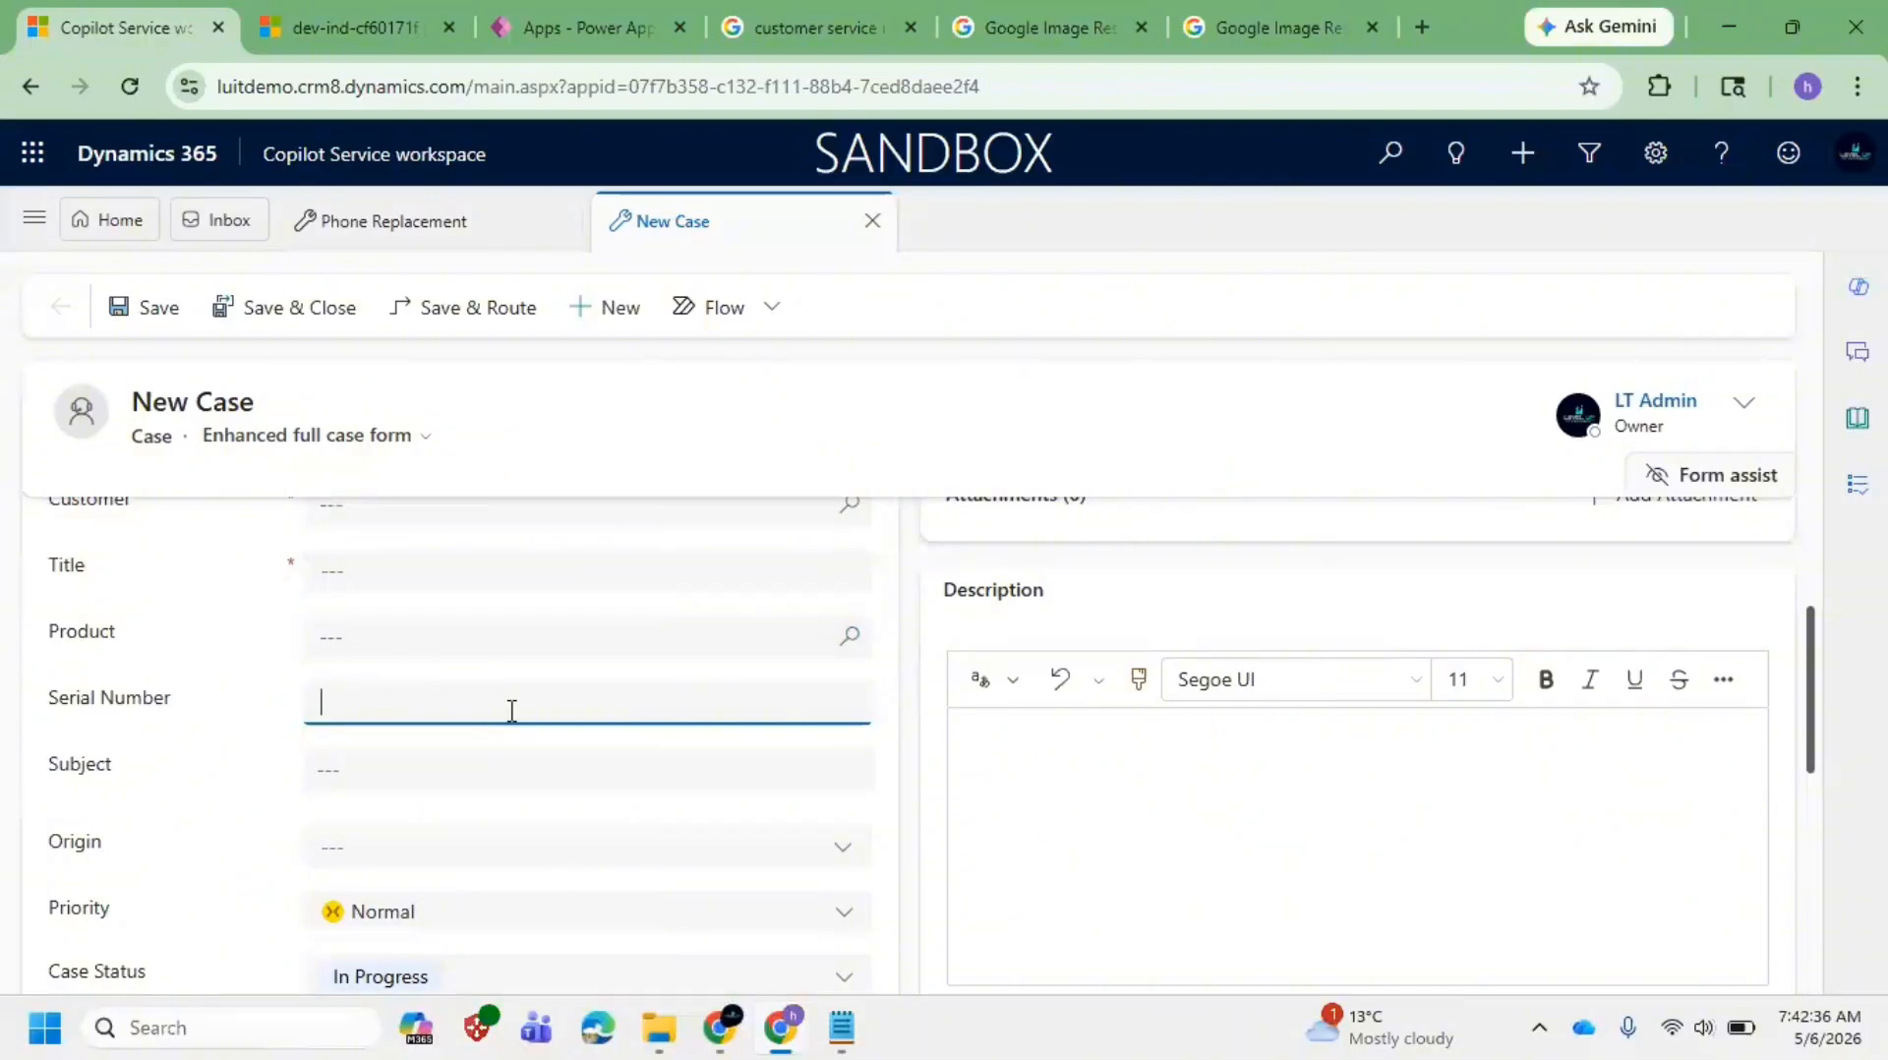
{"action": "left_click", "coordinate": [411, 773]}
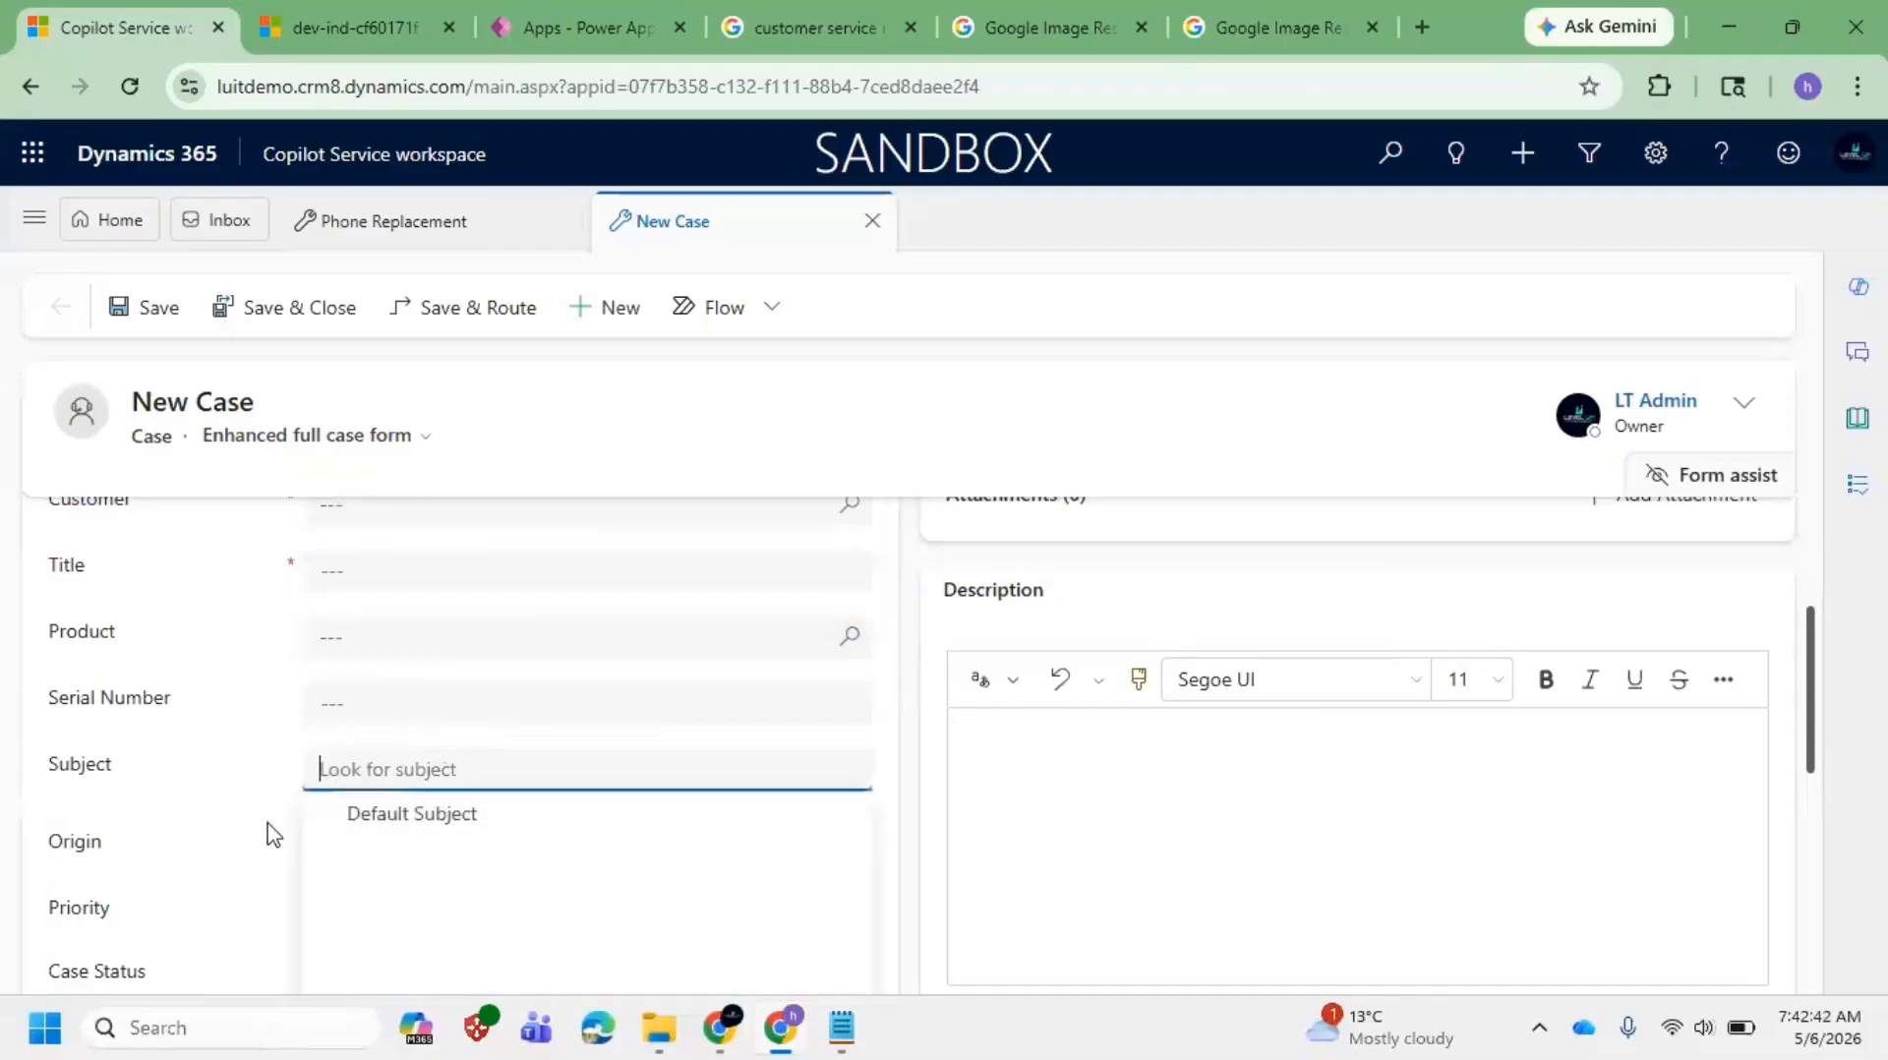
{"action": "left_click", "coordinate": [162, 861]}
{"action": "left_click", "coordinate": [411, 846]}
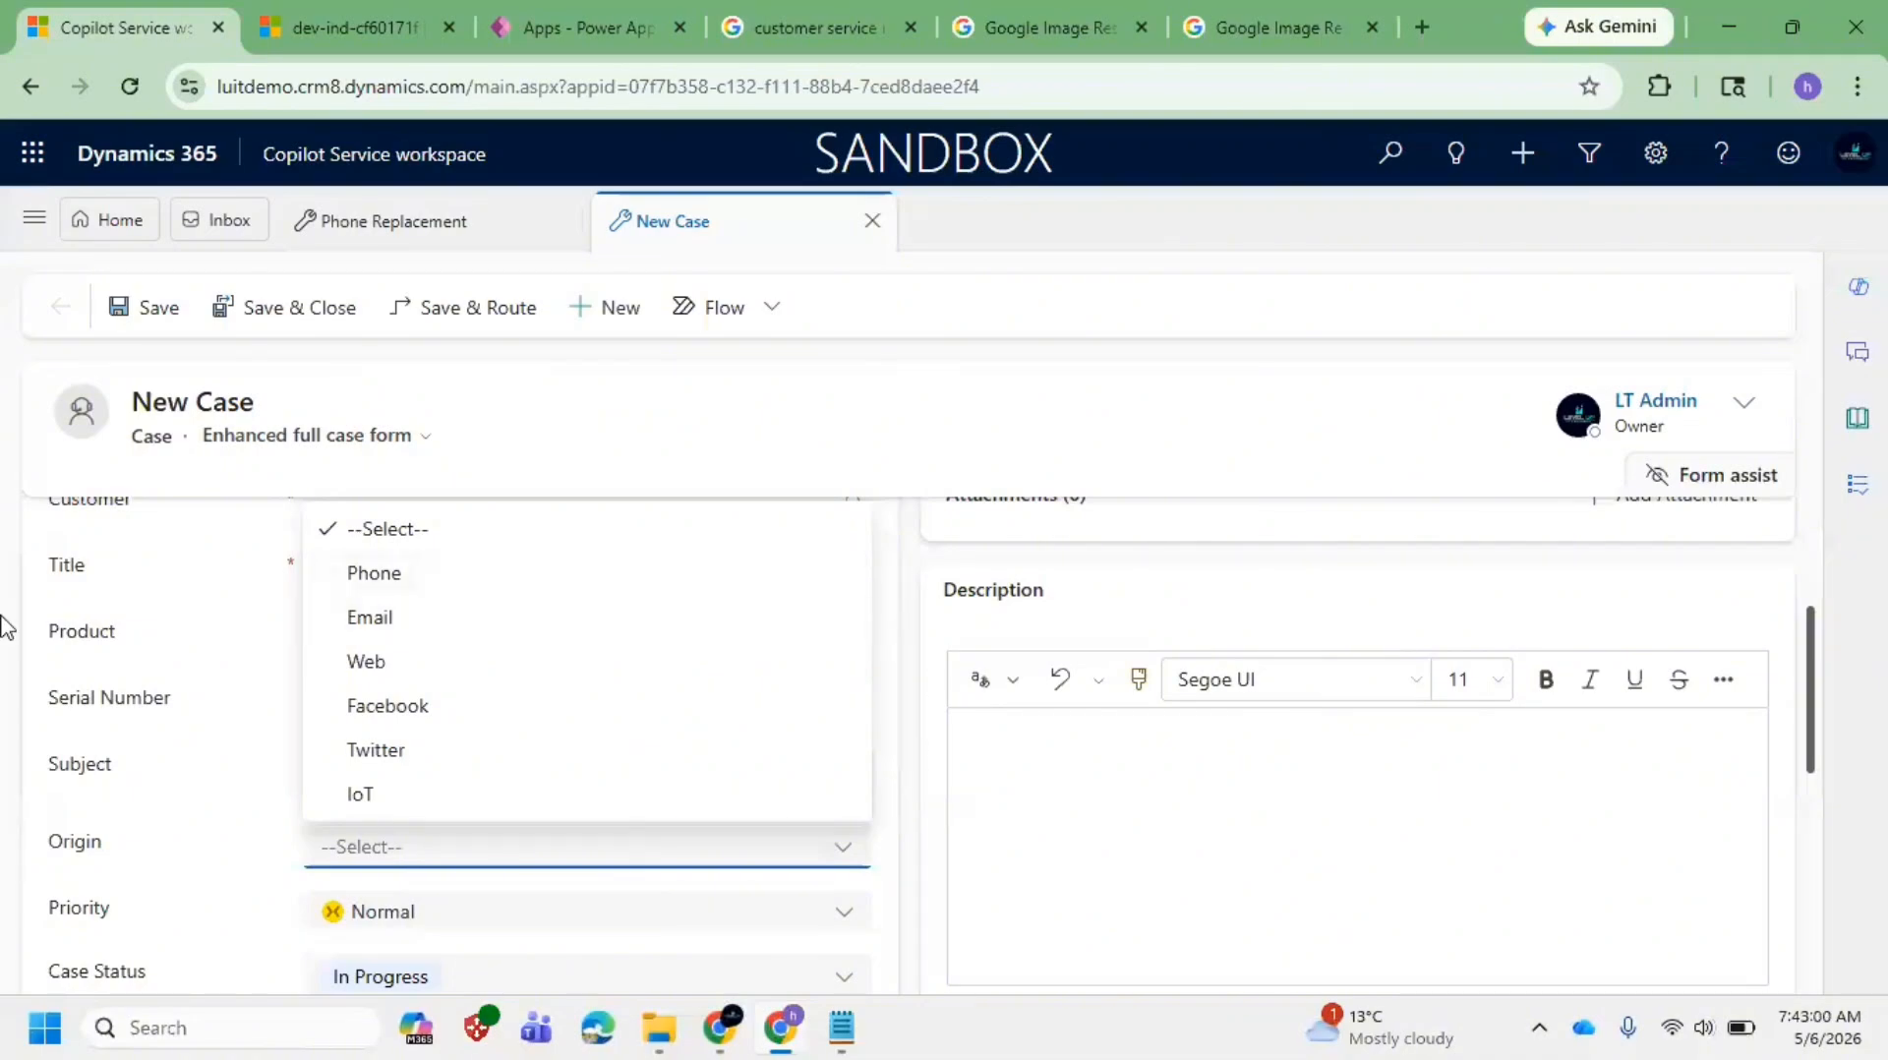
{"action": "left_click", "coordinate": [210, 629]}
{"action": "scroll", "coordinate": [392, 753], "scroll_direction": "down", "scroll_amount": 3}
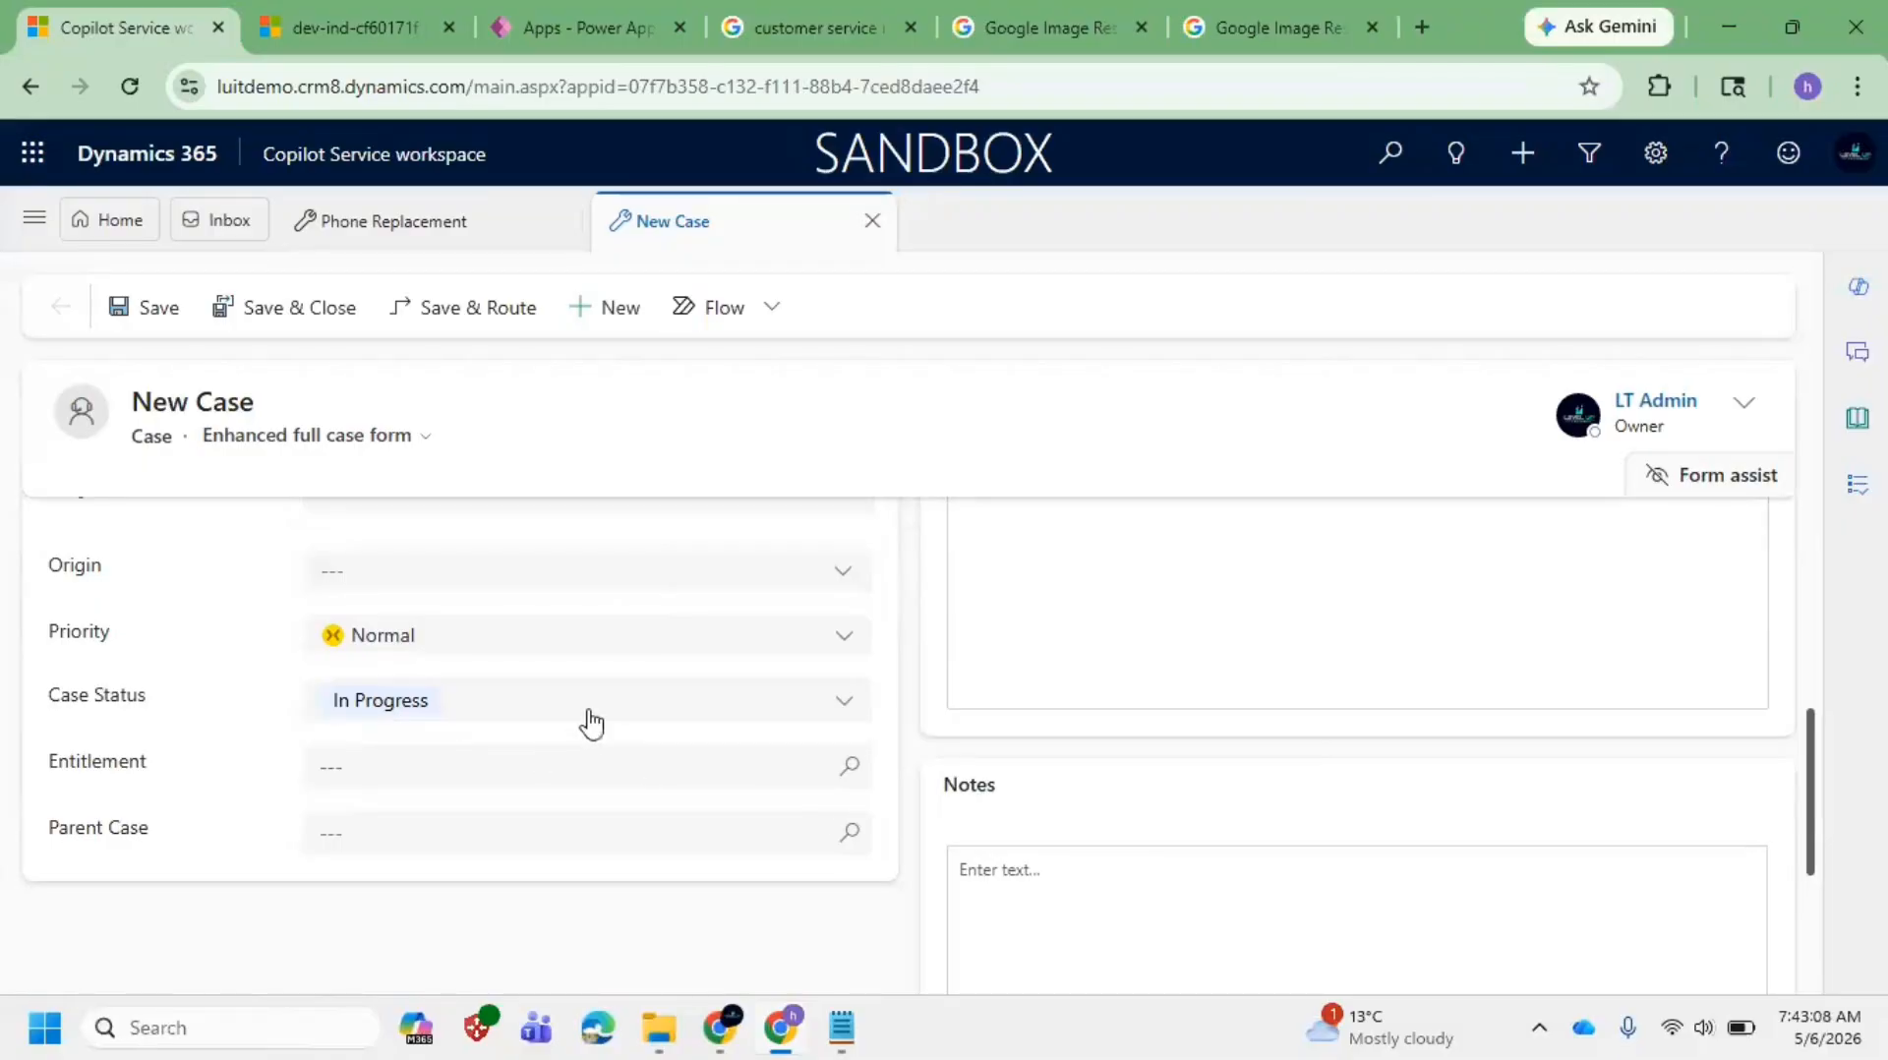
{"action": "scroll", "coordinate": [305, 684], "scroll_direction": "up", "scroll_amount": 2}
{"action": "scroll", "coordinate": [307, 691], "scroll_direction": "up", "scroll_amount": 5}
{"action": "scroll", "coordinate": [430, 728], "scroll_direction": "down", "scroll_amount": 2}
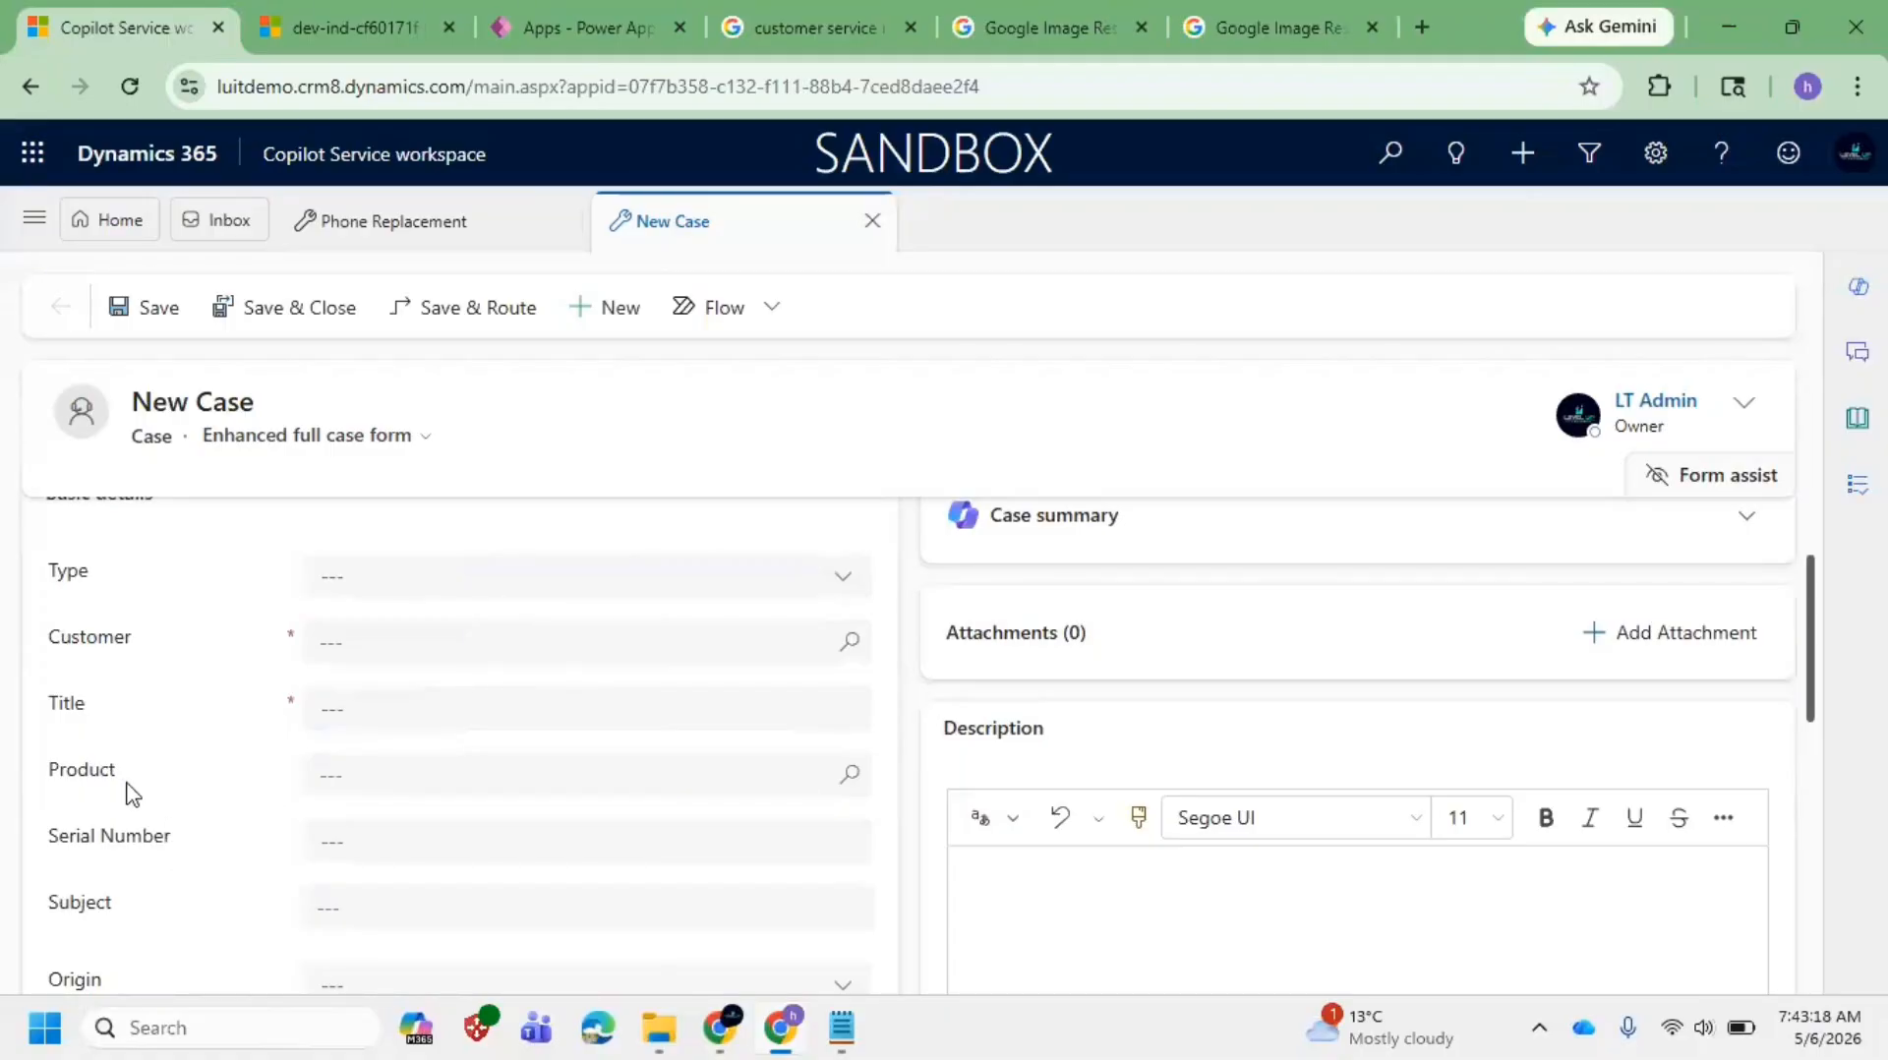
{"action": "left_click_drag", "start_coordinate": [99, 773], "coordinate": [666, 826]}
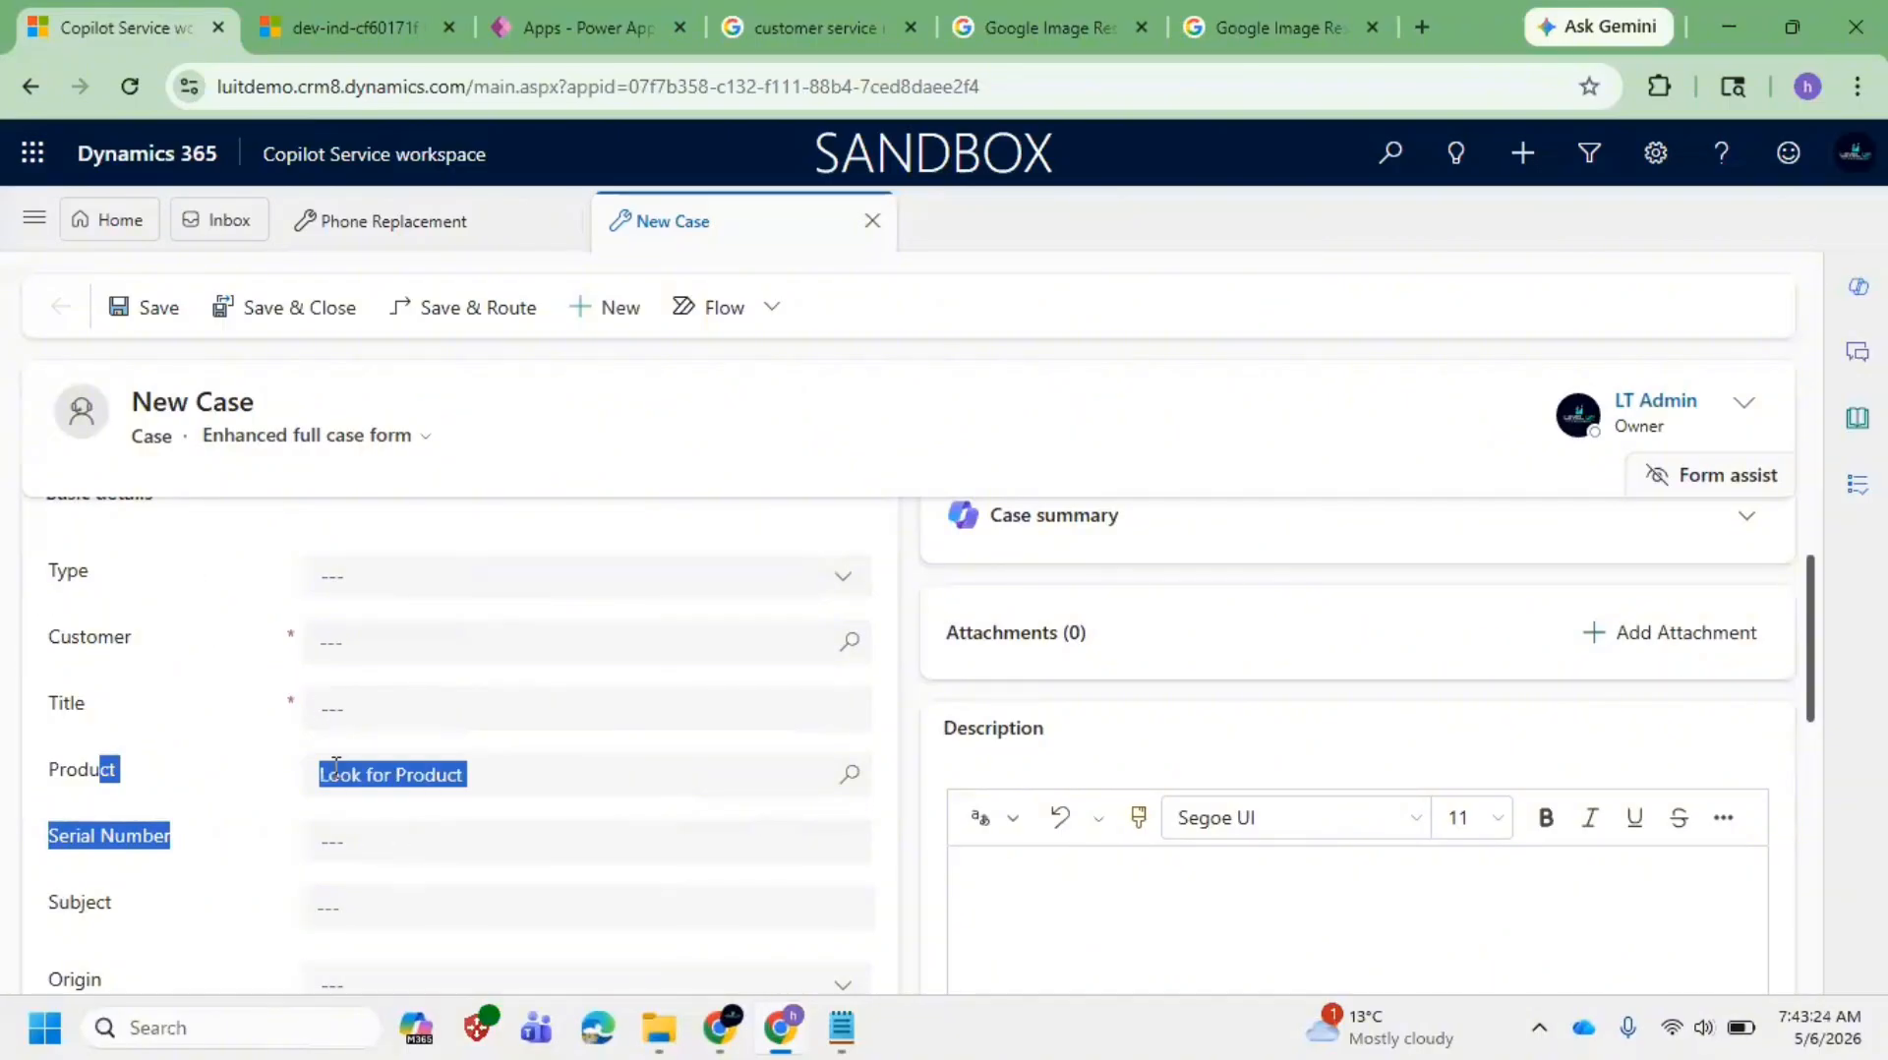
{"action": "scroll", "coordinate": [344, 836], "scroll_direction": "down", "scroll_amount": 1}
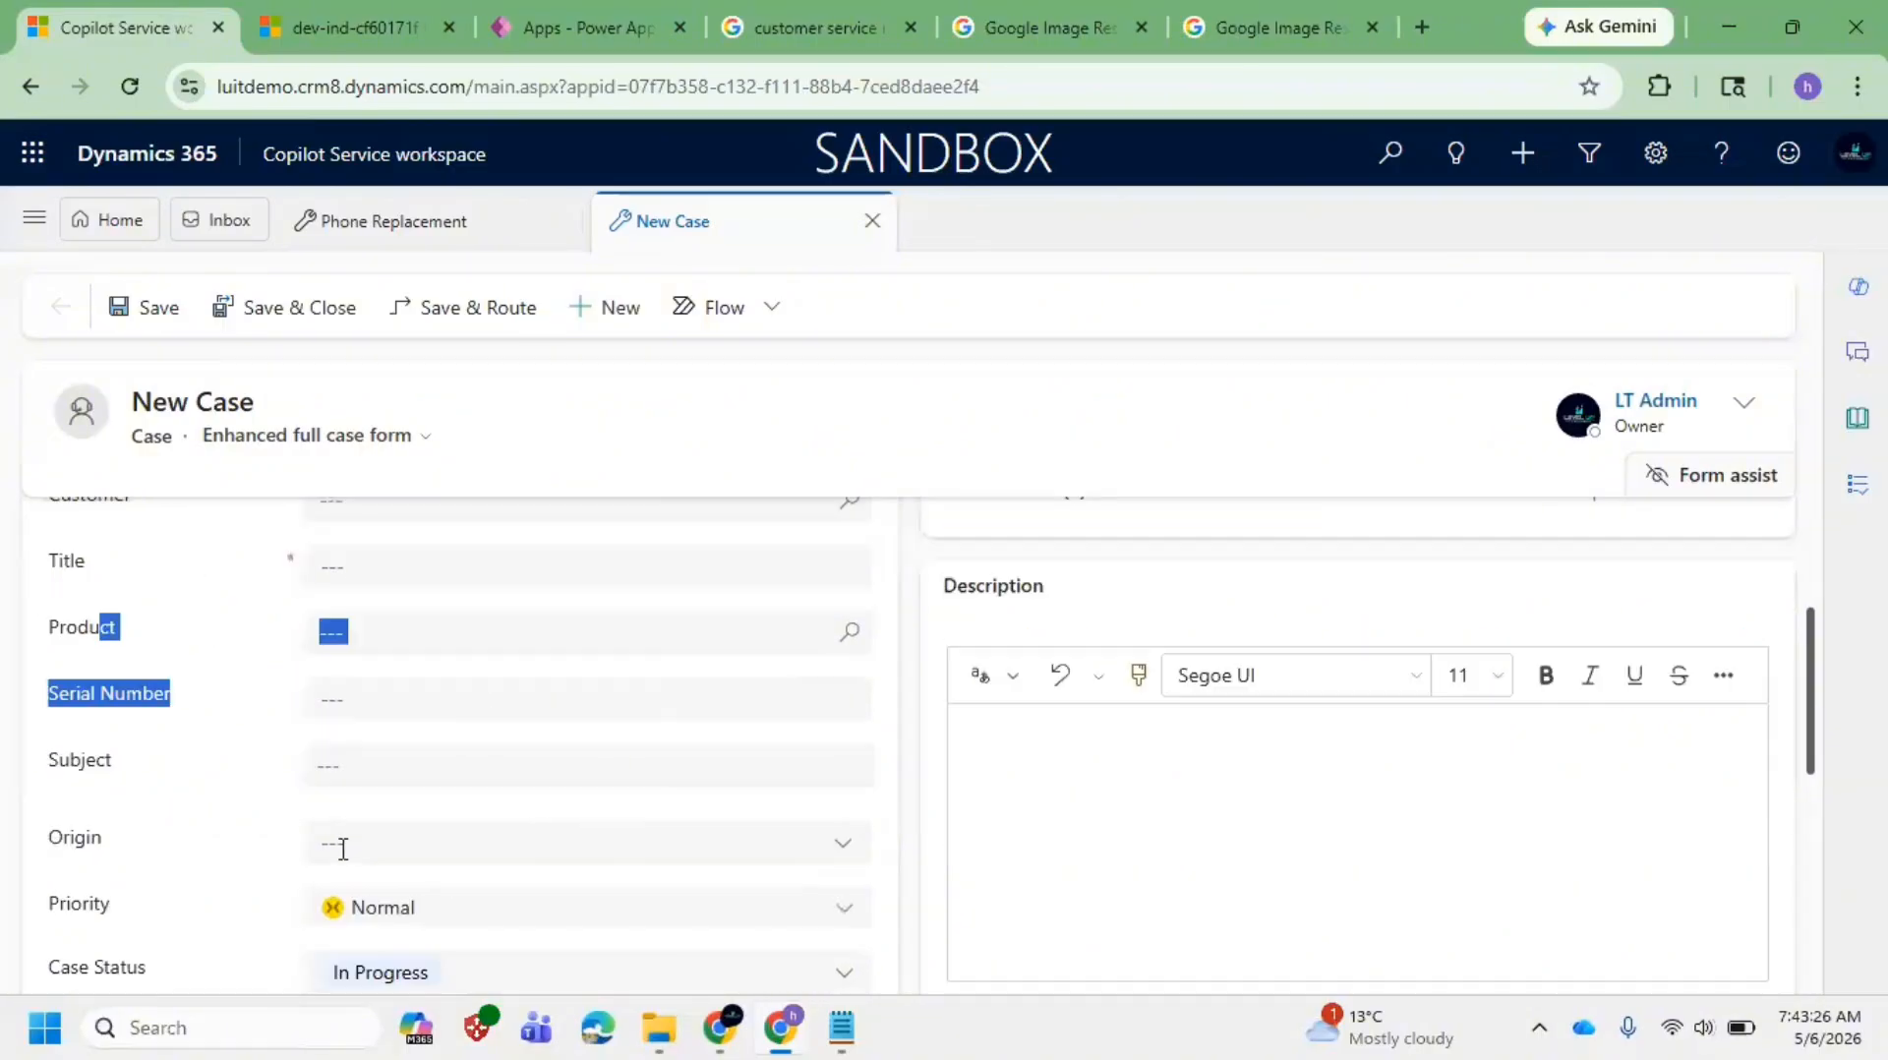
{"action": "scroll", "coordinate": [342, 848], "scroll_direction": "down", "scroll_amount": 1}
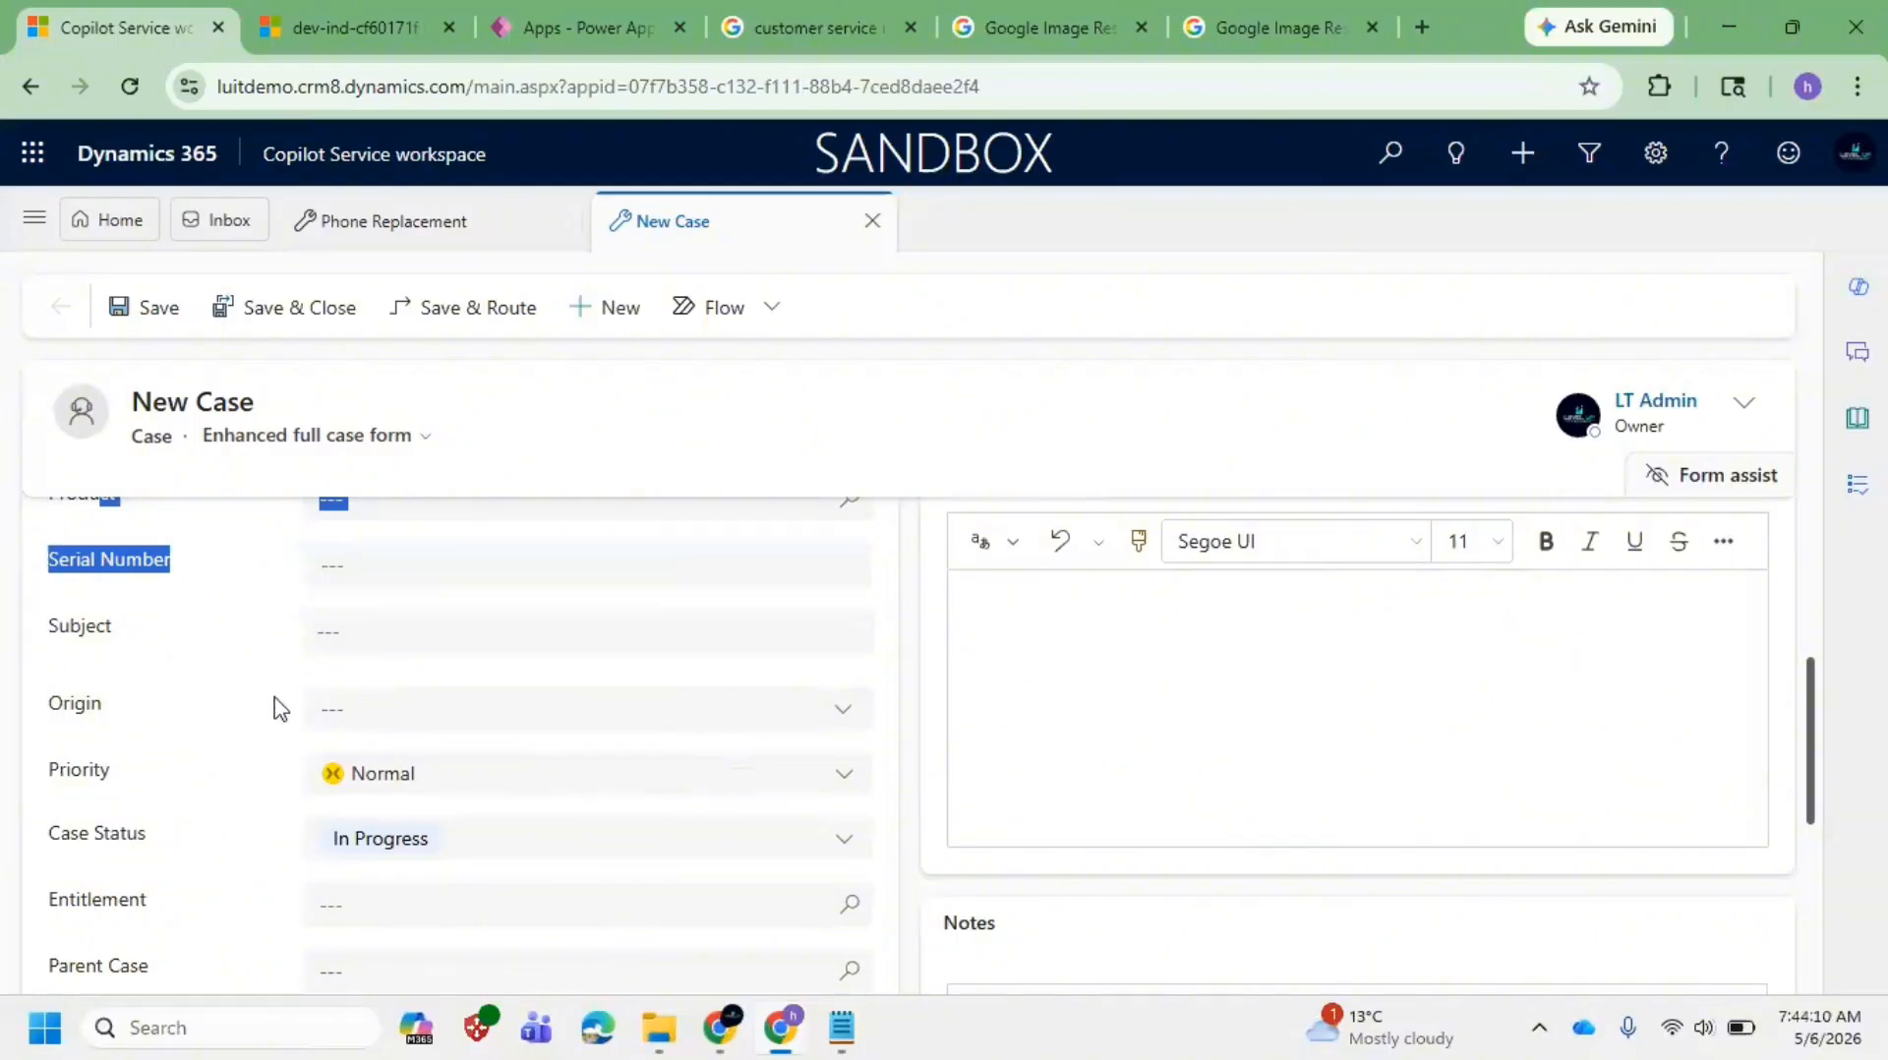
{"action": "scroll", "coordinate": [285, 712], "scroll_direction": "up", "scroll_amount": 1}
{"action": "scroll", "coordinate": [293, 711], "scroll_direction": "up", "scroll_amount": 1}
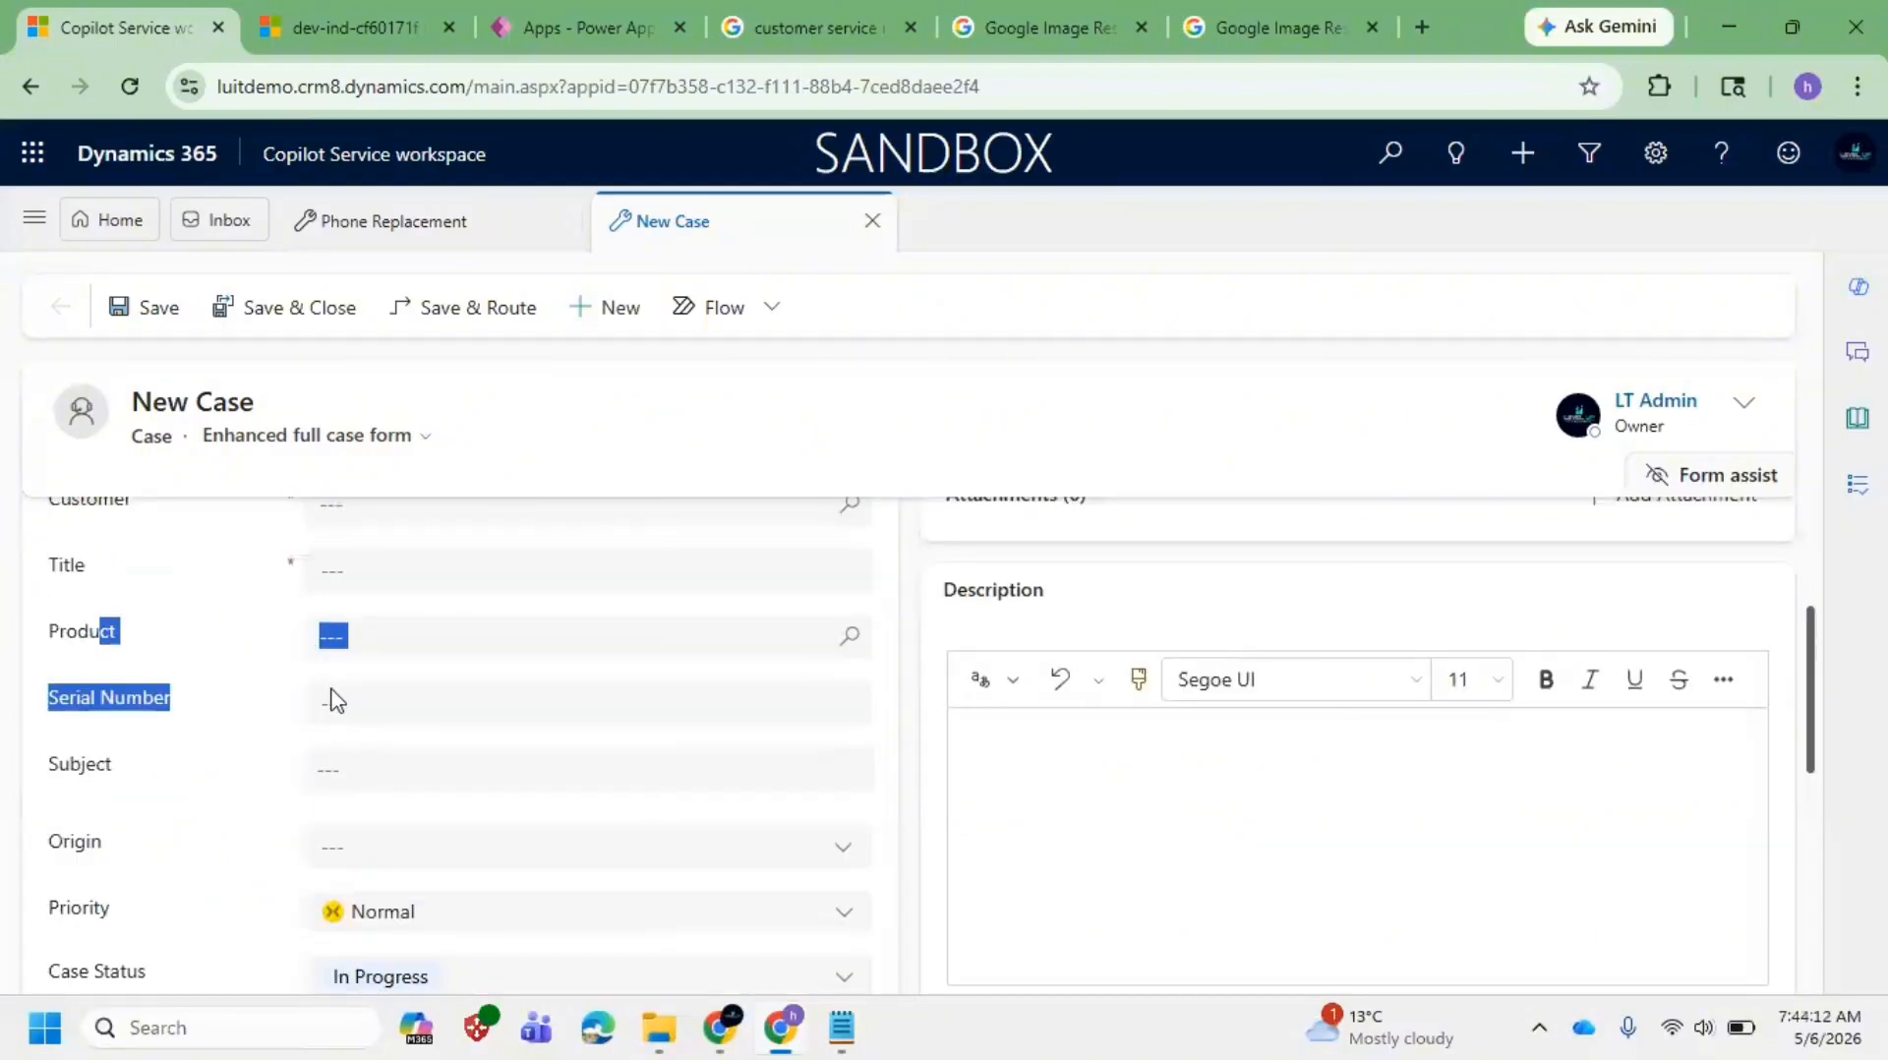
{"action": "left_click", "coordinate": [604, 637]}
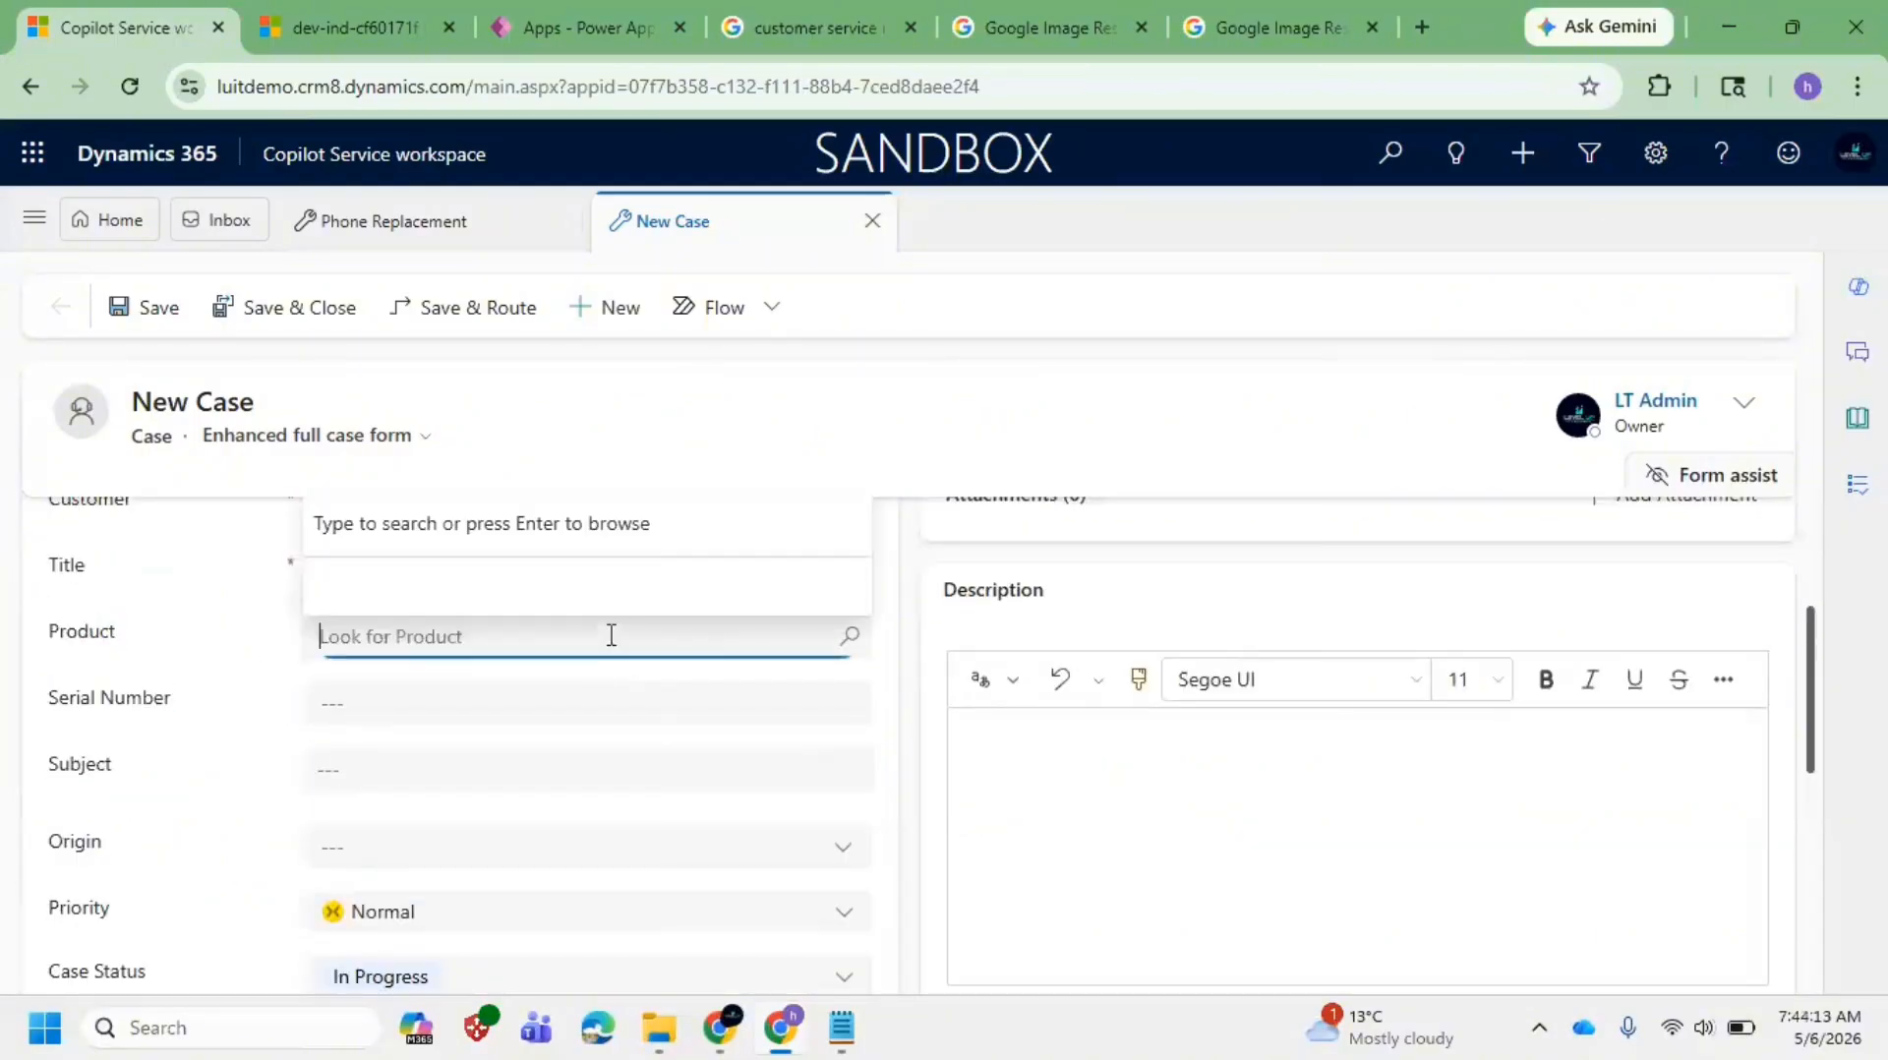
{"action": "left_click", "coordinate": [33, 218]}
{"action": "scroll", "coordinate": [139, 624], "scroll_direction": "down", "scroll_amount": 5}
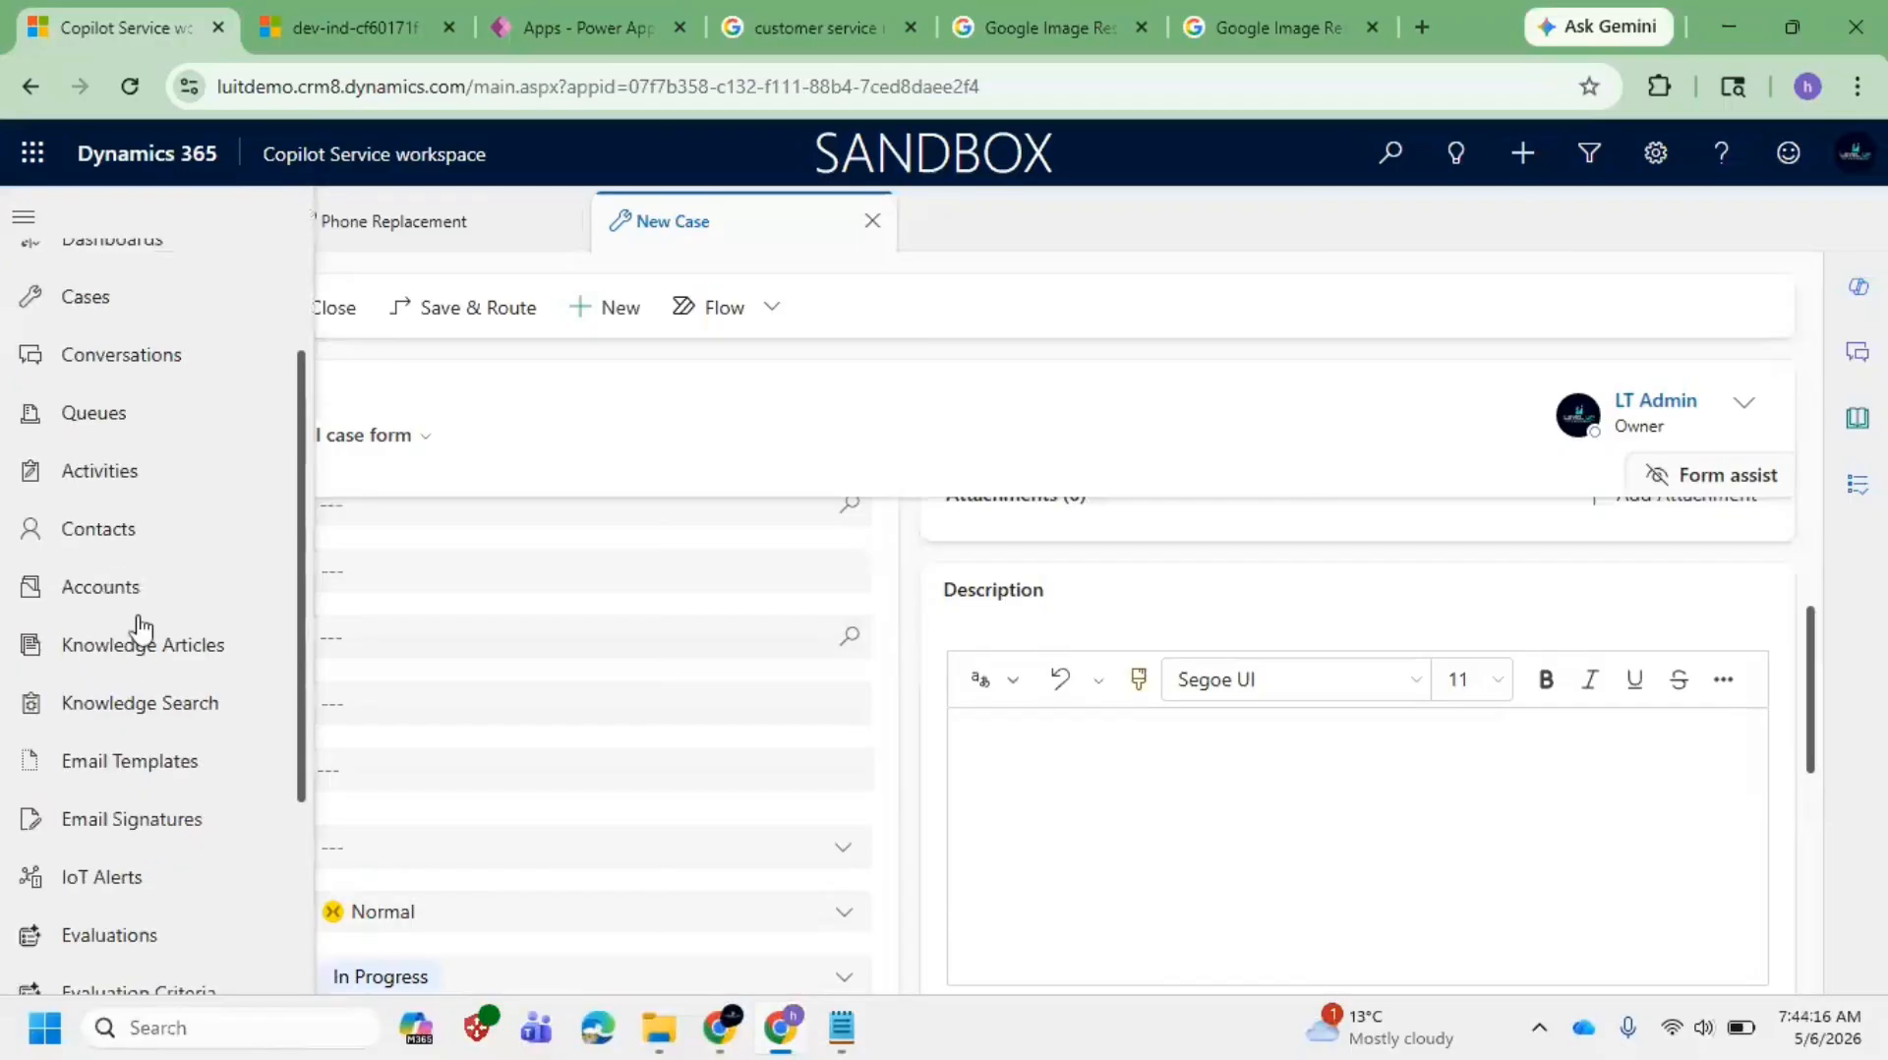
{"action": "scroll", "coordinate": [139, 640], "scroll_direction": "up", "scroll_amount": 2}
{"action": "scroll", "coordinate": [145, 640], "scroll_direction": "up", "scroll_amount": 3}
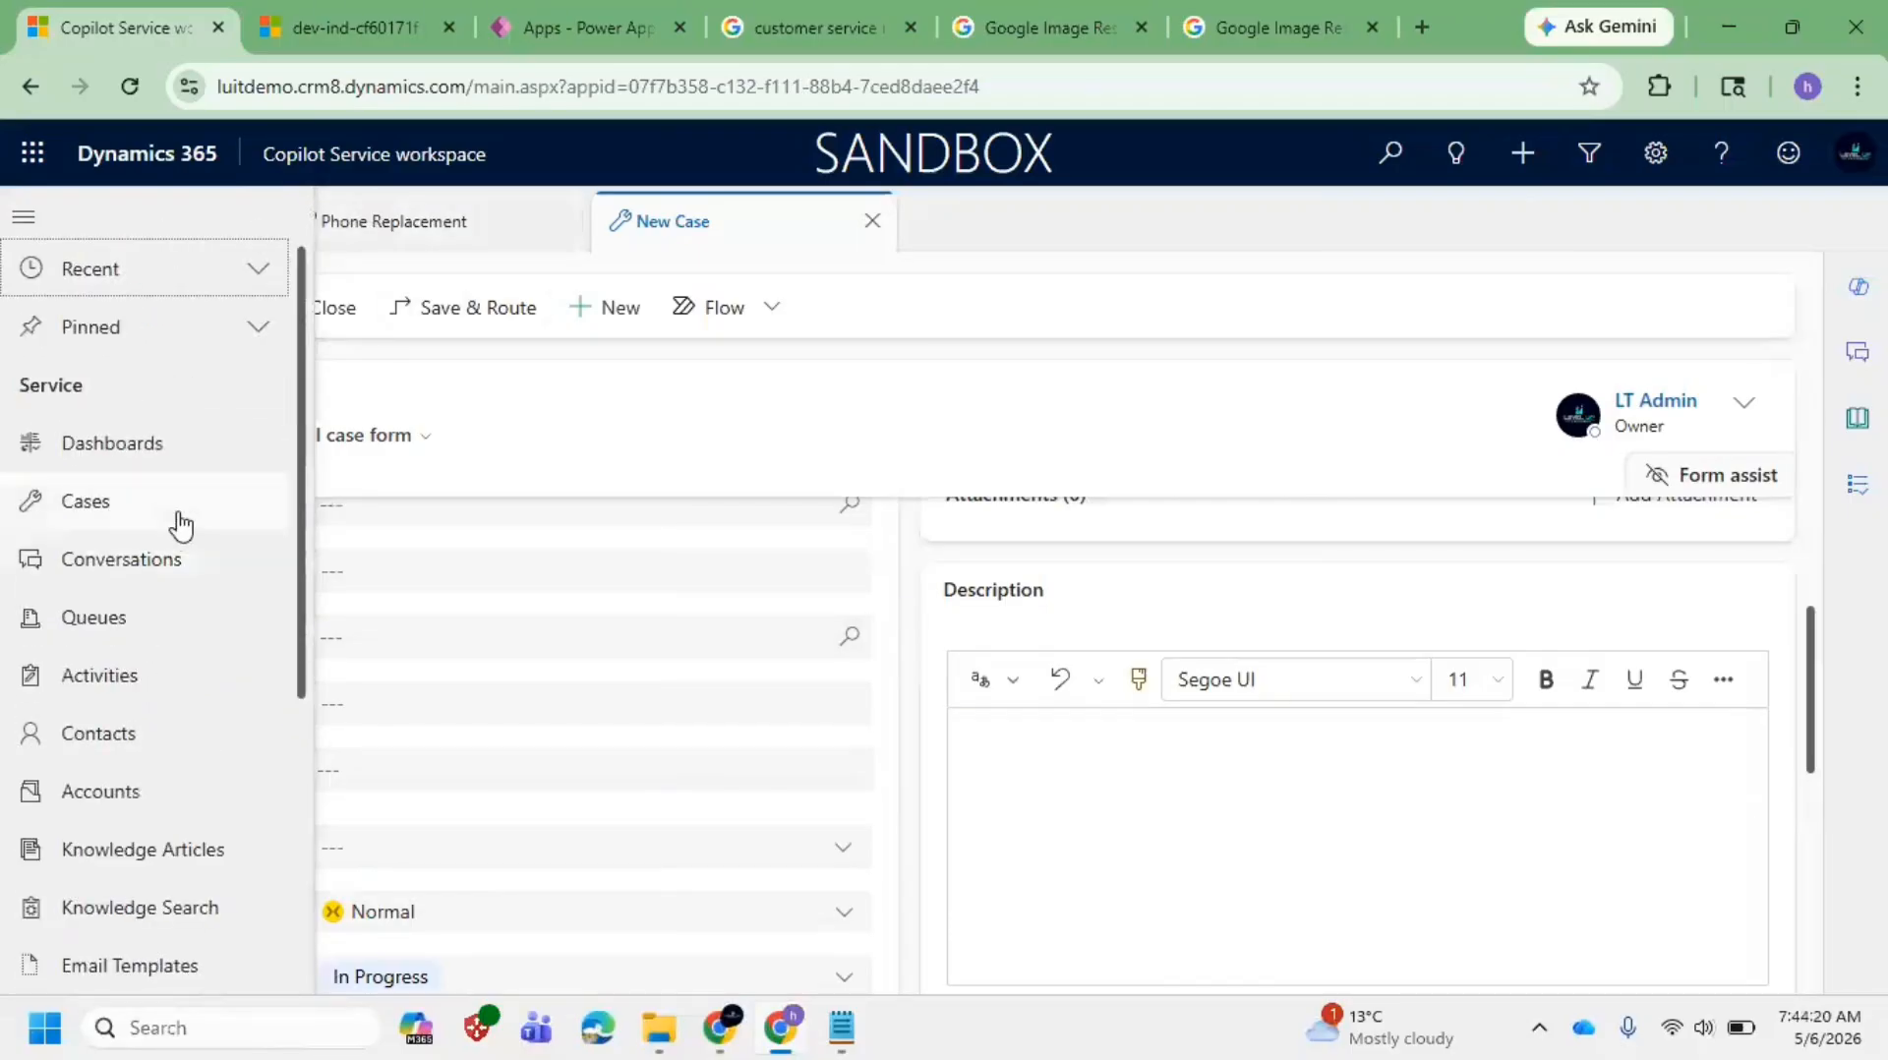
{"action": "left_click", "coordinate": [777, 415]}
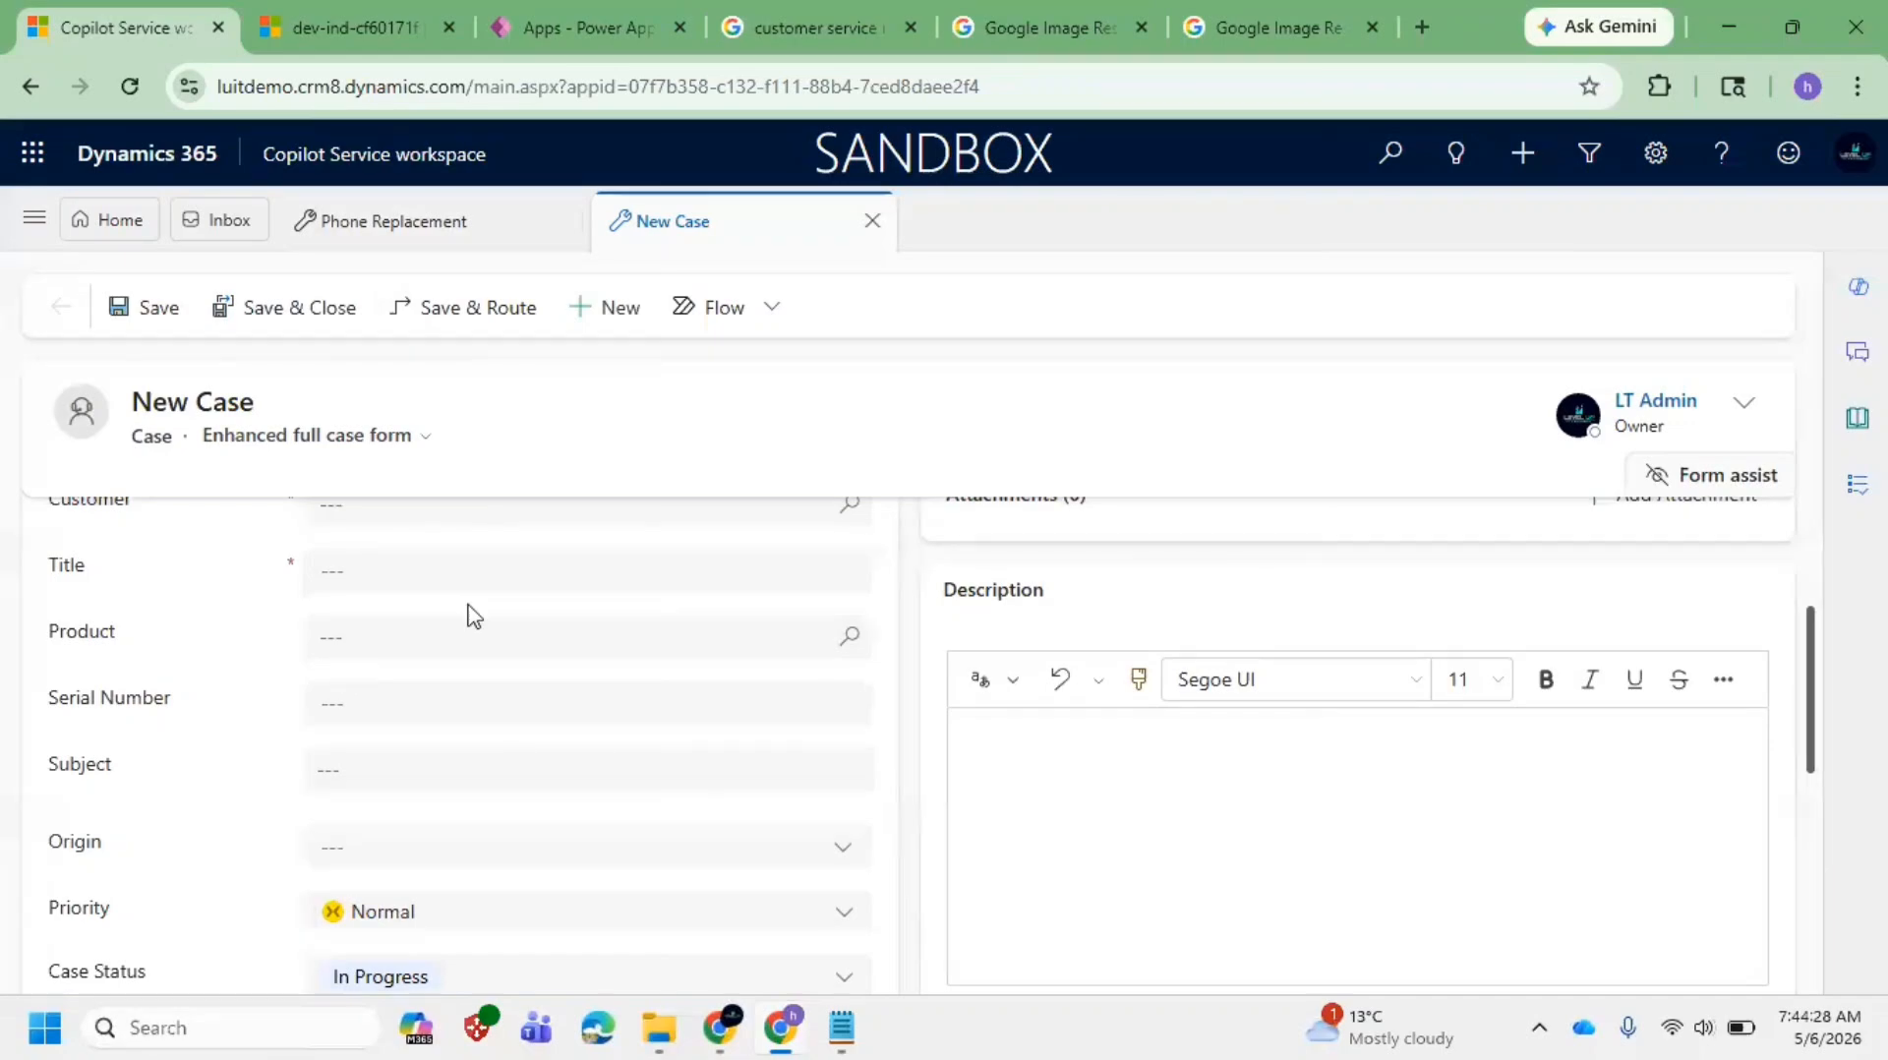
{"action": "left_click", "coordinate": [527, 621]}
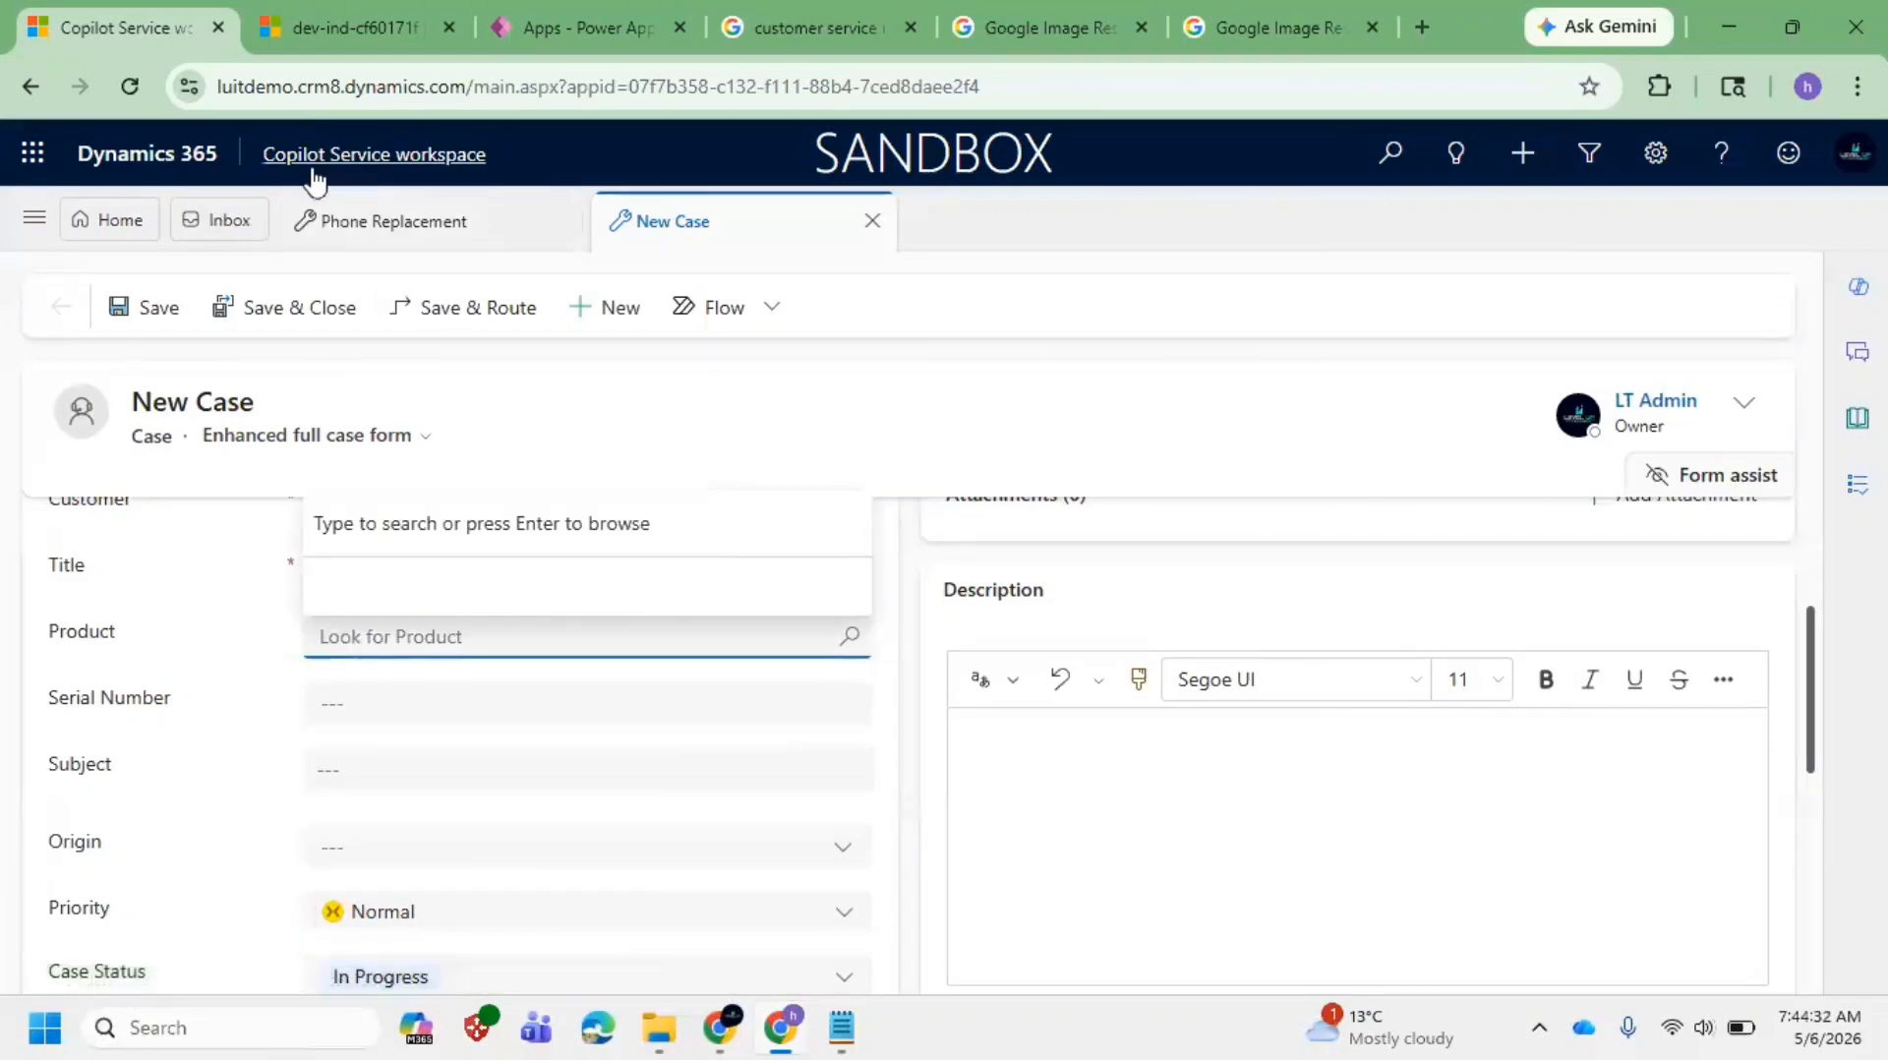
Step: Reload the page and reopen the Apps picker showing the 12 published apps
{"action": "left_click", "coordinate": [436, 156]}
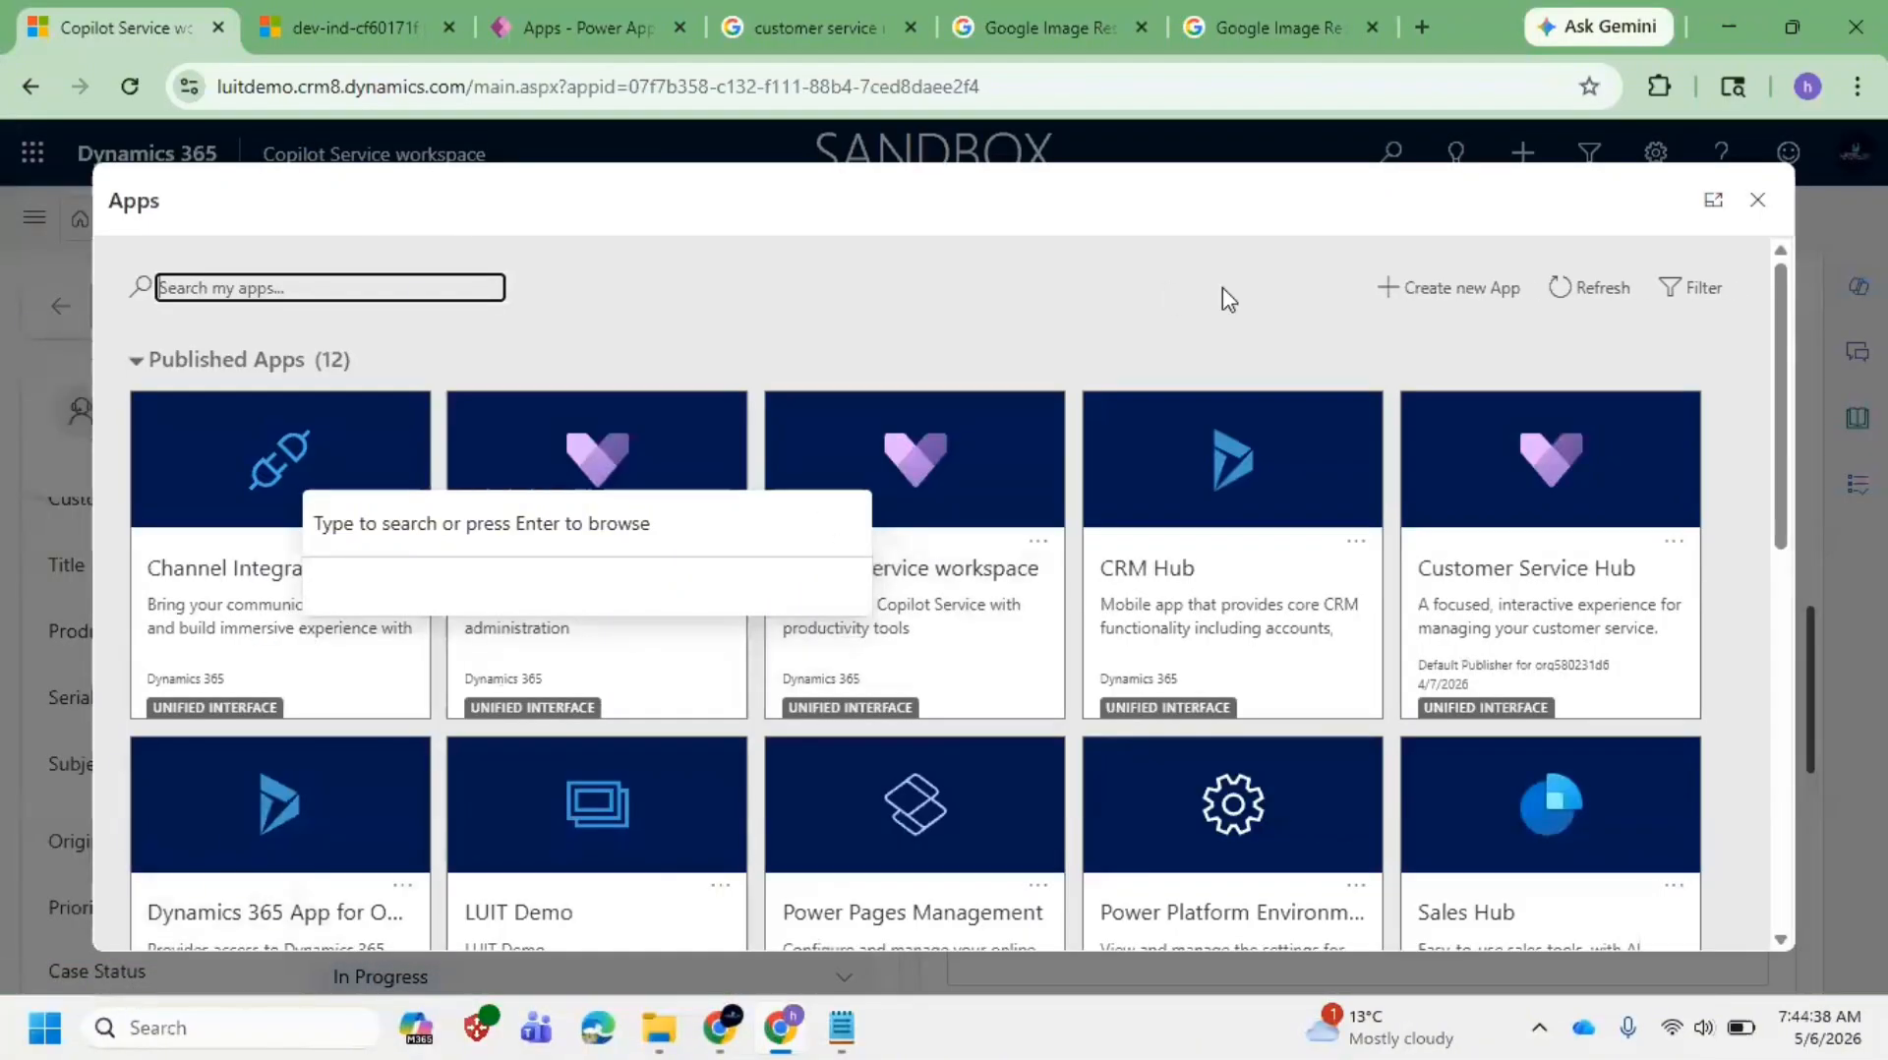
{"action": "left_click", "coordinate": [662, 315]}
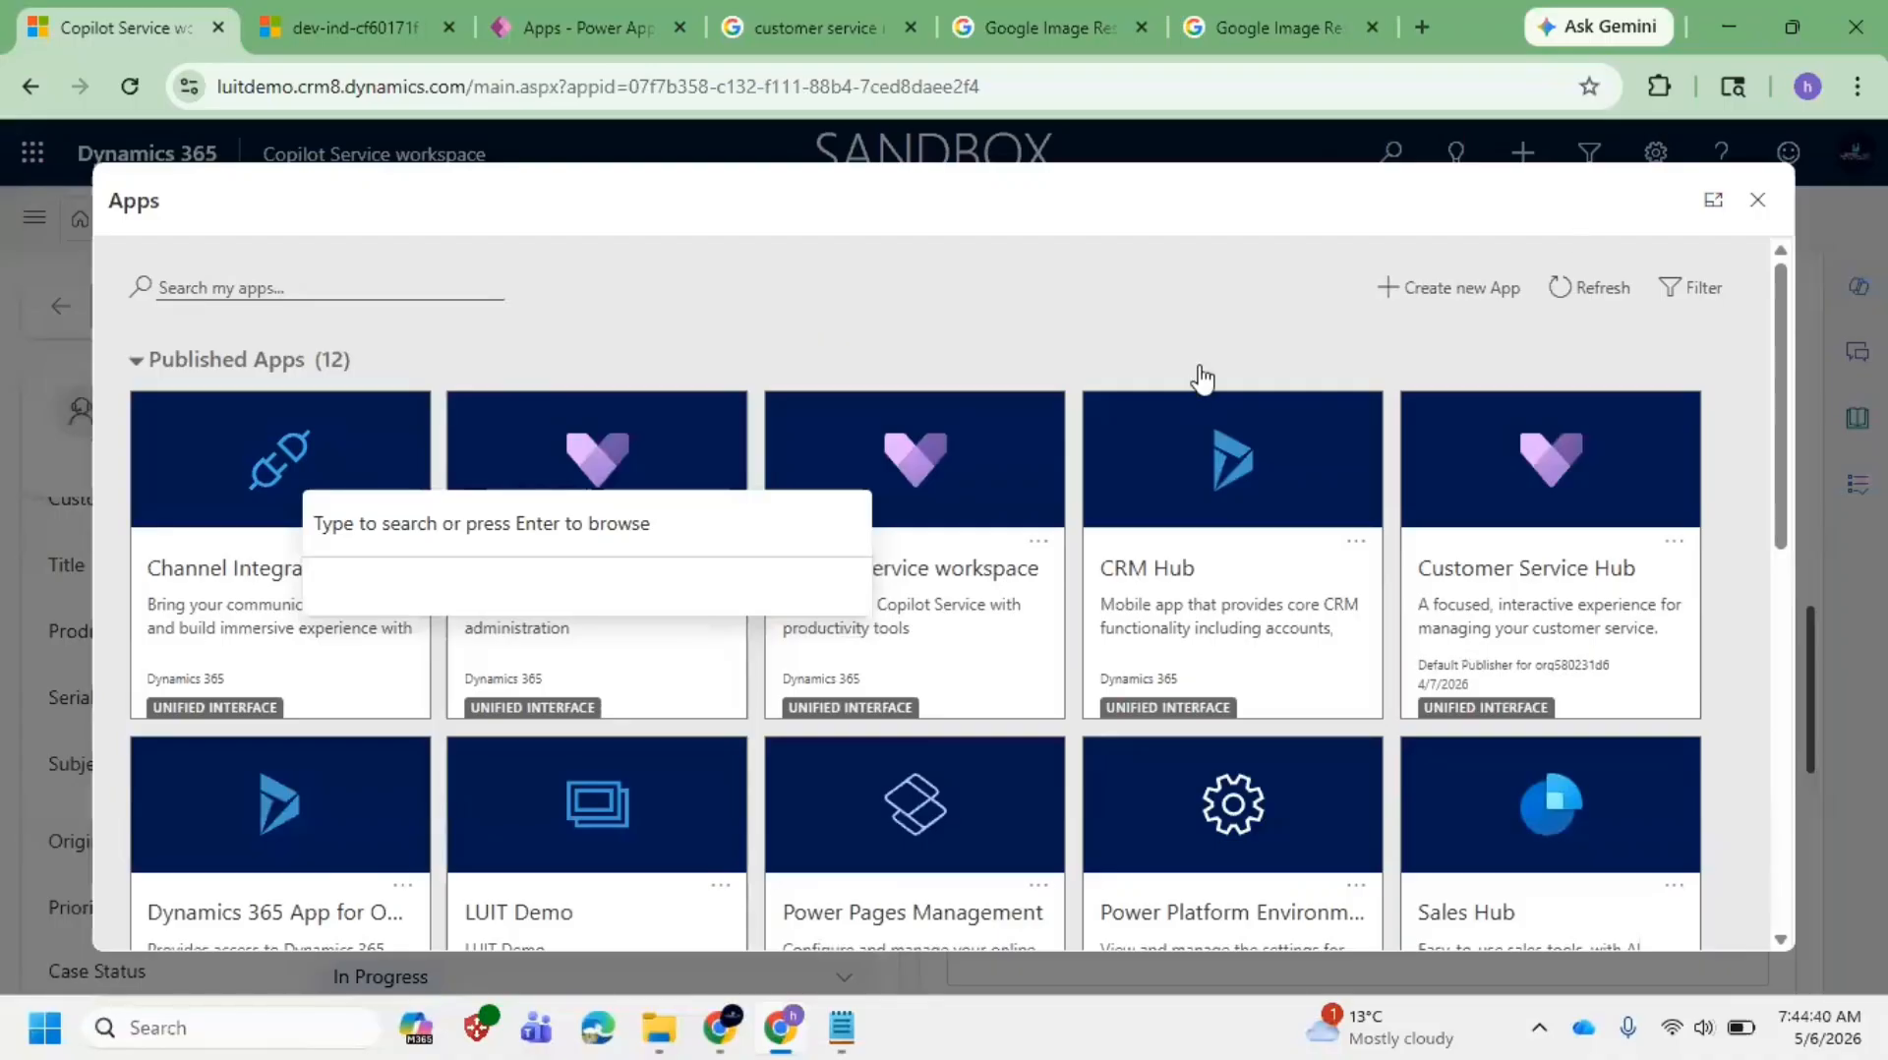
{"action": "left_click", "coordinate": [1760, 204]}
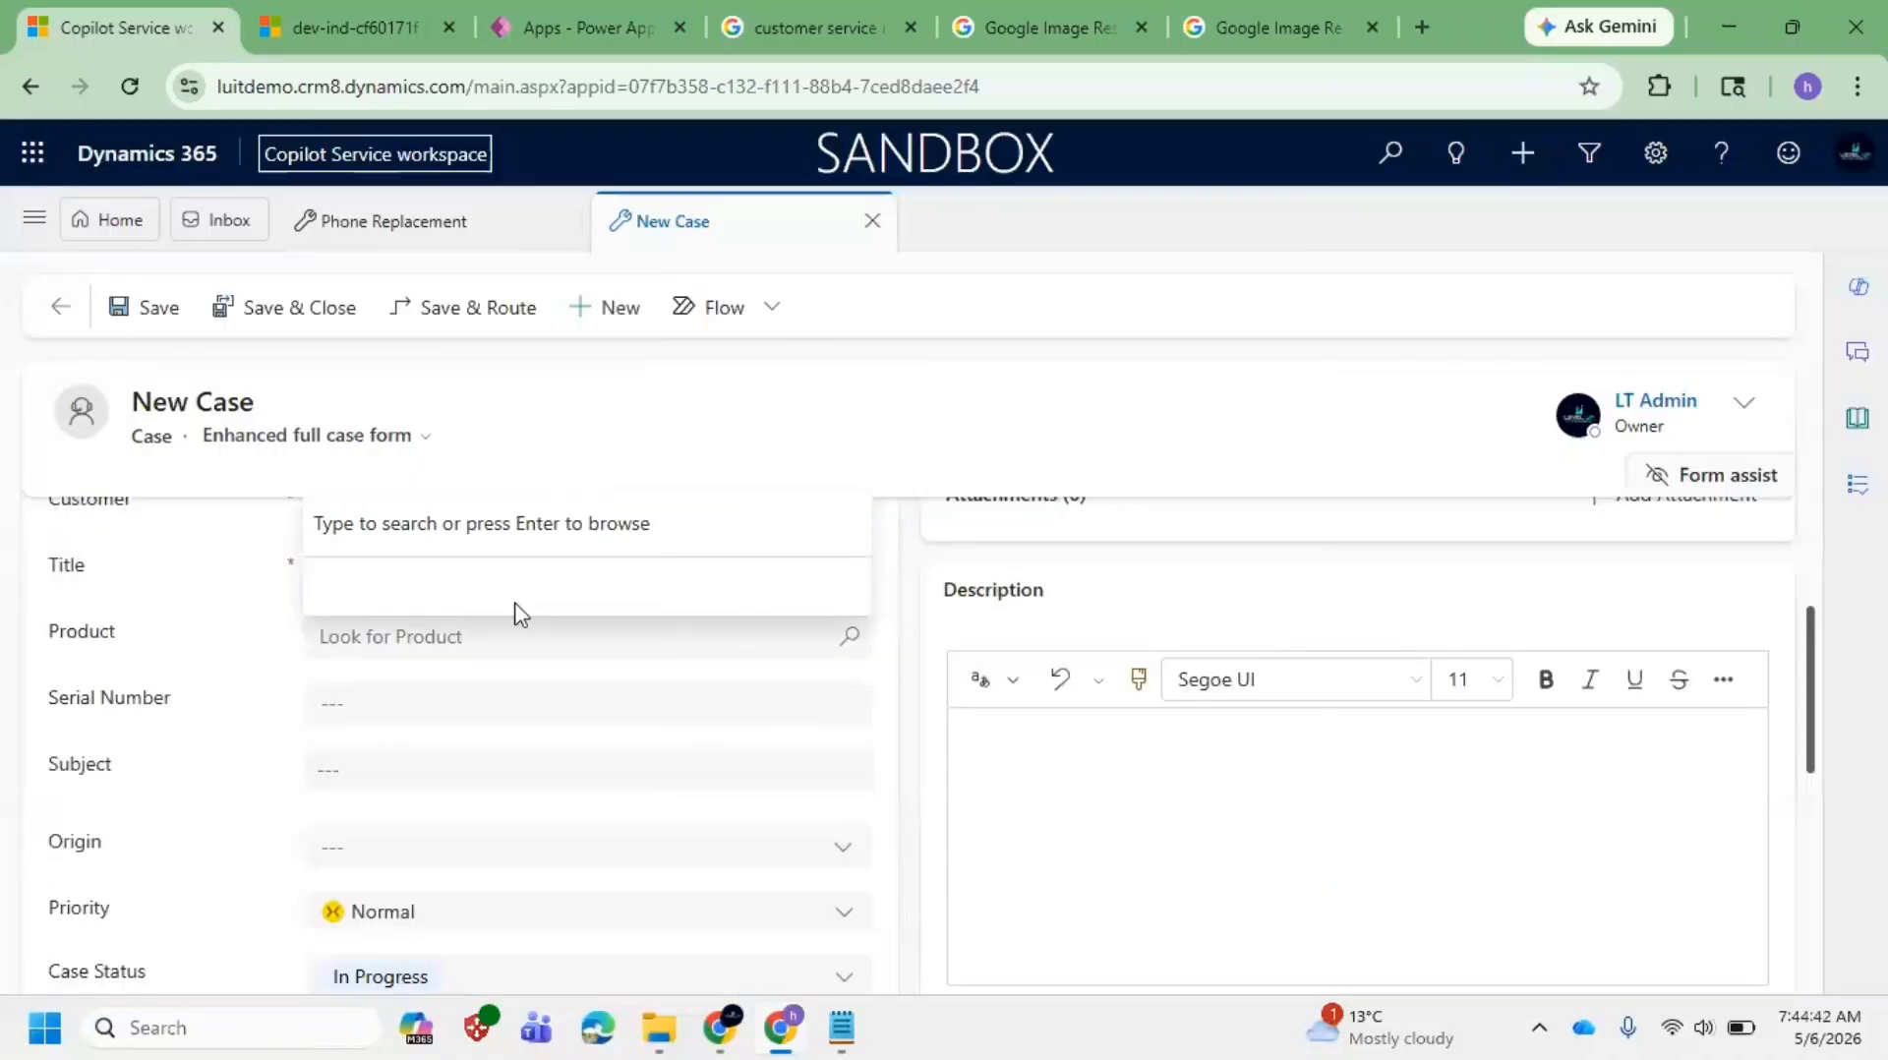
{"action": "left_click", "coordinate": [131, 87]}
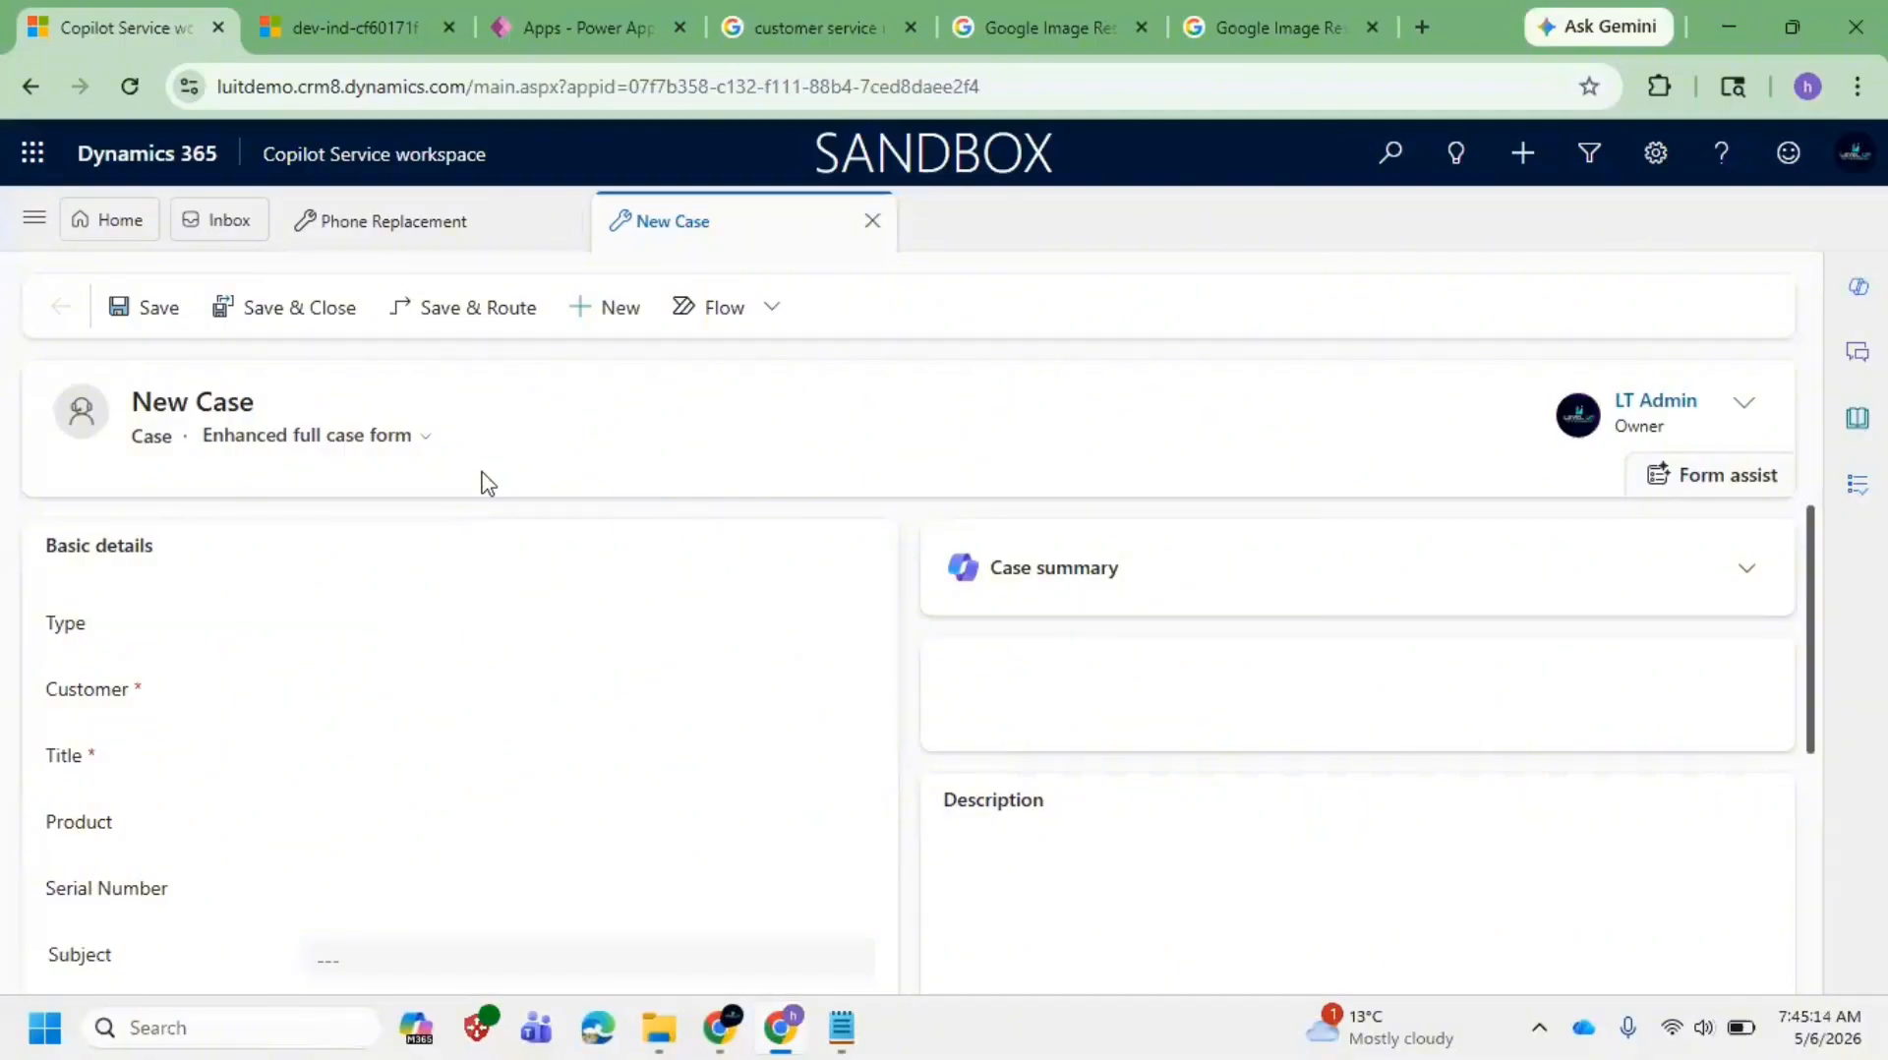
{"action": "left_click", "coordinate": [452, 155]}
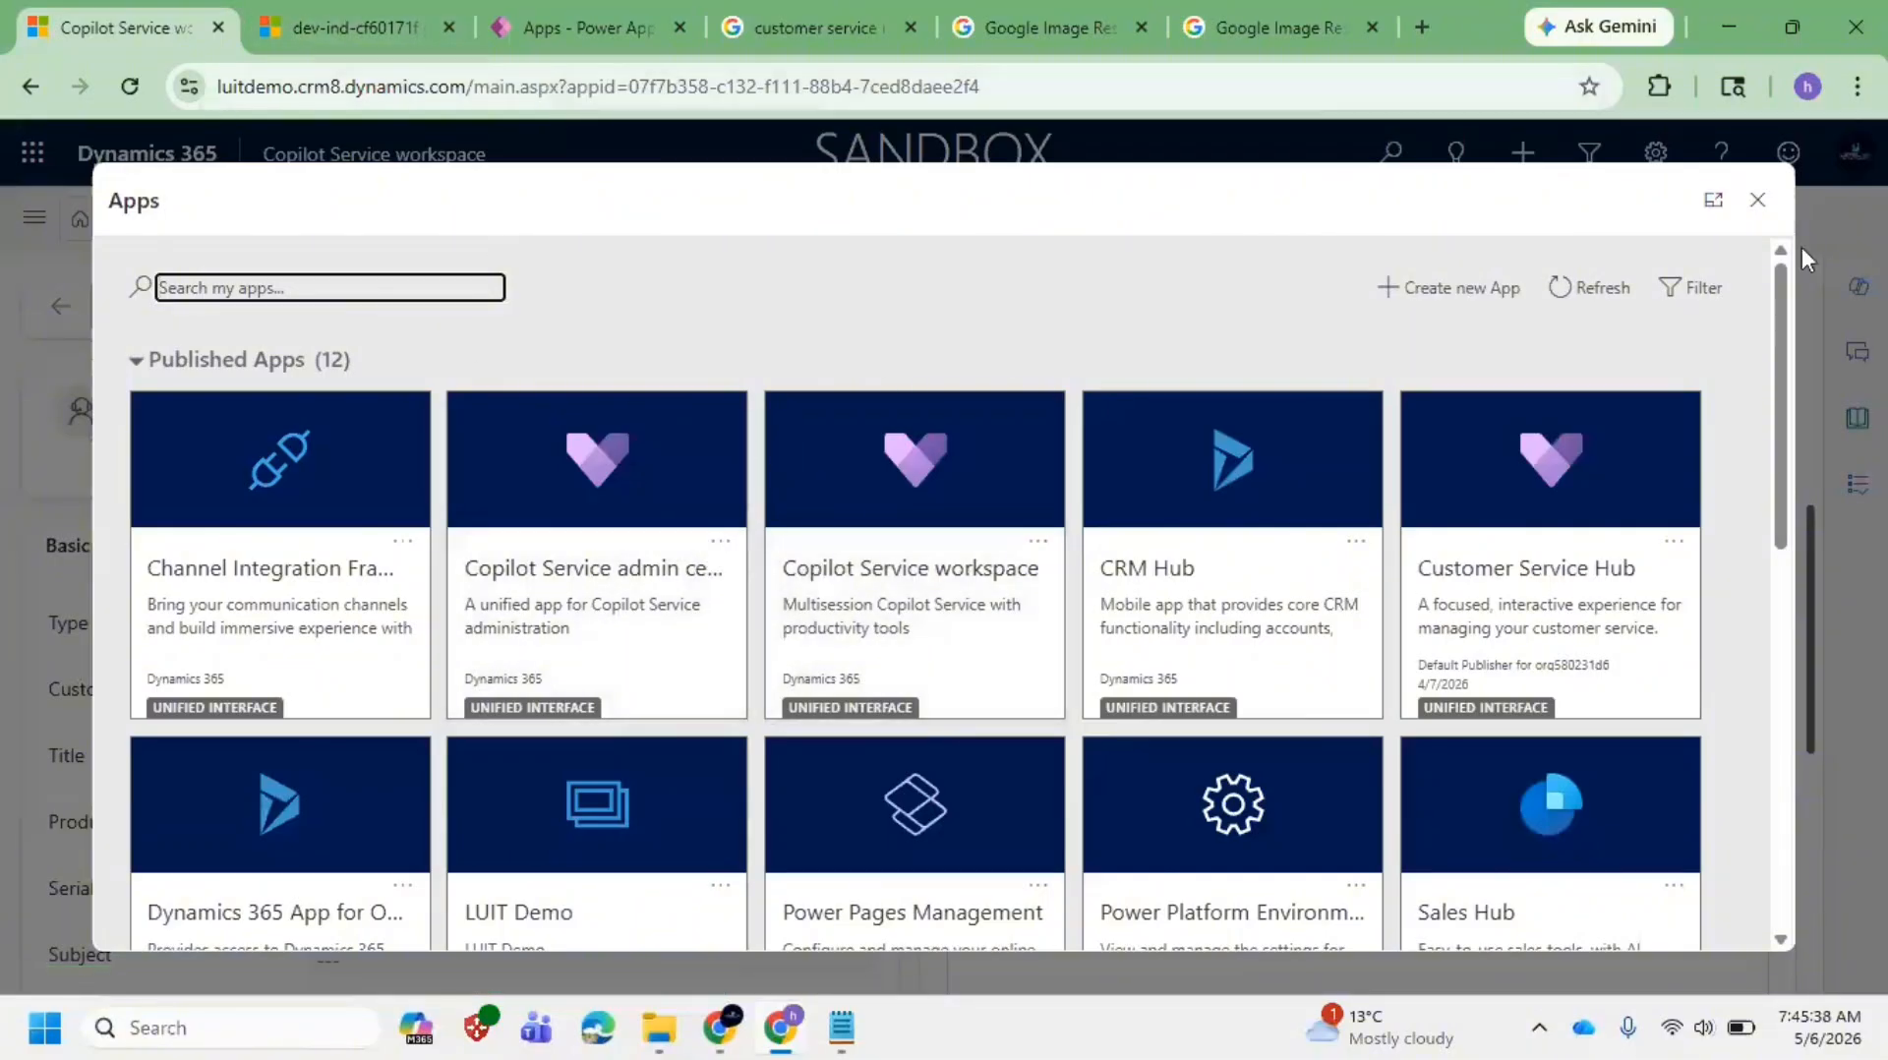
Step: Open the admin center in a new browser tab and dismiss the Copilot AI features tip
{"action": "right_click", "coordinate": [548, 618]}
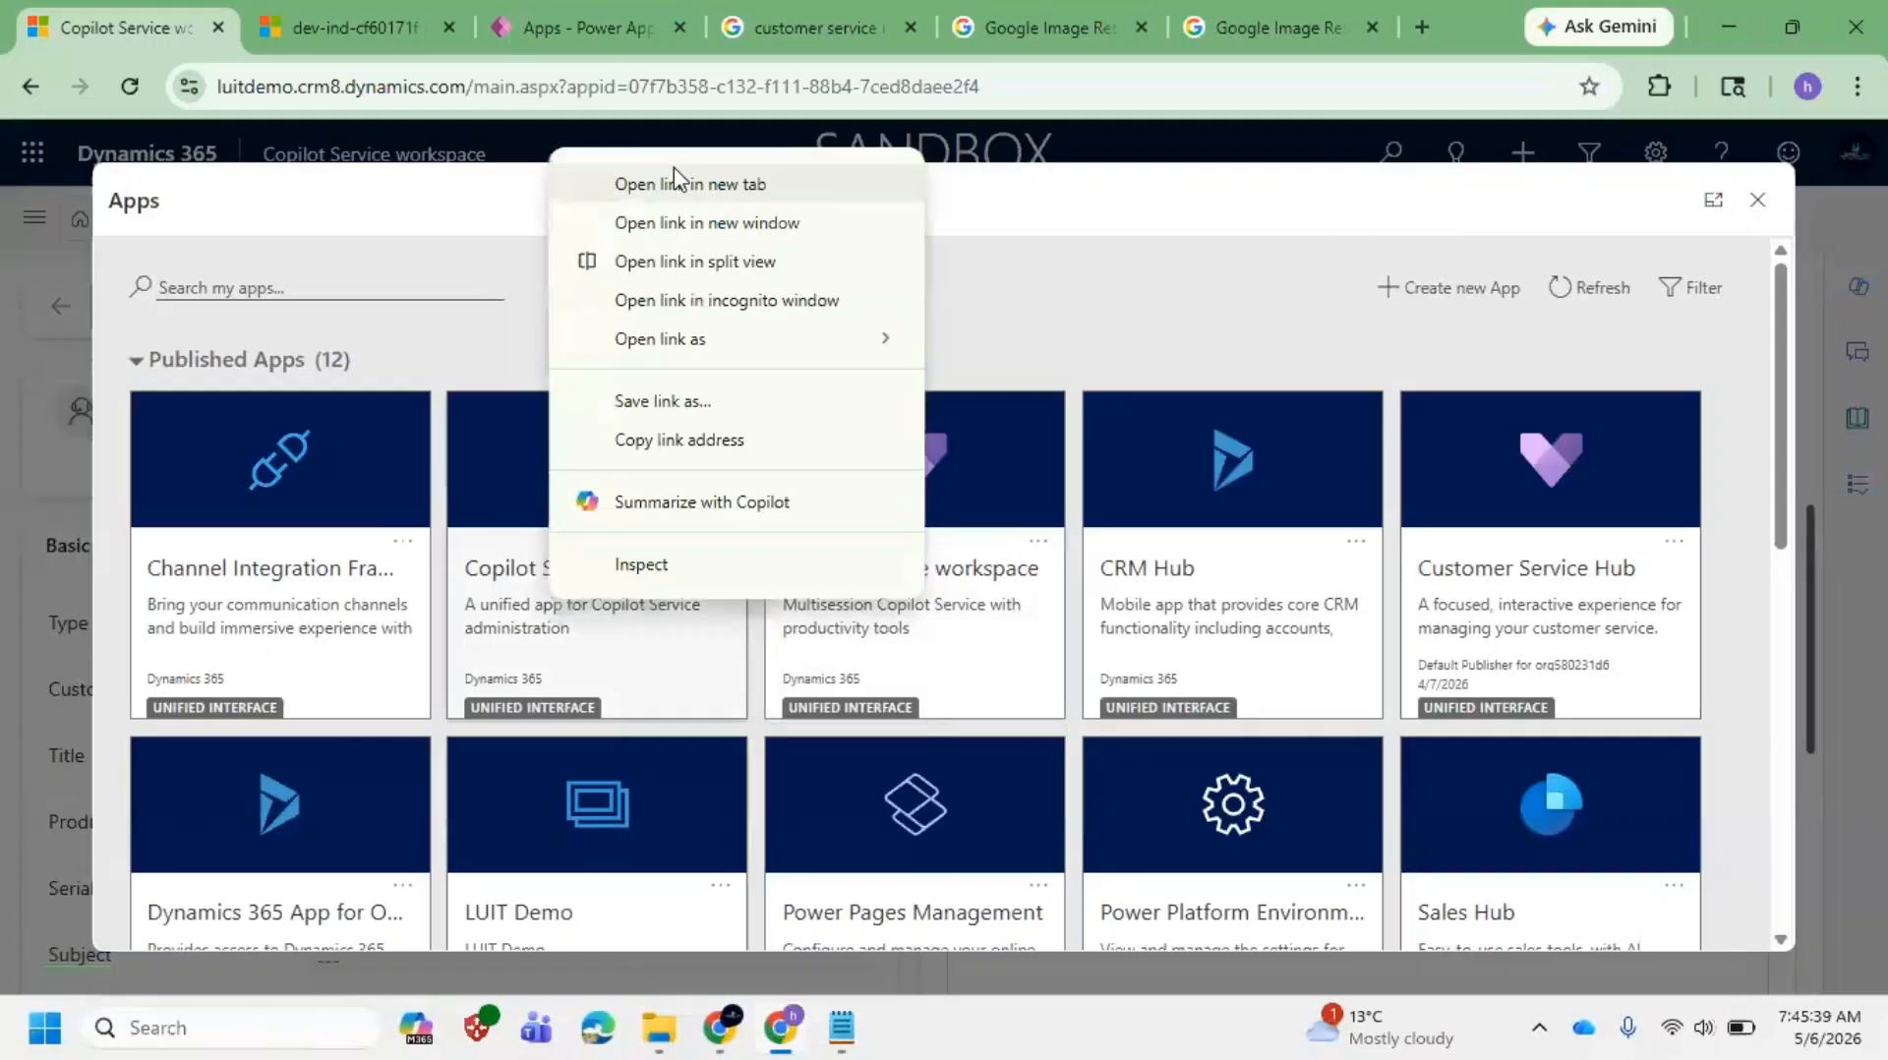
{"action": "left_click", "coordinate": [737, 201]}
{"action": "left_click", "coordinate": [305, 27]}
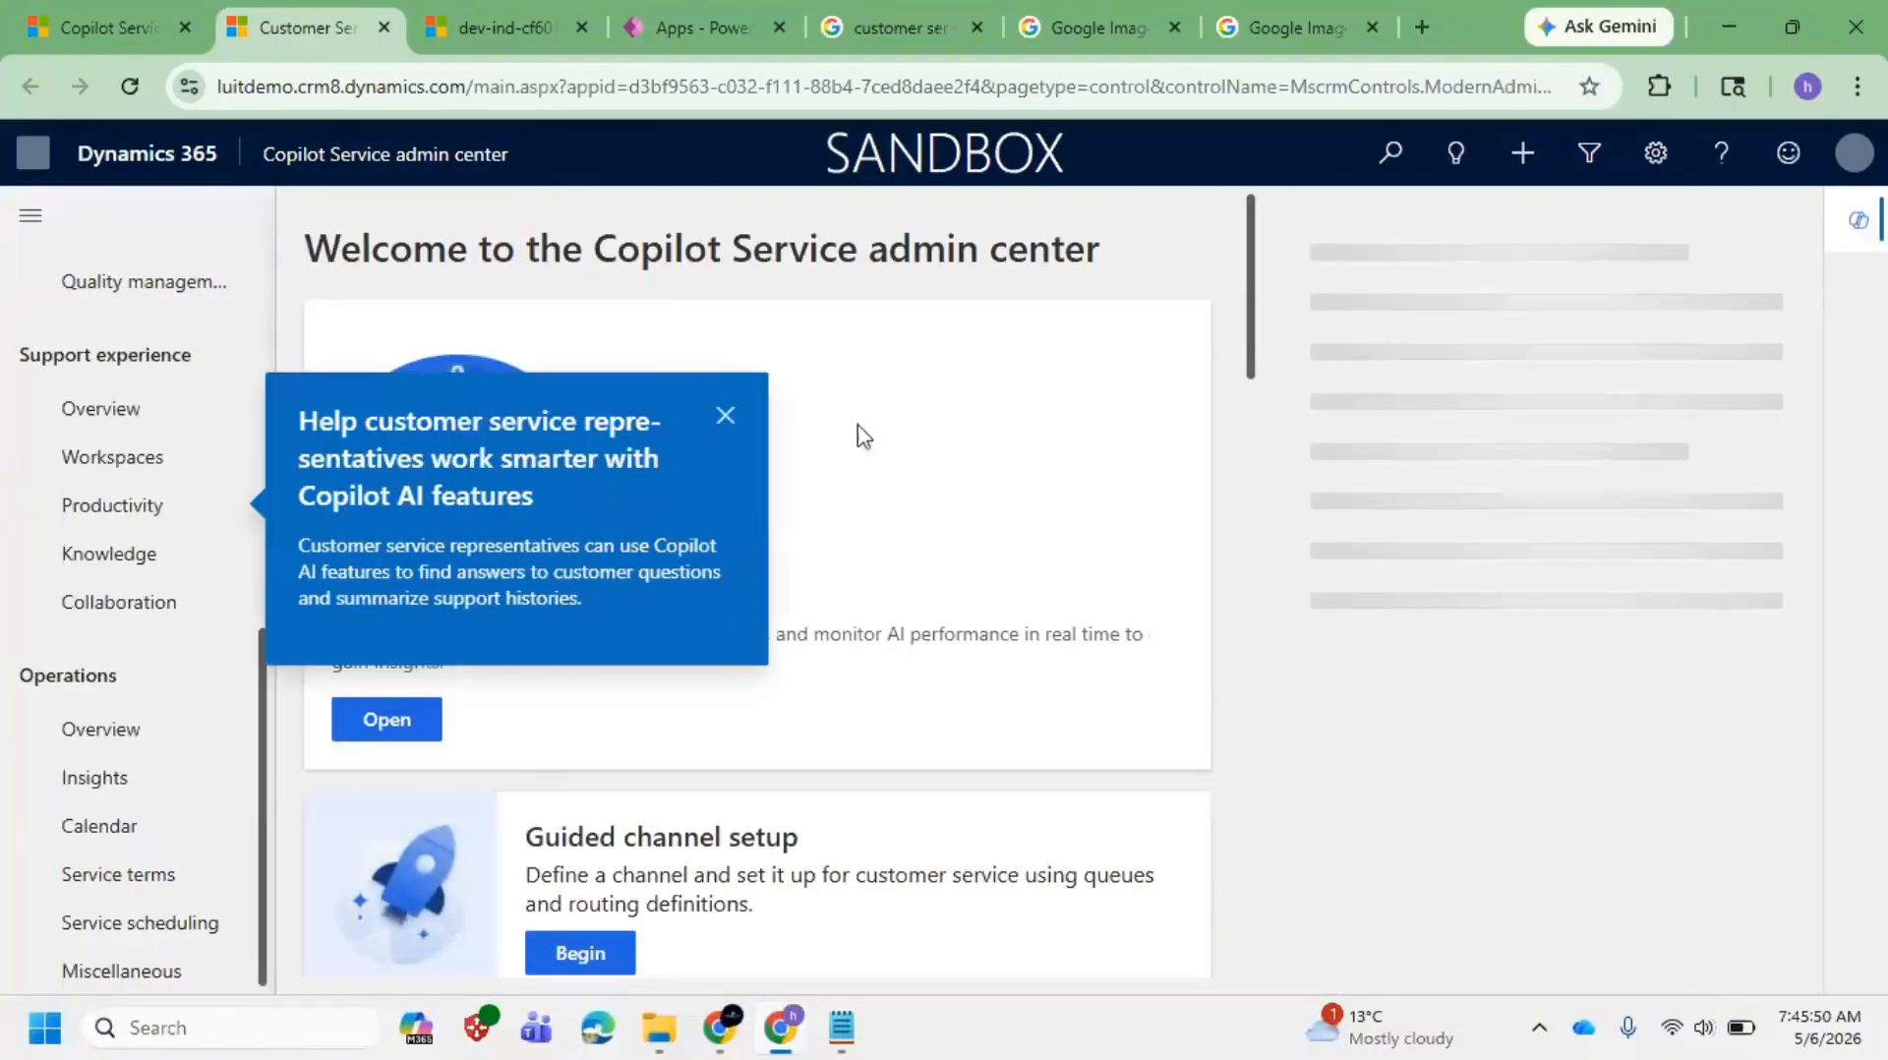
{"action": "left_click", "coordinate": [724, 418]}
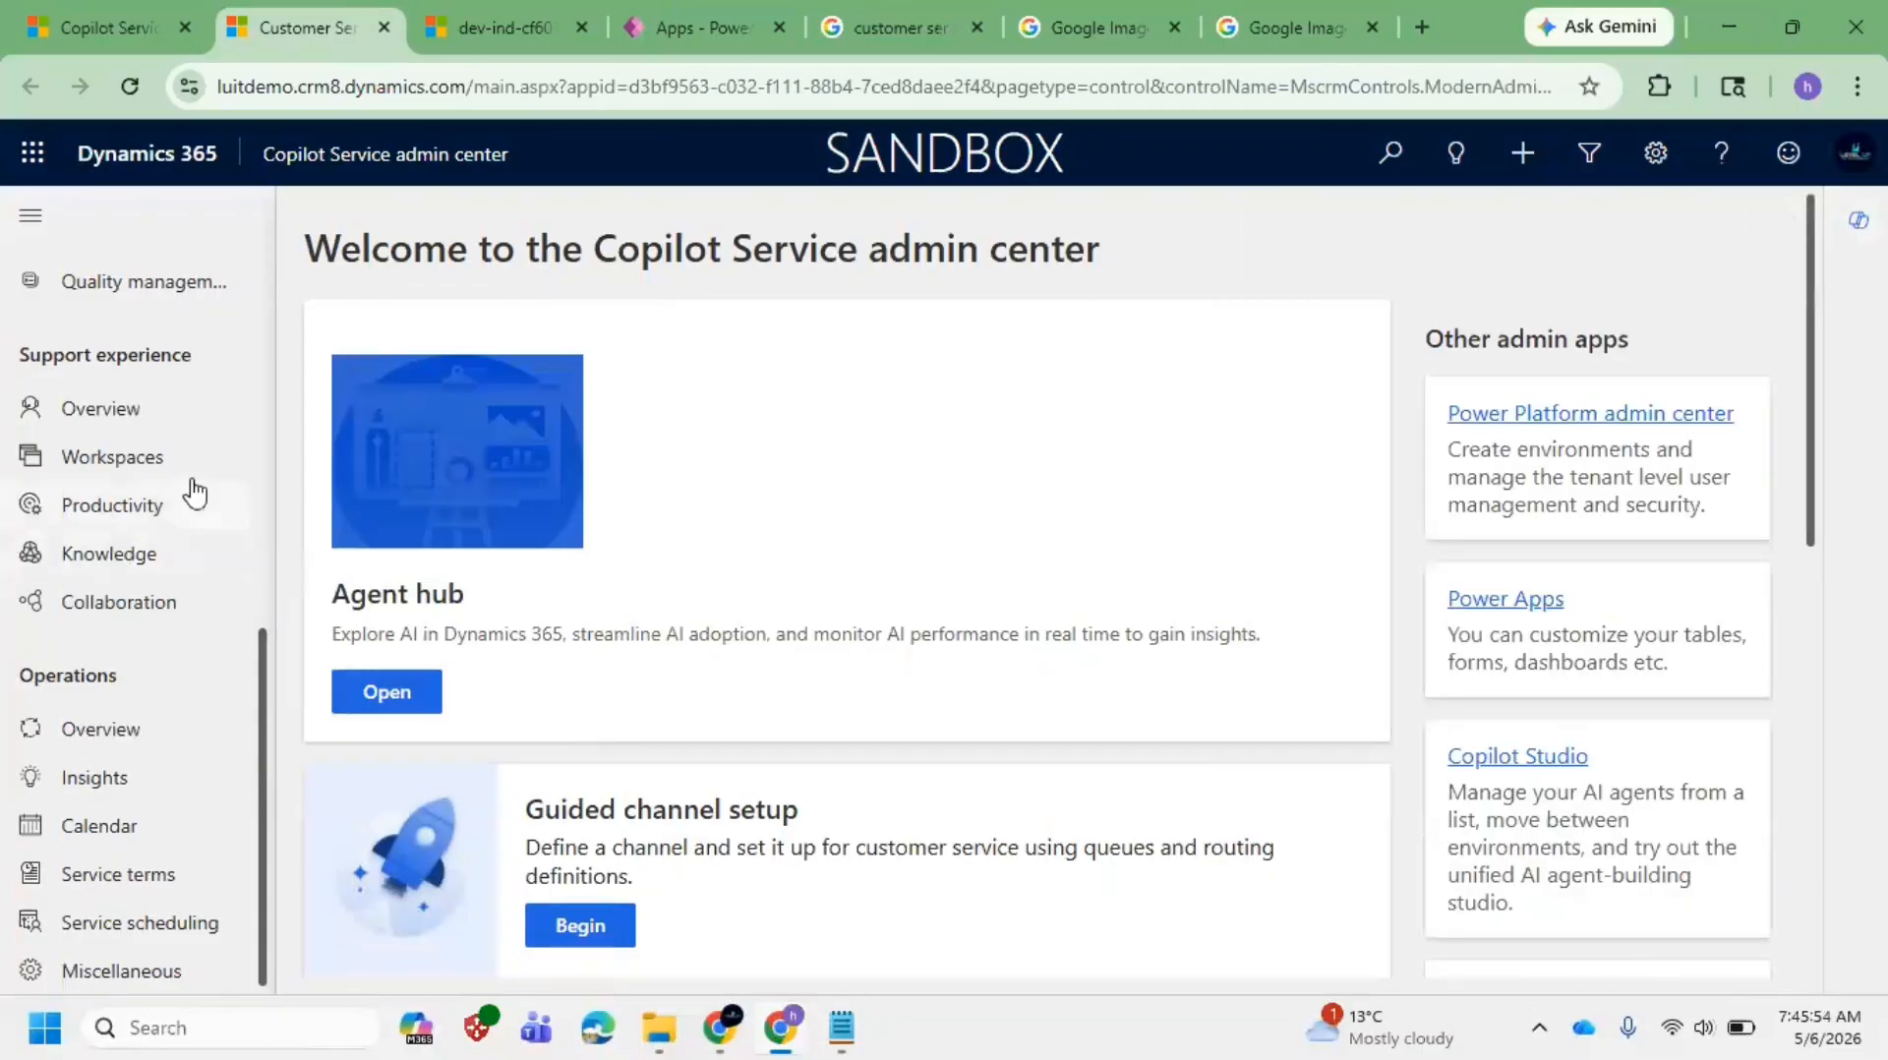
Step: Browse the Productivity, Service terms, Operations and Support experience admin pages
{"action": "left_click", "coordinate": [138, 514]}
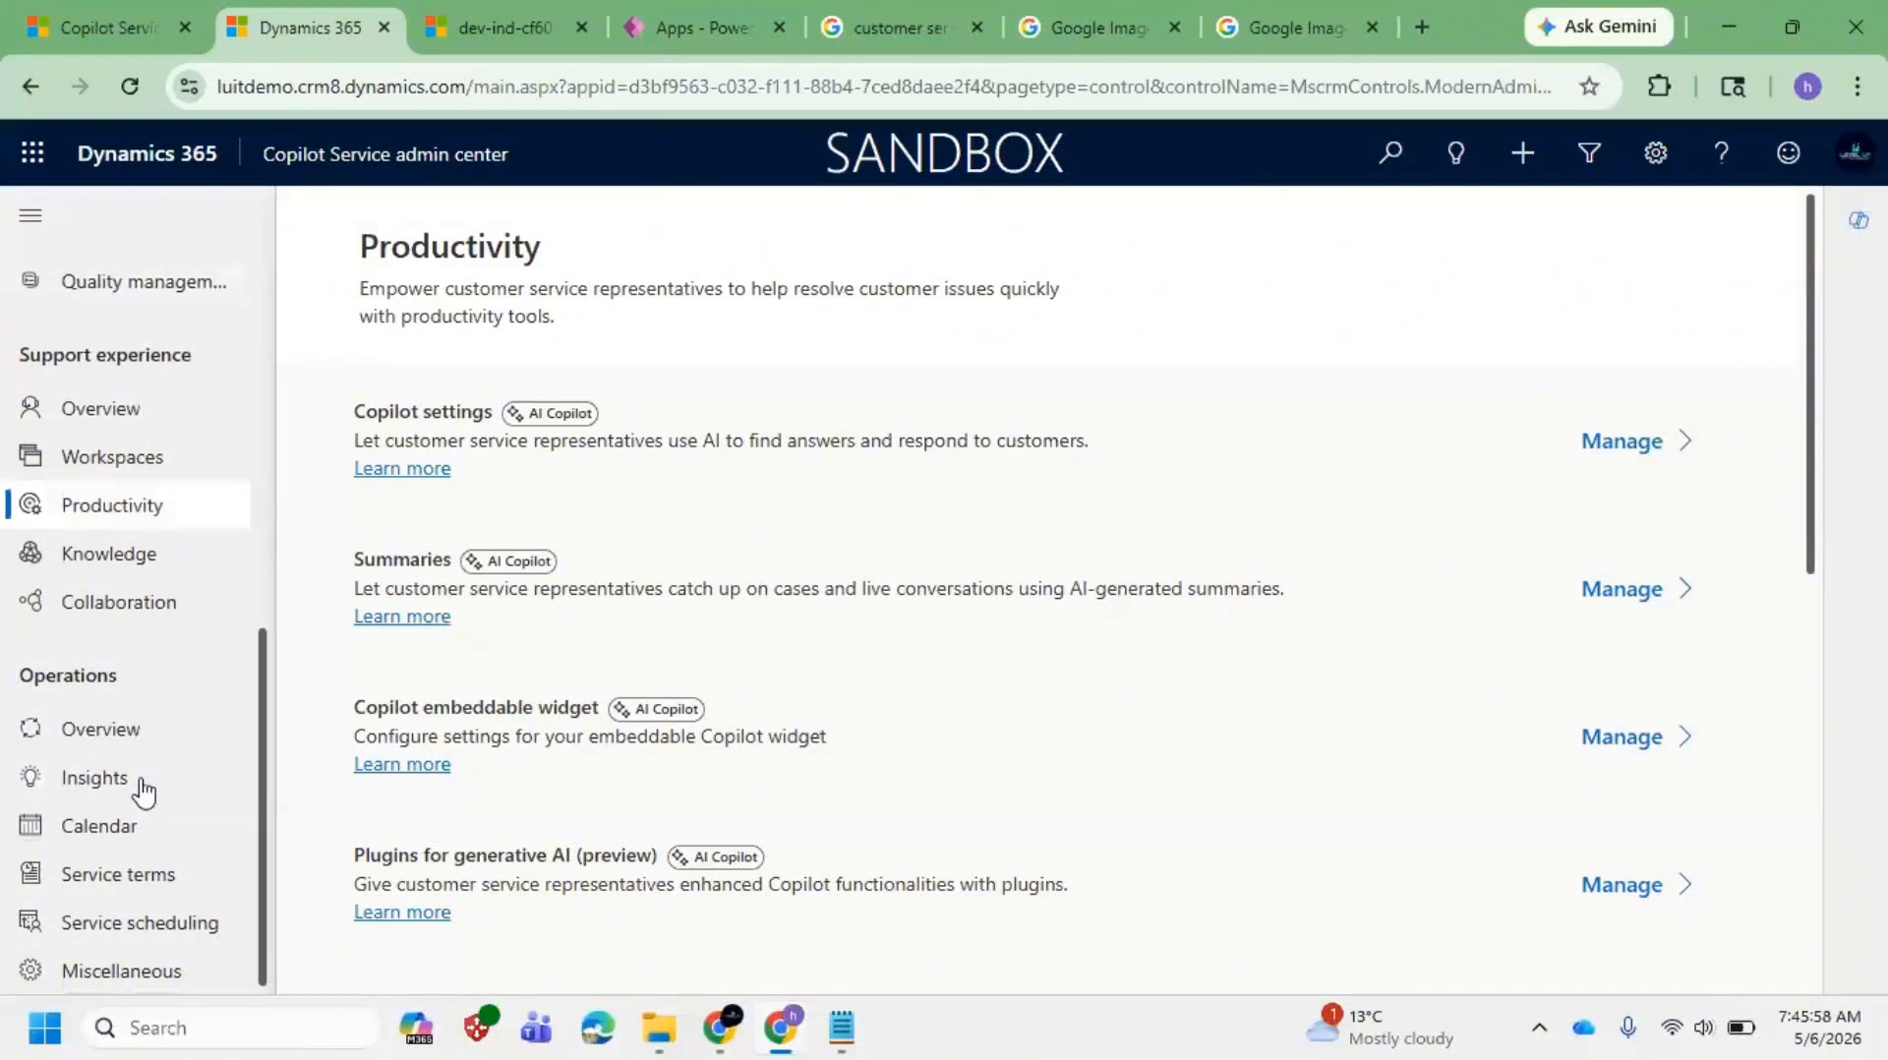
{"action": "left_click", "coordinate": [149, 874]}
{"action": "scroll", "coordinate": [667, 757], "scroll_direction": "down", "scroll_amount": 3}
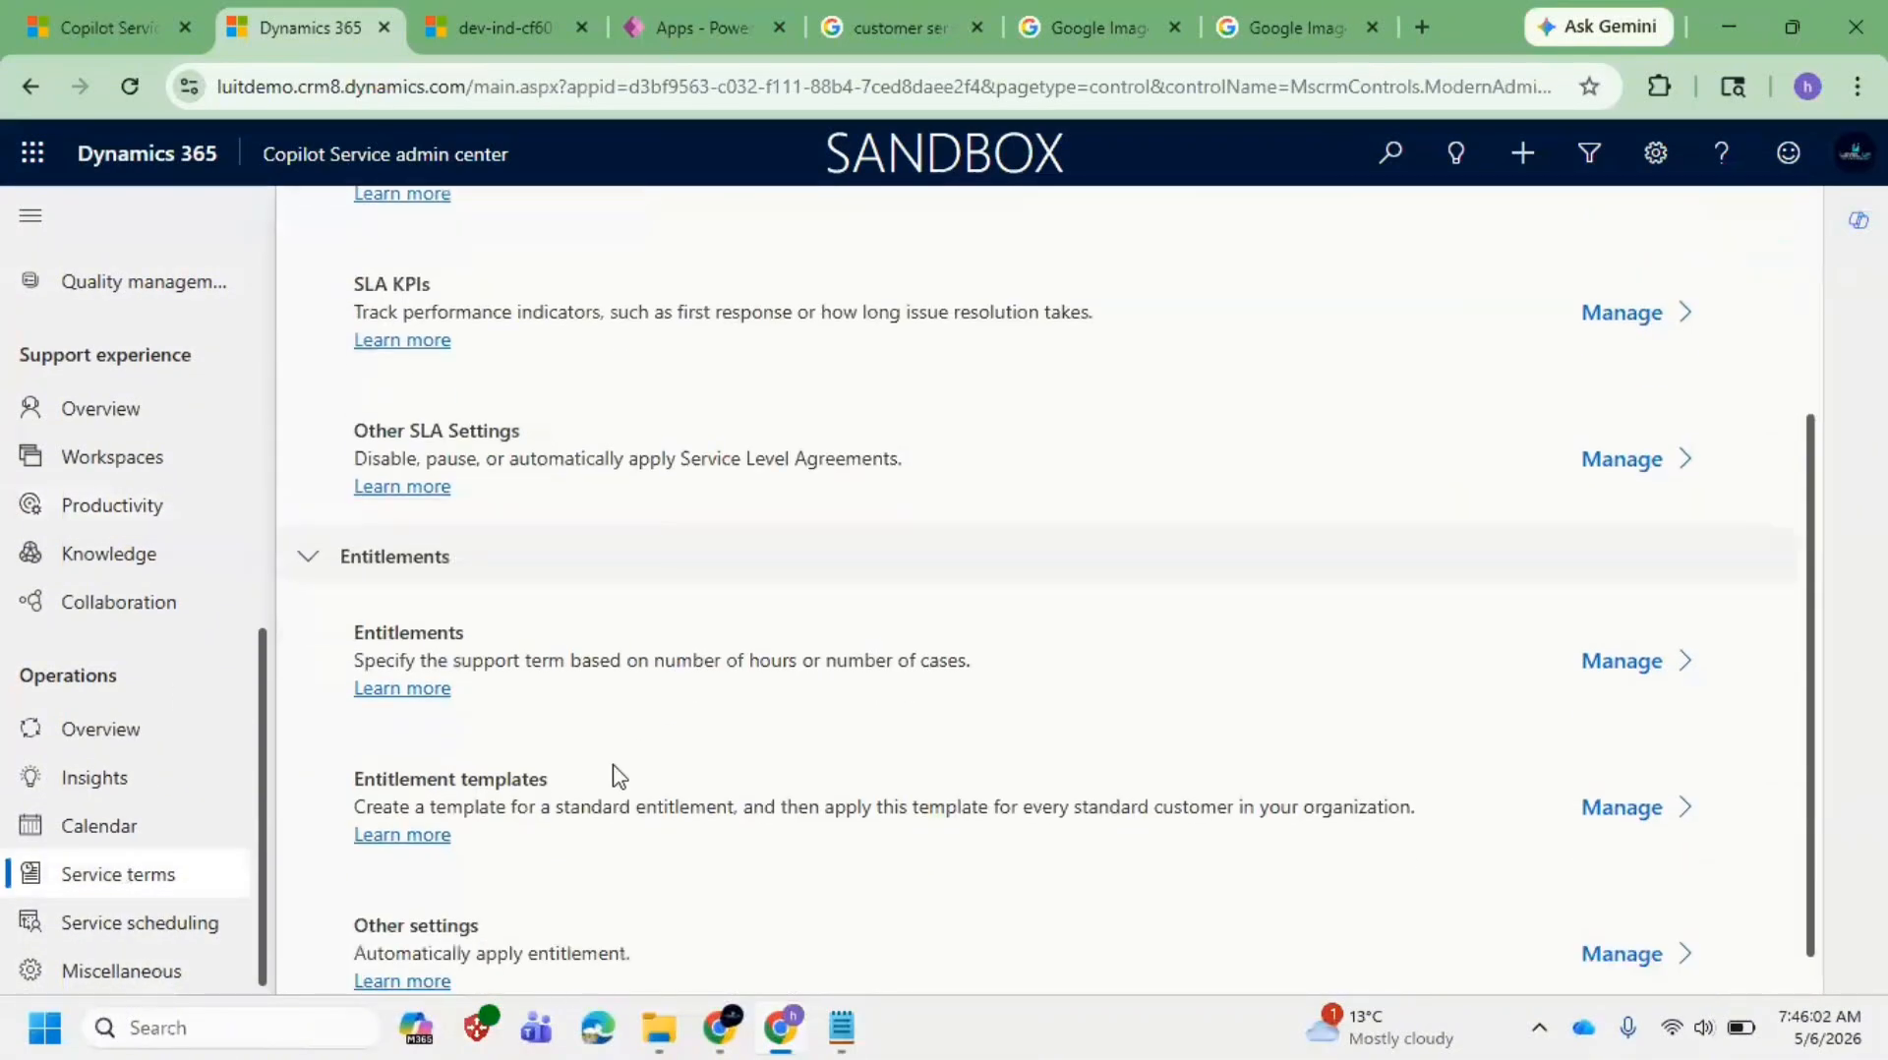
{"action": "left_click", "coordinate": [114, 740]}
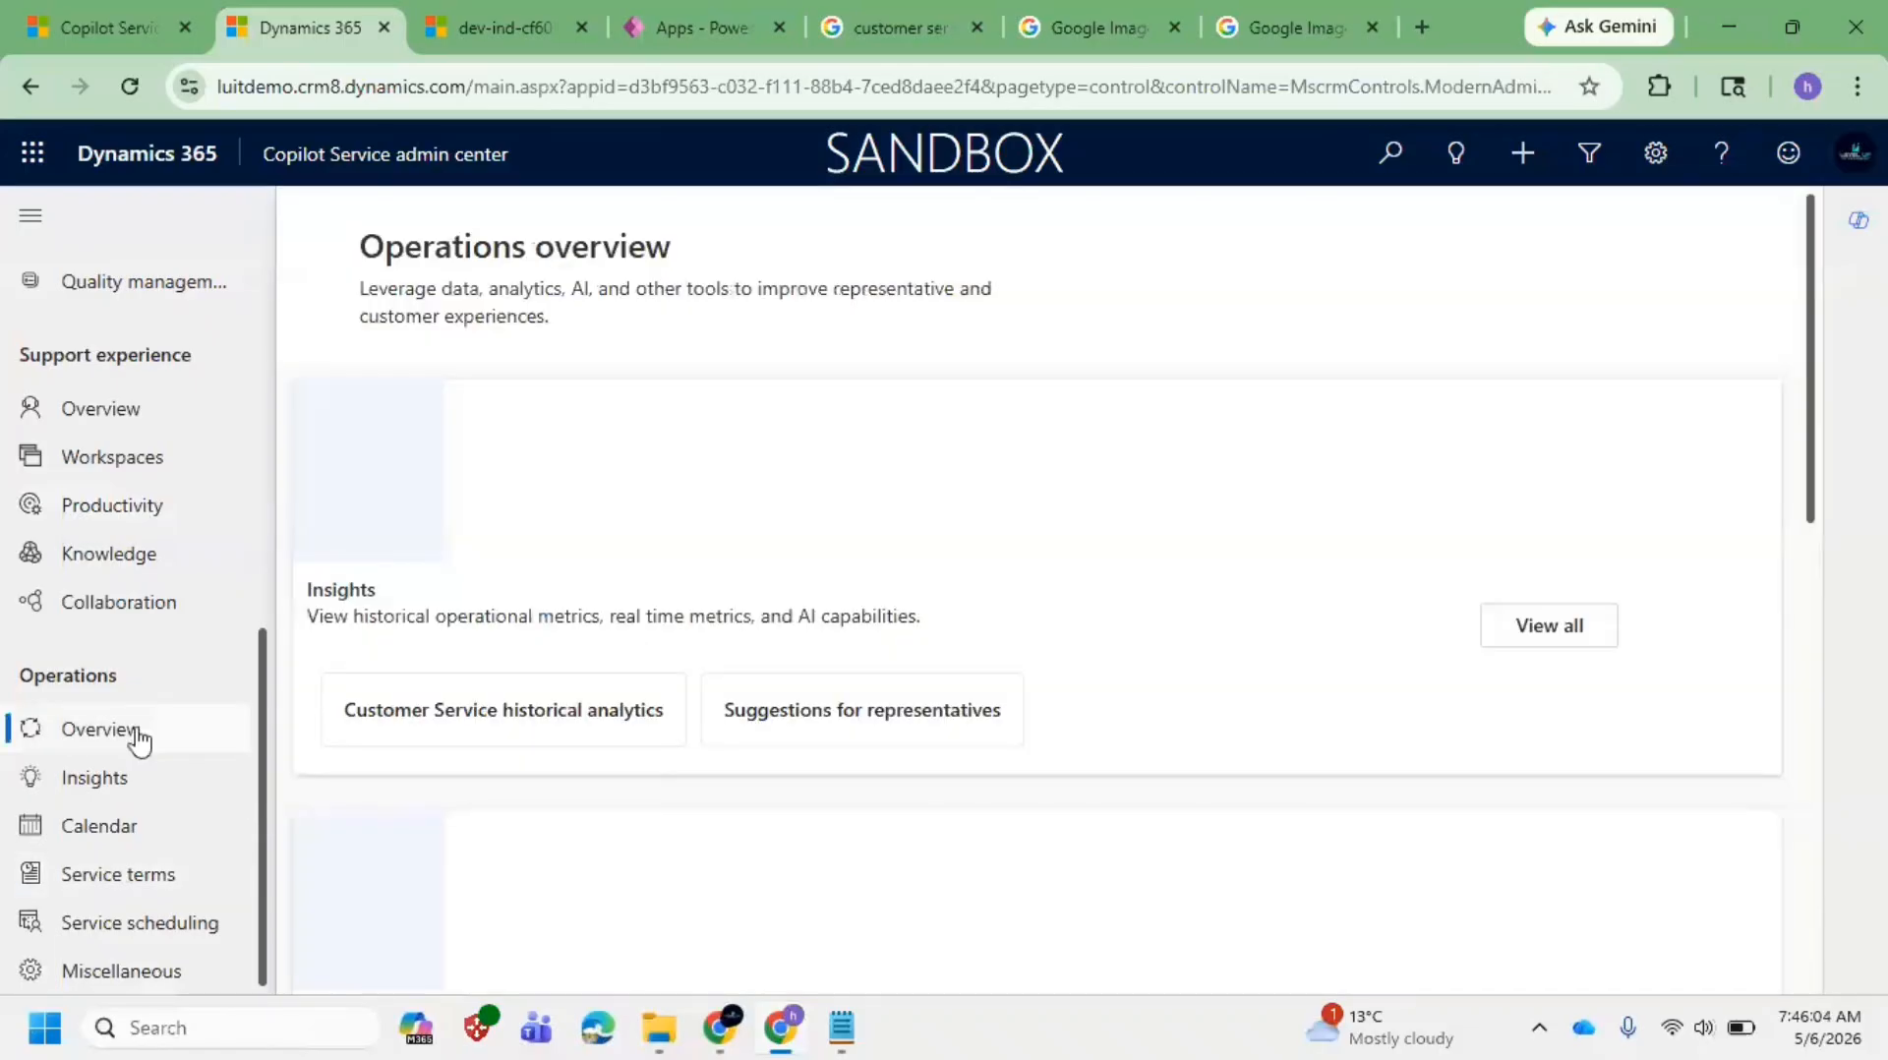
{"action": "left_click", "coordinate": [138, 411]}
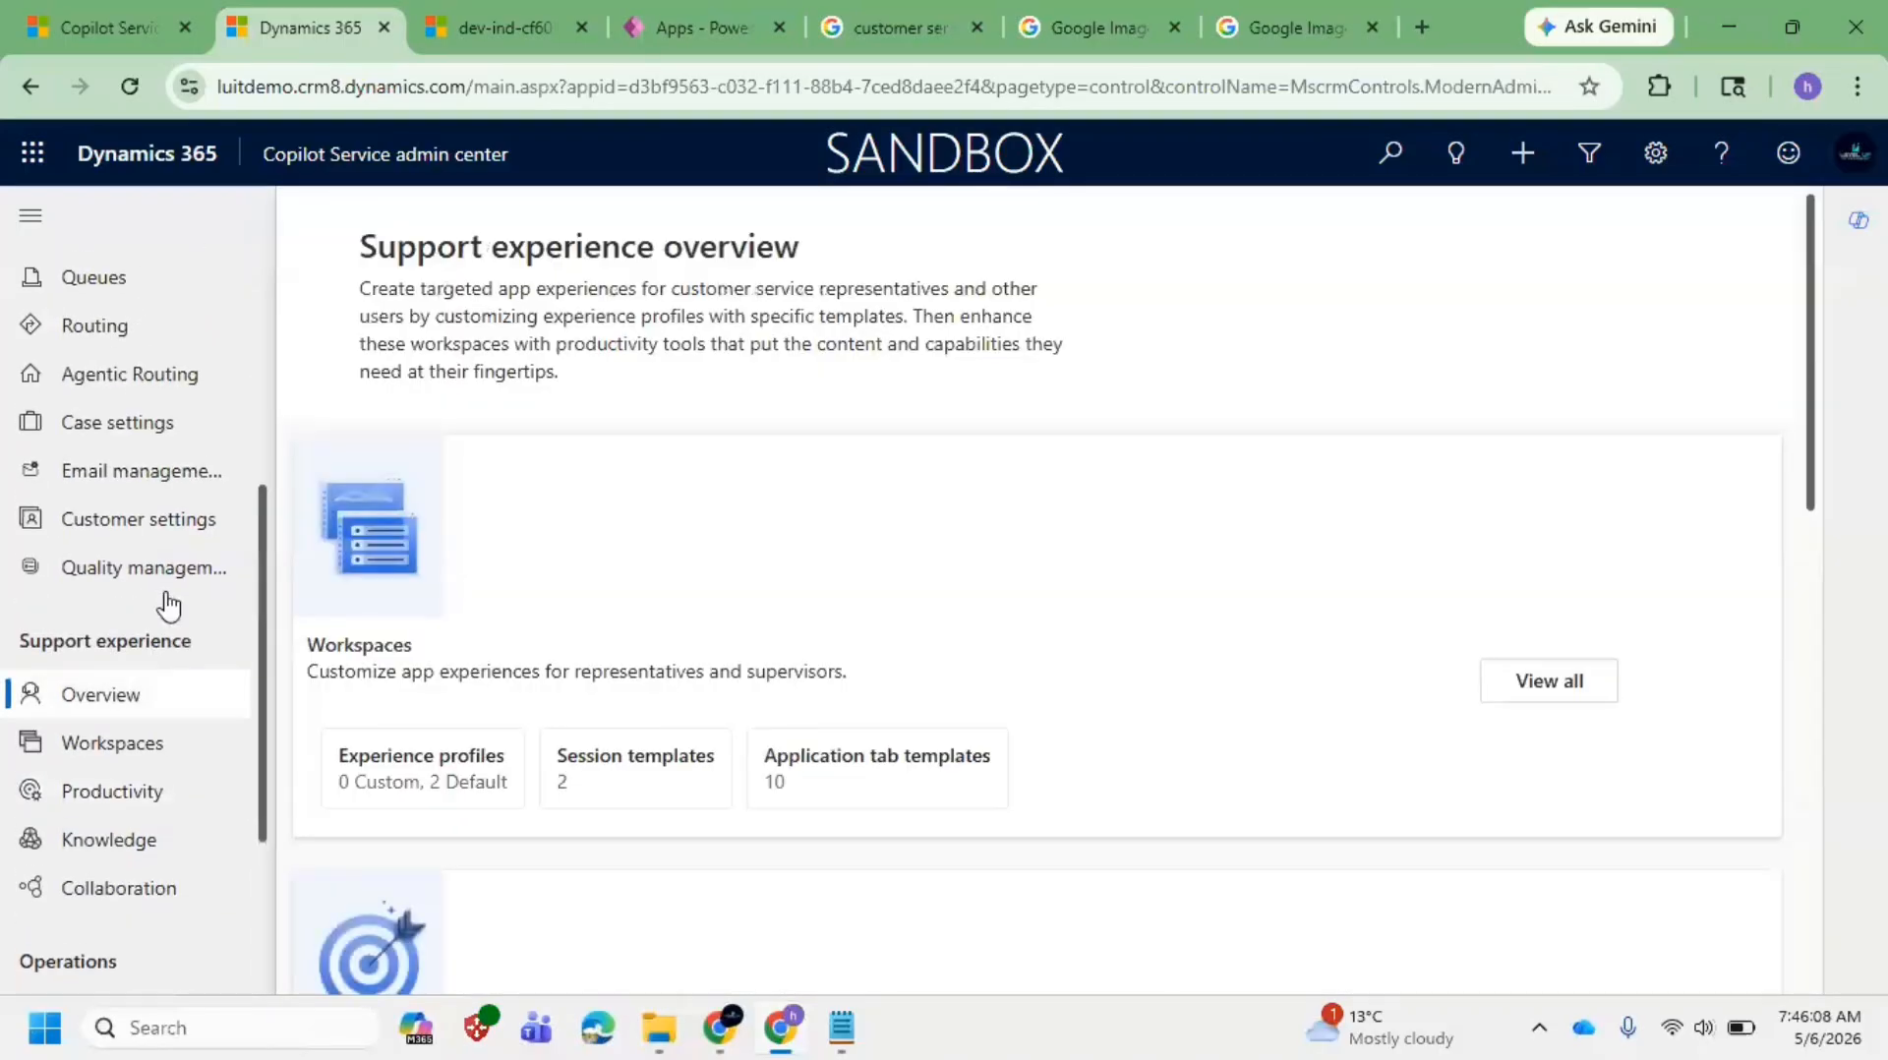
Step: Return to Service terms and review its Service Level Agreements and Entitlements sections
{"action": "scroll", "coordinate": [161, 590], "scroll_direction": "up", "scroll_amount": 3}
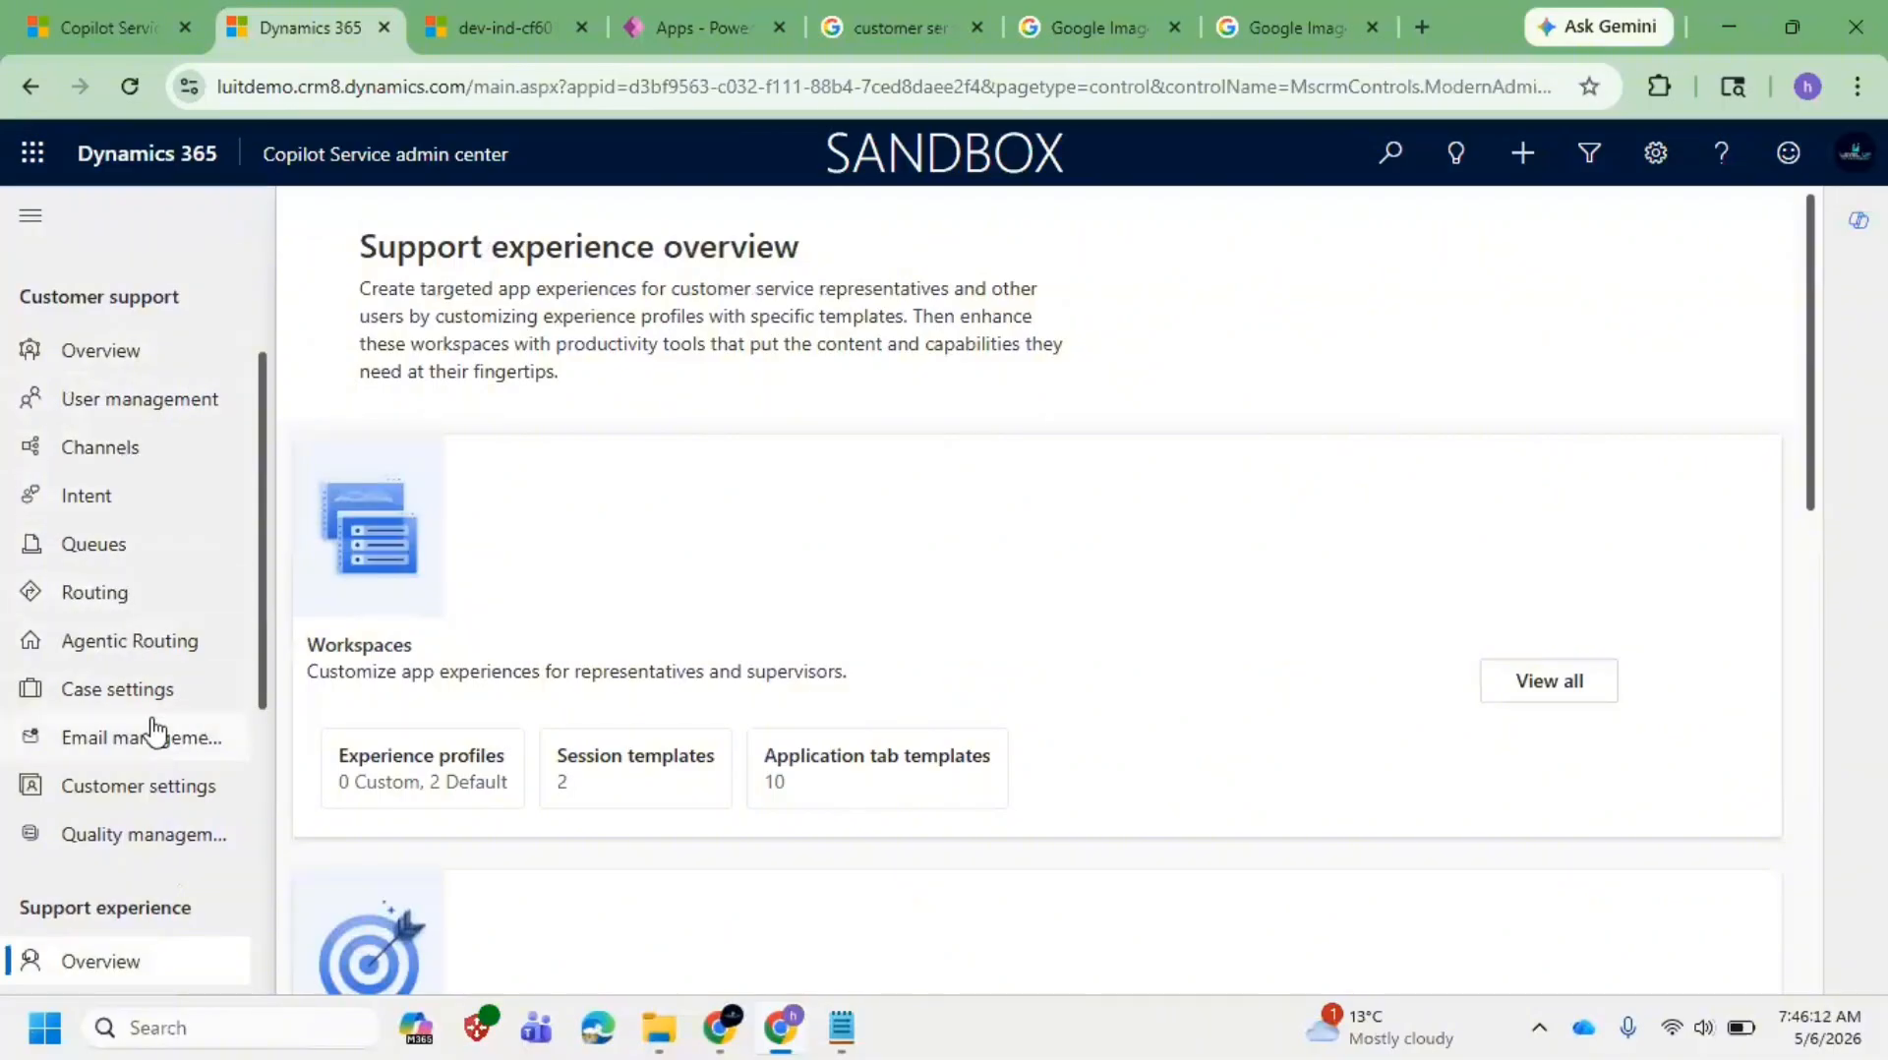
{"action": "scroll", "coordinate": [152, 732], "scroll_direction": "down", "scroll_amount": 5}
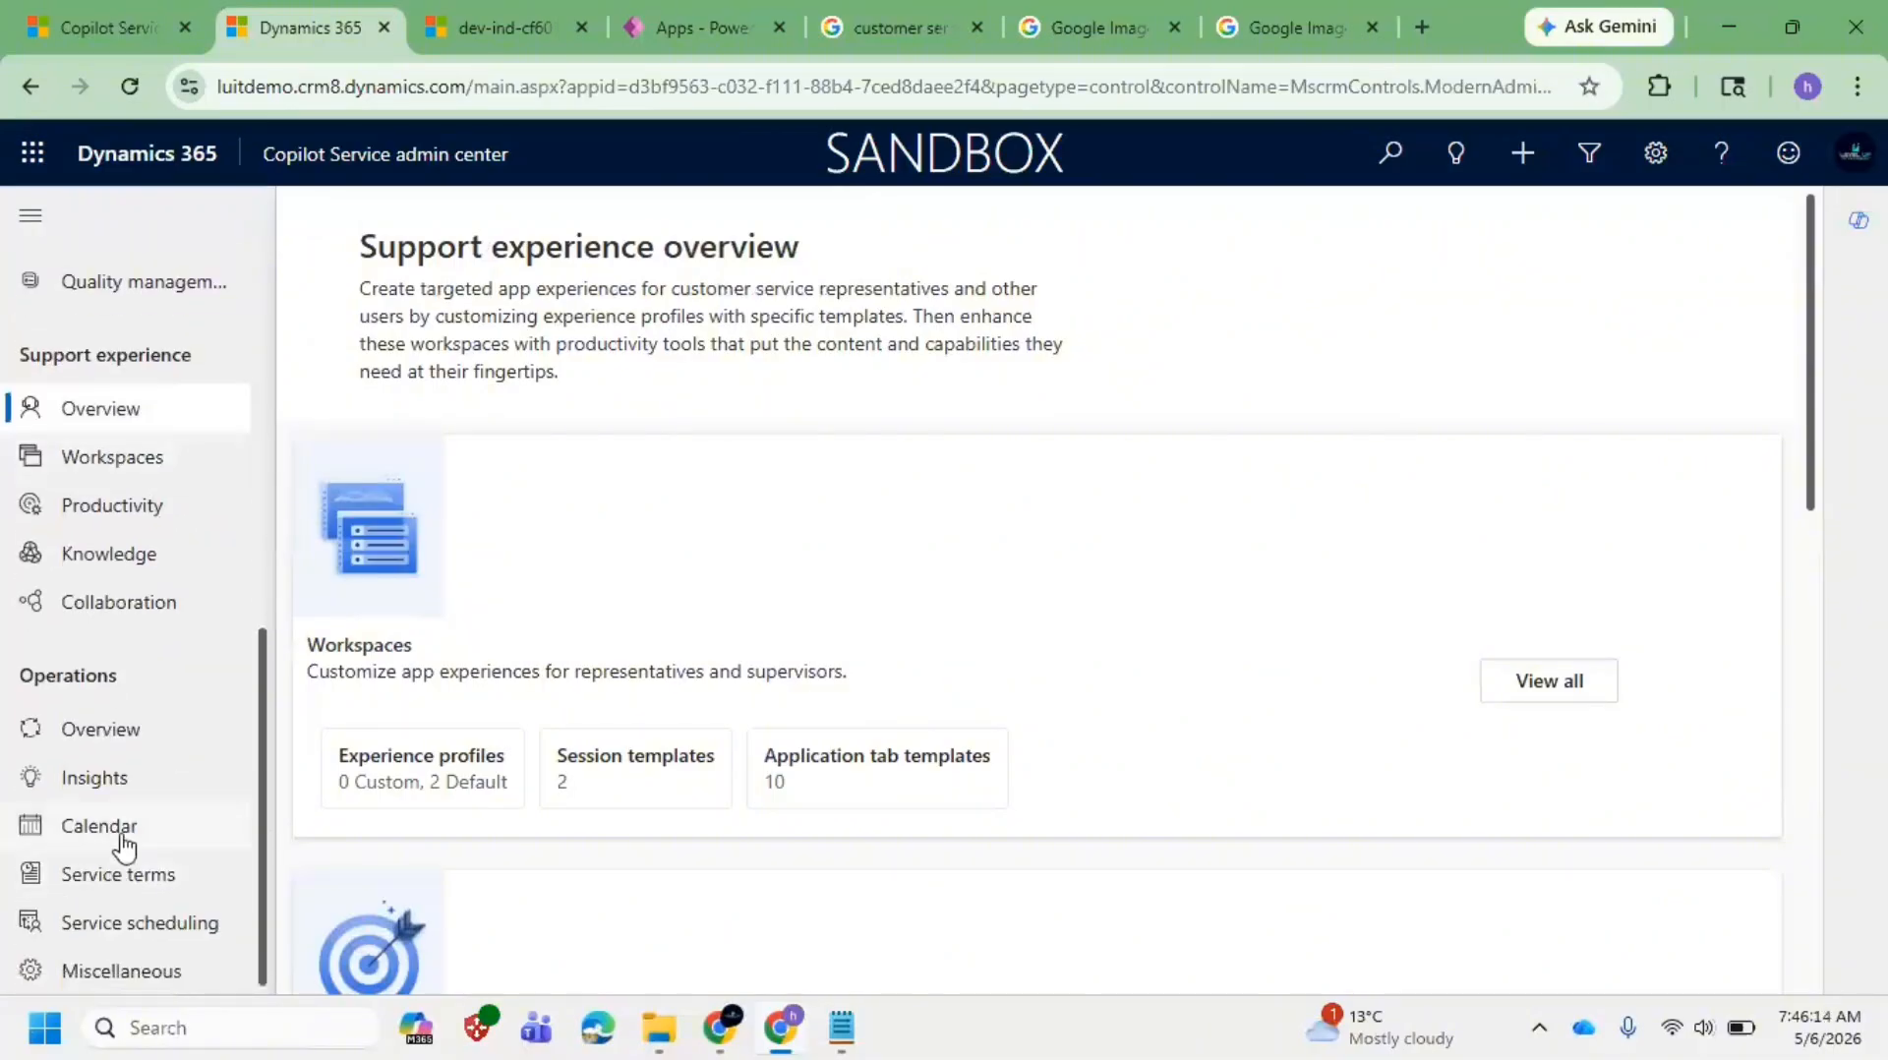
{"action": "left_click", "coordinate": [138, 730]}
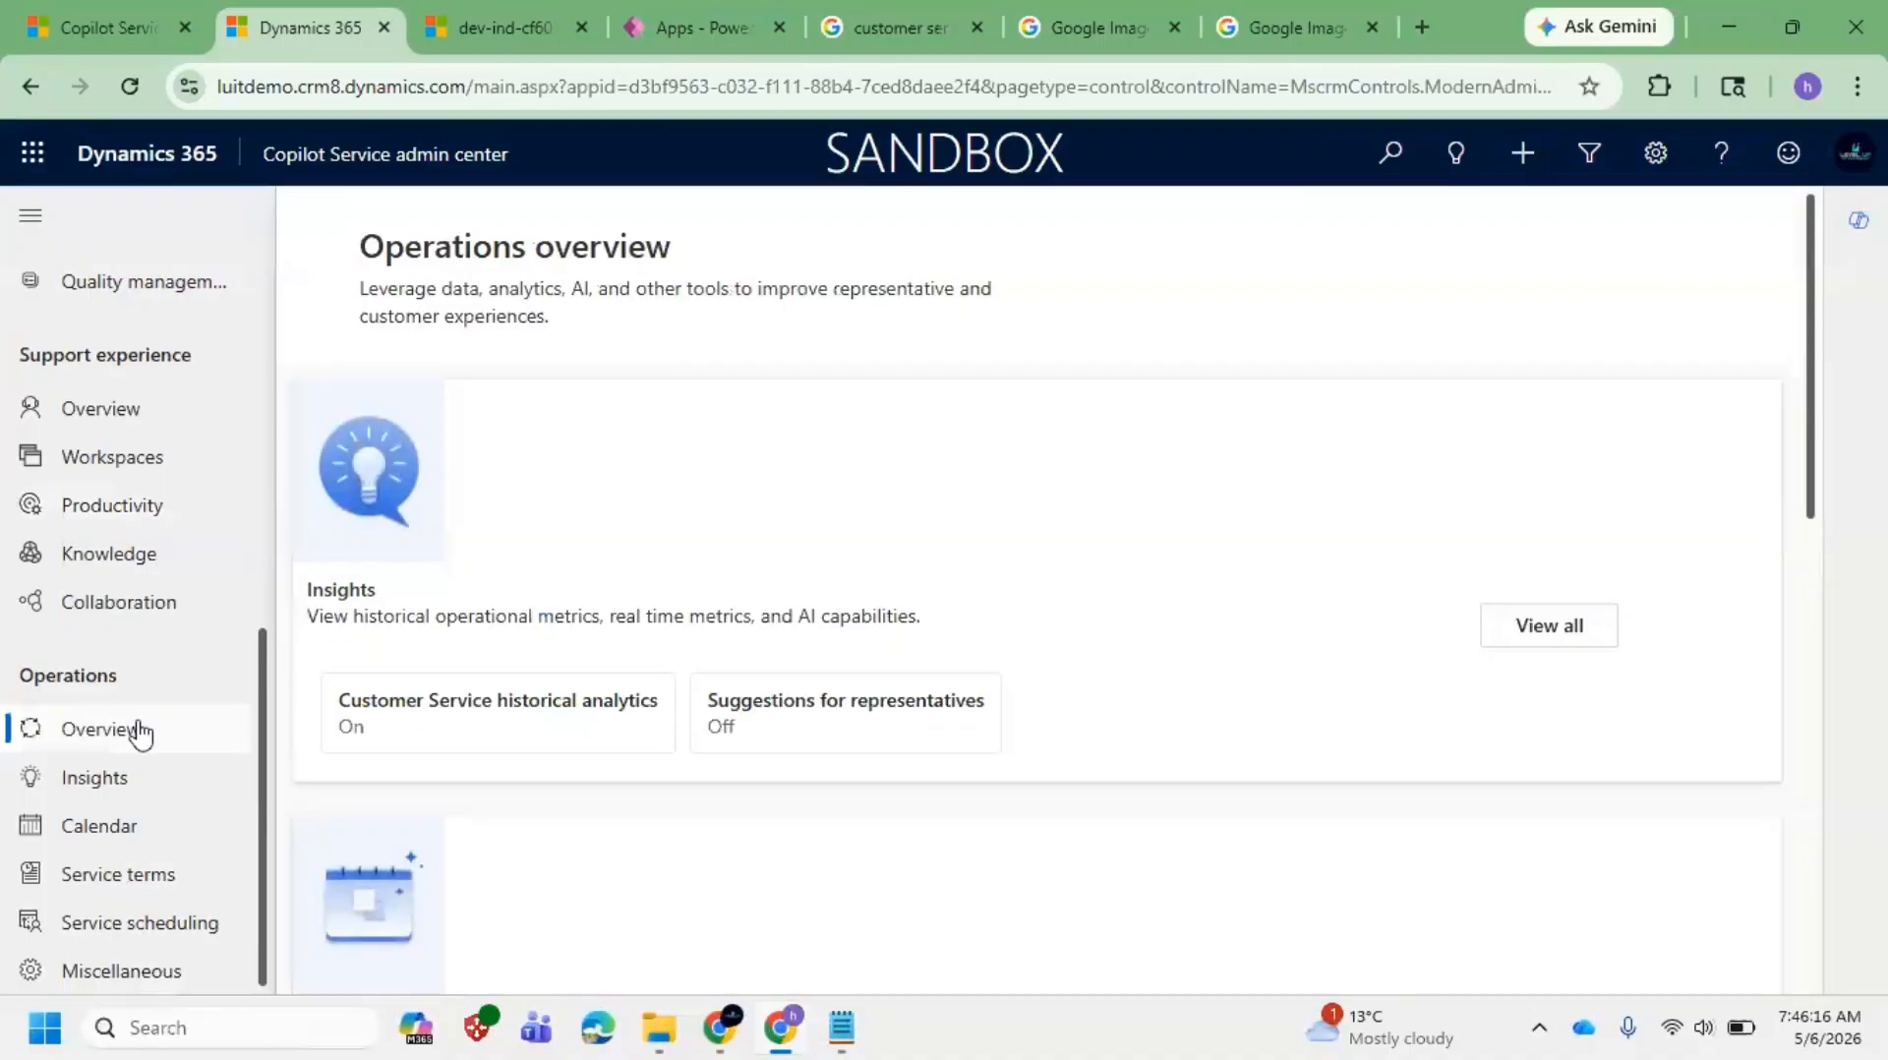
{"action": "left_click", "coordinate": [152, 866]}
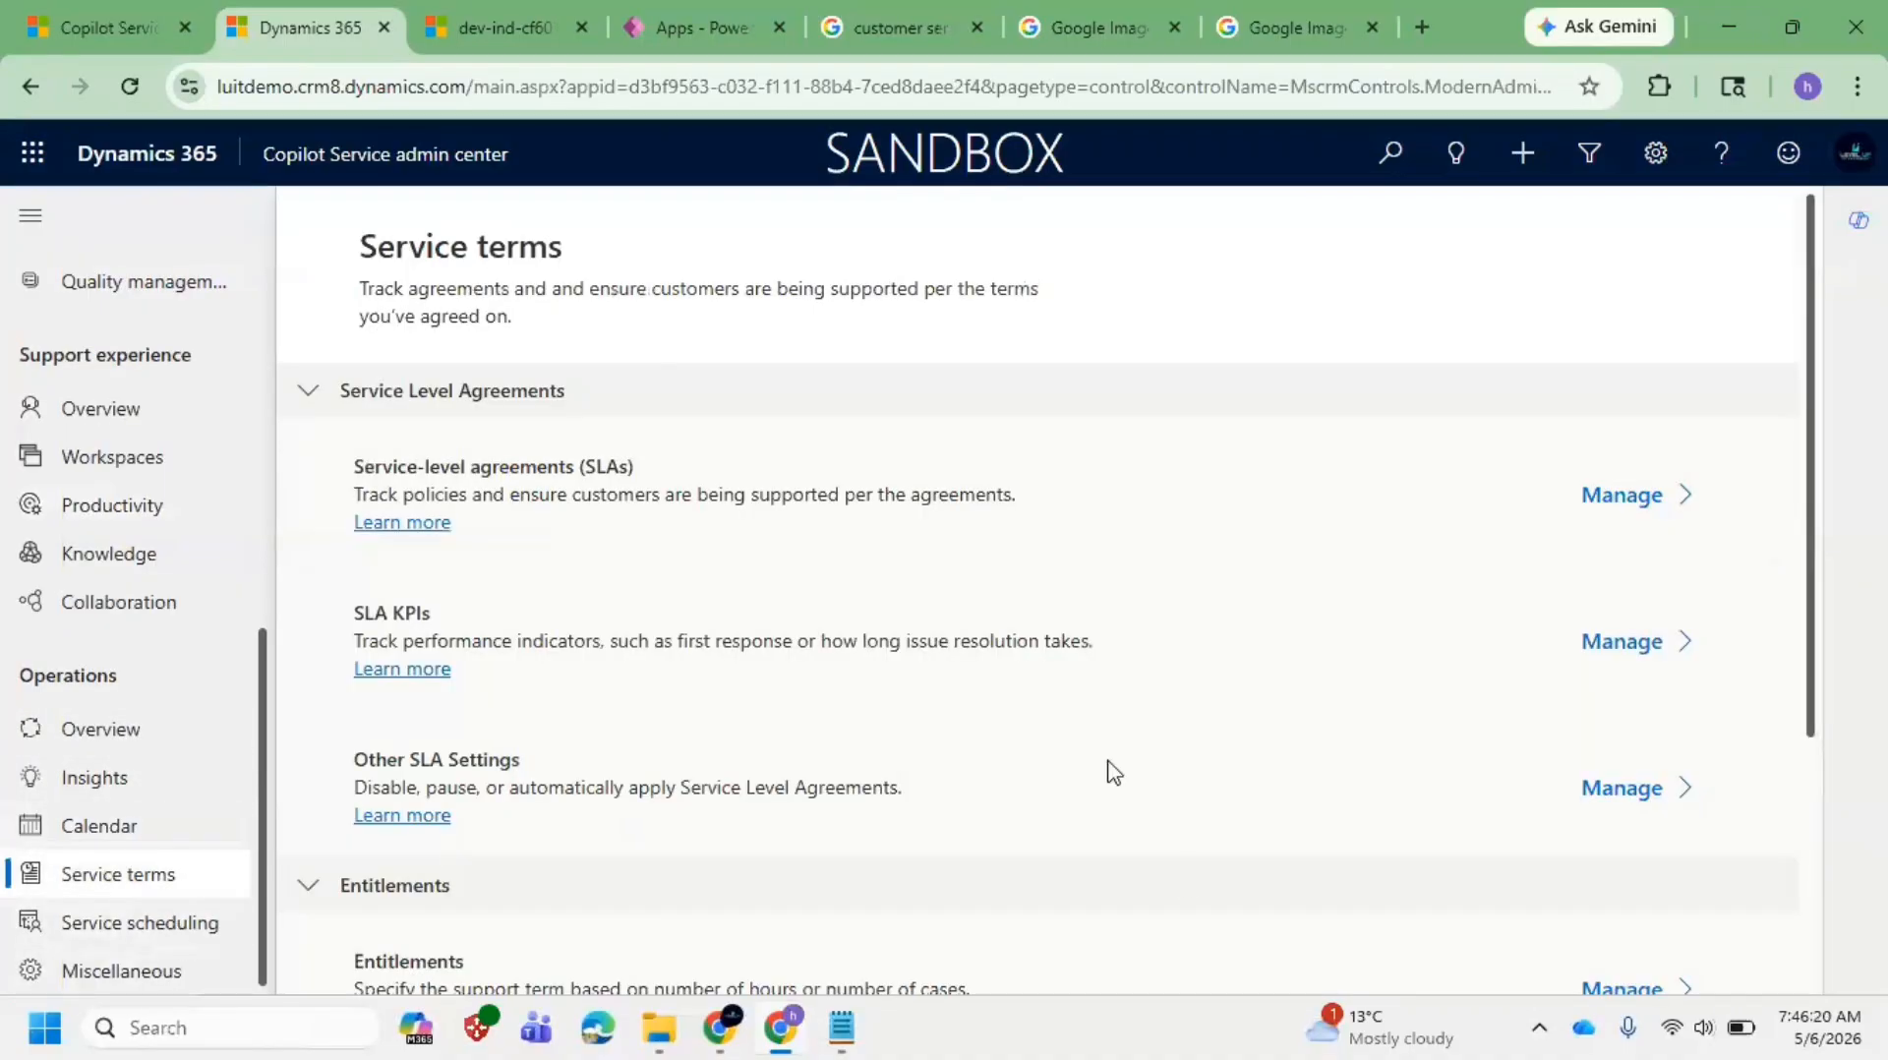
{"action": "scroll", "coordinate": [1112, 771], "scroll_direction": "down", "scroll_amount": 3}
{"action": "scroll", "coordinate": [1013, 775], "scroll_direction": "up", "scroll_amount": 2}
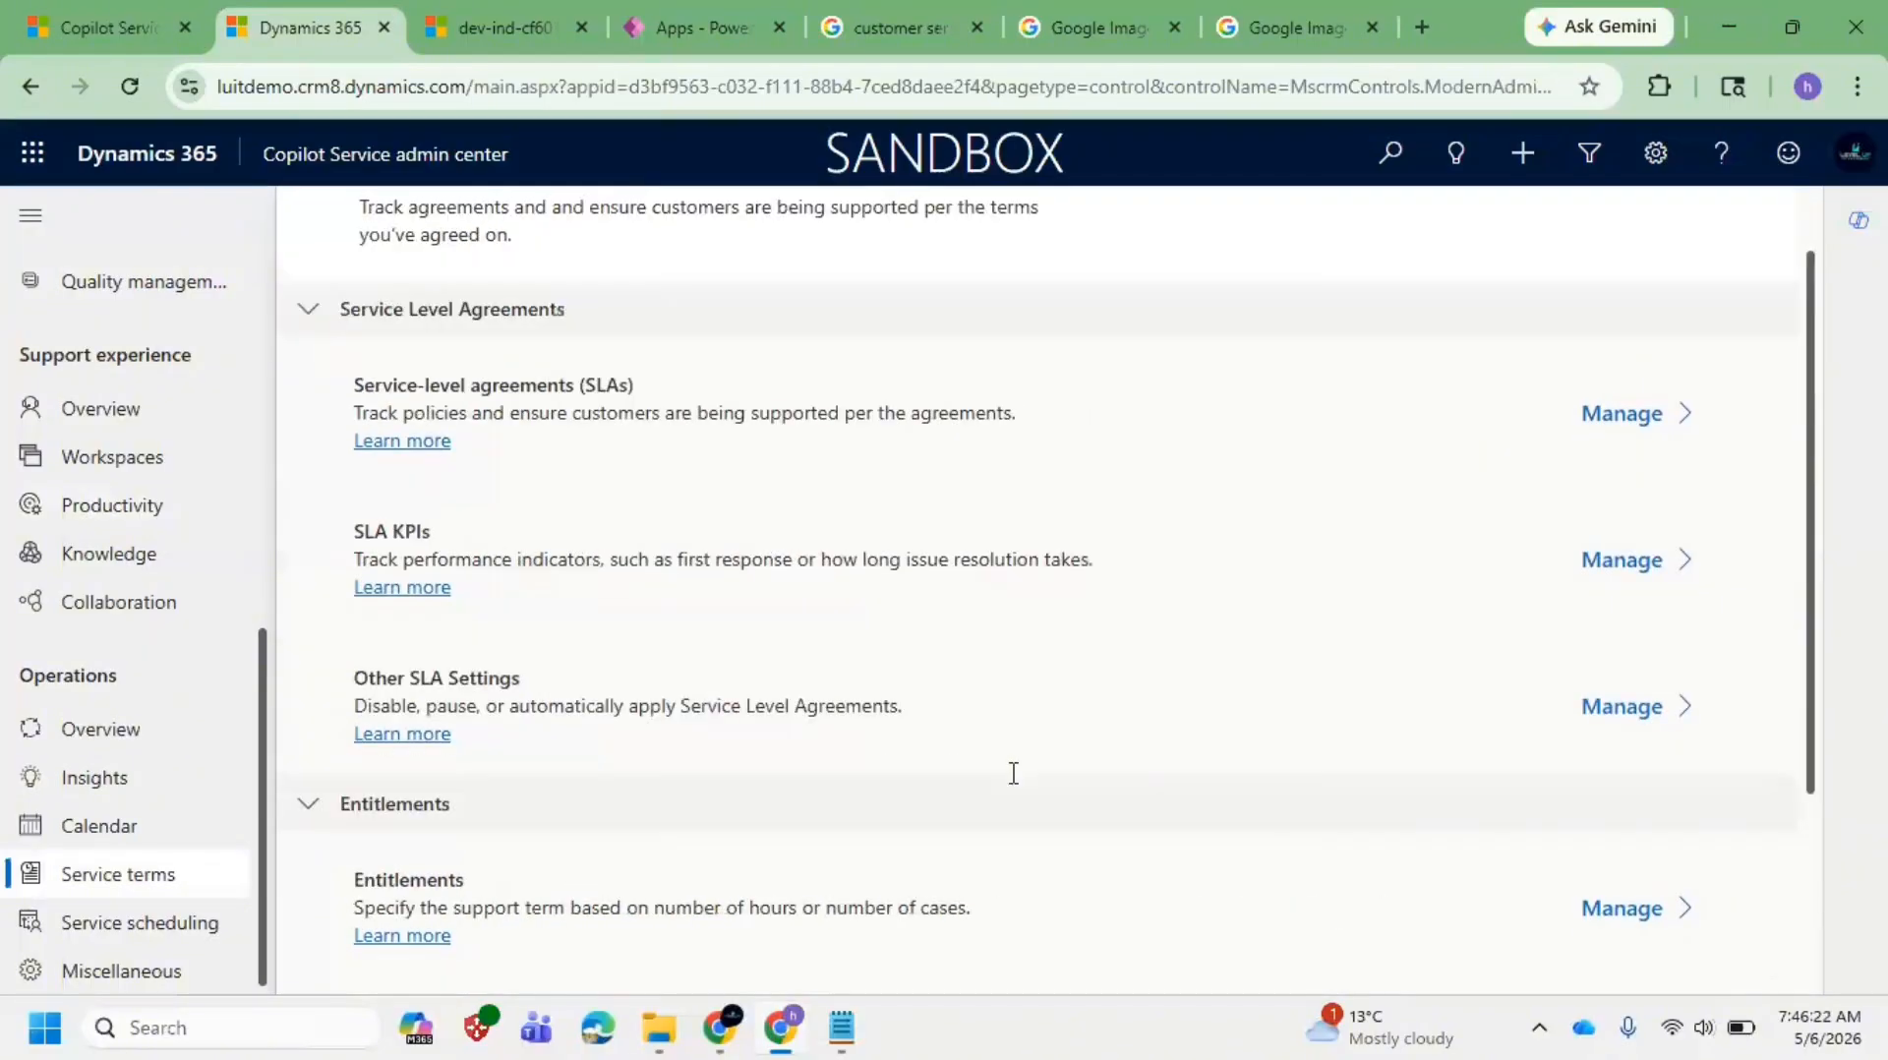
{"action": "scroll", "coordinate": [1008, 773], "scroll_direction": "down", "scroll_amount": 1}
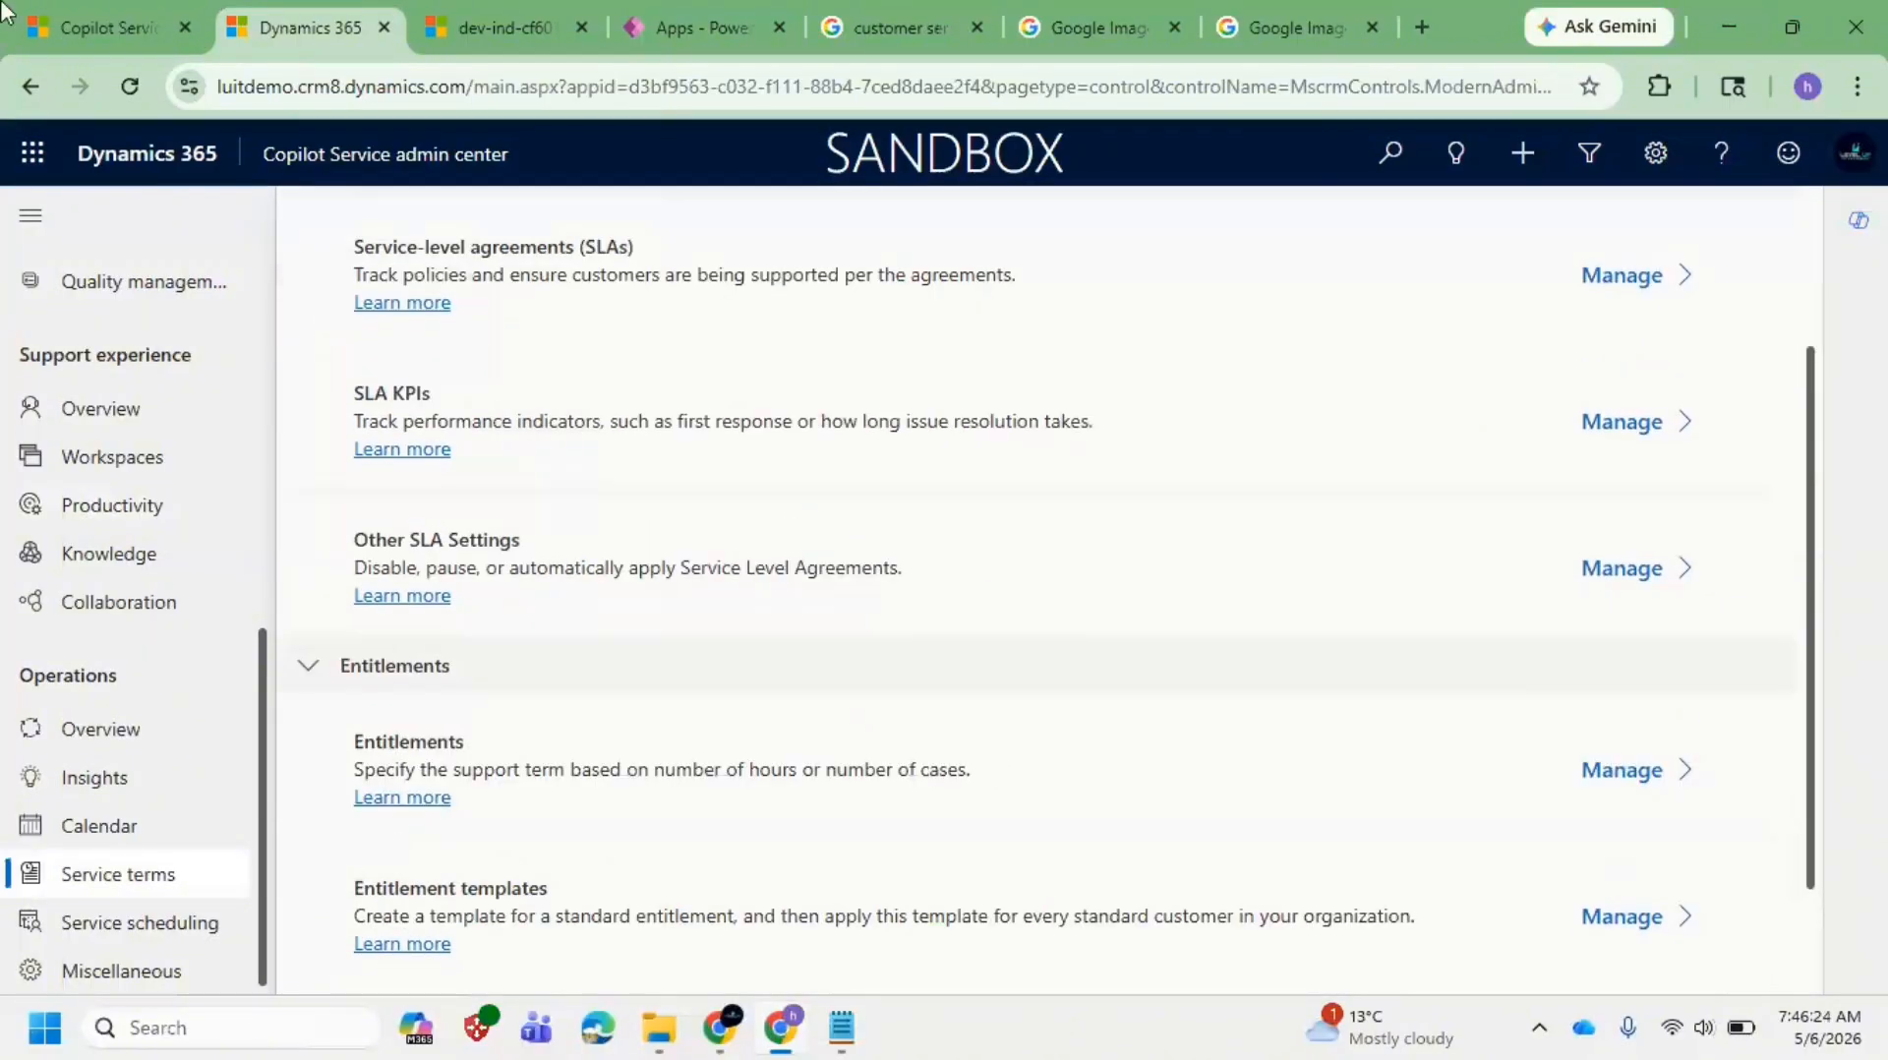
Step: Back in the workspace, close the Apps list and show the Phone Replacement session's case views
{"action": "left_click", "coordinate": [68, 28]}
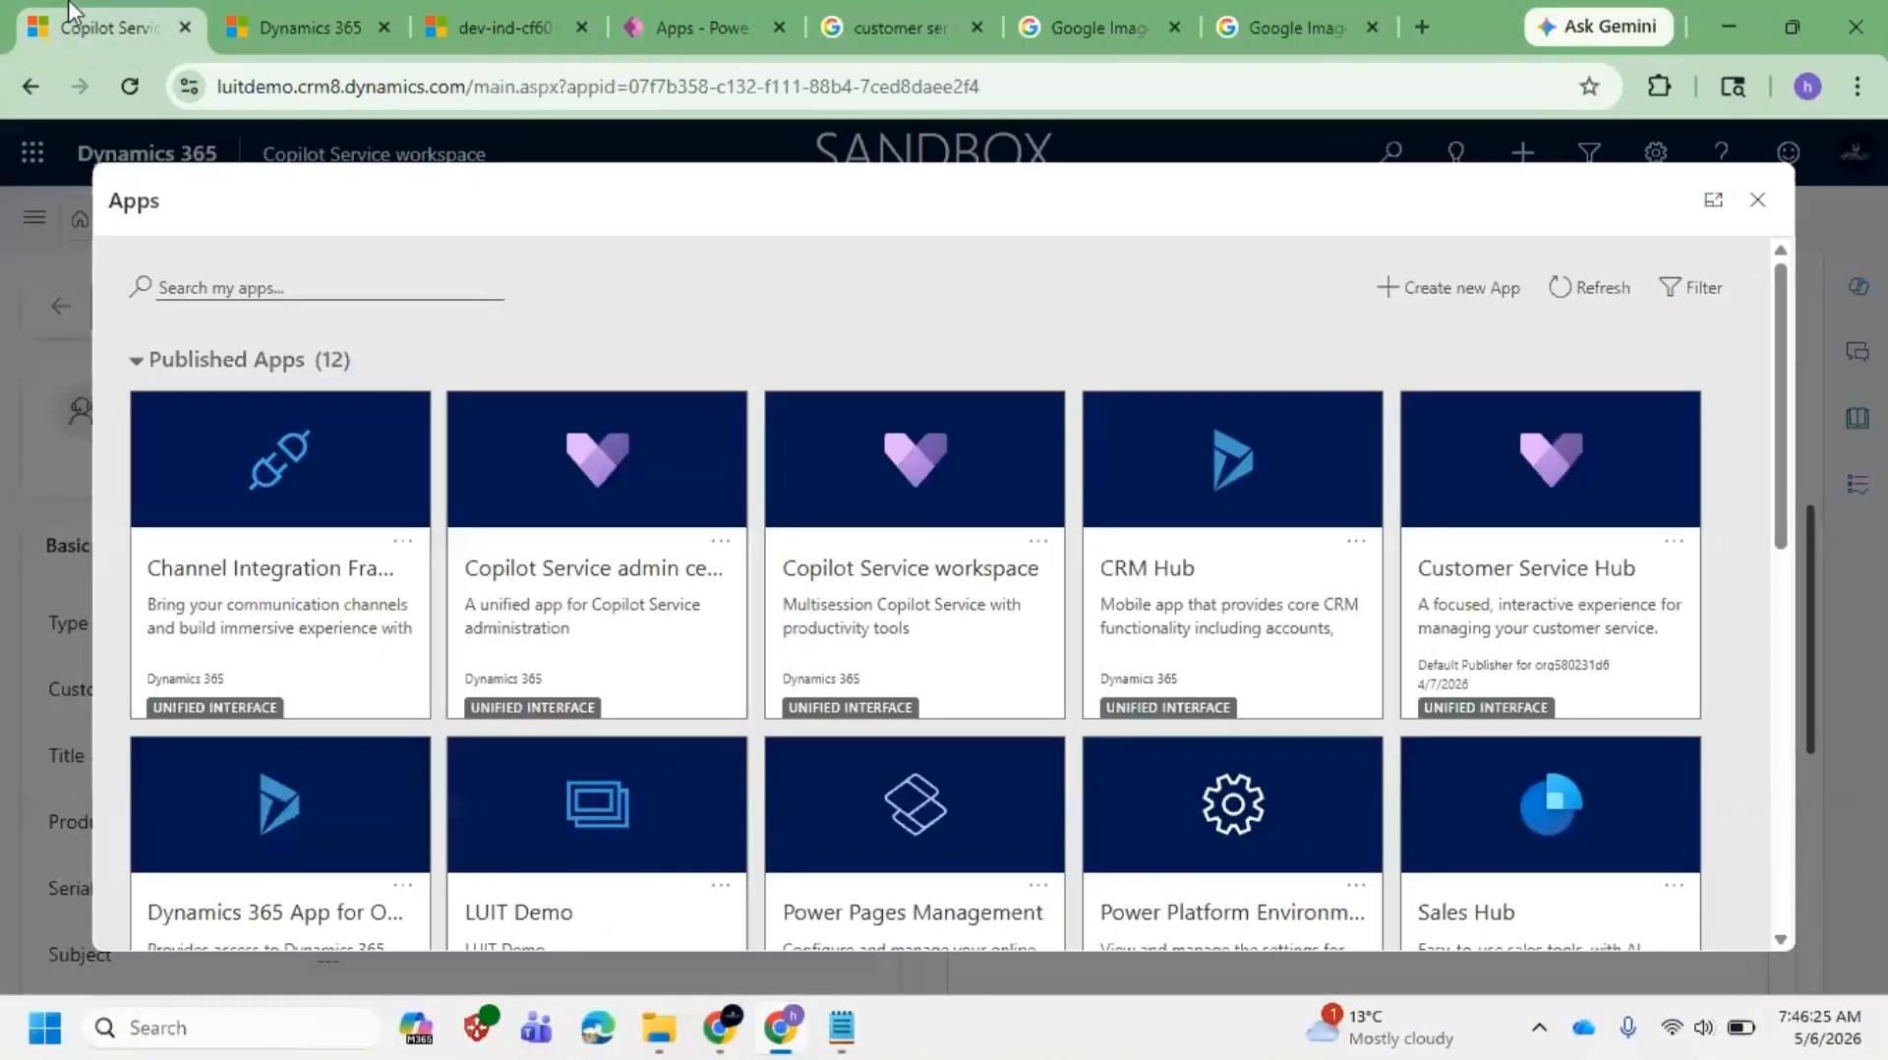
{"action": "left_click", "coordinate": [1756, 202]}
{"action": "scroll", "coordinate": [404, 758], "scroll_direction": "down", "scroll_amount": 4}
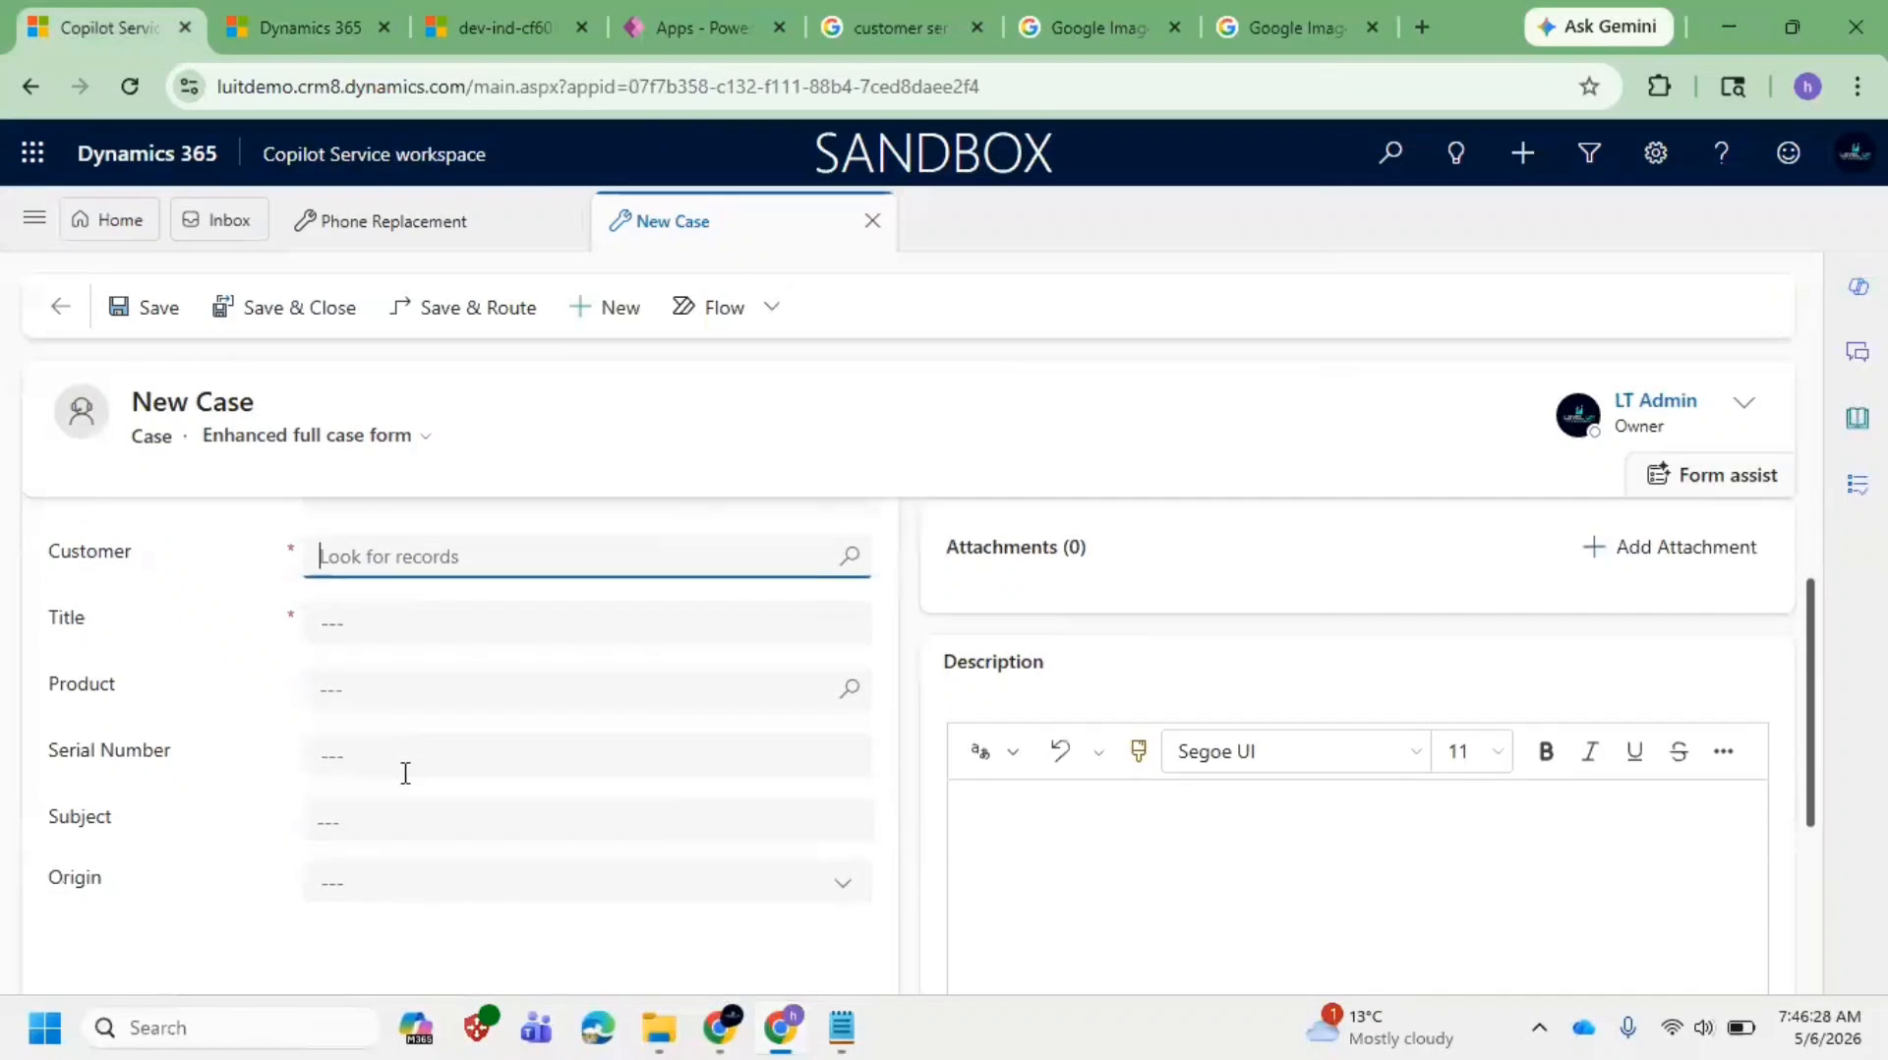
{"action": "scroll", "coordinate": [384, 783], "scroll_direction": "up", "scroll_amount": 4}
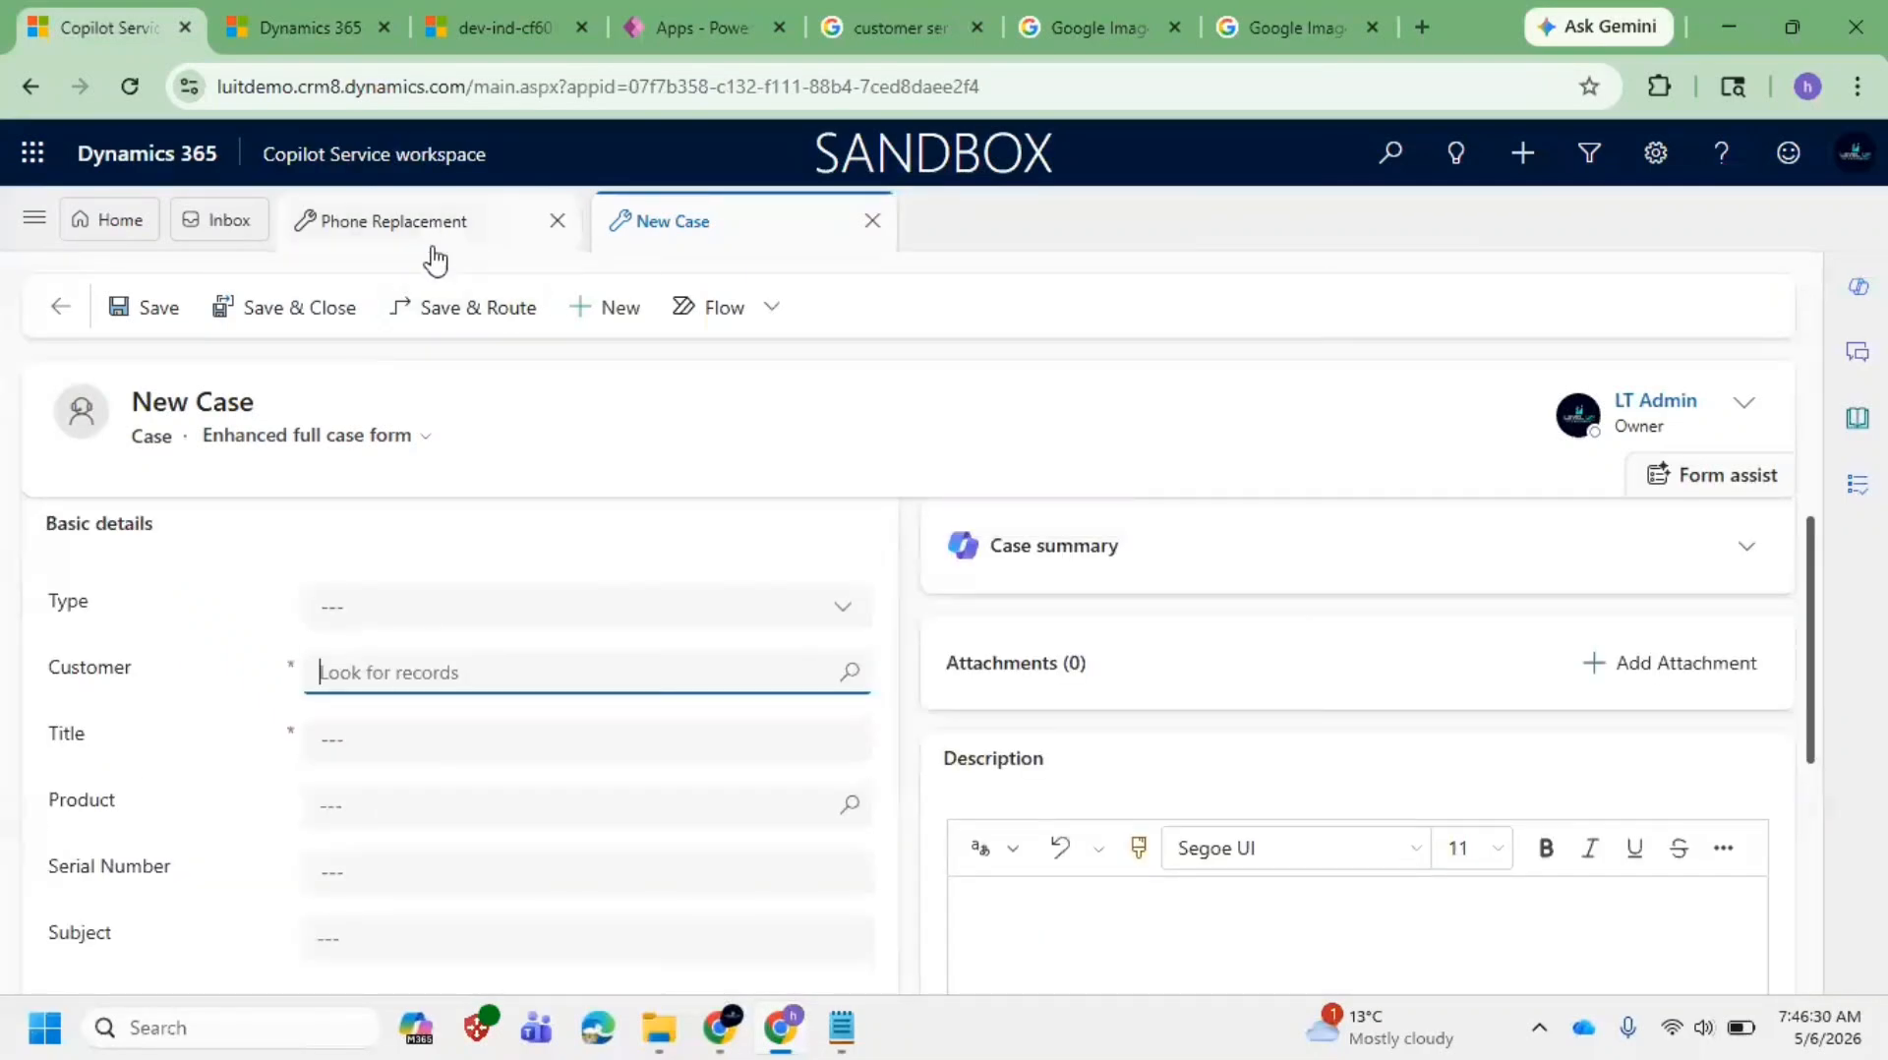
{"action": "left_click", "coordinate": [407, 226]}
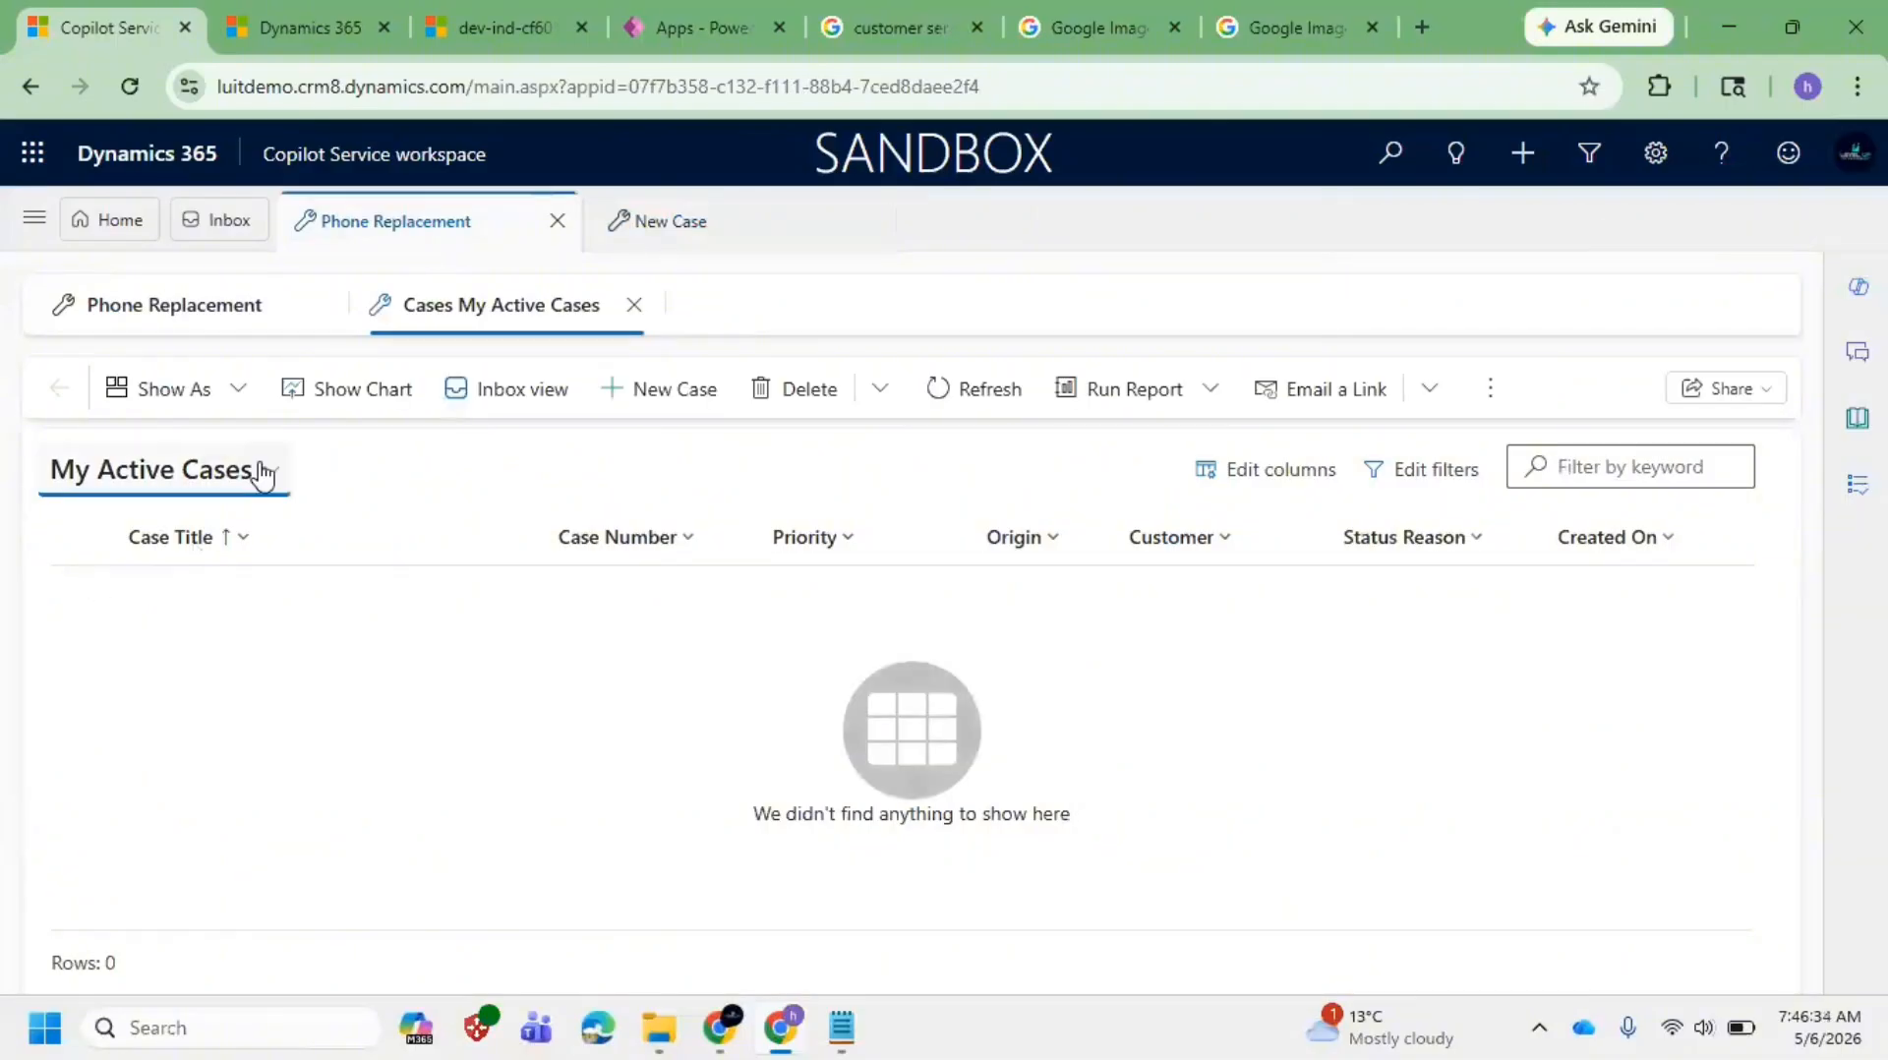
{"action": "left_click", "coordinate": [190, 474]}
Step: Switch to My Resolved Cases and open the Phone Replacement case, marking its Resolved status
{"action": "left_click", "coordinate": [177, 740]}
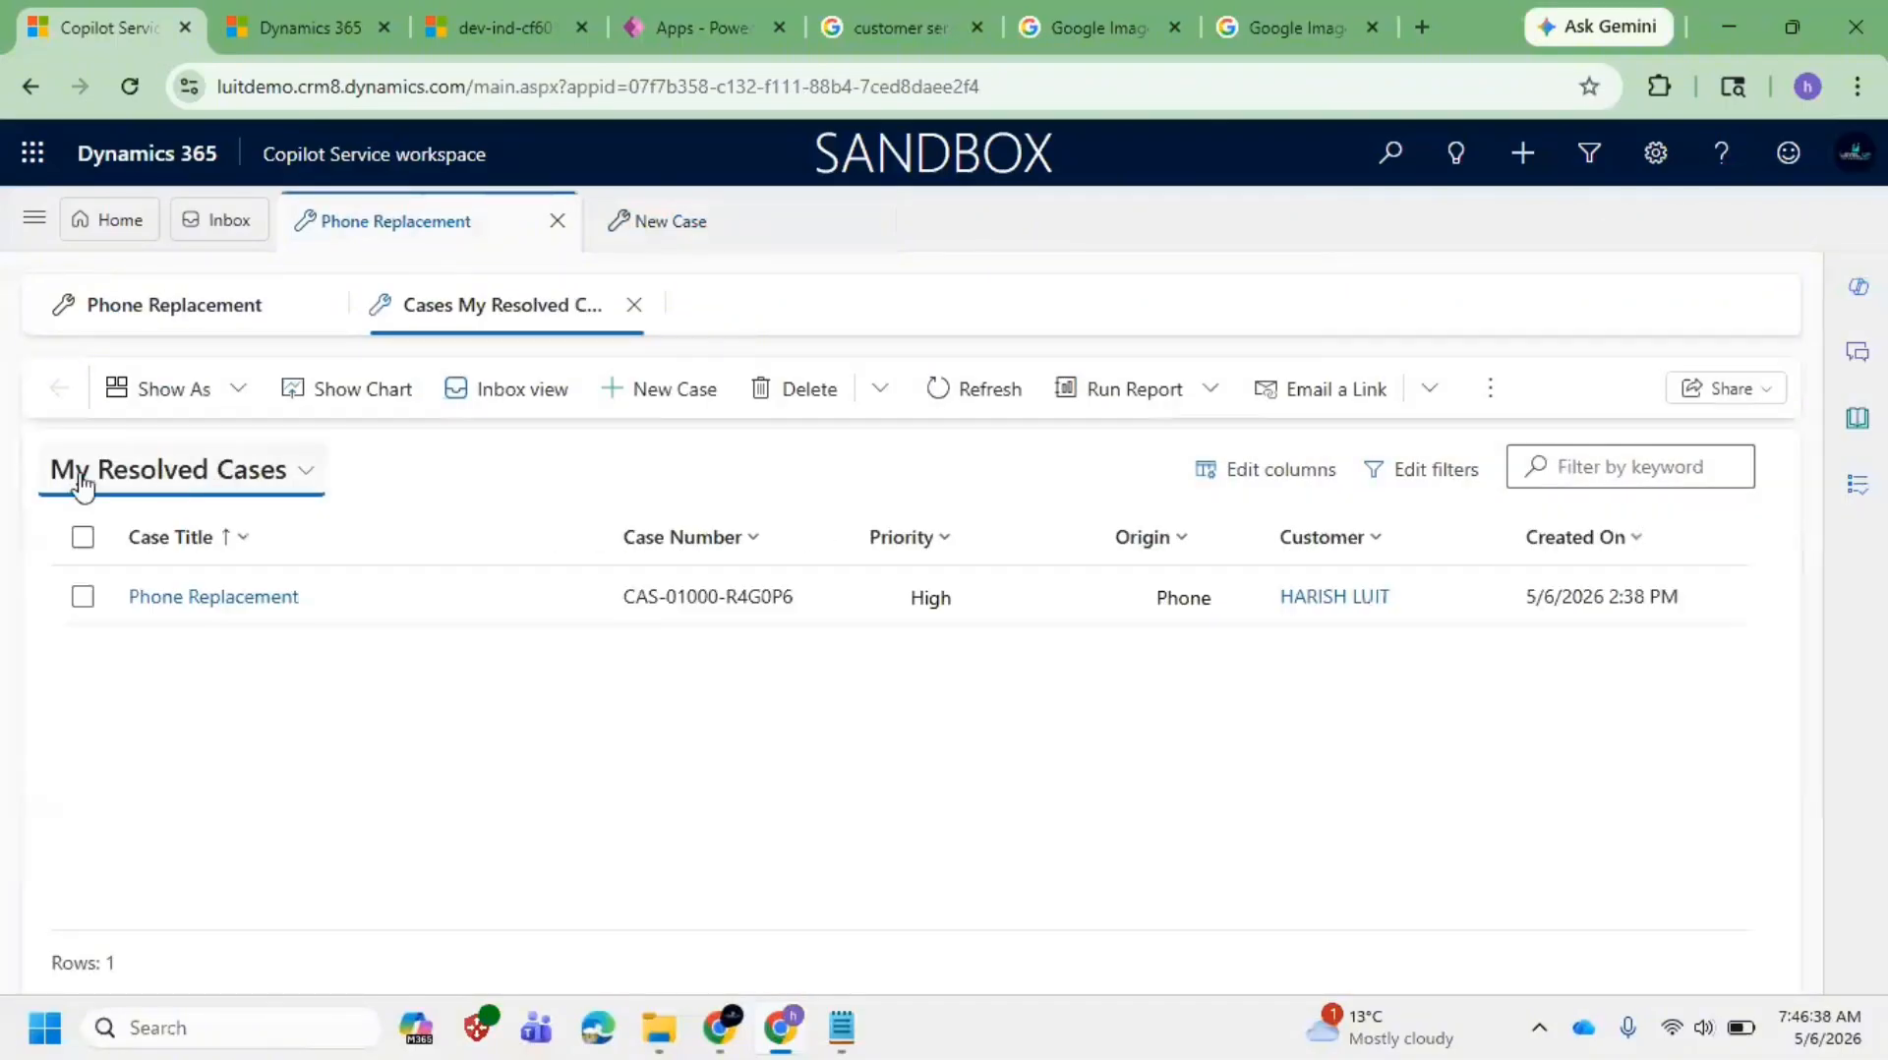
{"action": "double_click", "coordinate": [450, 618]}
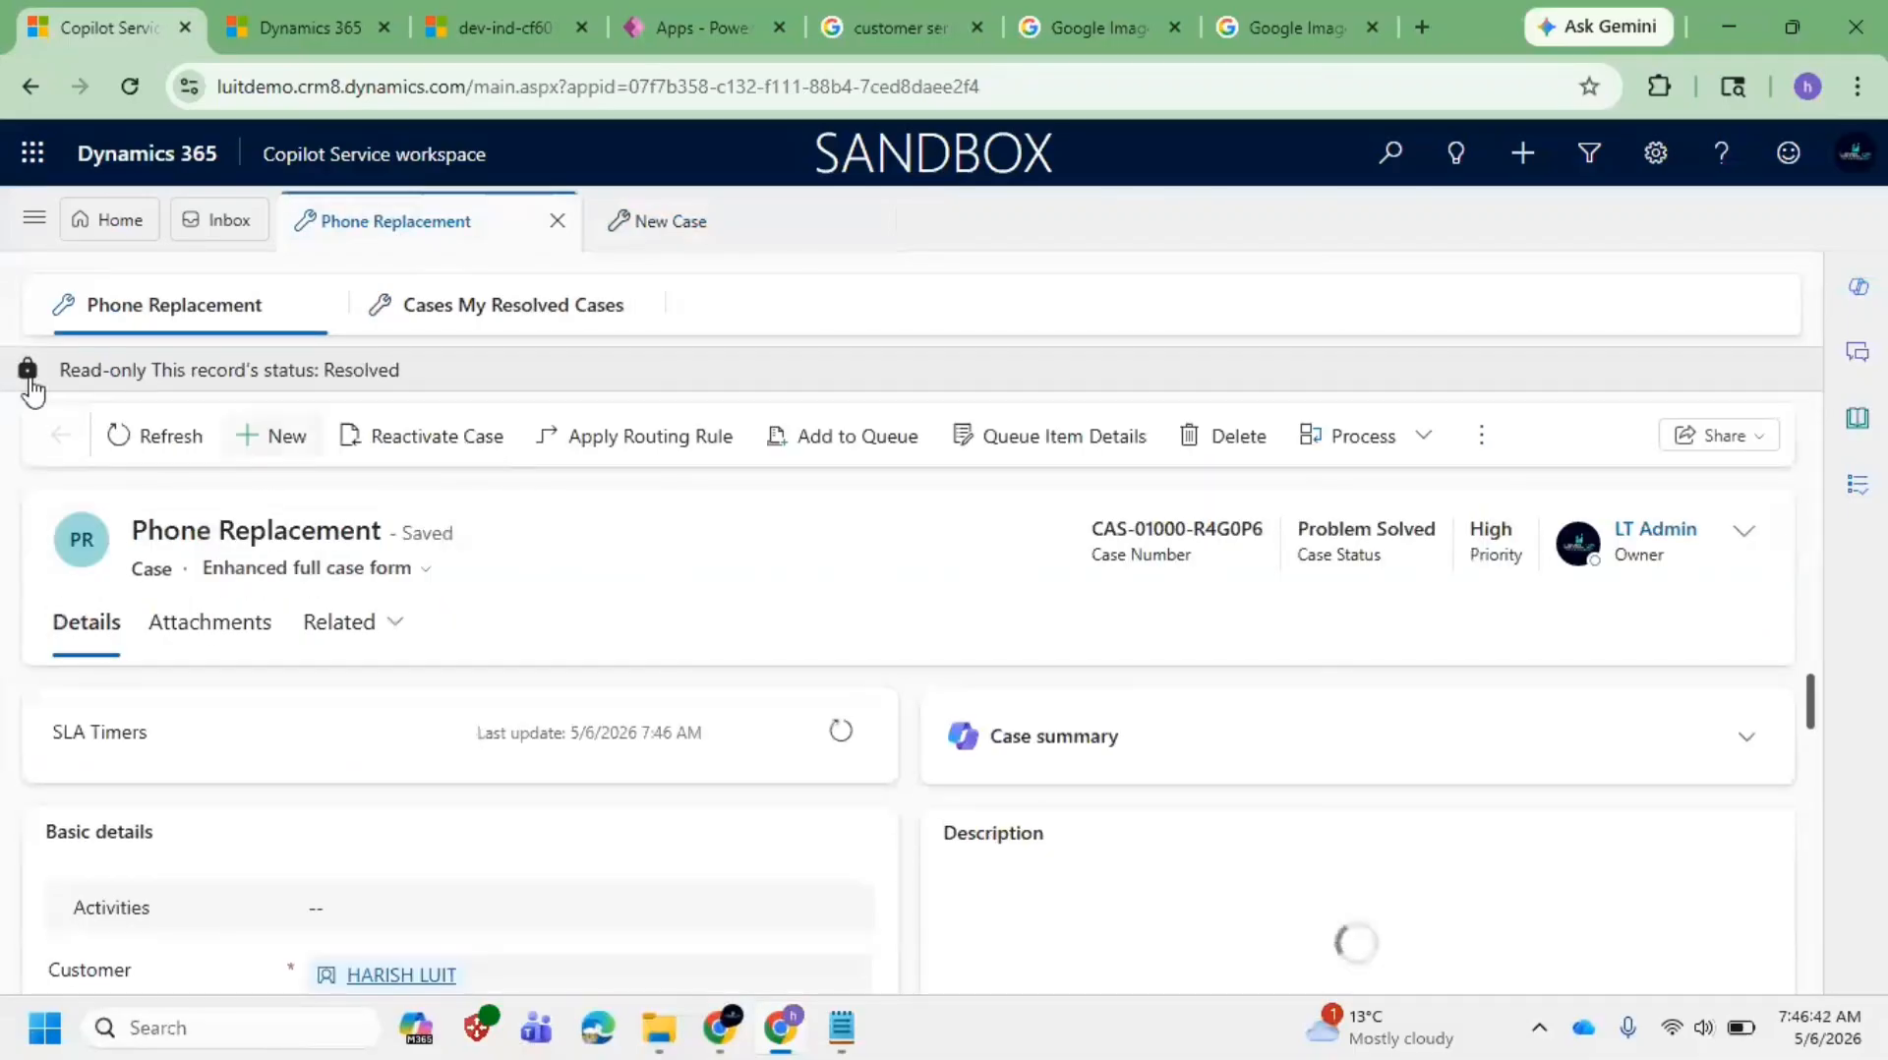
{"action": "left_click_drag", "start_coordinate": [323, 372], "coordinate": [474, 371]}
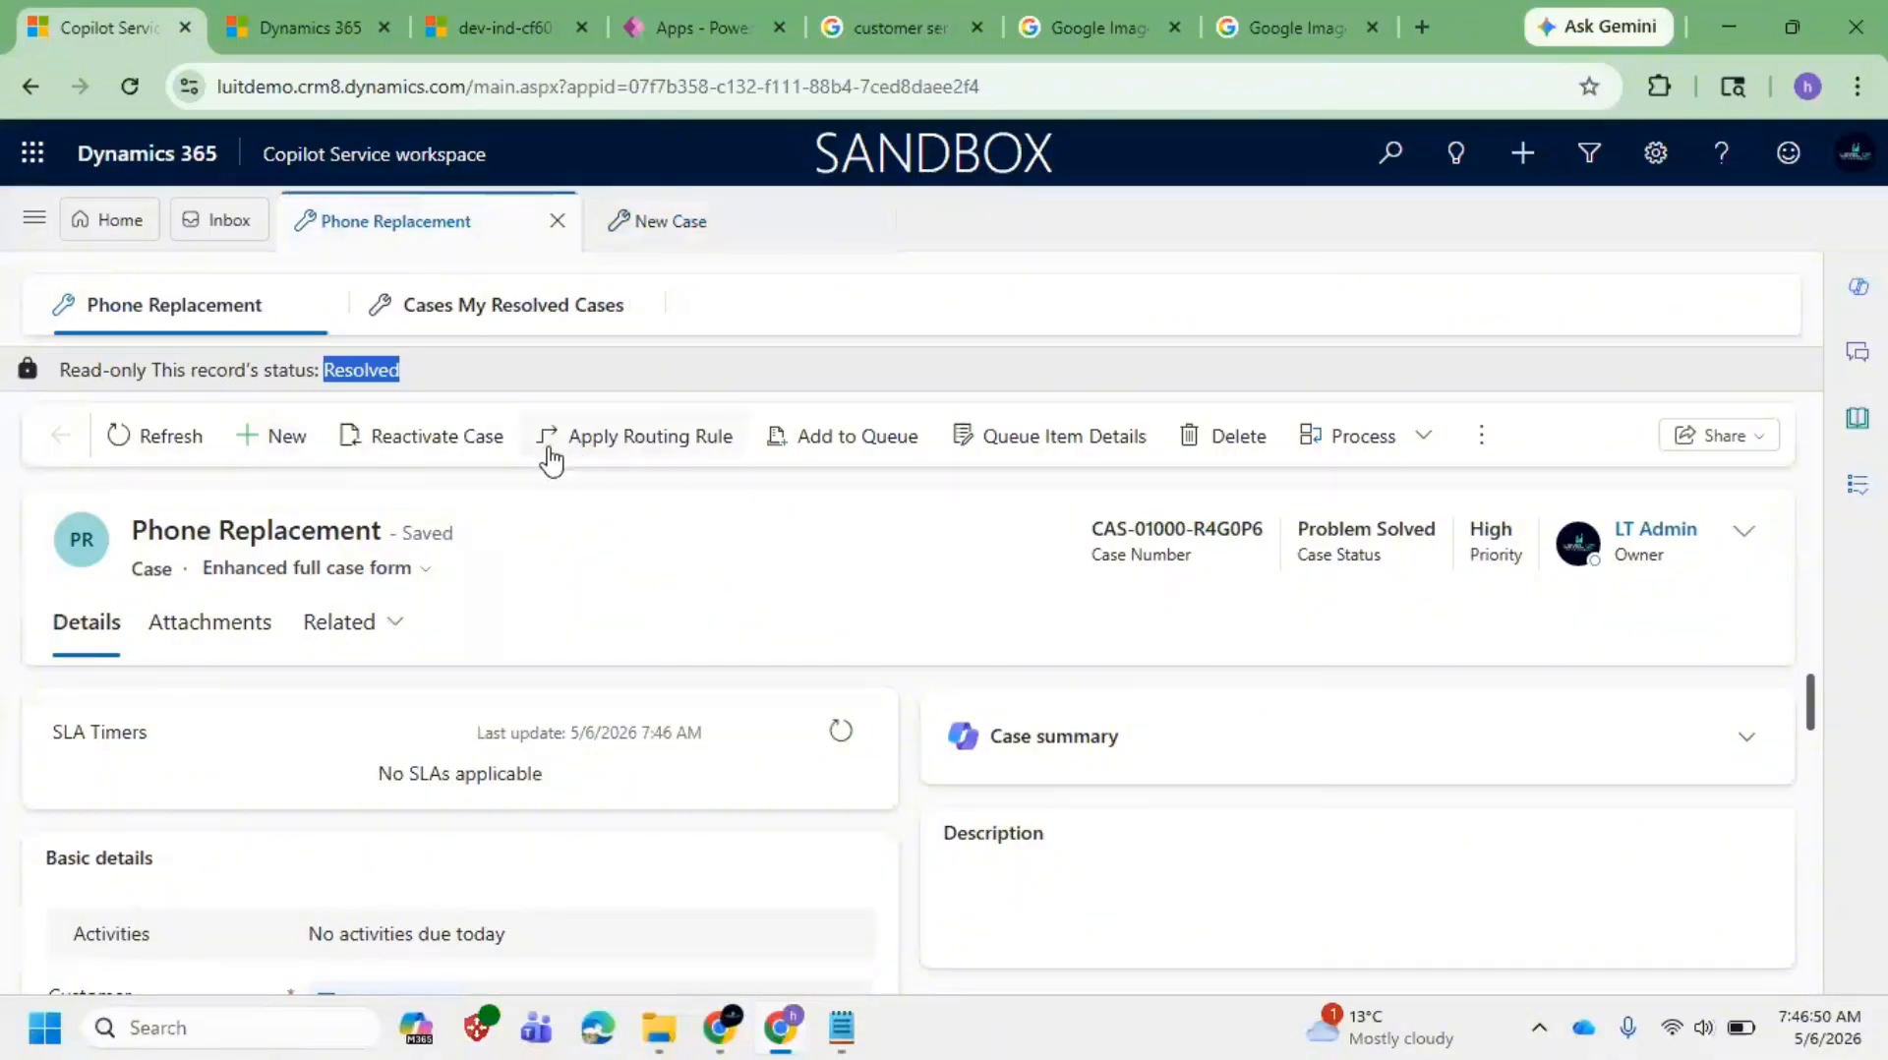
Step: Reactivate the Phone Replacement case and review the form now showing In Progress
{"action": "left_click", "coordinate": [444, 450]}
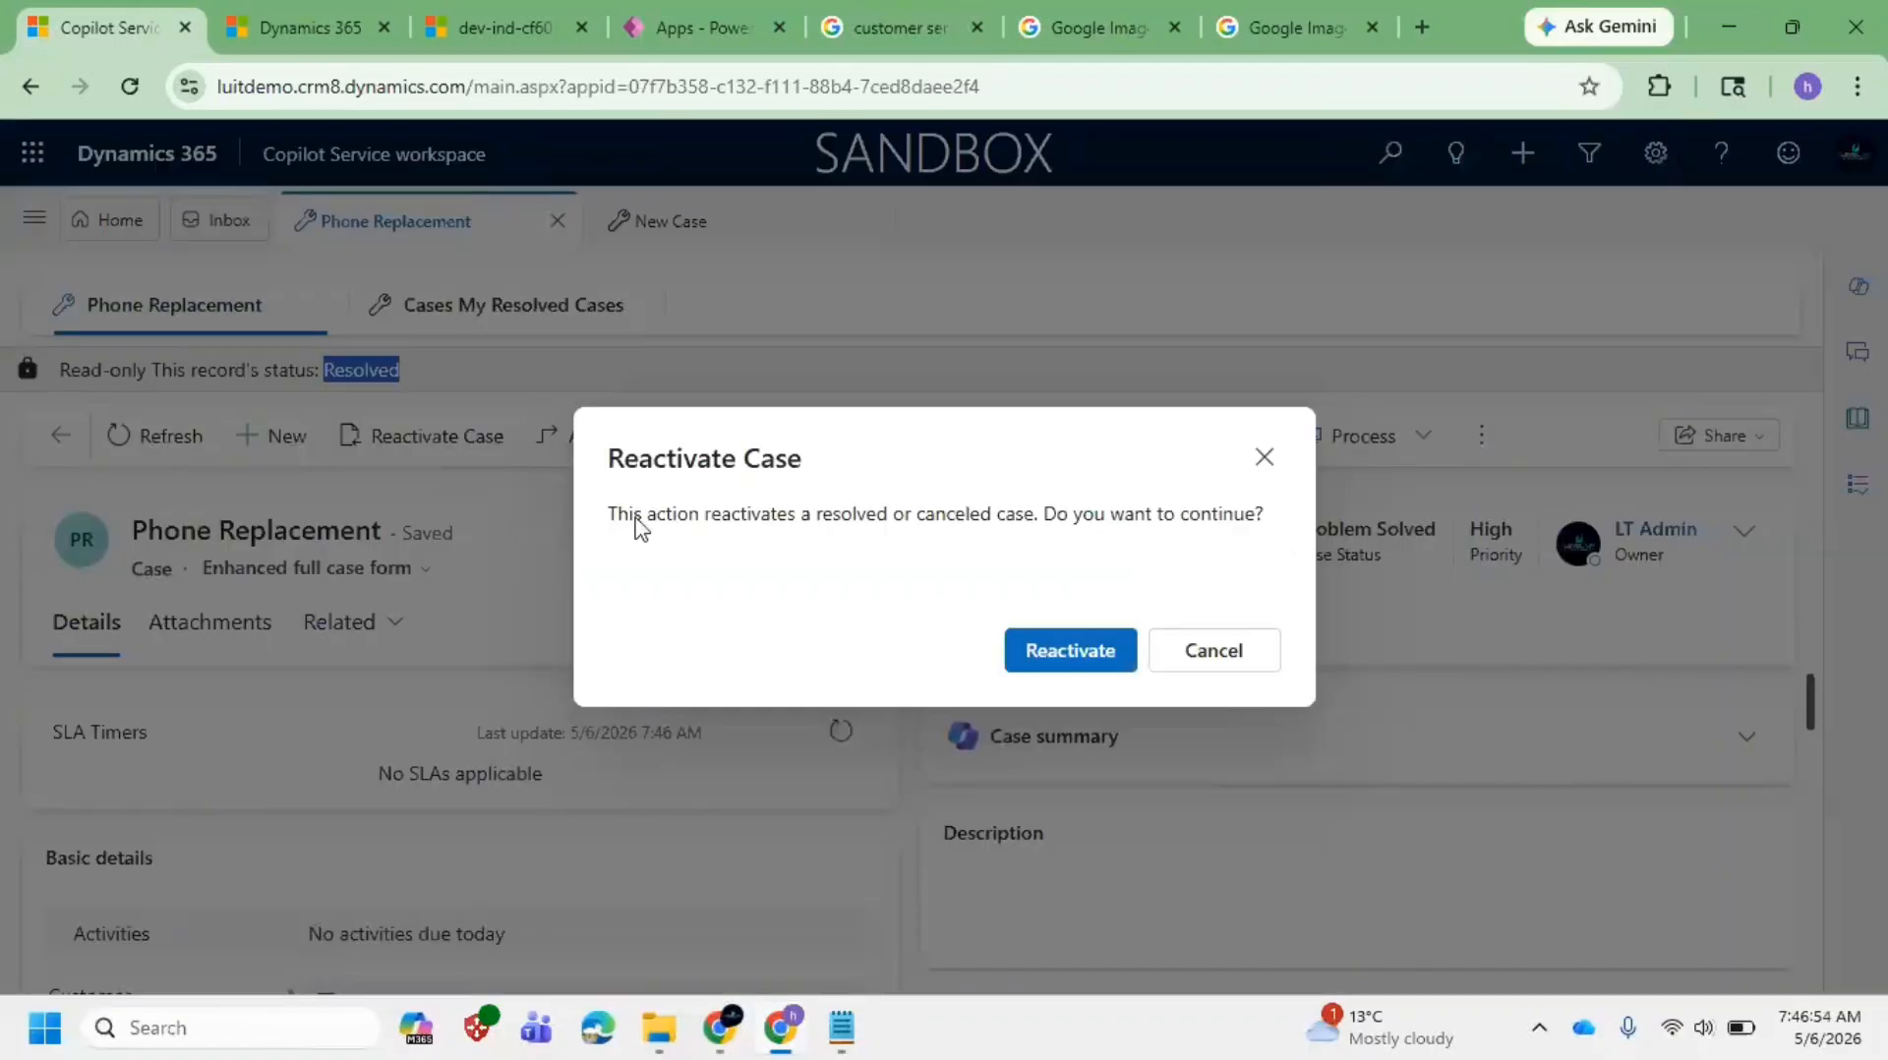
{"action": "left_click", "coordinate": [1080, 651]}
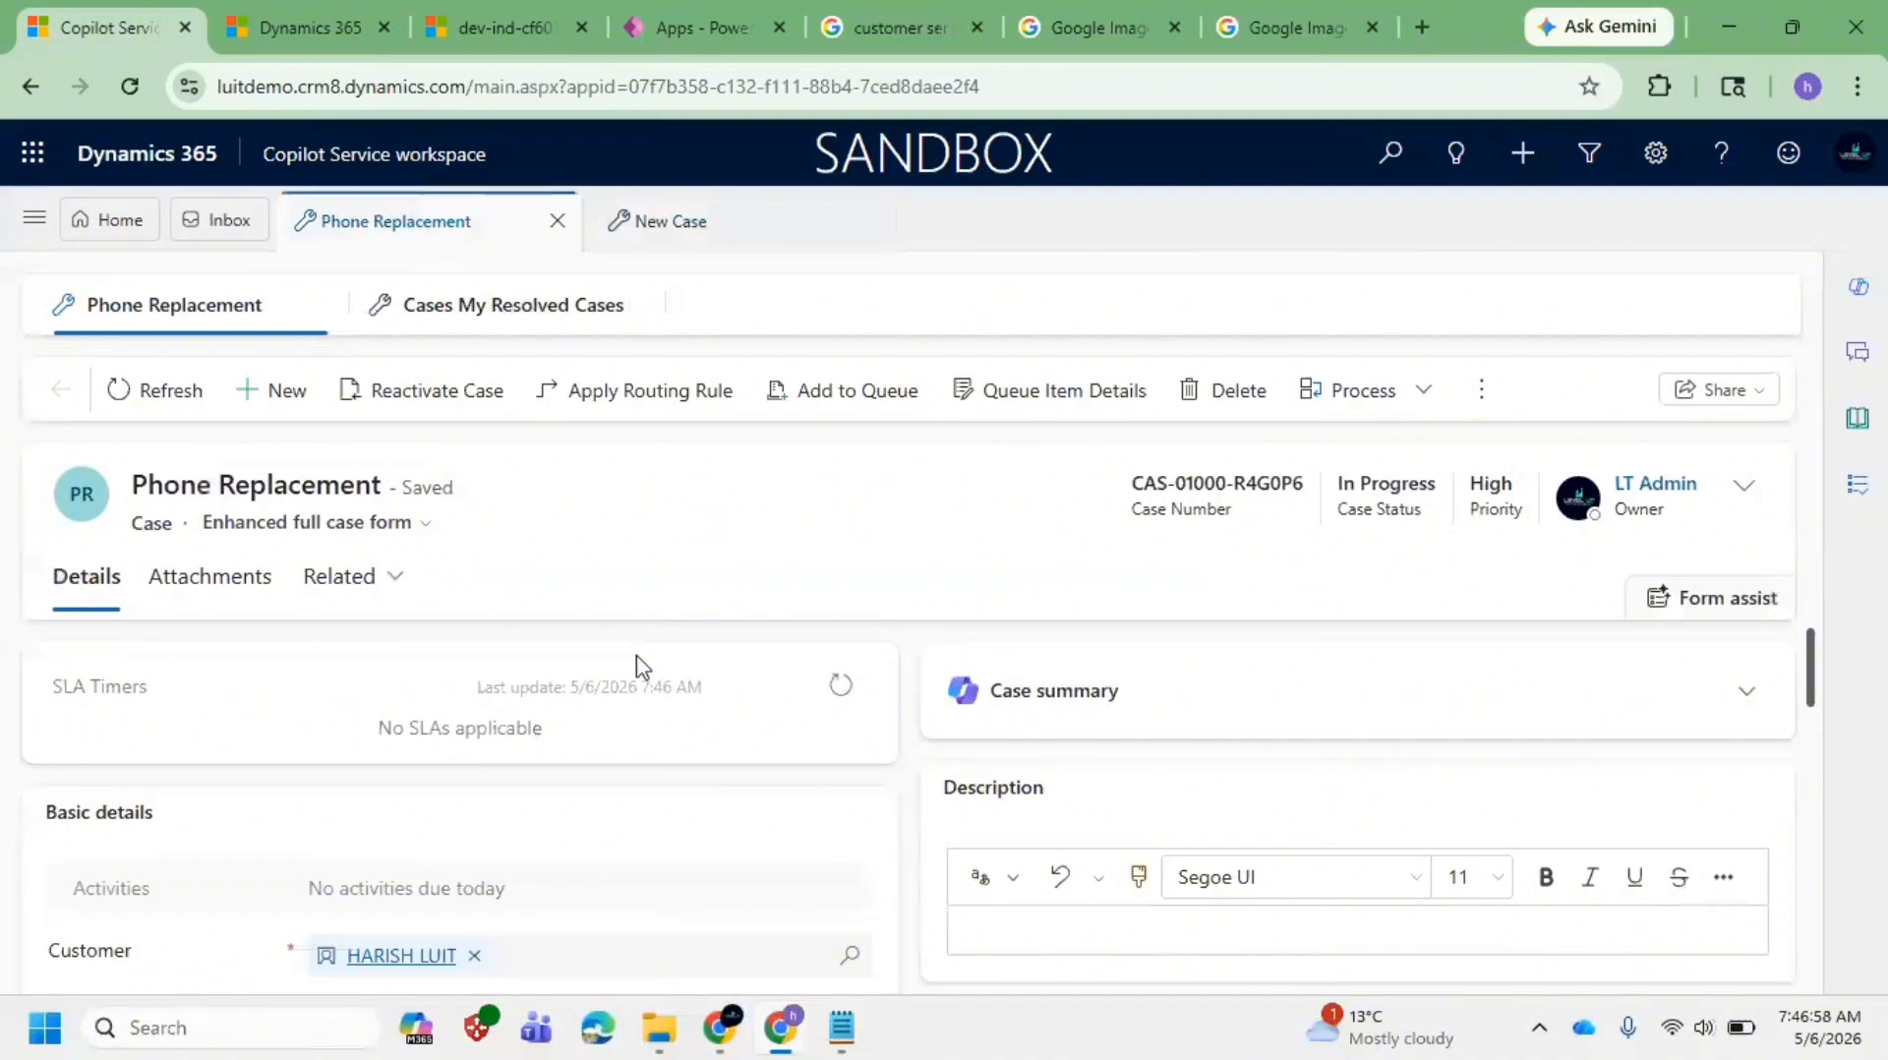
{"action": "scroll", "coordinate": [434, 702], "scroll_direction": "down", "scroll_amount": 4}
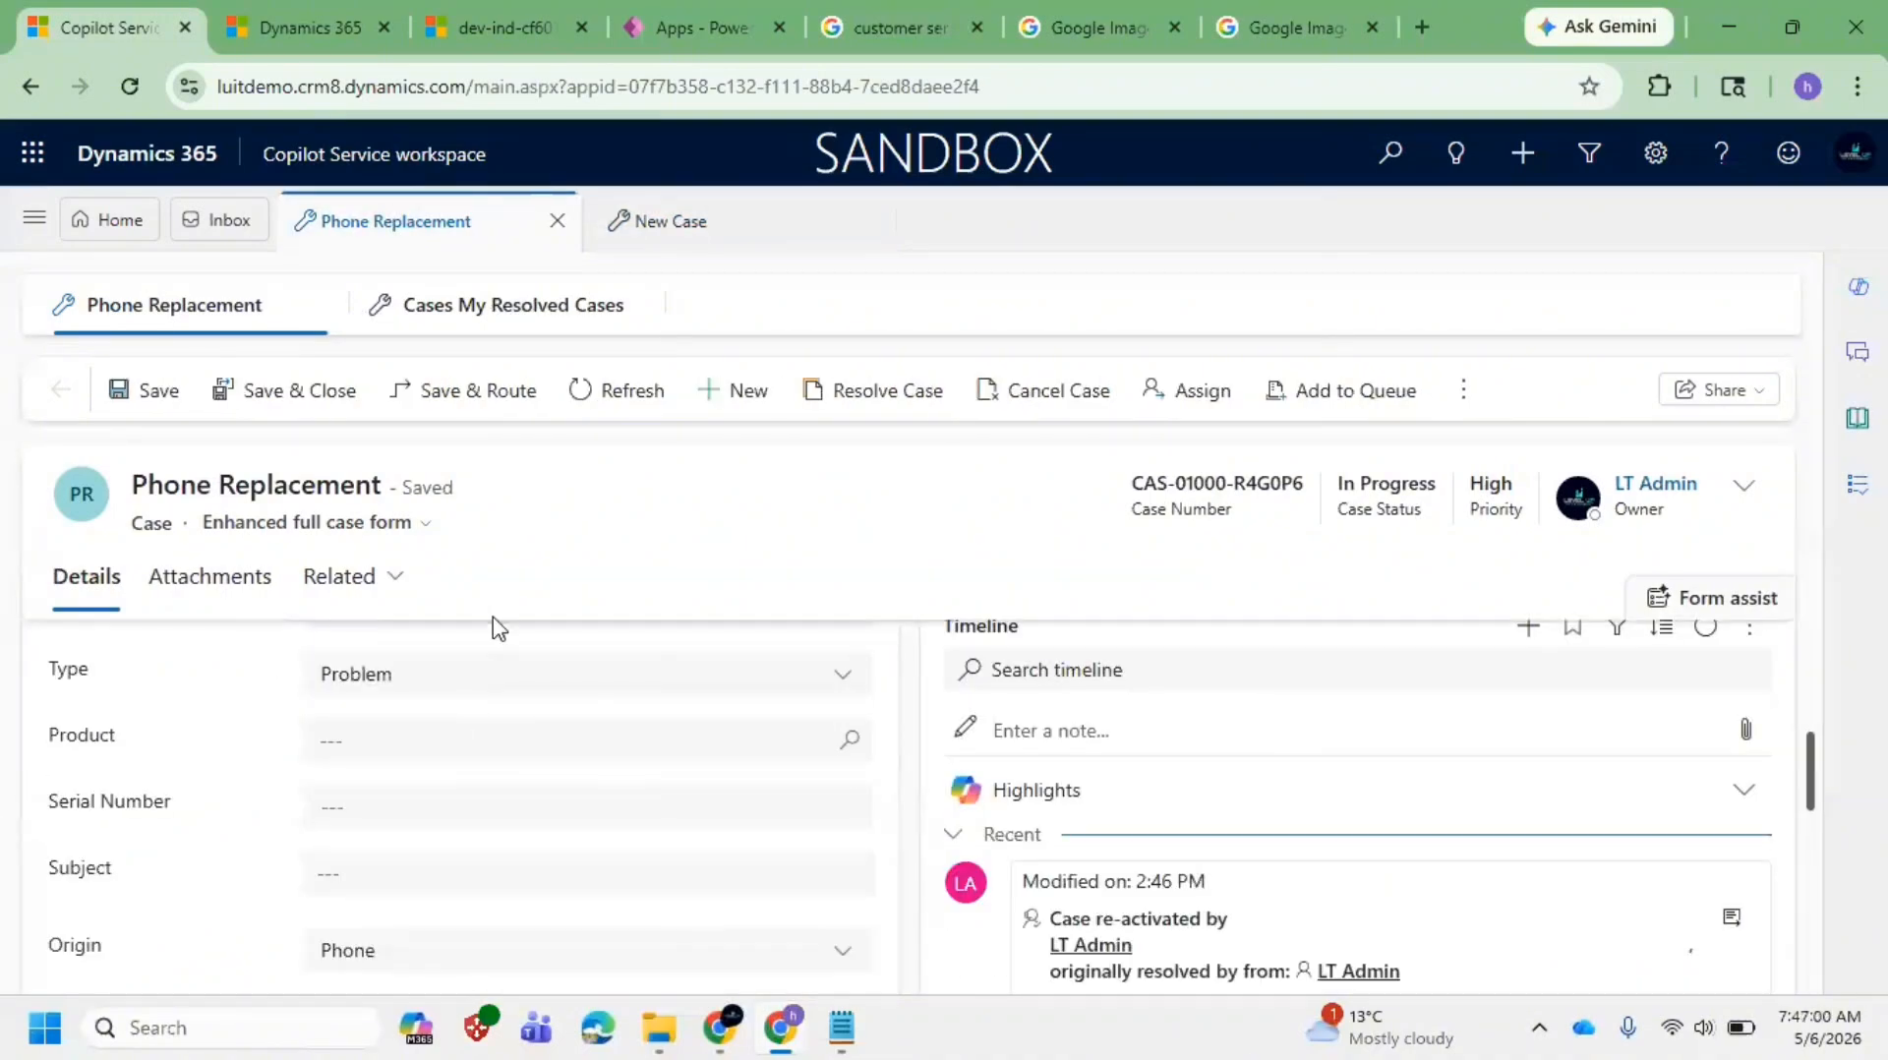
{"action": "scroll", "coordinate": [476, 748], "scroll_direction": "down", "scroll_amount": 5}
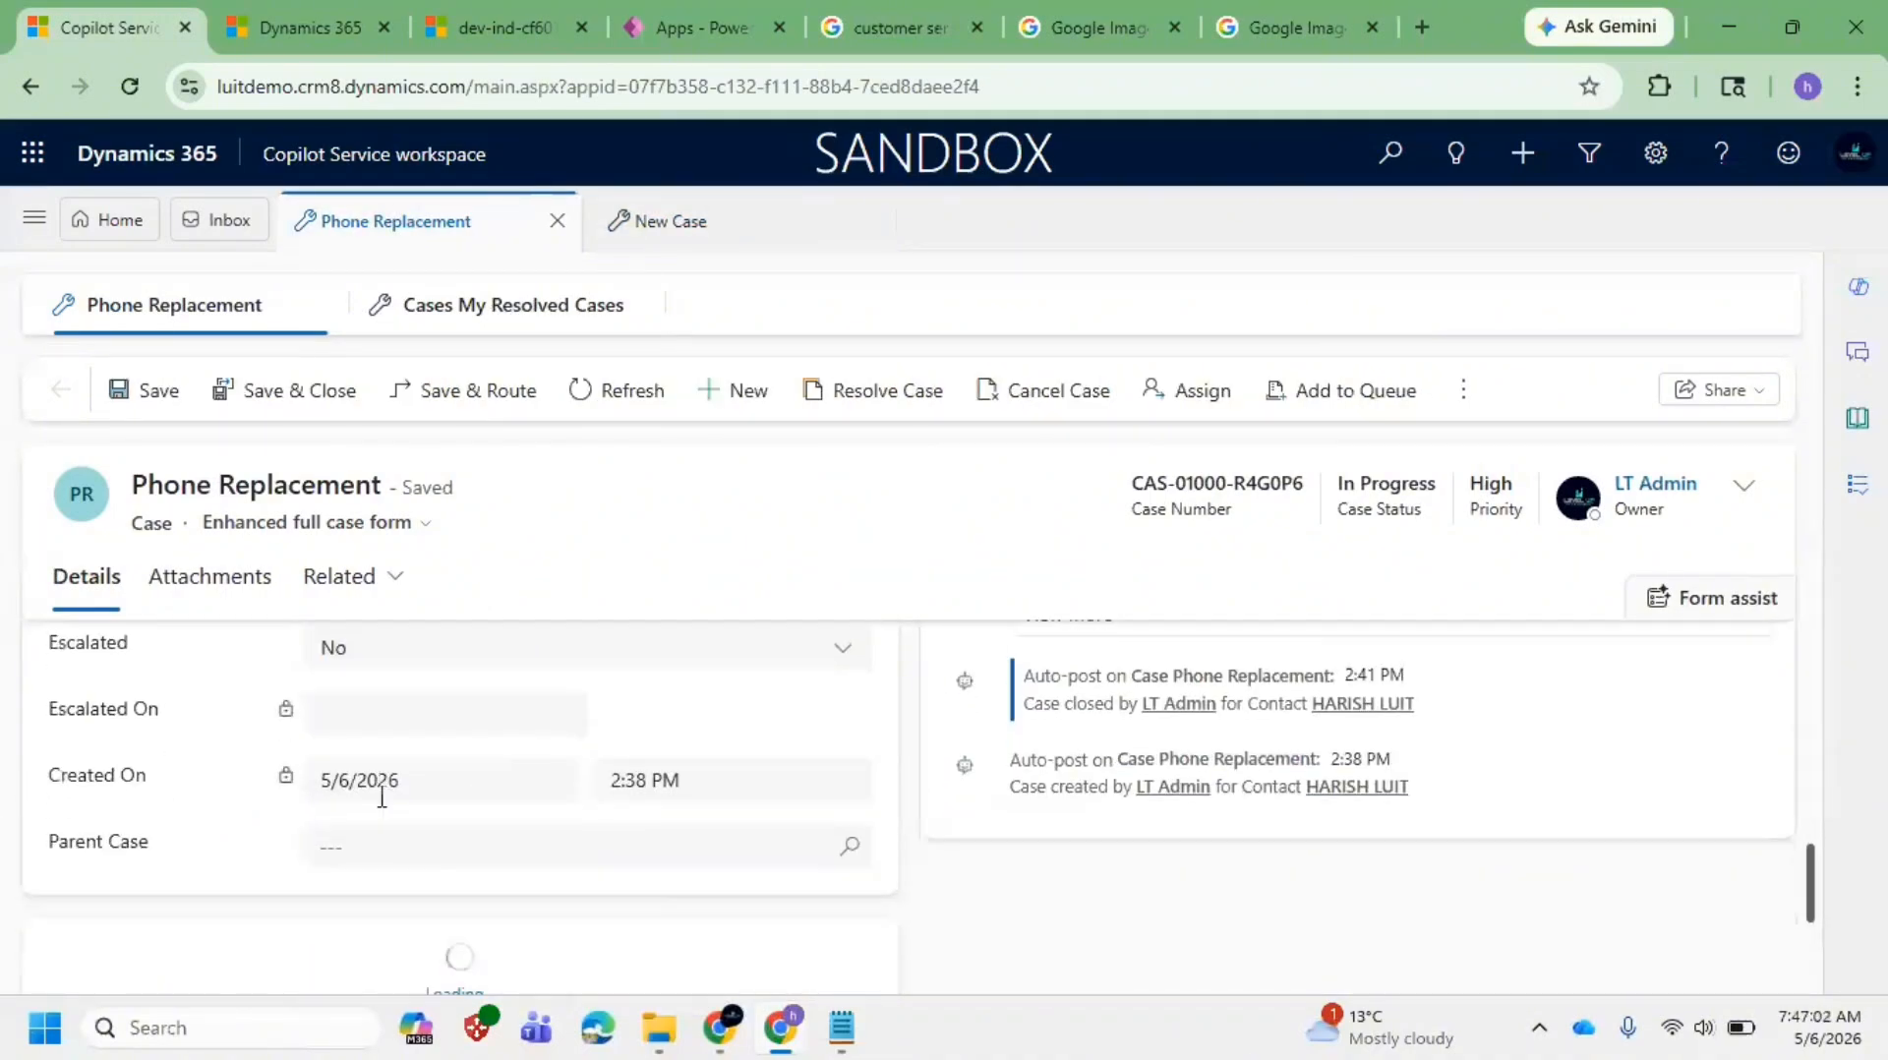
{"action": "scroll", "coordinate": [379, 821], "scroll_direction": "down", "scroll_amount": 3}
{"action": "scroll", "coordinate": [495, 805], "scroll_direction": "up", "scroll_amount": 3}
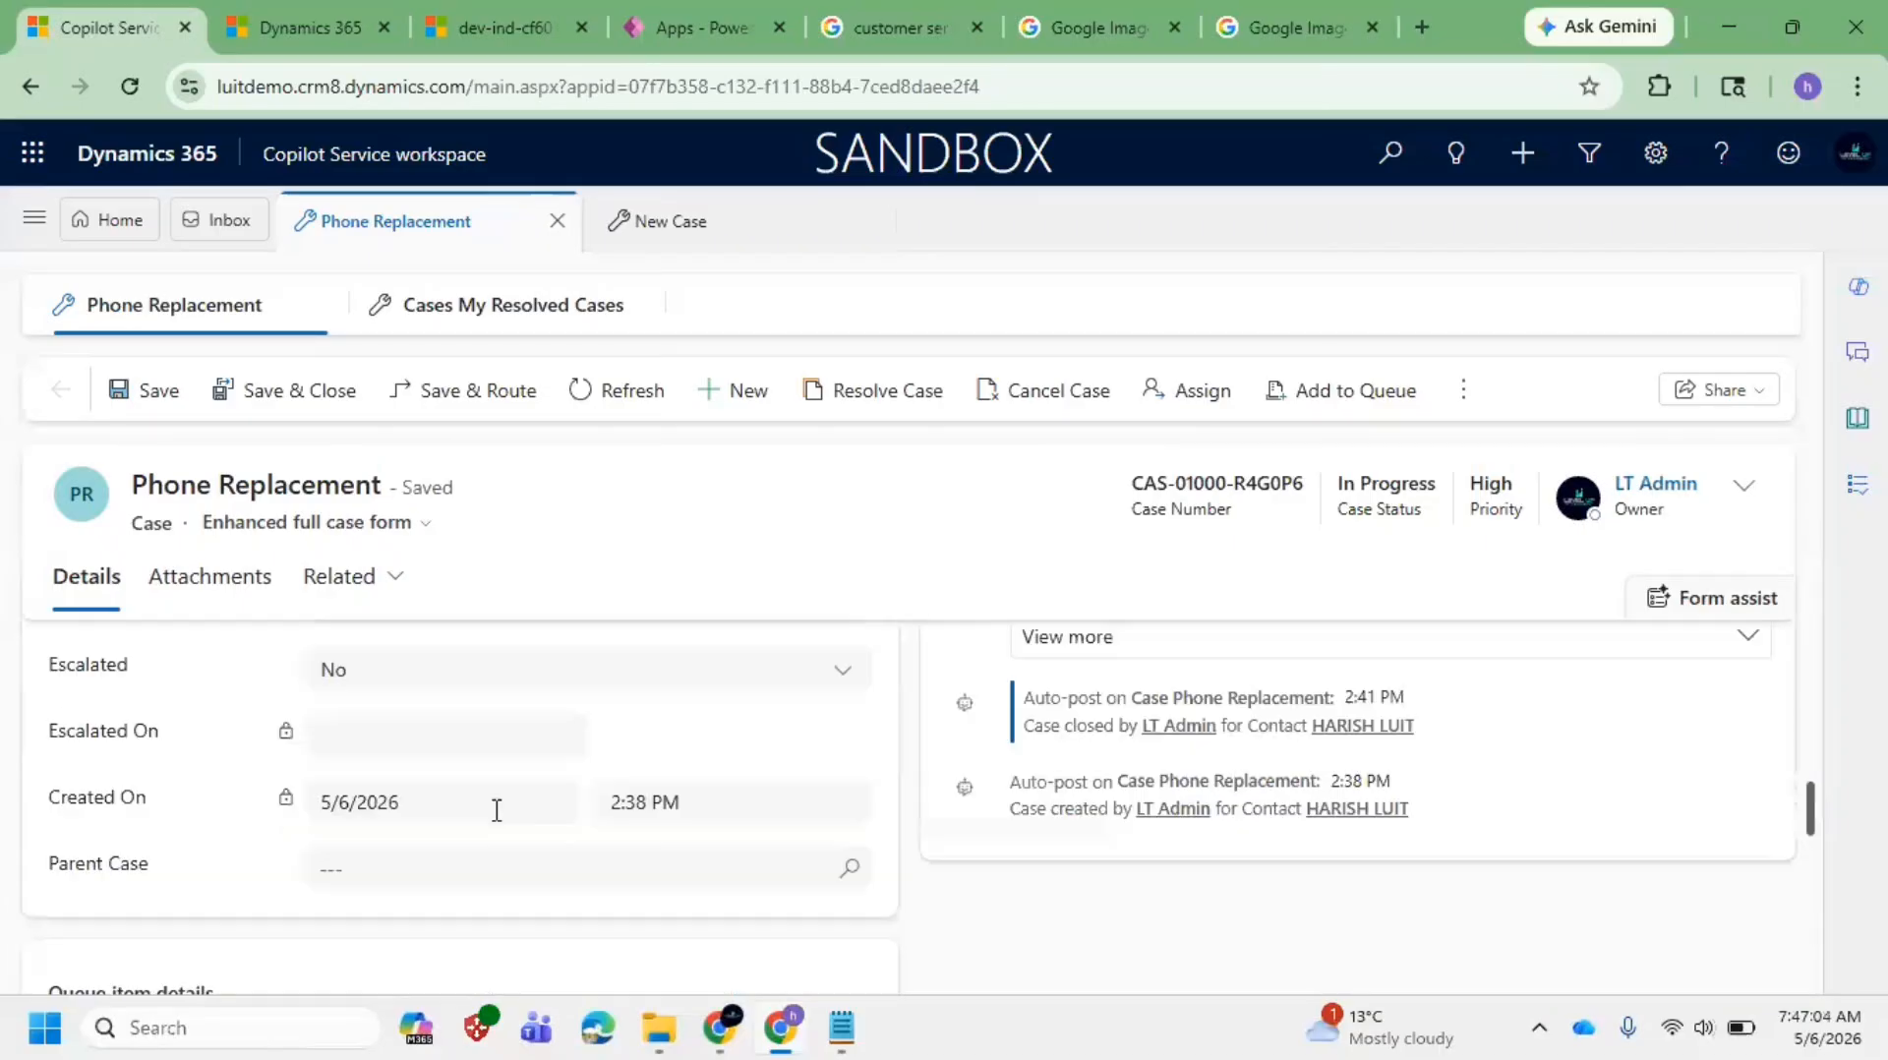
{"action": "scroll", "coordinate": [496, 810], "scroll_direction": "down", "scroll_amount": 5}
{"action": "scroll", "coordinate": [499, 824], "scroll_direction": "up", "scroll_amount": 3}
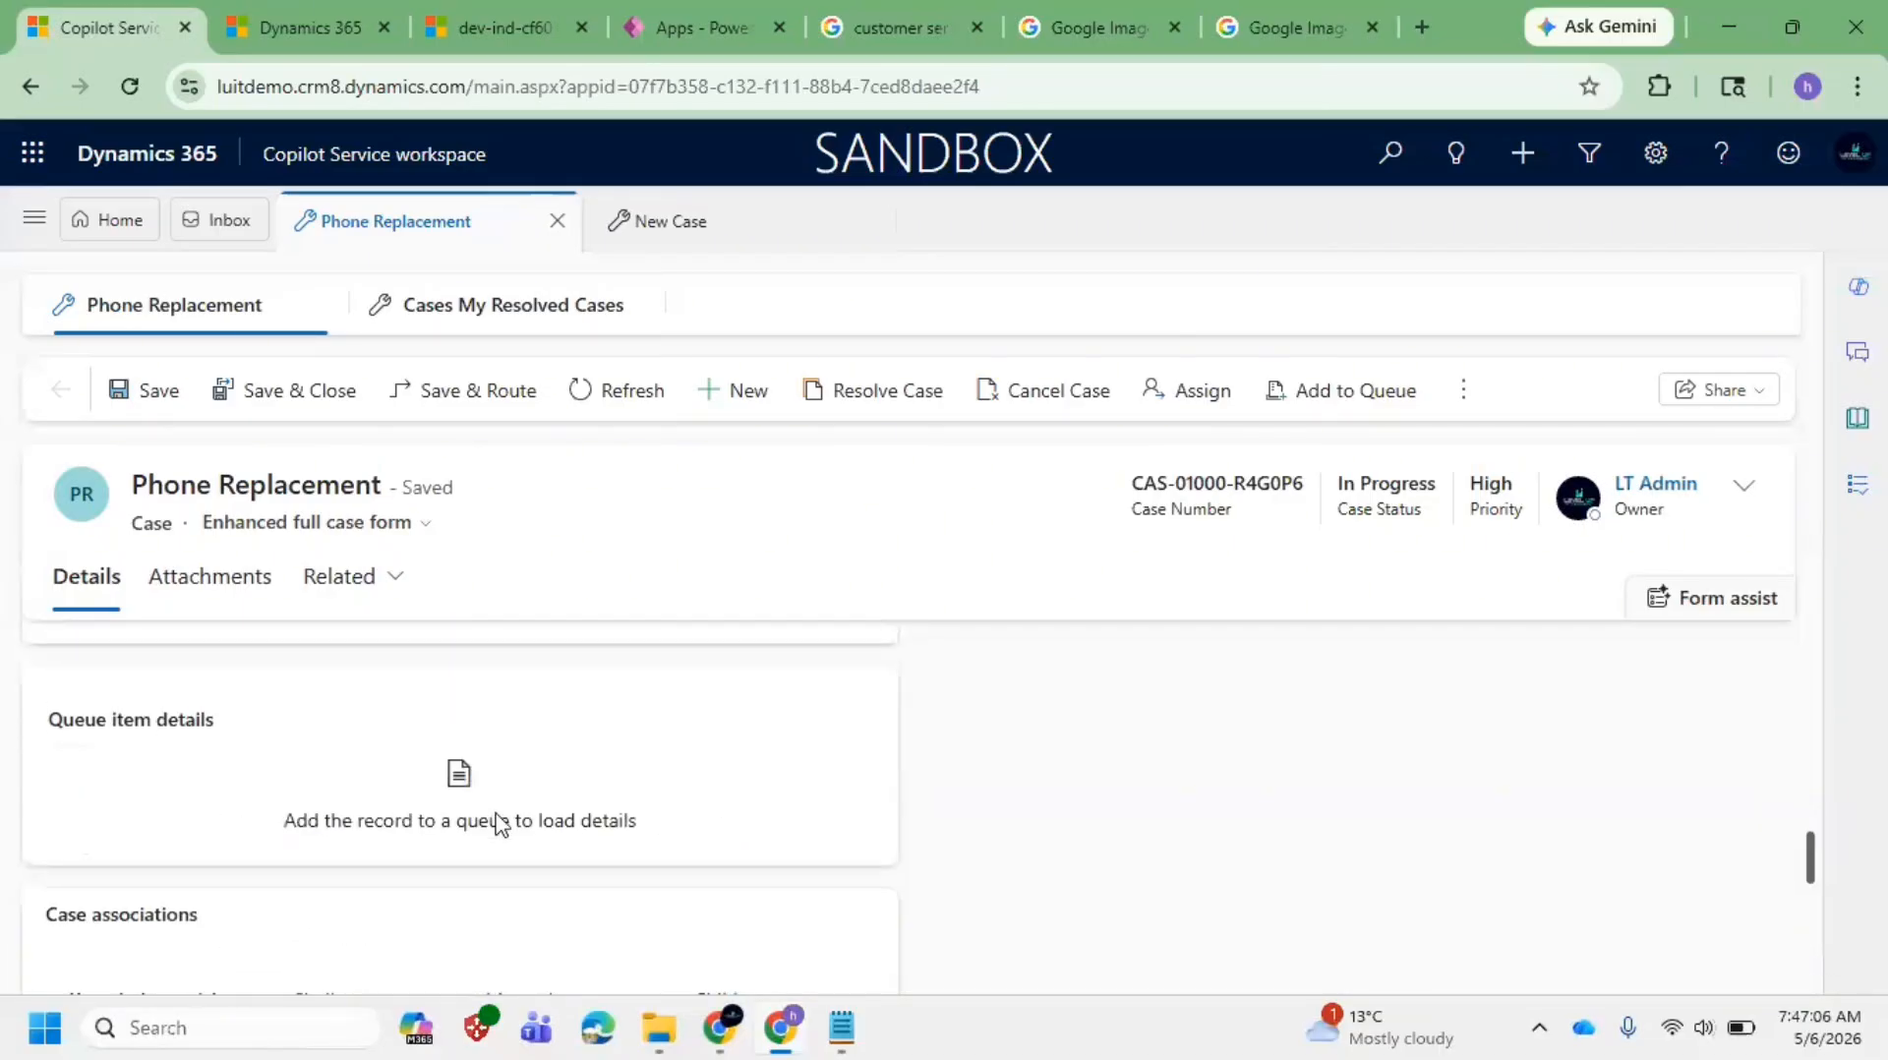
{"action": "scroll", "coordinate": [497, 824], "scroll_direction": "up", "scroll_amount": 5}
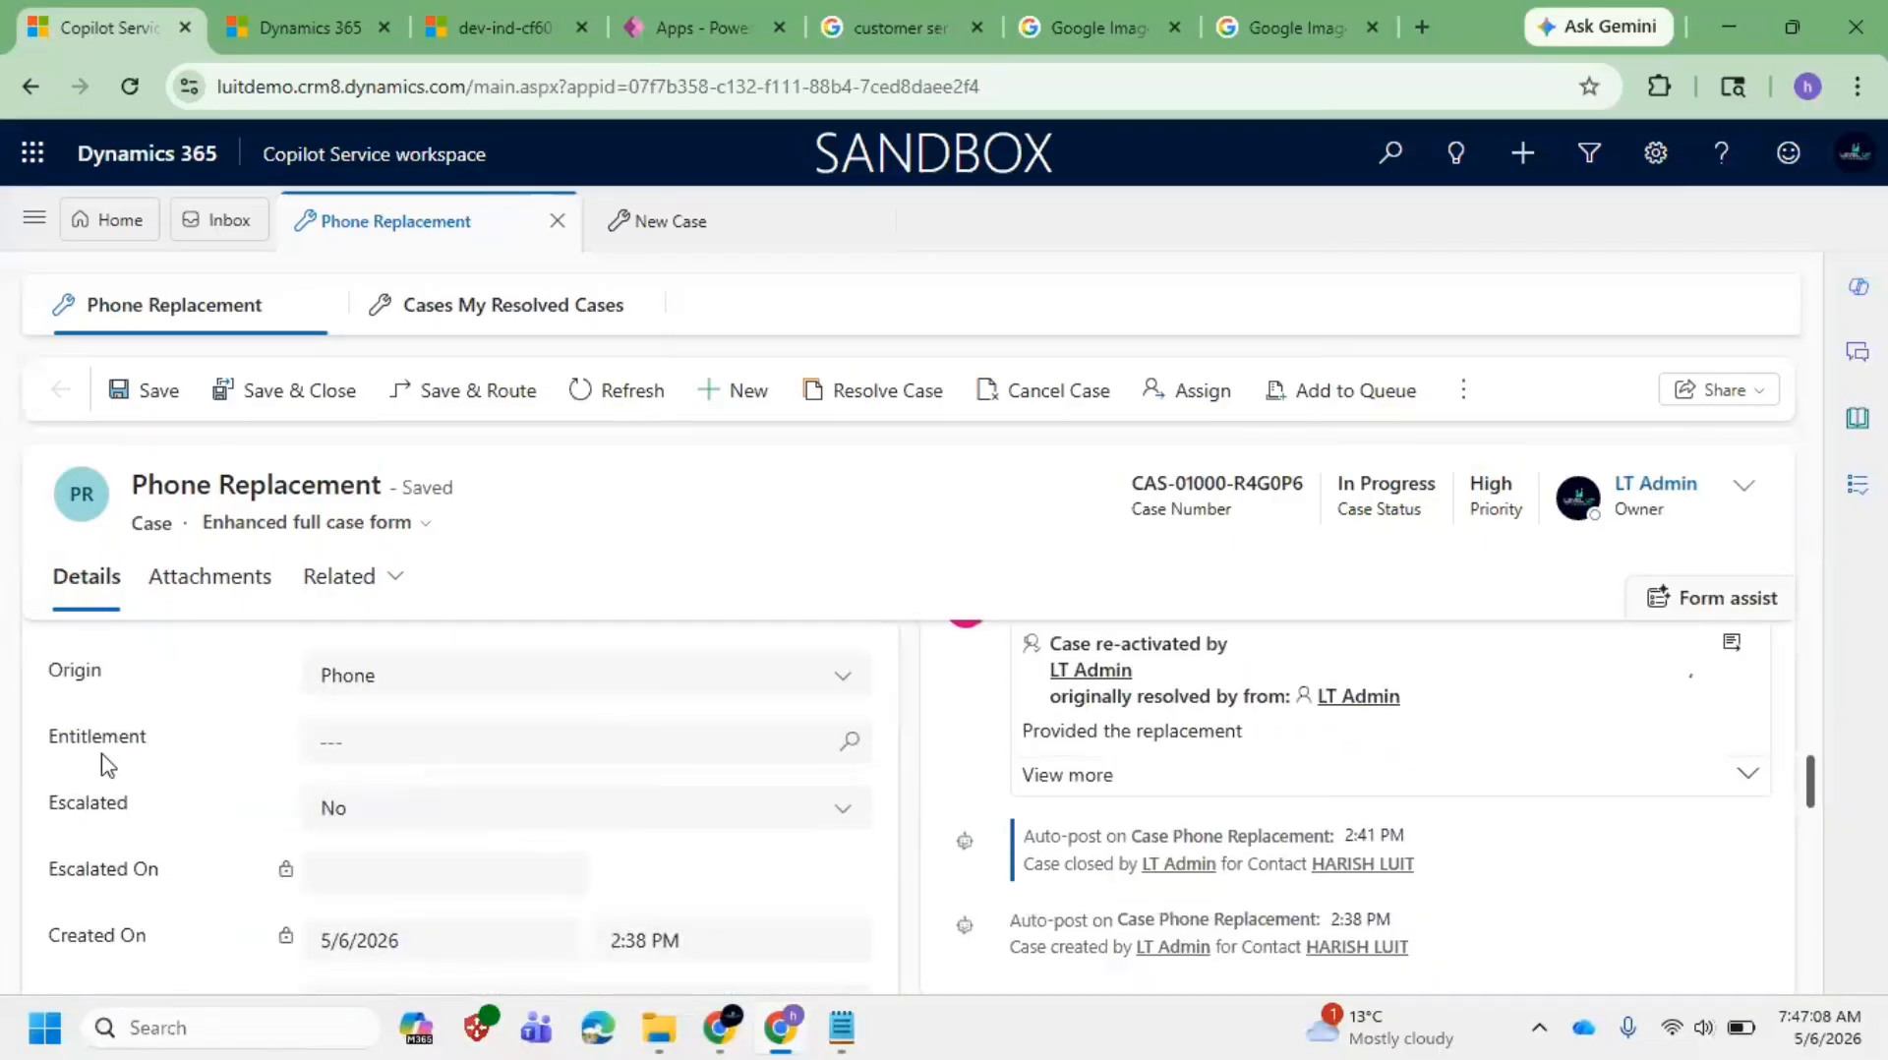
Step: Search the Entitlement lookup, find no records, then view the Customer Service lifecycle diagram
{"action": "left_click", "coordinate": [586, 732]}
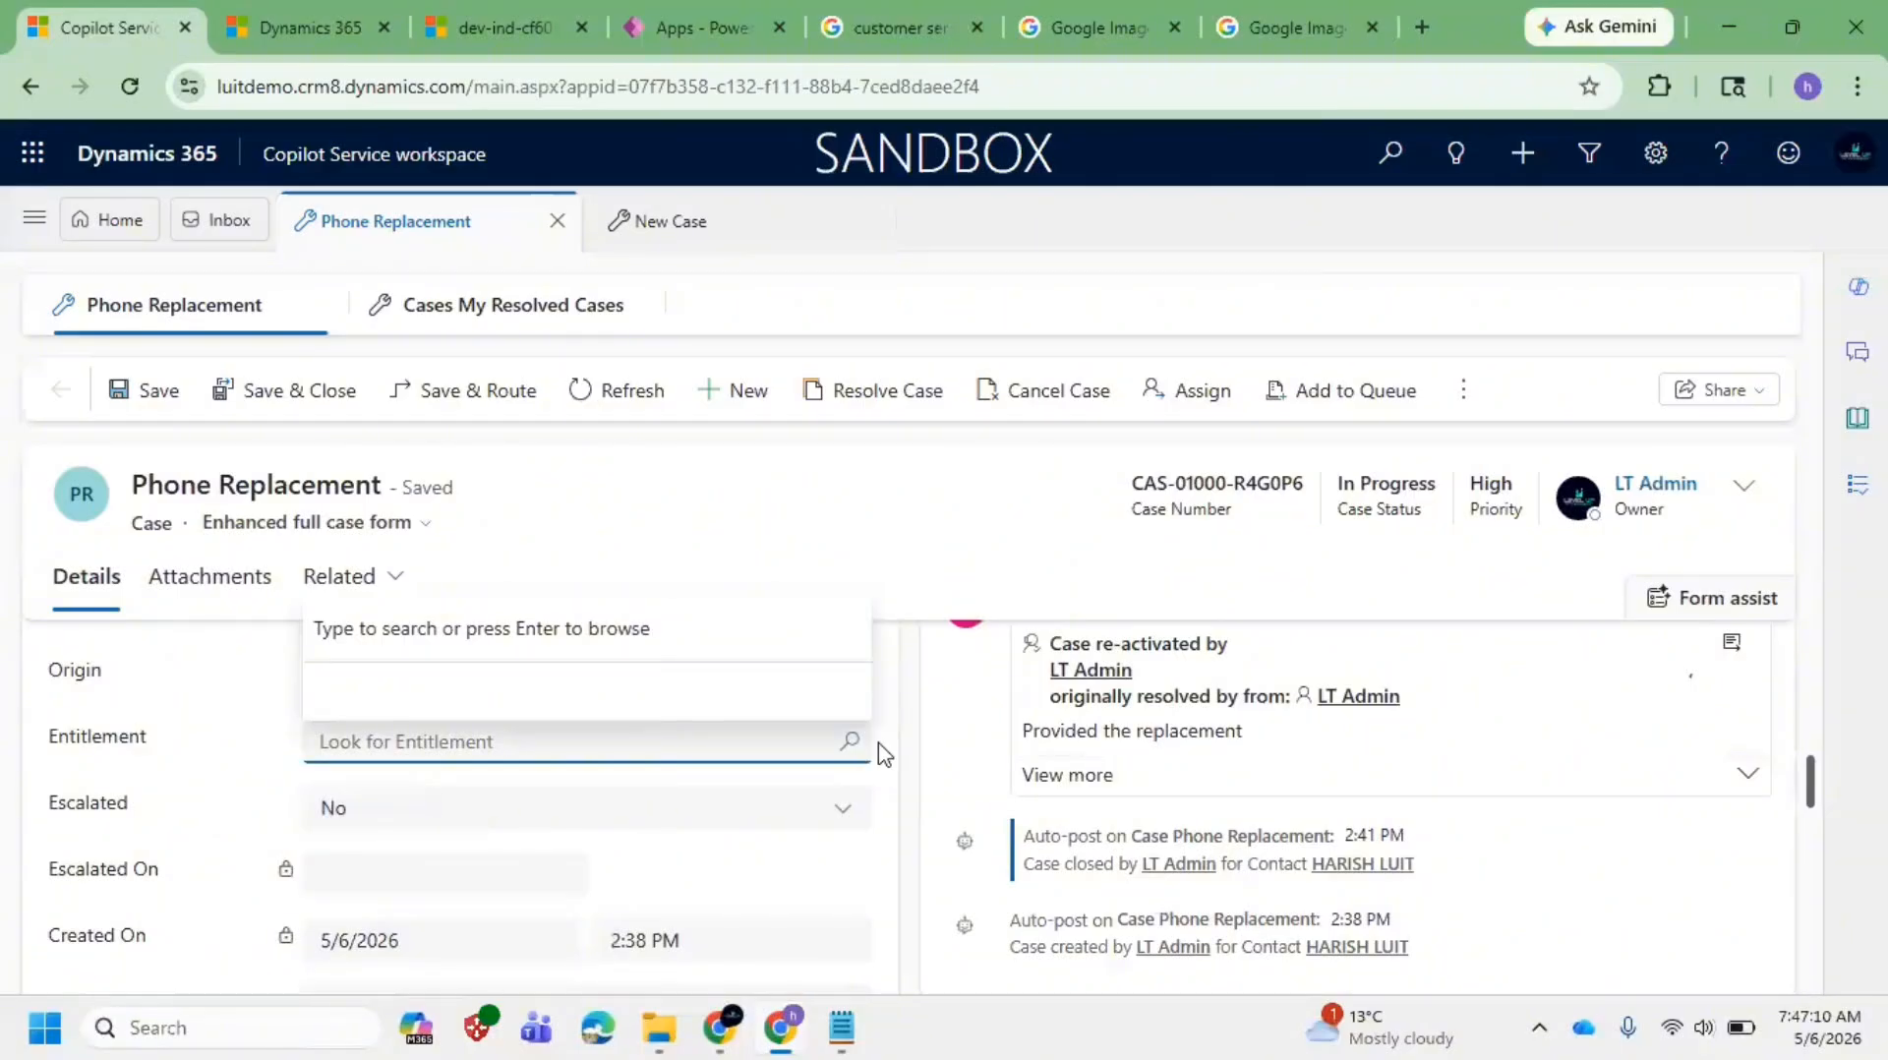
{"action": "left_click", "coordinate": [850, 743]}
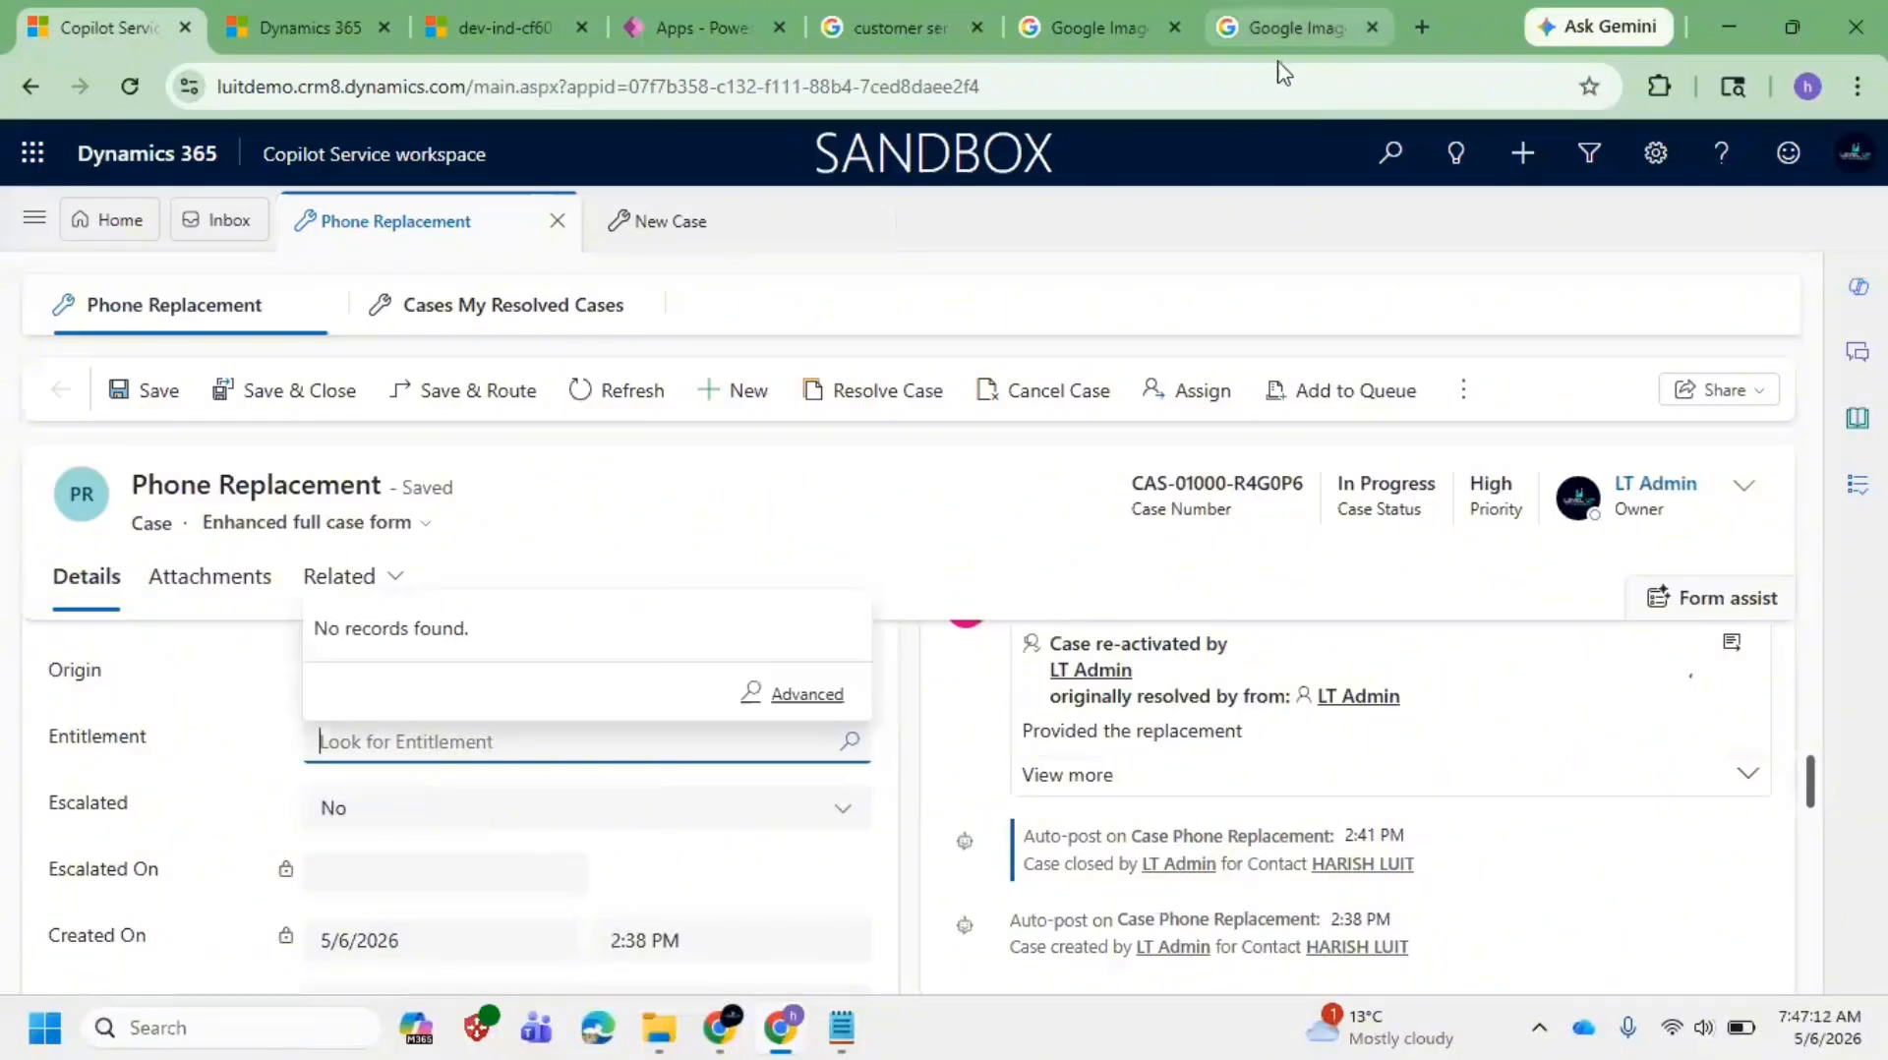
{"action": "left_click", "coordinate": [1292, 31]}
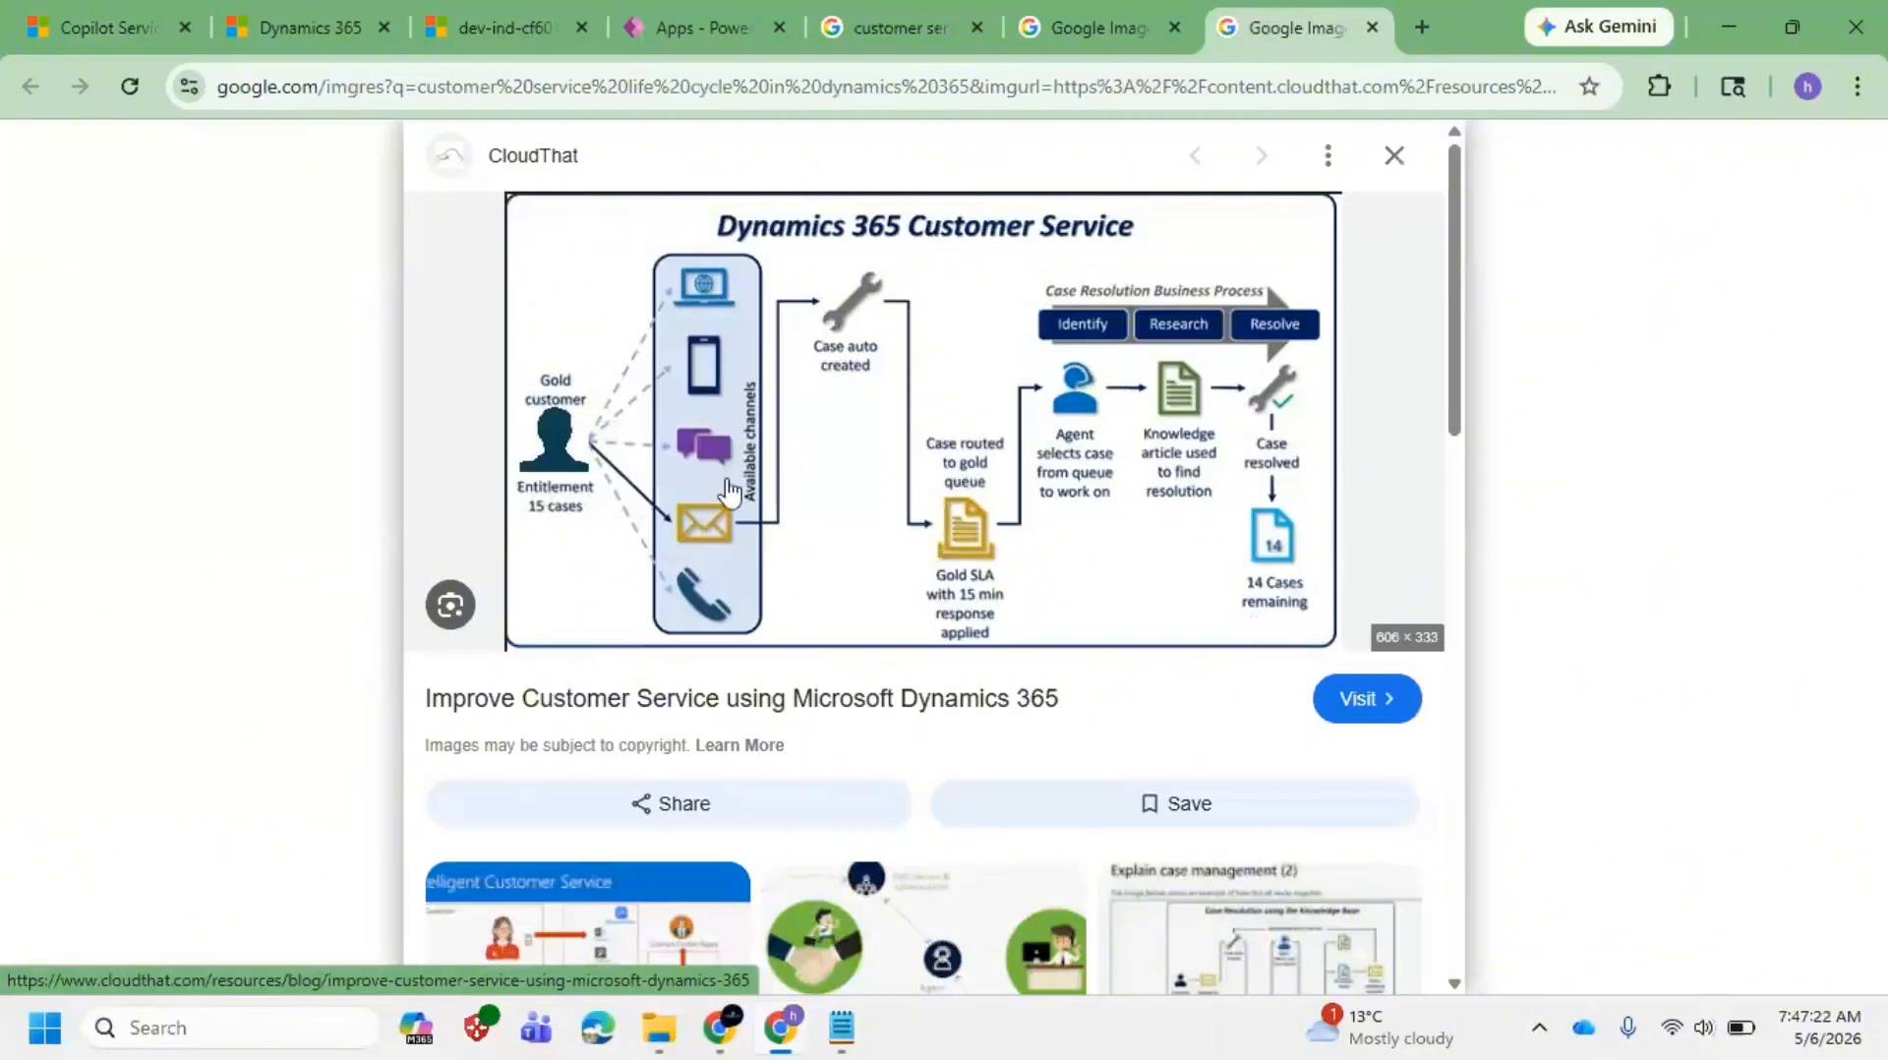
Step: Return to the Phone Replacement case tab with its empty Entitlement field
{"action": "left_click", "coordinate": [98, 27]}
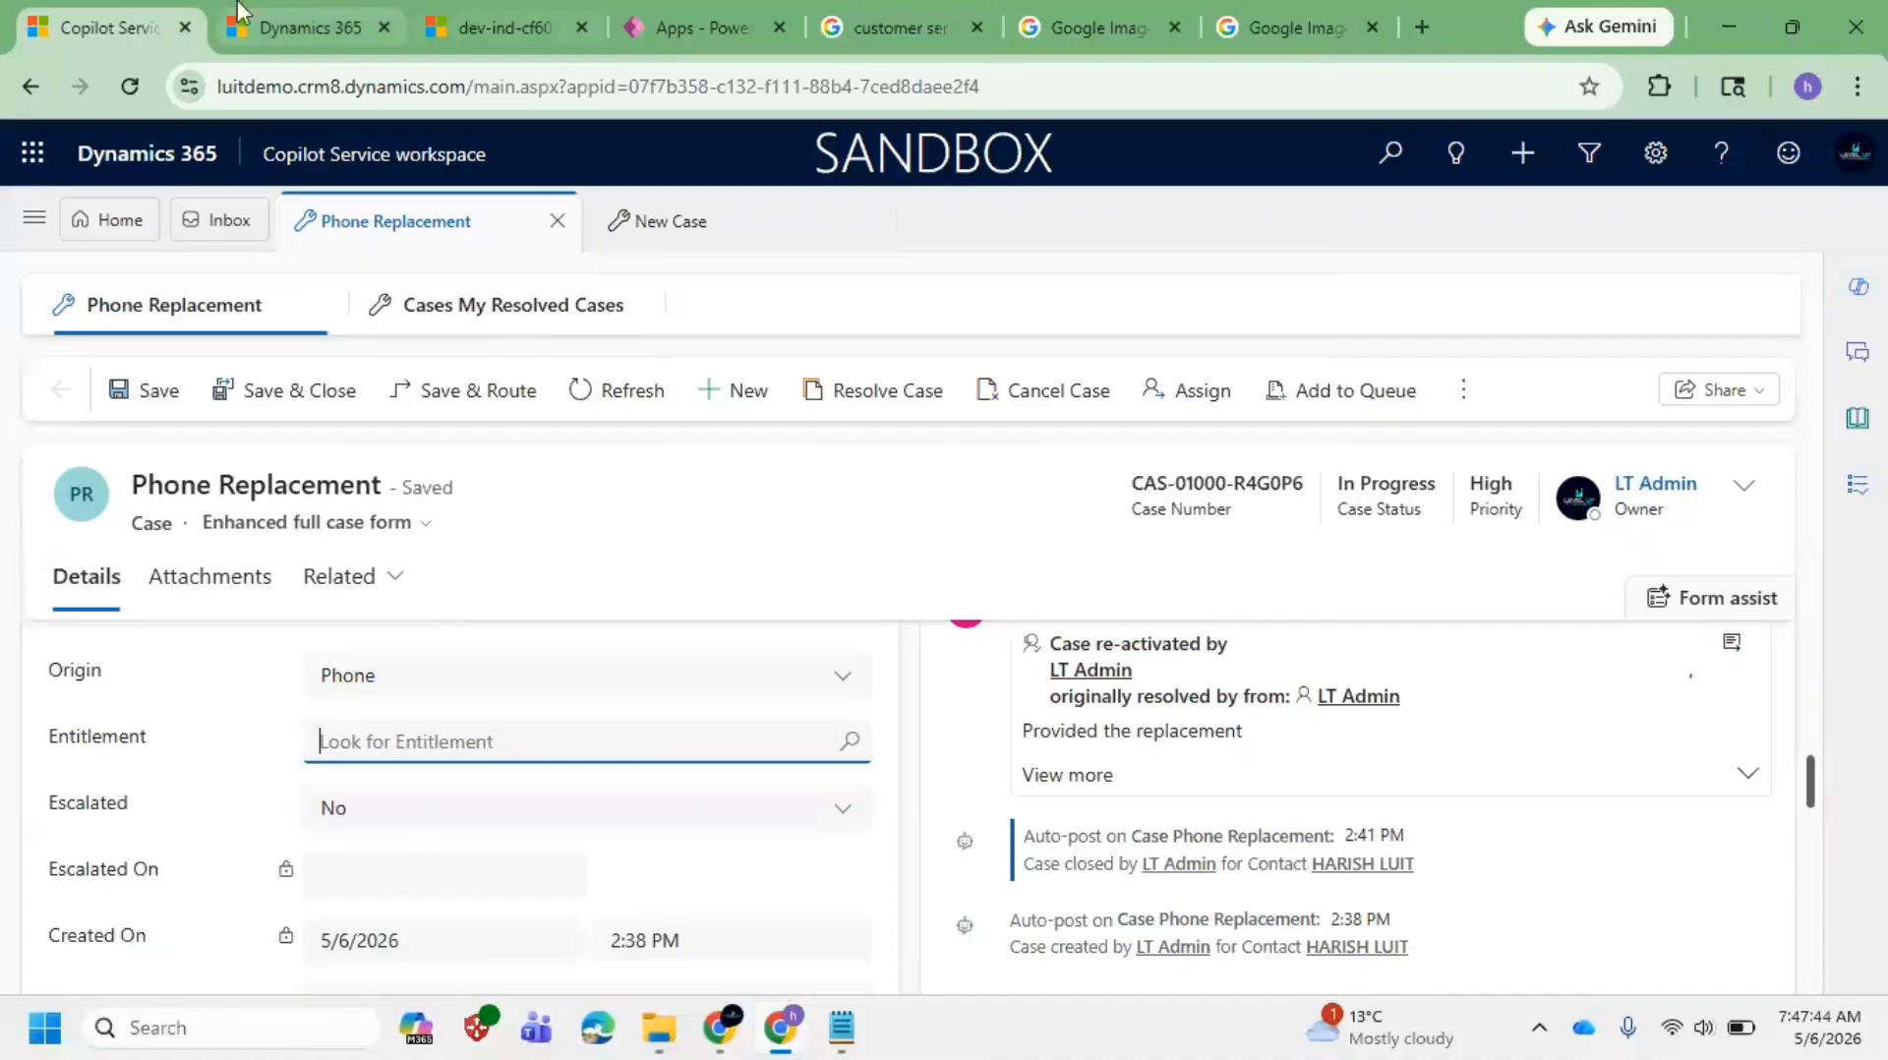
Step: Start a new entitlement from Service terms with Allocation Type set to Number of hours
{"action": "left_click", "coordinate": [295, 28]}
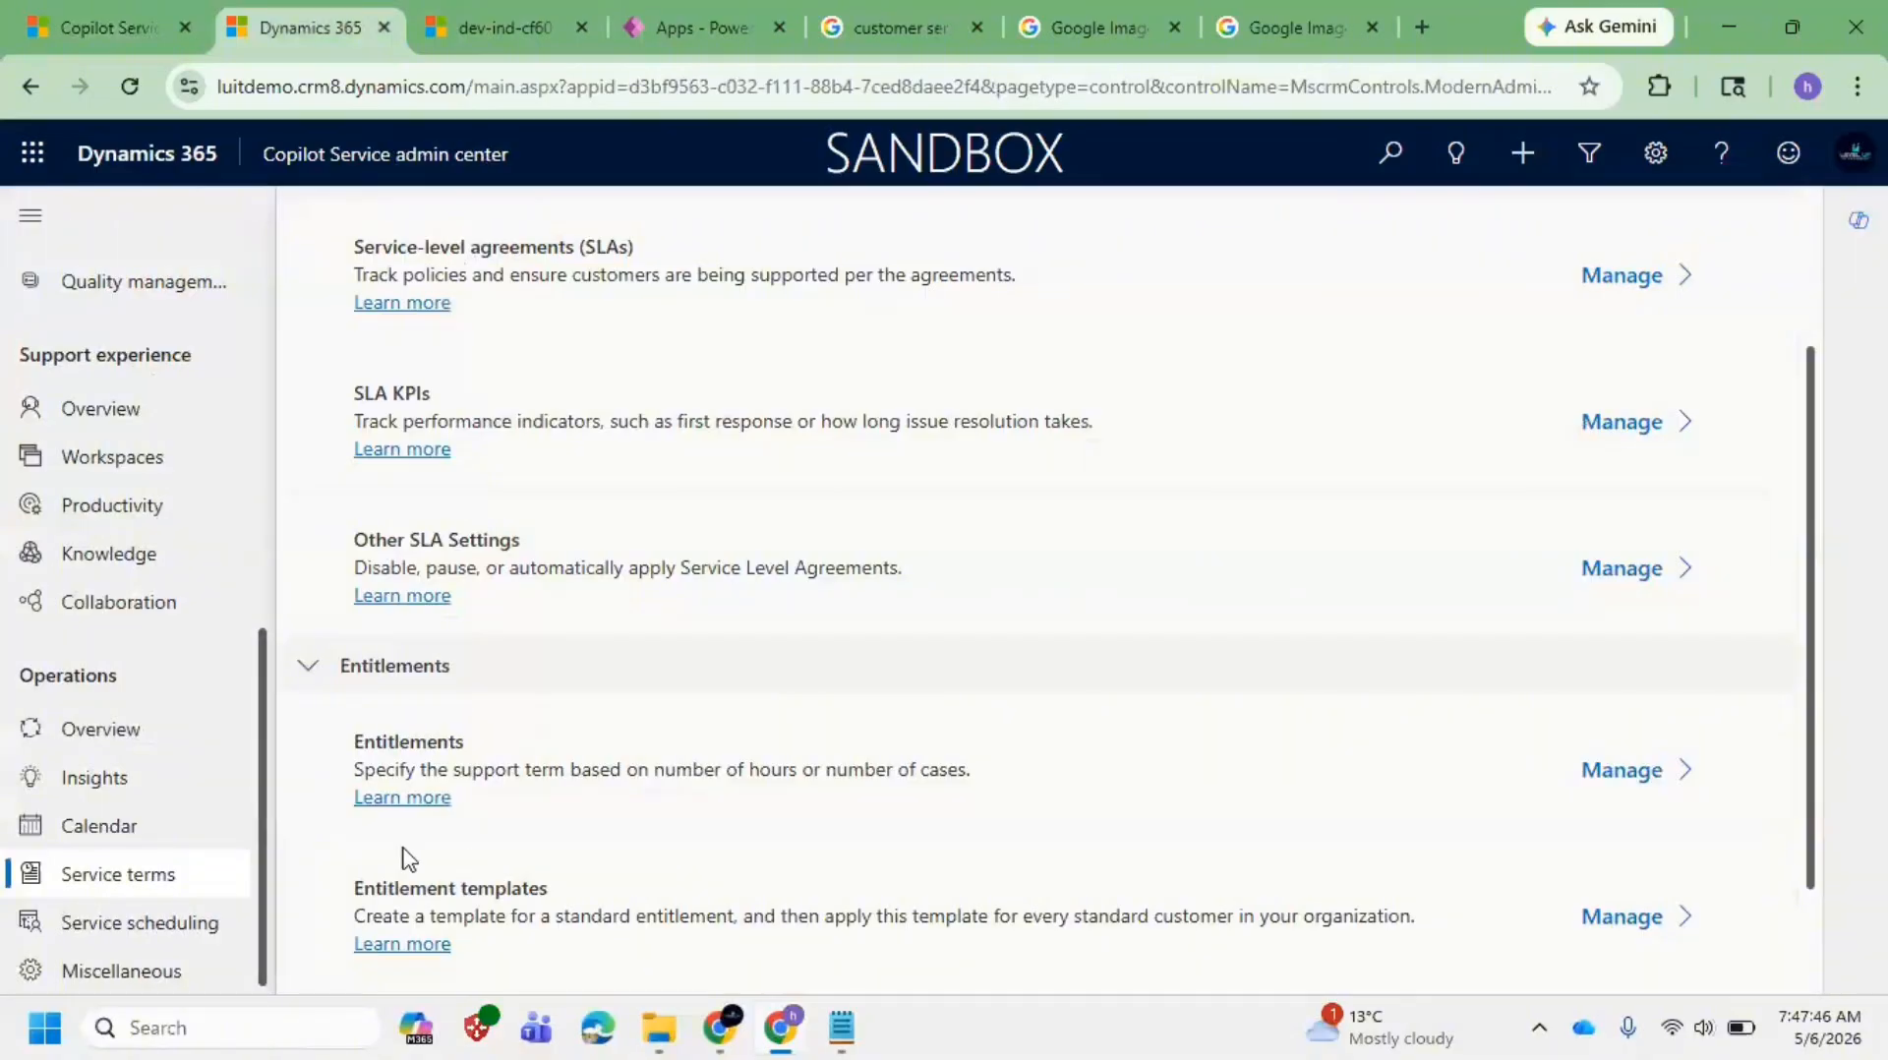
{"action": "left_click", "coordinate": [1662, 775]}
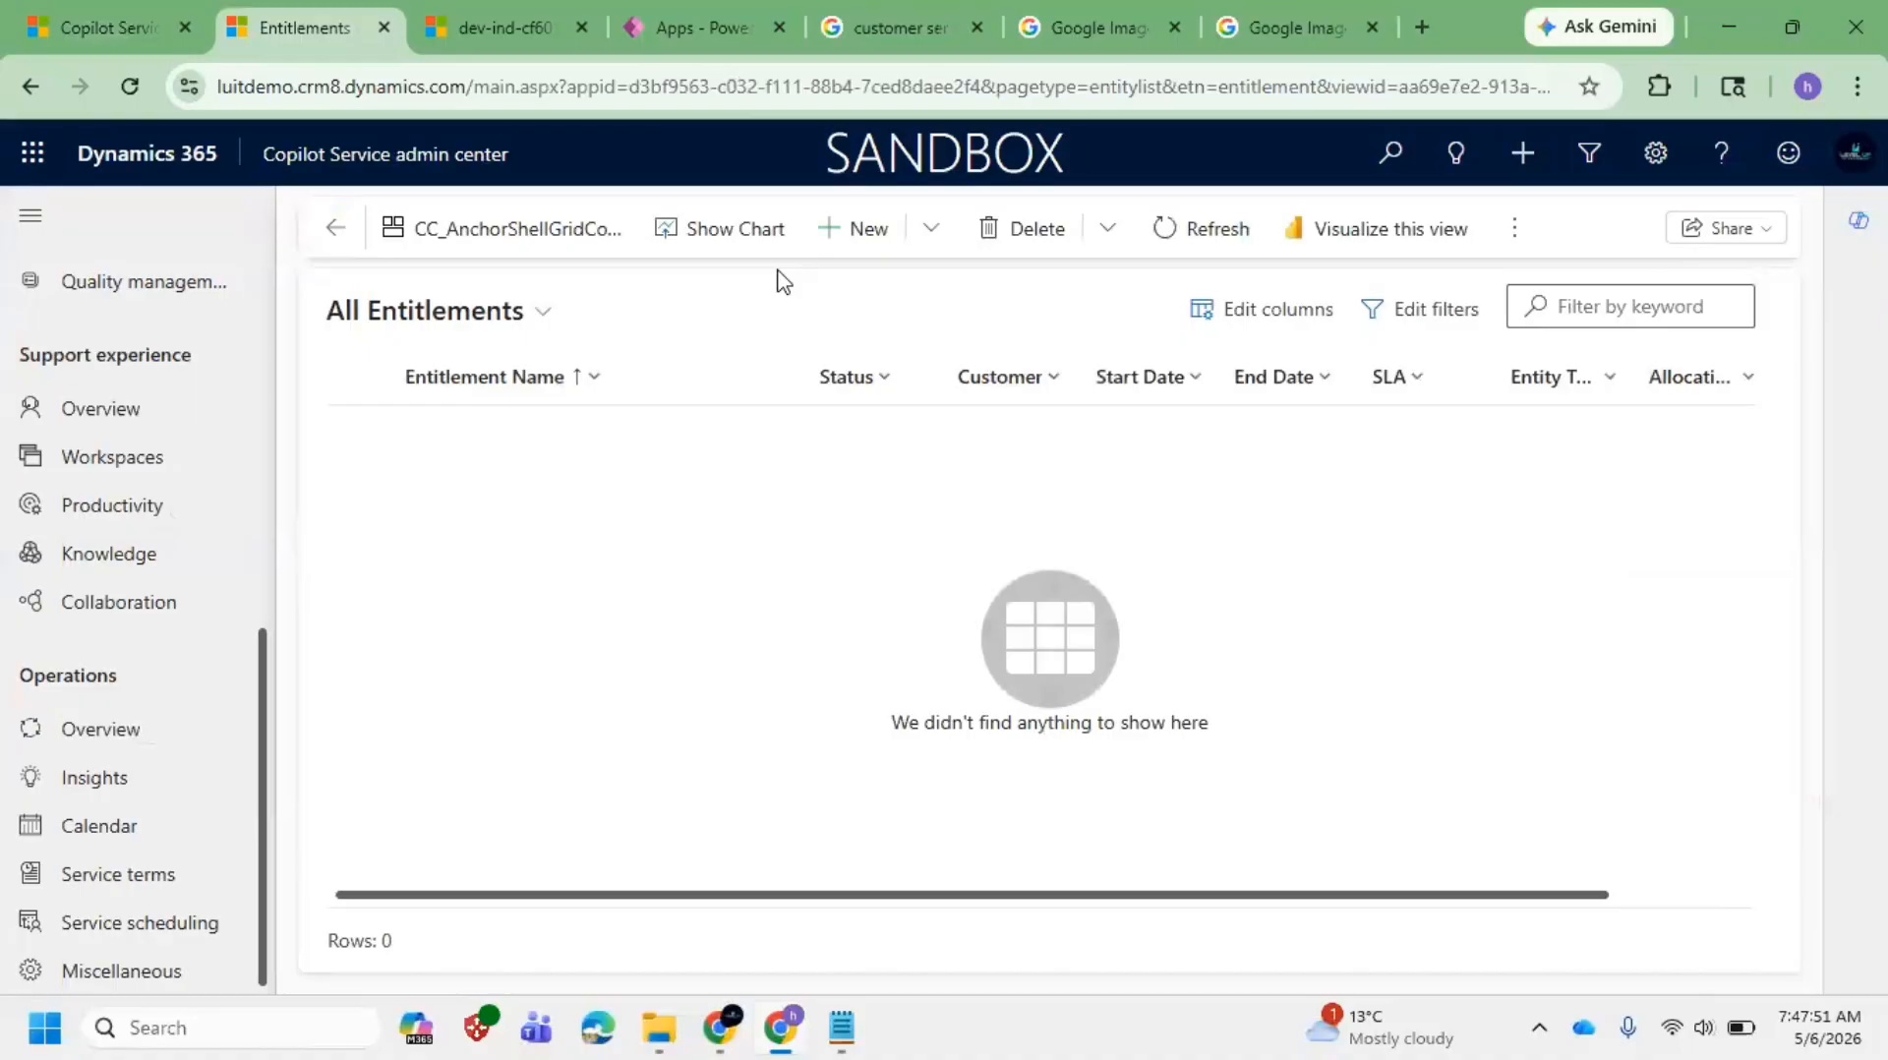
{"action": "left_click", "coordinate": [871, 240]}
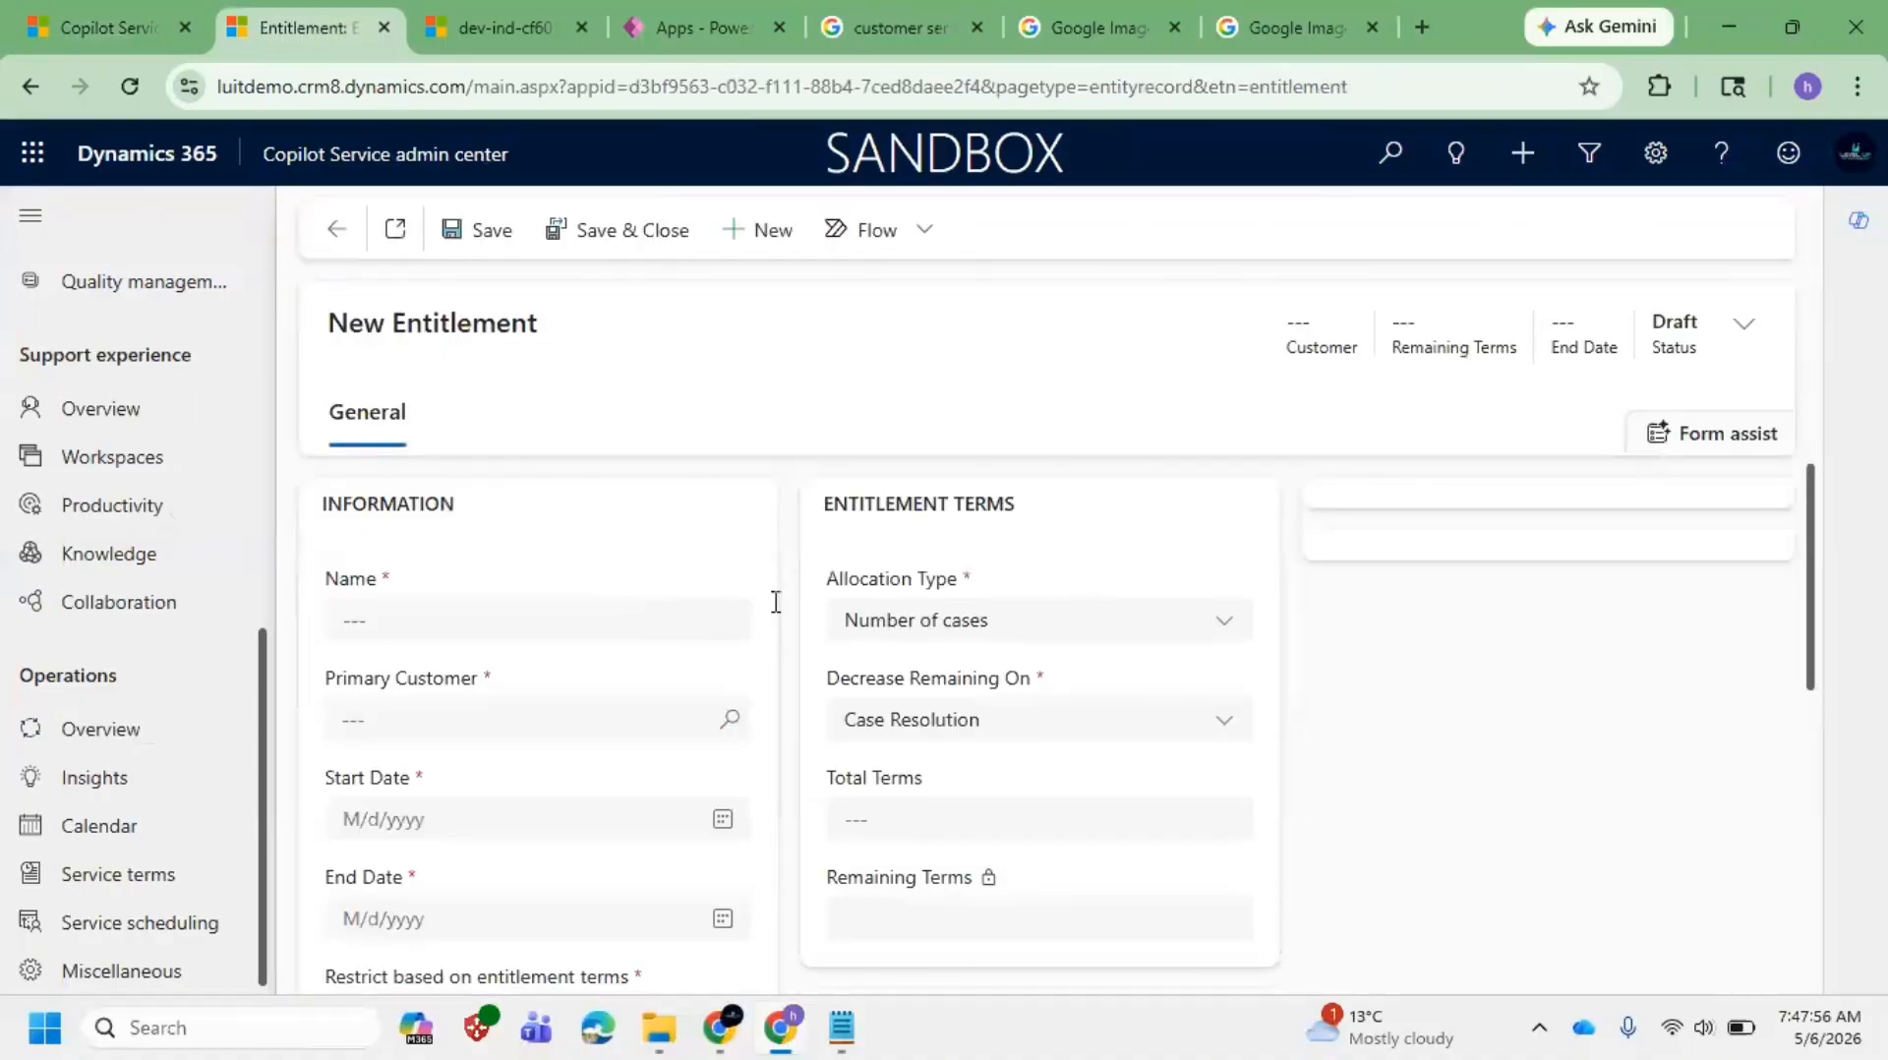
{"action": "left_click", "coordinate": [993, 629]}
{"action": "left_click", "coordinate": [1028, 633]}
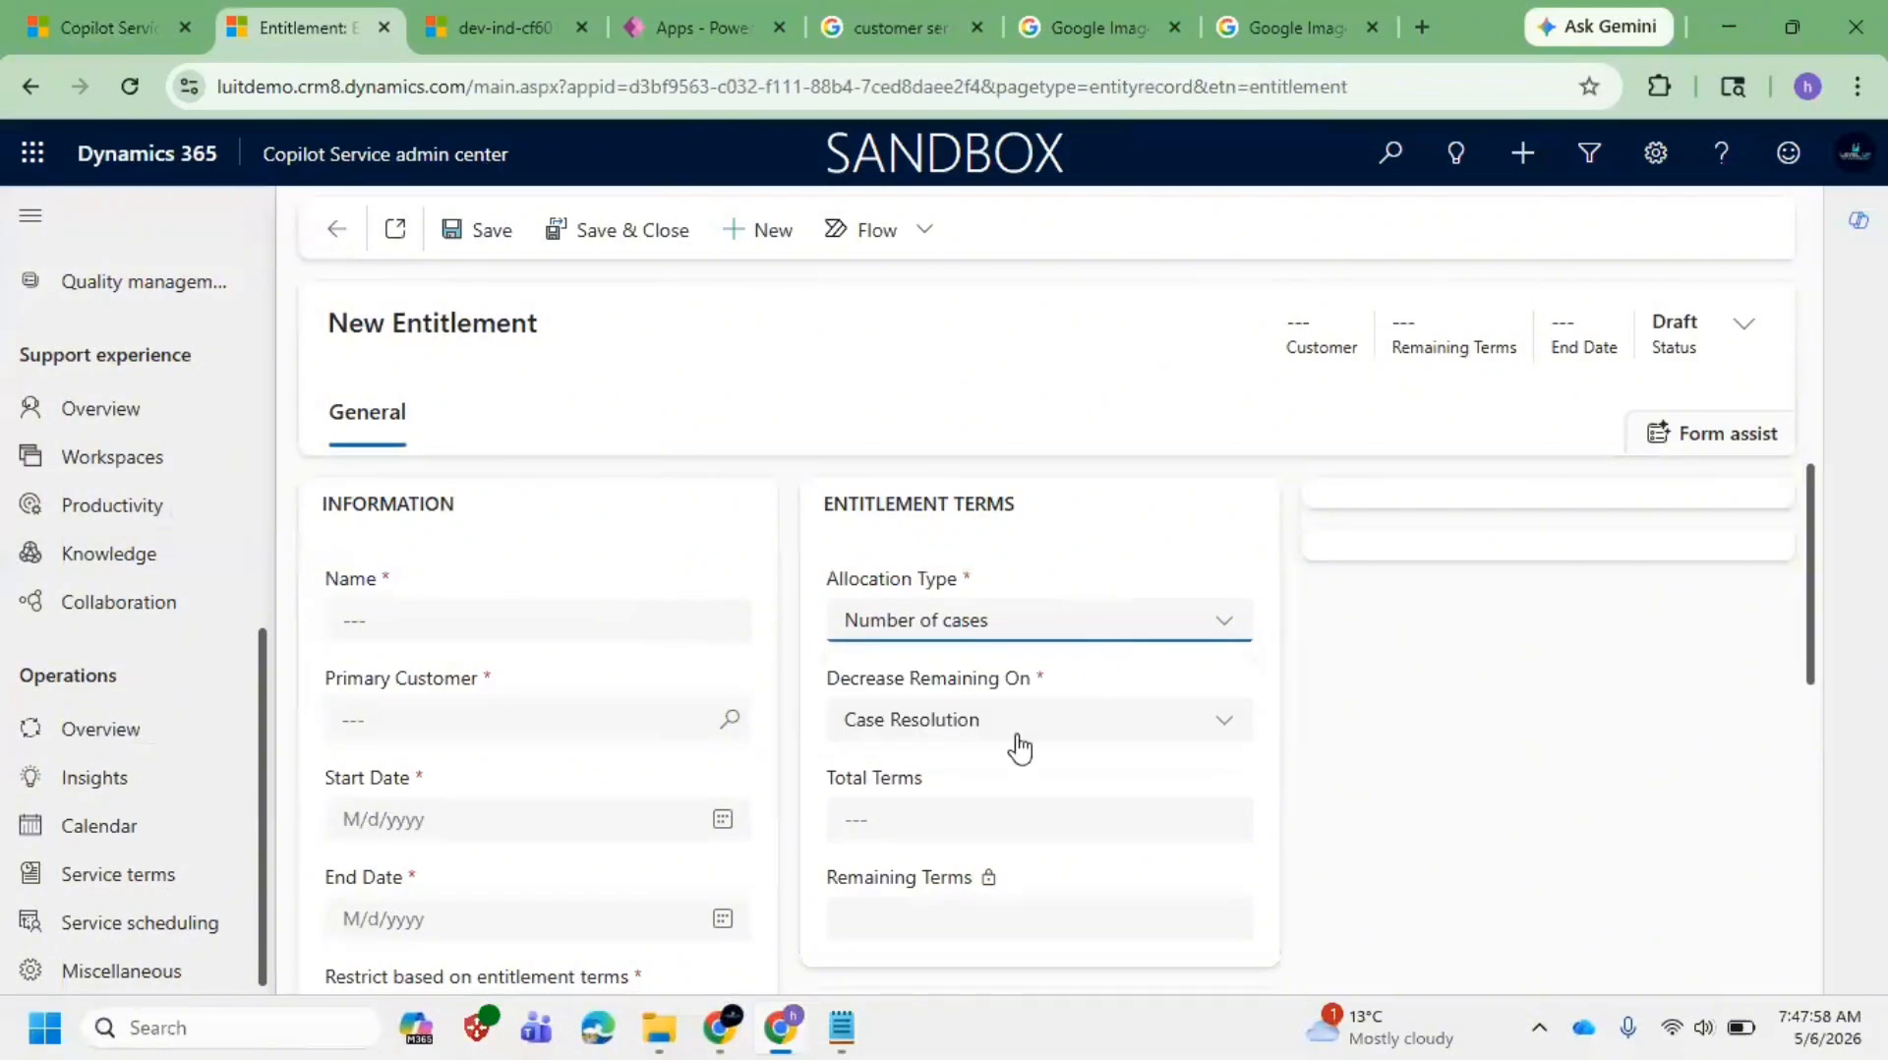
{"action": "left_click", "coordinate": [978, 620]}
{"action": "left_click", "coordinate": [966, 735]}
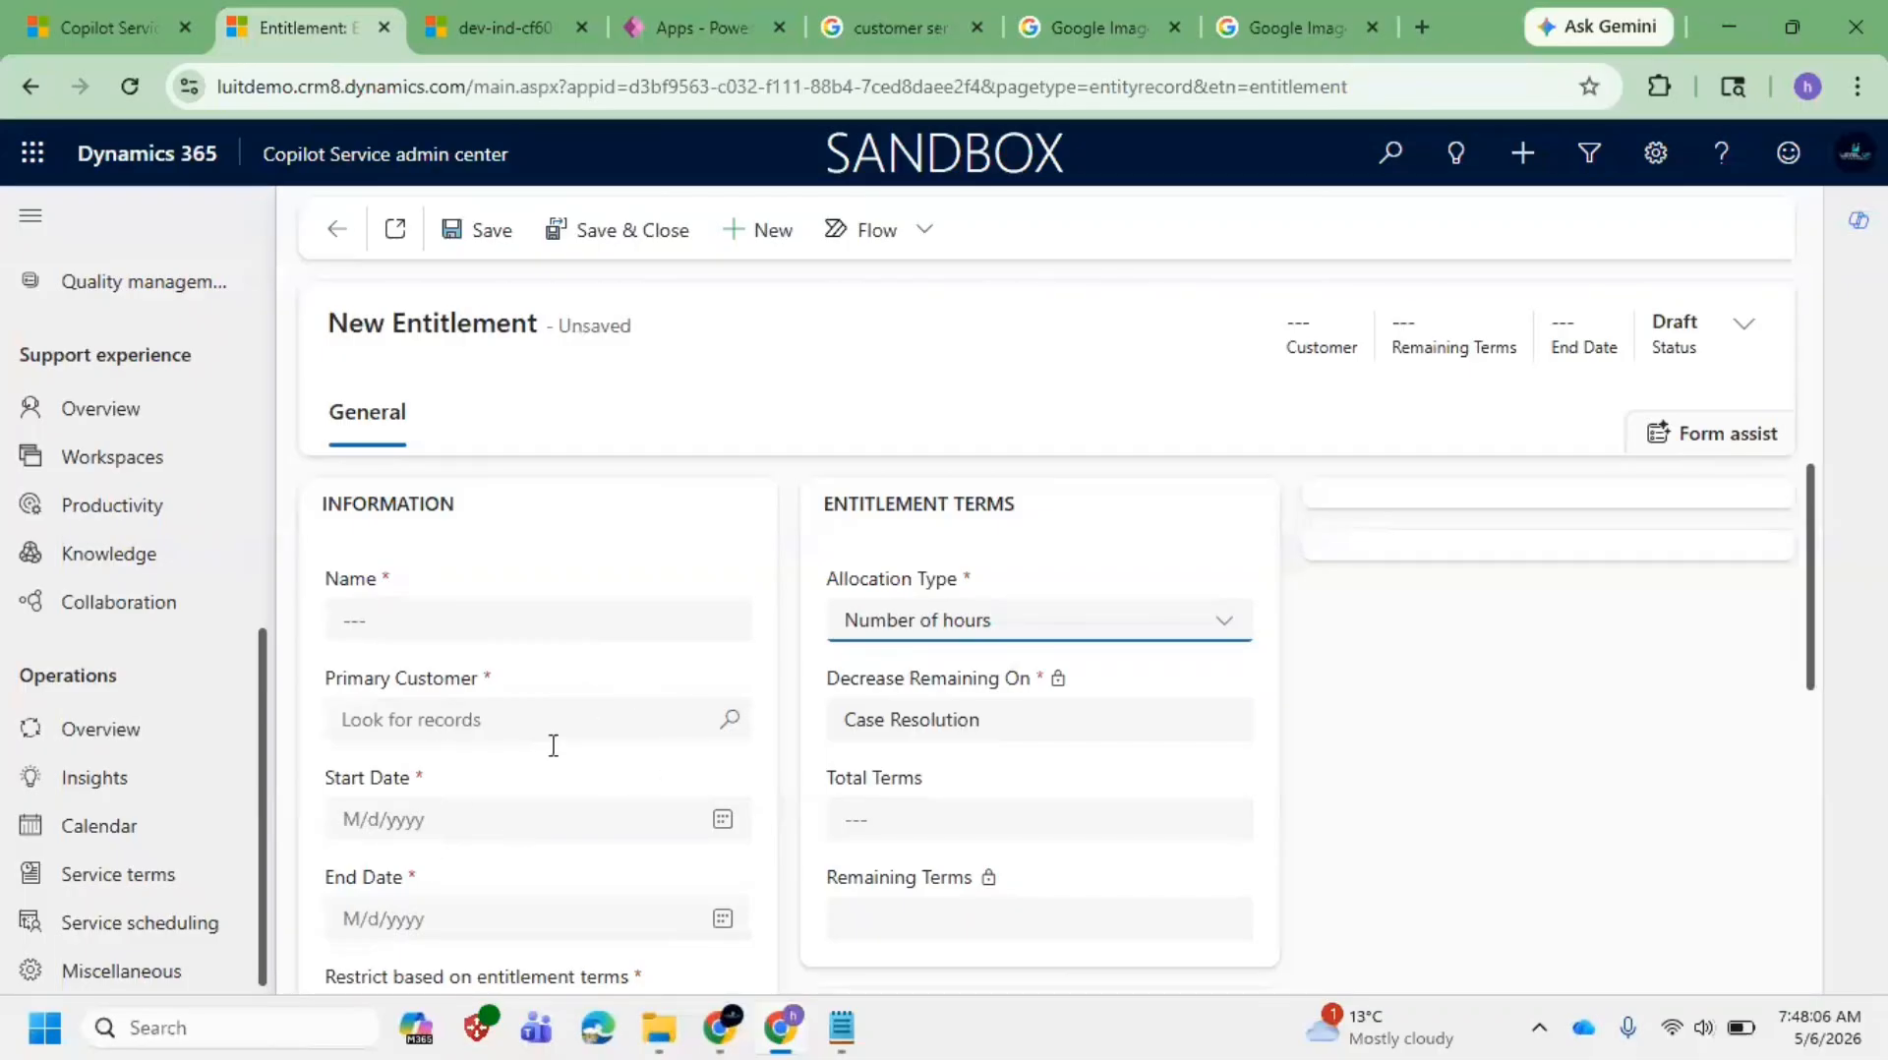
Step: Look over the new entitlement form, then go back to the Phone Replacement case
{"action": "scroll", "coordinate": [374, 692], "scroll_direction": "down", "scroll_amount": 1}
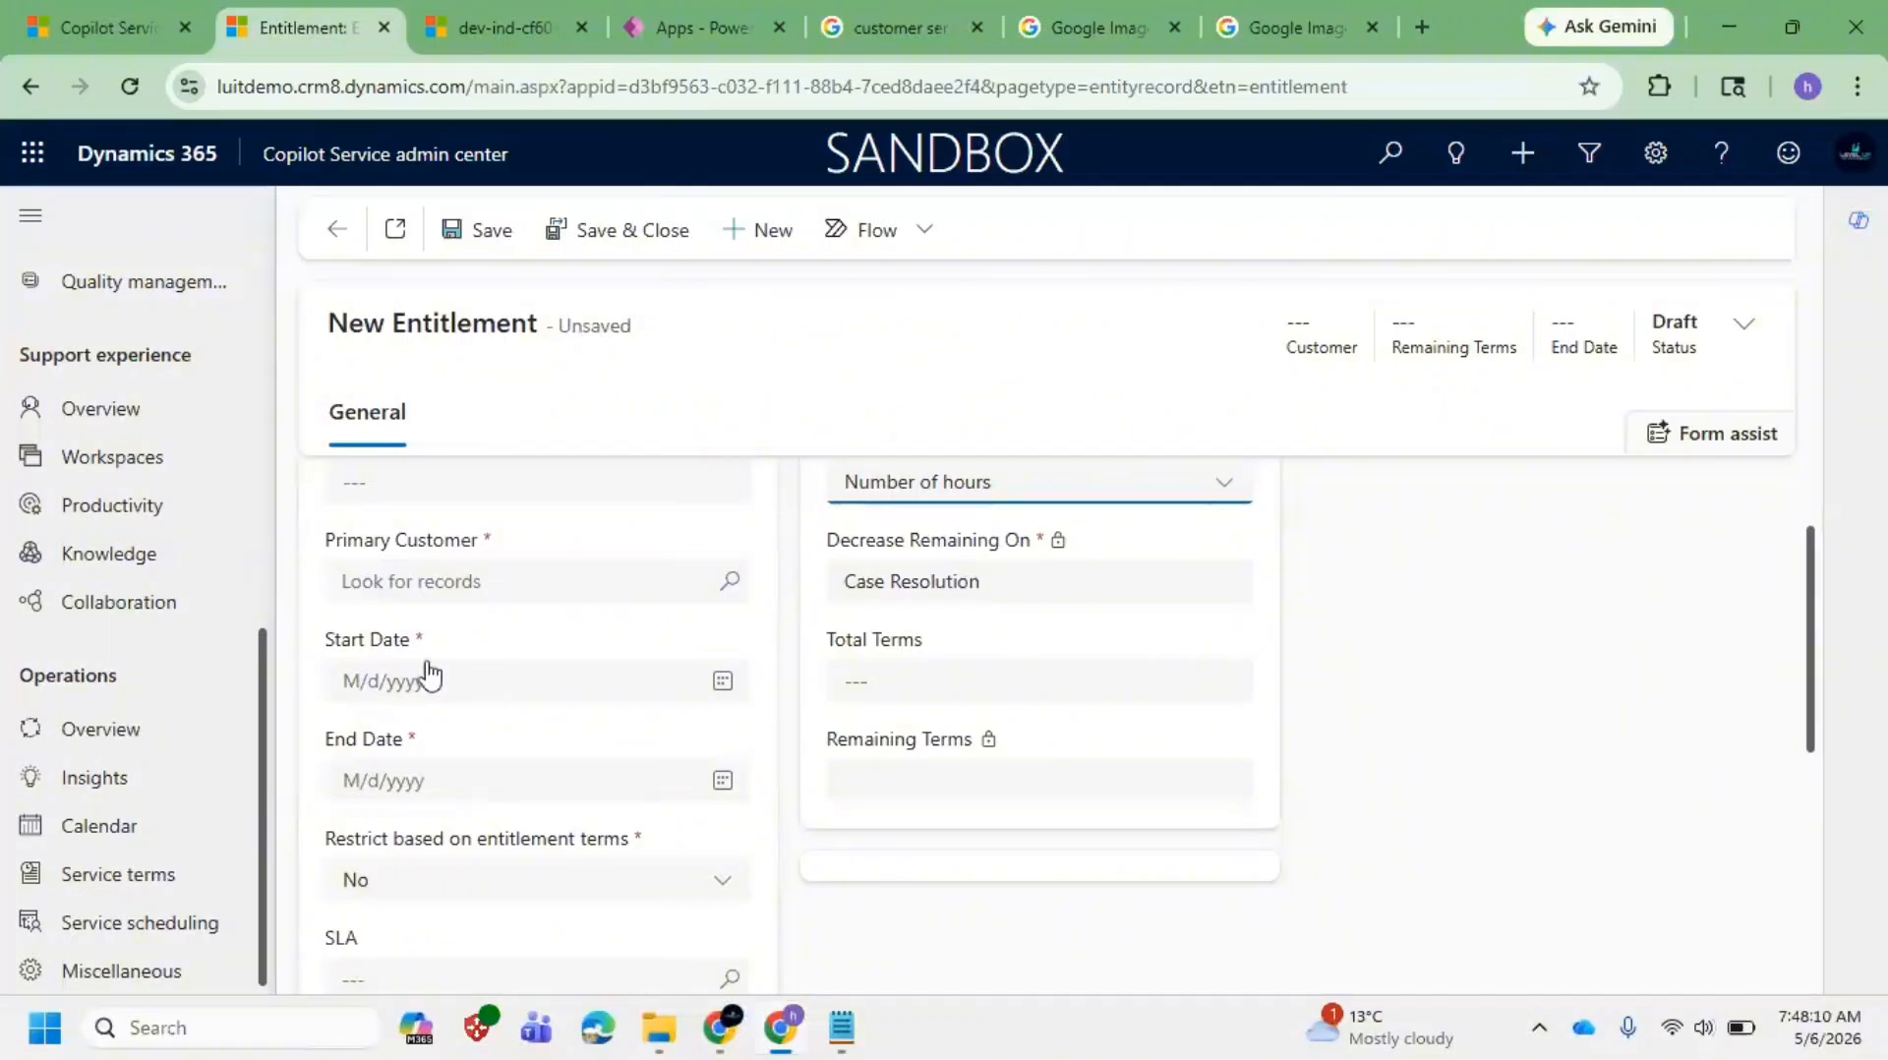
{"action": "scroll", "coordinate": [584, 745], "scroll_direction": "down", "scroll_amount": 2}
{"action": "scroll", "coordinate": [606, 700], "scroll_direction": "up", "scroll_amount": 2}
{"action": "scroll", "coordinate": [831, 580], "scroll_direction": "up", "scroll_amount": 1}
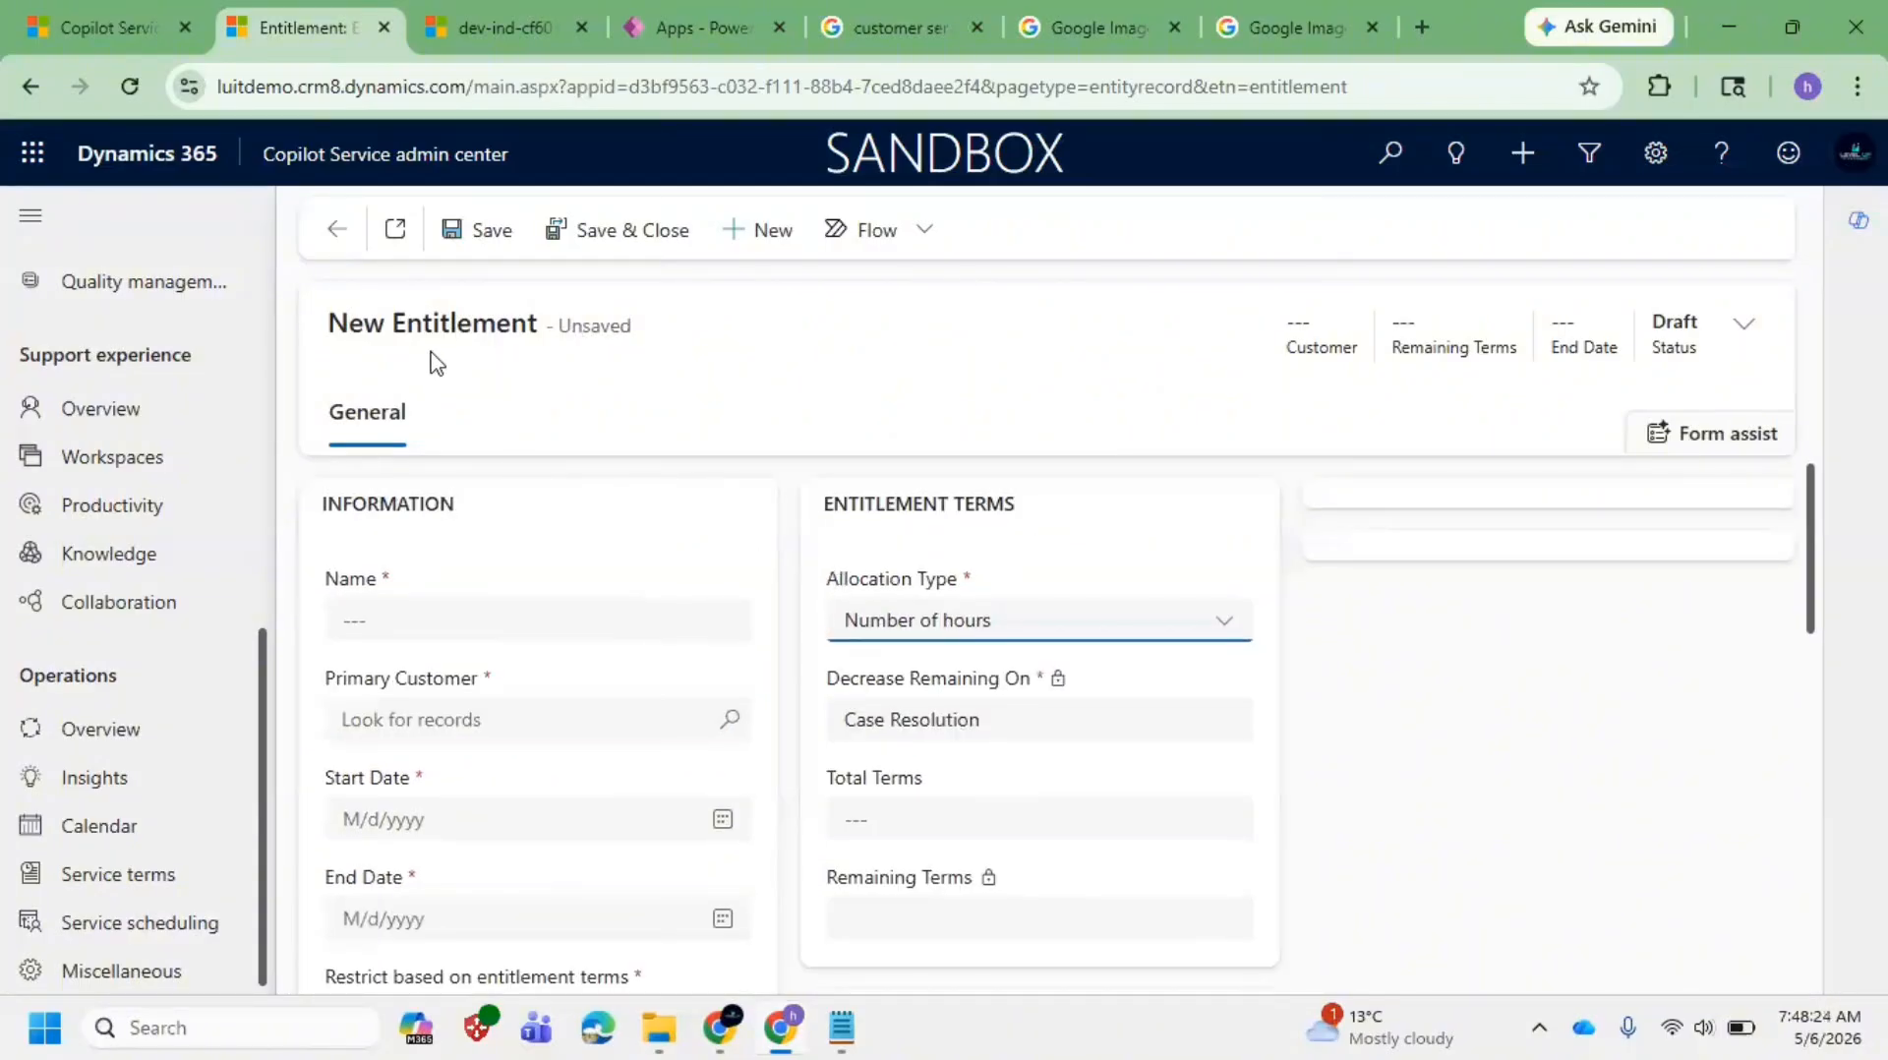
{"action": "left_click", "coordinate": [74, 14]}
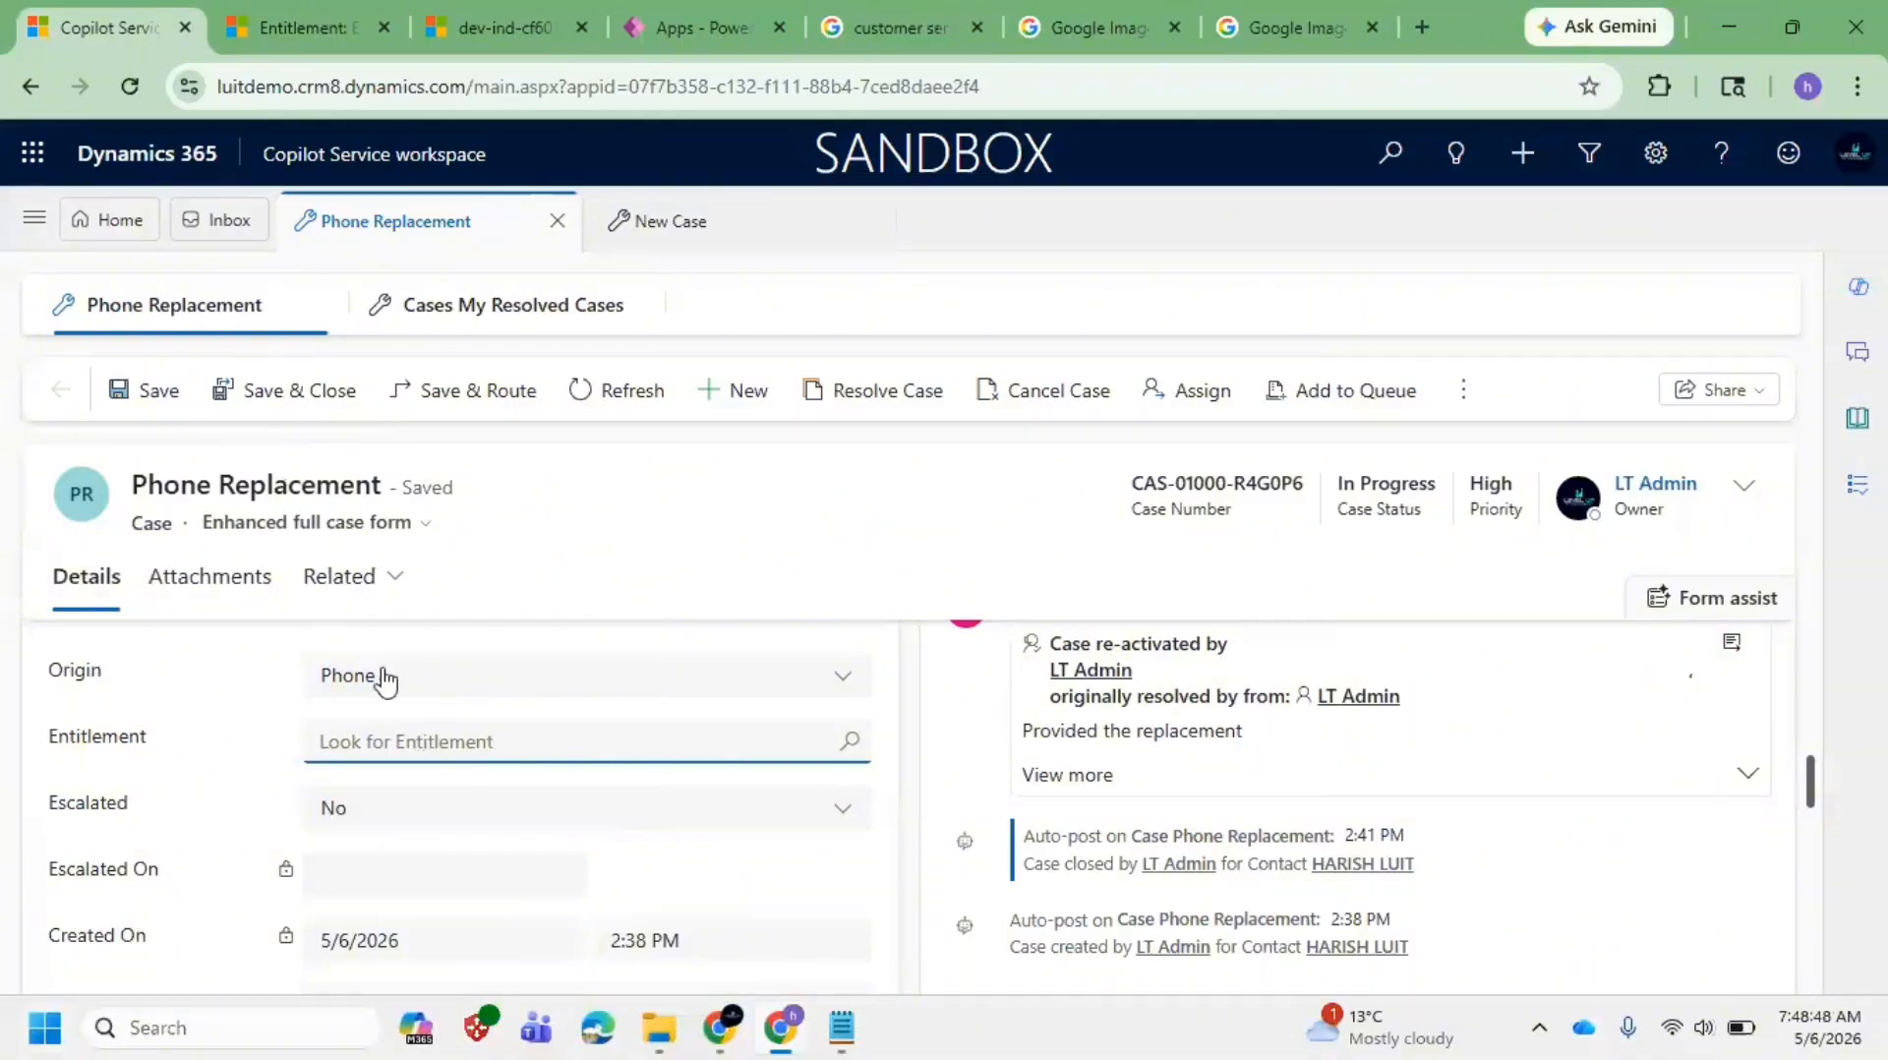
Step: Expand the Phone Replacement case header and open the owner's record in a new session tab
{"action": "scroll", "coordinate": [539, 721], "scroll_direction": "up", "scroll_amount": 5}
{"action": "scroll", "coordinate": [537, 726], "scroll_direction": "up", "scroll_amount": 3}
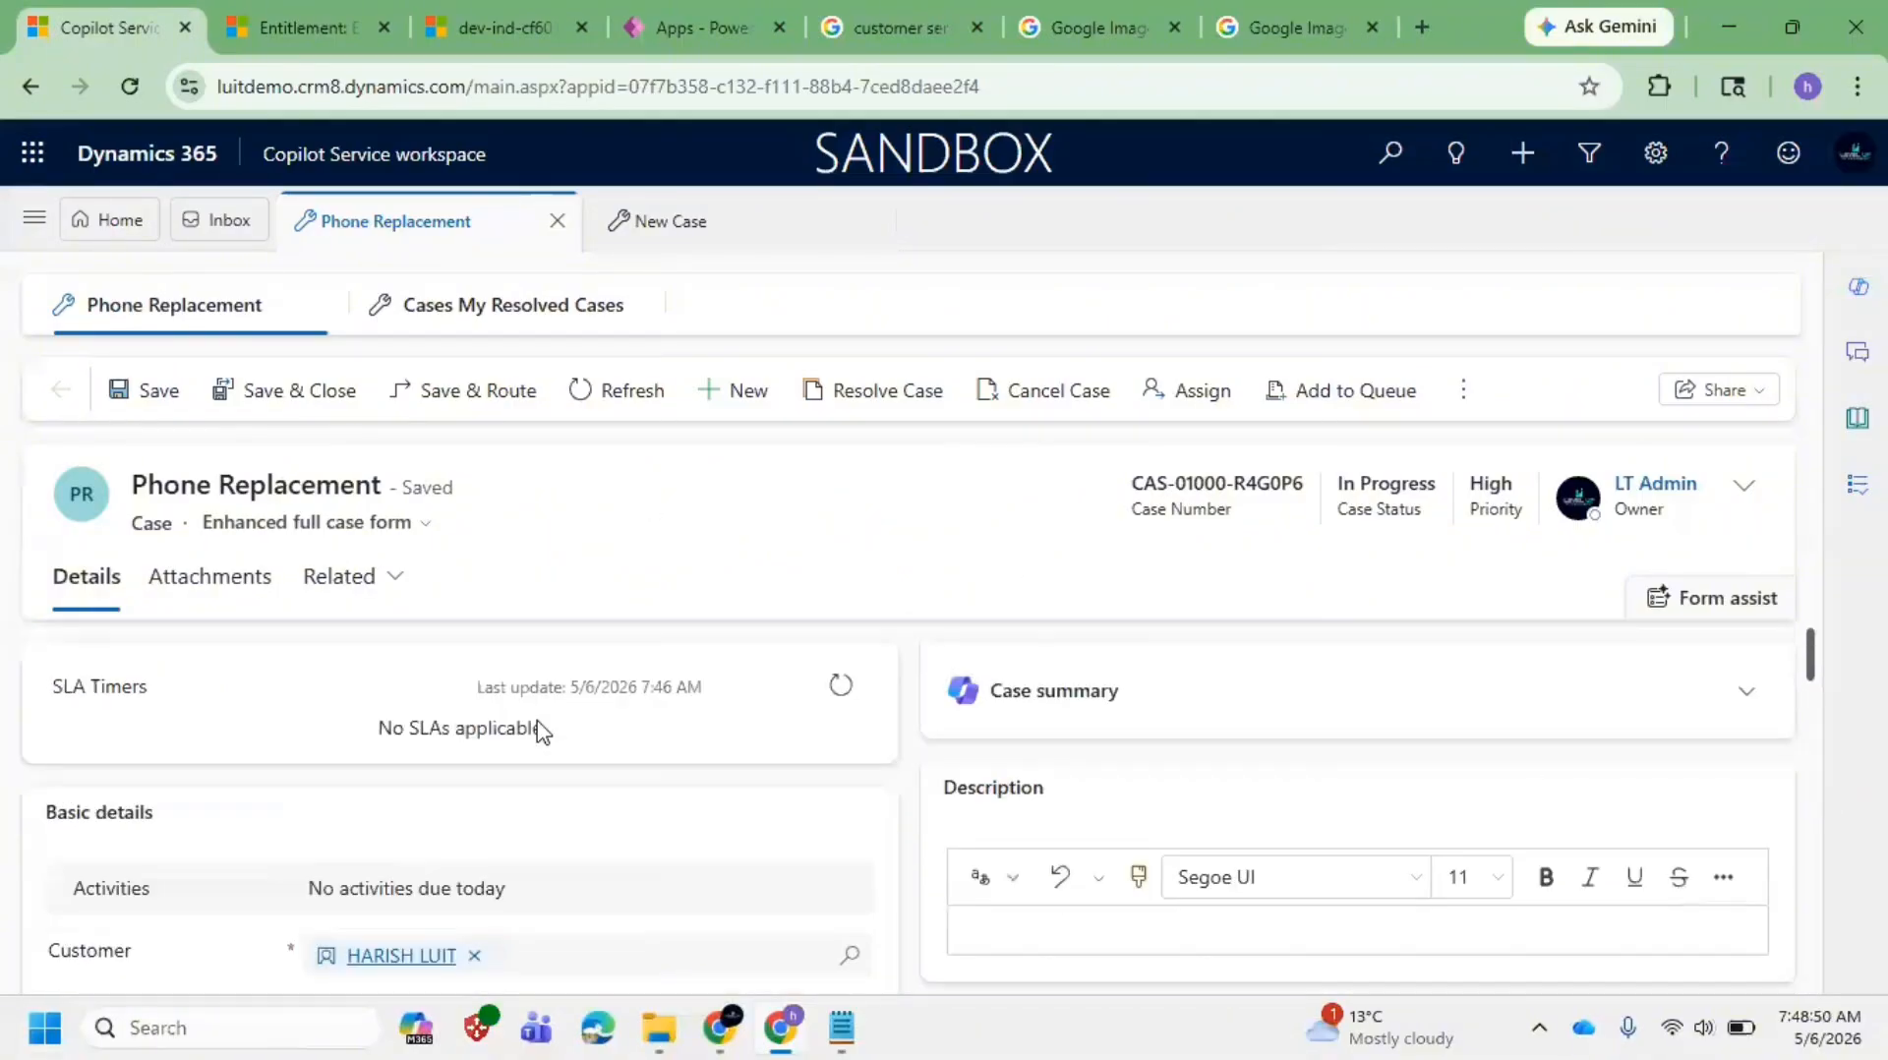
{"action": "scroll", "coordinate": [425, 813], "scroll_direction": "down", "scroll_amount": 4}
{"action": "scroll", "coordinate": [584, 763], "scroll_direction": "up", "scroll_amount": 1}
{"action": "left_click", "coordinate": [584, 763]}
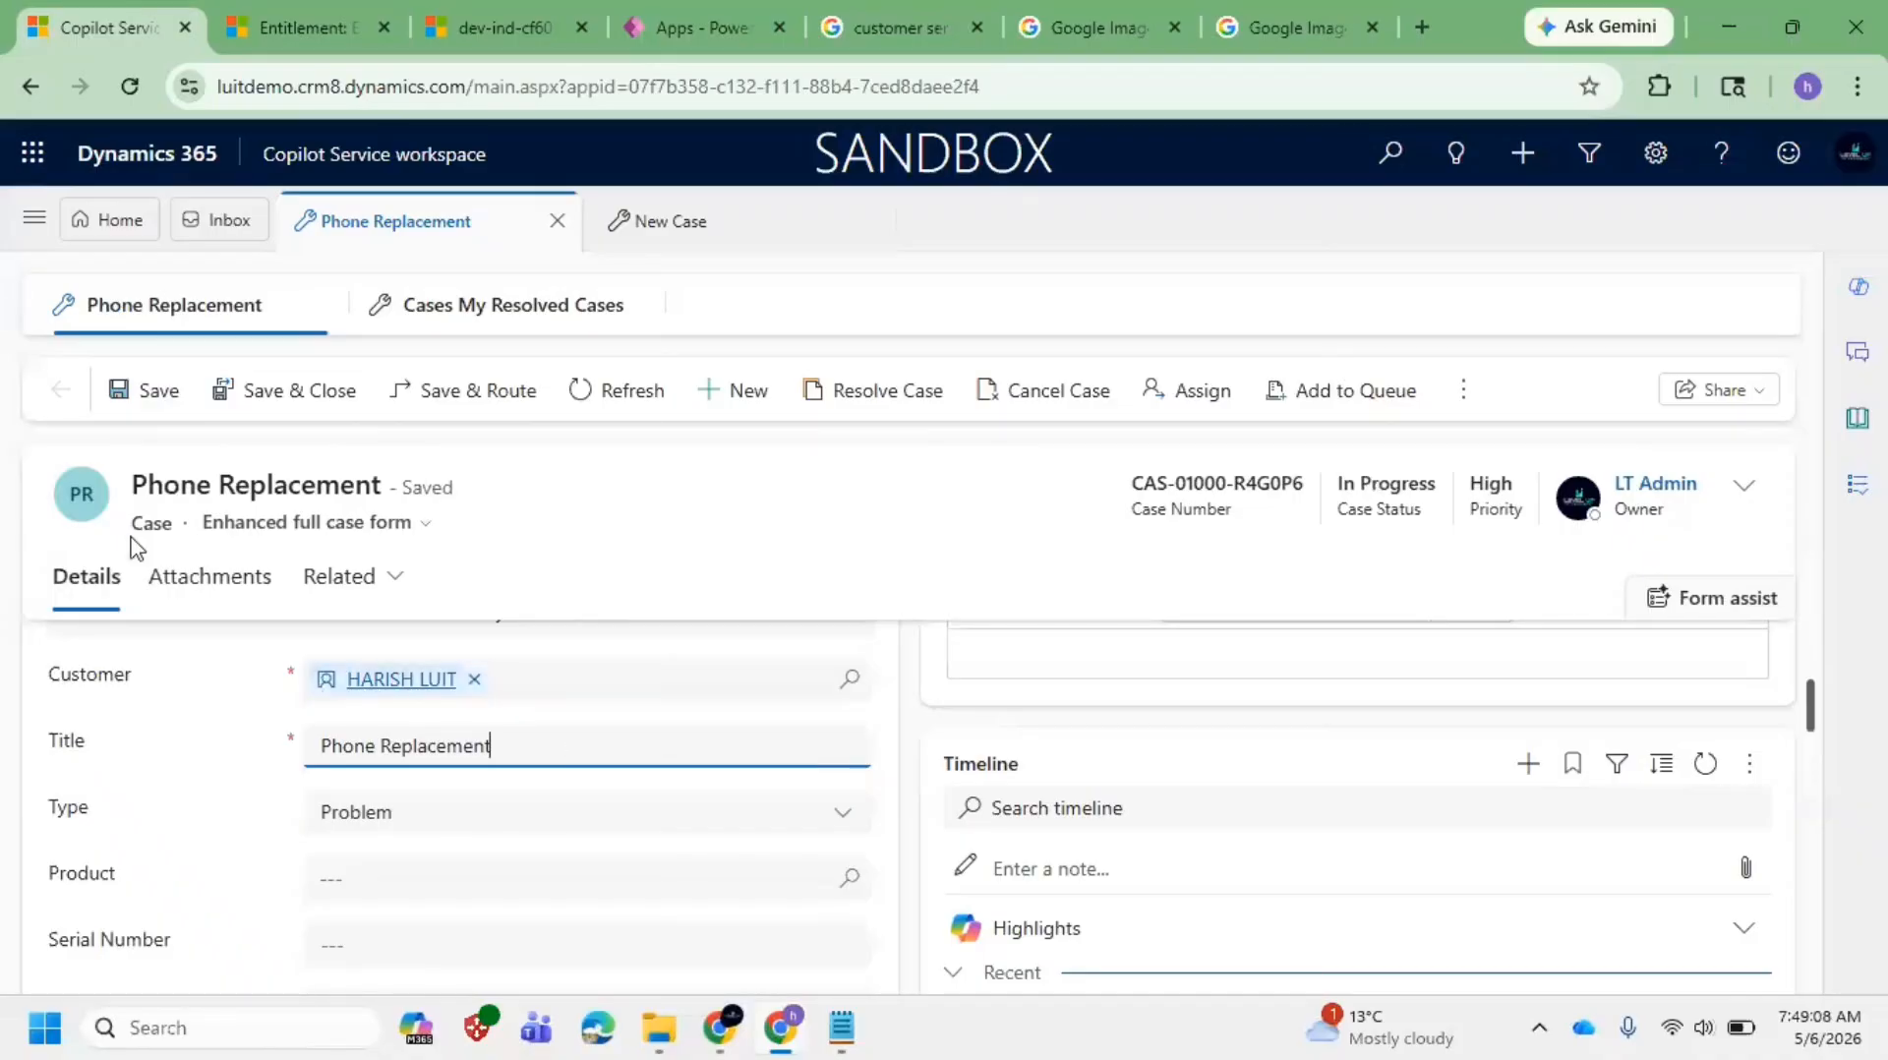
{"action": "left_click_drag", "start_coordinate": [128, 532], "coordinate": [202, 532]}
{"action": "left_click", "coordinate": [835, 543]}
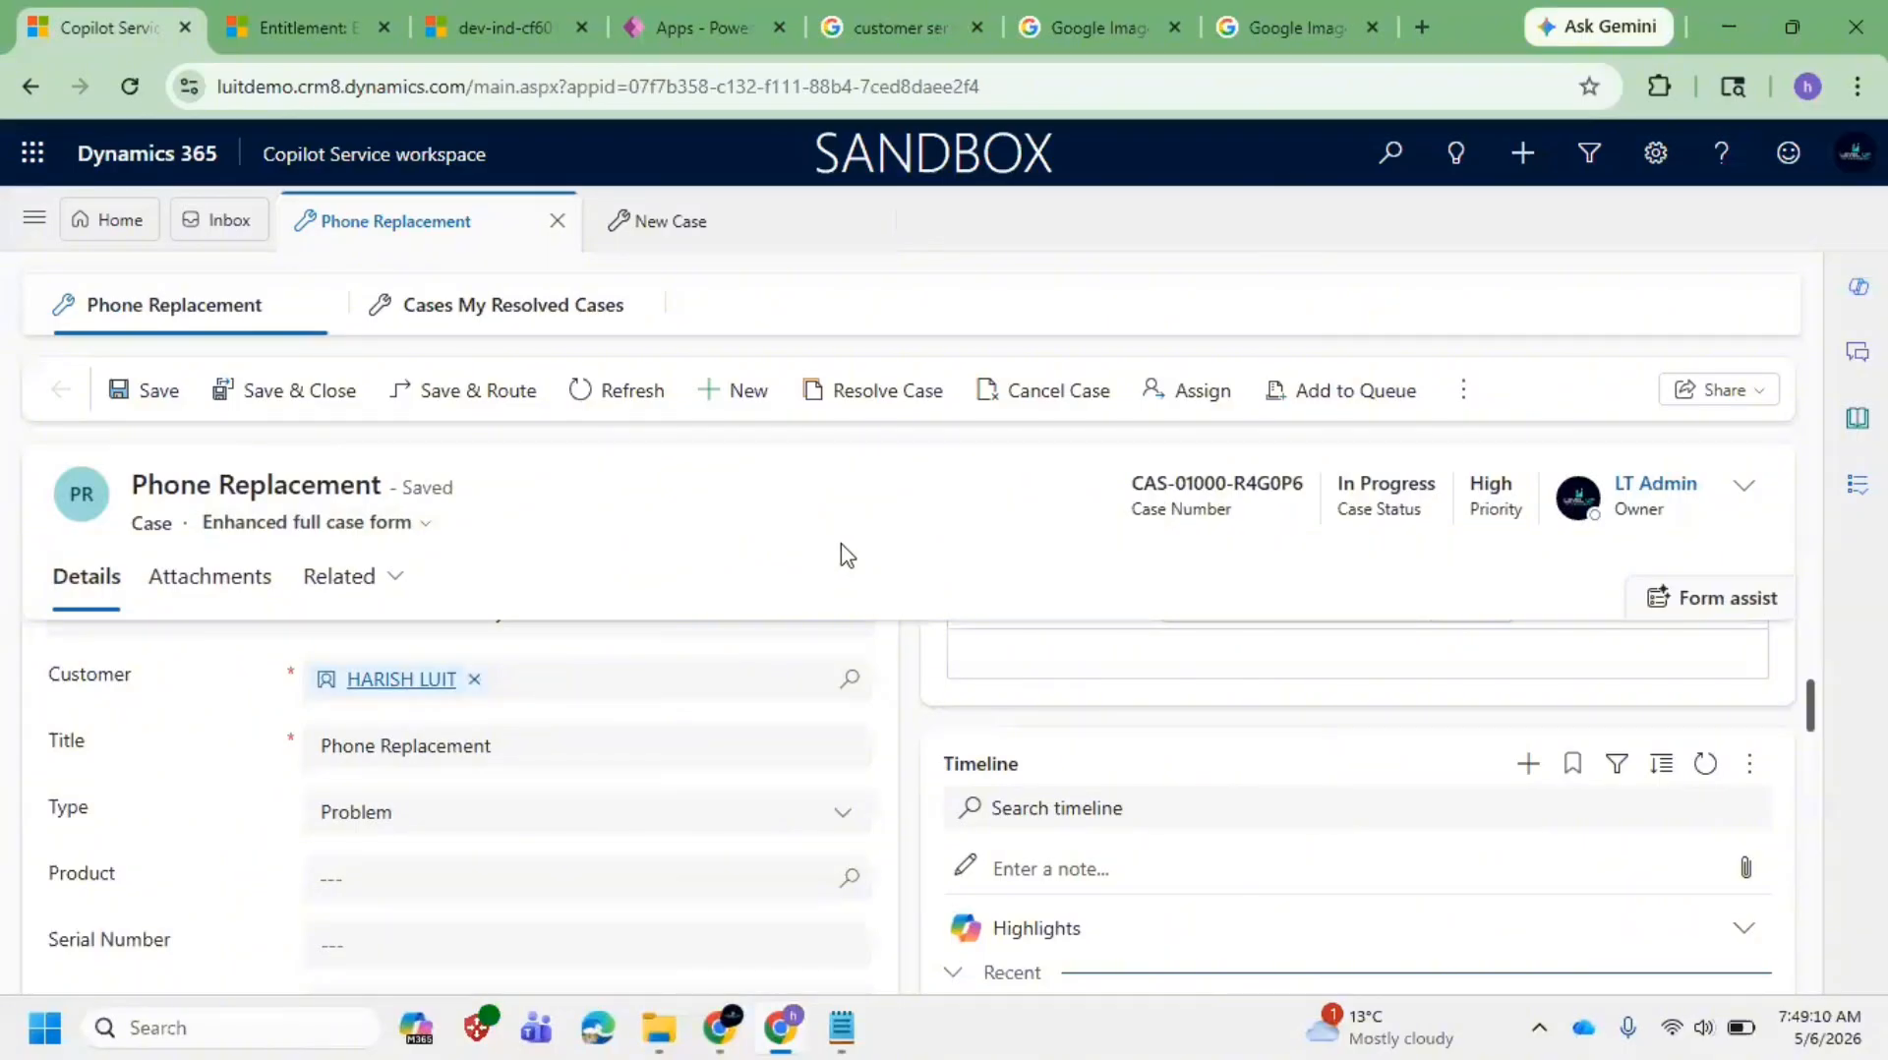
{"action": "left_click", "coordinate": [1746, 490]}
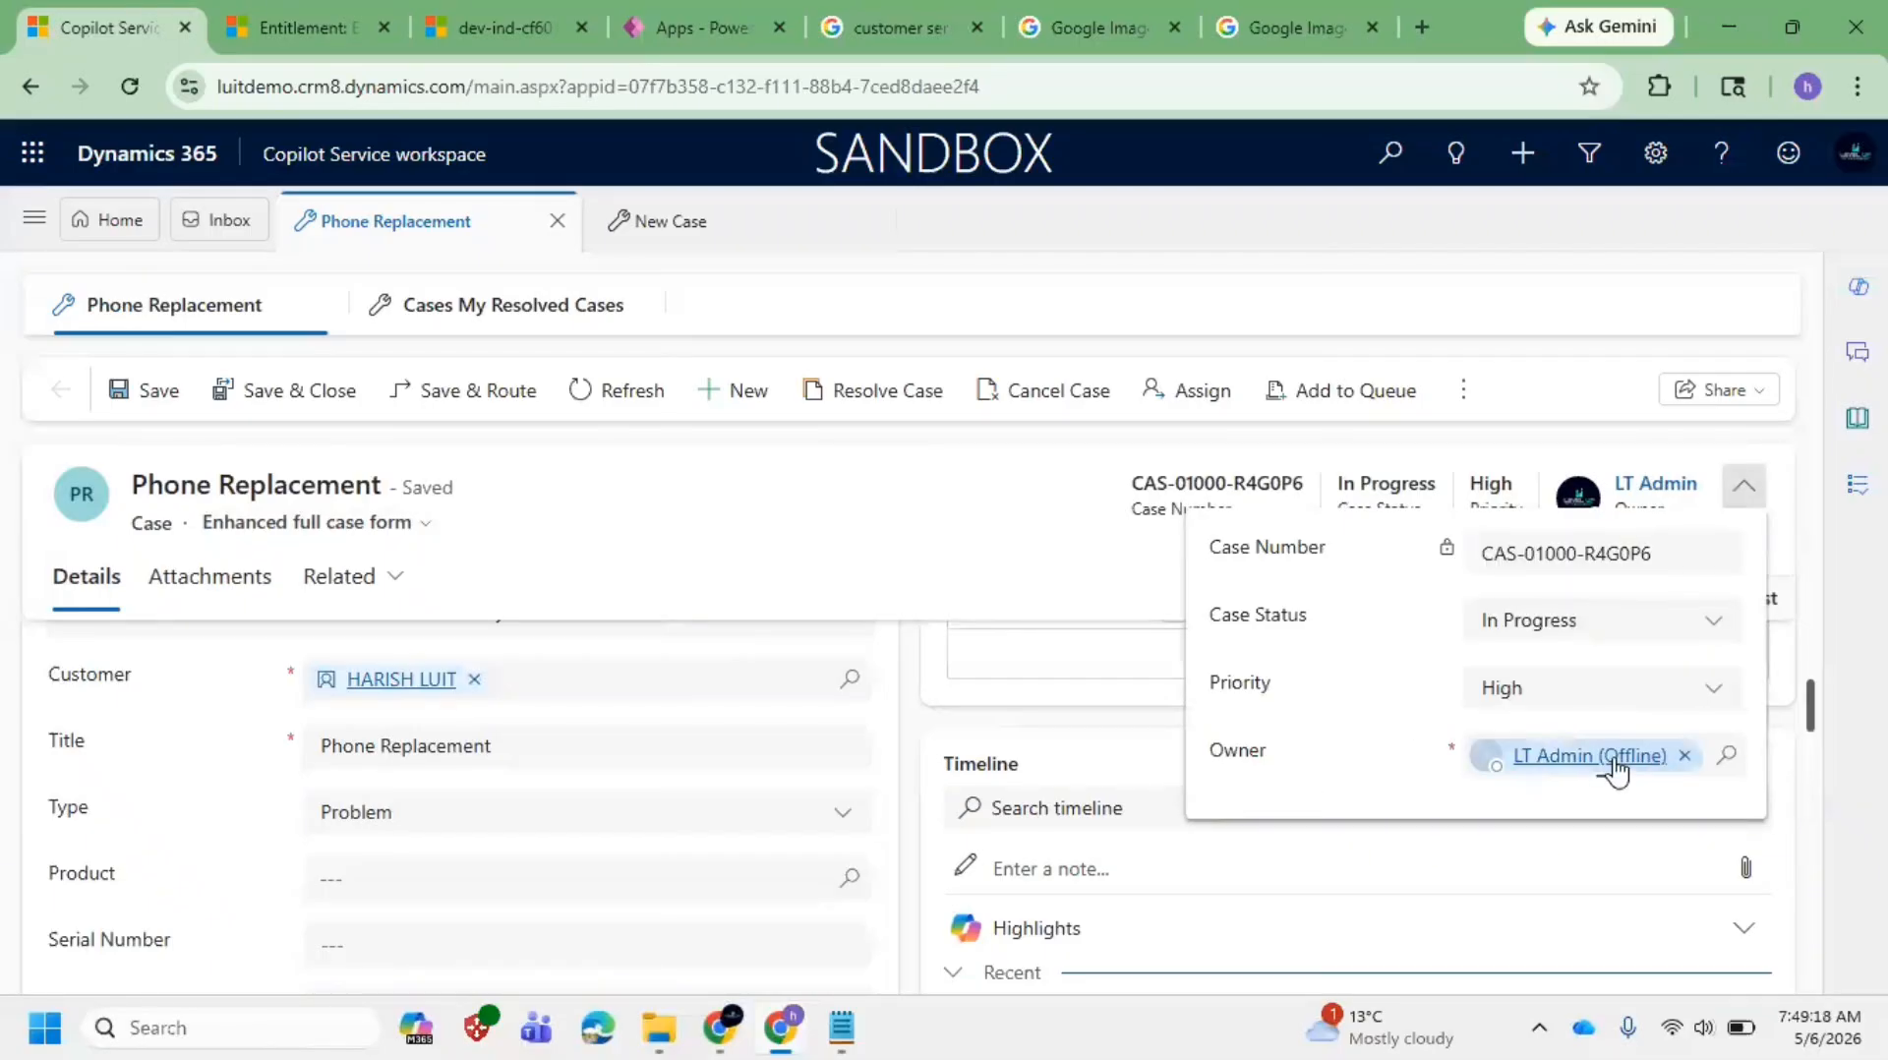
{"action": "left_click", "coordinate": [1610, 765]}
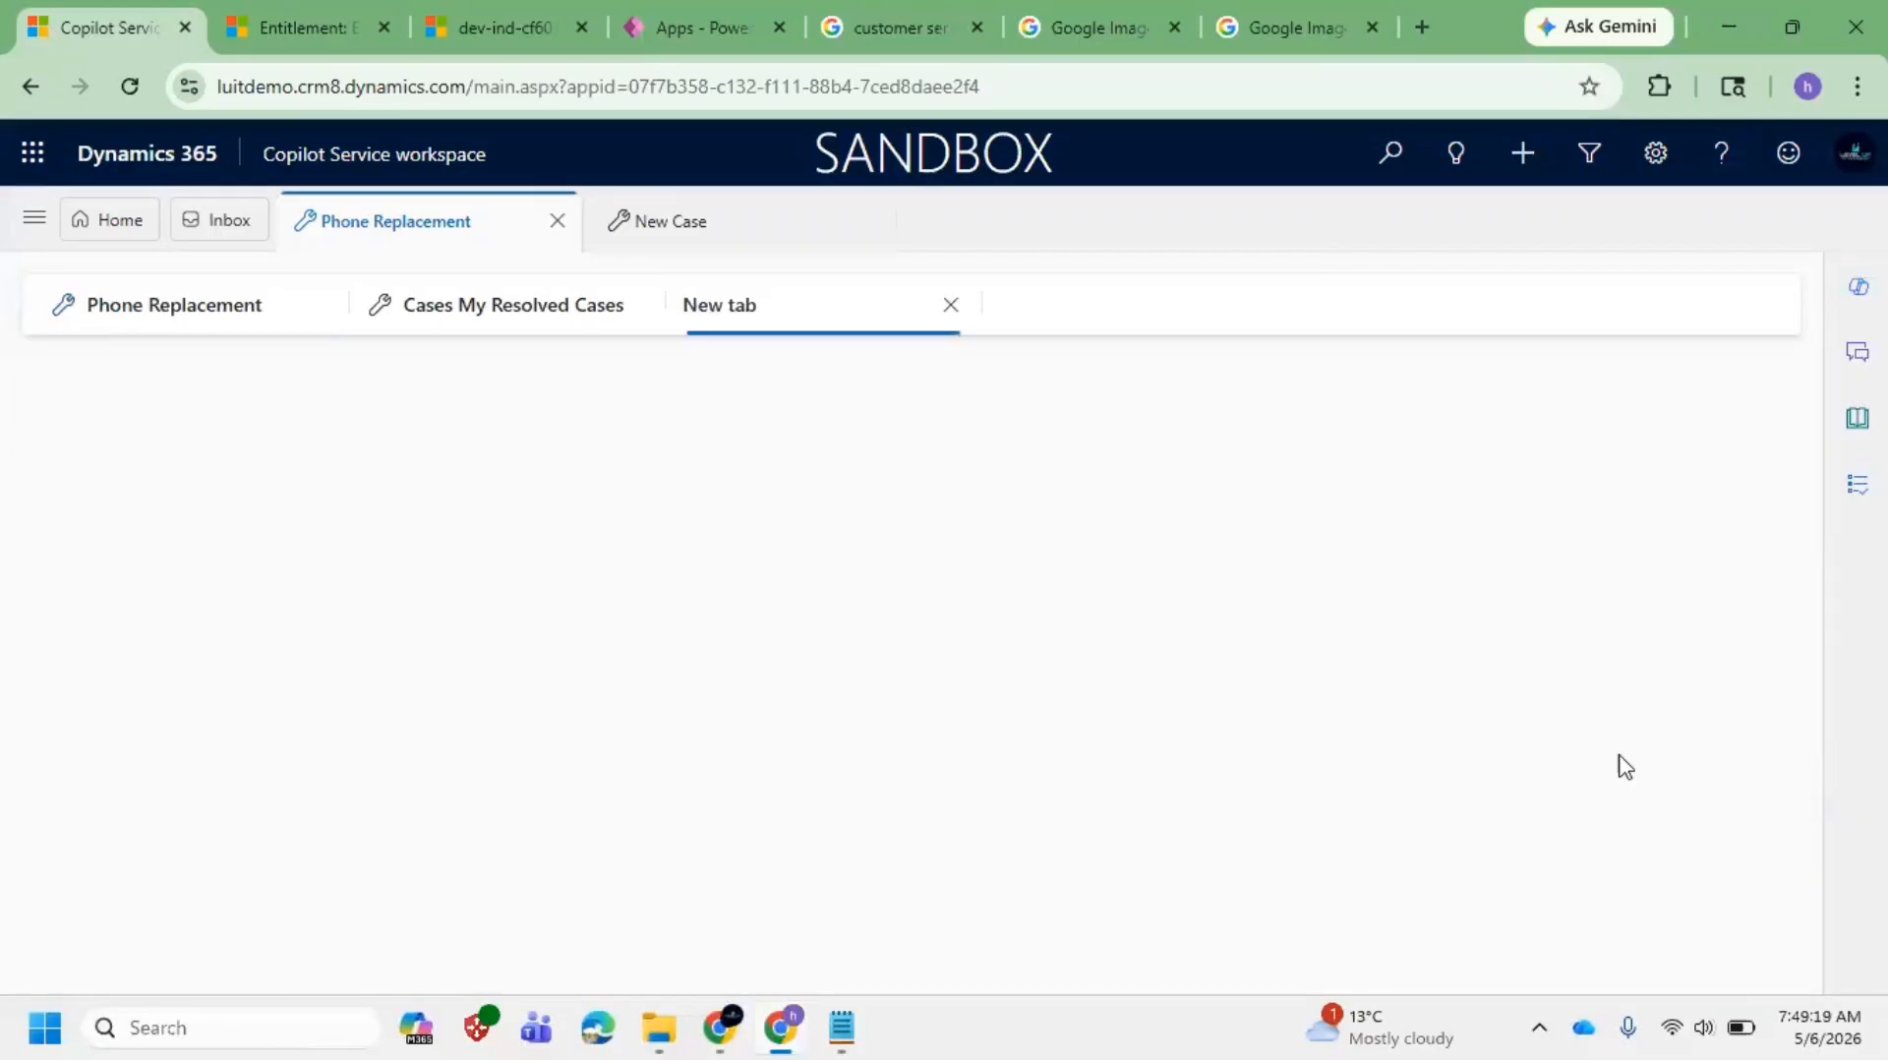
Step: Close the owner's record tab and reopen the Phone Replacement case form
{"action": "left_click", "coordinate": [950, 307]}
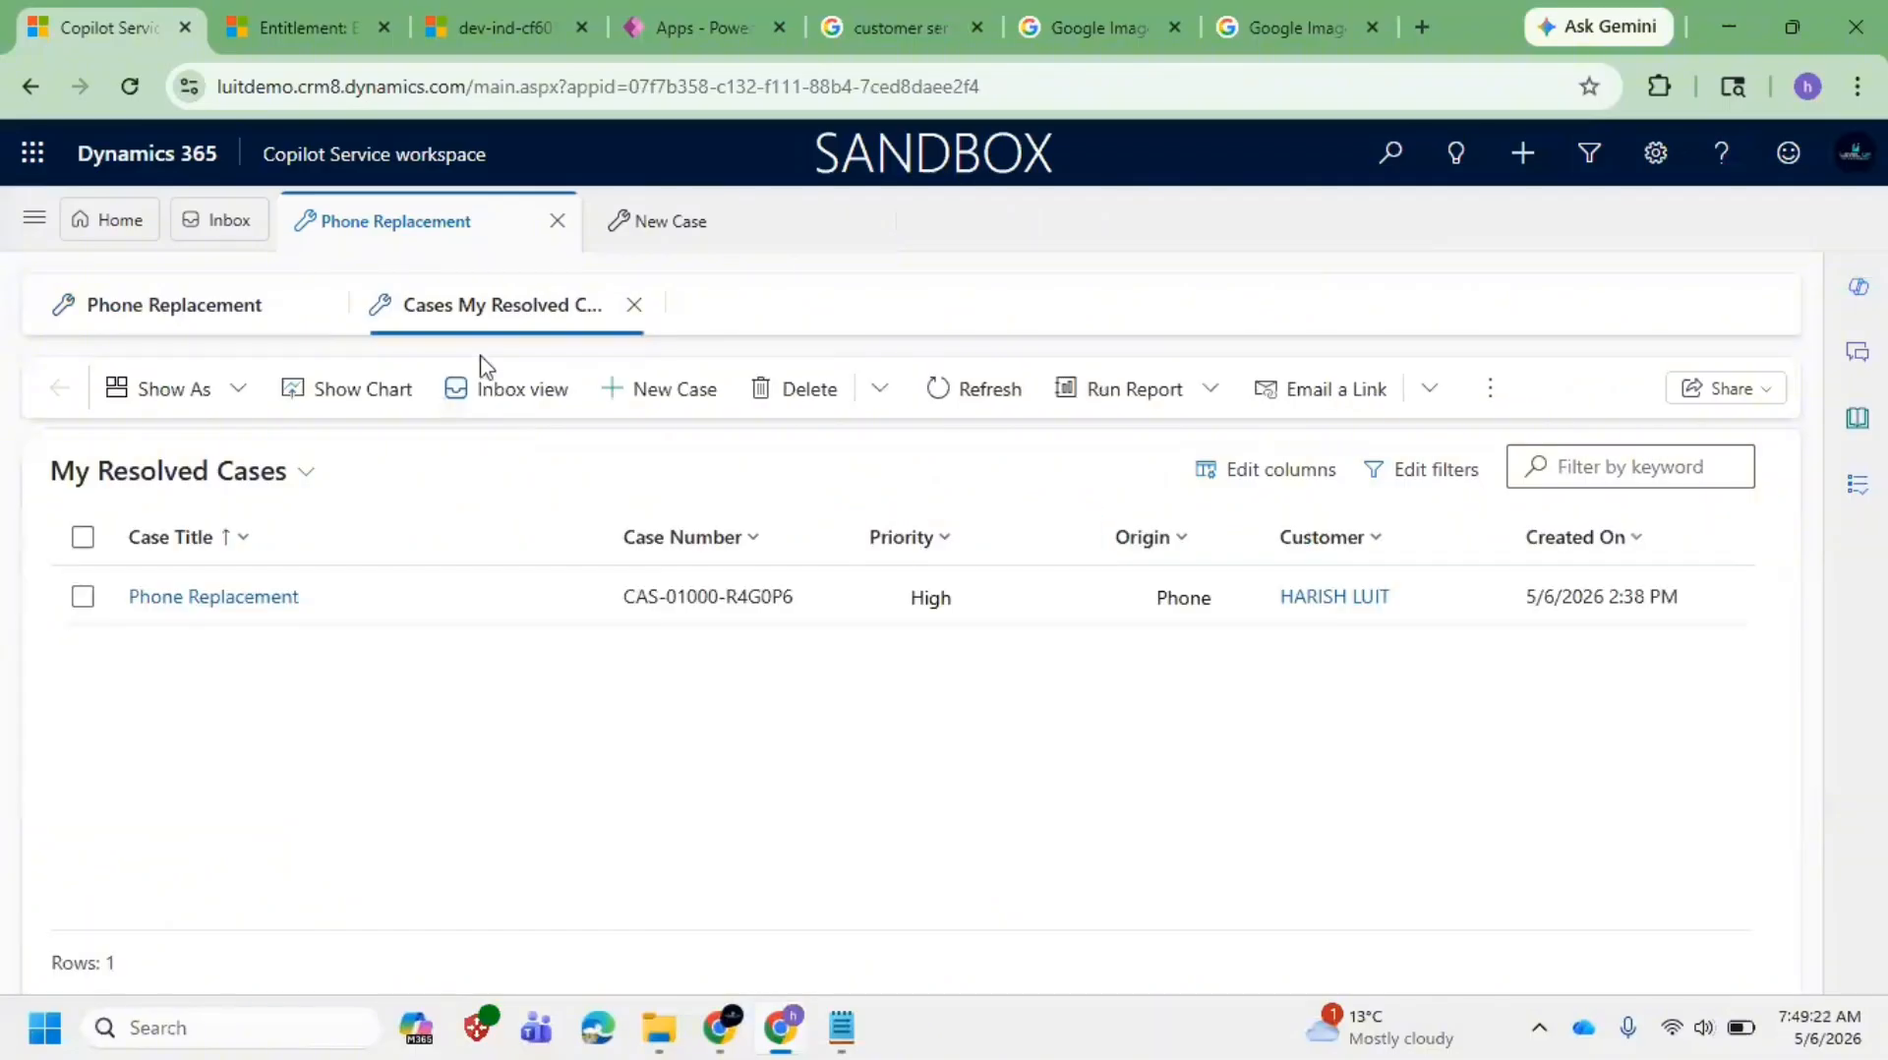
{"action": "left_click", "coordinate": [282, 556]}
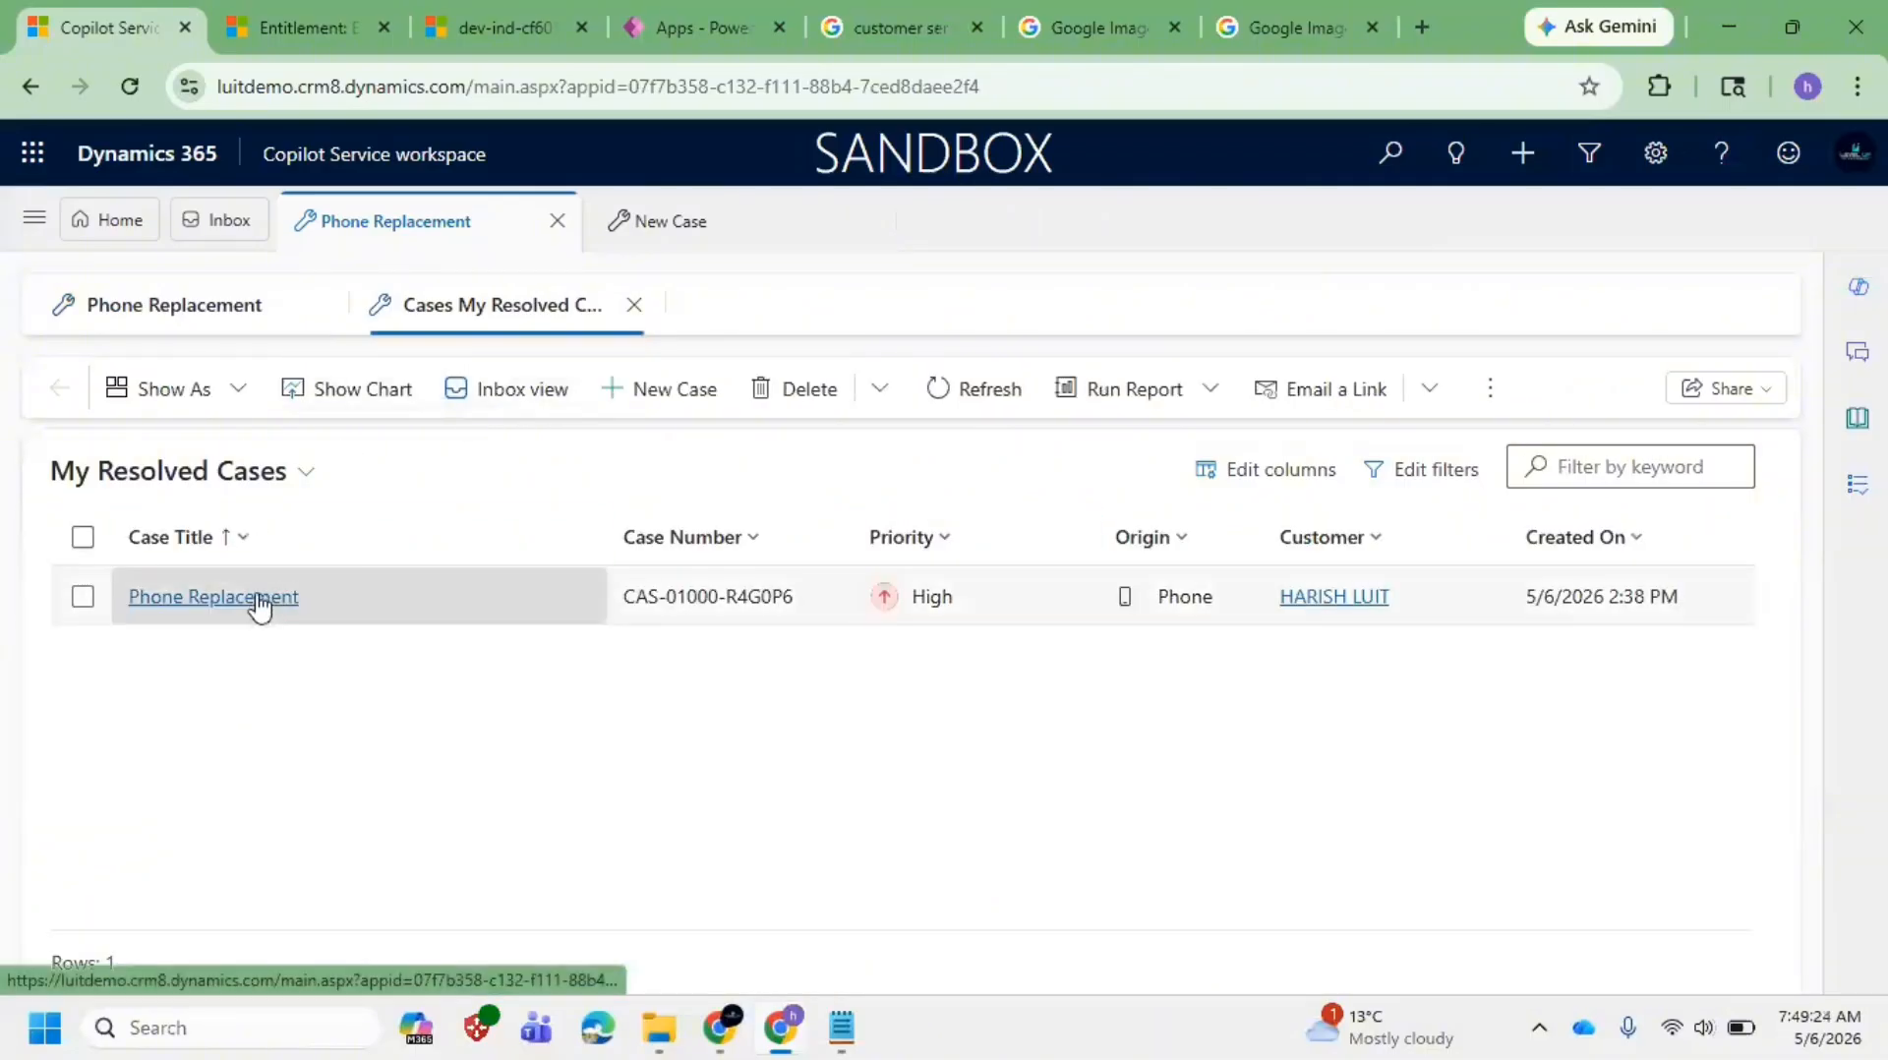
{"action": "left_click", "coordinate": [204, 320]}
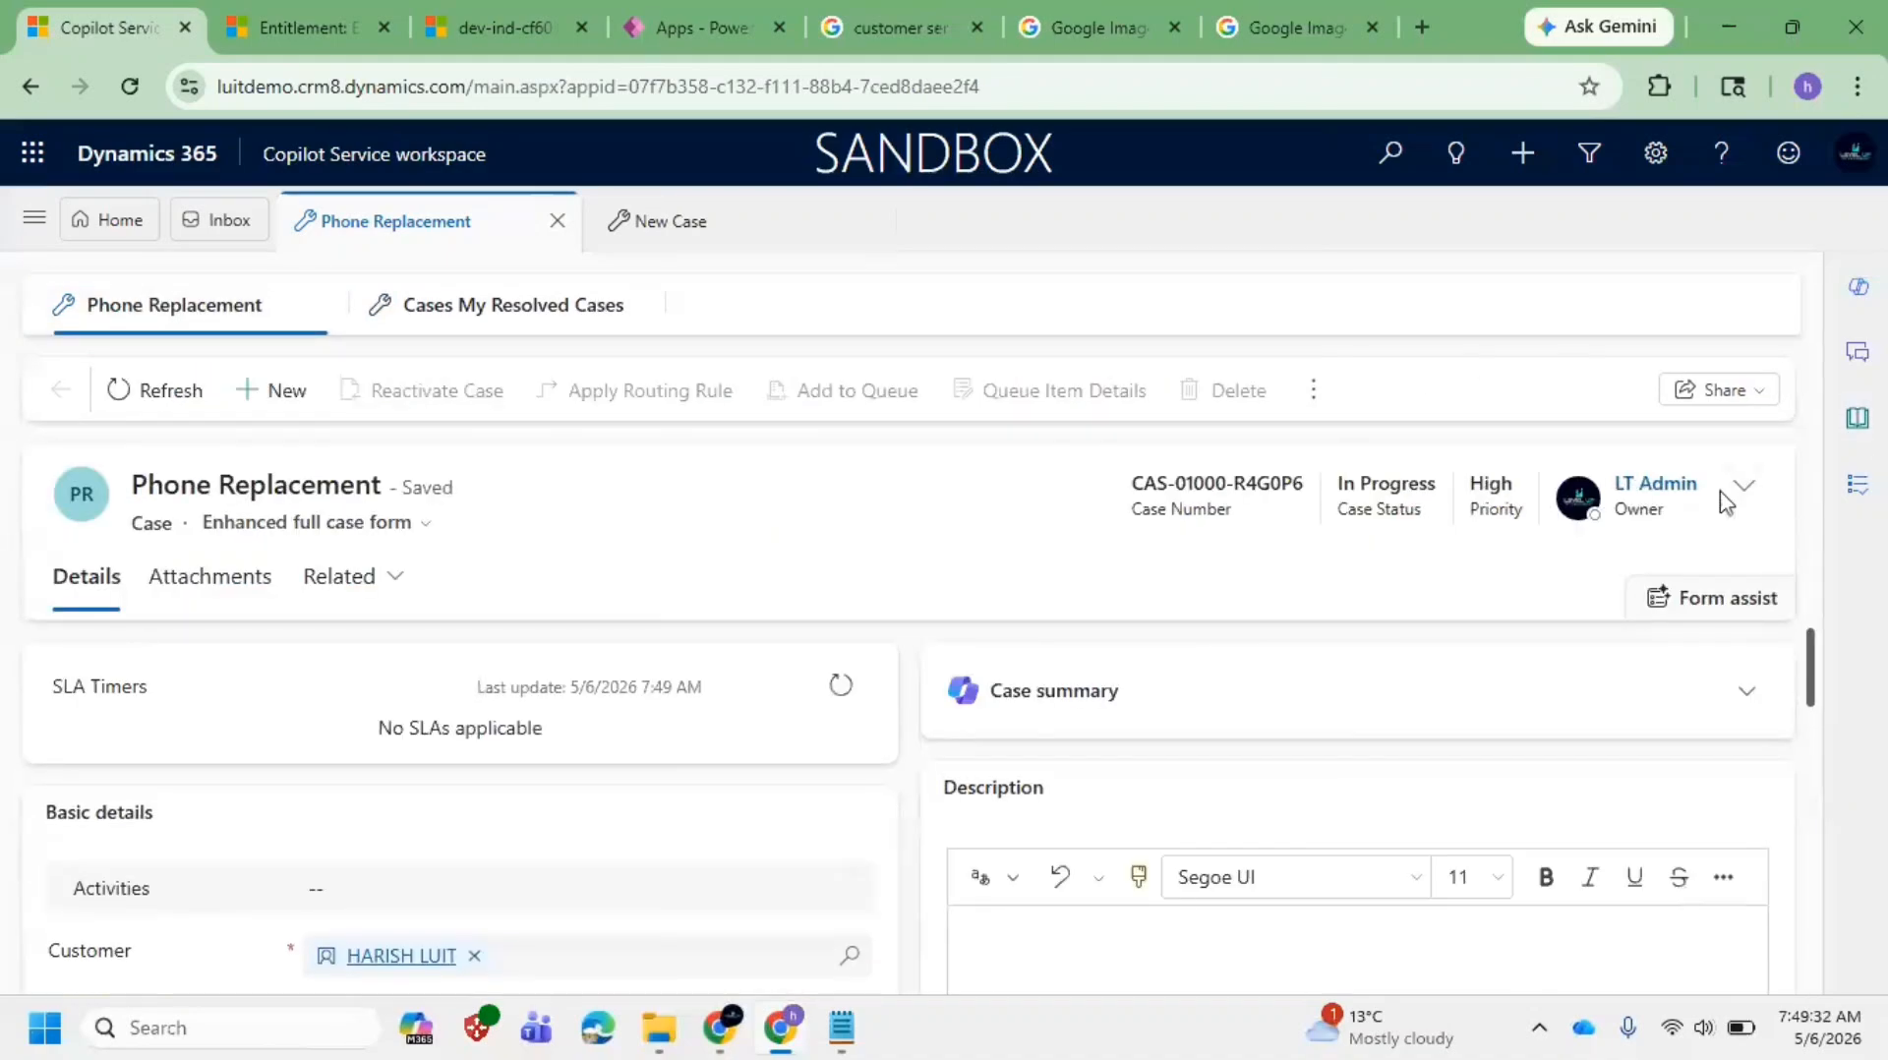
Step: Expand the case header, clear the current Owner and list possible new owners
{"action": "left_click", "coordinate": [1737, 496]}
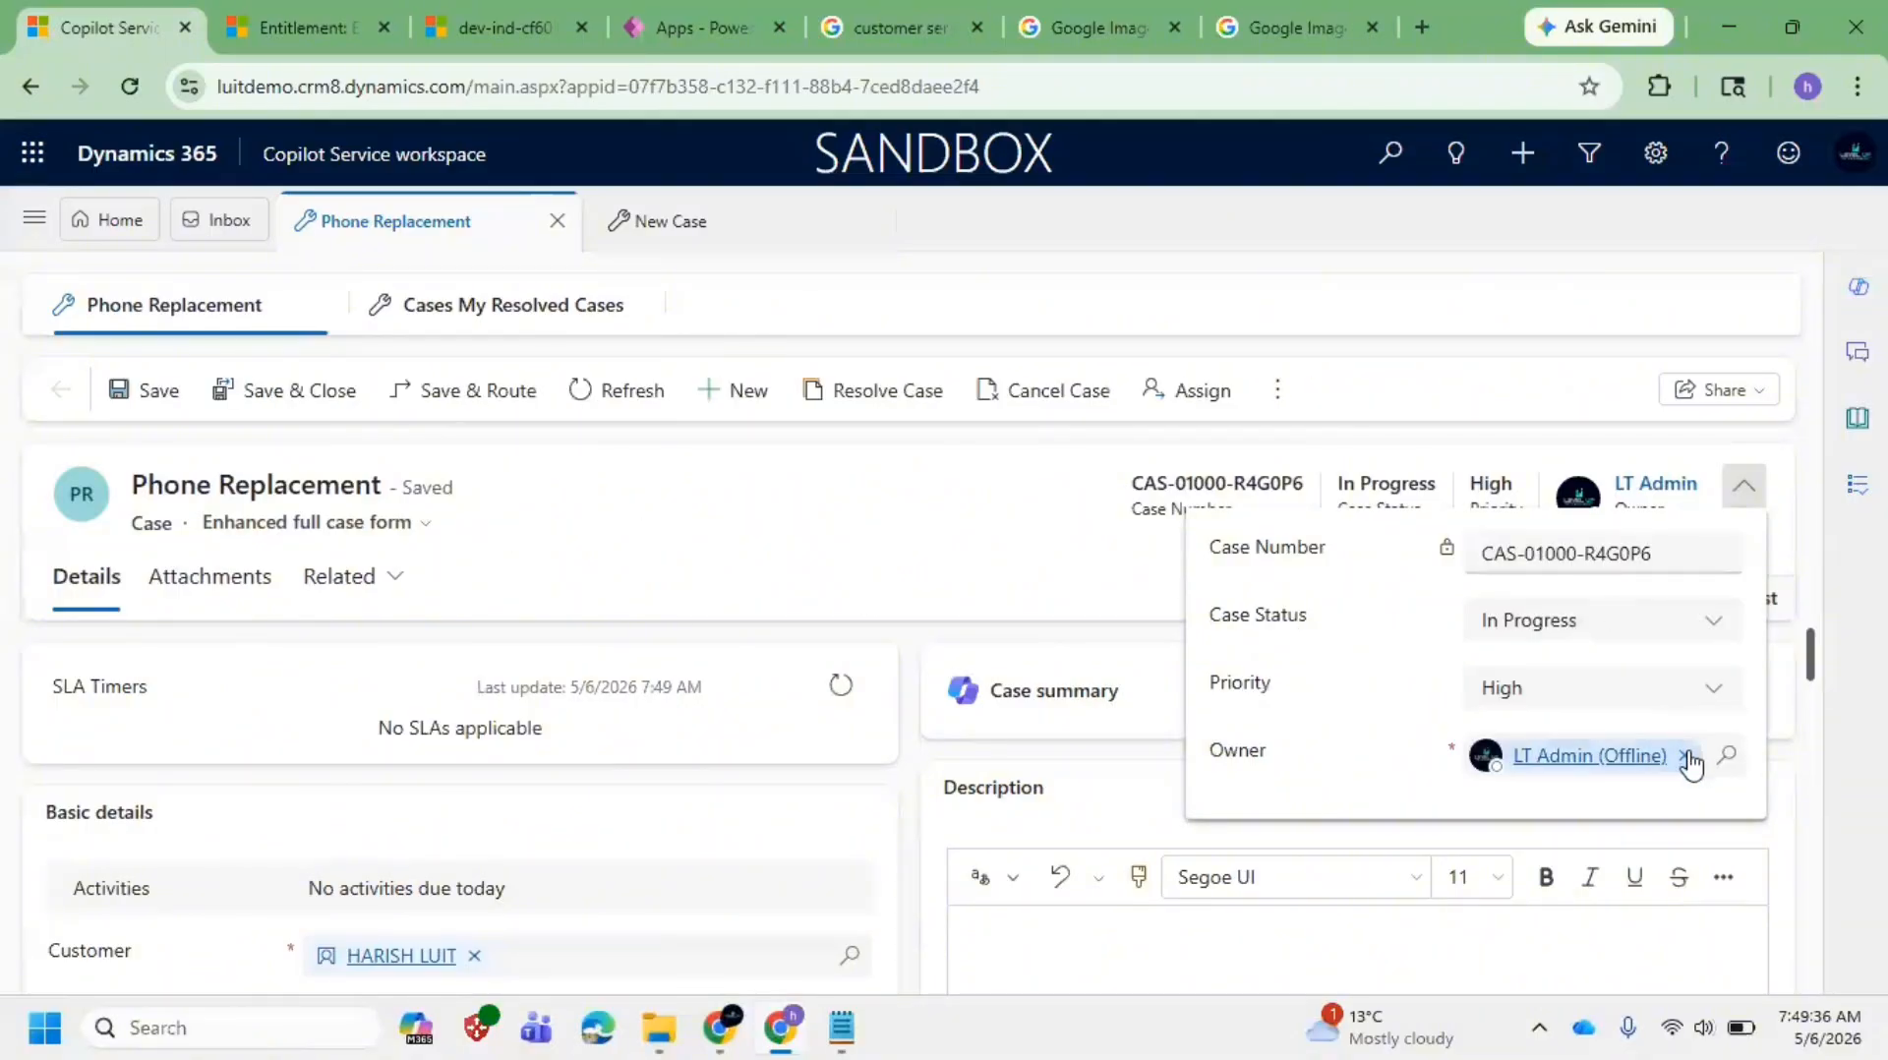
{"action": "left_click", "coordinate": [1688, 758]}
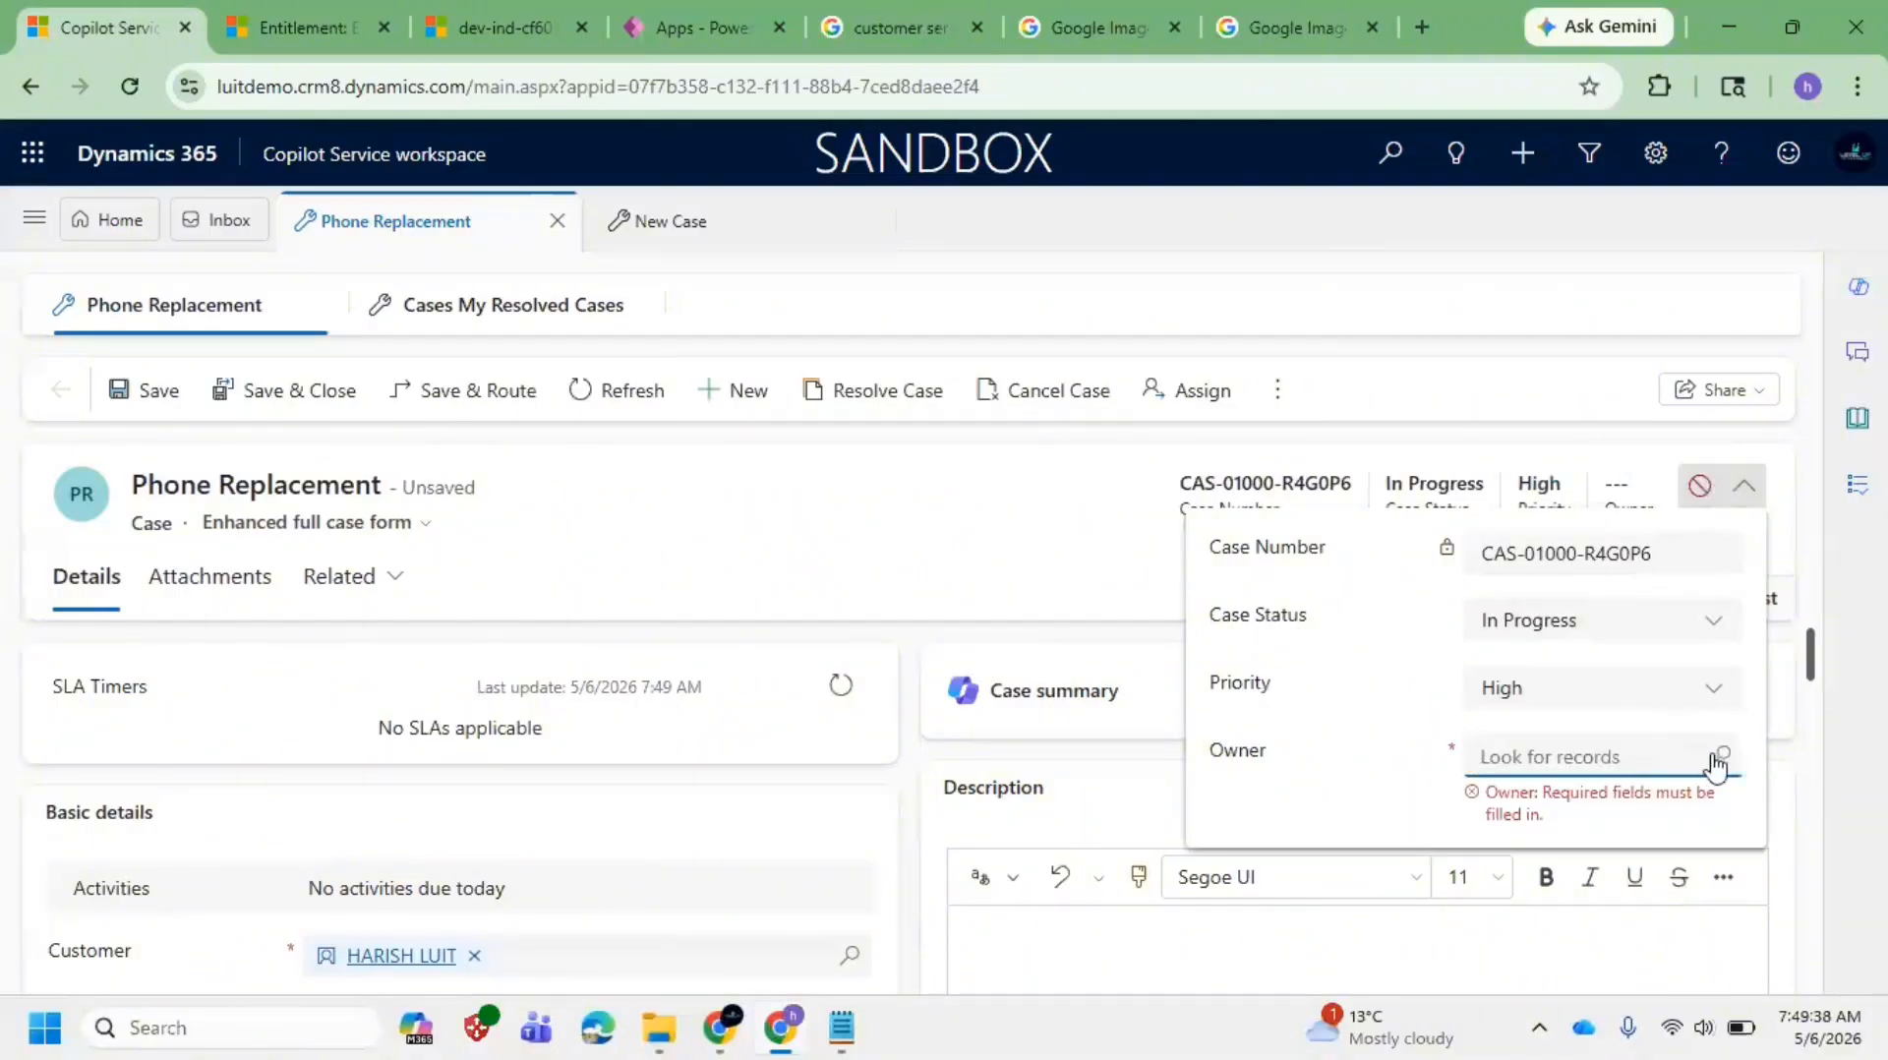
{"action": "left_click", "coordinate": [1718, 760]}
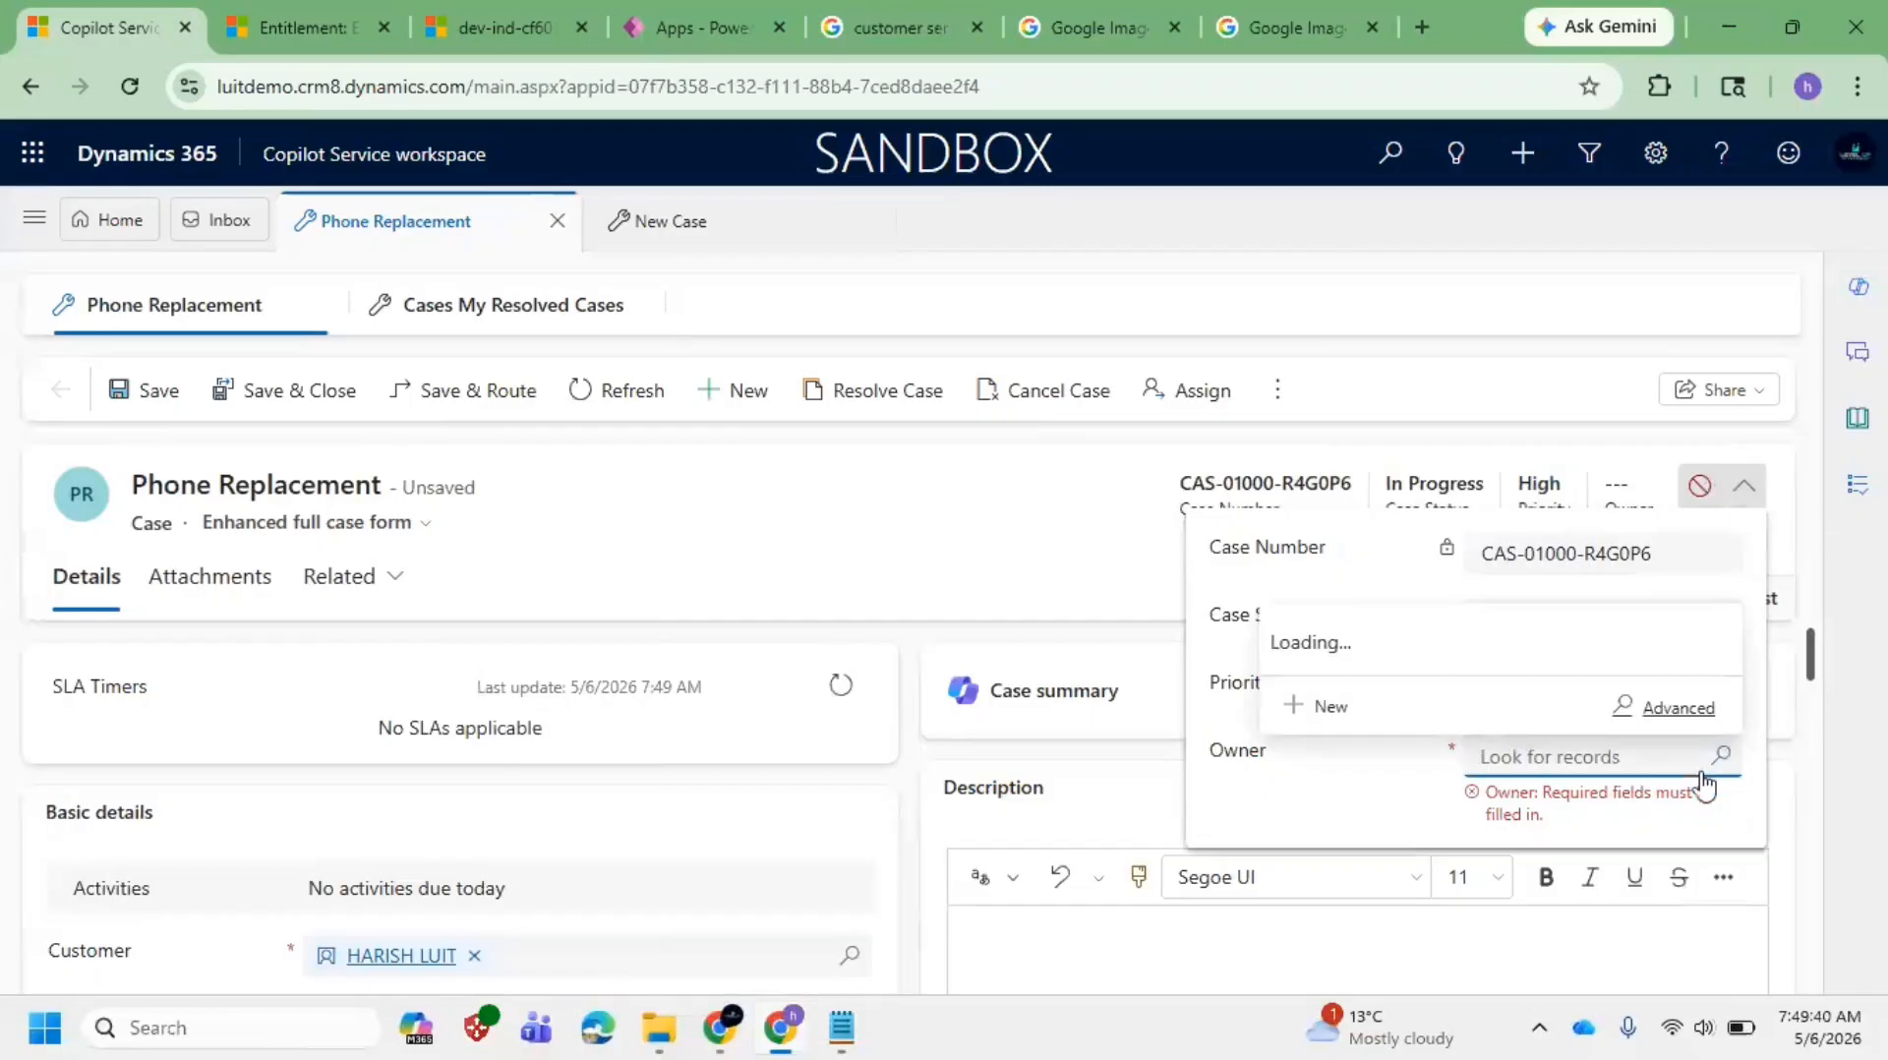
{"action": "scroll", "coordinate": [1534, 551], "scroll_direction": "down", "scroll_amount": 10}
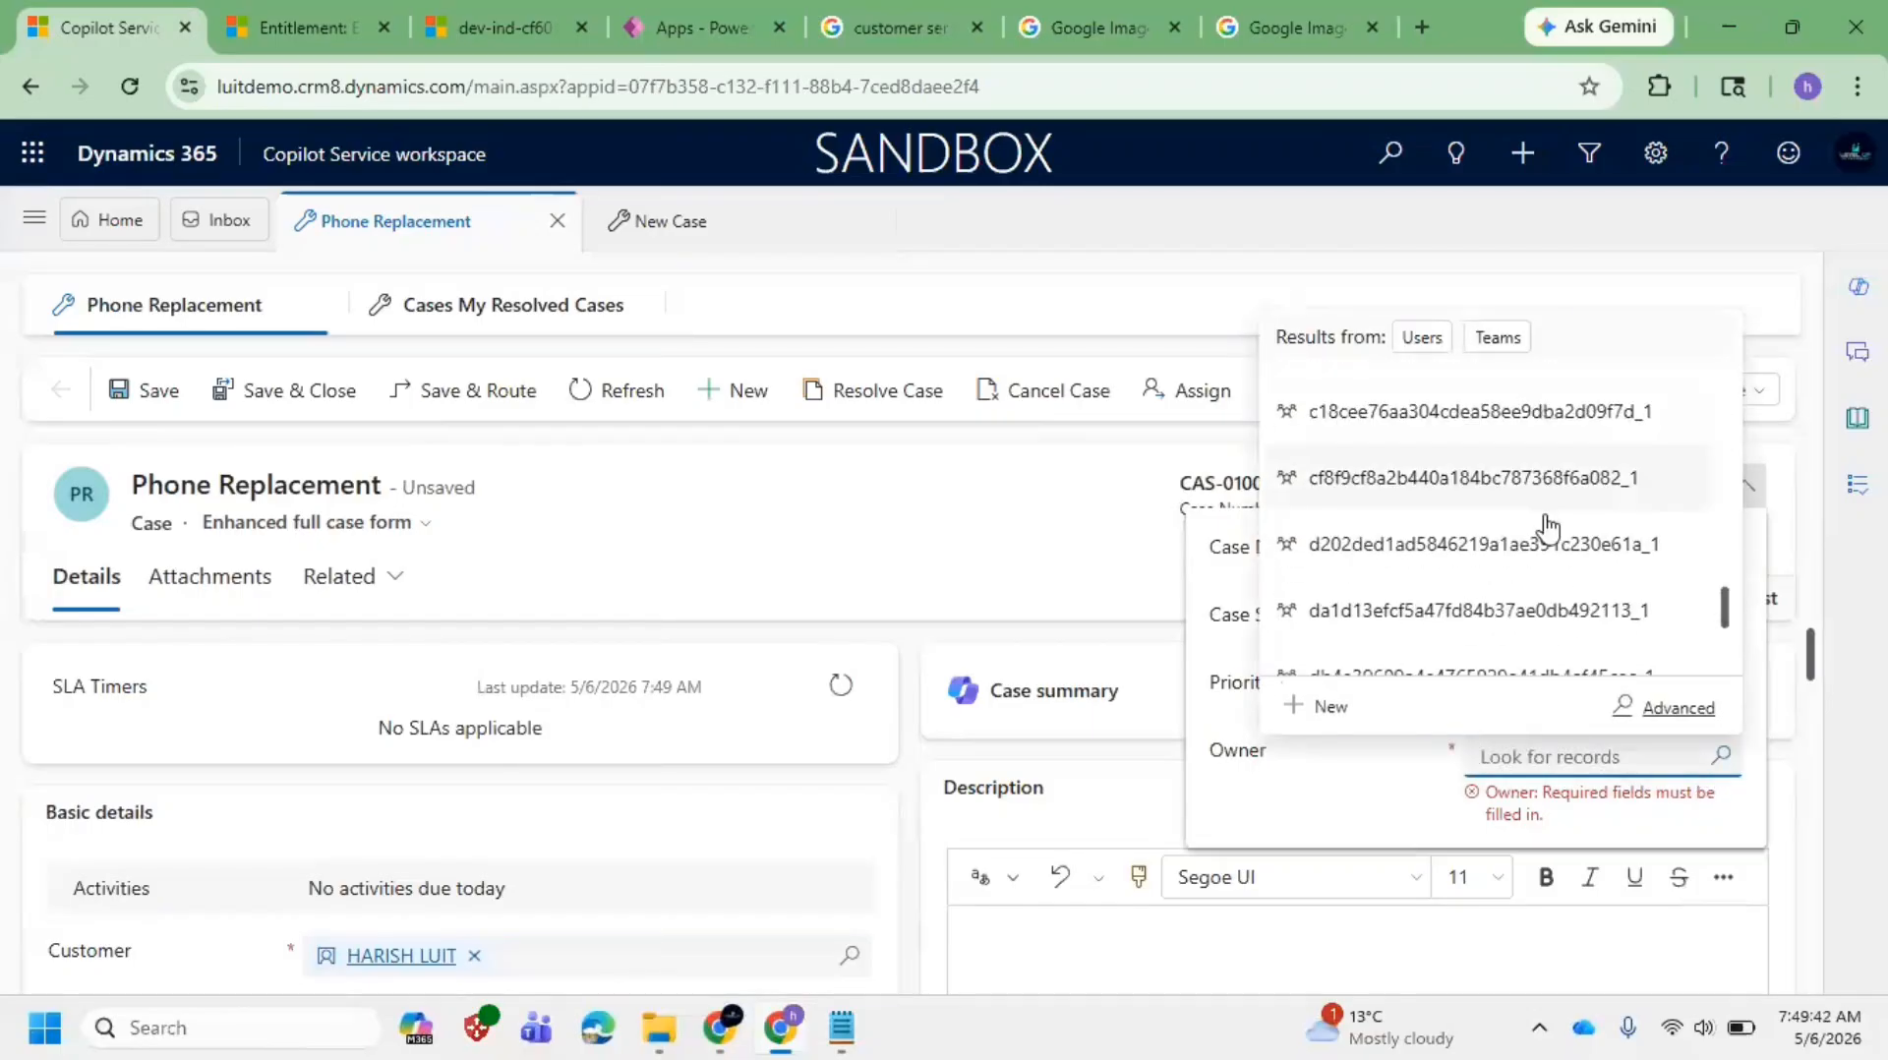
Step: Search the advanced owner lookup for the practice users and assign the first as case owner
{"action": "left_click", "coordinate": [1652, 710]}
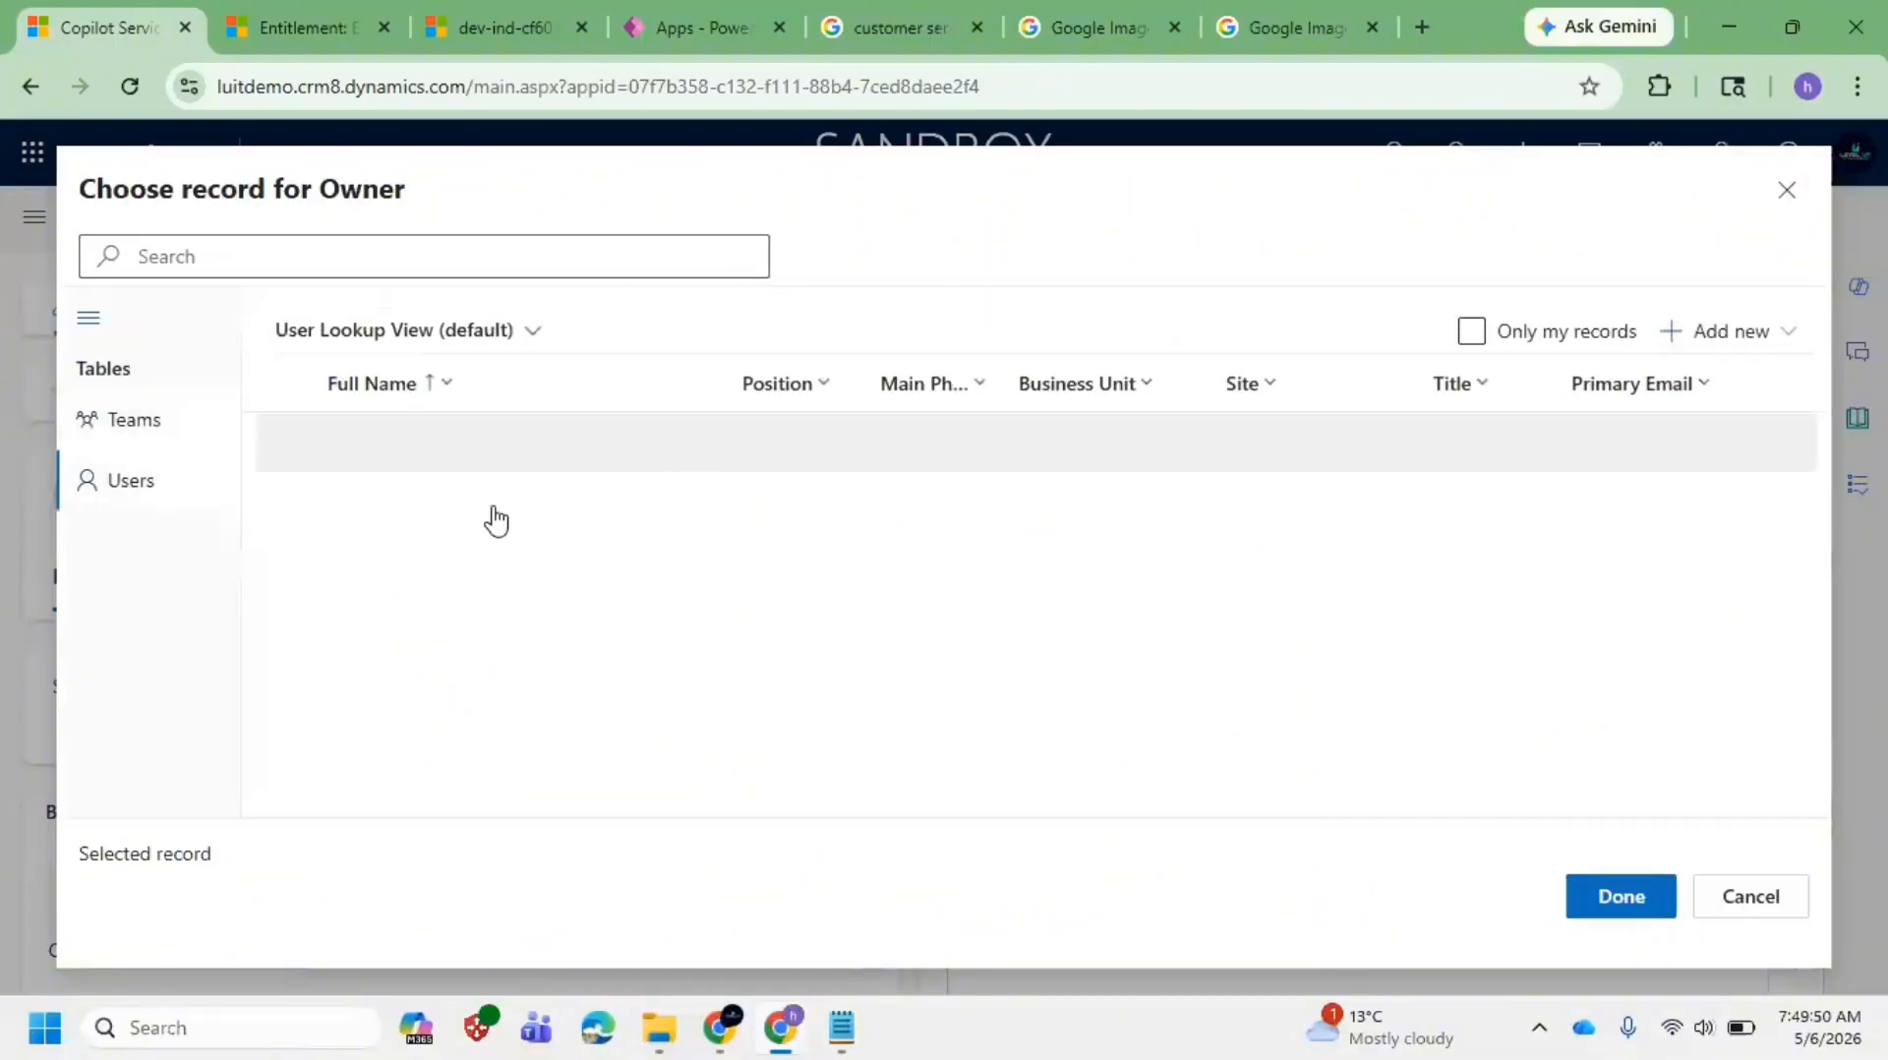
{"action": "left_click", "coordinate": [332, 244]}
{"action": "type", "text": "lui"}
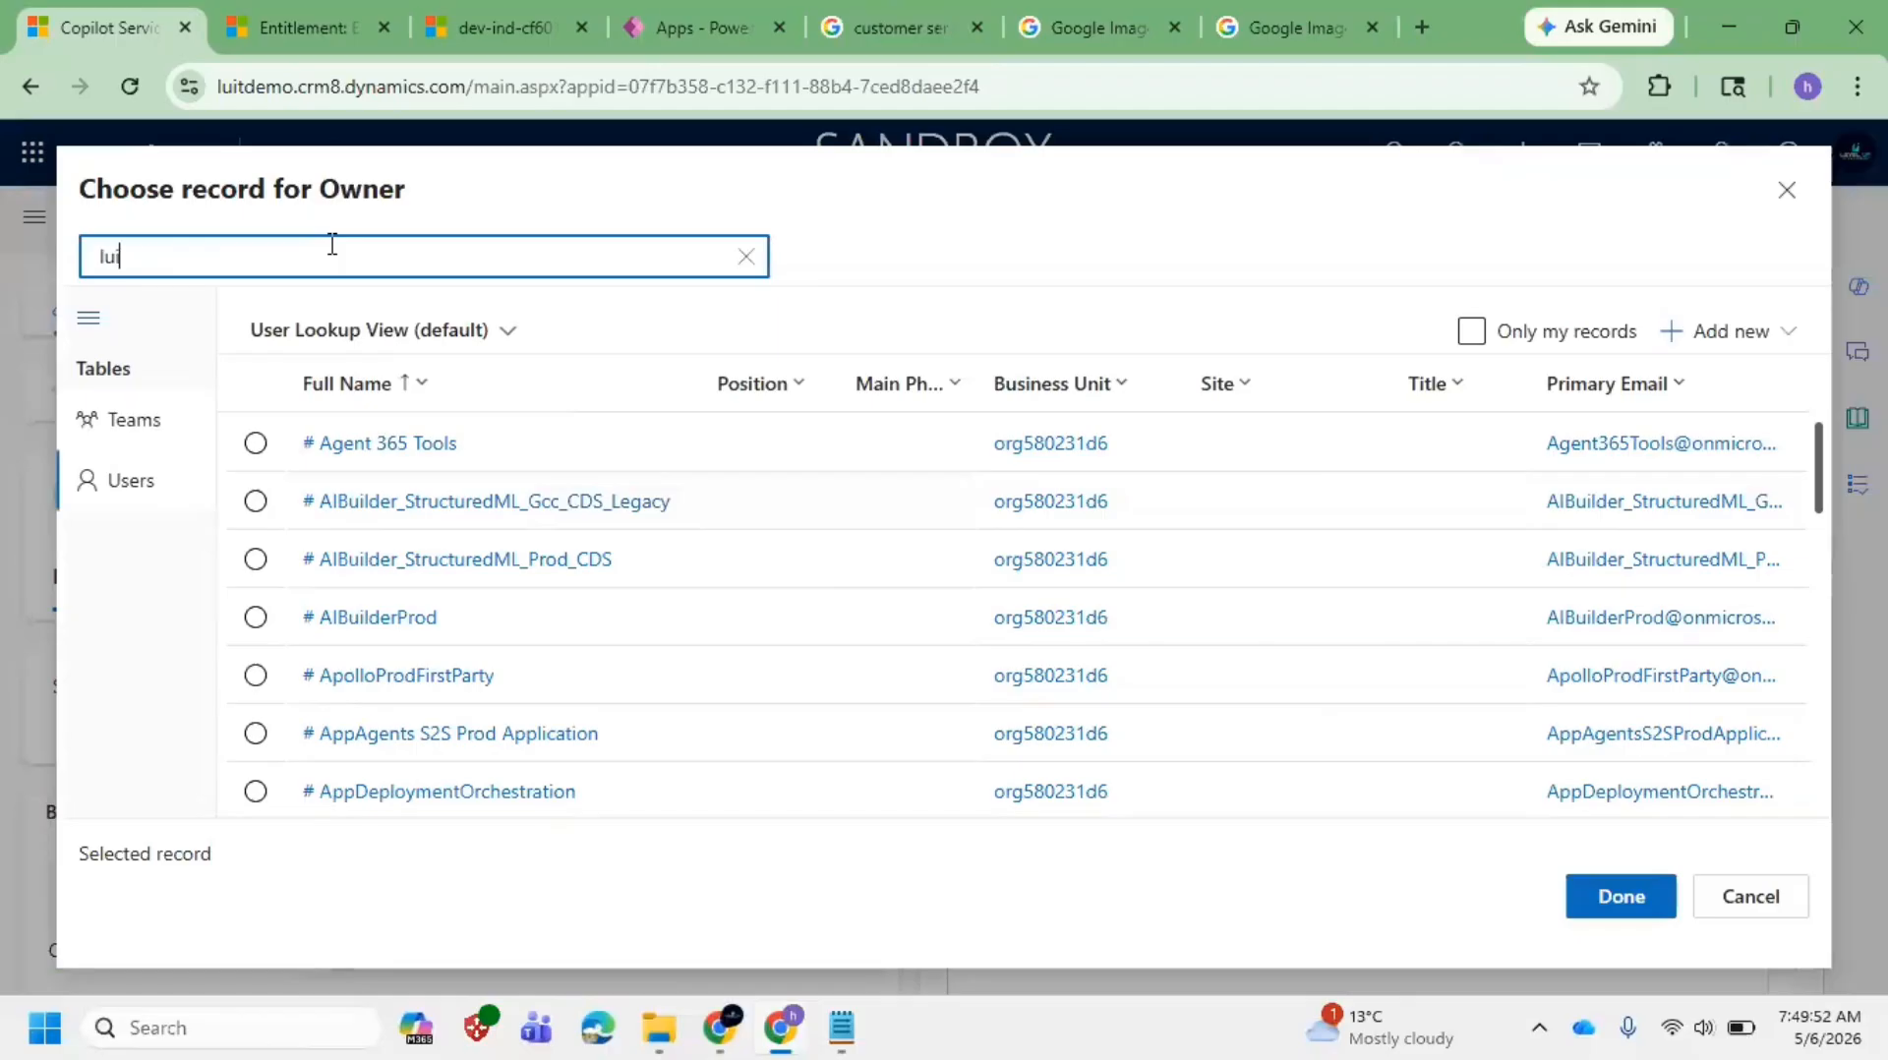
{"action": "type", "text": "t"}
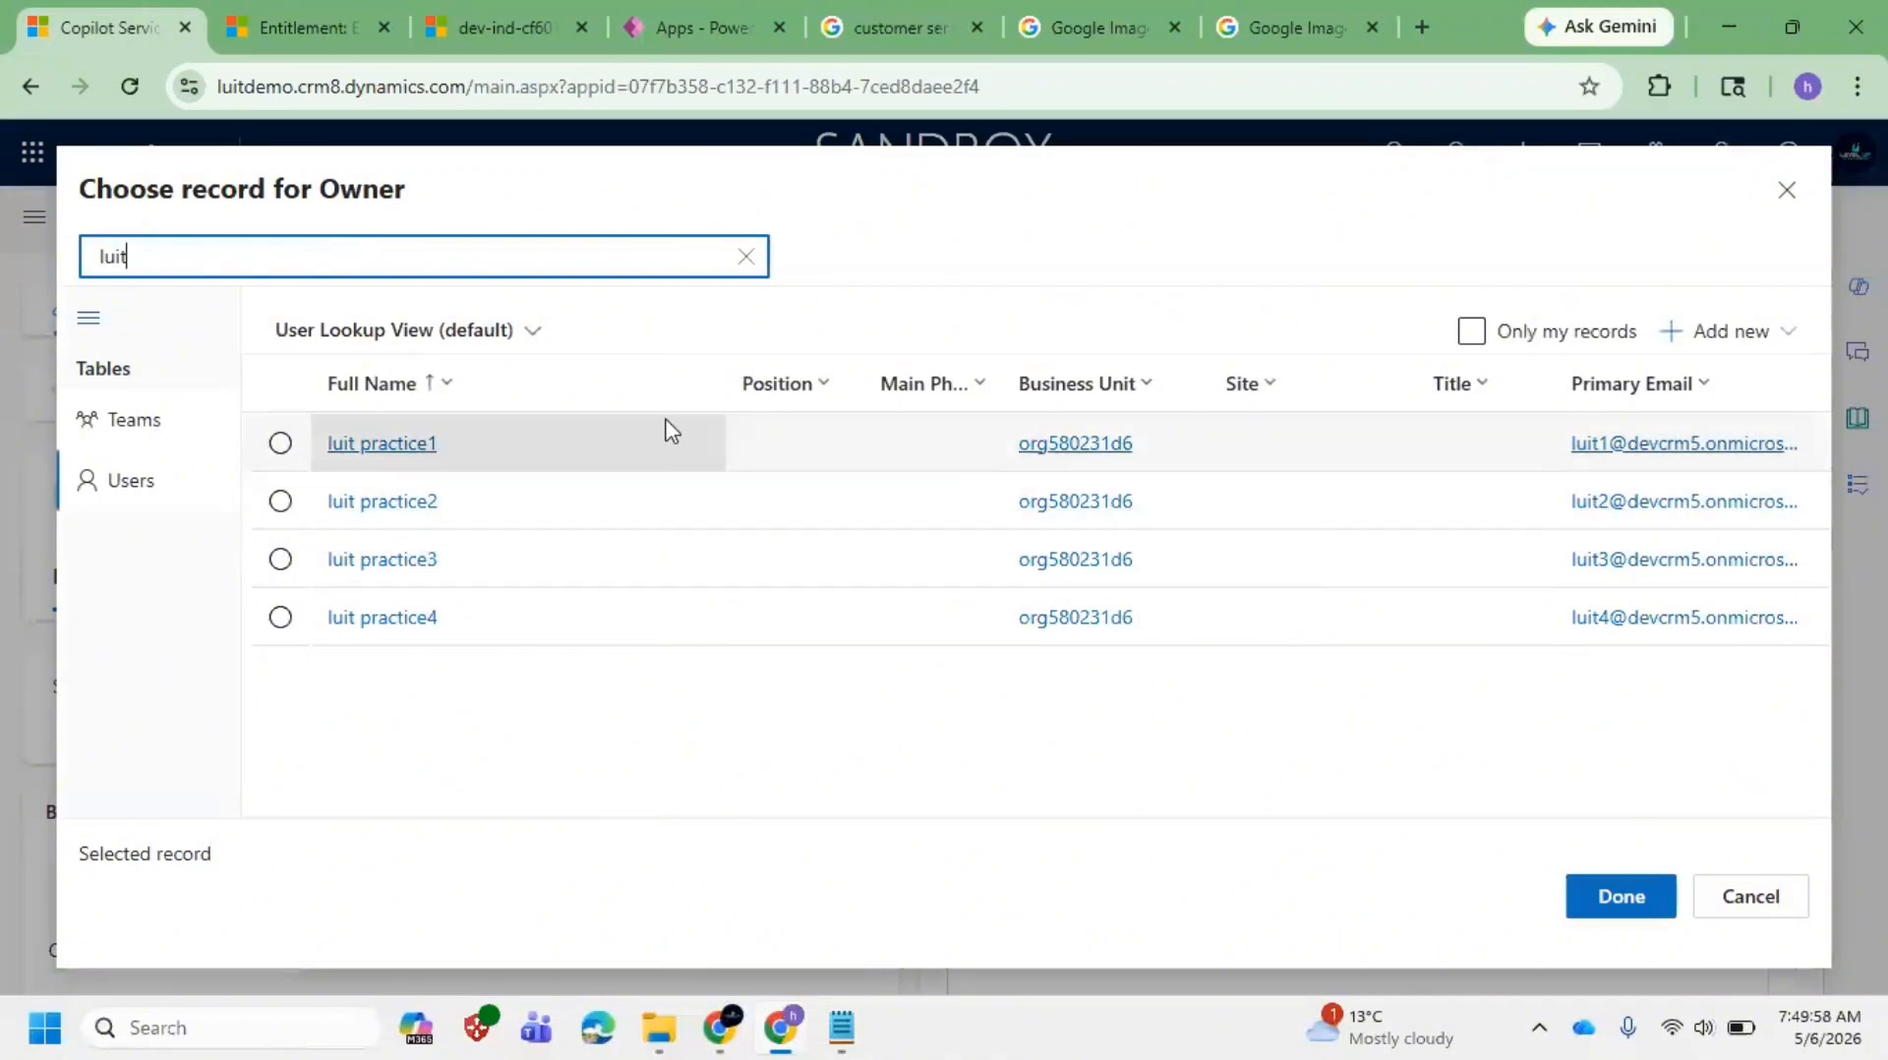
{"action": "left_click", "coordinate": [577, 464]}
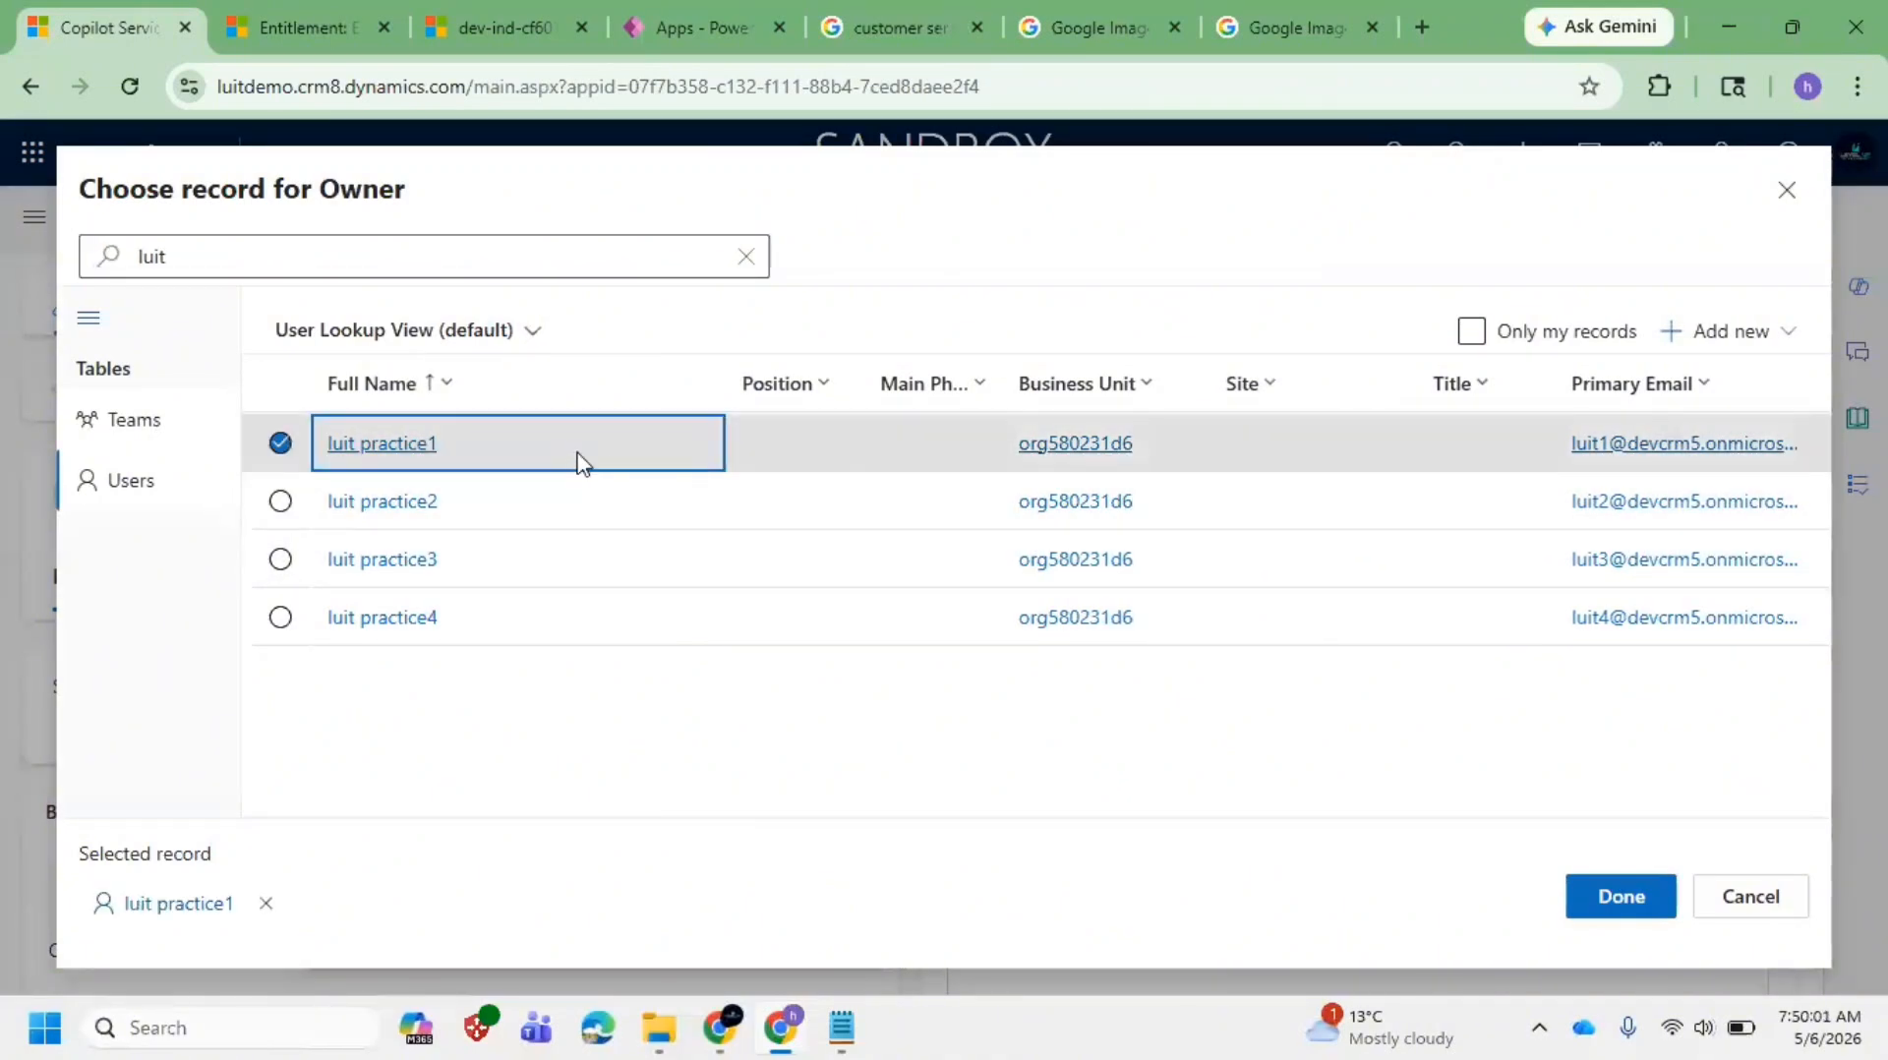
{"action": "left_click", "coordinate": [1621, 898]}
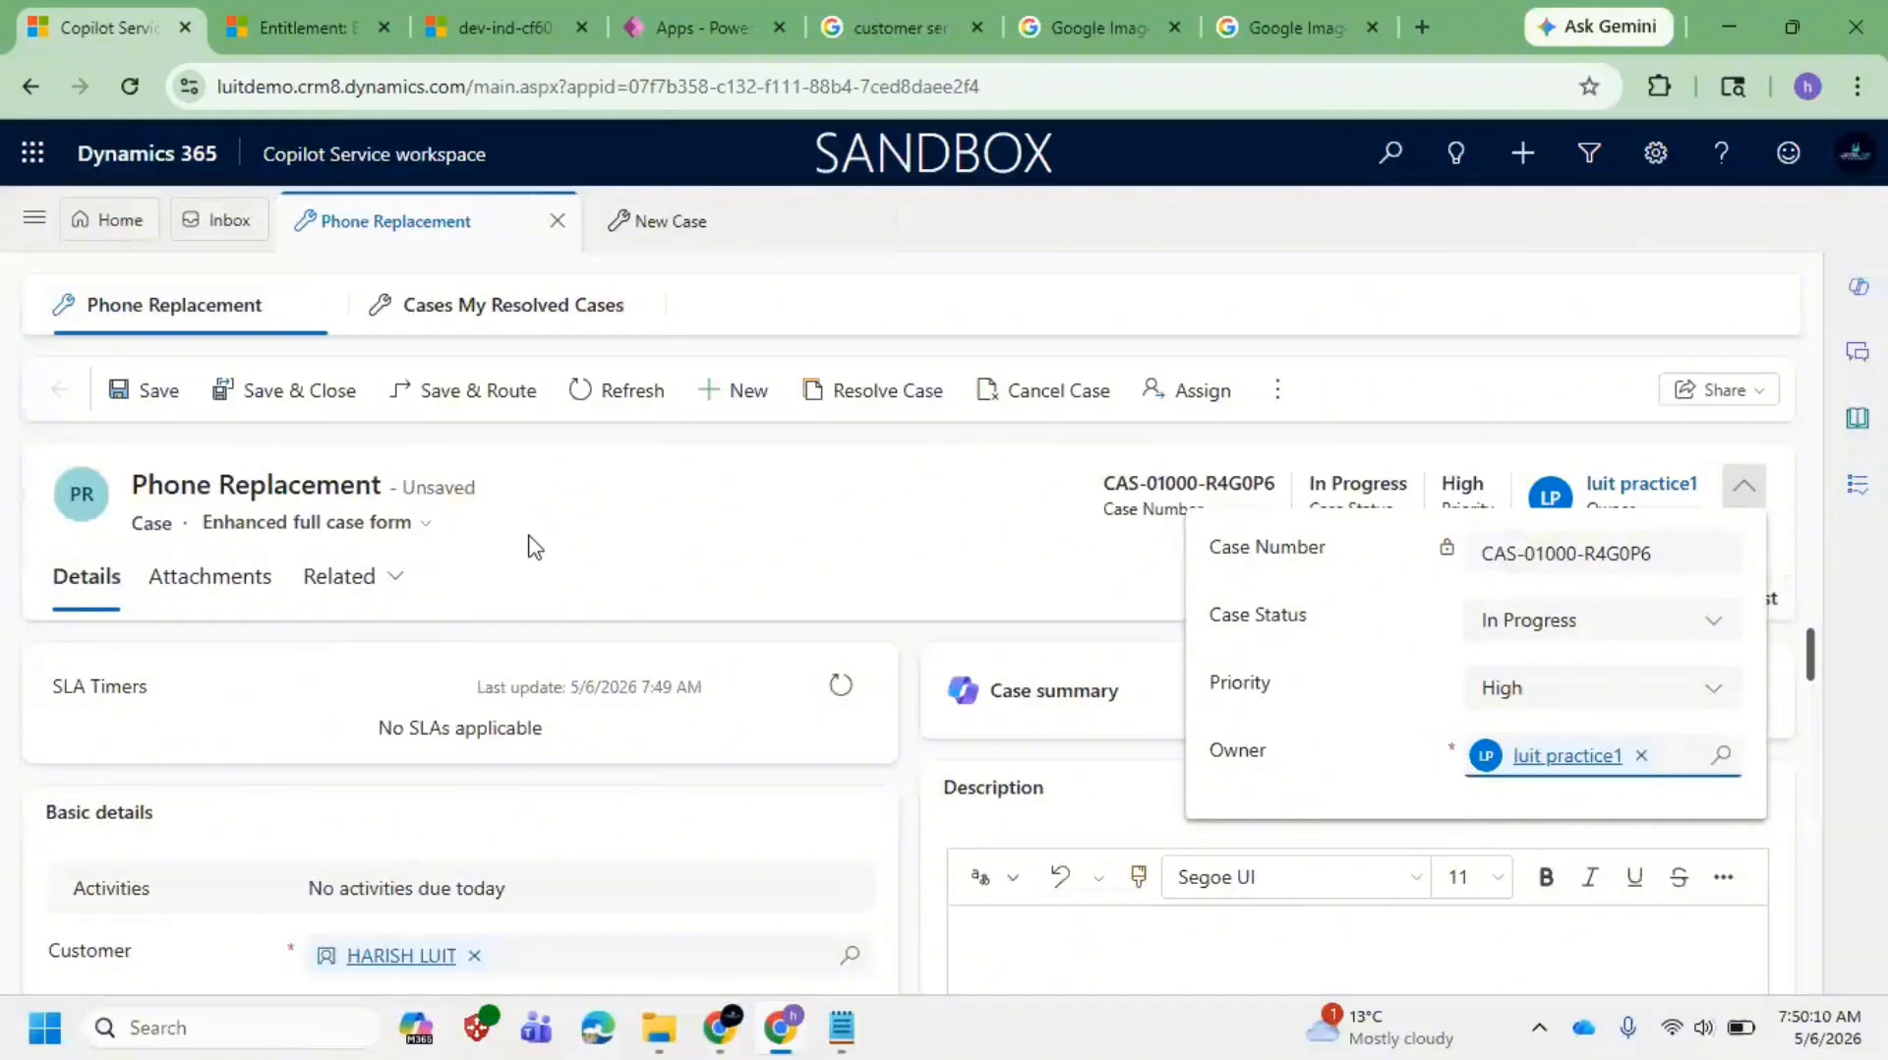
{"action": "left_click", "coordinate": [152, 393]}
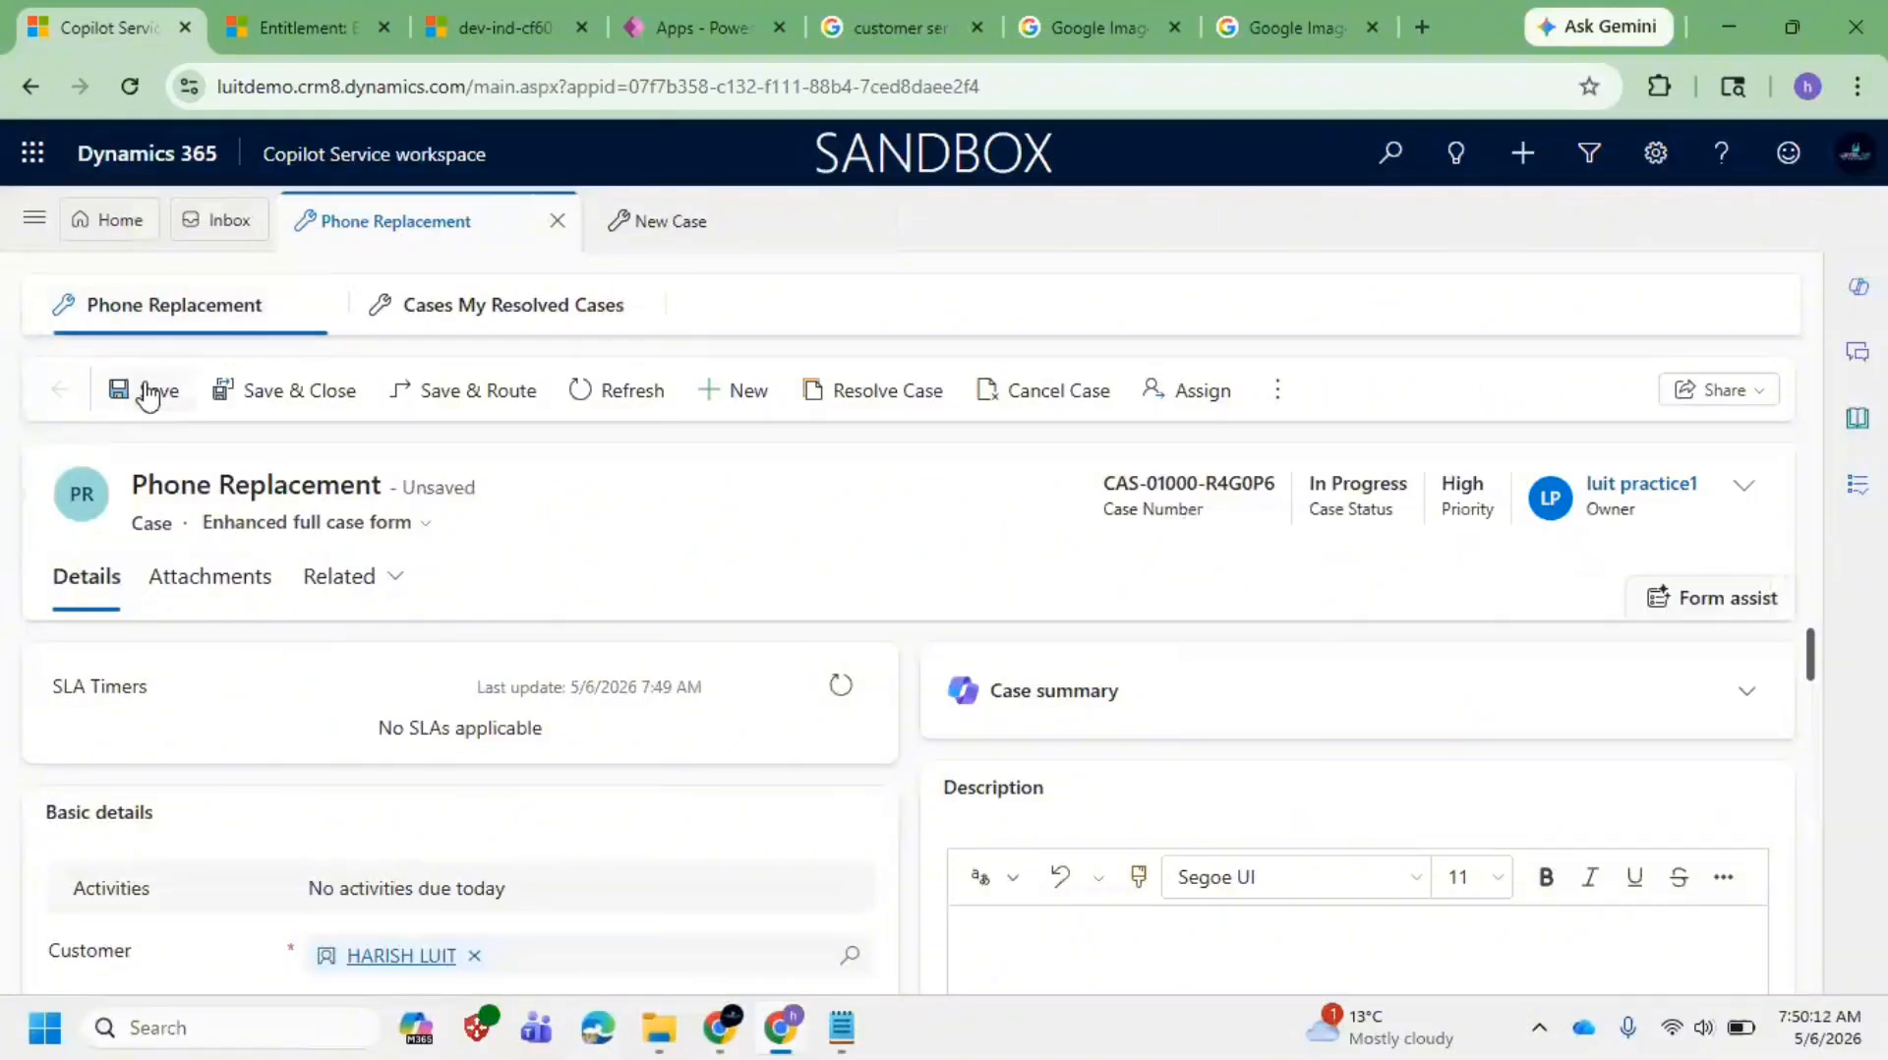
Step: Save the Phone Replacement case so its new owner is stored
{"action": "left_click", "coordinate": [147, 391]}
Step: Append a Notepad line: Unified Routing, the customer service subconcept covering Case Creation, Assignment and Resolution
{"action": "left_click", "coordinate": [841, 1028]}
{"action": "left_click", "coordinate": [1057, 843]}
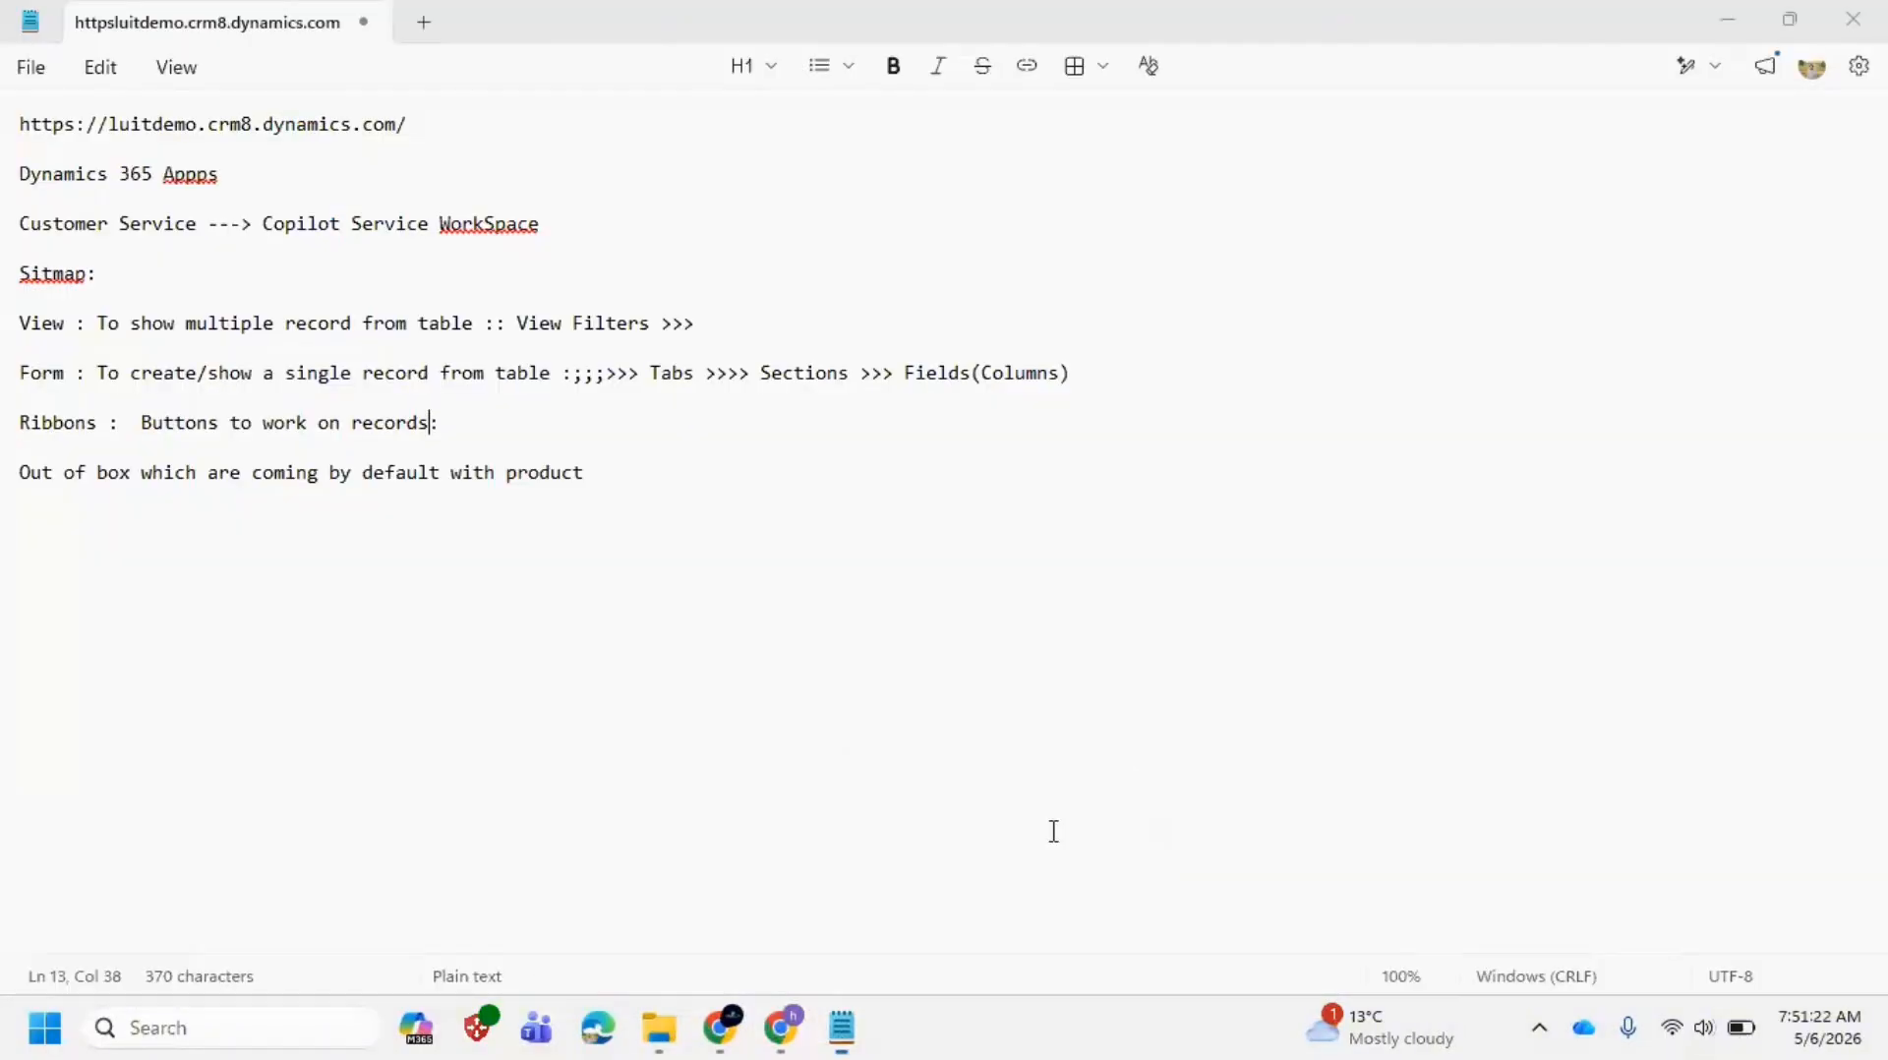
{"action": "key", "text": "Return"}
{"action": "key", "text": "Return"}
{"action": "key", "text": "Return"}
{"action": "key", "text": "Return"}
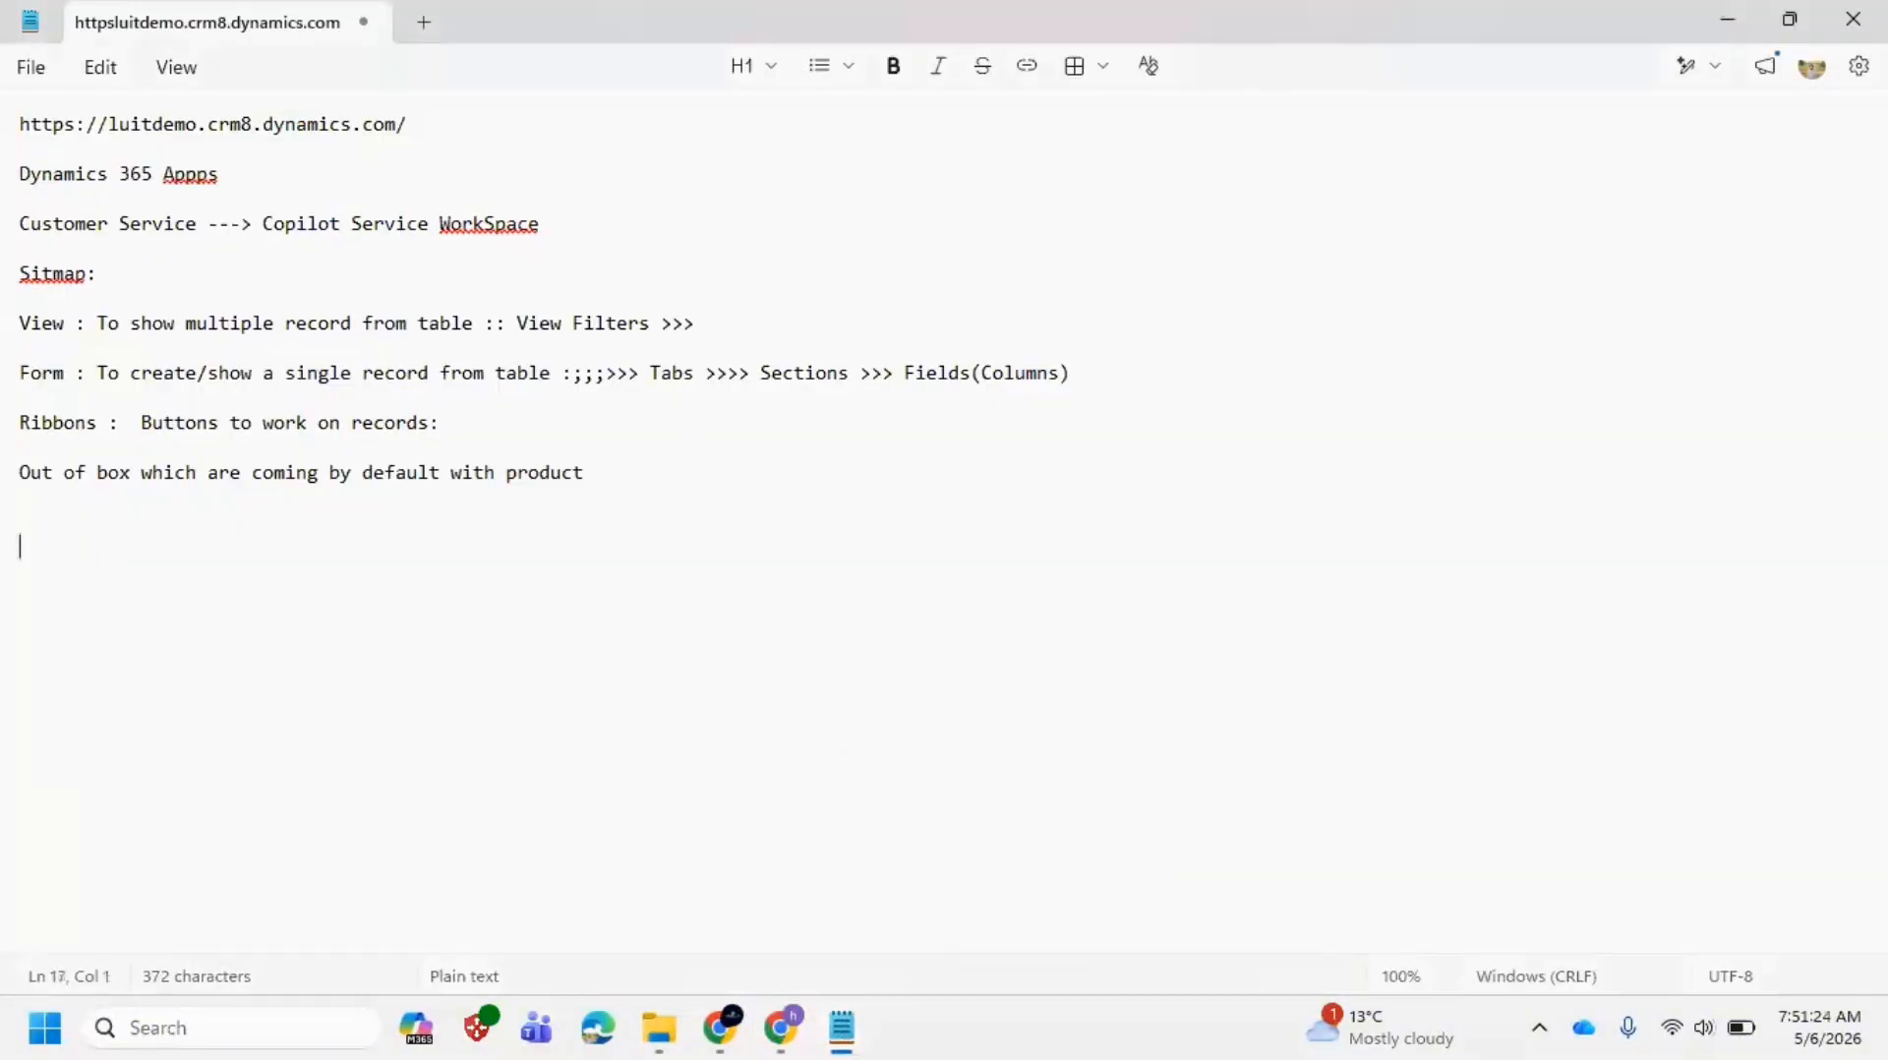
{"action": "type", "text": "u"}
{"action": "type", "text": "nified R"}
{"action": "type", "text": "out"}
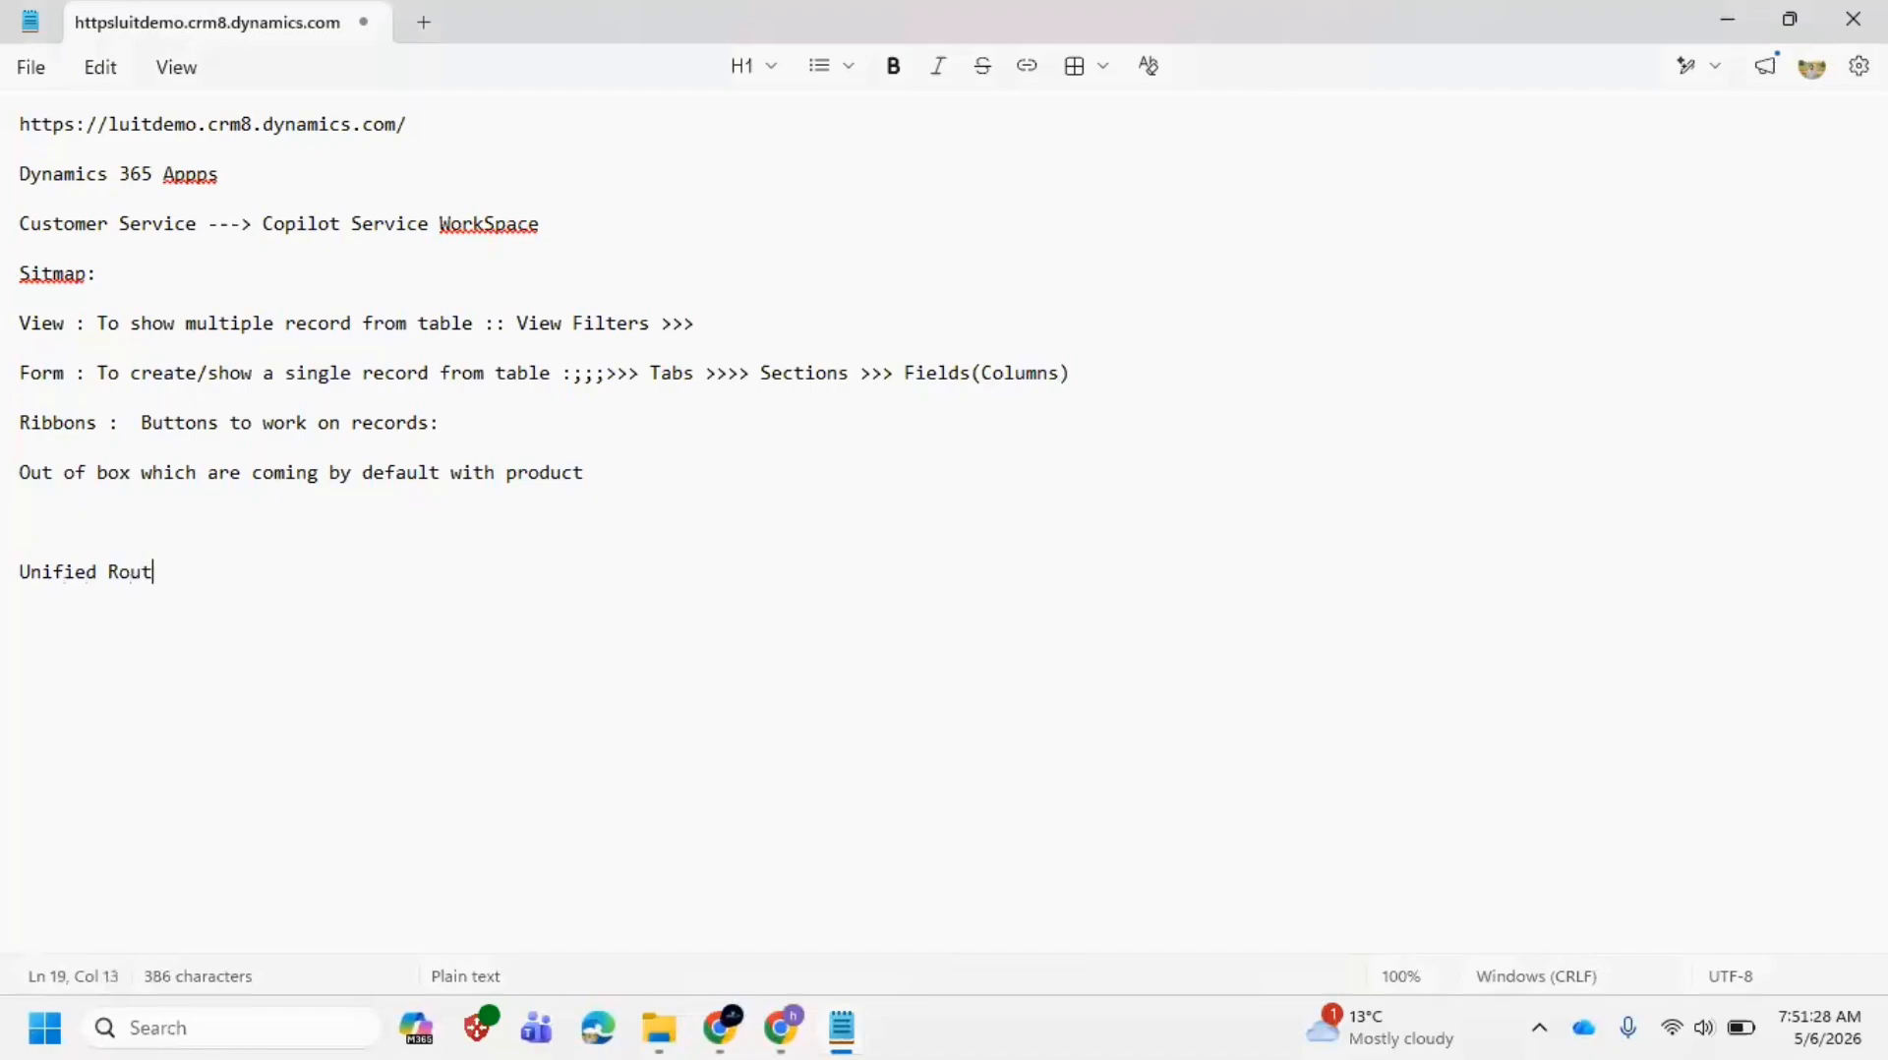
{"action": "type", "text": "ing :: Subconcept "}
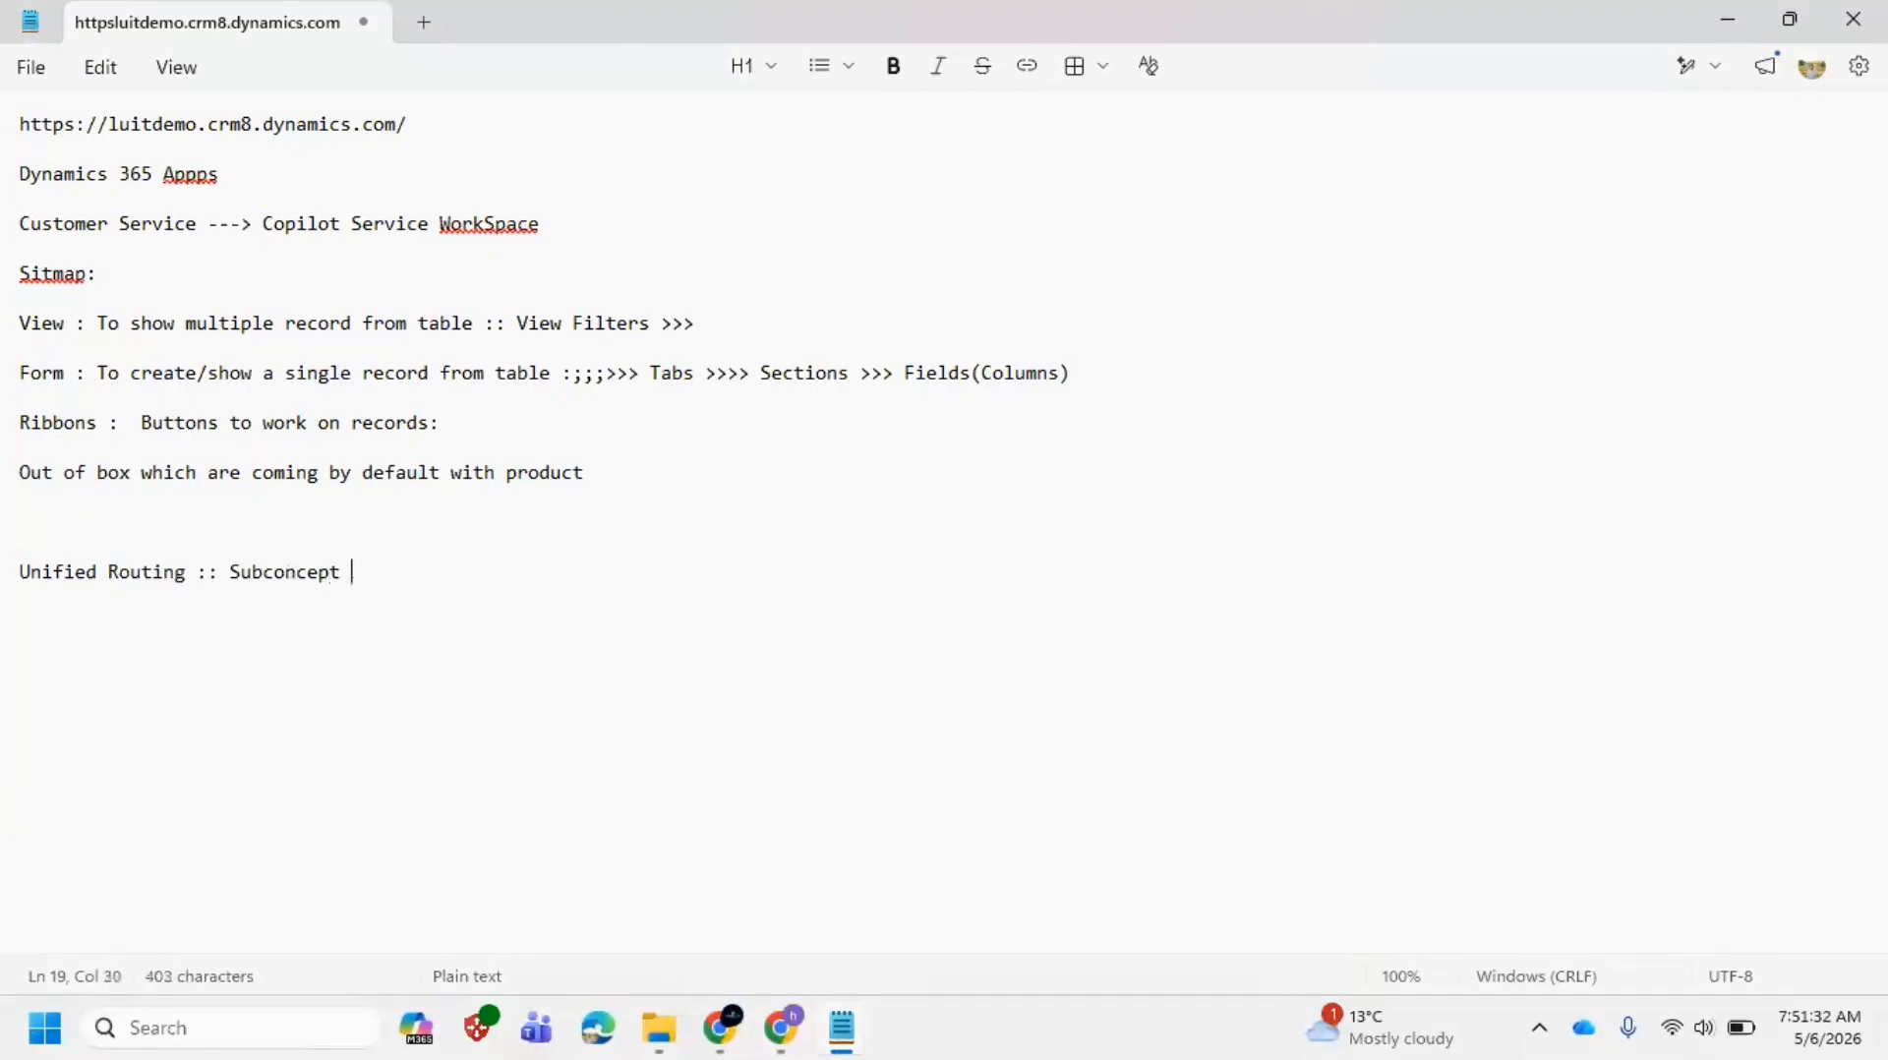
{"action": "type", "text": "in the customer "}
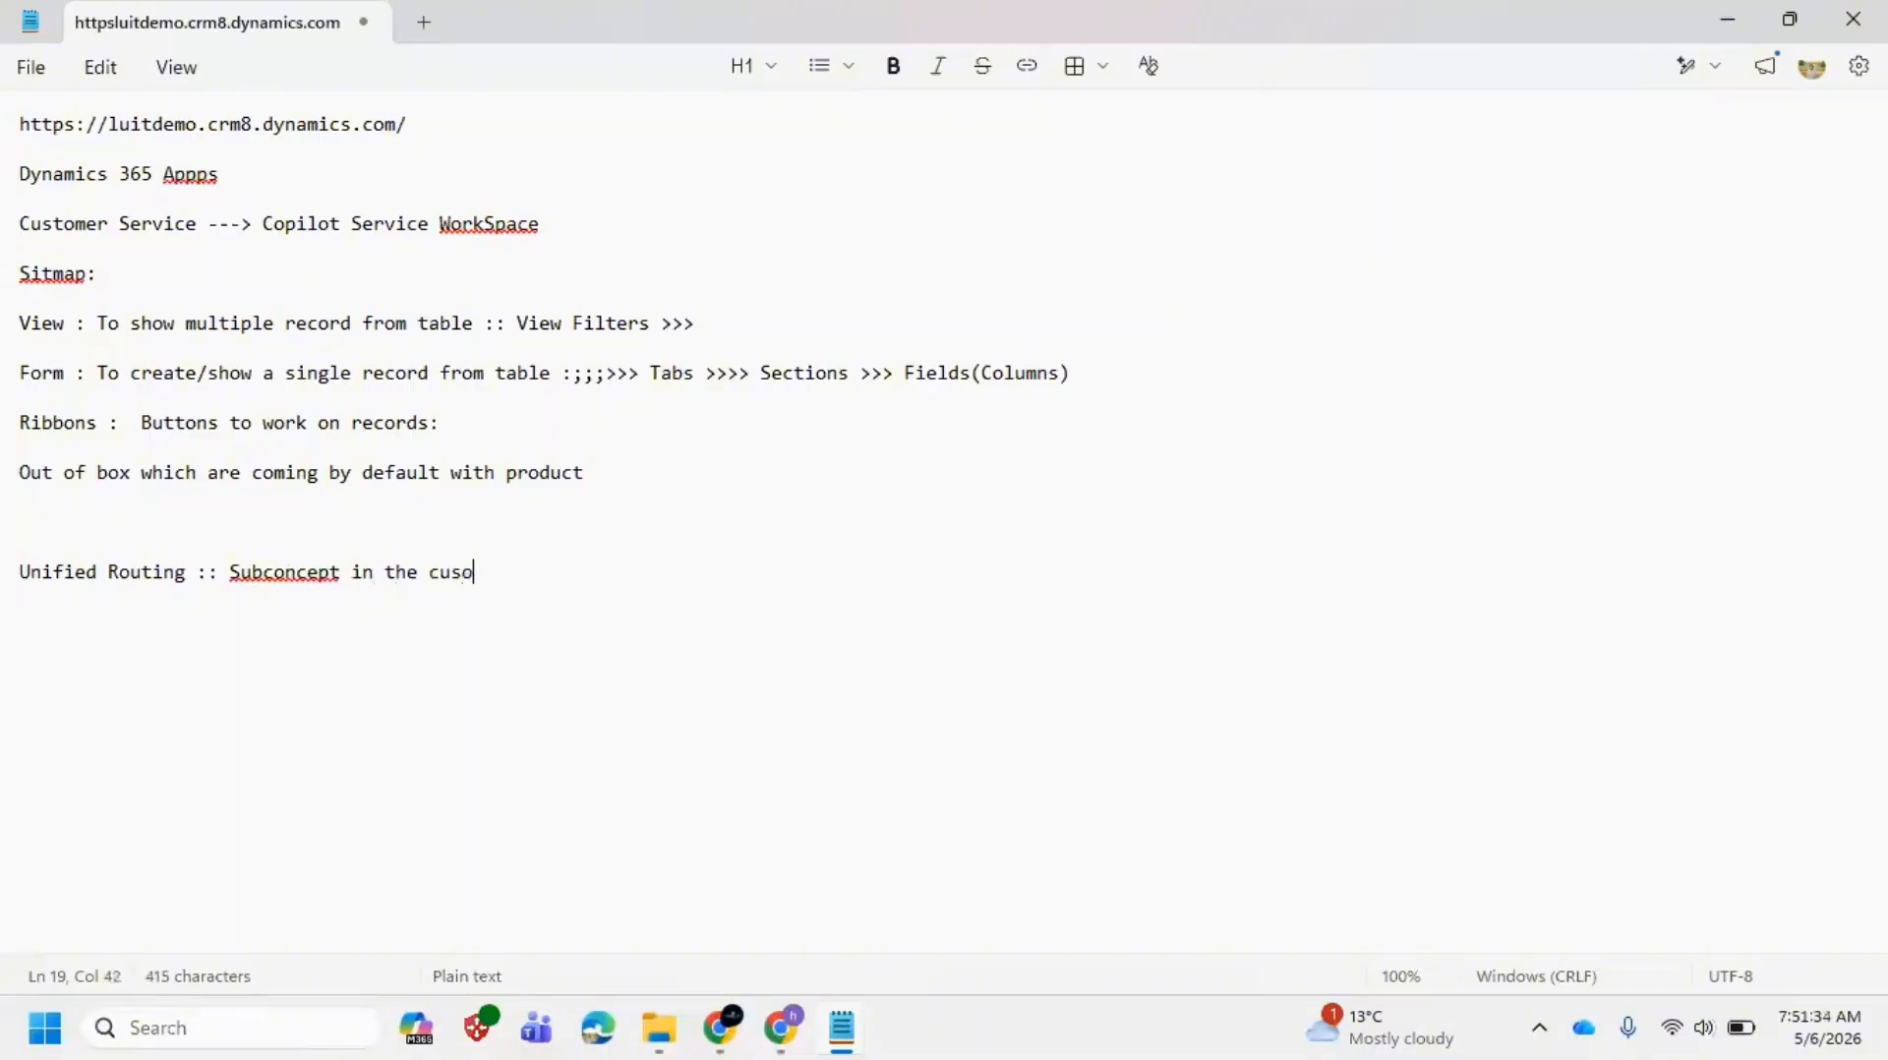
{"action": "type", "text": "seric"}
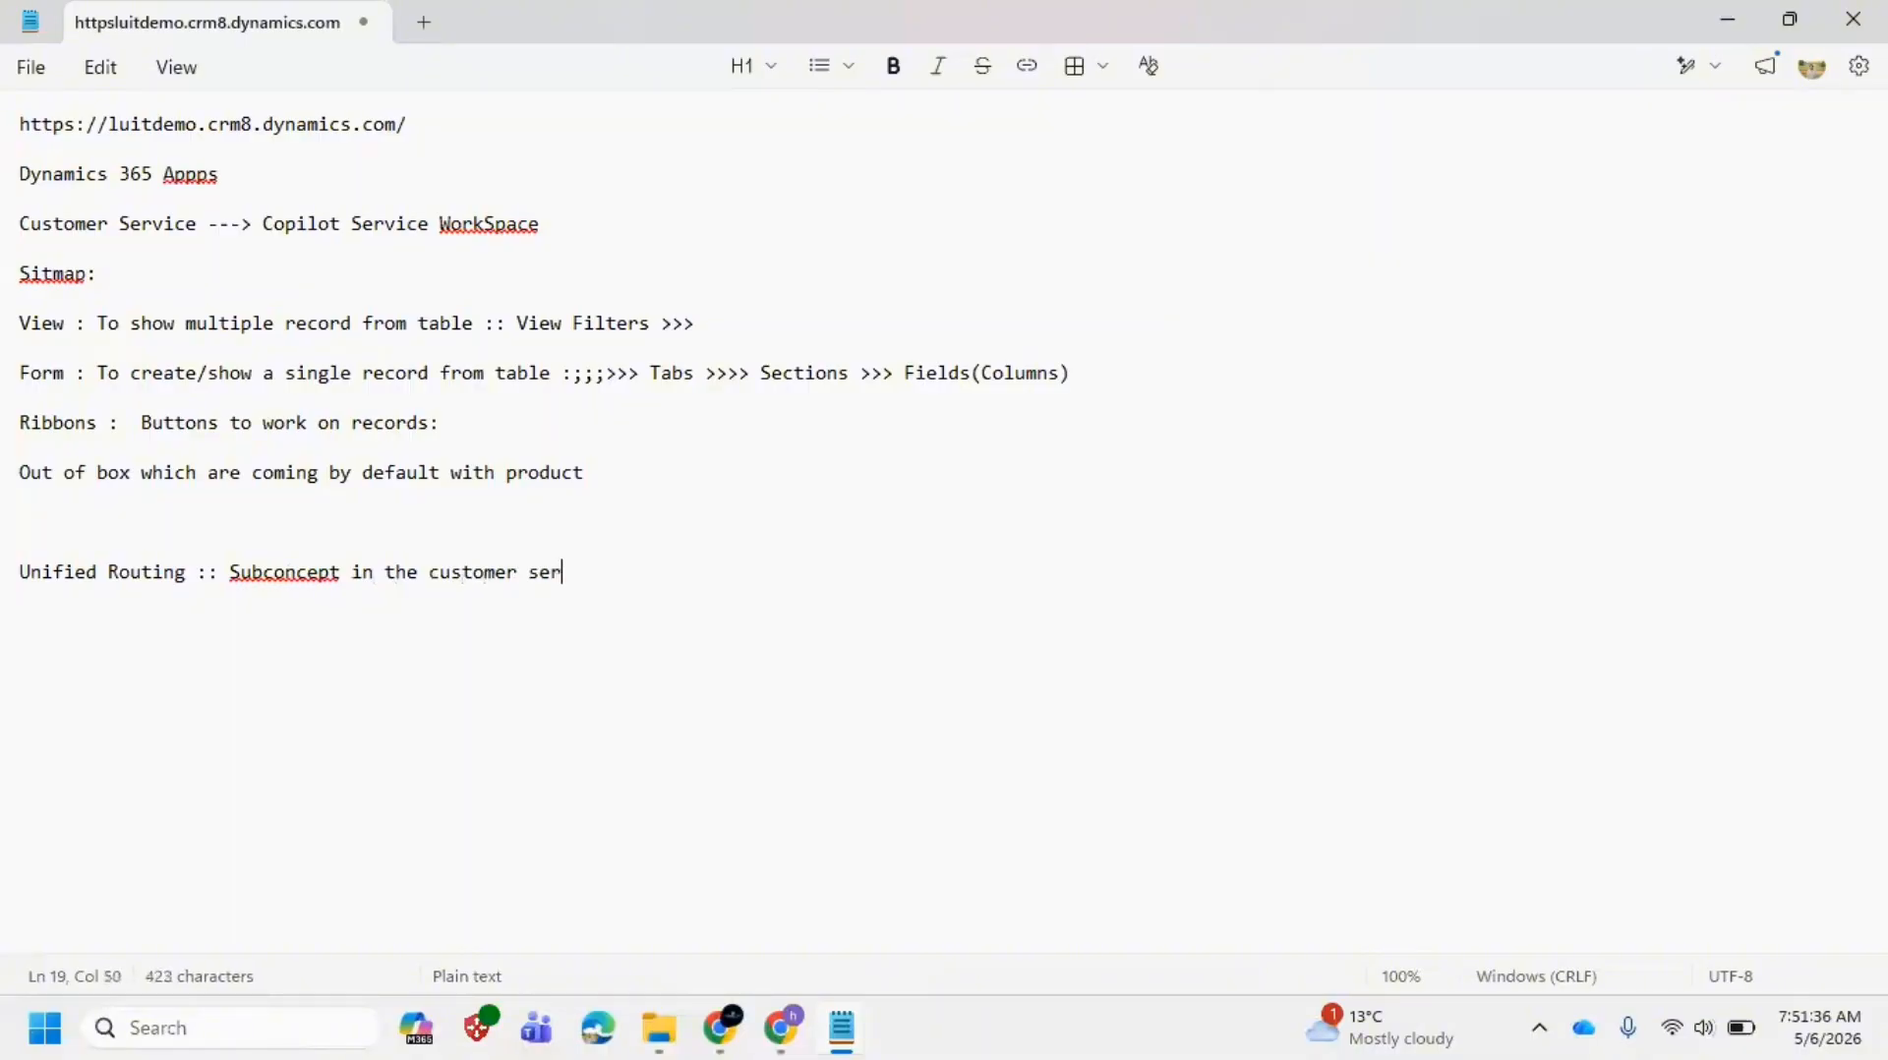
{"action": "key", "text": "BackSpace"}
{"action": "key", "text": "BackSpace"}
{"action": "type", "text": "vic"}
{"action": "key", "text": "BackSpace"}
{"action": "type", "text": "wher "}
{"action": "type", "text": " it de"}
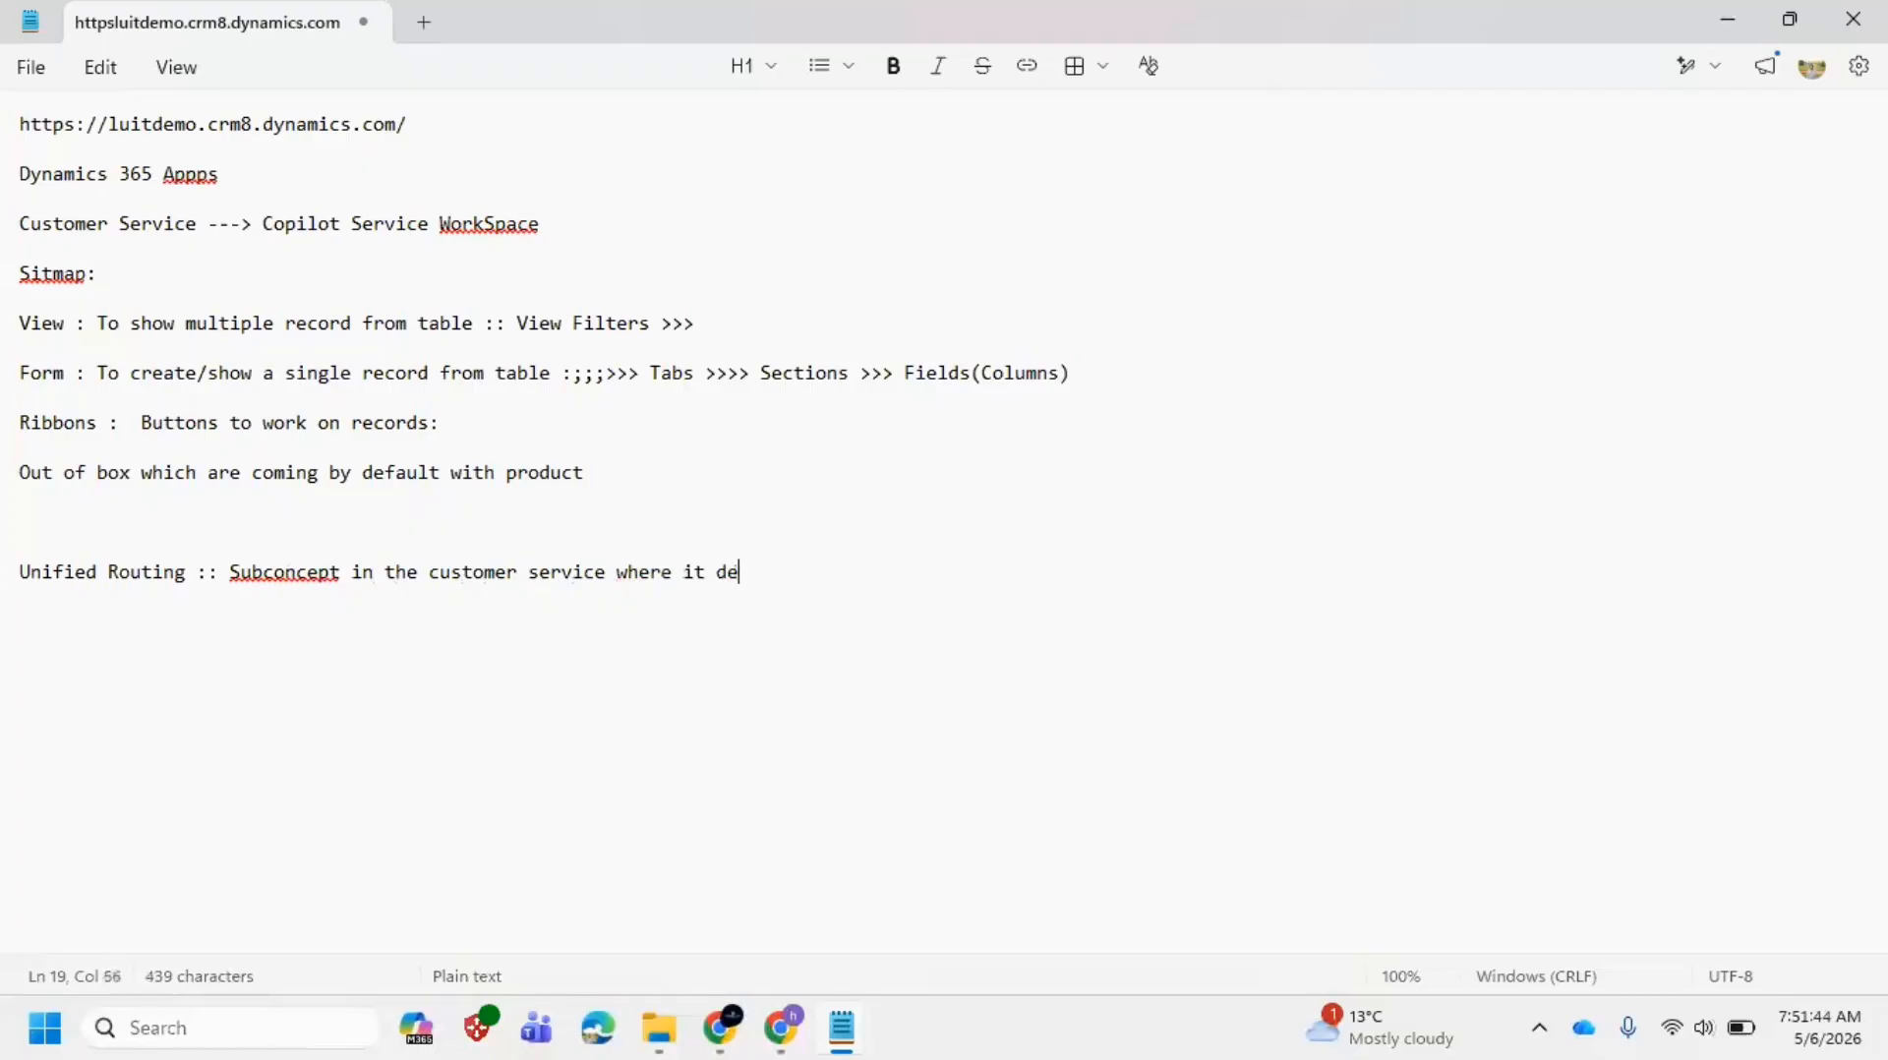
{"action": "type", "text": "als with Case Creai"}
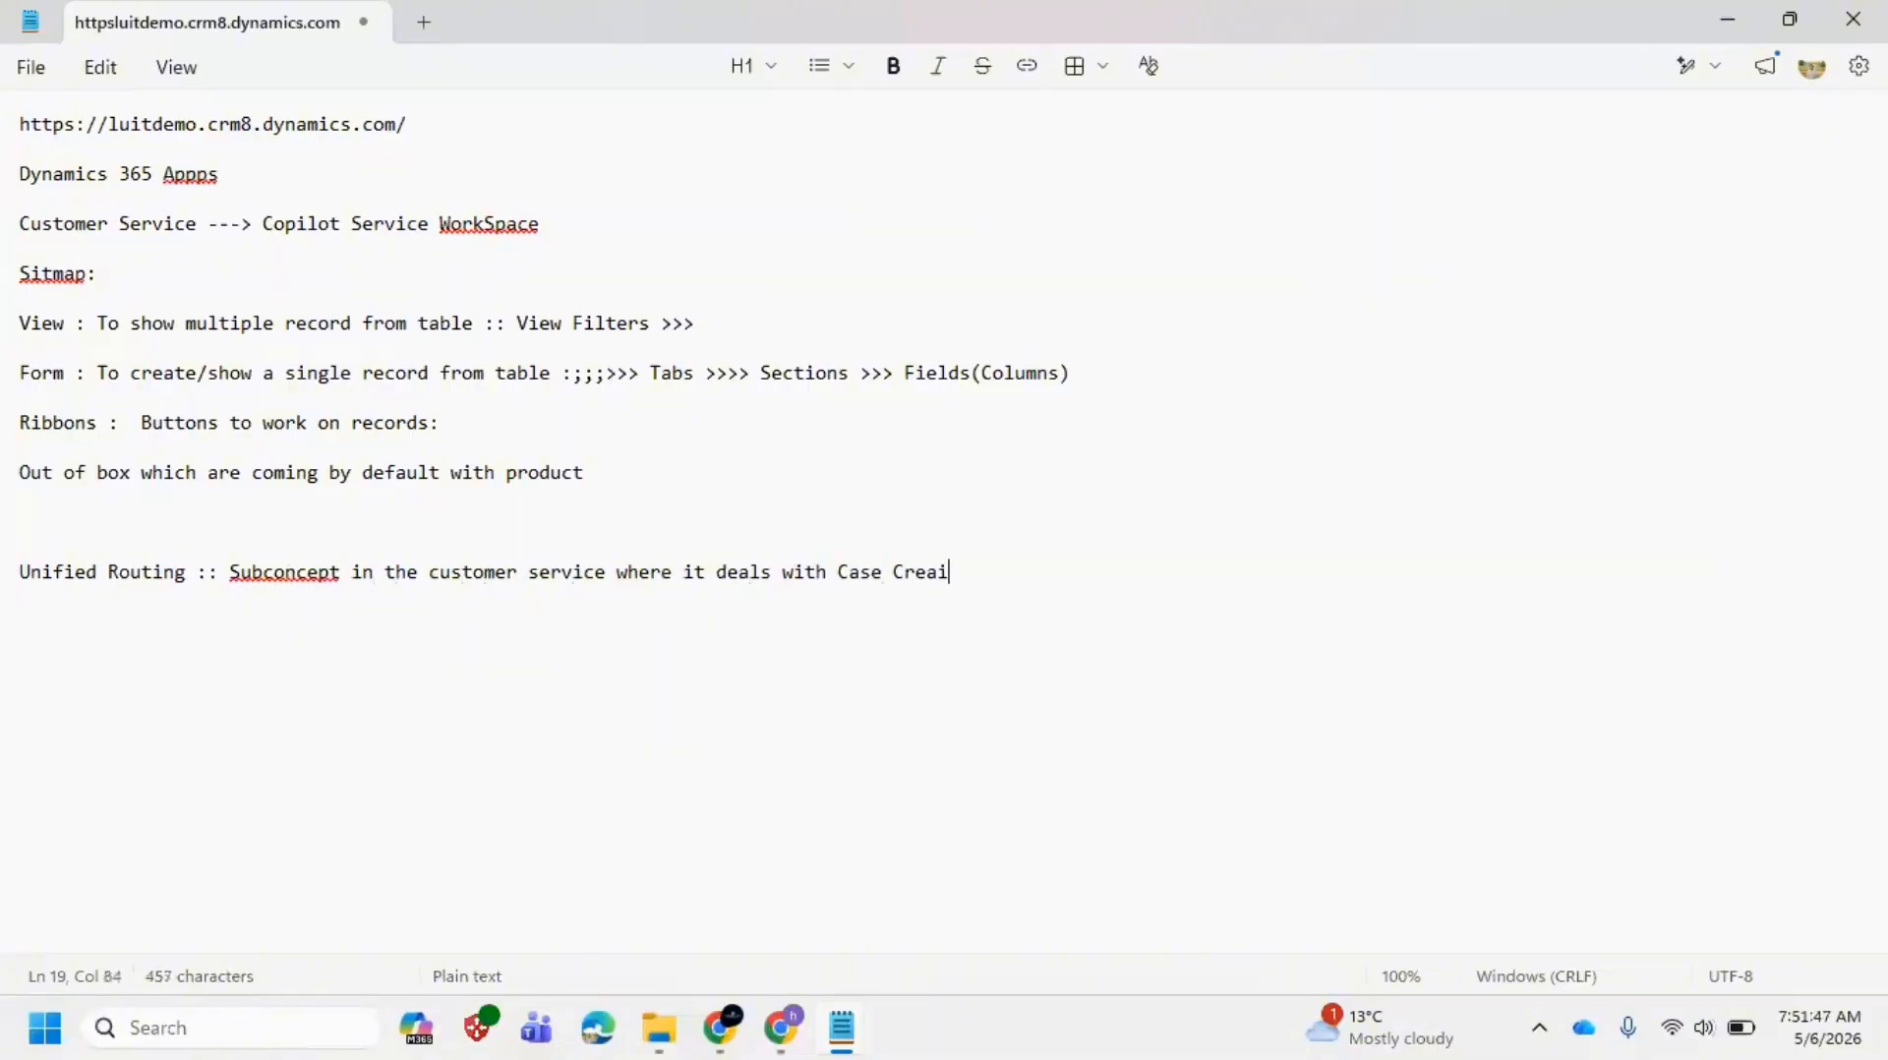
{"action": "key", "text": "BackSpace"}
{"action": "type", "text": "tion, Case S"}
{"action": "key", "text": "BackSpace"}
{"action": "type", "text": "Assignmen"}
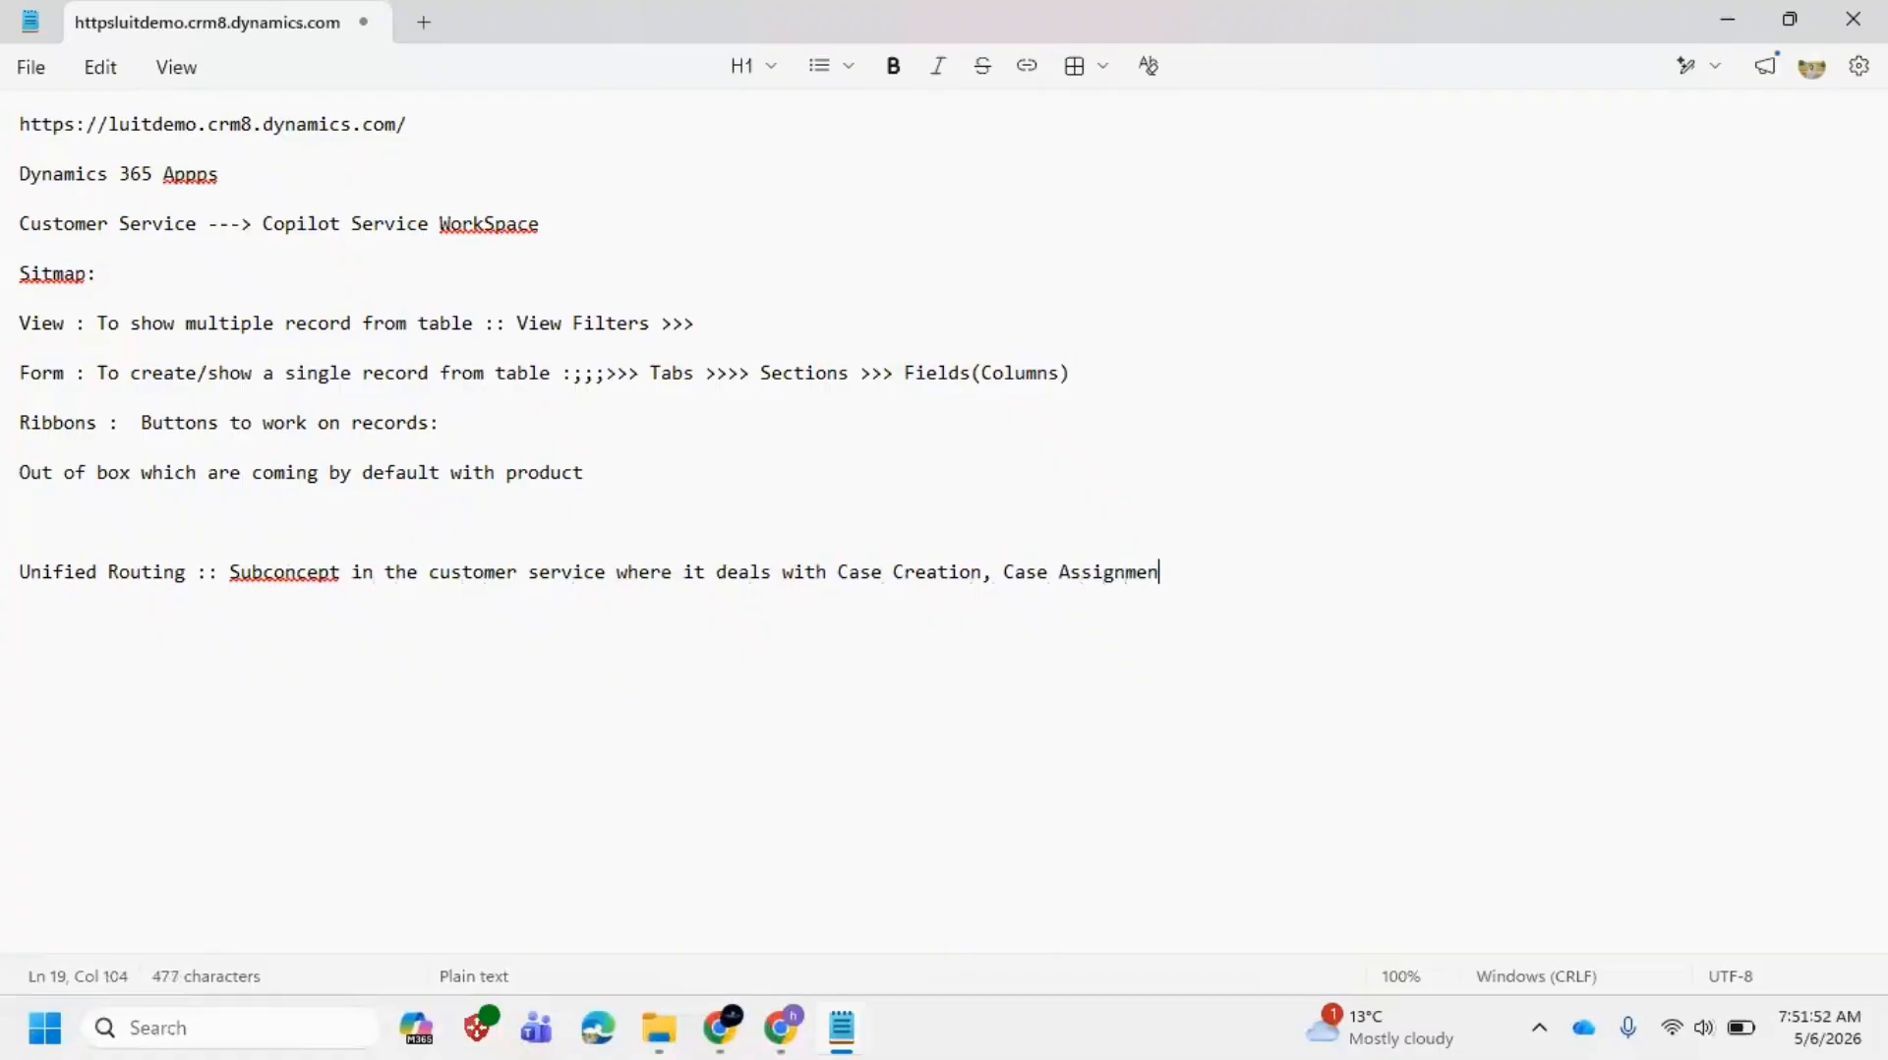
{"action": "type", "text": "t, Case"}
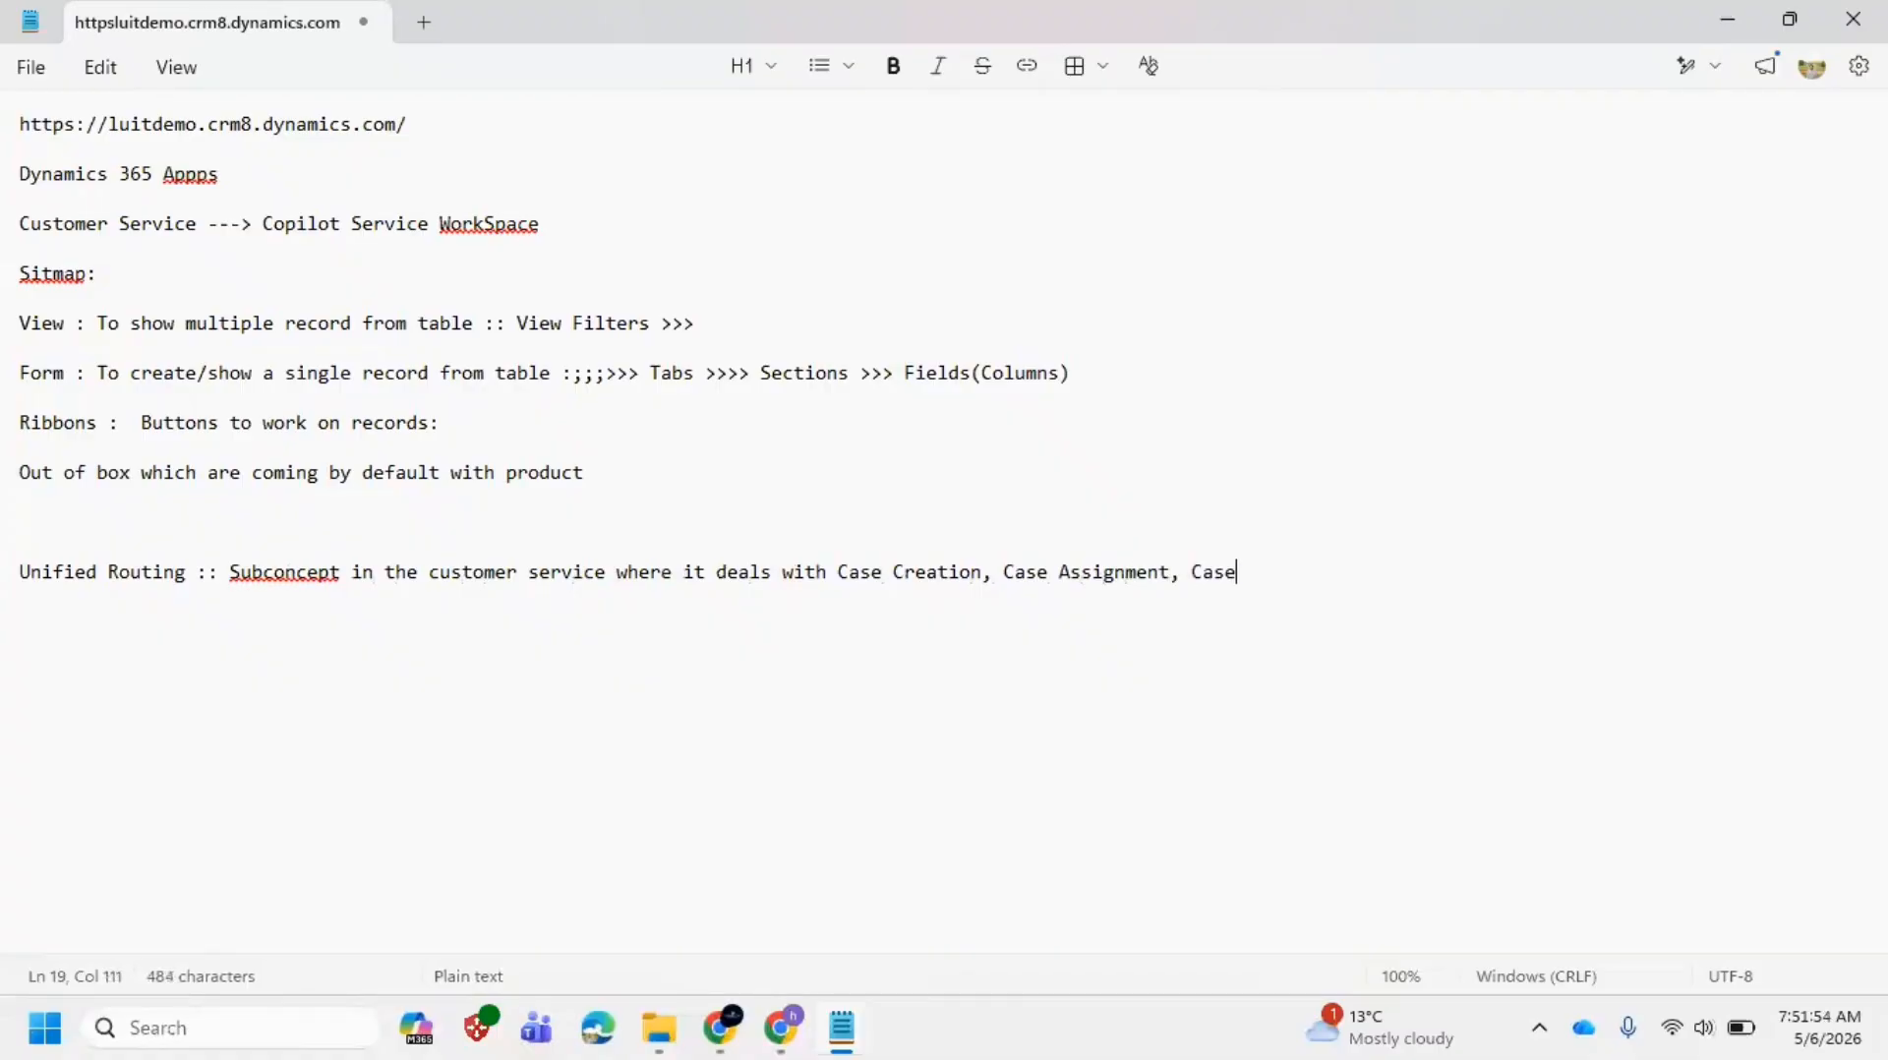
{"action": "type", "text": " Res"}
{"action": "key", "text": "BackSpace"}
{"action": "key", "text": "BackSpace"}
{"action": "type", "text": "esolution"}
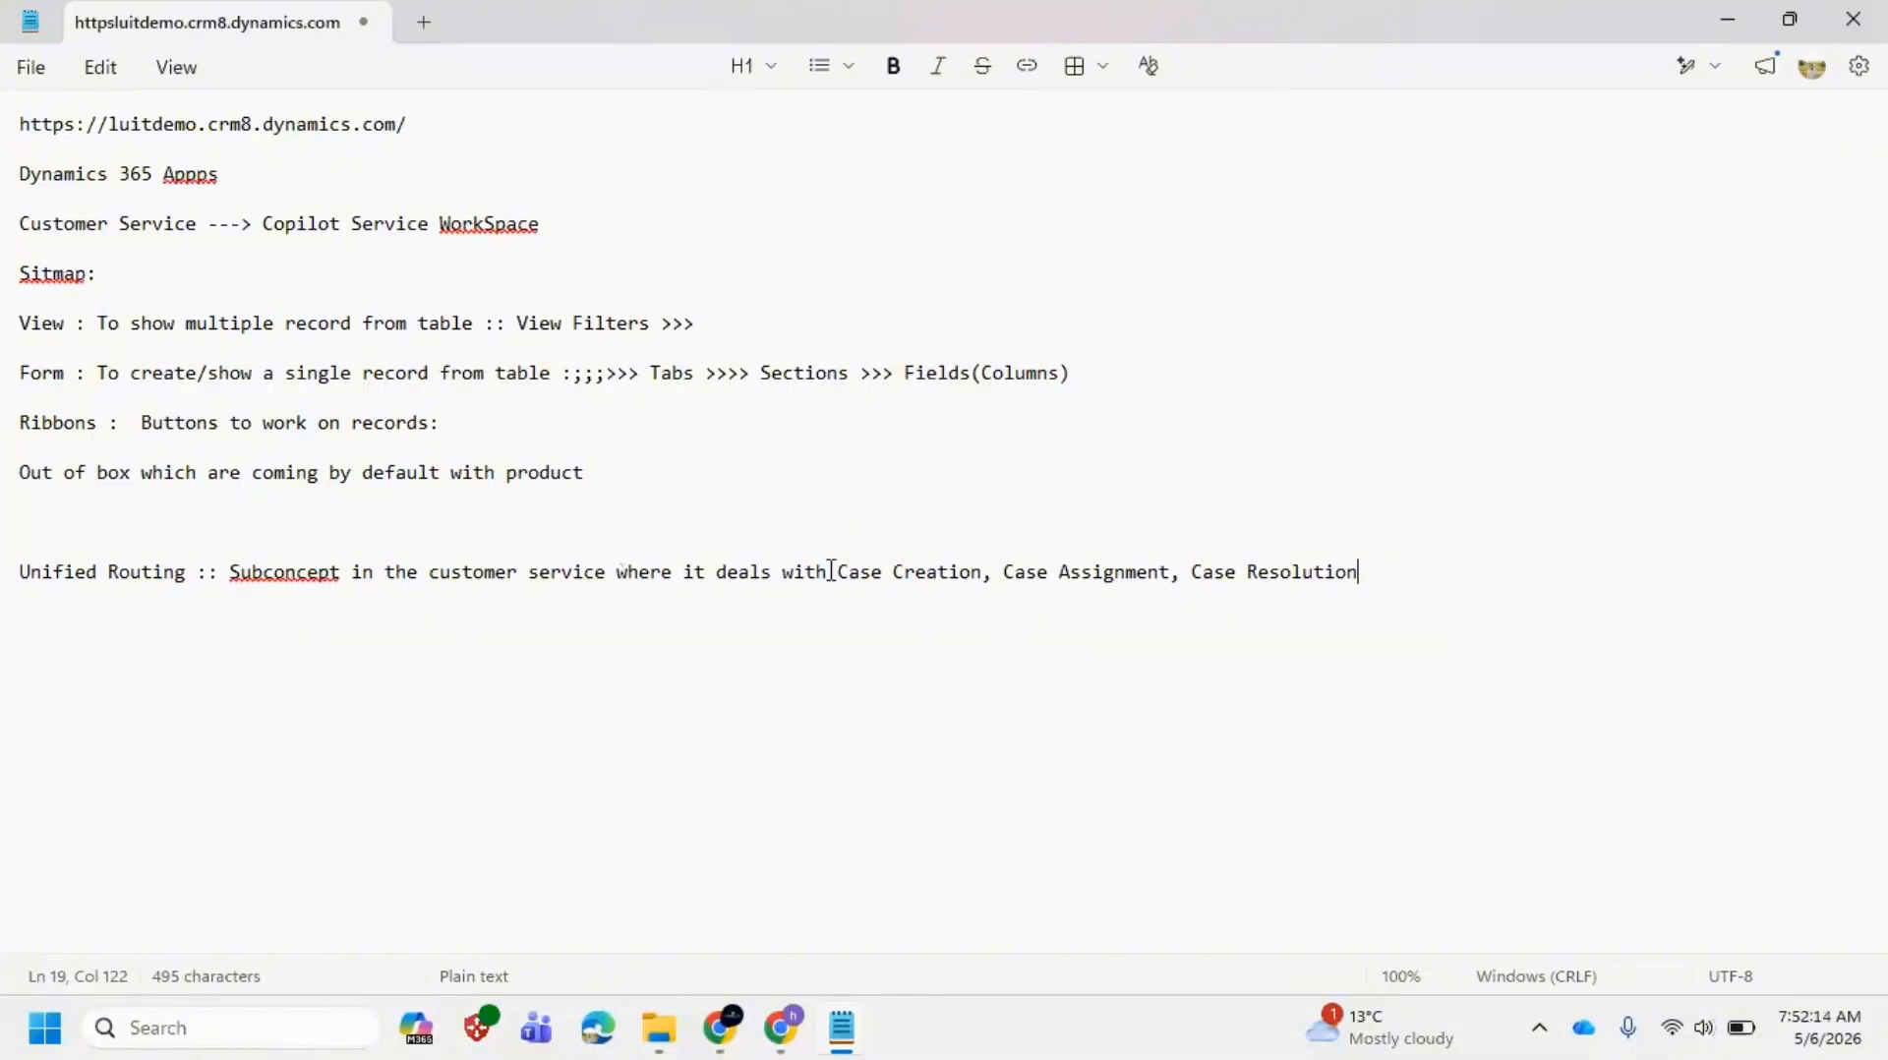
Step: Select and review the Unified Routing definition in Notepad, then return to the Phone Replacement case
{"action": "mouse_move", "coordinate": [784, 1032]}
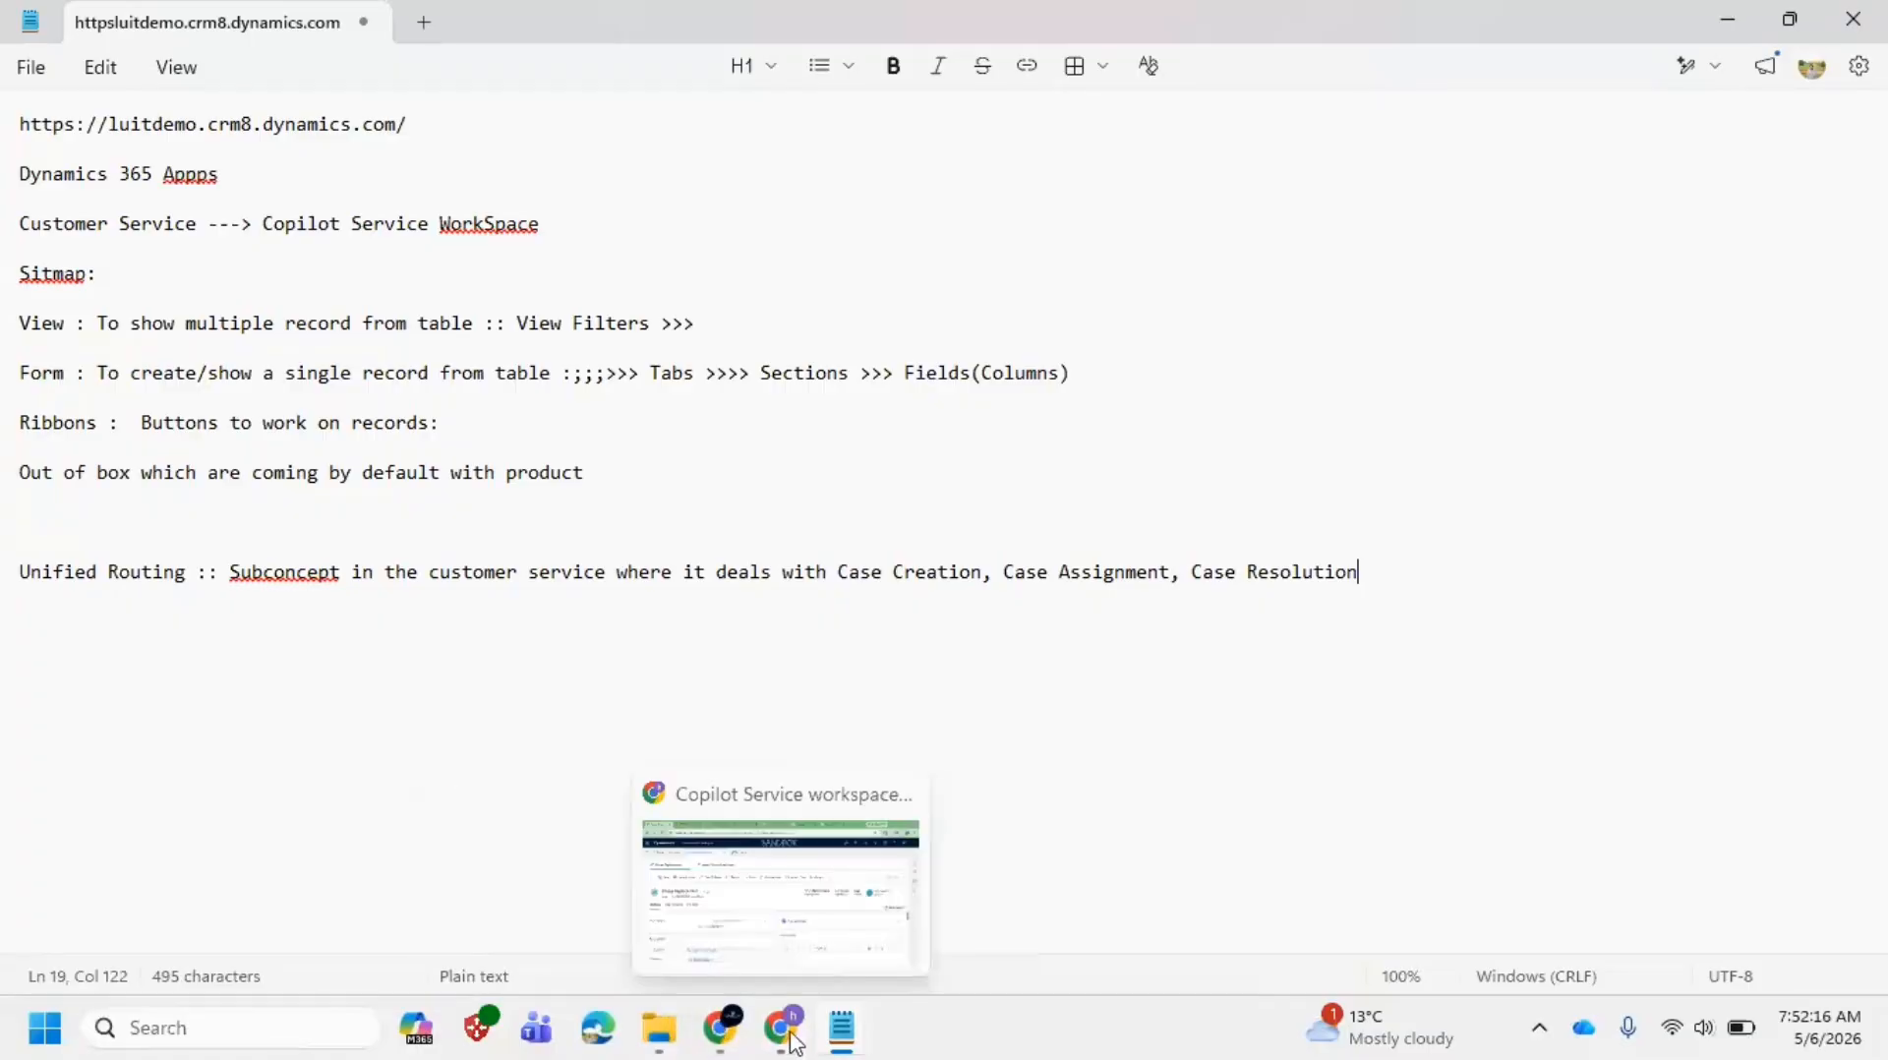
{"action": "left_click", "coordinate": [786, 902]}
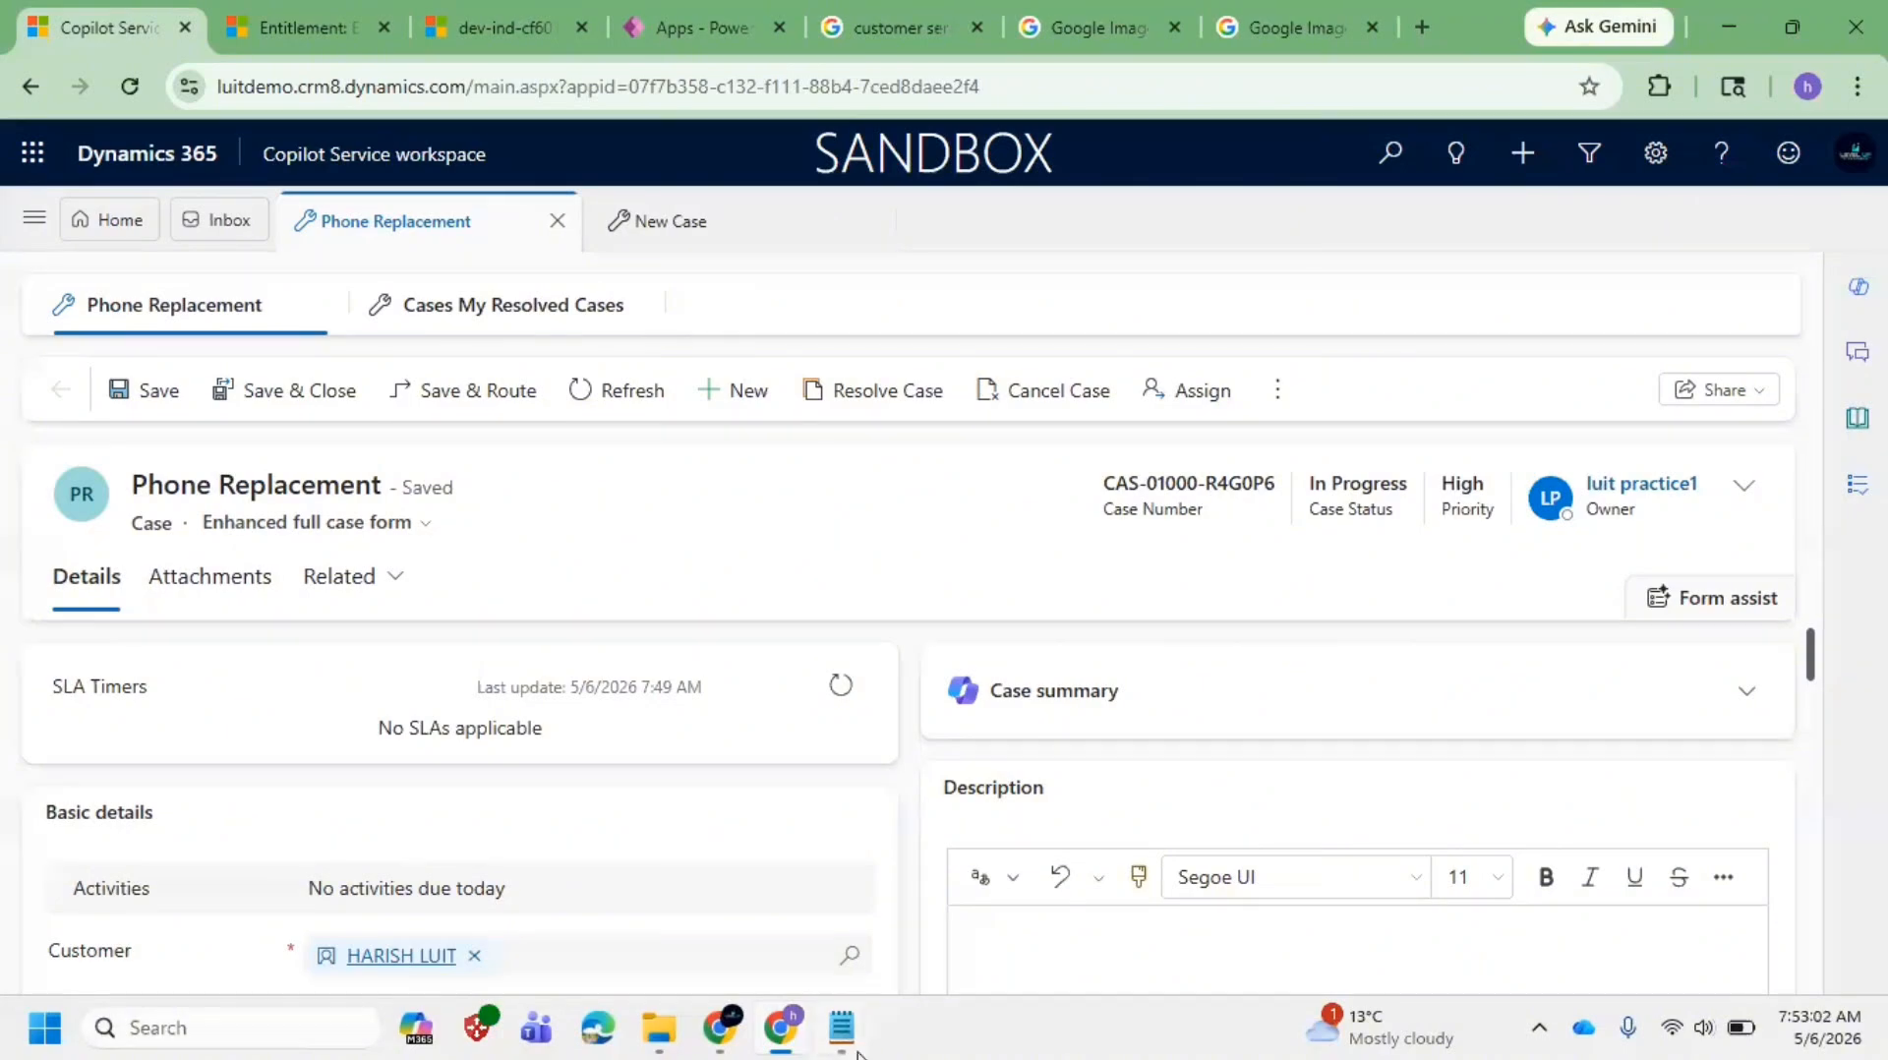
{"action": "mouse_move", "coordinate": [851, 1042]}
{"action": "left_click", "coordinate": [885, 926]}
{"action": "left_click", "coordinate": [222, 573]}
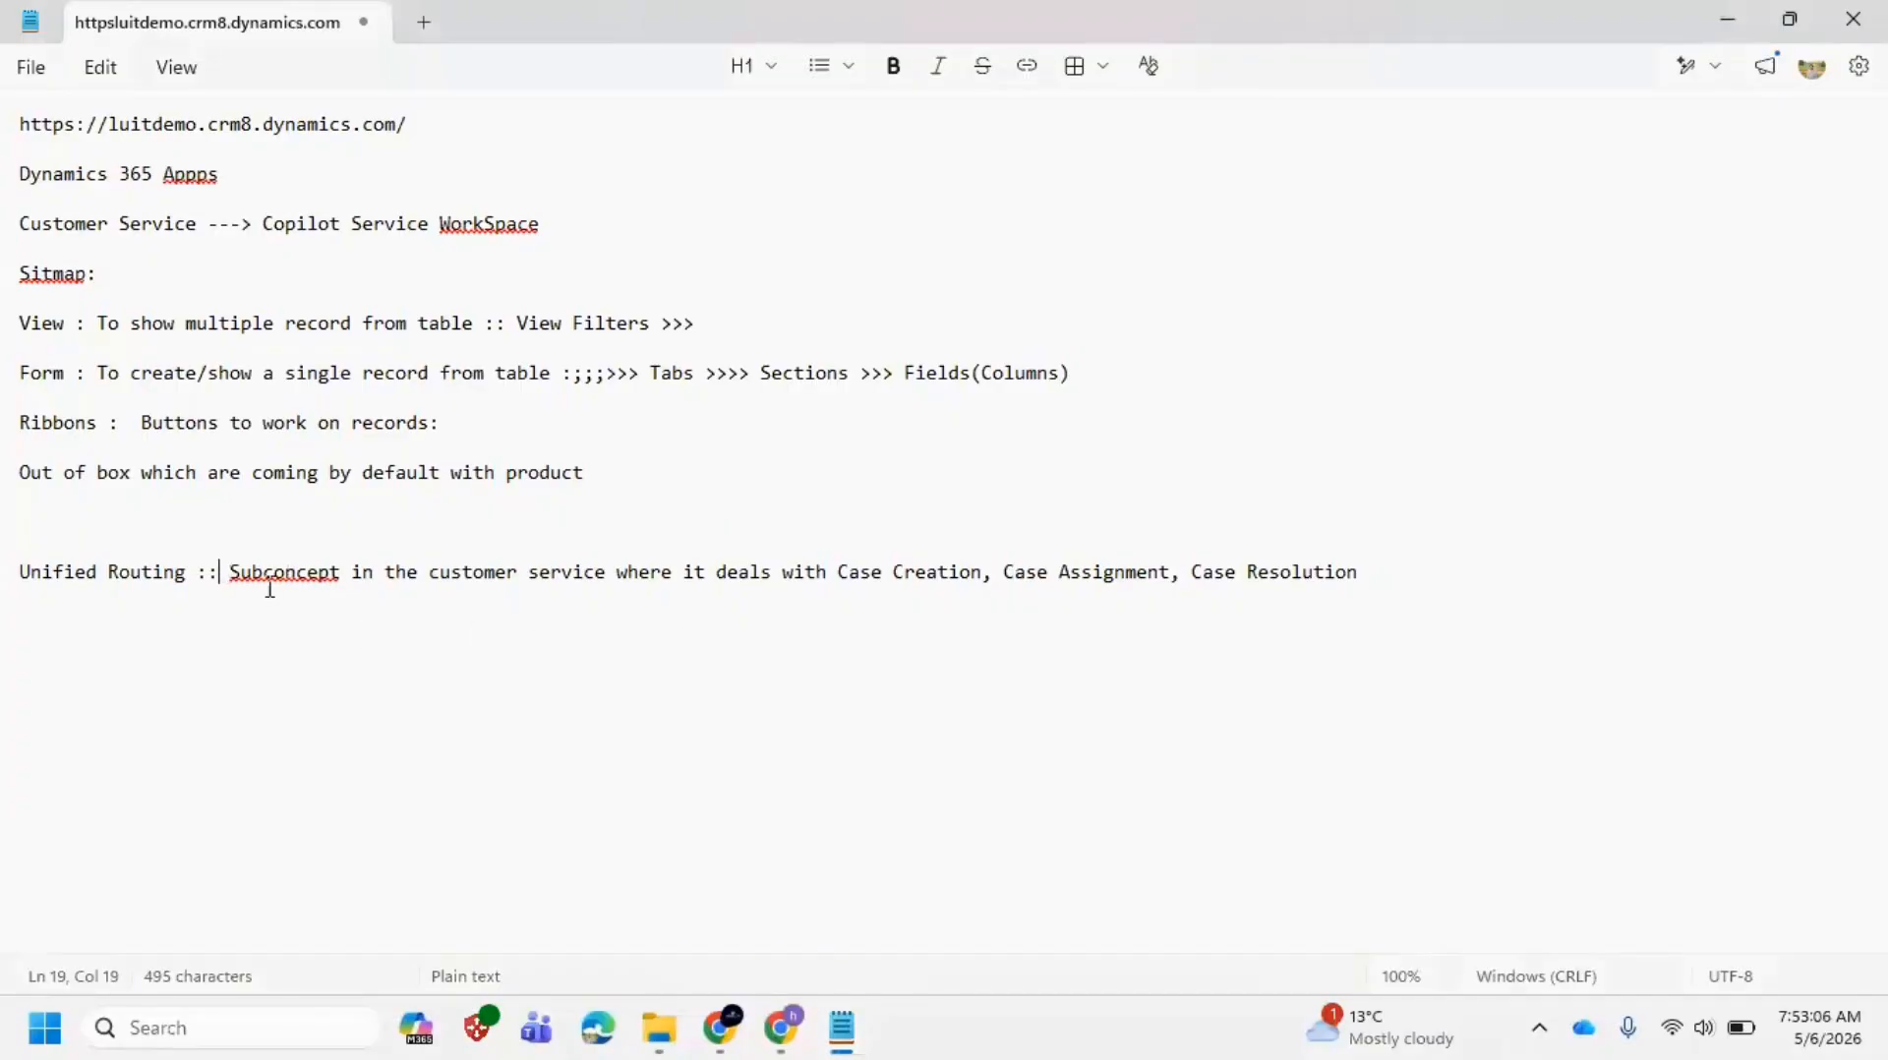
{"action": "left_click_drag", "start_coordinate": [234, 571], "coordinate": [1370, 578]}
{"action": "left_click", "coordinate": [1109, 588]}
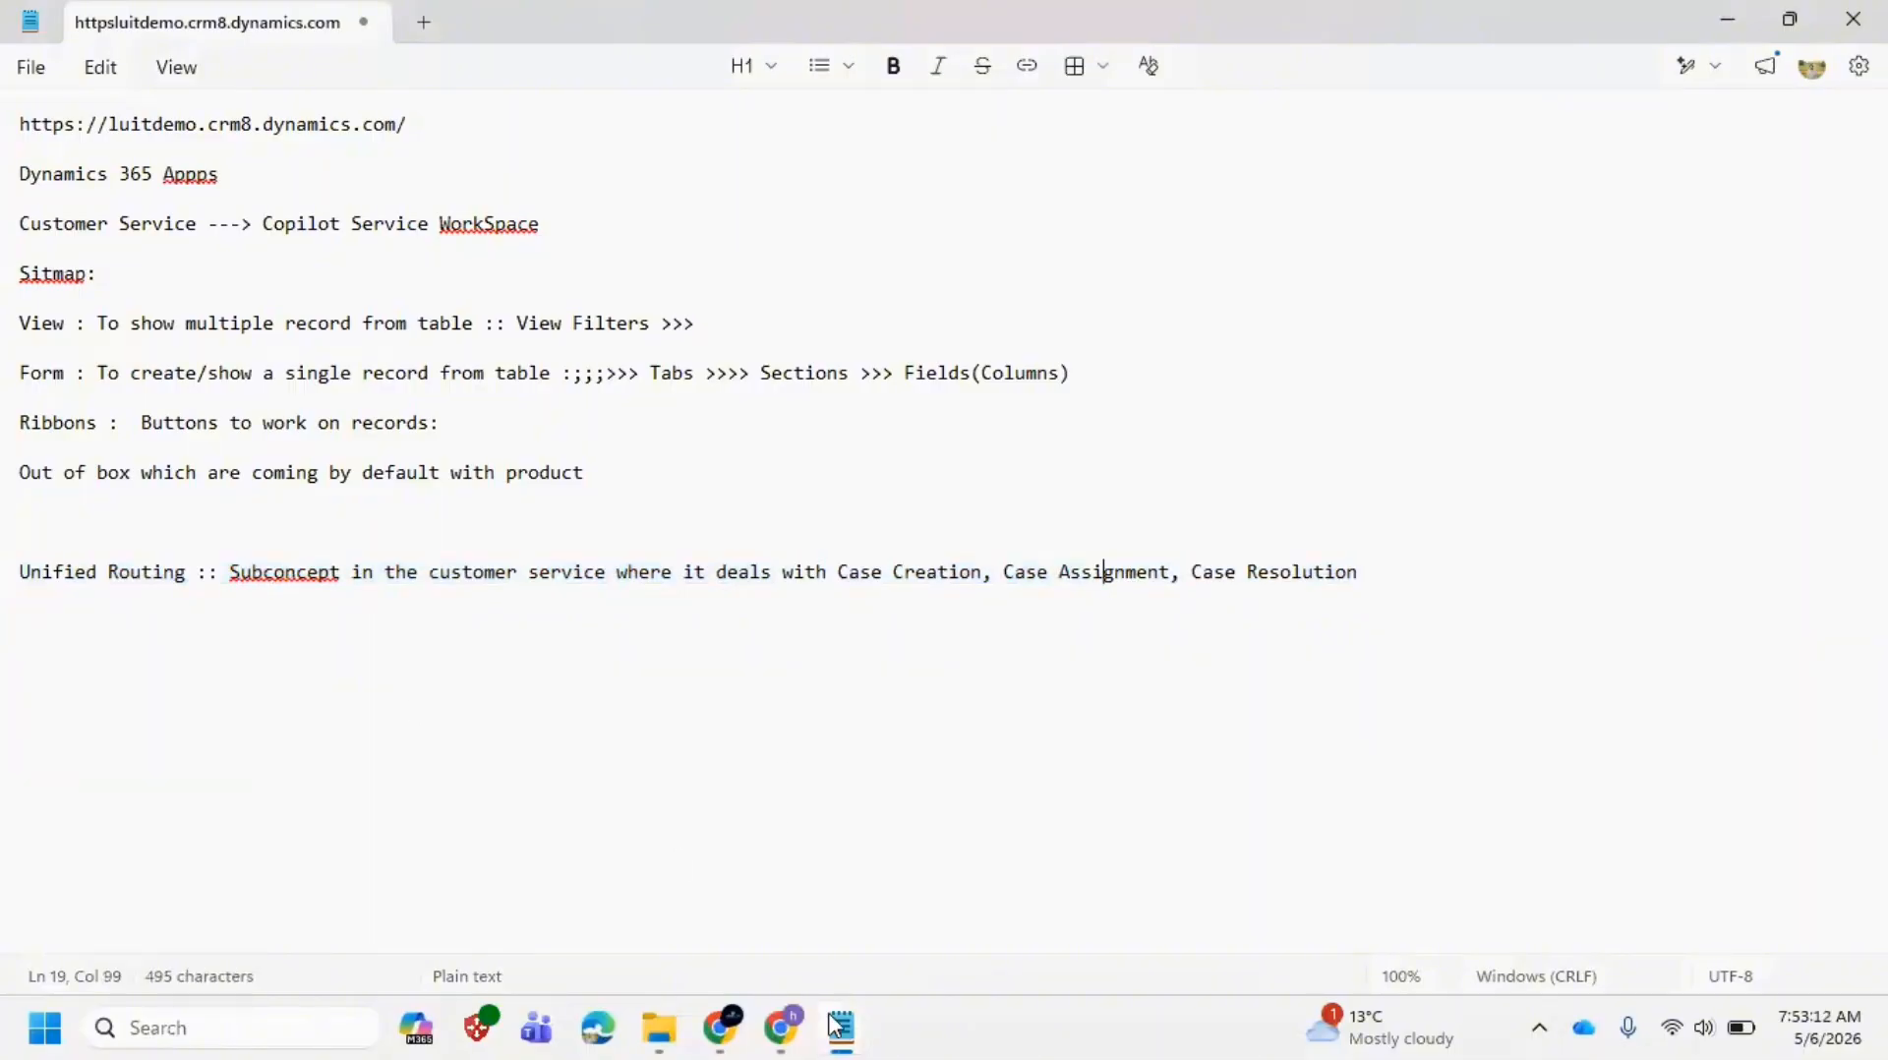
{"action": "mouse_move", "coordinate": [801, 1040]}
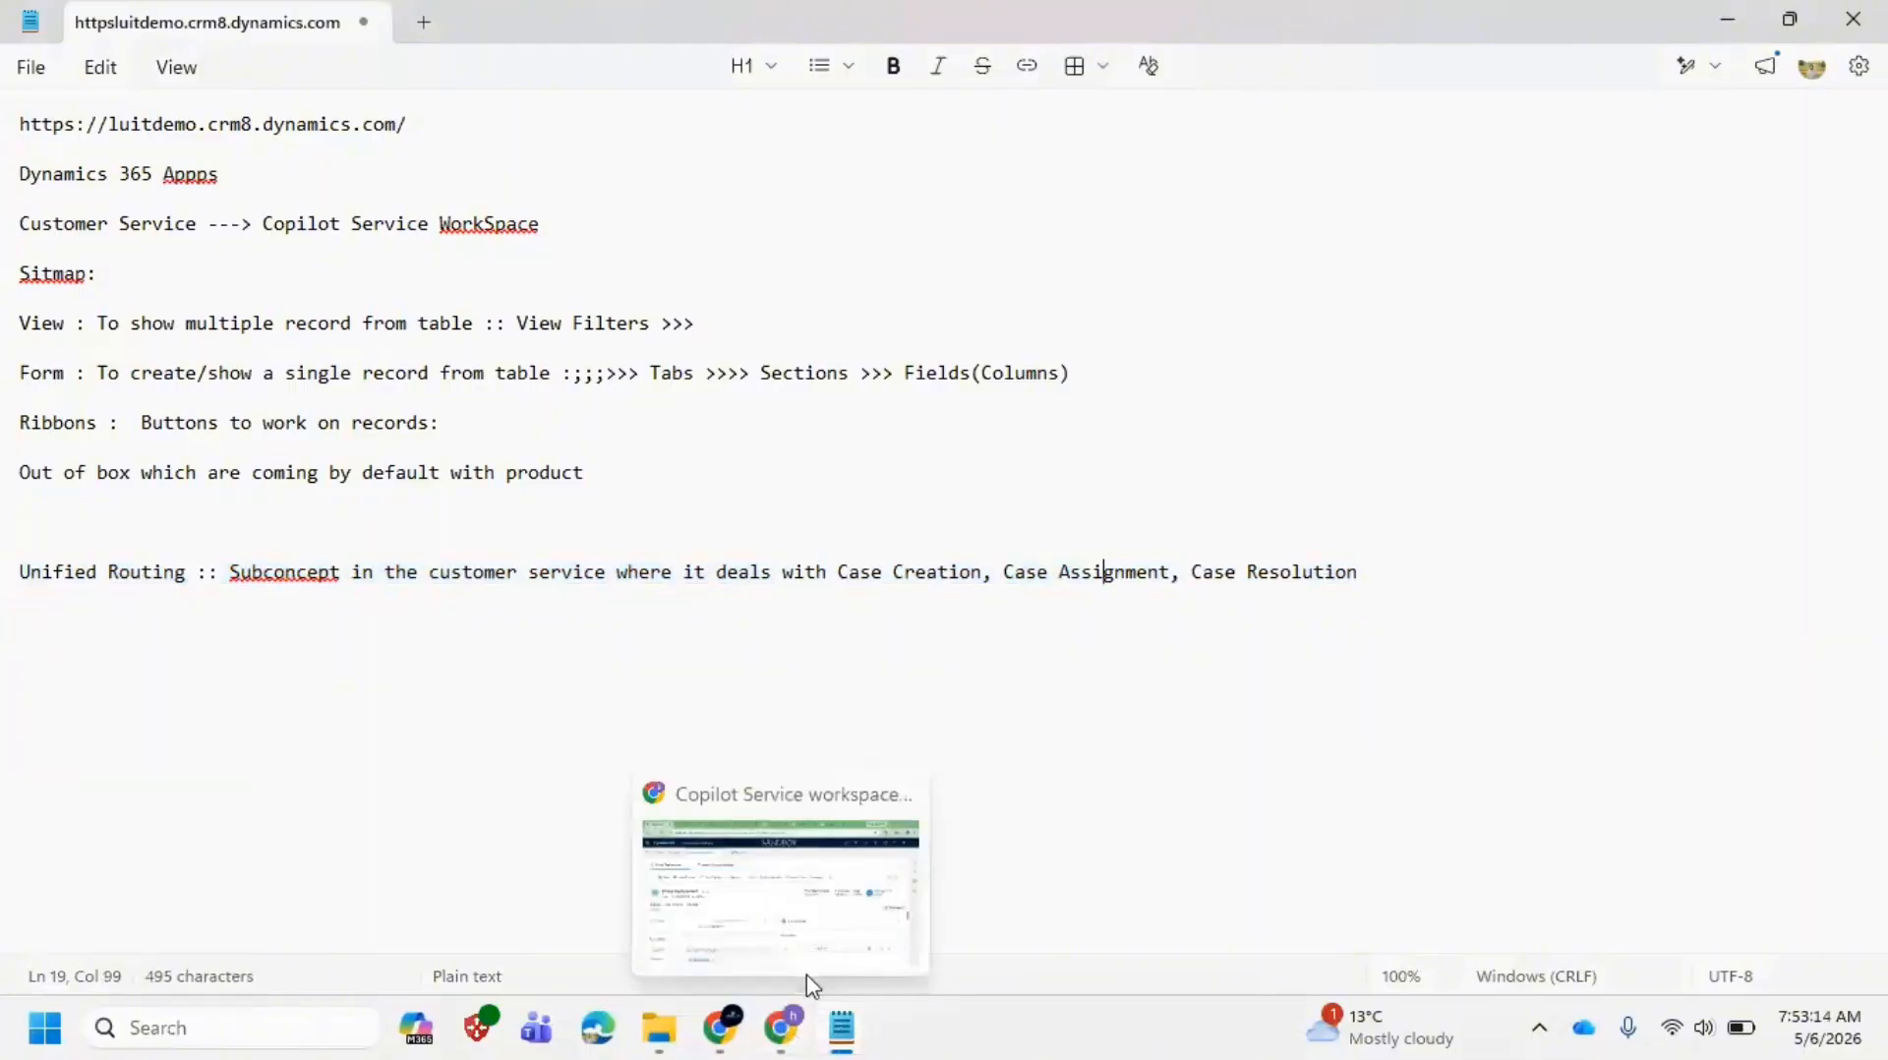
{"action": "left_click", "coordinate": [782, 900]}
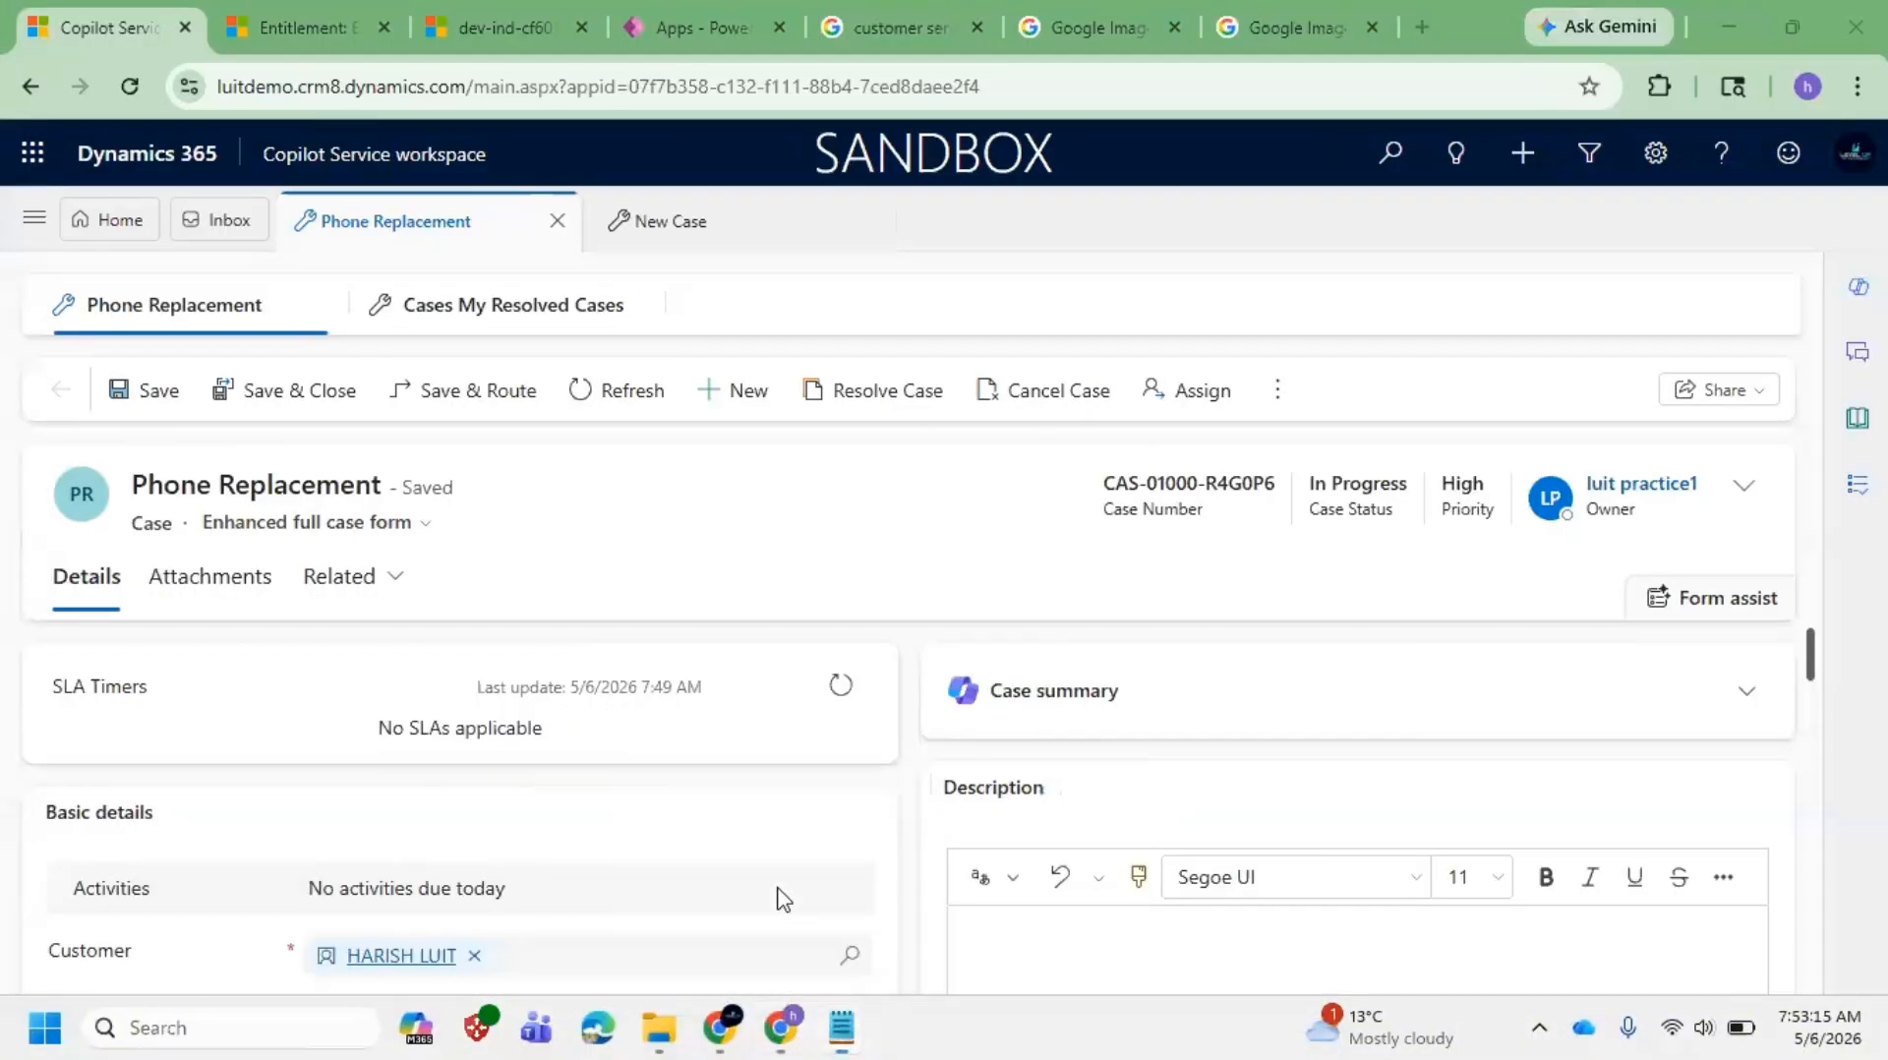
Step: Discard the unsaved new entitlement and go to the admin center's Channels page
{"action": "left_click", "coordinate": [295, 27]}
{"action": "scroll", "coordinate": [160, 590], "scroll_direction": "up", "scroll_amount": 10}
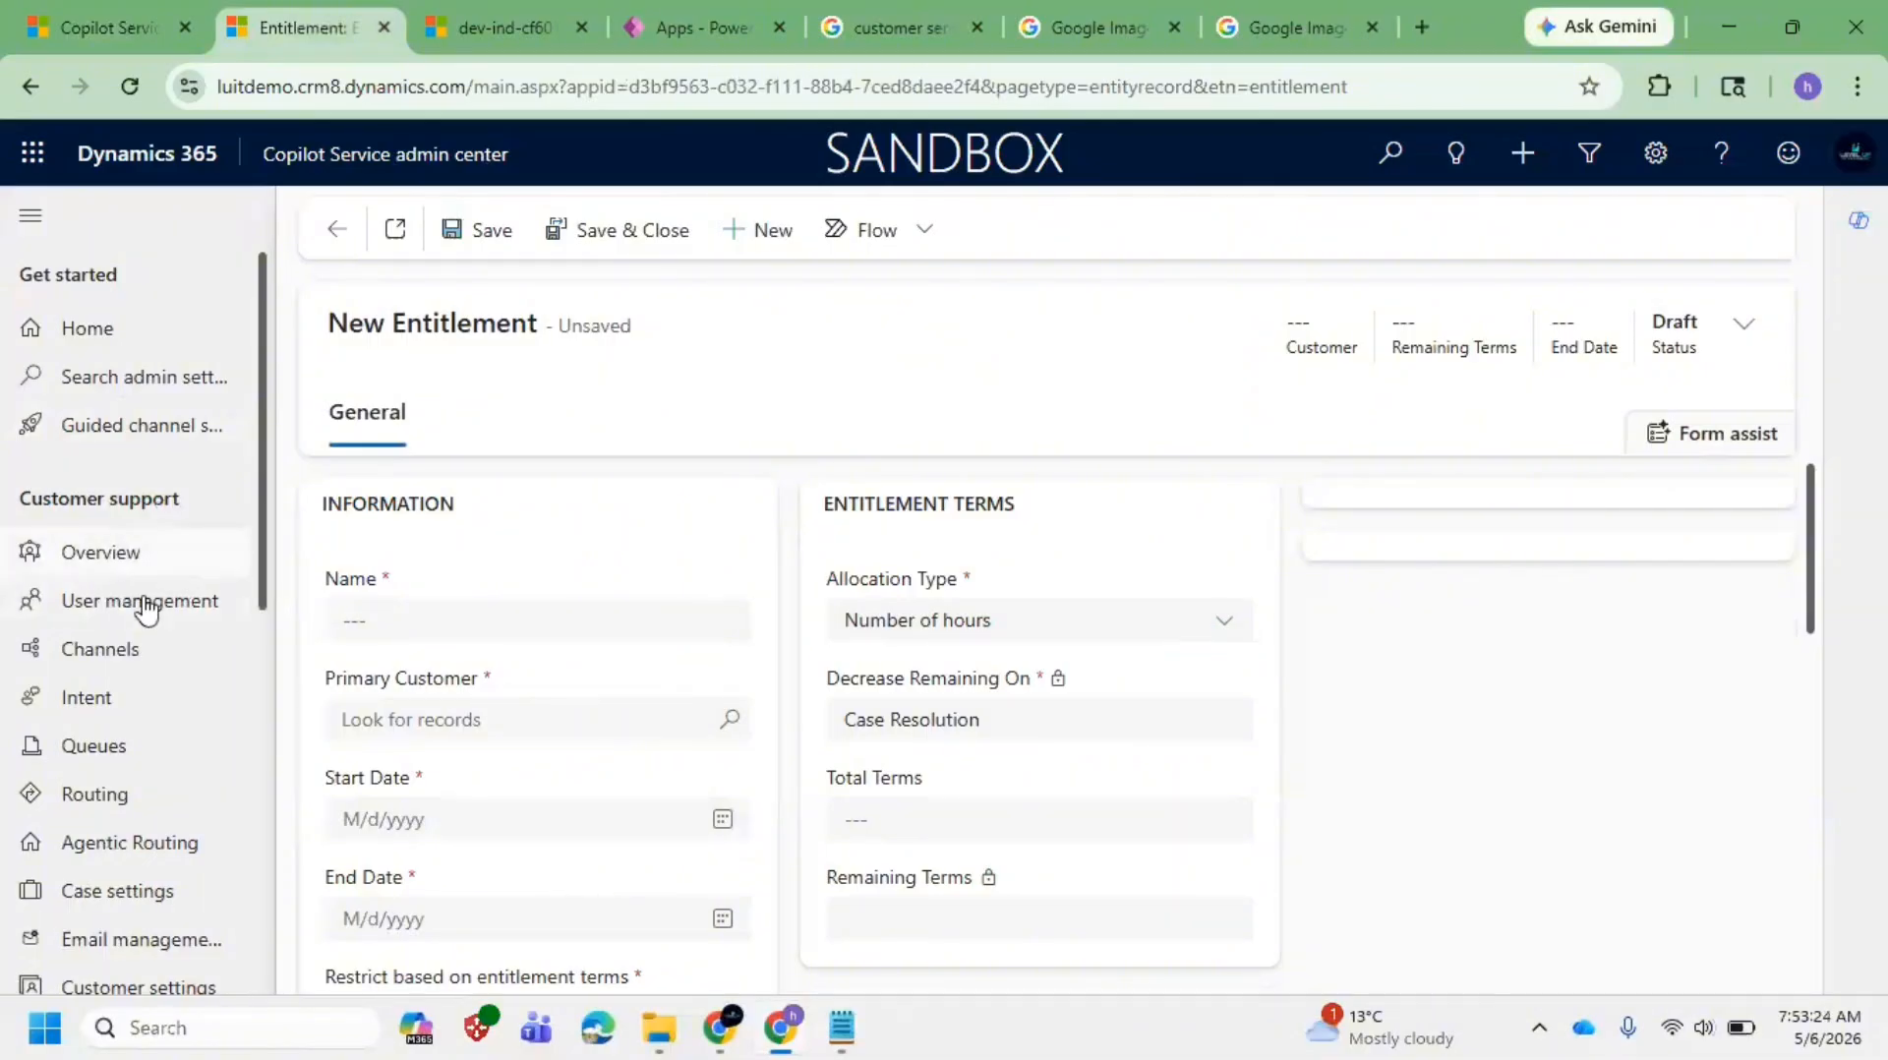
{"action": "left_click", "coordinate": [148, 648]}
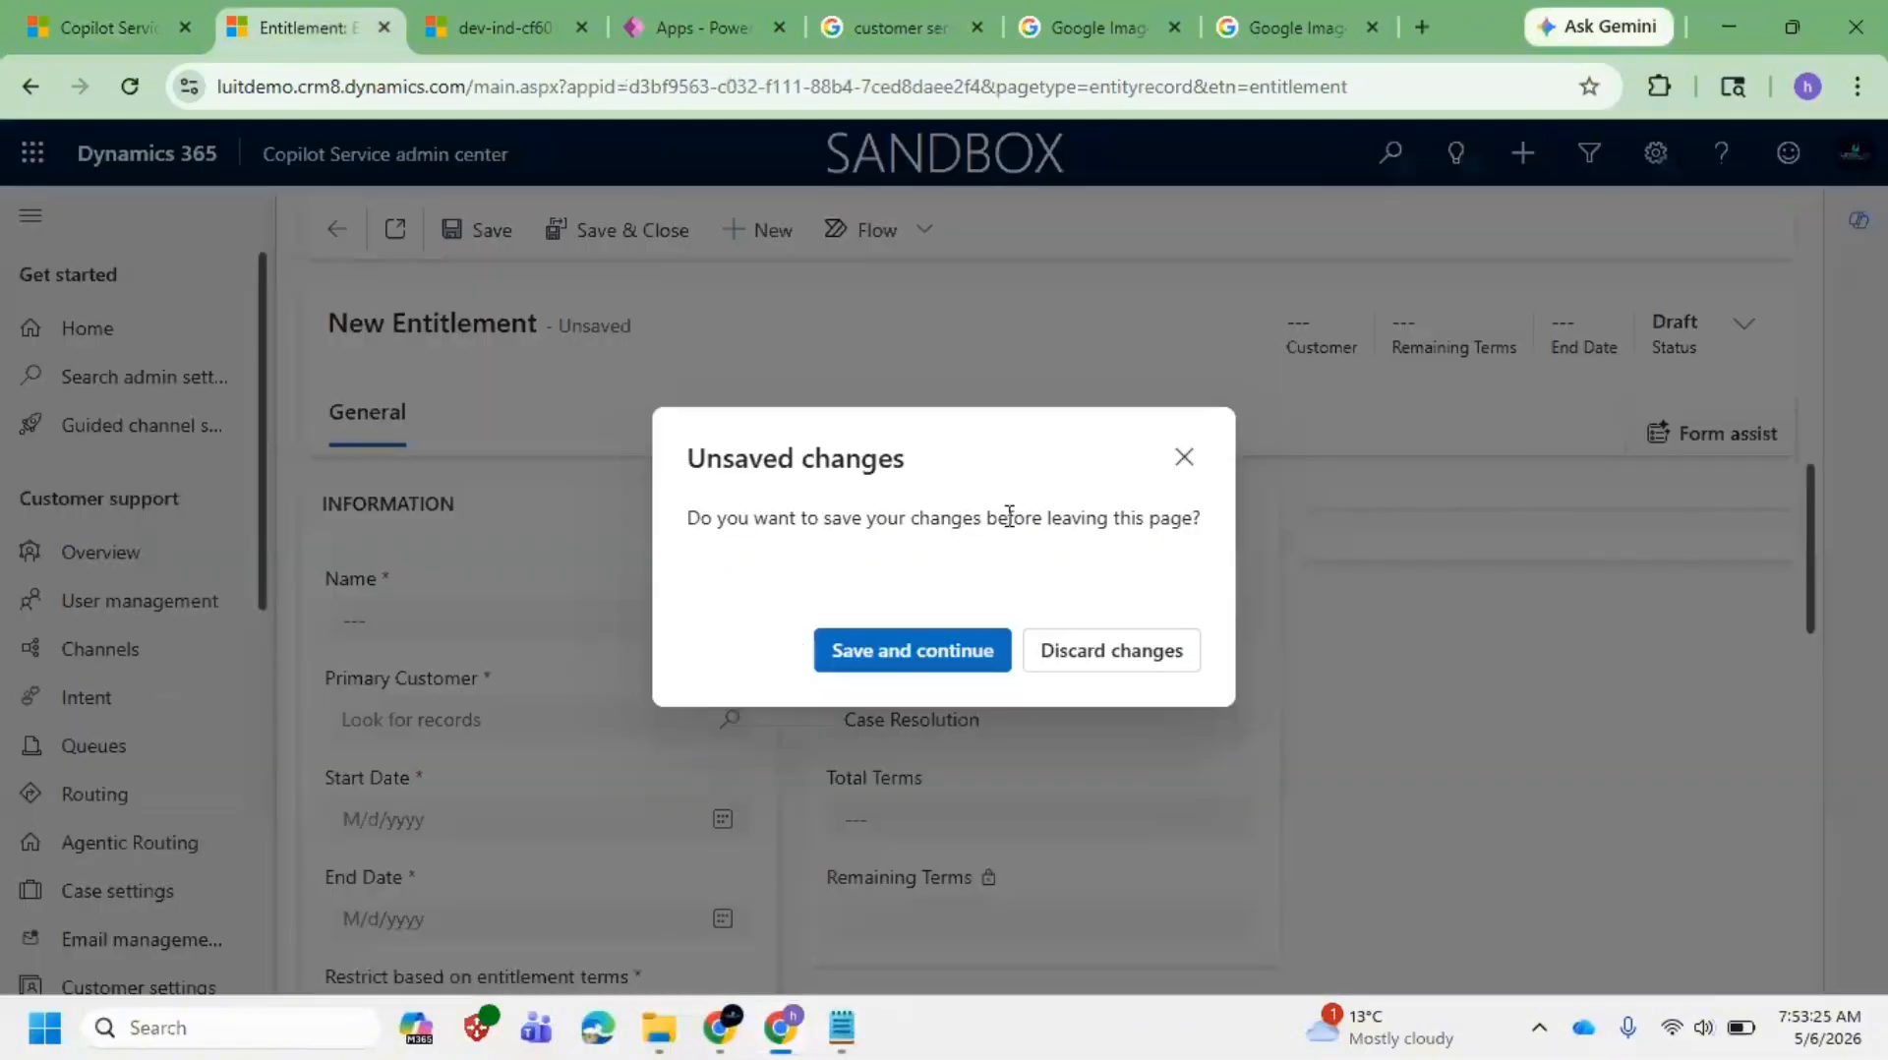
{"action": "left_click", "coordinate": [1062, 651]}
{"action": "left_click", "coordinate": [111, 659]}
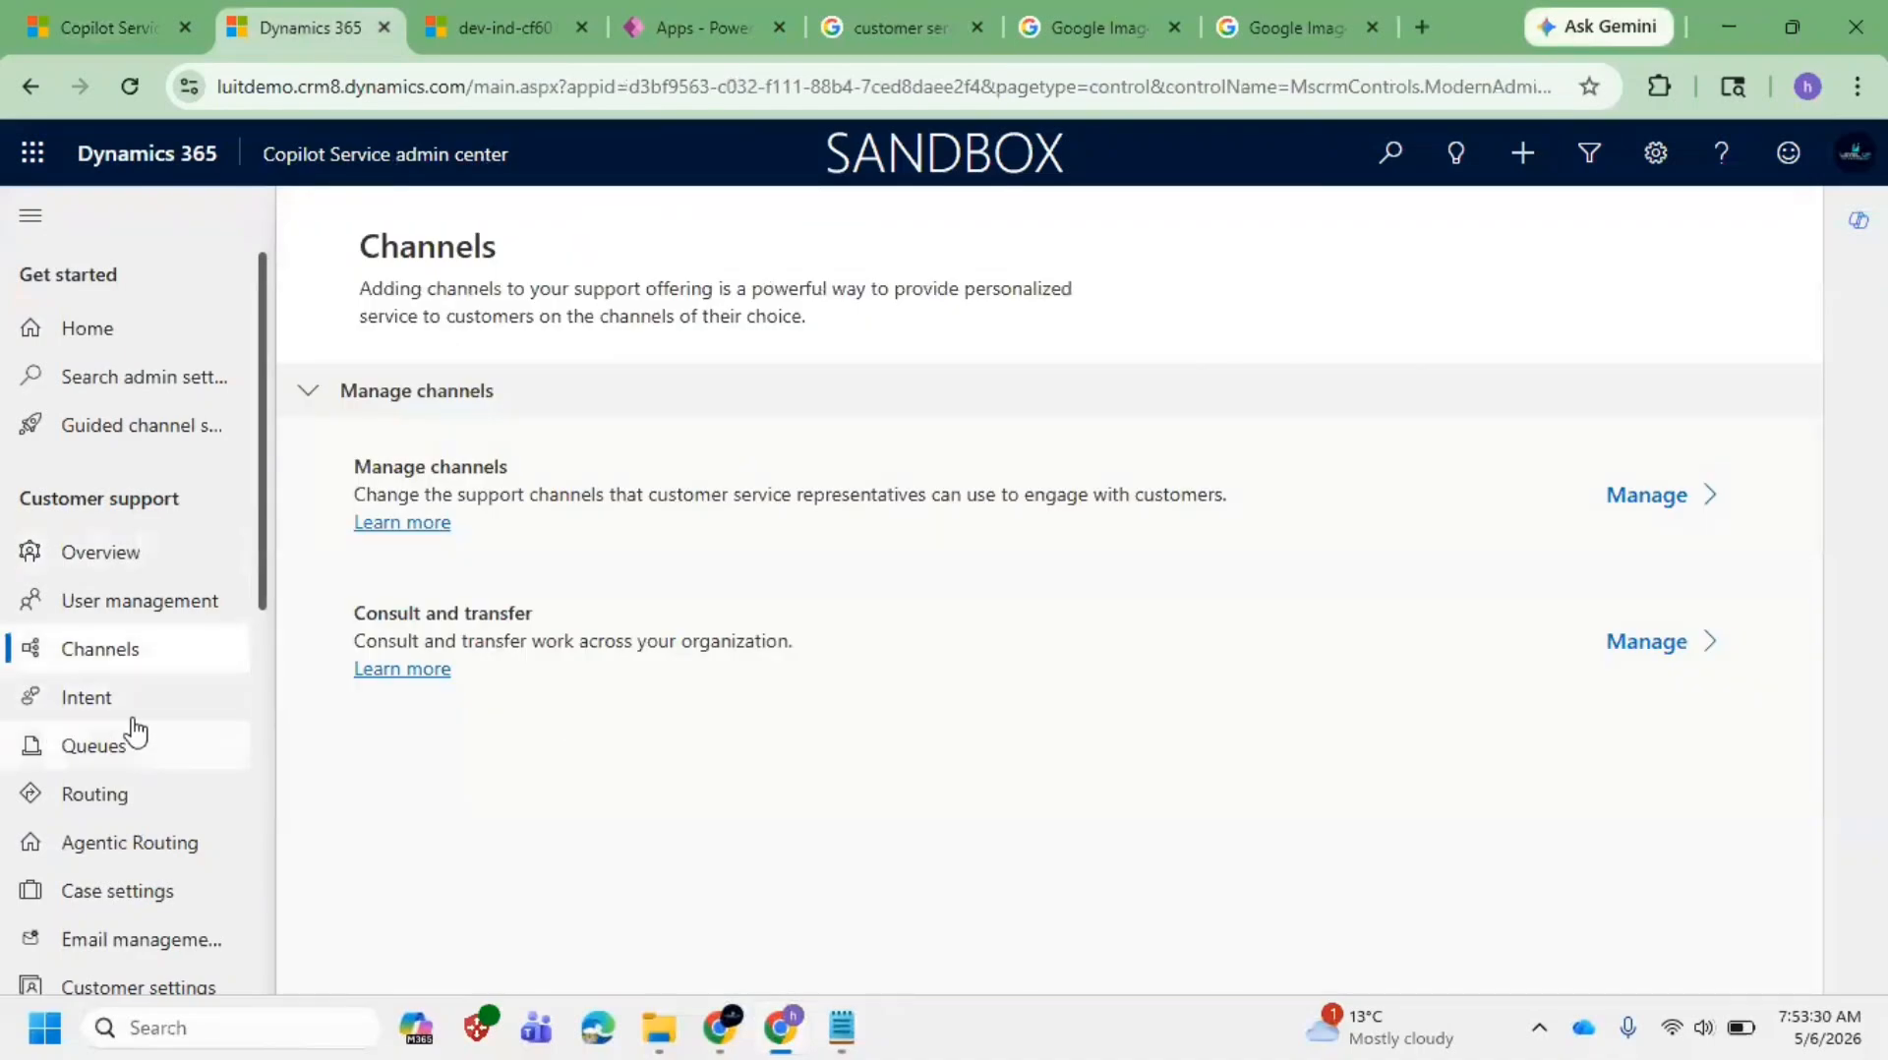
Step: Look through the Queues, Routing and Agentic Routing pages, dismissing the Agentic Routing error
{"action": "left_click", "coordinate": [132, 752]}
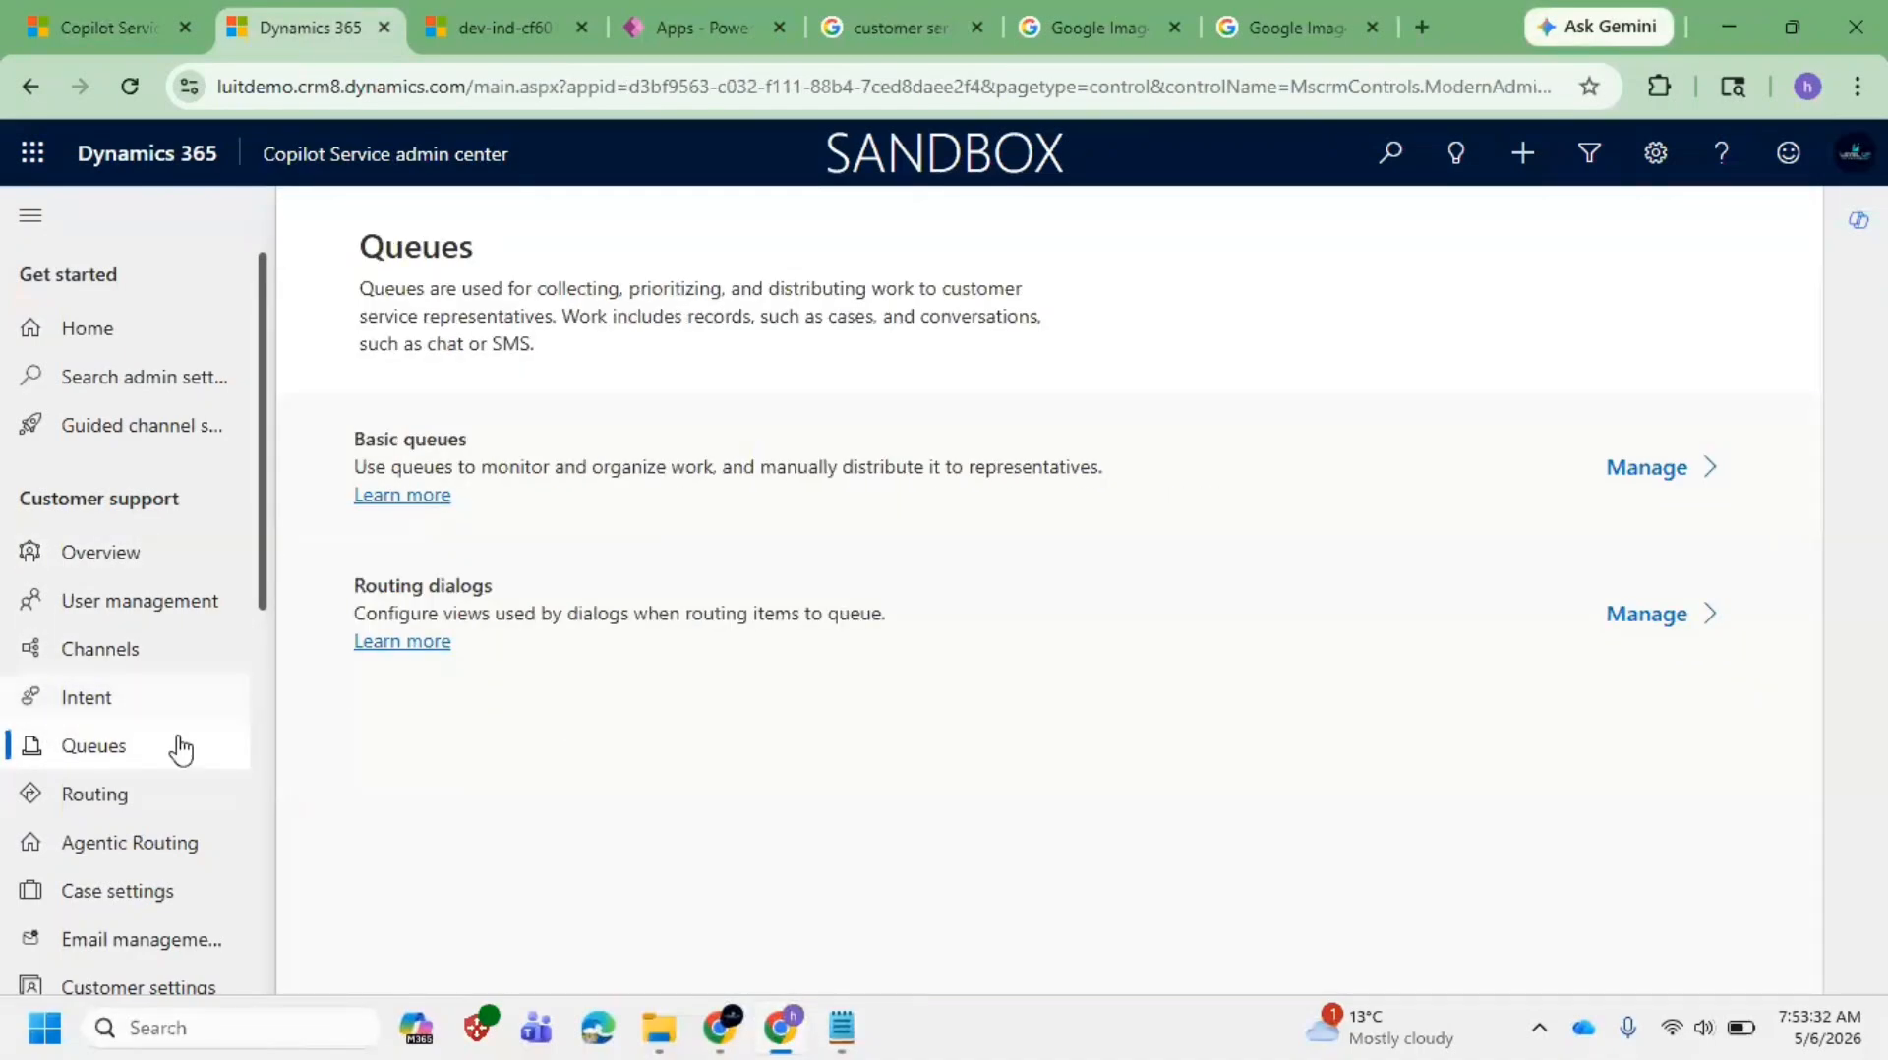
{"action": "left_click", "coordinate": [143, 799]}
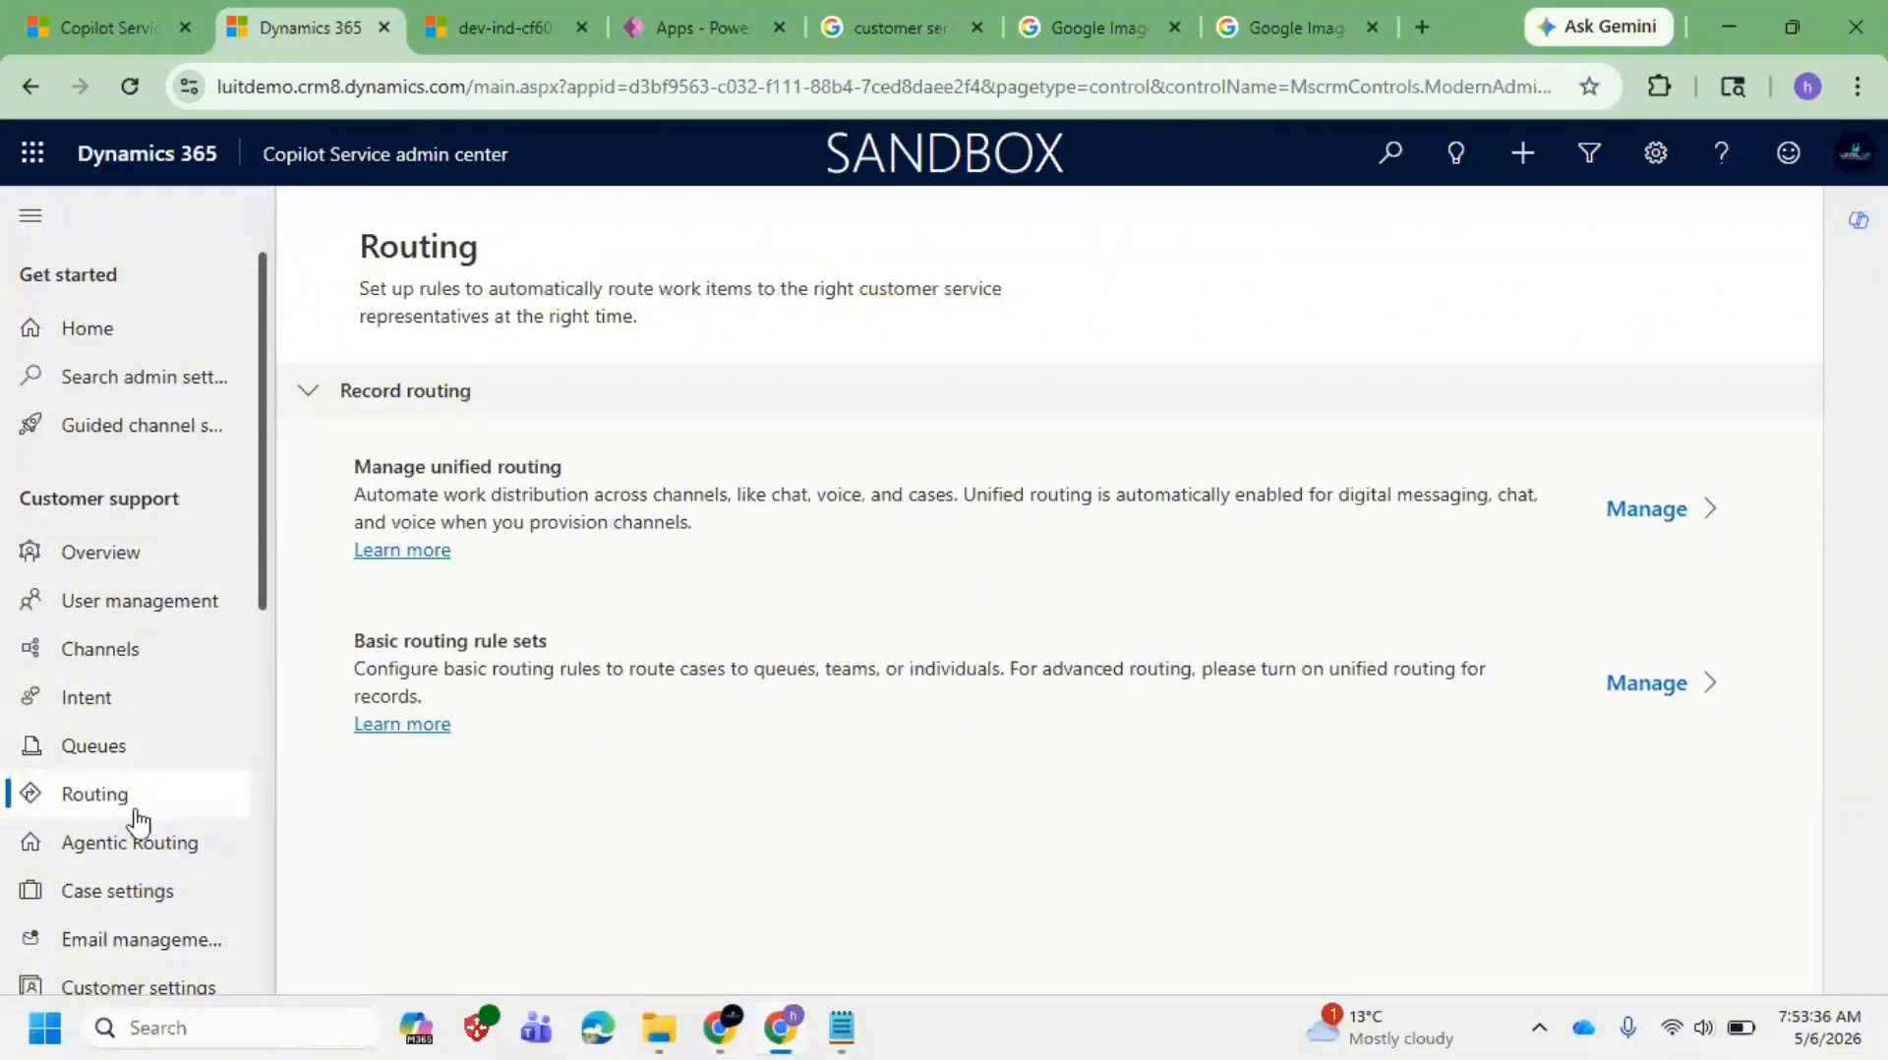
{"action": "scroll", "coordinate": [118, 792], "scroll_direction": "down", "scroll_amount": 3}
{"action": "double_click", "coordinate": [185, 569]}
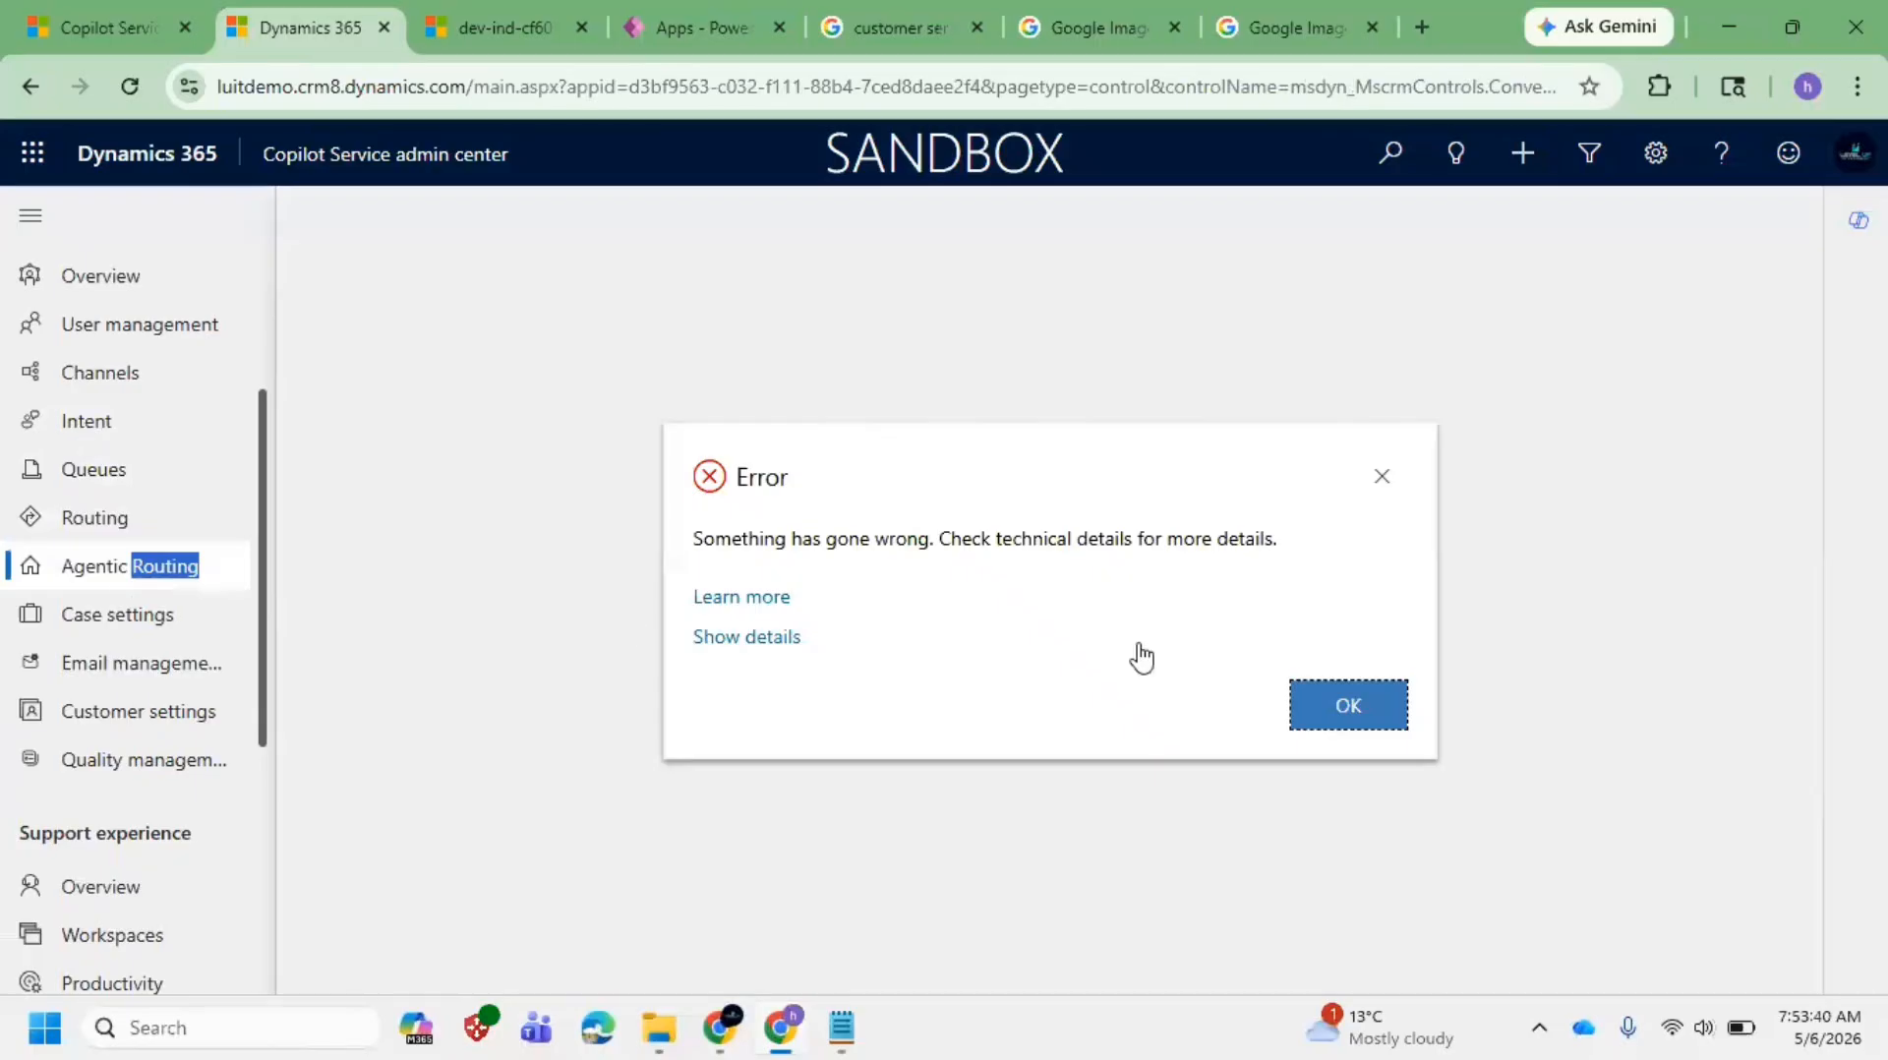
{"action": "left_click", "coordinate": [1368, 713]}
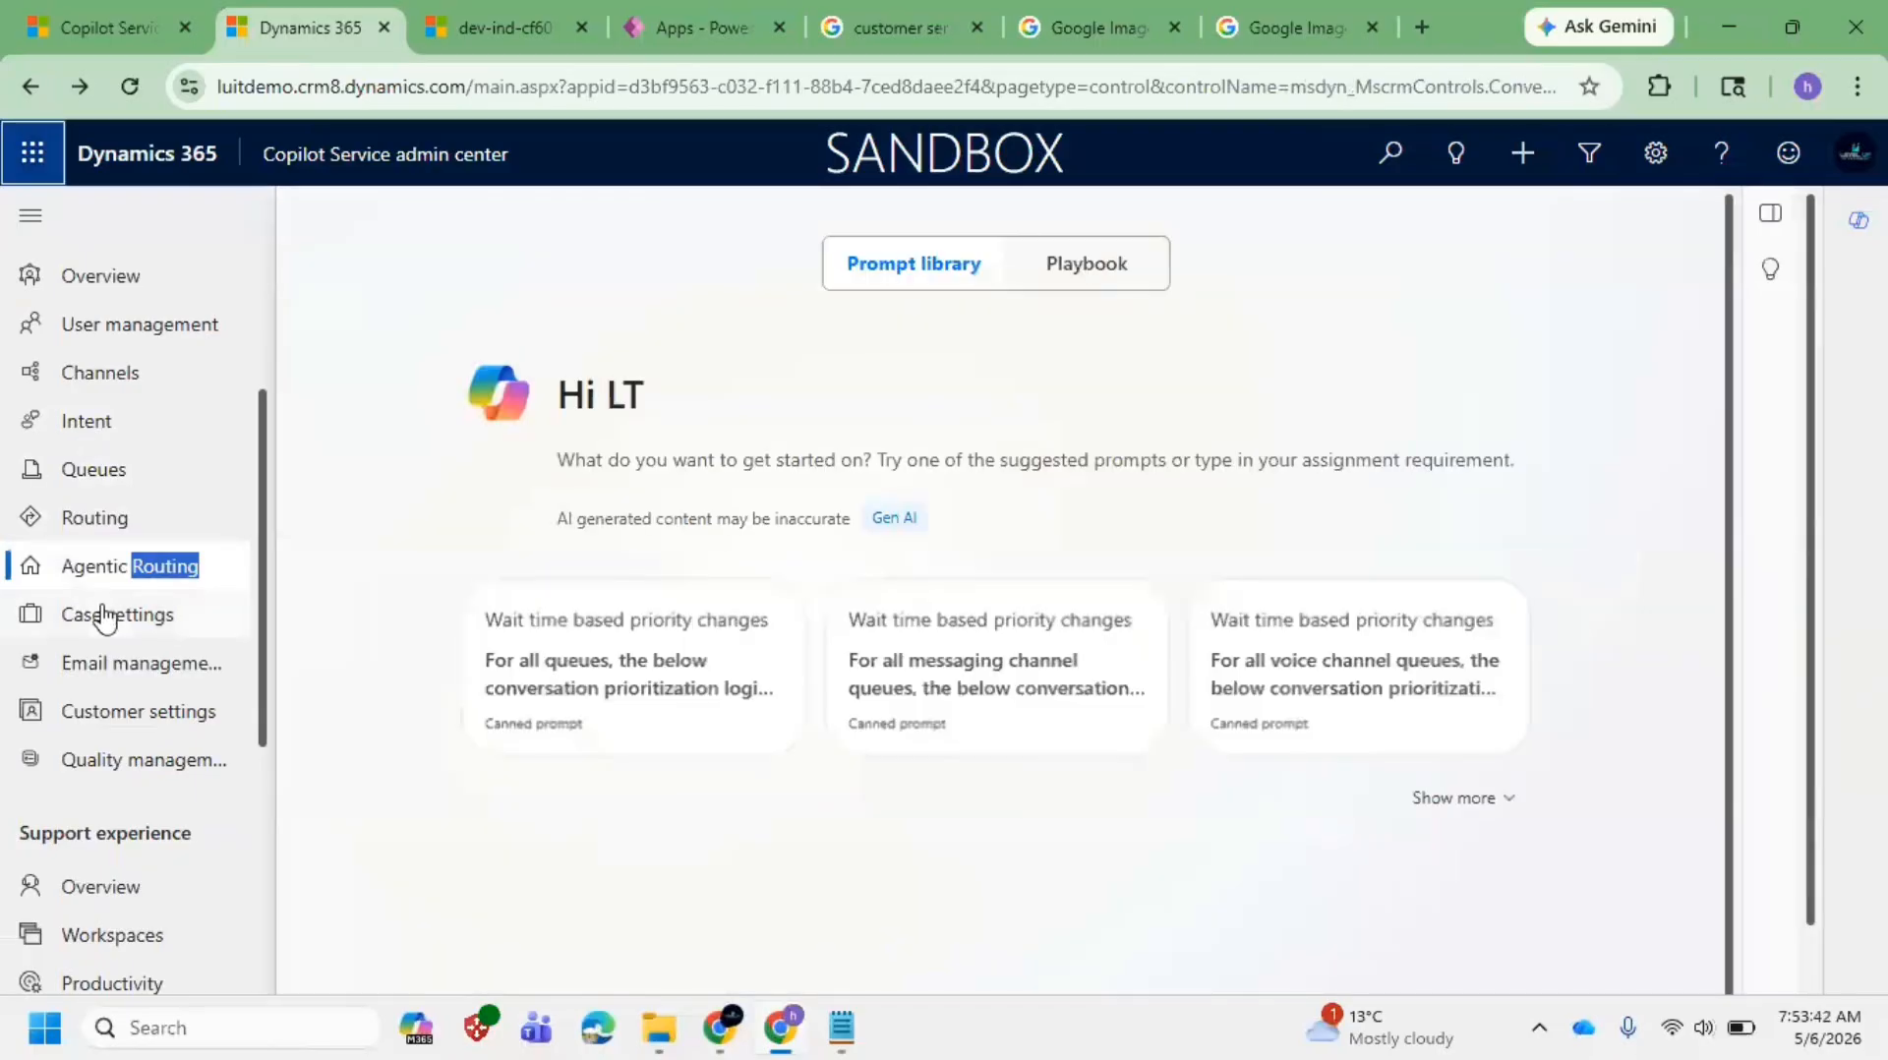
Step: Browse Case settings, Email management and Quality management, ending on the Case settings page
{"action": "left_click", "coordinate": [99, 614]}
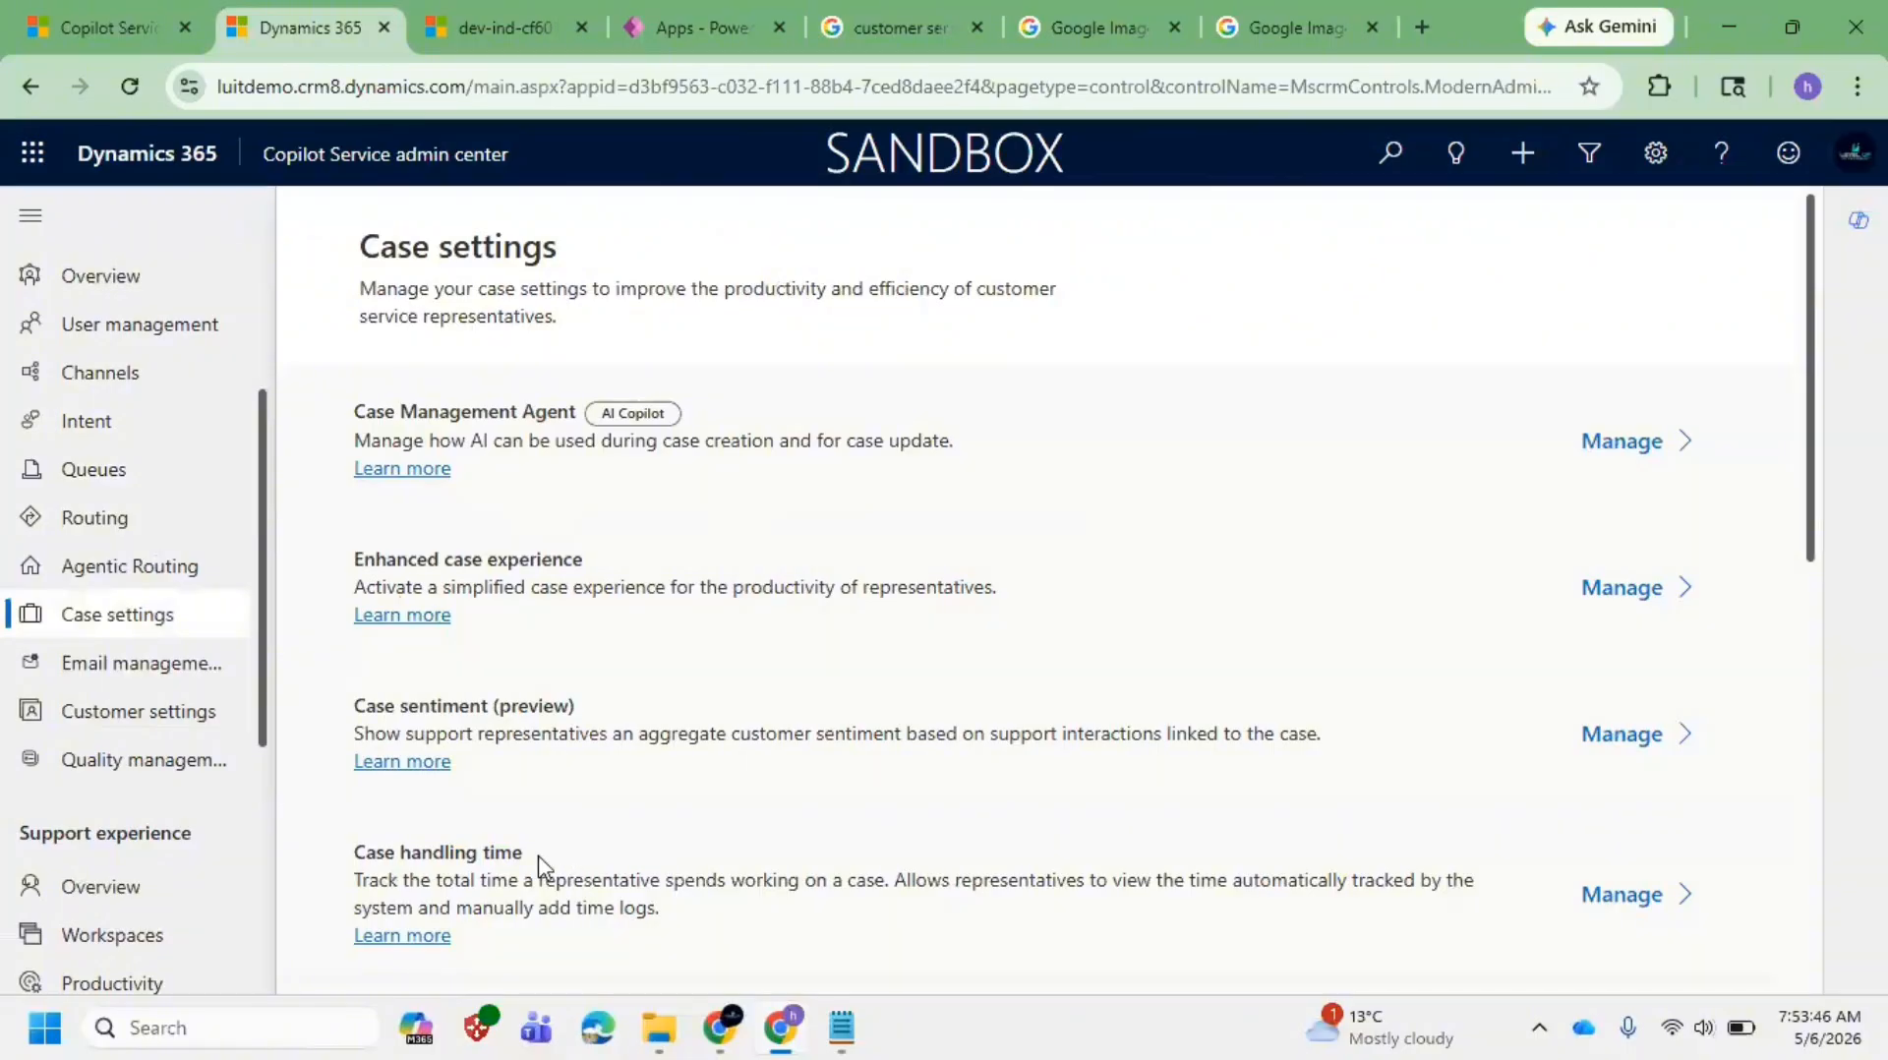
{"action": "scroll", "coordinate": [543, 864], "scroll_direction": "down", "scroll_amount": 1}
{"action": "scroll", "coordinate": [689, 657], "scroll_direction": "down", "scroll_amount": 2}
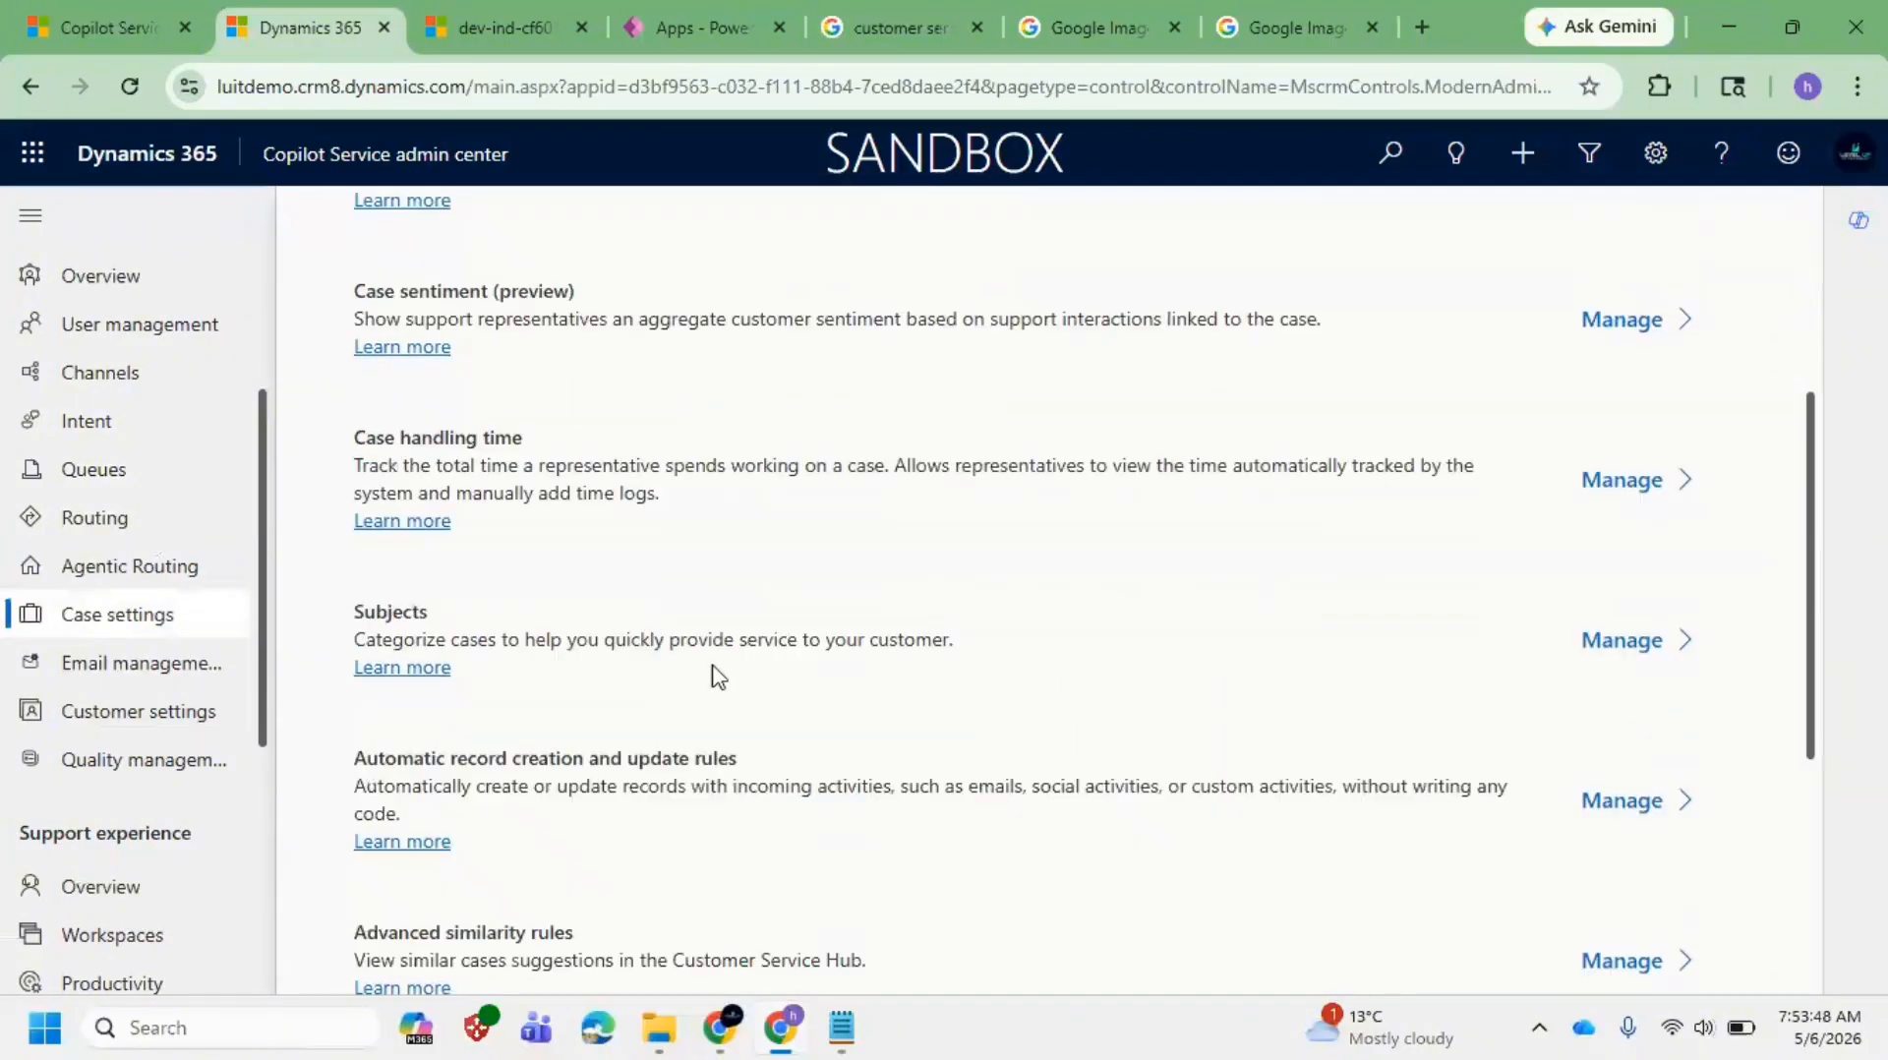
{"action": "scroll", "coordinate": [649, 728], "scroll_direction": "down", "scroll_amount": 2}
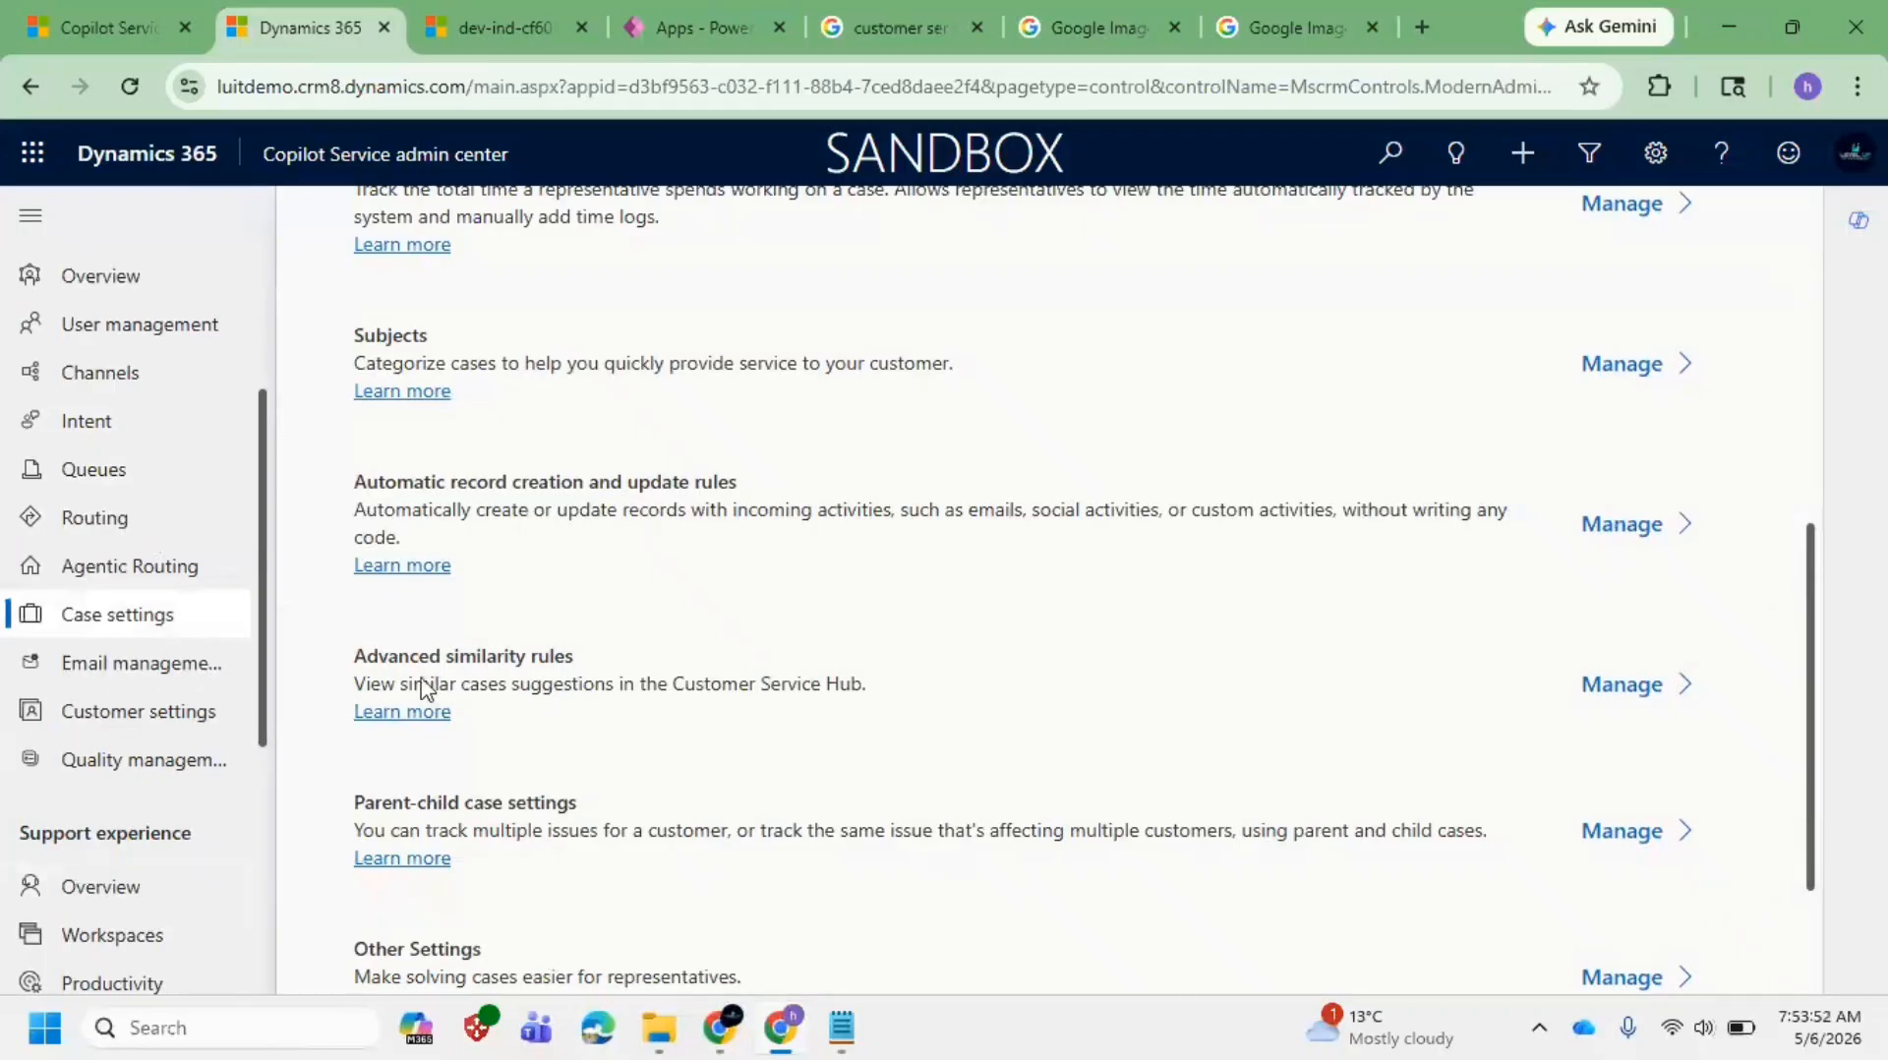
{"action": "left_click", "coordinate": [167, 673]}
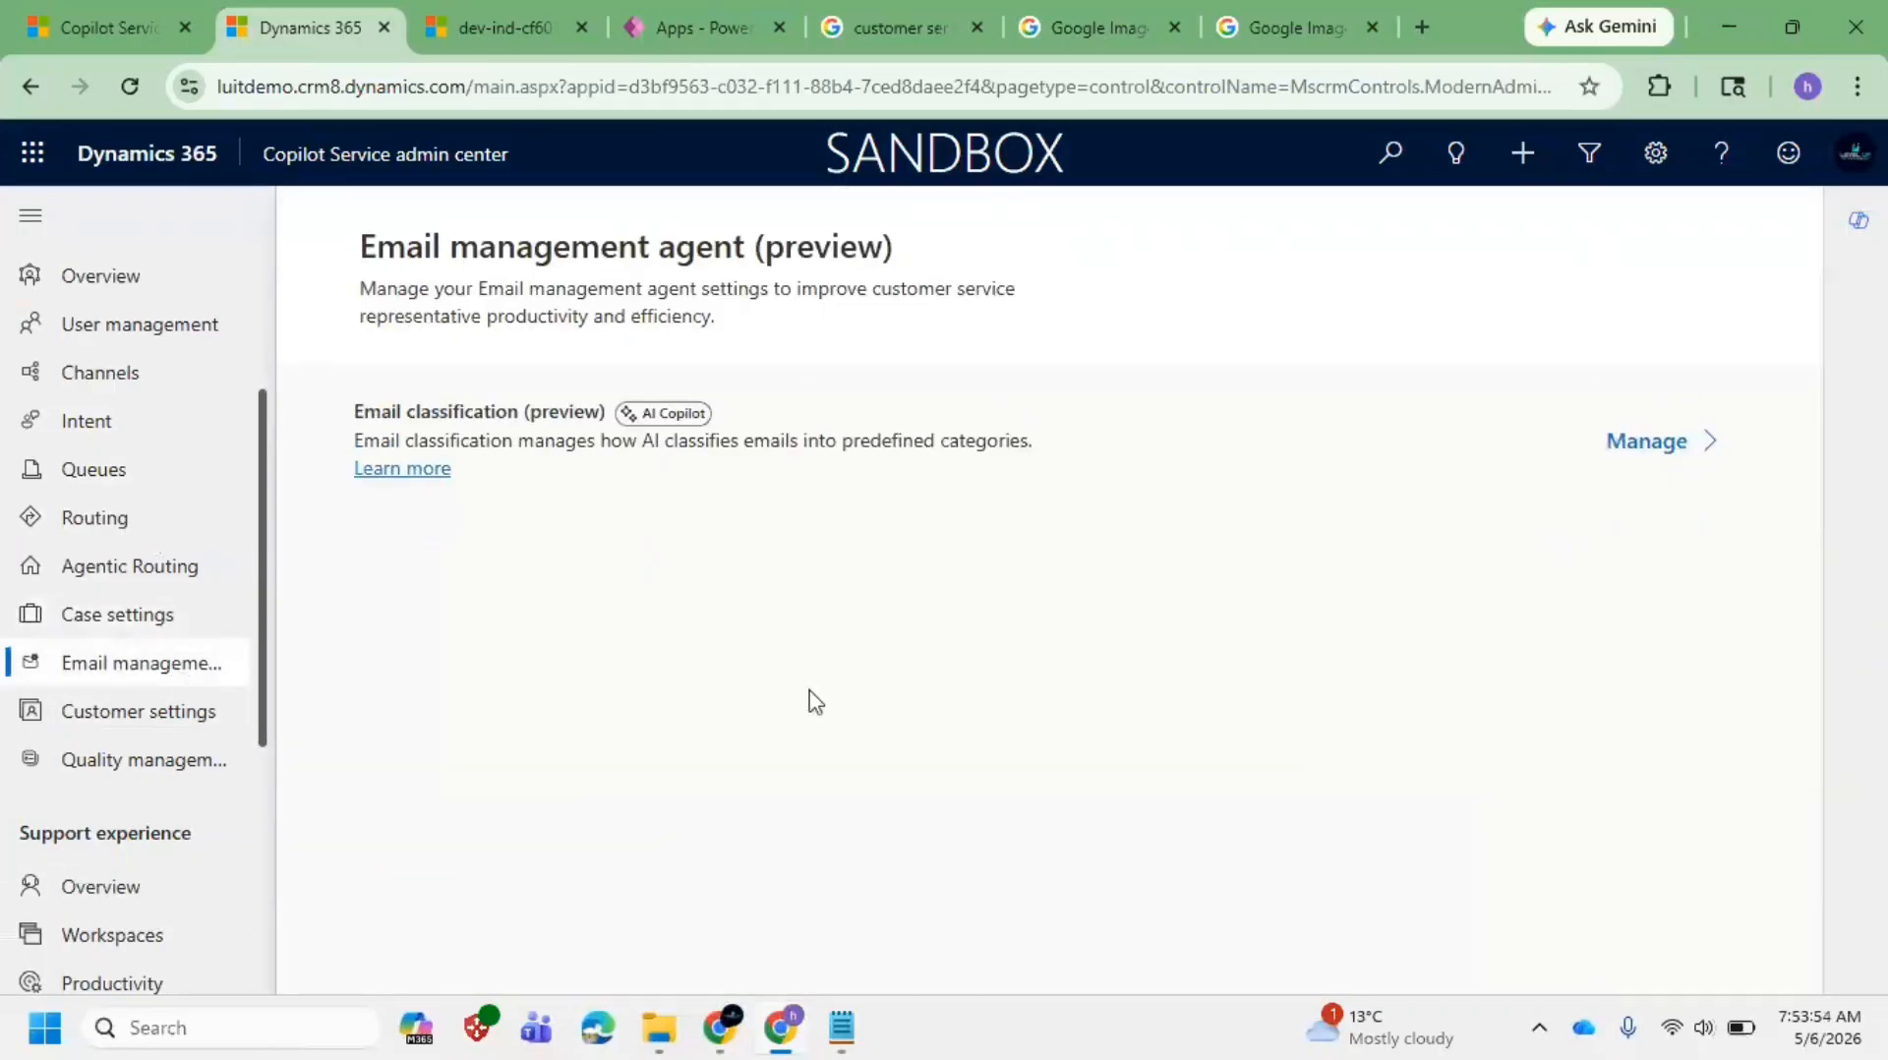
{"action": "left_click", "coordinate": [165, 756]}
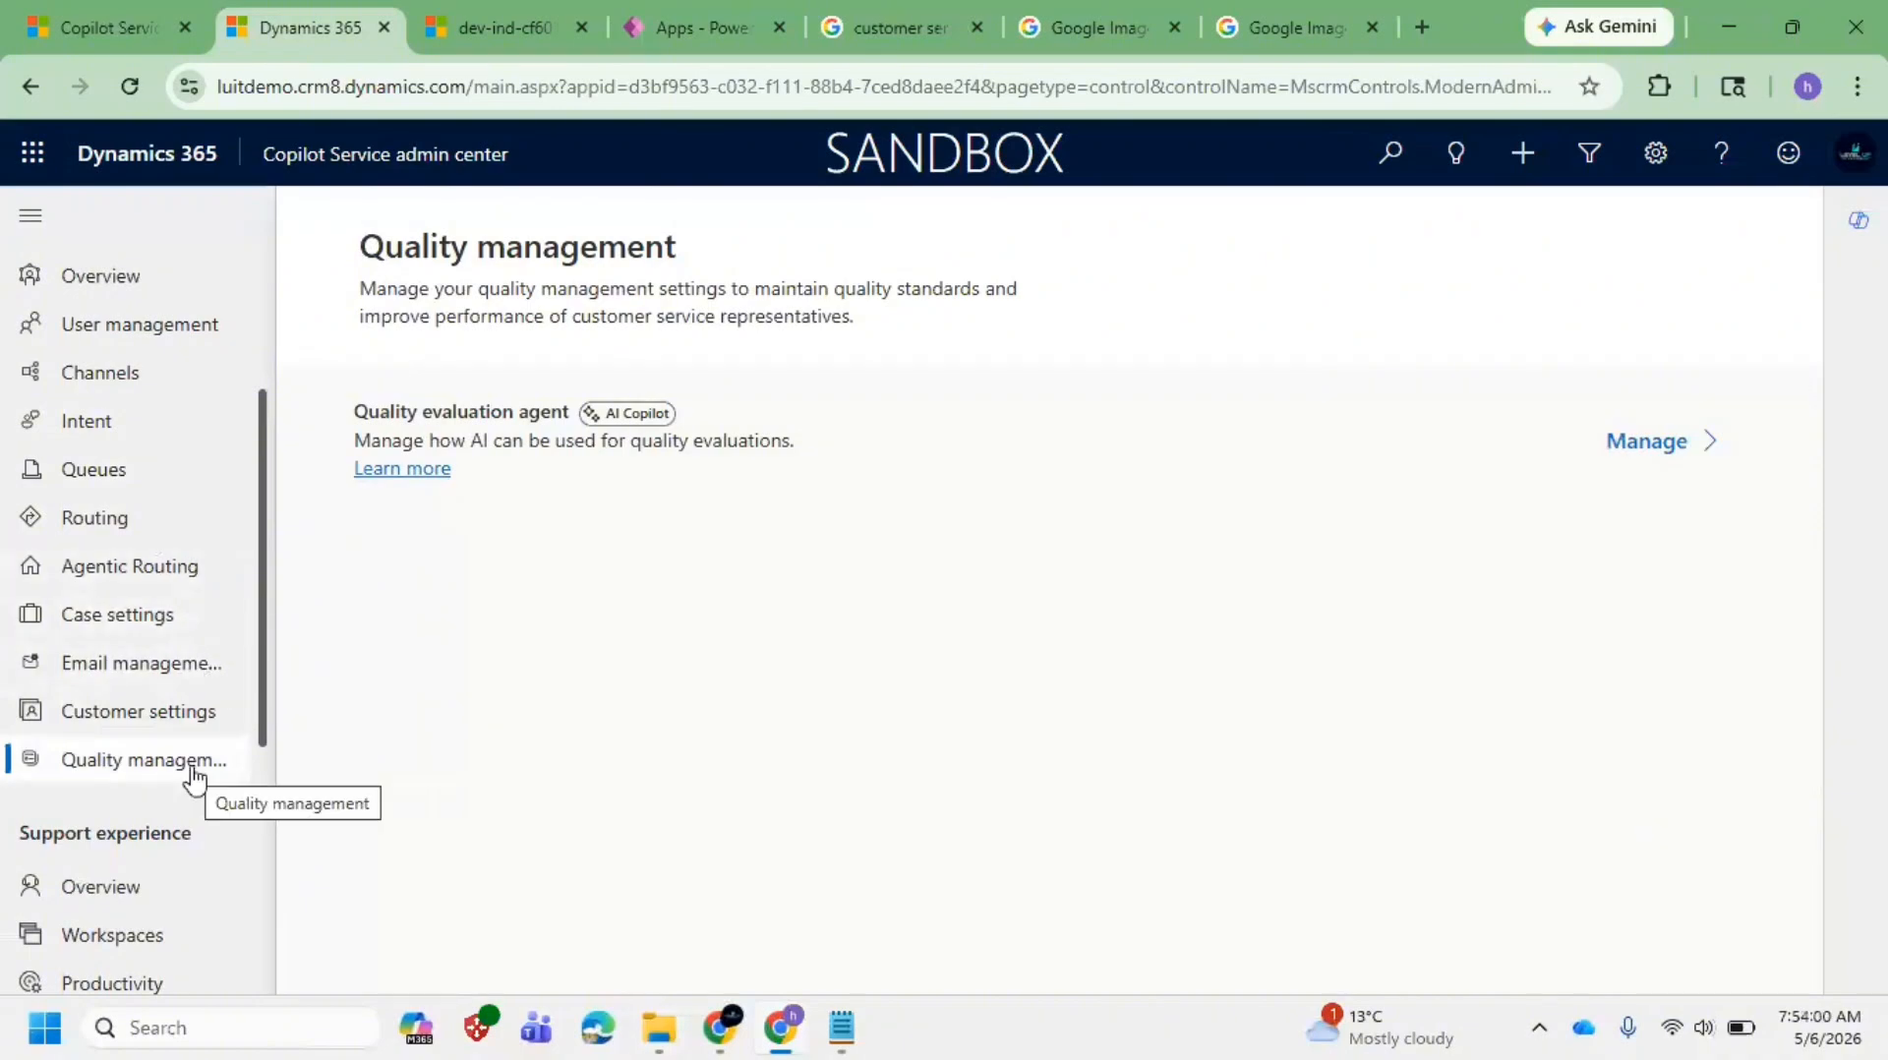
{"action": "double_click", "coordinate": [182, 666]}
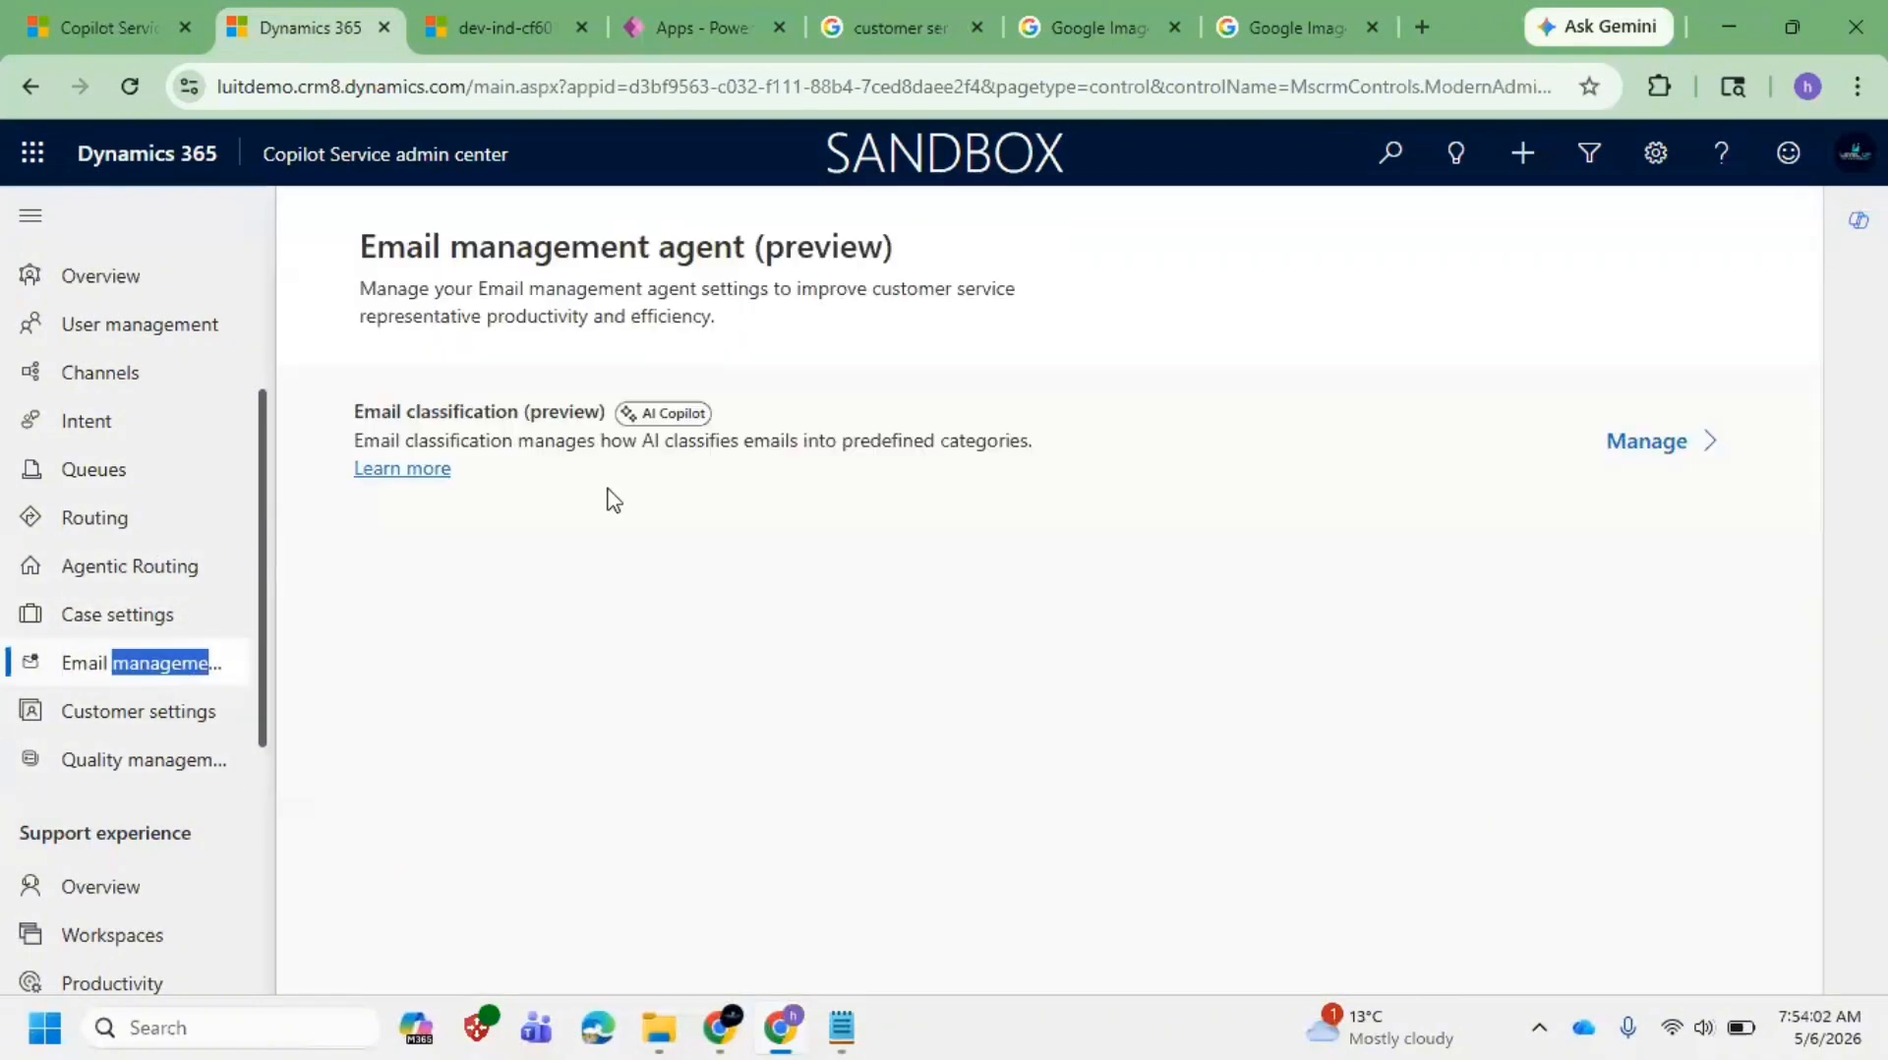
{"action": "left_click", "coordinate": [148, 614]}
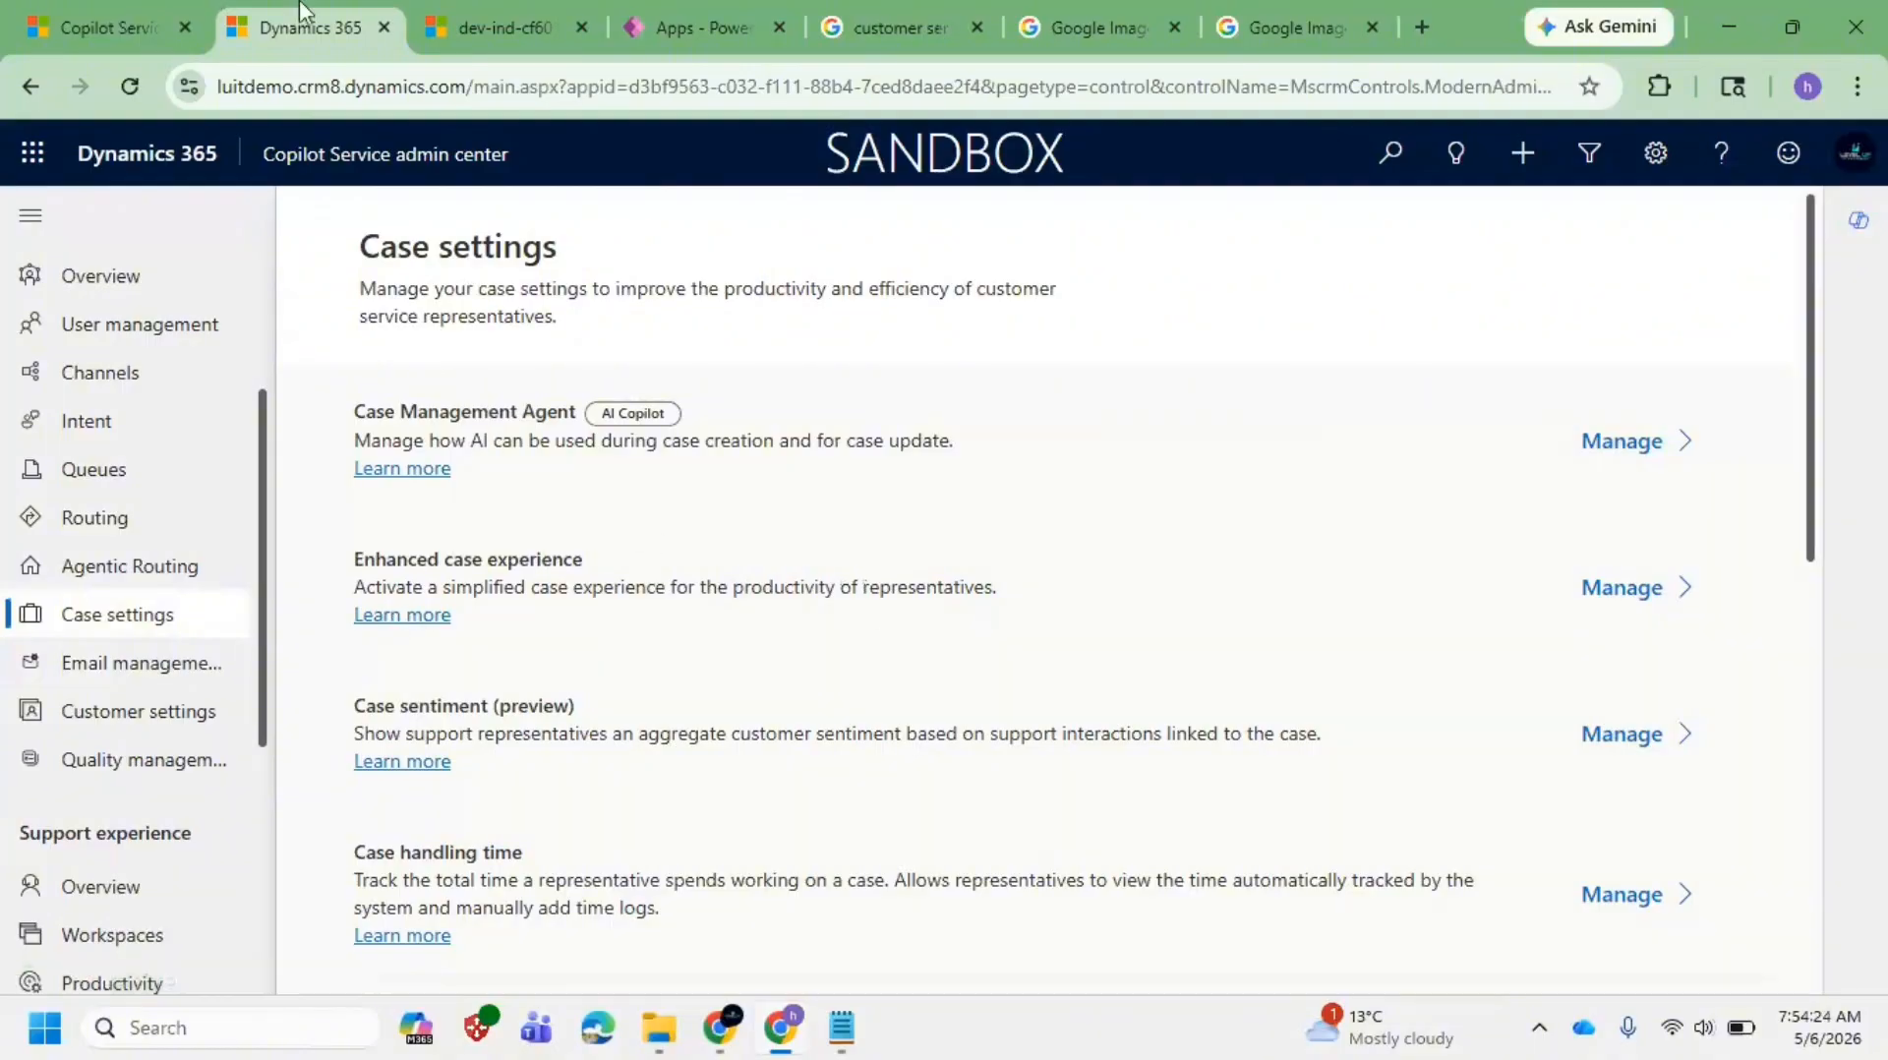
Step: Check the Phone Replacement case, then select the Unified Routing definition in Notepad
{"action": "left_click", "coordinate": [98, 28]}
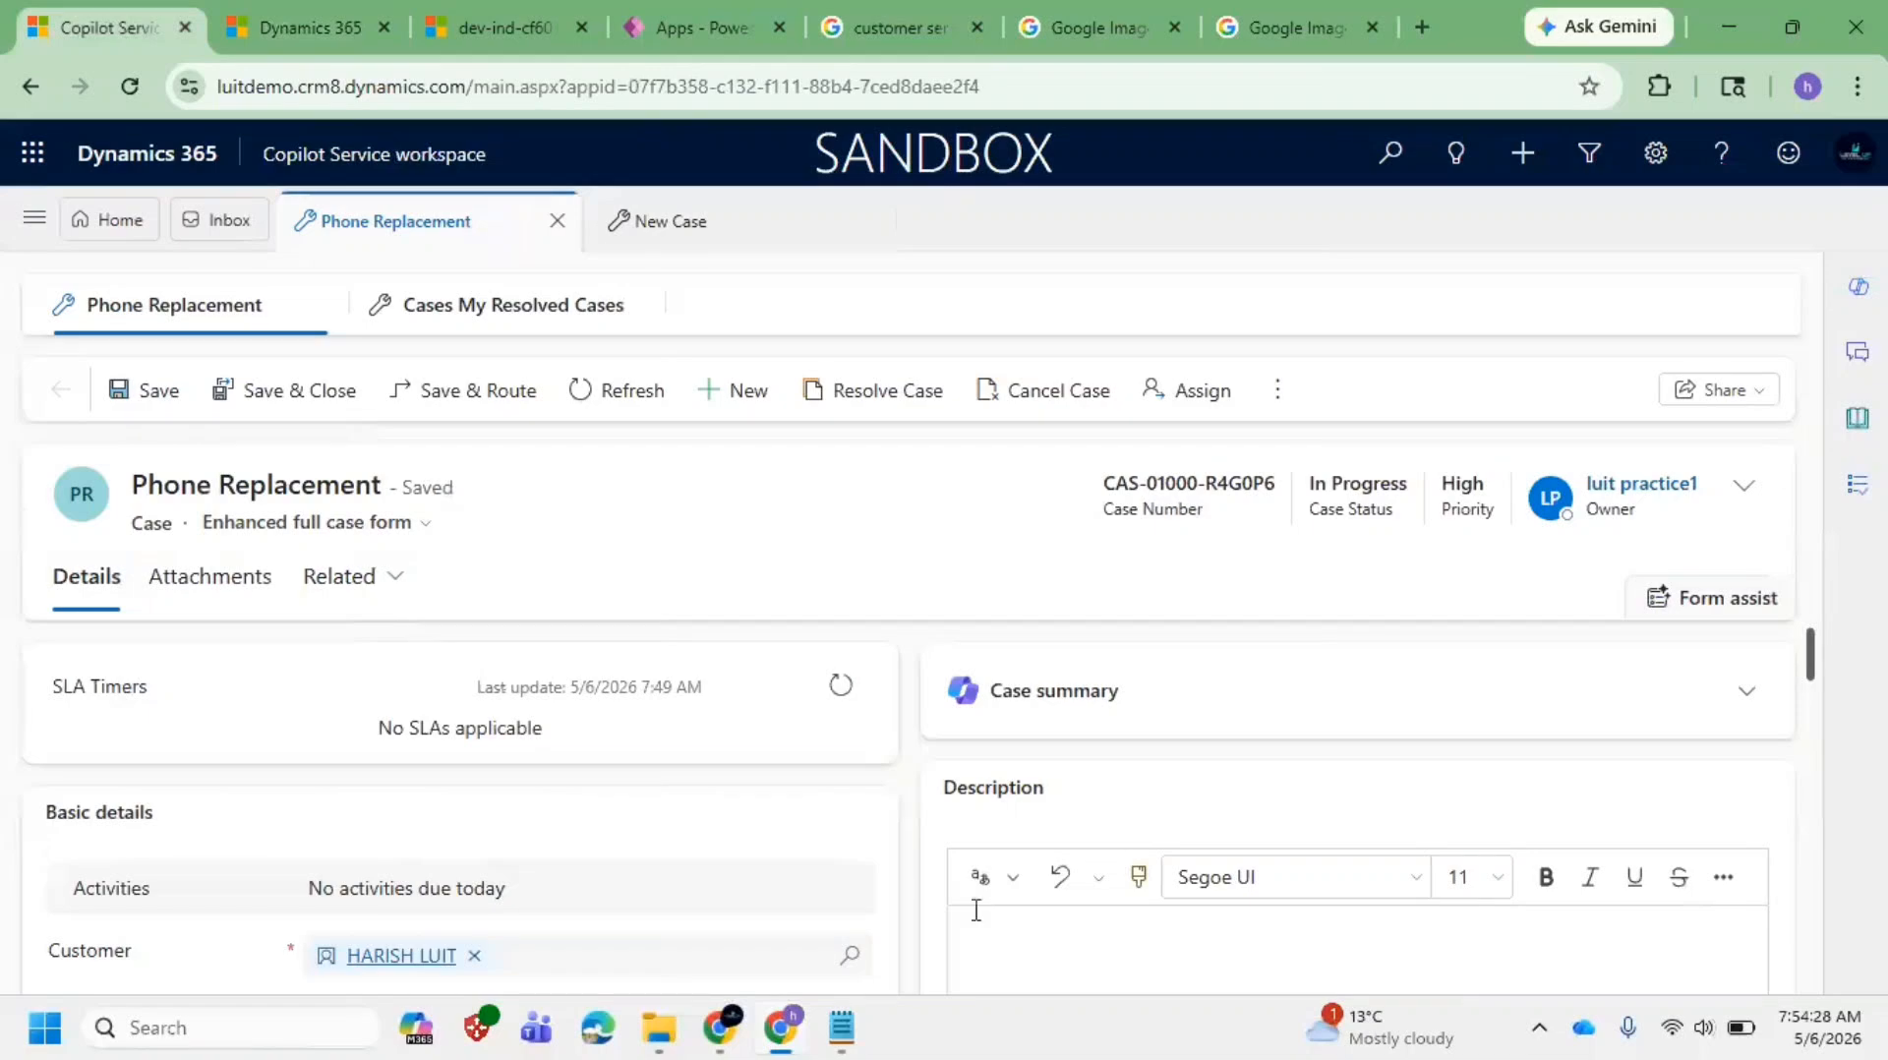
{"action": "mouse_move", "coordinate": [831, 1037]}
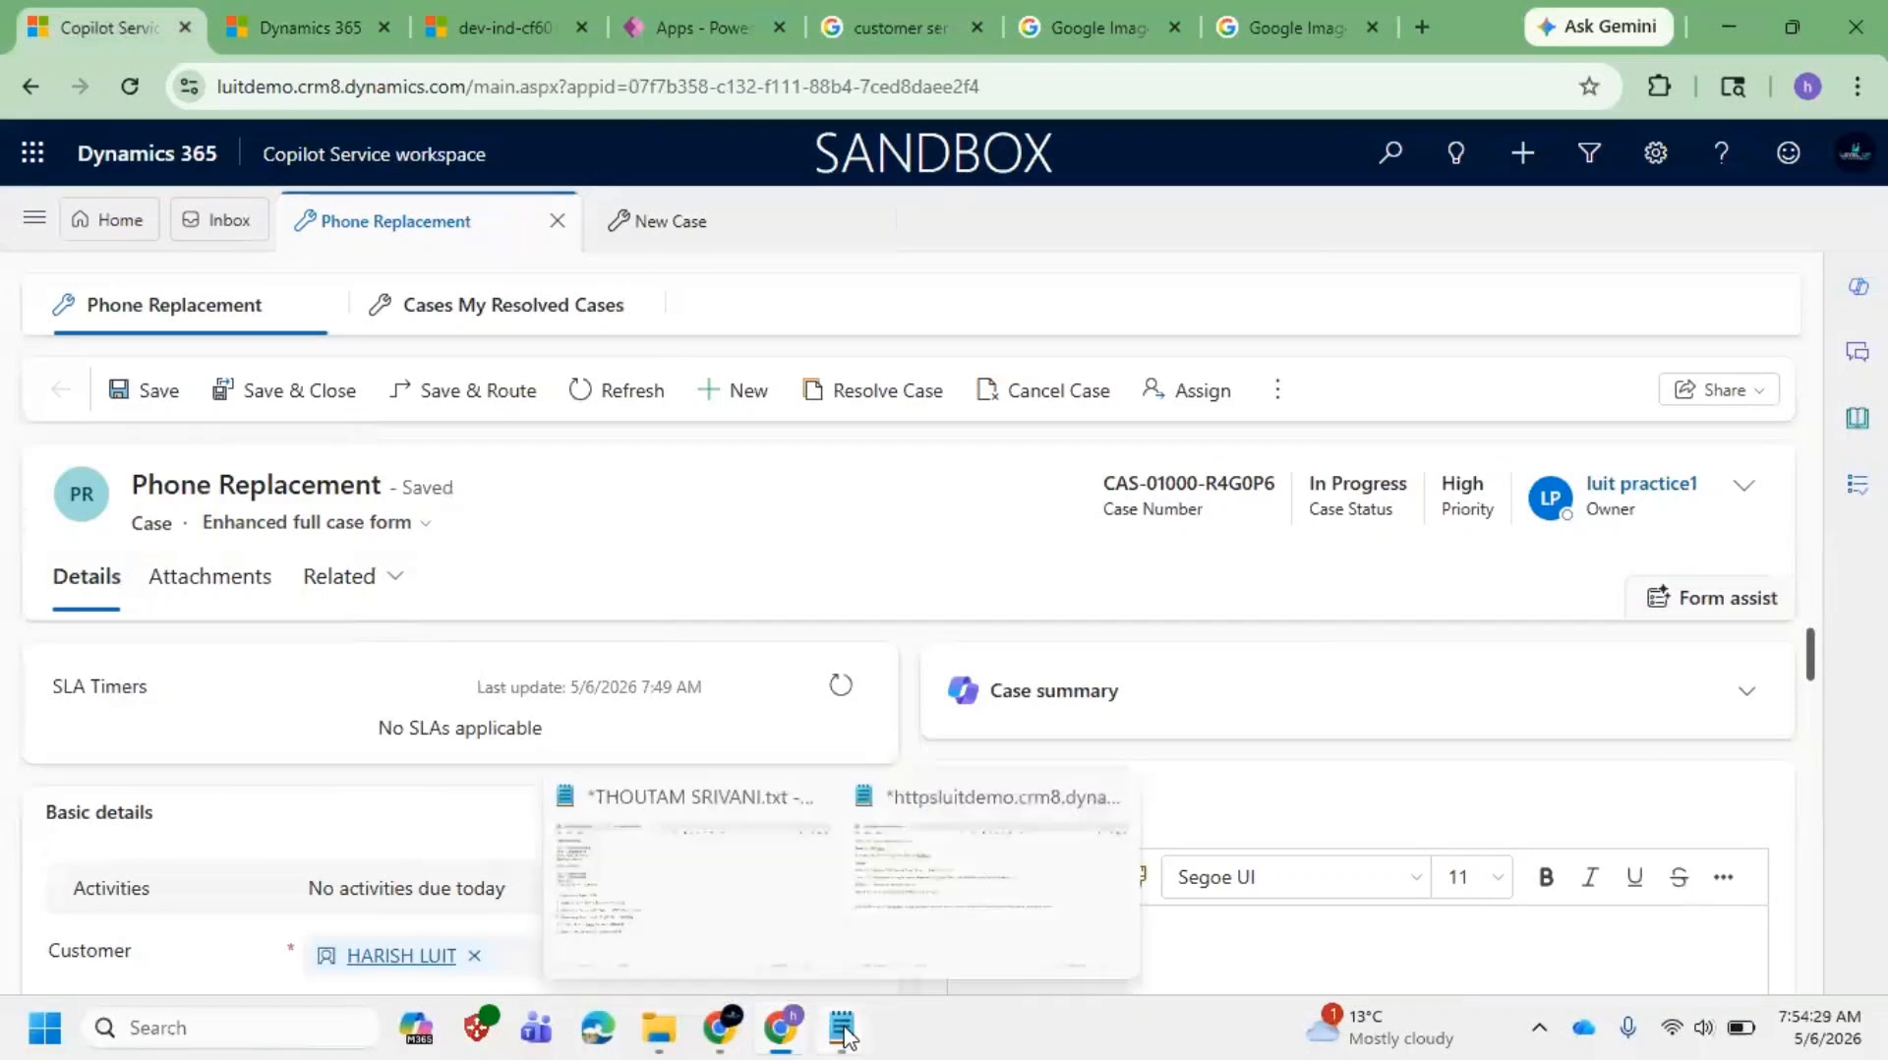
{"action": "left_click", "coordinate": [962, 885]}
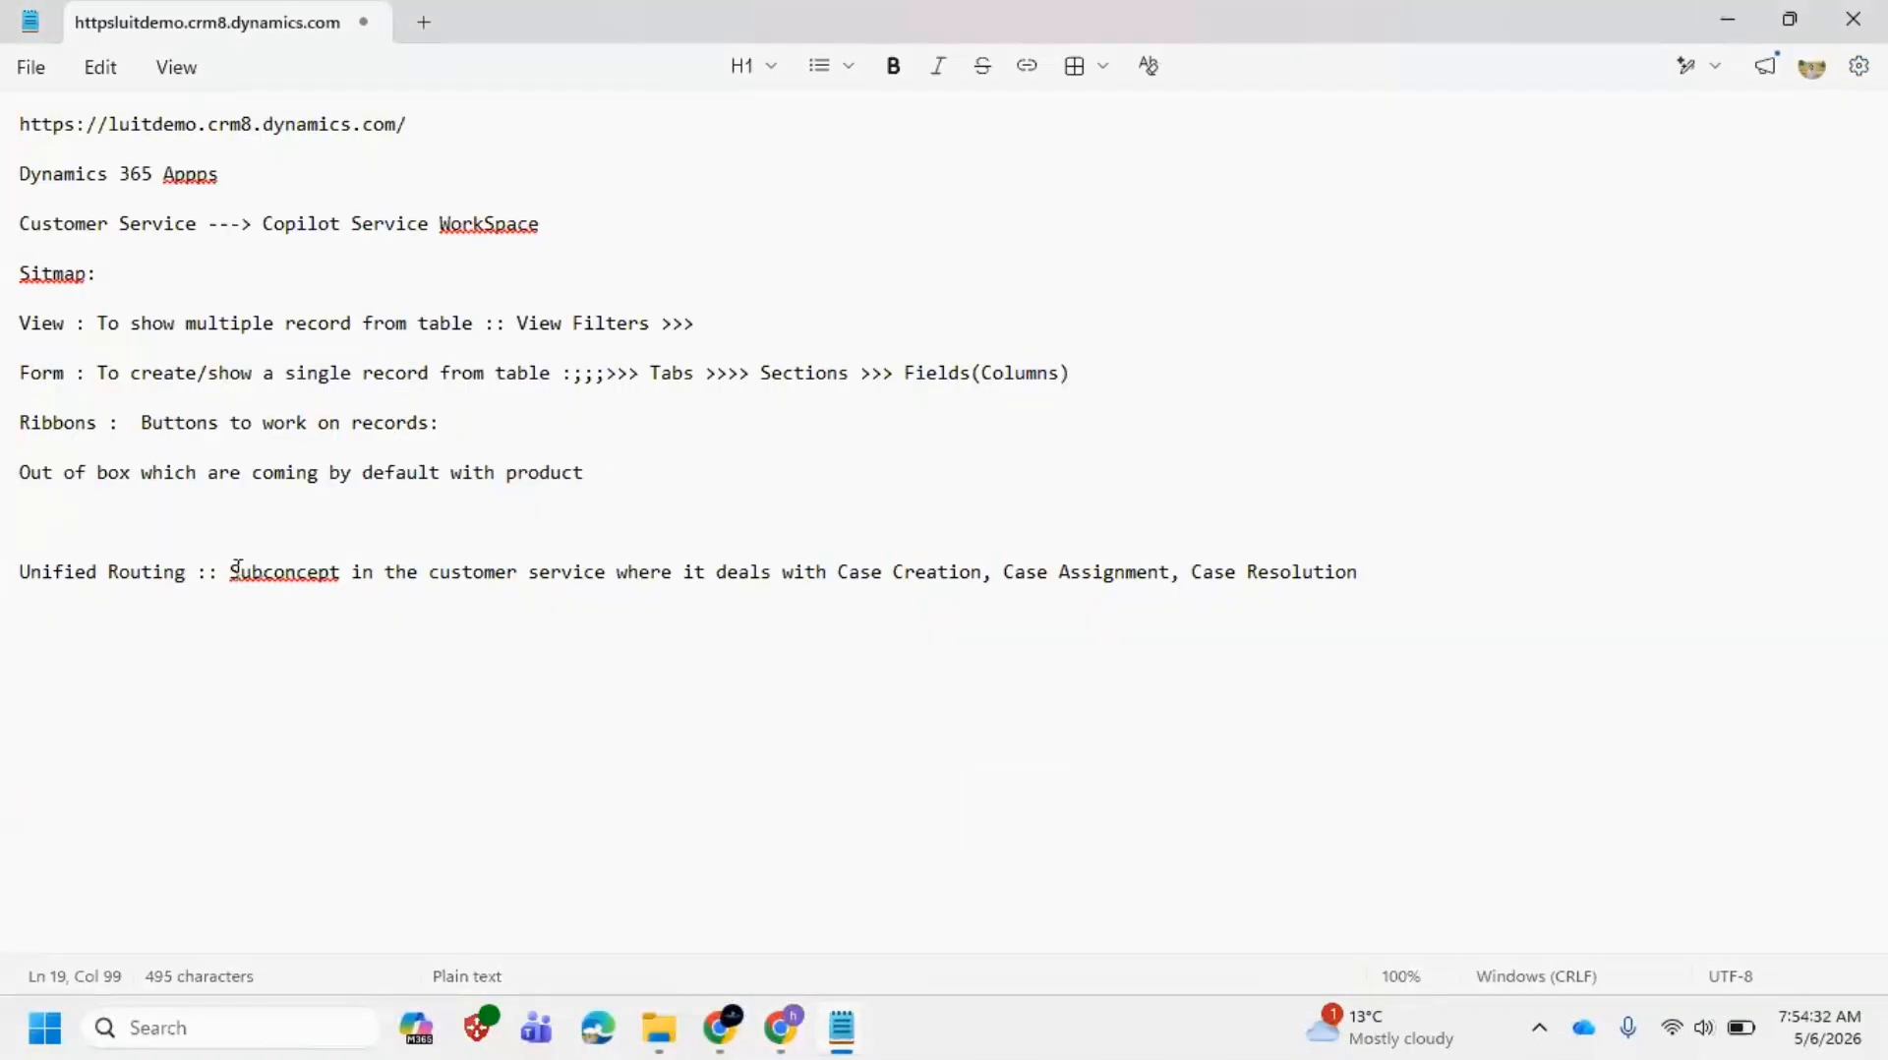
{"action": "left_click_drag", "start_coordinate": [232, 573], "coordinate": [1377, 608]}
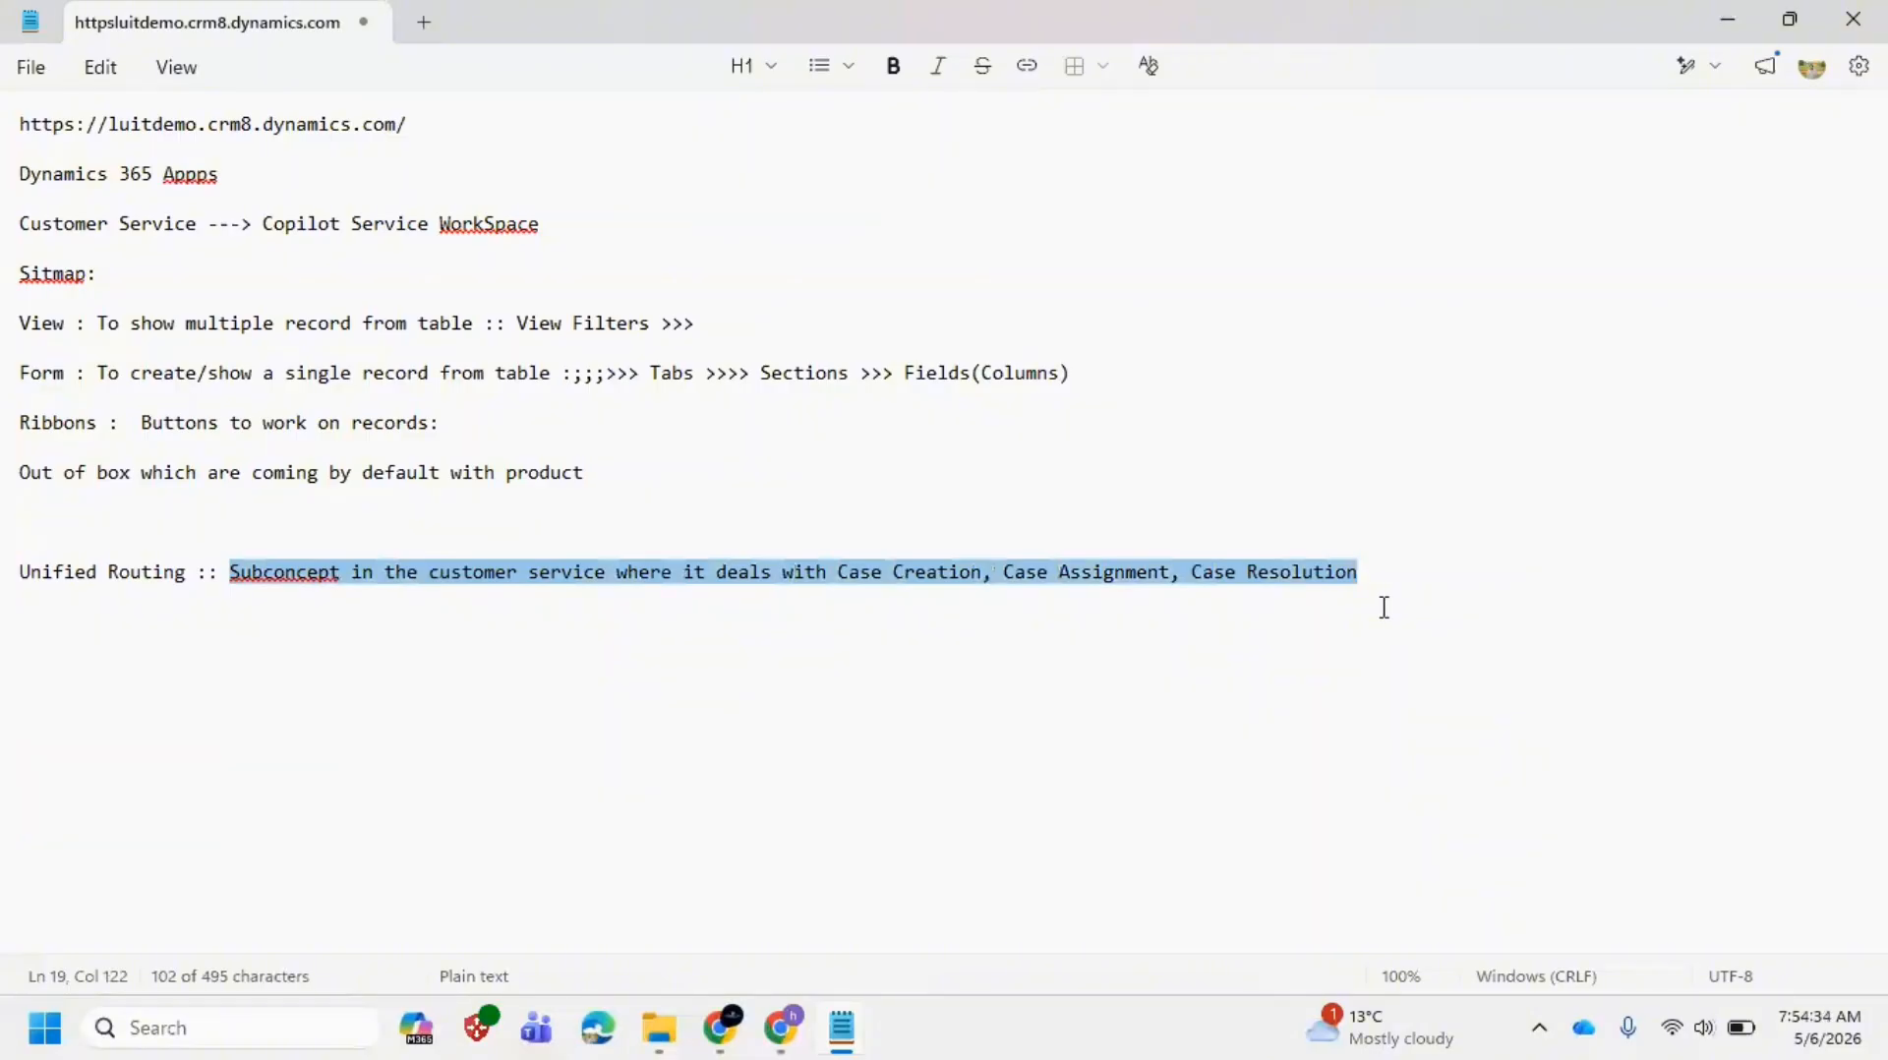
{"action": "key", "text": "alt+Tab"}
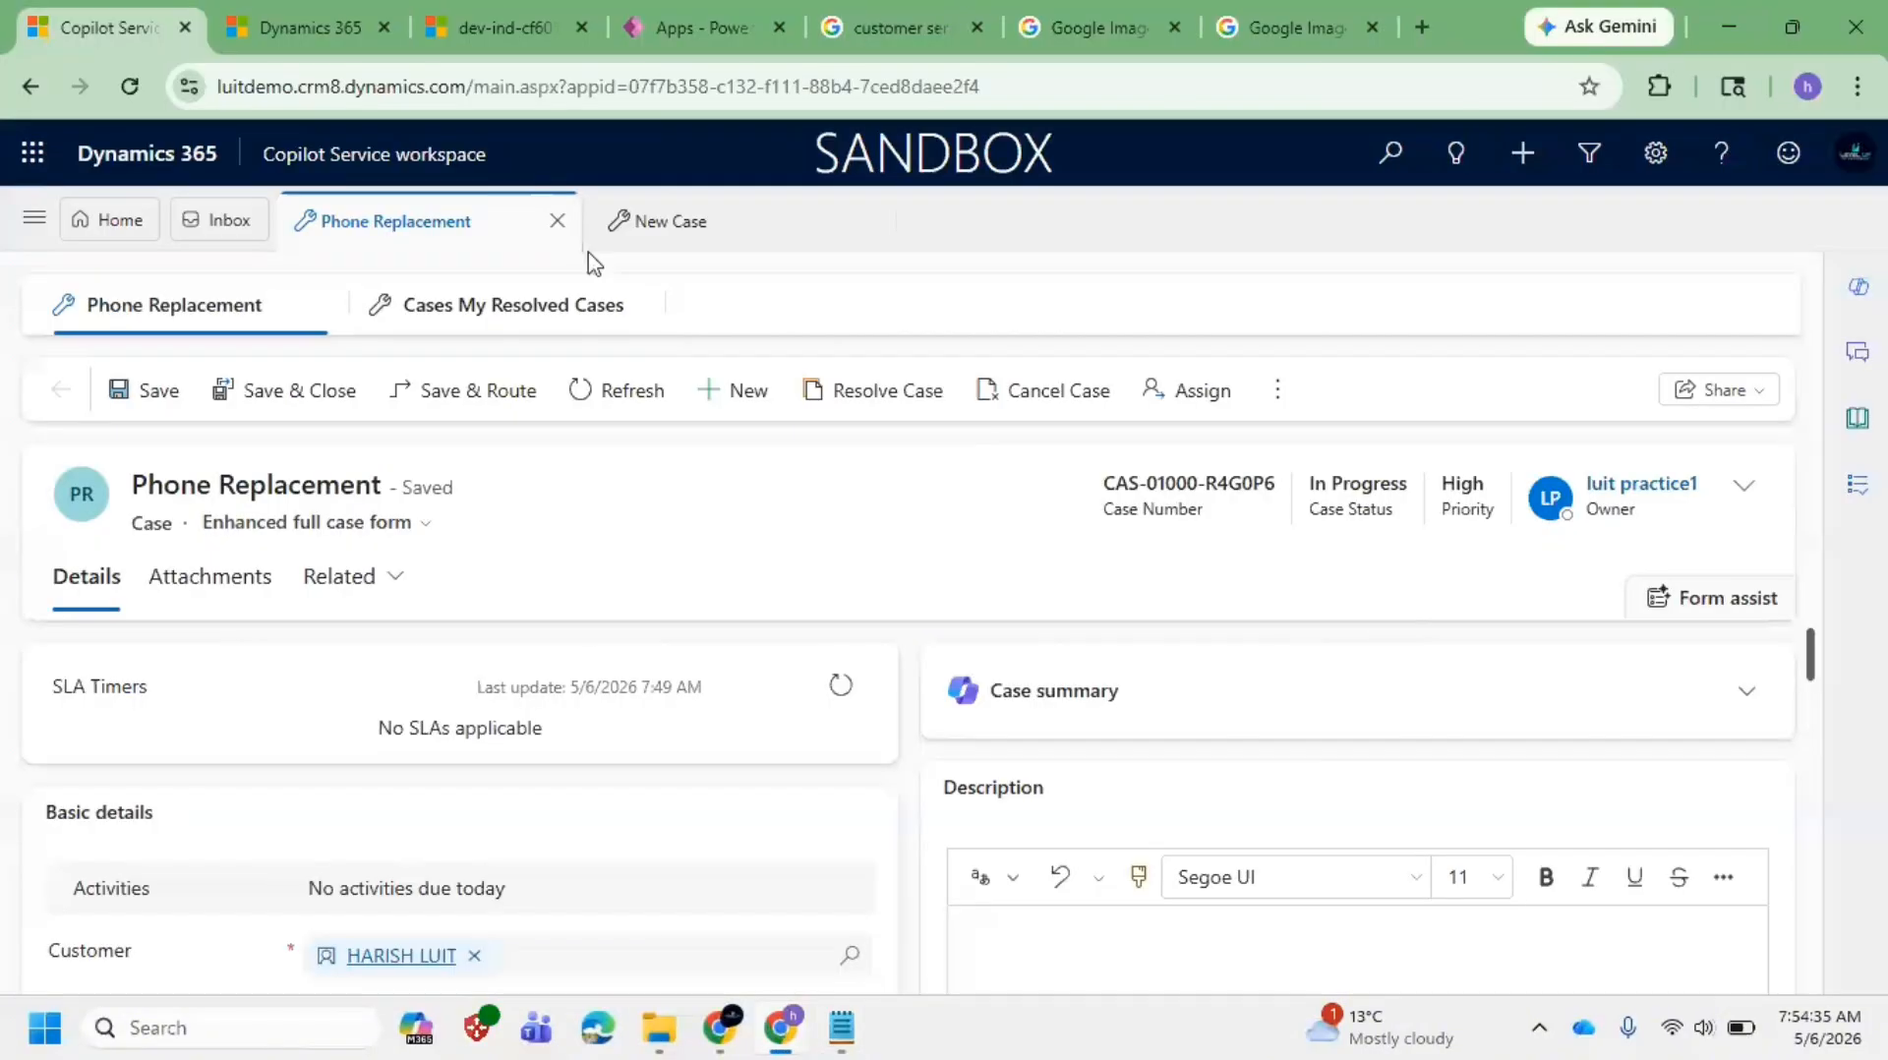
Step: Return to the browser tabs and view the Dynamics 365 Customer Service diagram in Google Images
{"action": "left_click", "coordinate": [288, 20]}
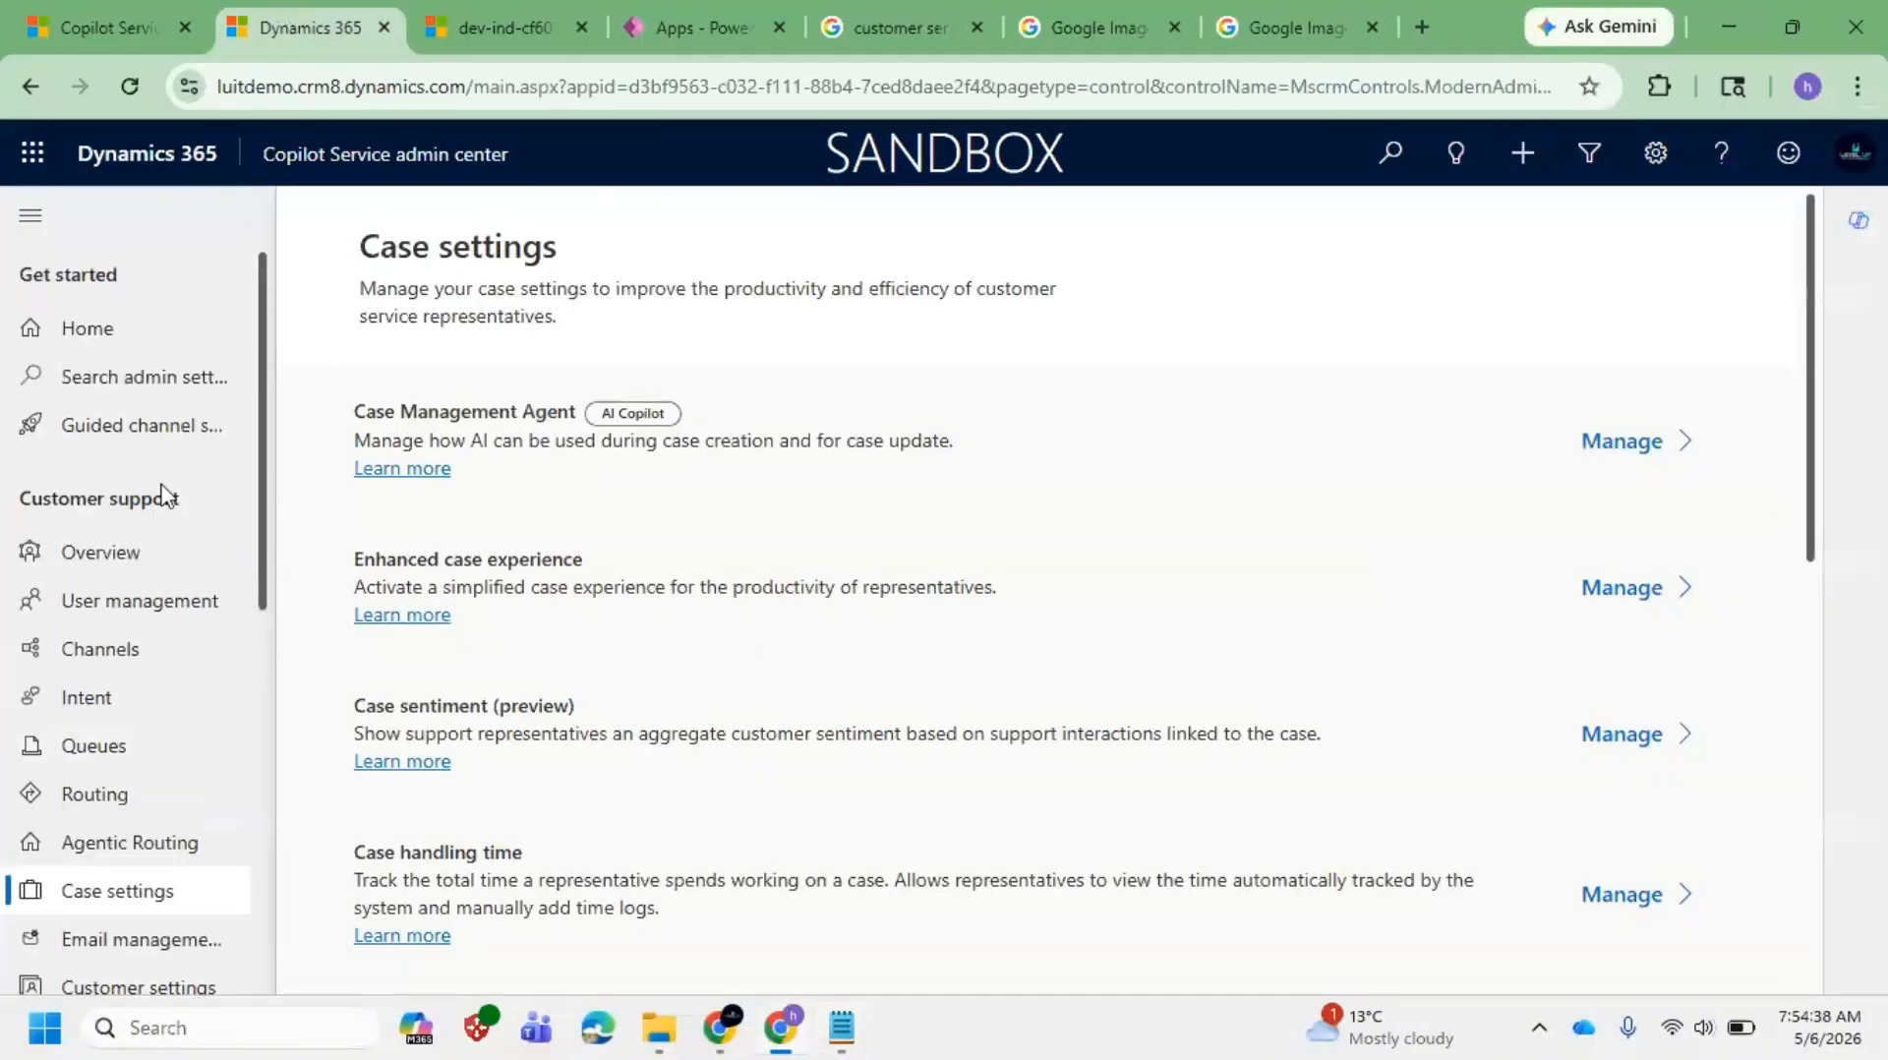
{"action": "left_click", "coordinate": [112, 24]}
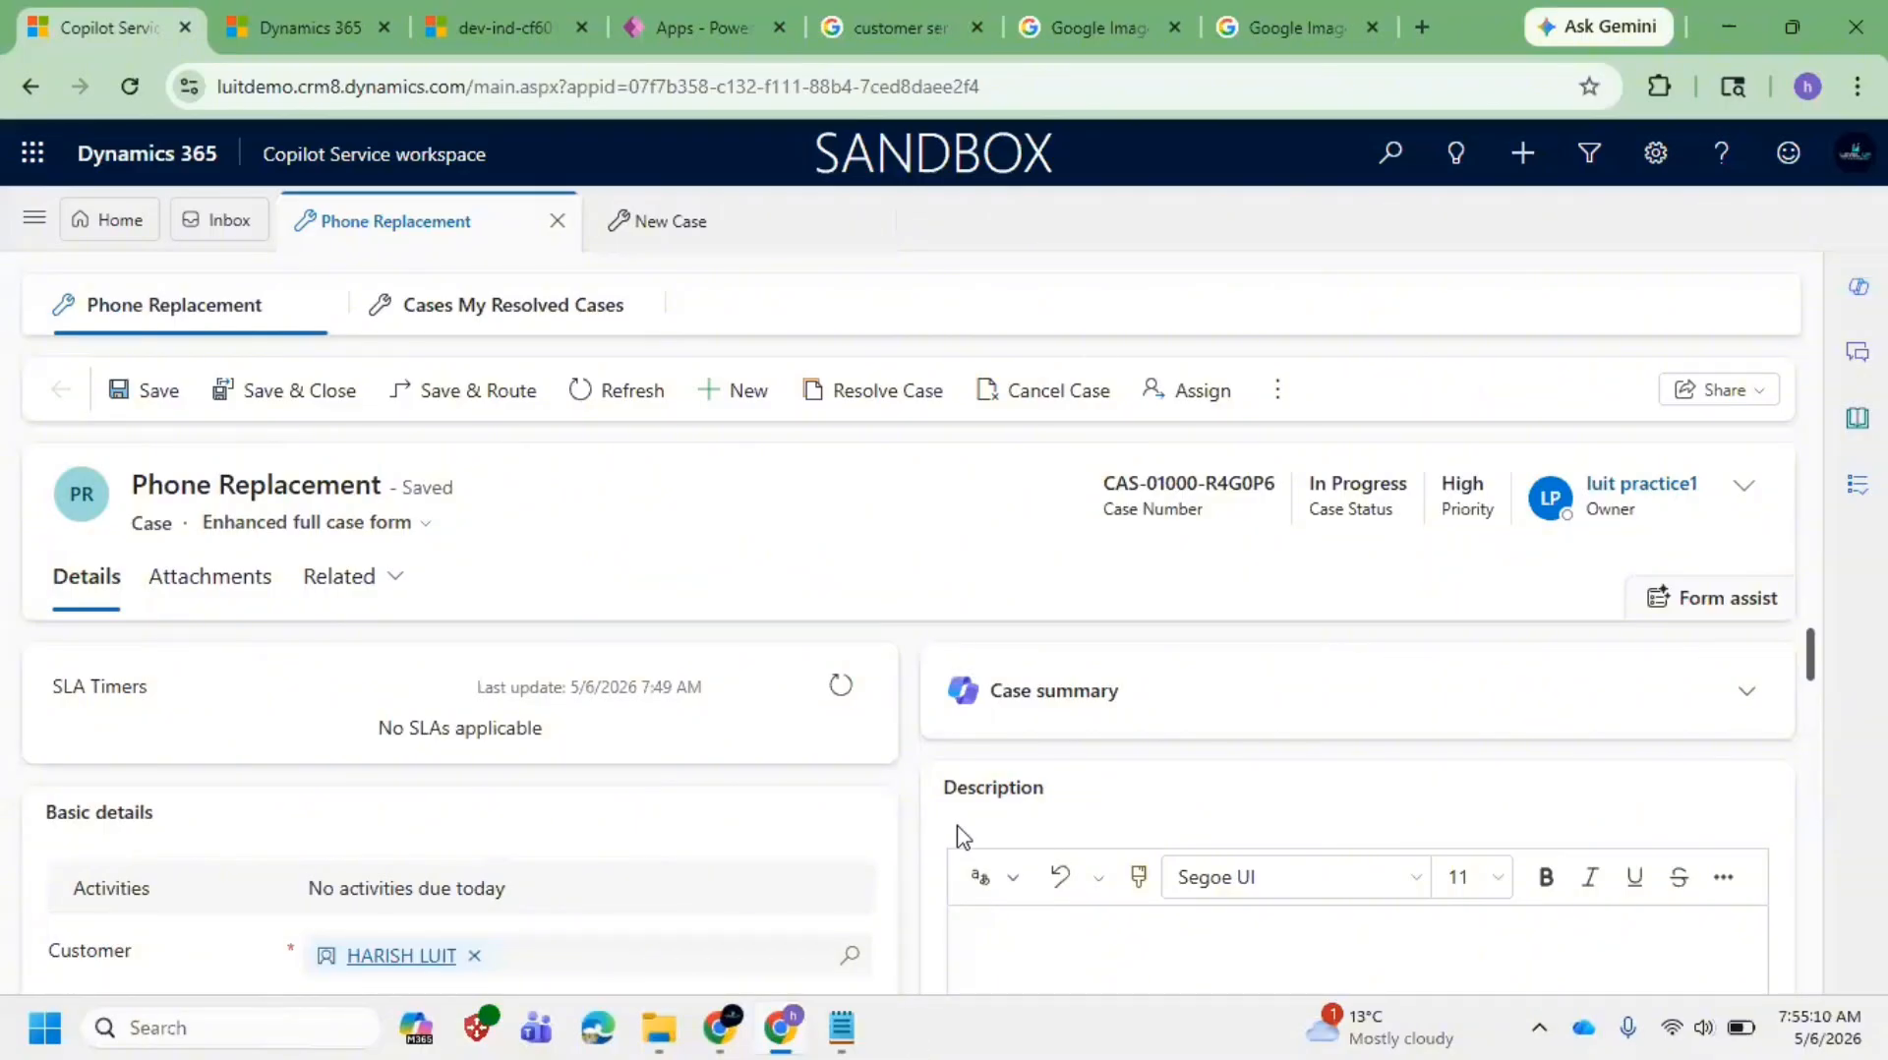
{"action": "left_click", "coordinate": [1255, 16]}
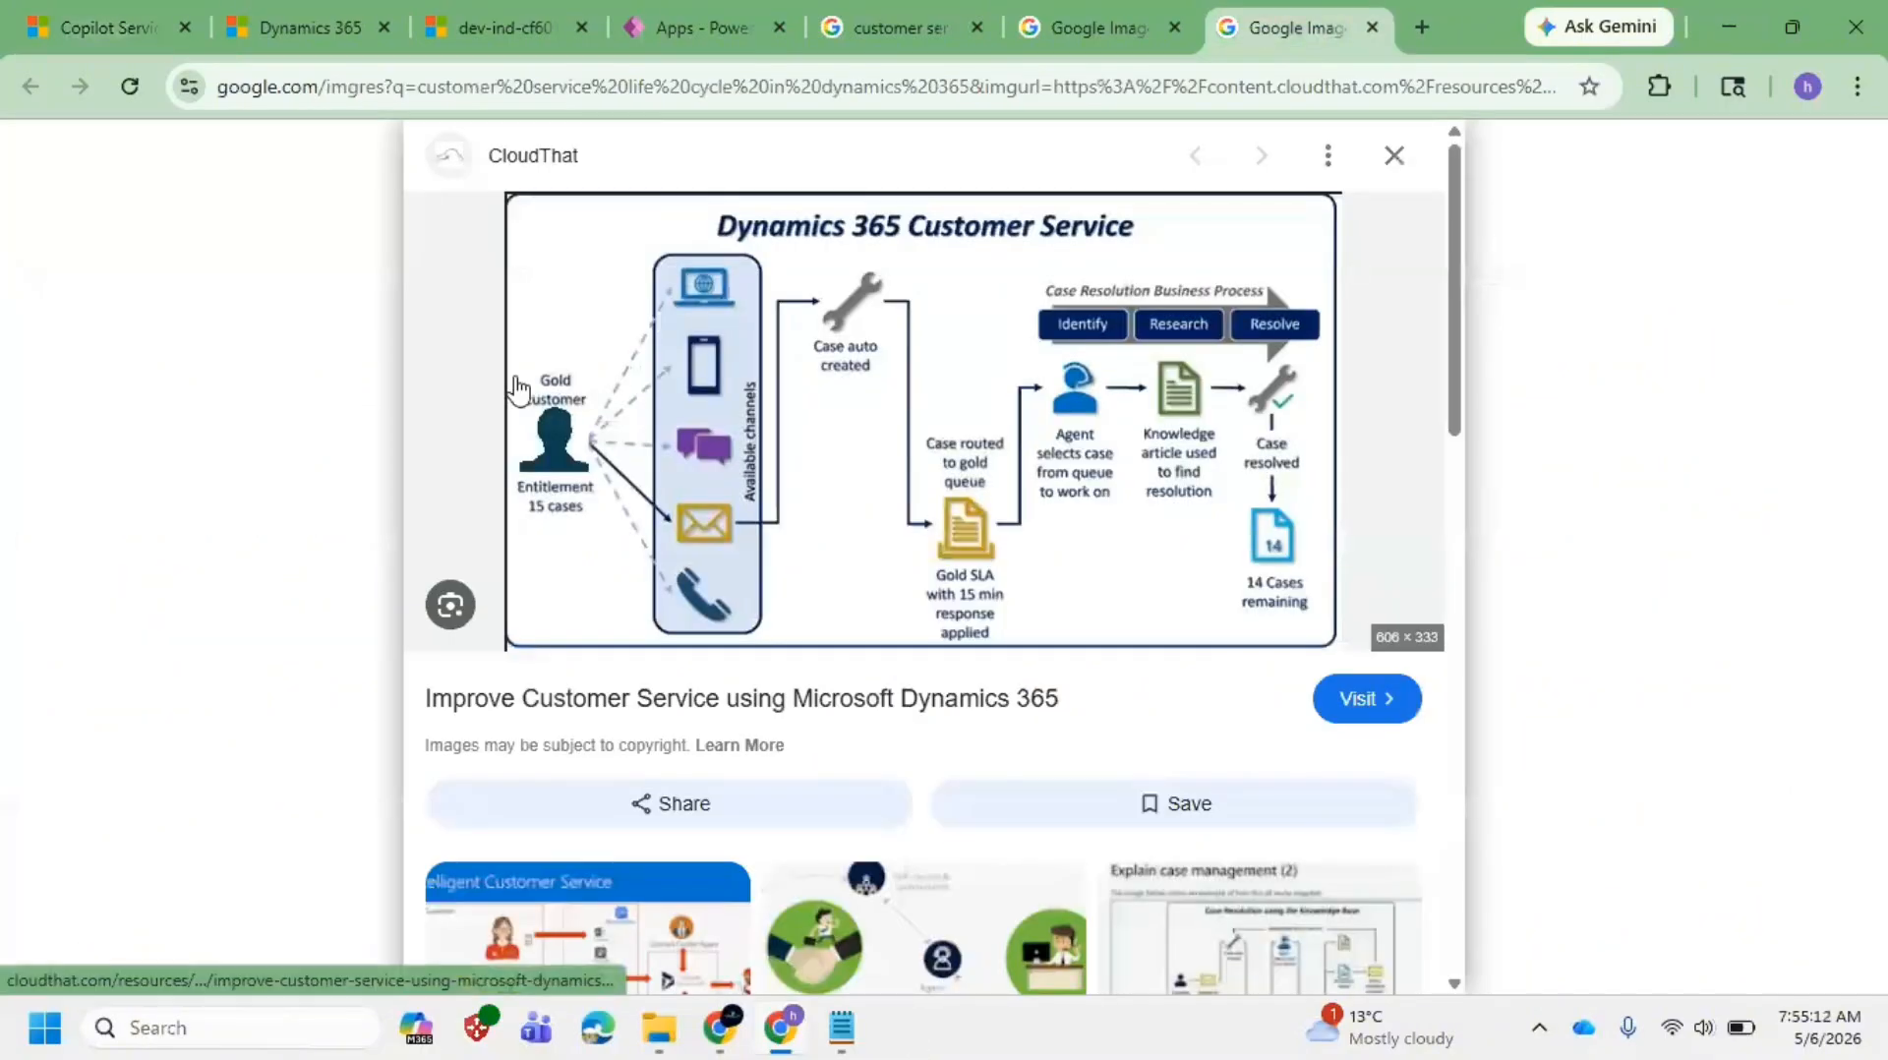